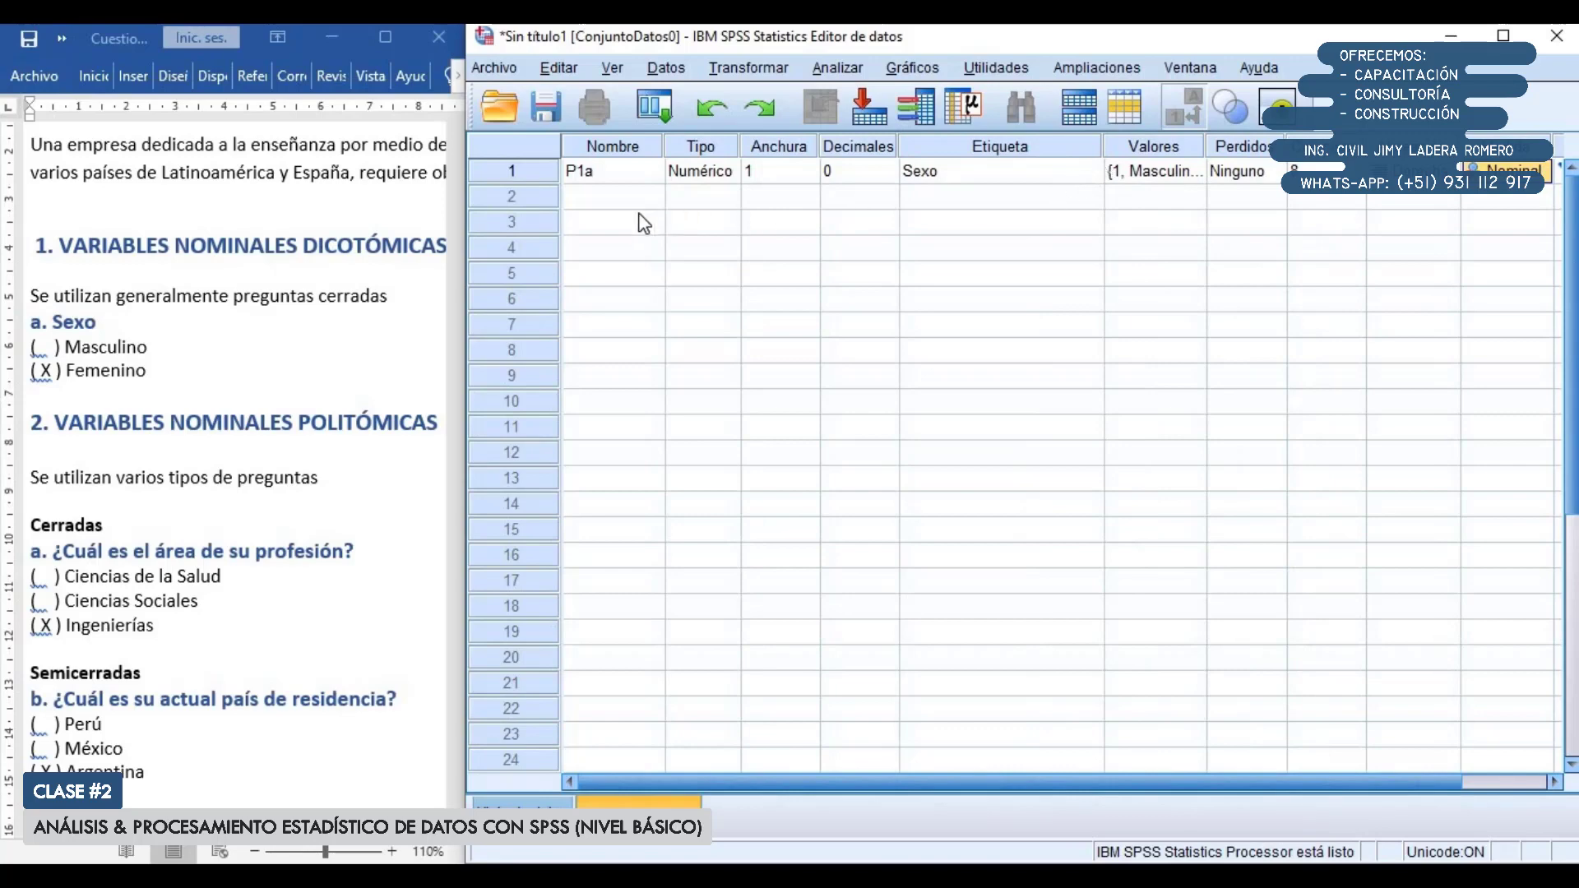
Add a second variable named P2a for the first polytomous question, on the respondent's professional area
{"action": "left_click", "coordinate": [610, 199]}
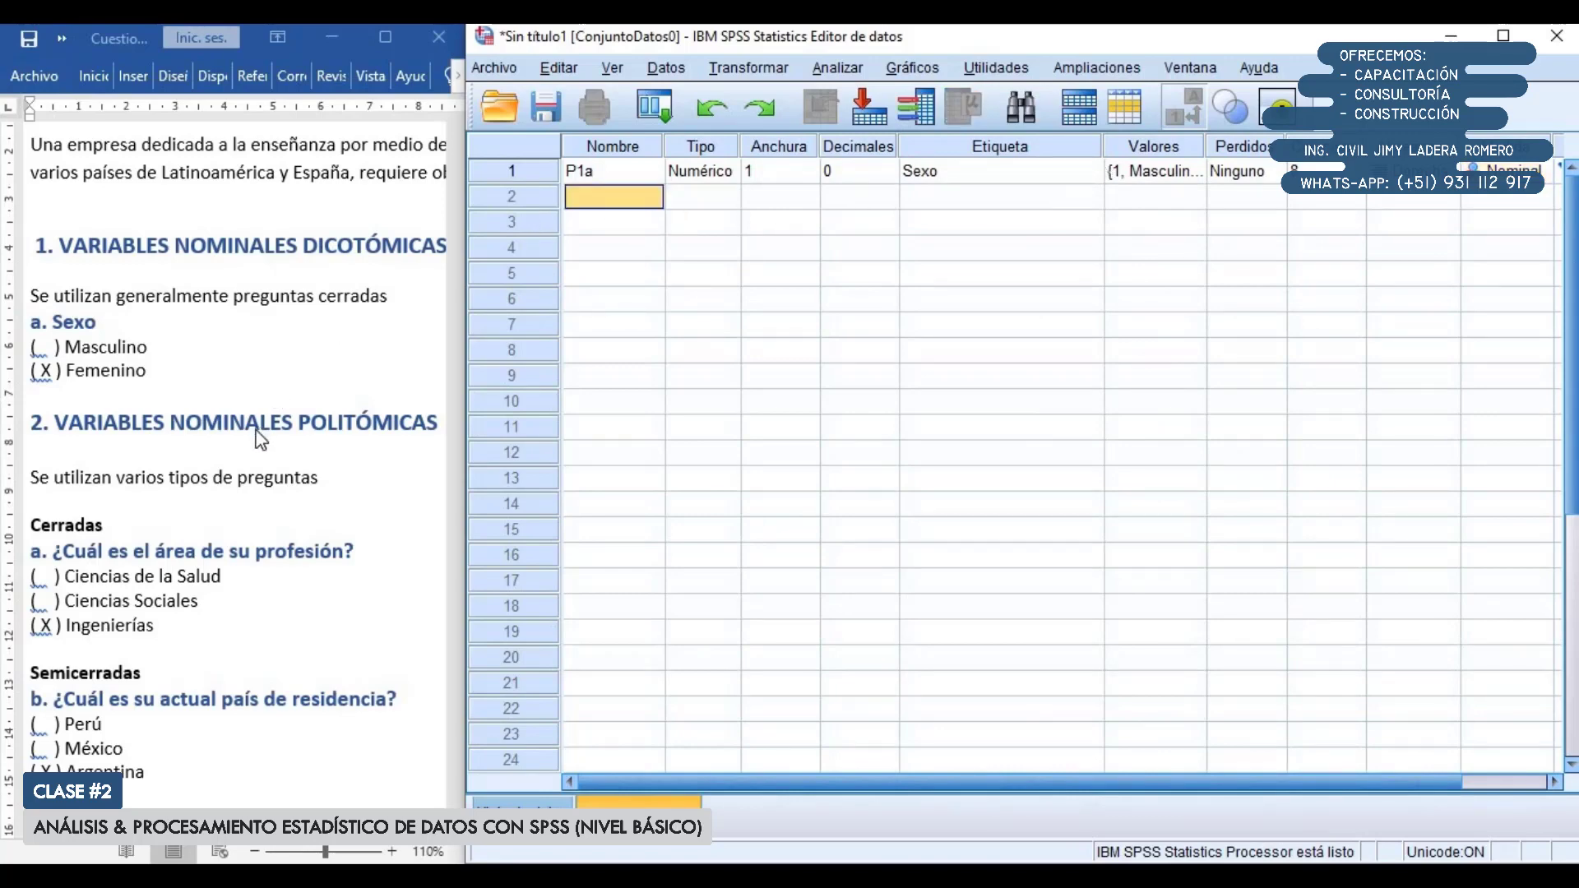
{"action": "scroll", "coordinate": [254, 431], "scroll_direction": "down", "scroll_amount": 4}
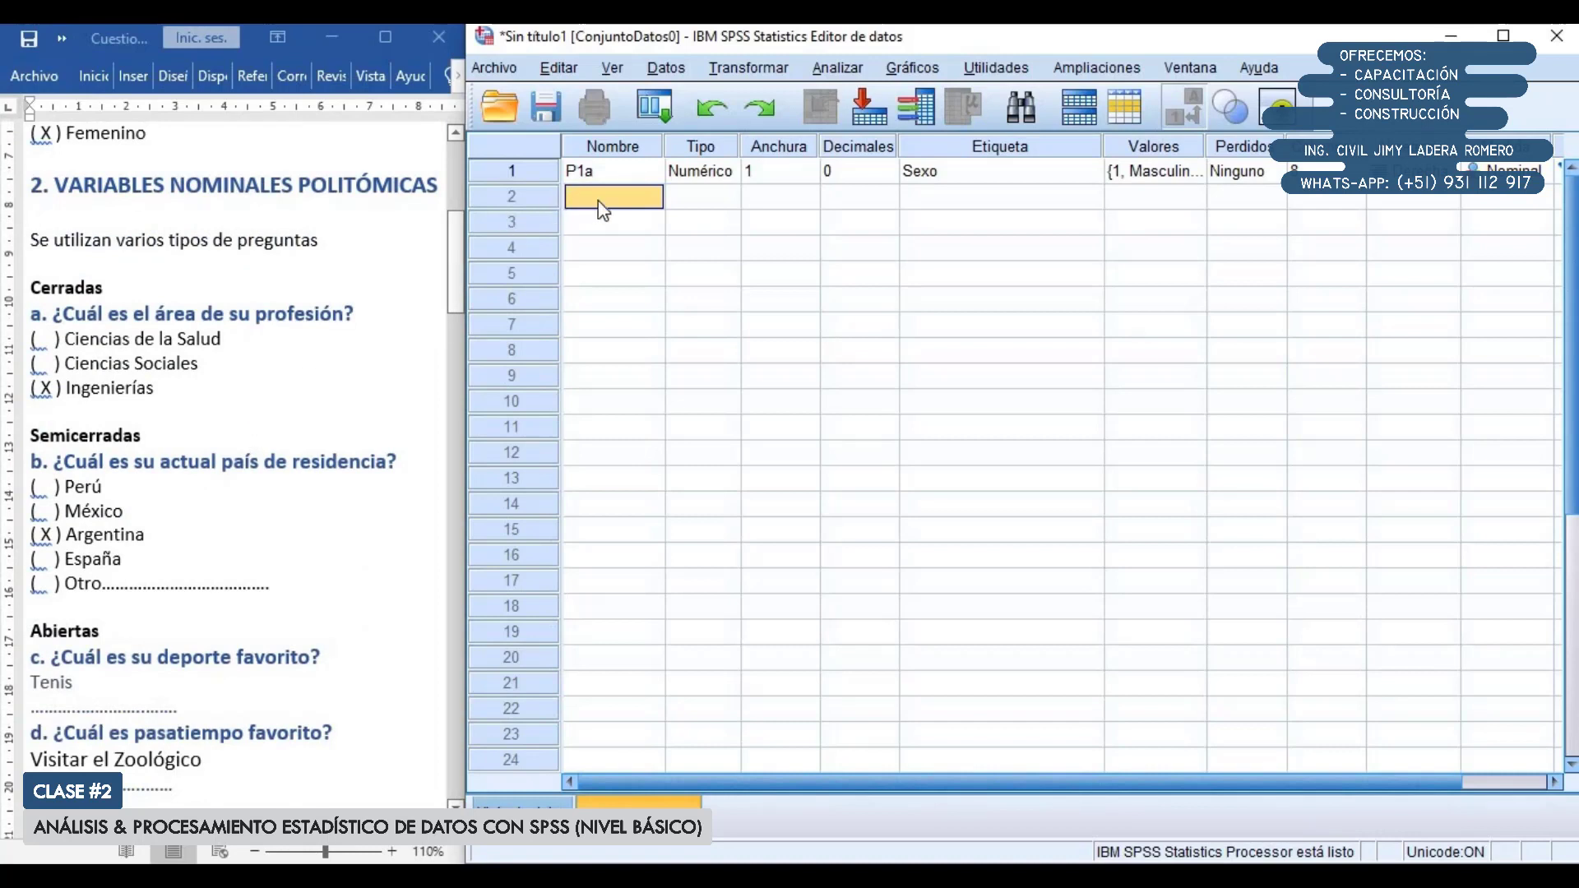
{"action": "type", "text": "P"}
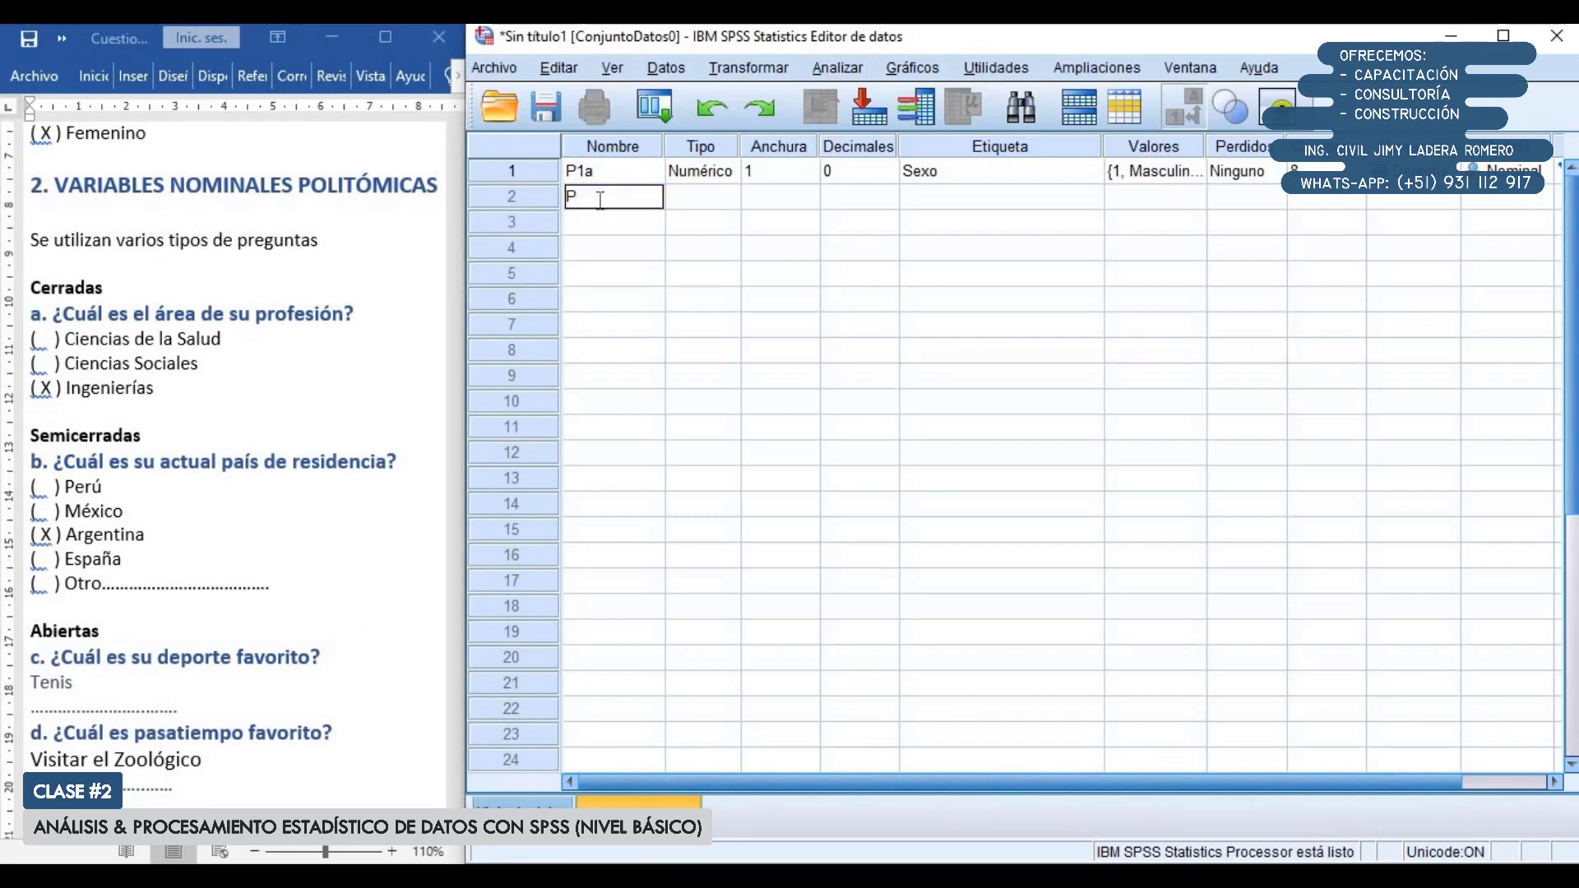
{"action": "type", "text": "2a"}
{"action": "key", "text": "Tab"}
Enter "¿Cuál es su área de profesión?" as the label of variable P2a
{"action": "key", "text": "Tab"}
{"action": "key", "text": "Tab"}
{"action": "key", "text": "Tab"}
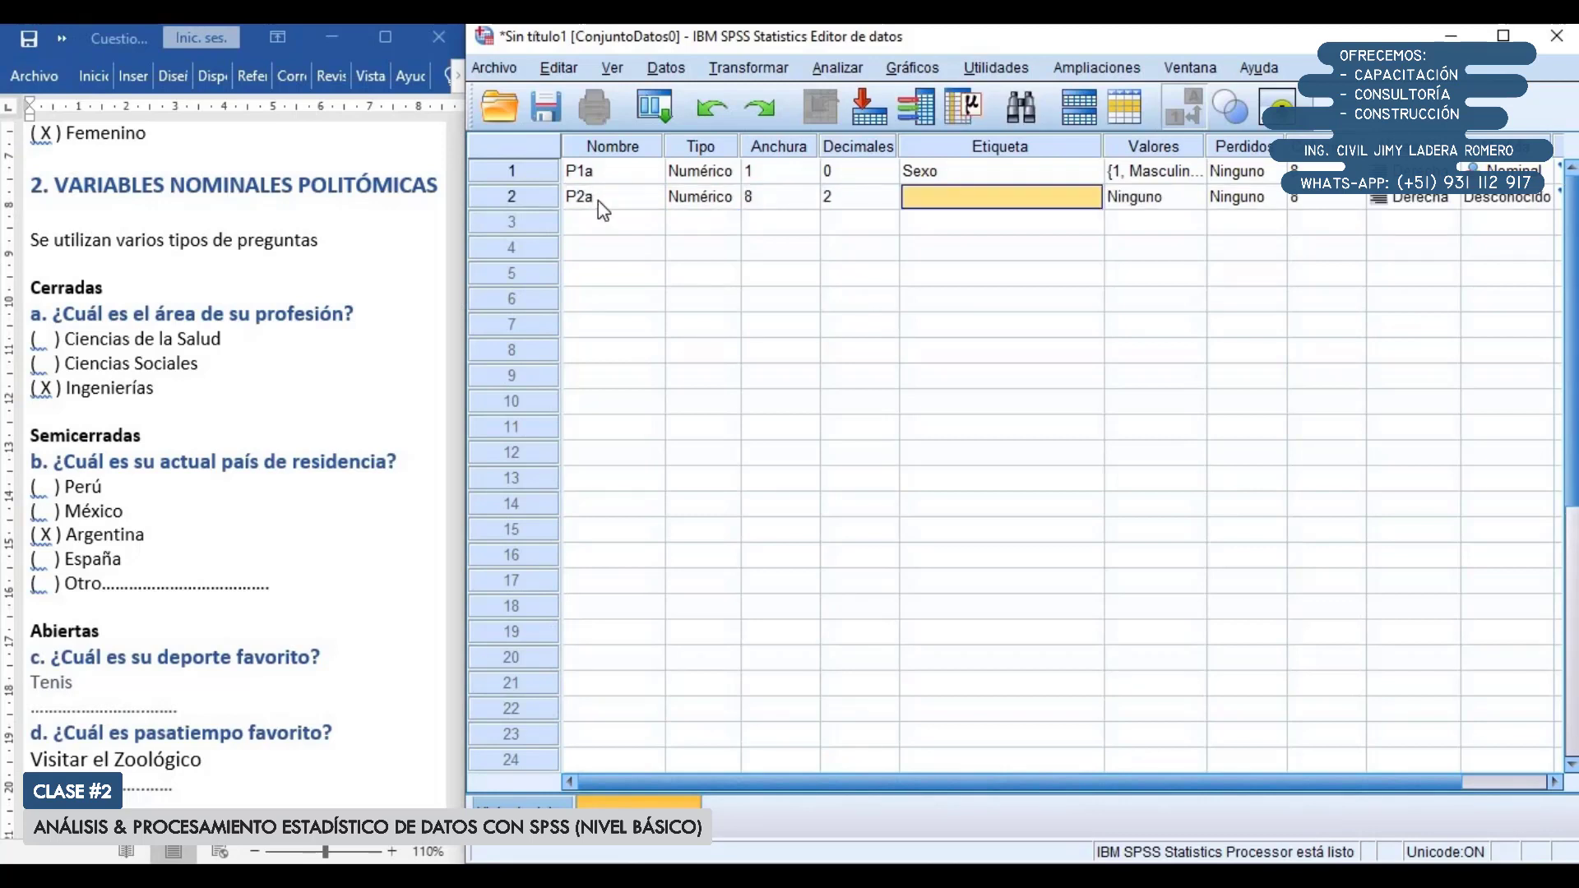
{"action": "type", "text": "¿"}
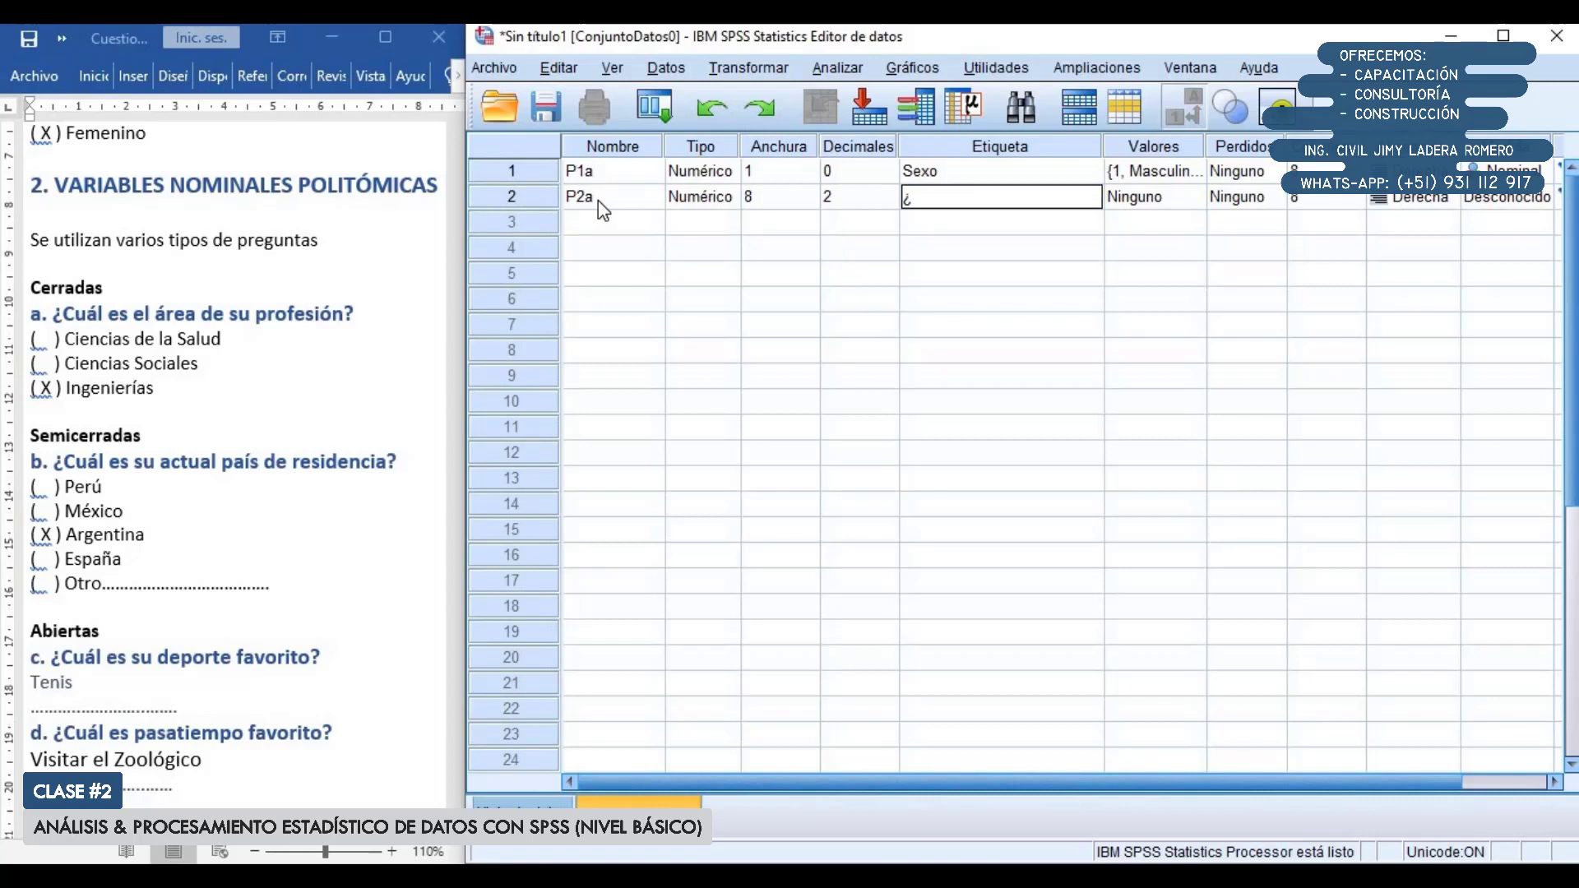
{"action": "type", "text": "Cuál es su área de profesión?"}
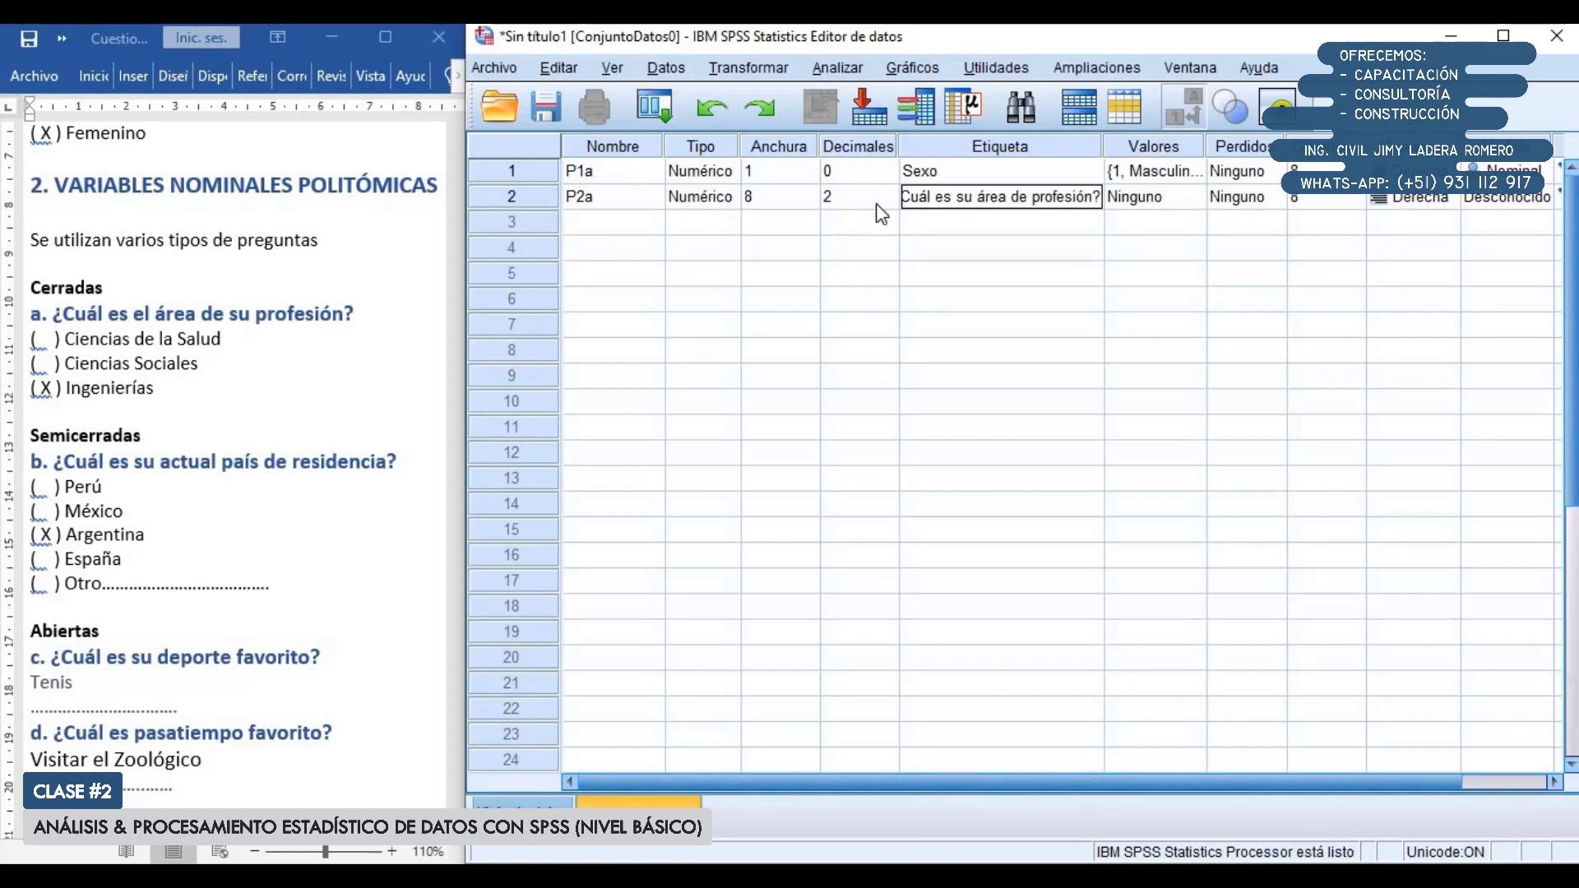
Shorten the label of variable P2a to "Área de profesión", without the question wording and question mark
{"action": "left_click", "coordinate": [984, 197]}
{"action": "key", "text": "shift+Home"}
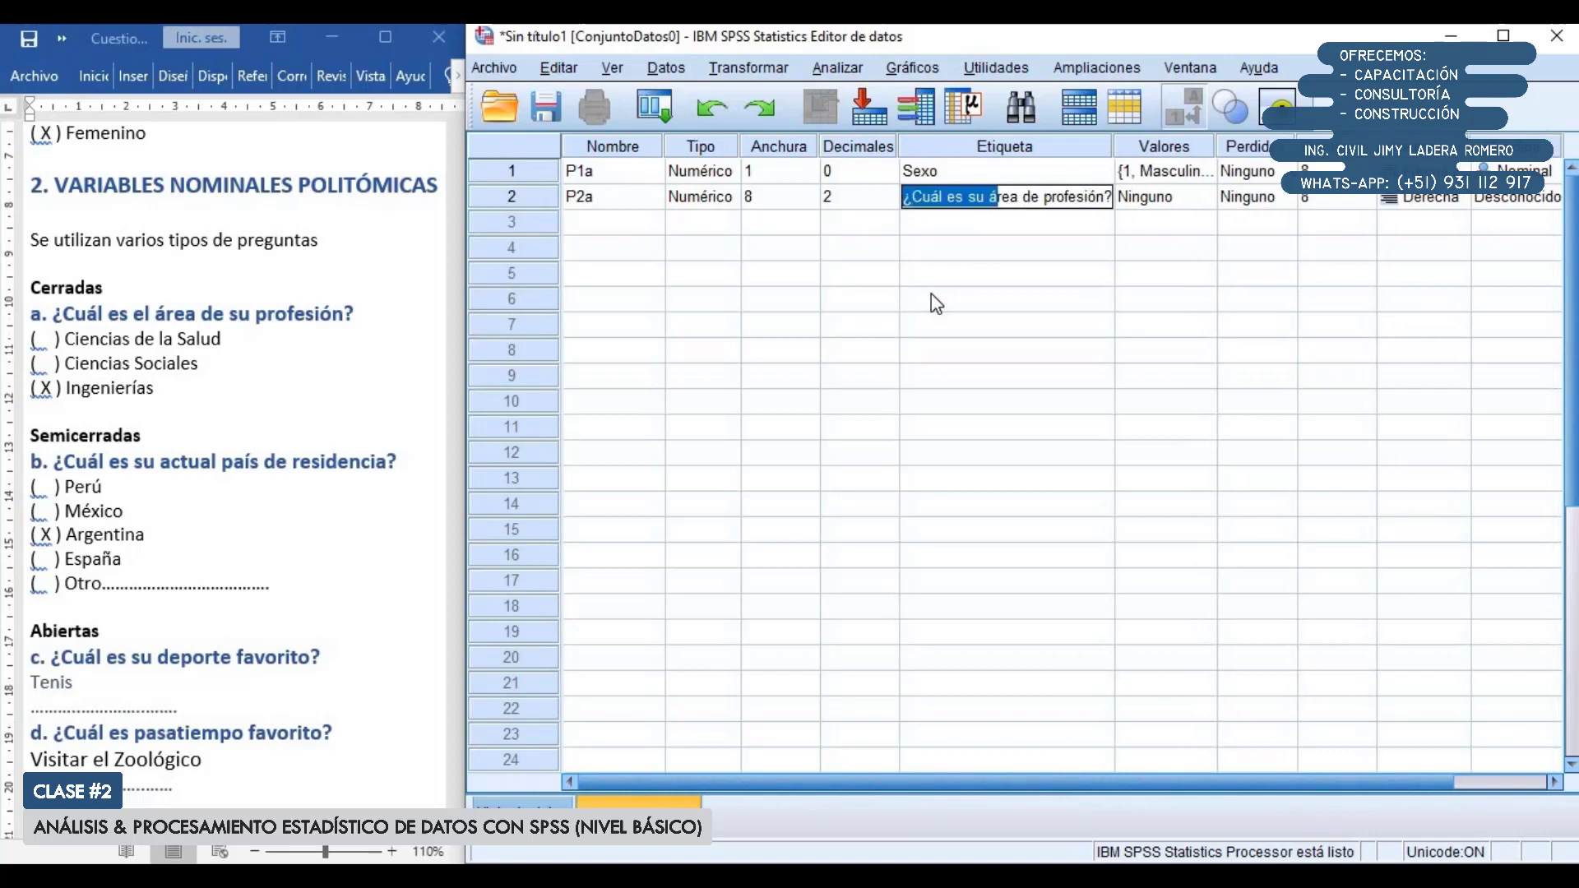
{"action": "type", "text": "Á"}
{"action": "key", "text": "Right"}
{"action": "key", "text": "Right"}
{"action": "key", "text": "Right"}
{"action": "key", "text": "Right"}
{"action": "key", "text": "Right"}
{"action": "key", "text": "Right"}
{"action": "key", "text": "Right"}
{"action": "key", "text": "Right"}
{"action": "key", "text": "Right"}
{"action": "key", "text": "Right"}
{"action": "key", "text": "Right"}
{"action": "key", "text": "Right"}
{"action": "key", "text": "Right"}
{"action": "key", "text": "Right"}
{"action": "key", "text": "Right"}
{"action": "key", "text": "Right"}
{"action": "key", "text": "Right"}
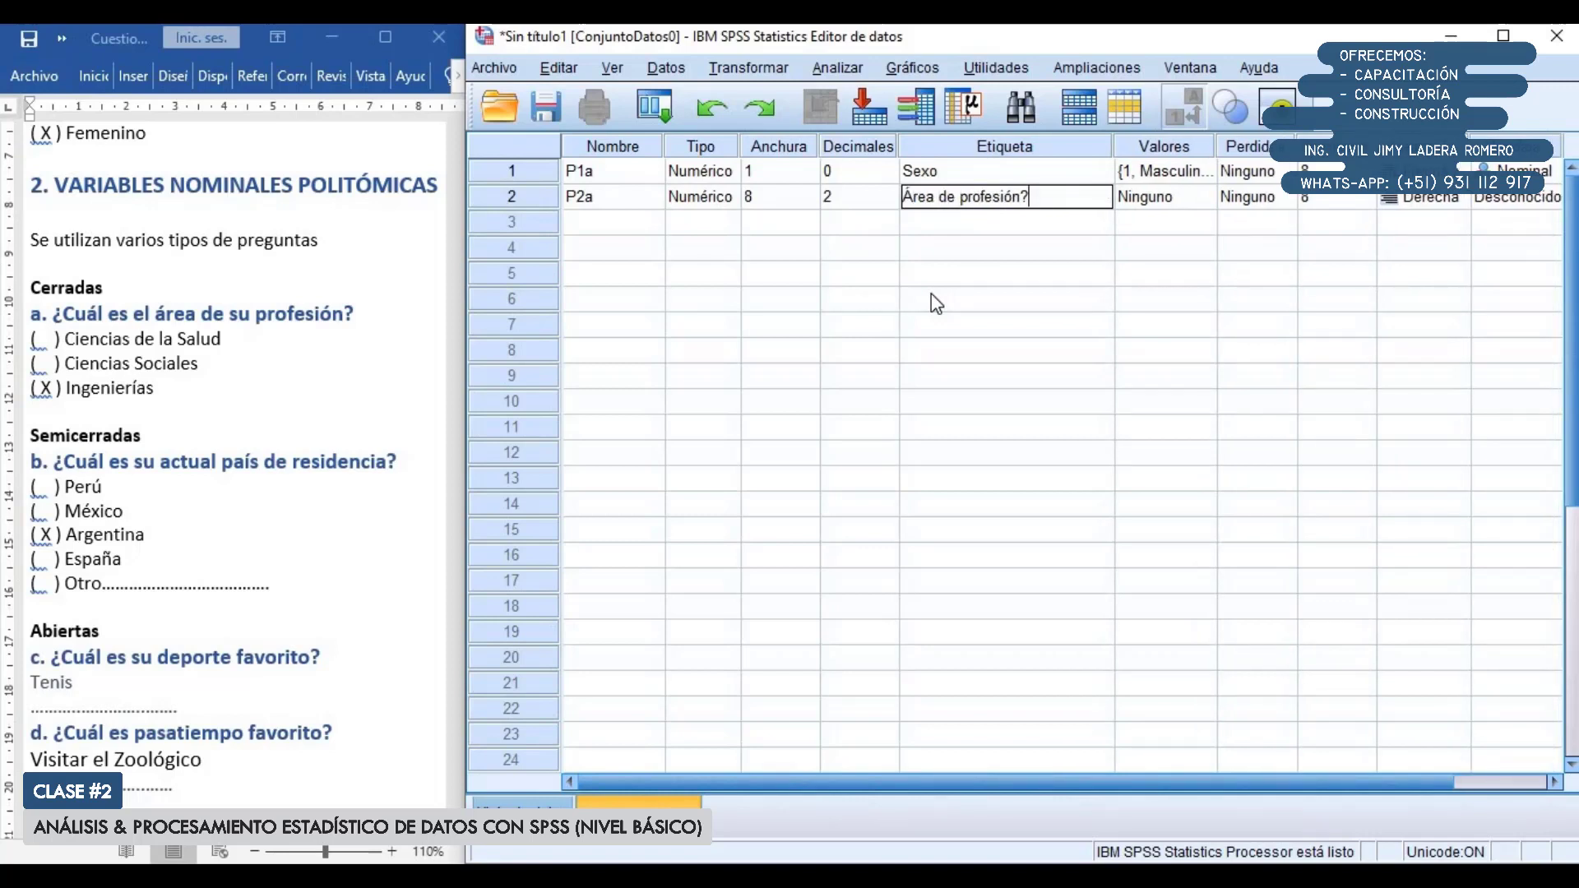
{"action": "key", "text": "BackSpace"}
Define the value label 1 = "Ciencias de la Salud" for variable P2a
{"action": "double_click", "coordinate": [1208, 199]}
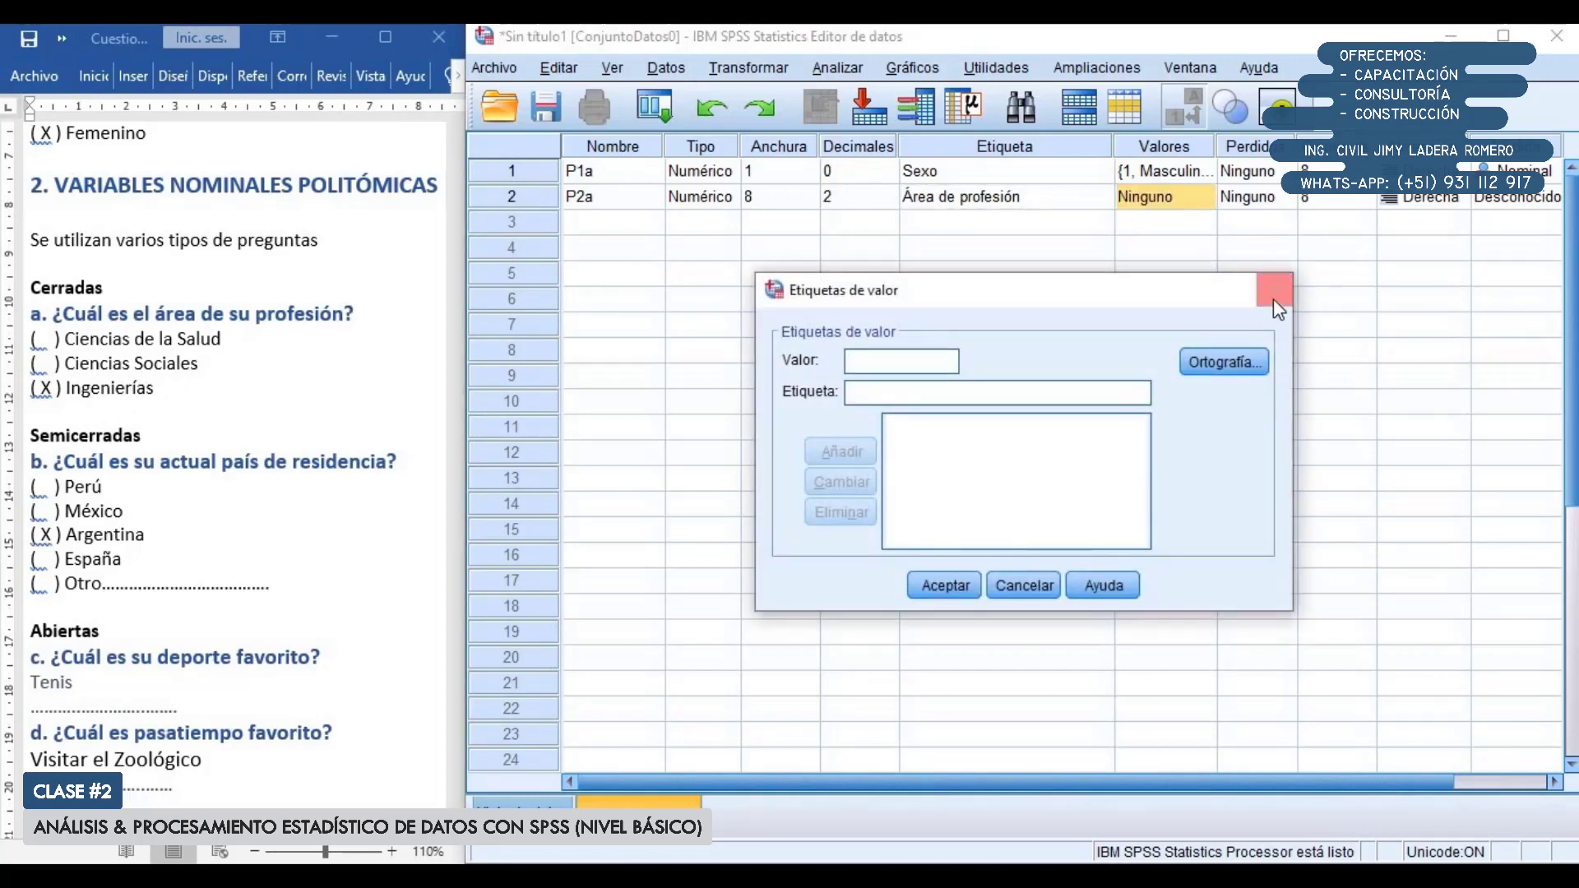
{"action": "left_click", "coordinate": [1275, 288]}
{"action": "left_click", "coordinate": [1202, 198]}
{"action": "left_click_drag", "start_coordinate": [1117, 299], "coordinate": [1074, 269]}
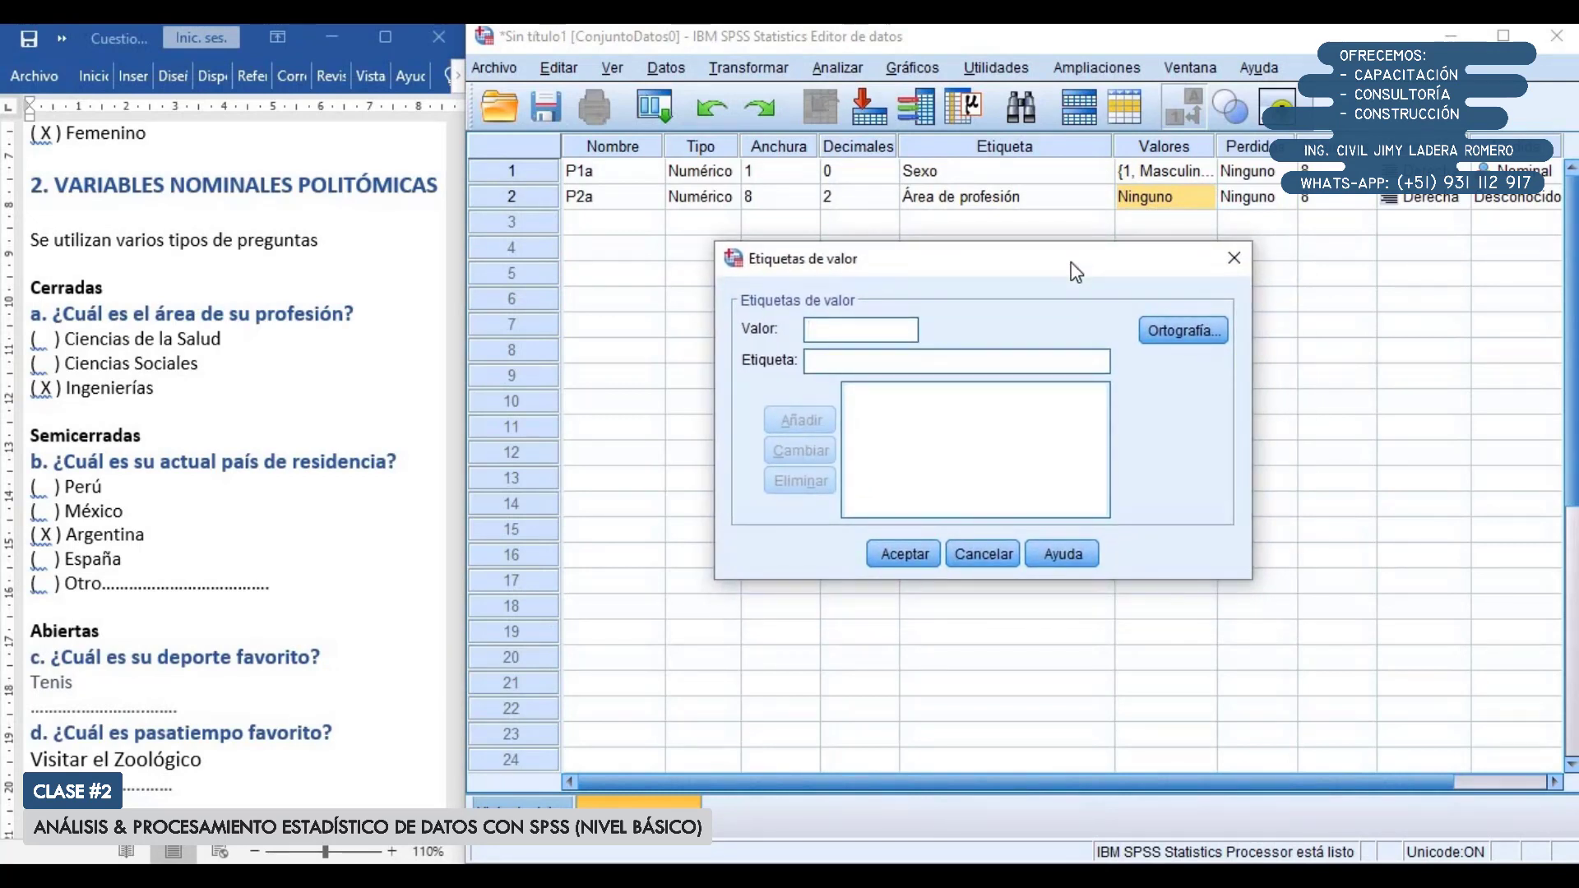
{"action": "type", "text": "1"}
{"action": "key", "text": "Tab"}
{"action": "type", "text": "Ciencias de la Salud"}
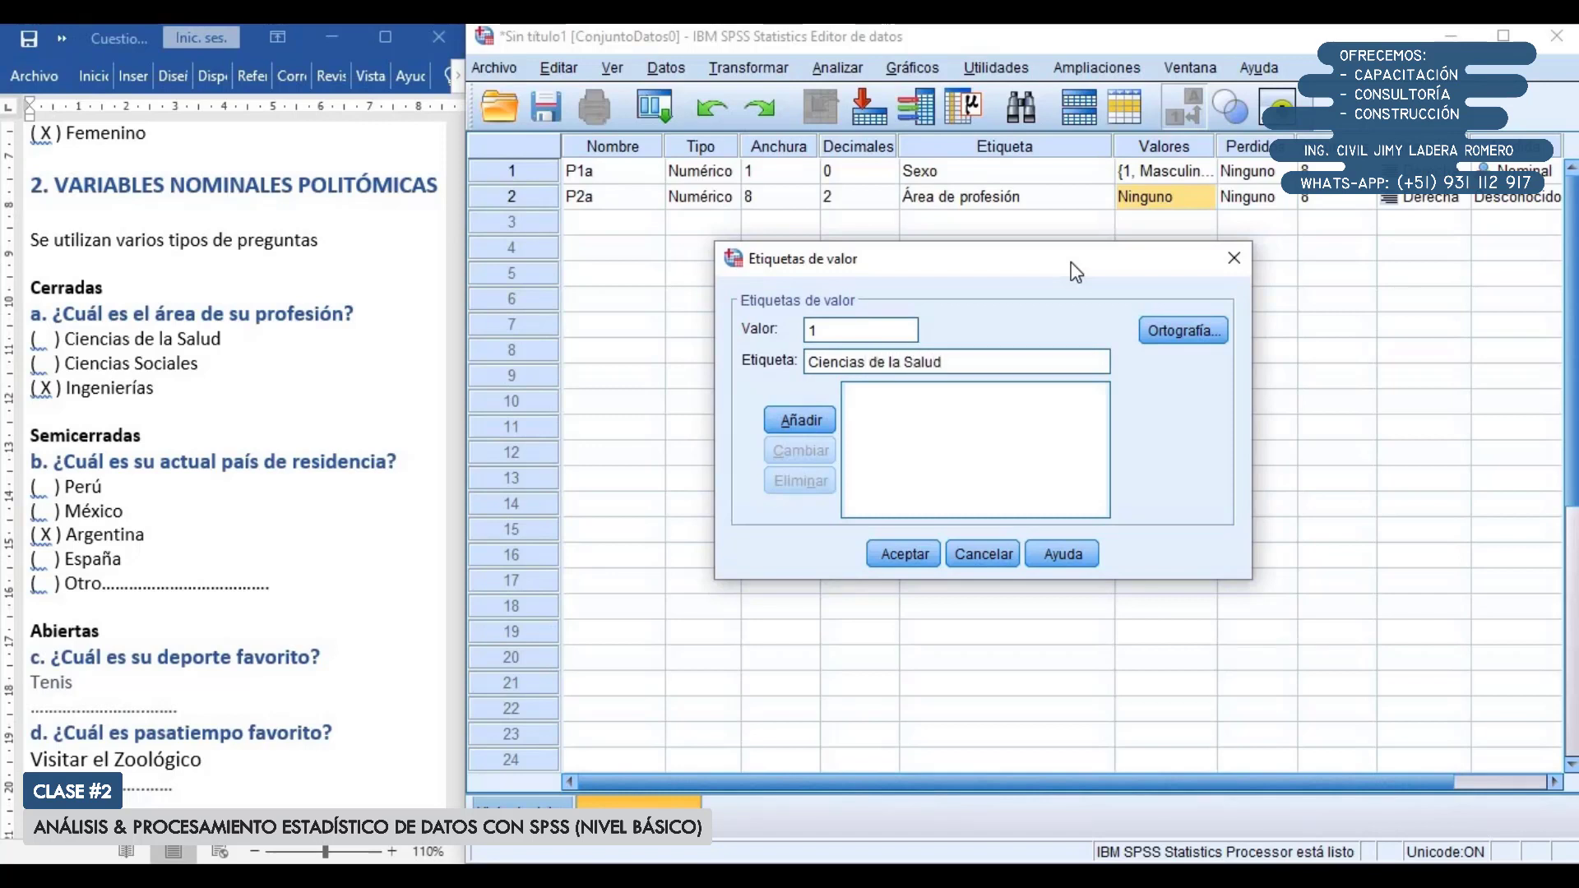
{"action": "key", "text": "Tab"}
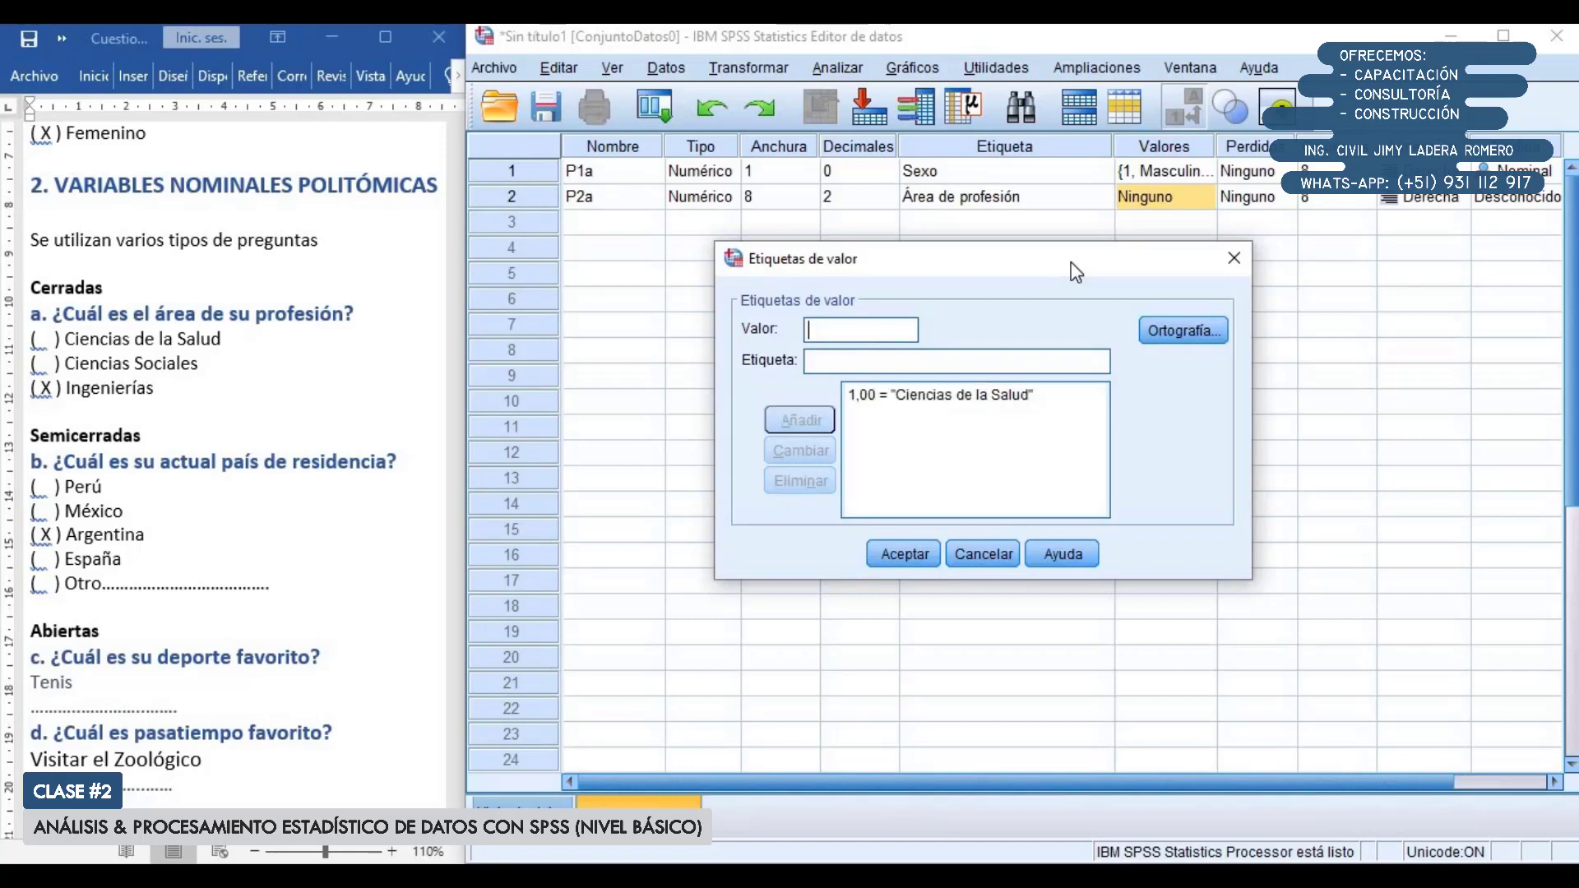
{"action": "key", "text": "Return"}
Add the value label 2 = "Ciencias Sociales" for variable P2a
{"action": "type", "text": "2"}
{"action": "key", "text": "Tab"}
{"action": "type", "text": "Cie"}
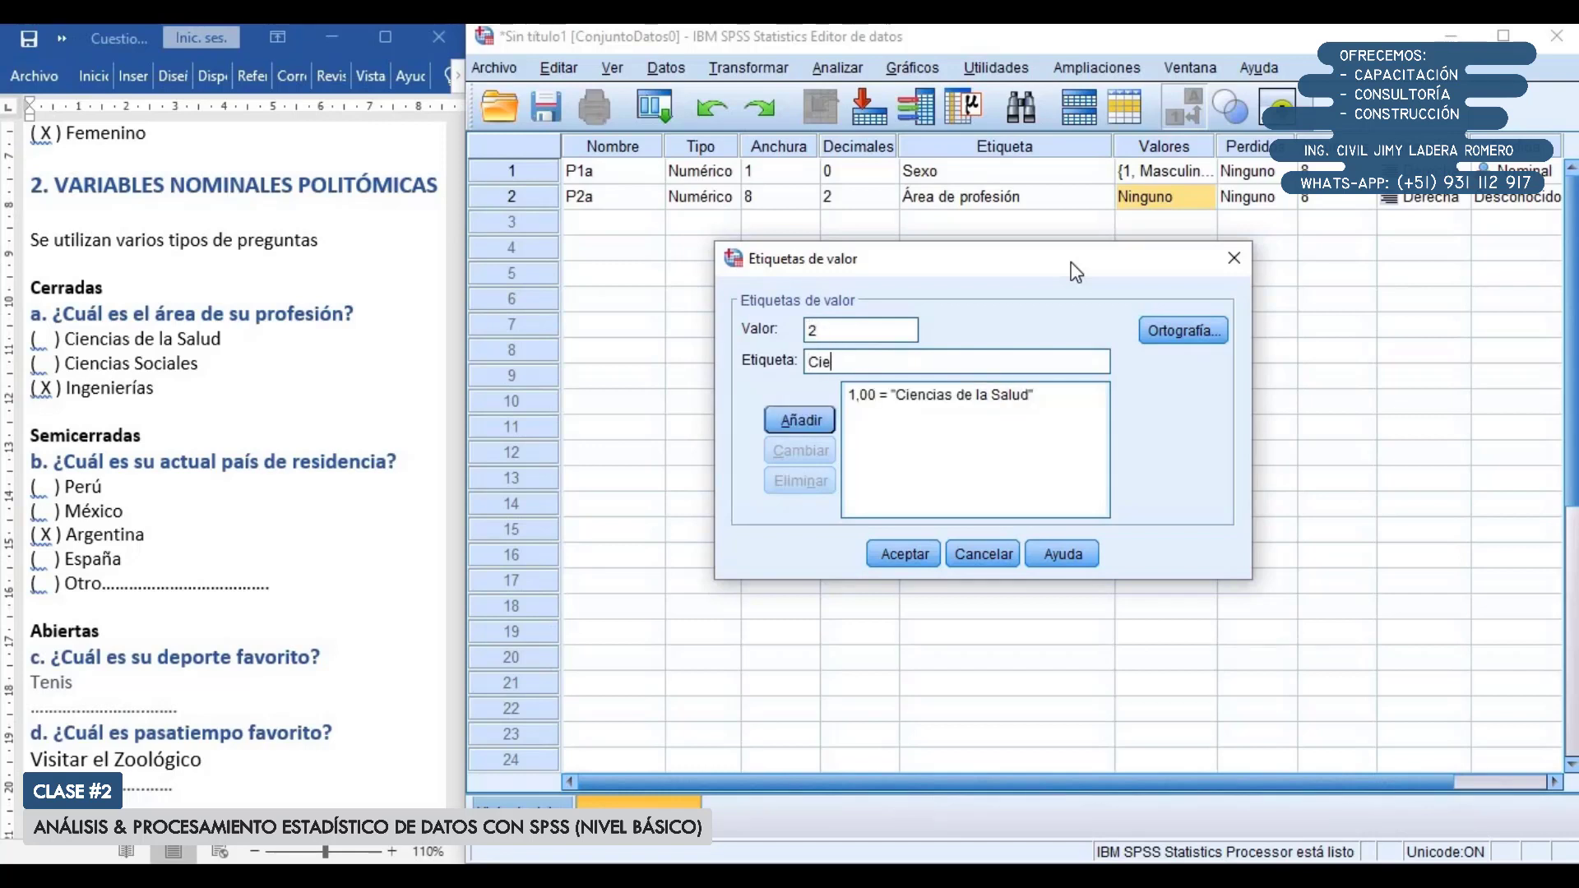
{"action": "type", "text": "ncias Sociales"}
{"action": "key", "text": "Tab"}
{"action": "key", "text": "Tab"}
{"action": "key", "text": "Tab"}
{"action": "key", "text": "Tab"}
{"action": "key", "text": "Tab"}
{"action": "key", "text": "Tab"}
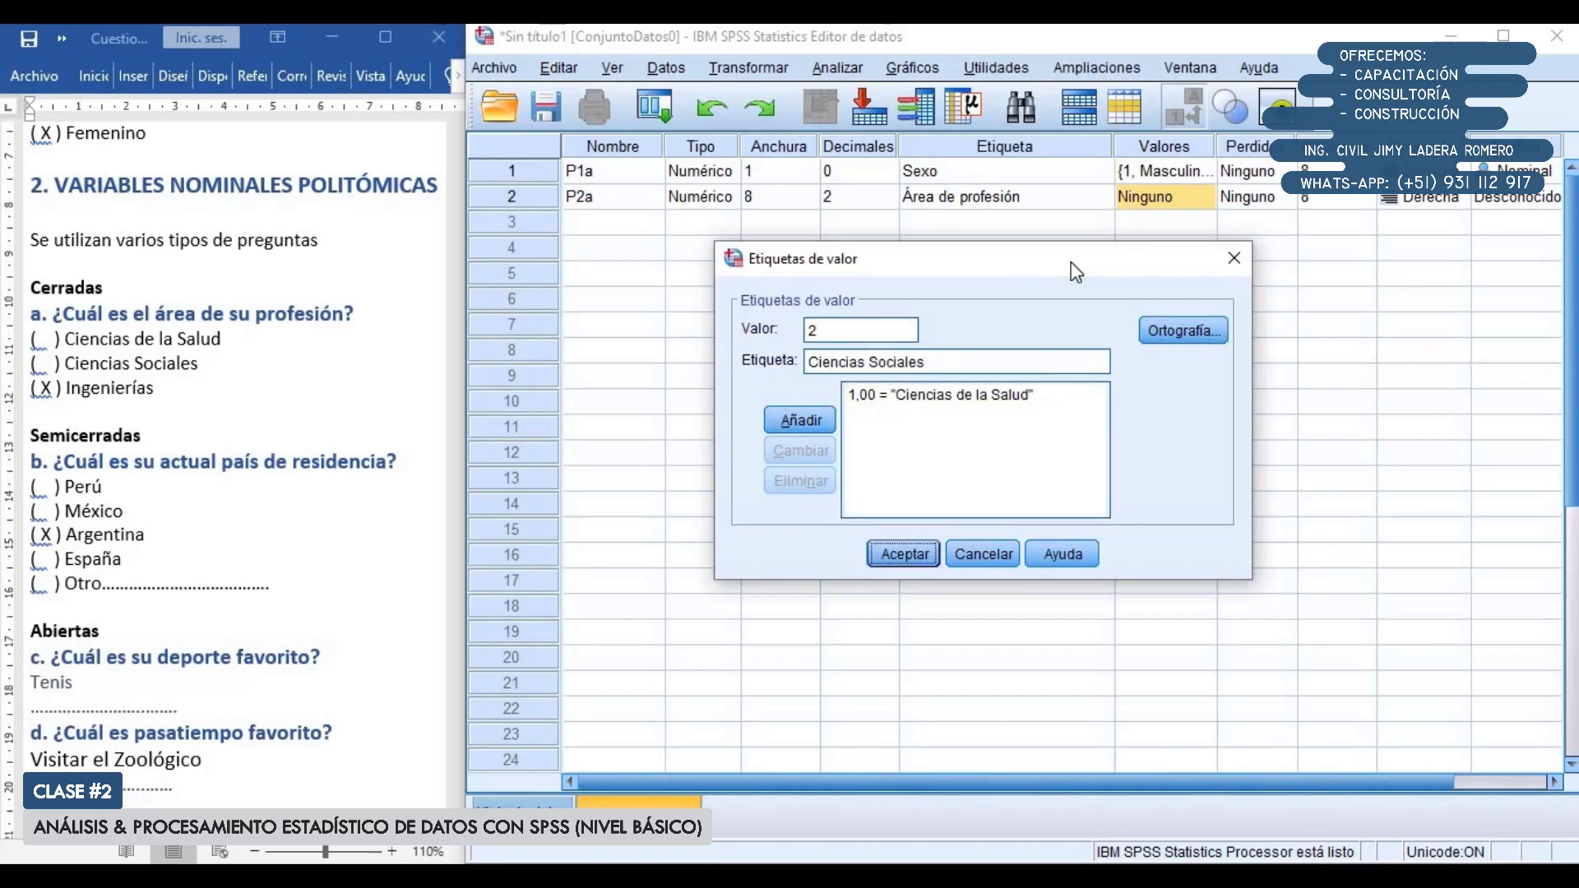
{"action": "key", "text": "Tab"}
{"action": "key", "text": "Tab"}
{"action": "key", "text": "Tab"}
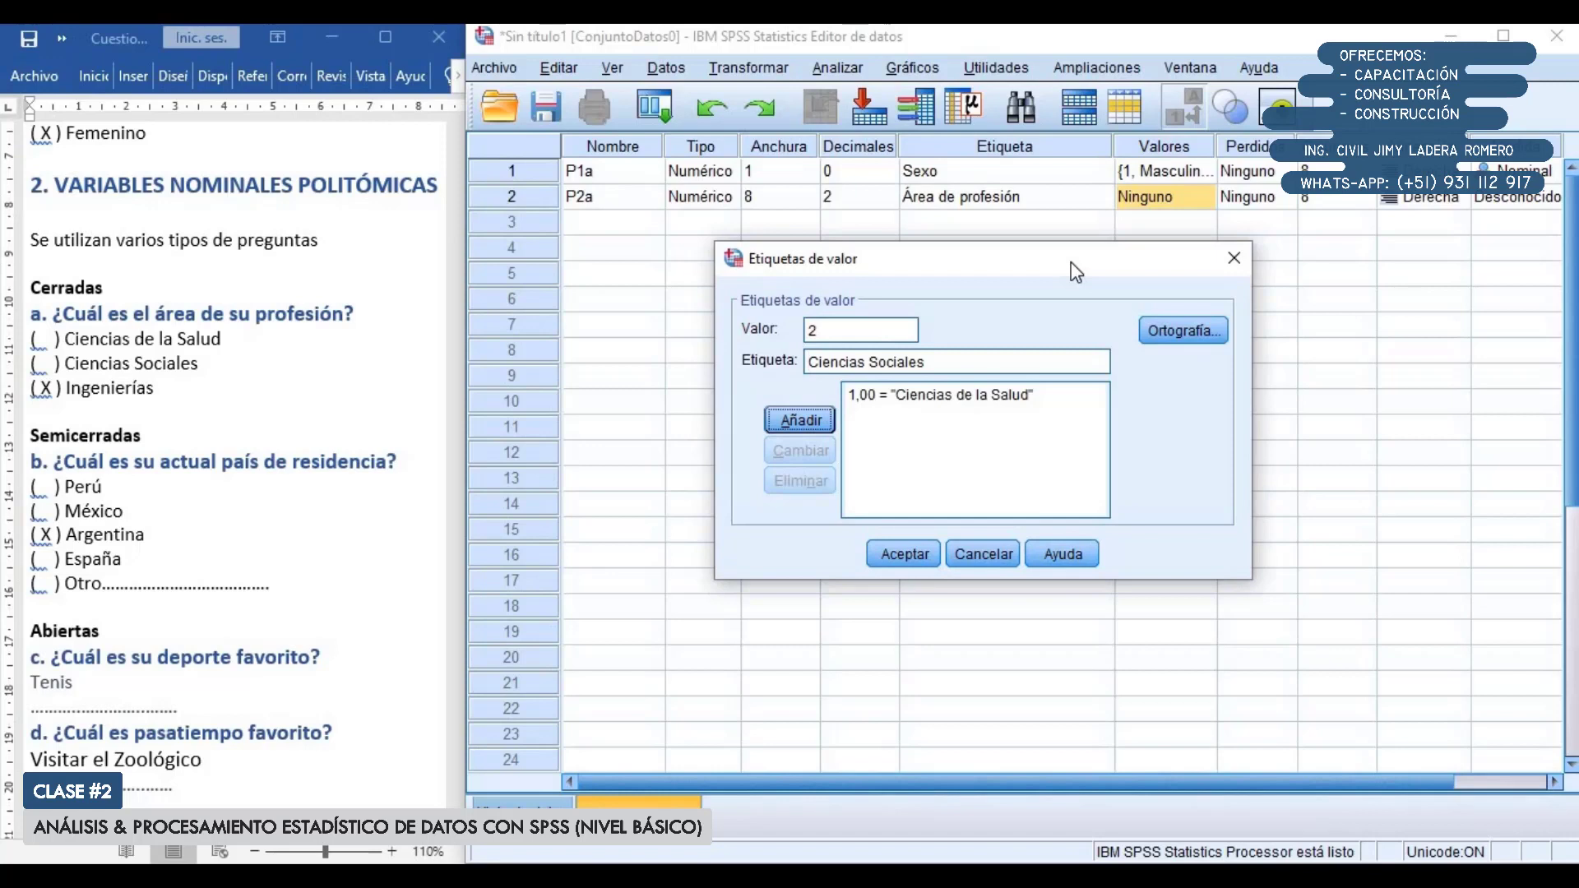
{"action": "key", "text": "space"}
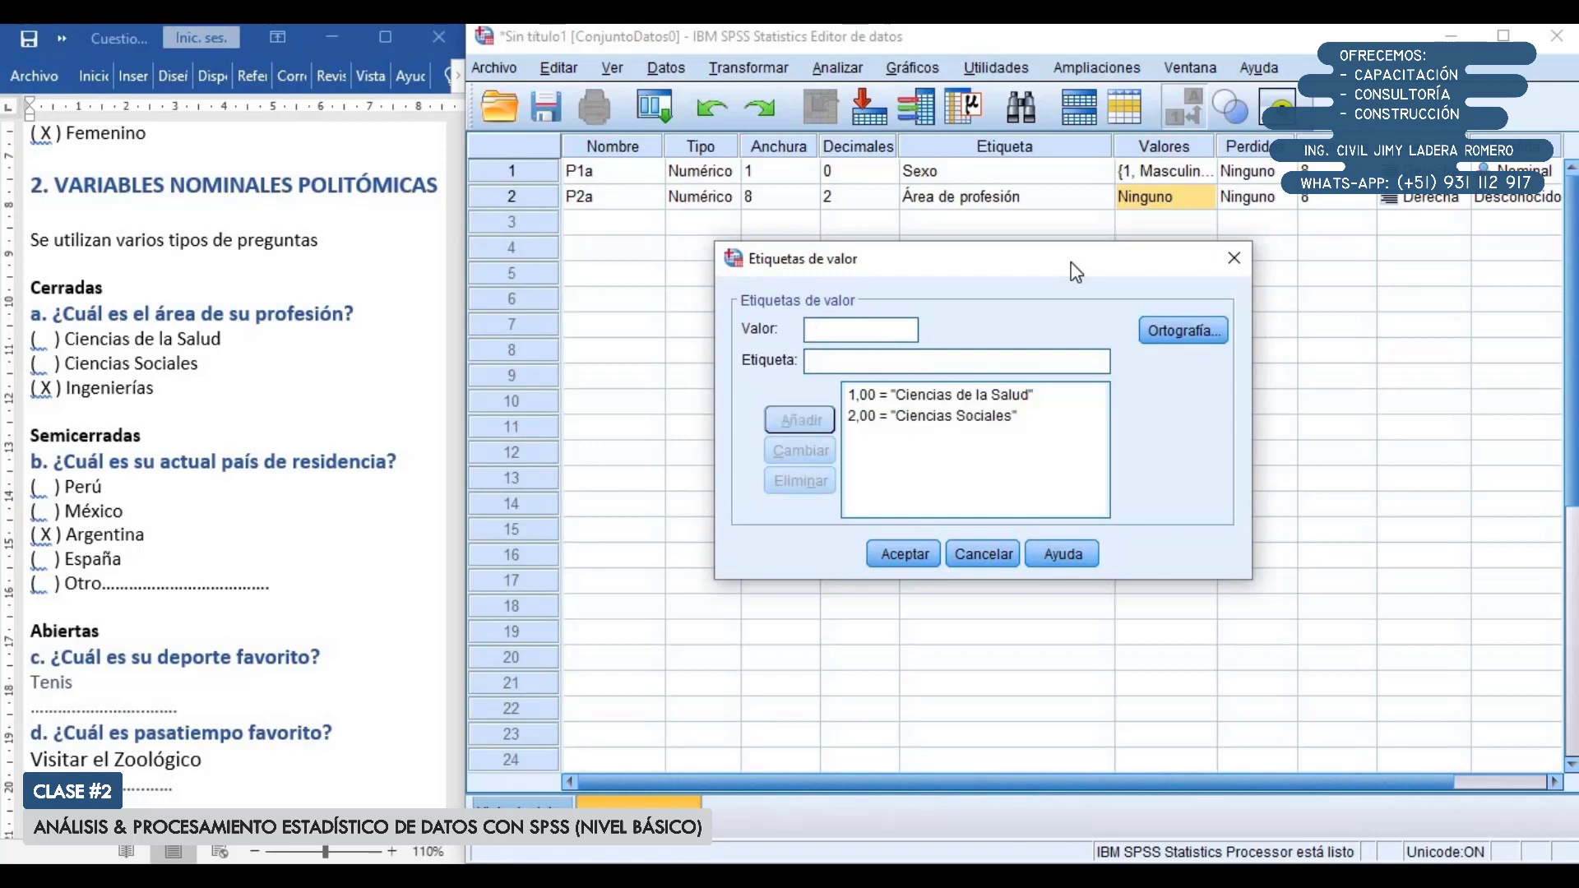
Add the value label 3 = "Ingenierías" for variable P2a and accept its set of value labels
{"action": "type", "text": "3"}
{"action": "key", "text": "Tab"}
{"action": "type", "text": "In"}
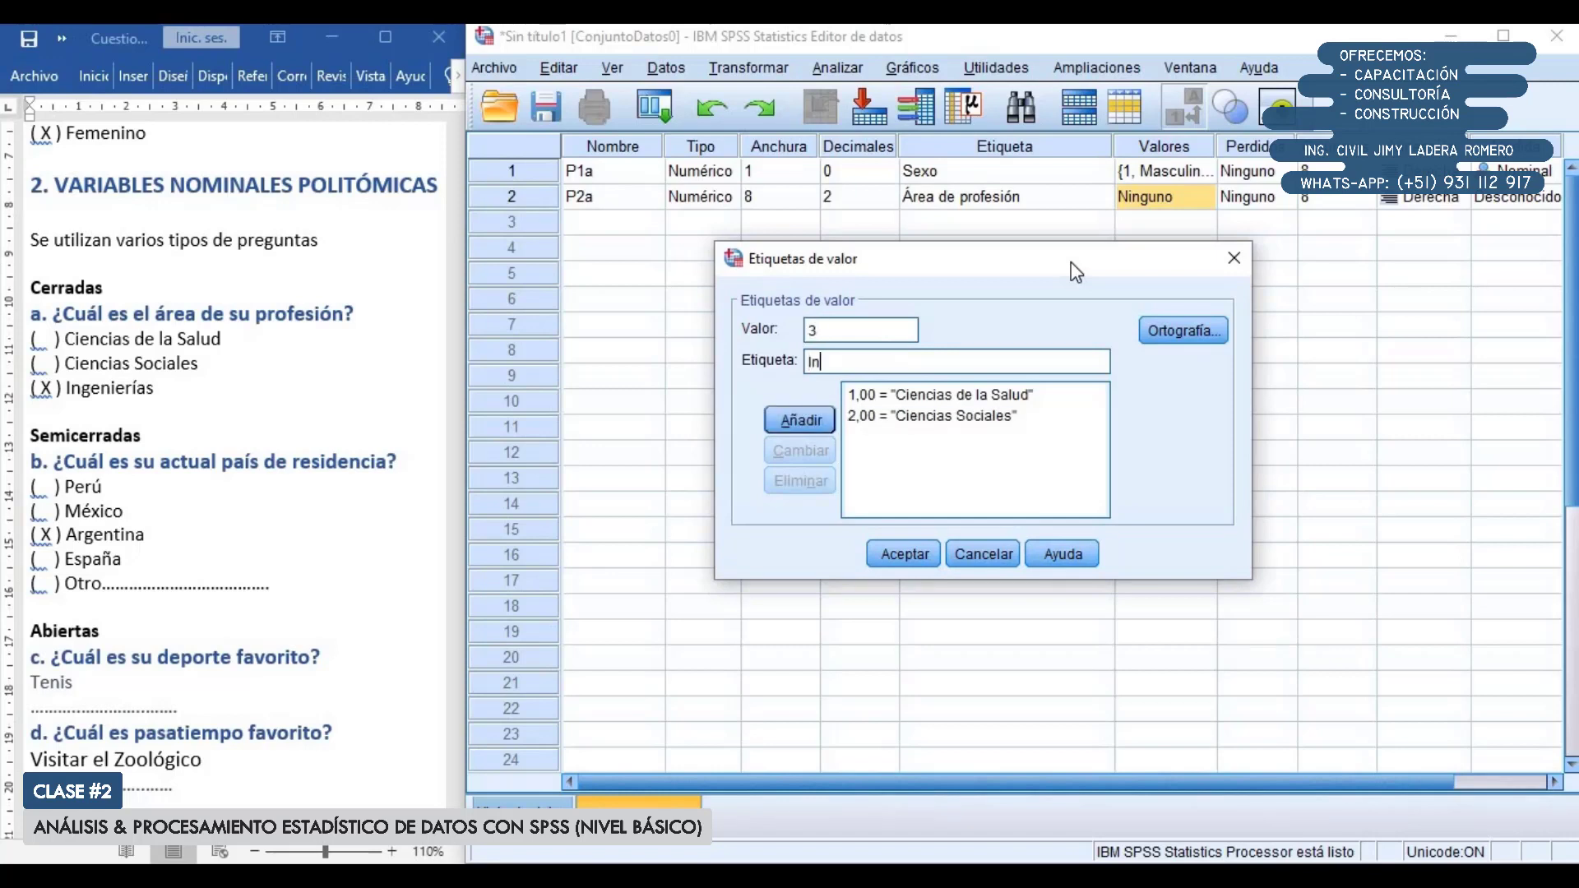
{"action": "type", "text": "genierías"}
{"action": "key", "text": "Return"}
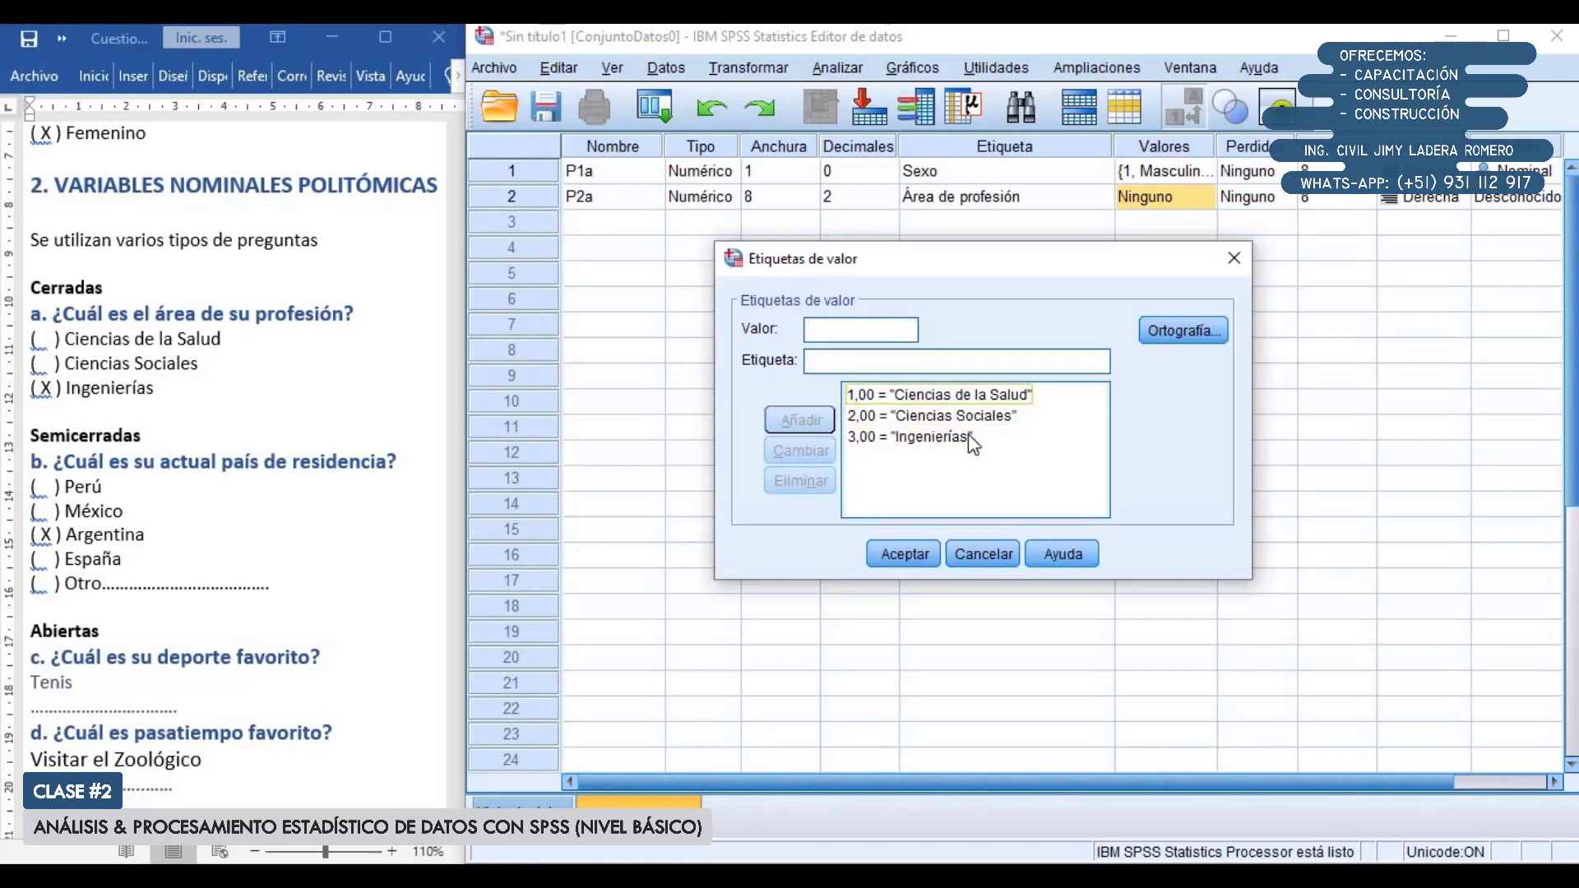
{"action": "left_click", "coordinate": [911, 553]}
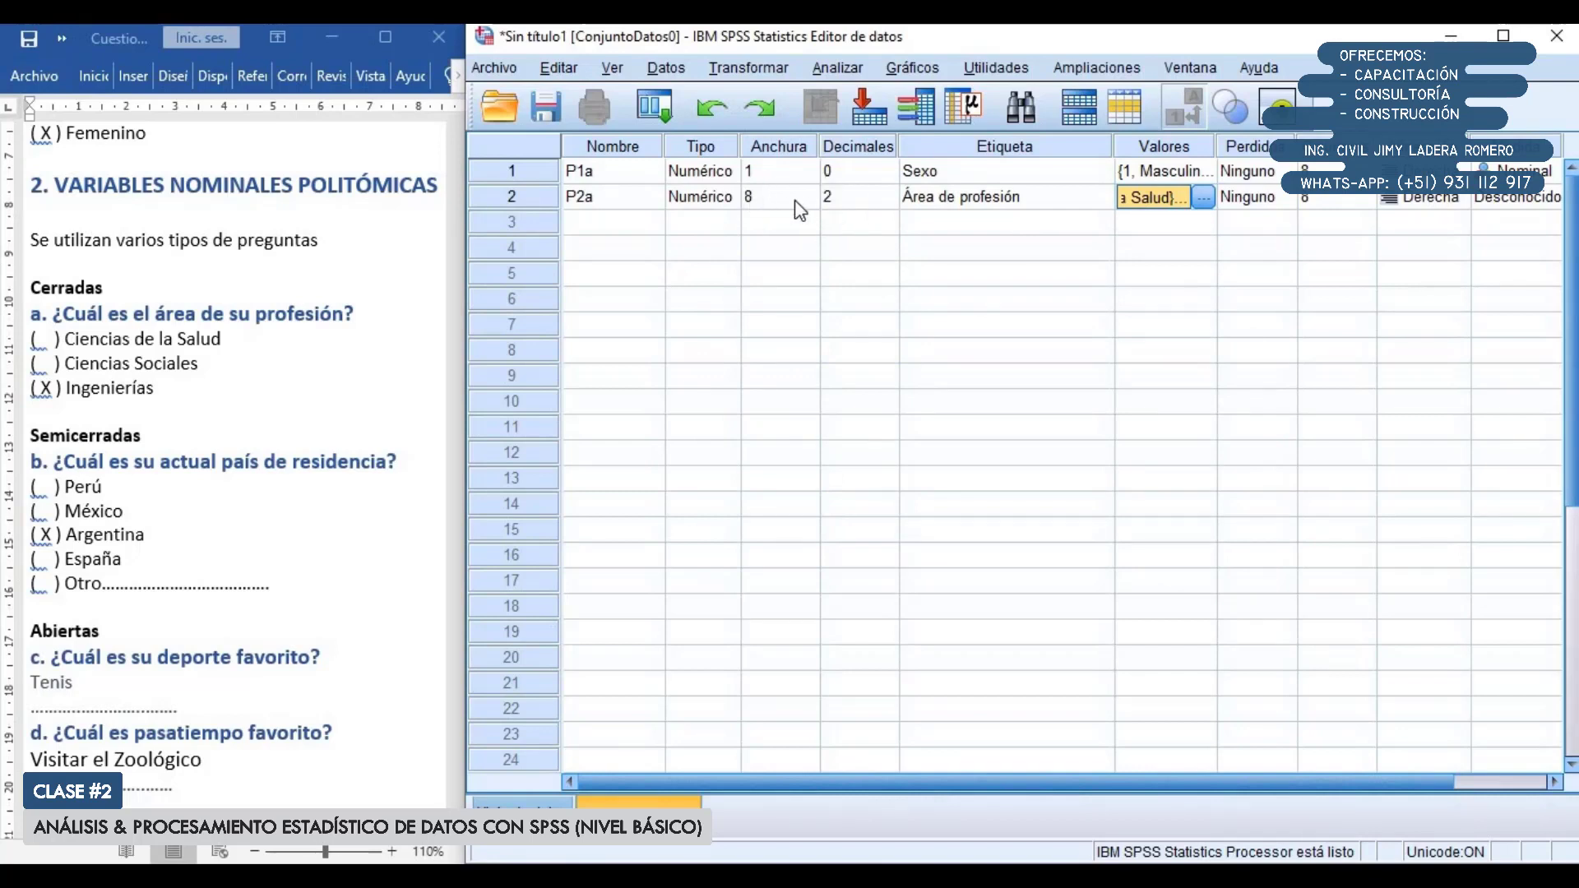
Set variable P2a to 0 decimals and a width of 1
{"action": "left_click", "coordinate": [887, 202]}
{"action": "left_click", "coordinate": [888, 203]}
{"action": "left_click", "coordinate": [888, 203]}
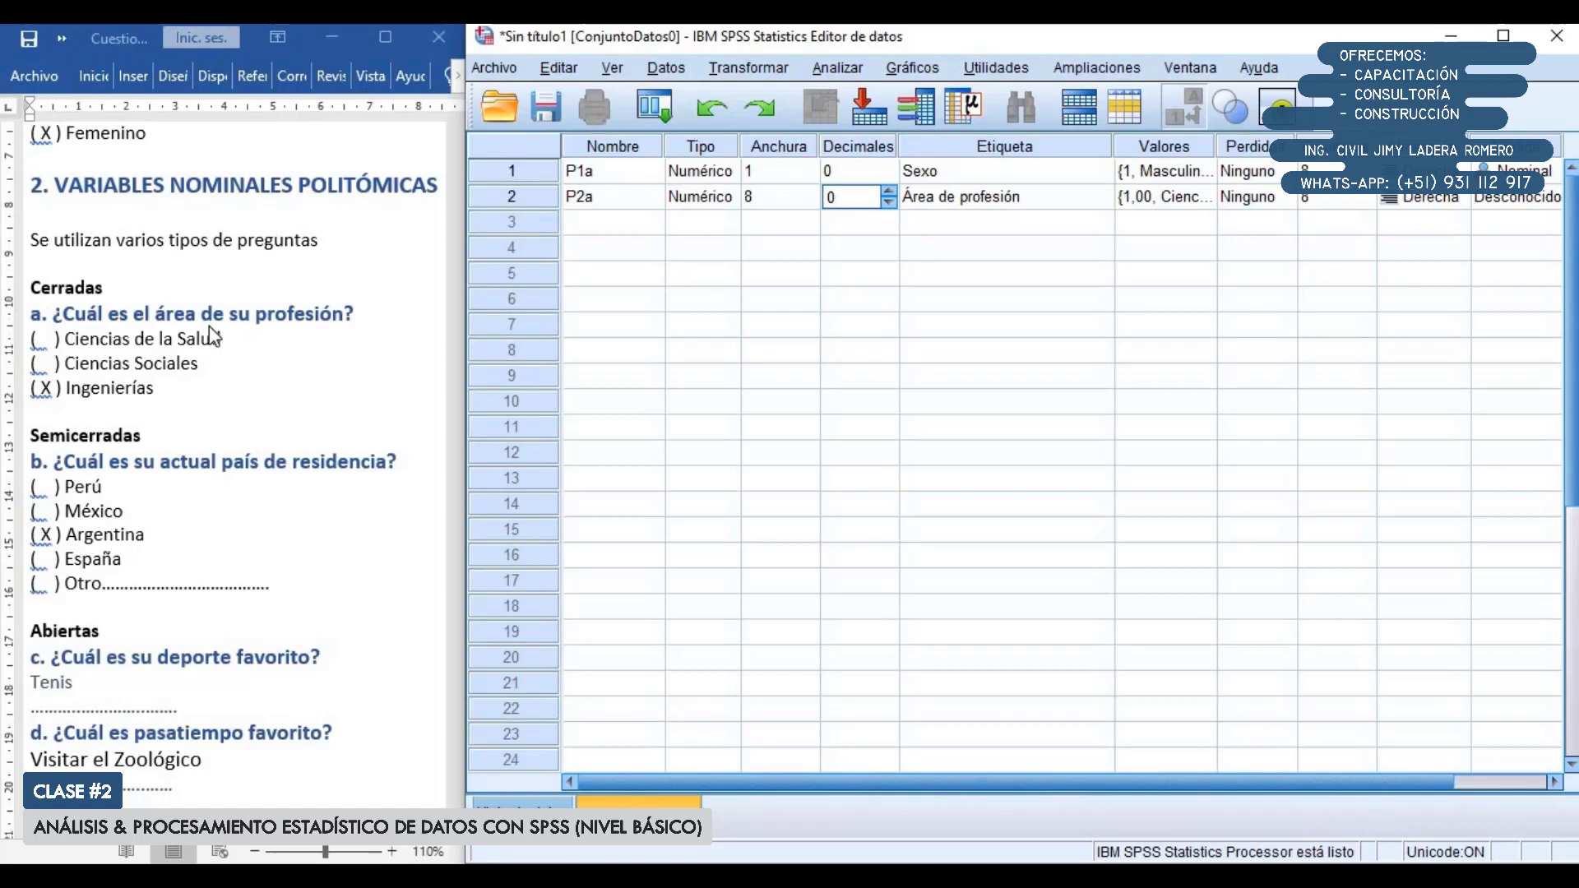
{"action": "left_click", "coordinate": [803, 199]}
{"action": "left_click", "coordinate": [805, 202]}
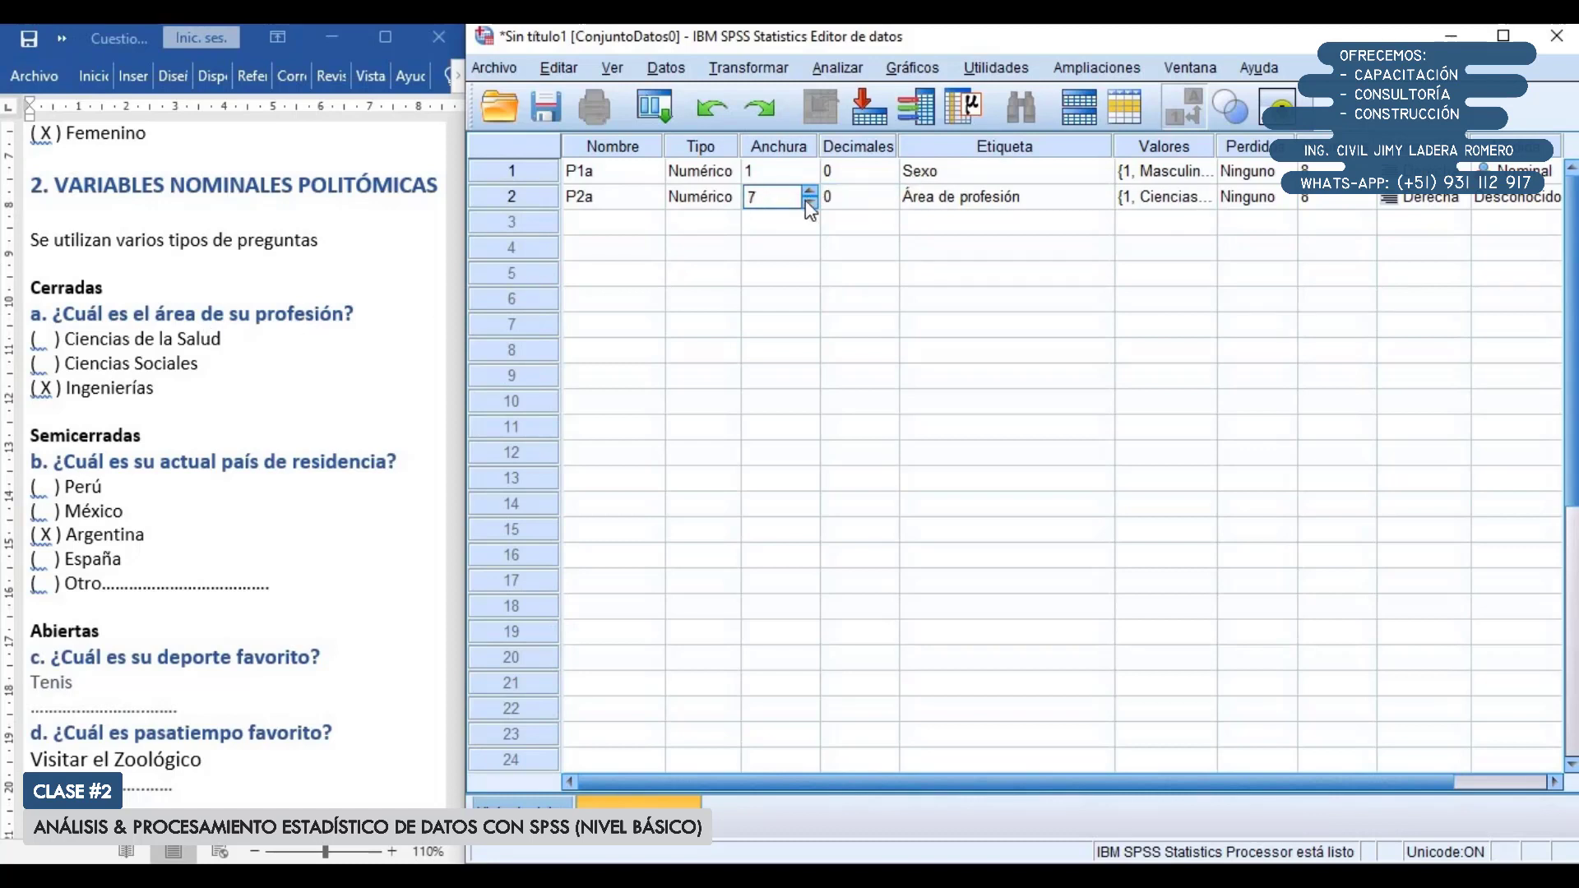
{"action": "left_click", "coordinate": [809, 204]}
{"action": "left_click", "coordinate": [809, 203]}
Set the measurement level of variable P2a to Nominal and slightly narrow the Etiqueta column
{"action": "left_click", "coordinate": [1521, 199]}
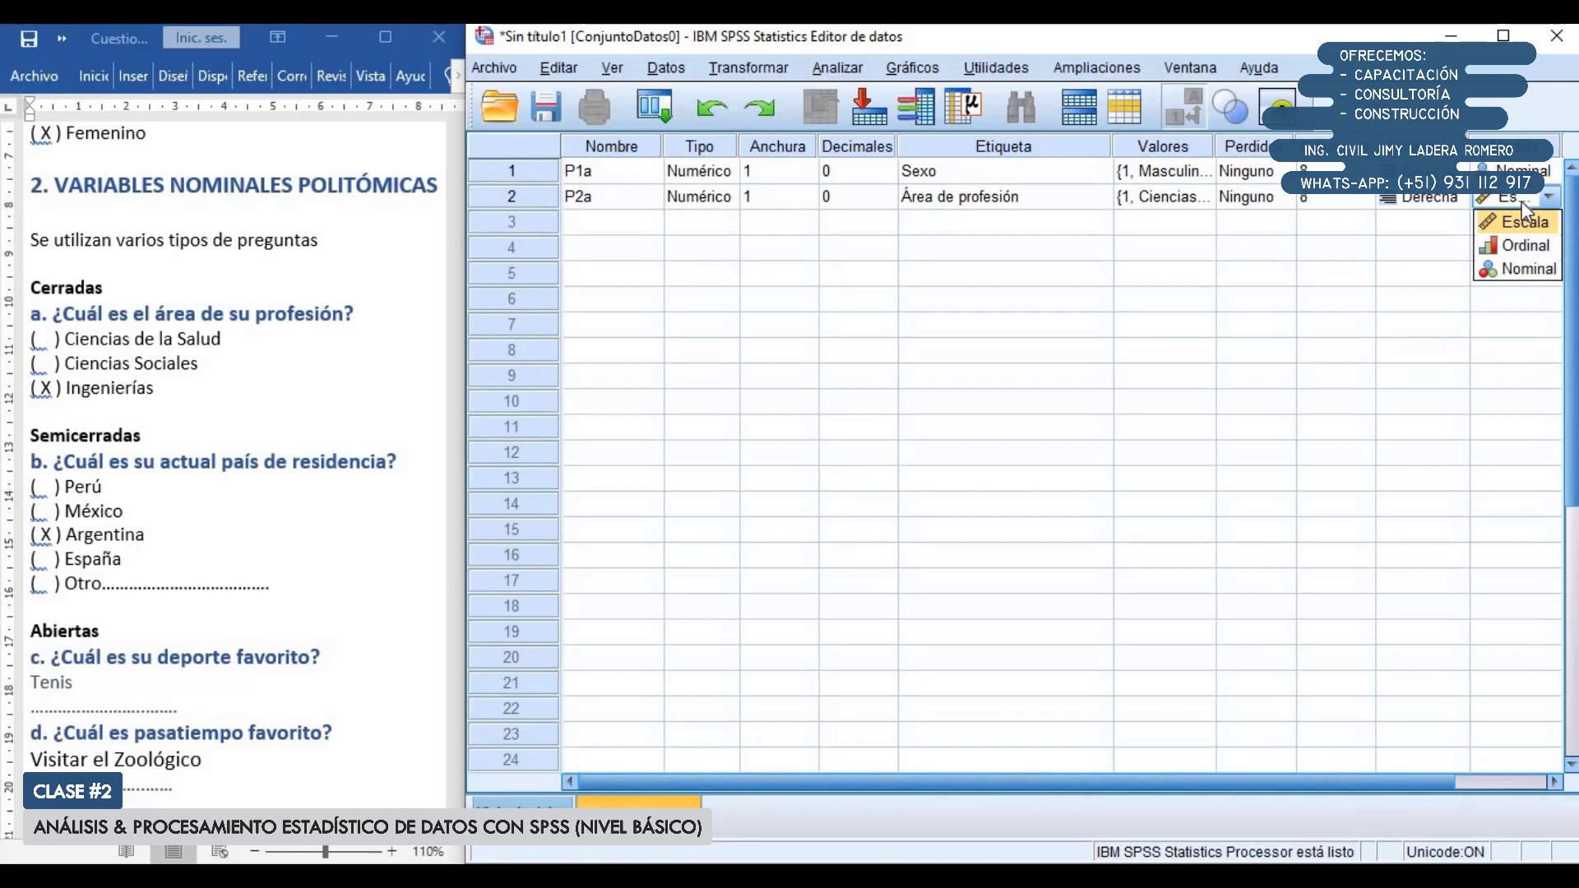
{"action": "left_click", "coordinate": [1521, 268]}
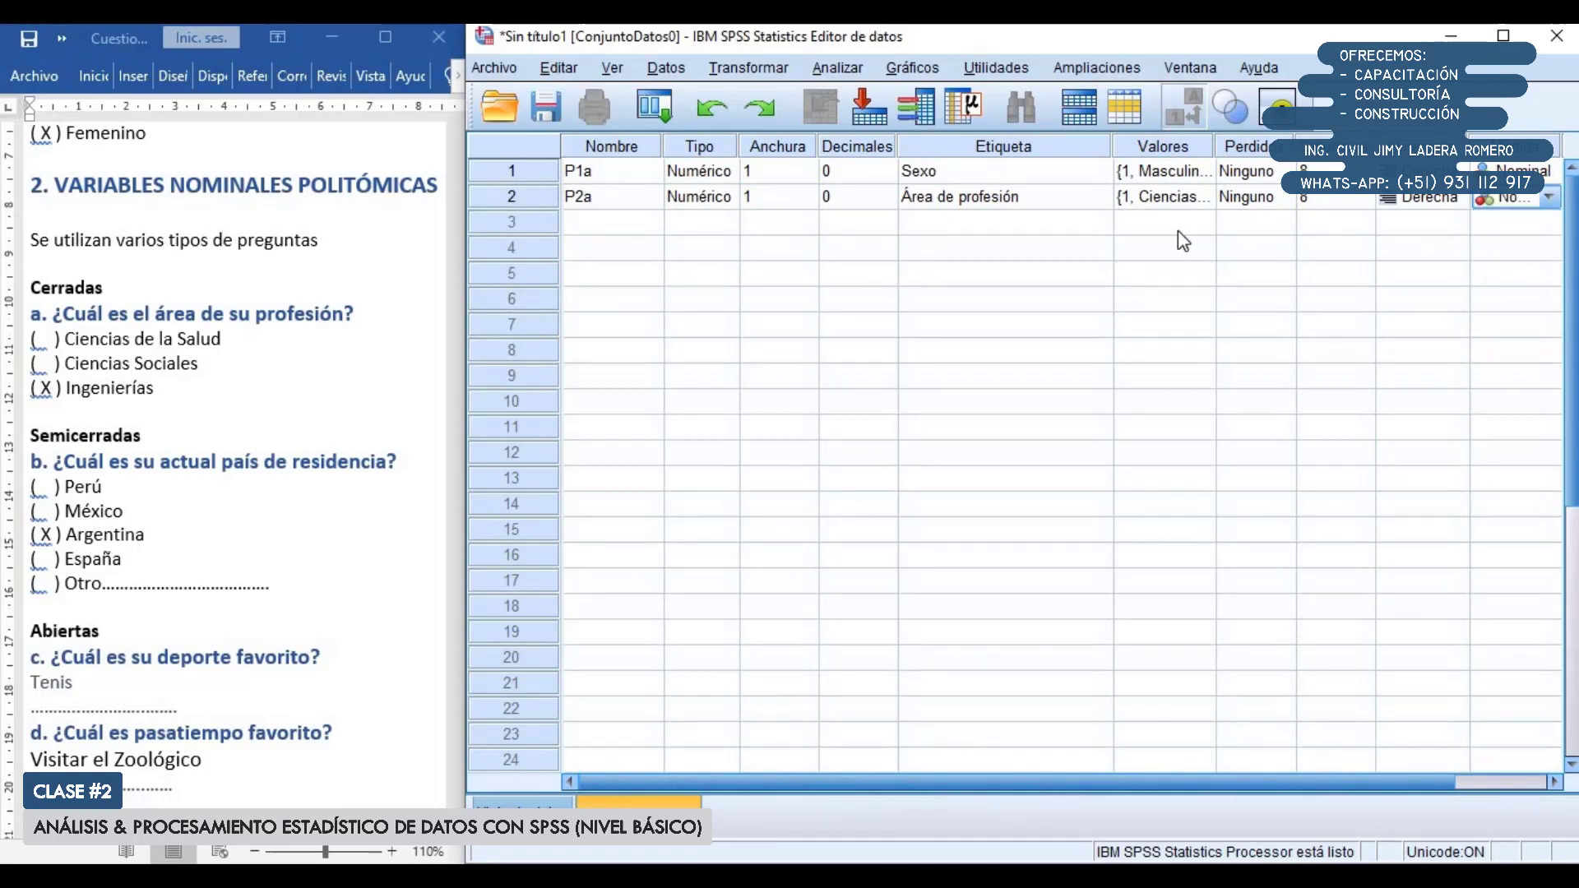
{"action": "left_click_drag", "start_coordinate": [1111, 138], "coordinate": [1102, 138]}
Add a third variable named P2b for the question on current country of residence
{"action": "left_click", "coordinate": [614, 219]}
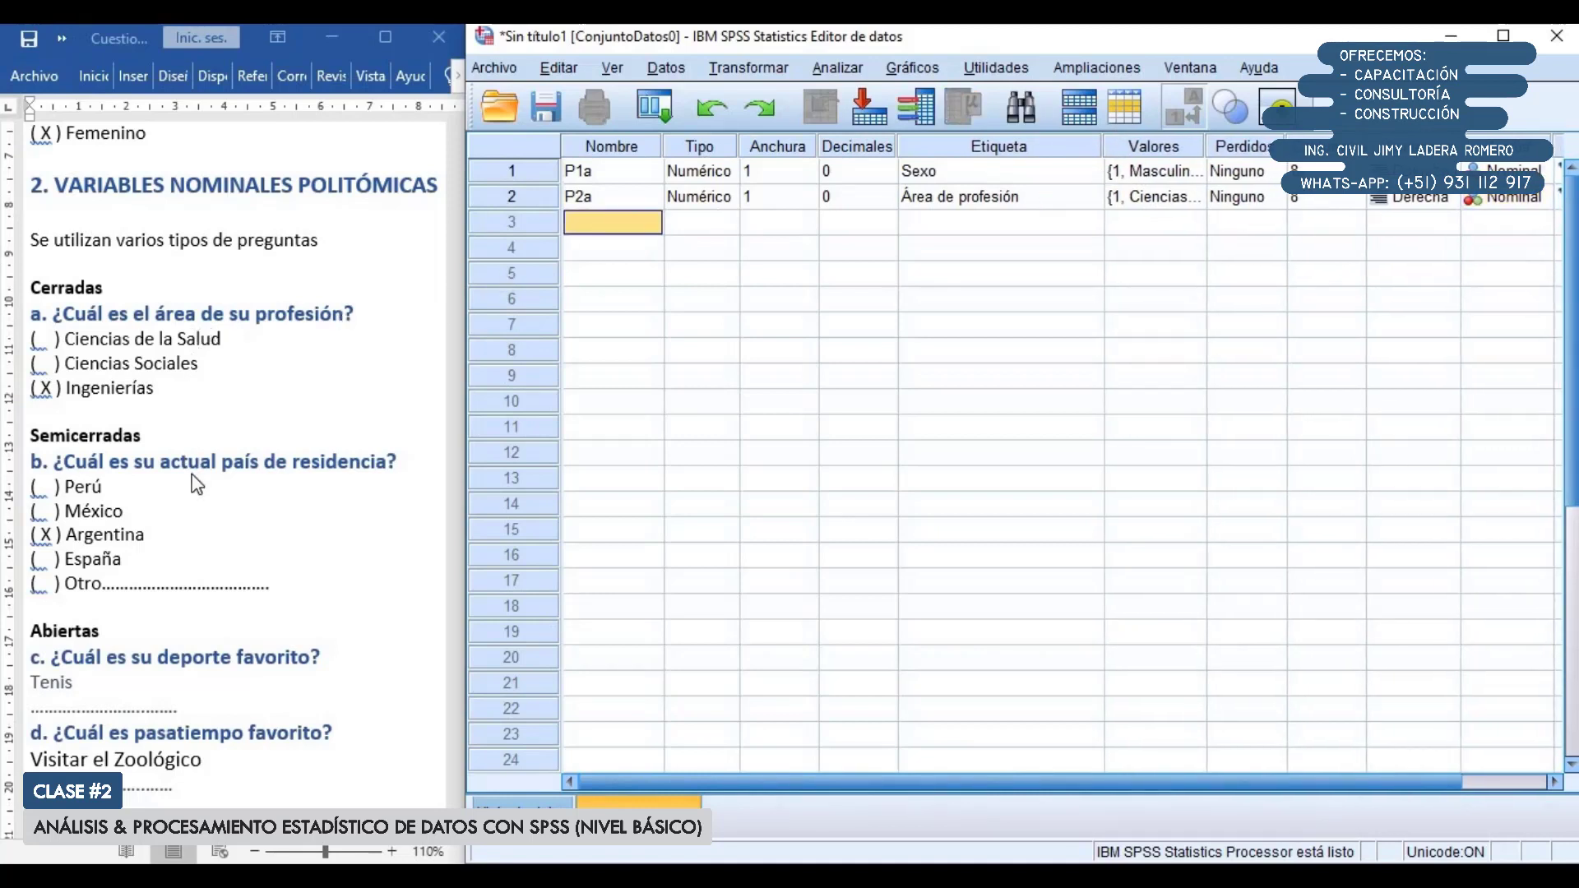
{"action": "scroll", "coordinate": [210, 475], "scroll_direction": "down", "scroll_amount": 1}
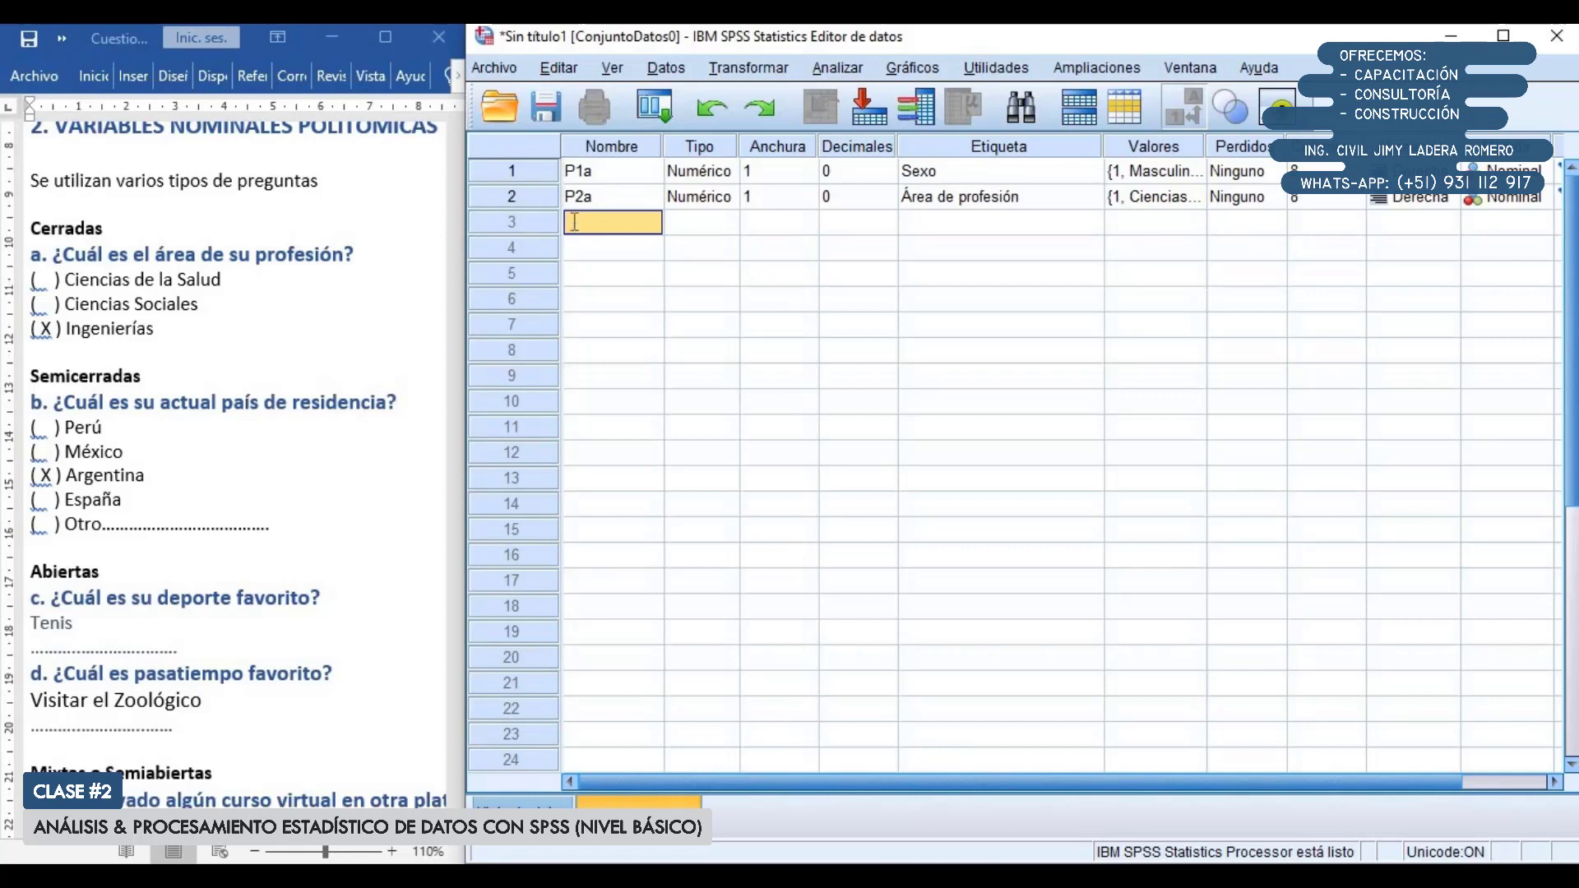
{"action": "type", "text": "P2"}
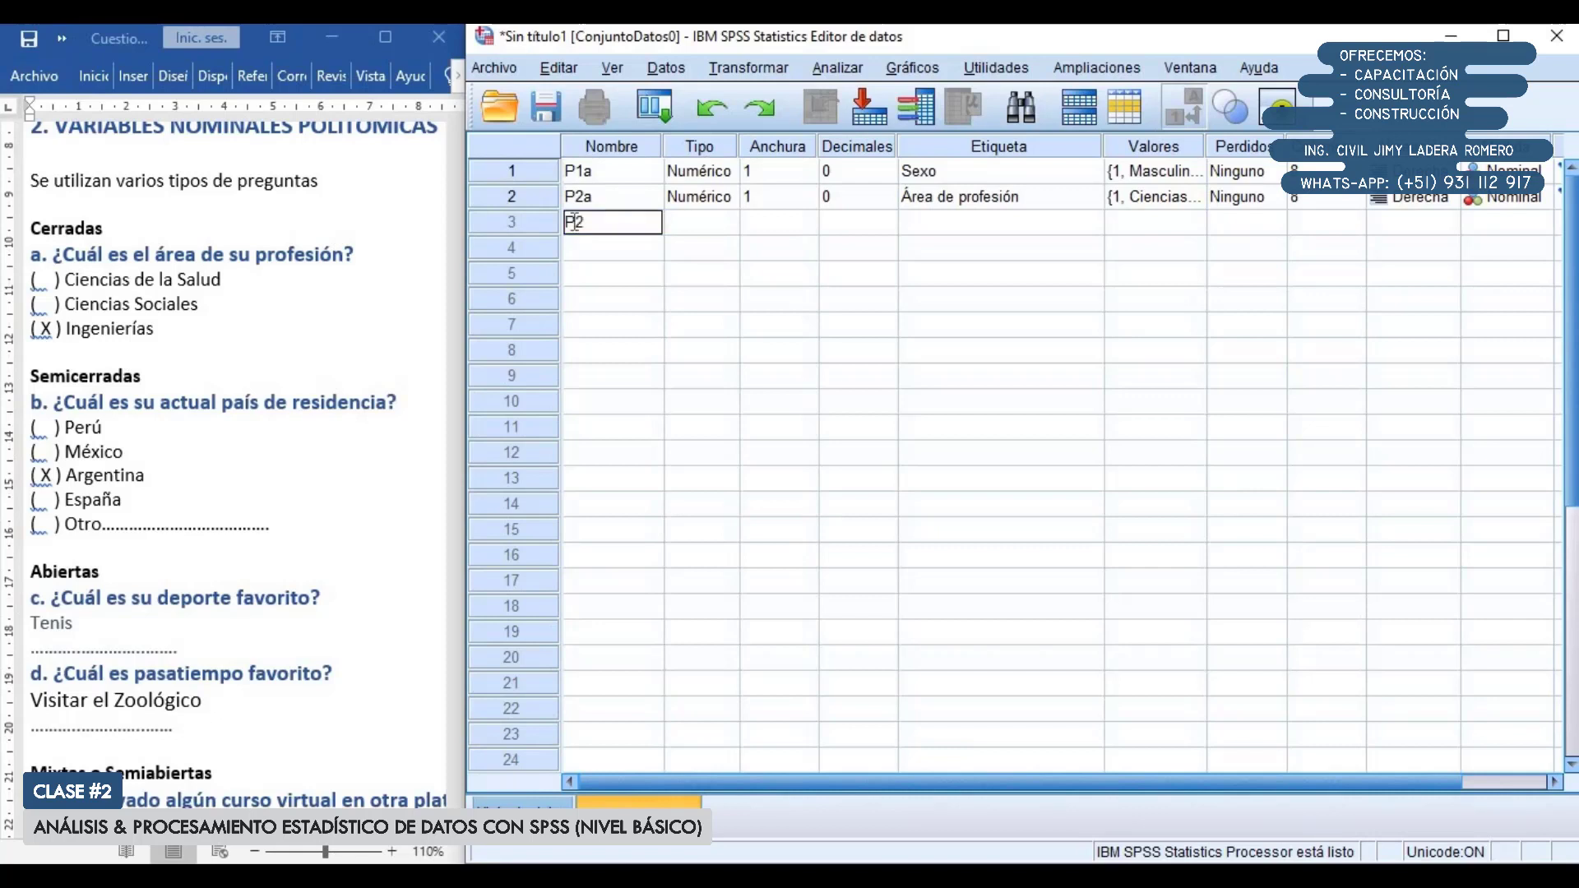
{"action": "type", "text": "b"}
{"action": "key", "text": "Tab"}
Enter "País actual de residencia" as the label of variable P2b
{"action": "key", "text": "Tab"}
{"action": "key", "text": "Tab"}
{"action": "key", "text": "Tab"}
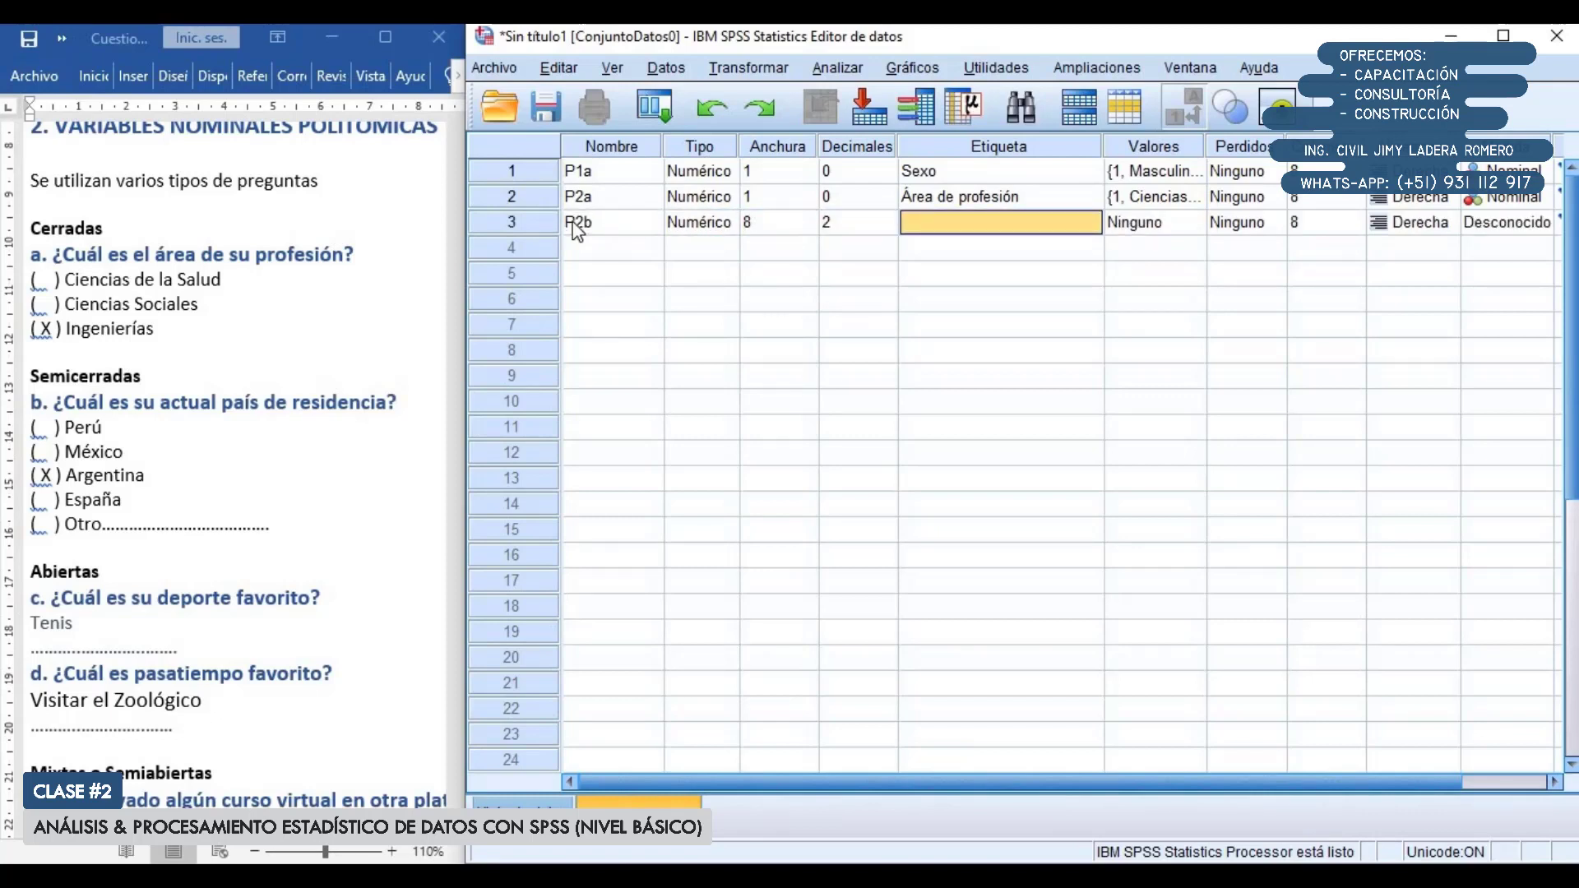
{"action": "key", "text": "F2"}
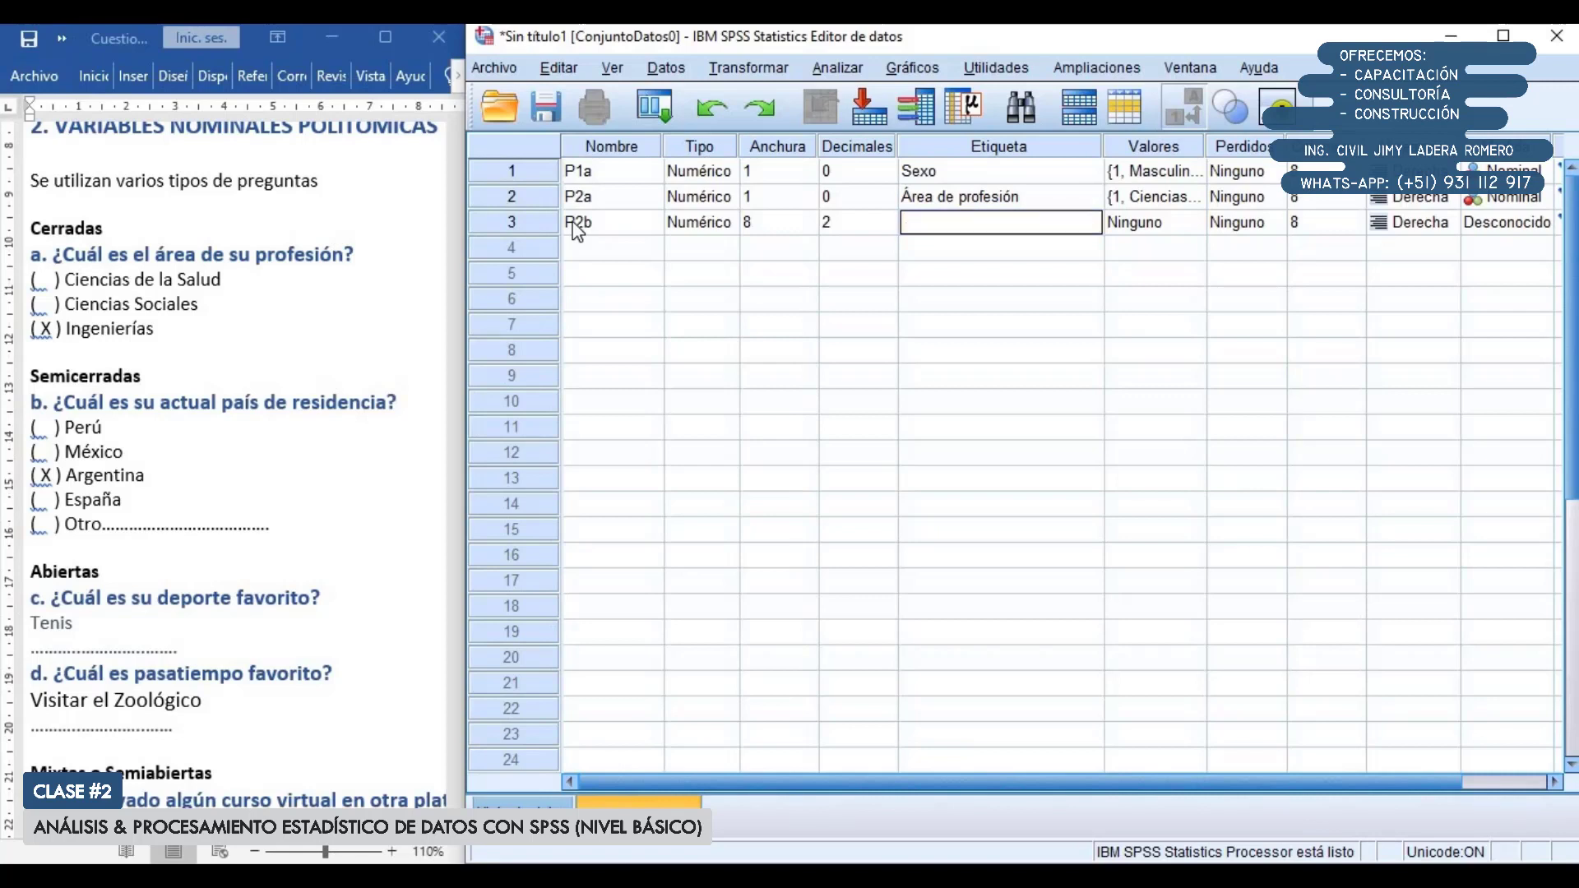
{"action": "type", "text": "País actual de residencia"}
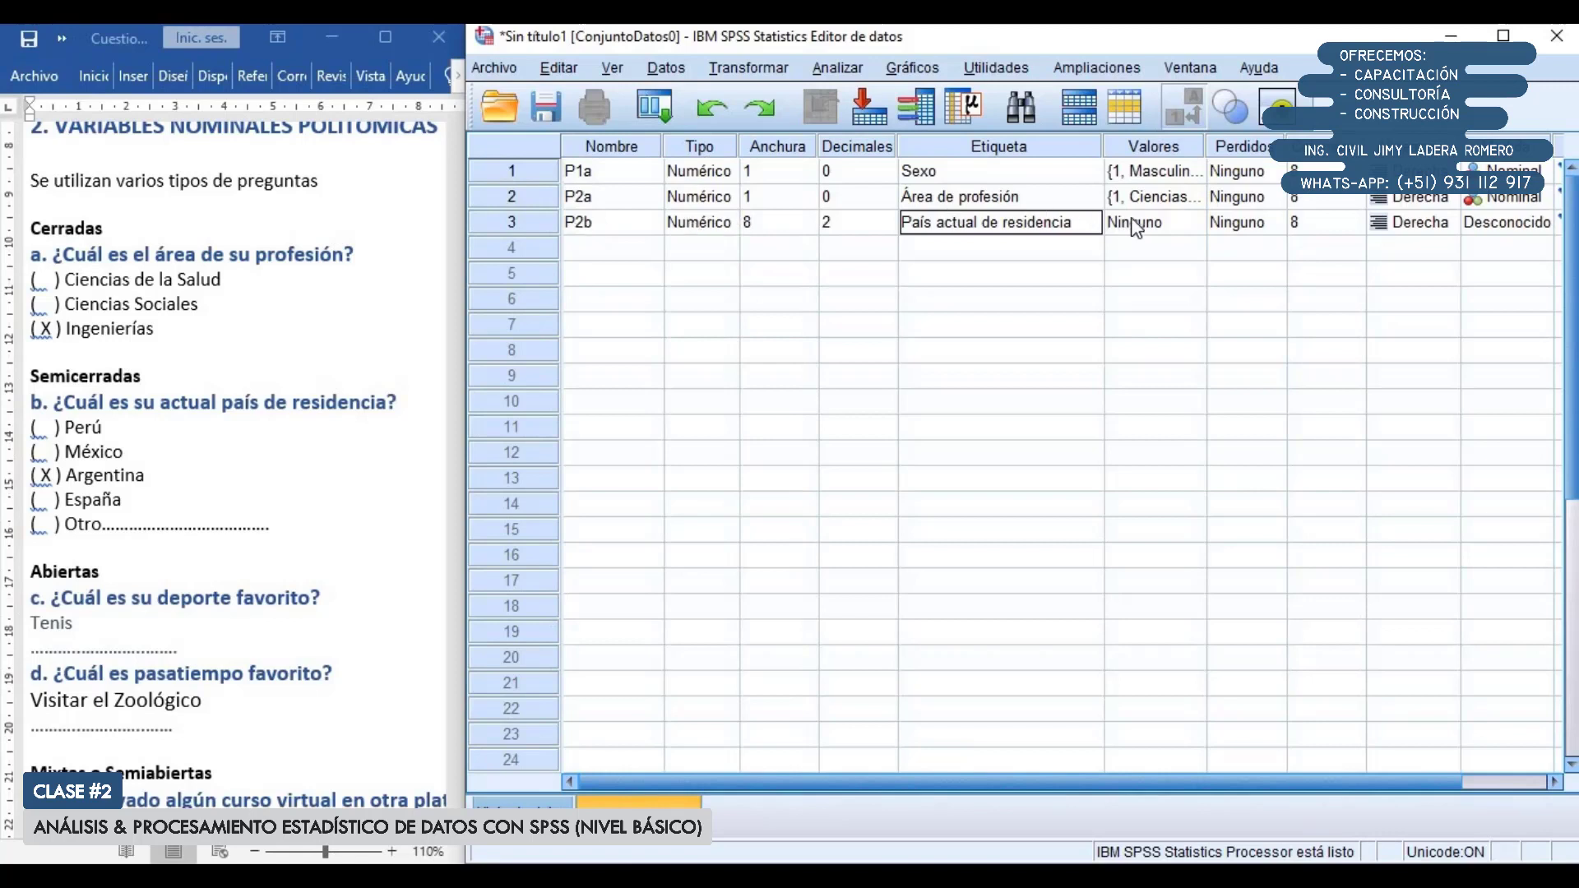
Define the value labels 1 = "Perú" and 2 = "México" for variable P2b
{"action": "left_click", "coordinate": [1191, 225]}
{"action": "left_click", "coordinate": [1191, 223]}
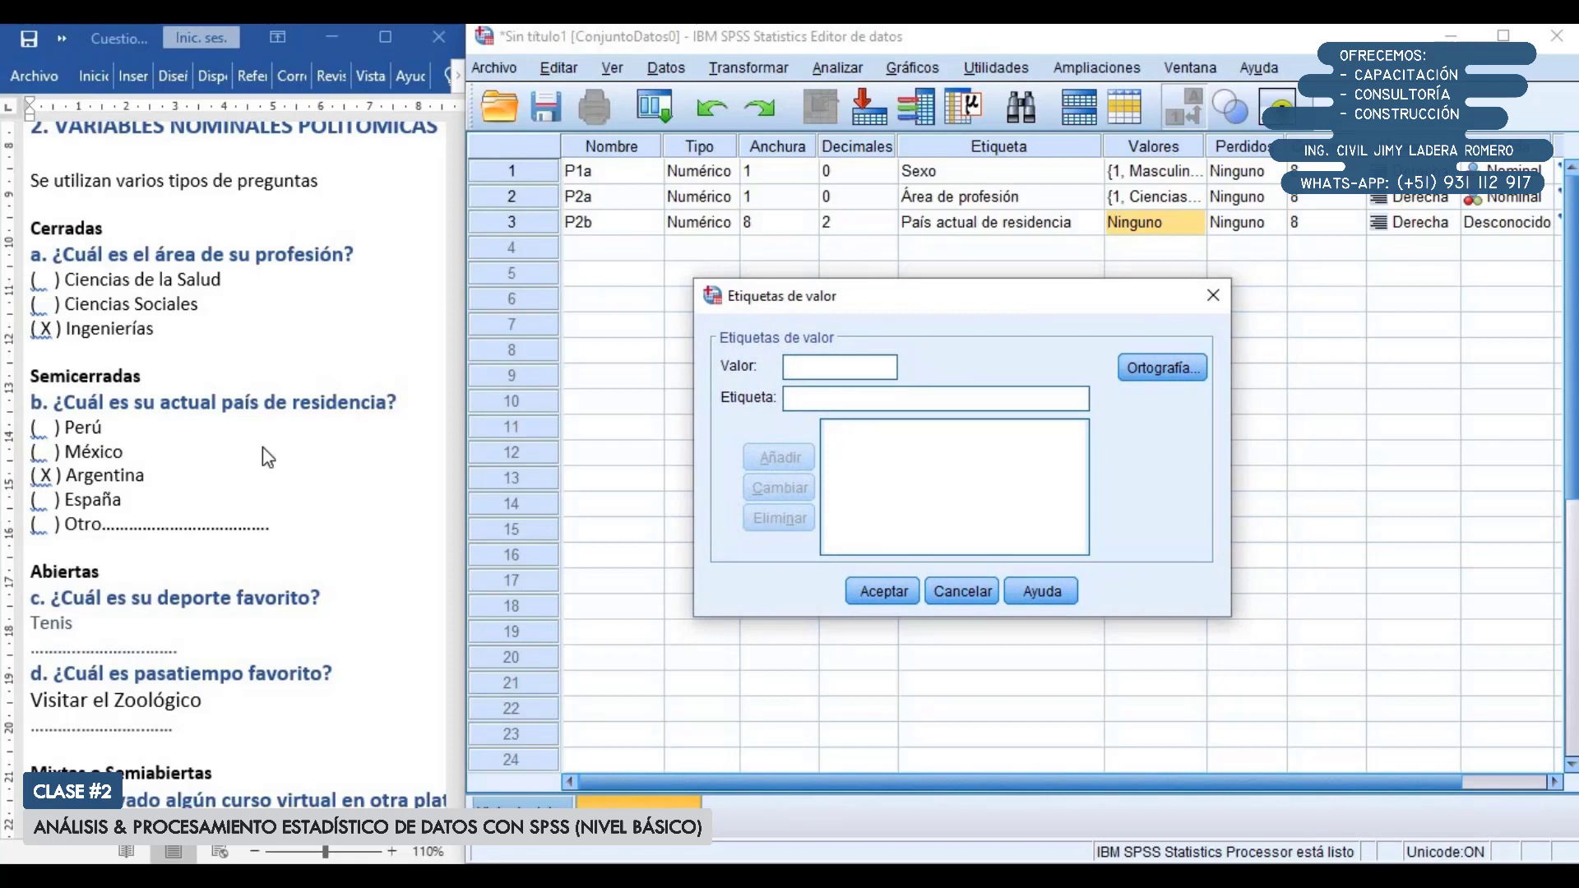
{"action": "type", "text": "1Perú"}
{"action": "key", "text": "Return"}
{"action": "type", "text": "2"}
{"action": "key", "text": "Tab"}
{"action": "type", "text": "Méx"}
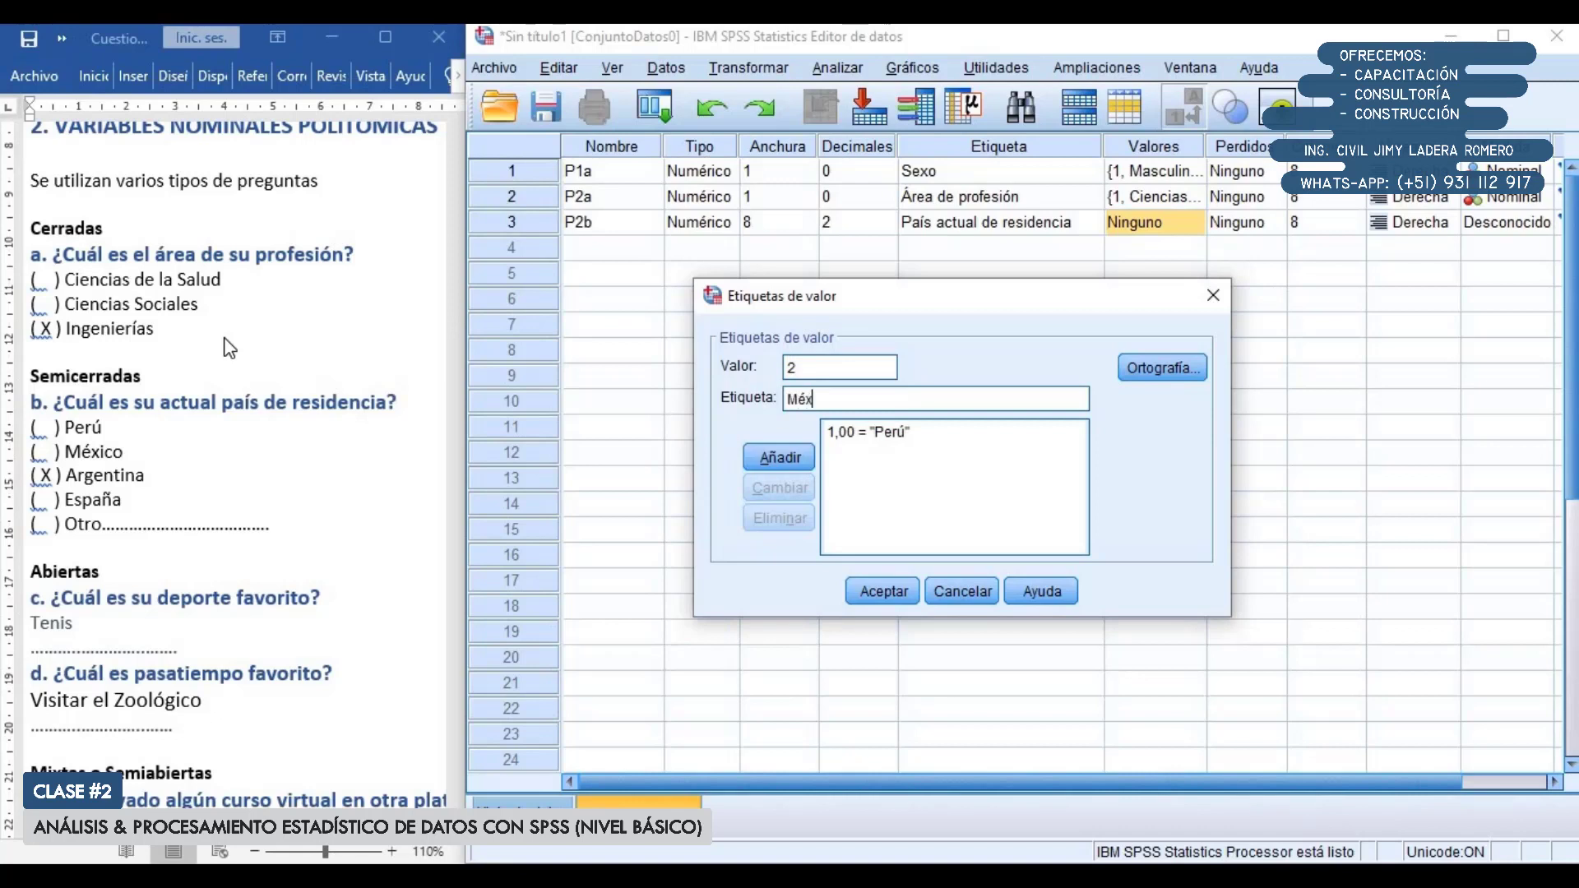
{"action": "type", "text": "ico"}
{"action": "left_click", "coordinate": [781, 457]}
Add the value labels 3 = "Argentina" and 4 = "España" for variable P2b
{"action": "type", "text": "3"}
{"action": "key", "text": "Tab"}
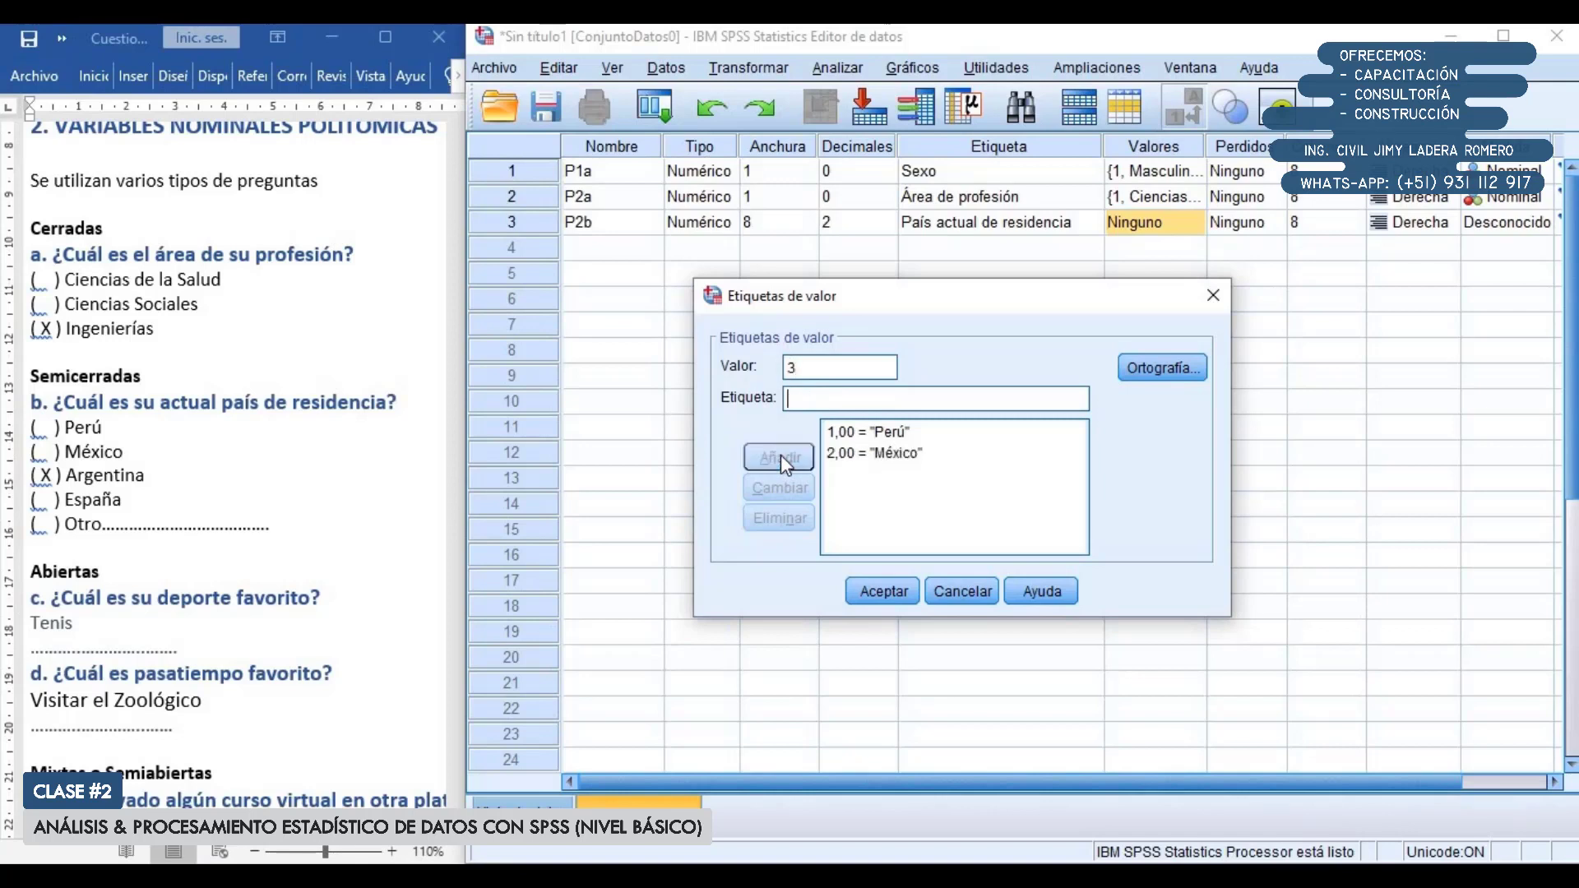
{"action": "type", "text": "Argentina"}
{"action": "left_click", "coordinate": [781, 456]}
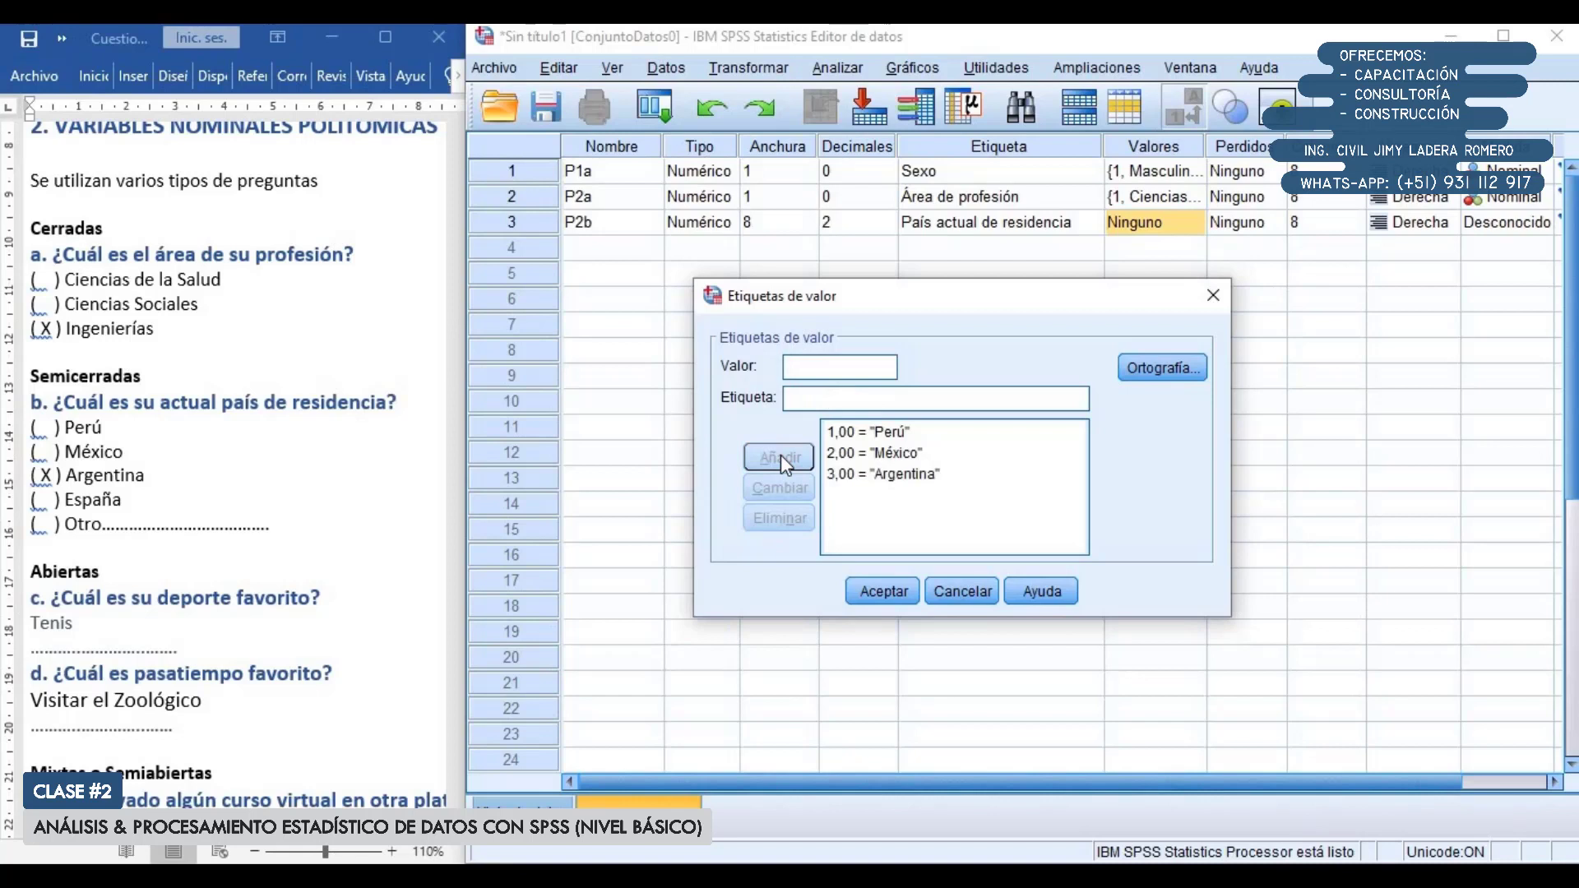
{"action": "type", "text": "4"}
{"action": "key", "text": "Tab"}
{"action": "type", "text": "España"}
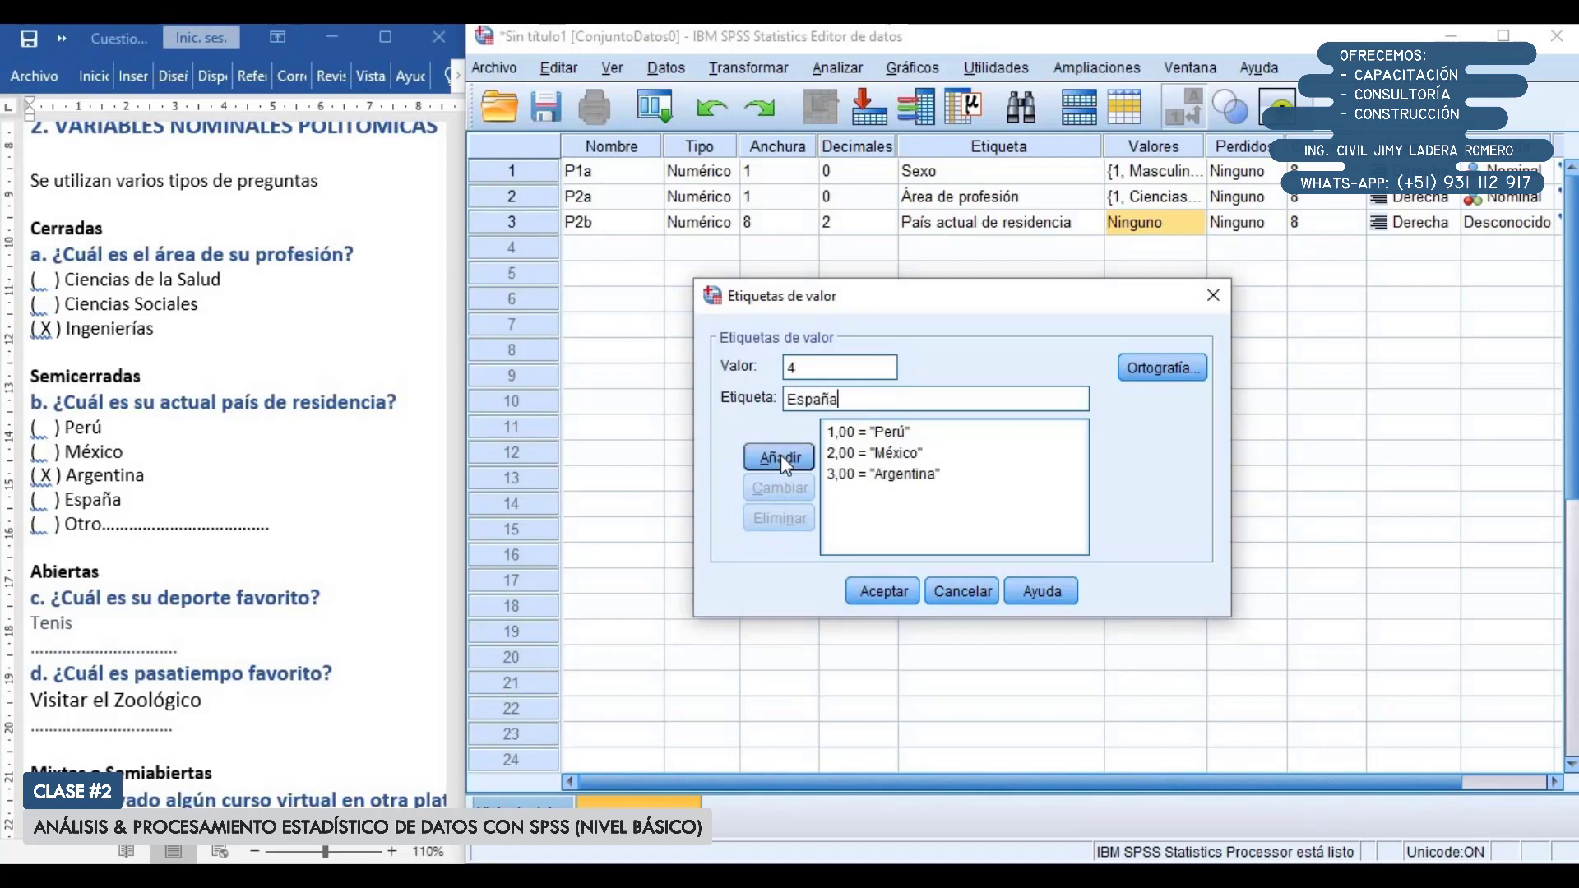
{"action": "left_click", "coordinate": [781, 456]}
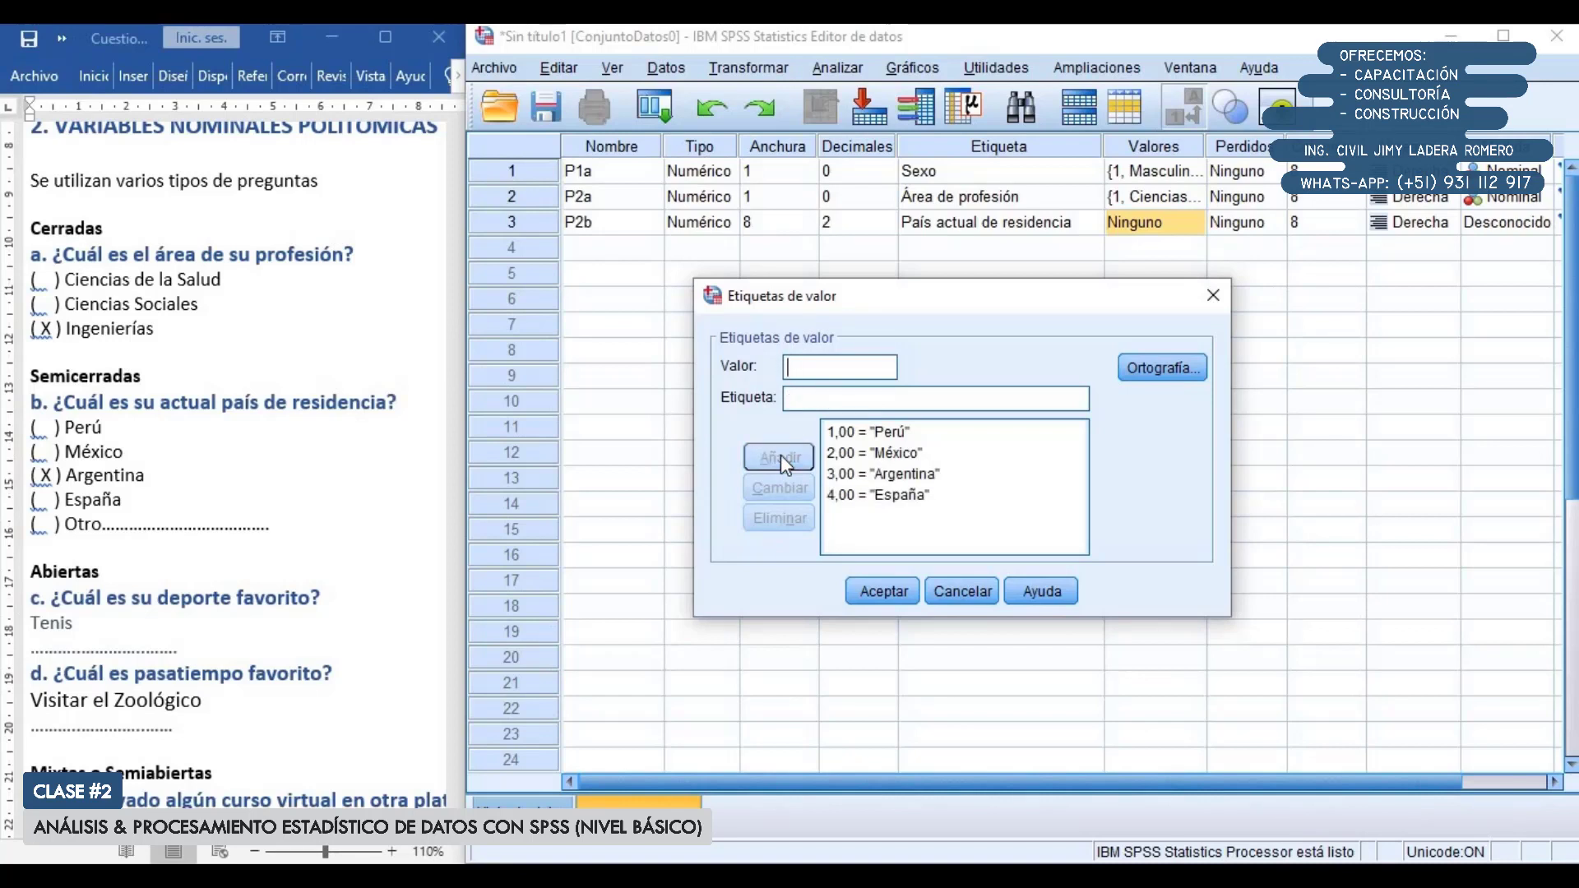
Add the value label 5 = "Otro país" to the value labels of variable P2b
{"action": "type", "text": "5"}
{"action": "key", "text": "Tab"}
{"action": "type", "text": "Otro"}
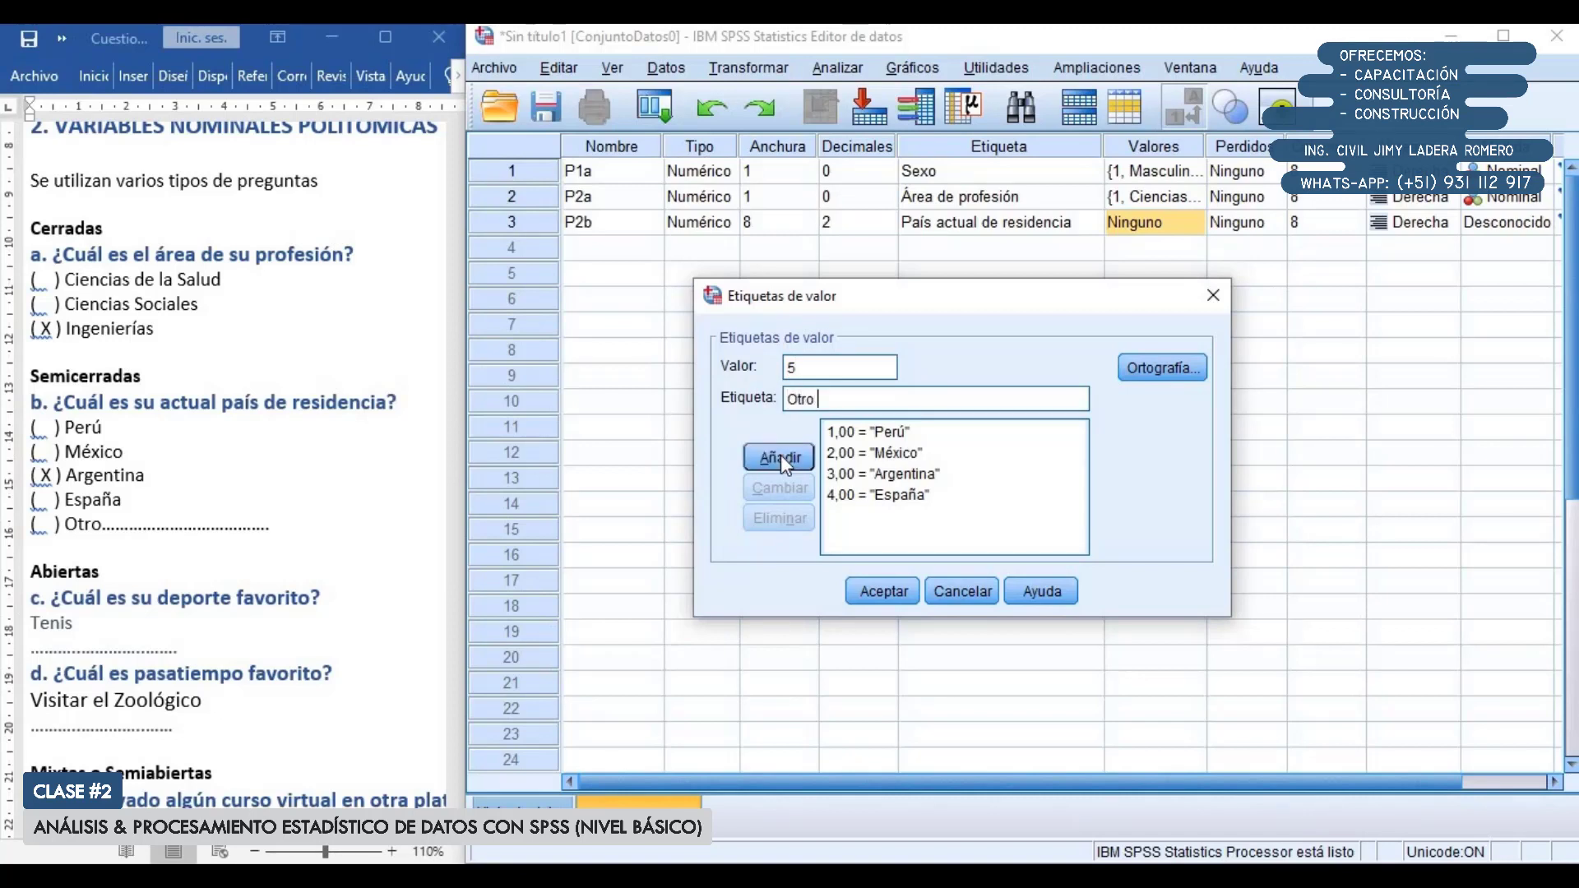
{"action": "type", "text": "país"}
{"action": "left_click", "coordinate": [781, 458]}
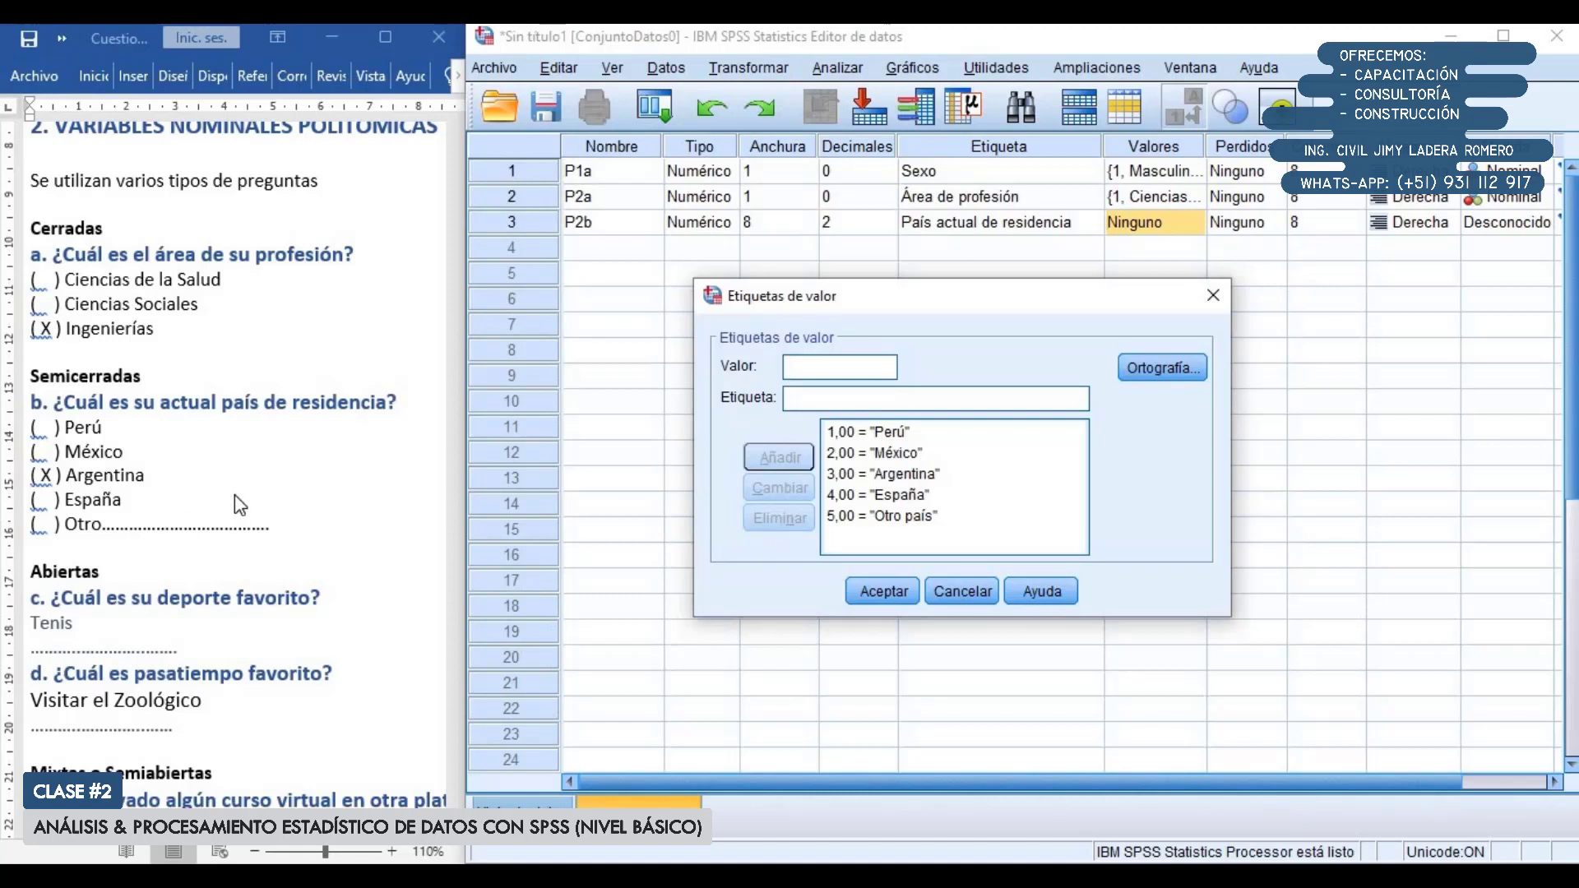
Switch to the Word questionnaire and review its introductory paragraph on the company and the countries where it operates
{"action": "left_click", "coordinate": [393, 37]}
{"action": "scroll", "coordinate": [555, 504], "scroll_direction": "up", "scroll_amount": 3}
{"action": "scroll", "coordinate": [555, 504], "scroll_direction": "up", "scroll_amount": 3}
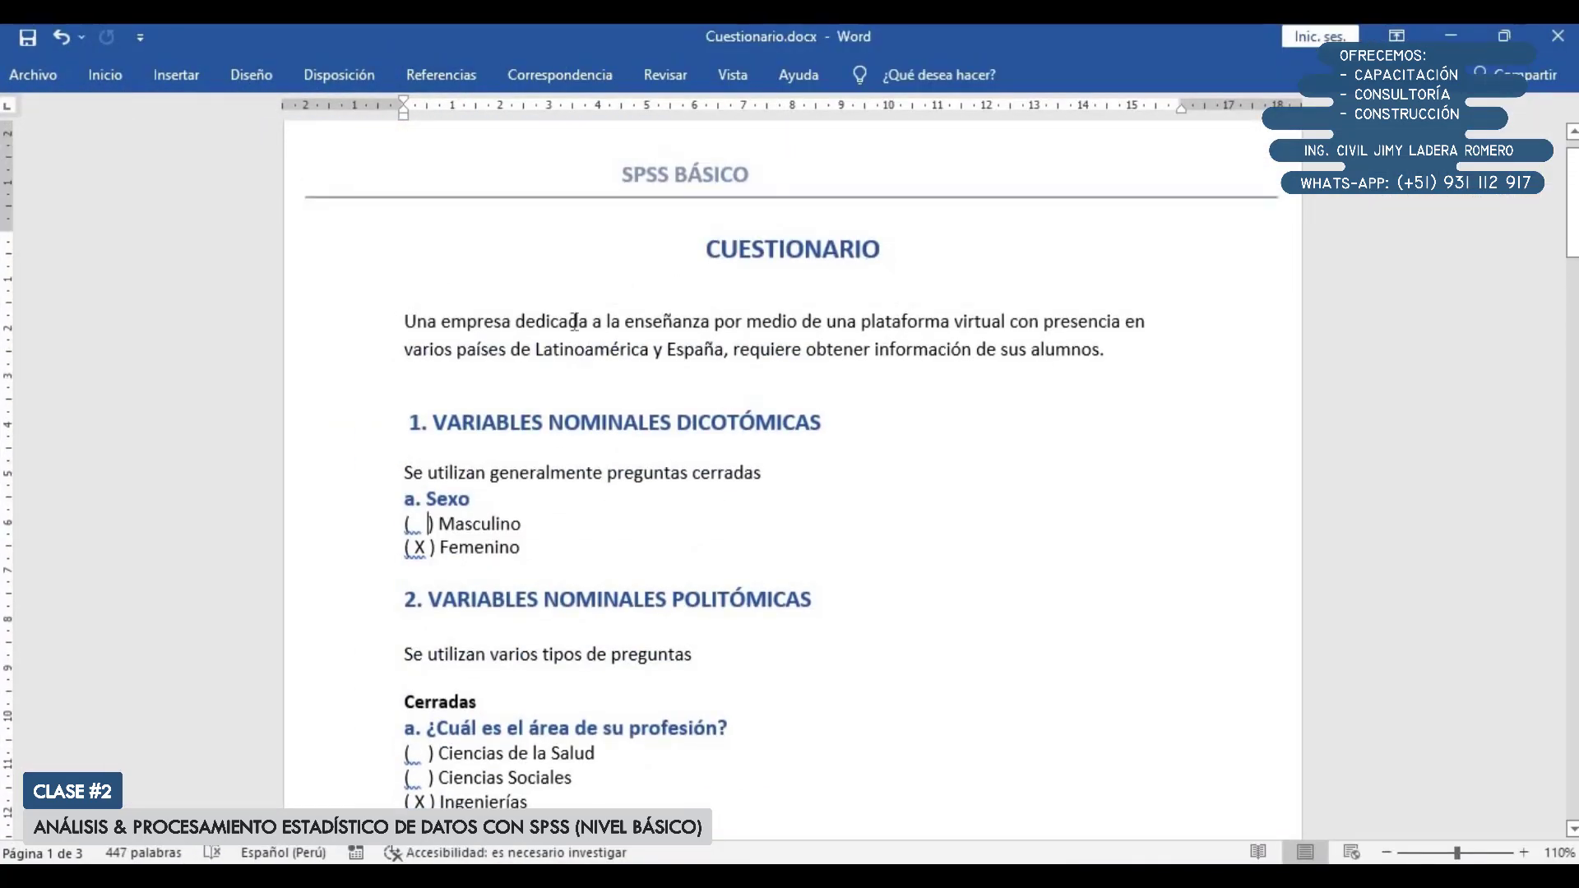
{"action": "left_click_drag", "start_coordinate": [403, 321], "coordinate": [1135, 352]}
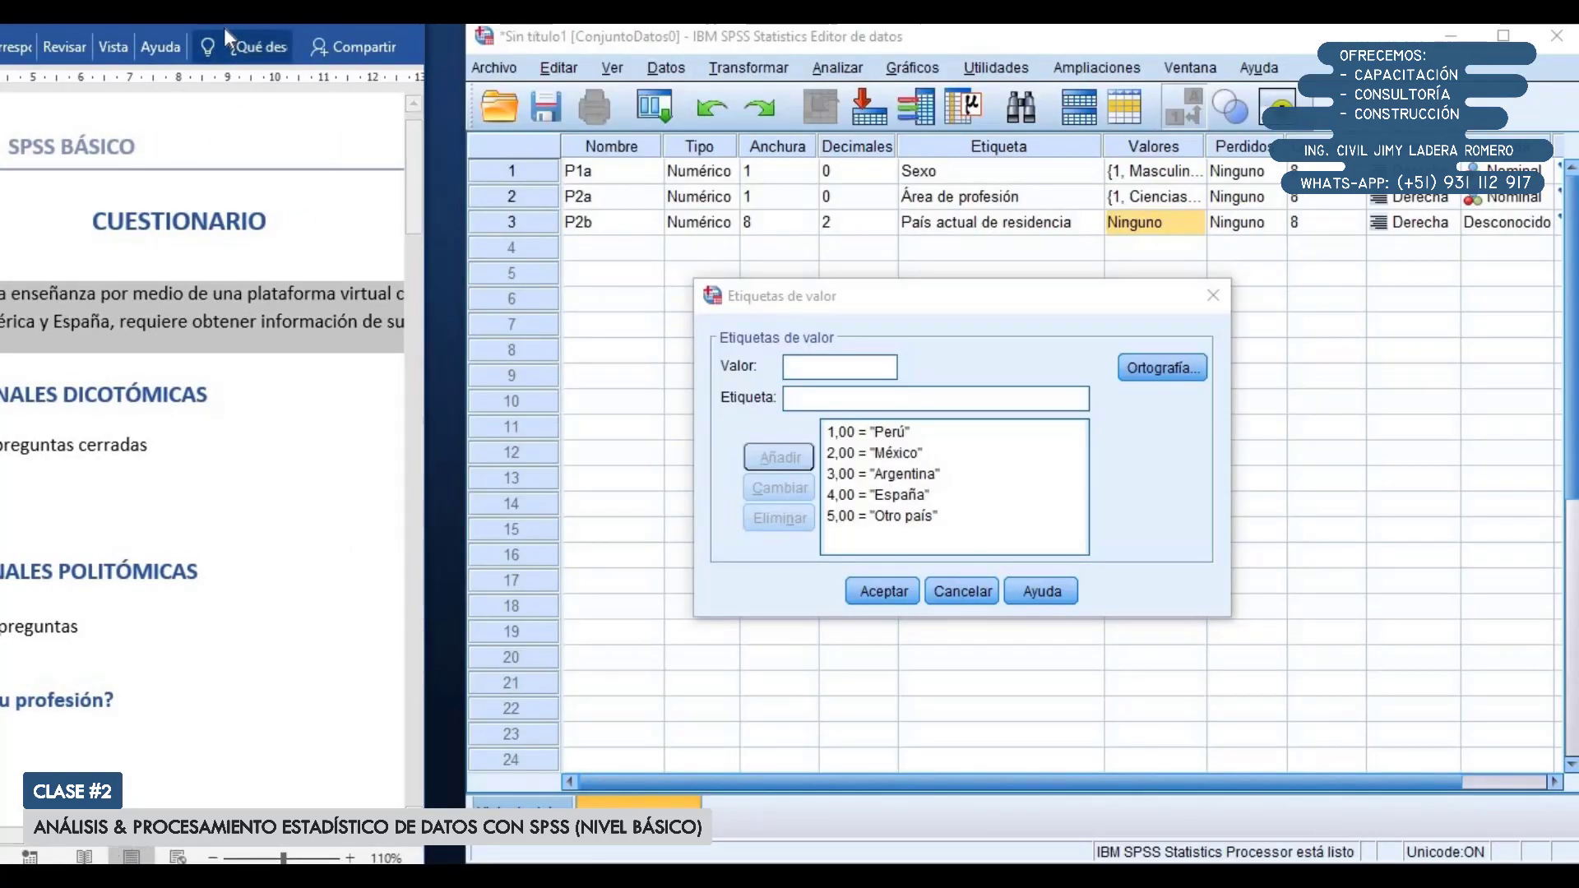
{"action": "left_click_drag", "start_coordinate": [229, 28], "coordinate": [595, 47]}
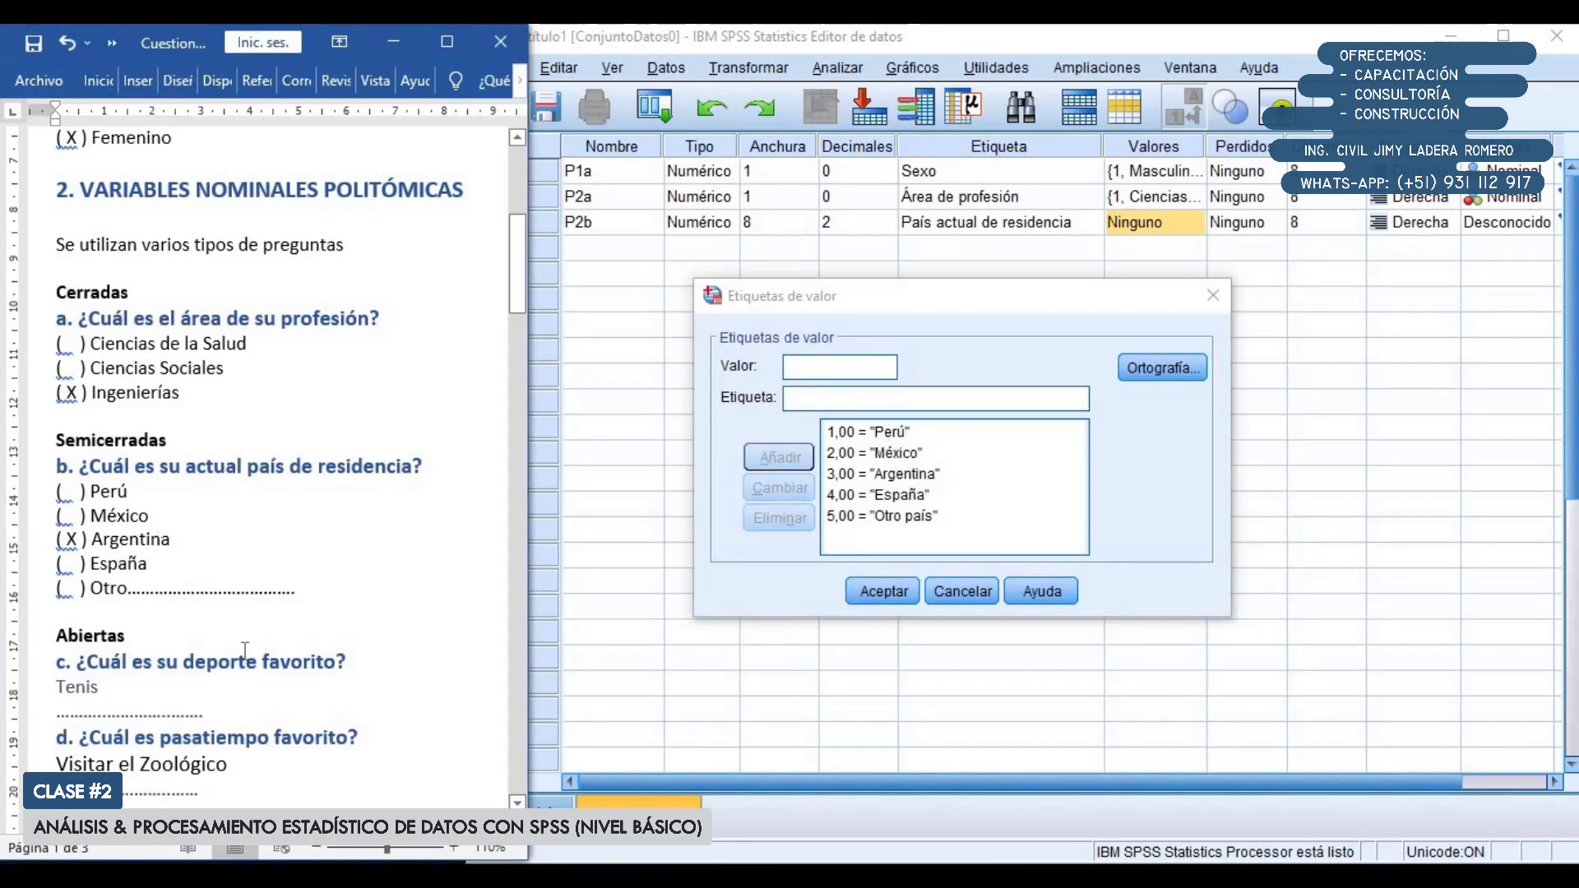
Accept the value labels of P2b in SPSS and add a fourth variable named P2b.otropais
{"action": "left_click", "coordinate": [861, 592]}
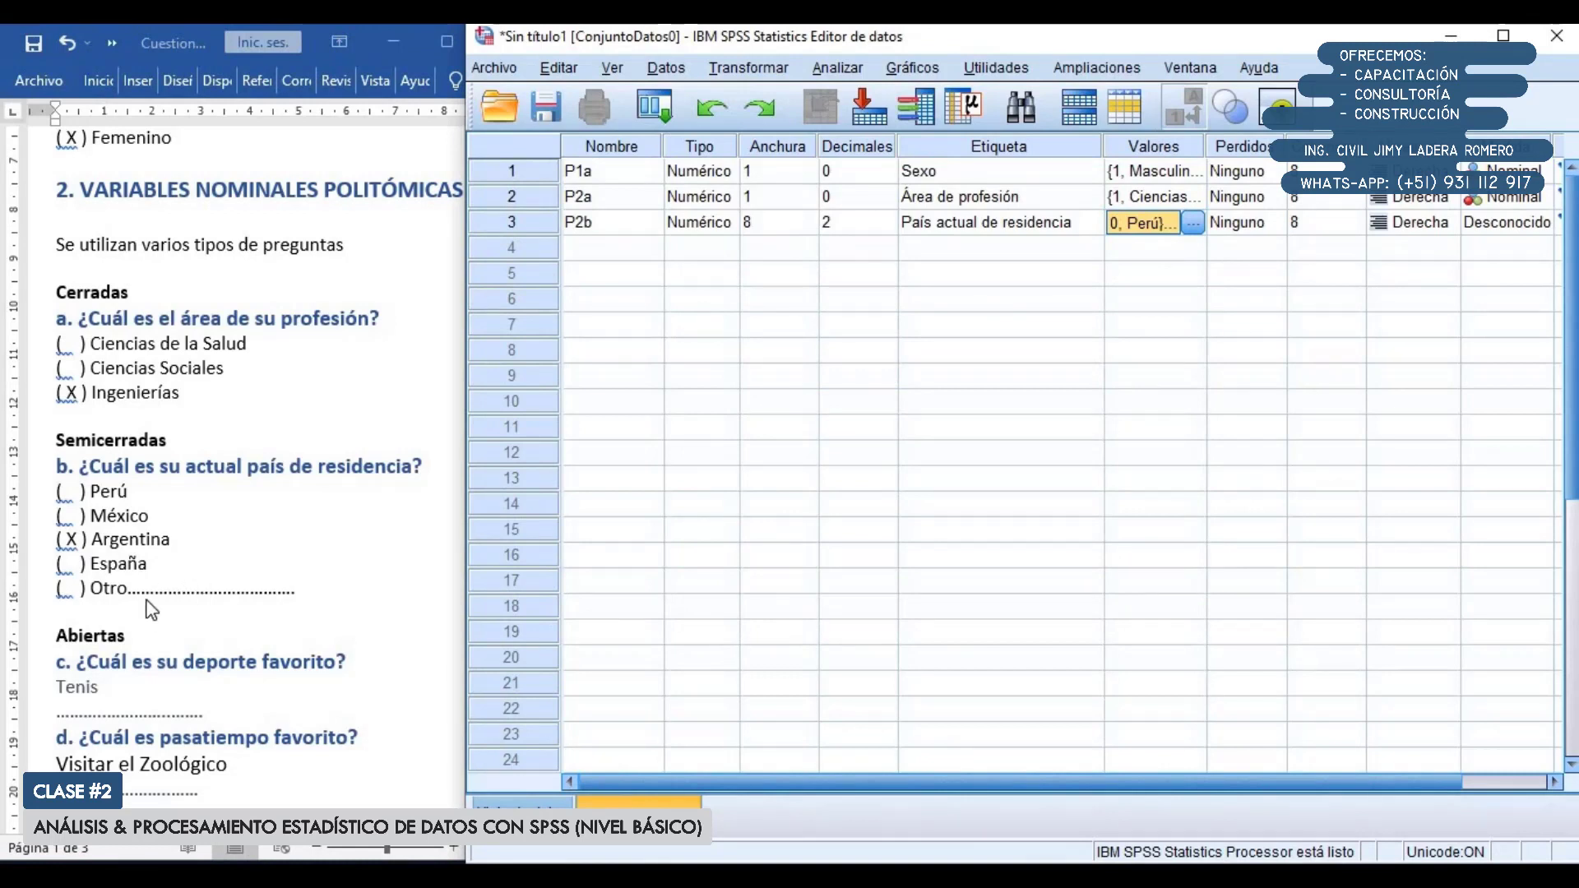
{"action": "left_click", "coordinate": [615, 255]}
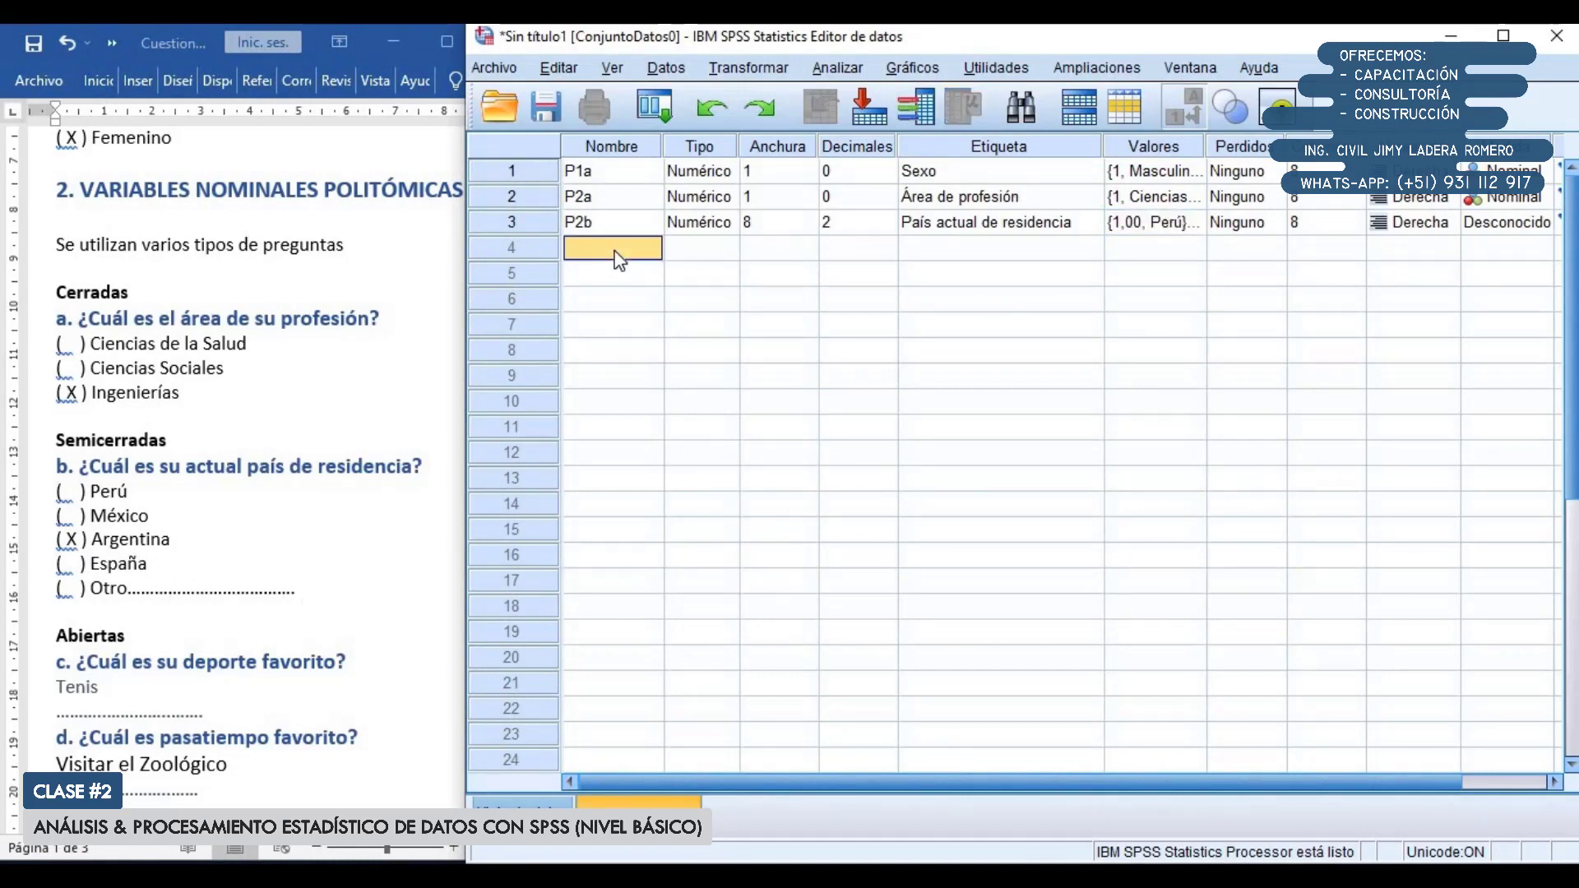
{"action": "type", "text": "P2b.otropais"}
{"action": "key", "text": "Return"}
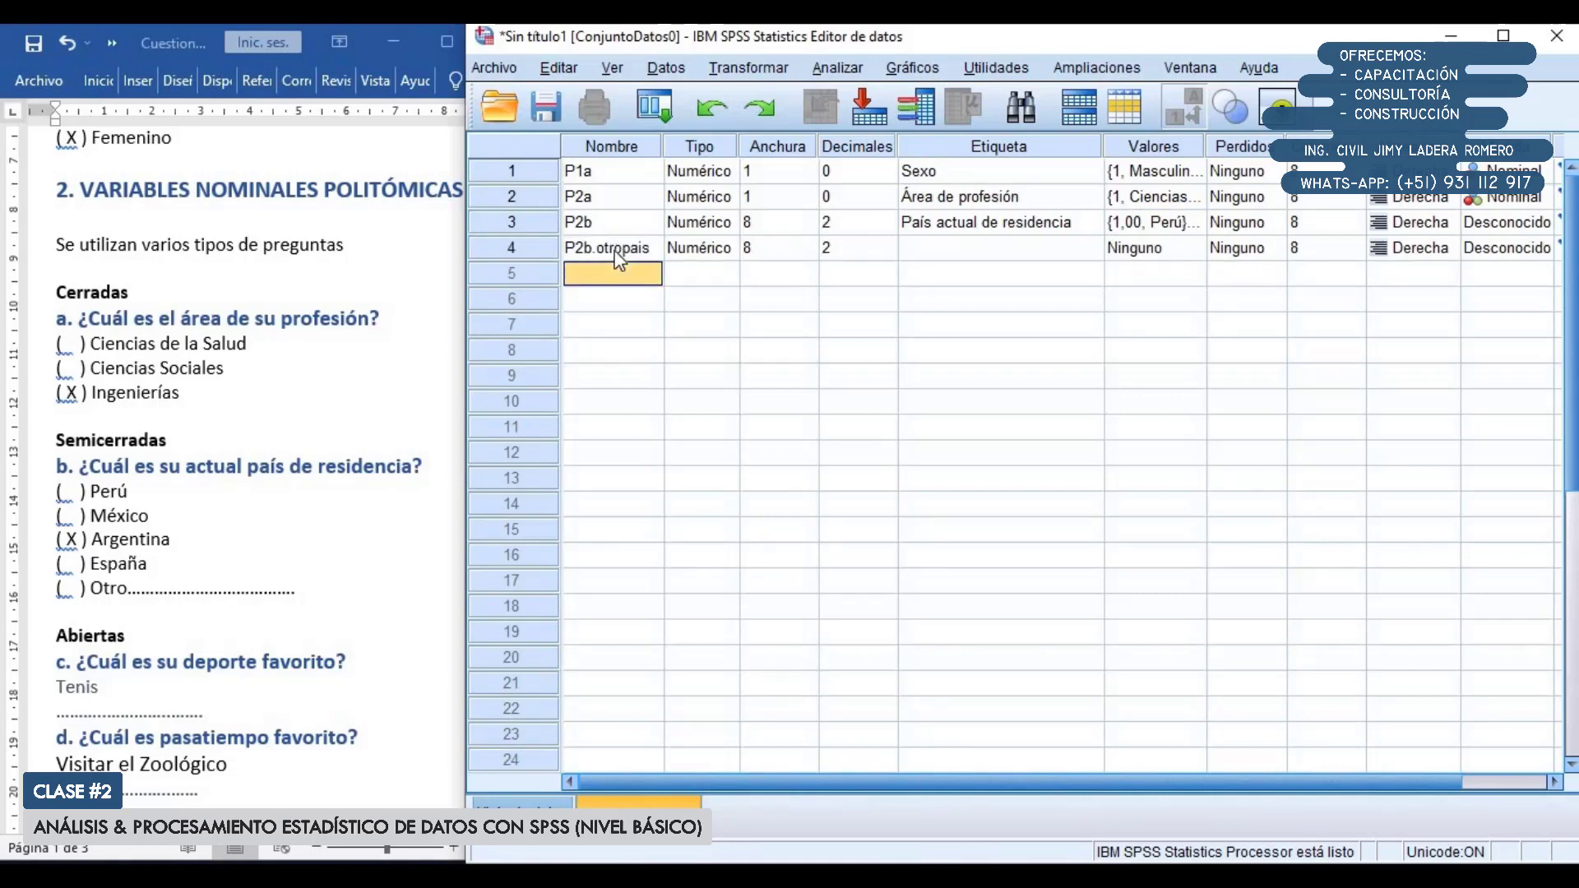
{"action": "left_click", "coordinate": [513, 252]}
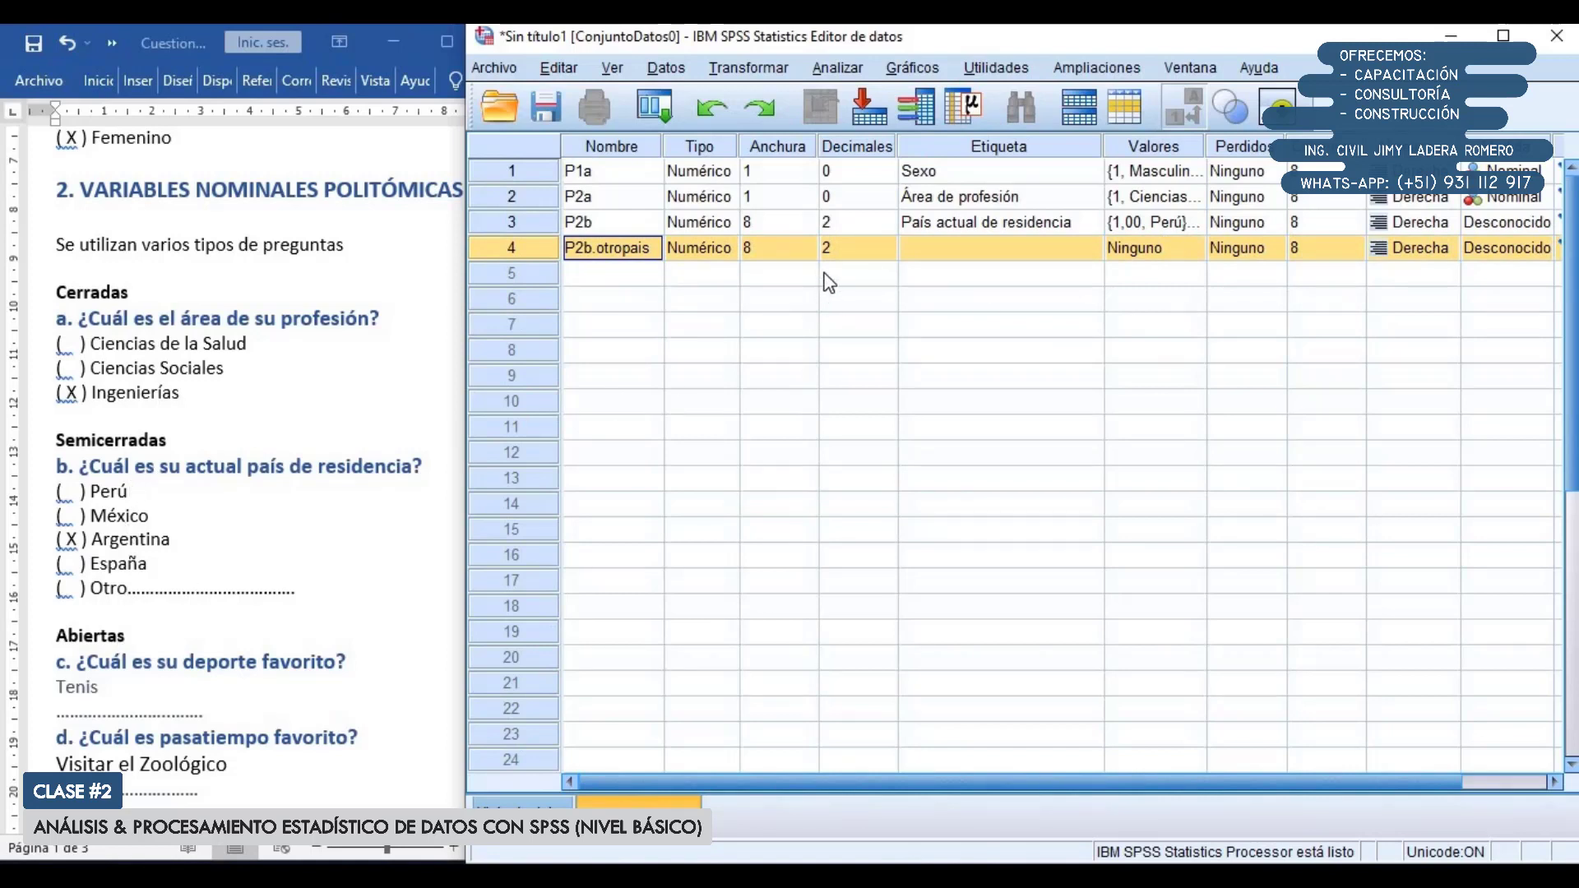
Set variable P2b to 0 decimals, a width of 1 and the Nominal measurement level
{"action": "left_click", "coordinate": [887, 226]}
{"action": "type", "text": "0"}
{"action": "left_click", "coordinate": [811, 229]}
{"action": "type", "text": "2"}
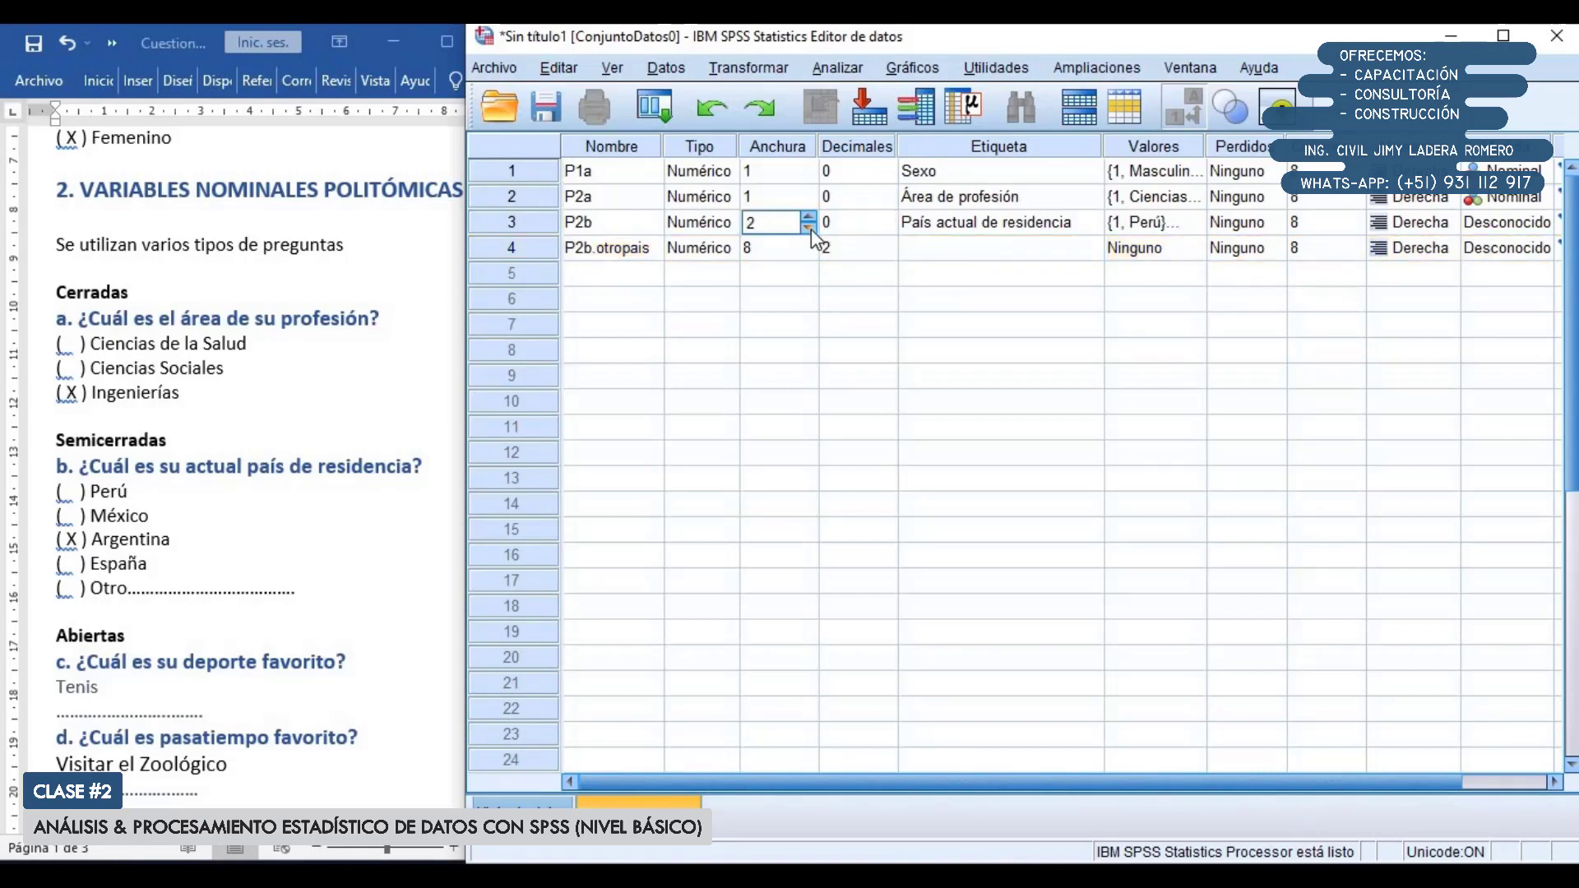
{"action": "left_click", "coordinate": [809, 229]}
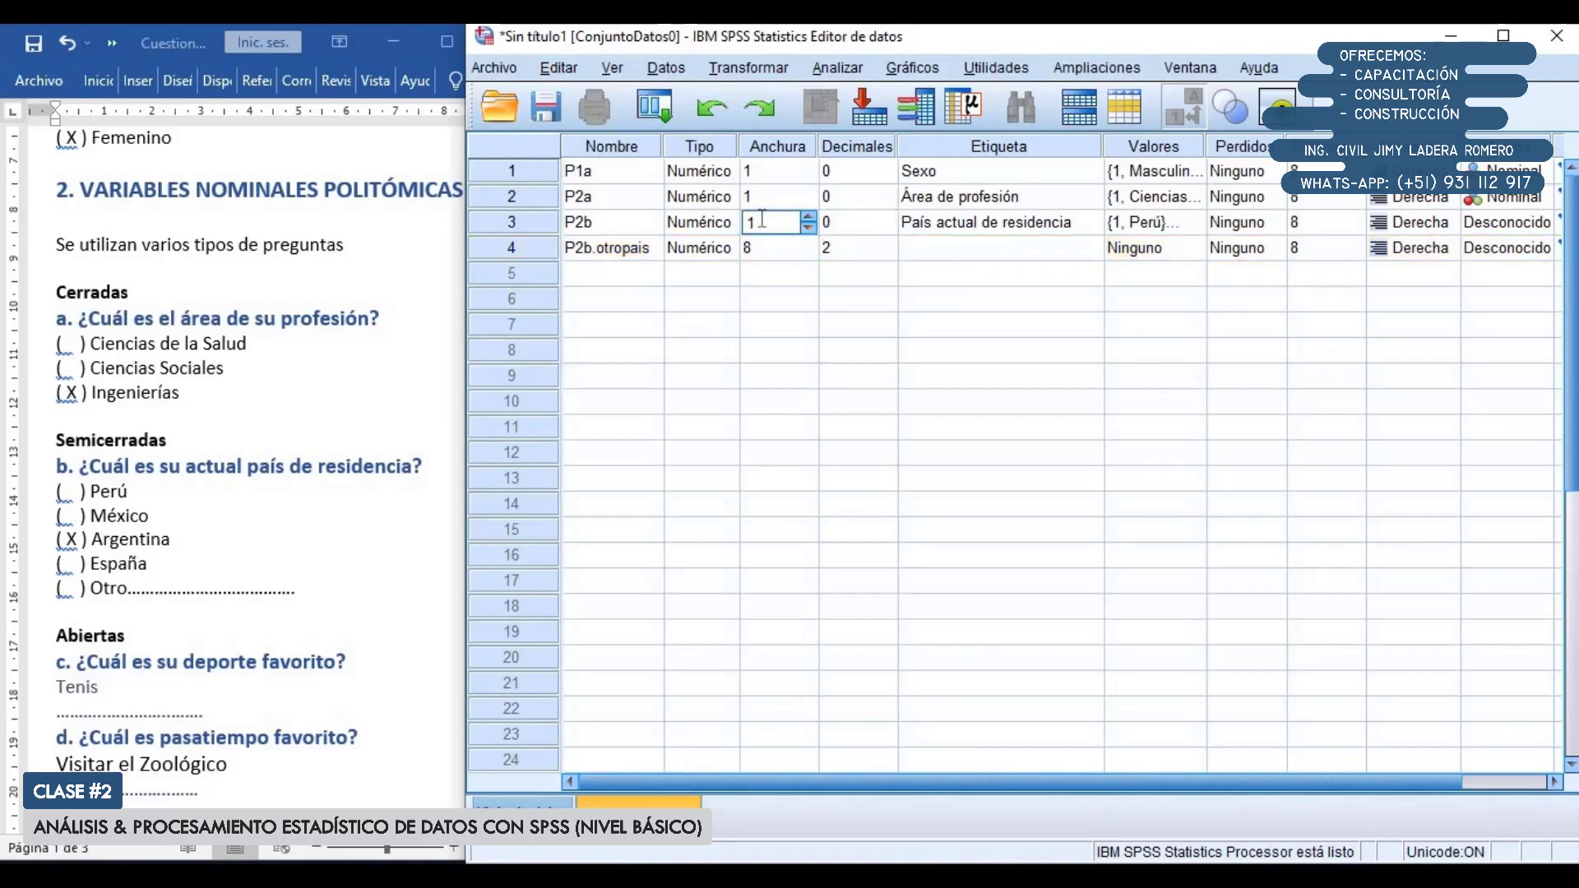
{"action": "left_click", "coordinate": [1522, 232]}
{"action": "left_click", "coordinate": [1513, 298]}
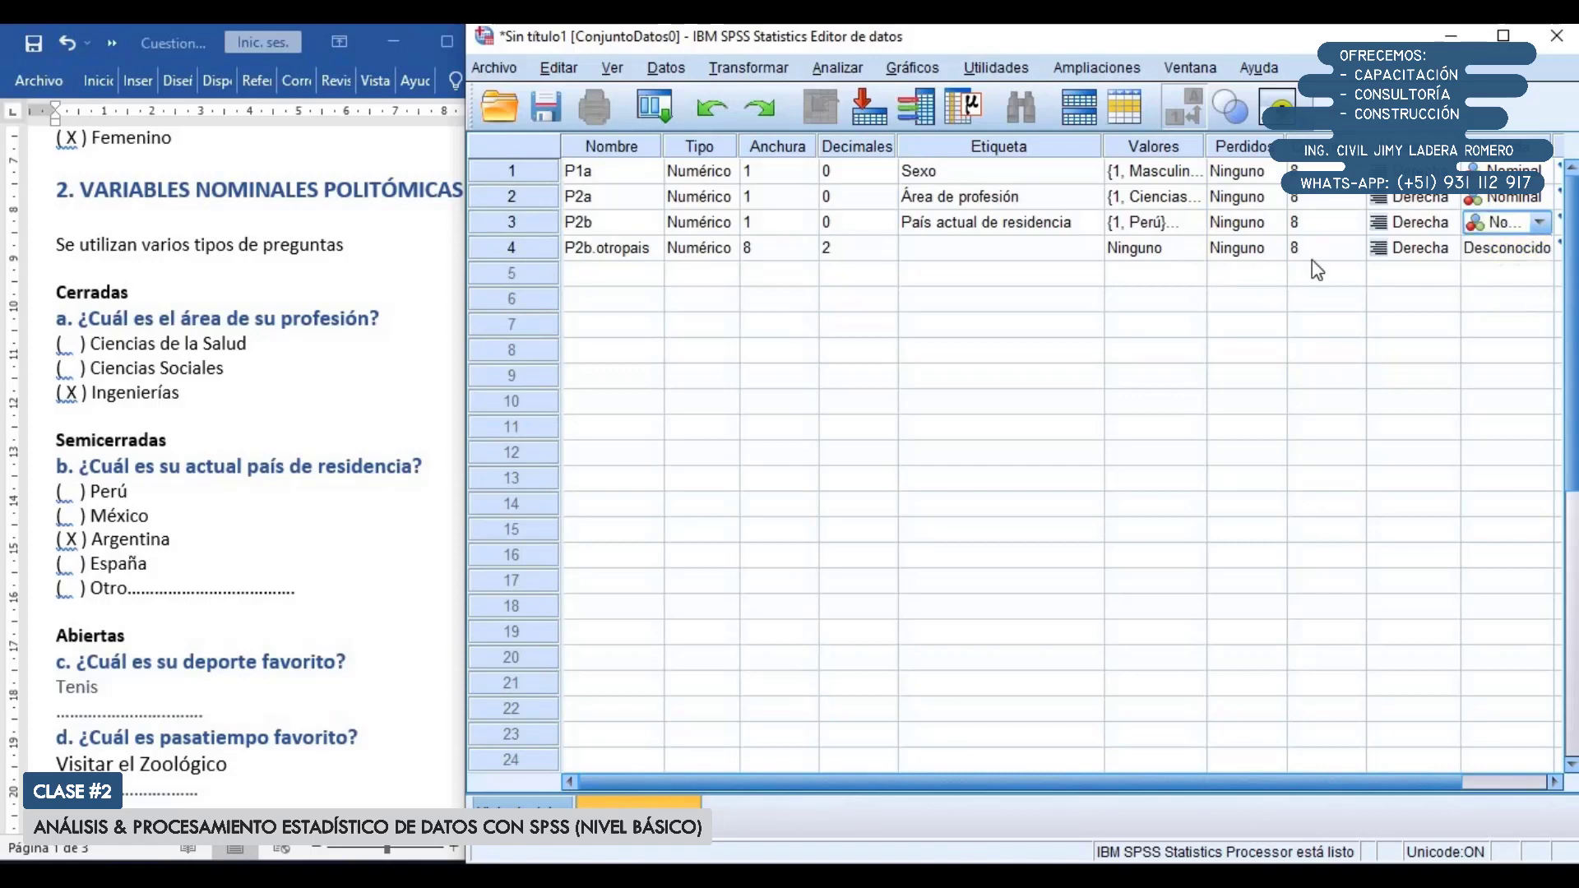
Change the type of variable P2b.otropais to Cadena with 100 characters
{"action": "left_click", "coordinate": [565, 249]}
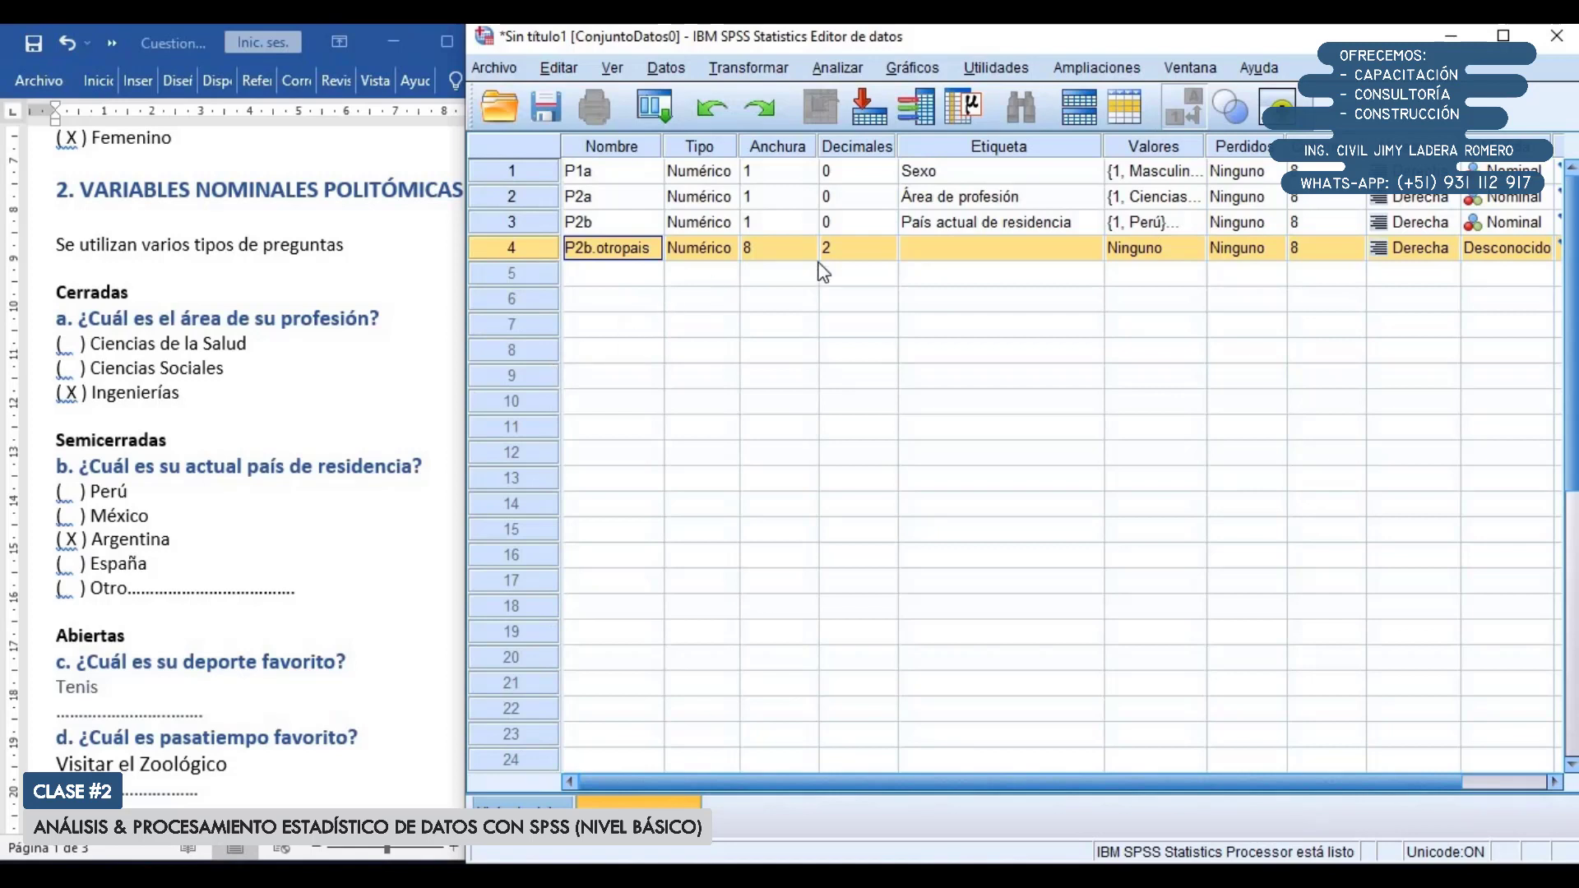
{"action": "key", "text": "Tab"}
{"action": "key", "text": "Tab"}
{"action": "key", "text": "Tab"}
{"action": "key", "text": "Tab"}
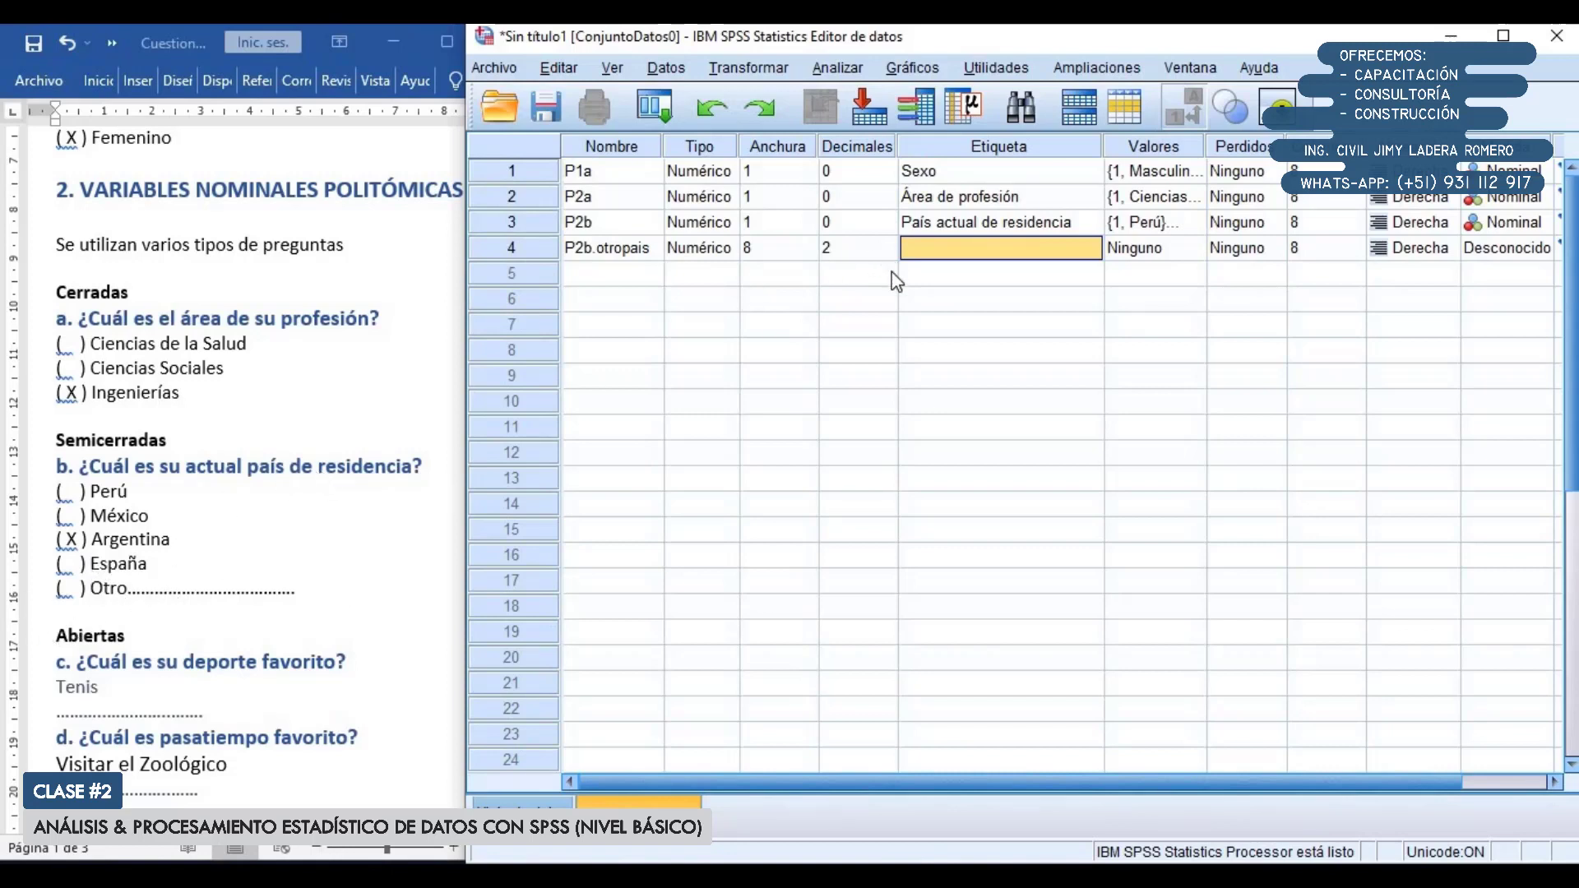
{"action": "left_click", "coordinate": [723, 248]}
{"action": "left_click", "coordinate": [731, 247]}
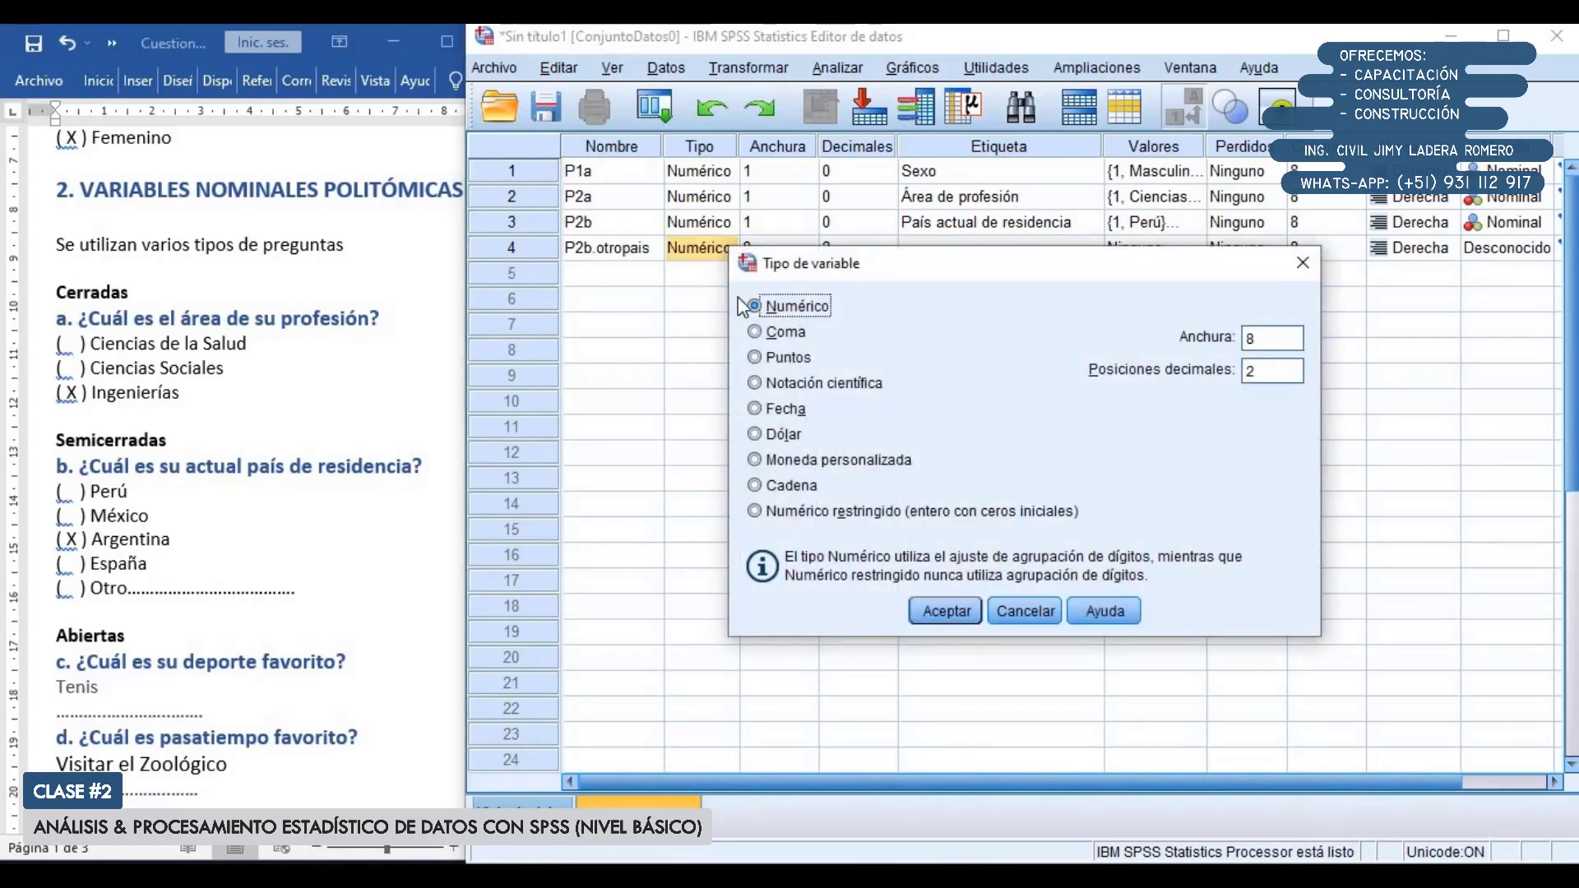
{"action": "left_click_drag", "start_coordinate": [845, 276], "coordinate": [633, 292]}
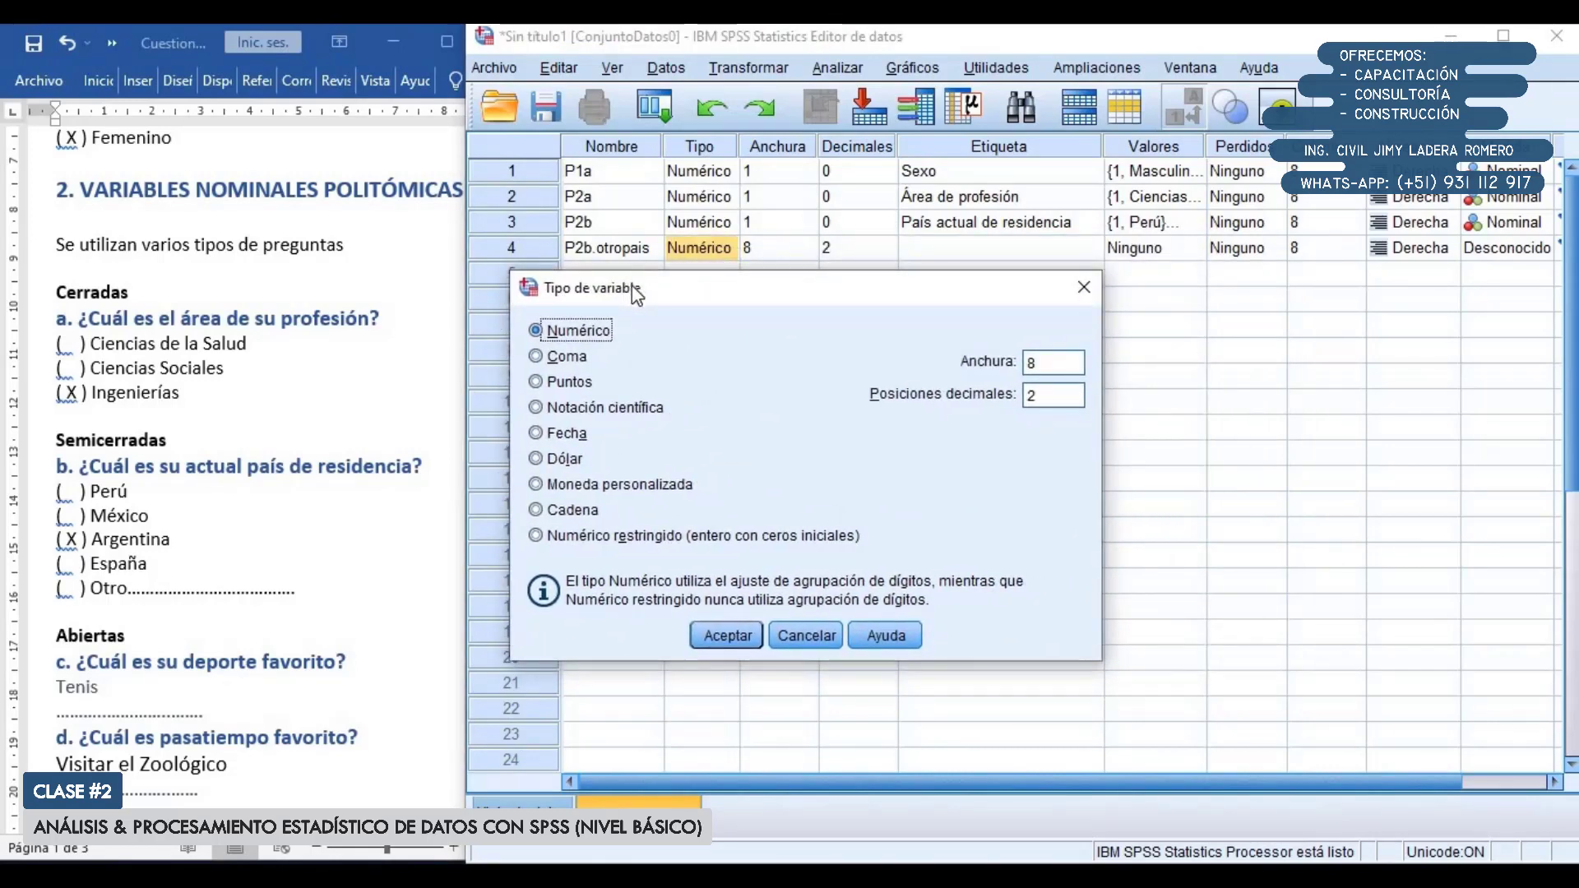
{"action": "left_click", "coordinate": [549, 511]}
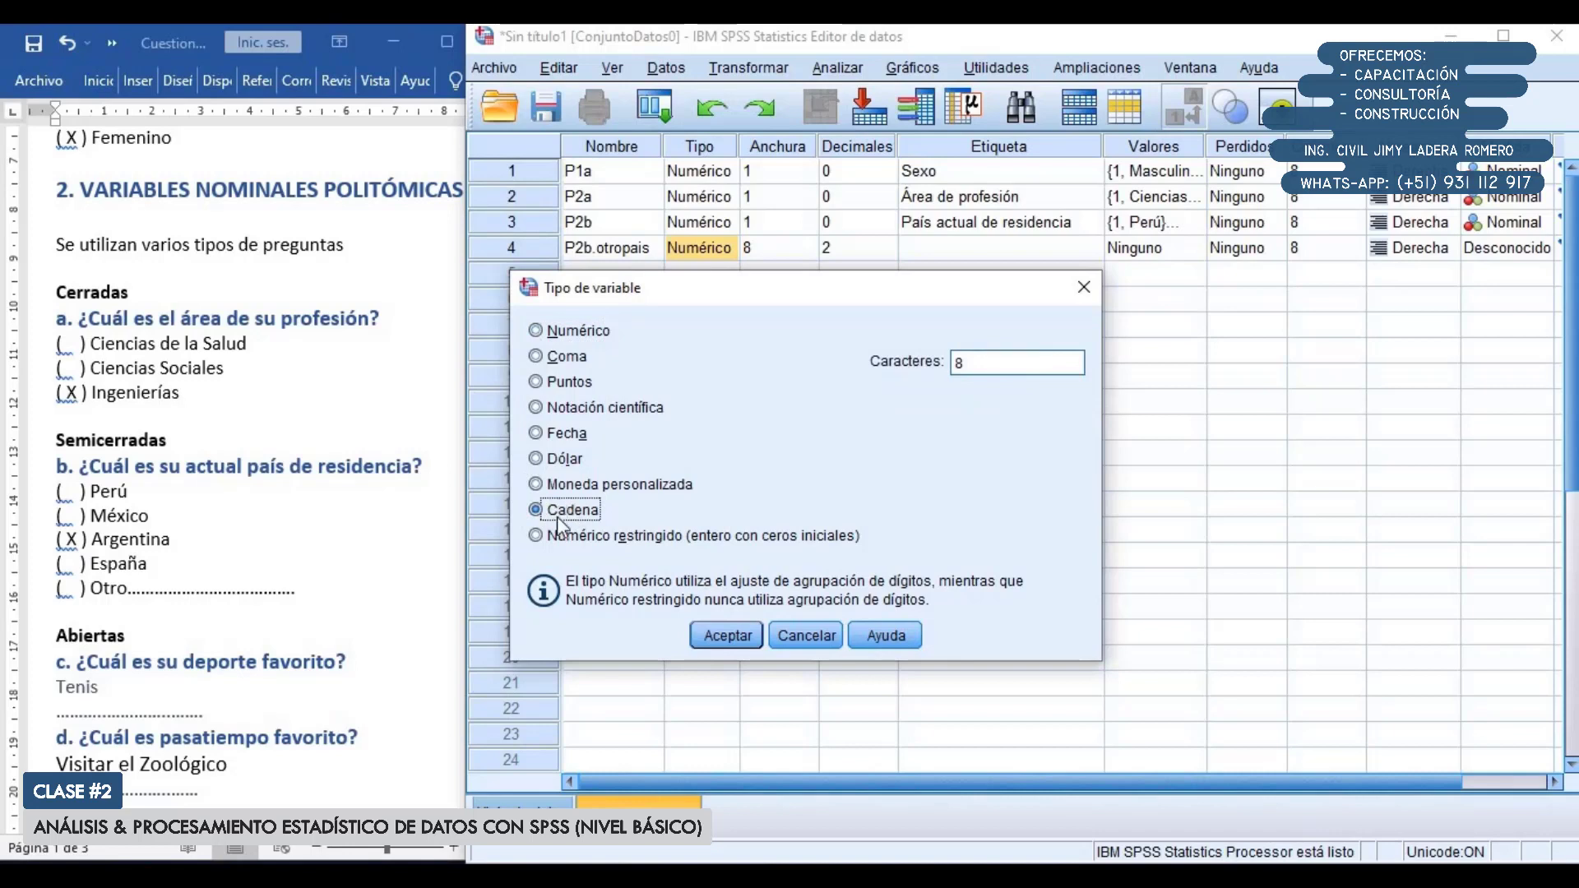
{"action": "key", "text": "Tab"}
{"action": "type", "text": "100"}
{"action": "left_click", "coordinate": [728, 633]}
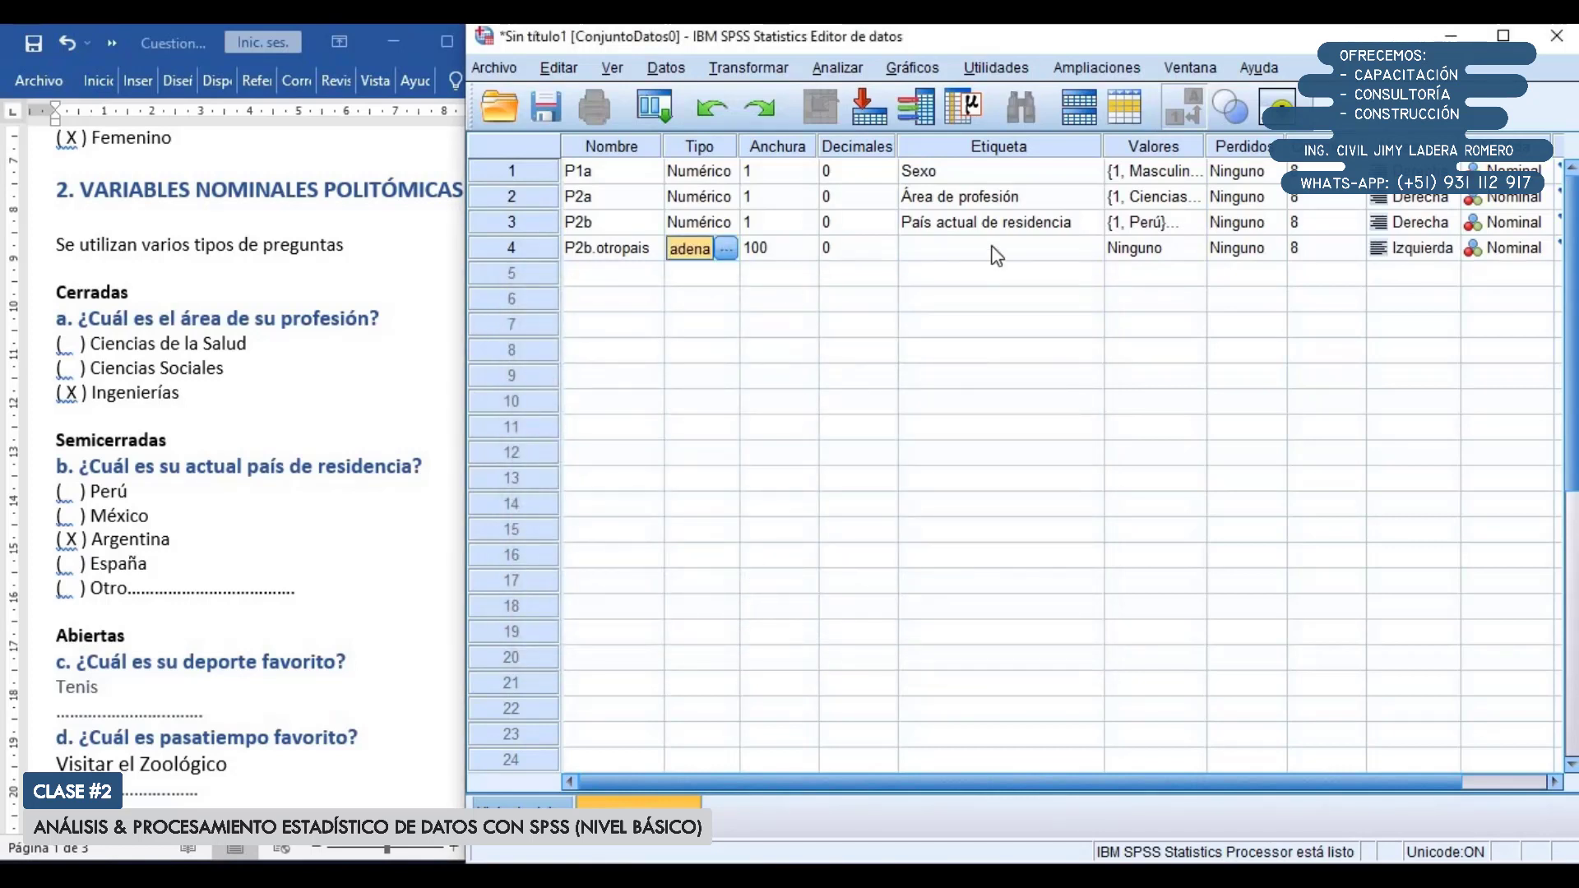
Enter "Otro pais" as the label of variable P2b.otropais
{"action": "left_click", "coordinate": [996, 249]}
{"action": "type", "text": "Otr"}
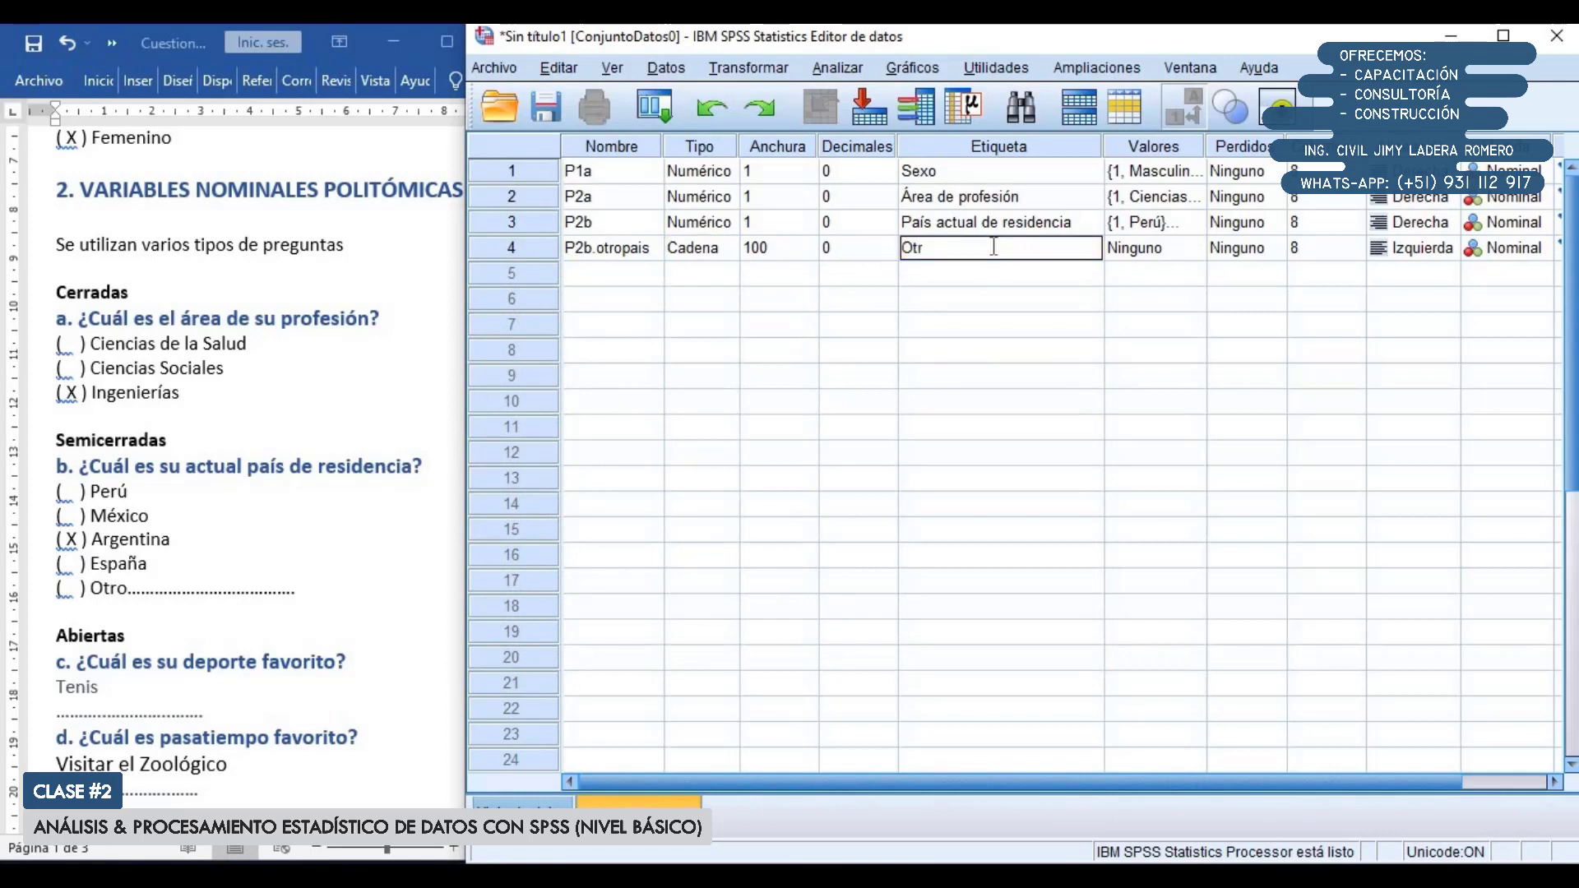
{"action": "type", "text": "o pais"}
{"action": "key", "text": "Return"}
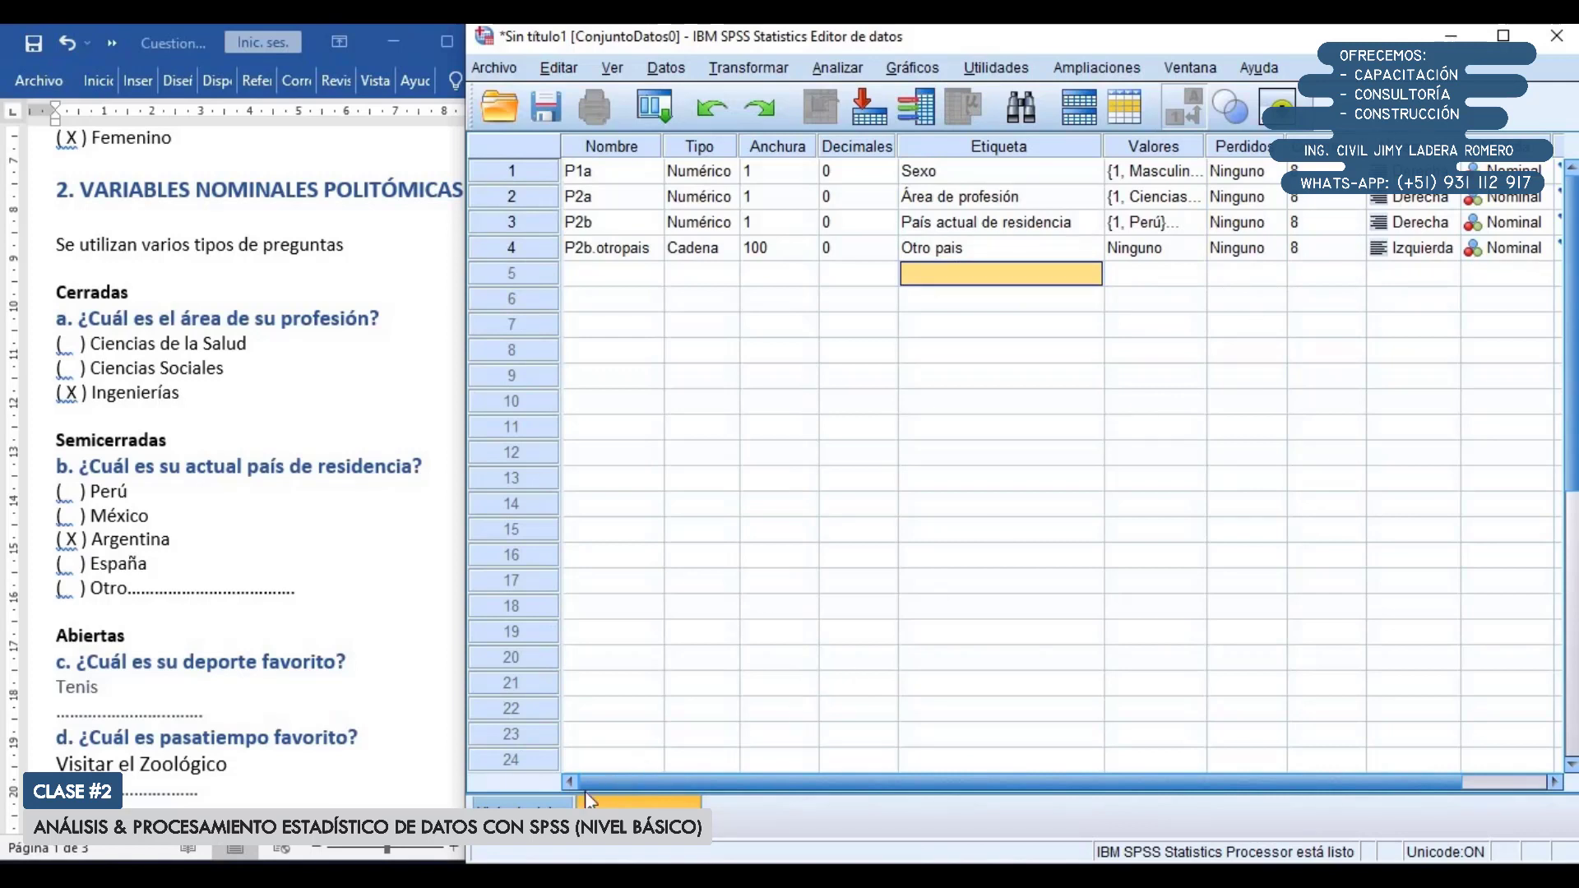
In the data view, fill P2b for cases 1 to 3 with Perú, Argentina and España
{"action": "left_click", "coordinate": [523, 802]}
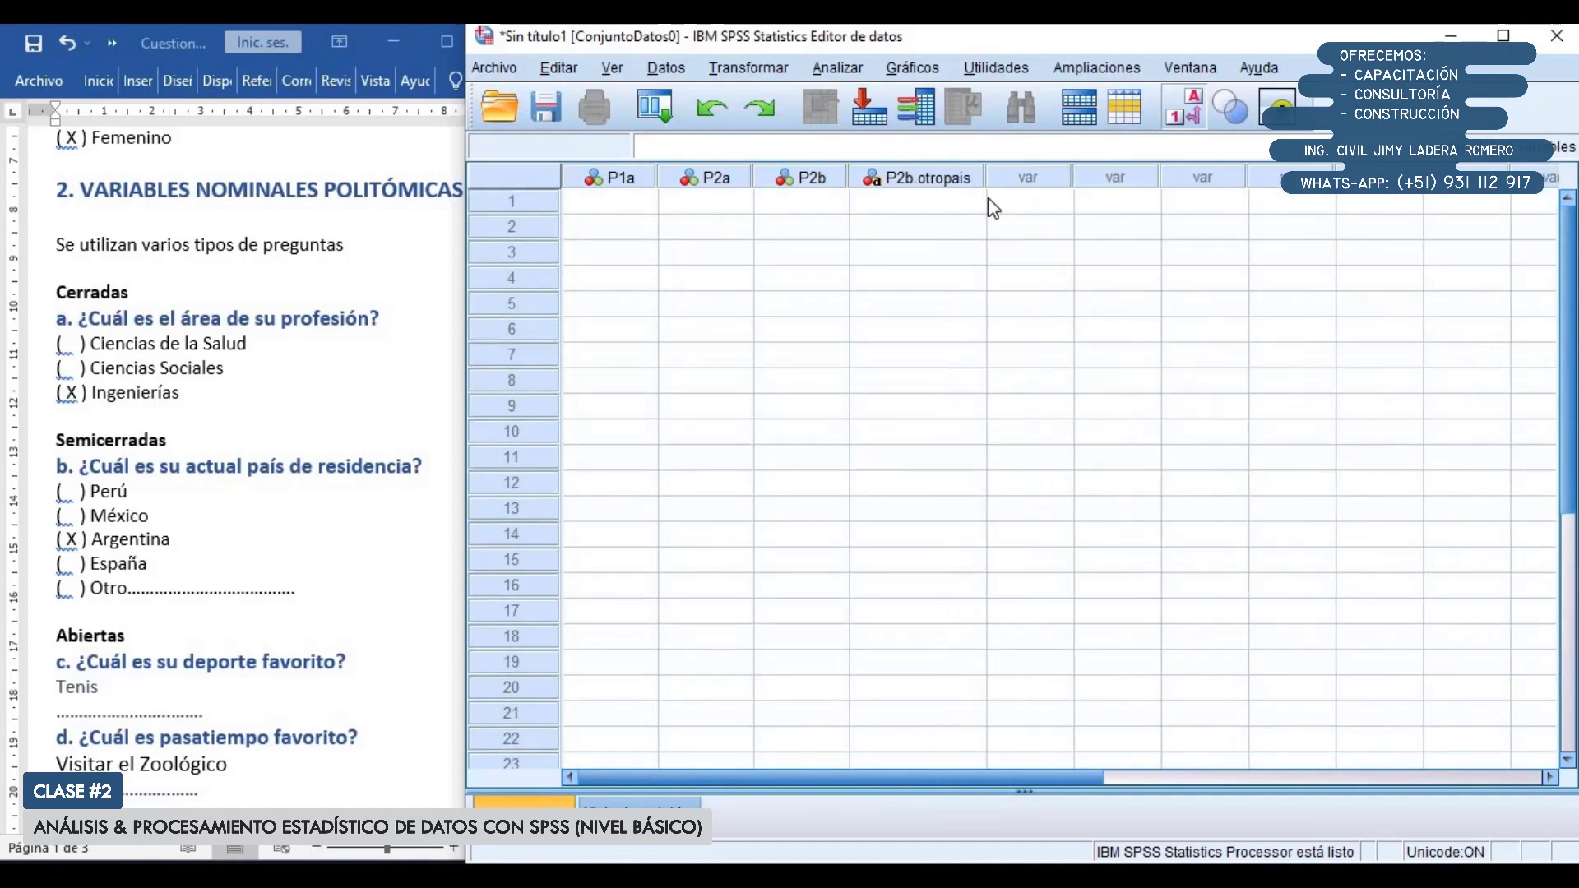
{"action": "left_click", "coordinate": [792, 202]}
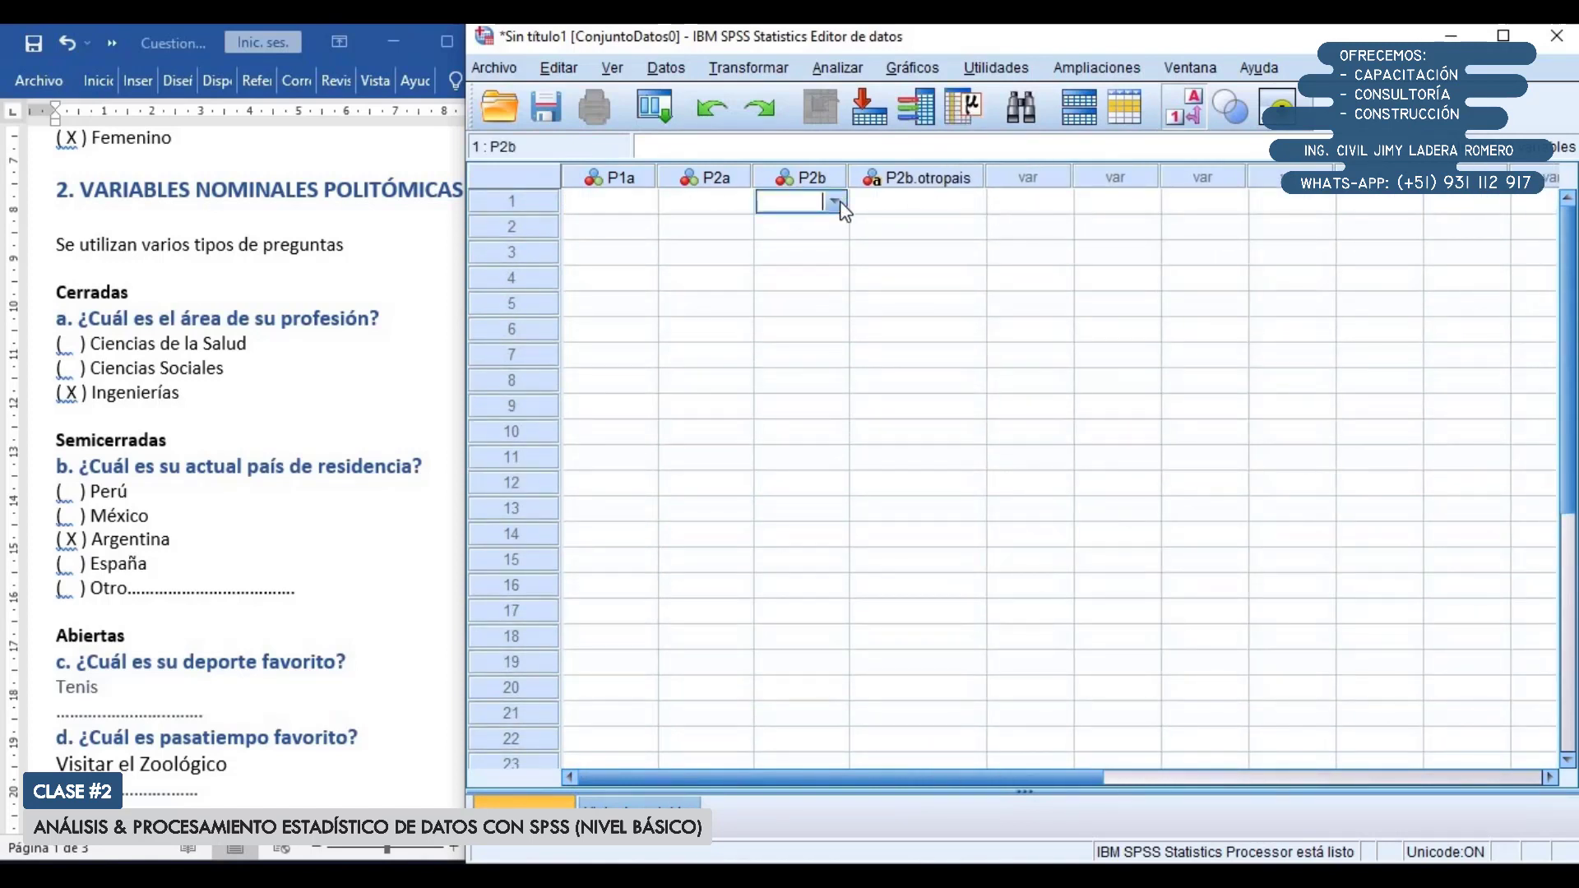
{"action": "left_click", "coordinate": [835, 201]}
{"action": "left_click", "coordinate": [820, 233]}
{"action": "left_click", "coordinate": [836, 229]}
{"action": "left_click", "coordinate": [835, 227]}
{"action": "left_click", "coordinate": [819, 298]}
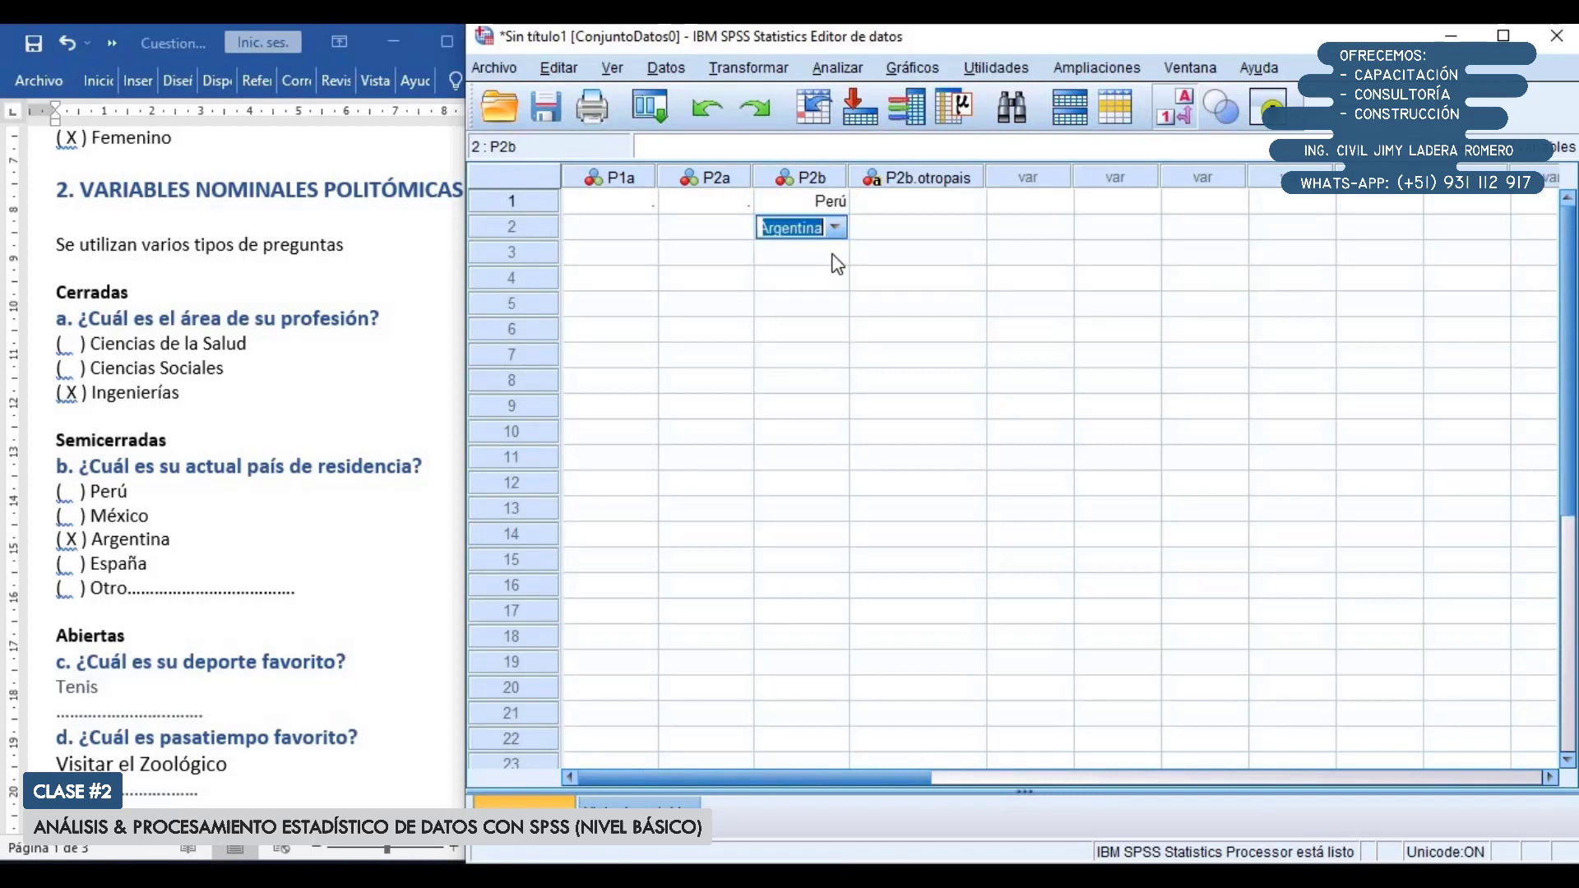
{"action": "left_click", "coordinate": [836, 253]}
{"action": "left_click", "coordinate": [836, 252]}
{"action": "left_click", "coordinate": [799, 349]}
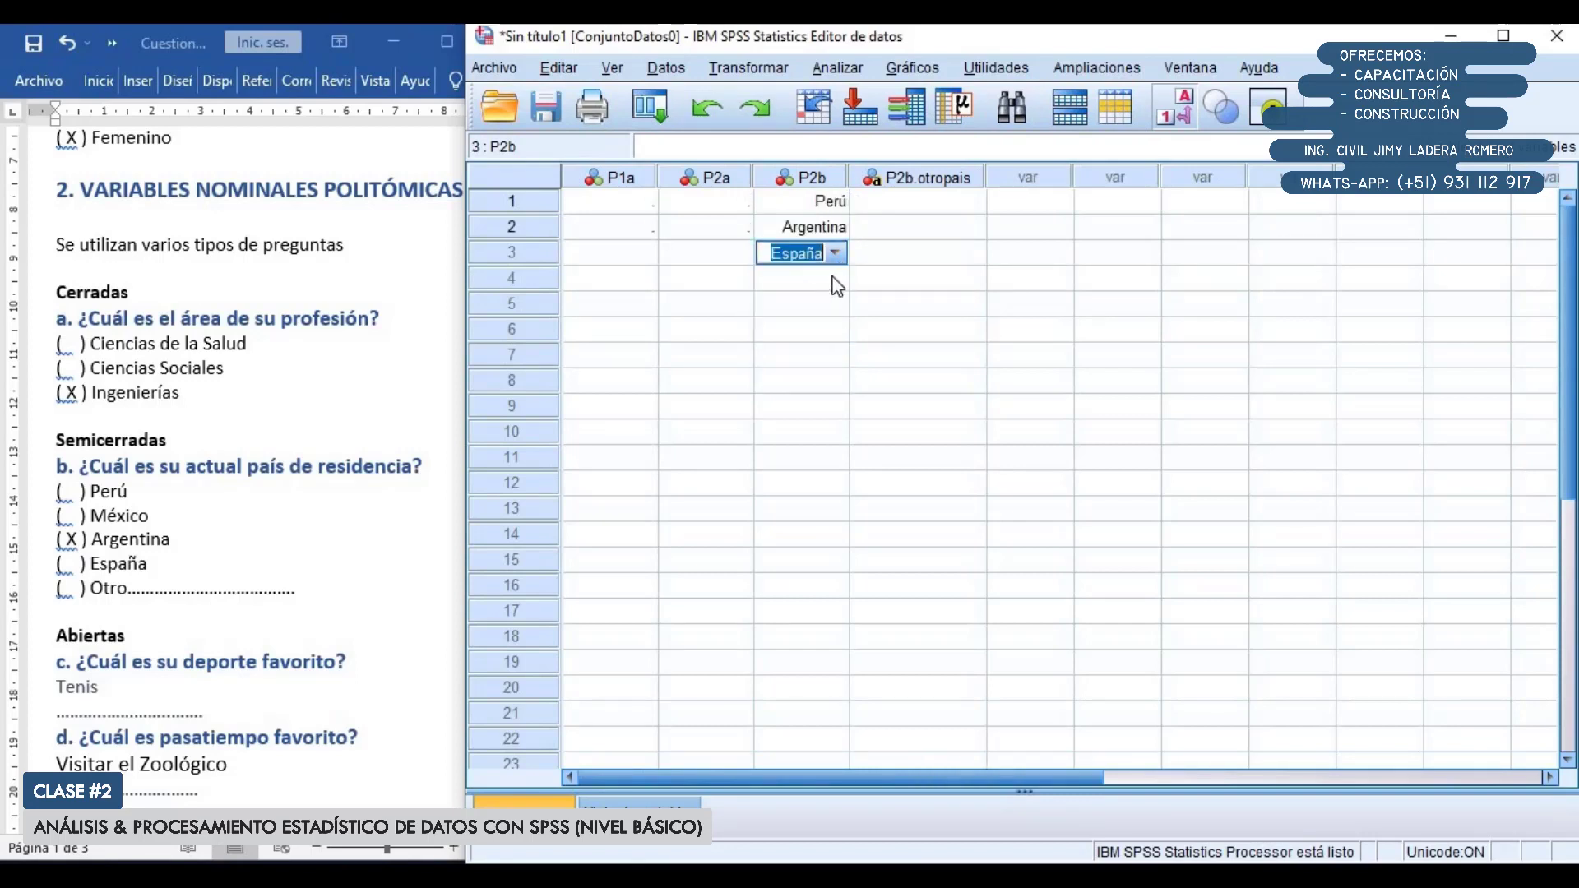
For case 4, choose Otro país in P2b and enter "Ecuador" in P2b.otropais
{"action": "left_click", "coordinate": [839, 279]}
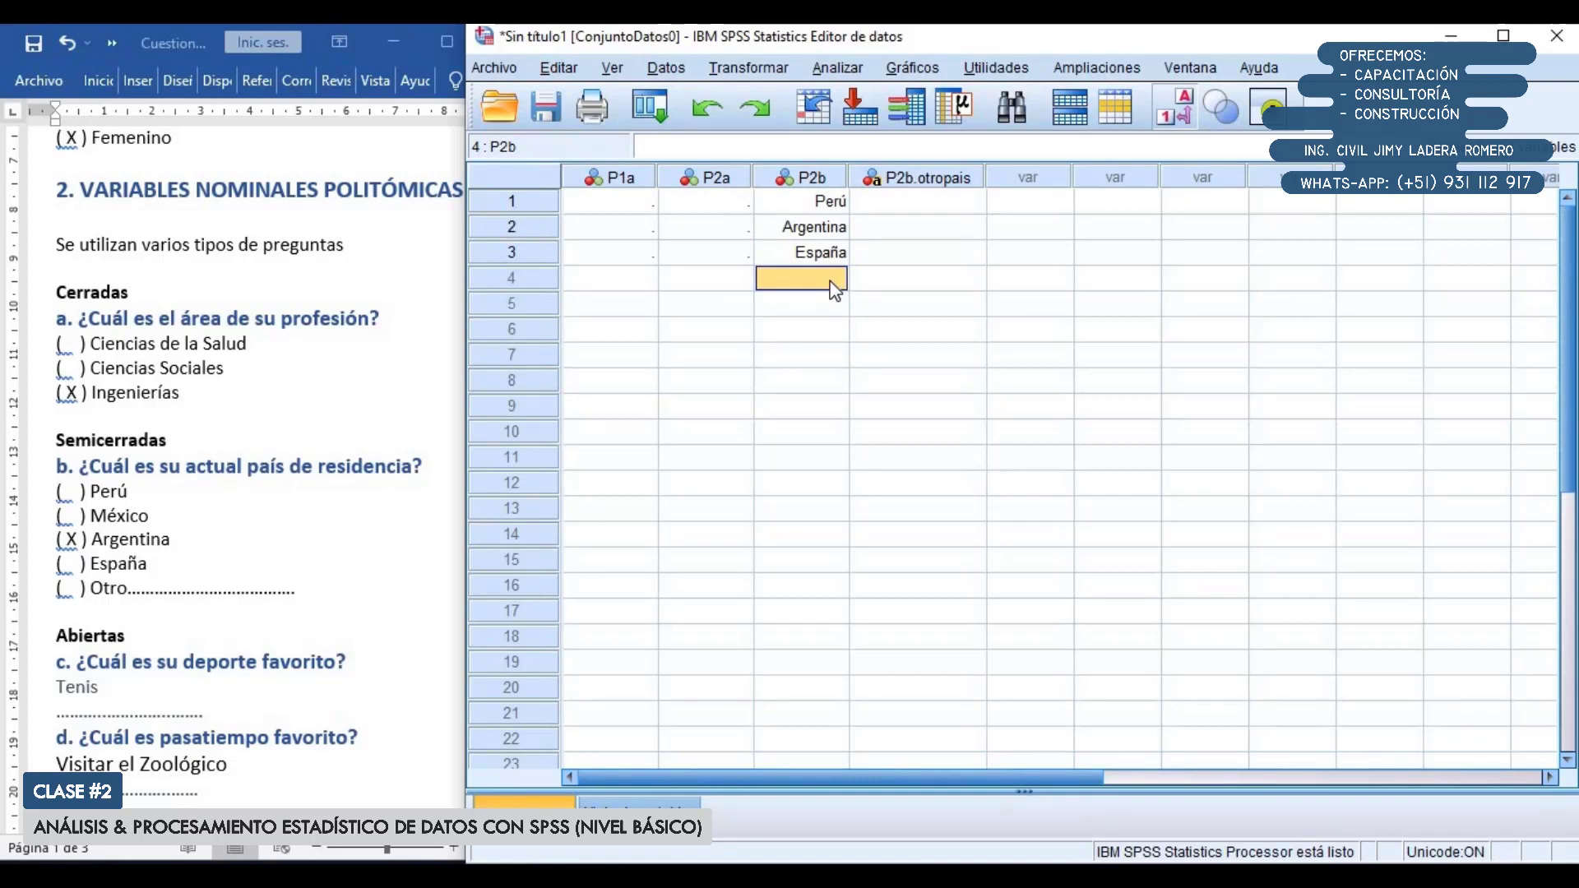
{"action": "left_click", "coordinate": [832, 282]}
{"action": "left_click", "coordinate": [834, 279]}
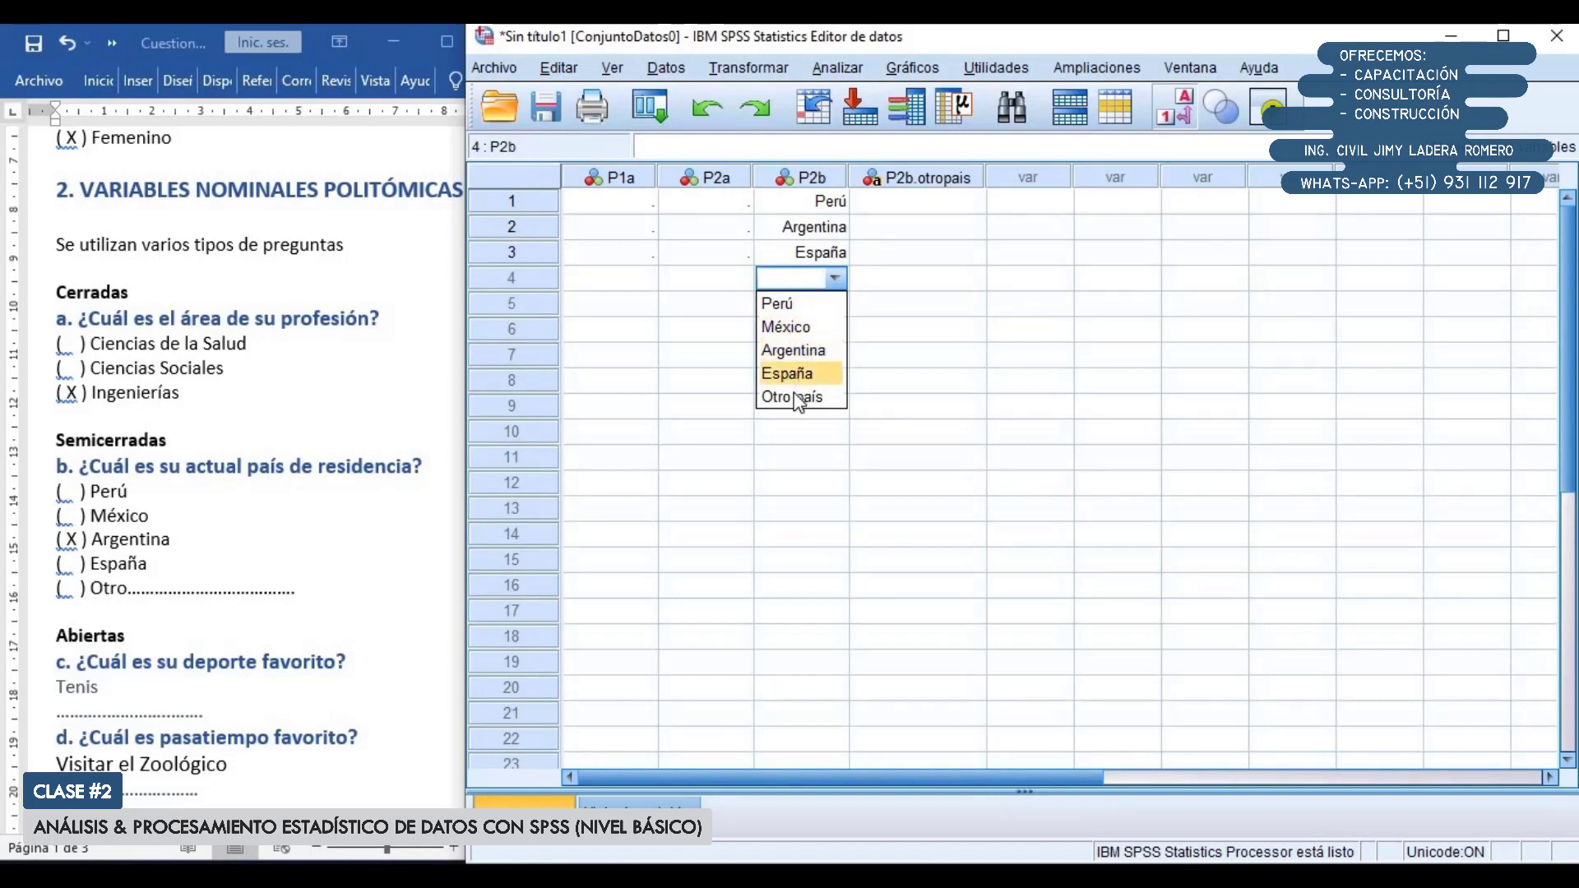
{"action": "key", "text": "Return"}
{"action": "left_click", "coordinate": [907, 284]}
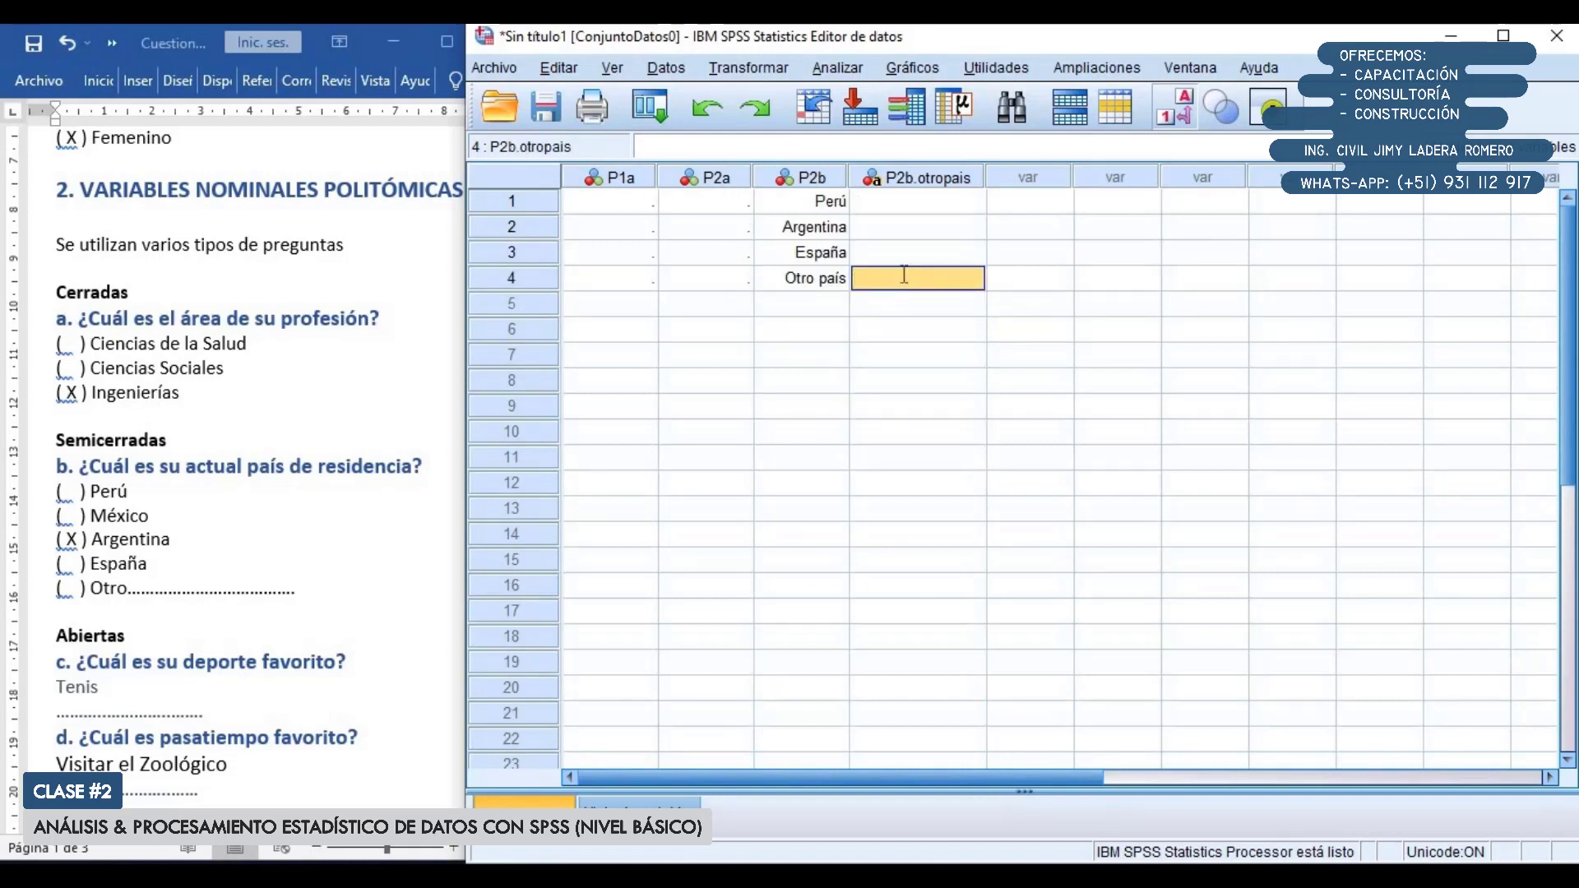
{"action": "type", "text": "Ecuador"}
{"action": "key", "text": "Return"}
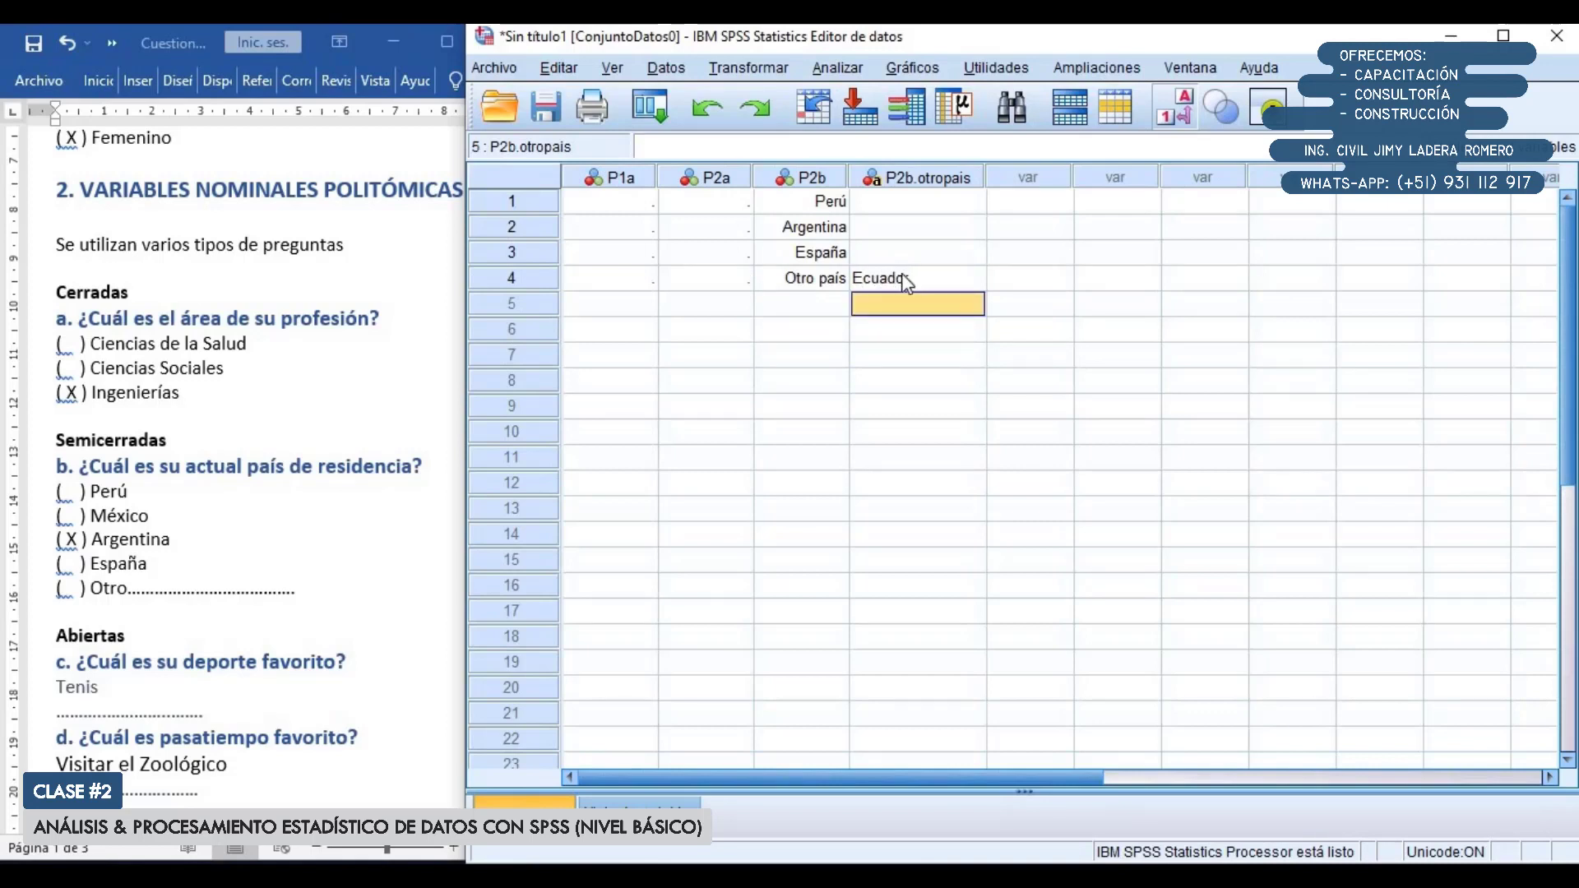
Choose México as the P2b value of case 5
{"action": "left_click", "coordinate": [839, 308]}
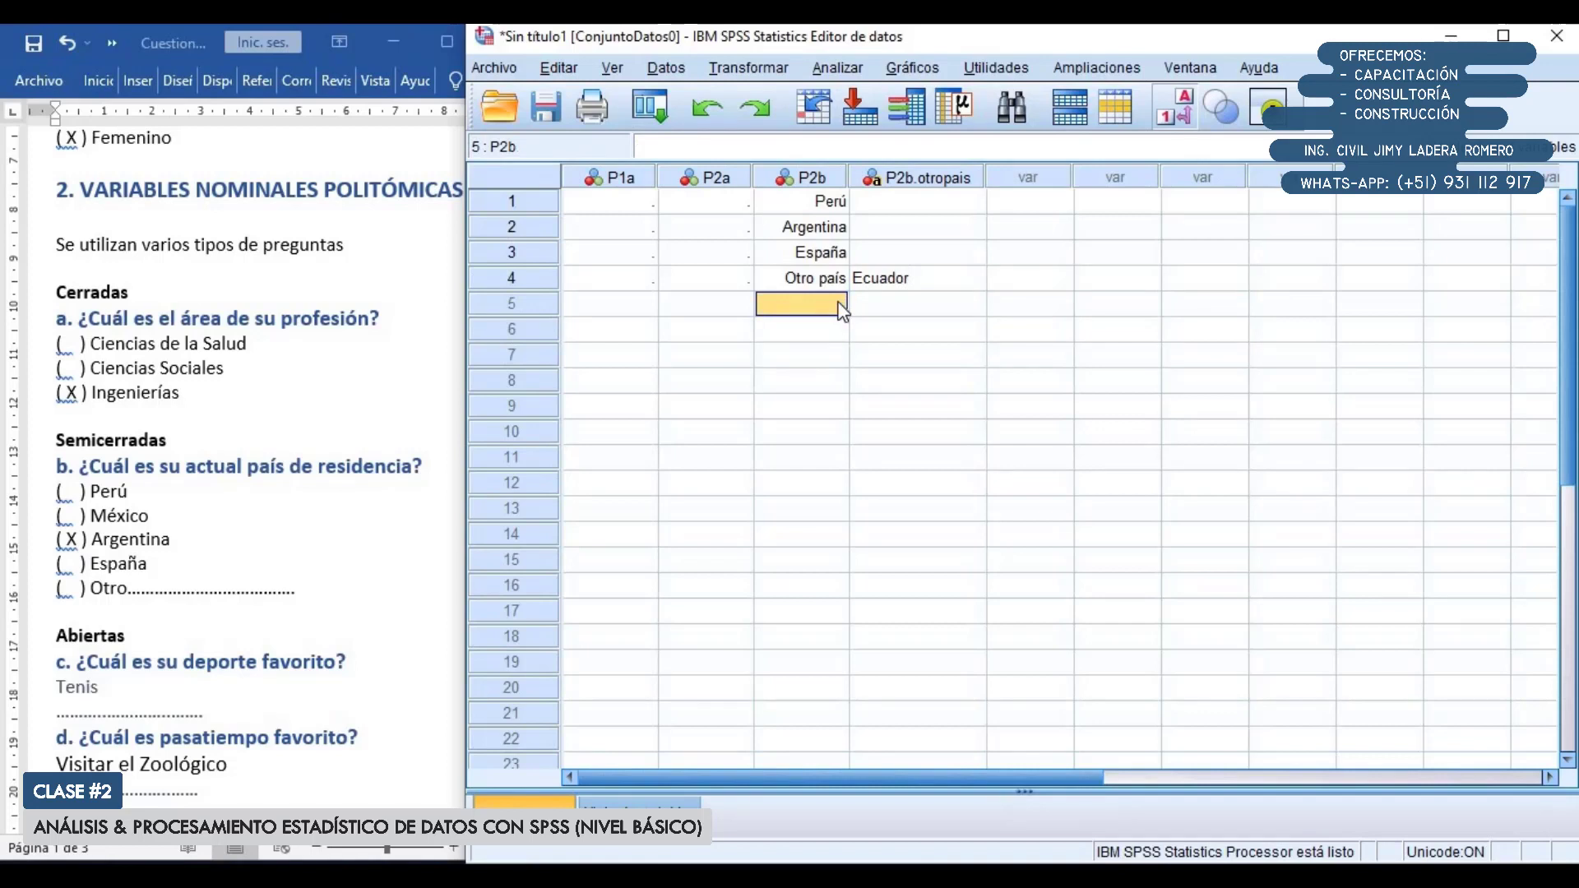
{"action": "double_click", "coordinate": [840, 311]}
{"action": "left_click", "coordinate": [791, 354]}
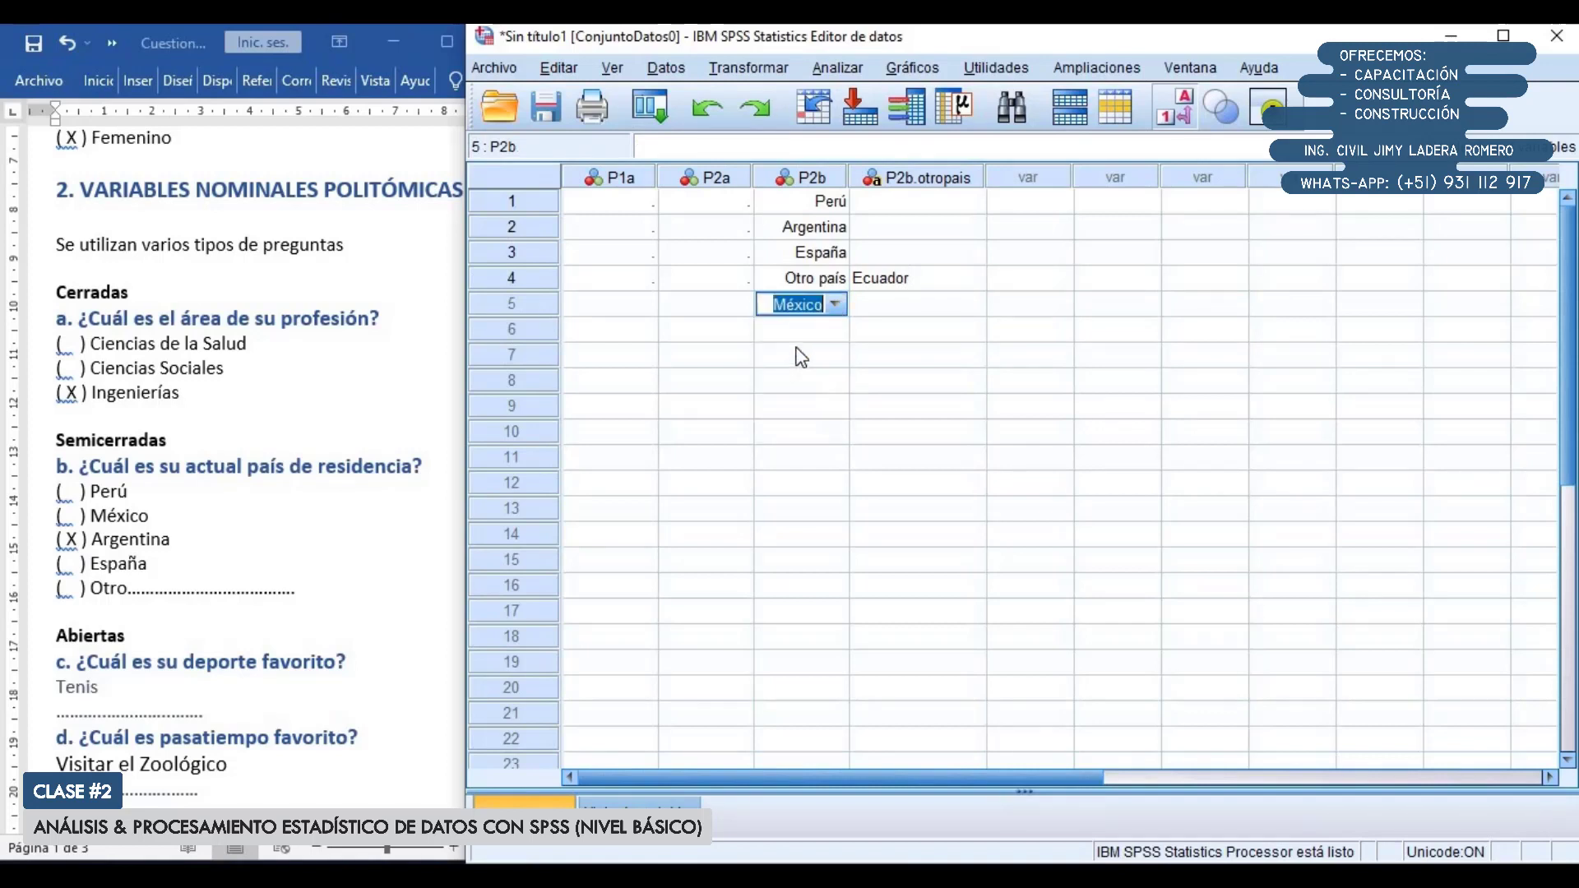
For case 6, choose Otro país in P2b and enter "Uruguay" in P2b.otropais
{"action": "left_click", "coordinate": [820, 333]}
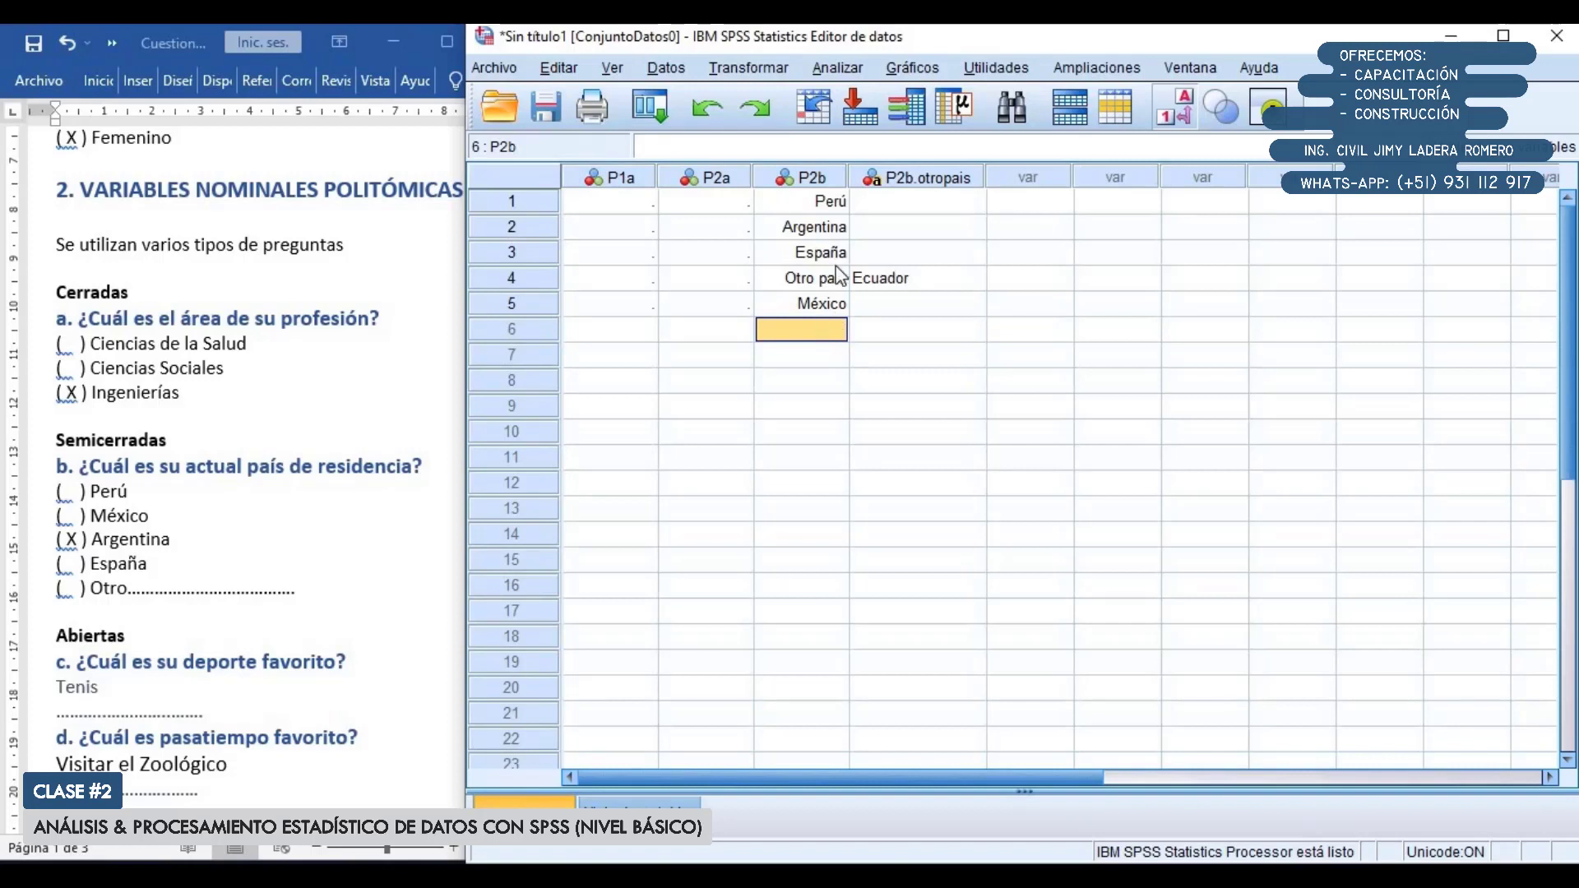
{"action": "double_click", "coordinate": [838, 333]}
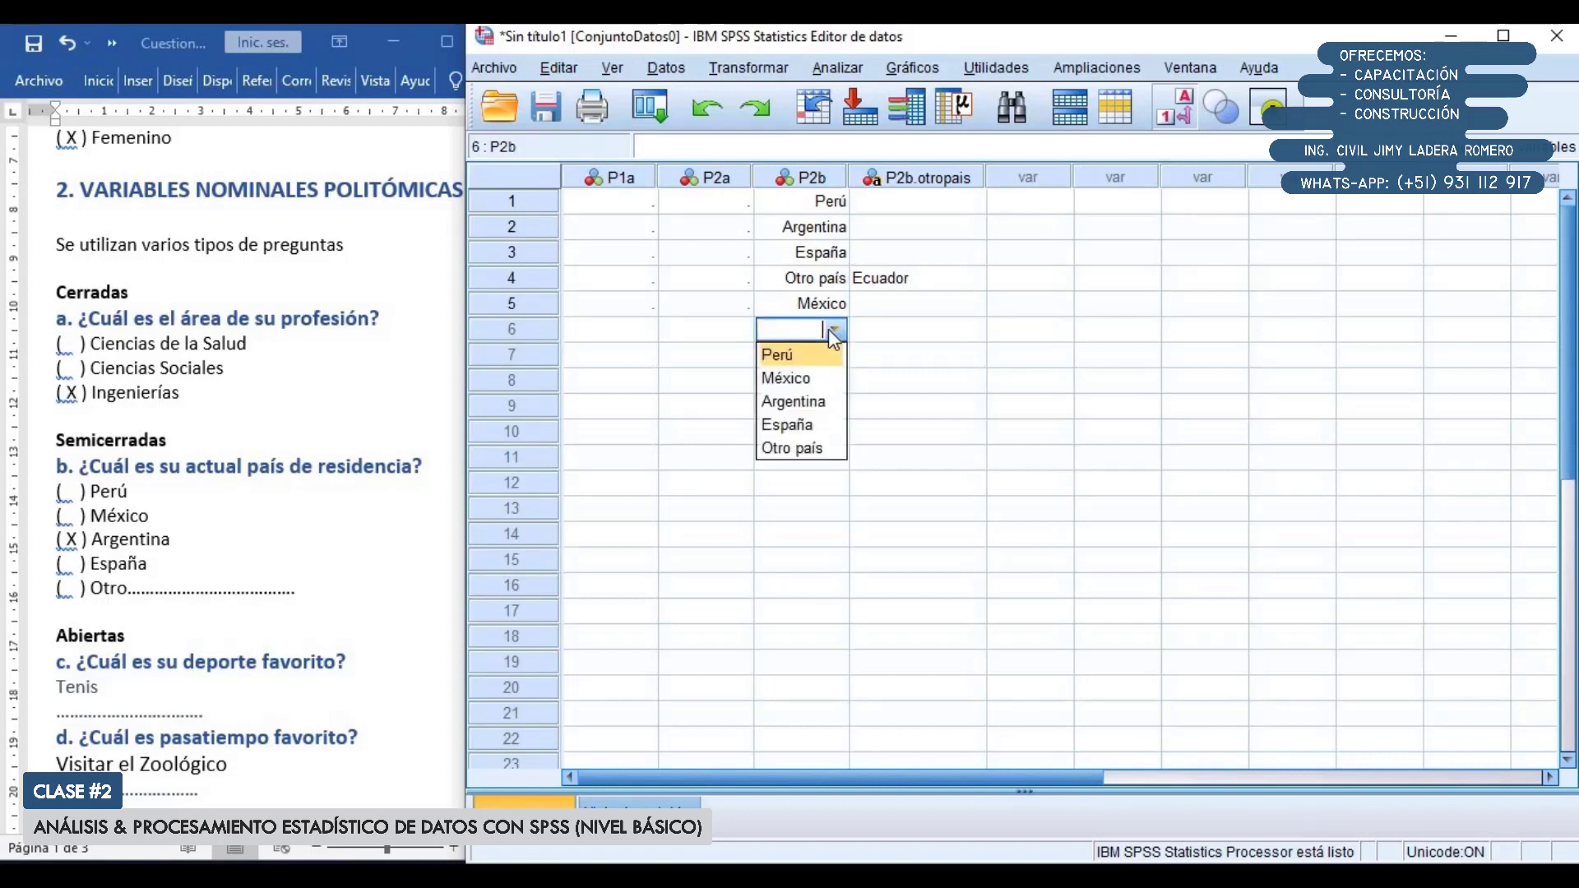
{"action": "left_click", "coordinate": [790, 449]}
{"action": "left_click", "coordinate": [910, 335]}
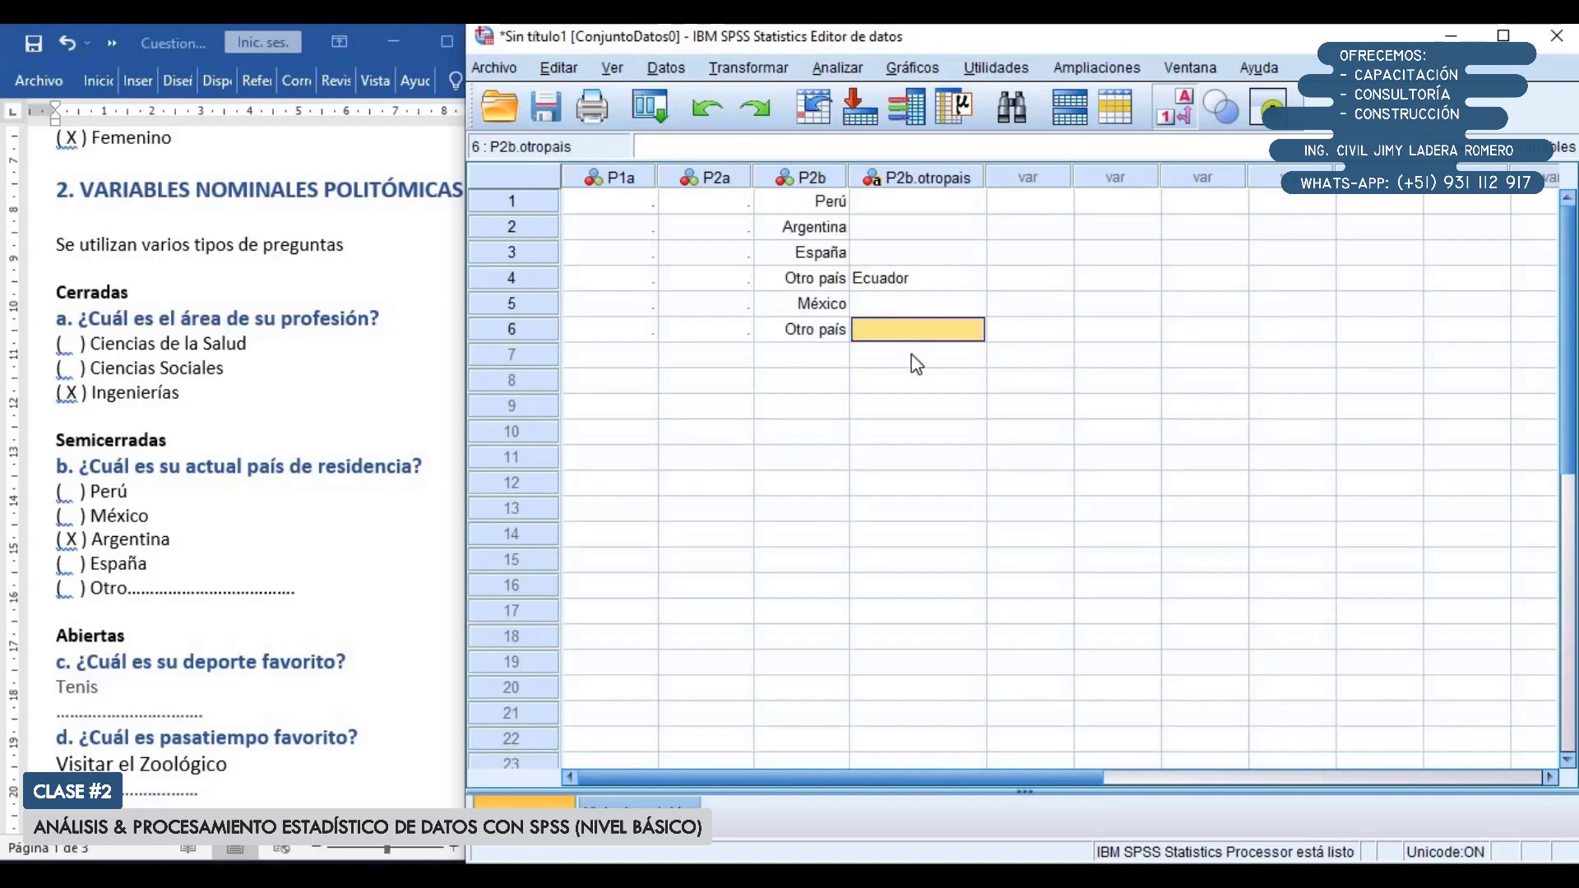
{"action": "type", "text": "Uruguay"}
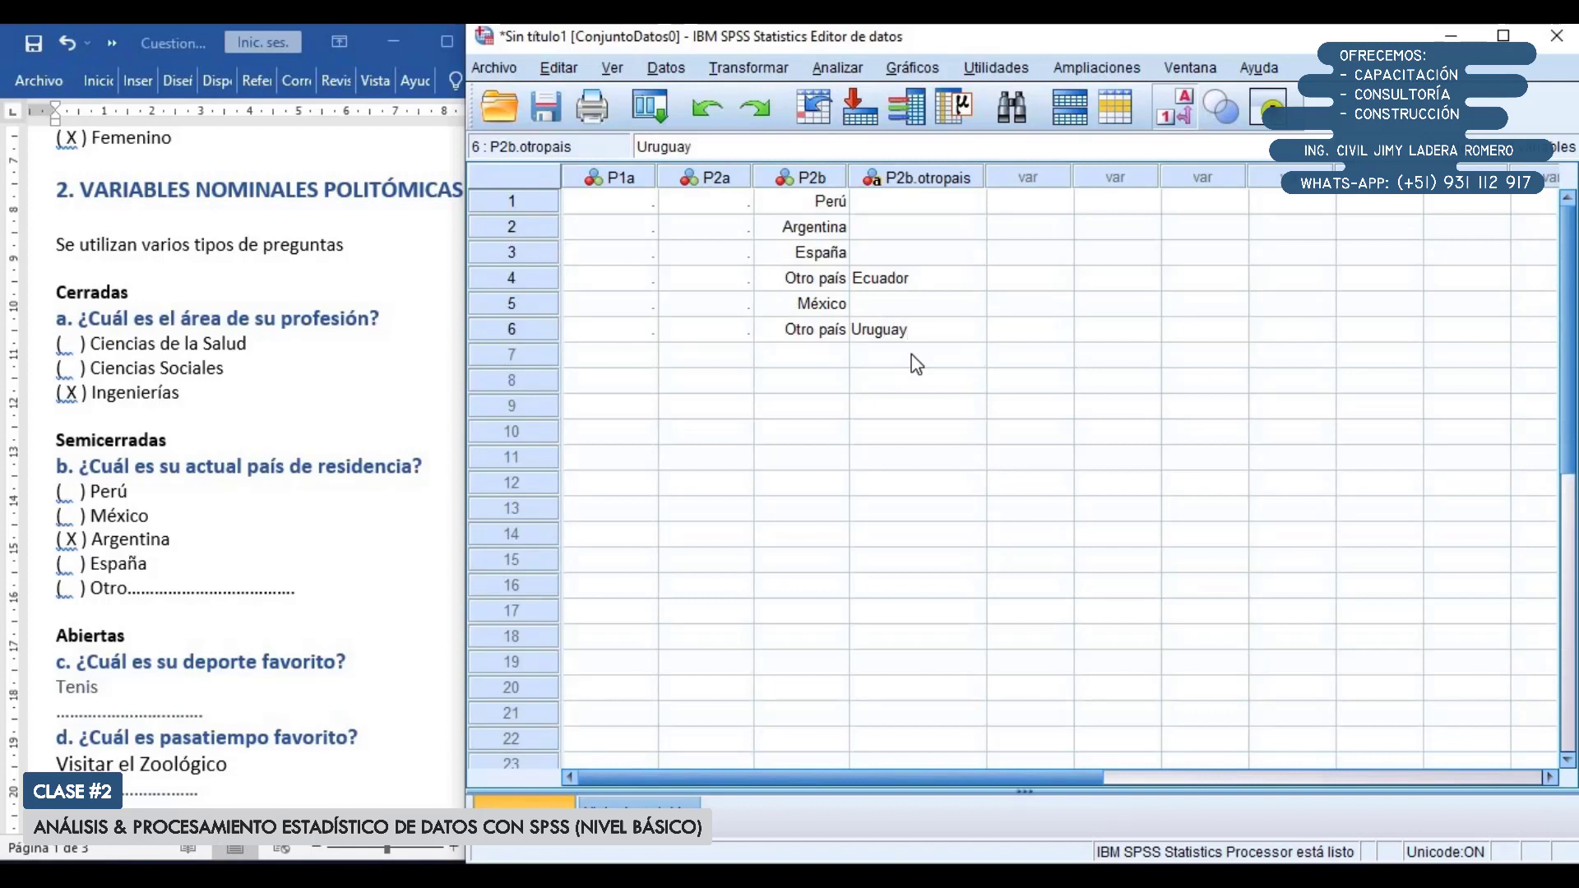
{"action": "left_click", "coordinate": [917, 364]}
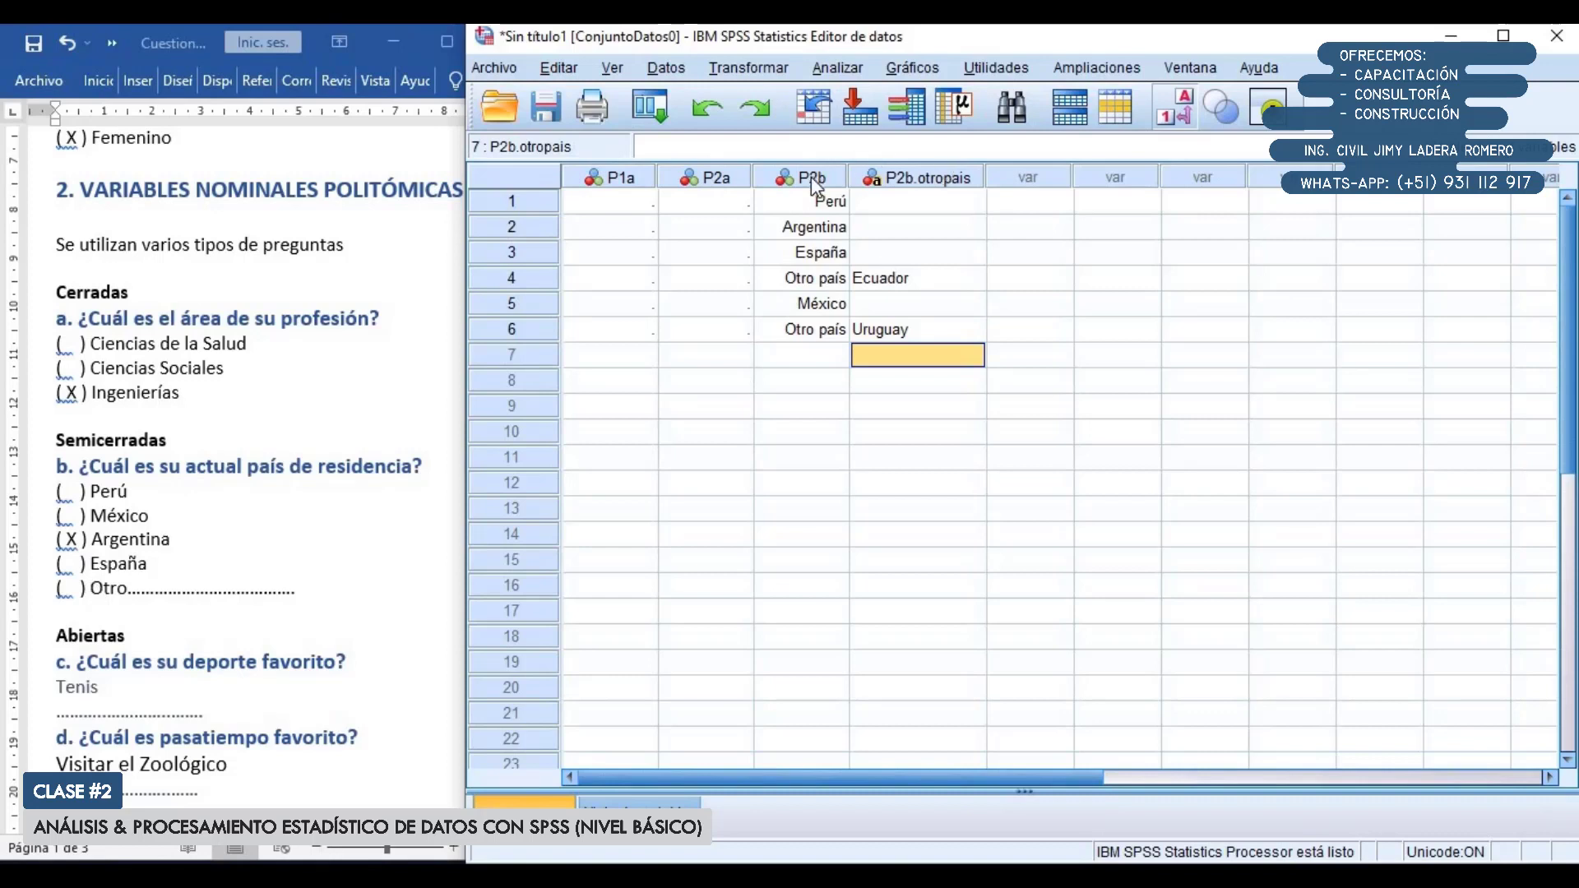
Review the P2b and P2b.otropais columns in the data view, then examine both variables' definitions and value labels in the variable view
{"action": "left_click_drag", "start_coordinate": [810, 176], "coordinate": [898, 178]}
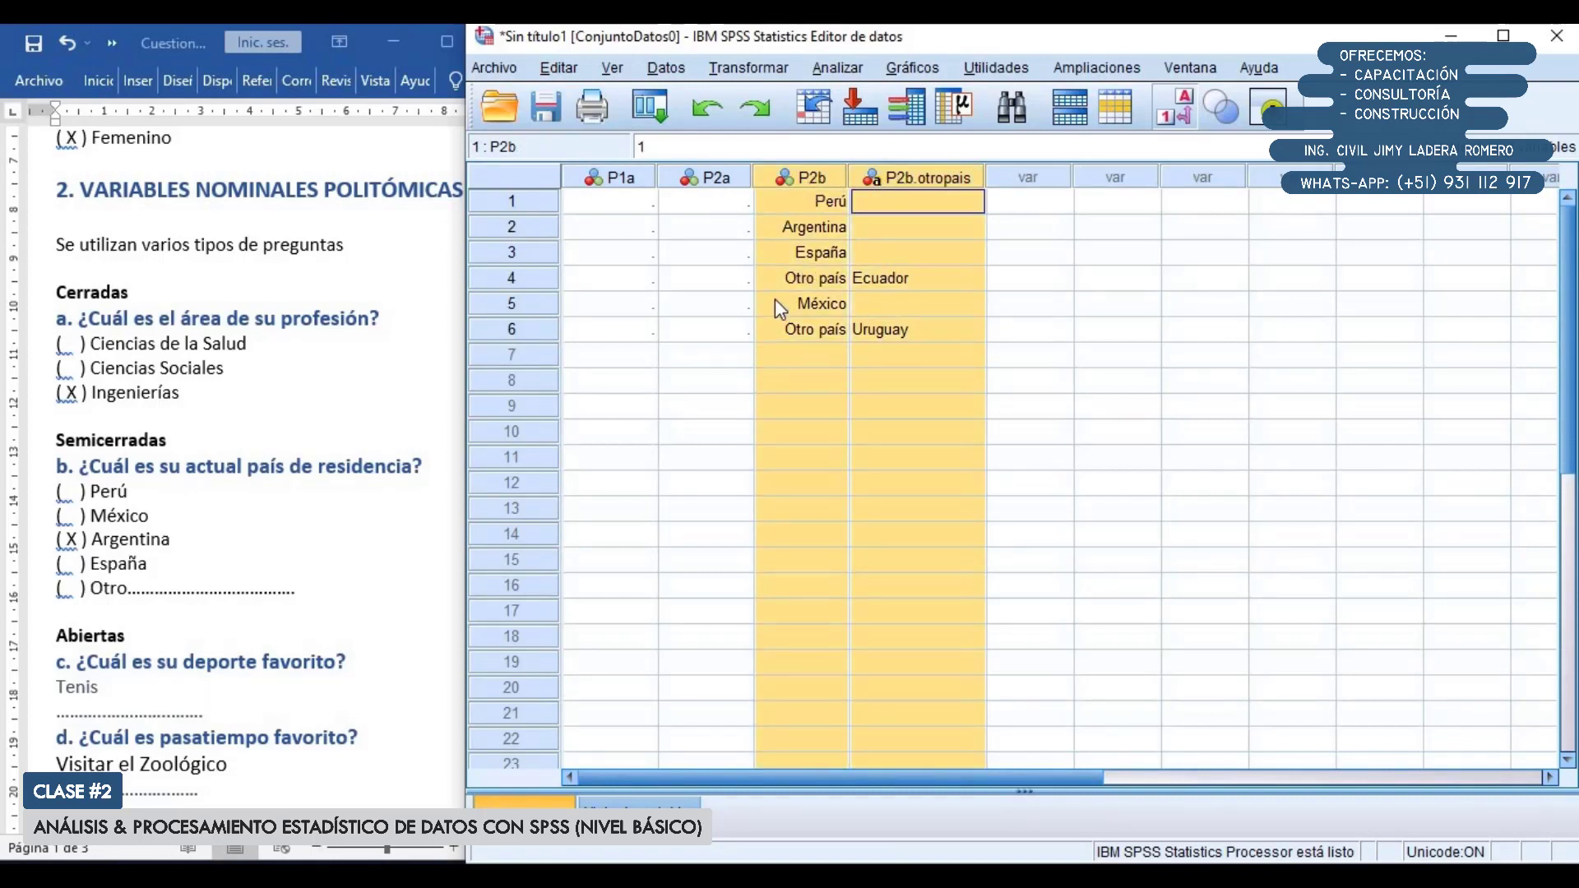
{"action": "left_click", "coordinate": [641, 802]}
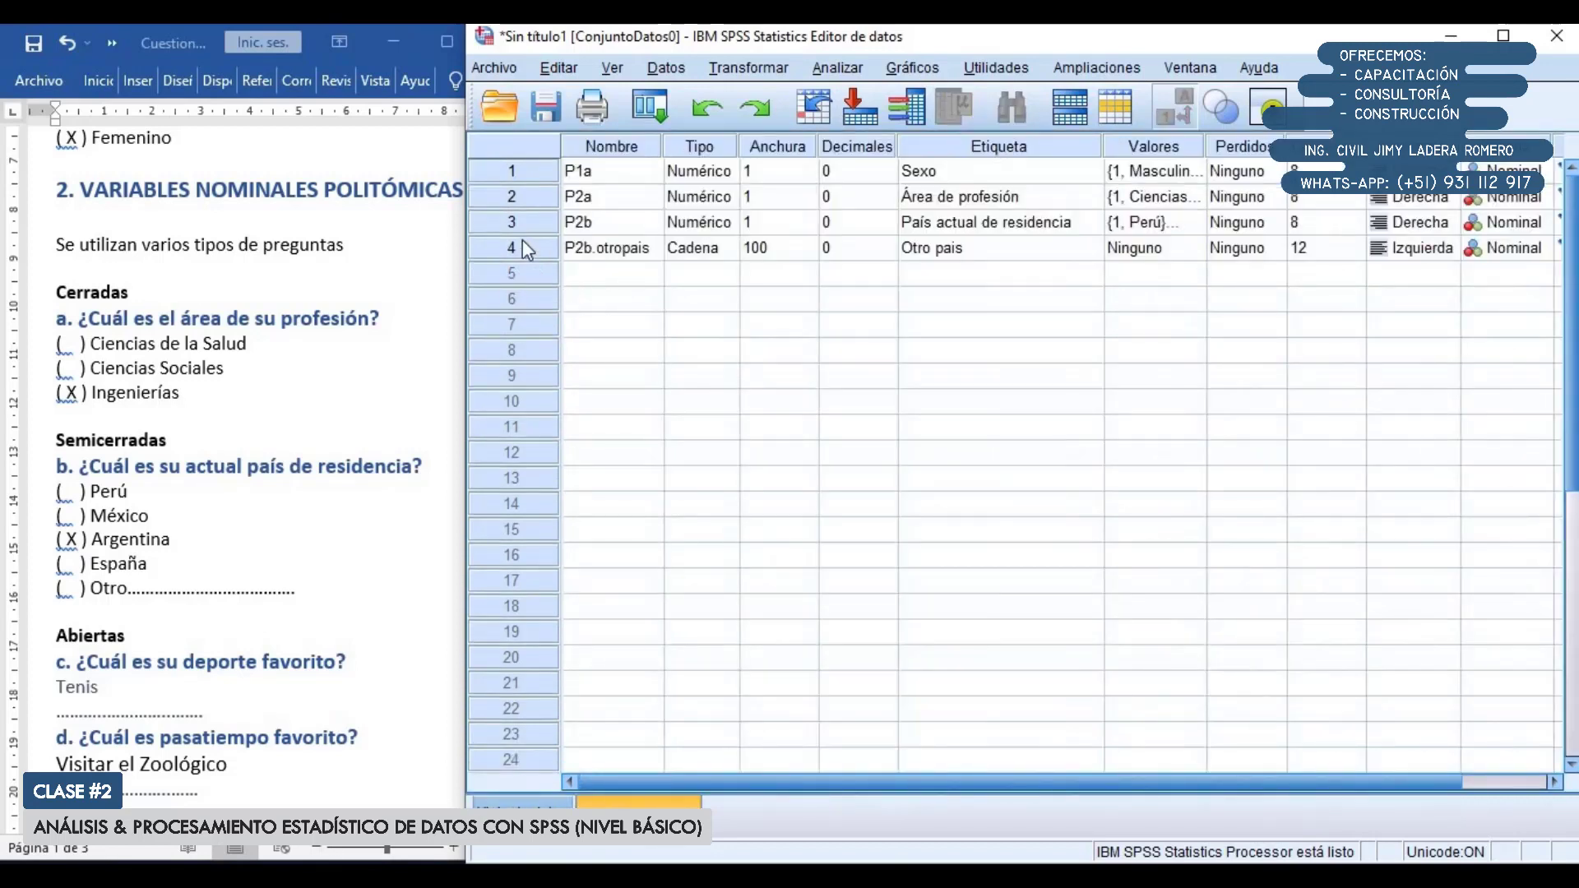
{"action": "left_click_drag", "start_coordinate": [520, 224], "coordinate": [525, 244]}
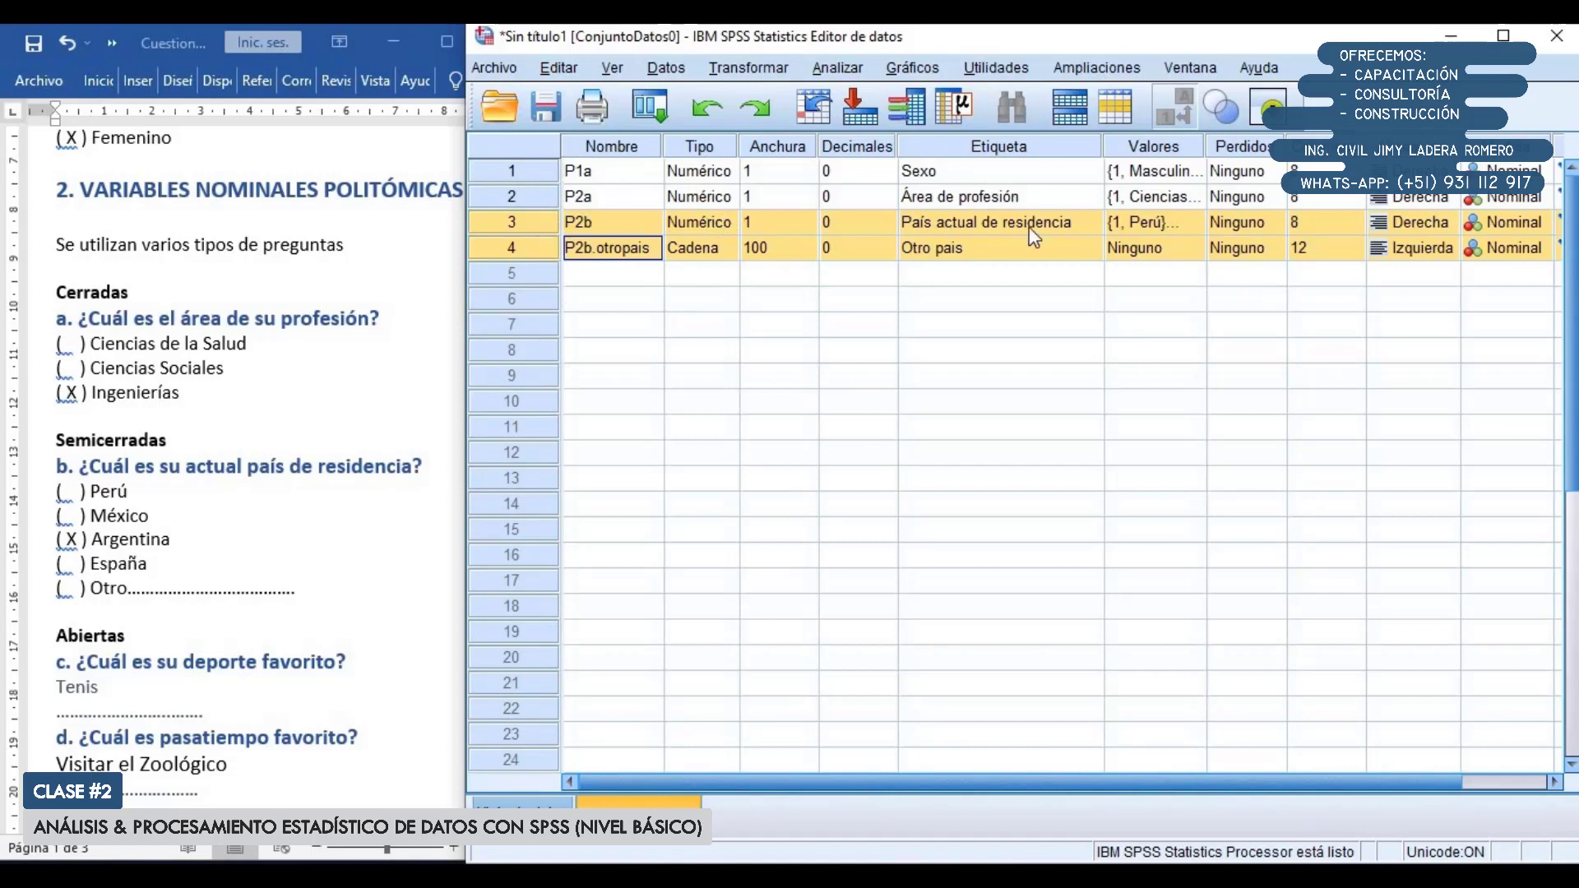
{"action": "left_click", "coordinate": [1189, 221]}
{"action": "left_click", "coordinate": [1194, 222]}
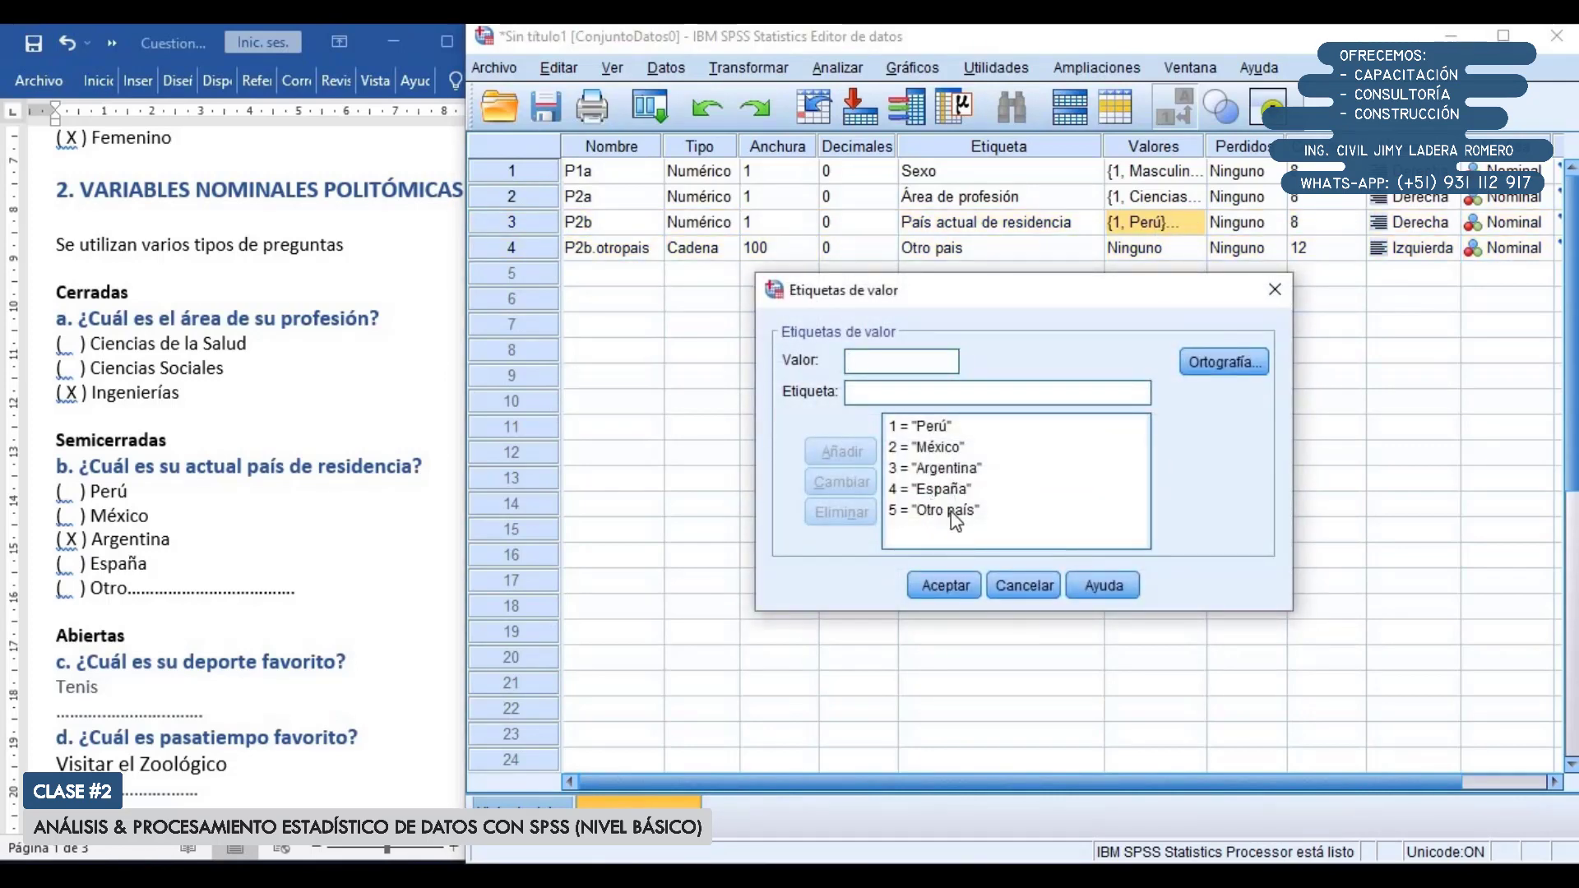
{"action": "left_click", "coordinate": [1026, 584]}
{"action": "left_click", "coordinate": [535, 249]}
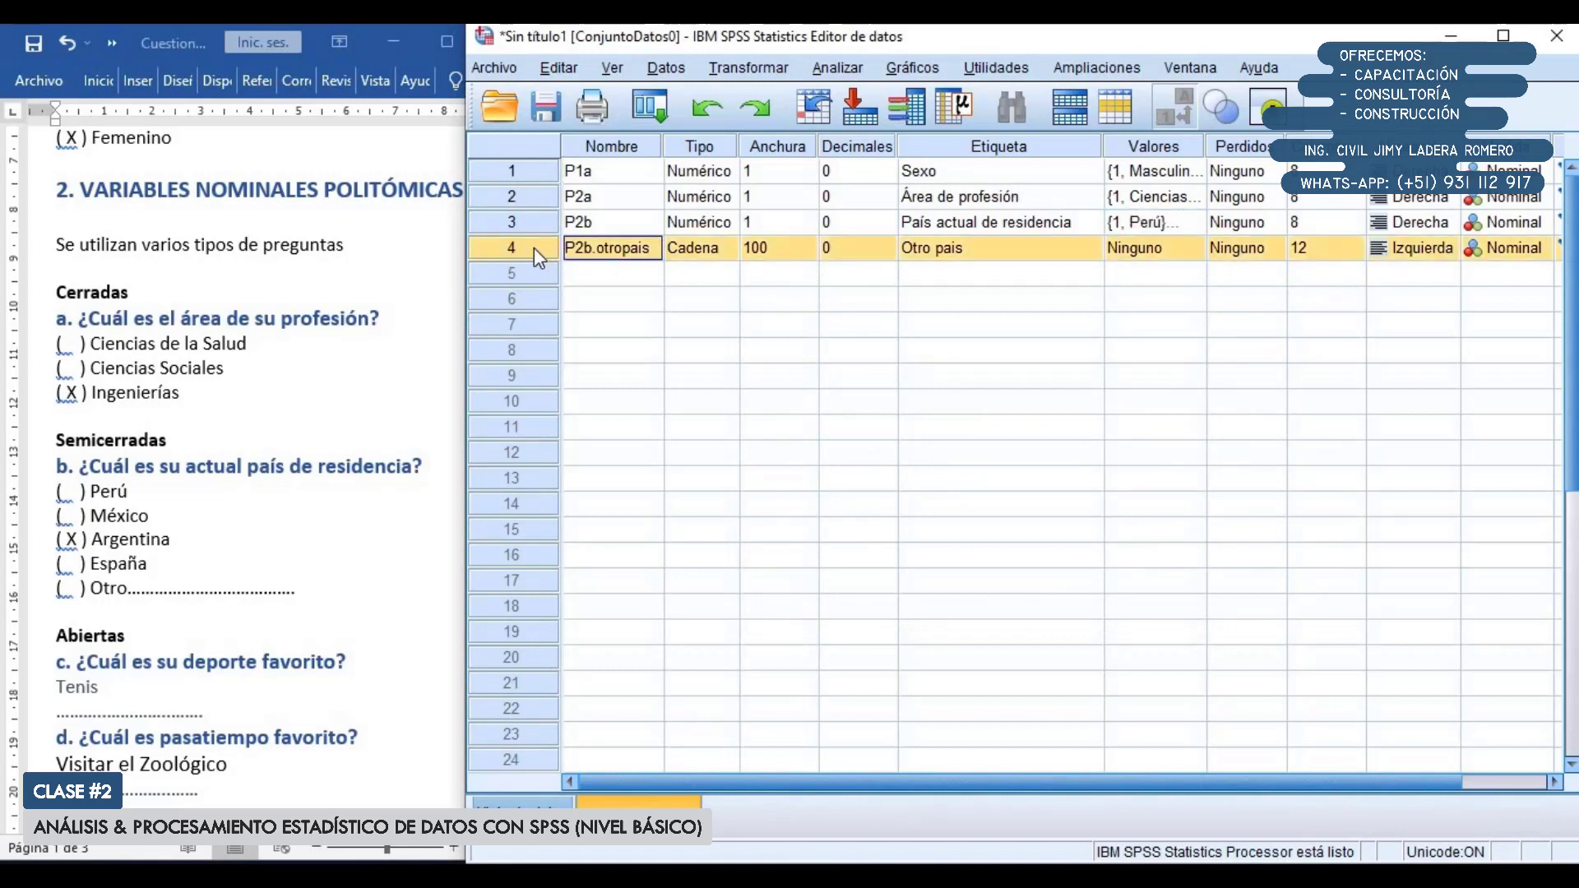
{"action": "left_click", "coordinate": [1192, 248]}
{"action": "left_click", "coordinate": [1198, 249]}
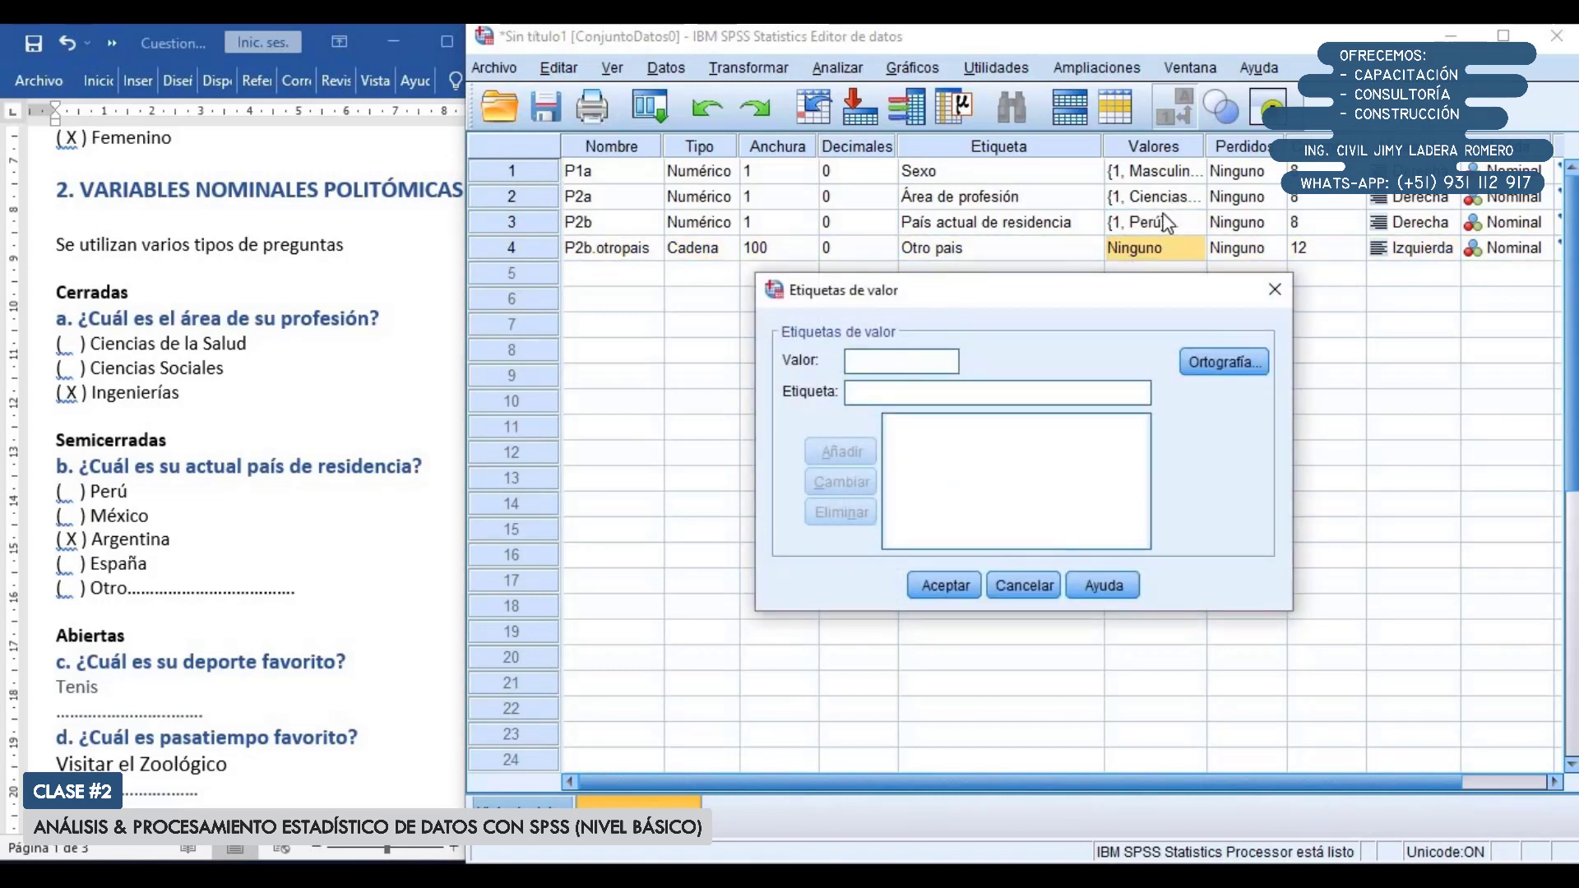
{"action": "left_click", "coordinate": [1273, 292]}
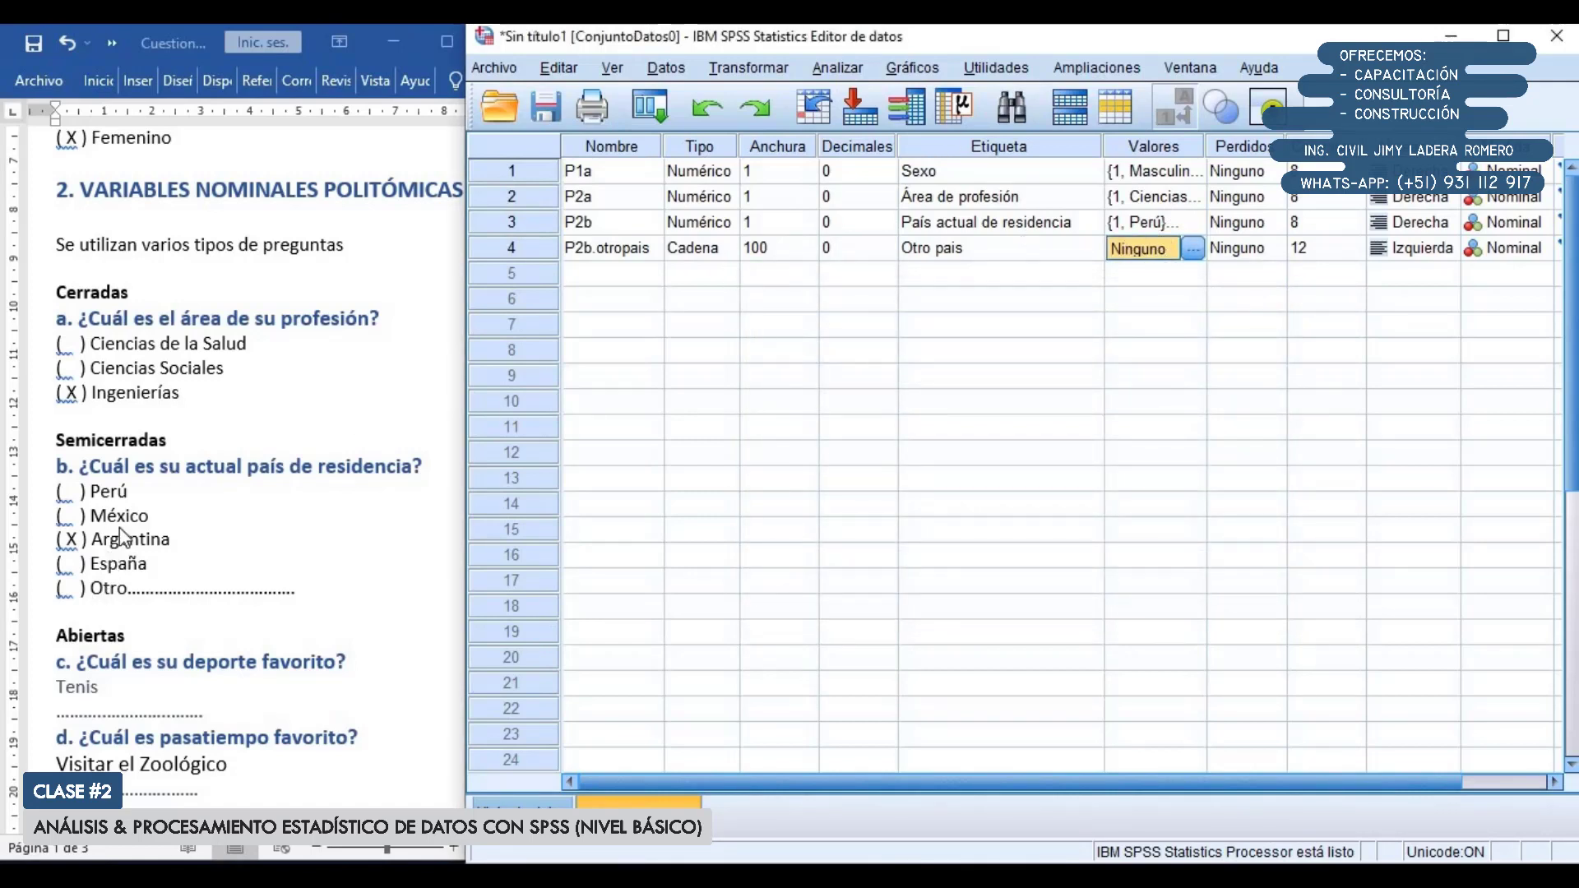
Create a fifth variable named P2b2 with the label "País actual de residencia"
{"action": "left_click", "coordinate": [545, 267]}
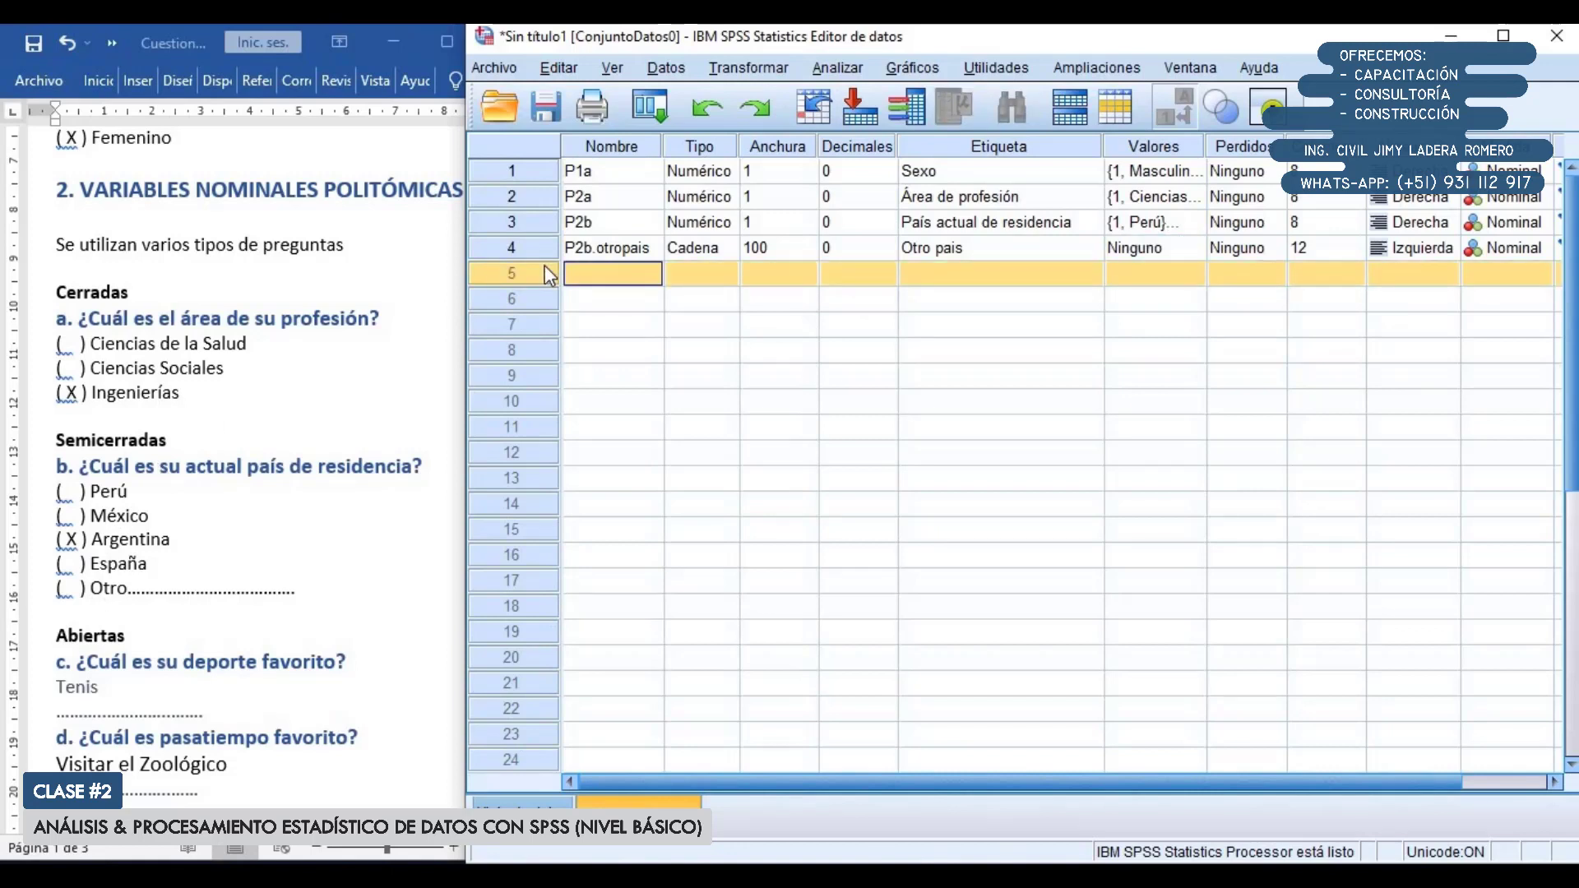
{"action": "left_click", "coordinate": [596, 277]}
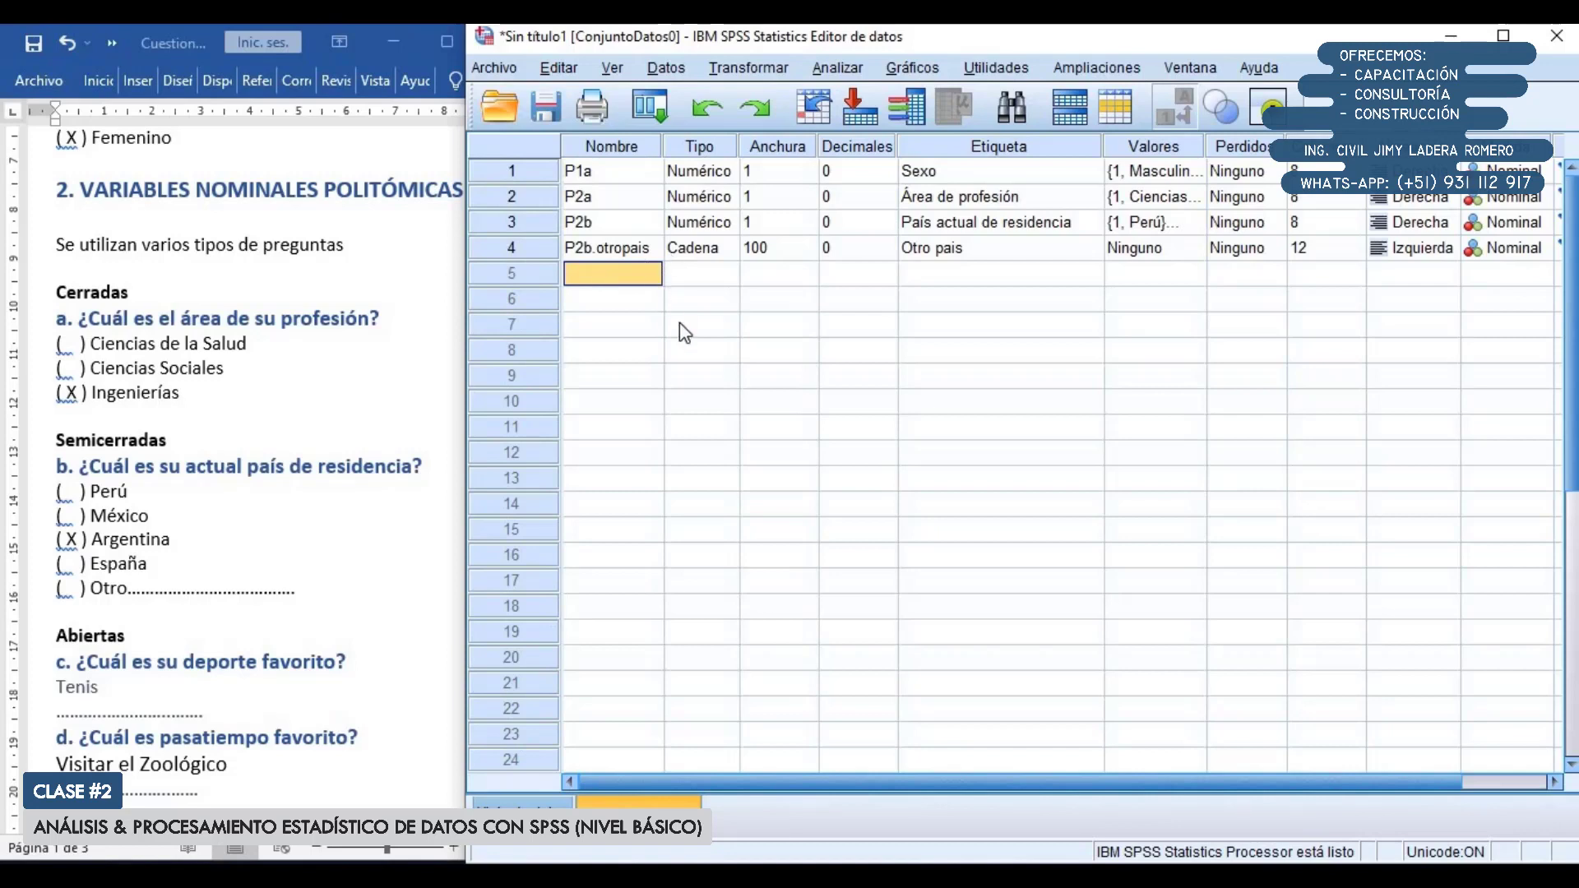
{"action": "type", "text": "P"}
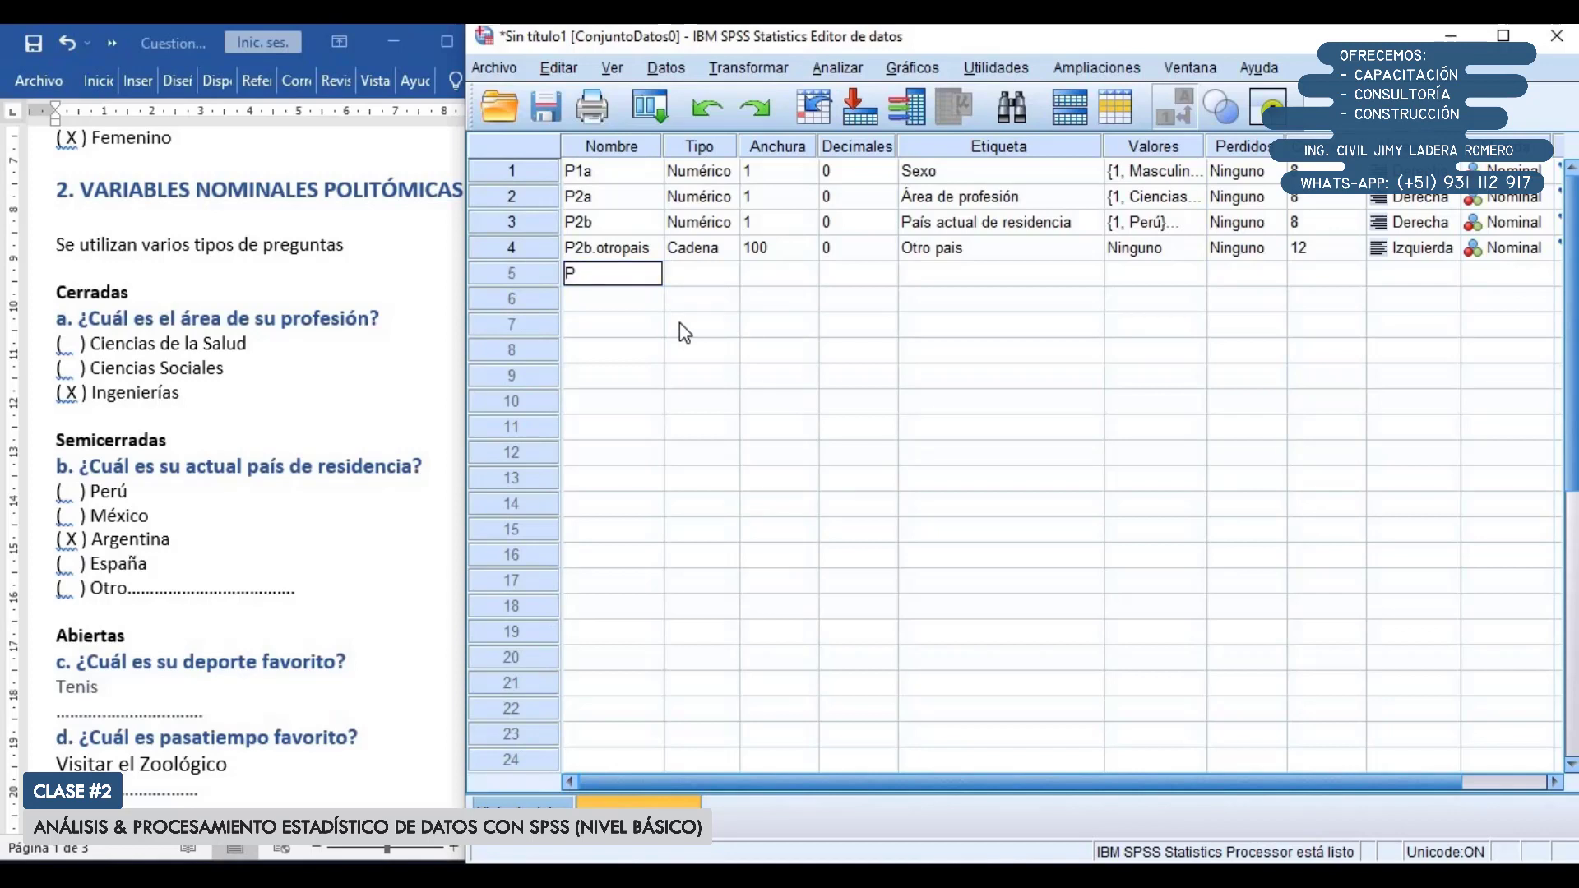
{"action": "type", "text": "2b2"}
{"action": "key", "text": "Tab"}
{"action": "key", "text": "Tab"}
{"action": "key", "text": "Tab"}
{"action": "key", "text": "Tab"}
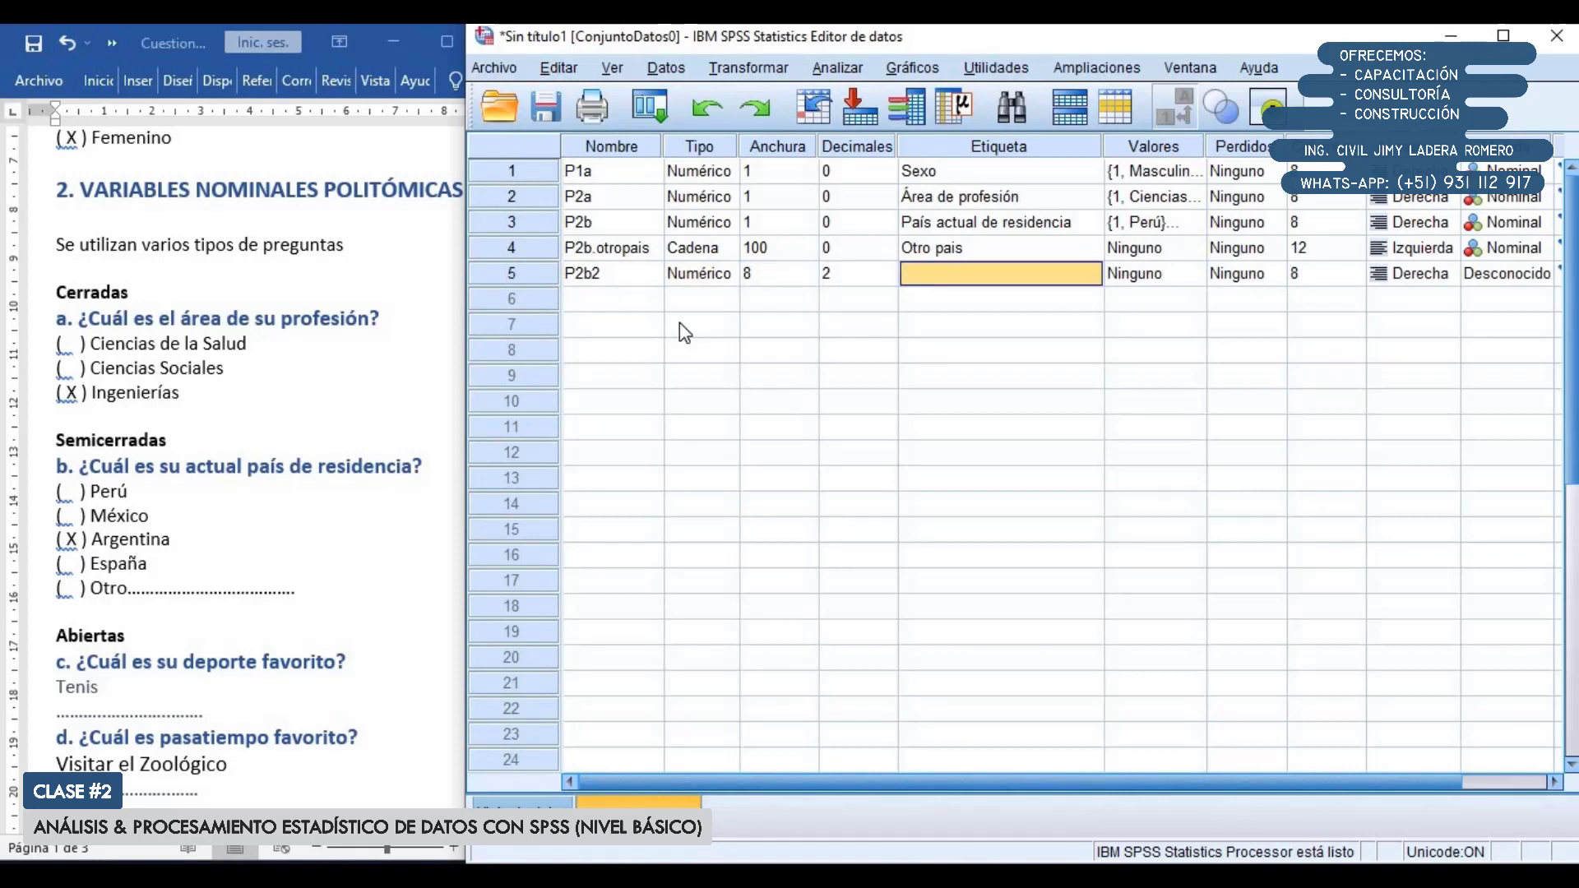
{"action": "type", "text": "Pai"}
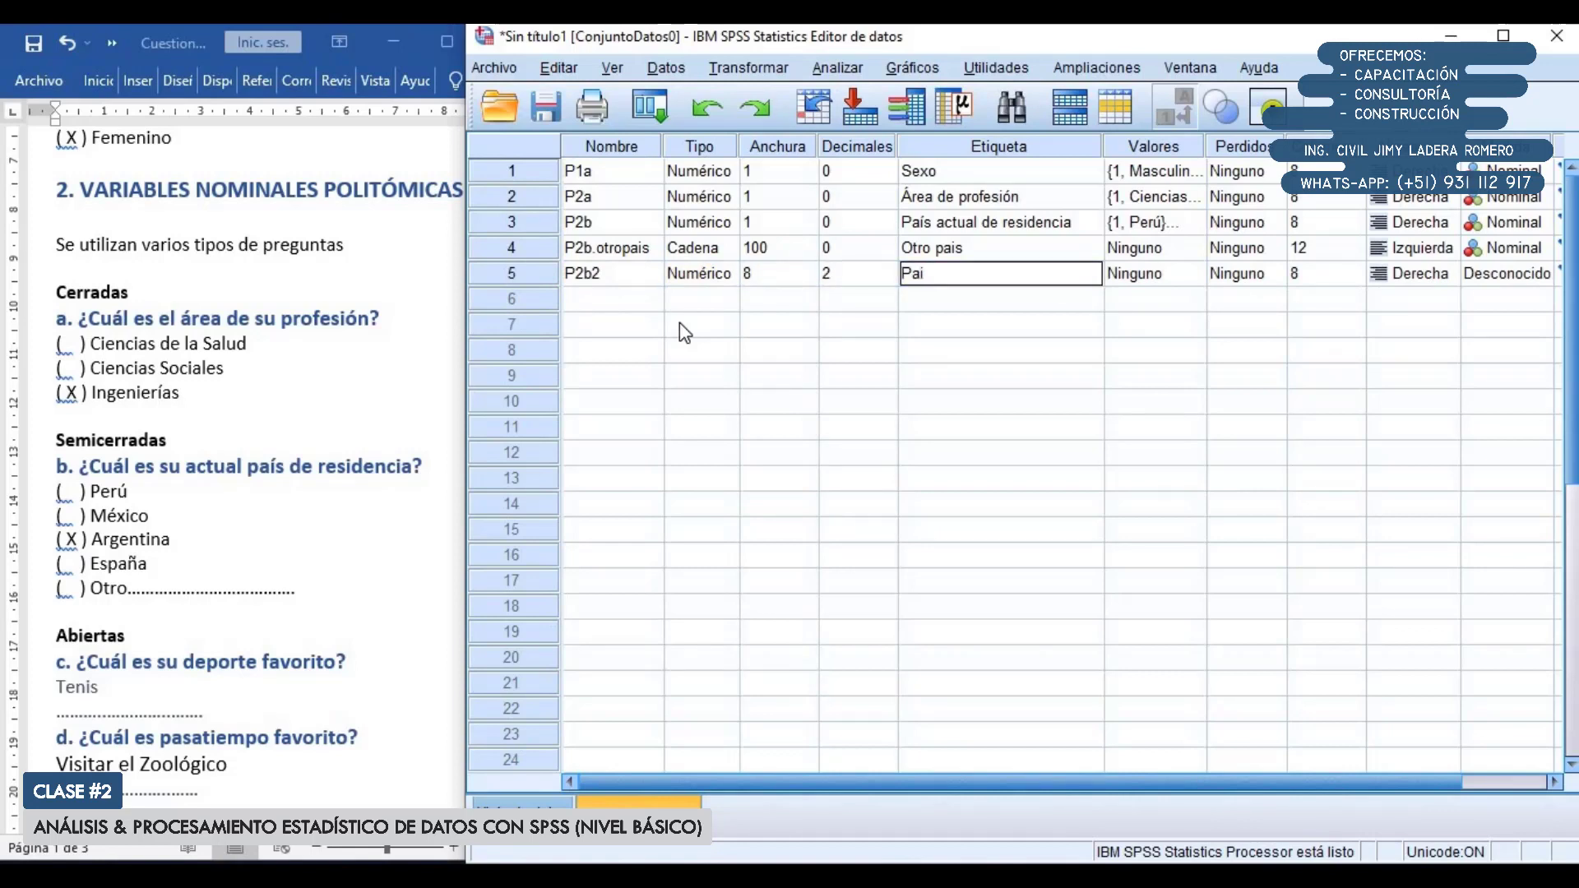
{"action": "type", "text": "´"}
{"action": "type", "text": "ís actual de re"}
{"action": "type", "text": "sidencia"}
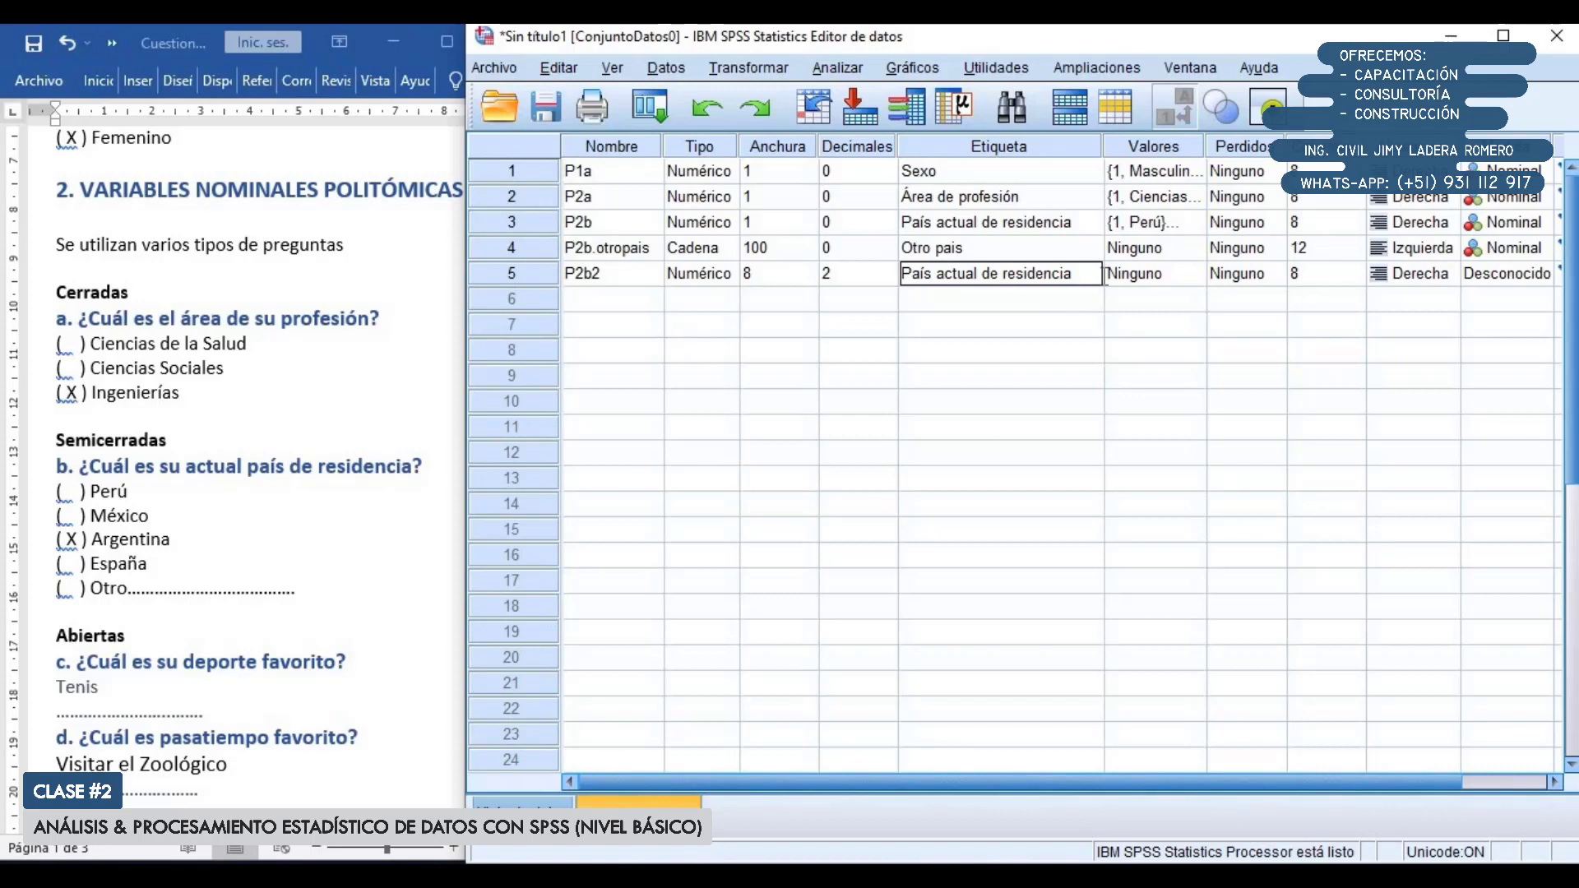
Add the value labels 1 = Perú and 2 = México to P2b2
{"action": "left_click", "coordinate": [1158, 273]}
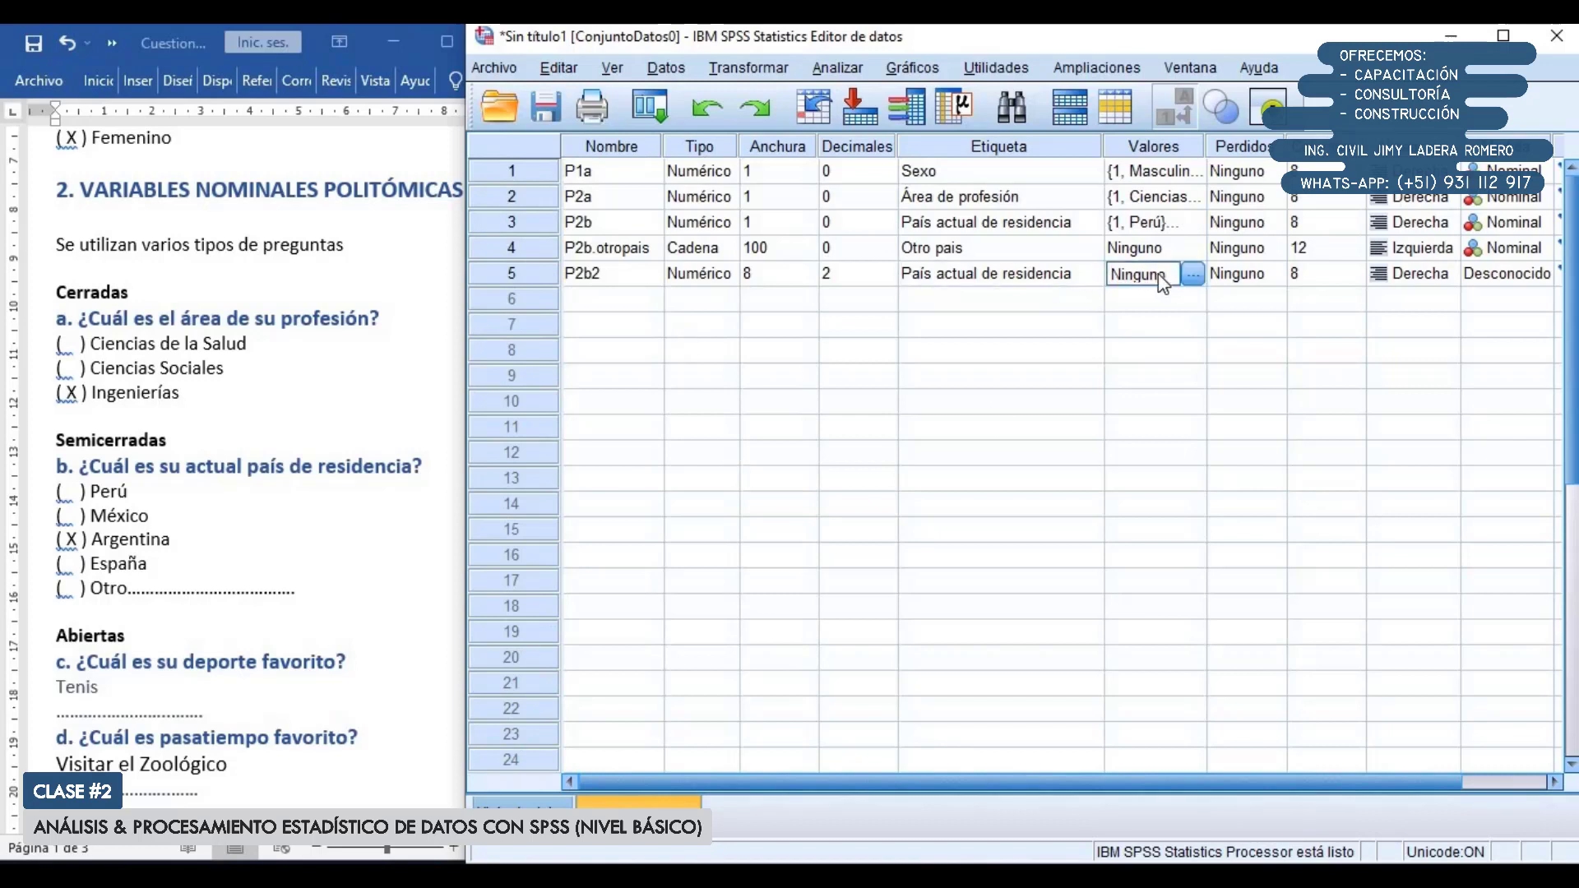
{"action": "left_click", "coordinate": [1191, 275]}
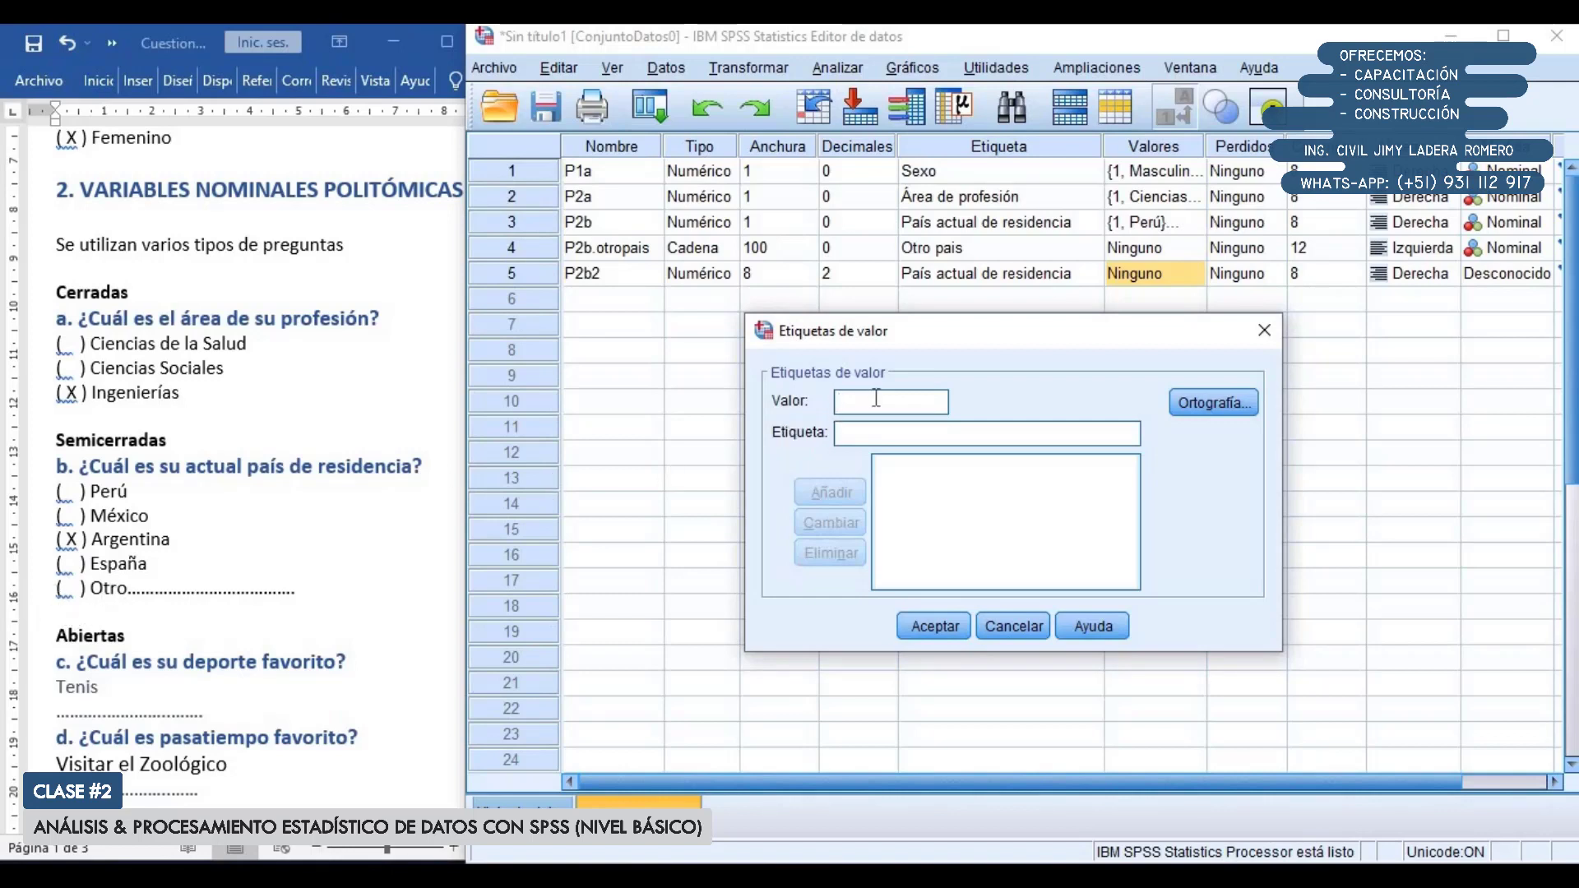
{"action": "type", "text": "1"}
{"action": "key", "text": "Tab"}
{"action": "type", "text": "Perú"}
{"action": "key", "text": "alt+a"}
{"action": "type", "text": "2"}
{"action": "key", "text": "Tab"}
{"action": "type", "text": "México"}
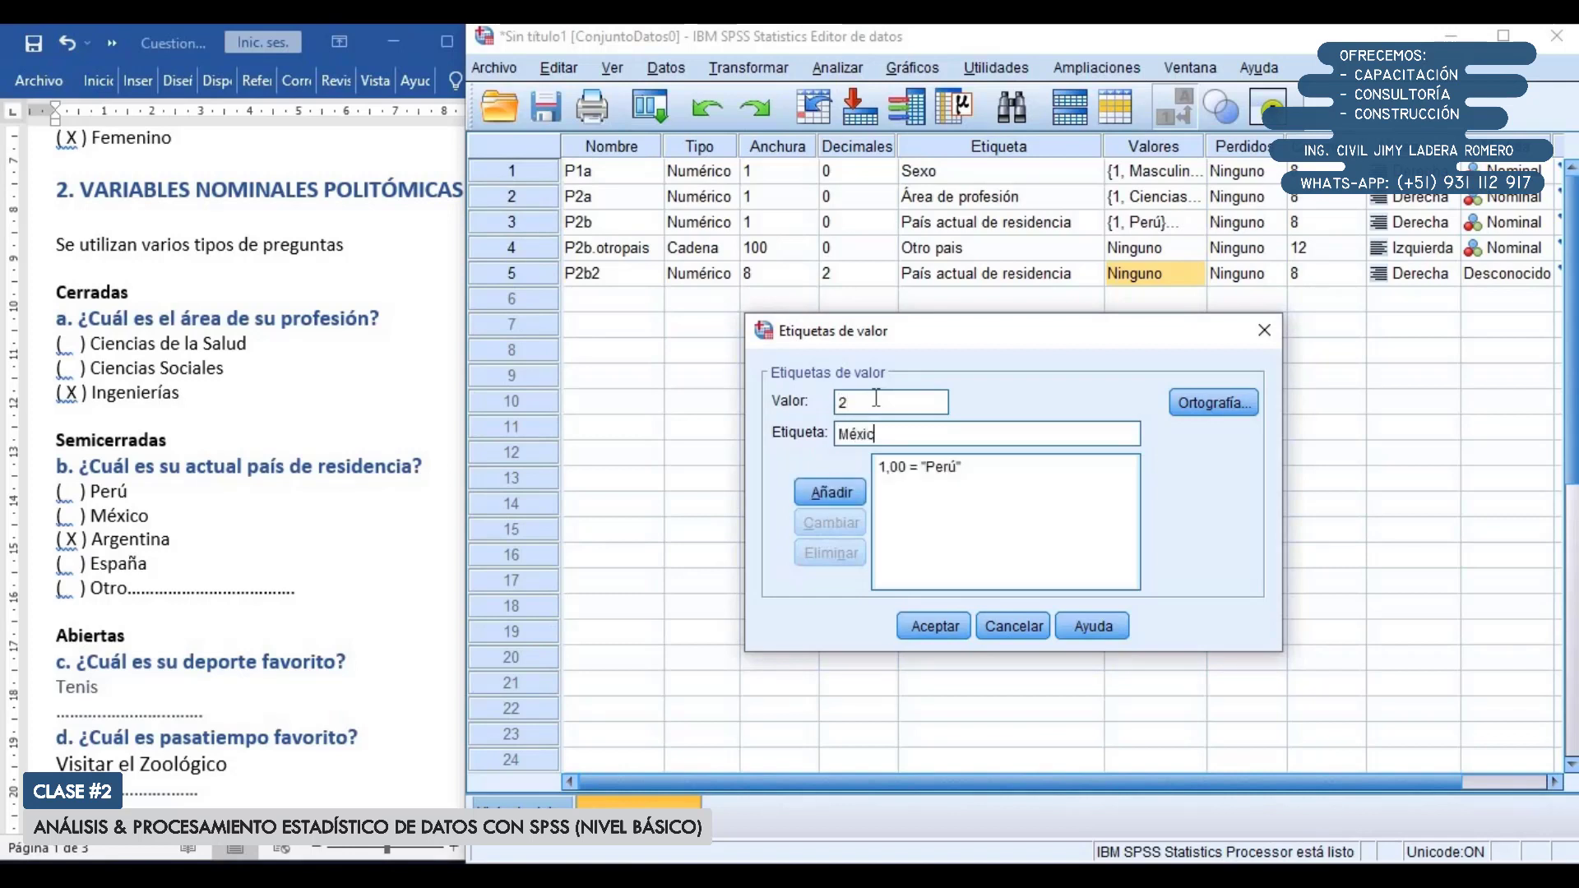
{"action": "key", "text": "alt+a"}
Add the value labels 3 = Argentina and 4 = España to P2b2 and accept the label list
{"action": "type", "text": "3"}
{"action": "key", "text": "Tab"}
{"action": "type", "text": "Argentina"}
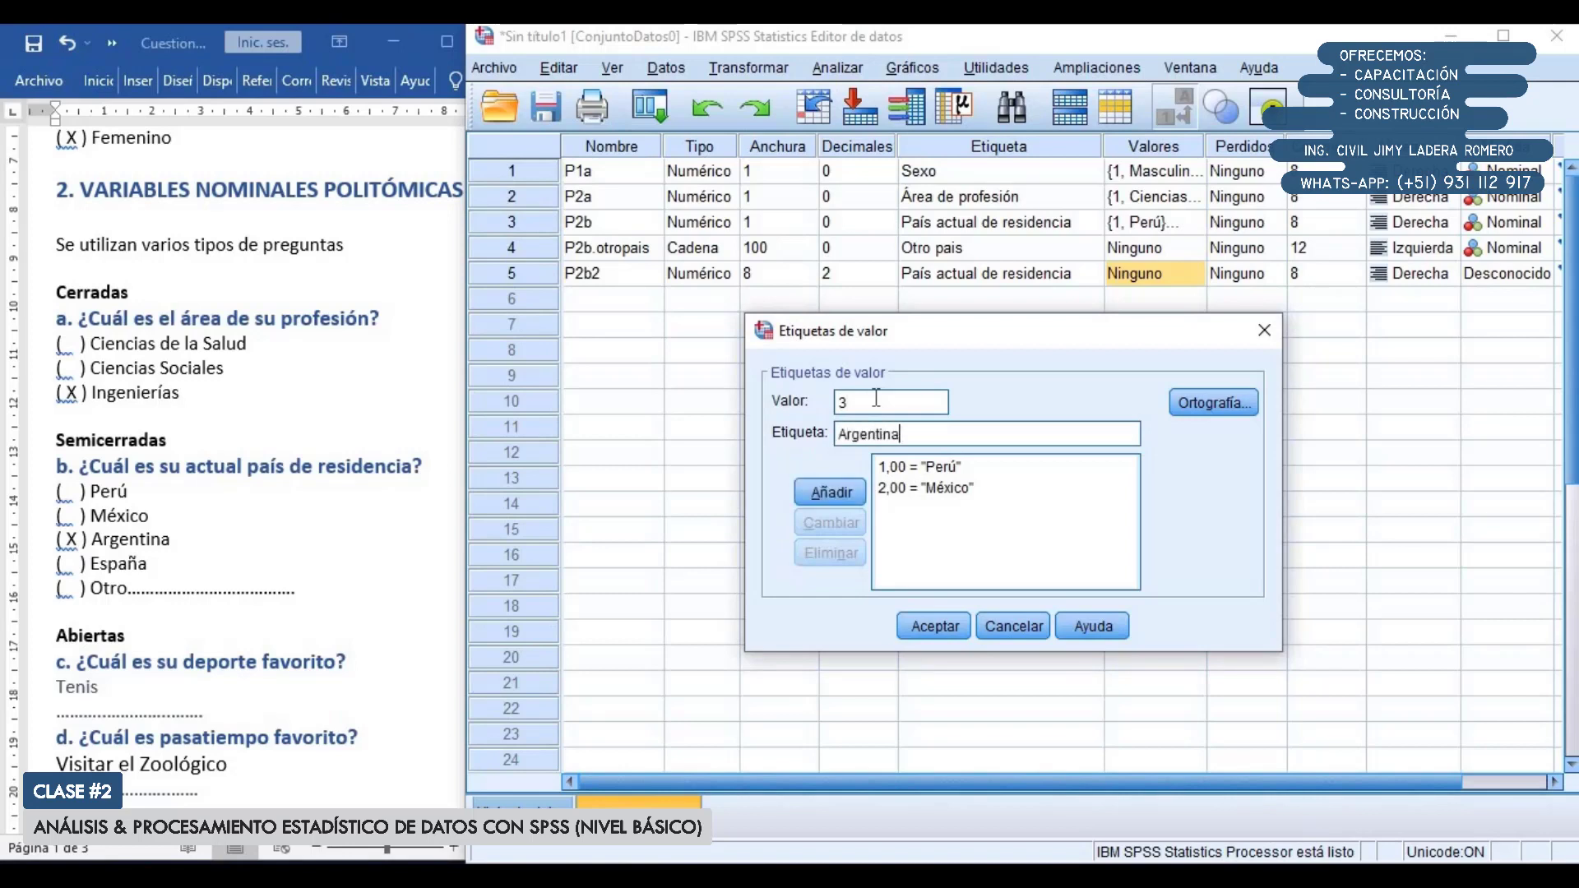
{"action": "key", "text": "alt+a"}
{"action": "type", "text": "4"}
{"action": "key", "text": "Tab"}
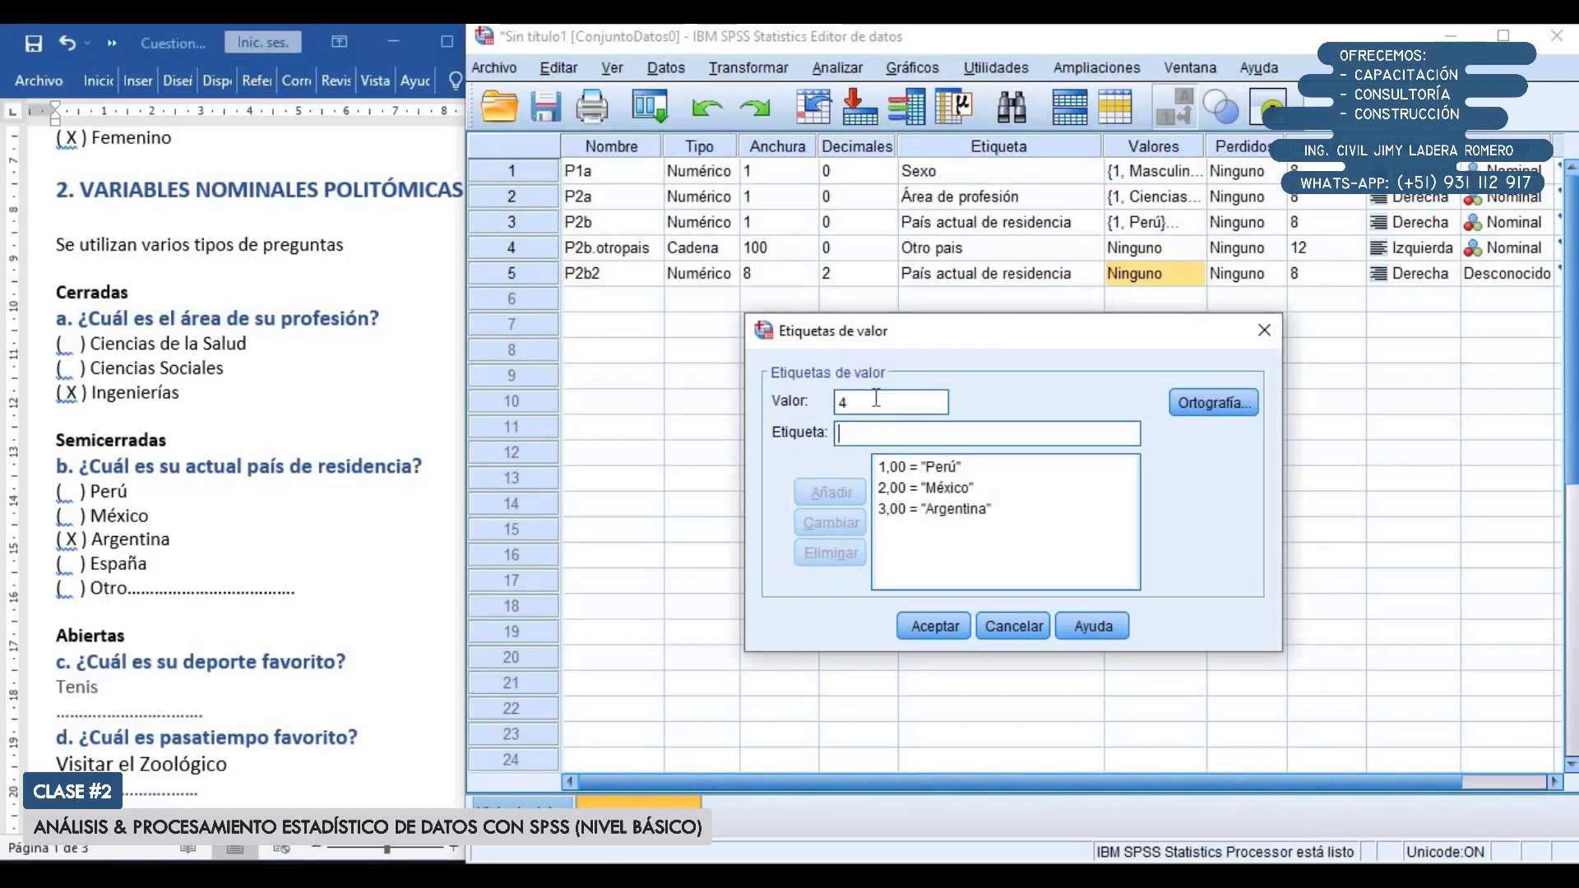
{"action": "type", "text": "España"}
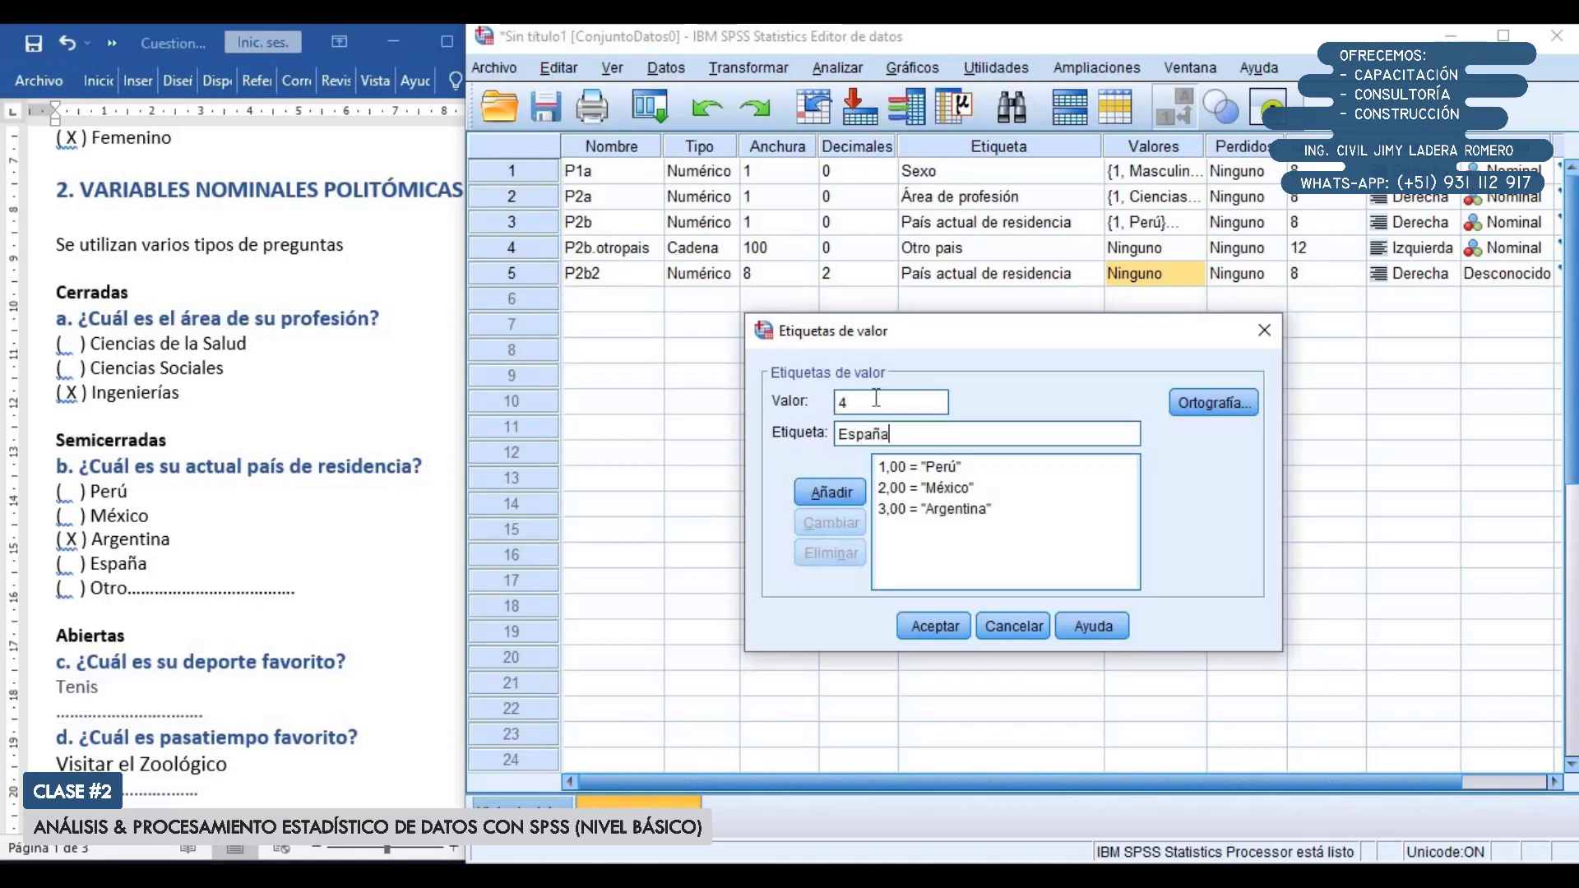
{"action": "key", "text": "alt+a"}
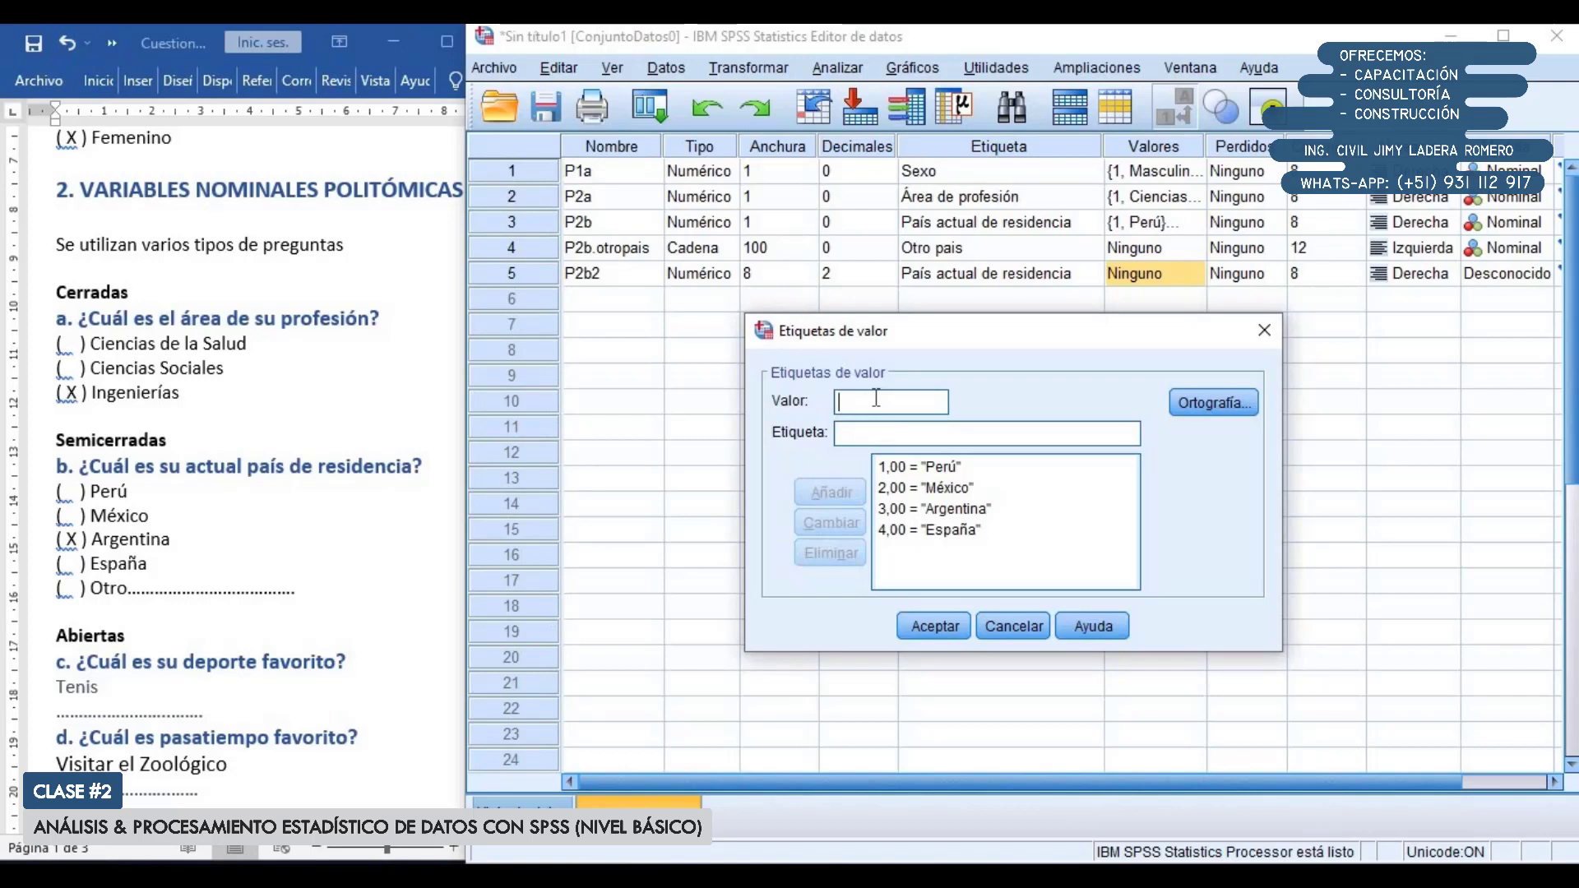
{"action": "left_click", "coordinate": [913, 622]}
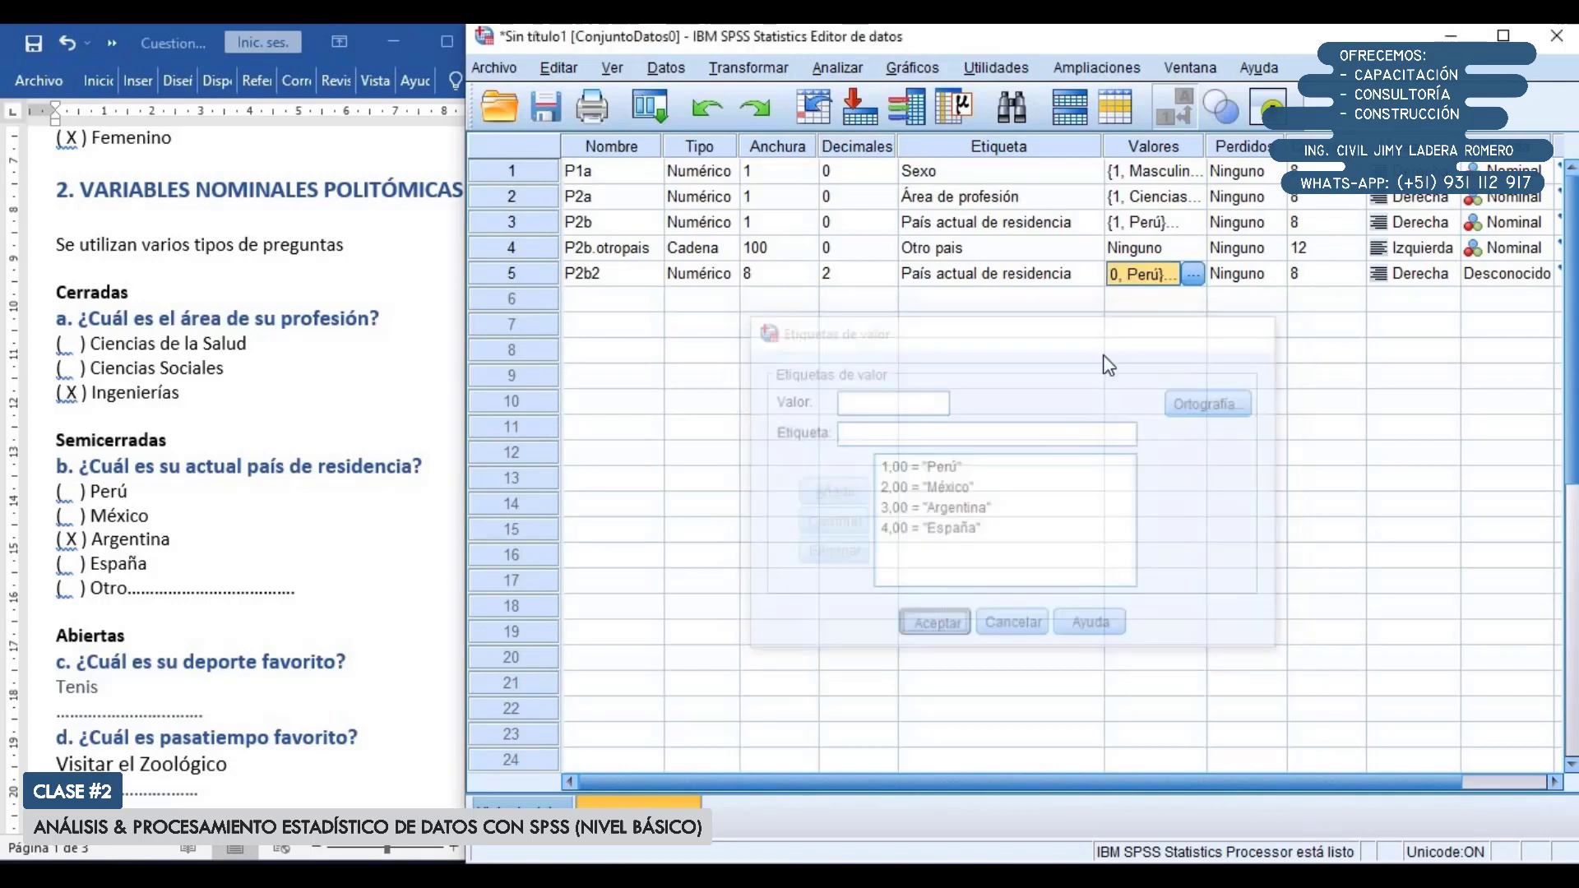
Set P2b2 to 0 decimals, a width of 1 and the Nominal measurement level
{"action": "left_click", "coordinate": [872, 274]}
{"action": "left_click", "coordinate": [886, 279]}
{"action": "left_click", "coordinate": [887, 279]}
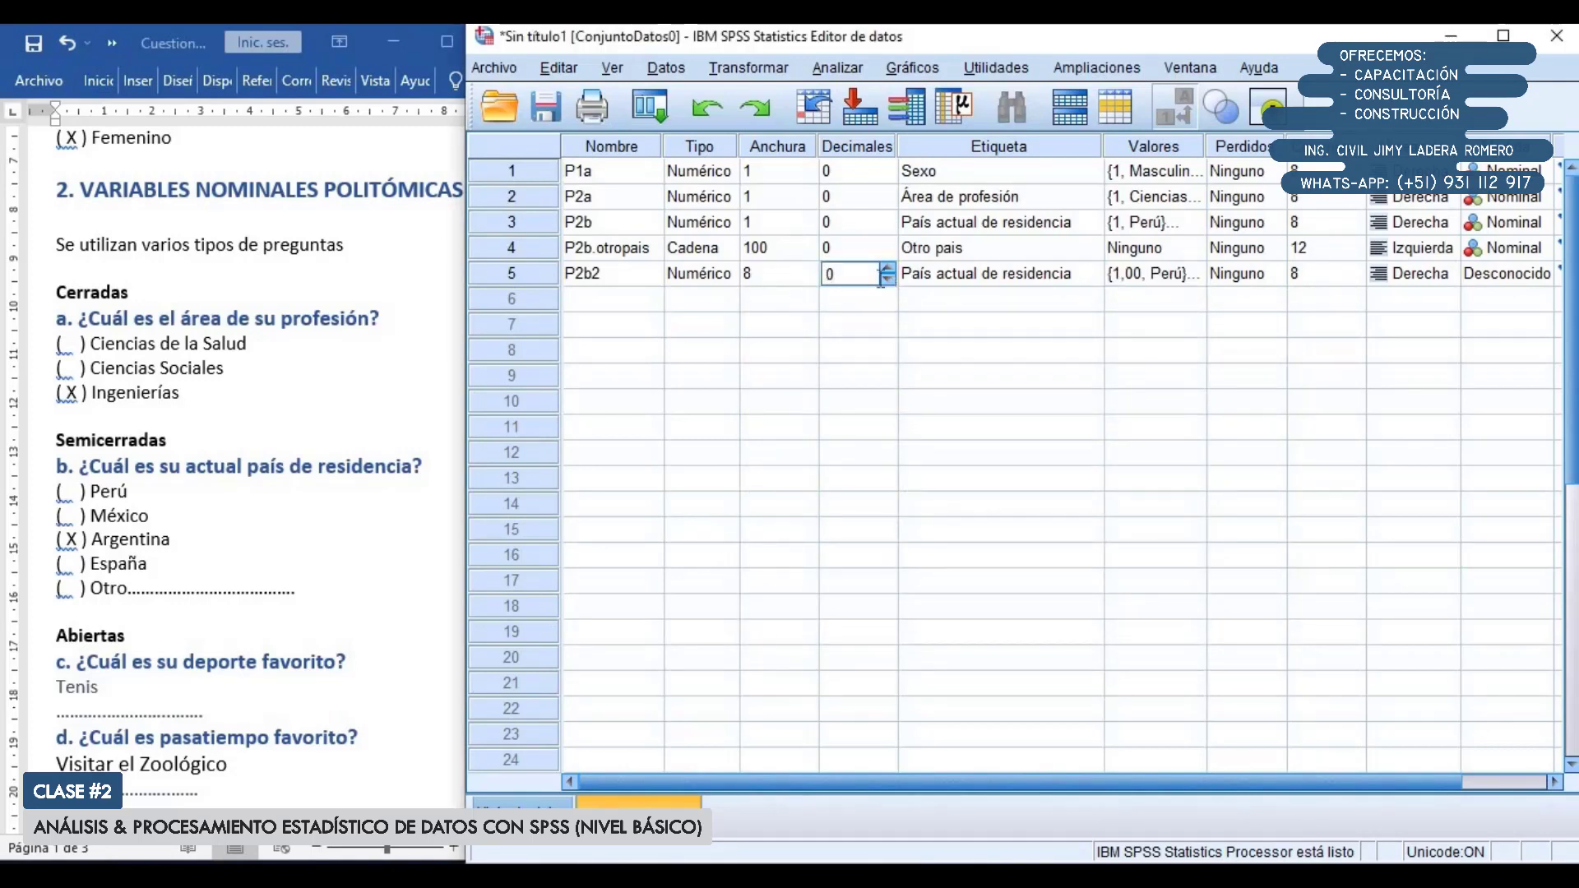
{"action": "left_click", "coordinate": [811, 283]}
{"action": "left_click", "coordinate": [809, 280]}
{"action": "left_click", "coordinate": [809, 280]}
{"action": "left_click", "coordinate": [809, 280]}
{"action": "left_click", "coordinate": [809, 280]}
{"action": "left_click", "coordinate": [809, 280]}
{"action": "left_click", "coordinate": [810, 280]}
{"action": "left_click", "coordinate": [810, 280]}
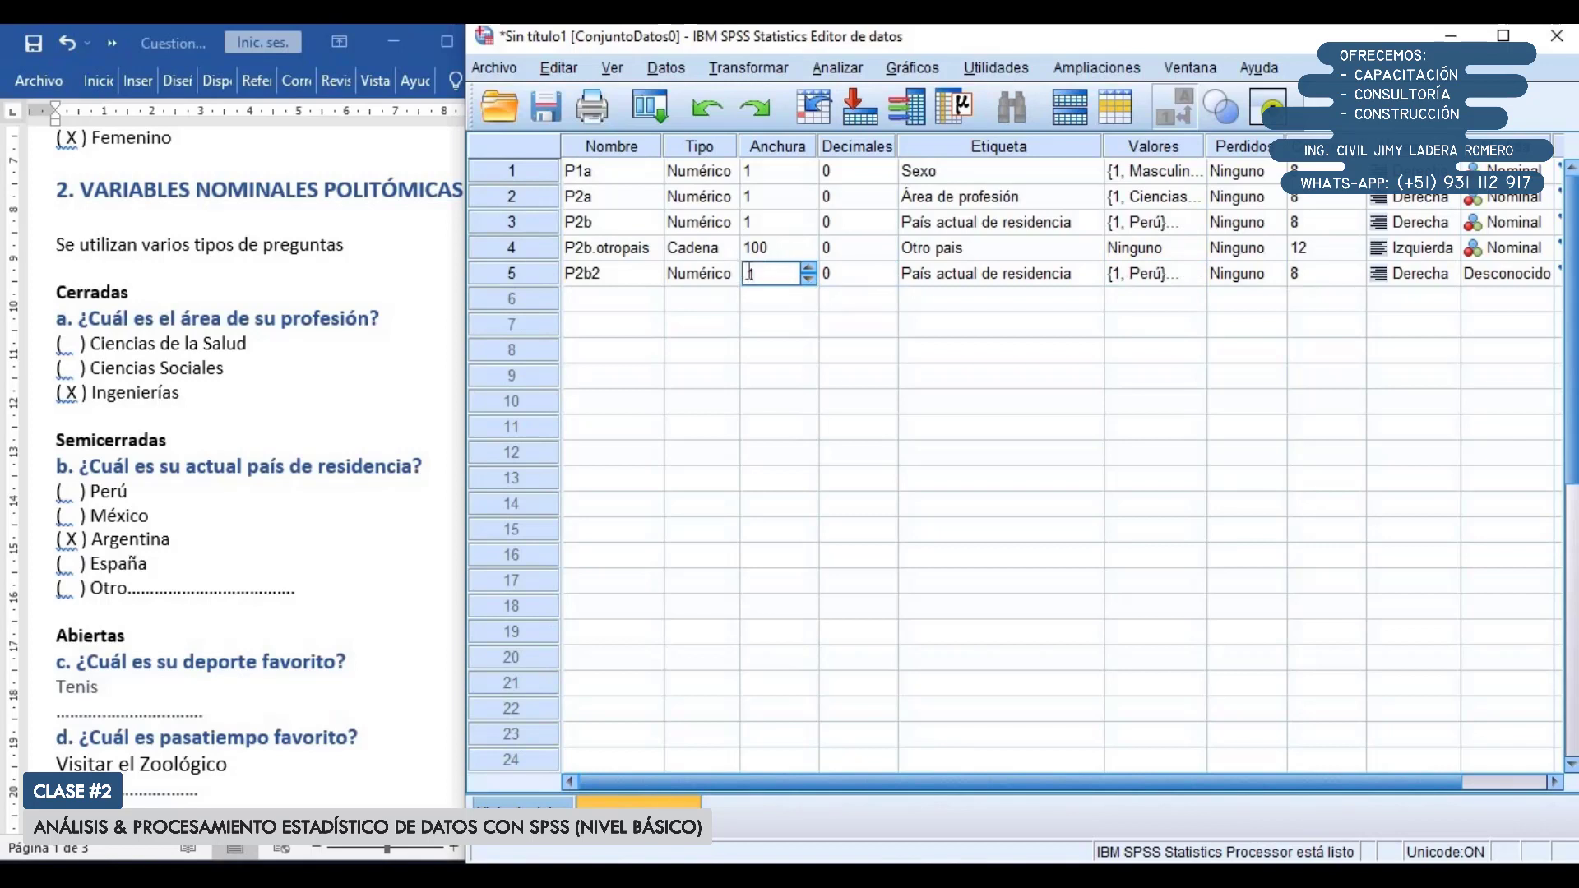
{"action": "left_click", "coordinate": [1509, 283]}
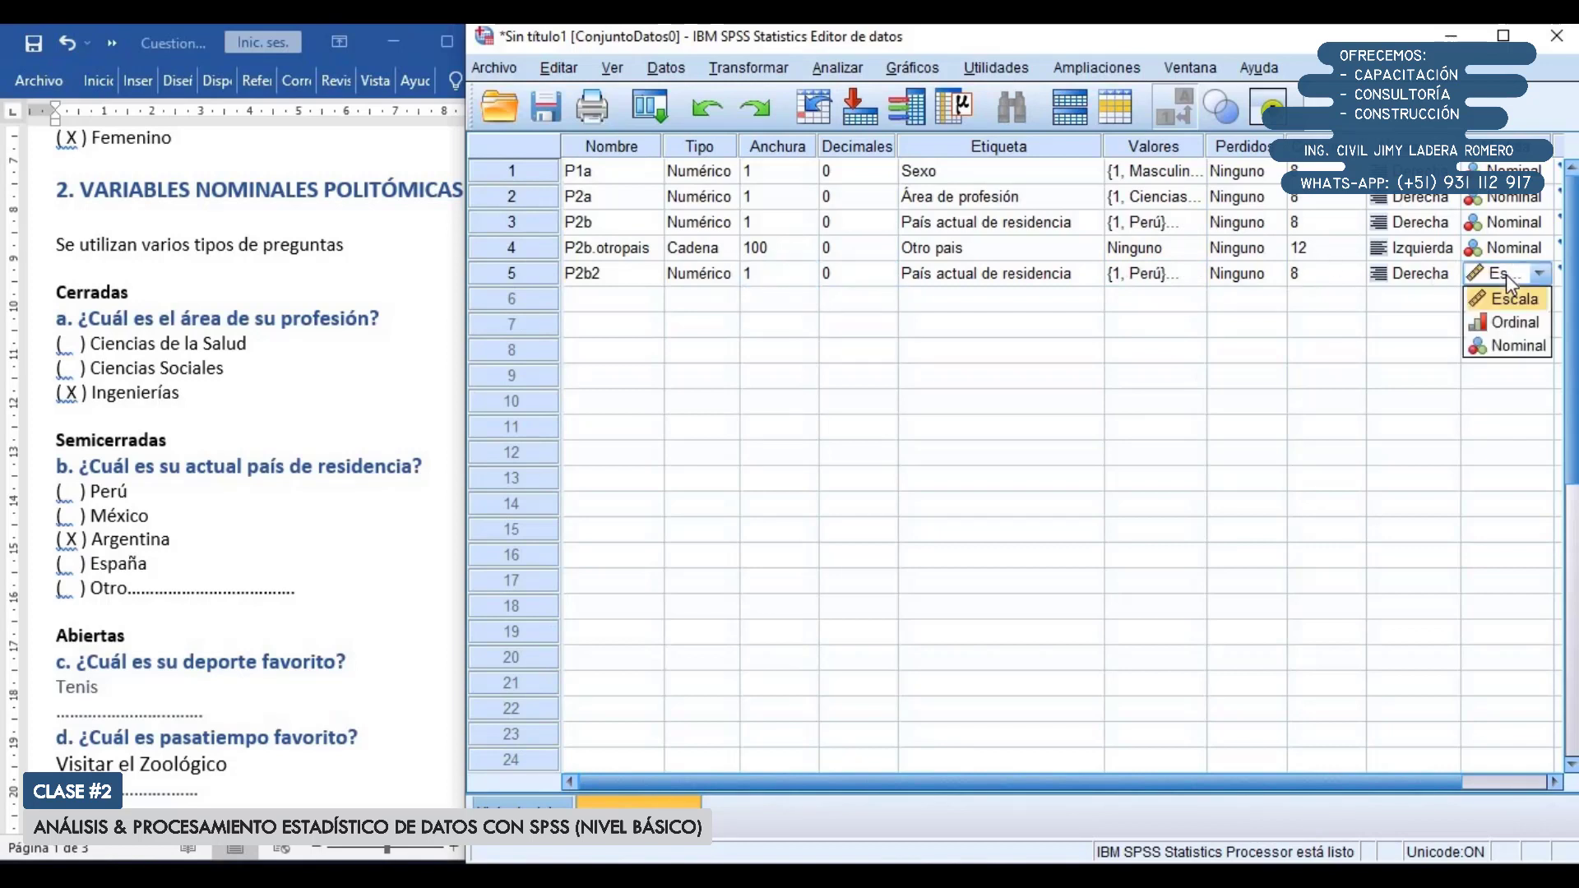
{"action": "left_click", "coordinate": [1503, 342]}
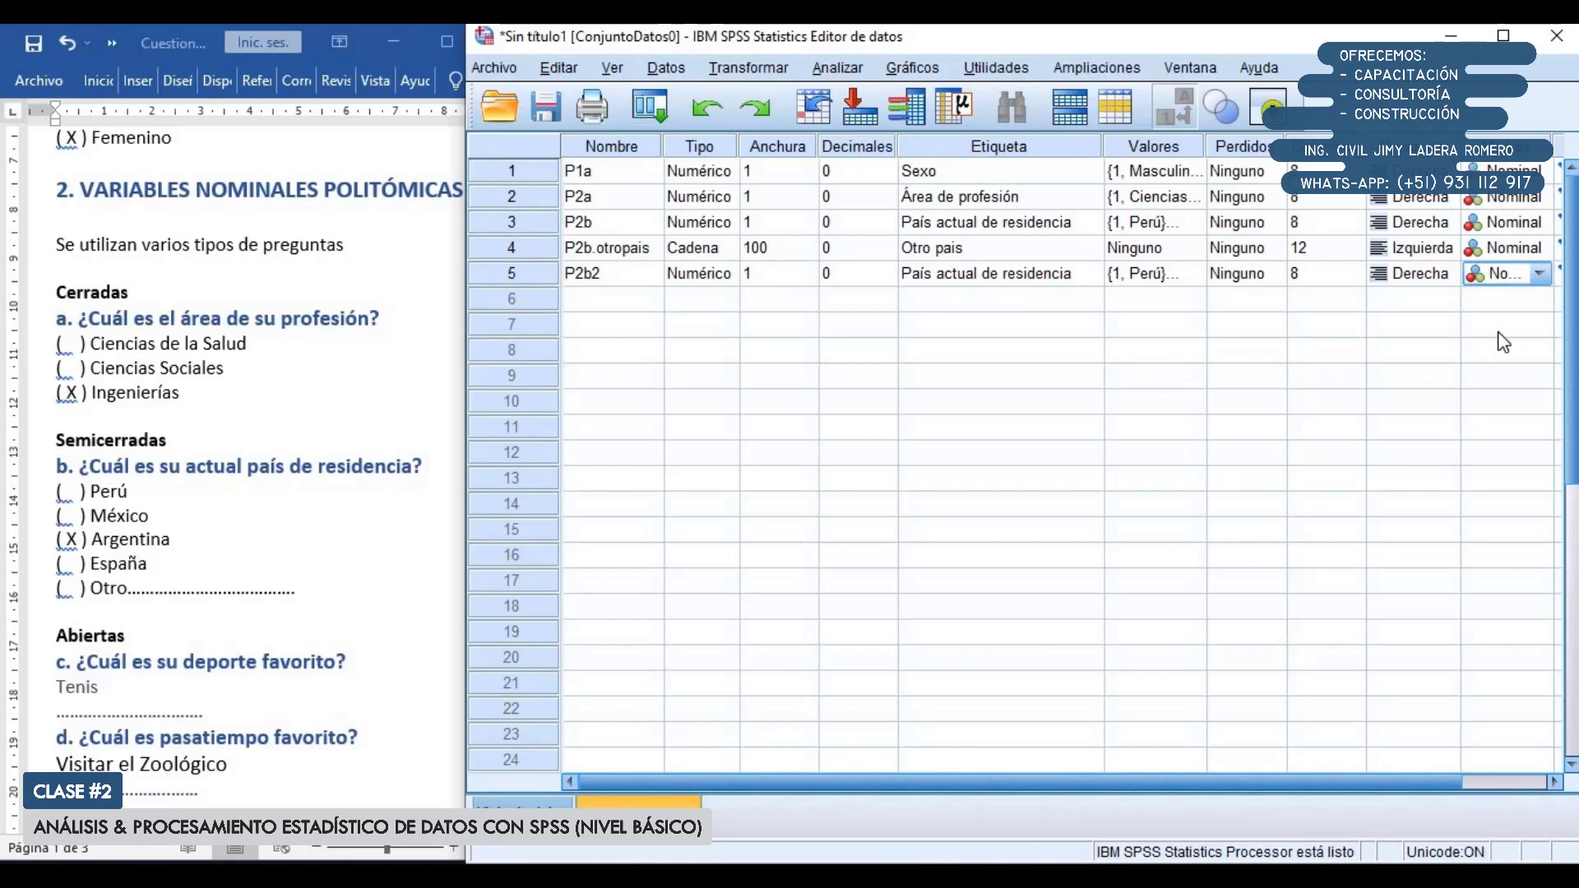
In the data view, fill P2b2 for cases 1 to 3 with Perú, Argentina and España
{"action": "key", "text": "ctrl+t"}
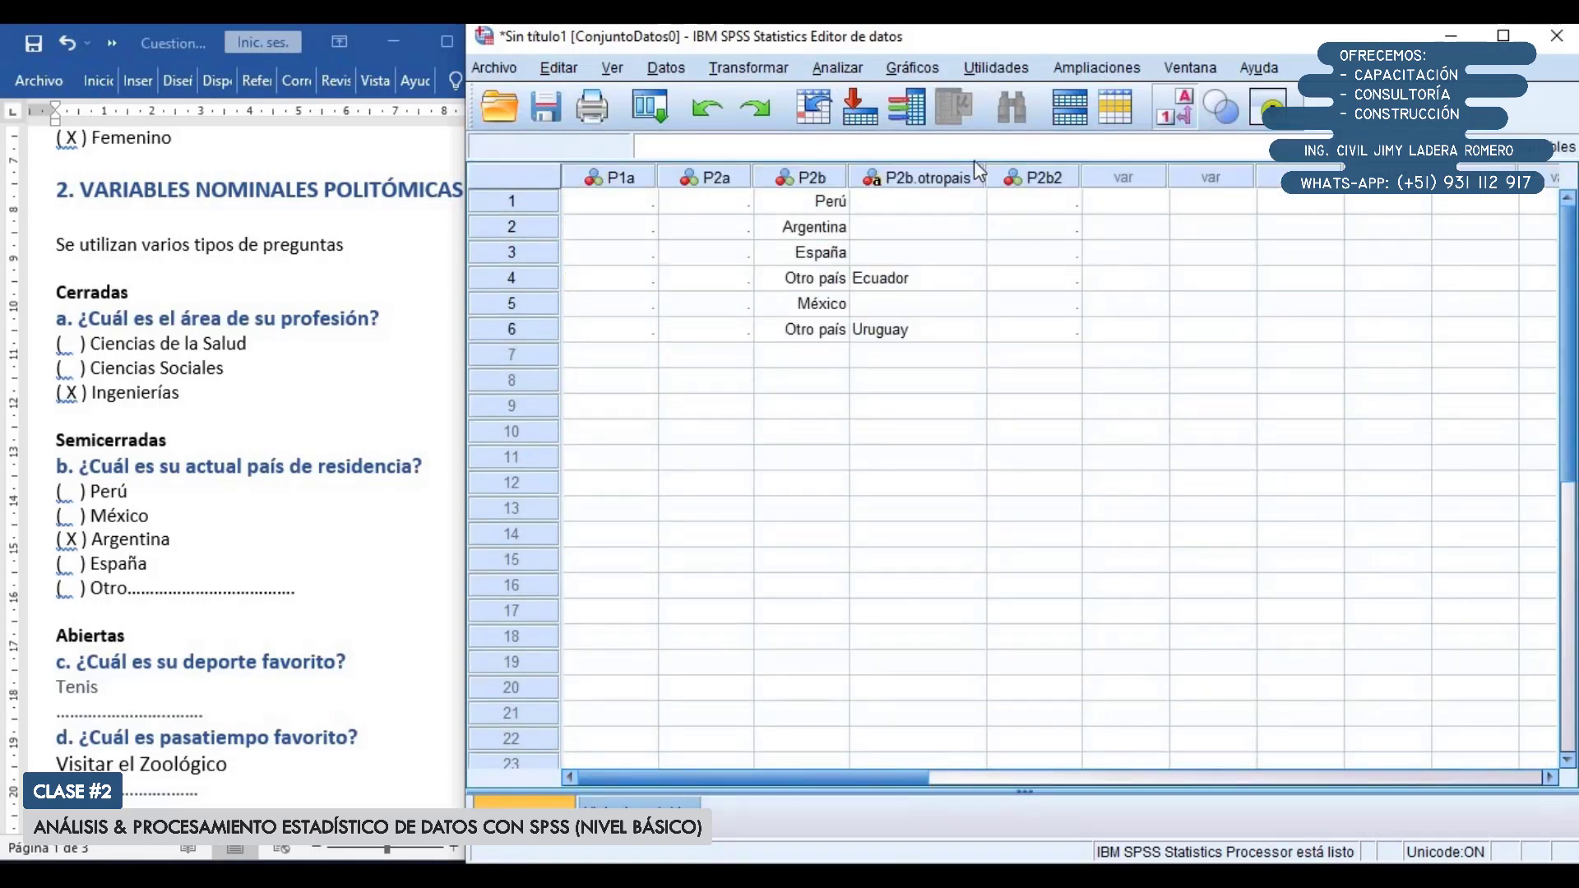
{"action": "left_click", "coordinate": [1059, 209]}
{"action": "left_click", "coordinate": [1067, 200]}
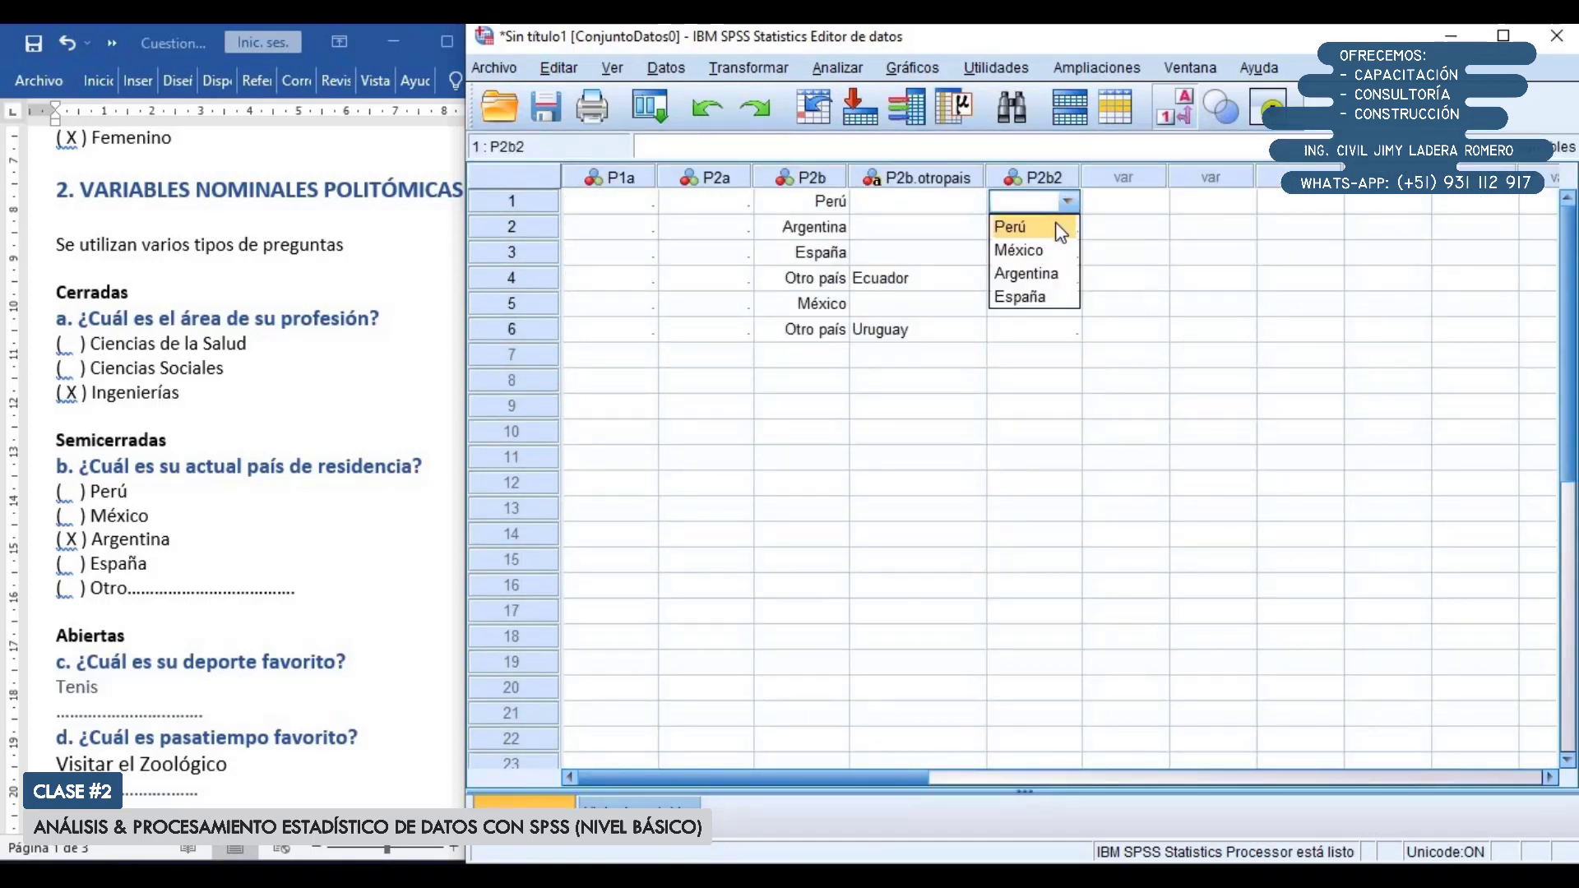
{"action": "left_click", "coordinate": [1073, 224]}
{"action": "left_click", "coordinate": [1077, 227]}
{"action": "left_click", "coordinate": [1075, 226]}
{"action": "left_click", "coordinate": [1068, 227]}
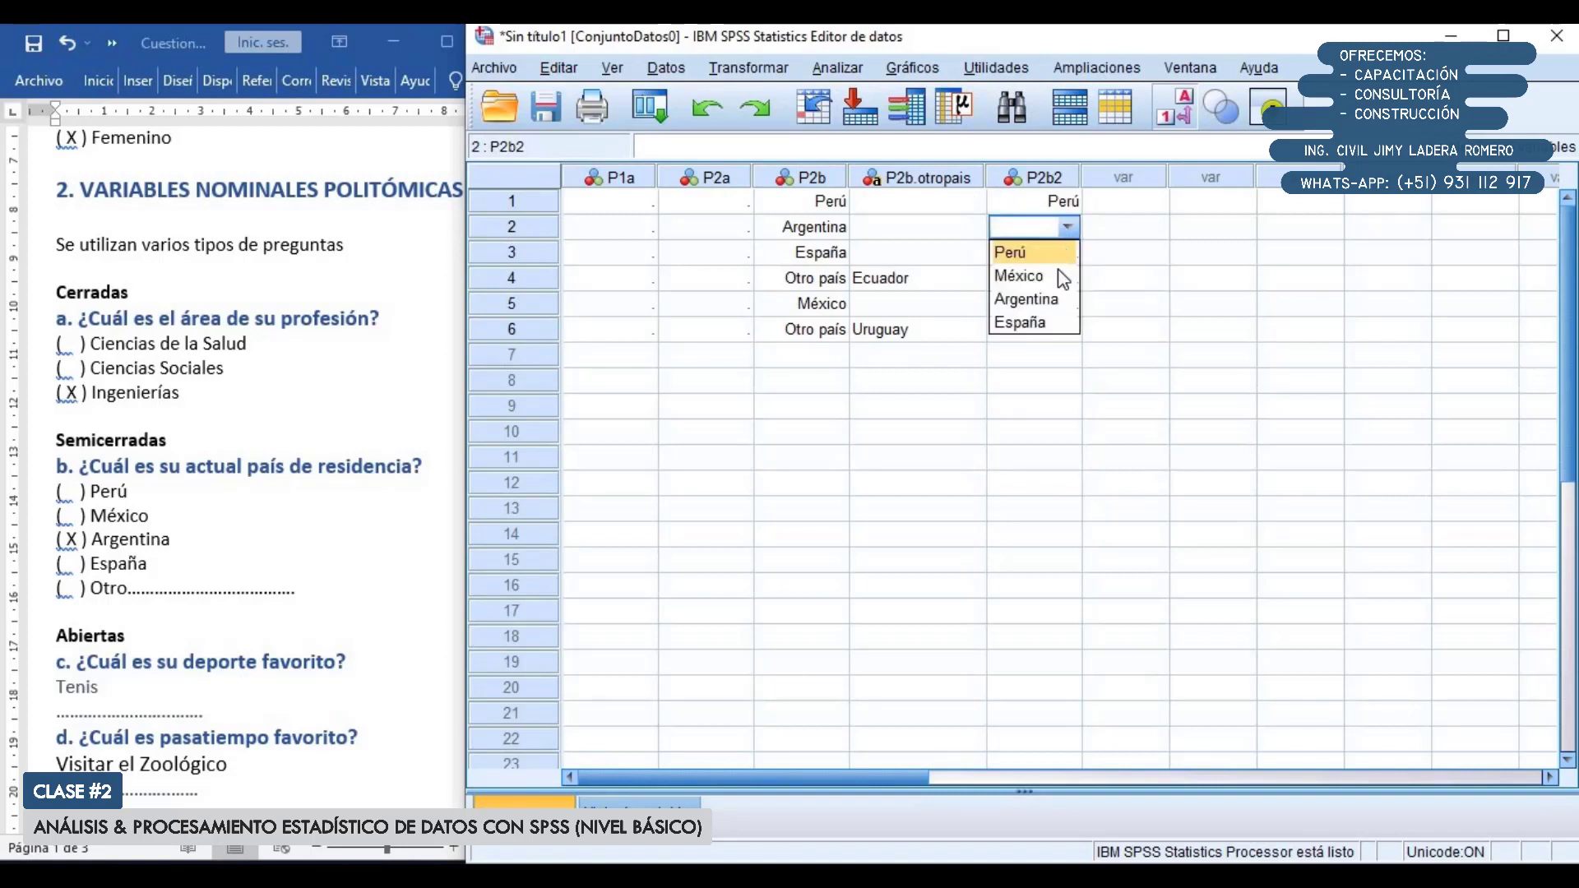
{"action": "left_click", "coordinate": [1028, 299]}
{"action": "left_click", "coordinate": [1064, 253]}
{"action": "left_click", "coordinate": [1067, 252]}
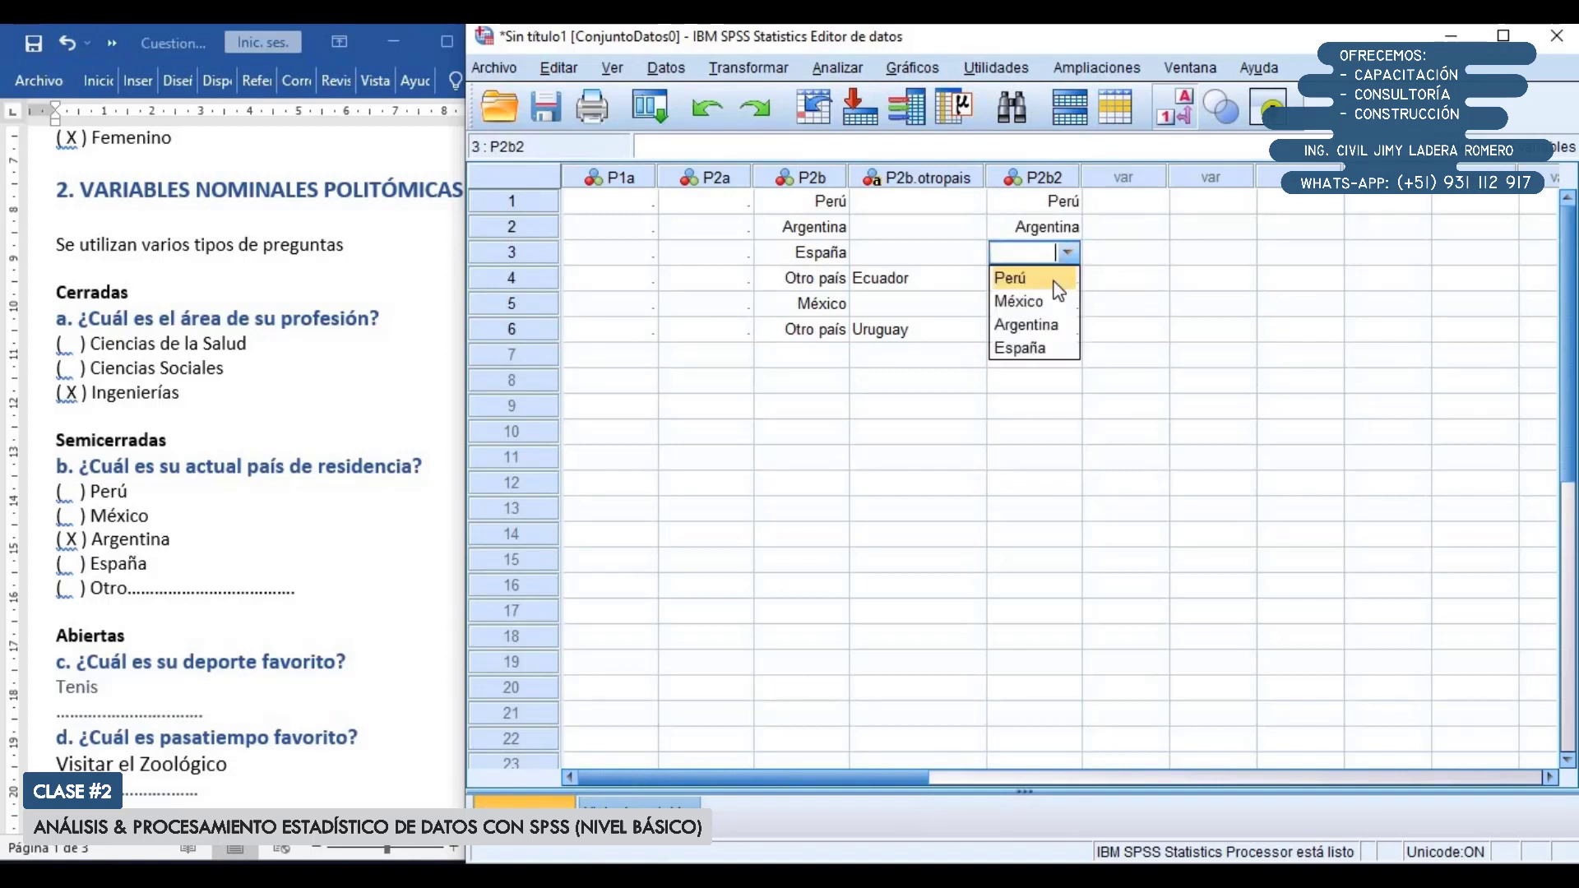
{"action": "left_click", "coordinate": [1051, 348]}
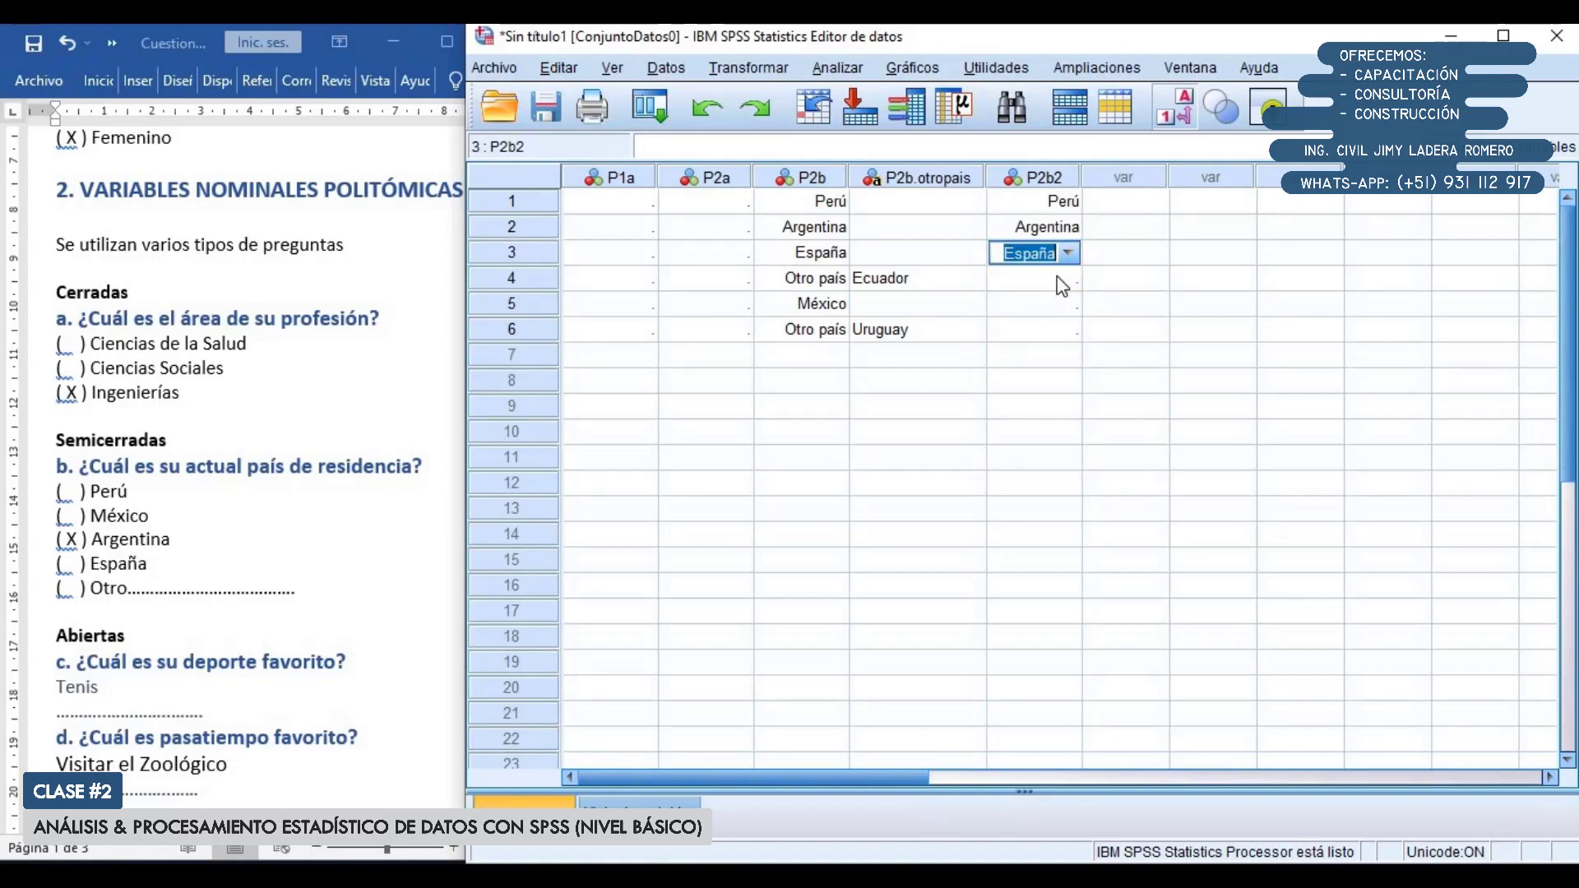
Compare case 4's Otro país and Ecuador answers with the value options offered for P2b2
{"action": "left_click_drag", "start_coordinate": [841, 277], "coordinate": [924, 280]}
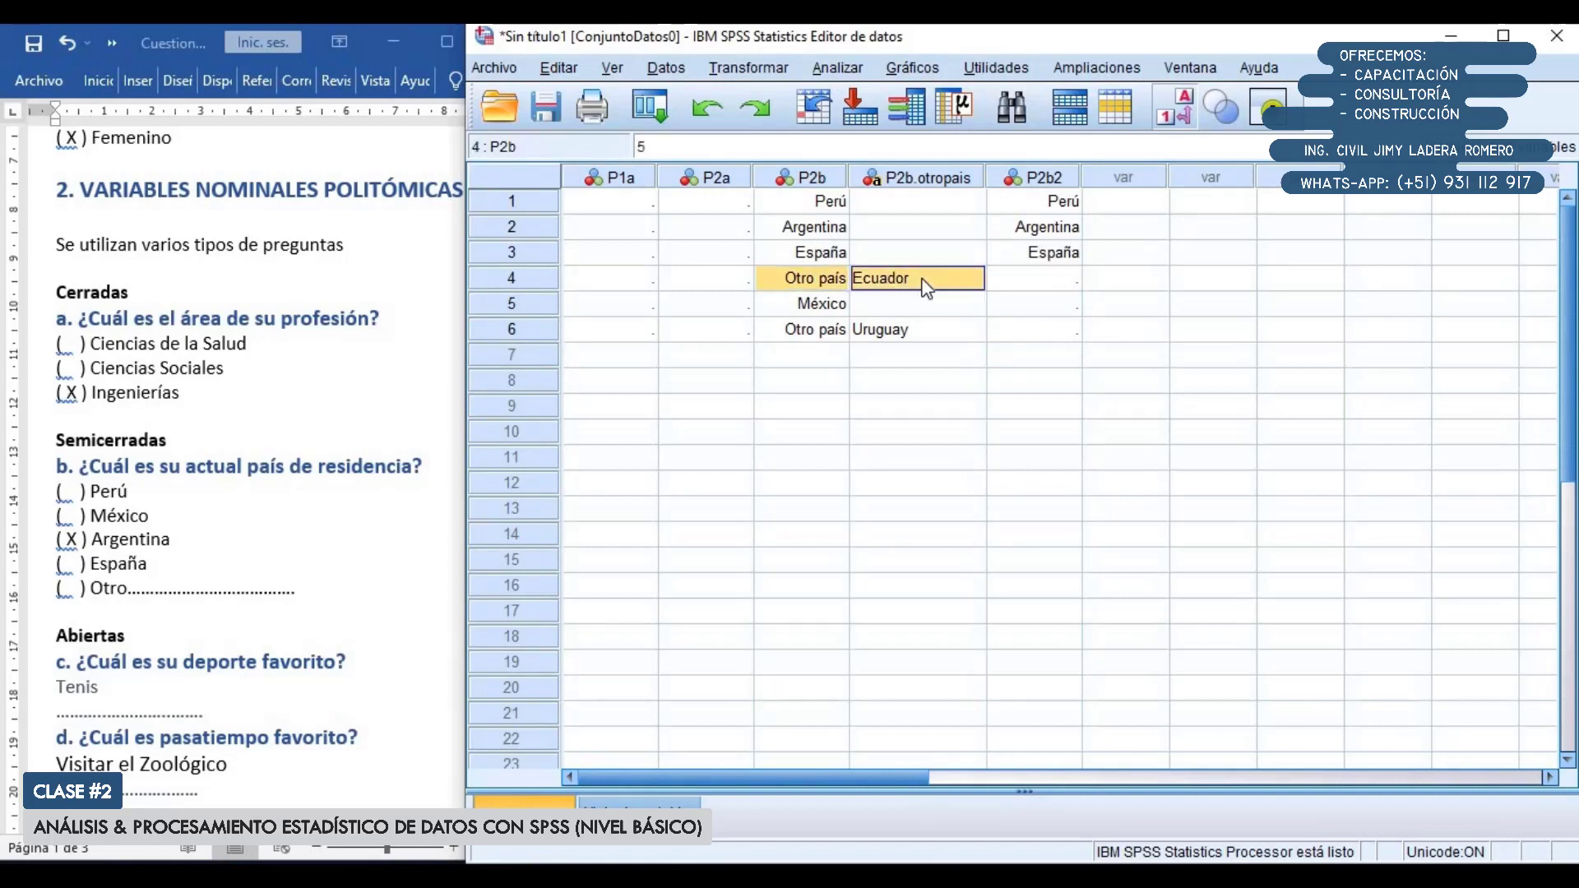
{"action": "left_click", "coordinate": [1071, 277]}
{"action": "left_click", "coordinate": [1072, 276]}
{"action": "left_click", "coordinate": [1071, 278]}
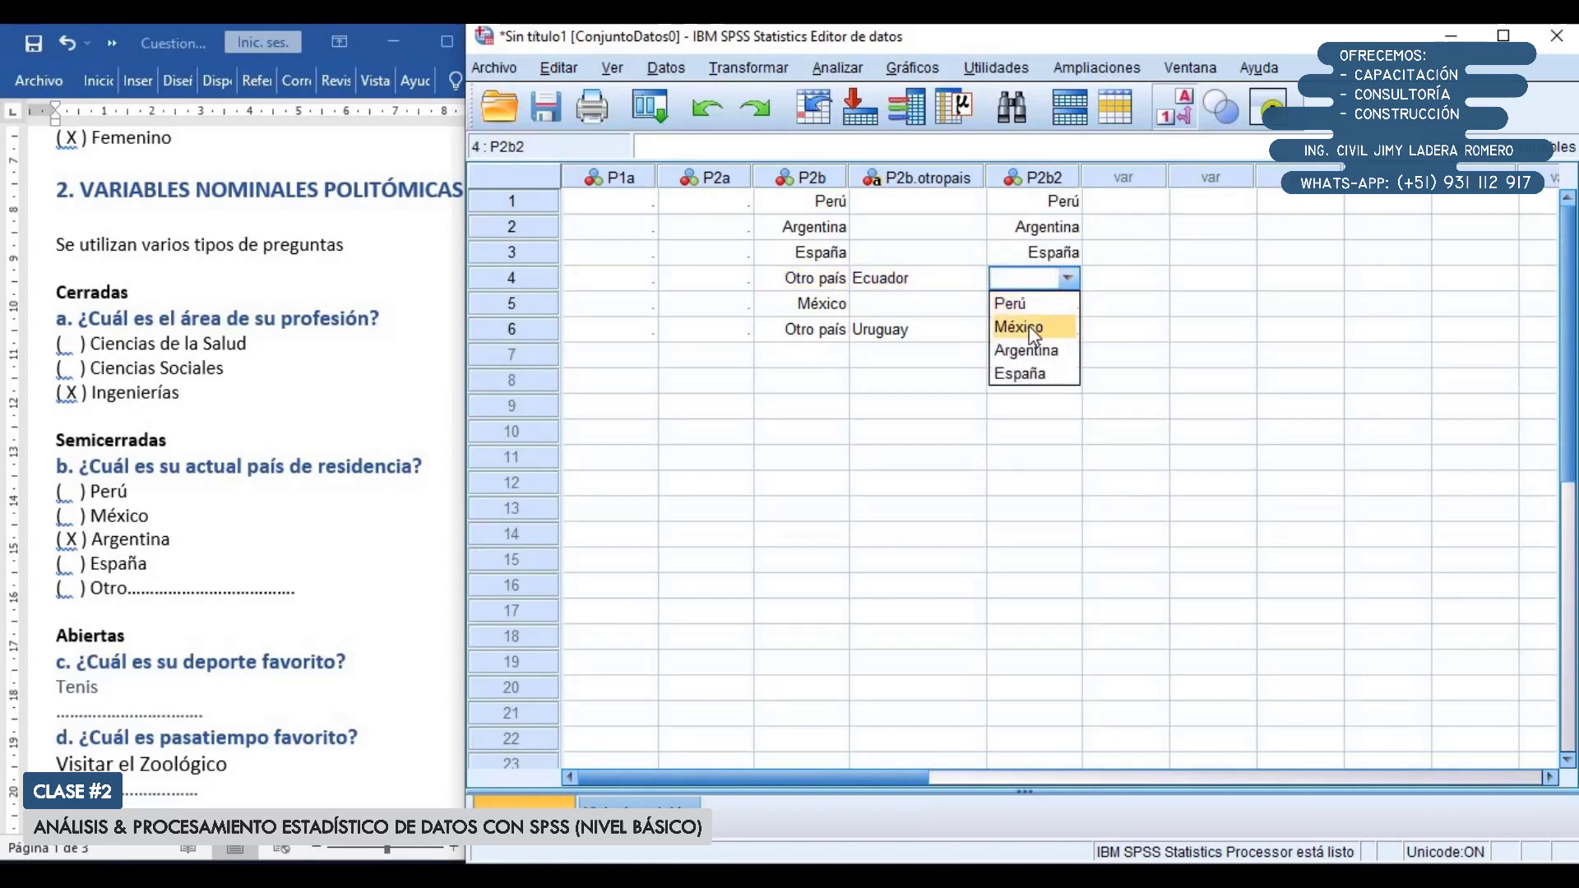
Return to the variable view and open the value labels of P2b2
{"action": "key", "text": "ctrl+t"}
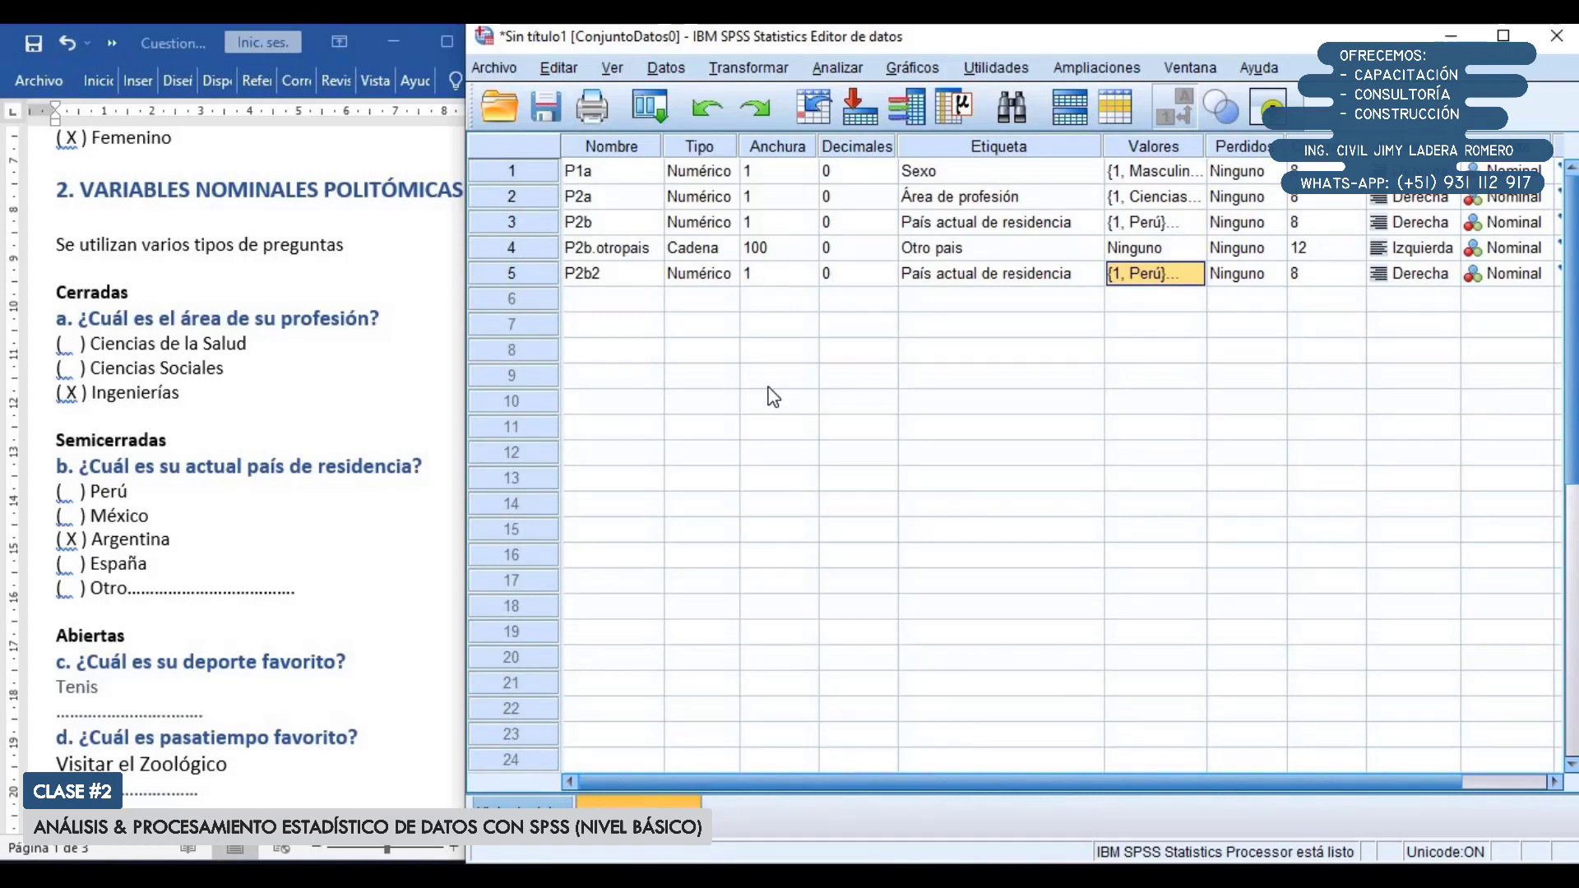
{"action": "left_click", "coordinate": [511, 273]}
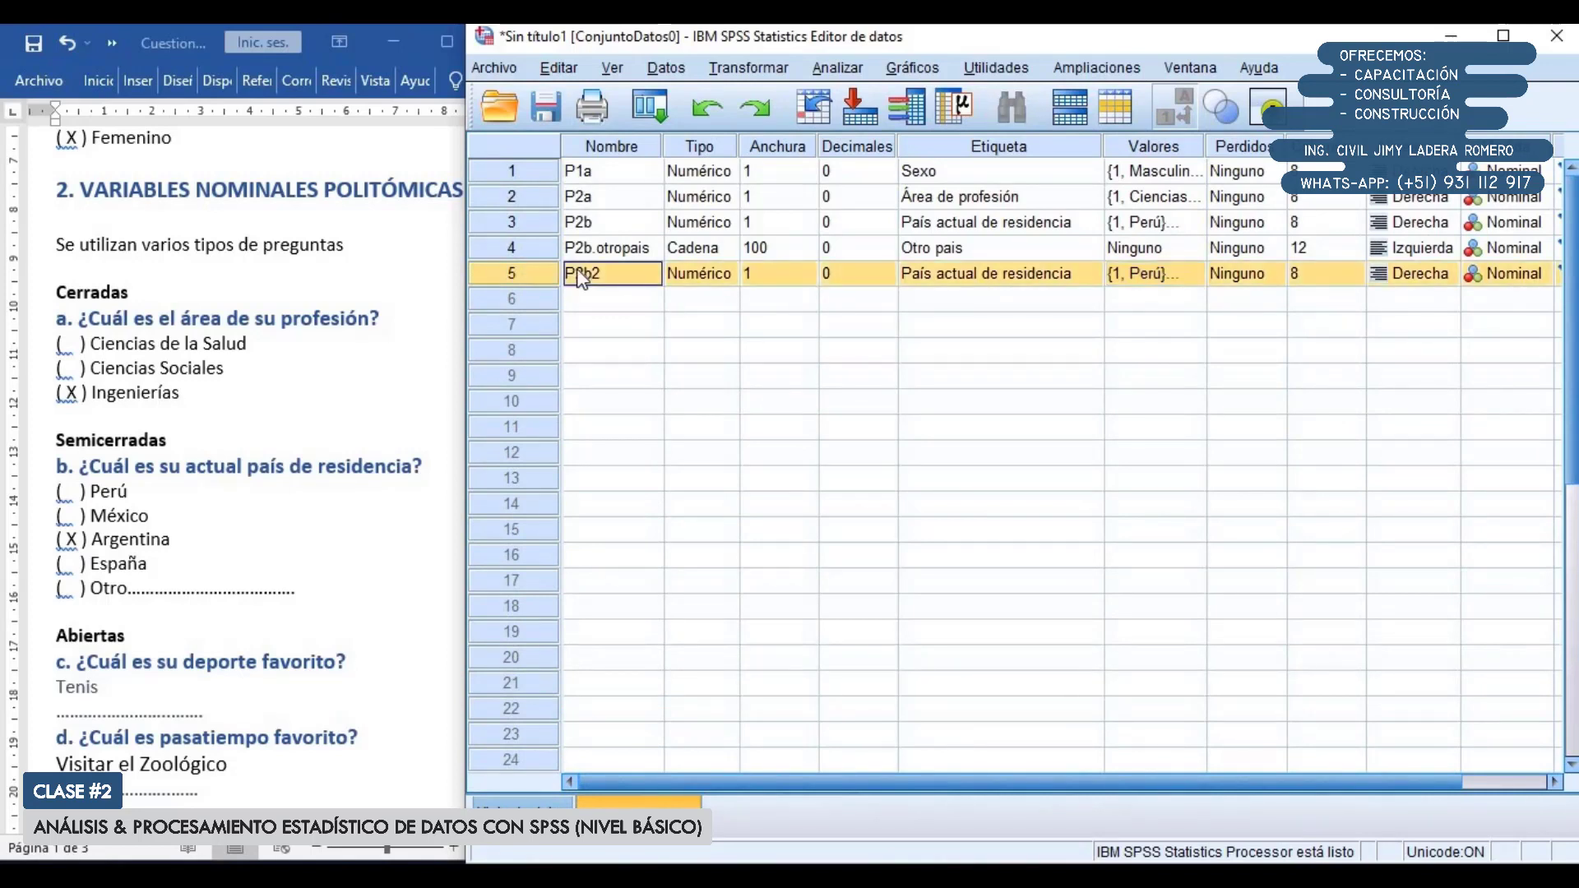
{"action": "left_click", "coordinate": [1197, 273]}
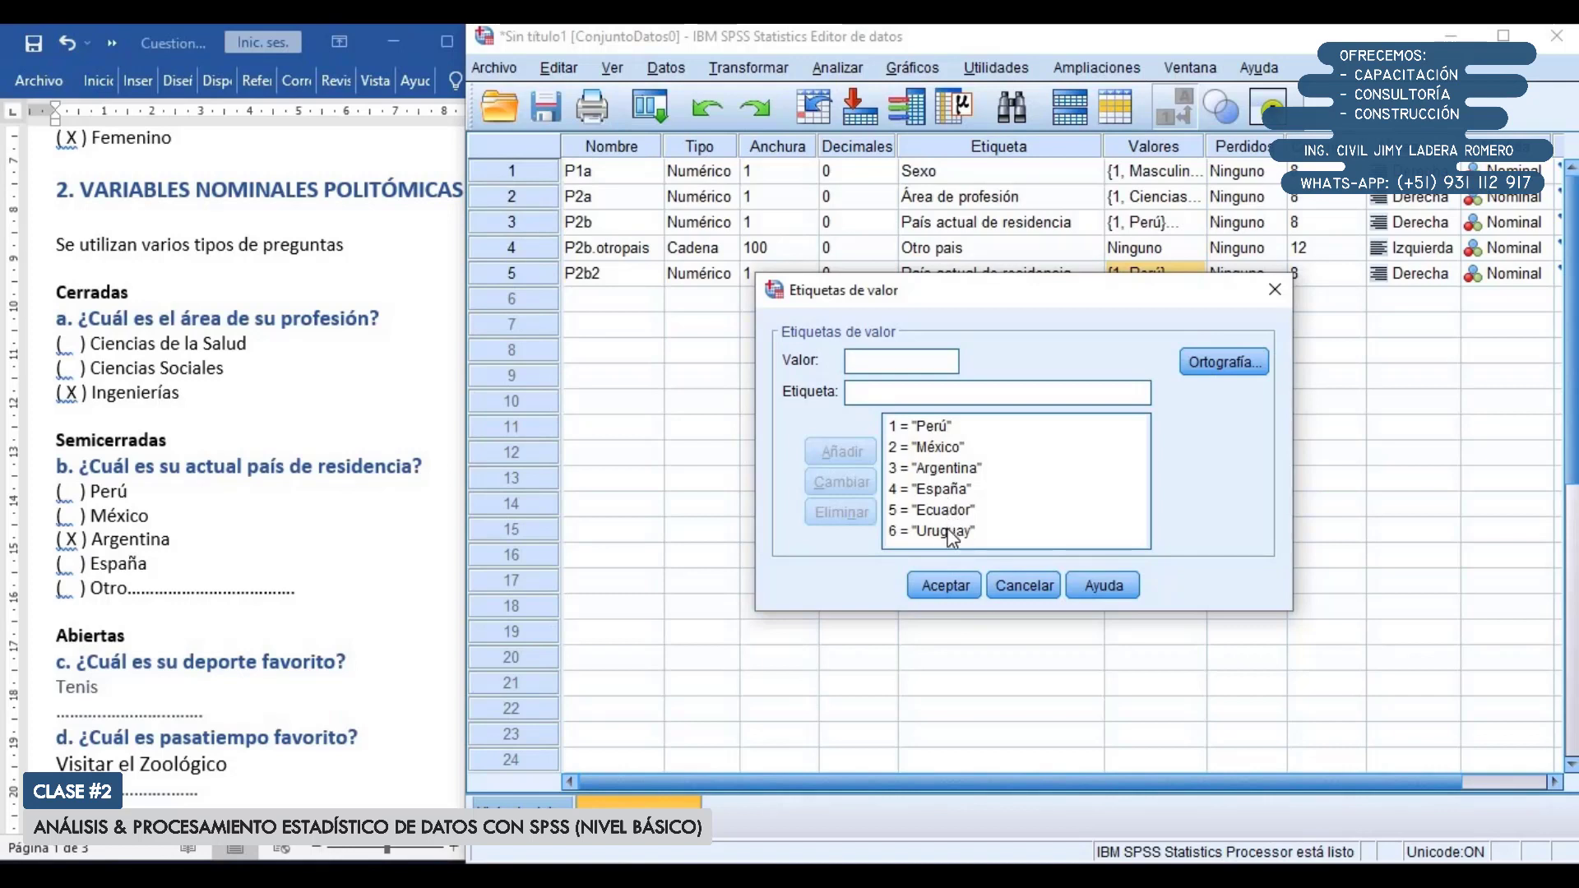
Compare the P2b2 value labels with the country answers in the data view, and go to the open questions of the questionnaire
{"action": "left_click", "coordinate": [936, 470]}
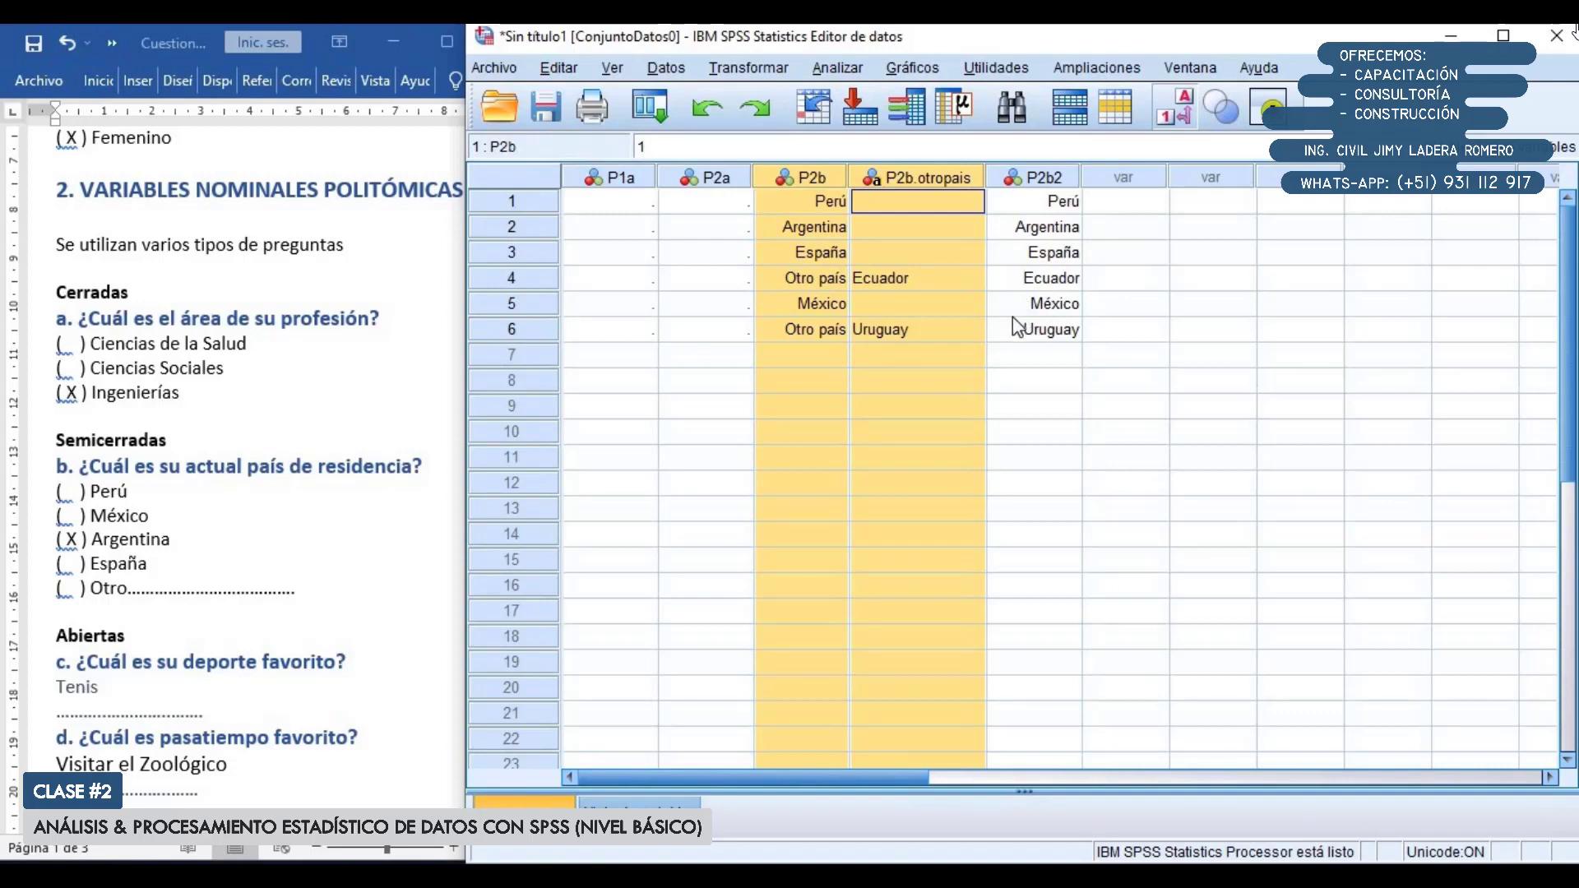
{"action": "left_click", "coordinate": [1059, 359]}
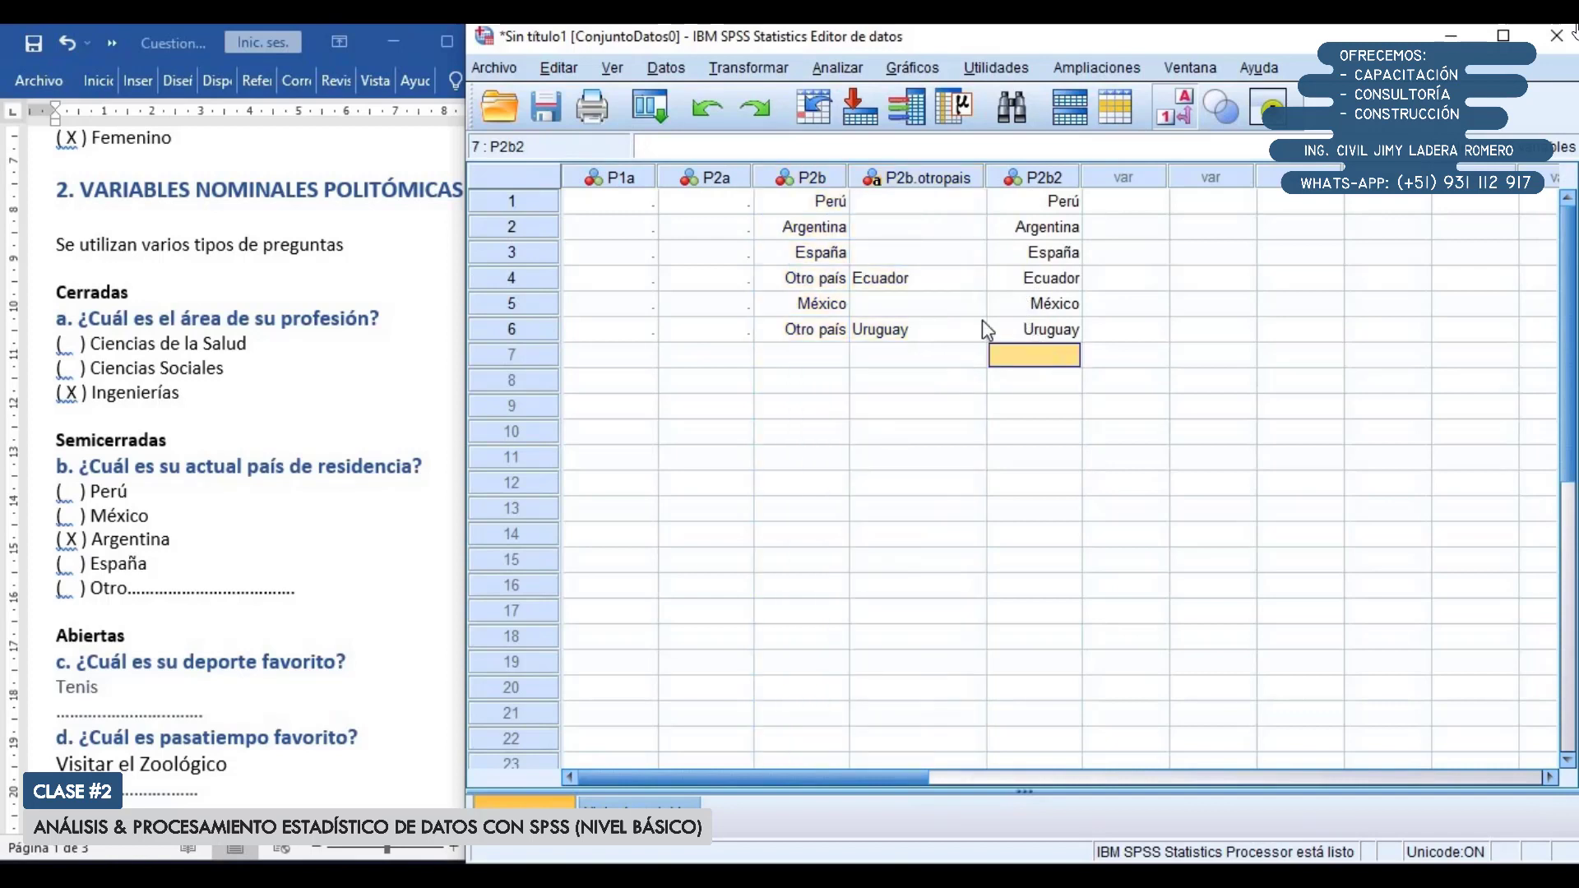
{"action": "scroll", "coordinate": [283, 477], "scroll_direction": "down", "scroll_amount": 3}
{"action": "key", "text": "Tab"}
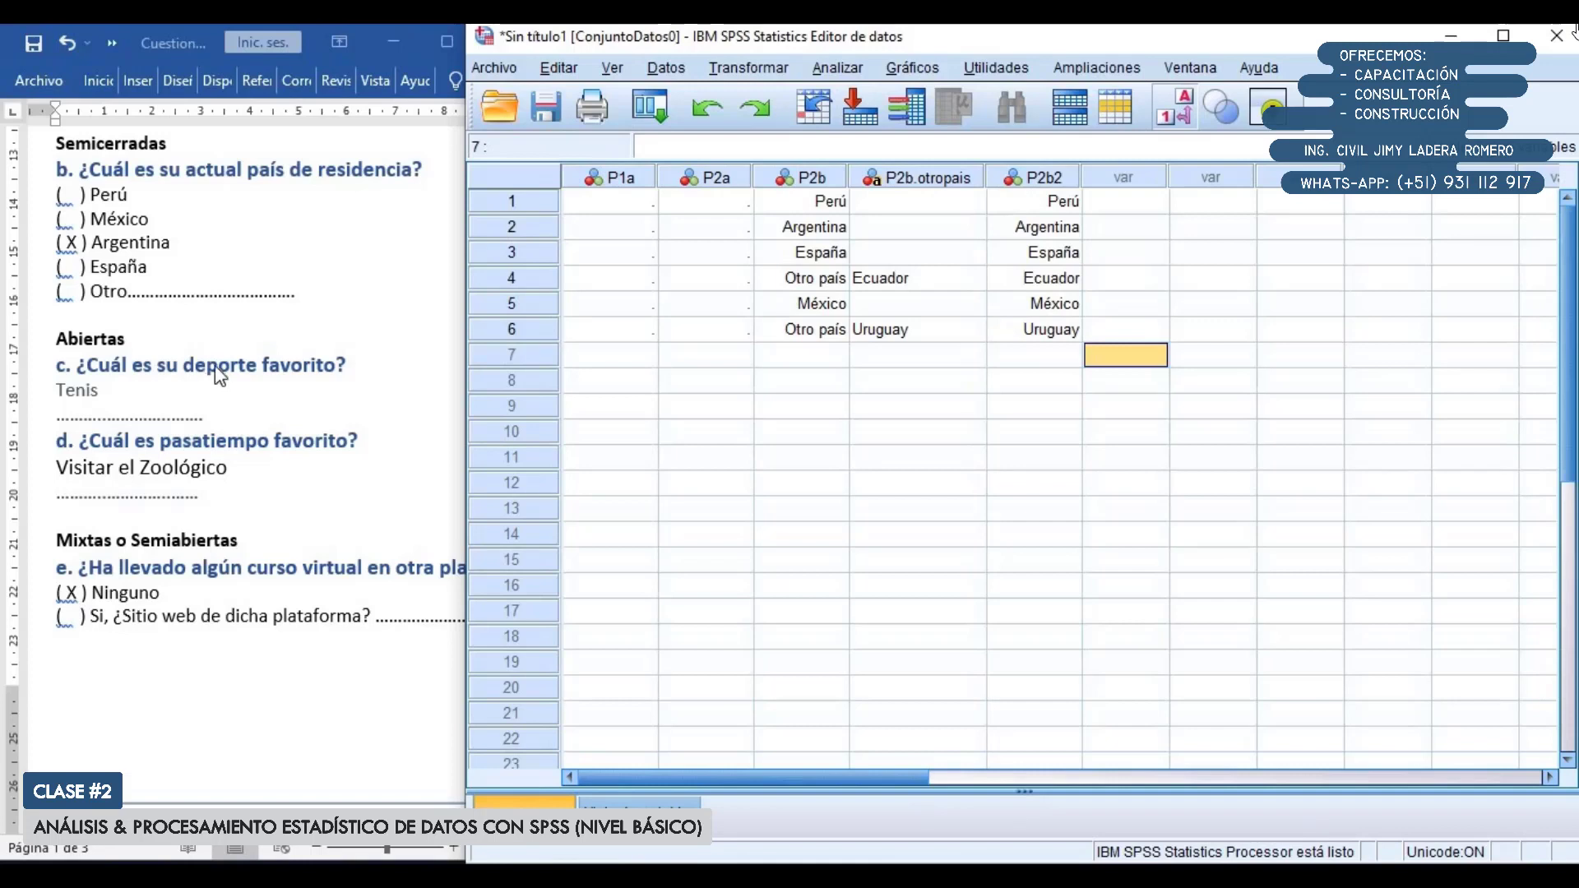
In the variable view, add the variable P2c with the label Deporte favorito
{"action": "left_click", "coordinate": [639, 802]}
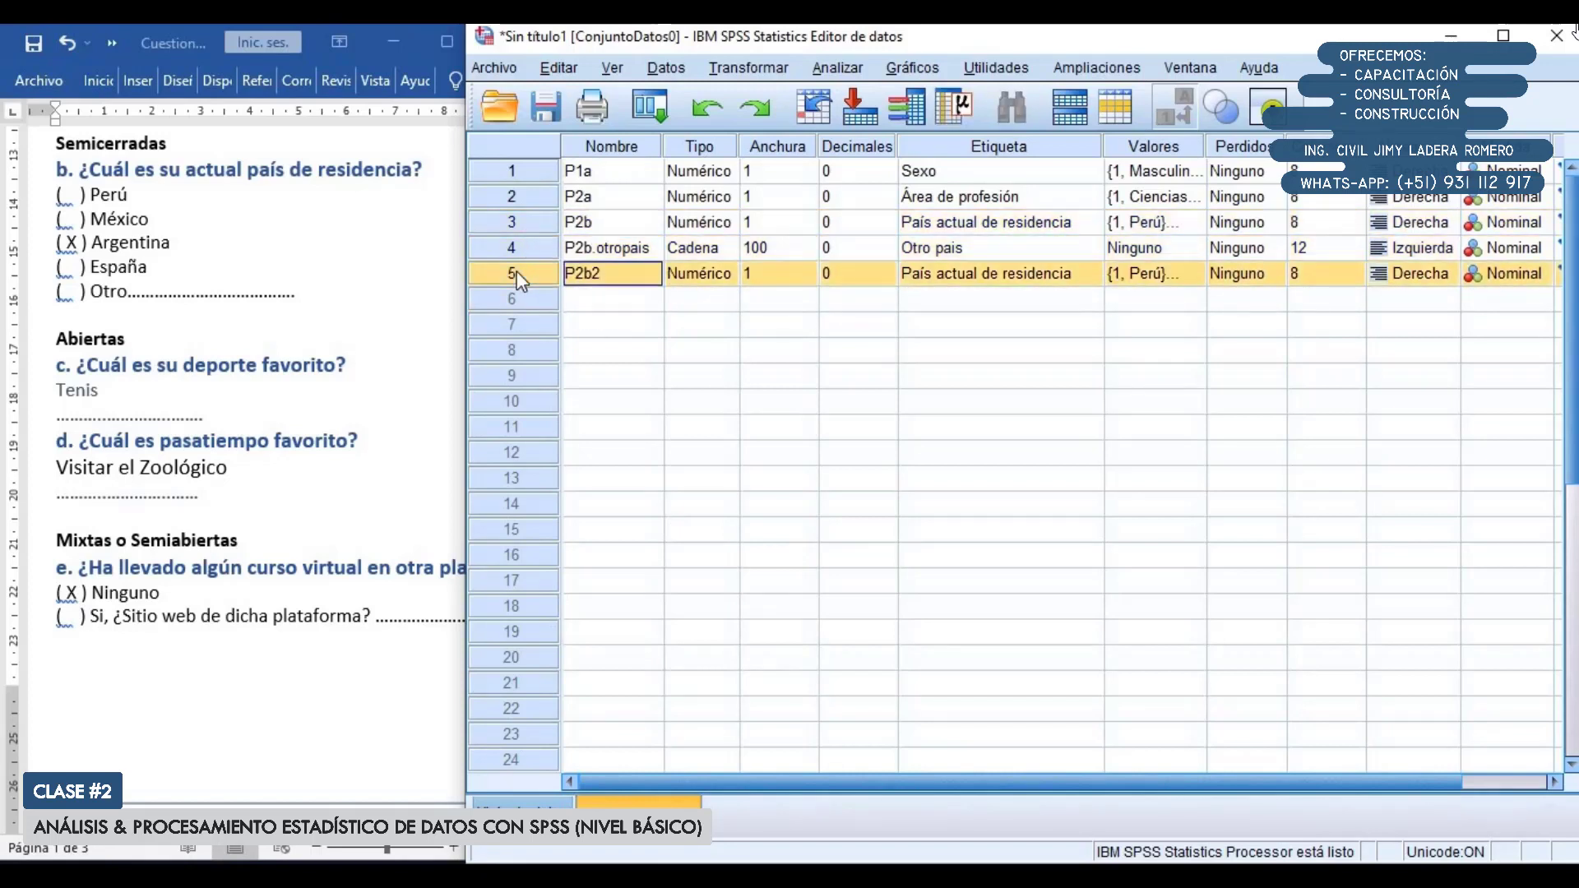
{"action": "key", "text": "Down"}
{"action": "key", "text": "Down"}
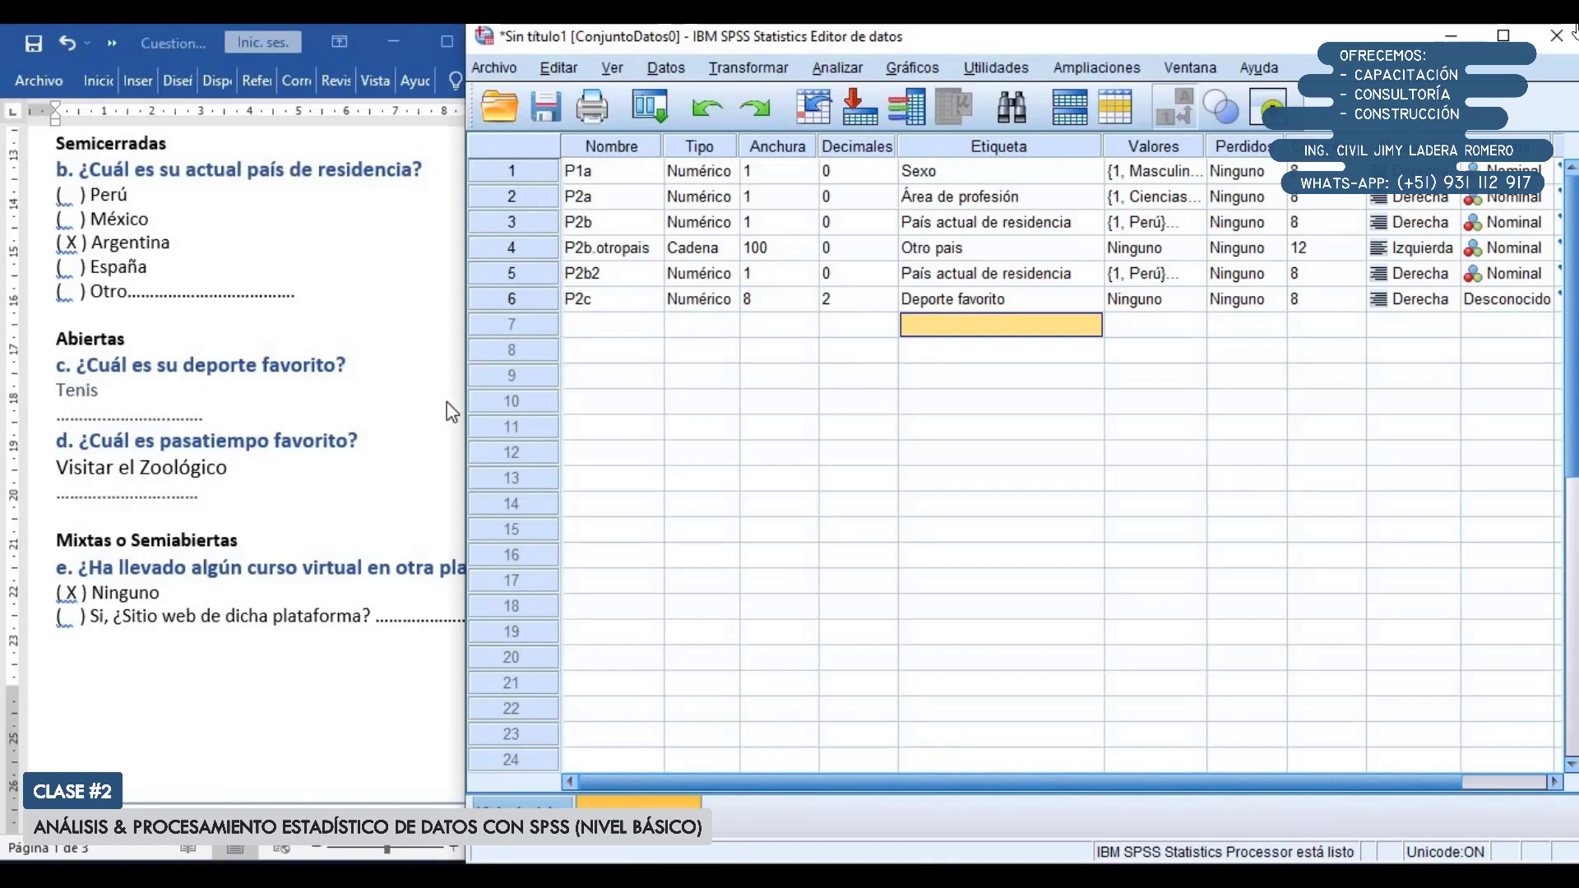
Define the value labels of P2c as 1 = Futbol, 2 = Voley and 3 = Basquet
{"action": "left_click", "coordinate": [1194, 298]}
{"action": "left_click_drag", "start_coordinate": [1071, 294], "coordinate": [1033, 342]}
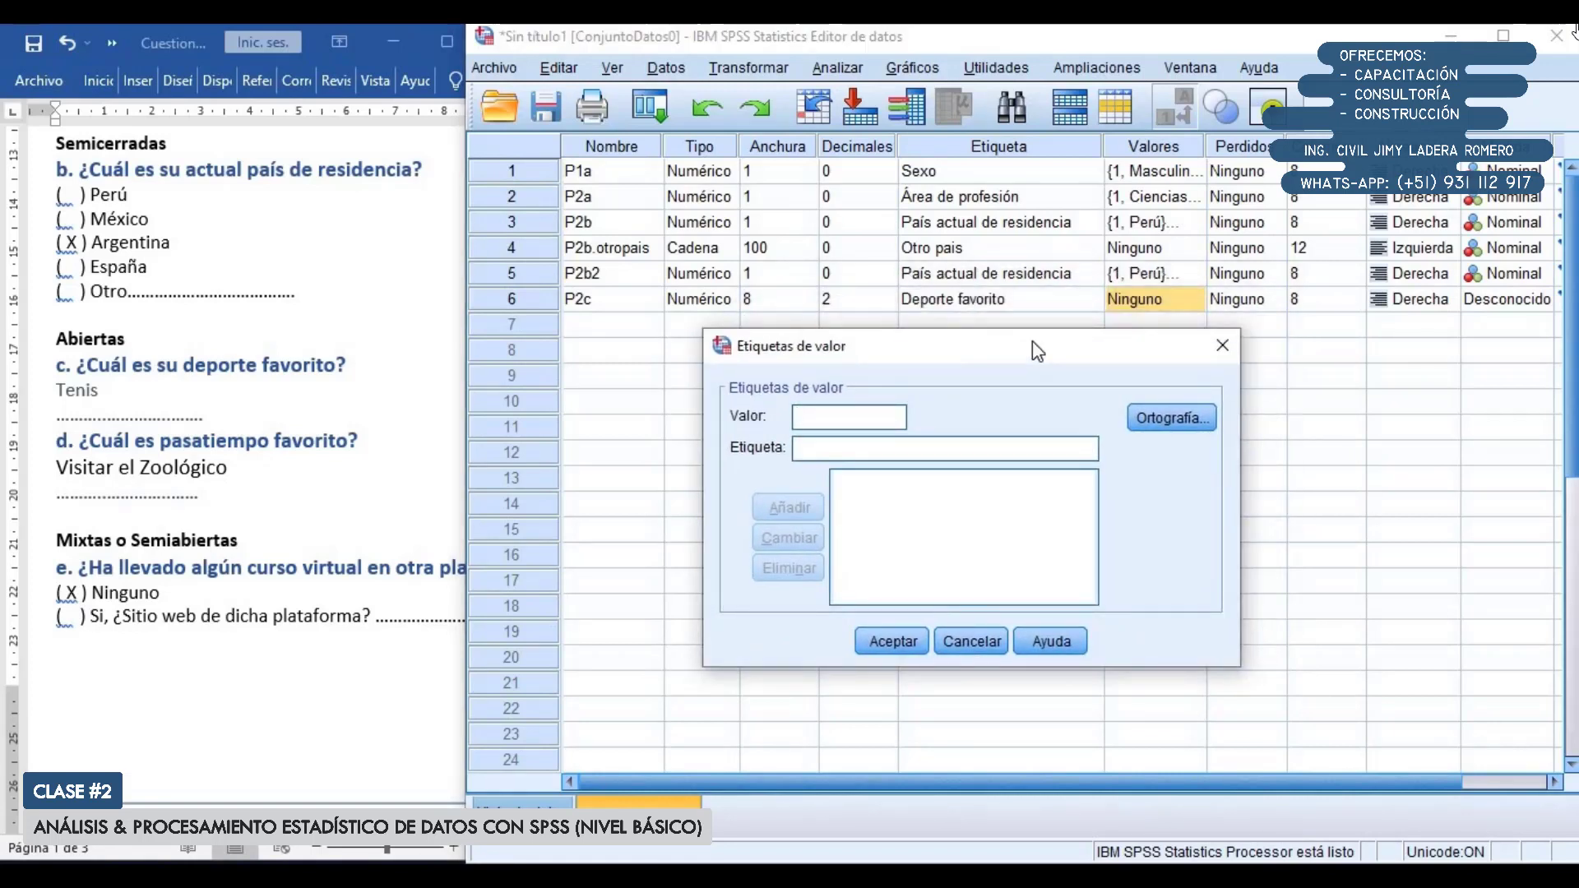
{"action": "type", "text": "1"}
{"action": "key", "text": "Tab"}
{"action": "type", "text": "Futbo"}
{"action": "type", "text": "2"}
{"action": "key", "text": "Tab"}
{"action": "type", "text": "Voley"}
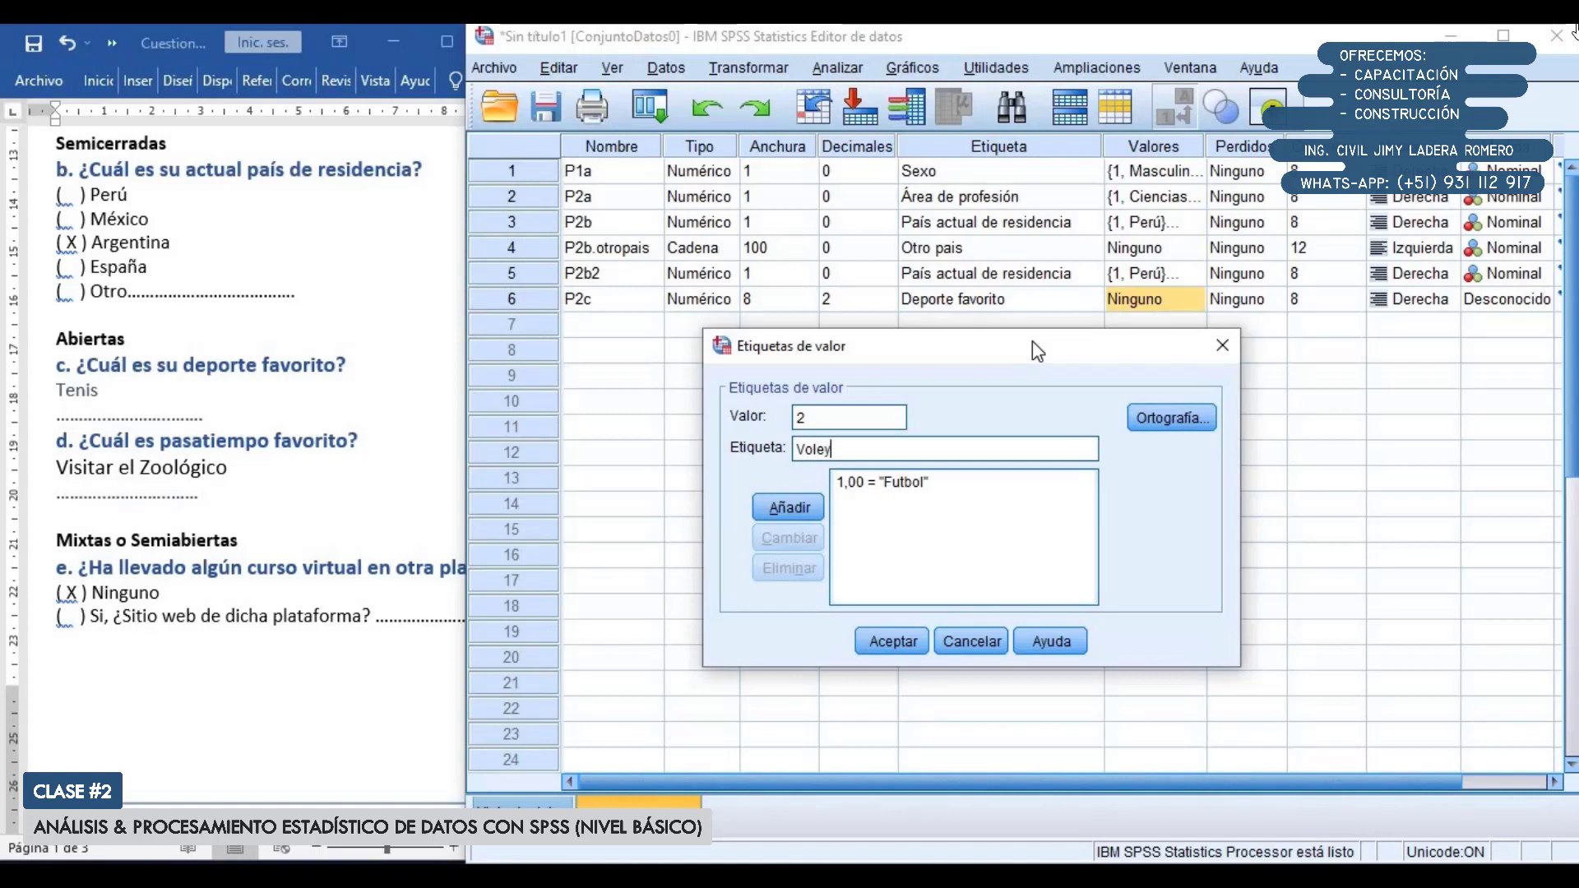
{"action": "key", "text": "Return"}
{"action": "type", "text": "3"}
{"action": "key", "text": "Tab"}
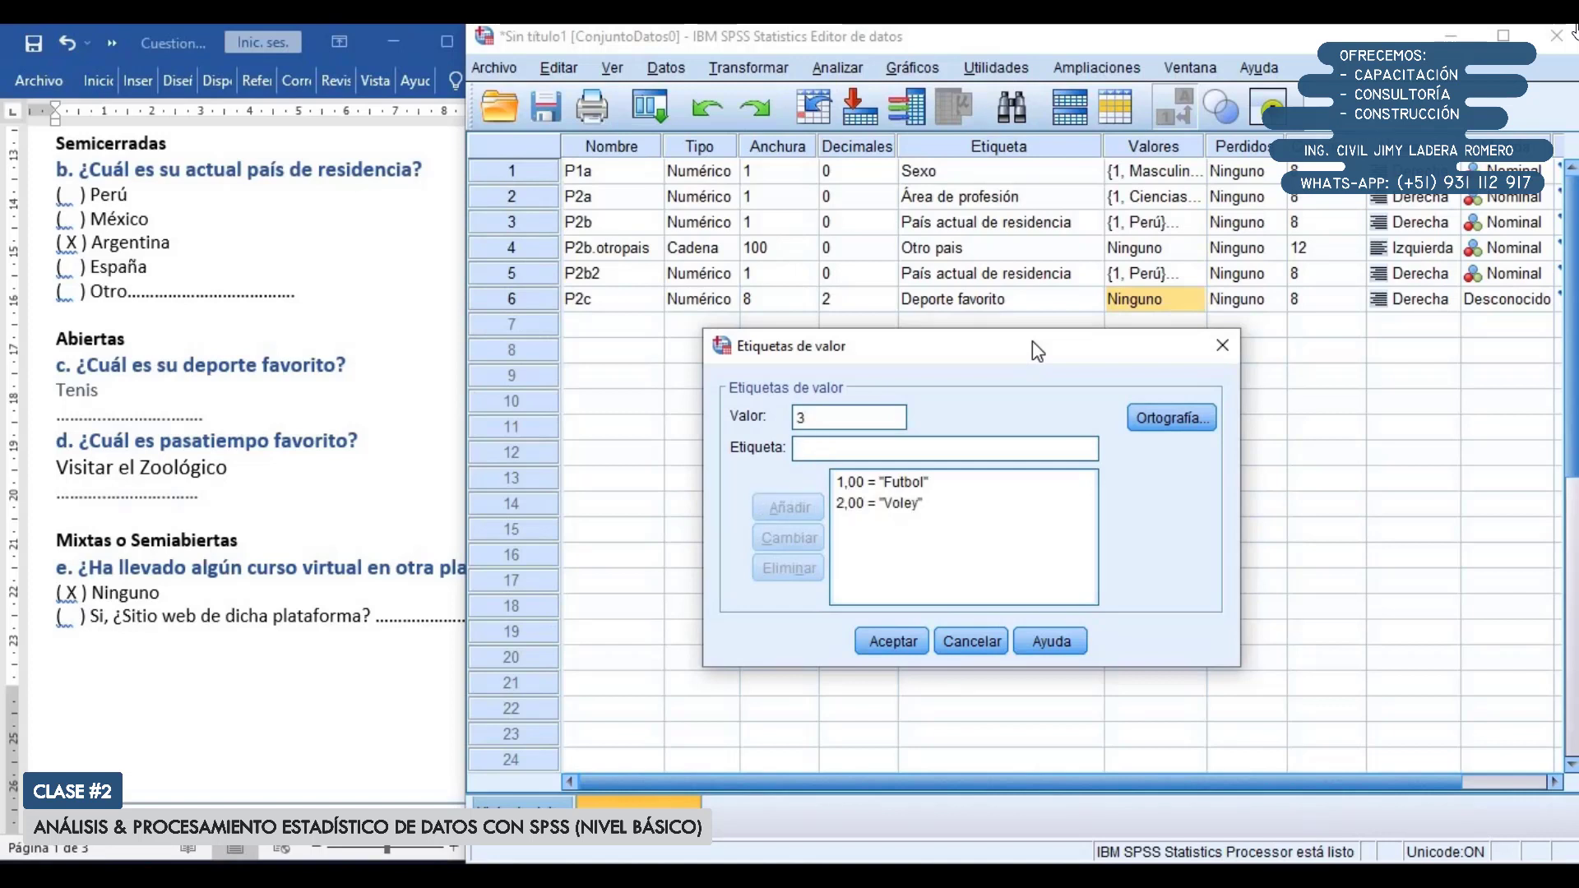
{"action": "type", "text": "Basquet"}
{"action": "key", "text": "Return"}
{"action": "left_click", "coordinate": [865, 643]}
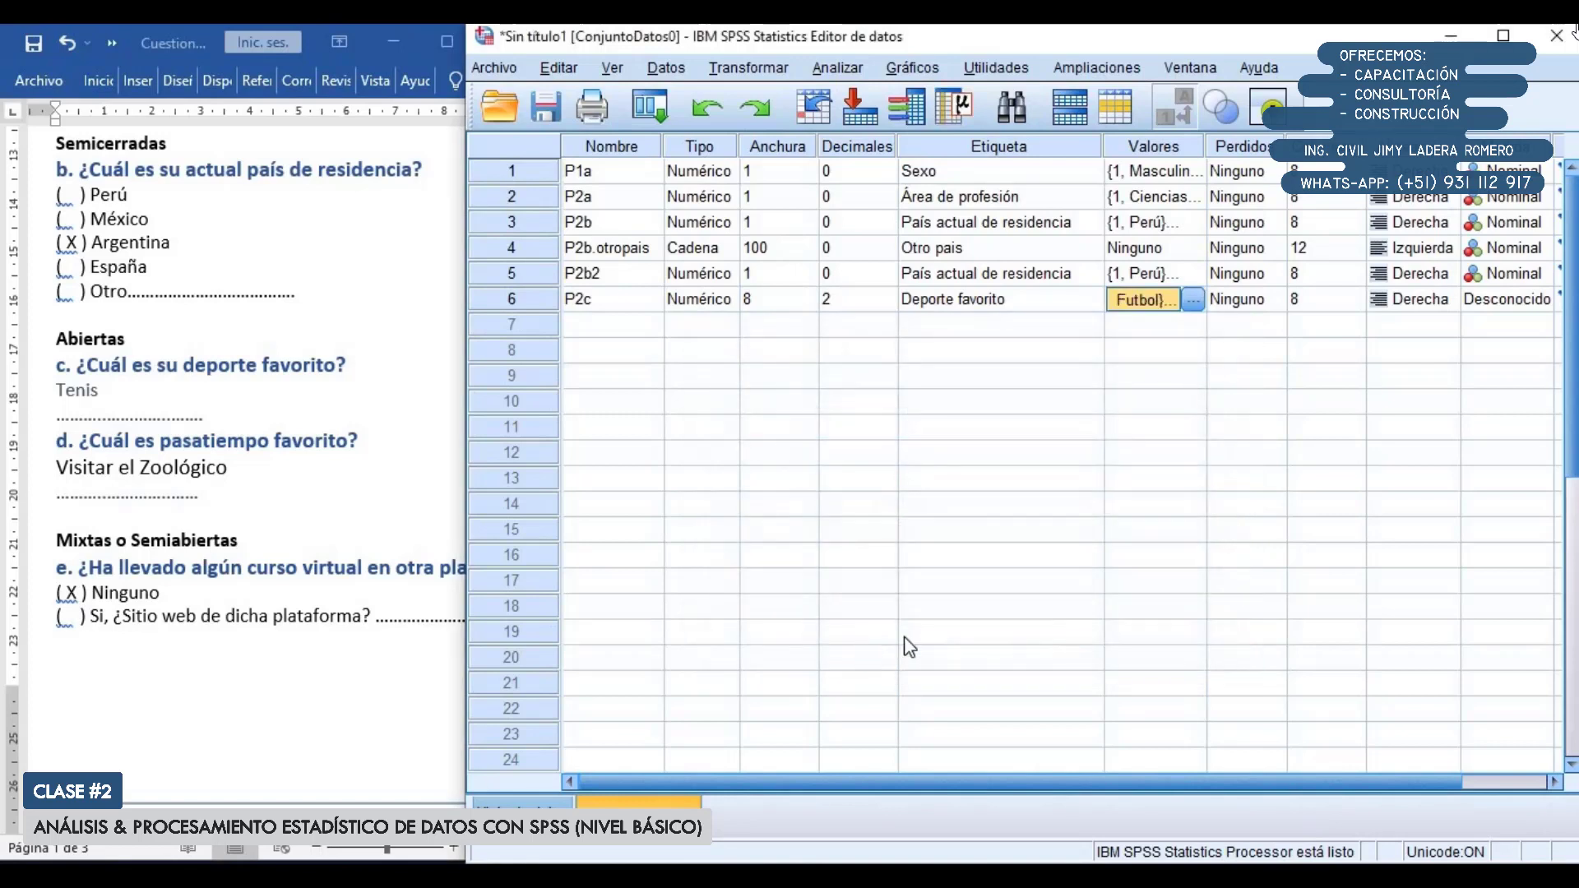
Set P2c to 0 decimals and a width of 1
{"action": "left_click", "coordinate": [890, 307]}
{"action": "type", "text": "0"}
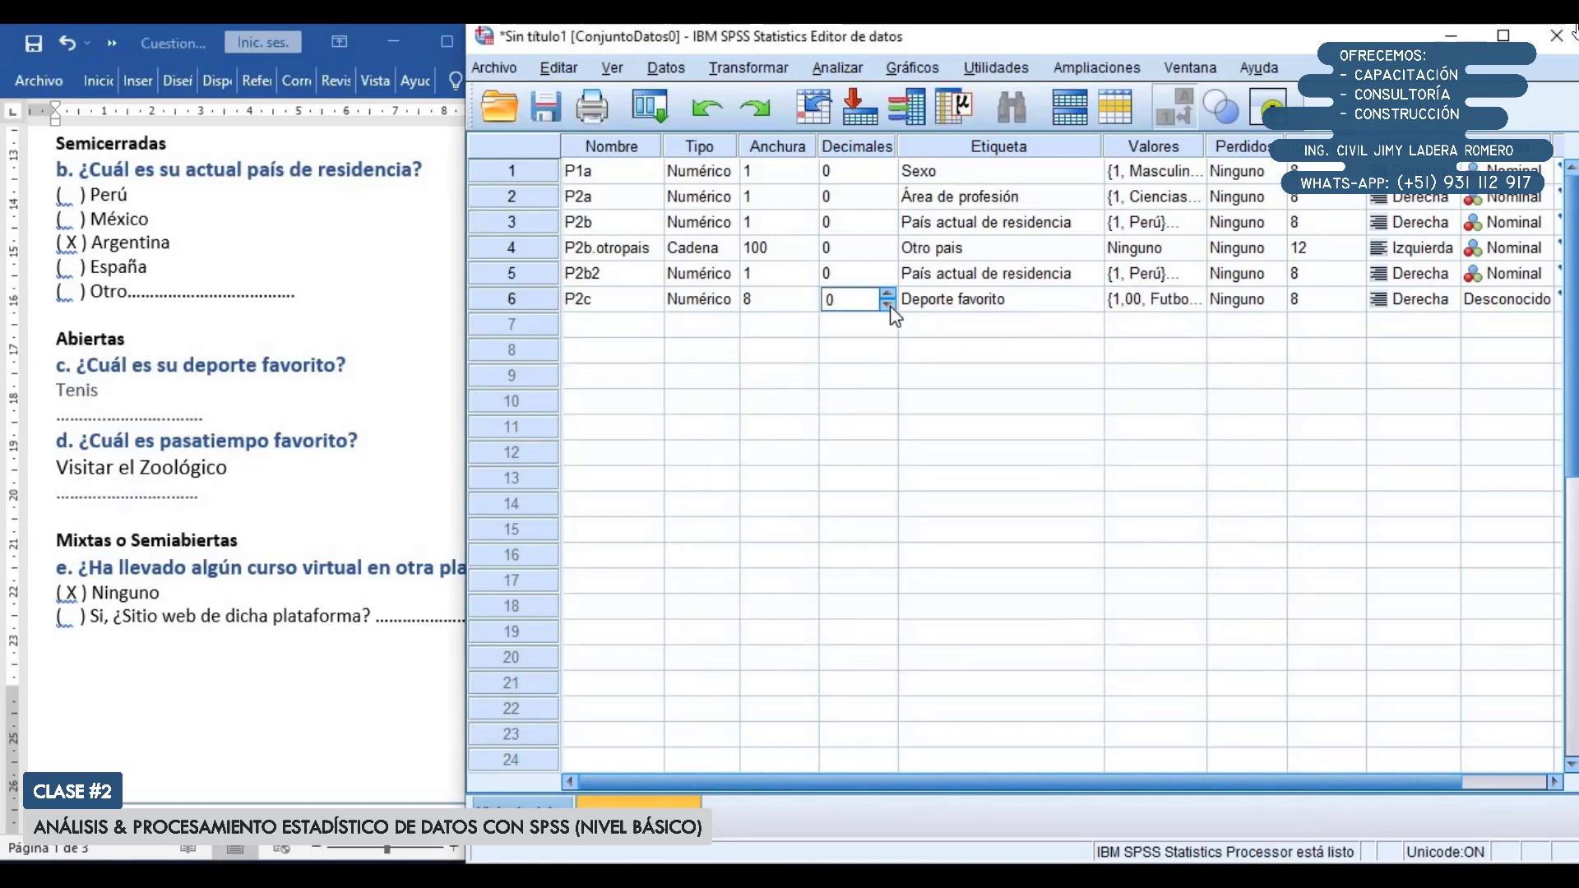
{"action": "left_click", "coordinate": [807, 304]}
{"action": "left_click", "coordinate": [808, 304]}
{"action": "left_click", "coordinate": [808, 304]}
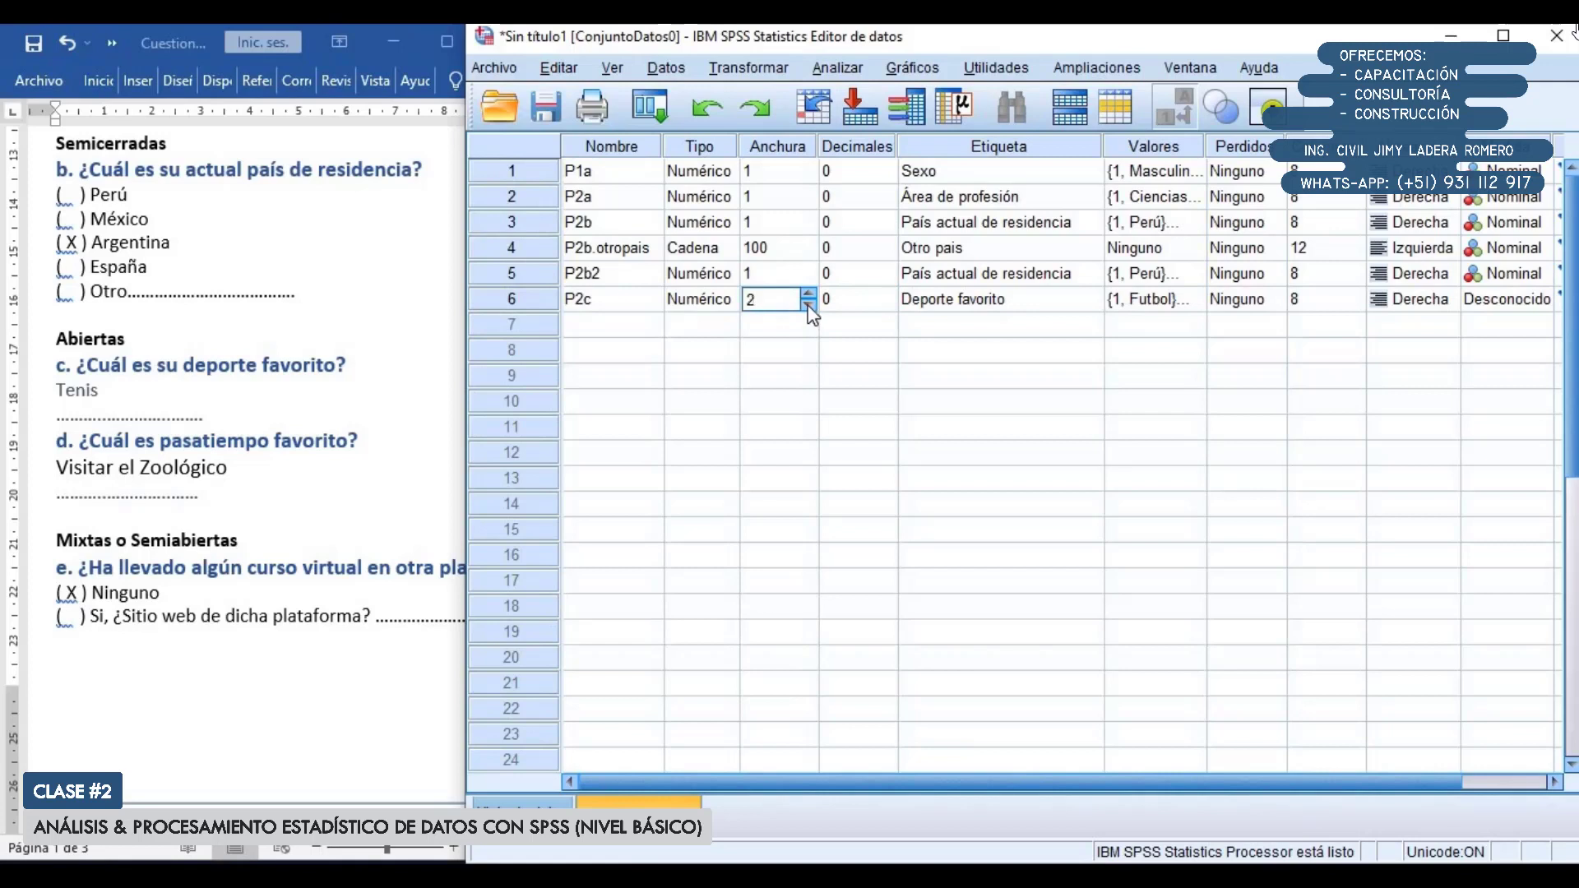
{"action": "left_click", "coordinate": [807, 304]}
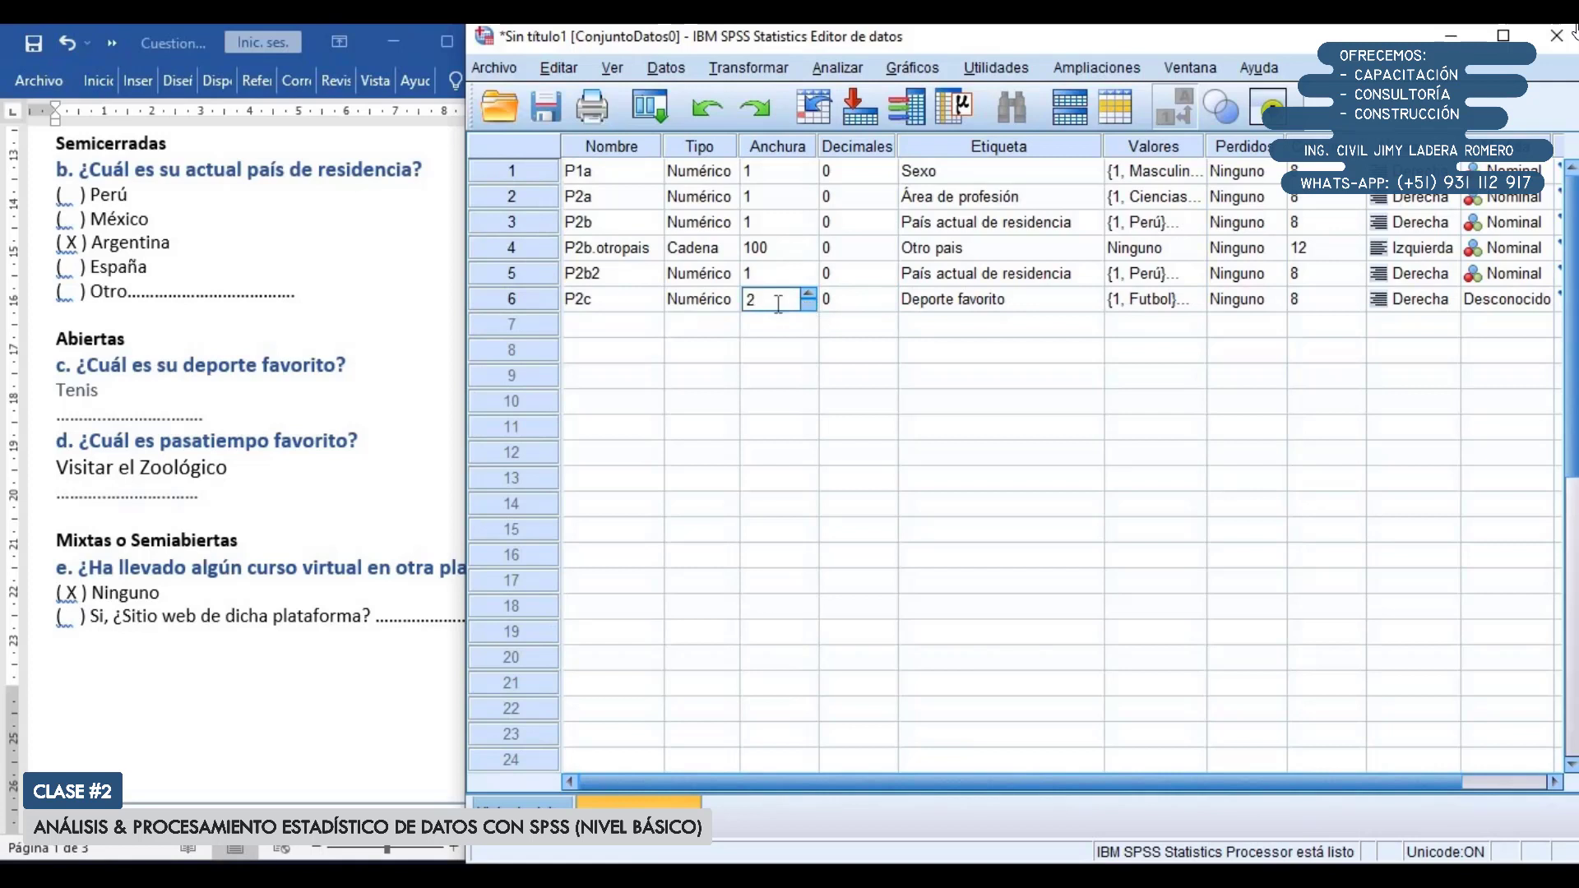
Review the country value labels of P2b2 and set its width to 2
{"action": "left_click", "coordinate": [546, 273]}
{"action": "left_click", "coordinate": [1147, 273]}
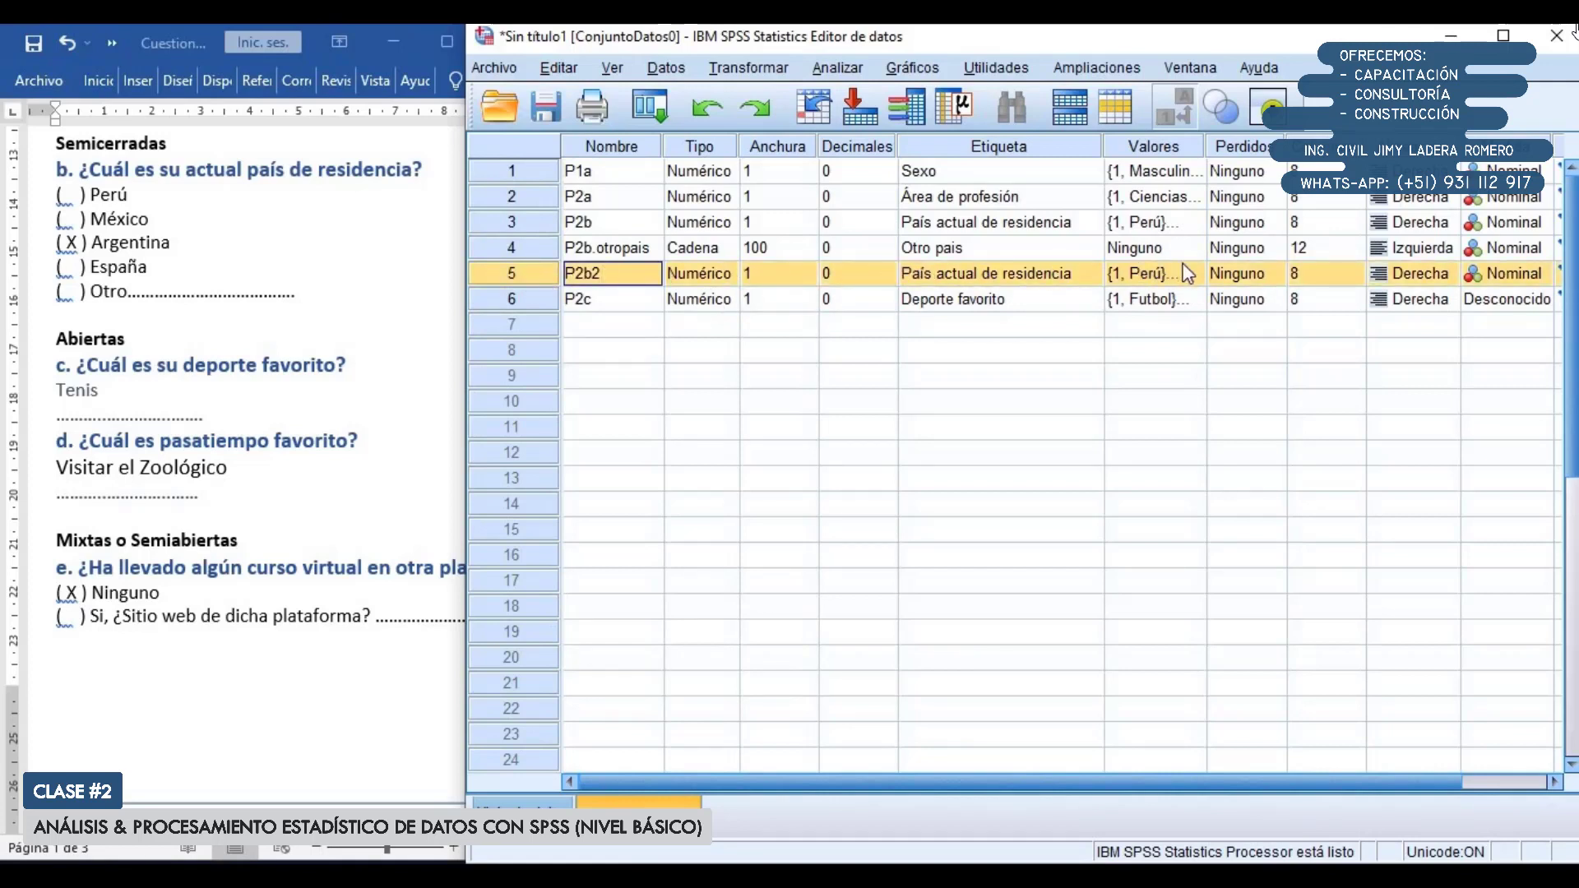
{"action": "left_click", "coordinate": [1192, 273]}
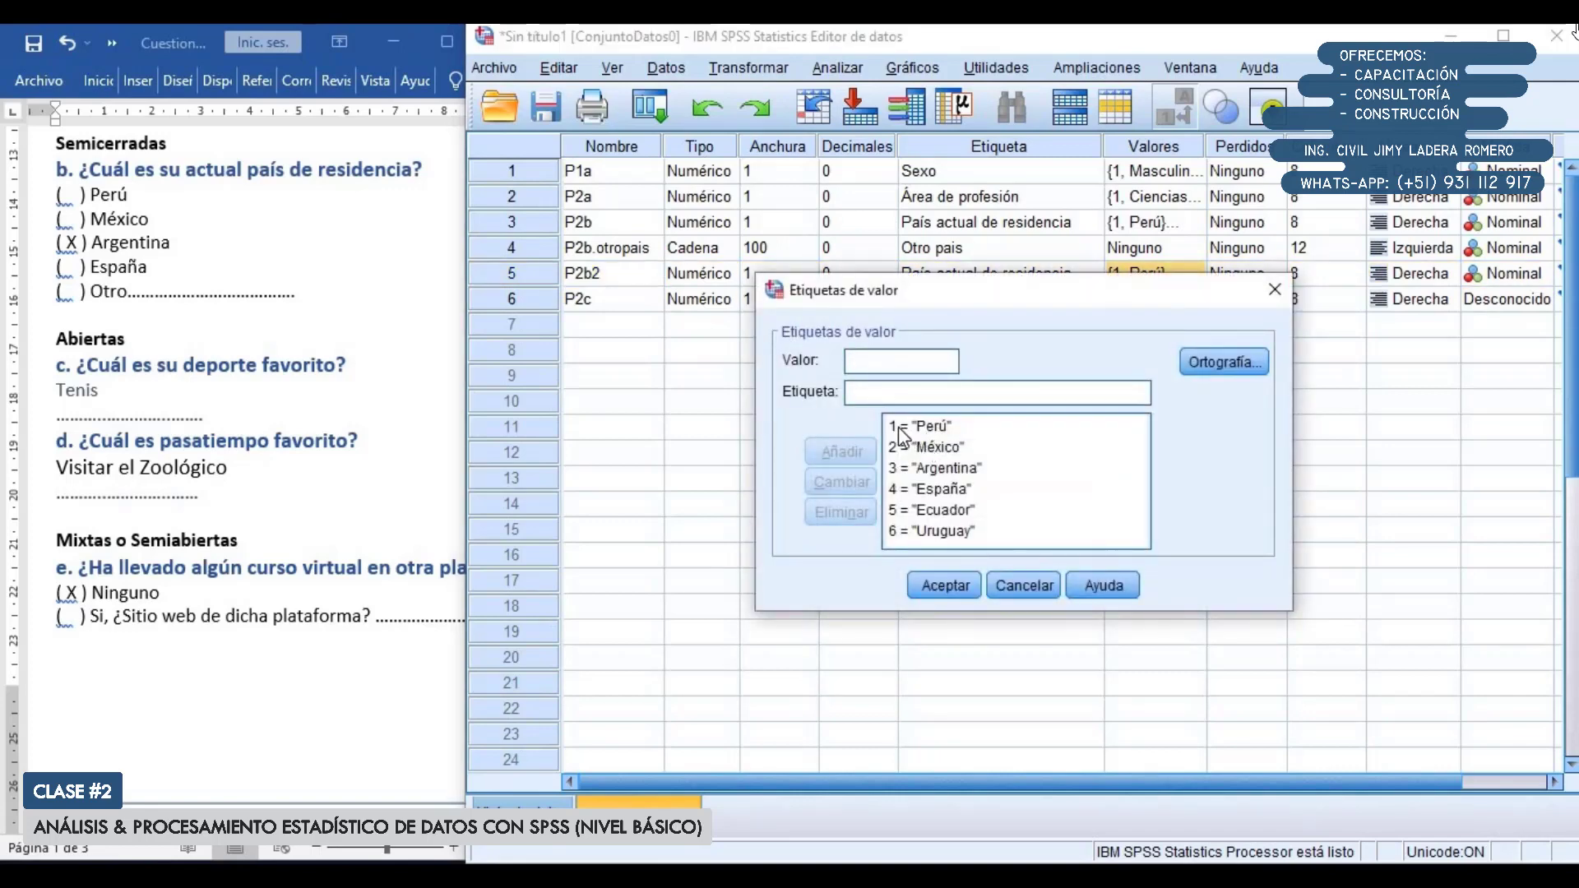
{"action": "left_click", "coordinate": [918, 537]}
{"action": "left_click", "coordinate": [945, 585]}
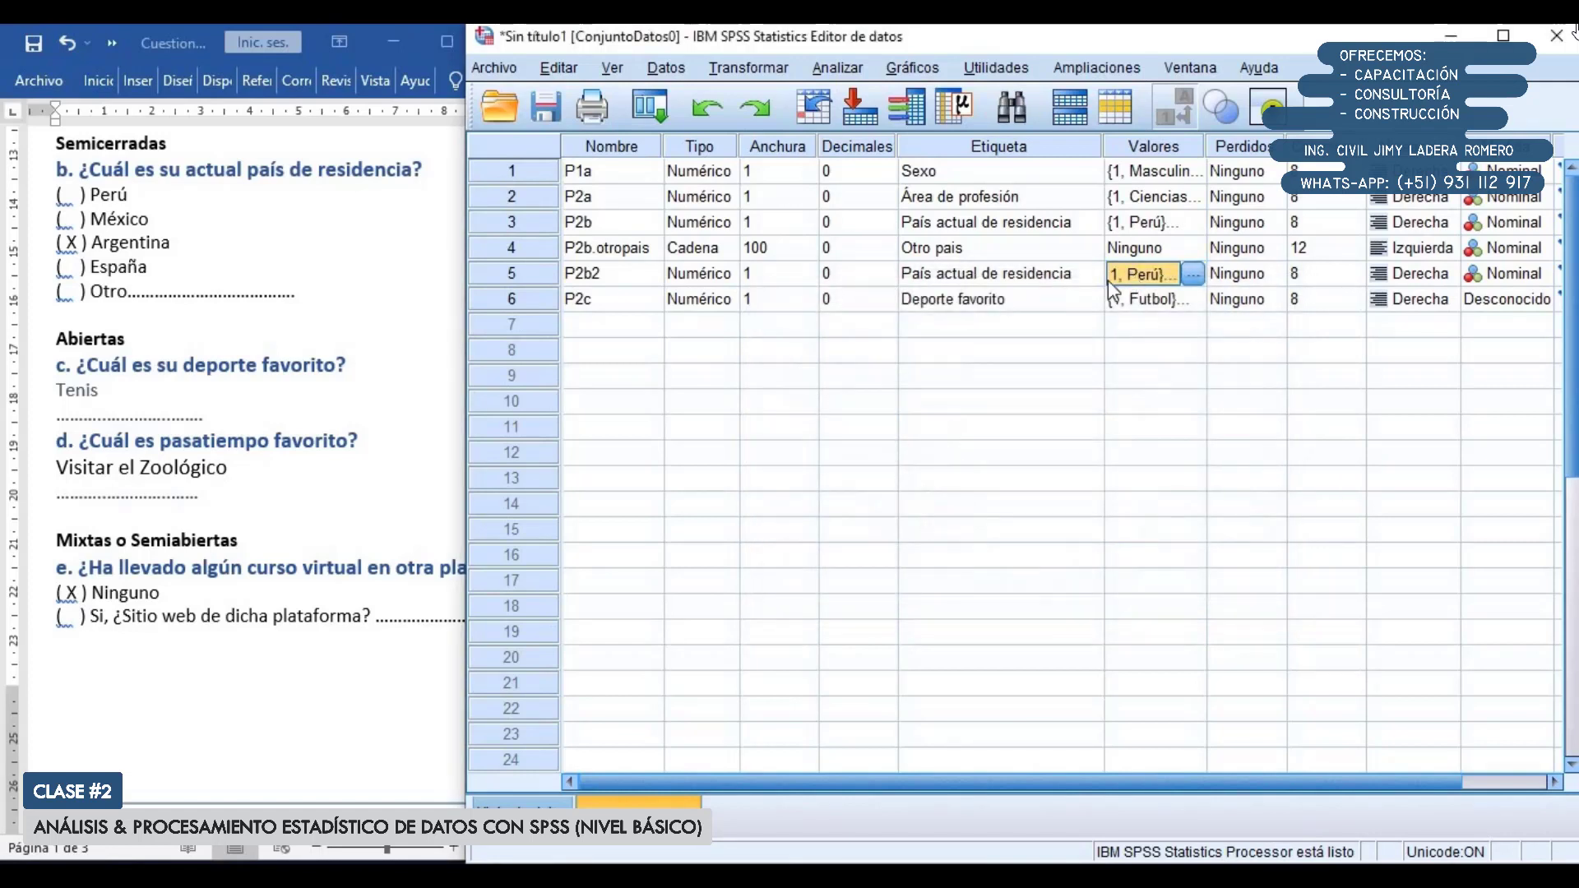
{"action": "left_click", "coordinate": [793, 274]}
{"action": "left_click", "coordinate": [809, 269]}
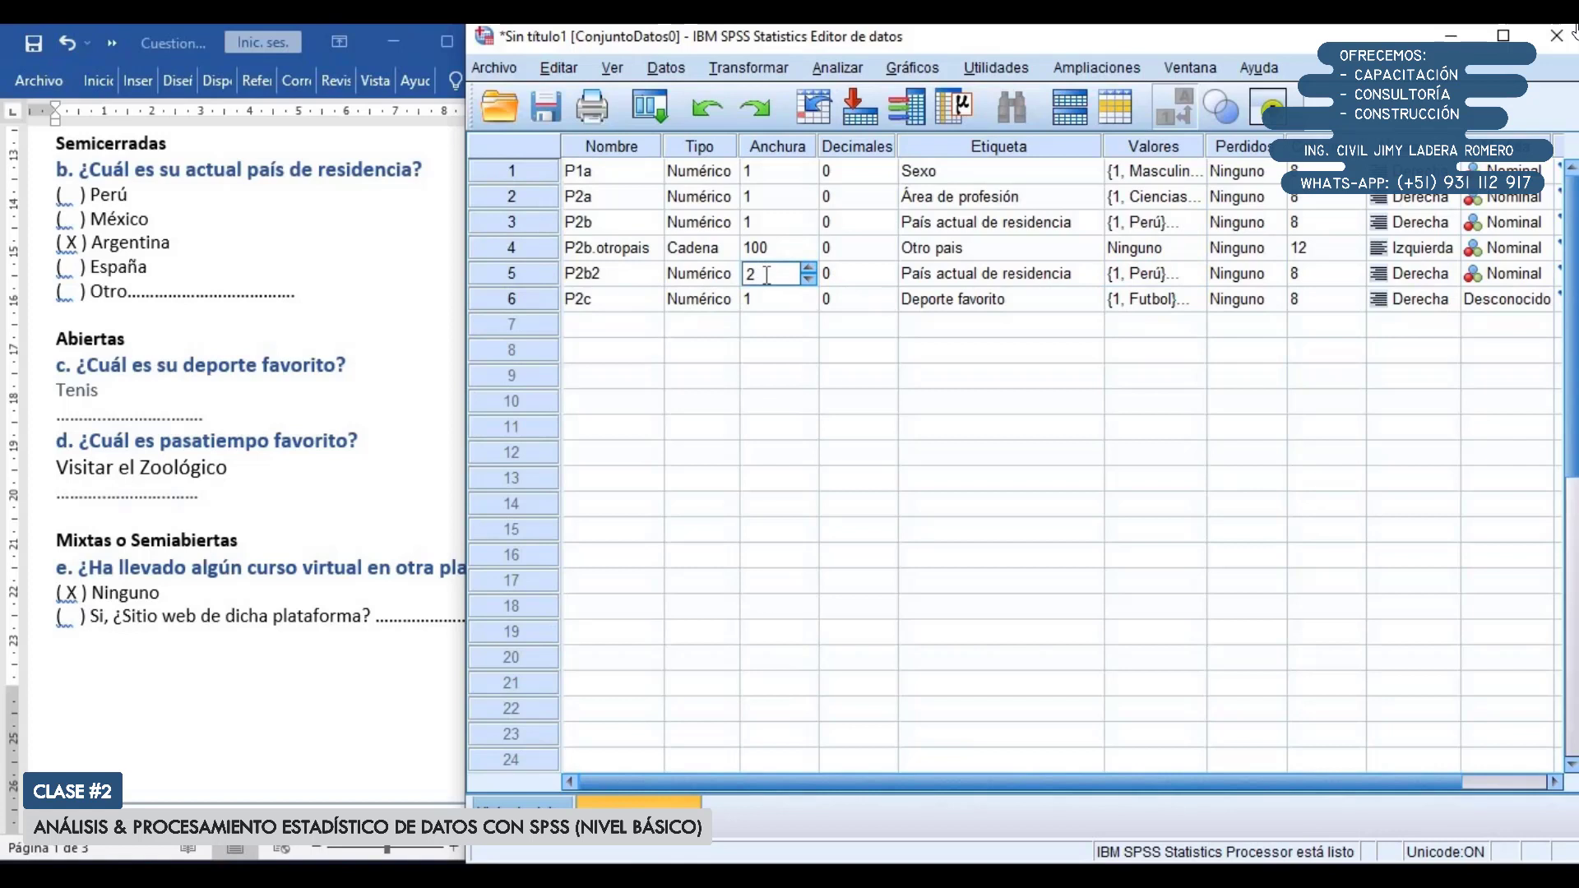
Review the value labels of P2c and set its measurement level to Nominal
{"action": "left_click", "coordinate": [537, 309]}
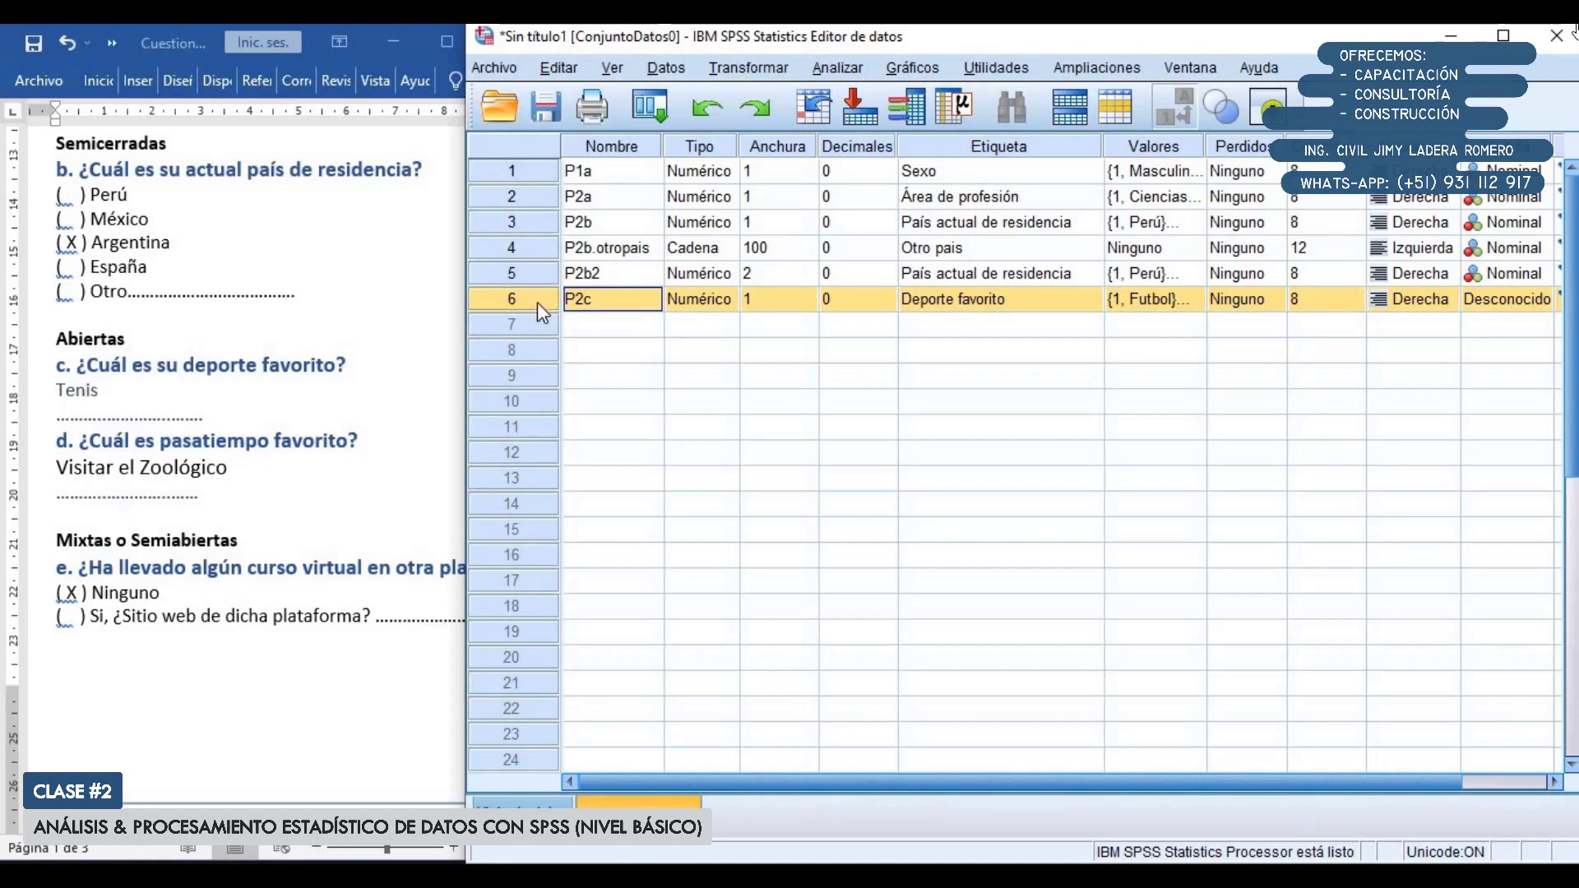
{"action": "left_click", "coordinate": [1187, 306]}
{"action": "left_click", "coordinate": [1190, 299]}
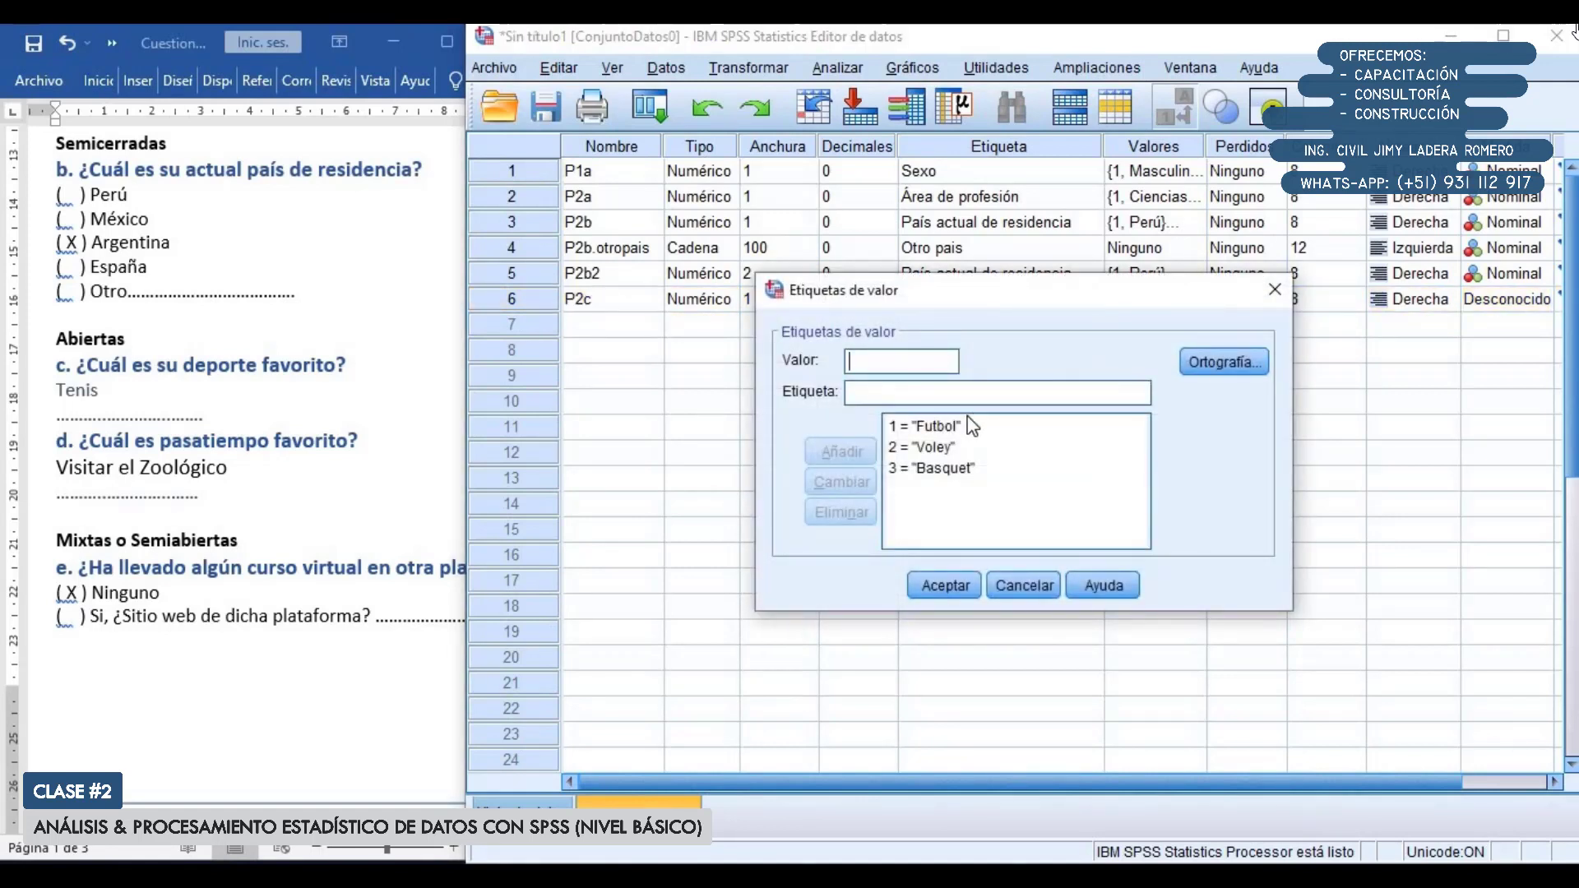
{"action": "left_click", "coordinate": [1008, 581]}
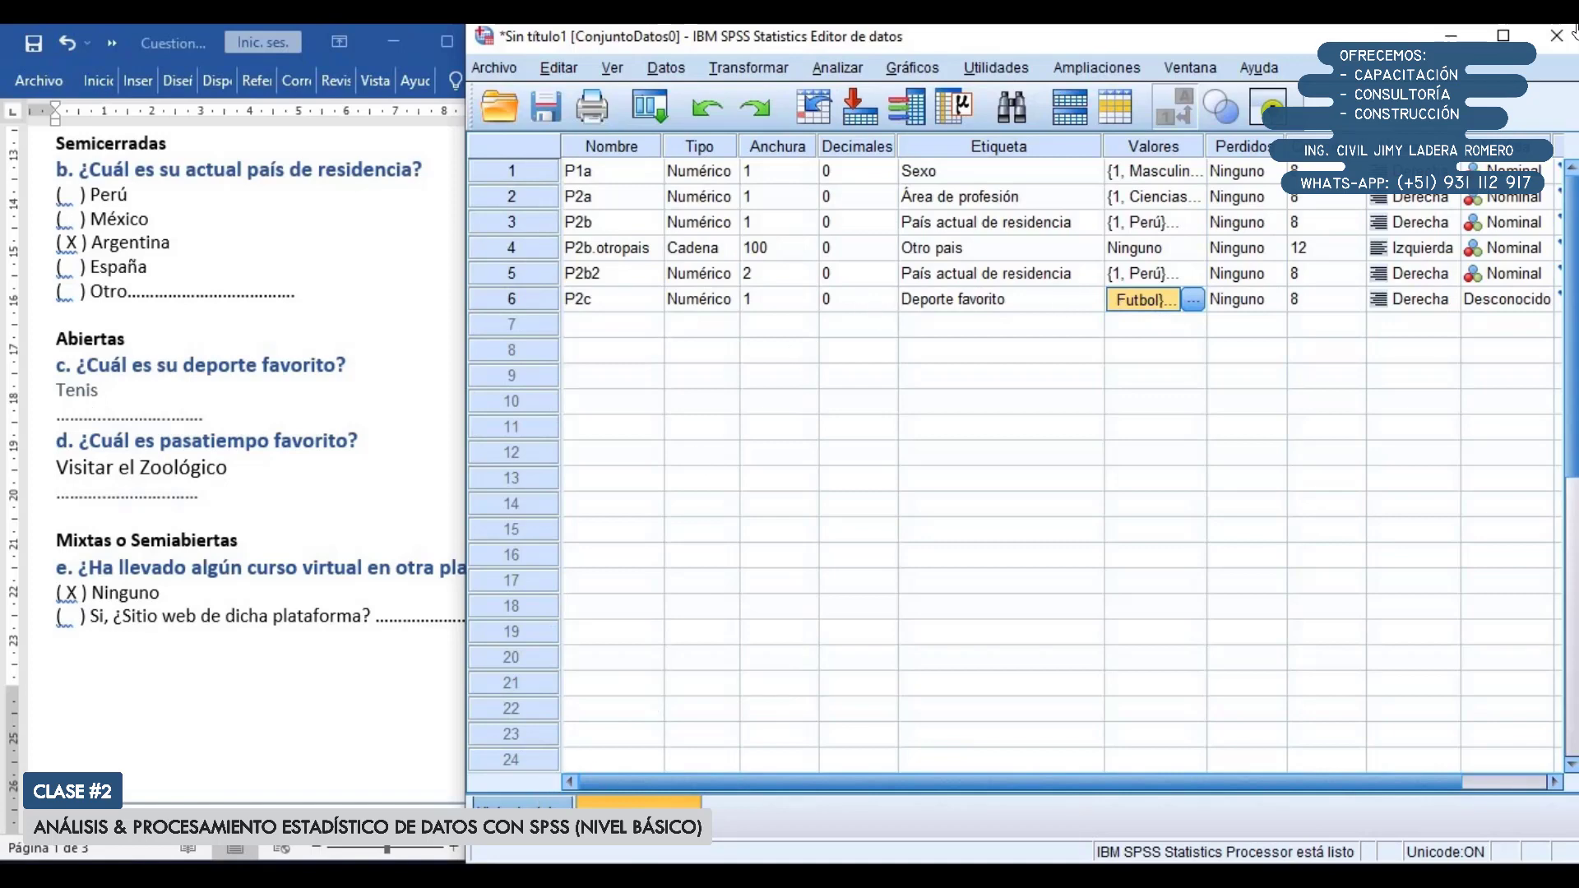
{"action": "key", "text": "ctrl+t"}
{"action": "key", "text": "ctrl+t"}
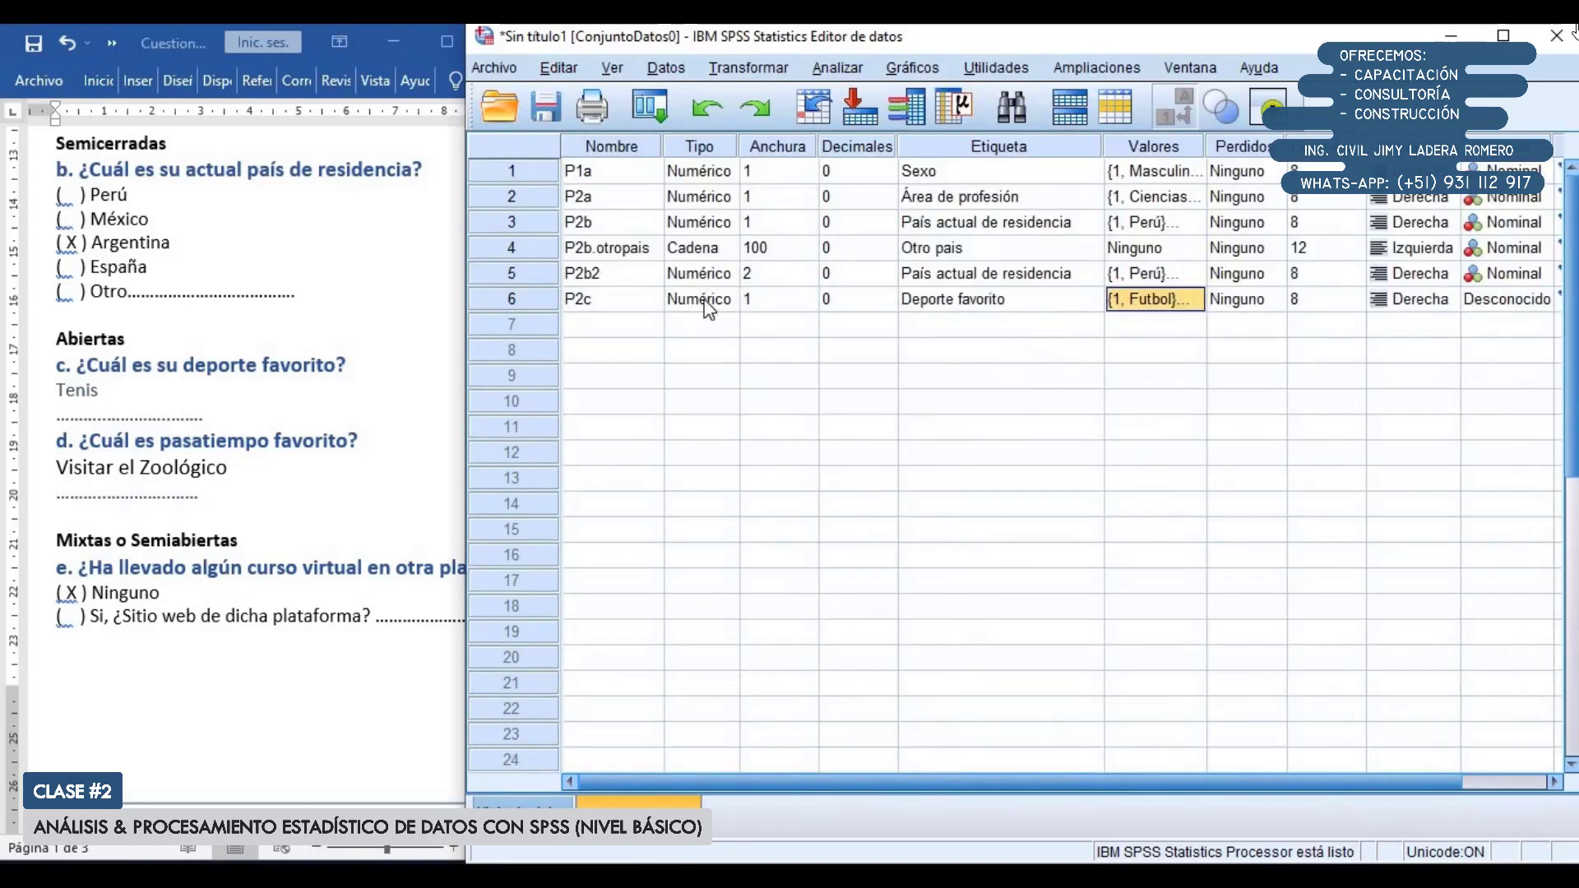
{"action": "left_click", "coordinate": [1509, 299]}
{"action": "left_click", "coordinate": [1502, 321]}
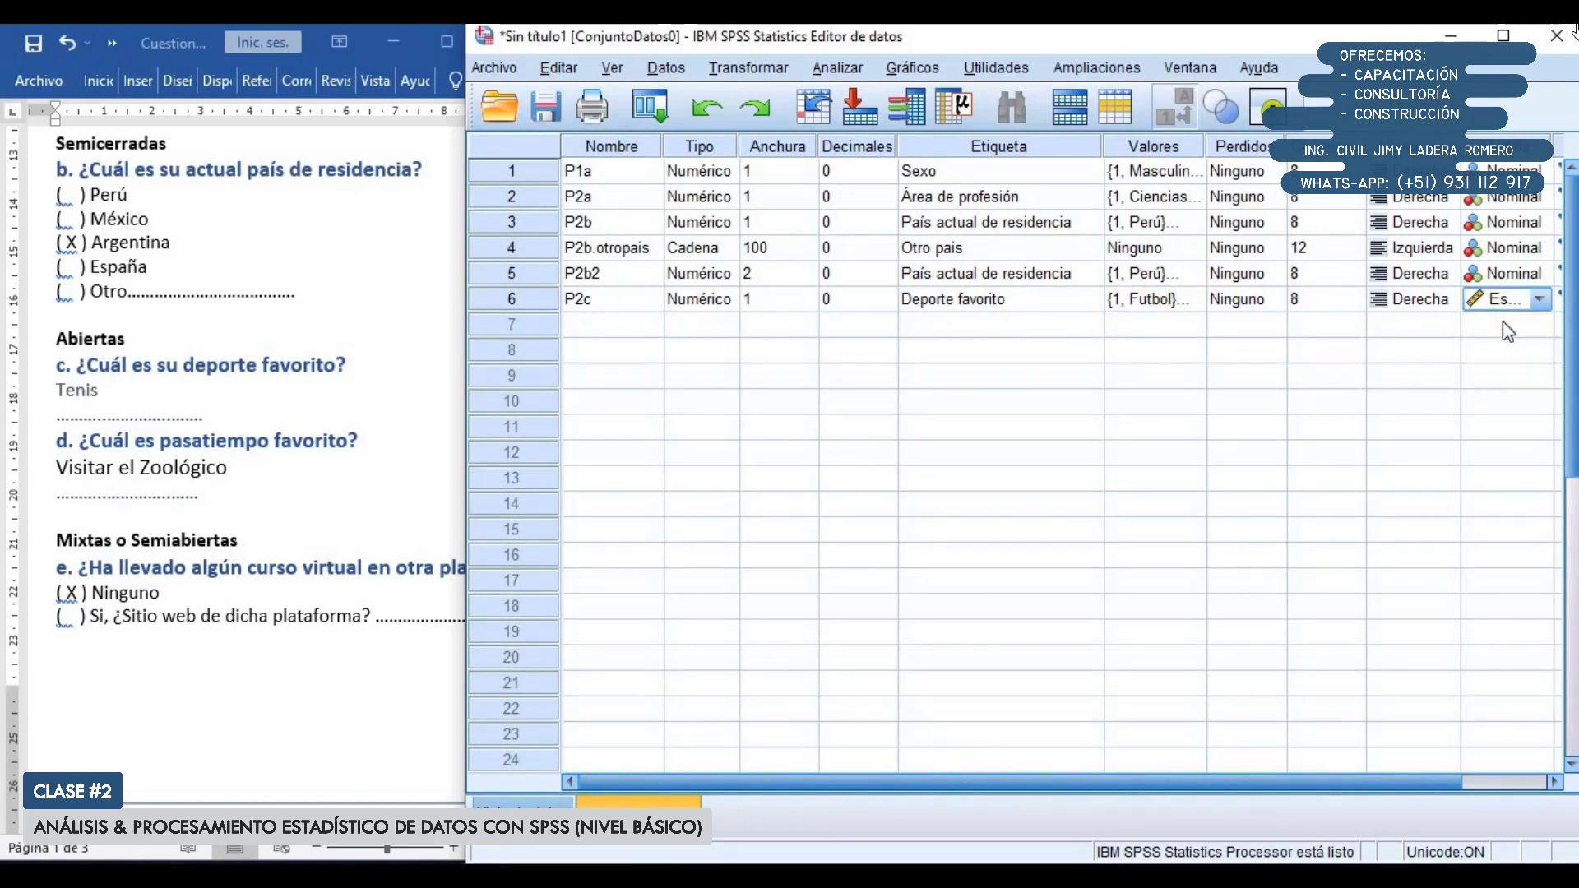
{"action": "left_click", "coordinate": [1509, 300]}
{"action": "left_click", "coordinate": [1513, 372]}
In the data view, display the sports offered as answers for P2c in case 1
{"action": "left_click", "coordinate": [523, 802]}
{"action": "left_click", "coordinate": [1159, 201]}
{"action": "left_click", "coordinate": [1166, 202]}
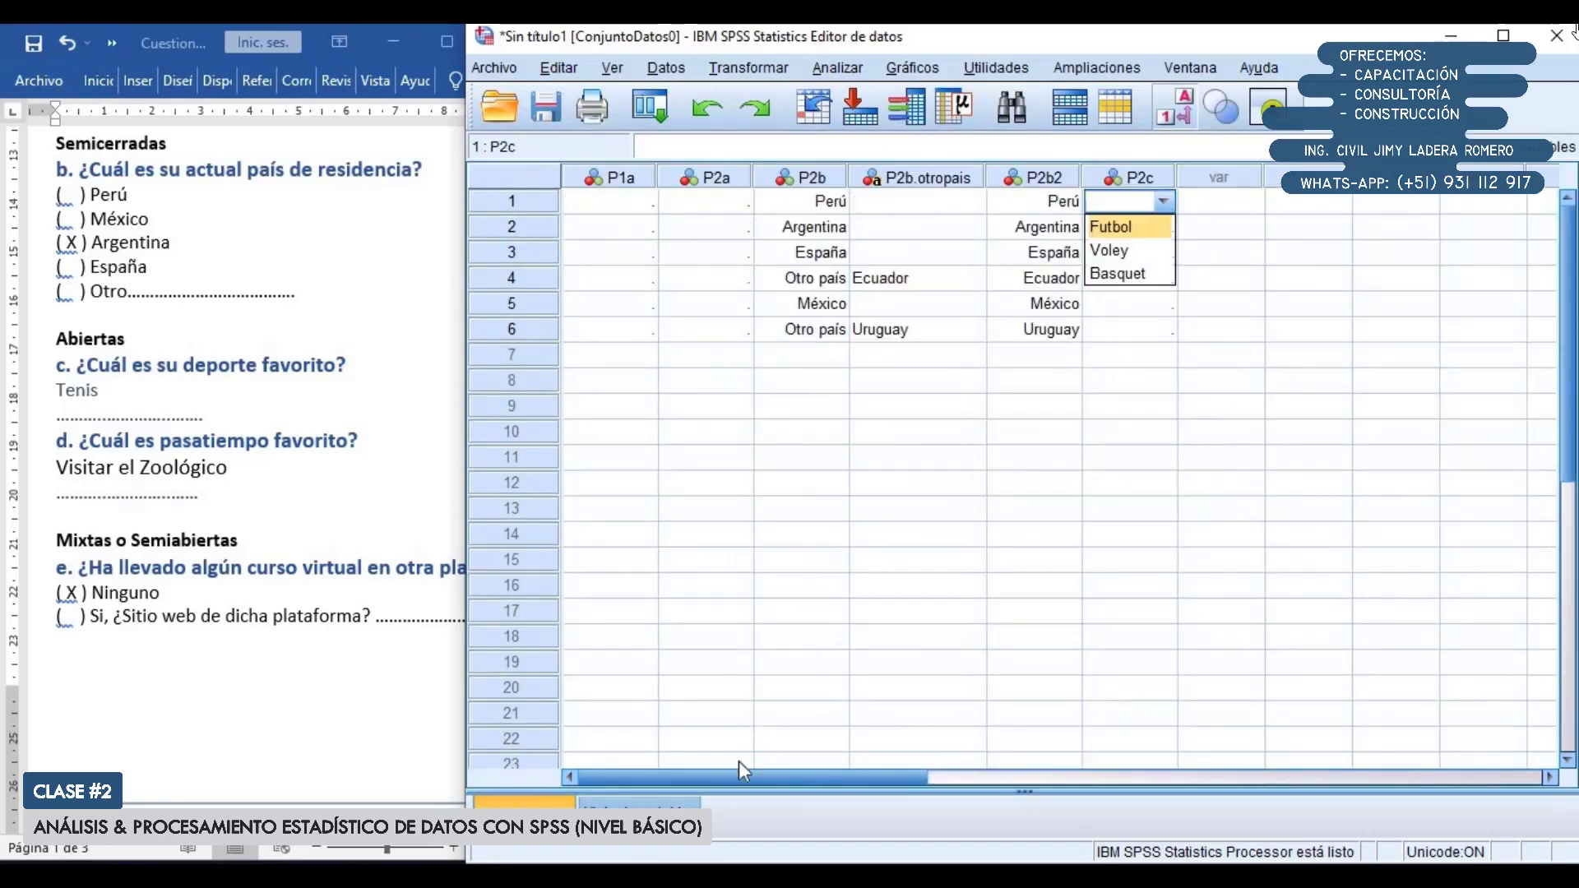
Back in the variable view, add the value label 4 = Tenis to P2c
{"action": "left_click", "coordinate": [639, 801]}
{"action": "left_click", "coordinate": [1197, 298]}
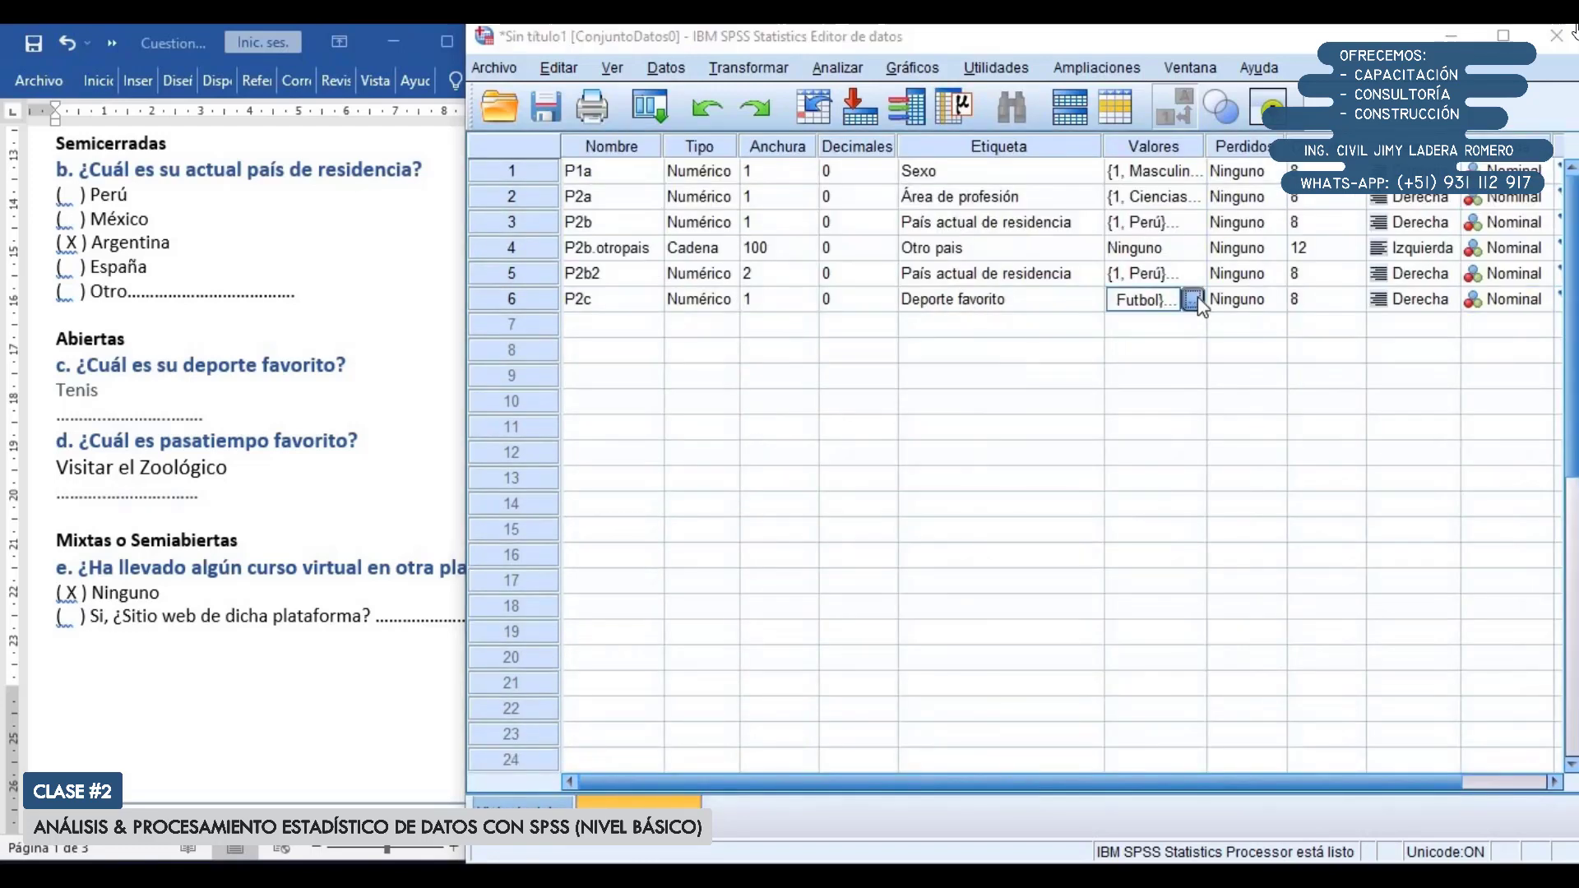
{"action": "left_click", "coordinate": [1197, 298]}
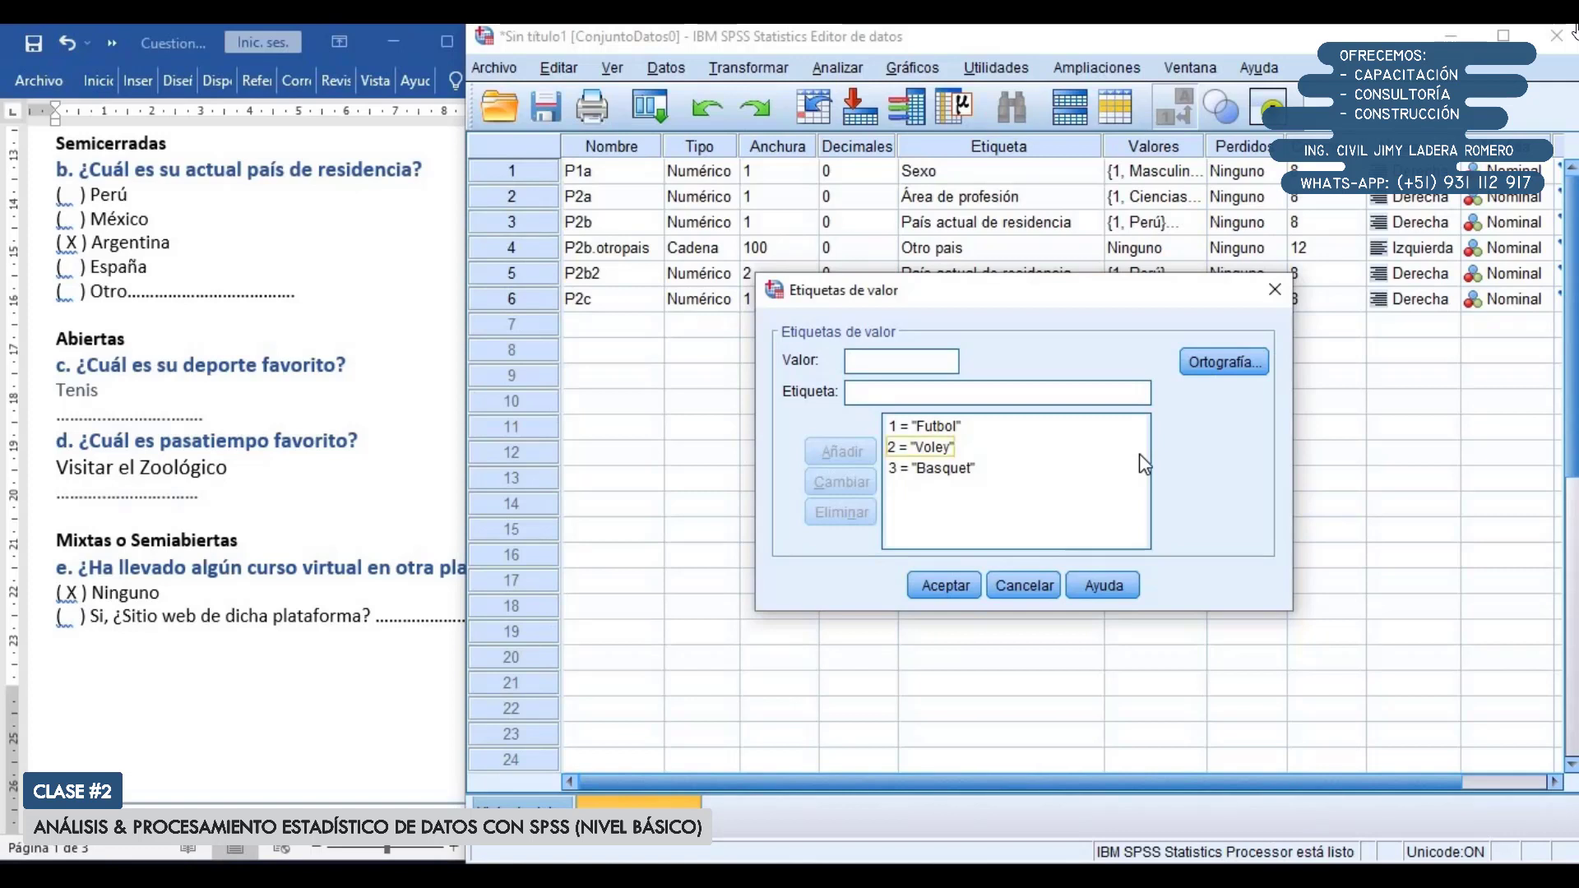
{"action": "type", "text": "4"}
{"action": "key", "text": "Tab"}
{"action": "type", "text": "Tenis"}
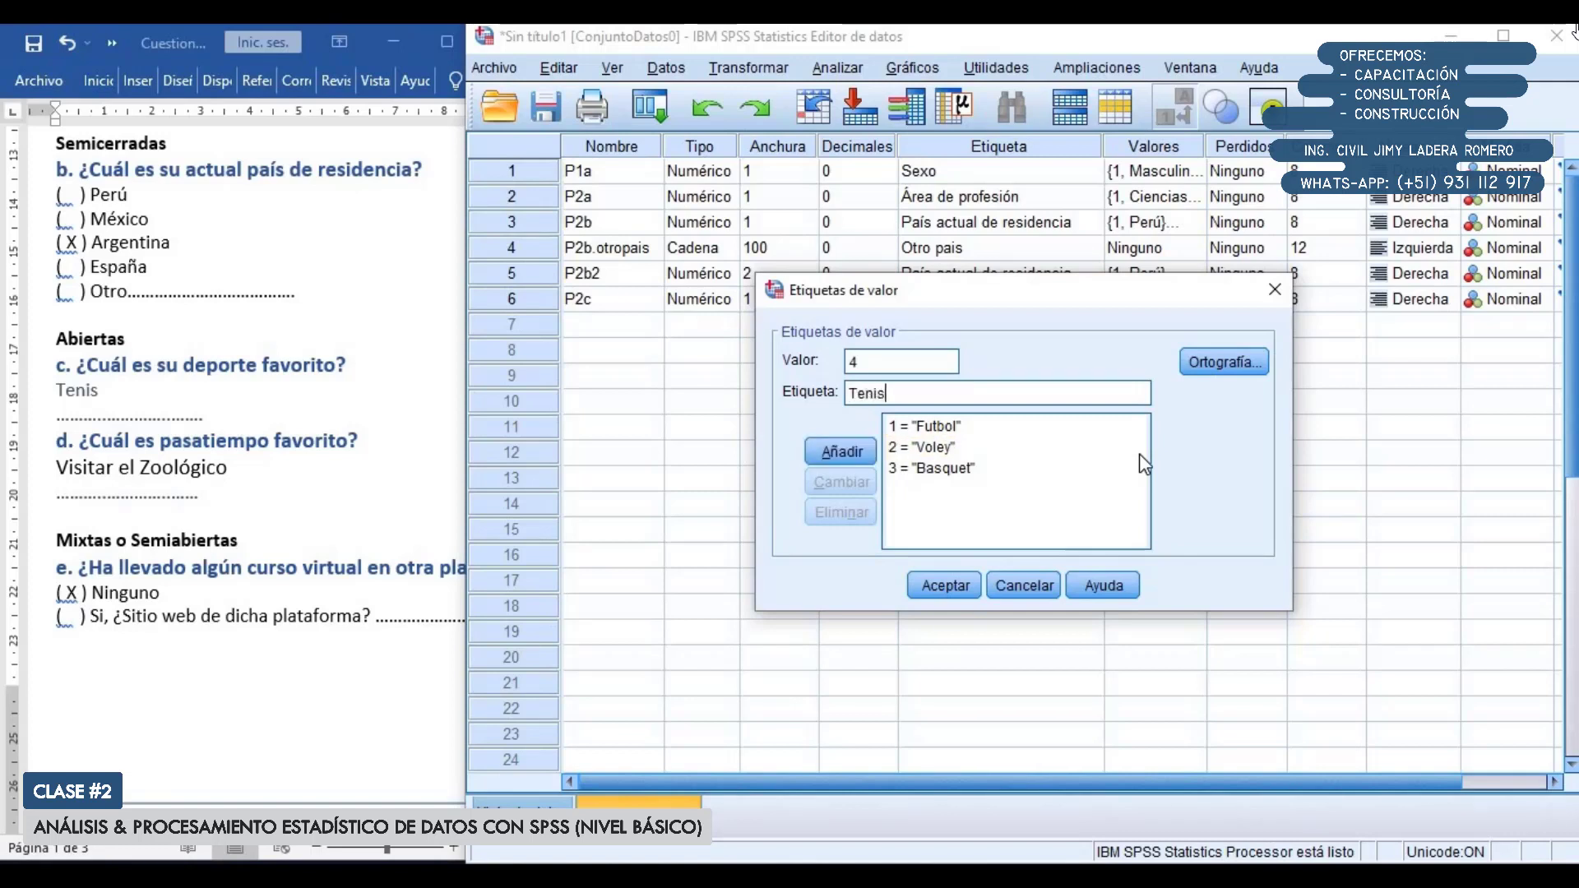
{"action": "key", "text": "alt+a"}
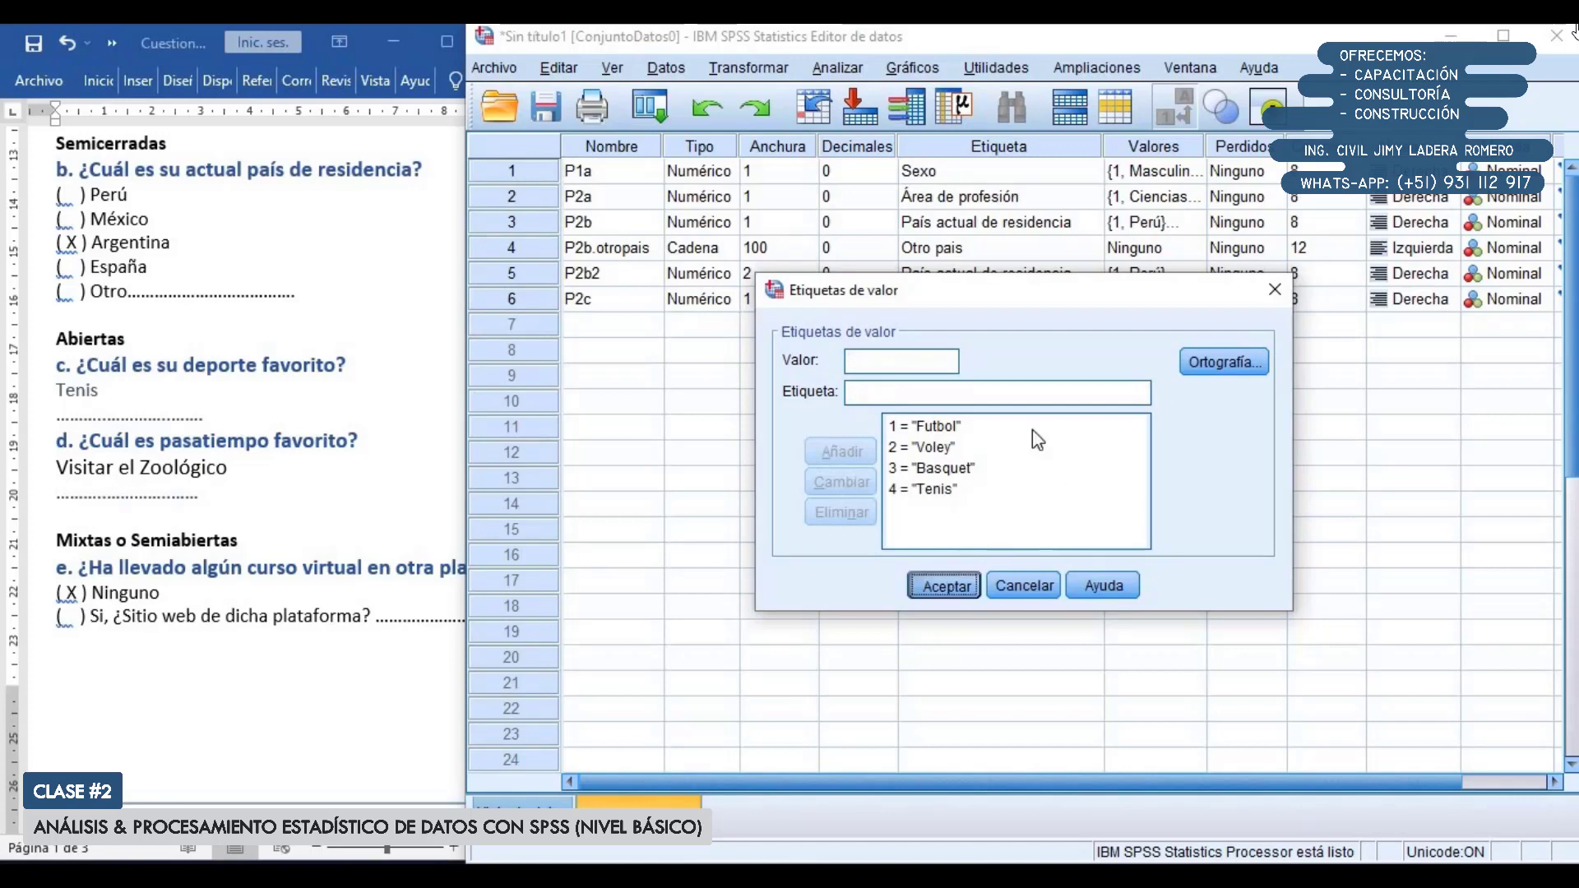
{"action": "key", "text": "Return"}
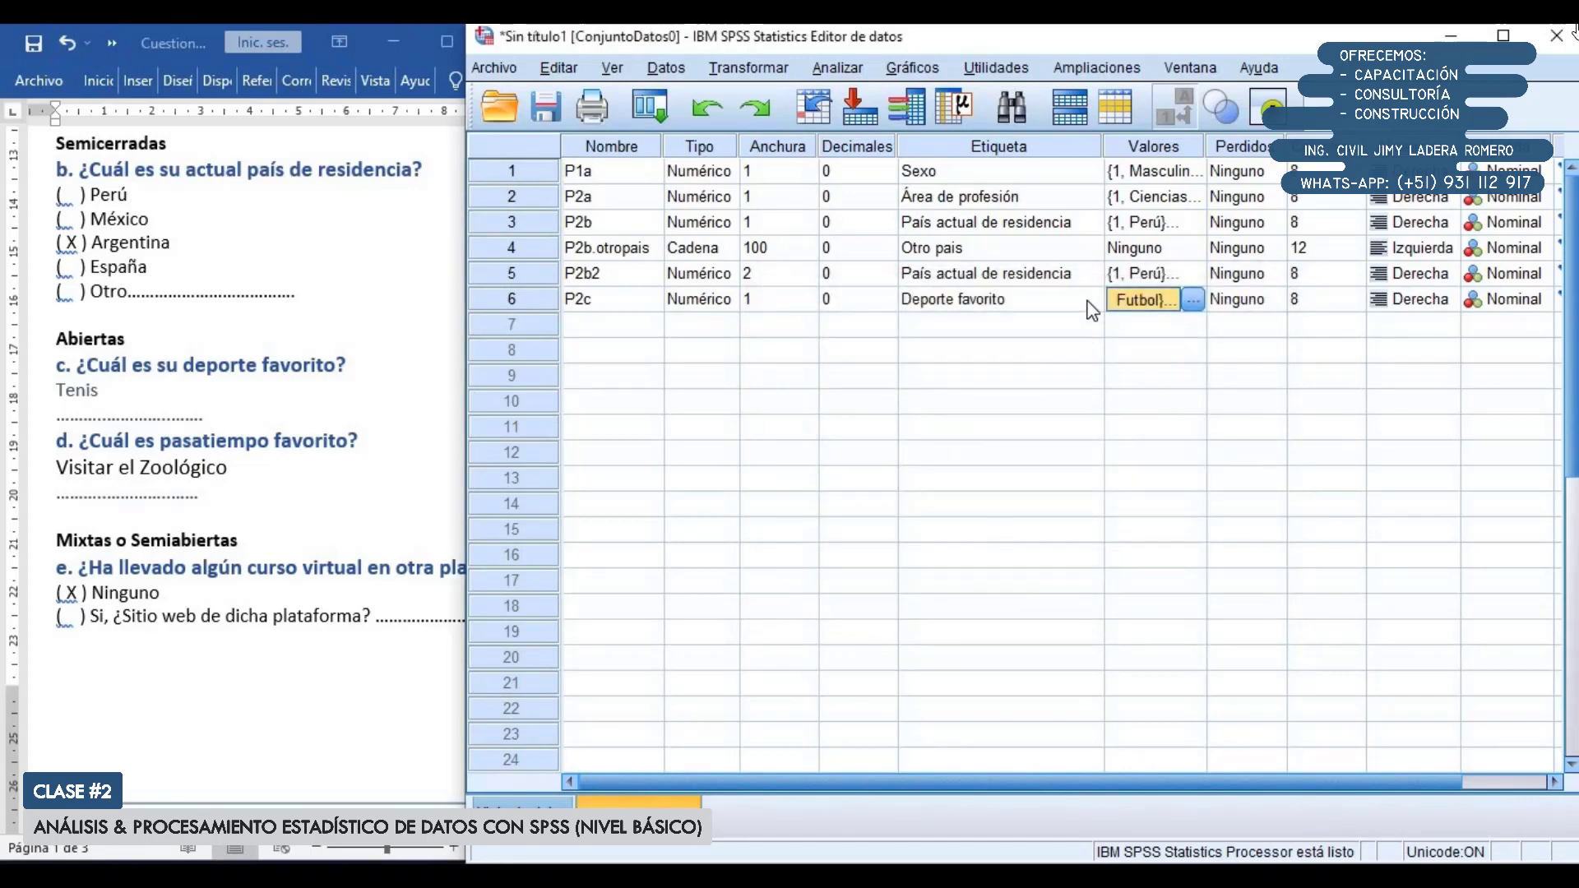
Review the sport value labels of P2c and set its width to 2
{"action": "left_click", "coordinate": [1191, 301]}
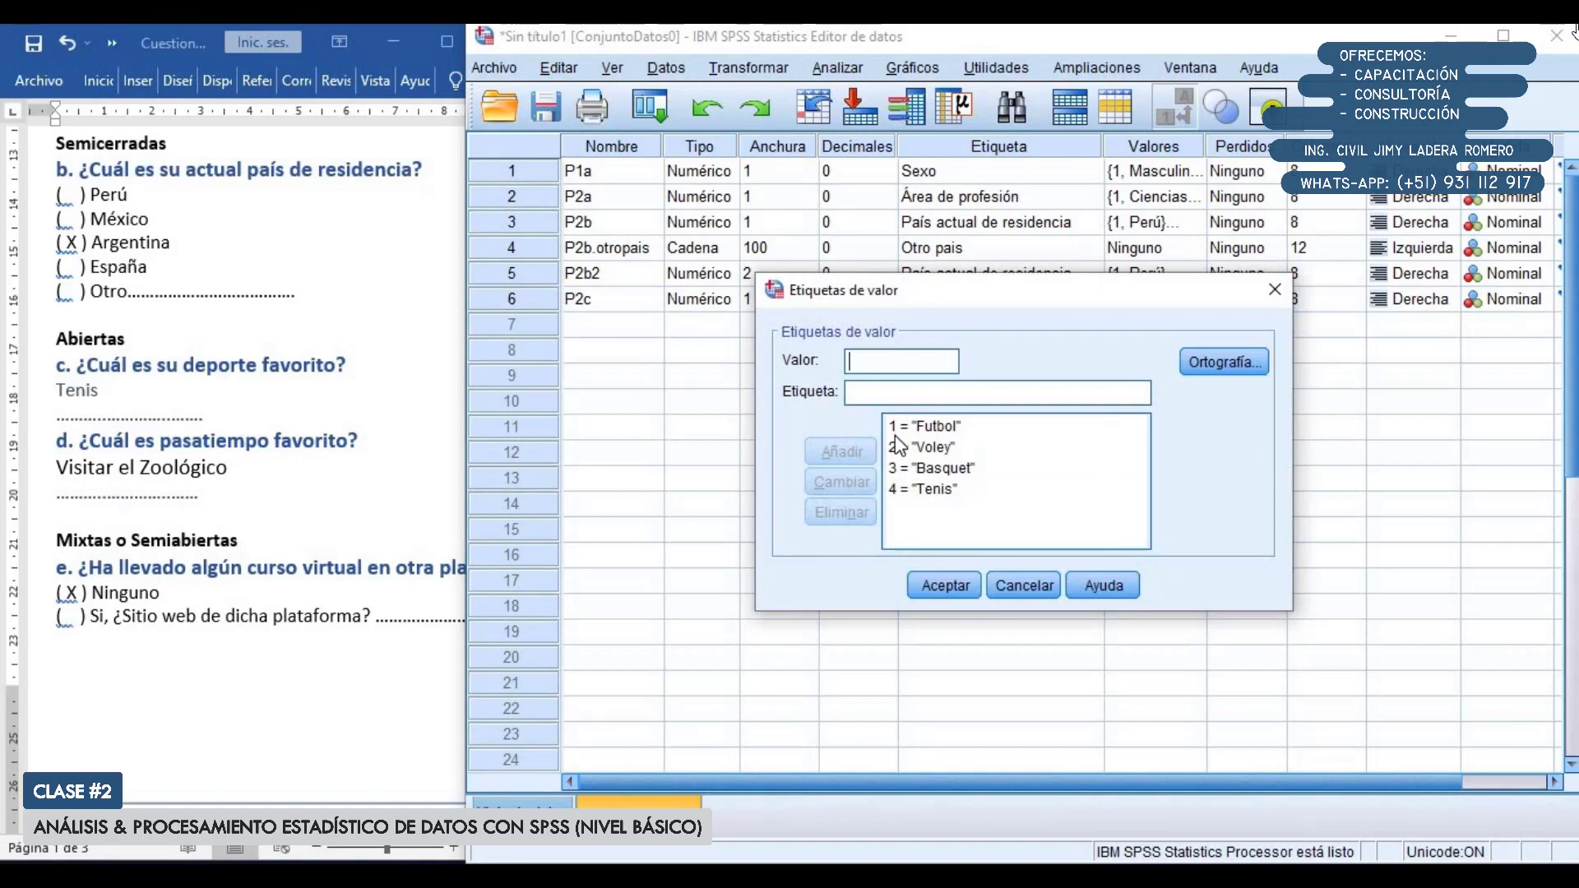
{"action": "key", "text": "Tab"}
{"action": "key", "text": "Tab"}
{"action": "left_click", "coordinate": [927, 489]}
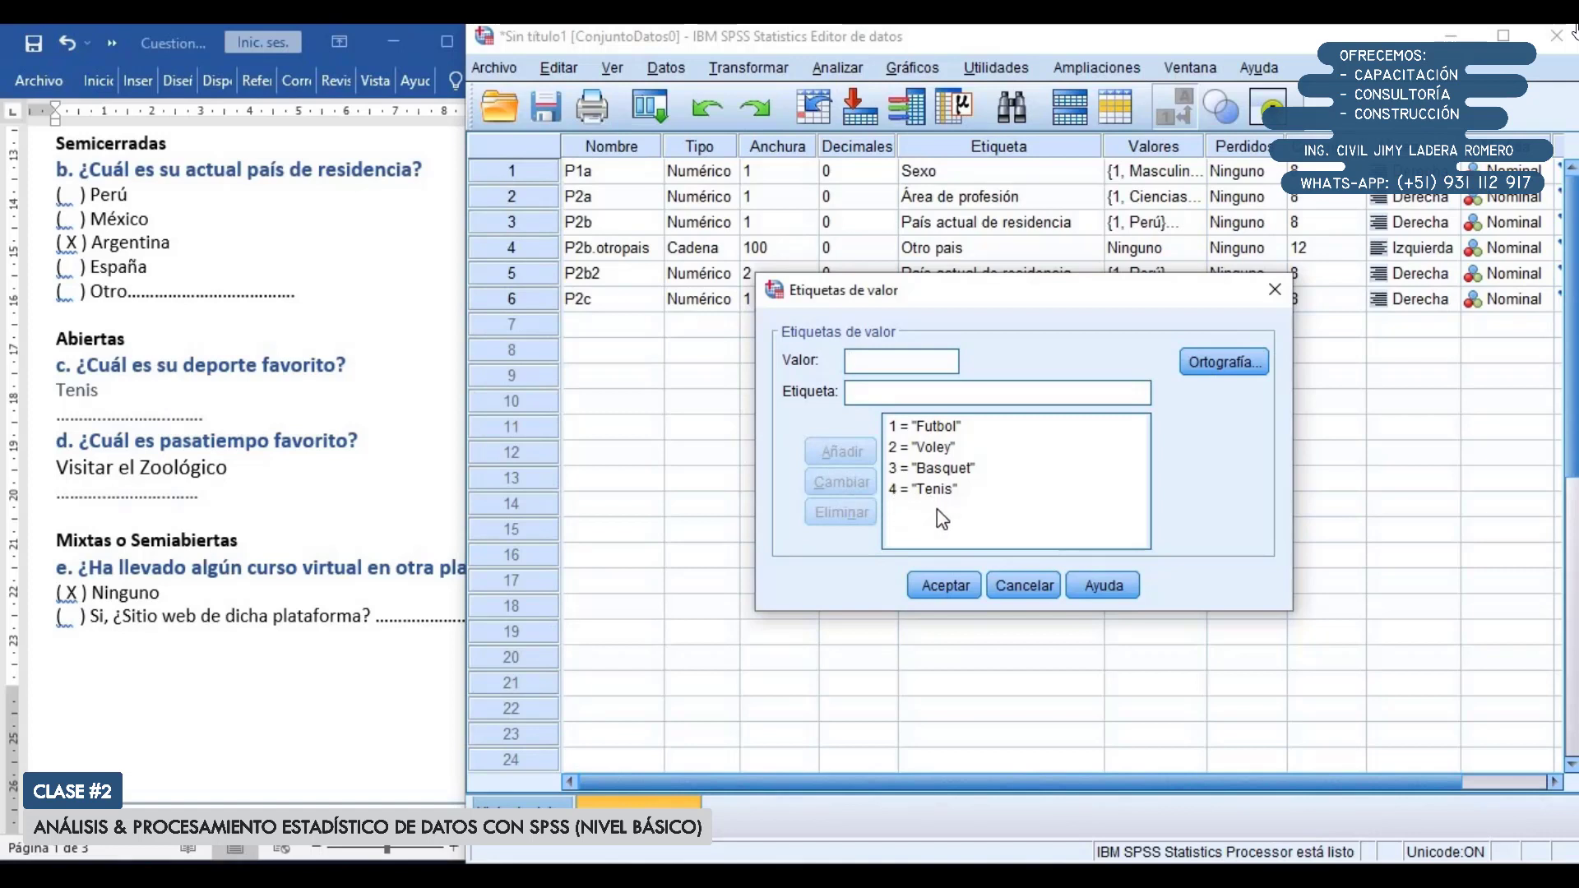
{"action": "left_click", "coordinate": [944, 584]}
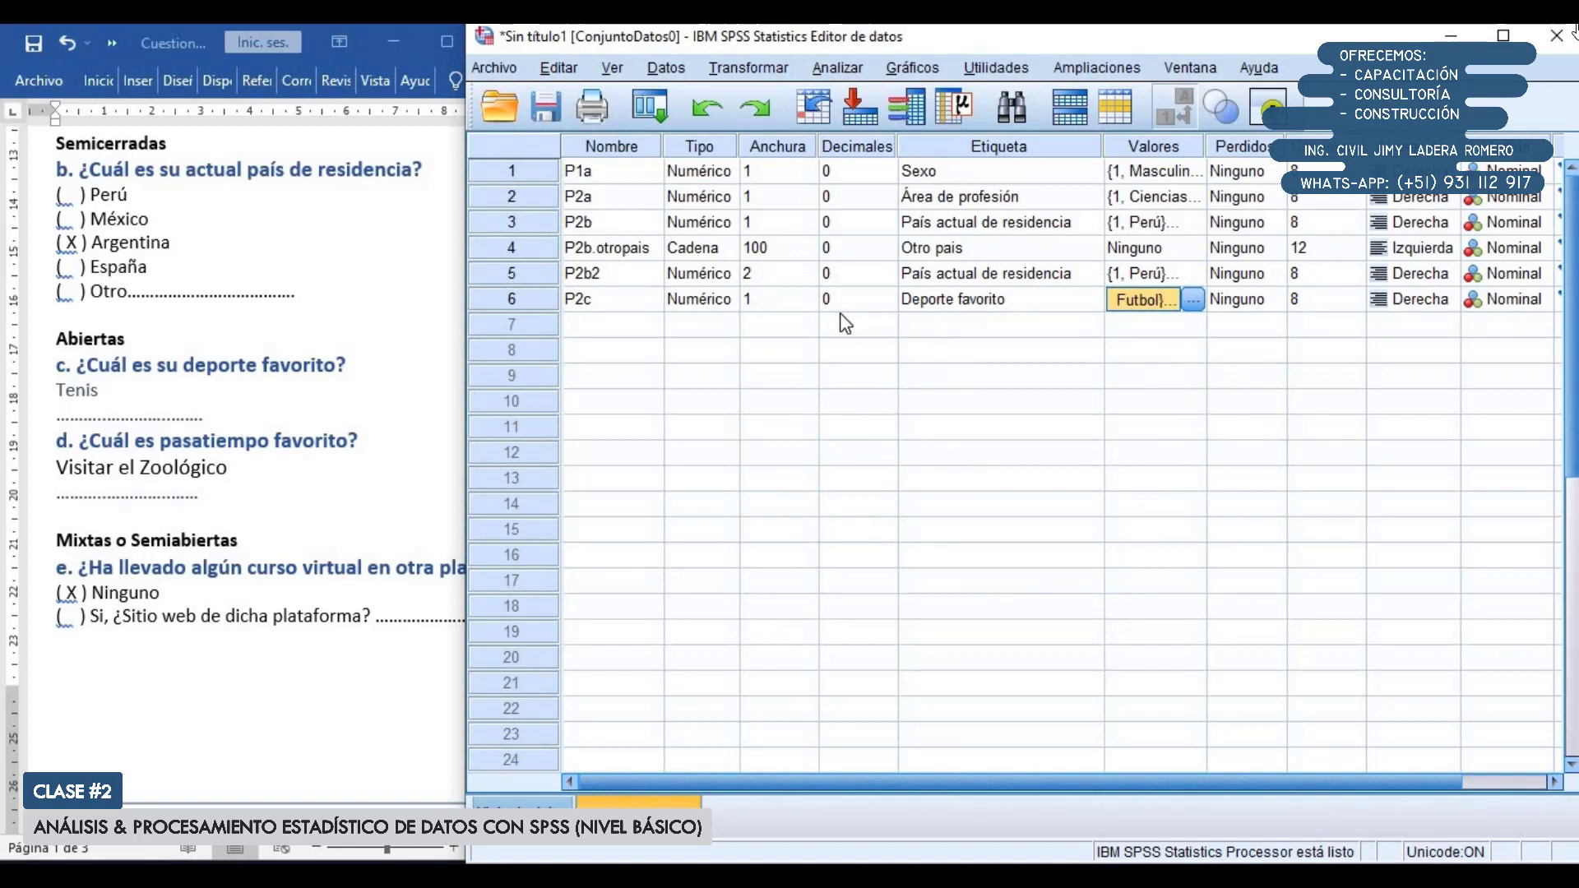
{"action": "left_click", "coordinate": [808, 285]}
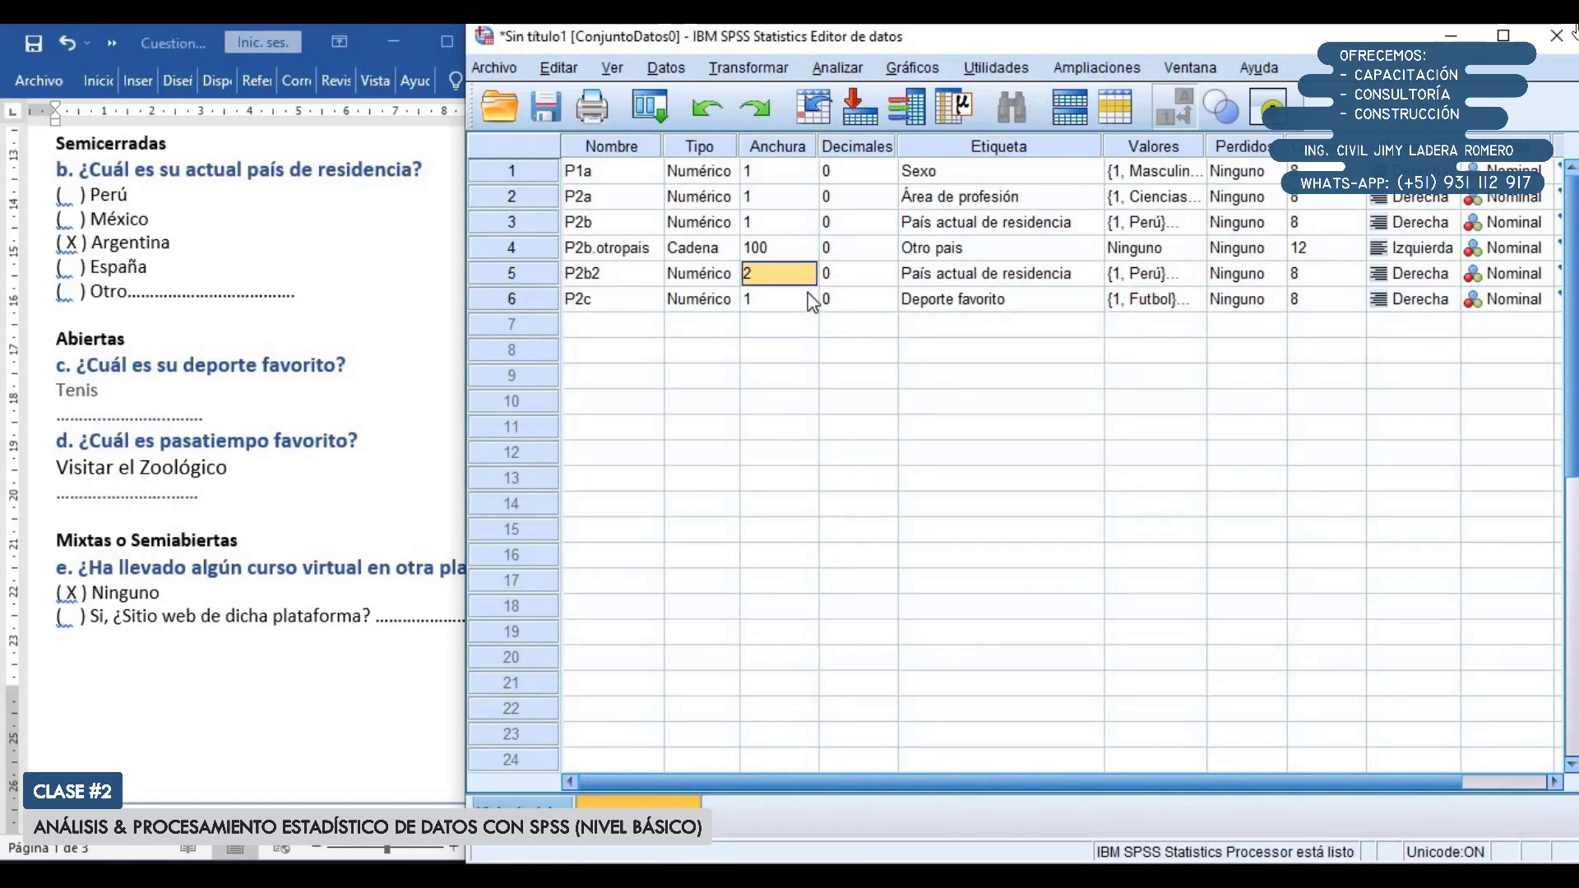
{"action": "left_click", "coordinate": [809, 296]}
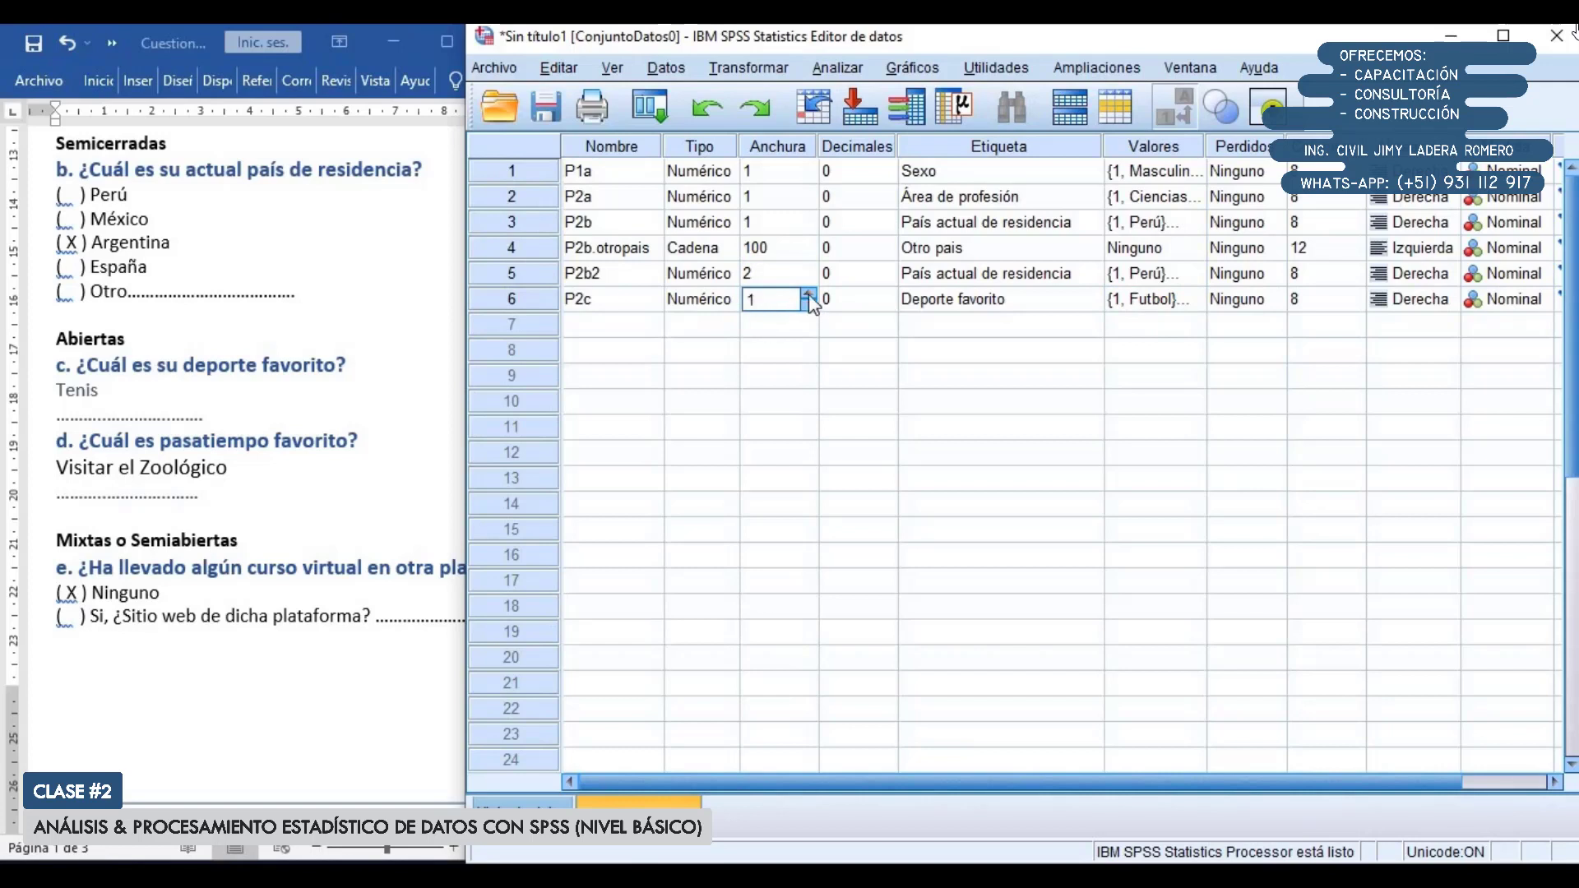
{"action": "left_click", "coordinate": [809, 298]}
{"action": "left_click", "coordinate": [543, 298]}
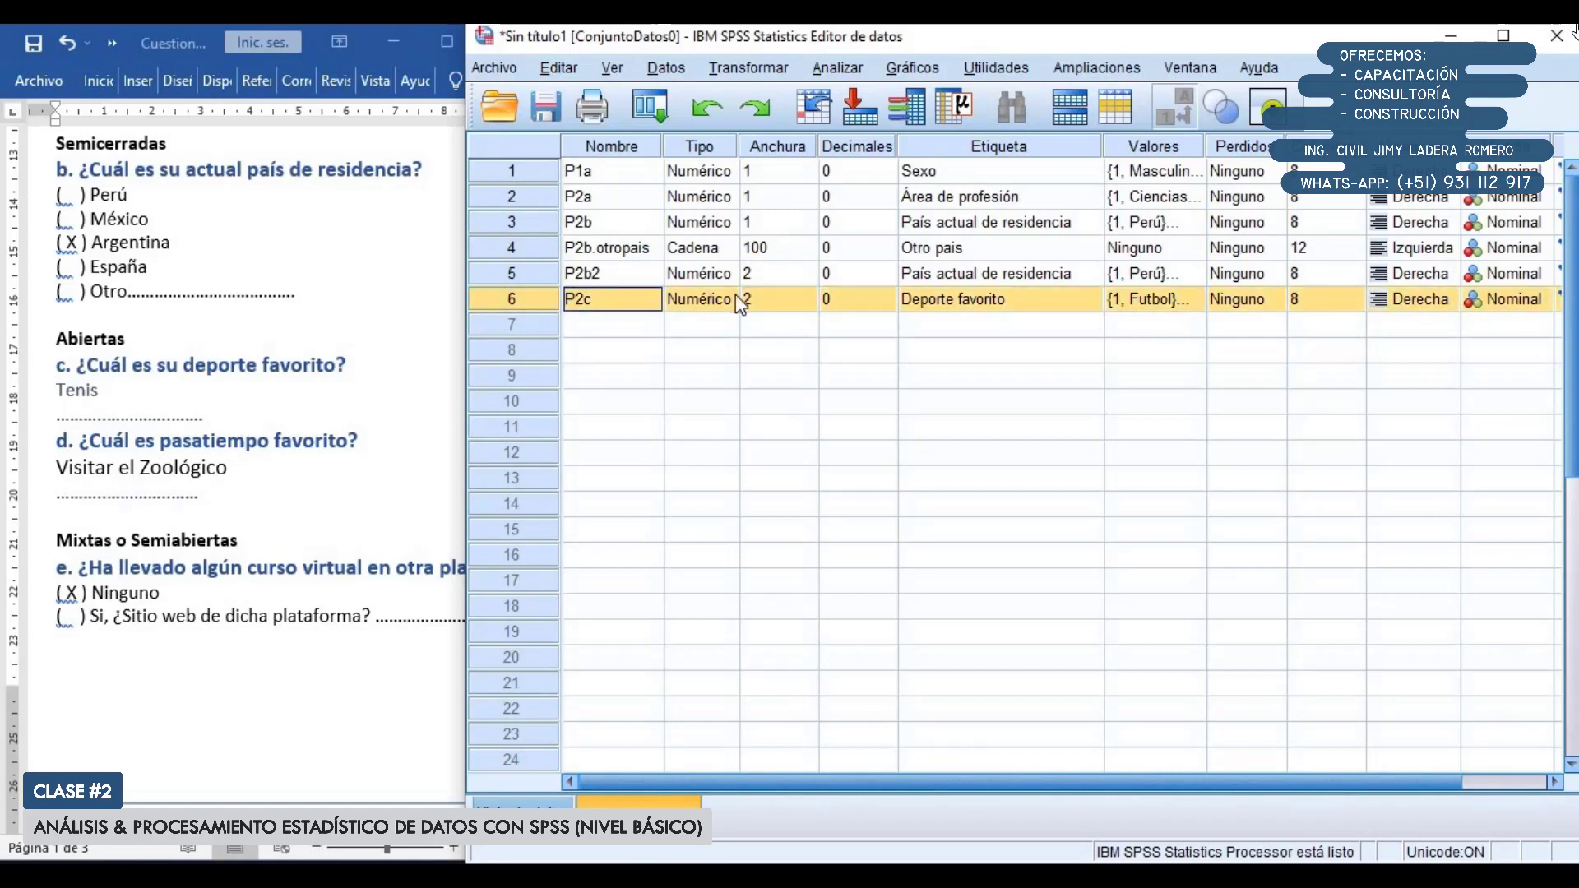
Add a variable named P2d in row 7 with the label "Pasatiempo favorito"
{"action": "left_click", "coordinate": [590, 329]}
{"action": "left_click", "coordinate": [534, 324]}
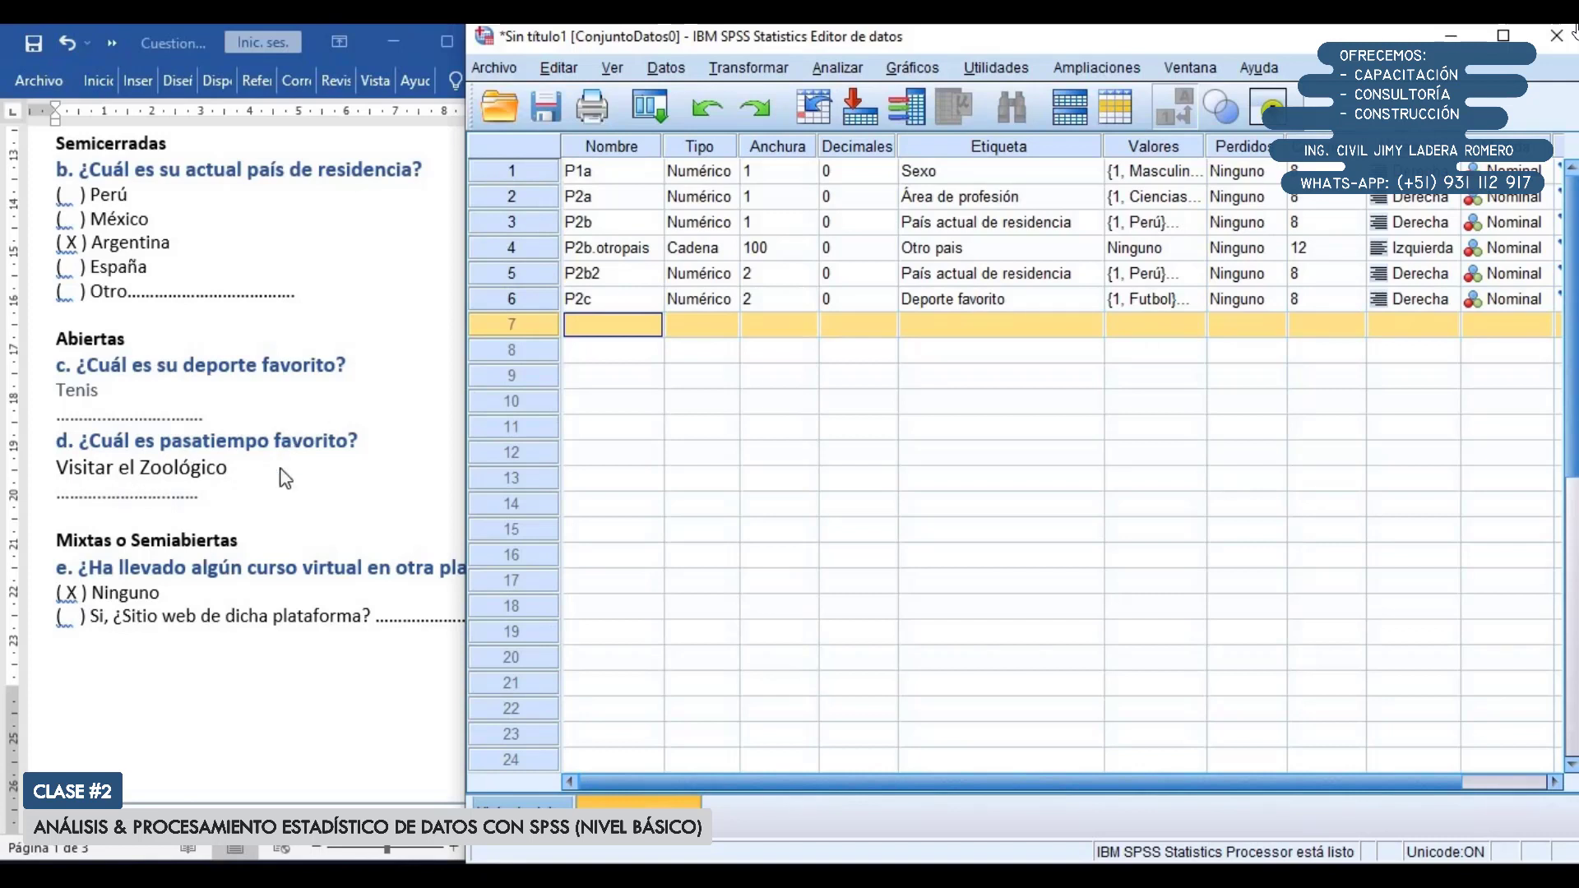
{"action": "left_click", "coordinate": [601, 329]}
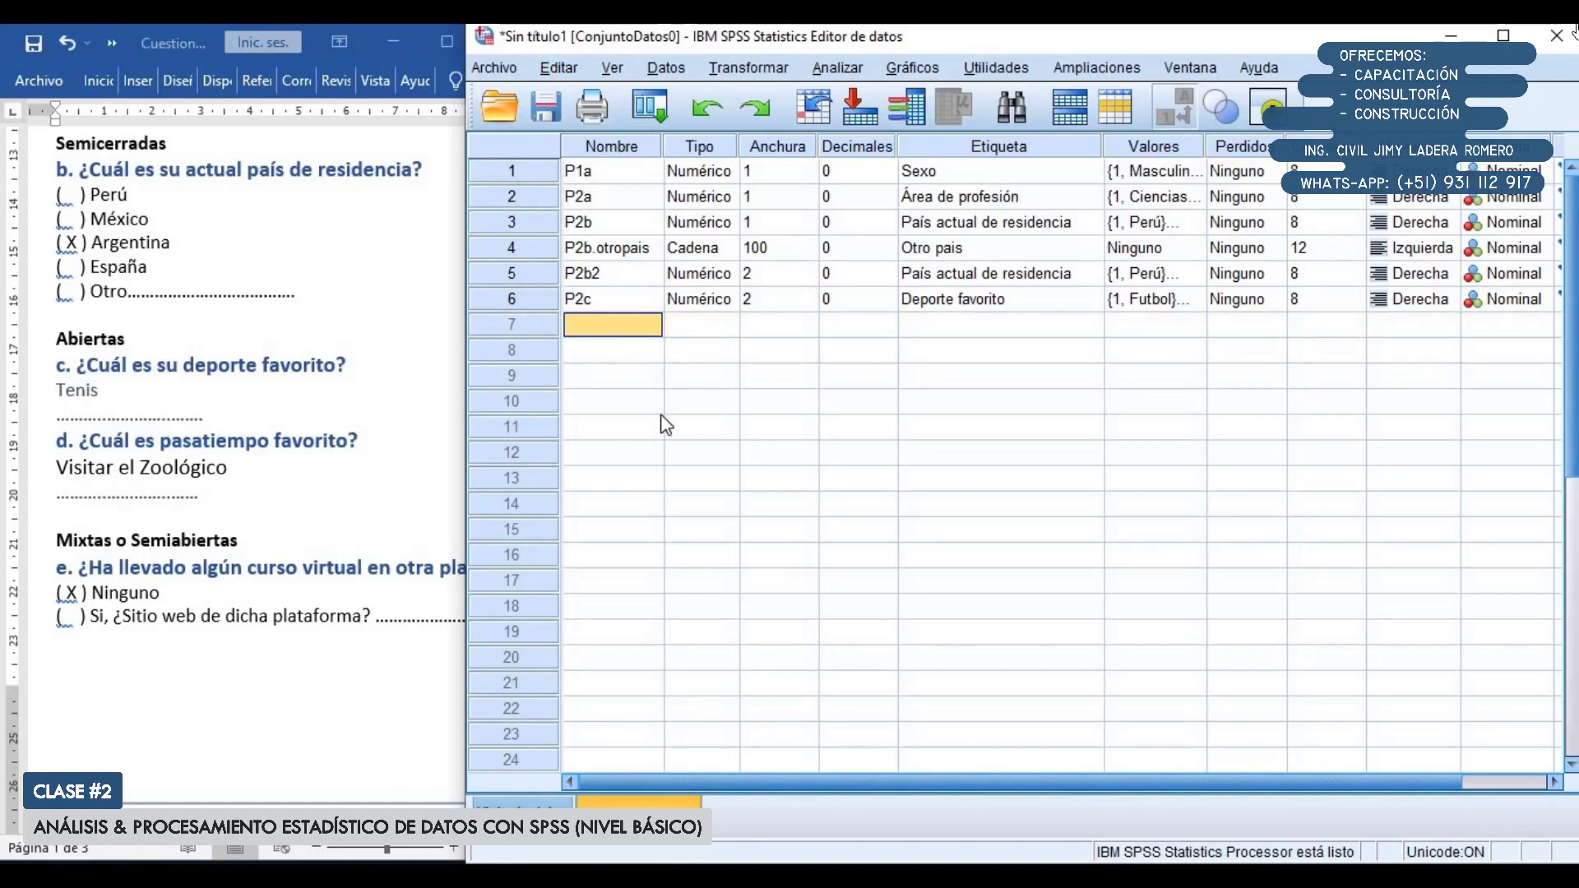
{"action": "type", "text": "P2"}
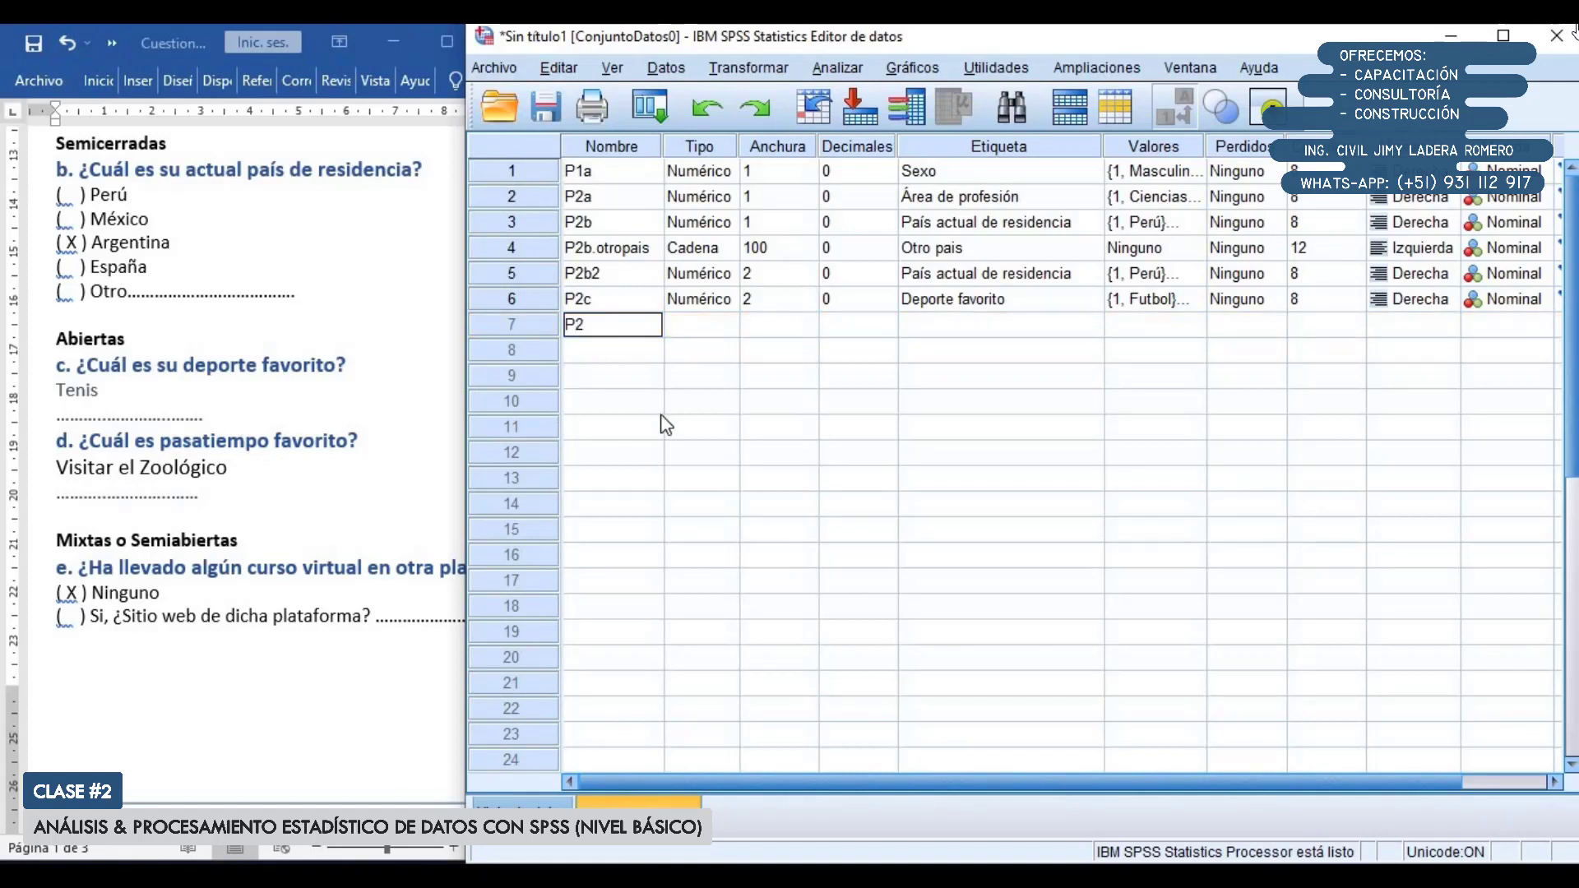
{"action": "type", "text": "d"}
{"action": "key", "text": "Tab"}
{"action": "key", "text": "Tab"}
{"action": "key", "text": "Tab"}
{"action": "key", "text": "Tab"}
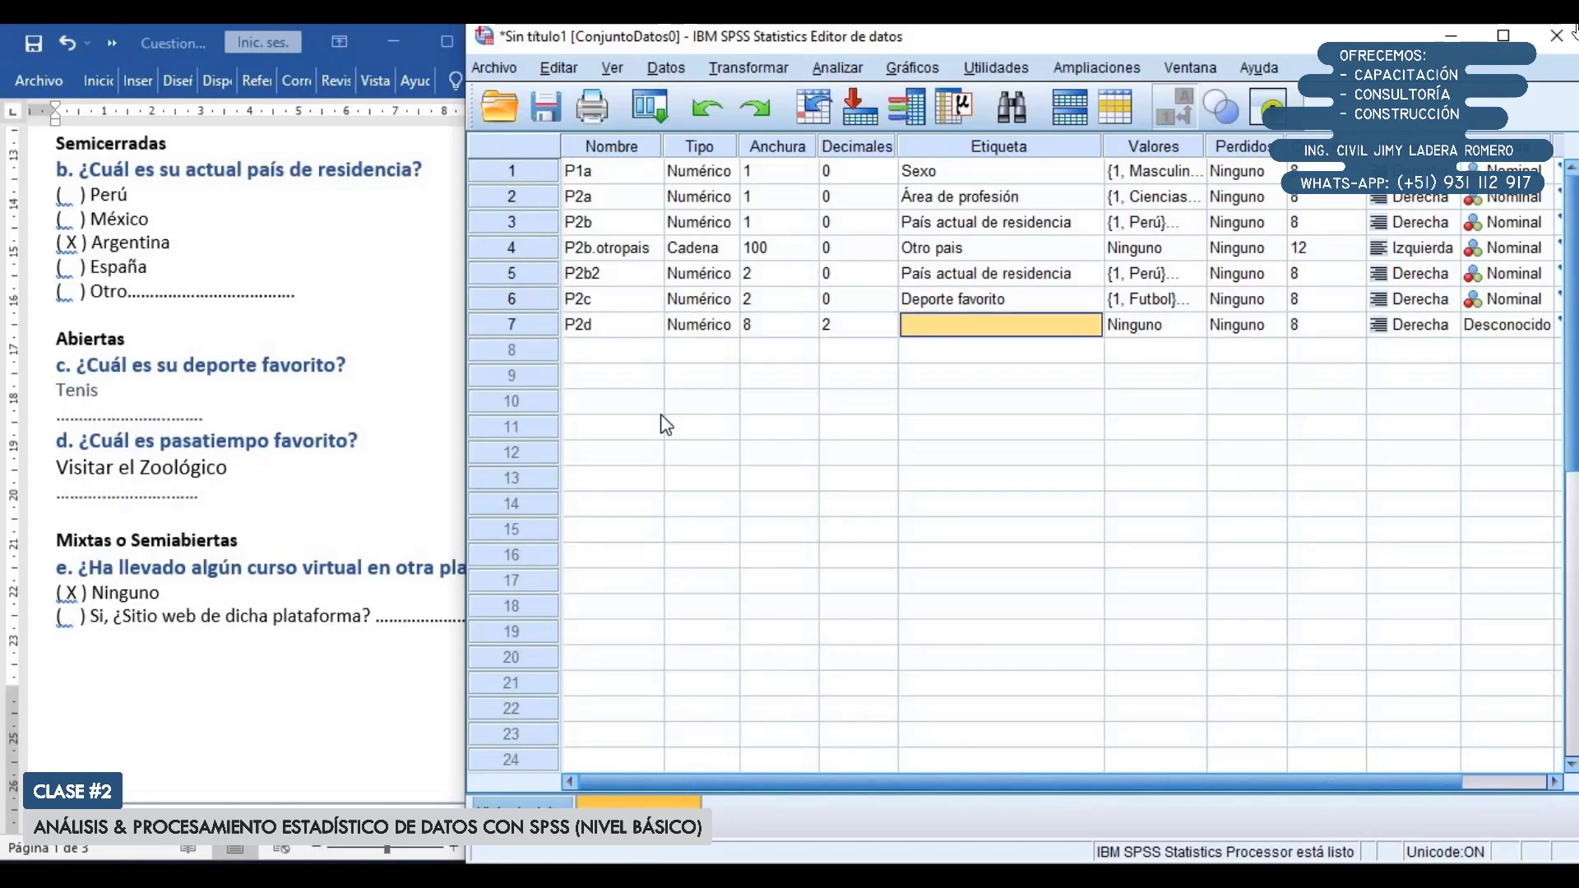
{"action": "type", "text": "Pasatiempo"}
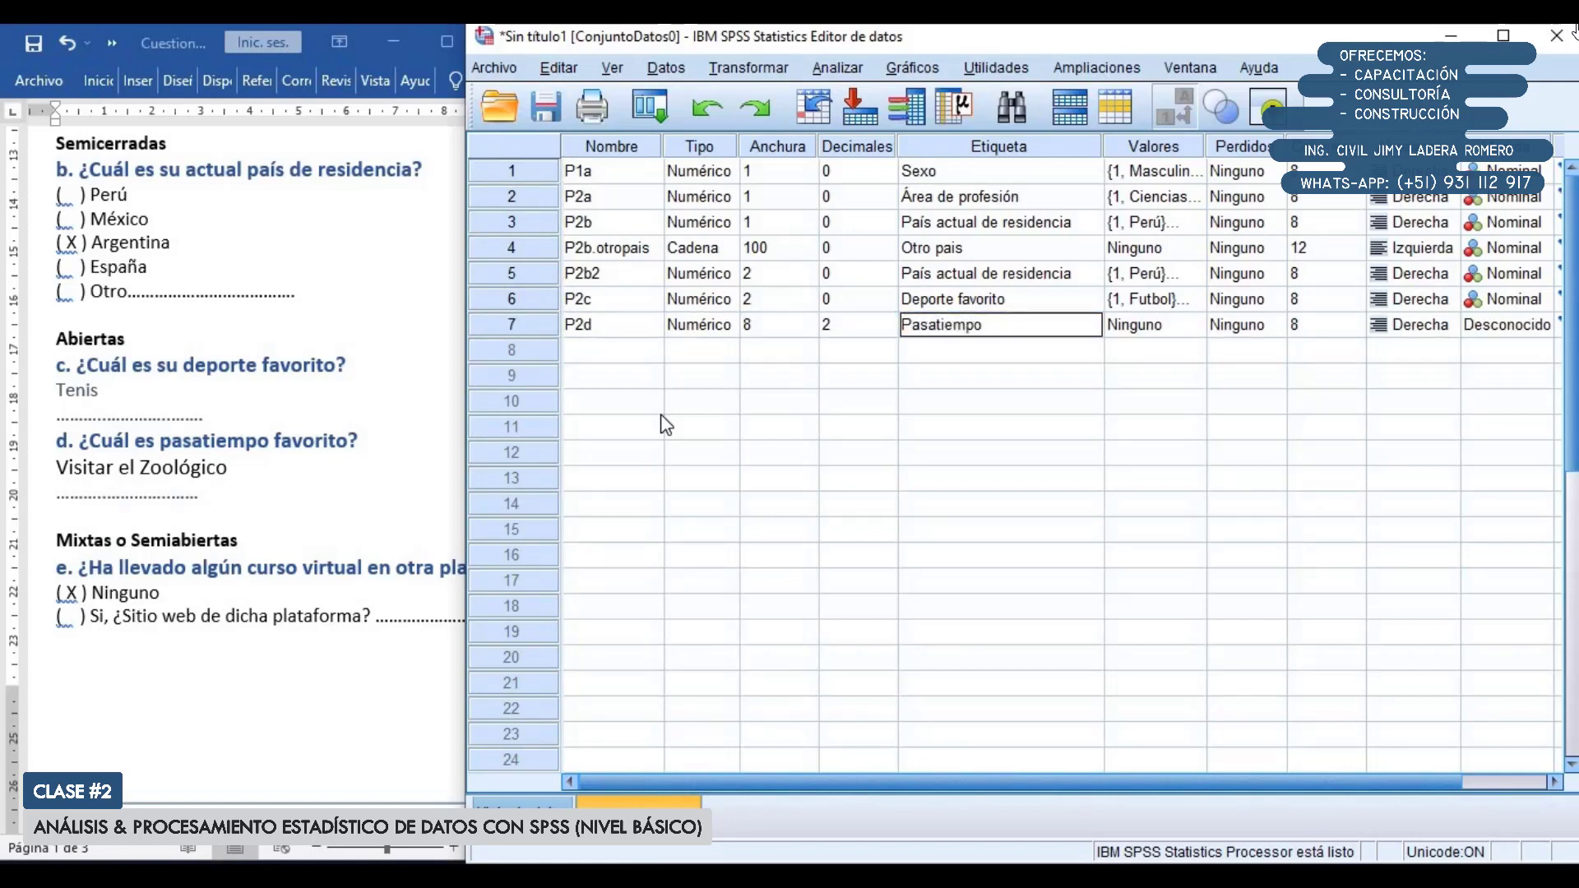
{"action": "type", "text": " favorito"}
{"action": "key", "text": "Return"}
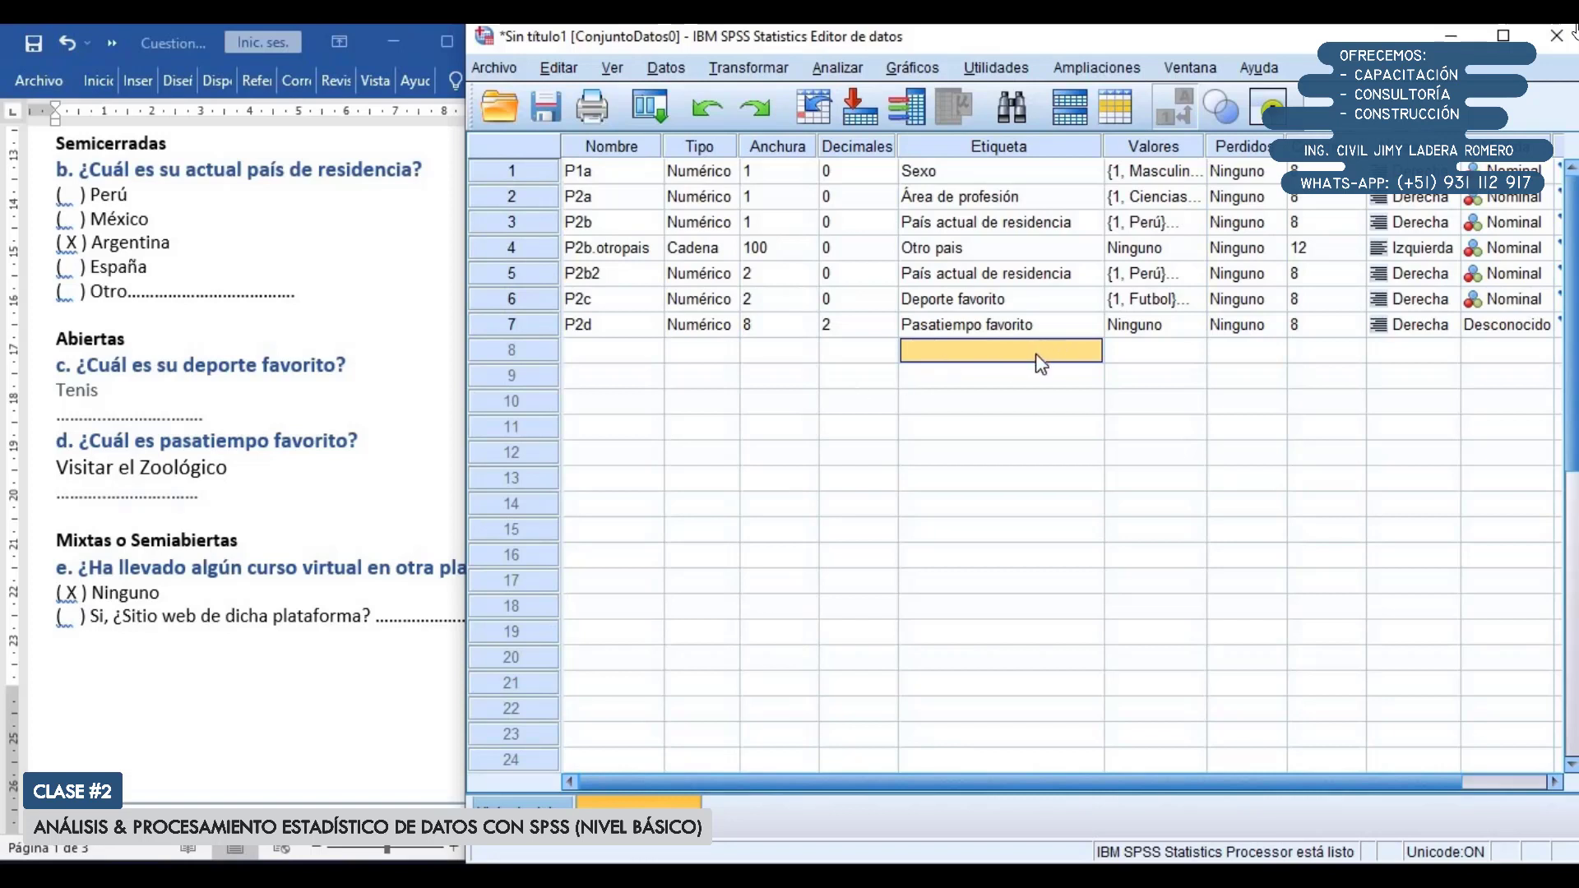
{"action": "left_click", "coordinate": [528, 323]}
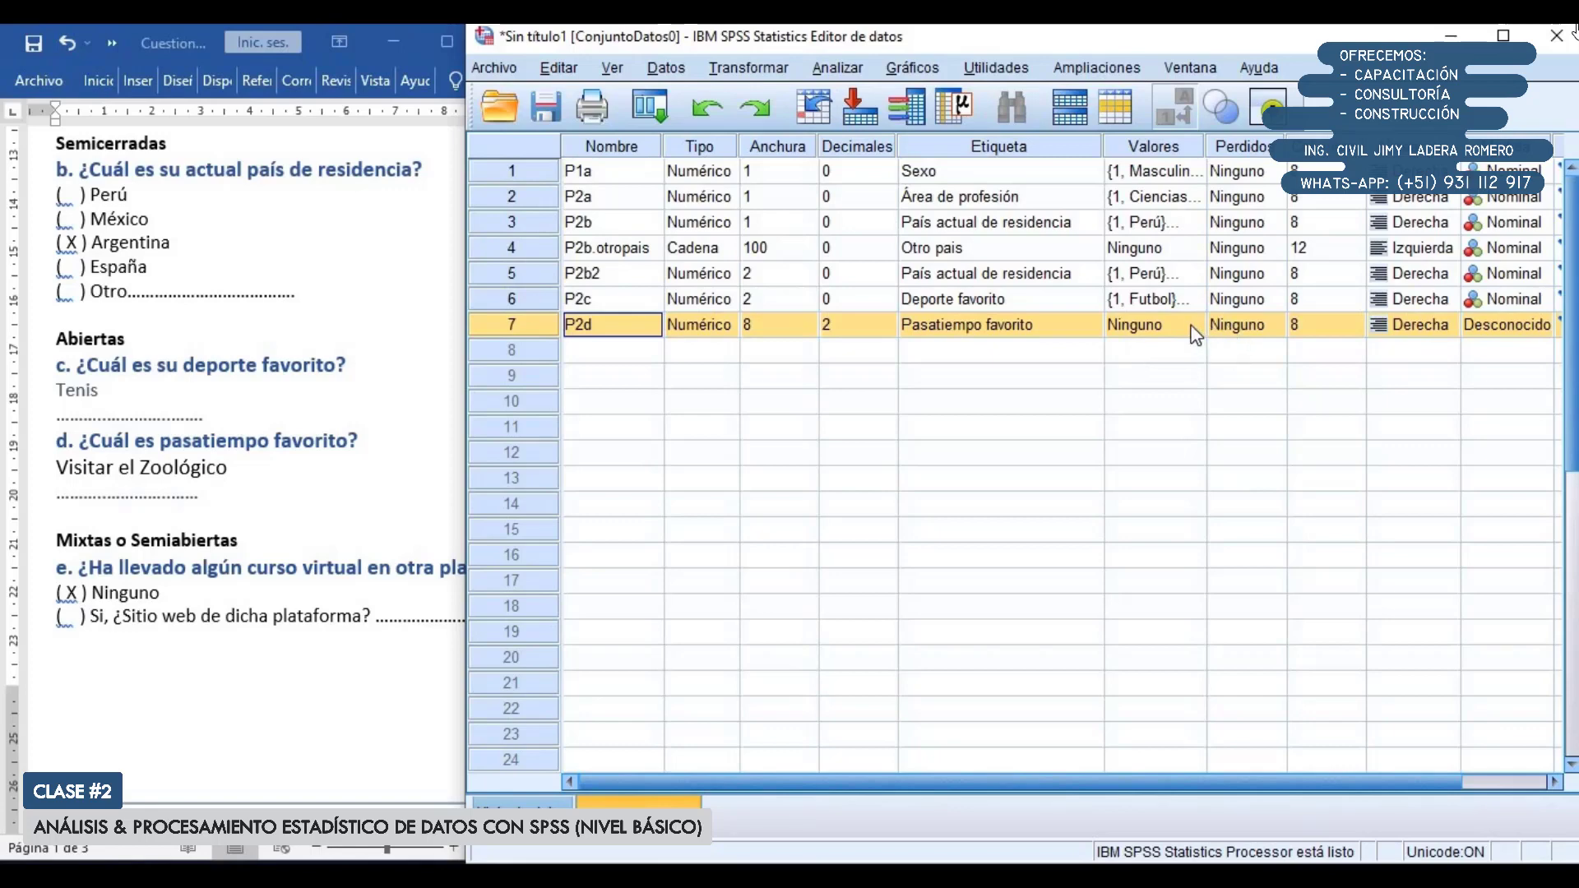
{"action": "left_click", "coordinate": [1152, 324]}
{"action": "left_click", "coordinate": [1197, 325]}
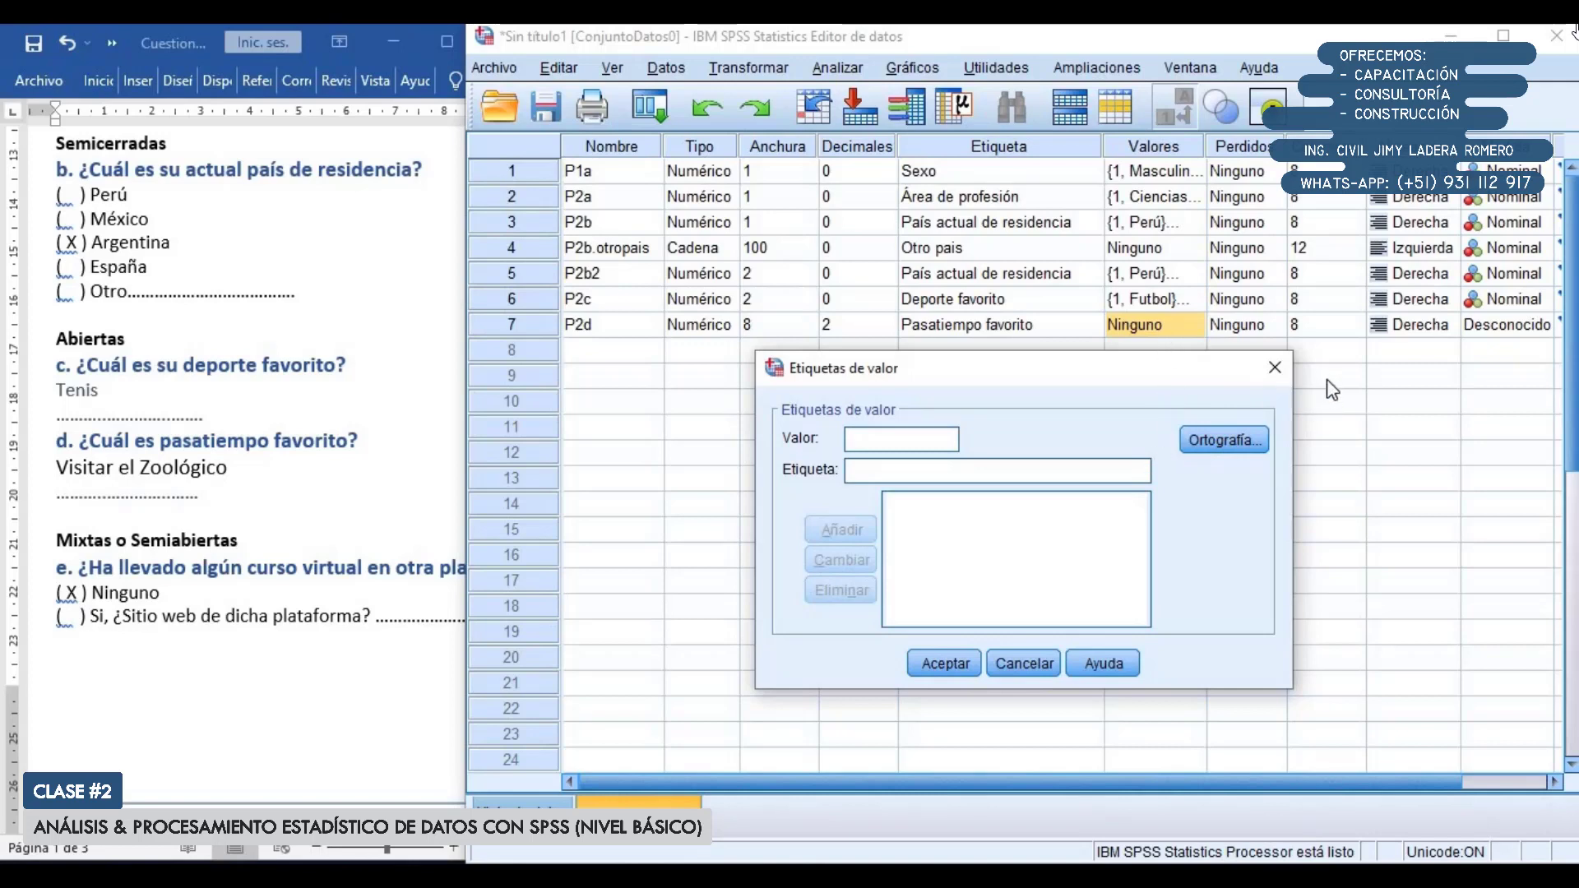
{"action": "left_click", "coordinate": [1274, 368]}
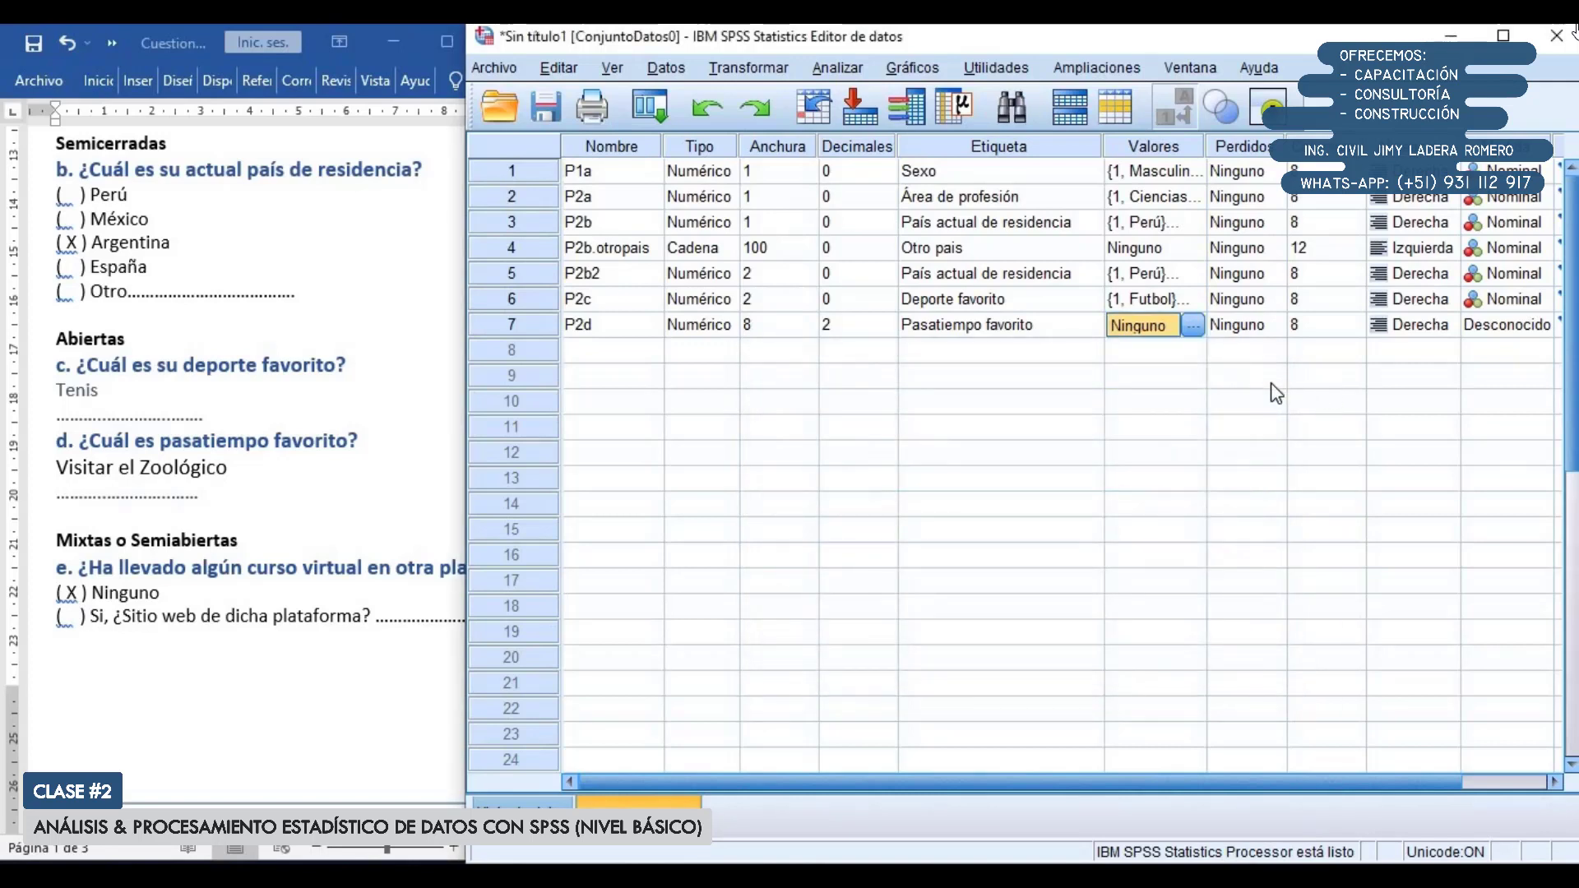
Change the type of P2d to Cadena with 200 characters and slightly widen the Tipo column
{"action": "left_click", "coordinate": [536, 329]}
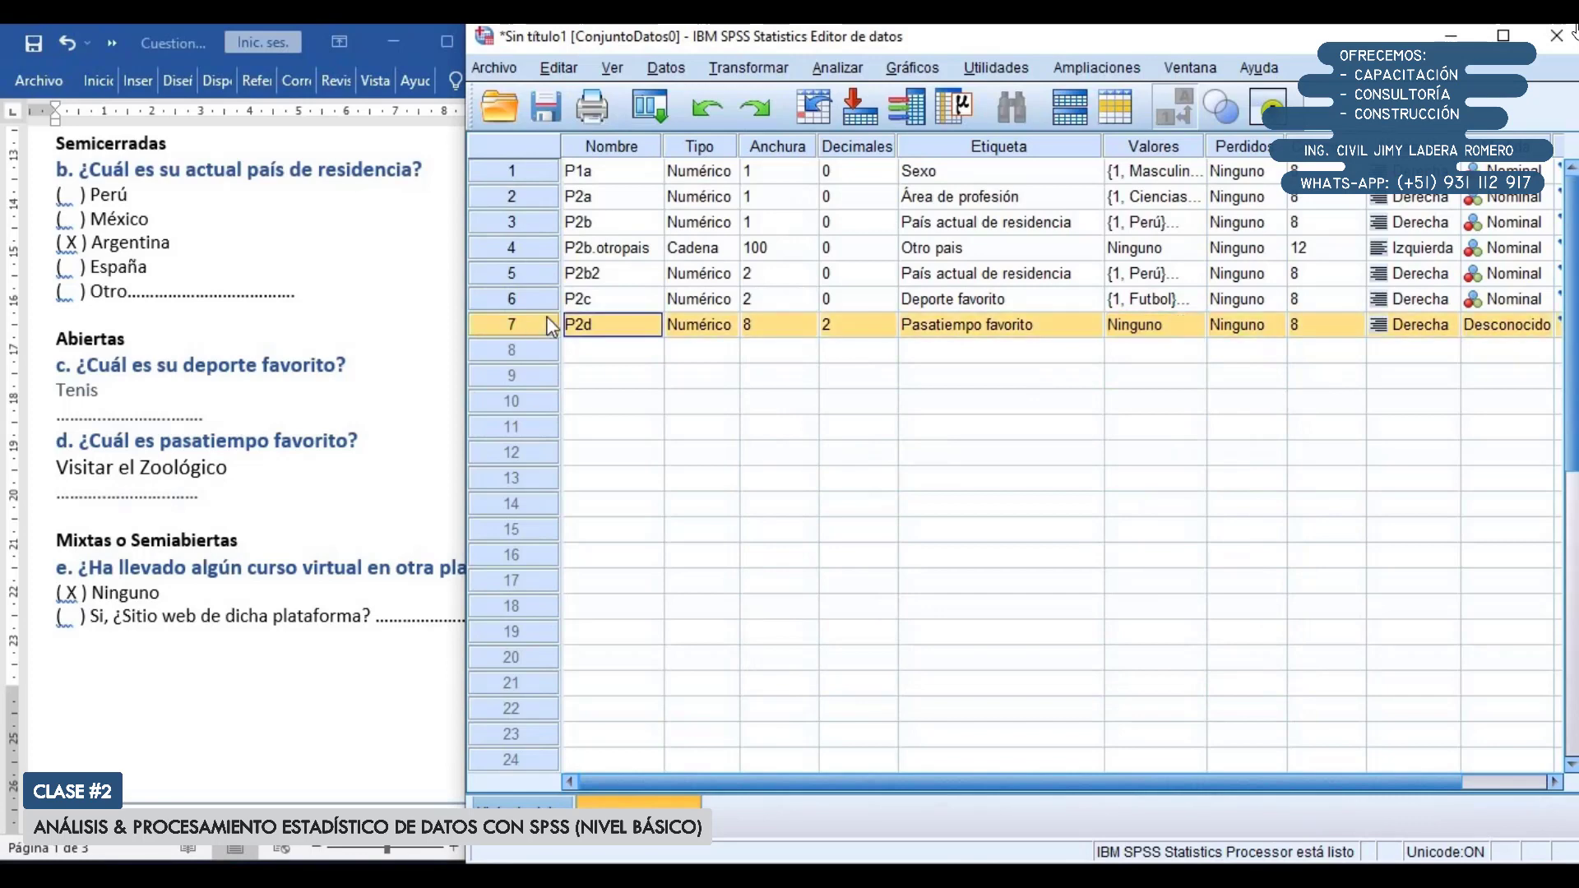
{"action": "left_click", "coordinate": [707, 324]}
{"action": "left_click", "coordinate": [728, 322]}
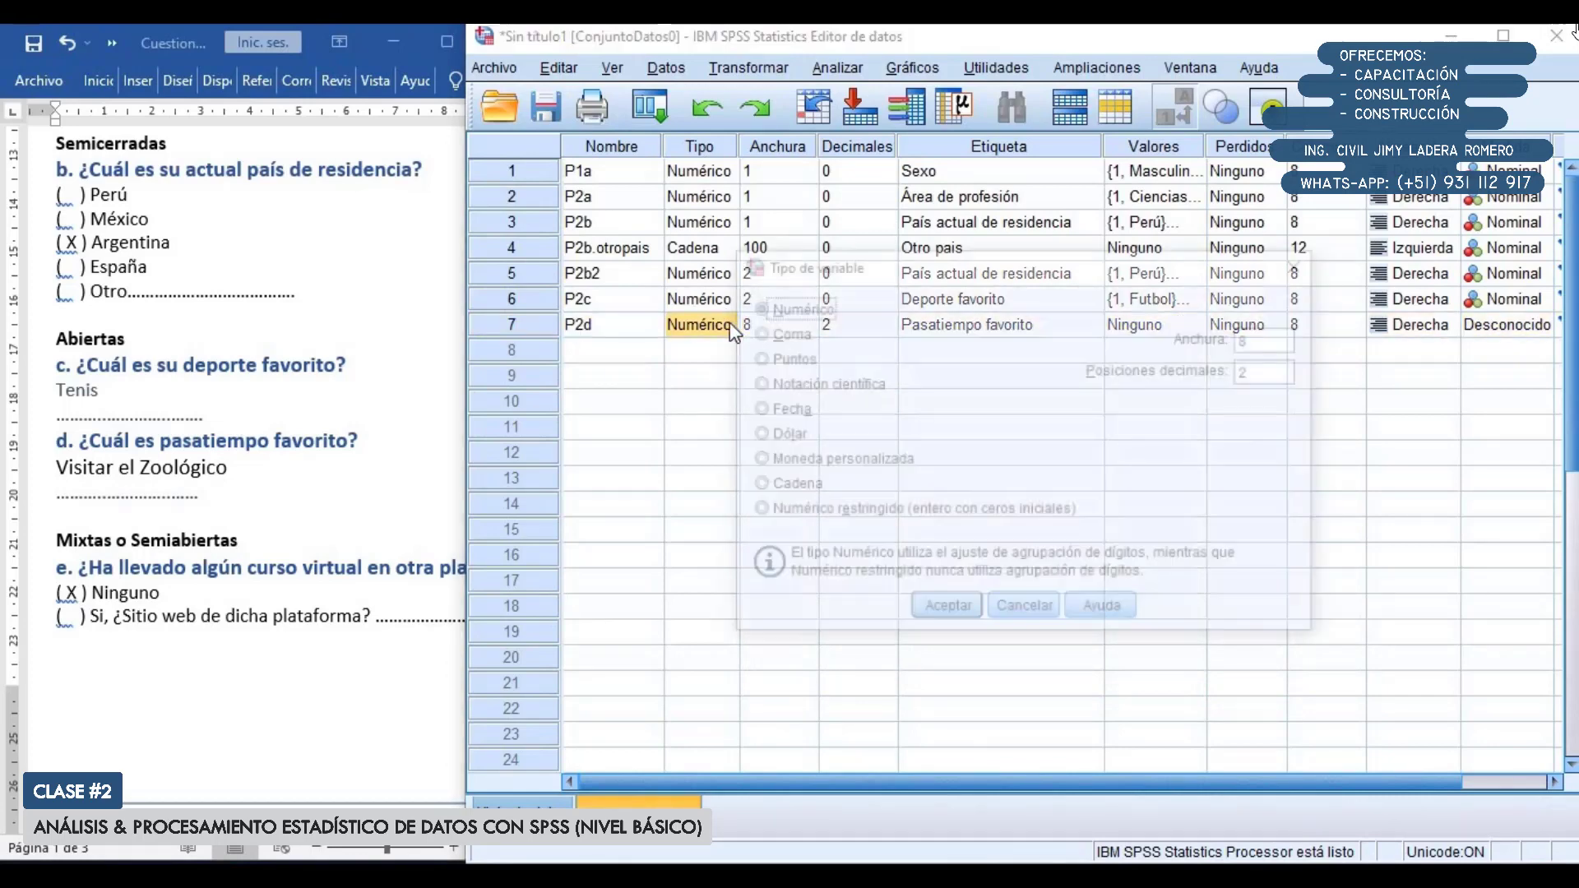
{"action": "left_click", "coordinate": [788, 487]}
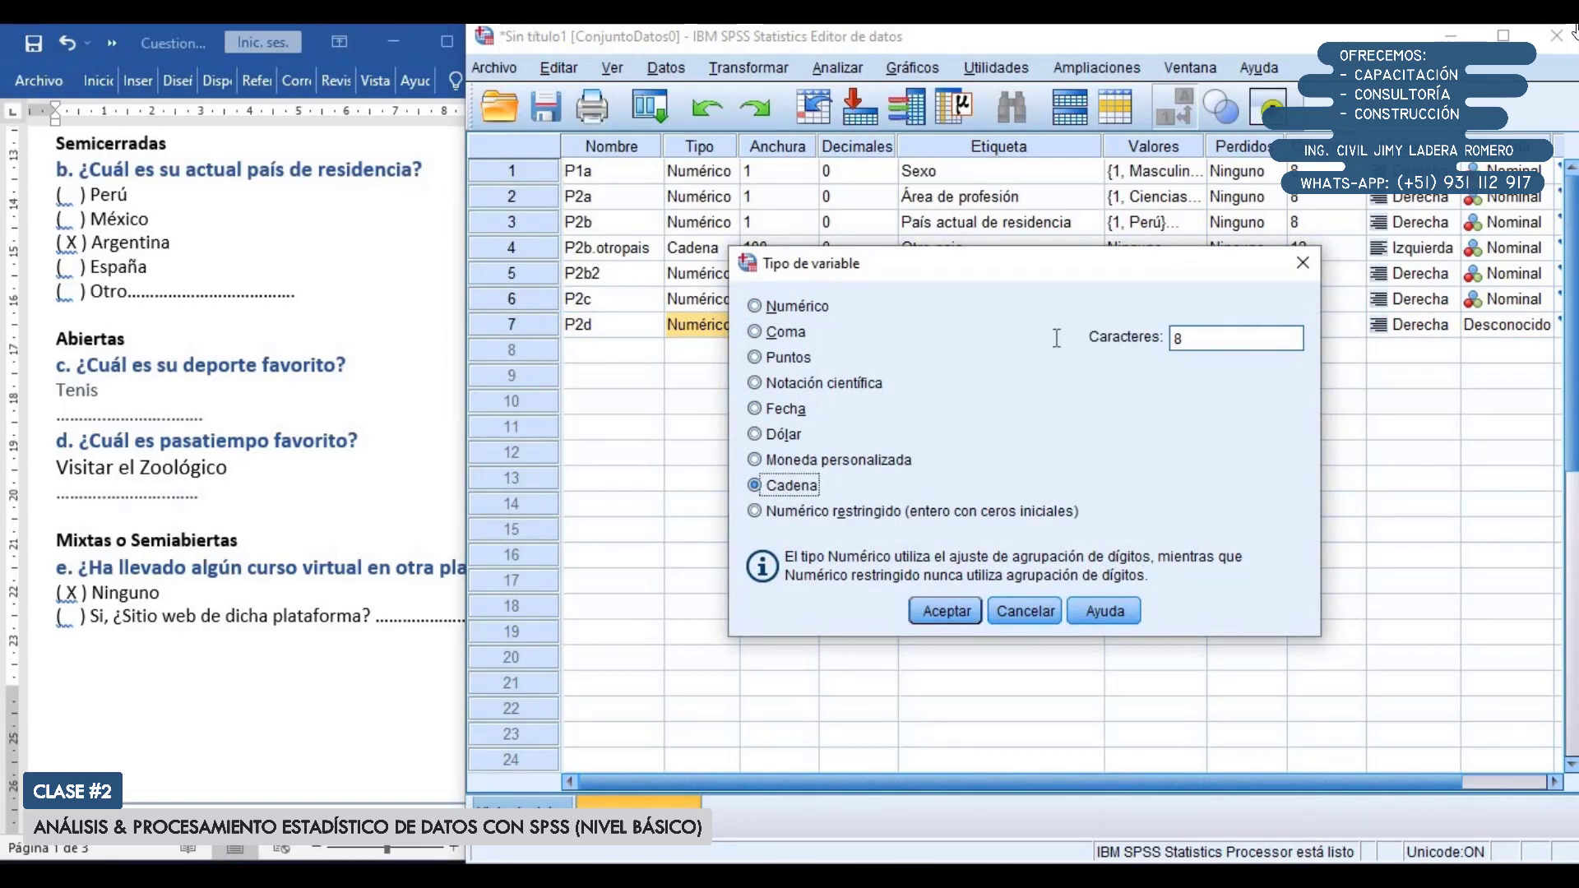
{"action": "left_click", "coordinate": [1209, 338]}
{"action": "key", "text": "ctrl+a"}
{"action": "type", "text": "200"}
{"action": "left_click", "coordinate": [946, 611]}
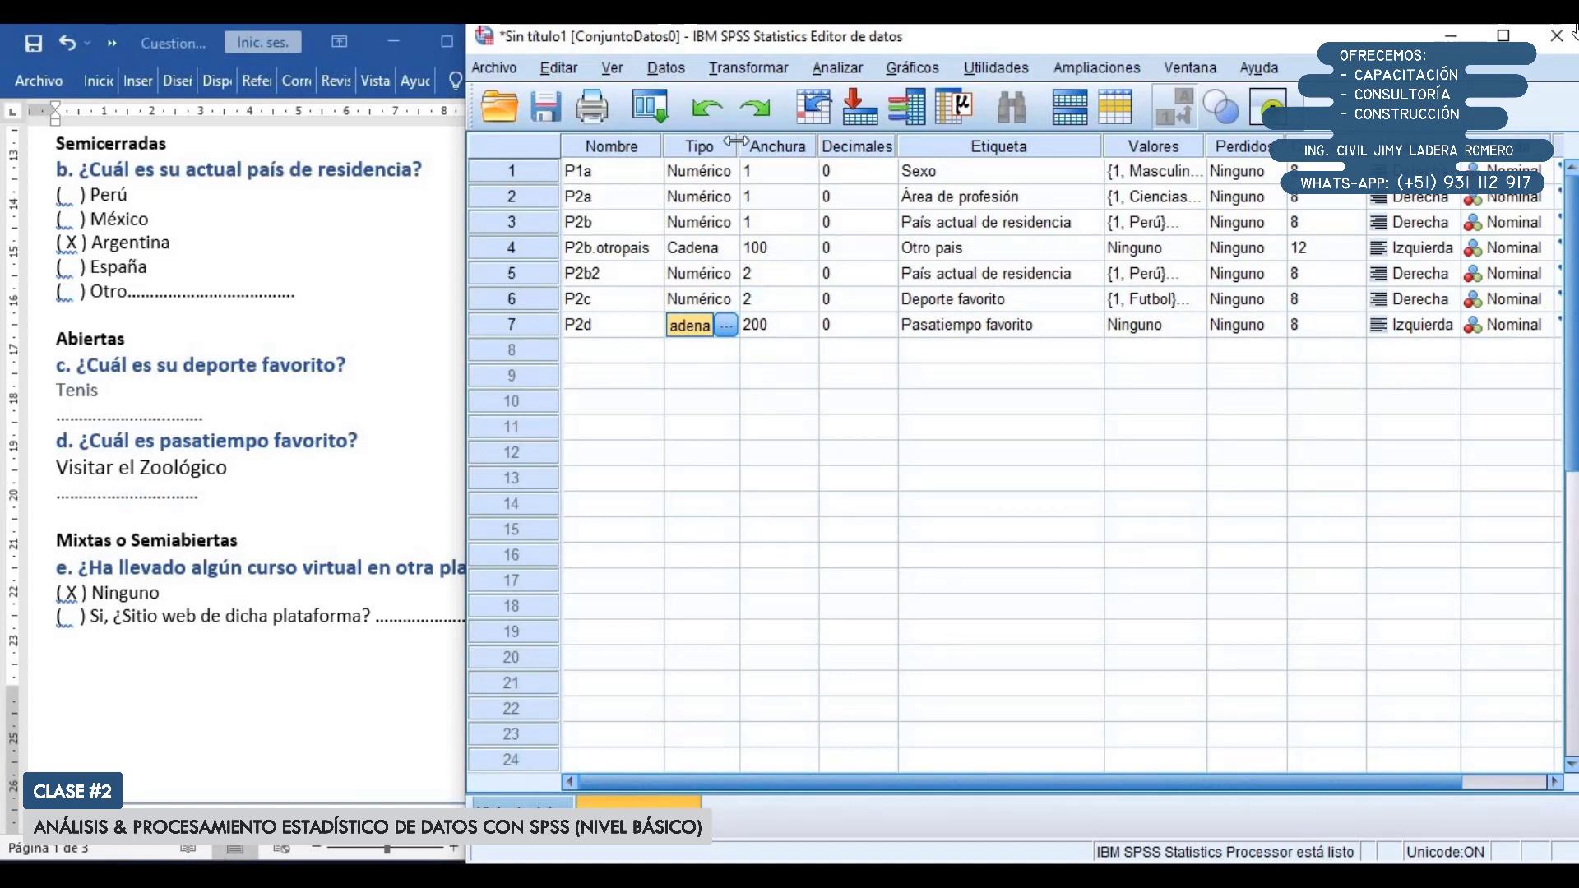
{"action": "left_click_drag", "start_coordinate": [734, 141], "coordinate": [743, 142]}
{"action": "left_click", "coordinate": [537, 324]}
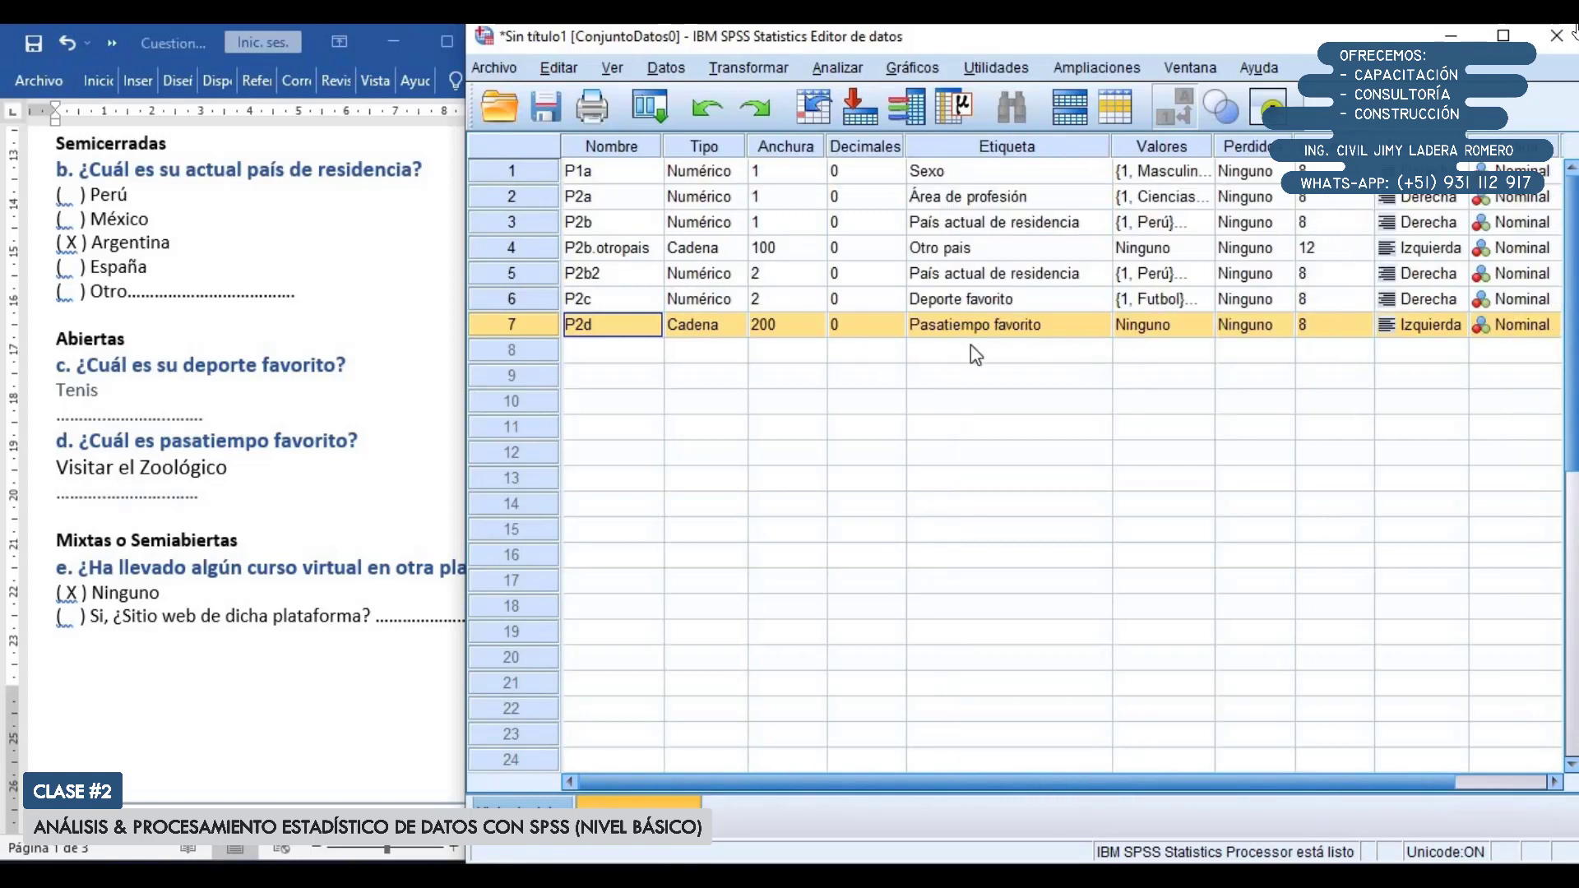
{"action": "left_click", "coordinate": [975, 352]}
{"action": "left_click", "coordinate": [613, 352]}
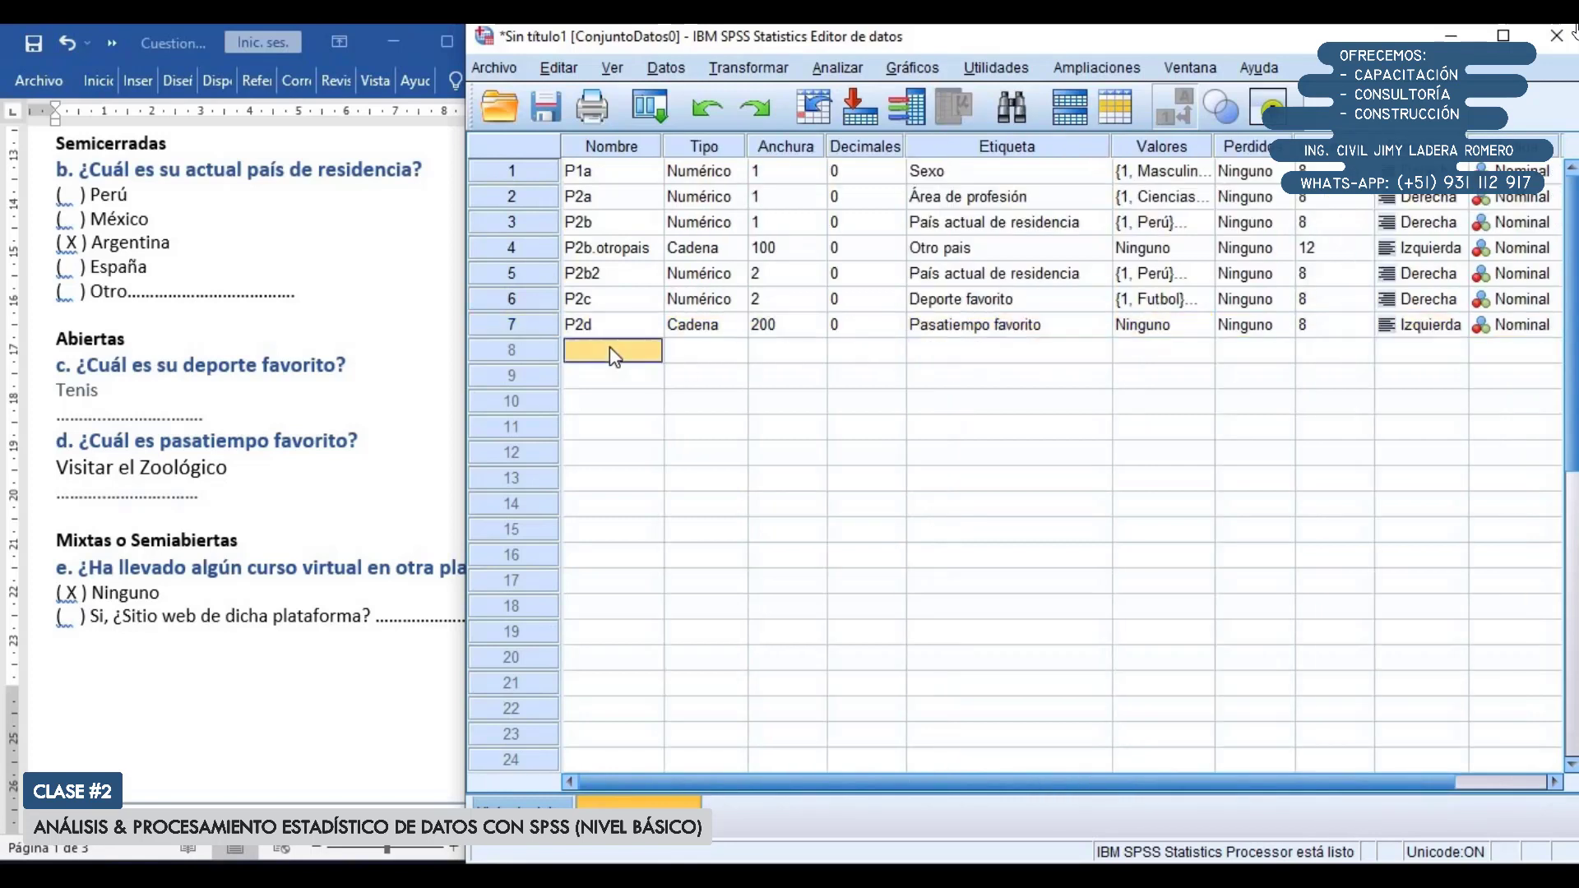
{"action": "left_click", "coordinate": [511, 301]}
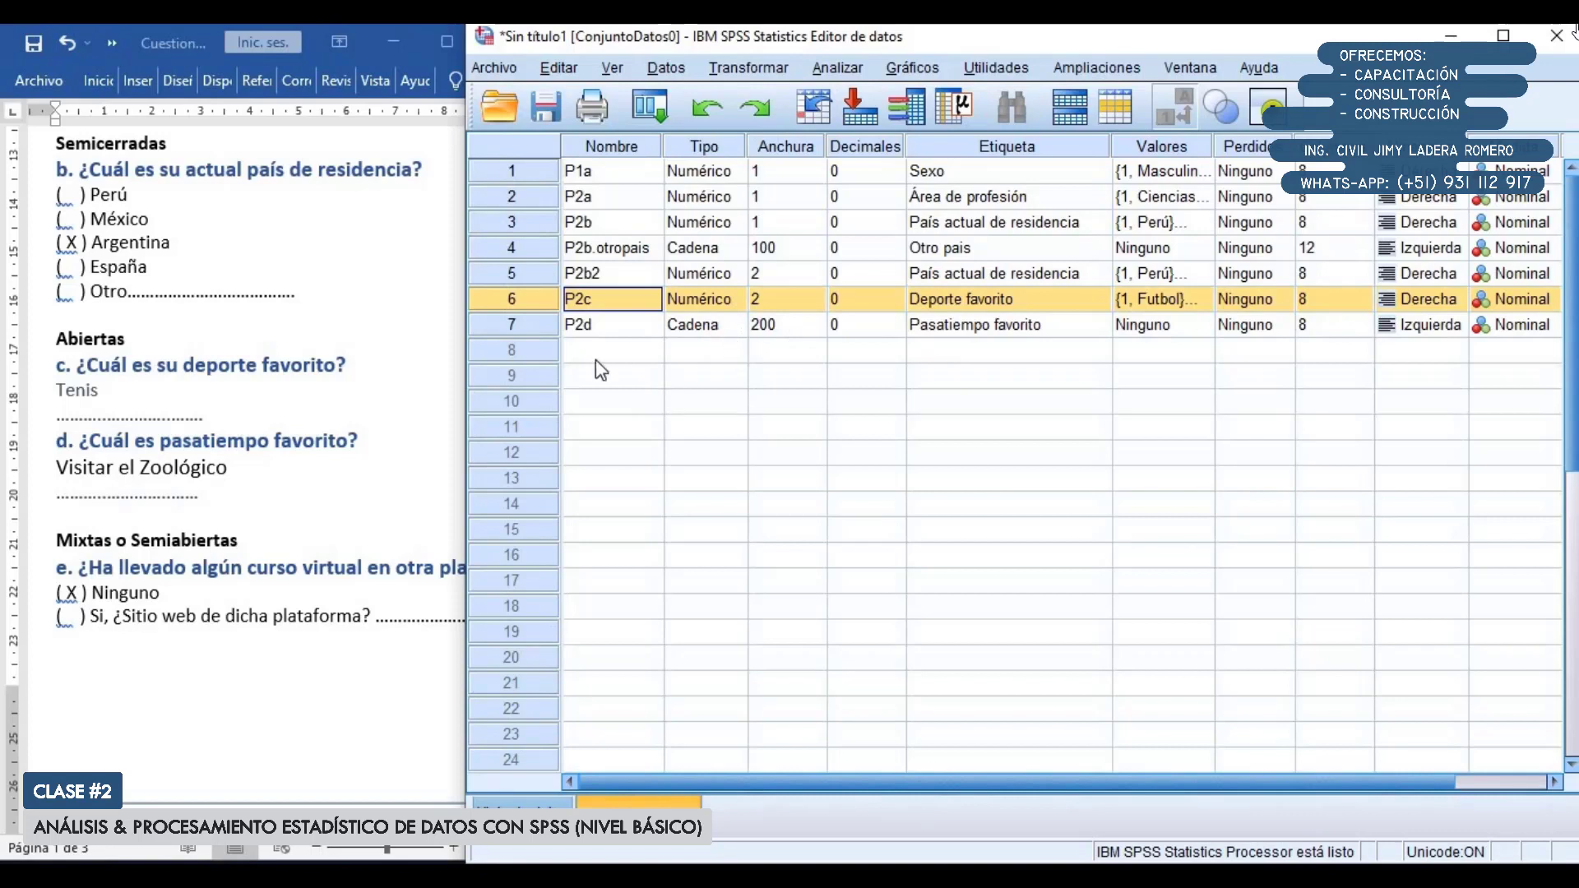
{"action": "left_click", "coordinate": [536, 349]}
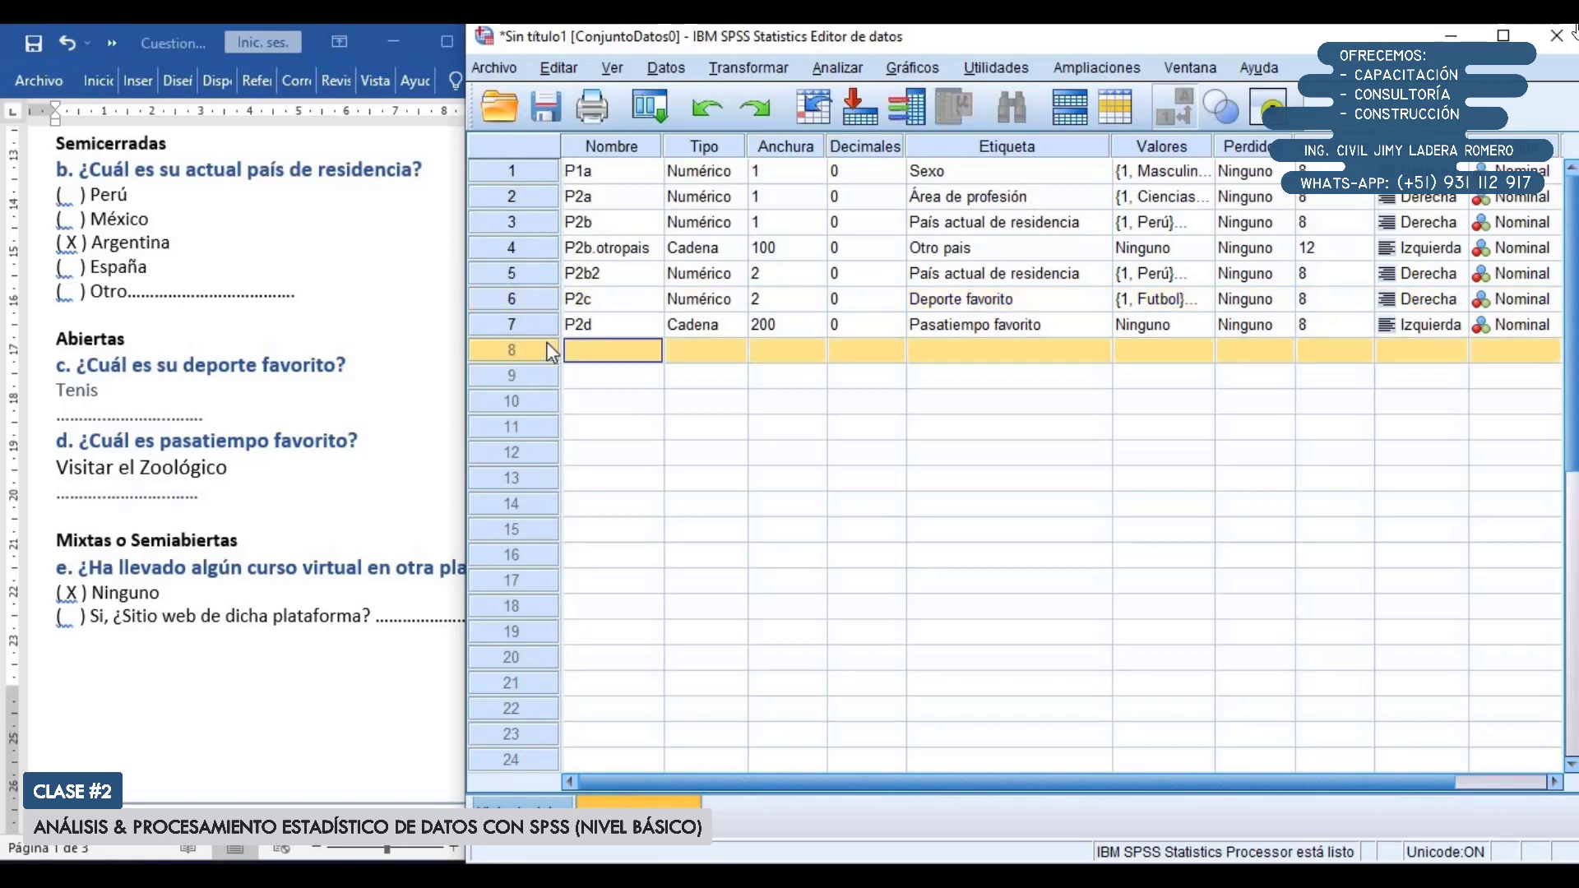
In the Word questionnaire, widen the window and examine semi-open question e and its website follow-up, and return to SPSS
{"action": "scroll", "coordinate": [312, 452], "scroll_direction": "down", "scroll_amount": 5}
{"action": "scroll", "coordinate": [297, 467], "scroll_direction": "down", "scroll_amount": 2}
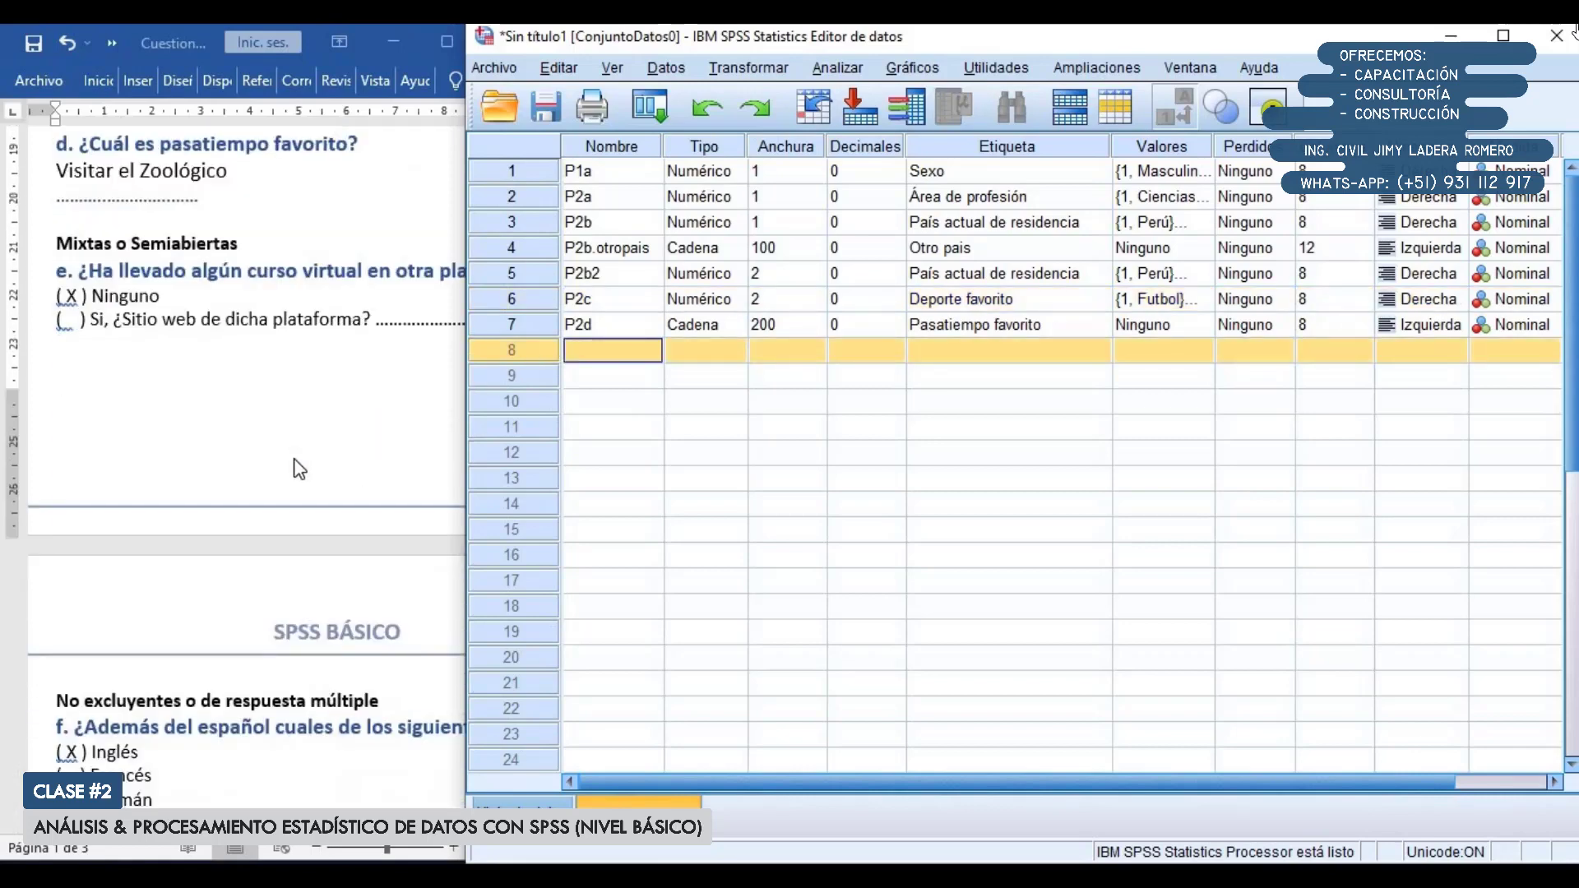
{"action": "left_click", "coordinate": [305, 384]}
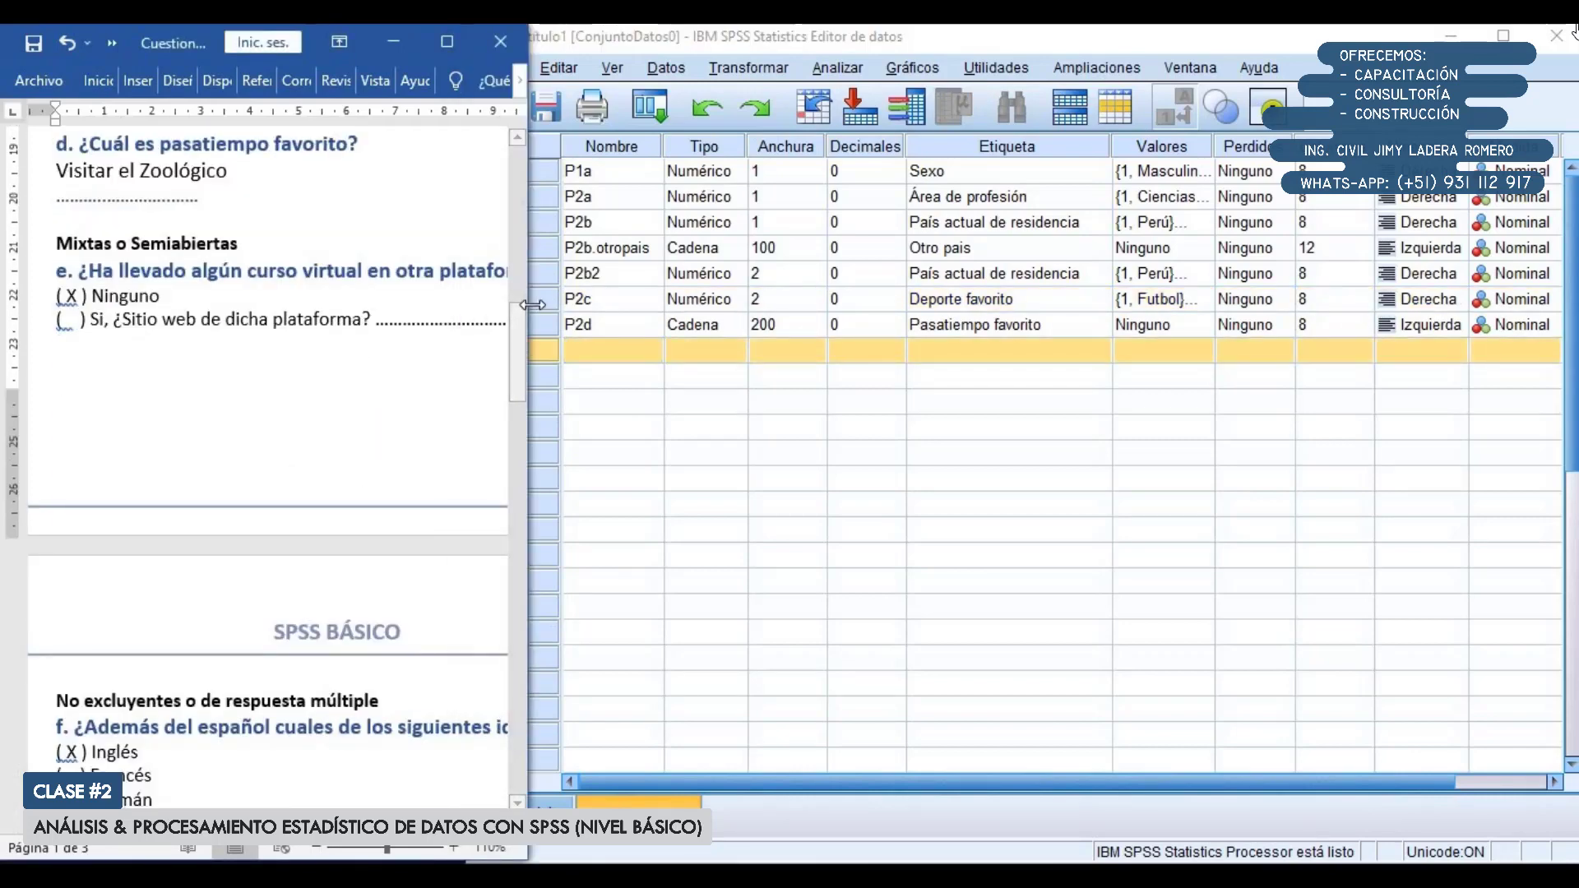
{"action": "left_click_drag", "start_coordinate": [527, 329], "coordinate": [713, 326]}
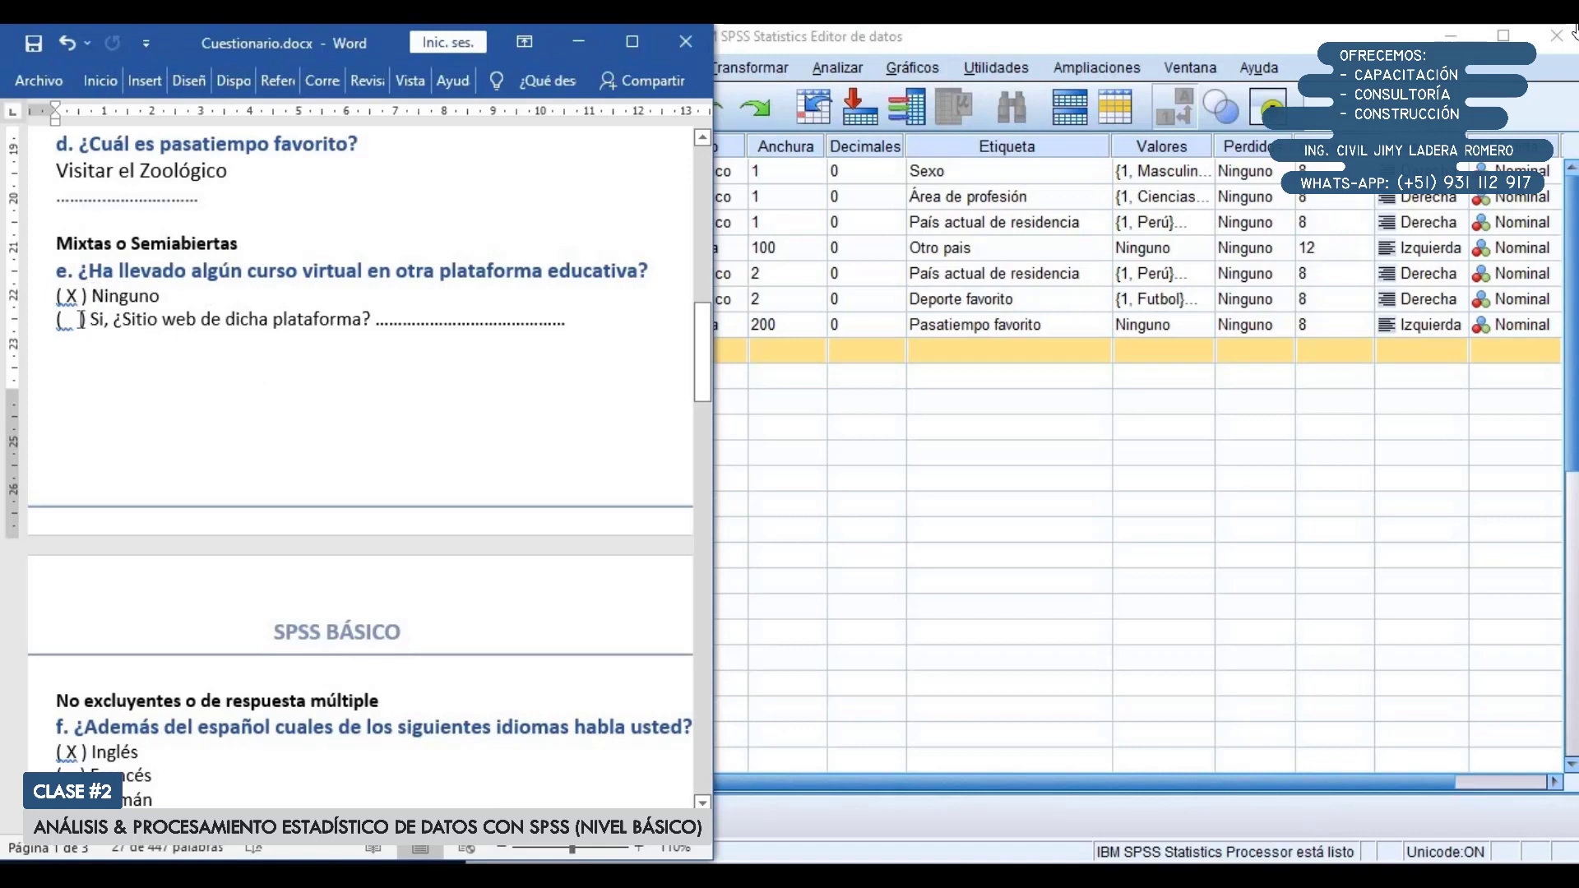
{"action": "left_click_drag", "start_coordinate": [112, 319], "coordinate": [379, 325]}
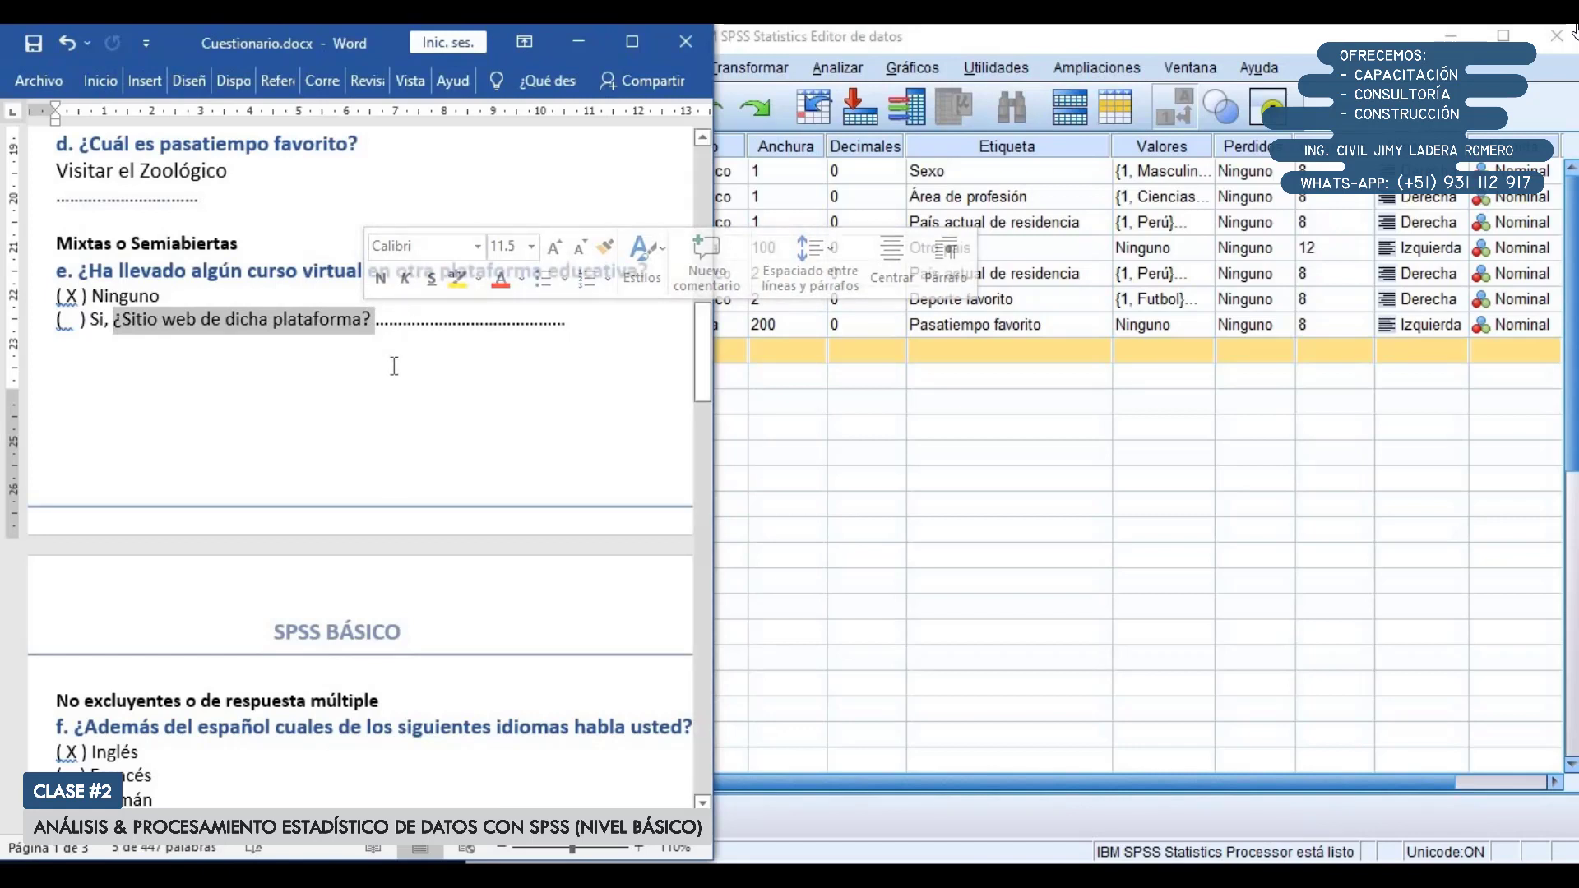
{"action": "left_click", "coordinate": [394, 366]}
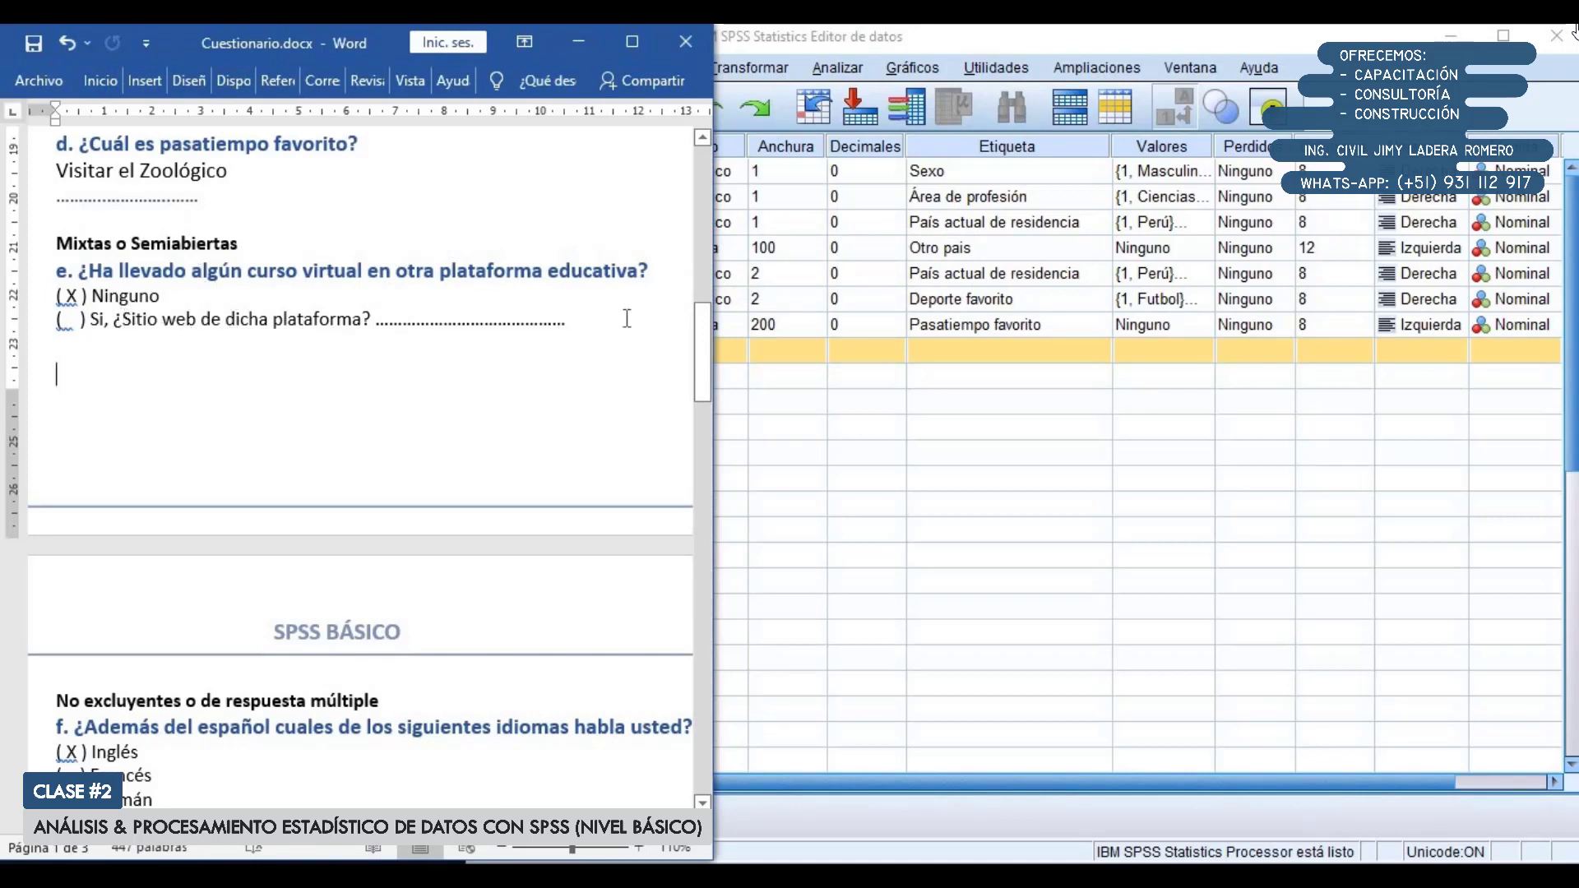
{"action": "left_click", "coordinate": [781, 158]}
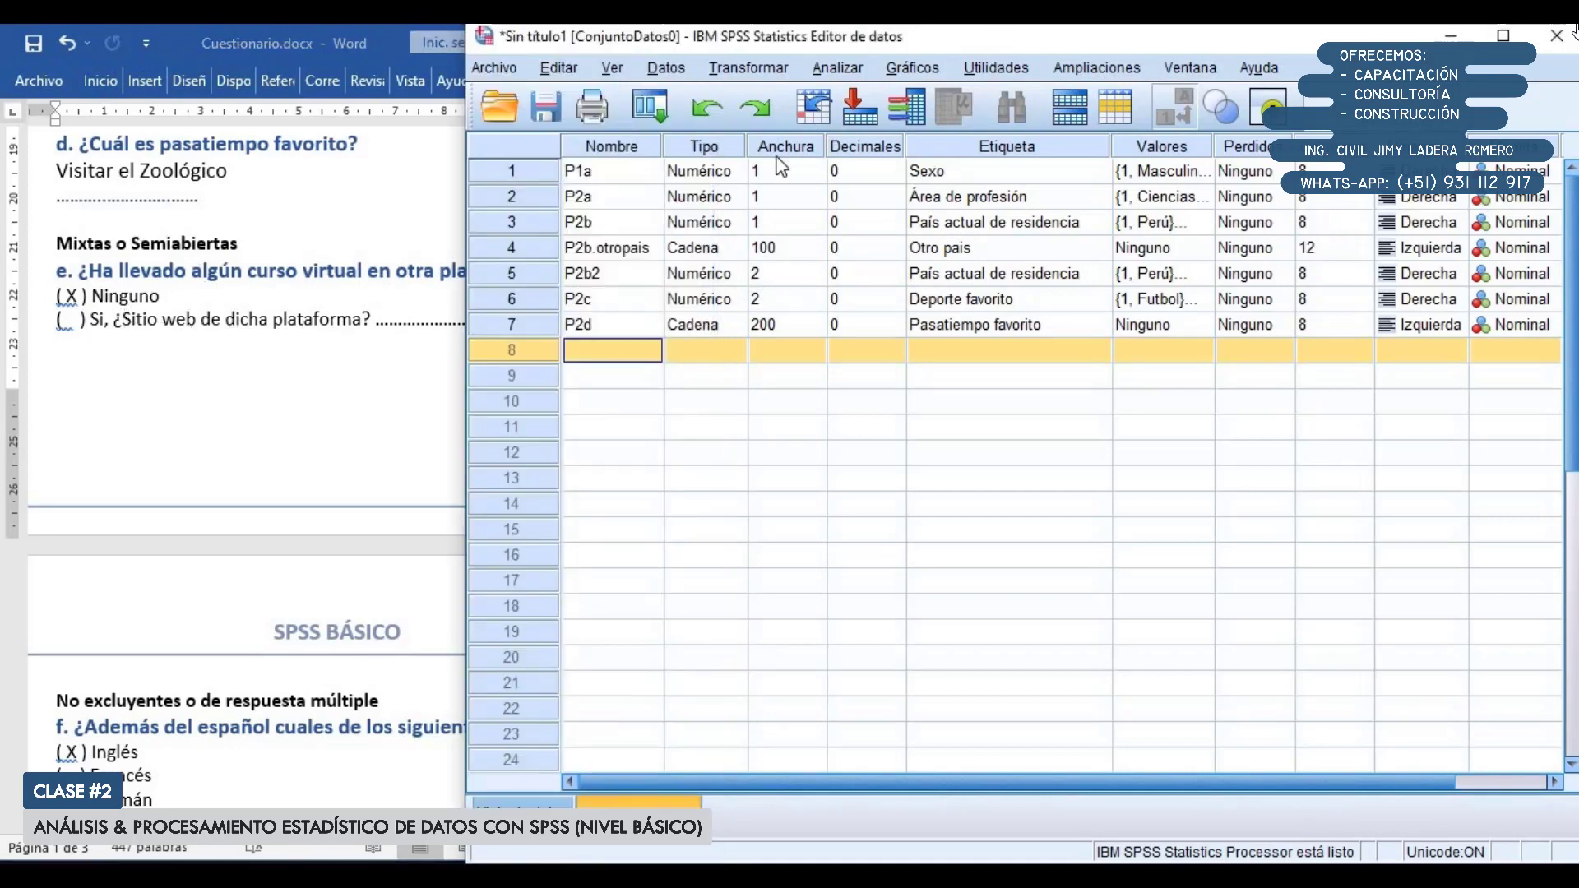
Try to name the new variable in row 8 P2d
{"action": "left_click", "coordinate": [609, 353]}
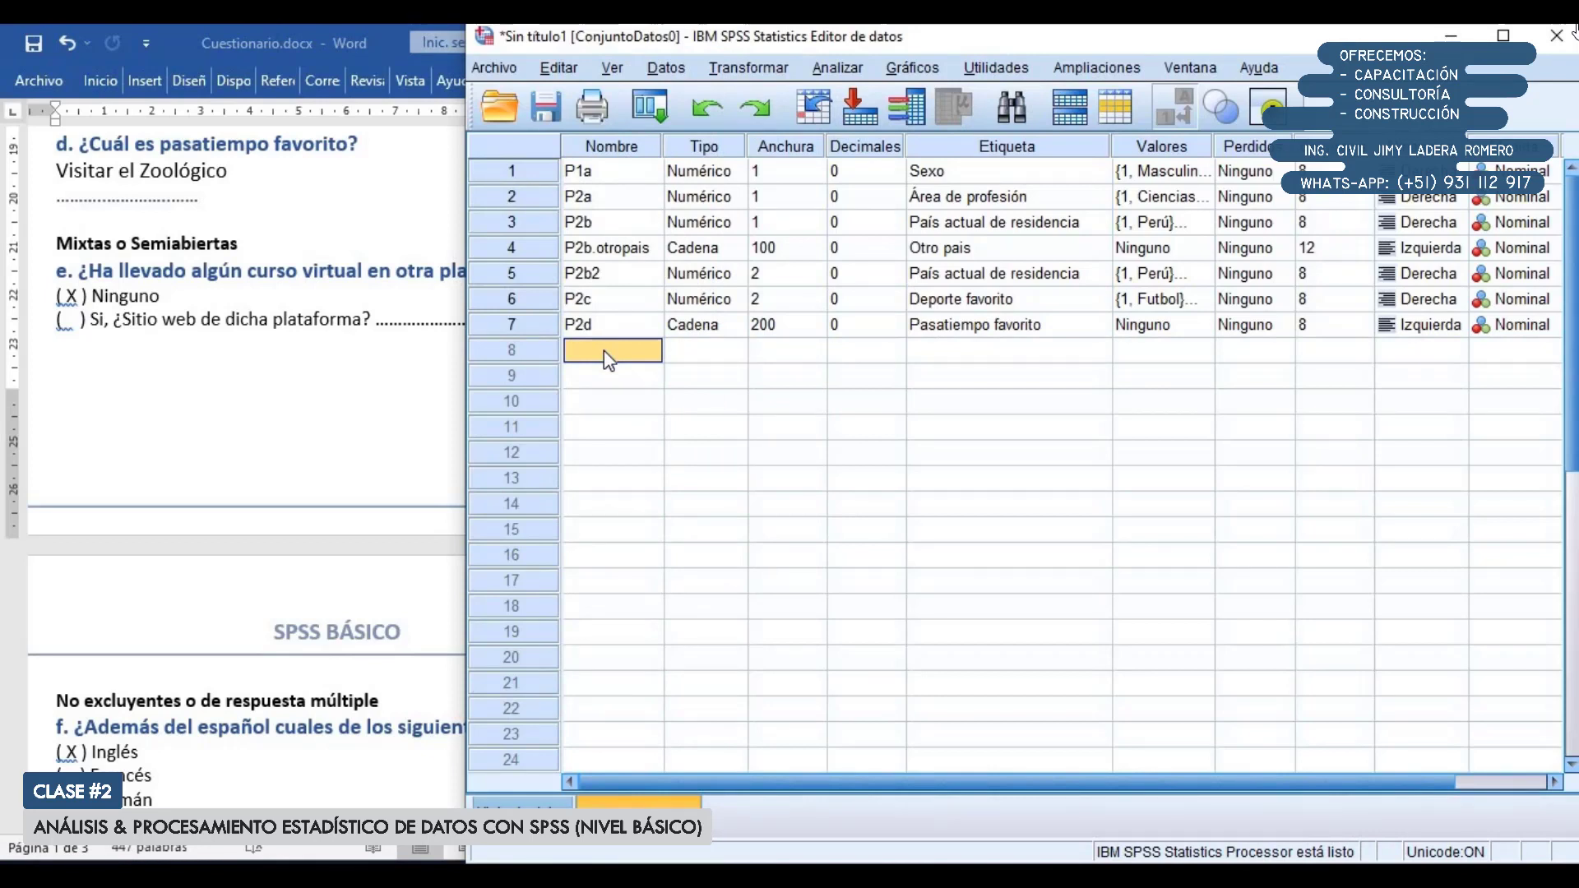
{"action": "type", "text": "P2d"}
{"action": "key", "text": "Return"}
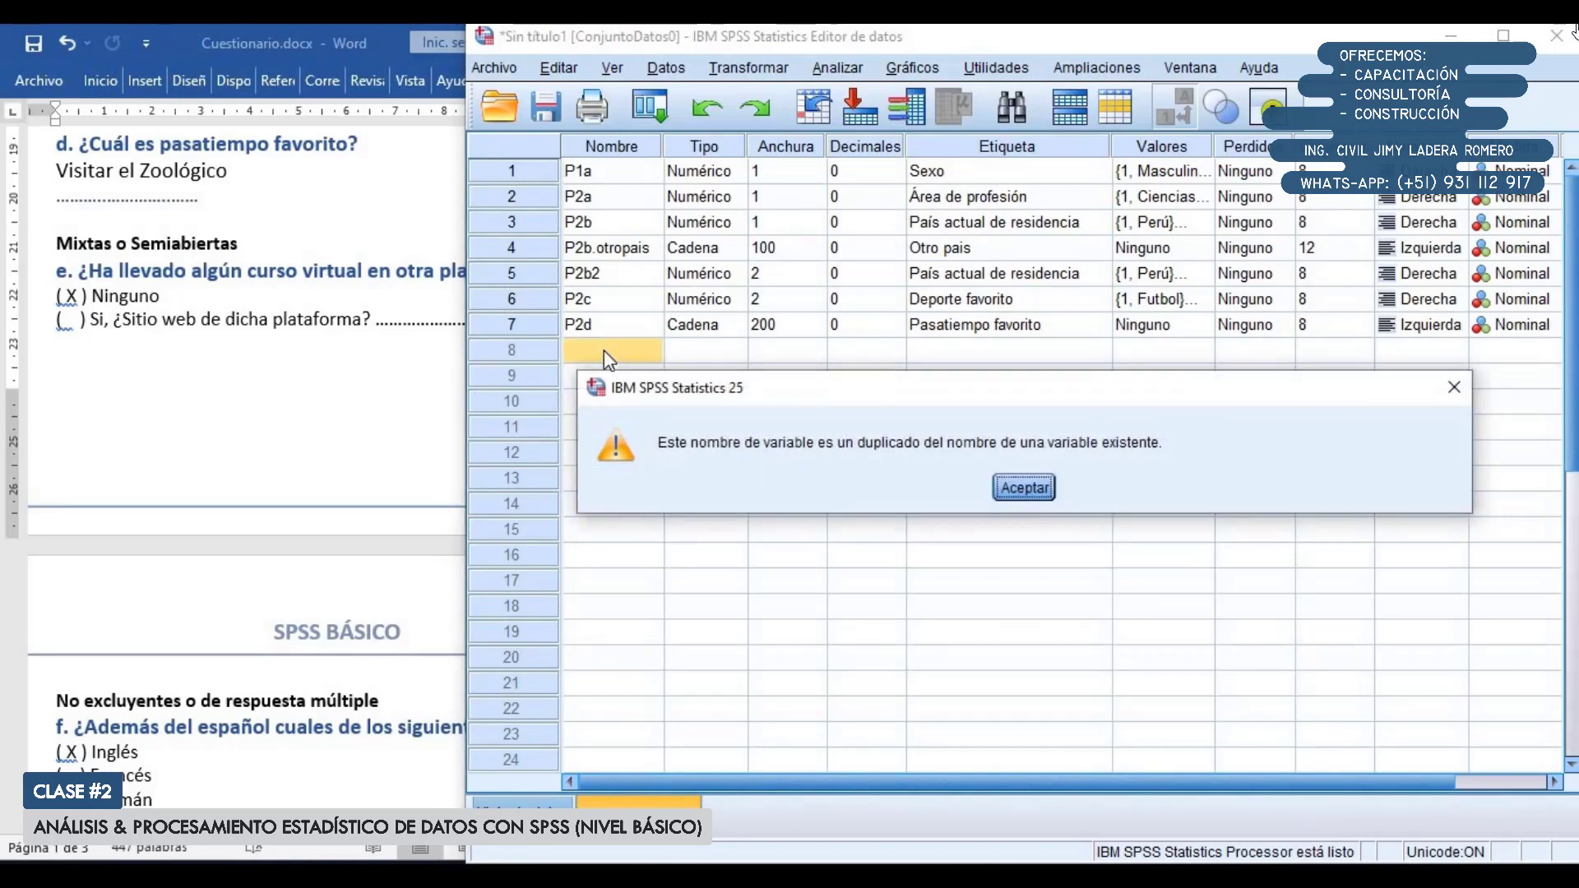
{"action": "key", "text": "Return"}
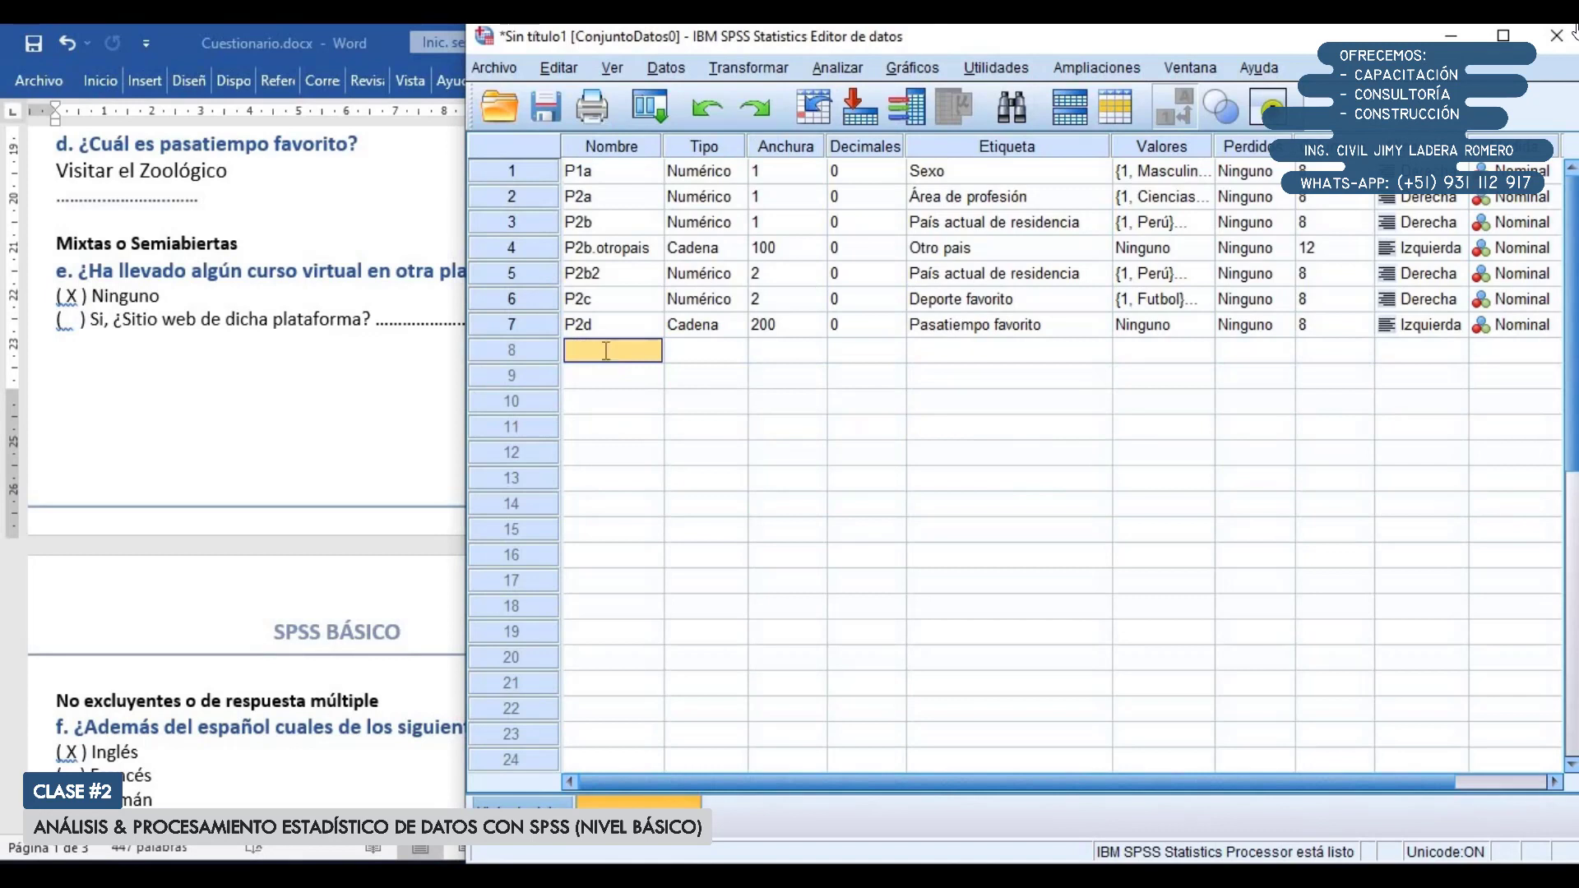
{"action": "type", "text": "P2d"}
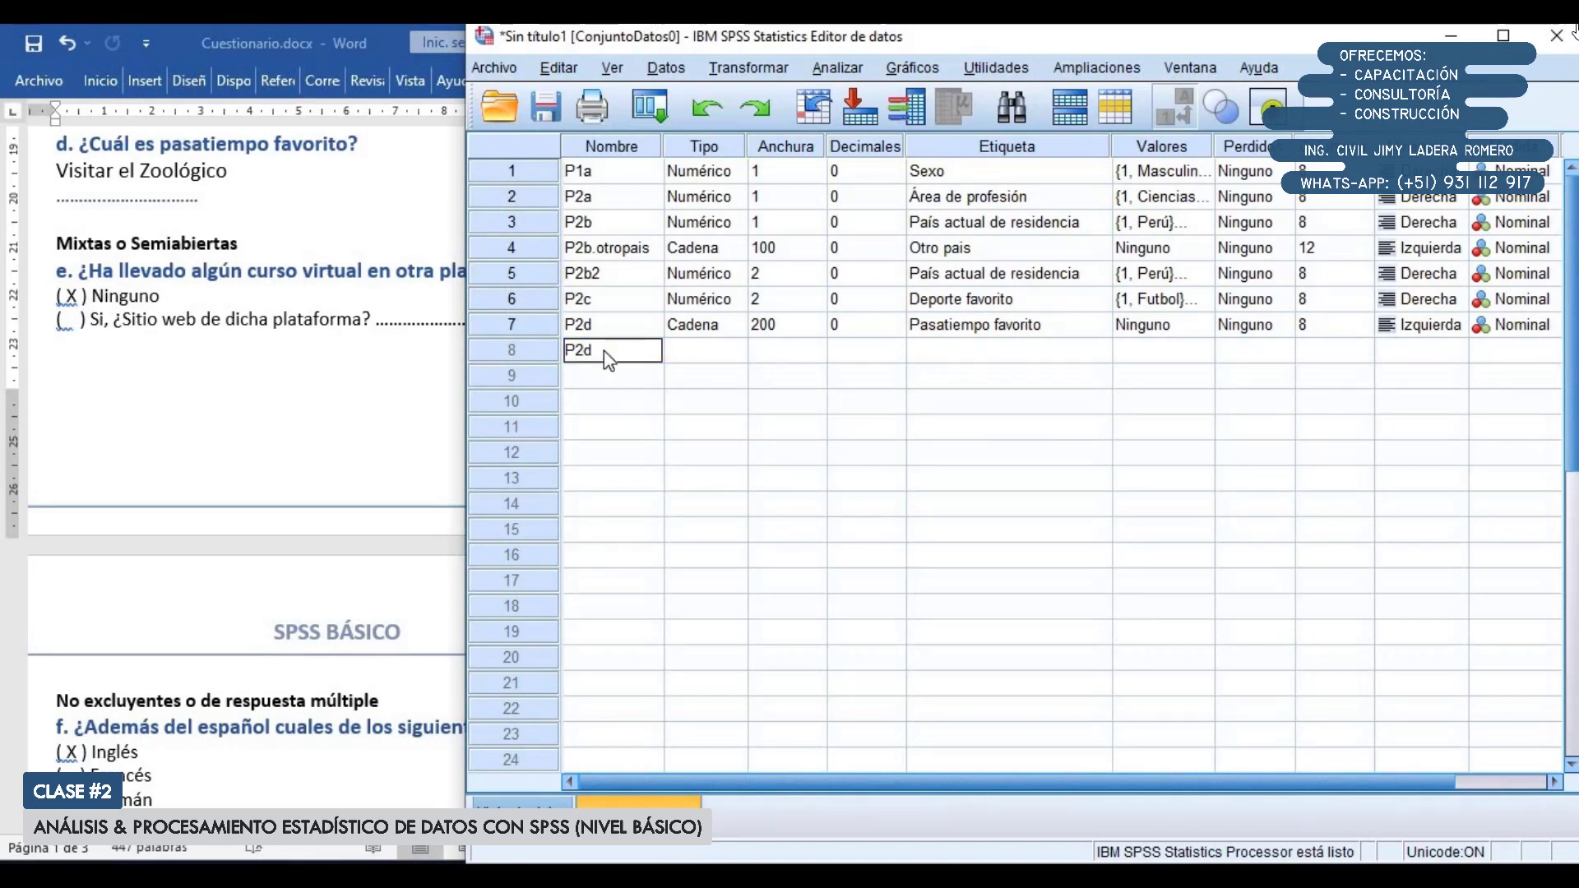
{"action": "key", "text": "Return"}
{"action": "key", "text": "Return"}
Name the variable in row 8 P2e and label it "¿Ha llevado algún curso virtual en otra plataforma?"
{"action": "type", "text": "P2e"}
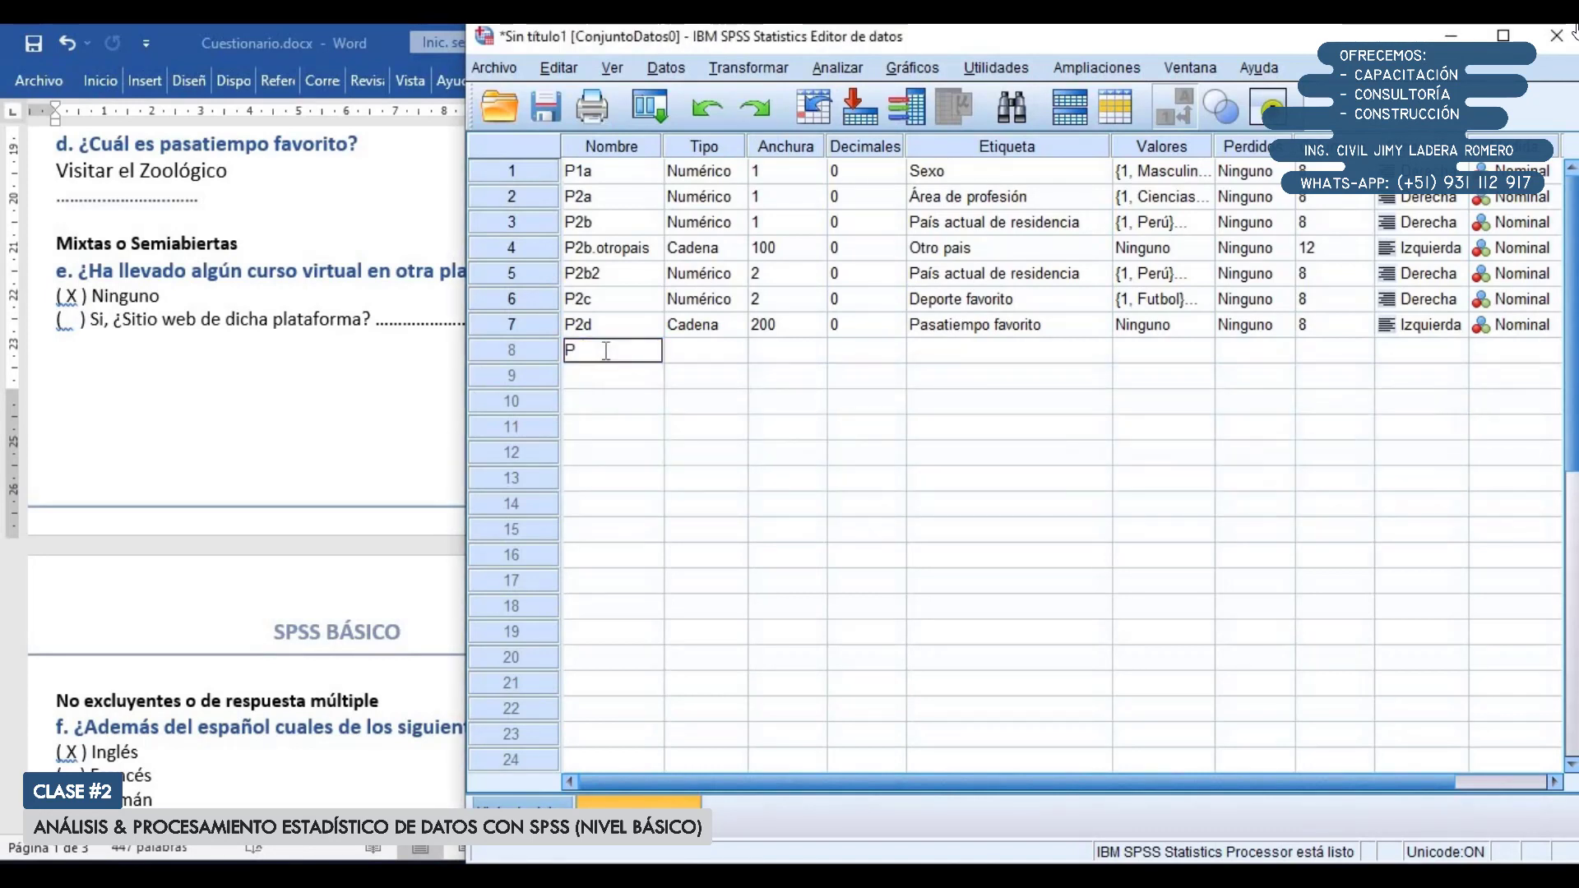
{"action": "key", "text": "Tab"}
{"action": "key", "text": "Tab"}
{"action": "key", "text": "Tab"}
{"action": "key", "text": "Tab"}
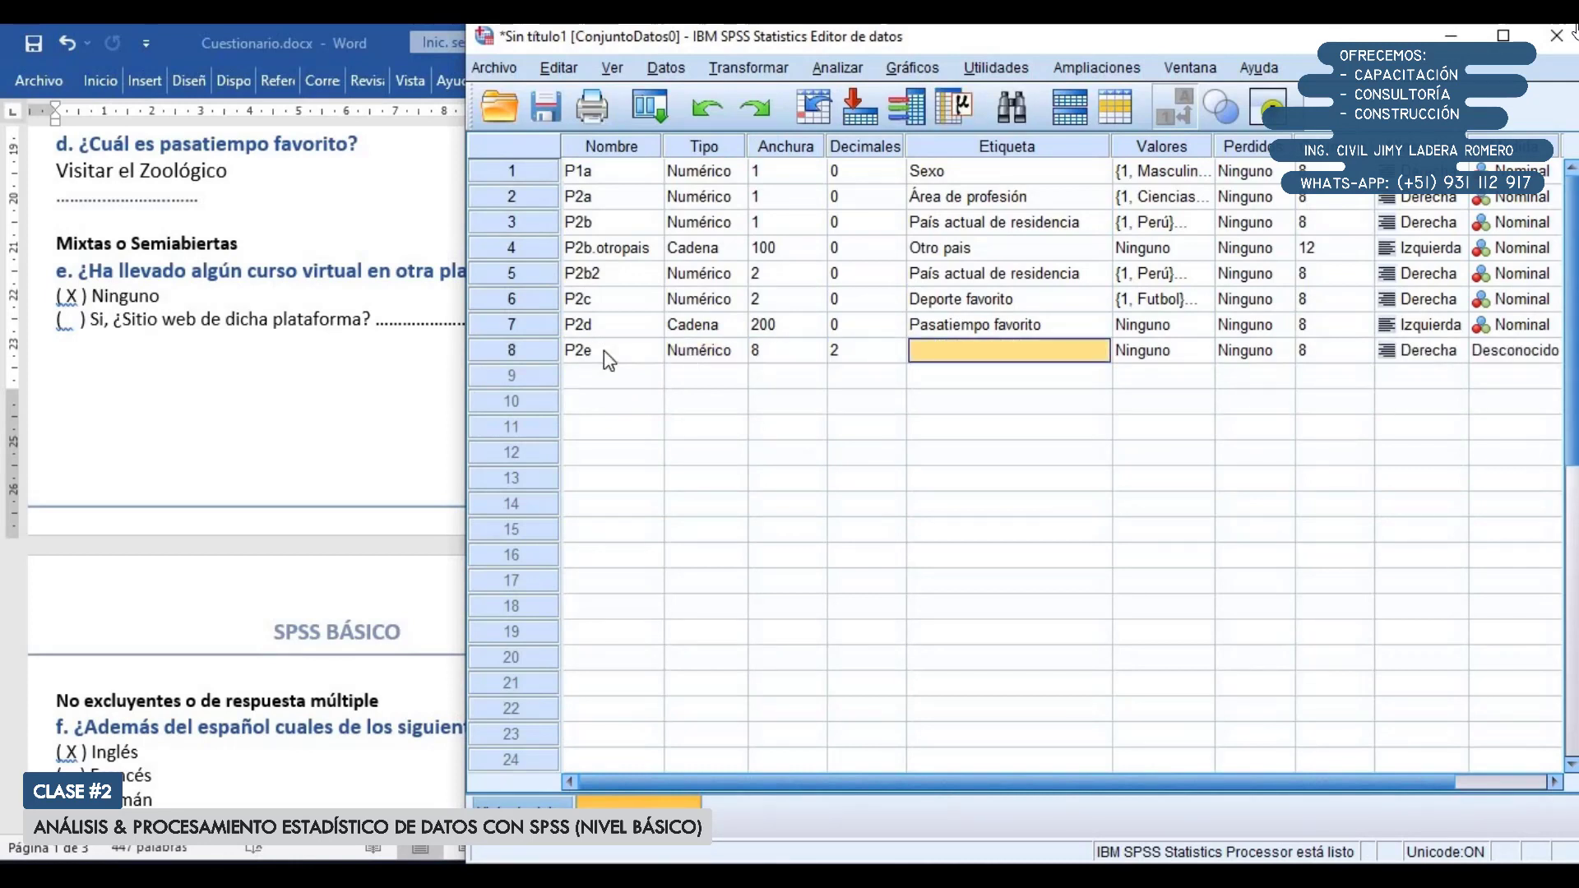
{"action": "type", "text": "¿"}
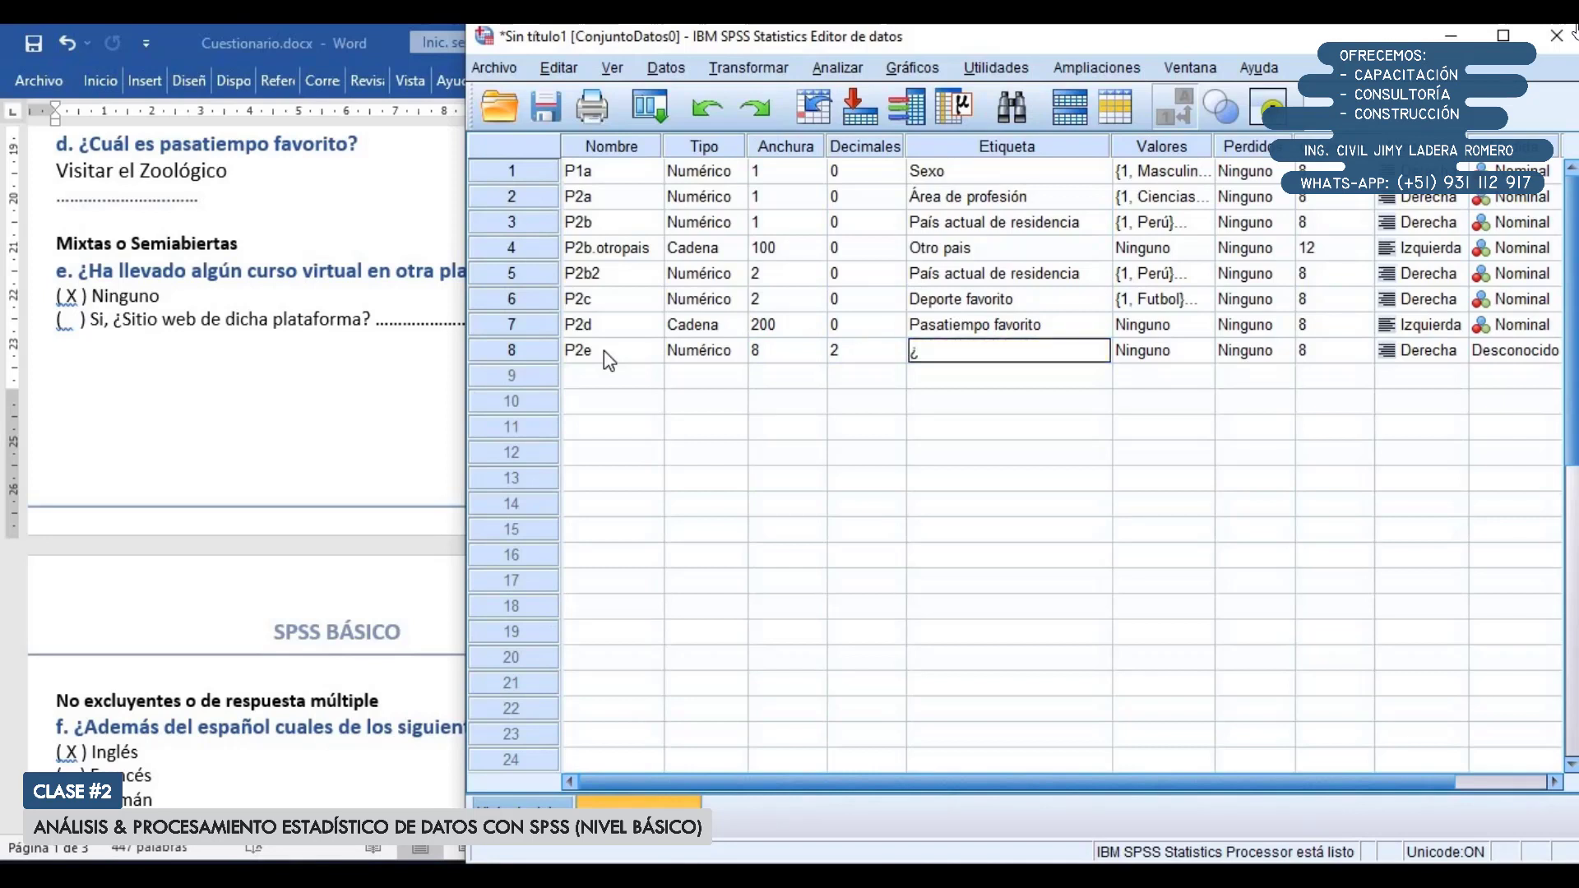
{"action": "type", "text": "Ha llevado algún curso virtual"}
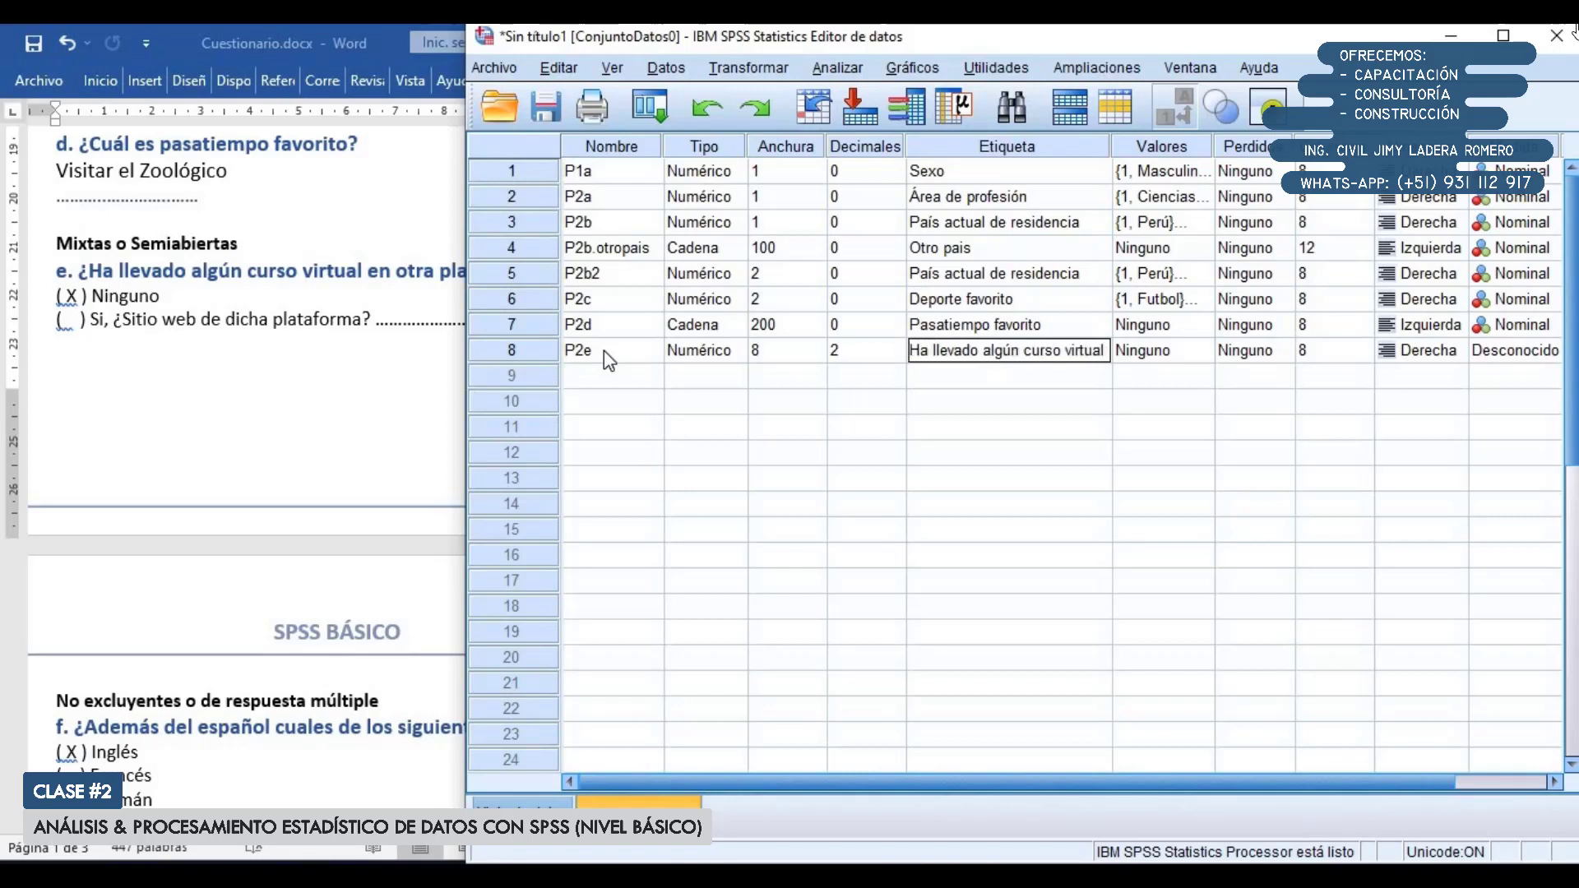
{"action": "type", "text": " en otra plataforma?"}
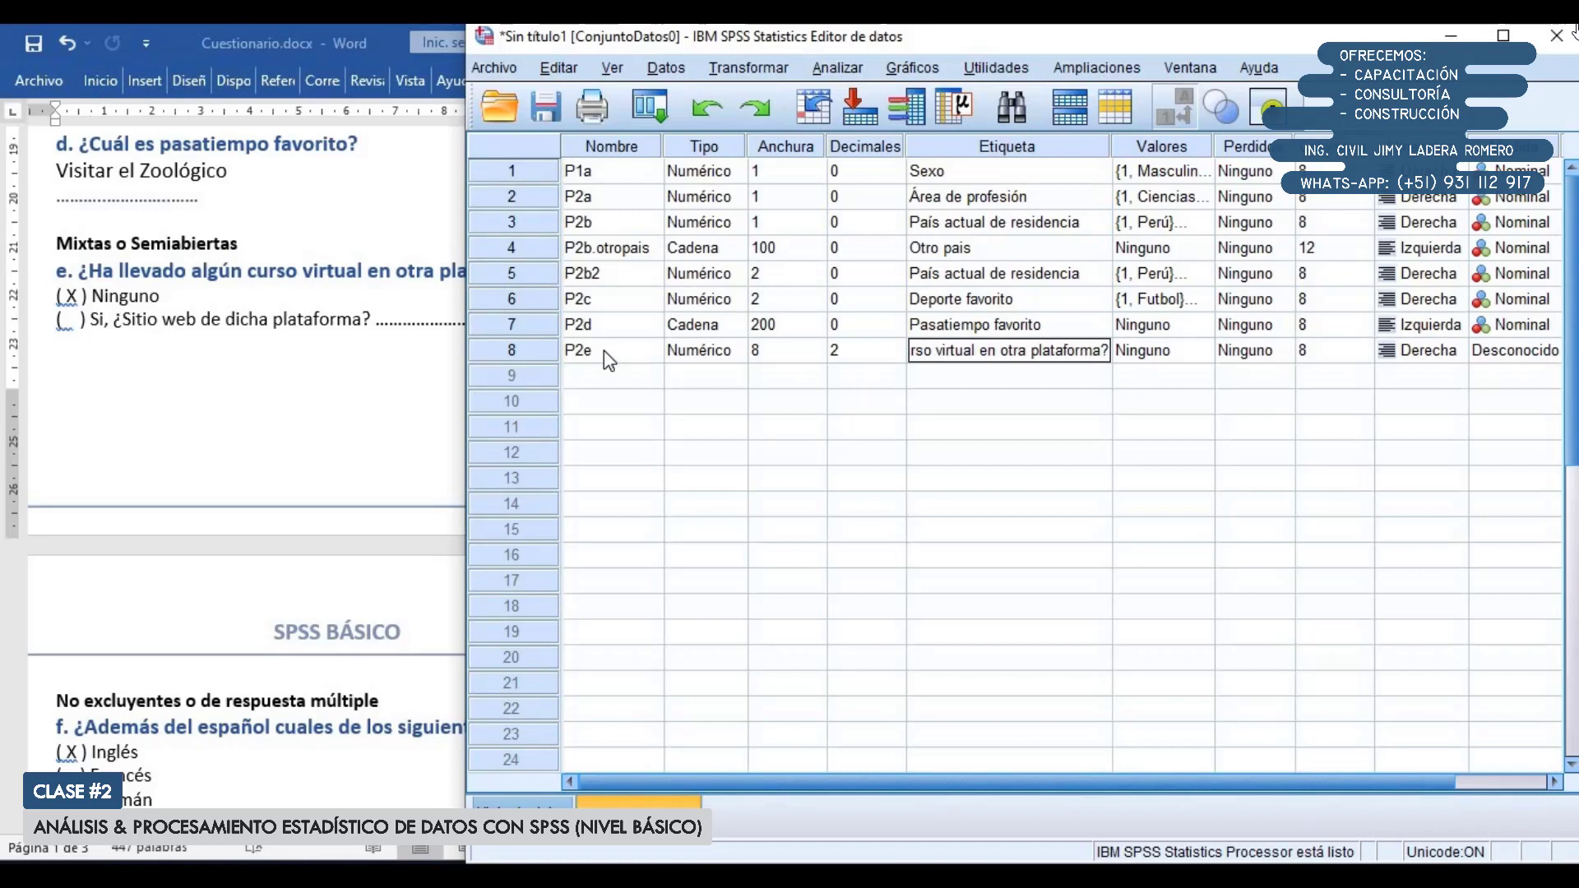
{"action": "key", "text": "Return"}
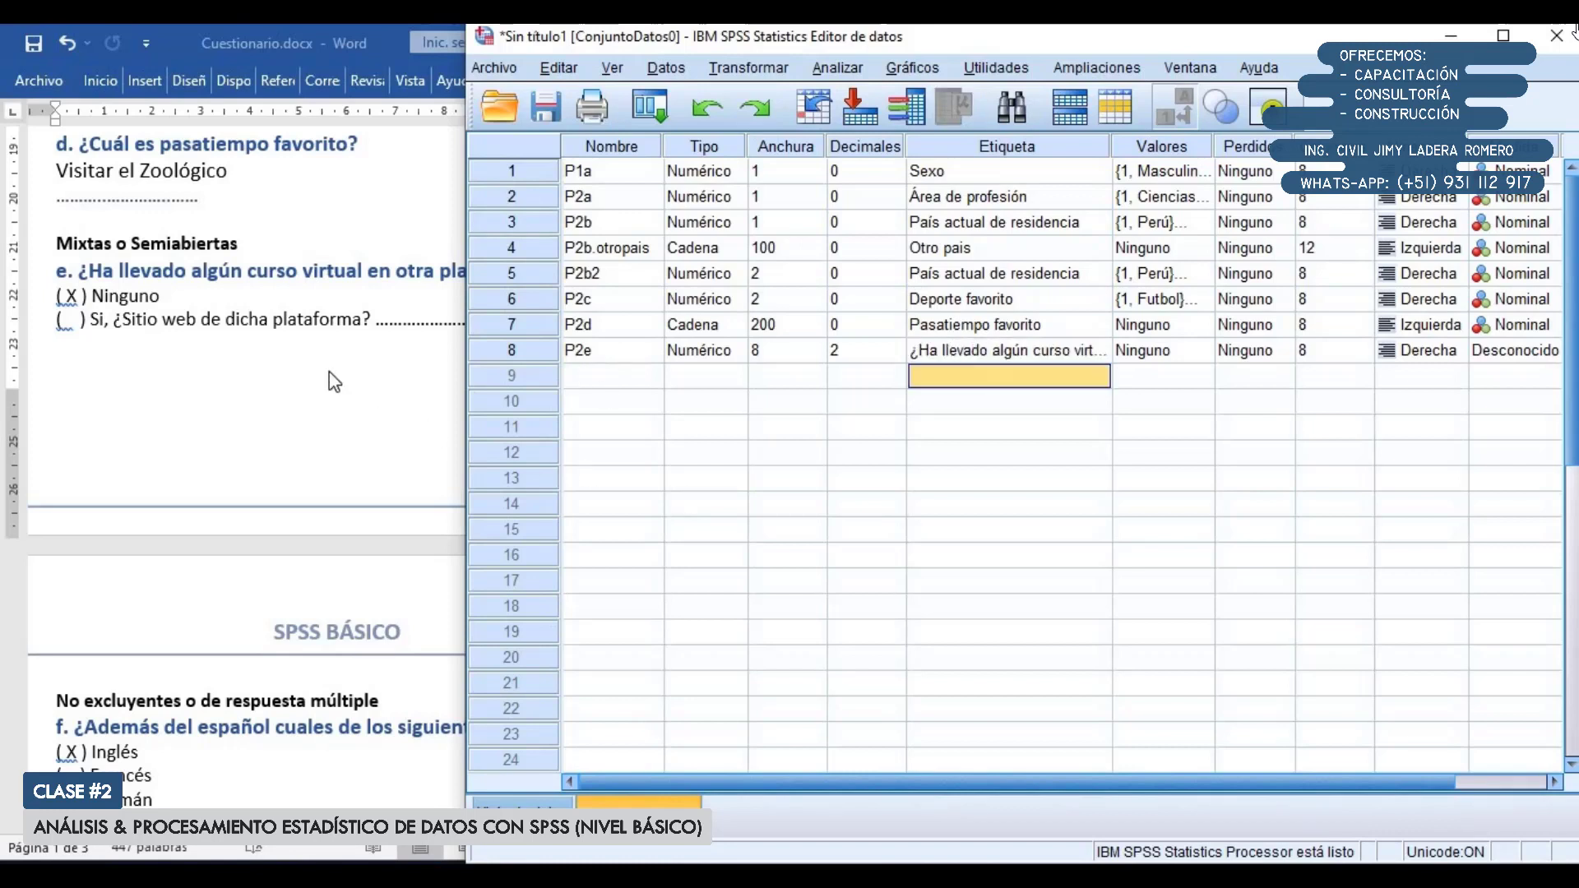
Define the value labels of P2e as 1 = Ninguno and 2 = Si
{"action": "left_click", "coordinate": [1199, 351]}
{"action": "left_click", "coordinate": [1203, 350]}
{"action": "type", "text": "1"}
{"action": "key", "text": "Tab"}
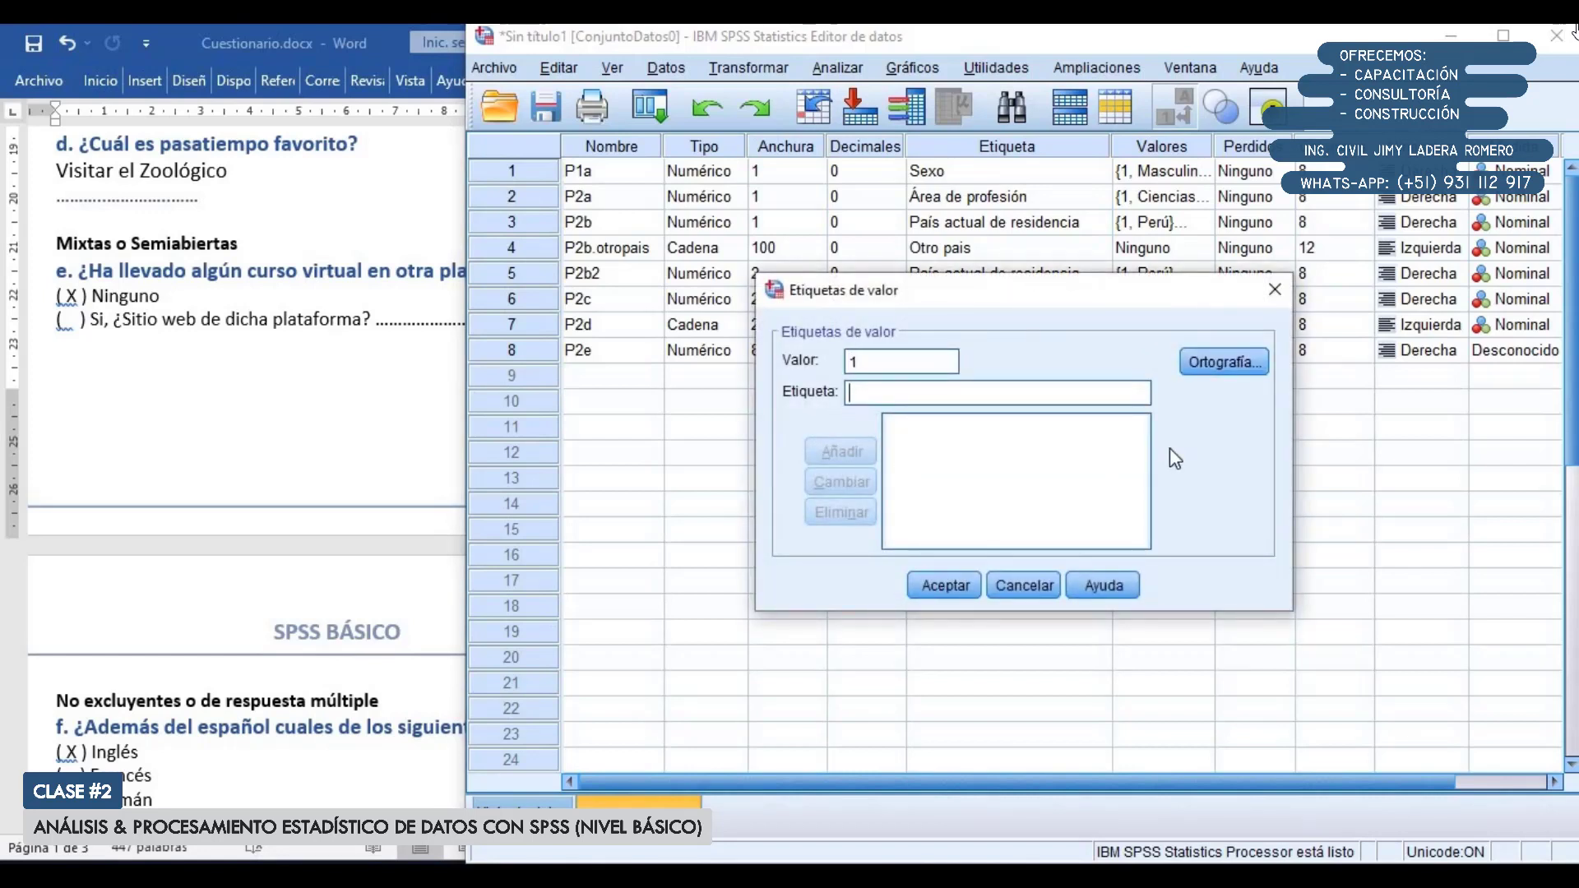
{"action": "type", "text": "Ninguno"}
{"action": "key", "text": "alt+a"}
{"action": "type", "text": "2"}
{"action": "key", "text": "Tab"}
{"action": "type", "text": "Sí"}
{"action": "key", "text": "alt+a"}
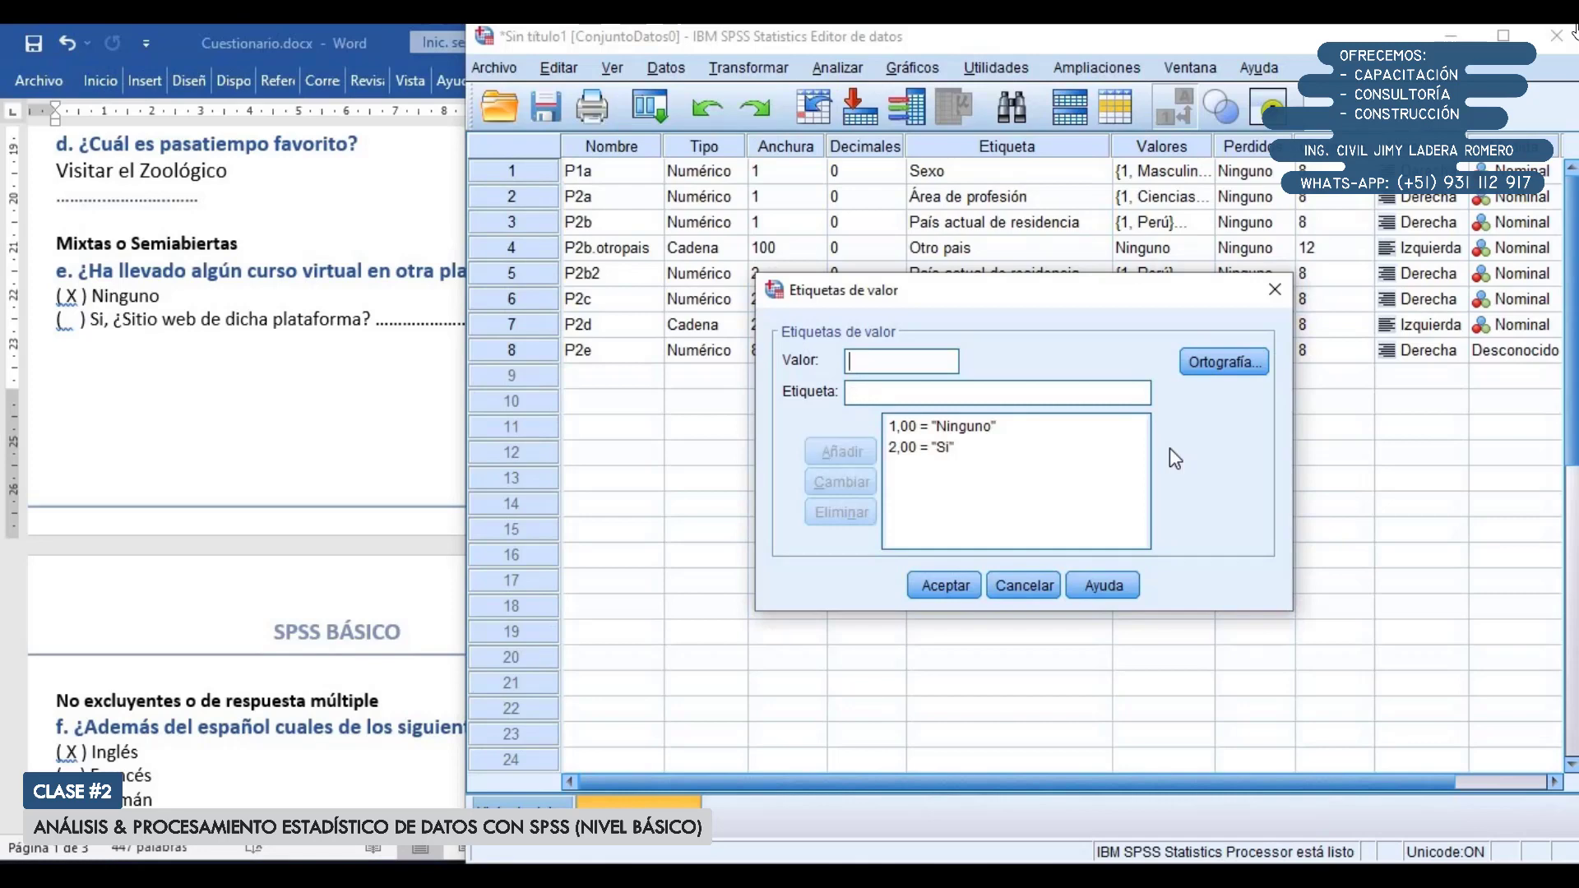
{"action": "left_click", "coordinate": [956, 579]}
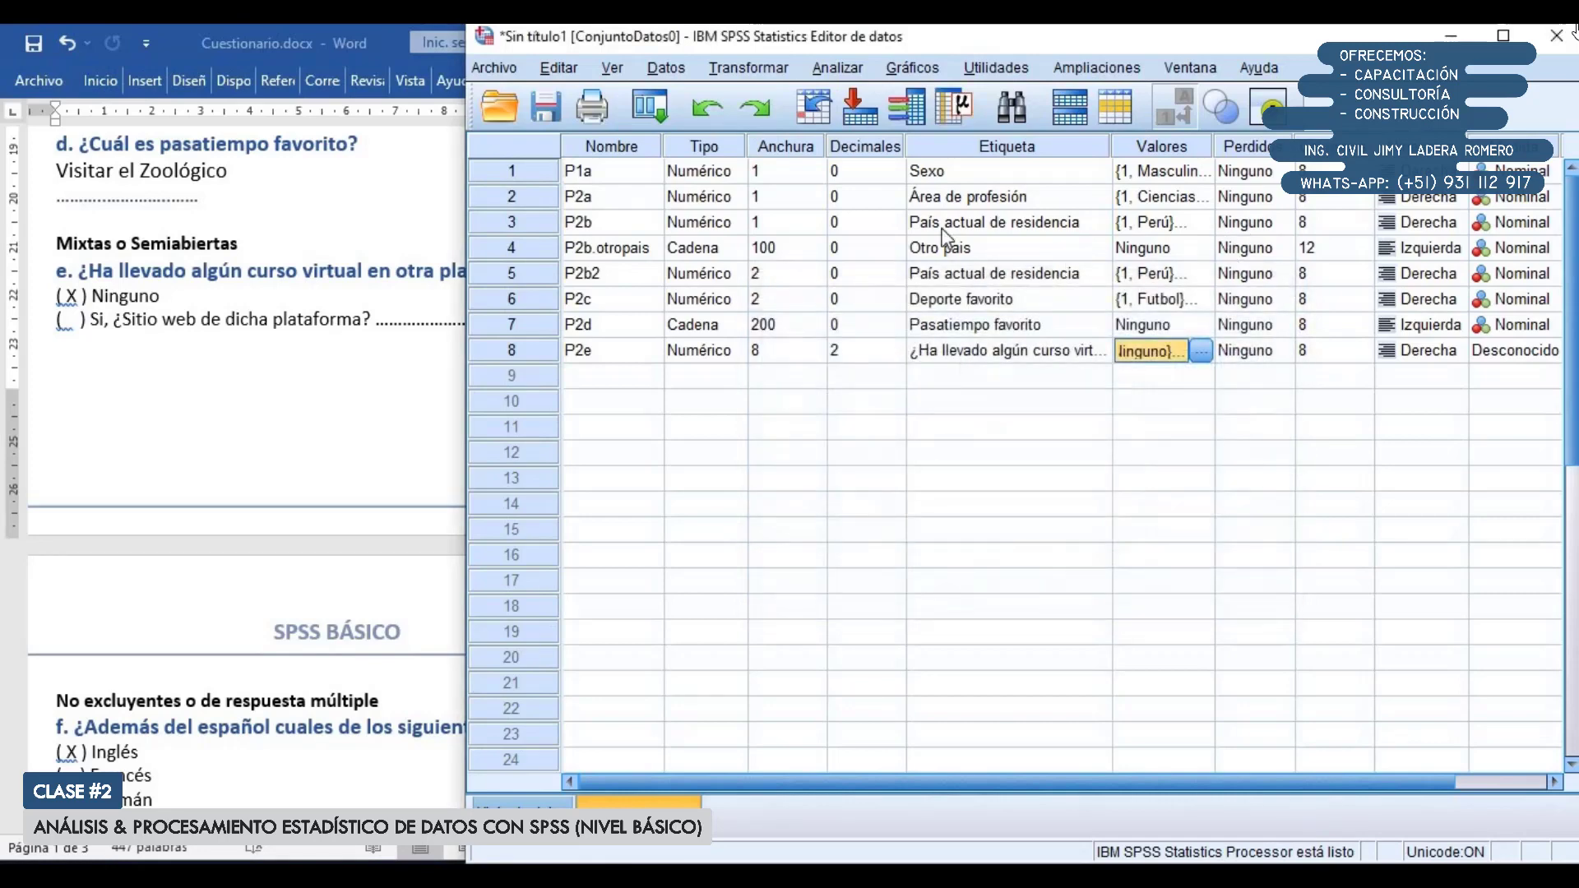
Set P2e to a numeric width of 1 with 0 decimals and its measurement level to Nominal
{"action": "left_click", "coordinate": [743, 354]}
{"action": "left_click", "coordinate": [743, 353]}
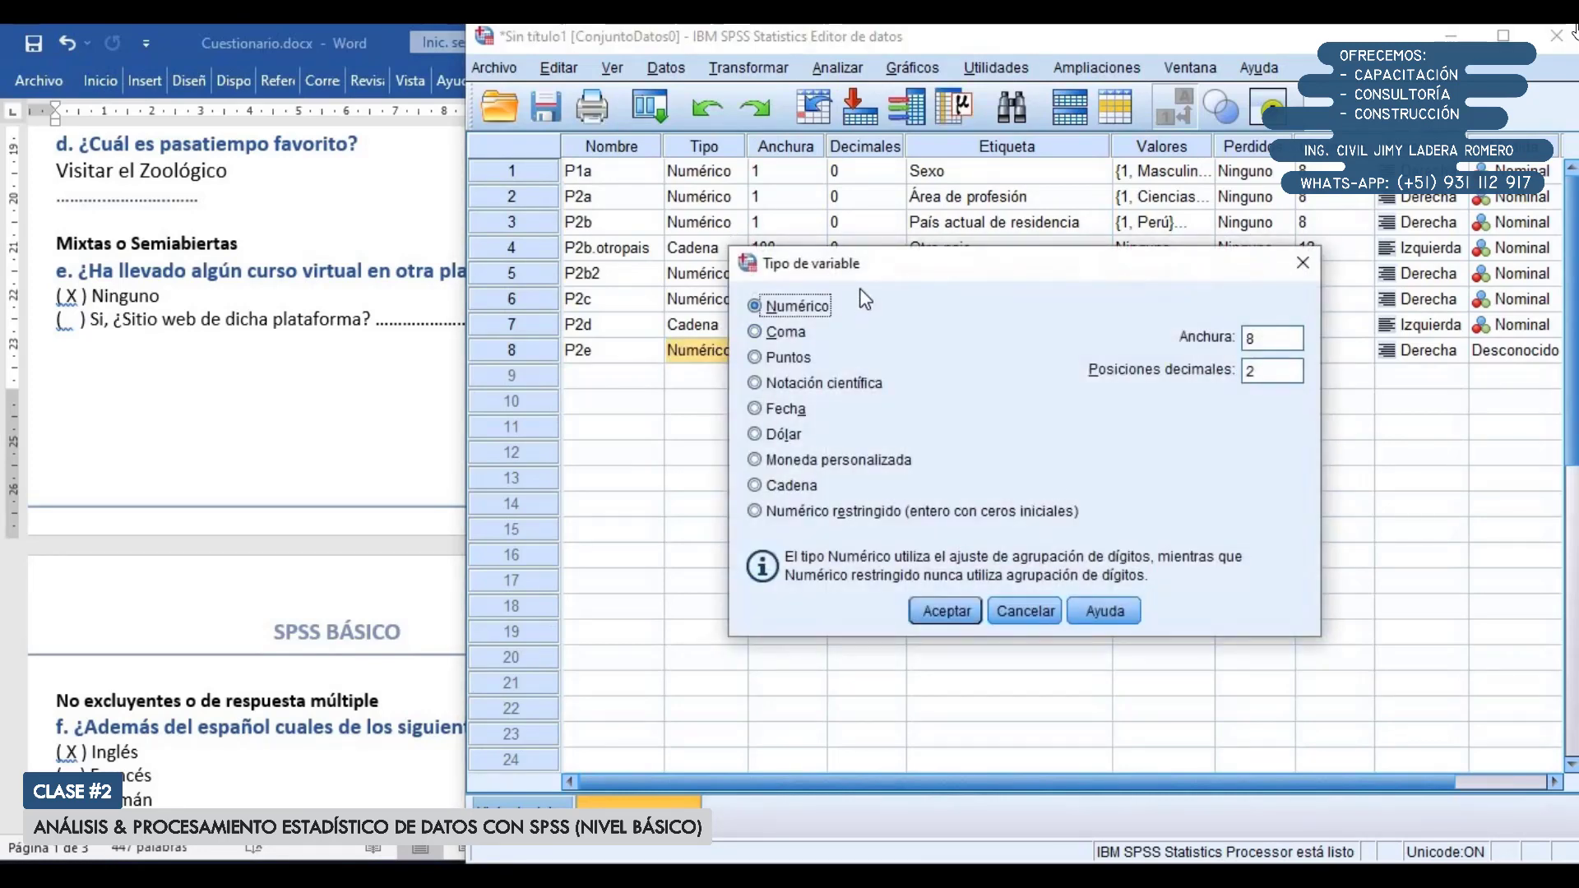
{"action": "key", "text": "Tab"}
{"action": "type", "text": "1"}
{"action": "key", "text": "Tab"}
{"action": "type", "text": "0"}
{"action": "left_click", "coordinate": [947, 613]}
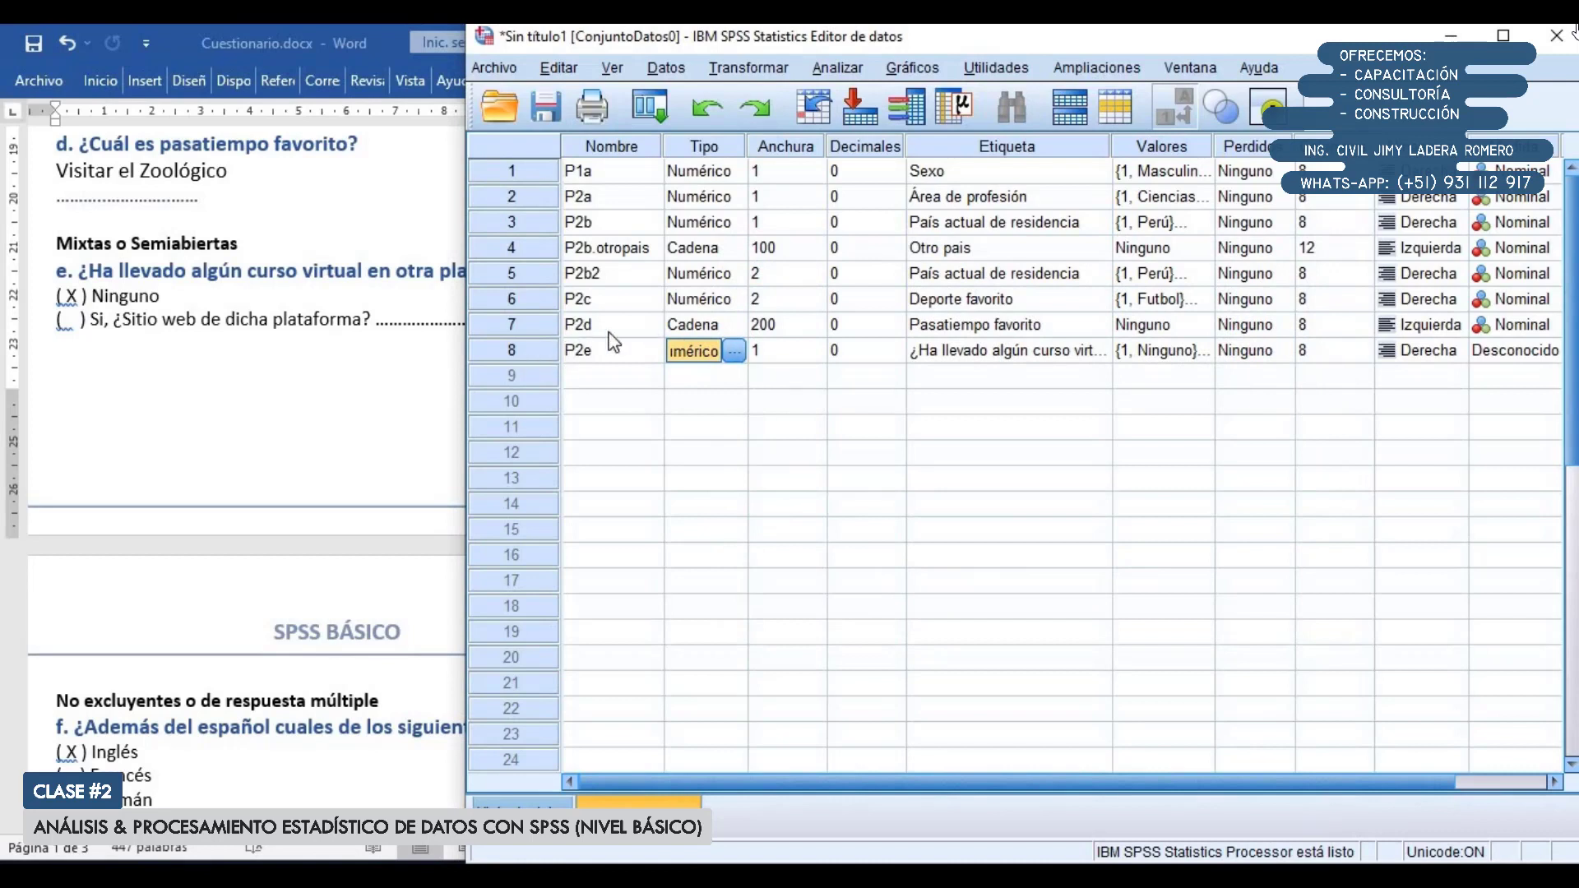
{"action": "left_click", "coordinate": [1536, 352]}
{"action": "left_click", "coordinate": [1523, 423]}
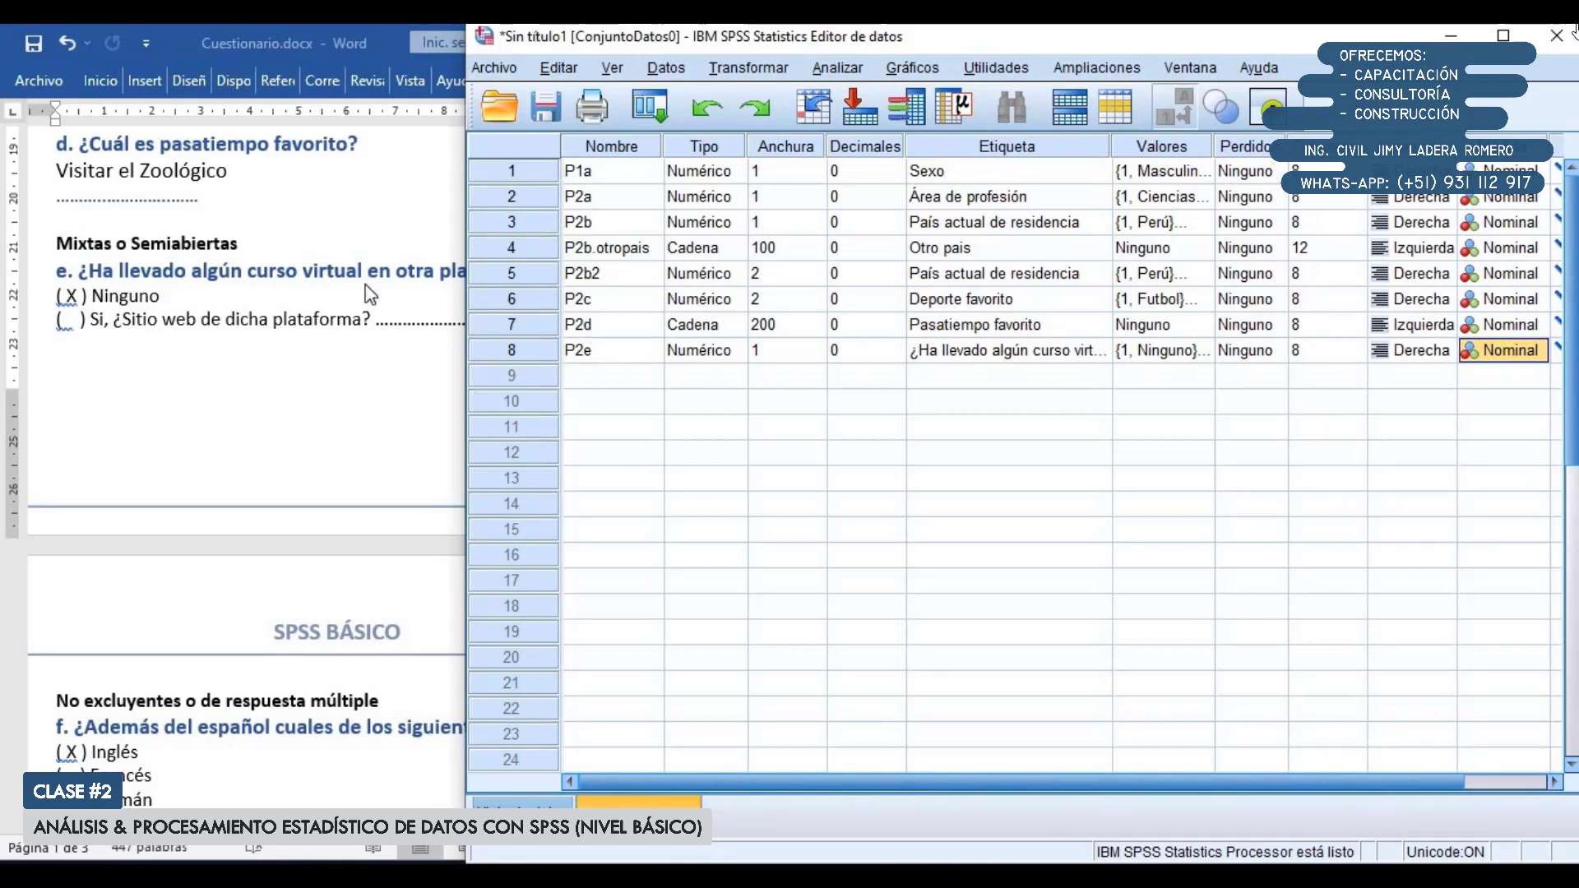
Check the website follow-up of question e in the Word questionnaire and, back in SPSS, name the variable in row 9 P2e.plataforma
{"action": "left_click", "coordinate": [308, 336]}
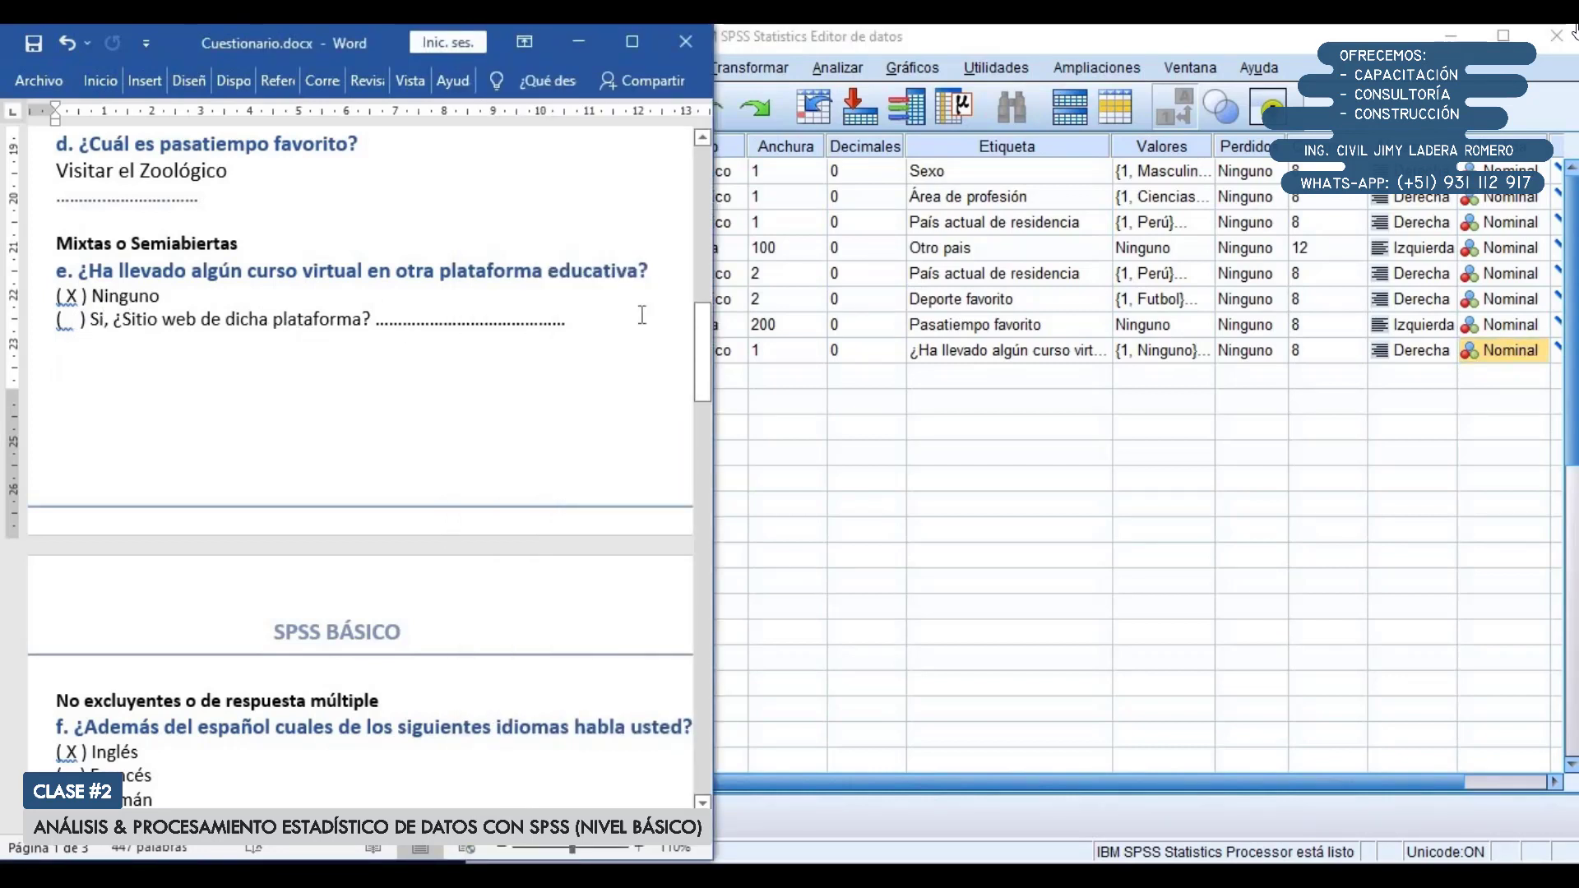
{"action": "left_click", "coordinate": [930, 34]}
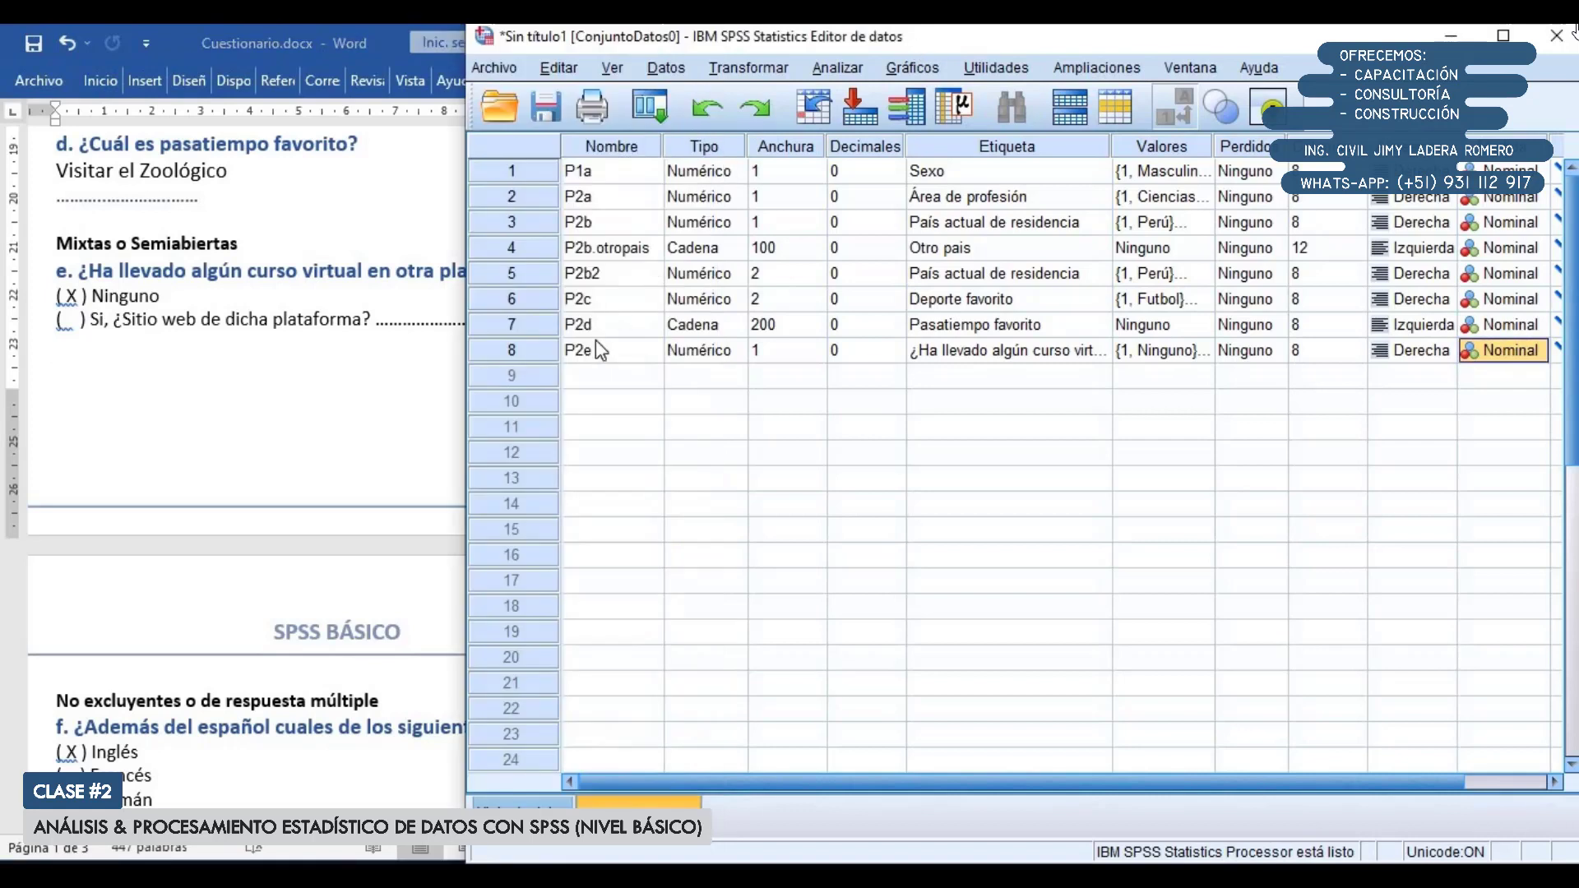
{"action": "left_click", "coordinate": [570, 378]}
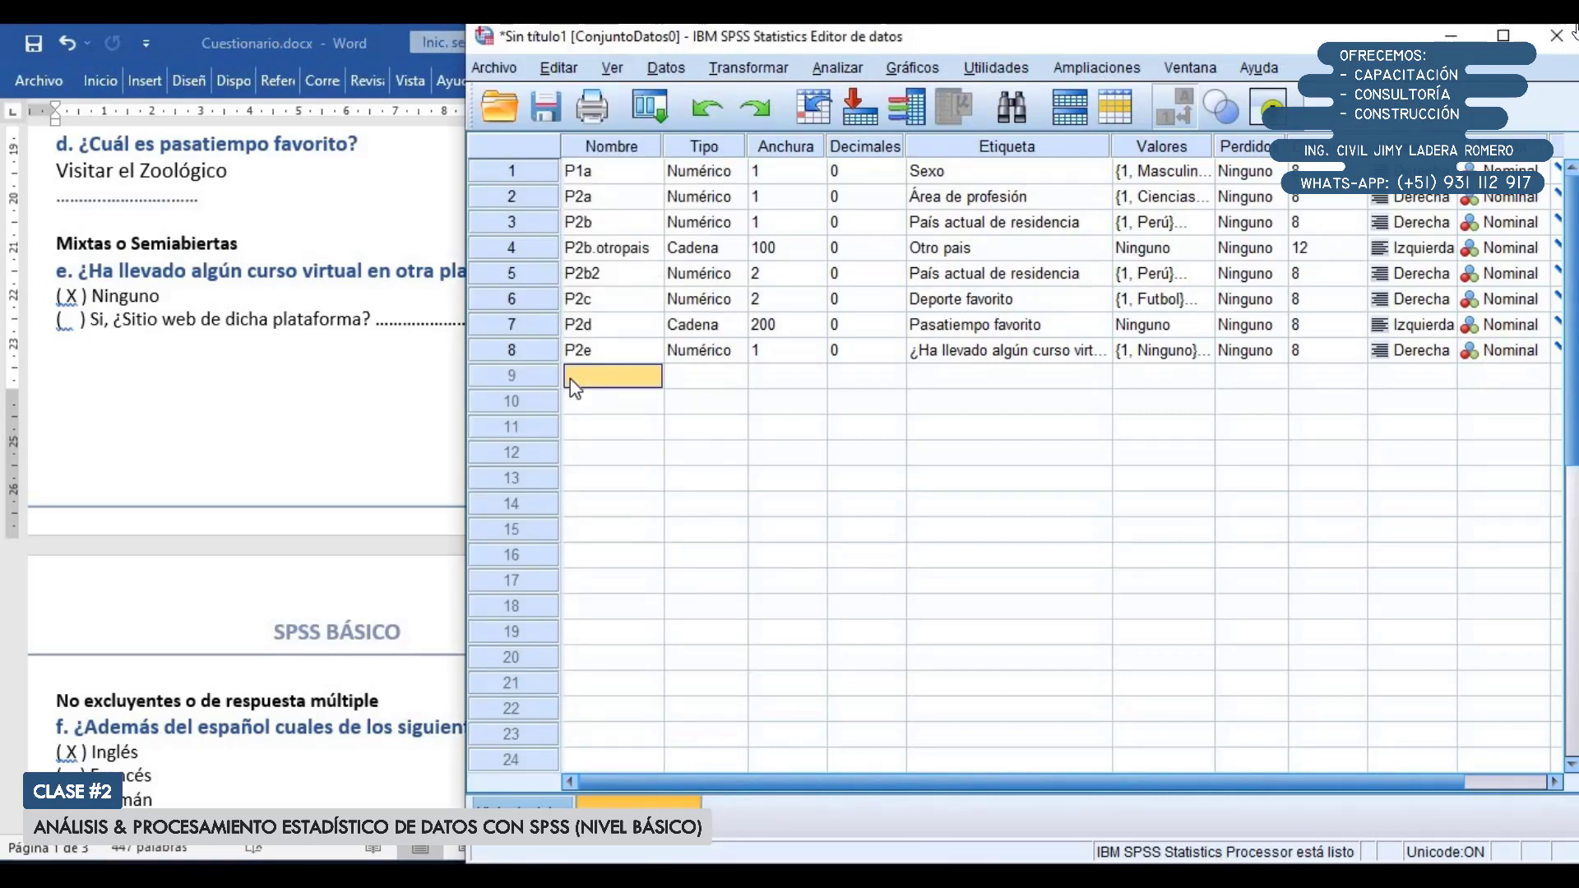
{"action": "type", "text": "P2"}
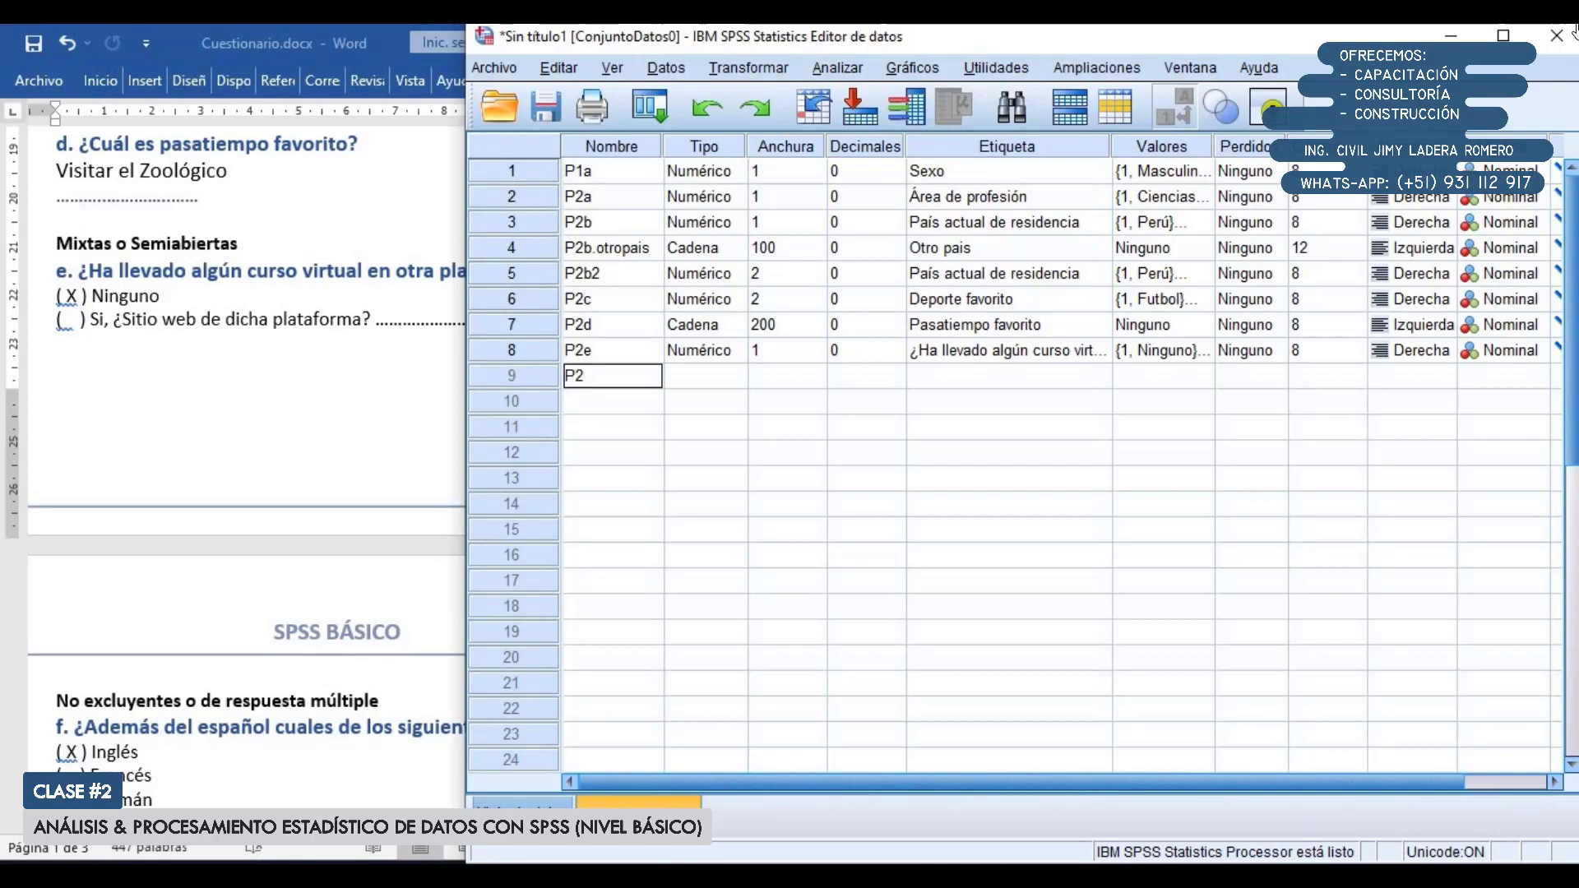
{"action": "type", "text": "d"}
{"action": "key", "text": "BackSpace"}
{"action": "type", "text": "e.sitioweb"}
{"action": "key", "text": "BackSpace"}
{"action": "key", "text": "BackSpace"}
{"action": "key", "text": "BackSpace"}
{"action": "key", "text": "BackSpace"}
{"action": "key", "text": "BackSpace"}
{"action": "key", "text": "BackSpace"}
{"action": "key", "text": "BackSpace"}
{"action": "type", "text": "platafo"}
{"action": "type", "text": "ra"}
{"action": "key", "text": "BackSpace"}
{"action": "type", "text": "ma"}
{"action": "key", "text": "Return"}
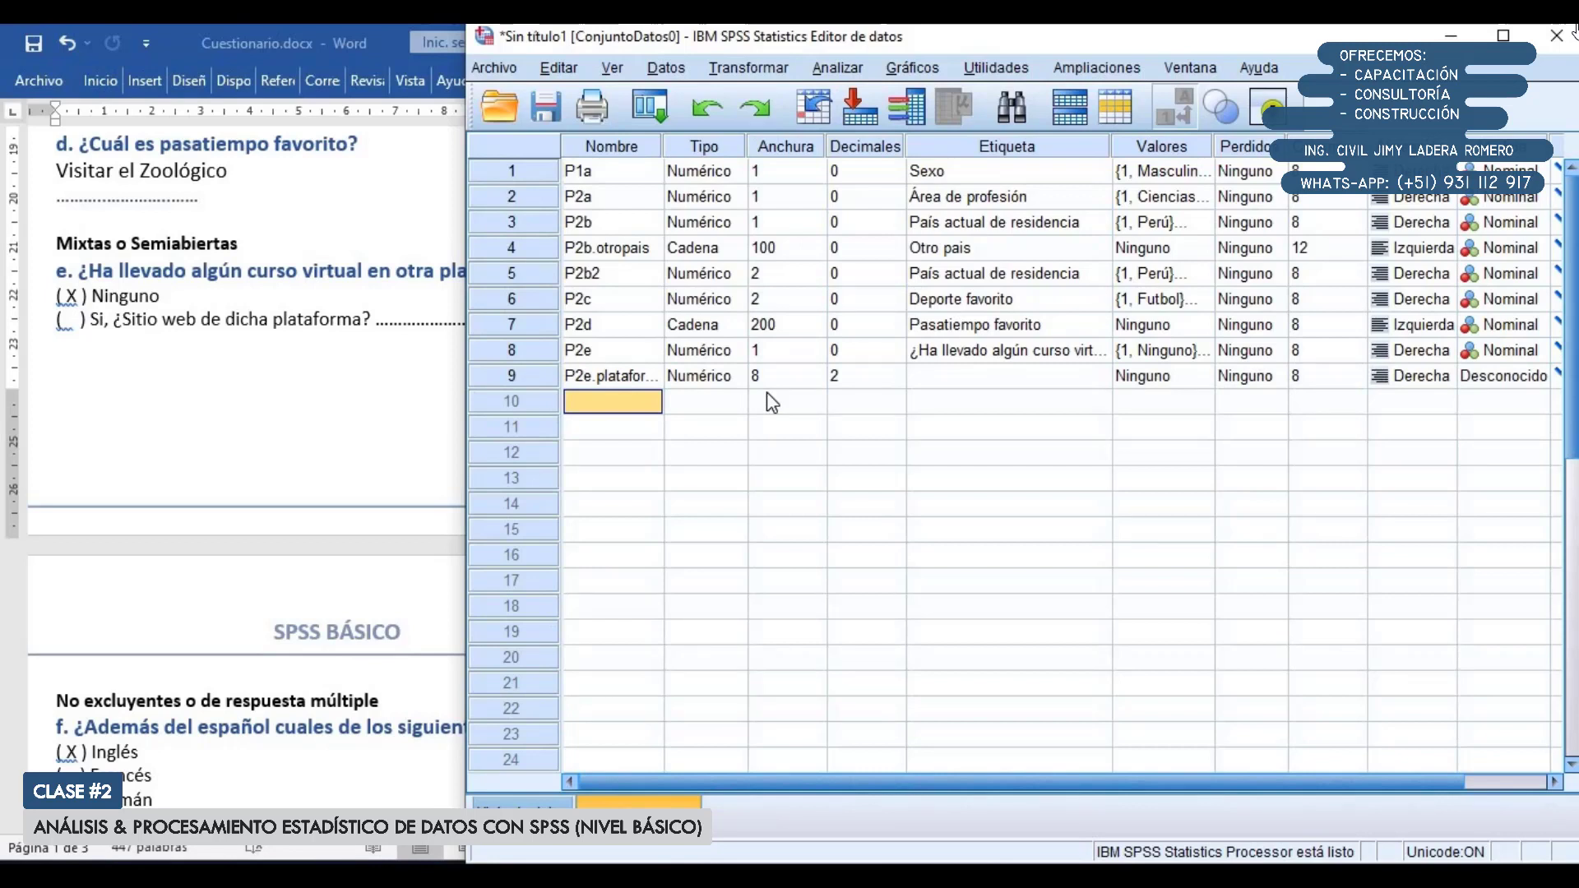
Change the type of P2e.plataforma to Cadena with 200 characters
{"action": "left_click", "coordinate": [728, 377]}
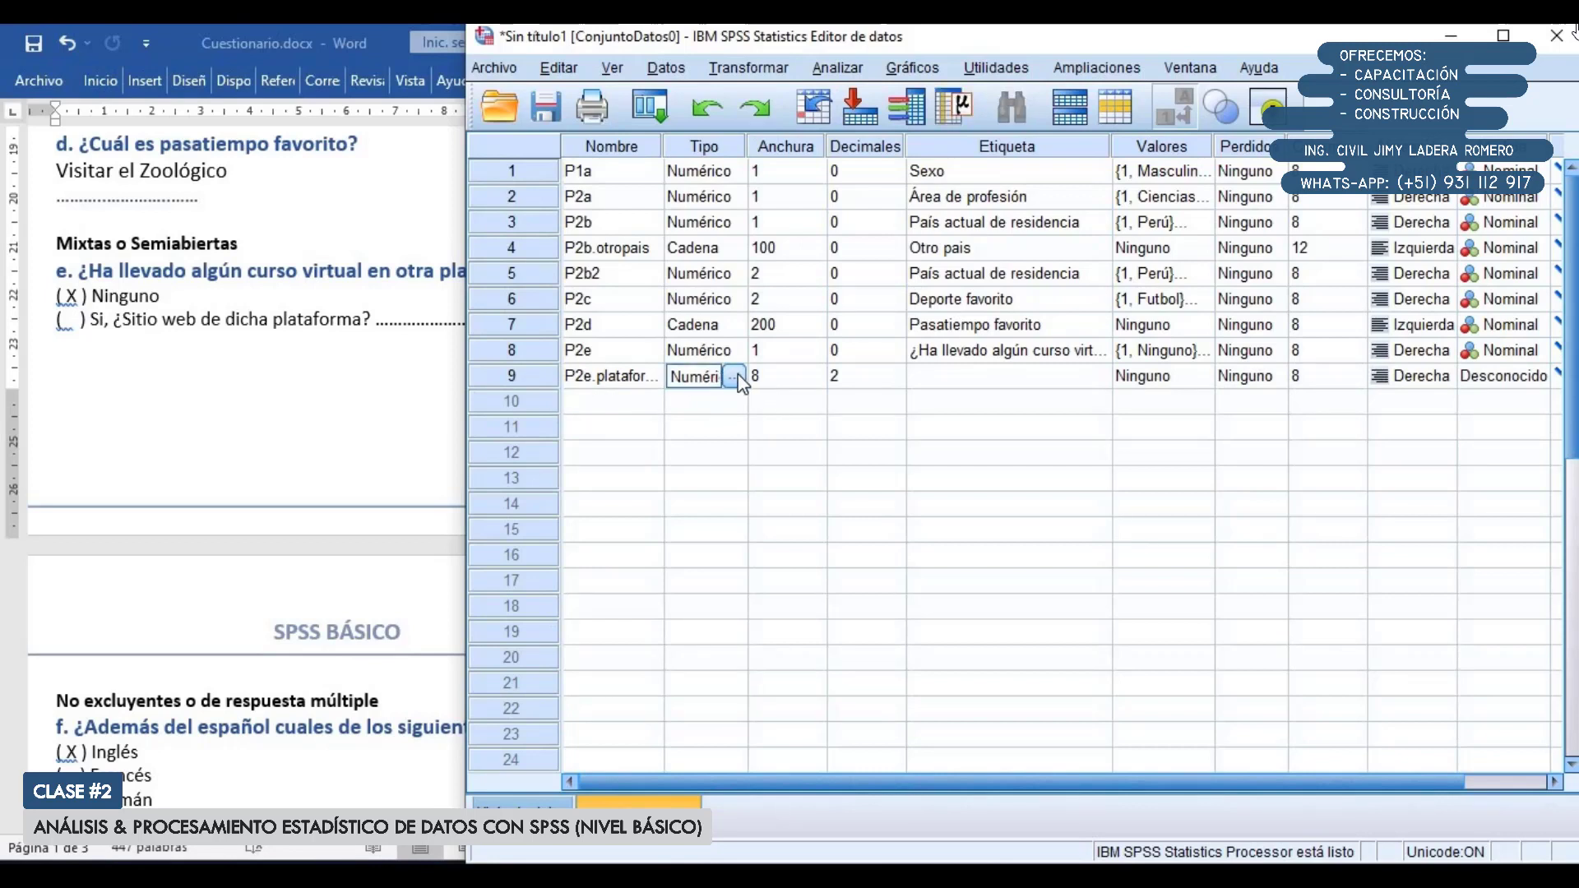
{"action": "left_click", "coordinate": [734, 377]}
{"action": "left_click", "coordinate": [809, 487]}
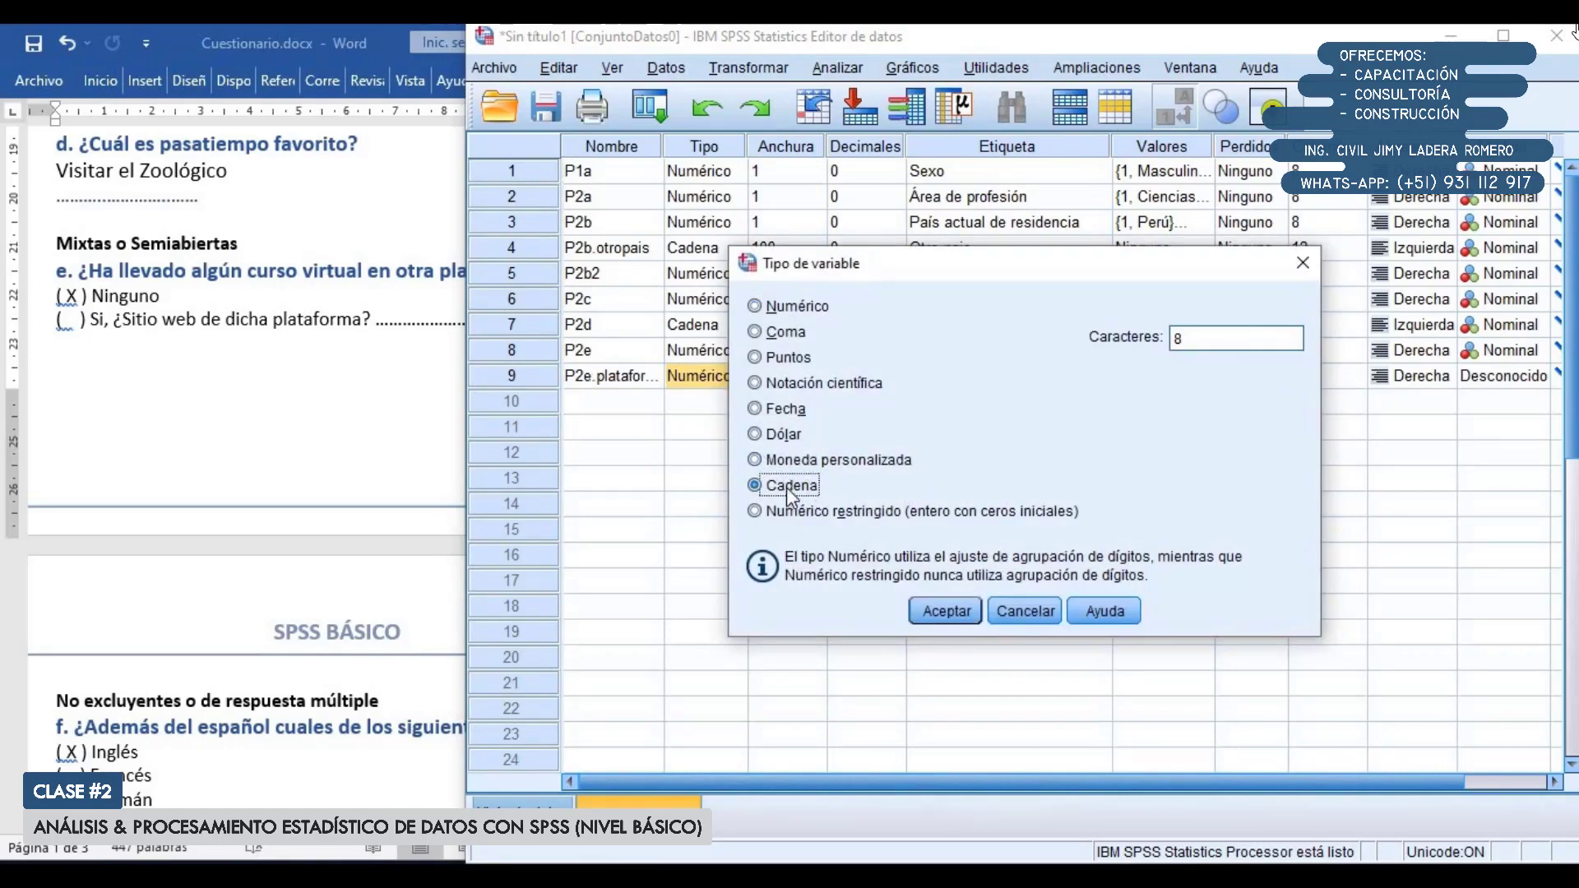
{"action": "left_click", "coordinate": [1180, 338]}
{"action": "double_click", "coordinate": [1197, 337]}
{"action": "type", "text": "200"}
{"action": "left_click", "coordinate": [945, 610]}
Label the variable P2e.plataforma "Sitio web de plataforma"
{"action": "left_click", "coordinate": [961, 380]}
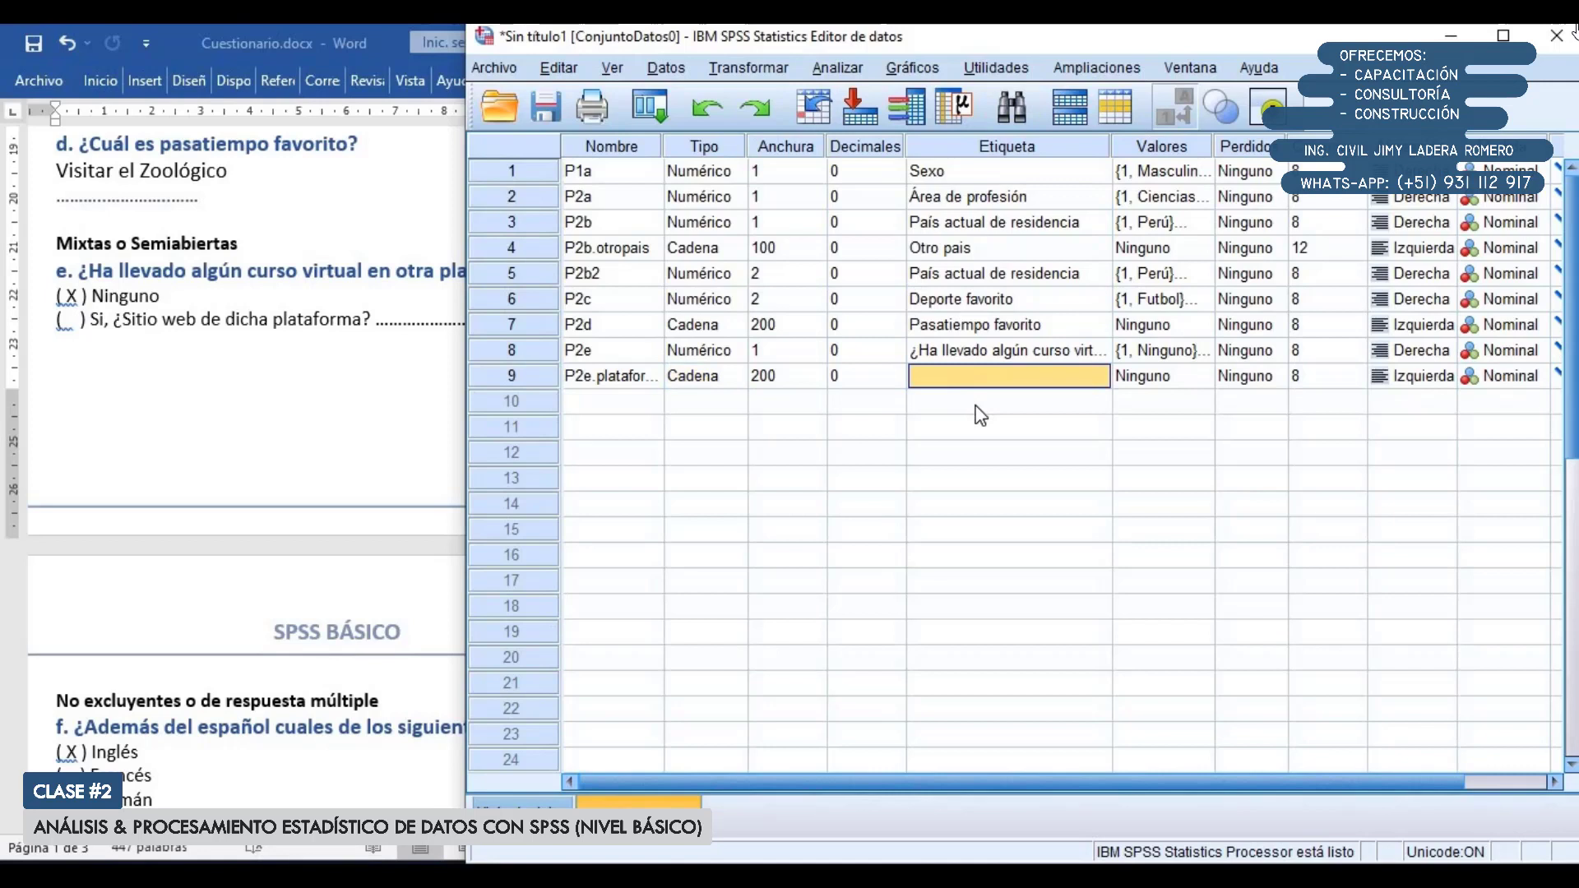
{"action": "type", "text": "Si"}
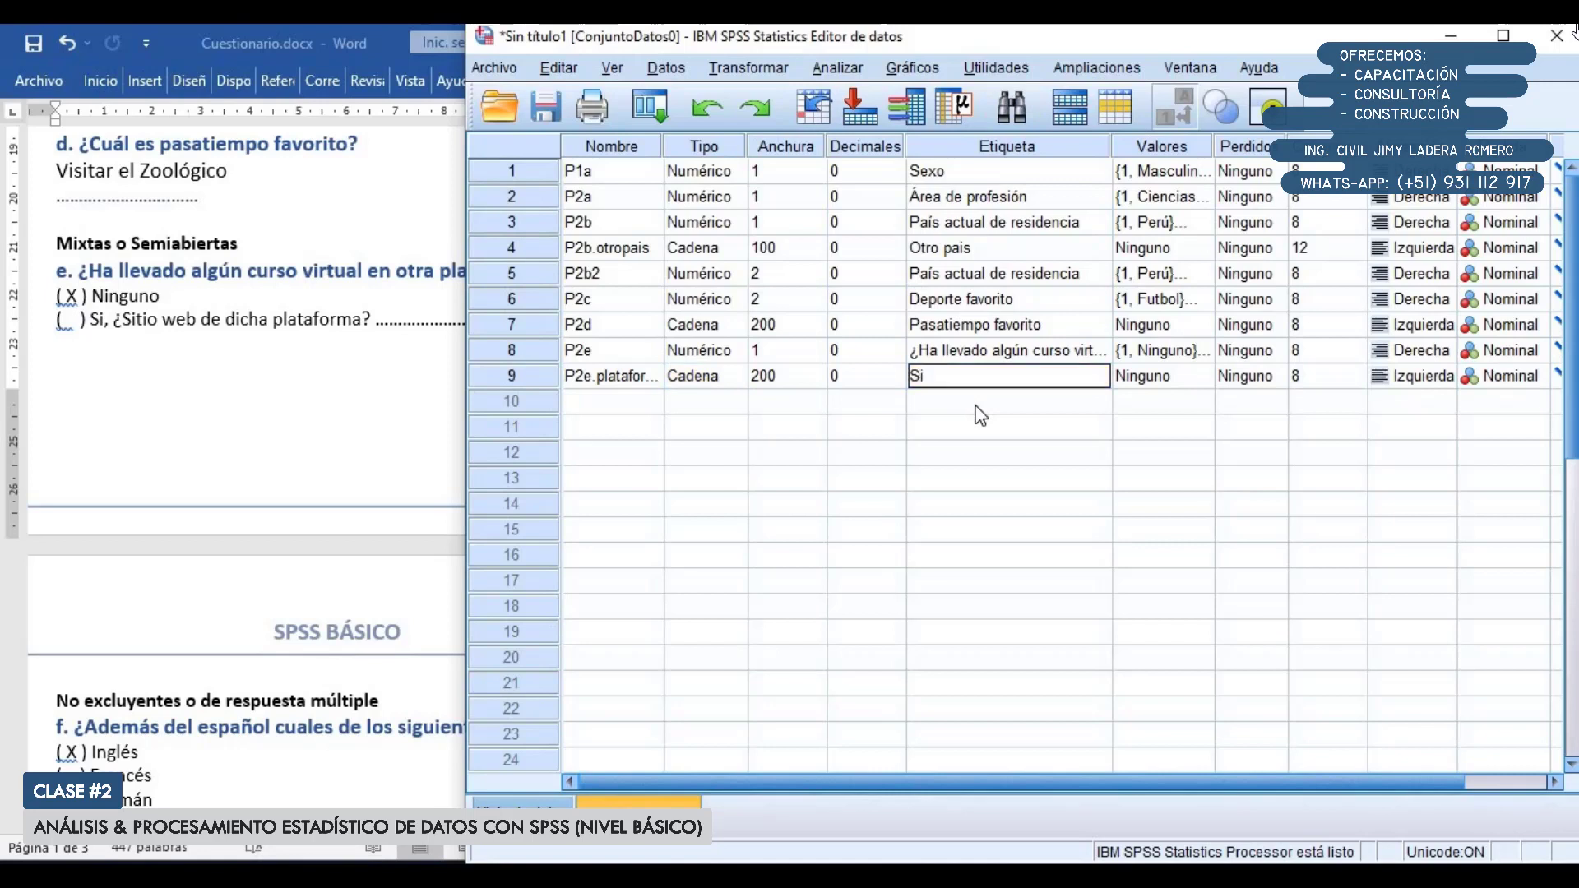
{"action": "type", "text": "tio web"}
{"action": "type", "text": " de di"}
{"action": "type", "text": "lataforma"}
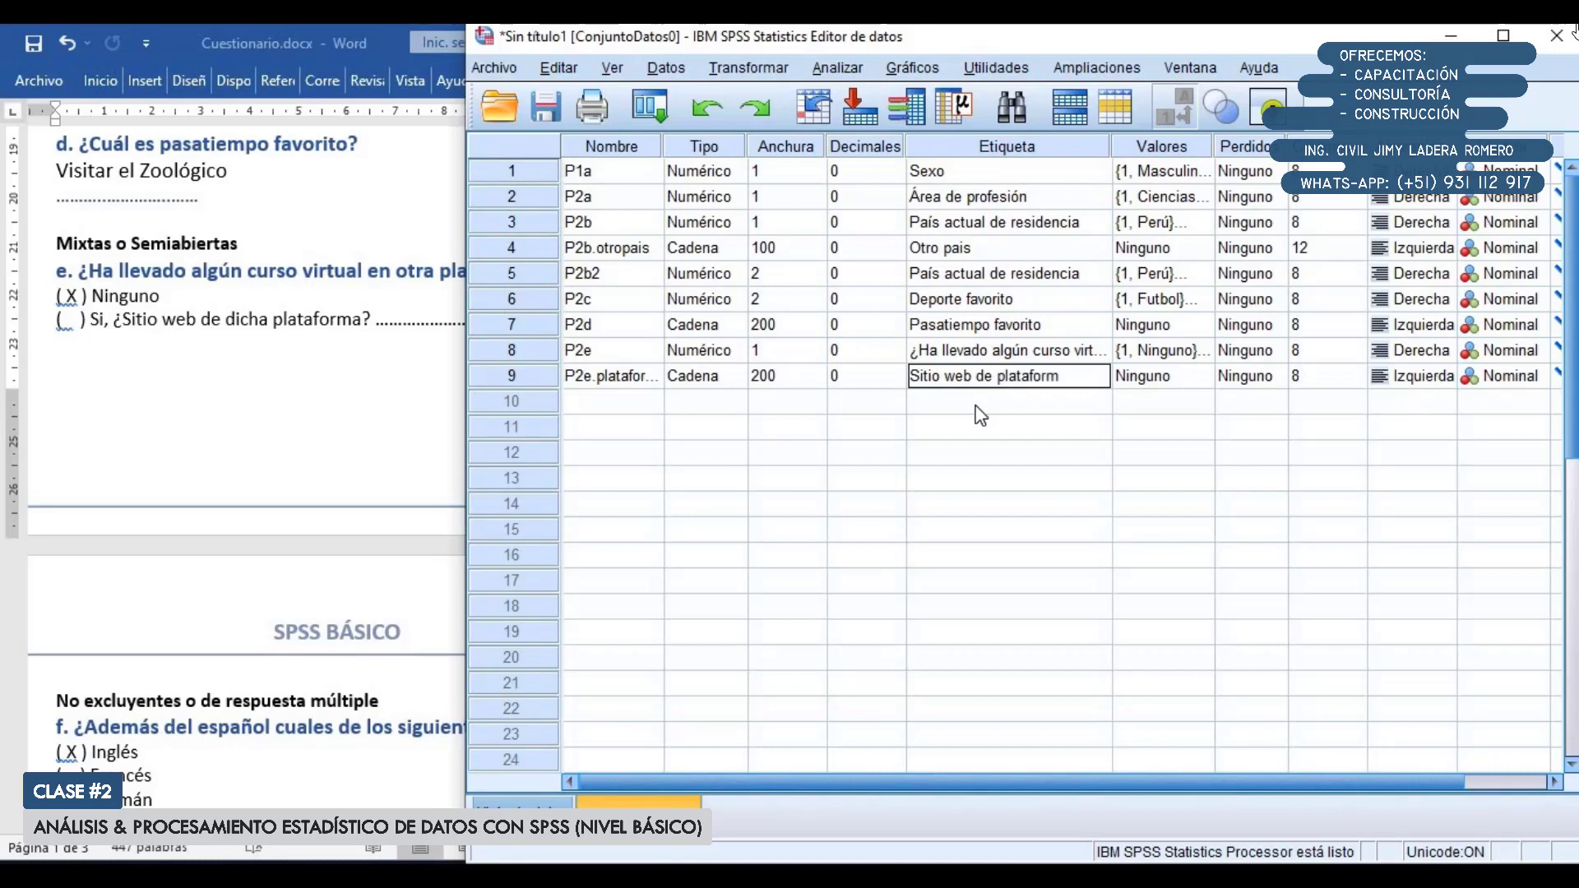
{"action": "key", "text": "Return"}
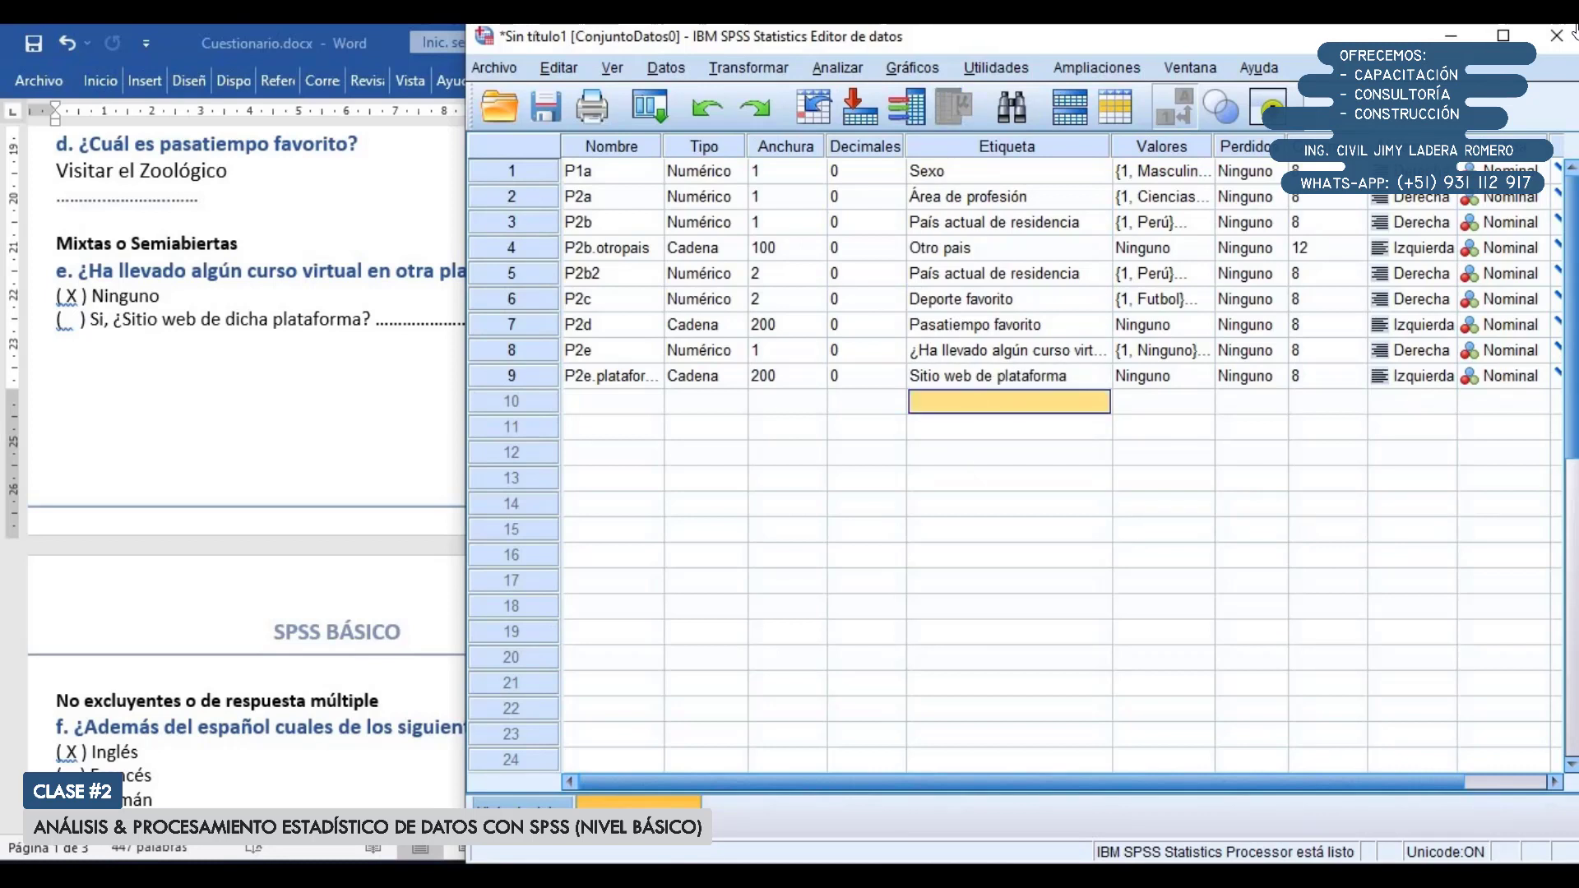
In the data view, set P2e to Ninguno for case 1 and to Si for case 2
{"action": "key", "text": "ctrl+t"}
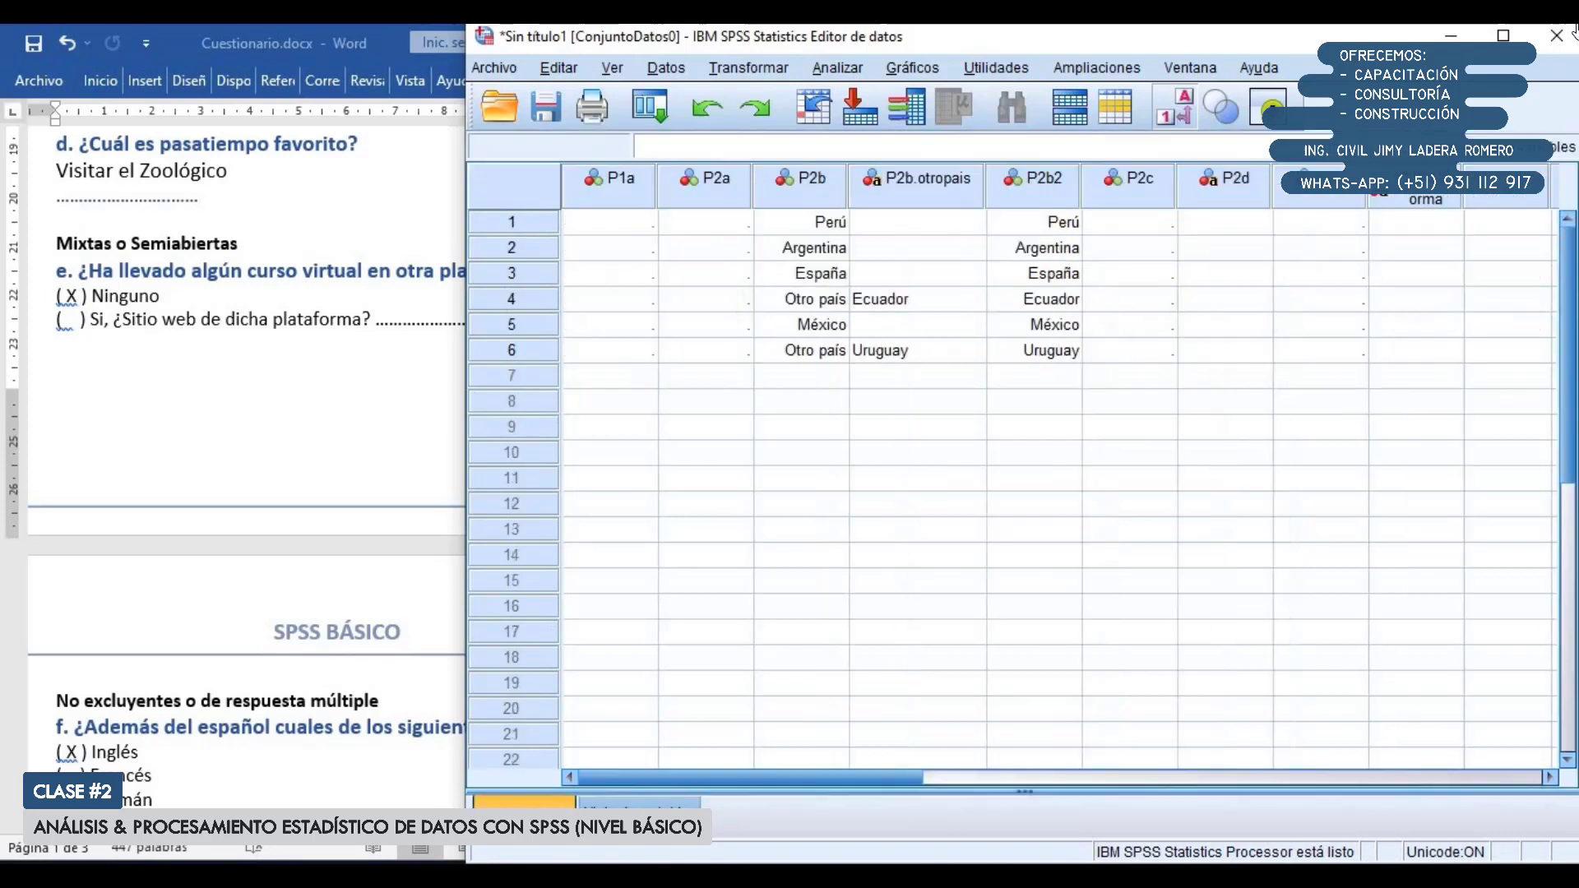
{"action": "left_click_drag", "start_coordinate": [861, 775], "coordinate": [1102, 740]}
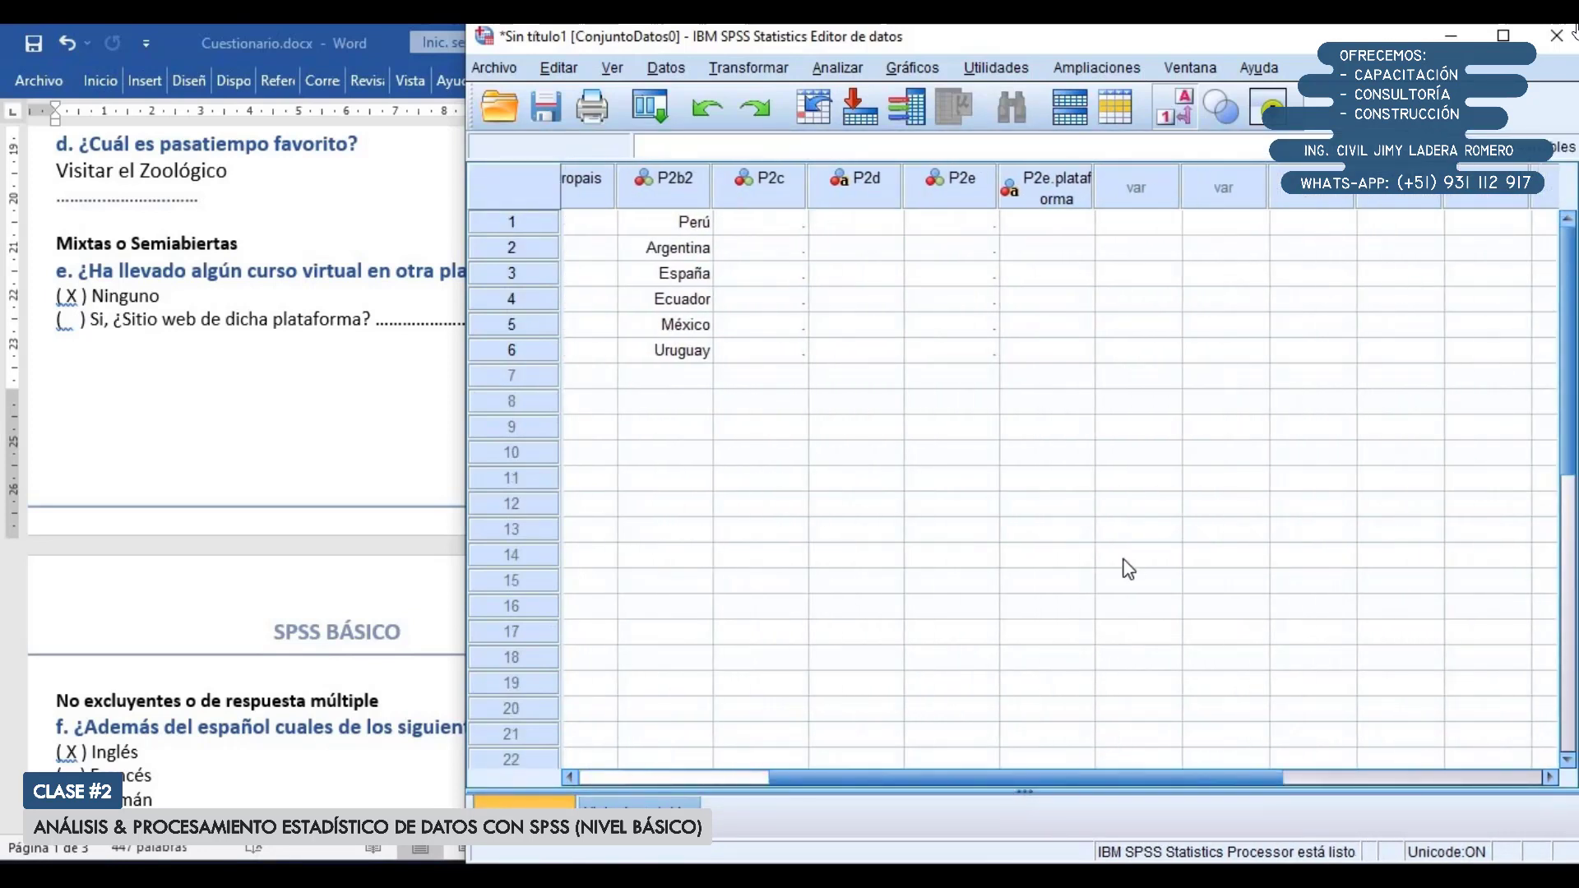
{"action": "left_click", "coordinate": [985, 230]}
{"action": "left_click", "coordinate": [985, 227]}
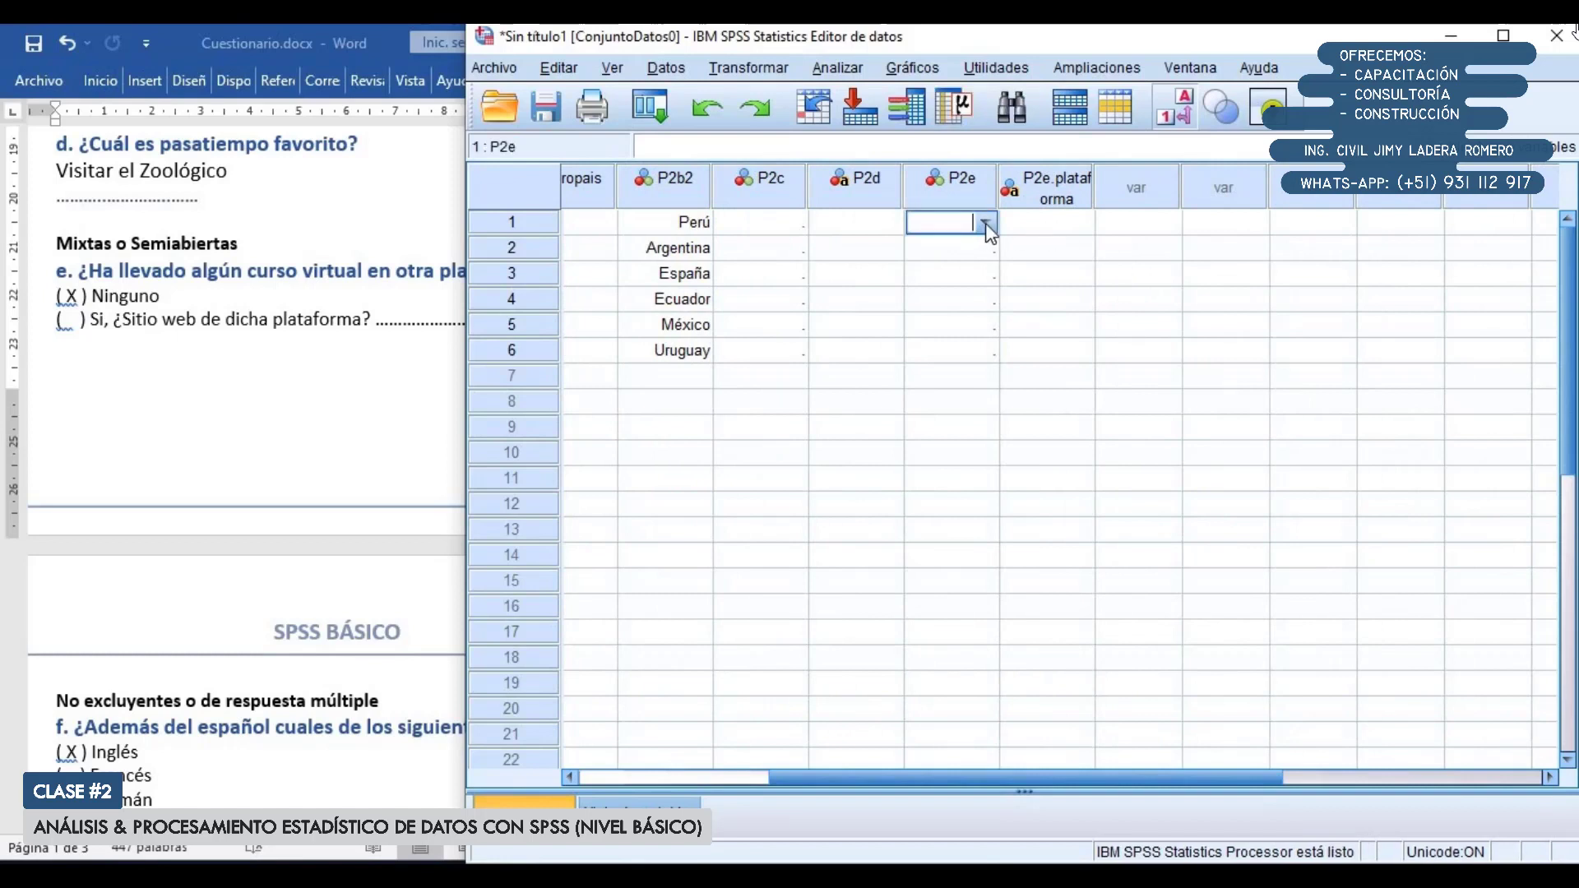
{"action": "left_click", "coordinate": [985, 224]}
{"action": "left_click", "coordinate": [937, 243]}
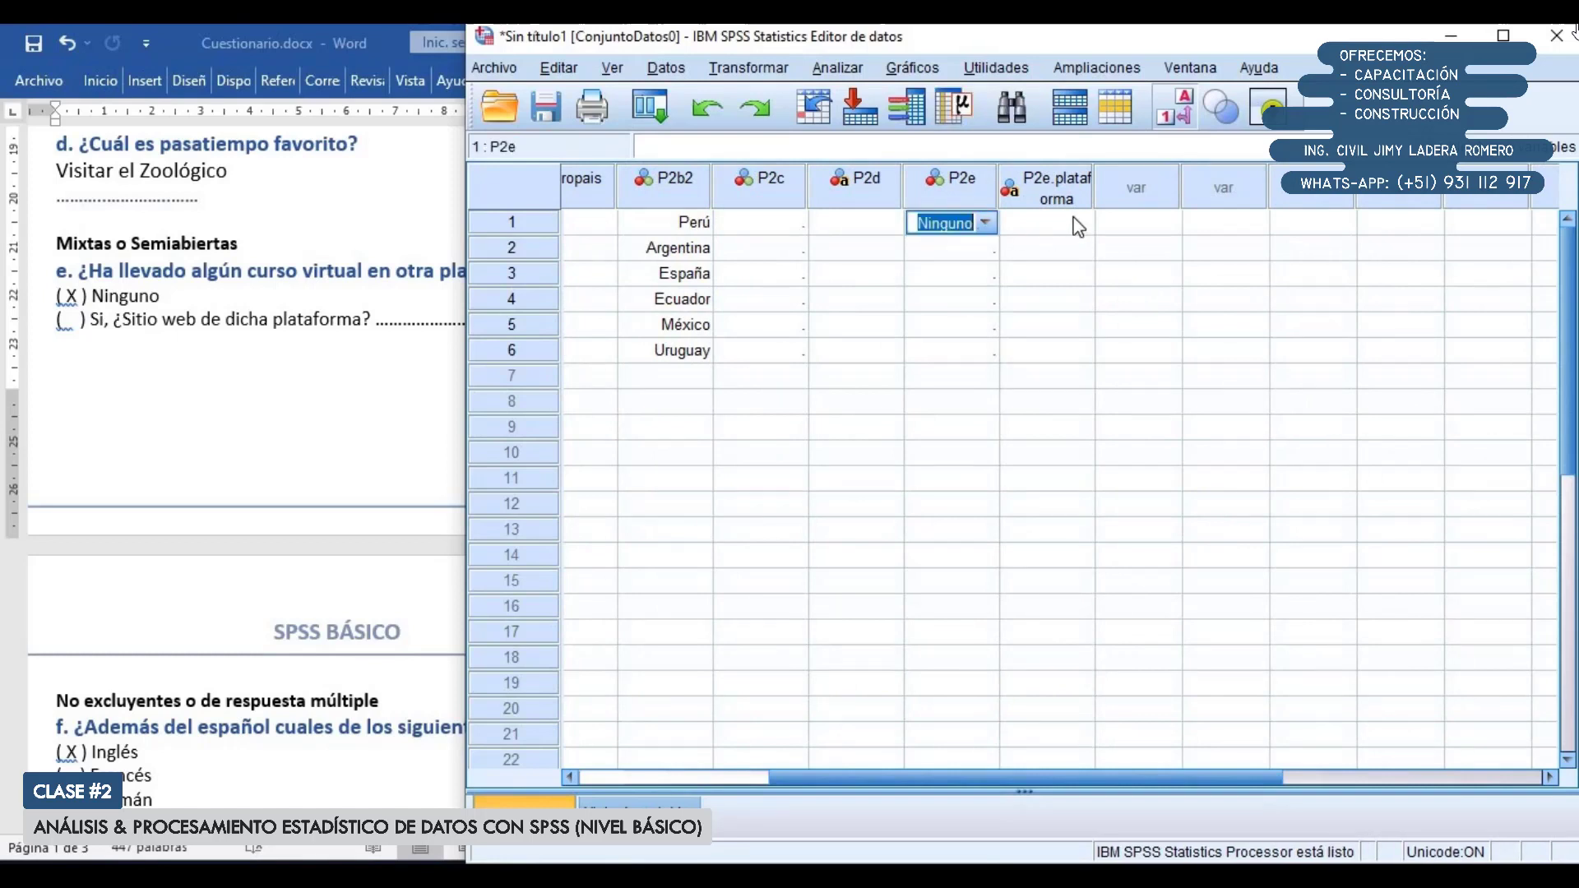
{"action": "left_click", "coordinate": [990, 249]}
{"action": "left_click", "coordinate": [987, 248]}
{"action": "left_click", "coordinate": [985, 247]}
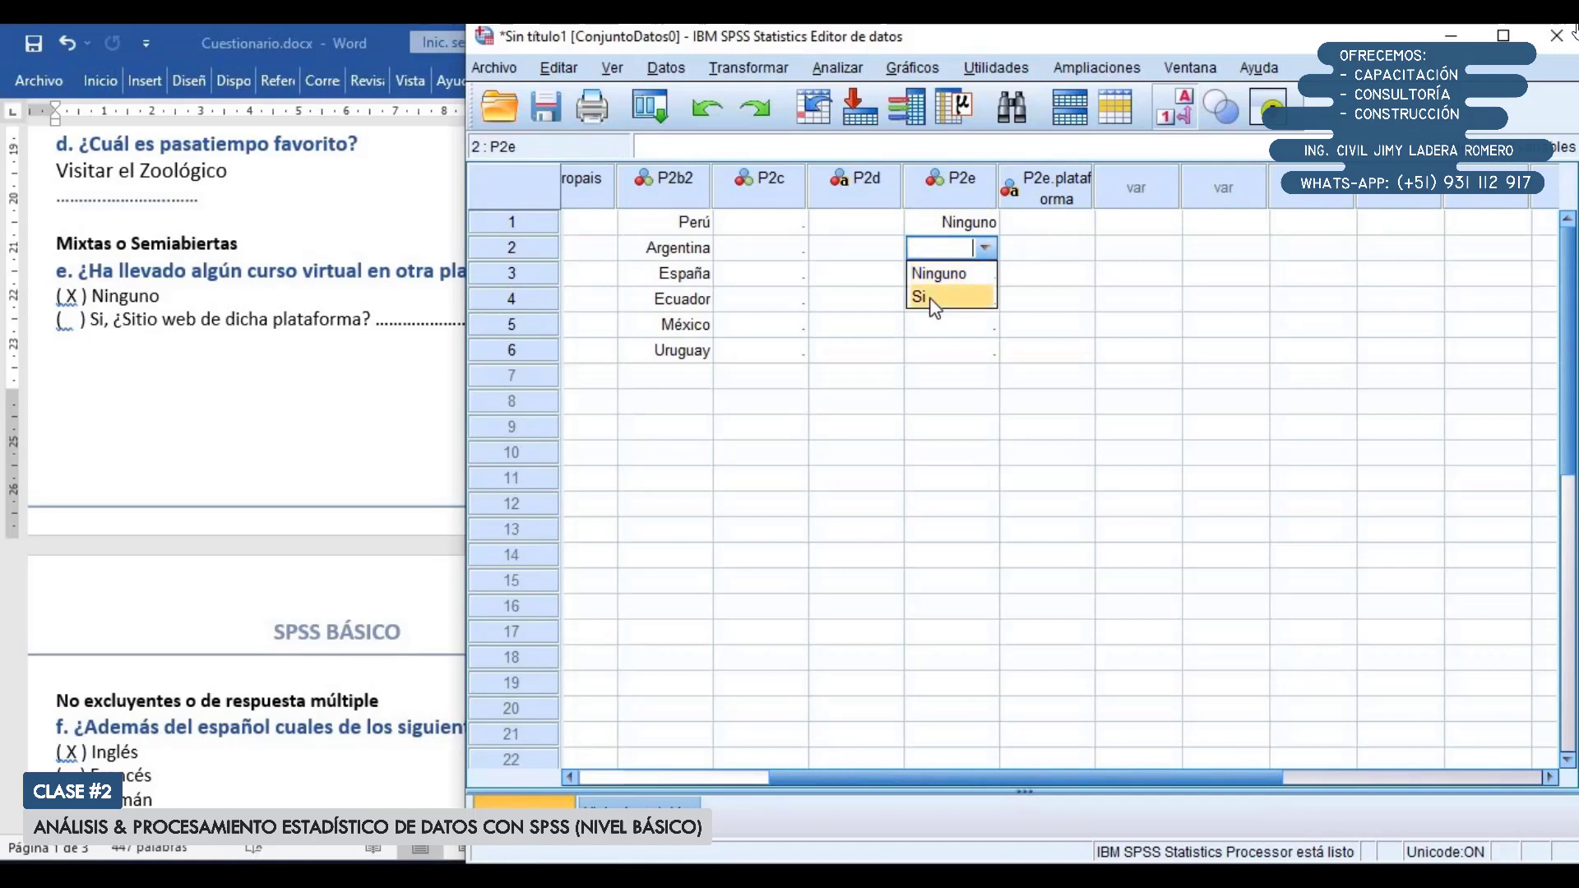
{"action": "left_click", "coordinate": [929, 296]}
Widen the P2e.plataforma column to fit its full name and enter Udemy as the platform for case 2
{"action": "left_click", "coordinate": [1055, 250]}
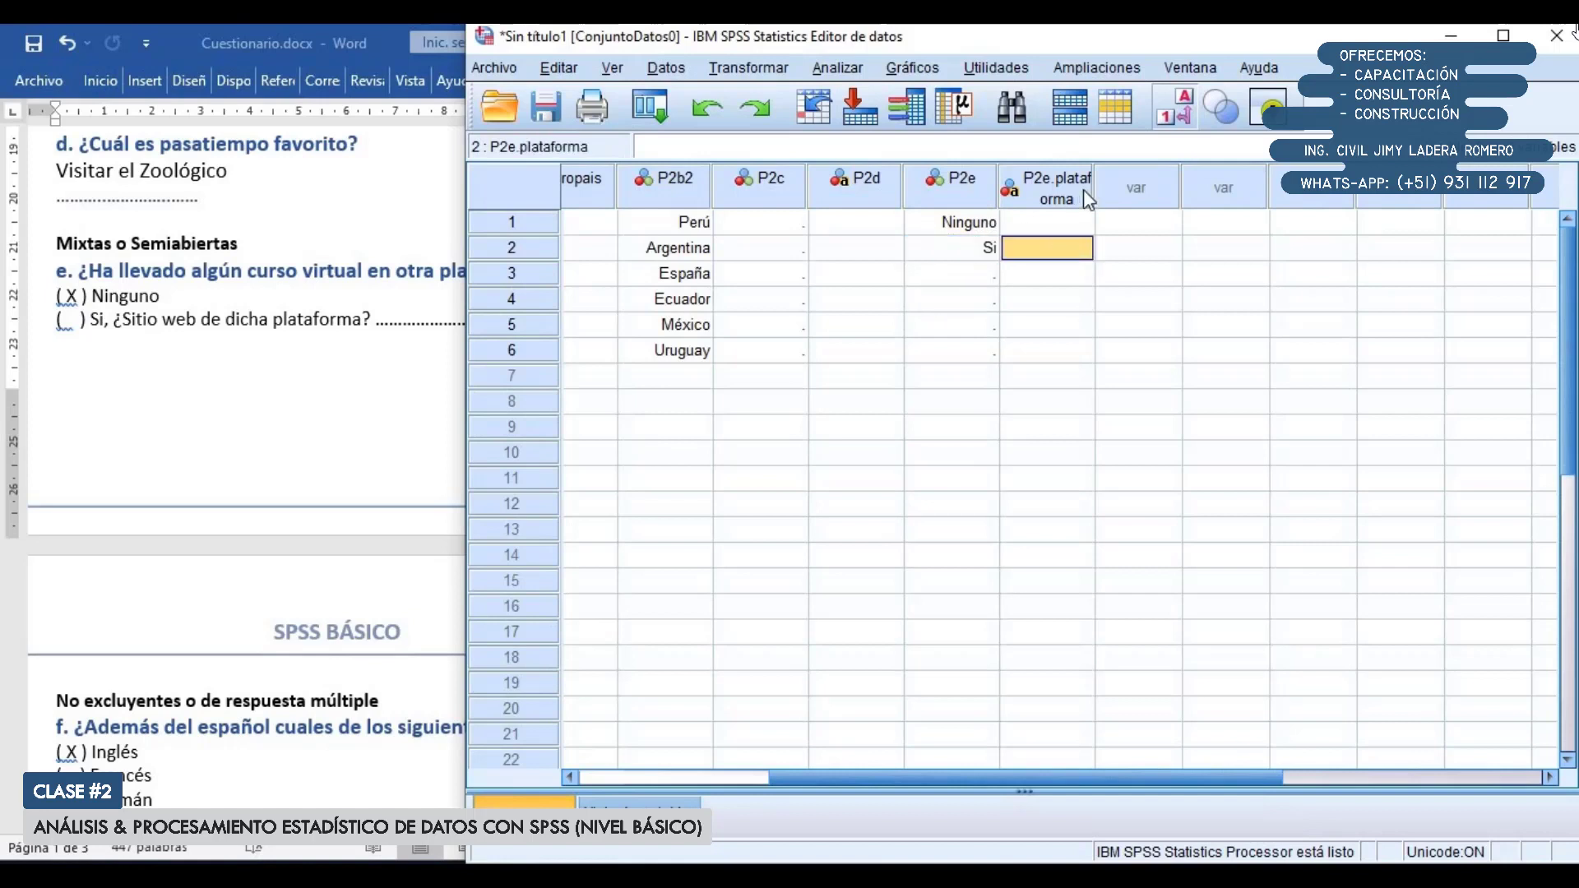
{"action": "left_click_drag", "start_coordinate": [1092, 189], "coordinate": [1148, 193]}
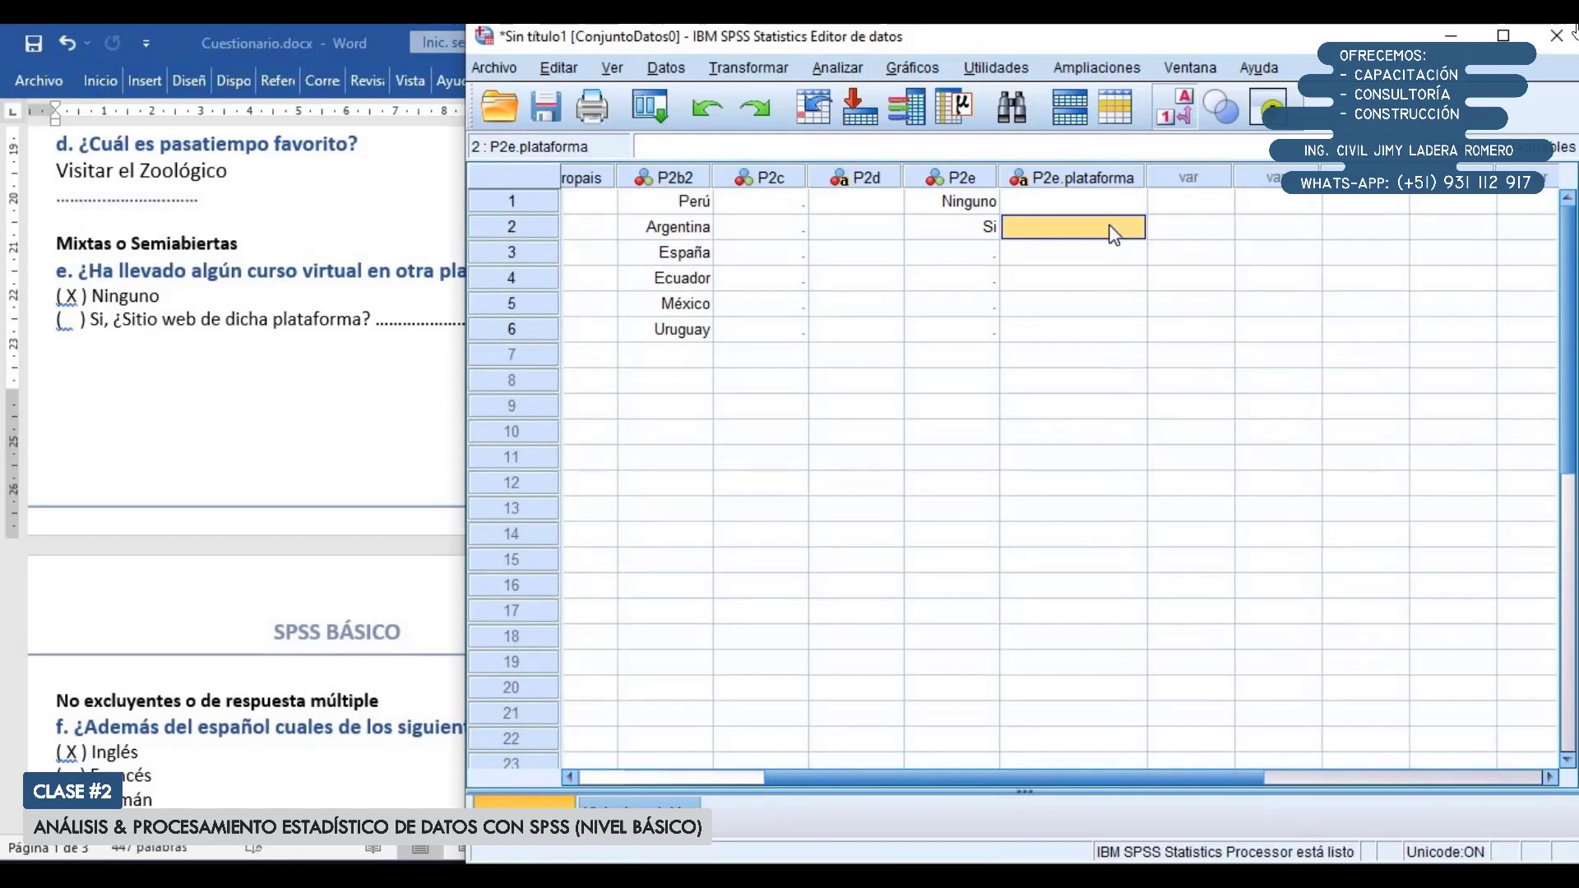
{"action": "double_click", "coordinate": [1113, 233]}
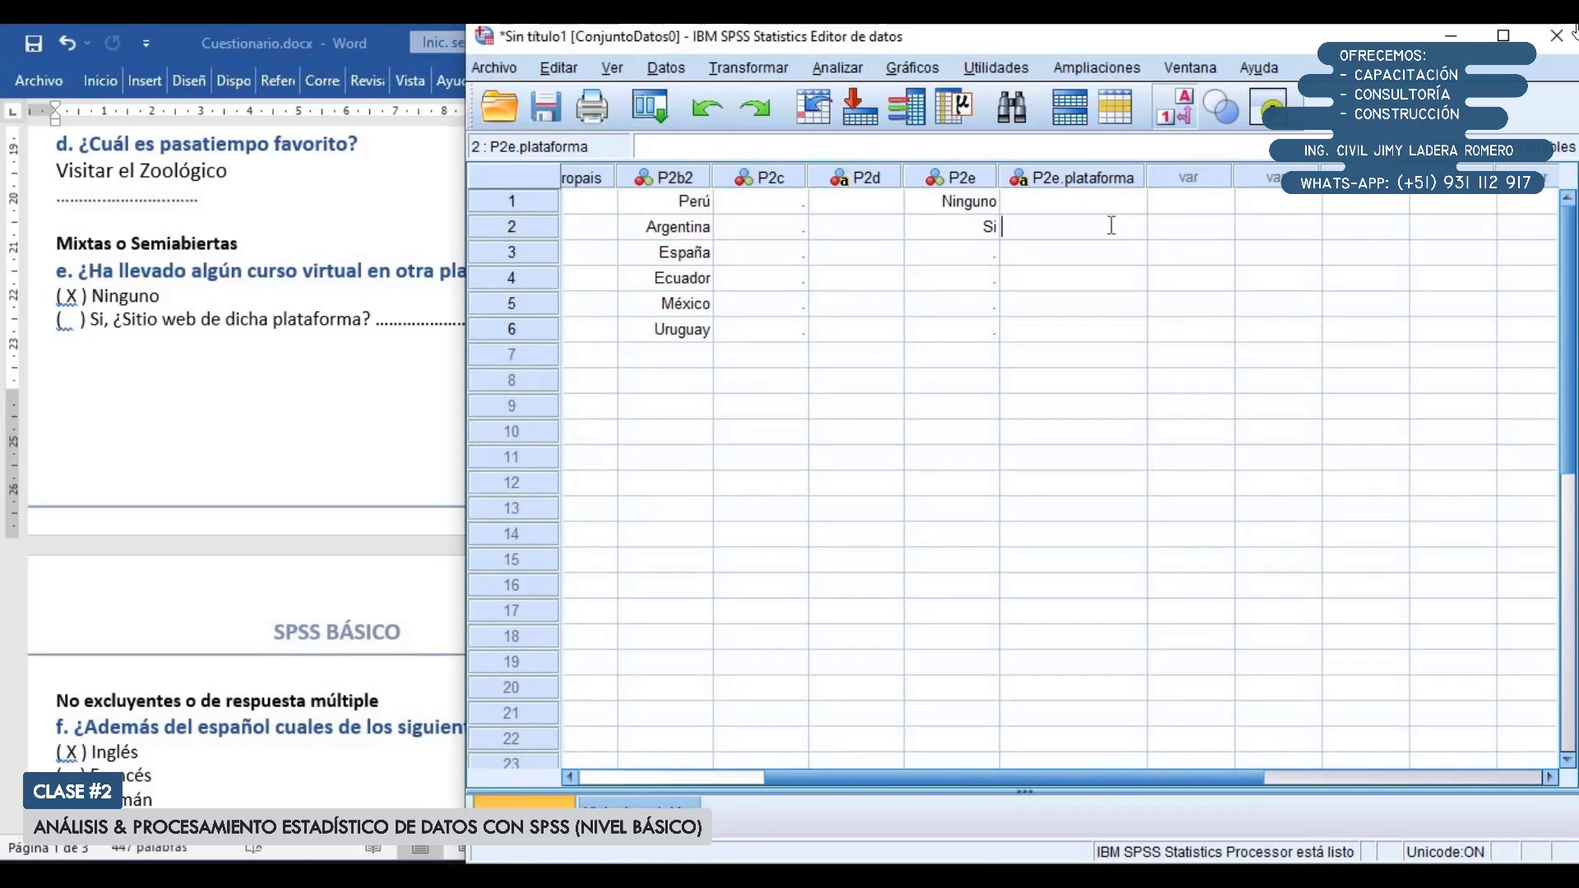
{"action": "type", "text": "Udemy"}
{"action": "key", "text": "Return"}
Set P2e to Ninguno for case 3 and to Si for case 4, with Platzi as the platform for case 4
{"action": "key", "text": "Left"}
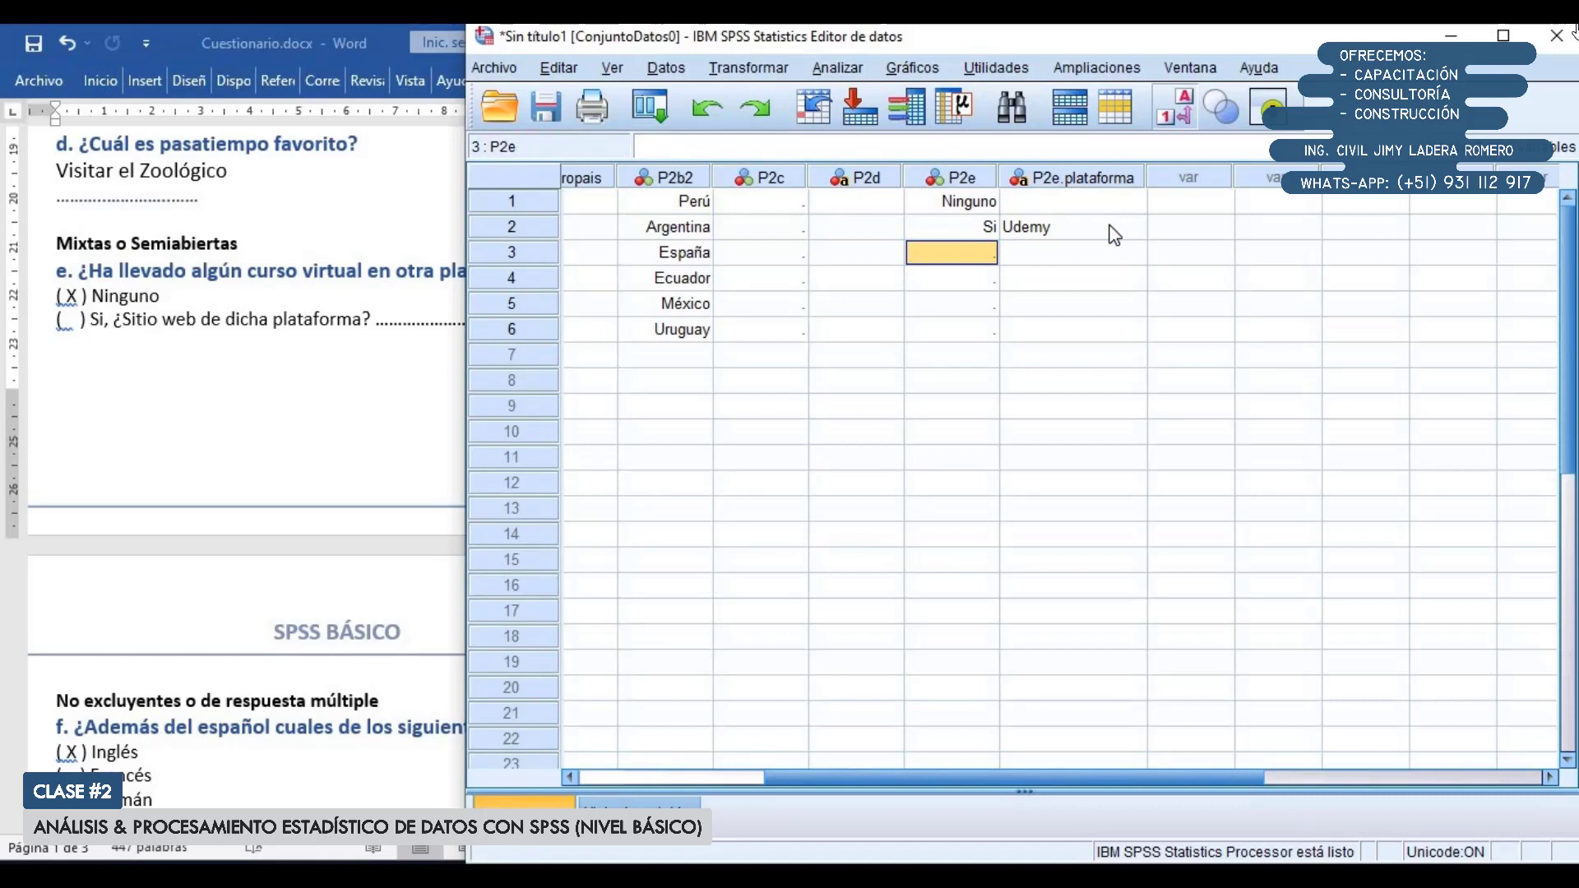
{"action": "key", "text": "F2"}
{"action": "key", "text": "alt+Down"}
{"action": "key", "text": "Return"}
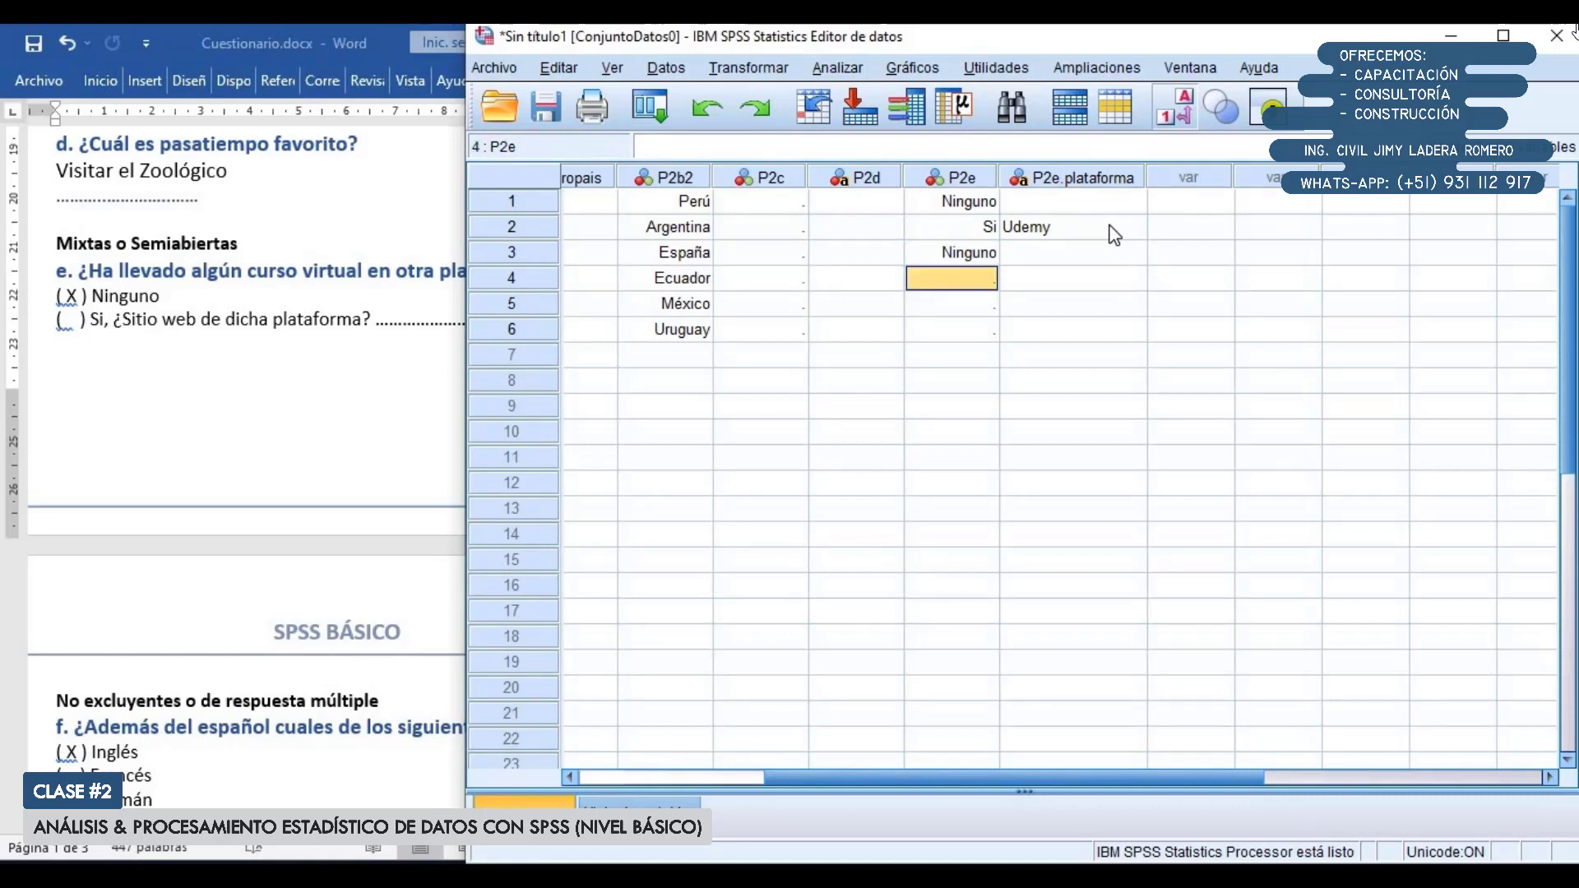
{"action": "type", "text": "2"}
{"action": "key", "text": "Return"}
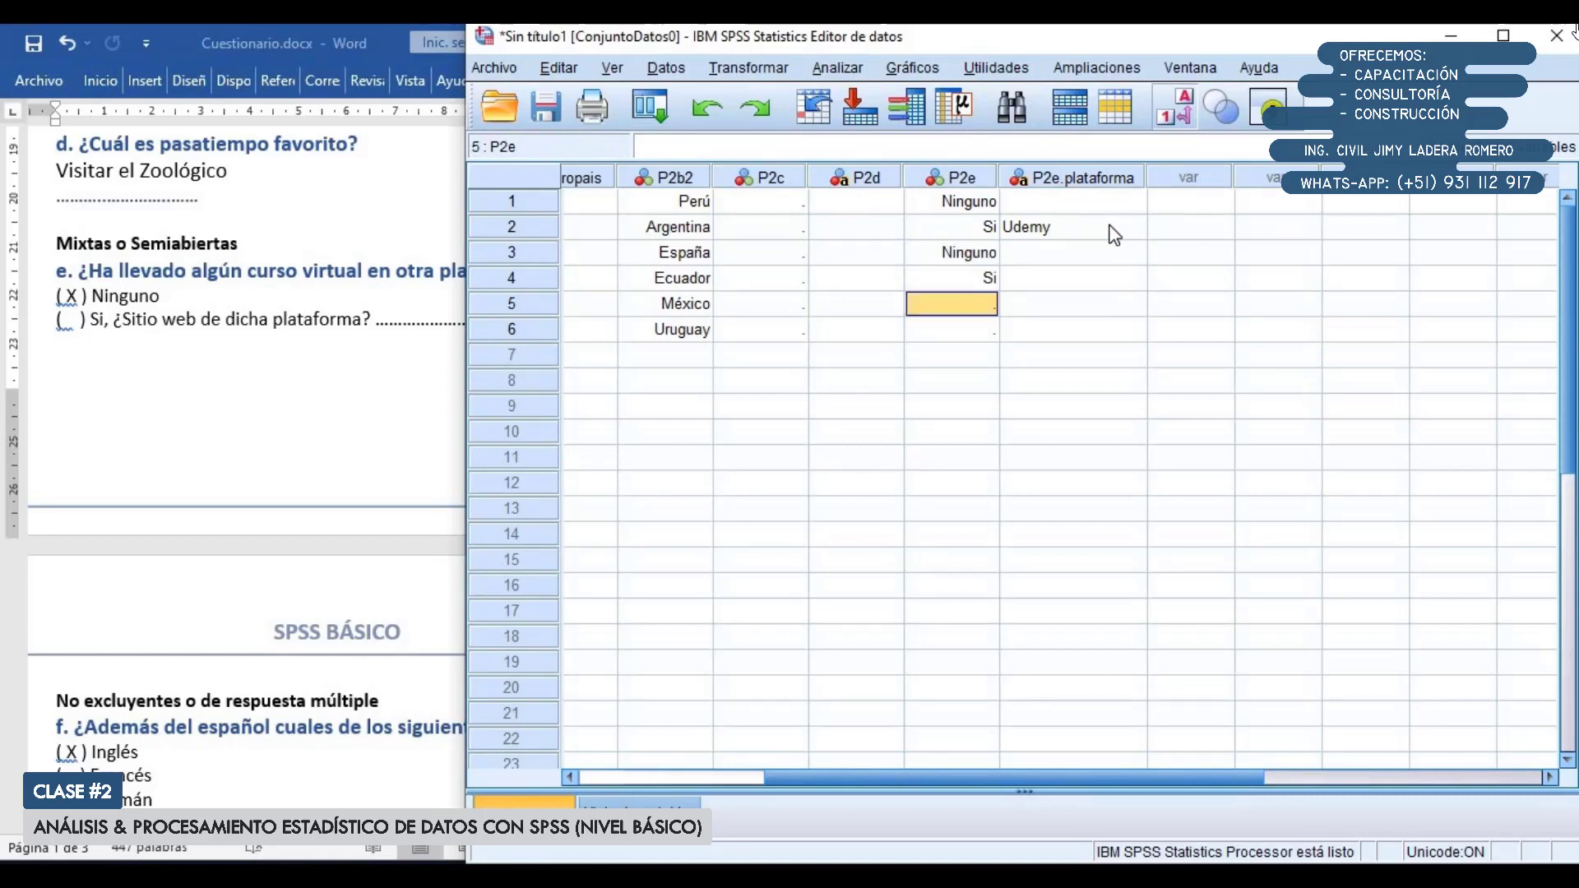
{"action": "key", "text": "Up"}
{"action": "key", "text": "Right"}
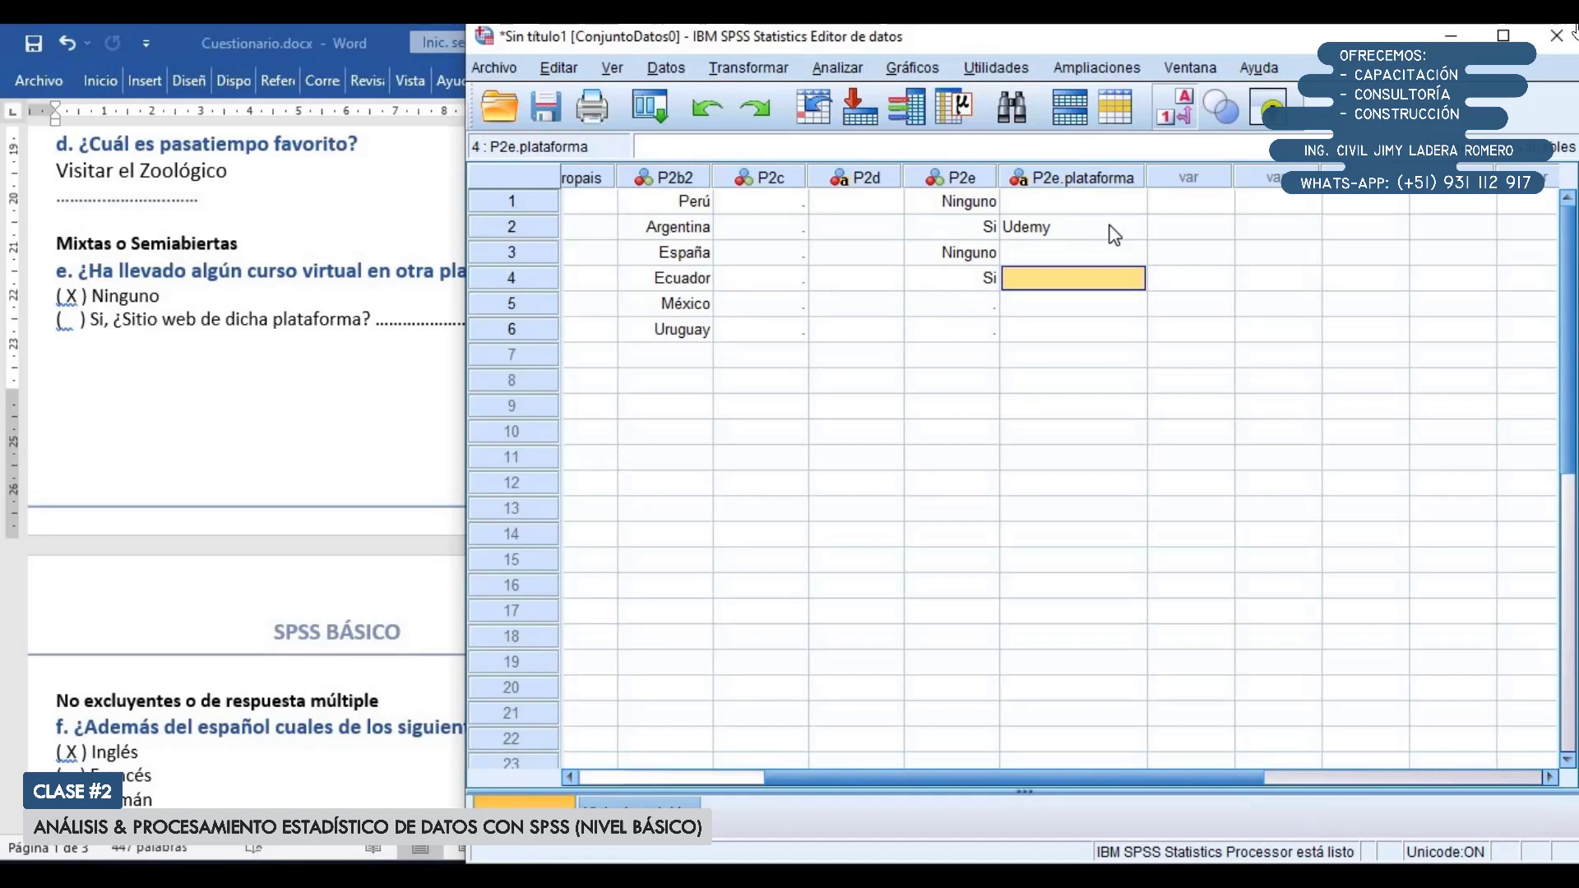
{"action": "type", "text": "Platzi"}
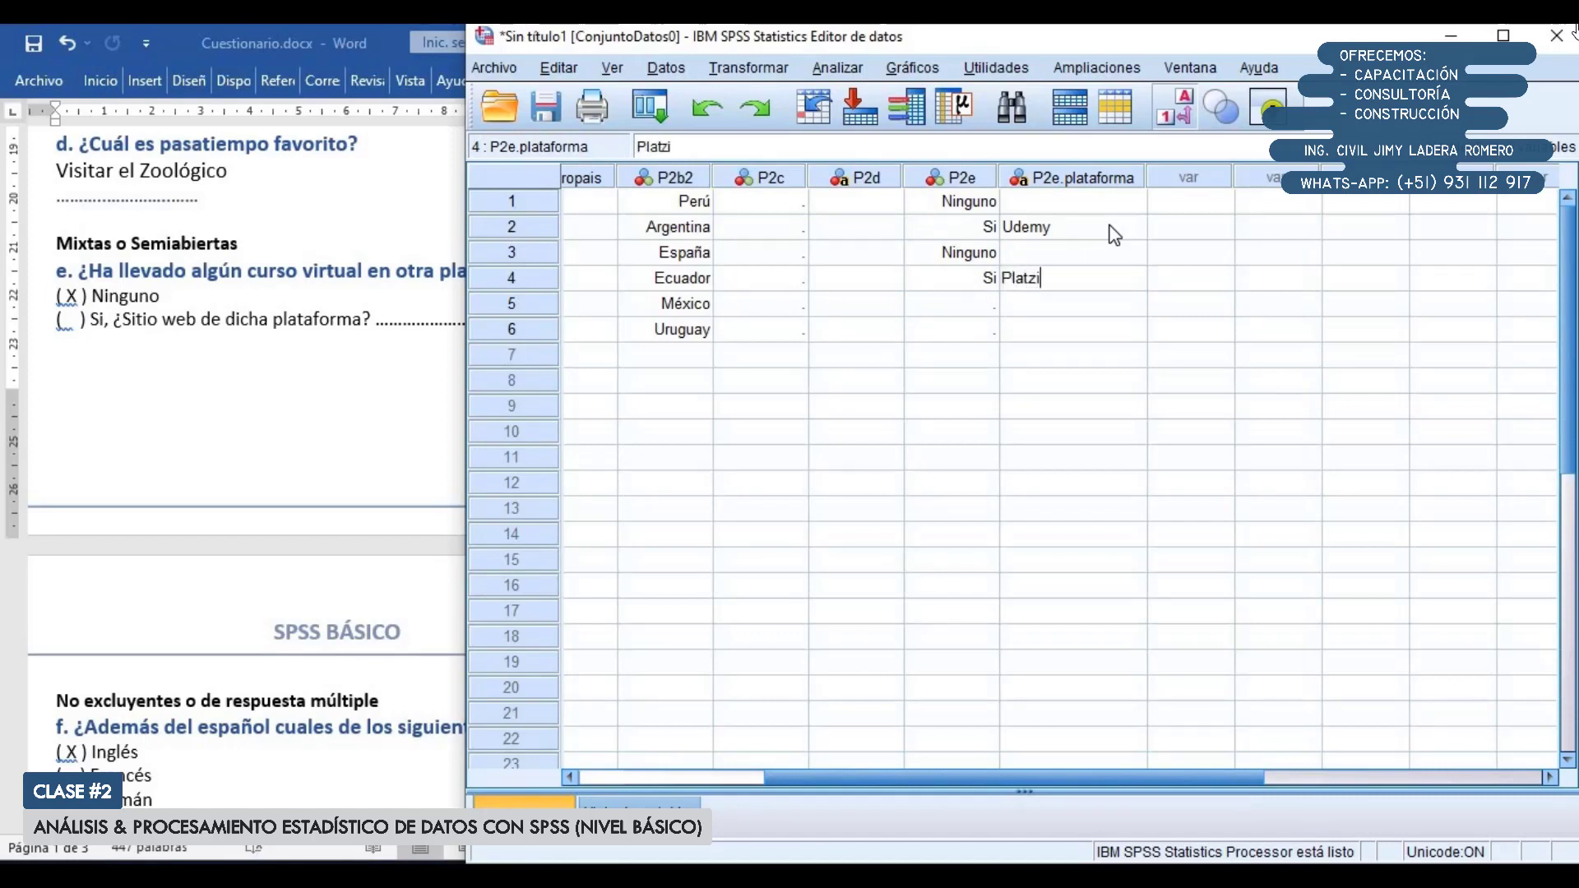
{"action": "key", "text": "Return"}
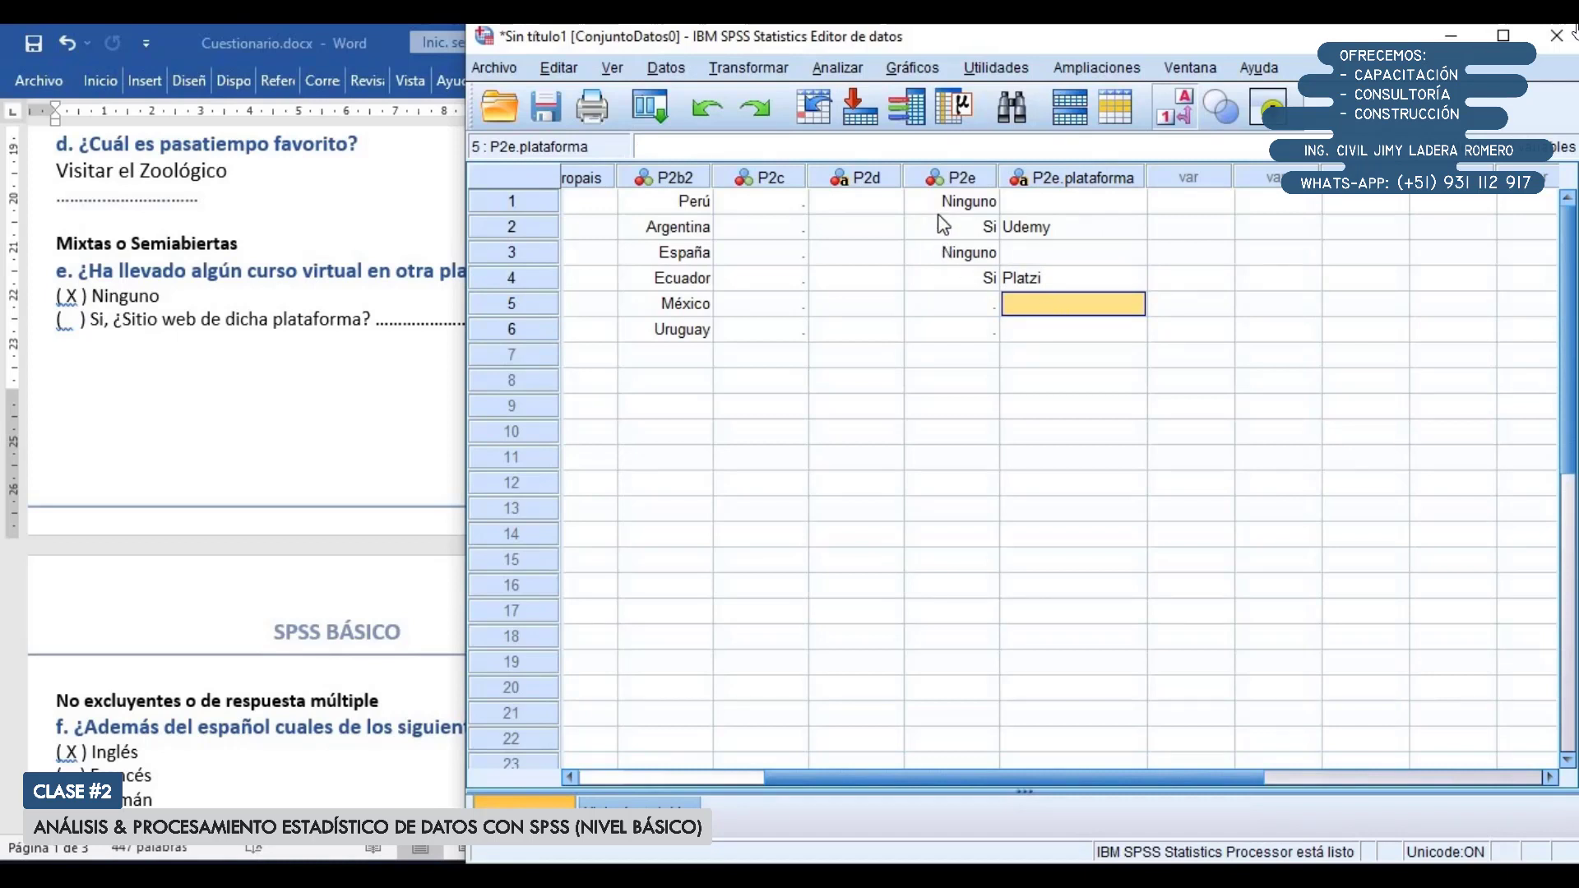
{"action": "left_click", "coordinate": [963, 203]}
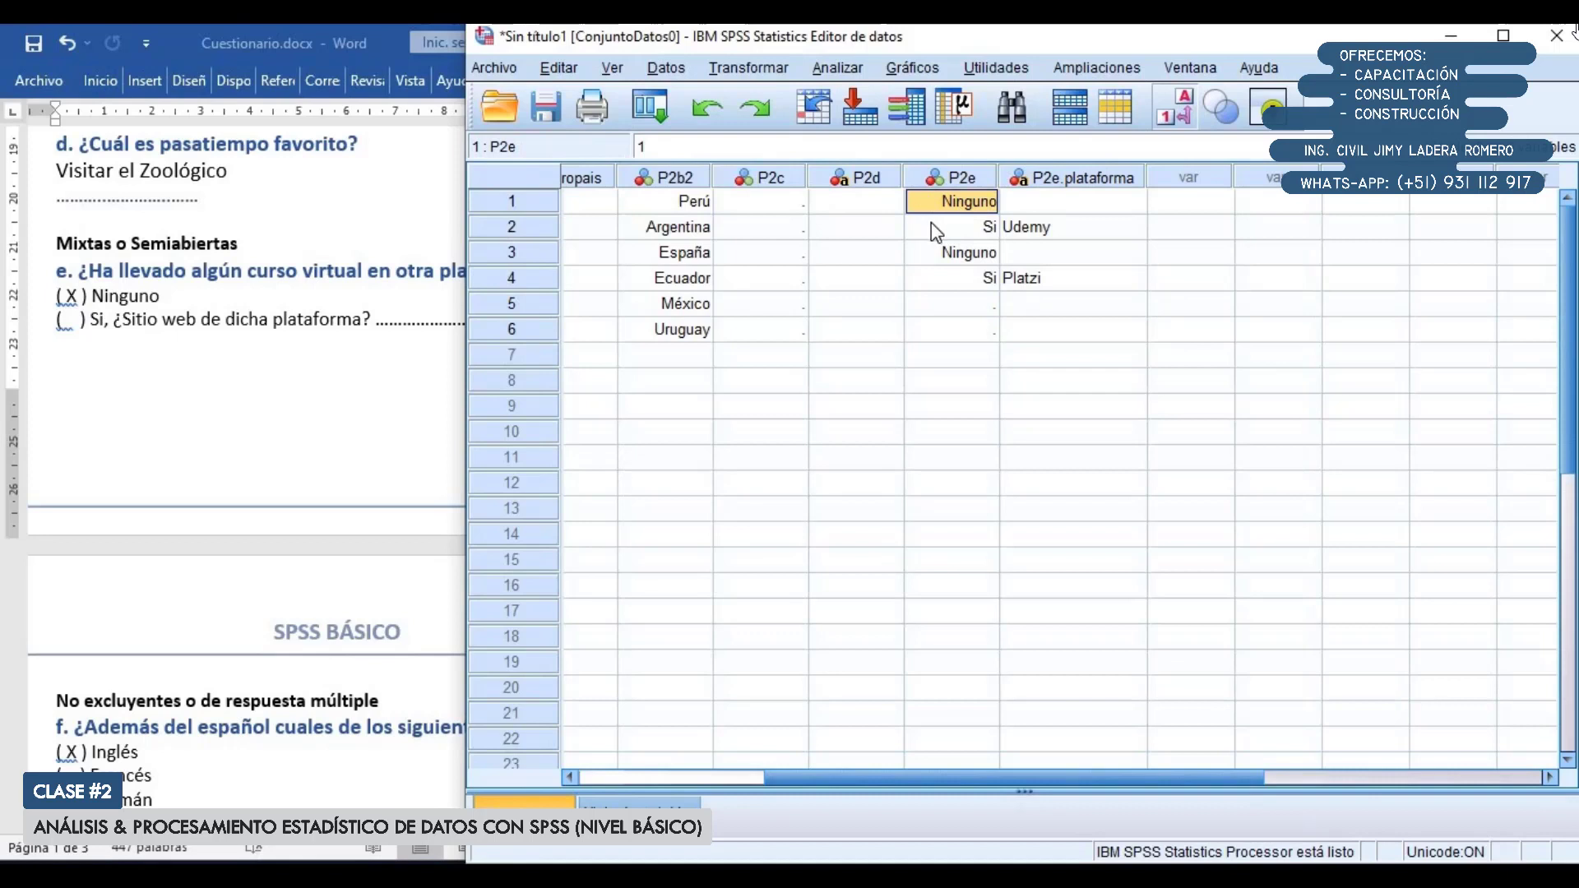
{"action": "left_click", "coordinate": [945, 229]}
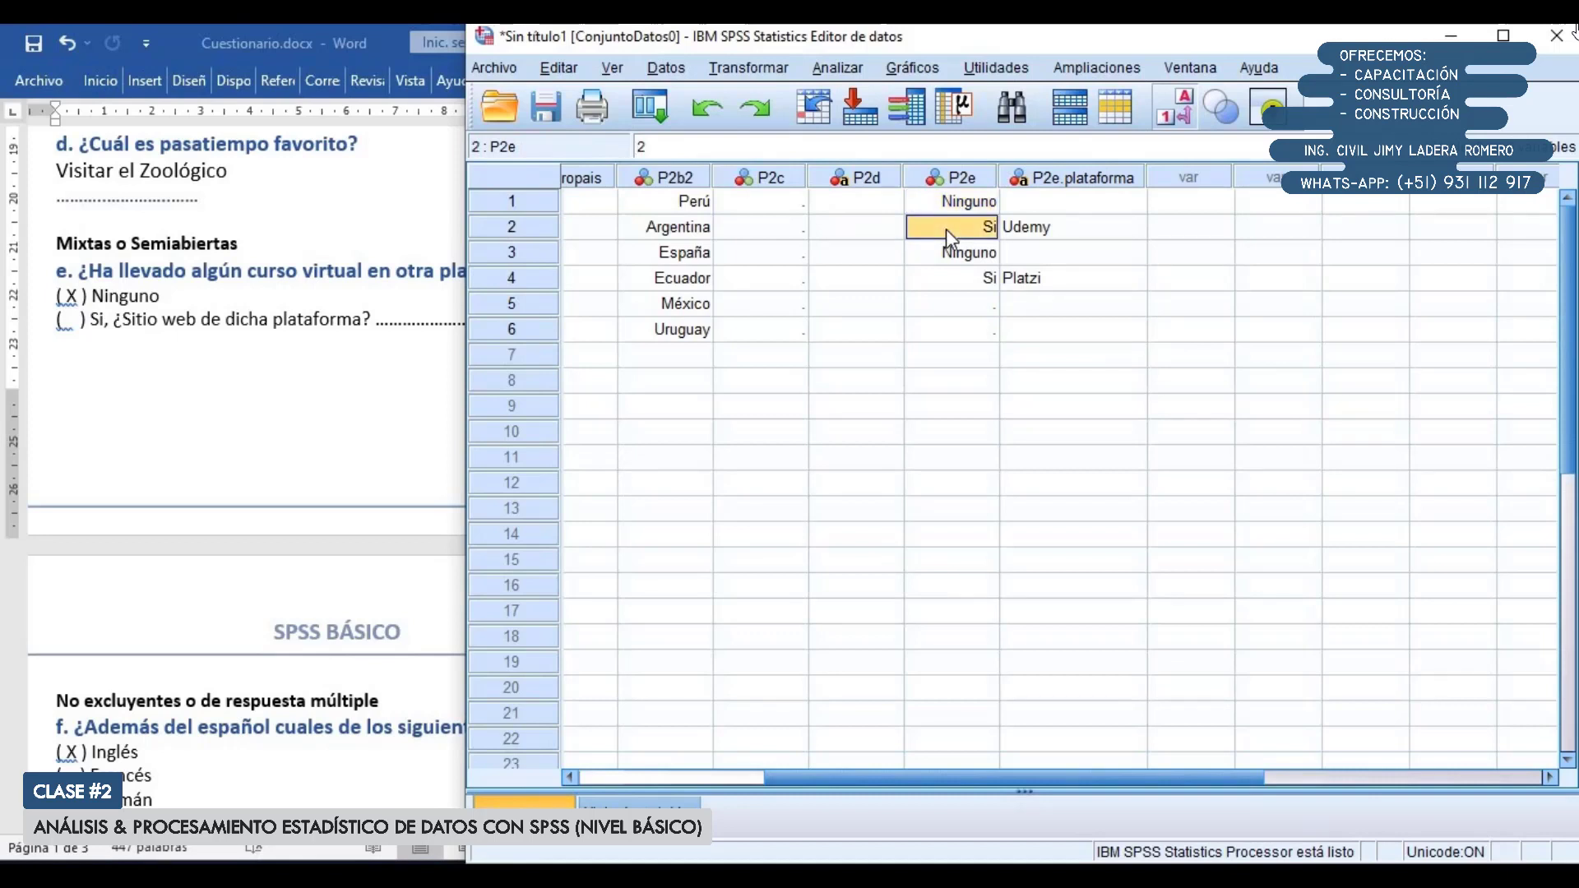
{"action": "left_click", "coordinate": [1088, 230]}
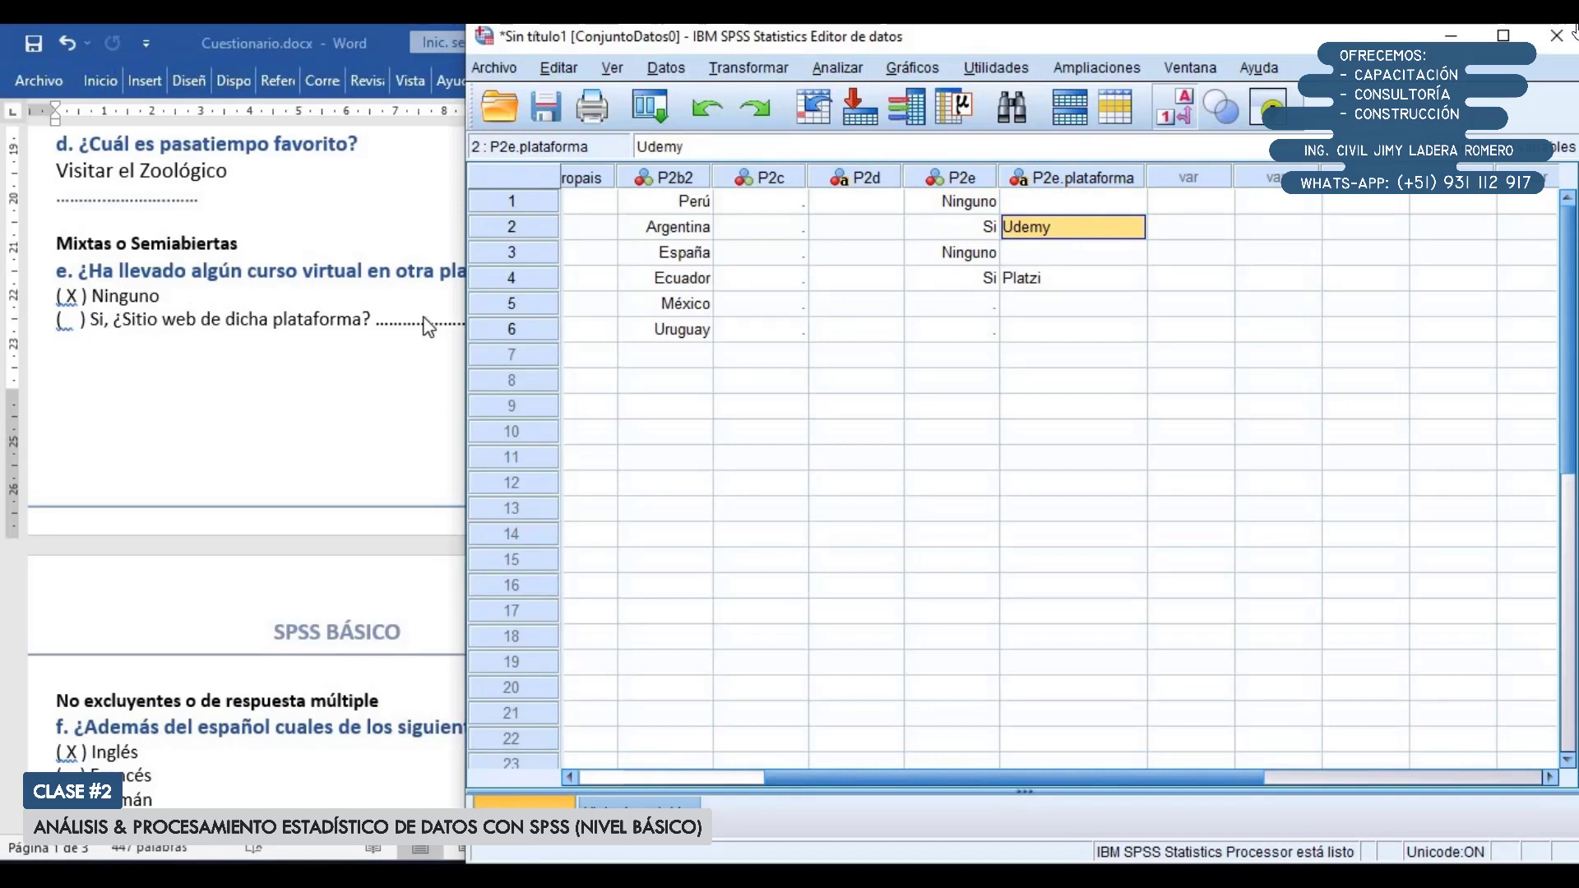
{"action": "left_click_drag", "start_coordinate": [954, 306], "coordinate": [1027, 346]}
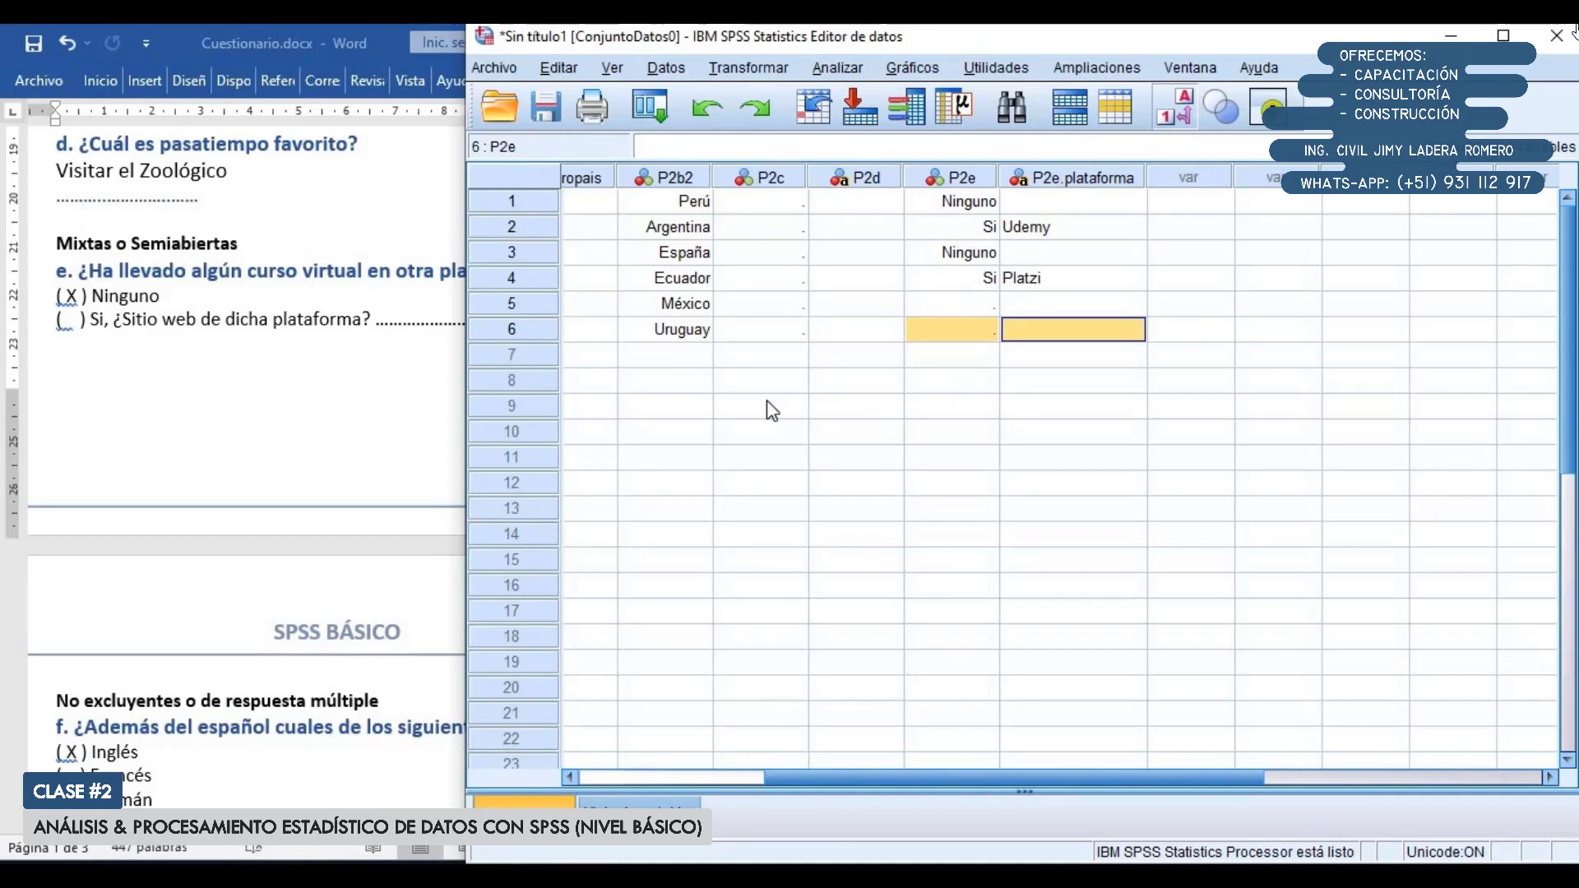
Switch to the Word questionnaire to review semi-open question e and its answer options, and return to SPSS
{"action": "left_click", "coordinate": [271, 386]}
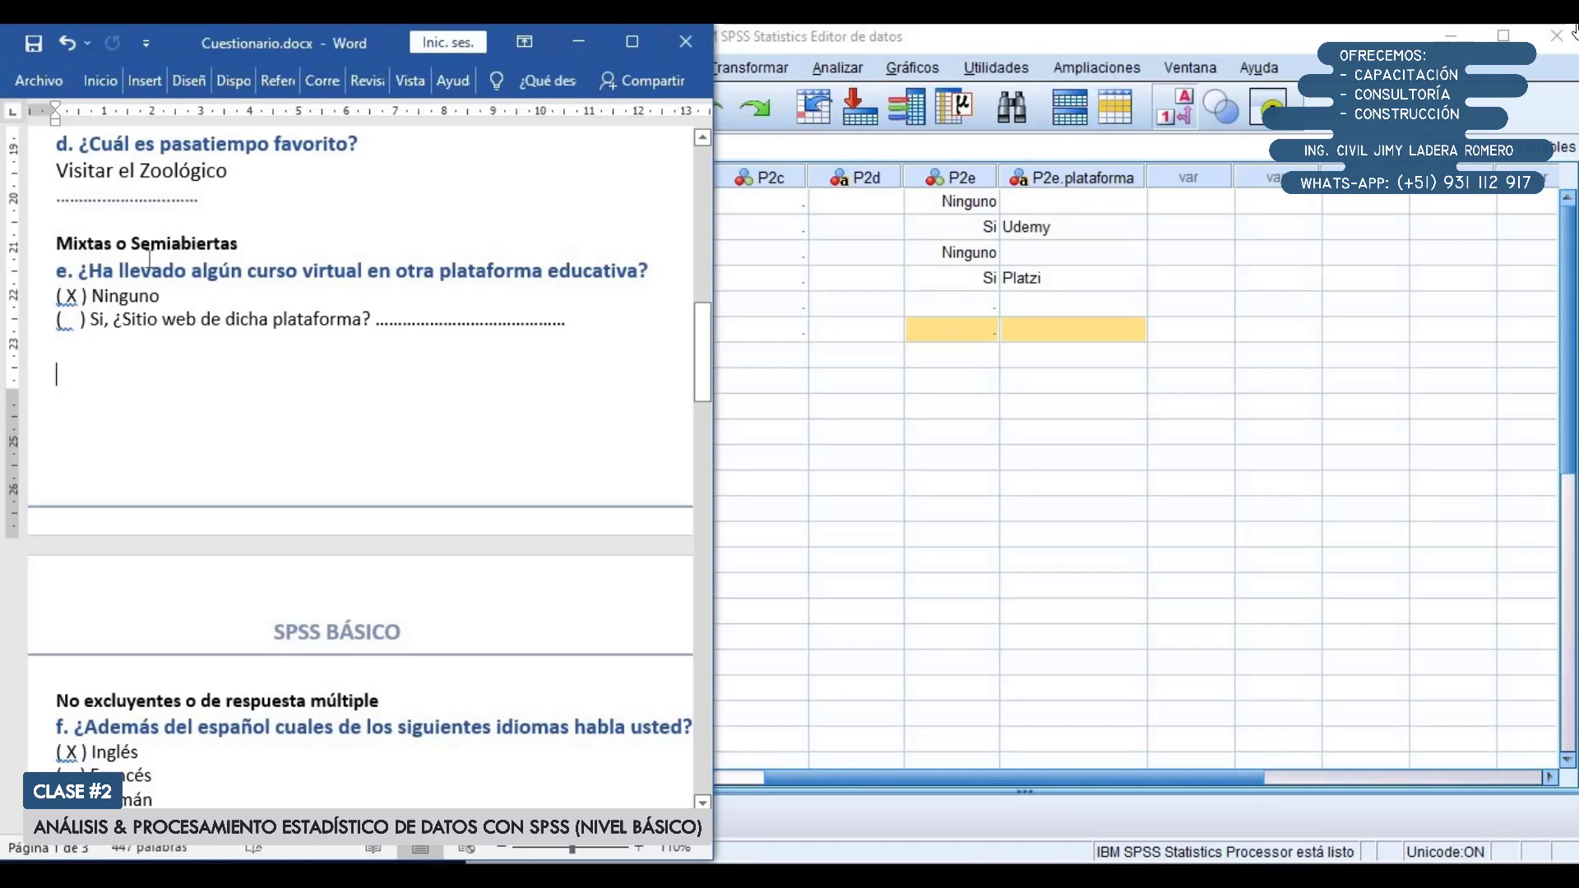
{"action": "left_click_drag", "start_coordinate": [56, 240], "coordinate": [581, 339]}
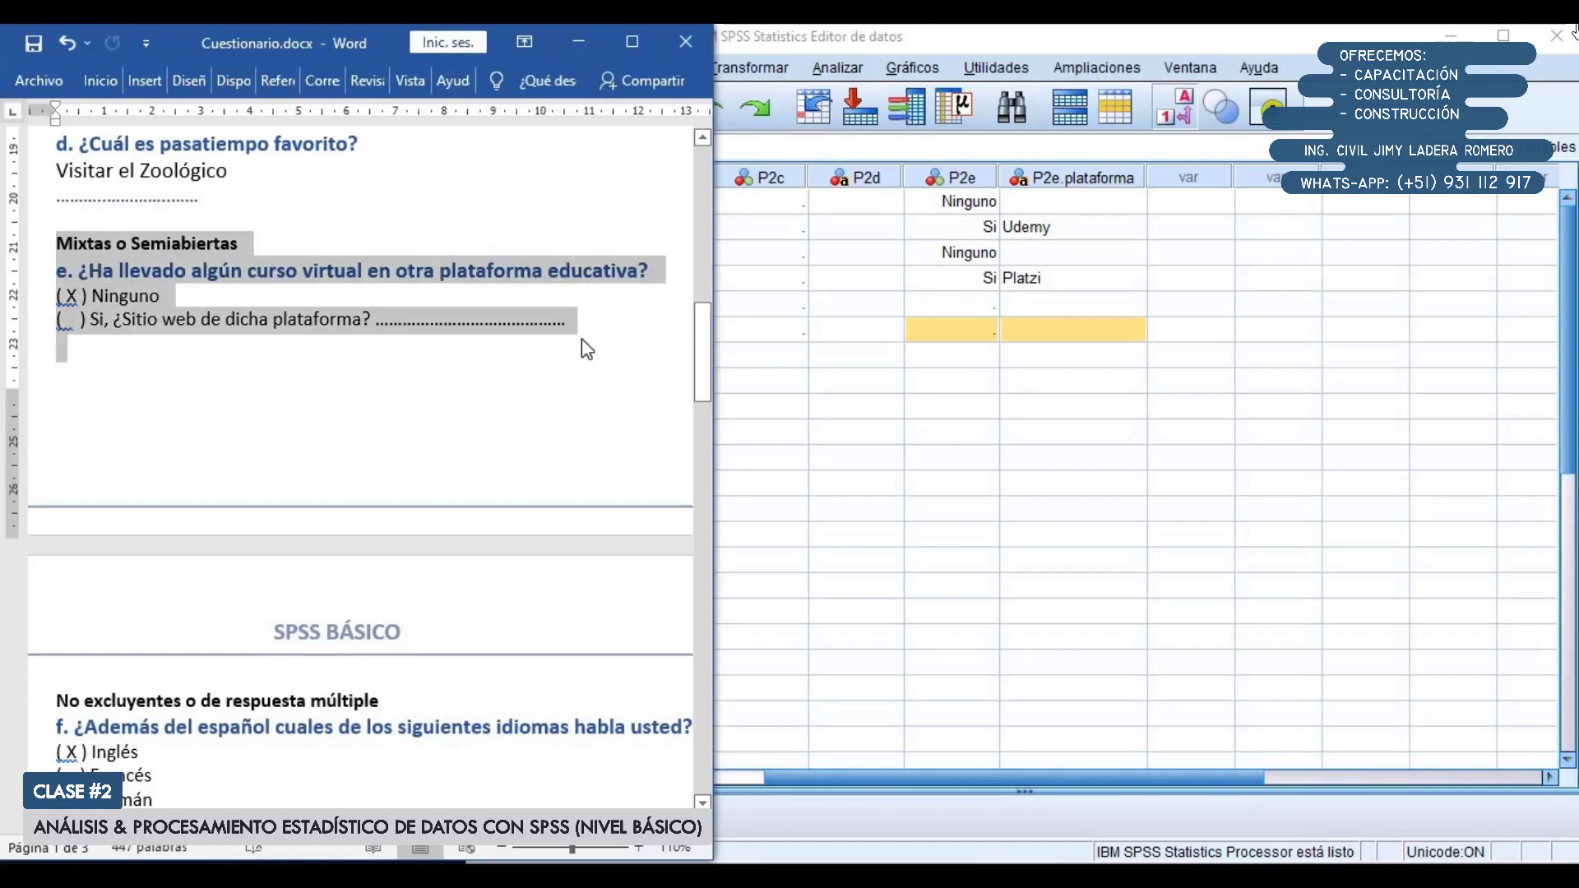
{"action": "left_click", "coordinate": [1193, 38]}
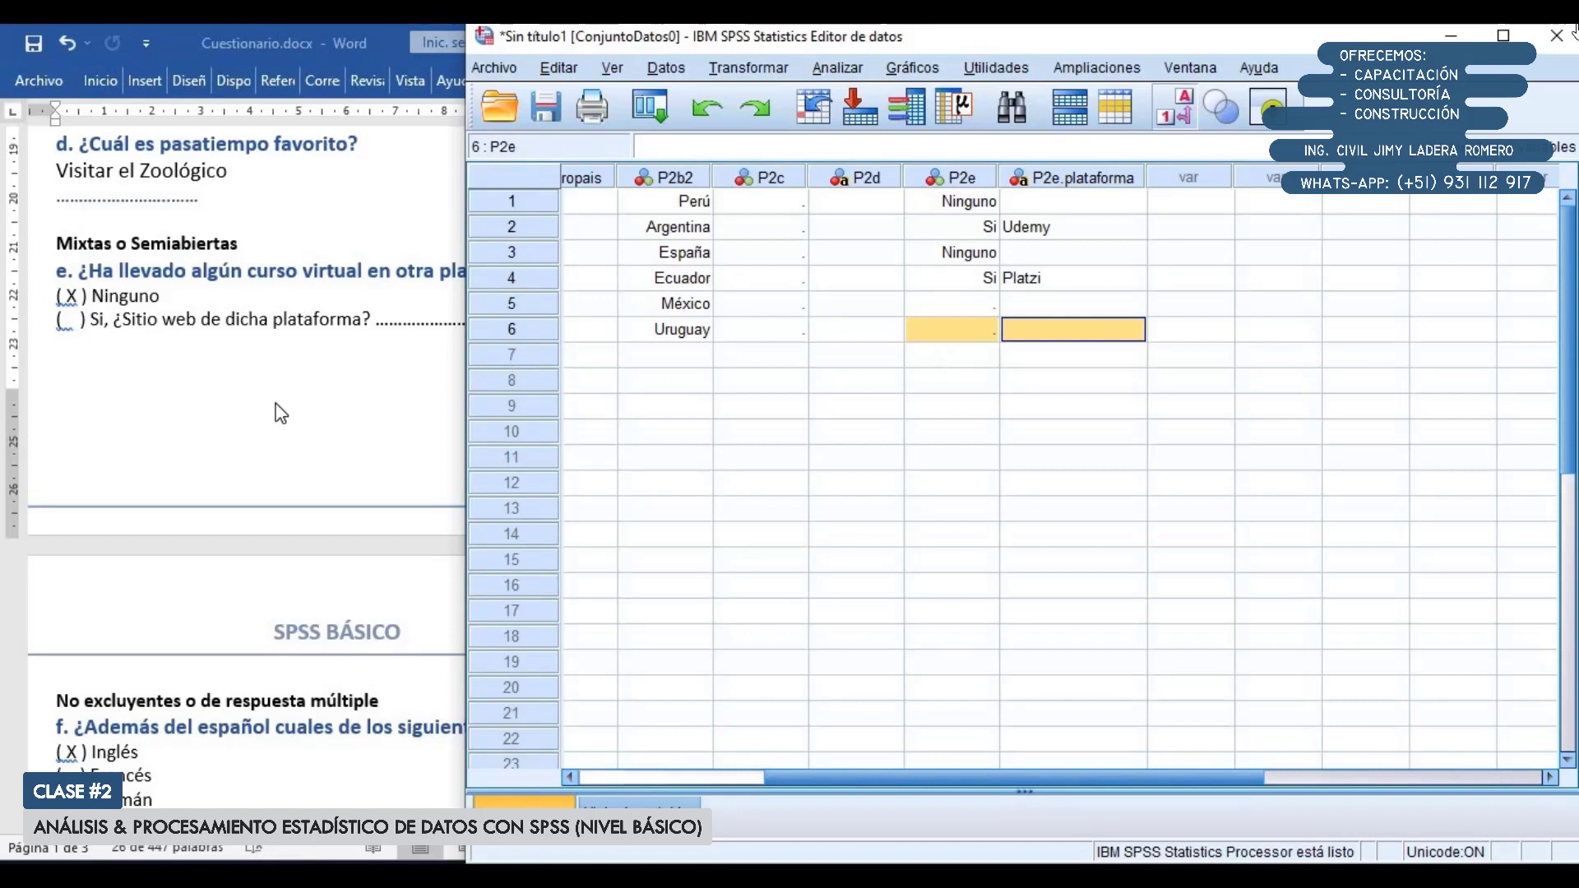
In the Word questionnaire, find multiple-response question f, widen the window to fit its full text, and highlight the four language options
{"action": "scroll", "coordinate": [281, 414], "scroll_direction": "down", "scroll_amount": 6}
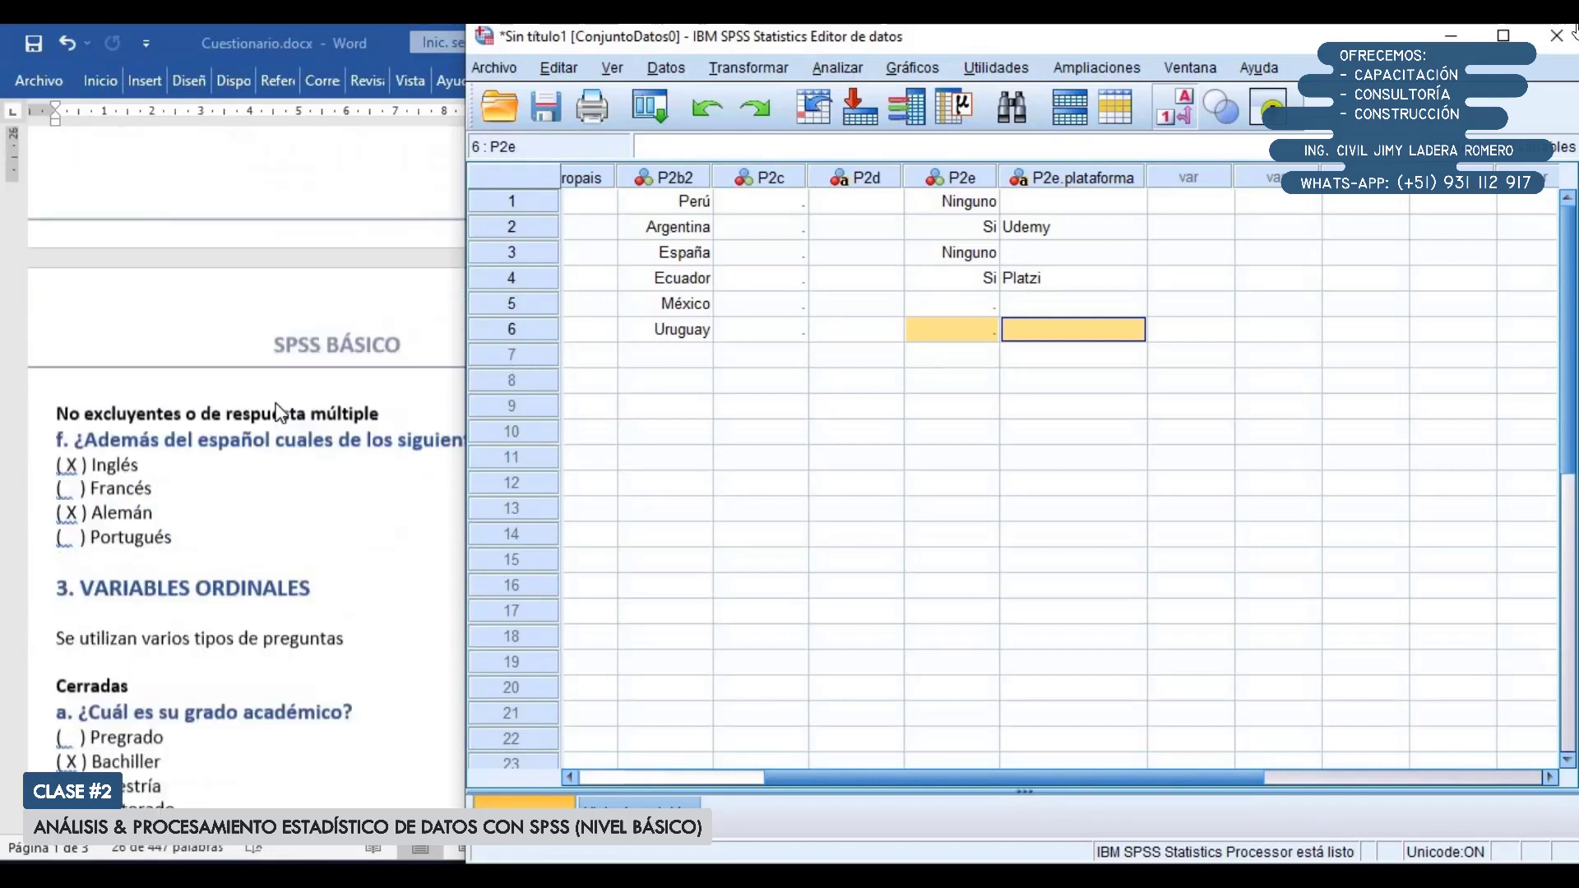
{"action": "scroll", "coordinate": [281, 413], "scroll_direction": "down", "scroll_amount": 1}
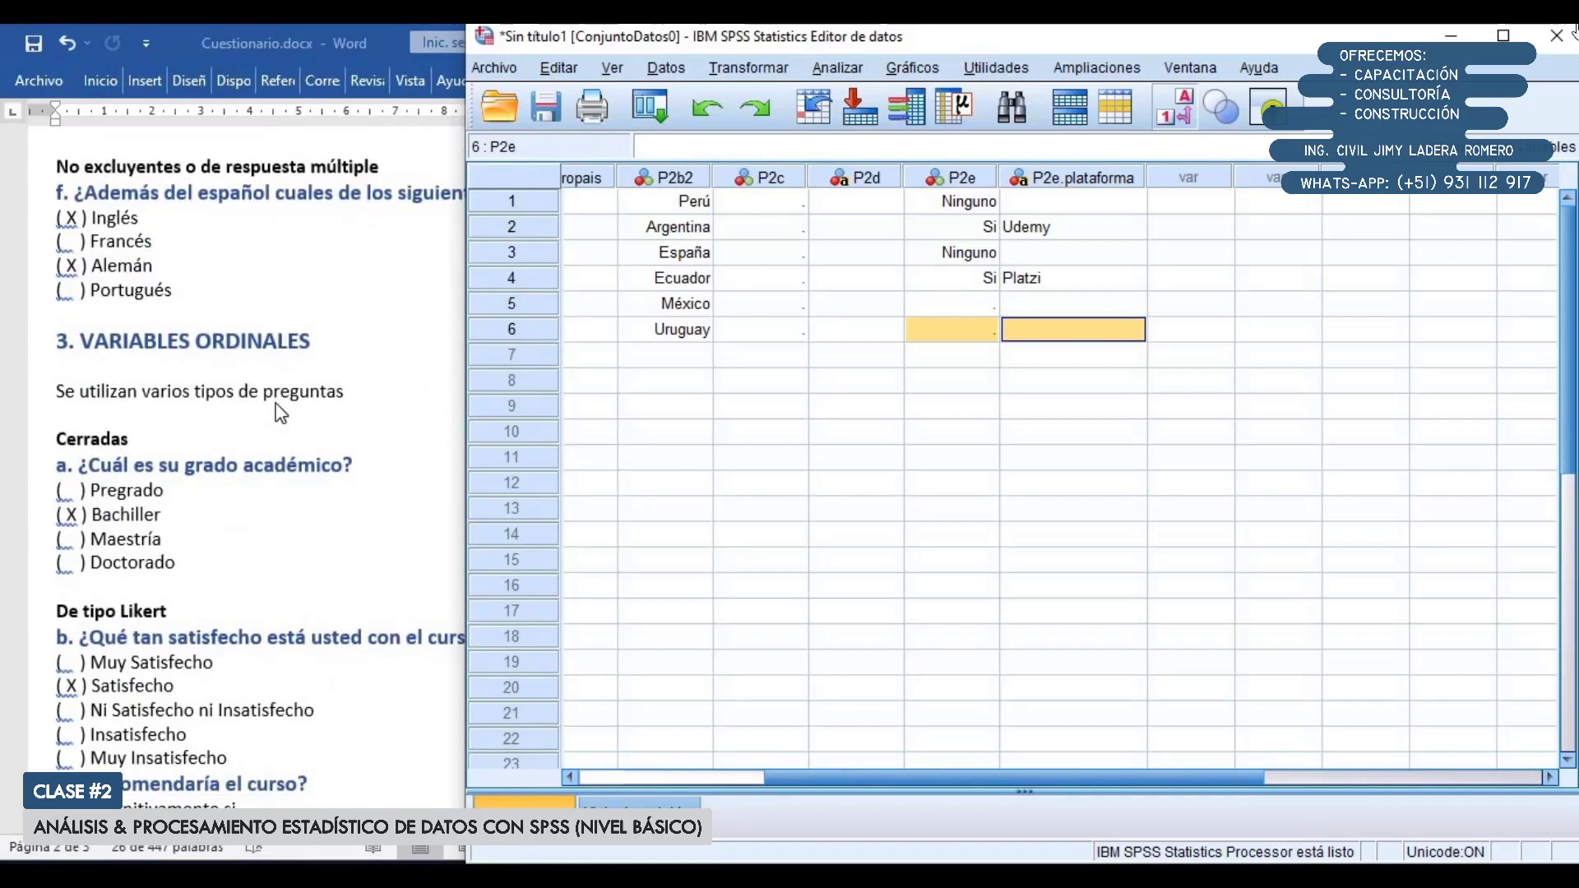
{"action": "left_click", "coordinate": [391, 357]}
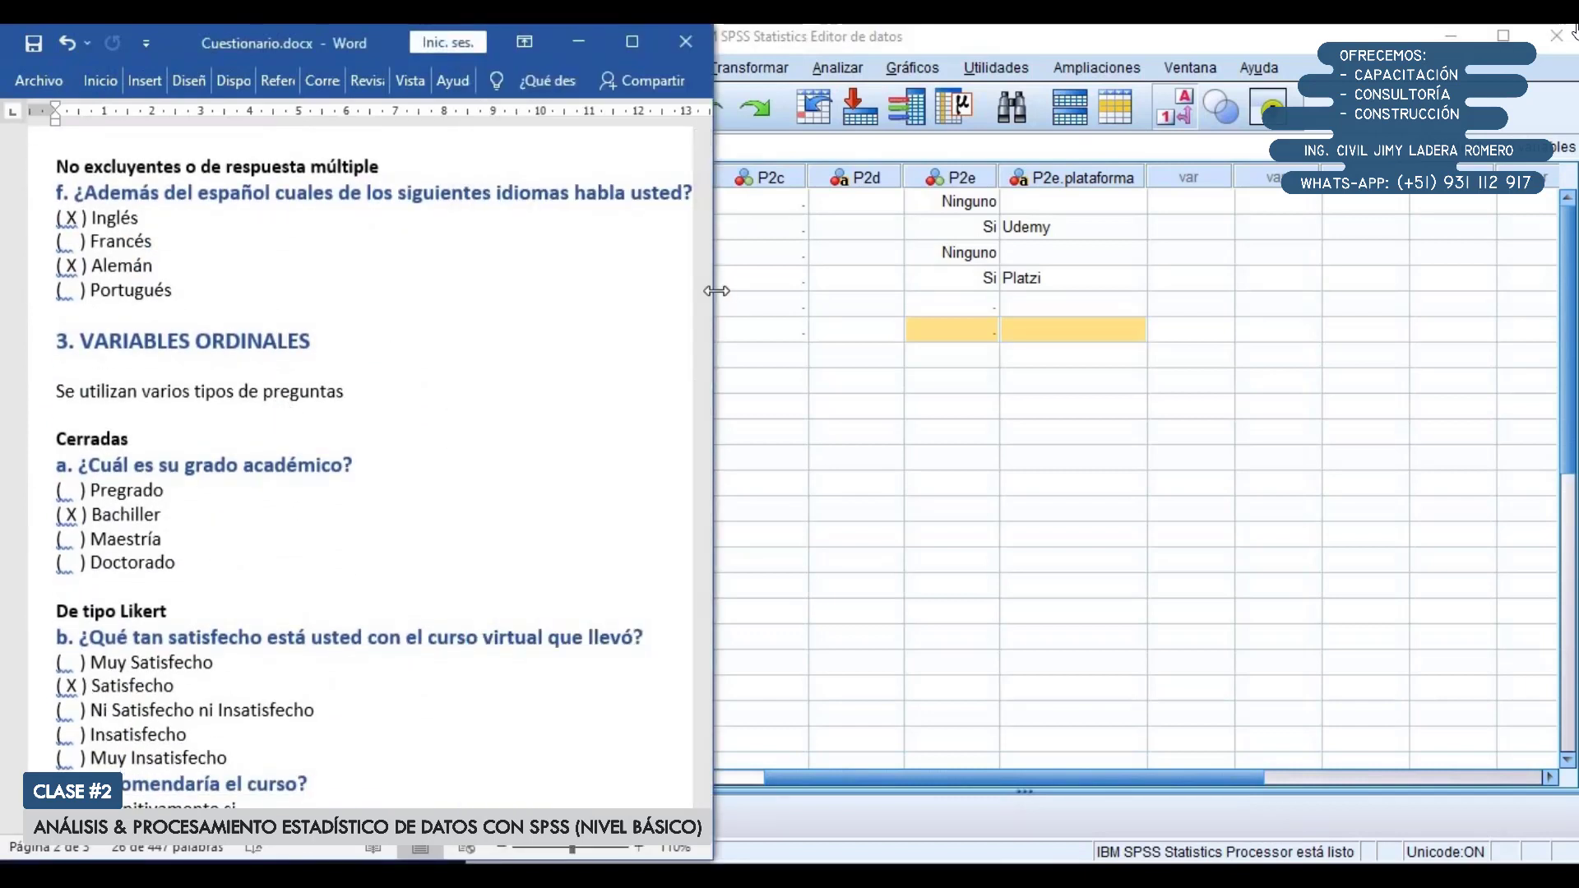
{"action": "mouse_move", "coordinate": [717, 290]}
{"action": "left_mouse_down"}
{"action": "mouse_move", "coordinate": [815, 297]}
{"action": "mouse_move", "coordinate": [744, 292]}
{"action": "left_mouse_up"}
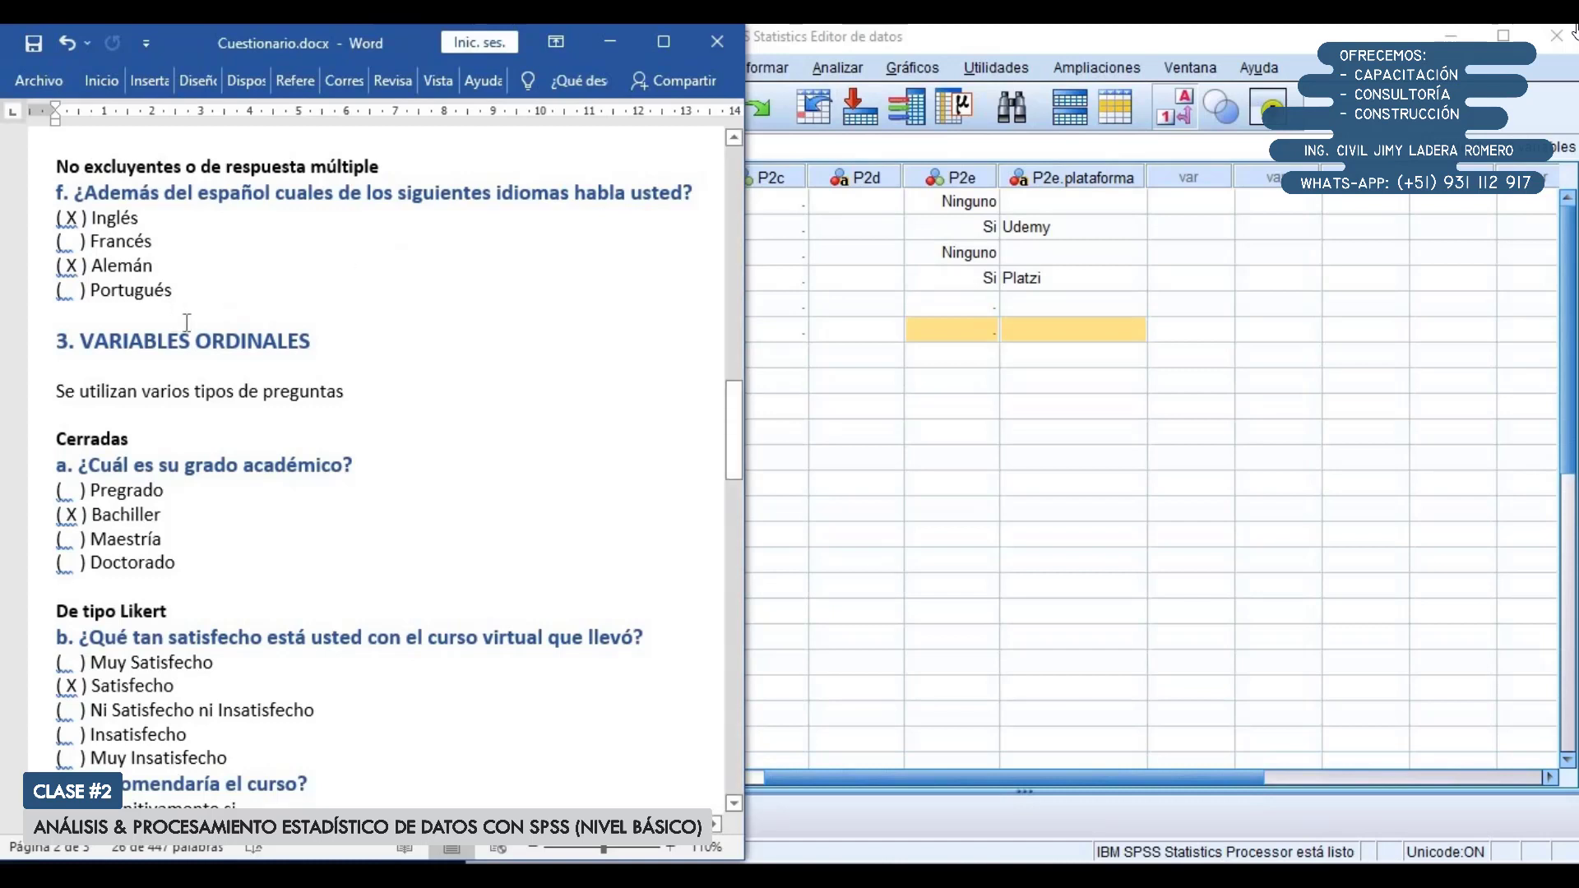
{"action": "left_click_drag", "start_coordinate": [198, 290], "coordinate": [43, 221]}
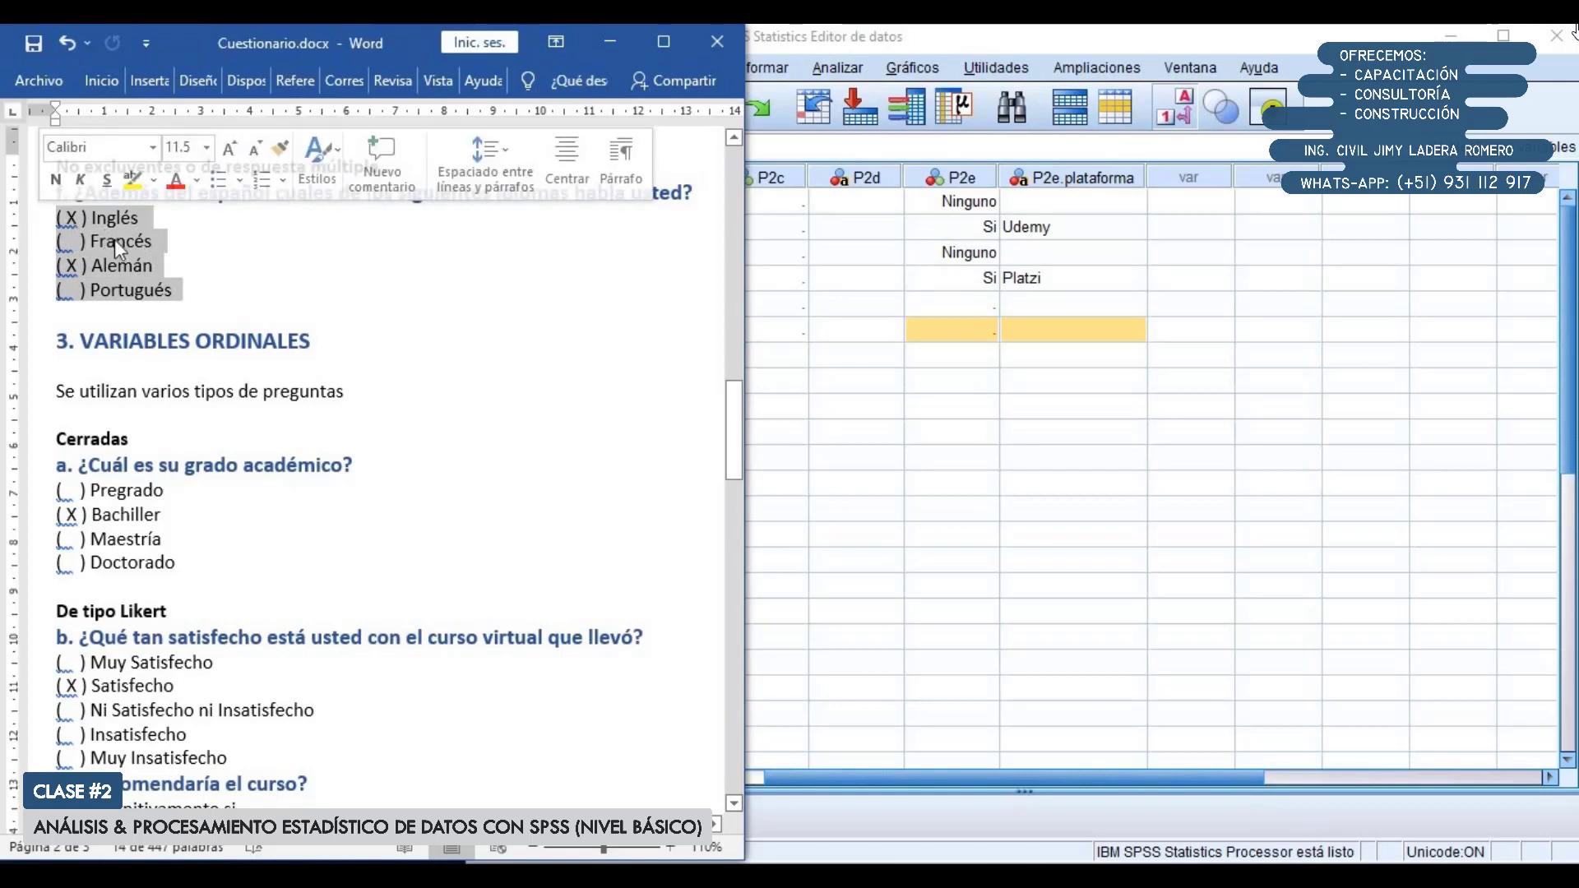
Switch to the SPSS variable view and select the name cell of empty row 10
{"action": "left_click", "coordinate": [1152, 37]}
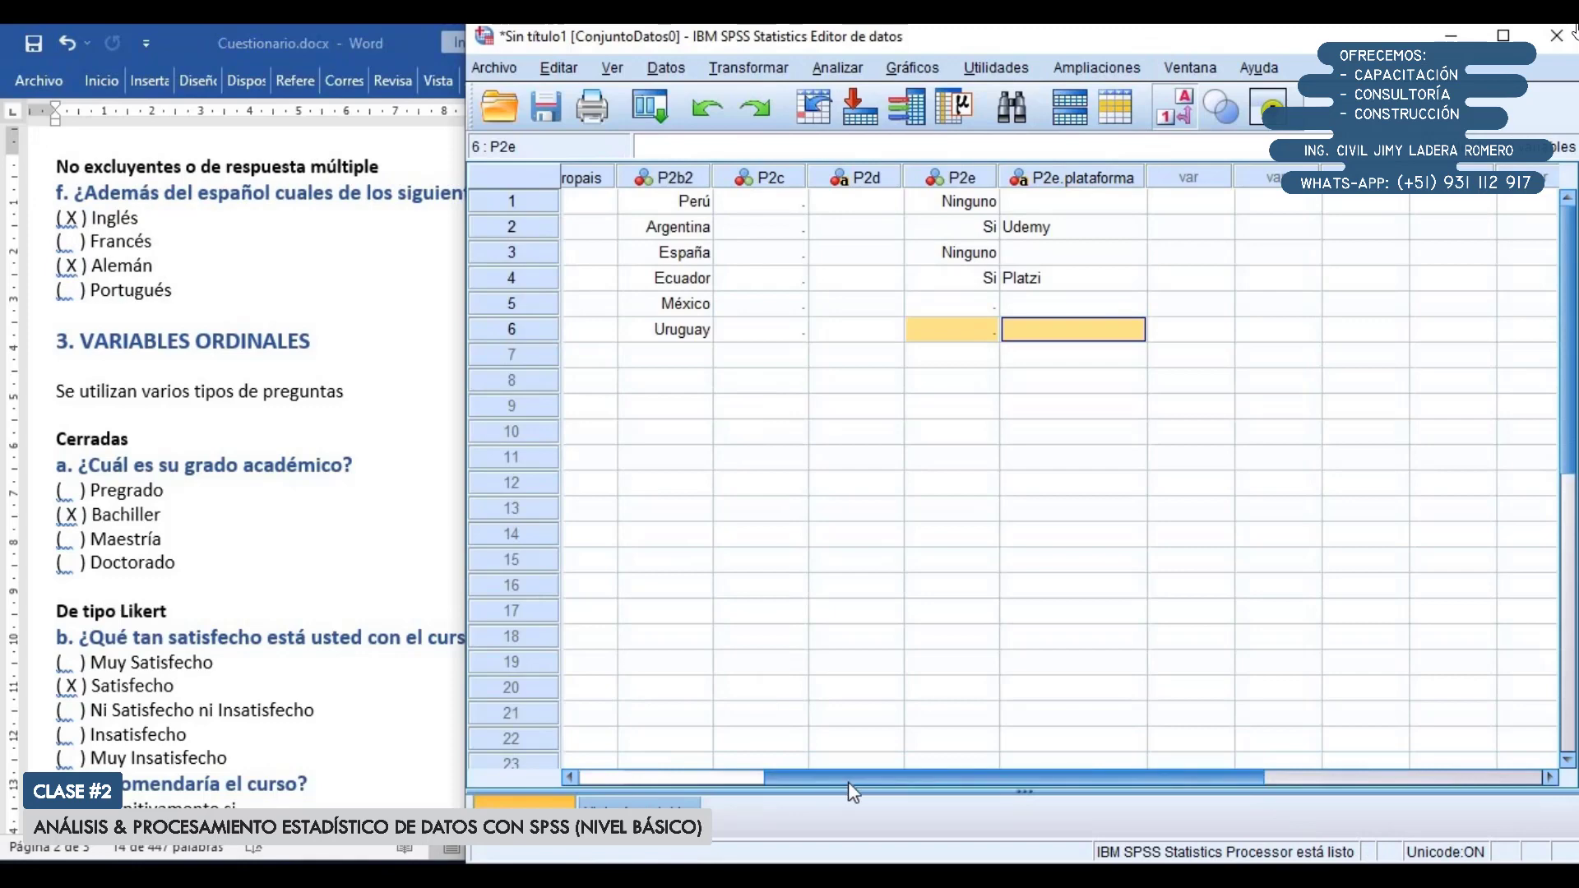
{"action": "left_click", "coordinate": [650, 802]}
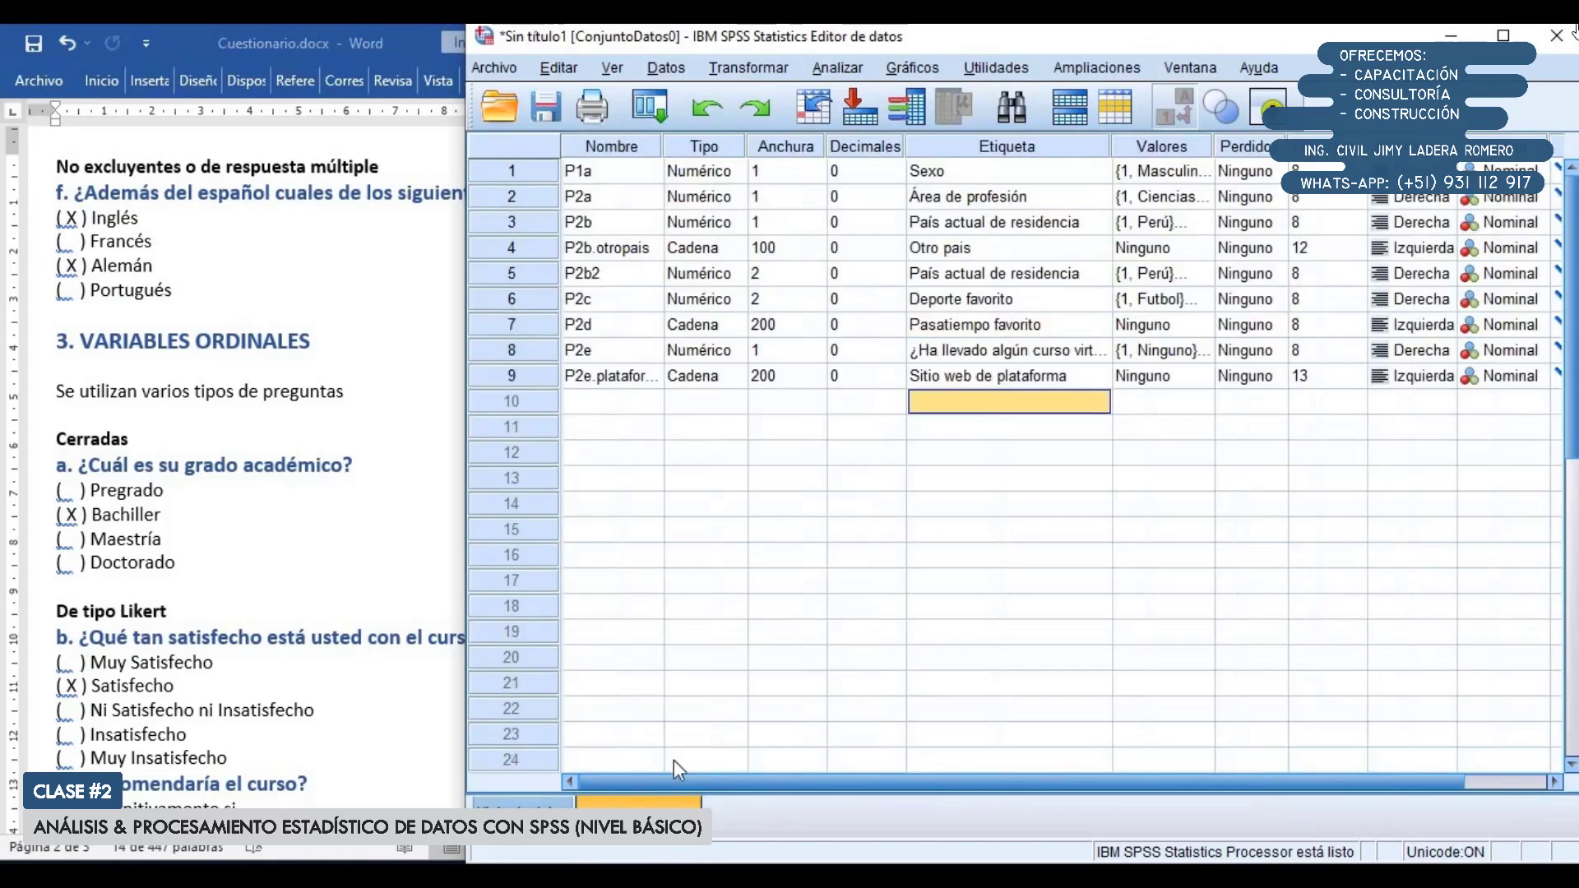
{"action": "left_click", "coordinate": [618, 397]}
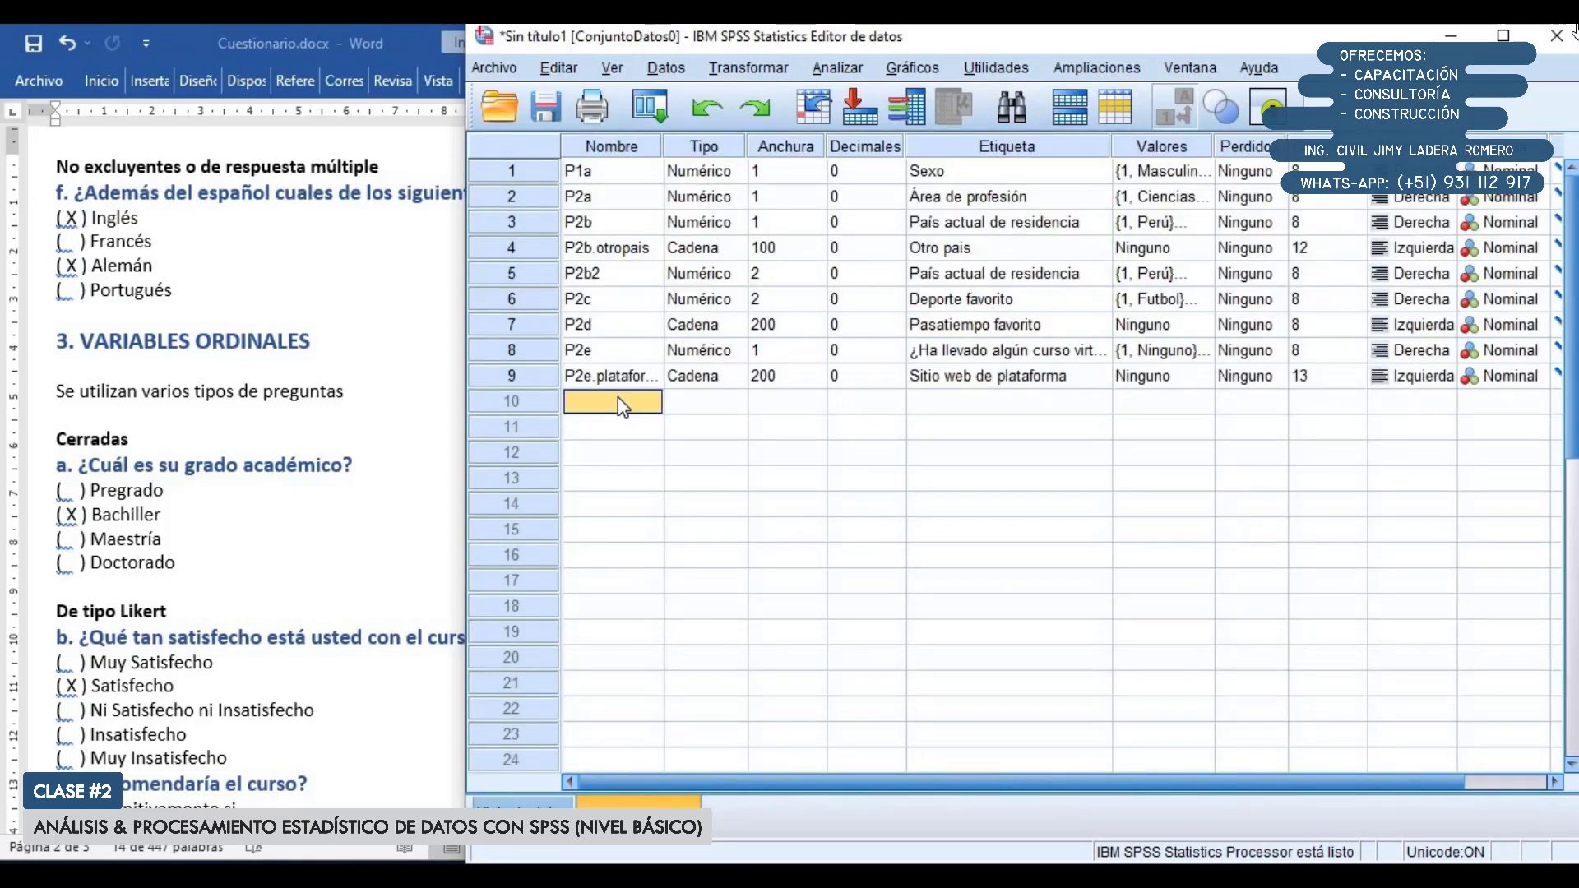
Return to the Word questionnaire and examine the heading "No excluyentes o de respuesta múltiple" together with question f's answer options
{"action": "left_click", "coordinate": [427, 296]}
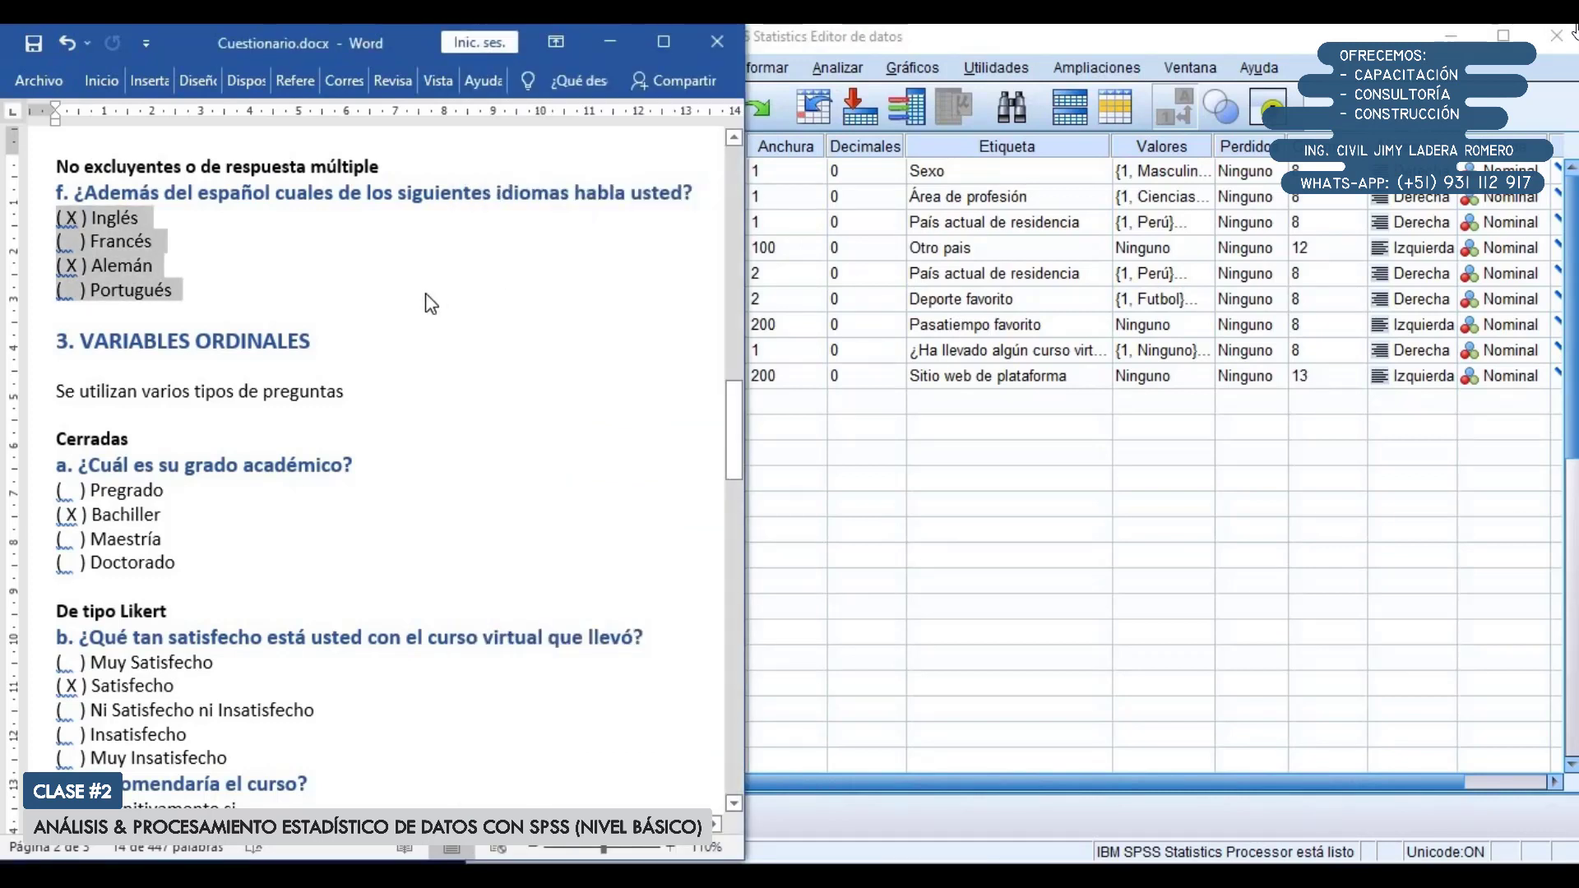
{"action": "left_click", "coordinate": [237, 268]}
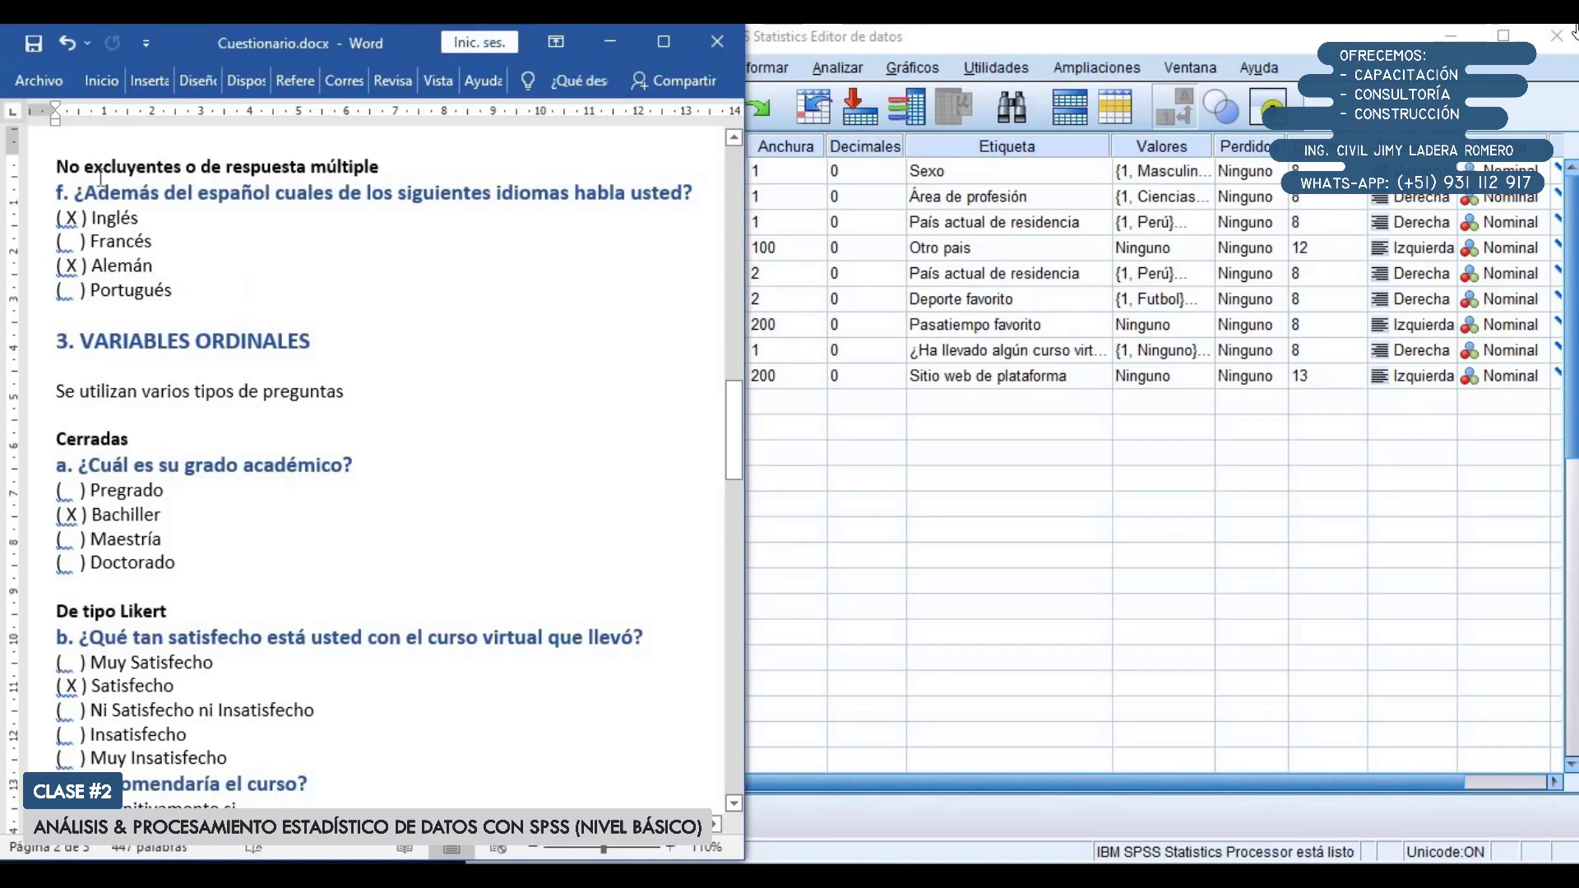
{"action": "left_click_drag", "start_coordinate": [83, 166], "coordinate": [383, 166]}
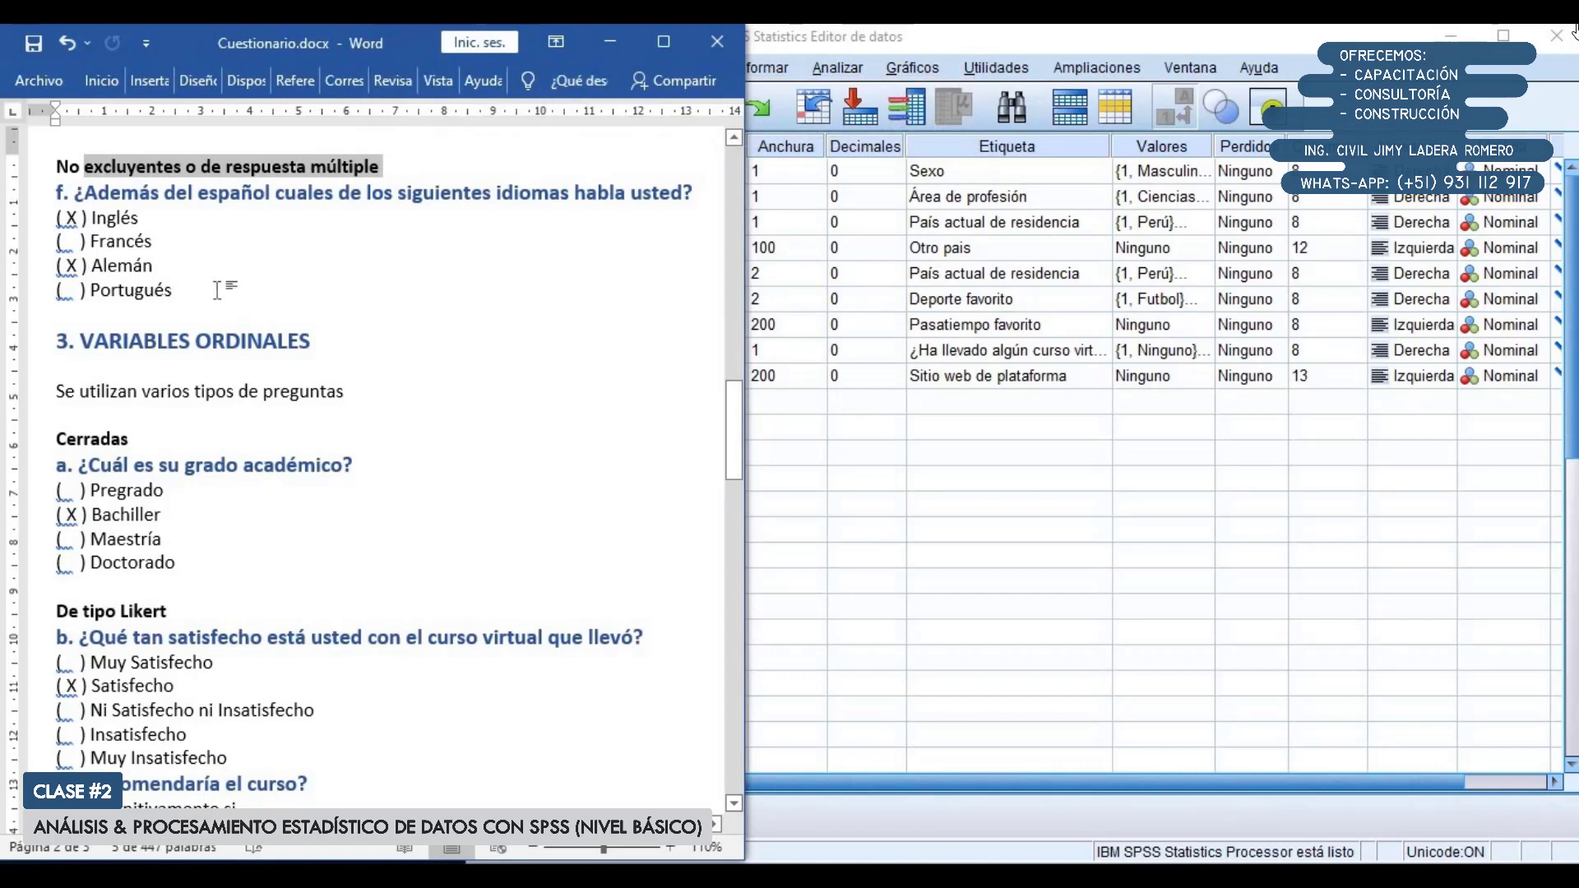
{"action": "left_click", "coordinate": [215, 288]}
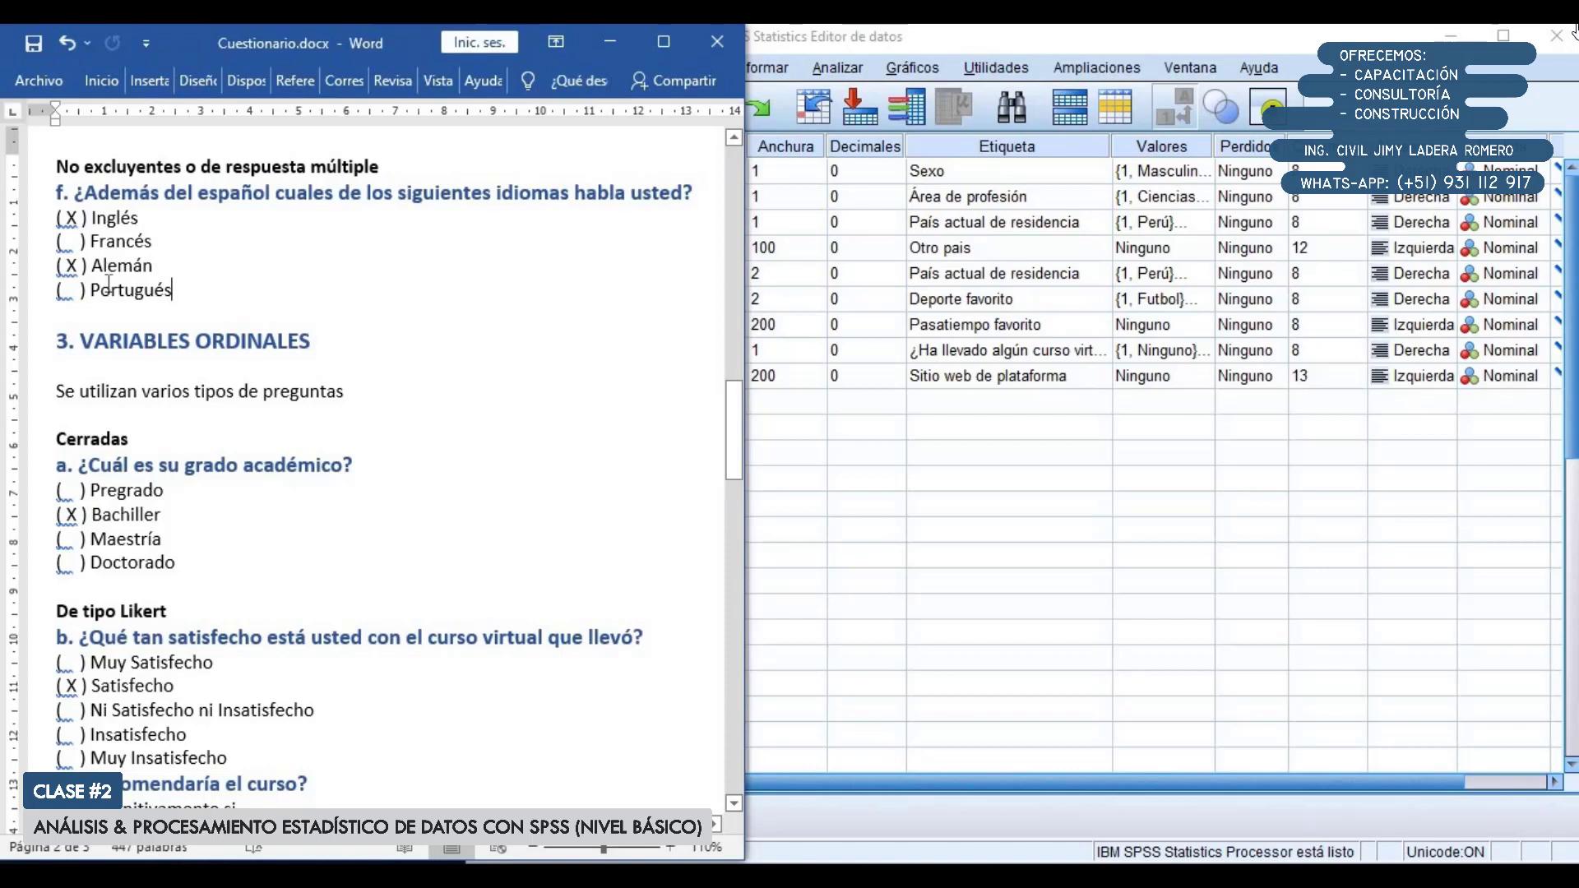
{"action": "left_click_drag", "start_coordinate": [57, 166], "coordinate": [183, 166]}
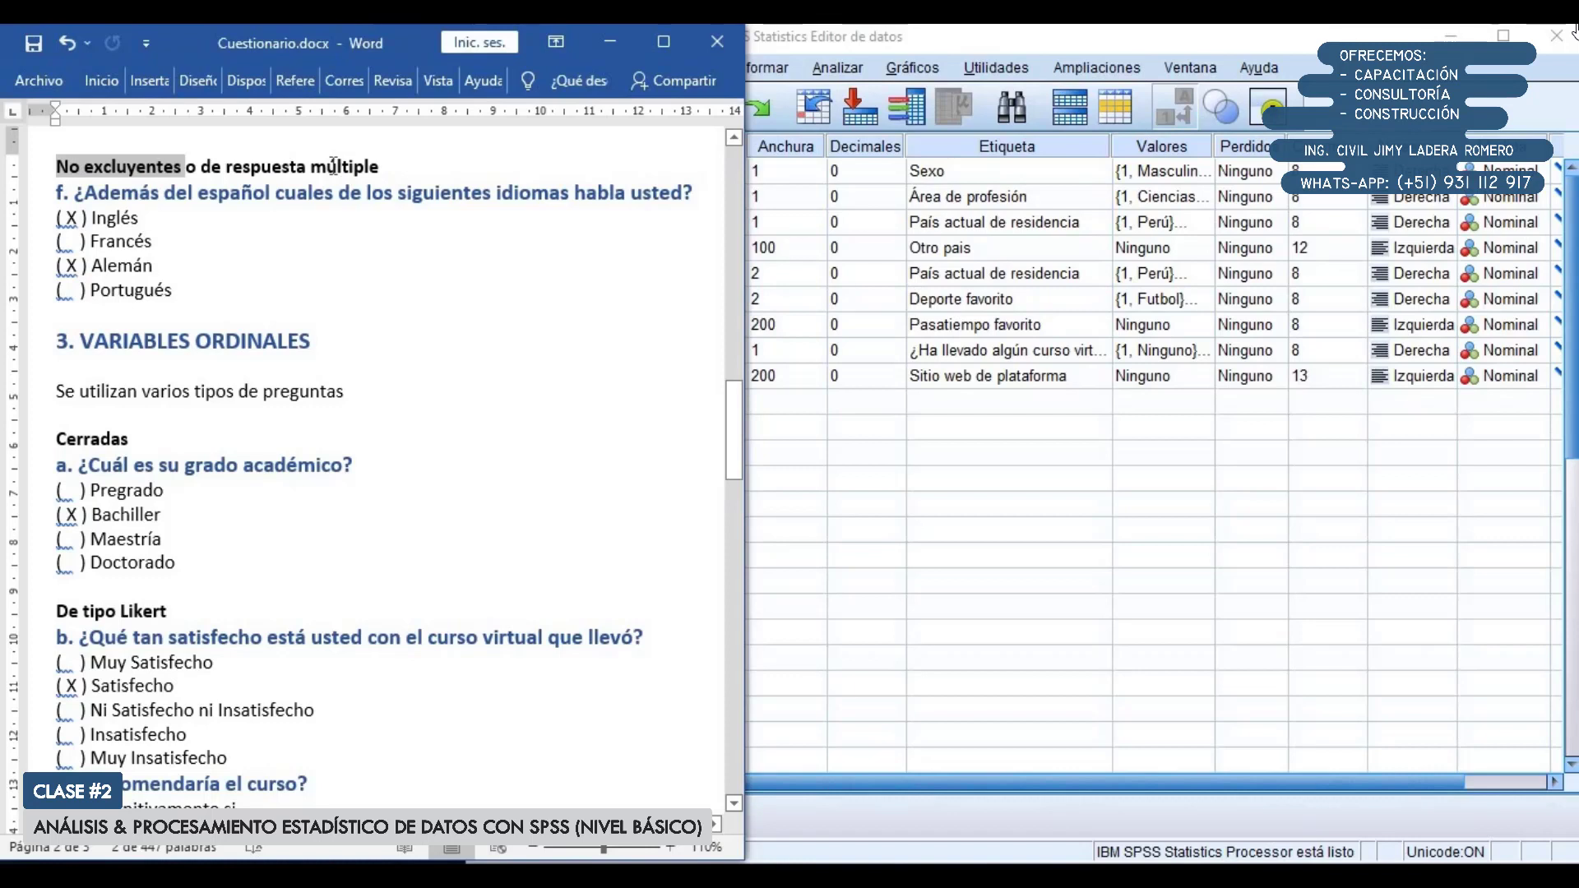
{"action": "left_click_drag", "start_coordinate": [109, 220], "coordinate": [117, 289]}
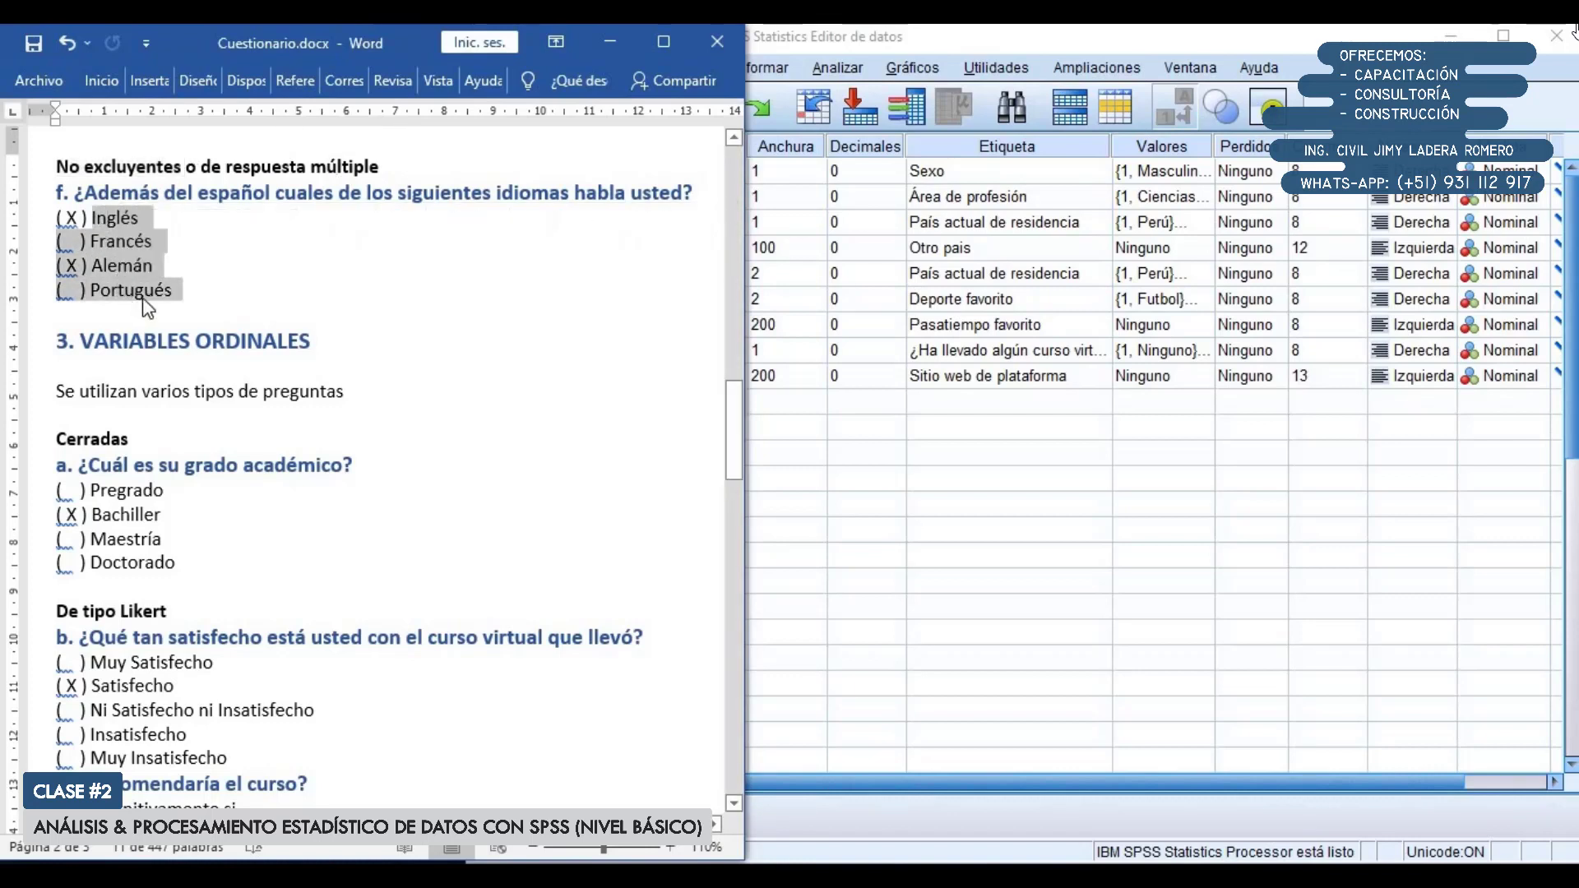
{"action": "left_click", "coordinate": [177, 310]}
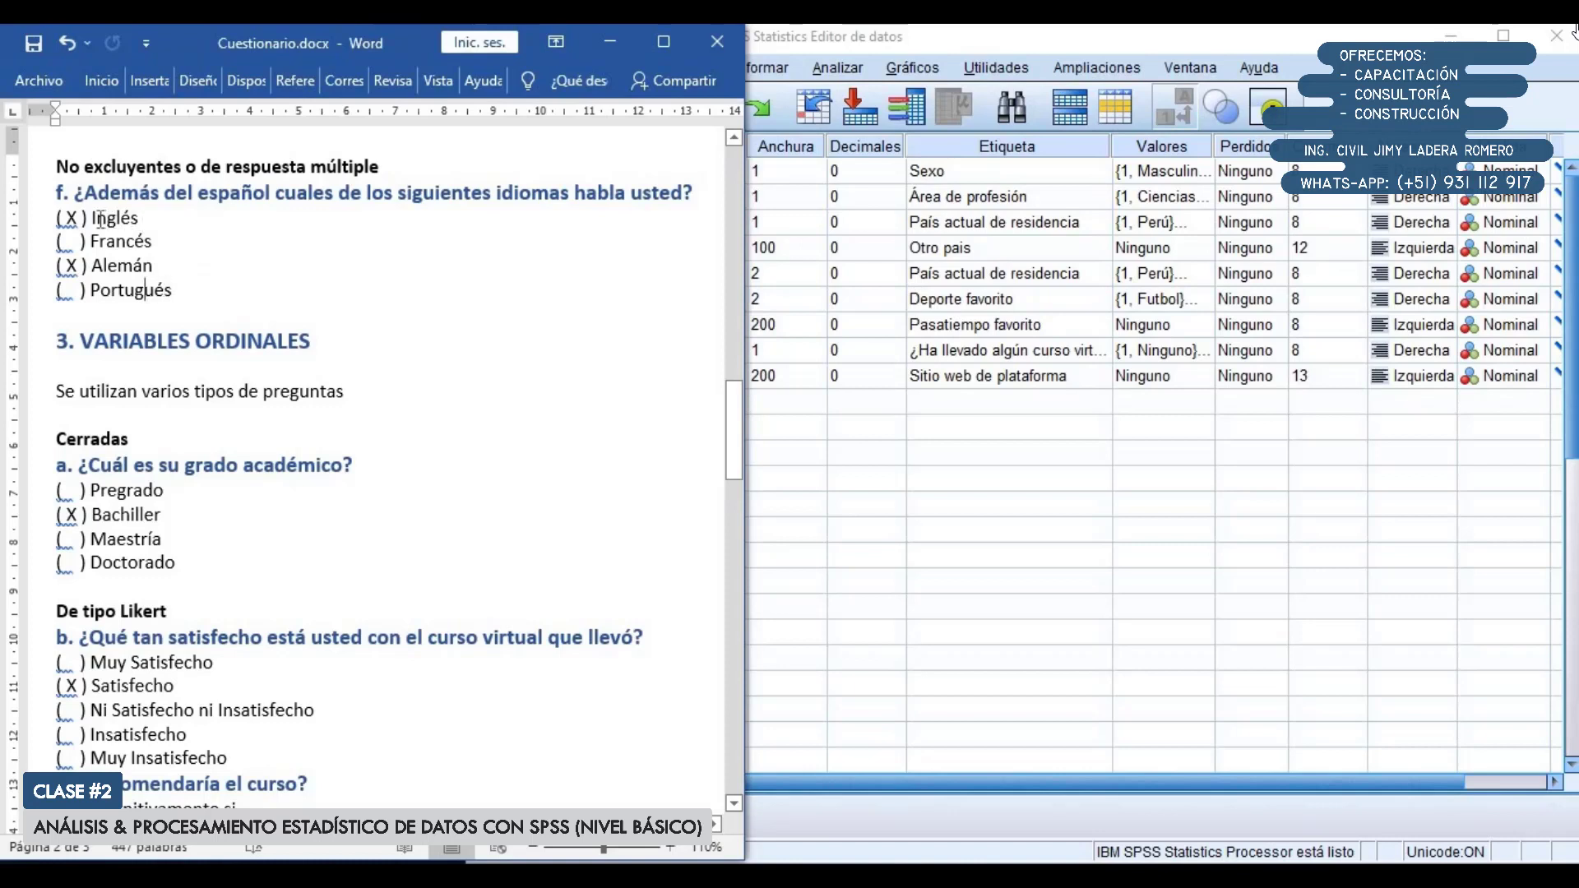
Examine which languages are marked or left blank in question f, comparing Inglés and Francés before reviewing the whole option list
{"action": "left_click_drag", "start_coordinate": [97, 219], "coordinate": [138, 219]}
{"action": "double_click", "coordinate": [121, 241]}
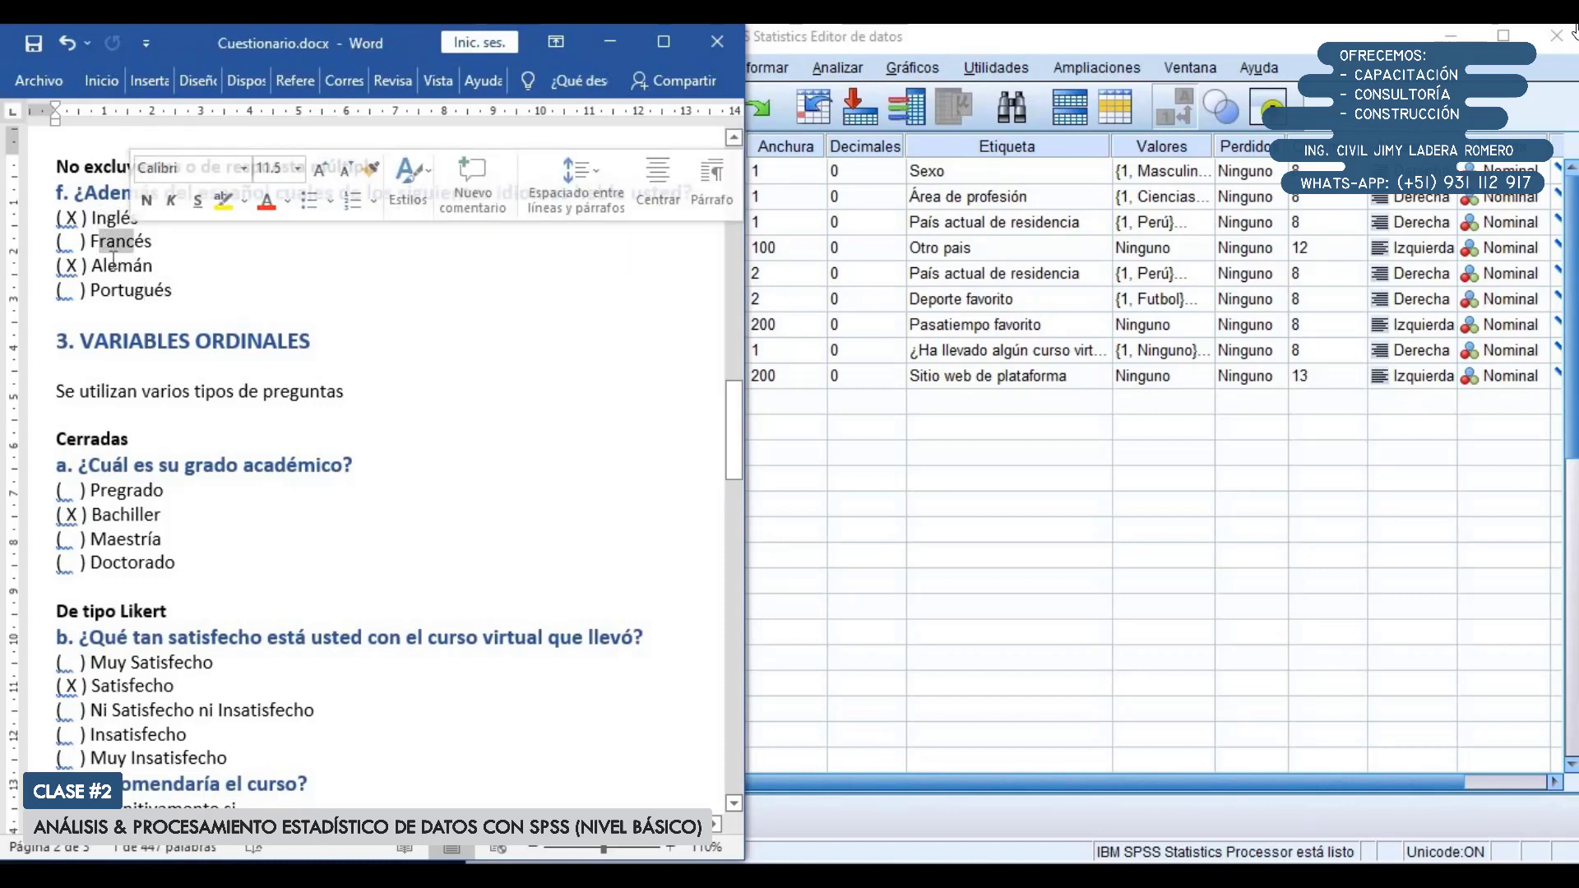
{"action": "left_click", "coordinate": [112, 260]}
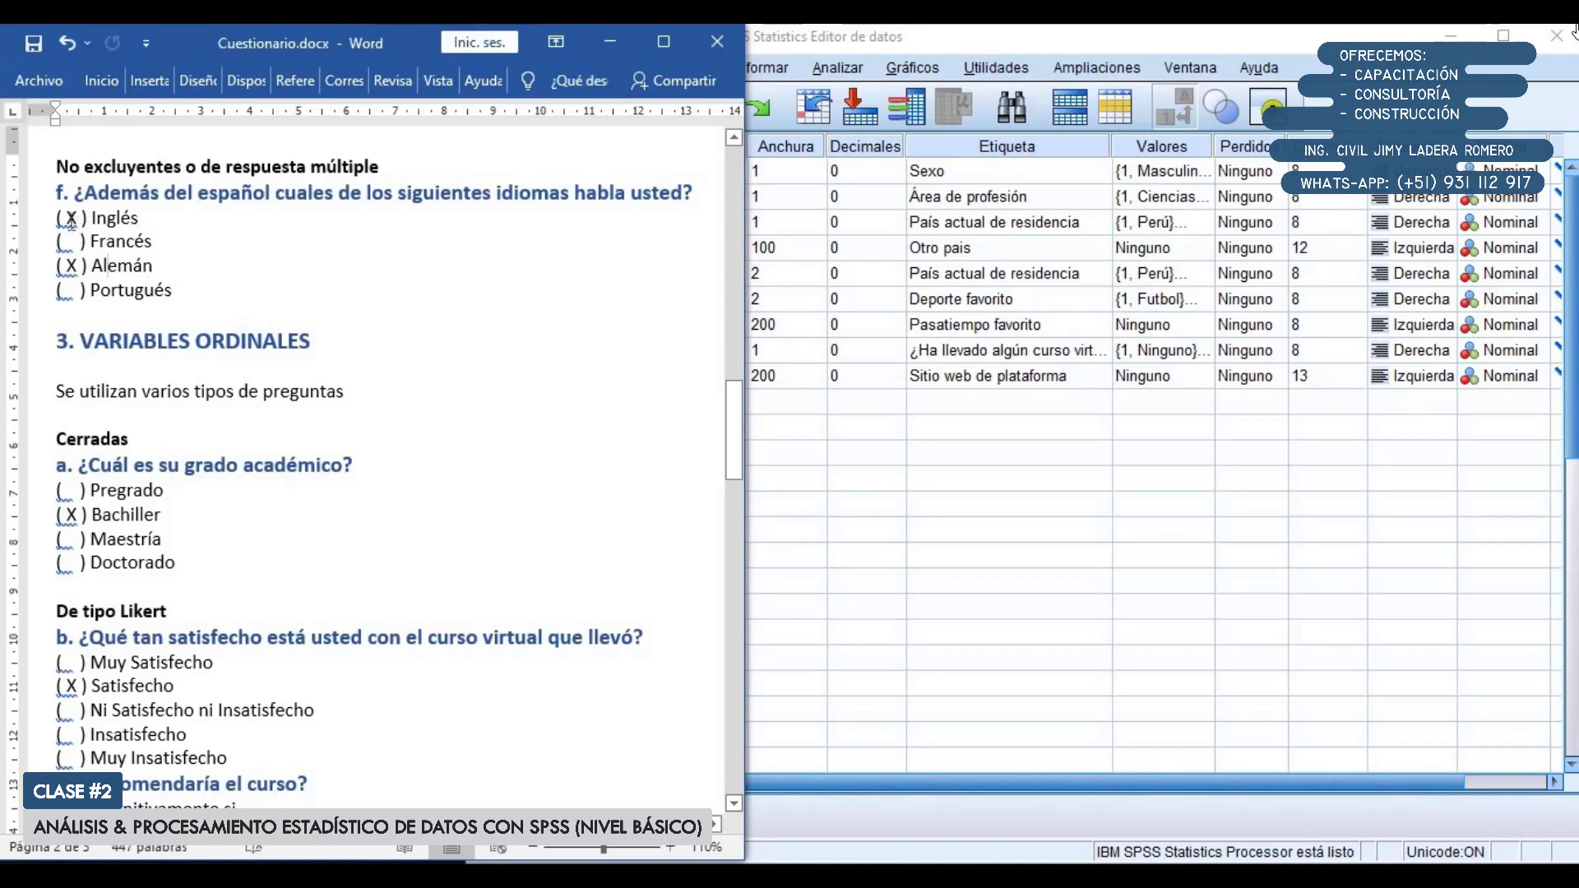
{"action": "left_click_drag", "start_coordinate": [56, 218], "coordinate": [82, 218]}
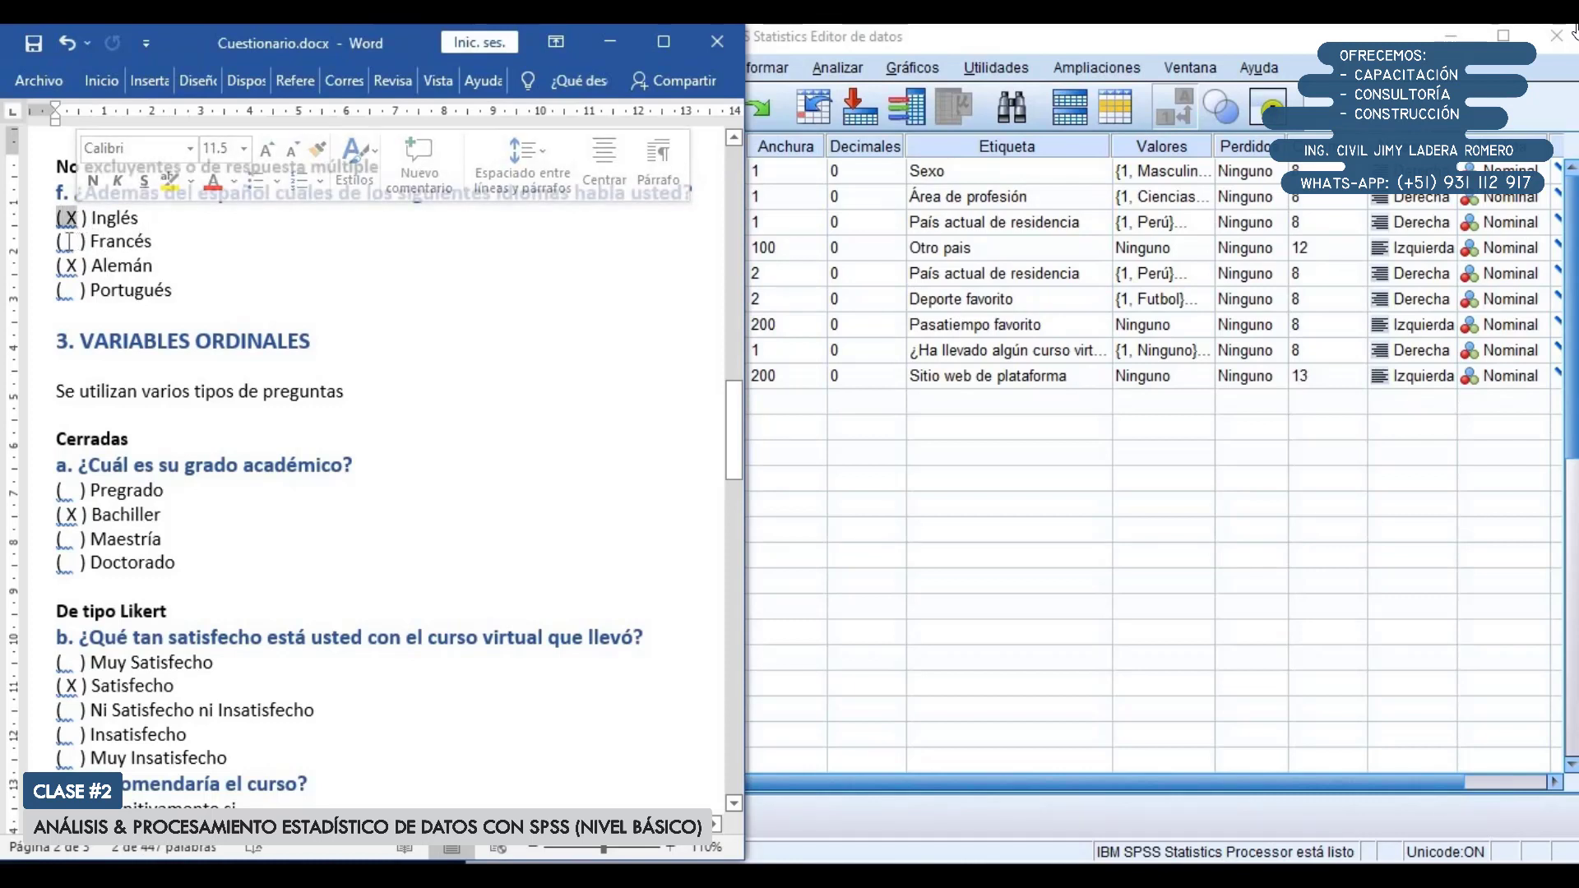
{"action": "left_click", "coordinate": [147, 218]}
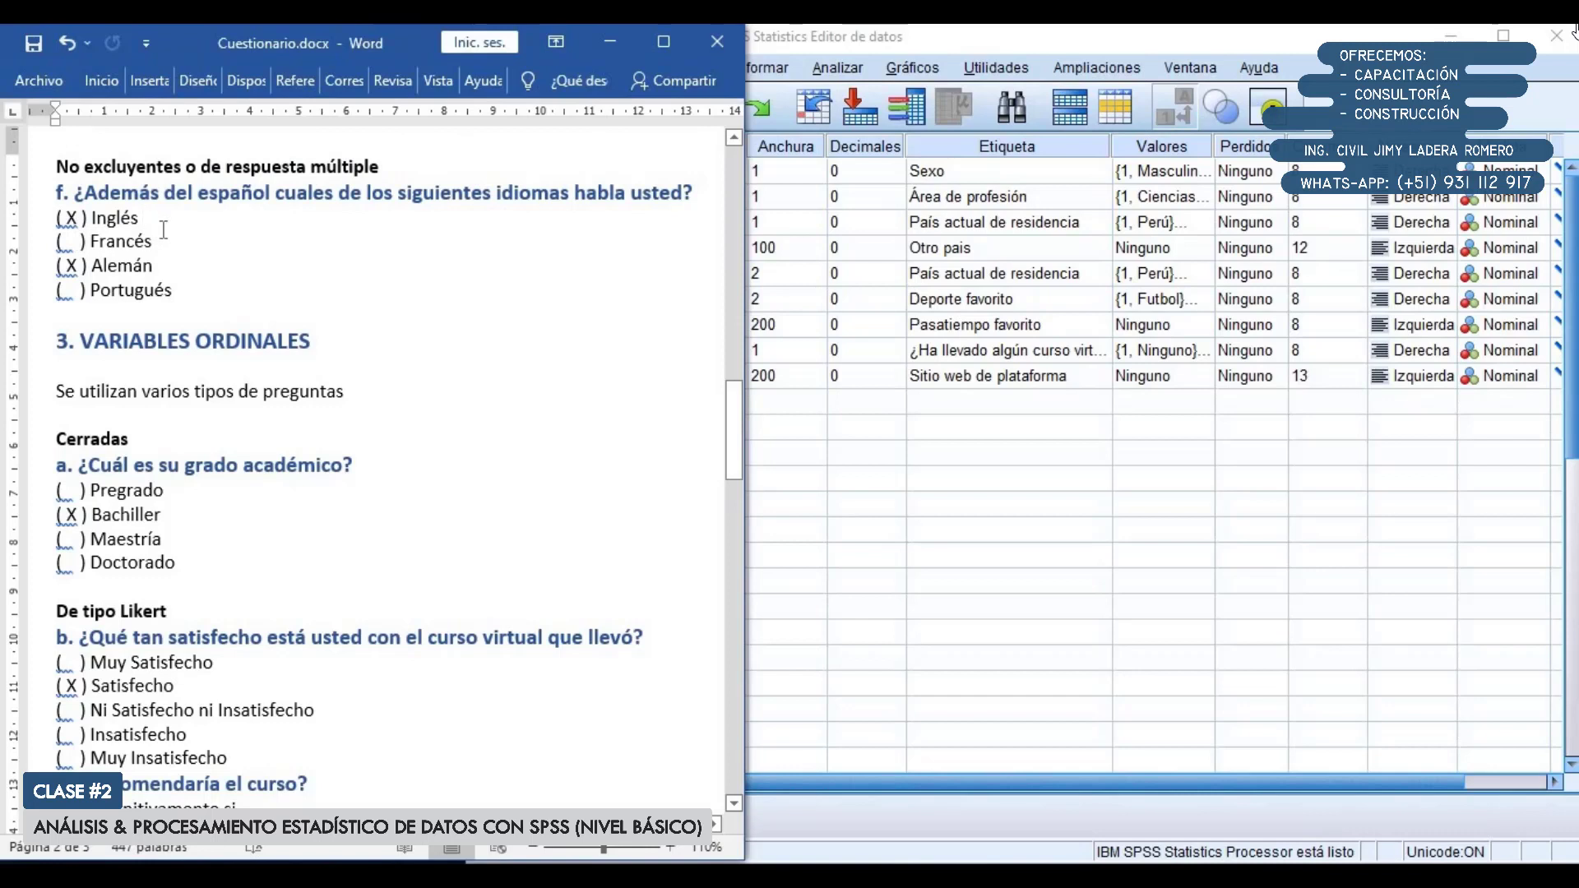
{"action": "left_click", "coordinate": [172, 241]}
{"action": "left_click", "coordinate": [137, 223]}
{"action": "left_click_drag", "start_coordinate": [59, 218], "coordinate": [84, 227]}
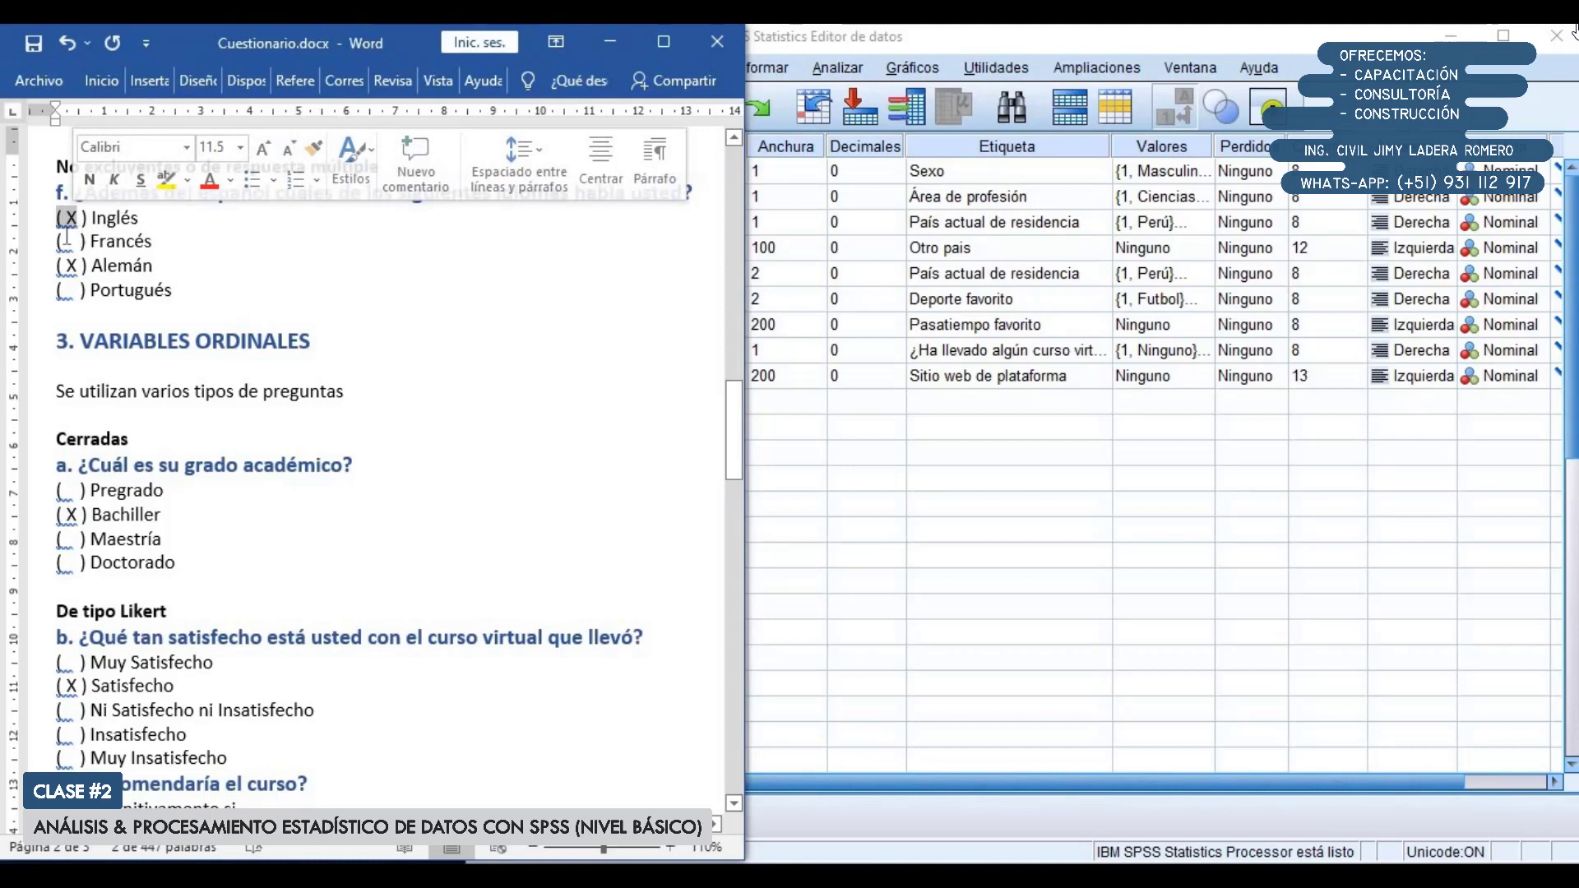
{"action": "left_click_drag", "start_coordinate": [62, 241], "coordinate": [75, 243]}
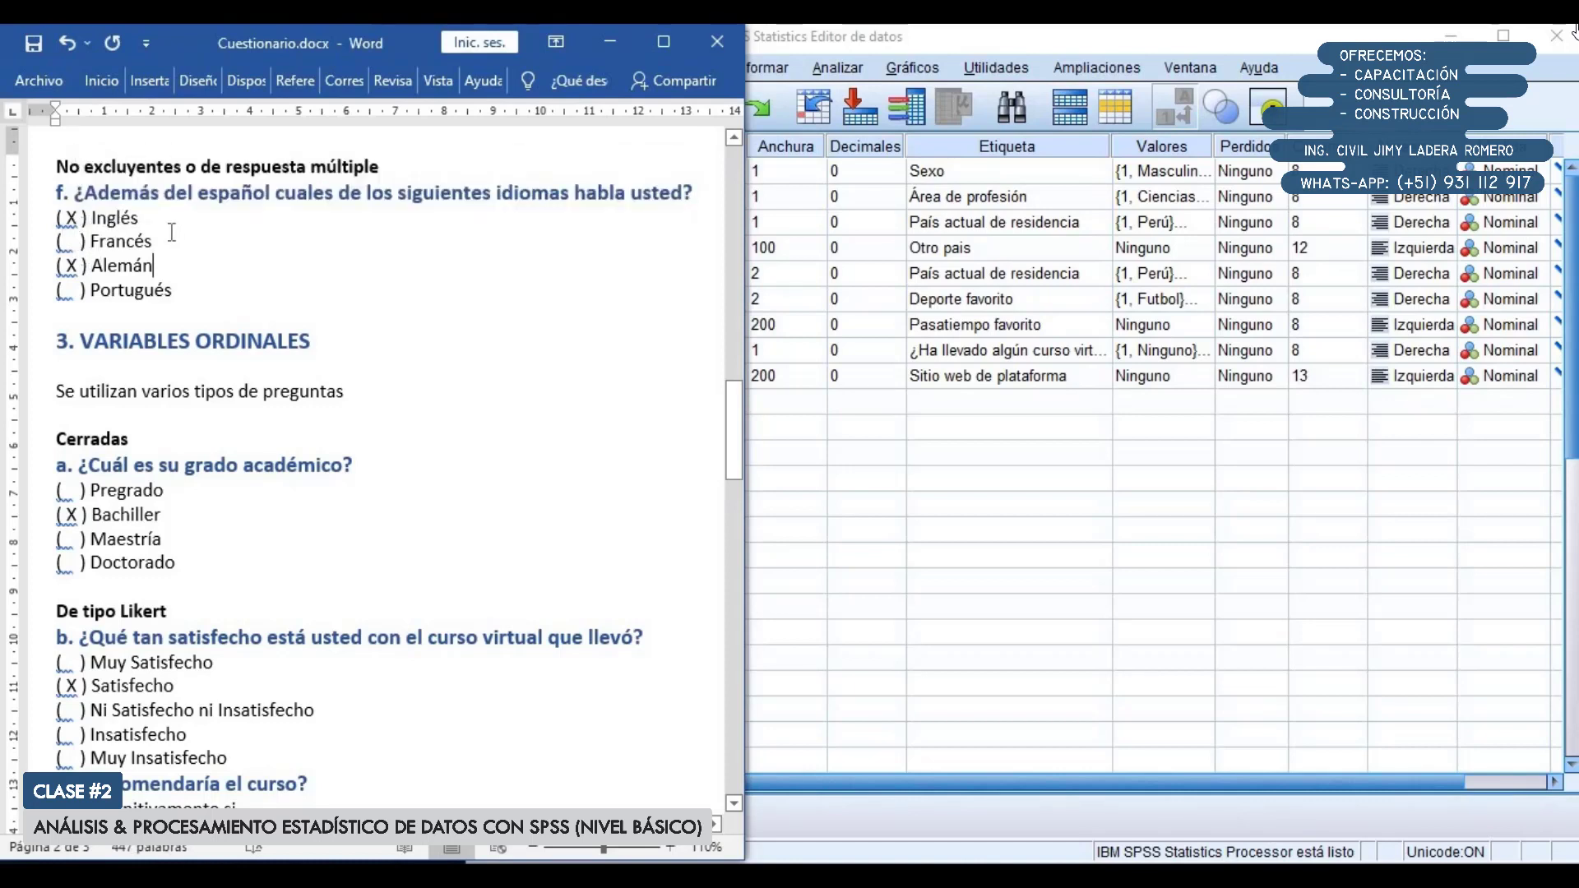
{"action": "left_click", "coordinate": [193, 289]}
{"action": "left_click_drag", "start_coordinate": [56, 217], "coordinate": [176, 292]}
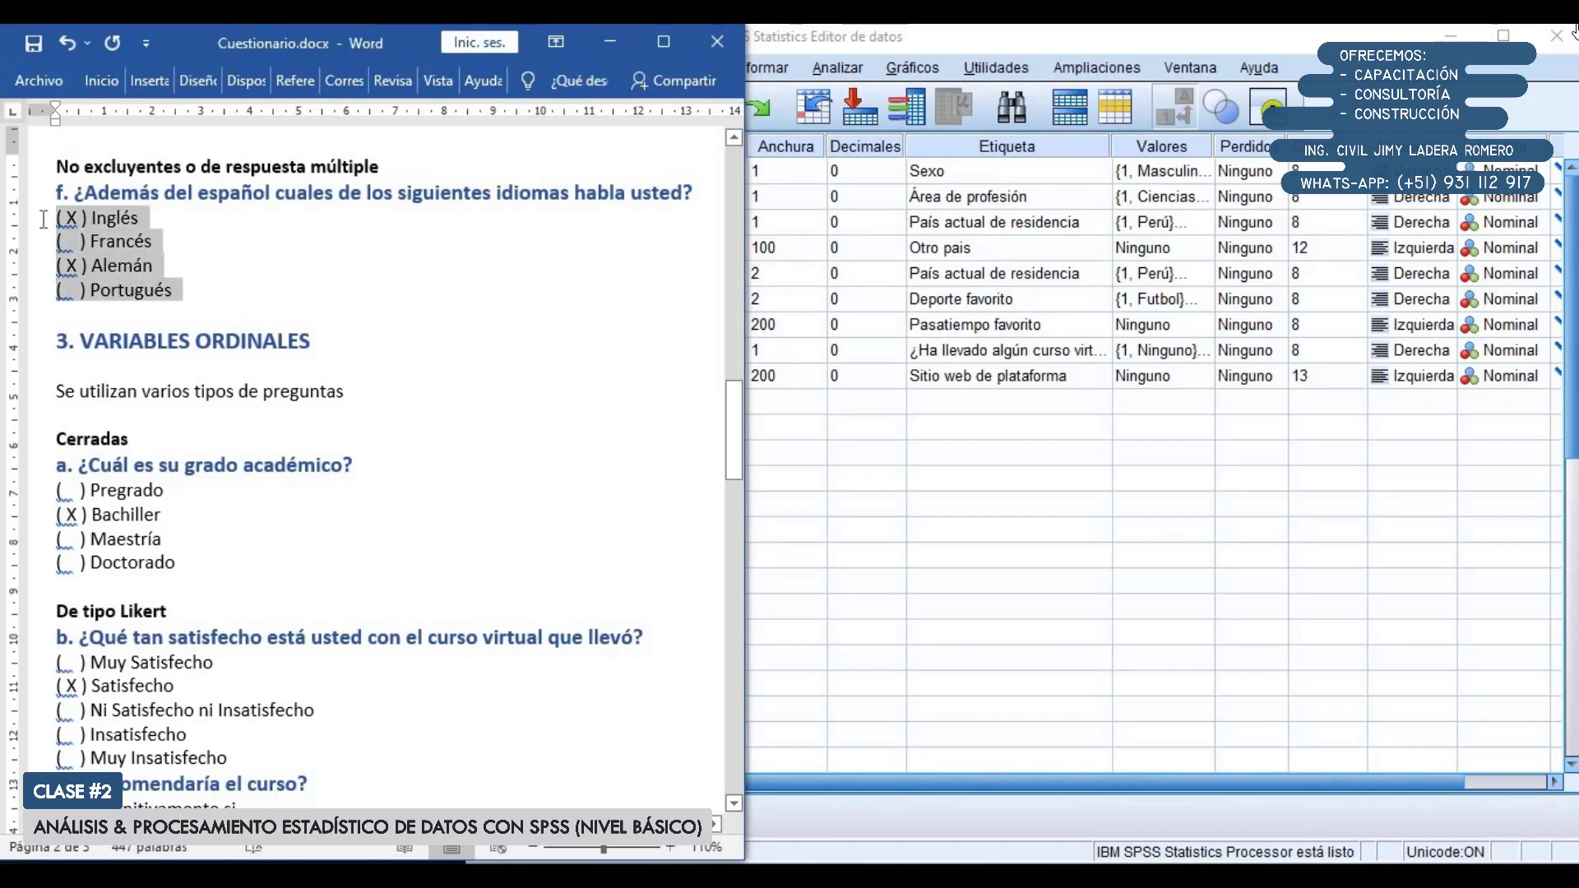
{"action": "left_click", "coordinate": [179, 294]}
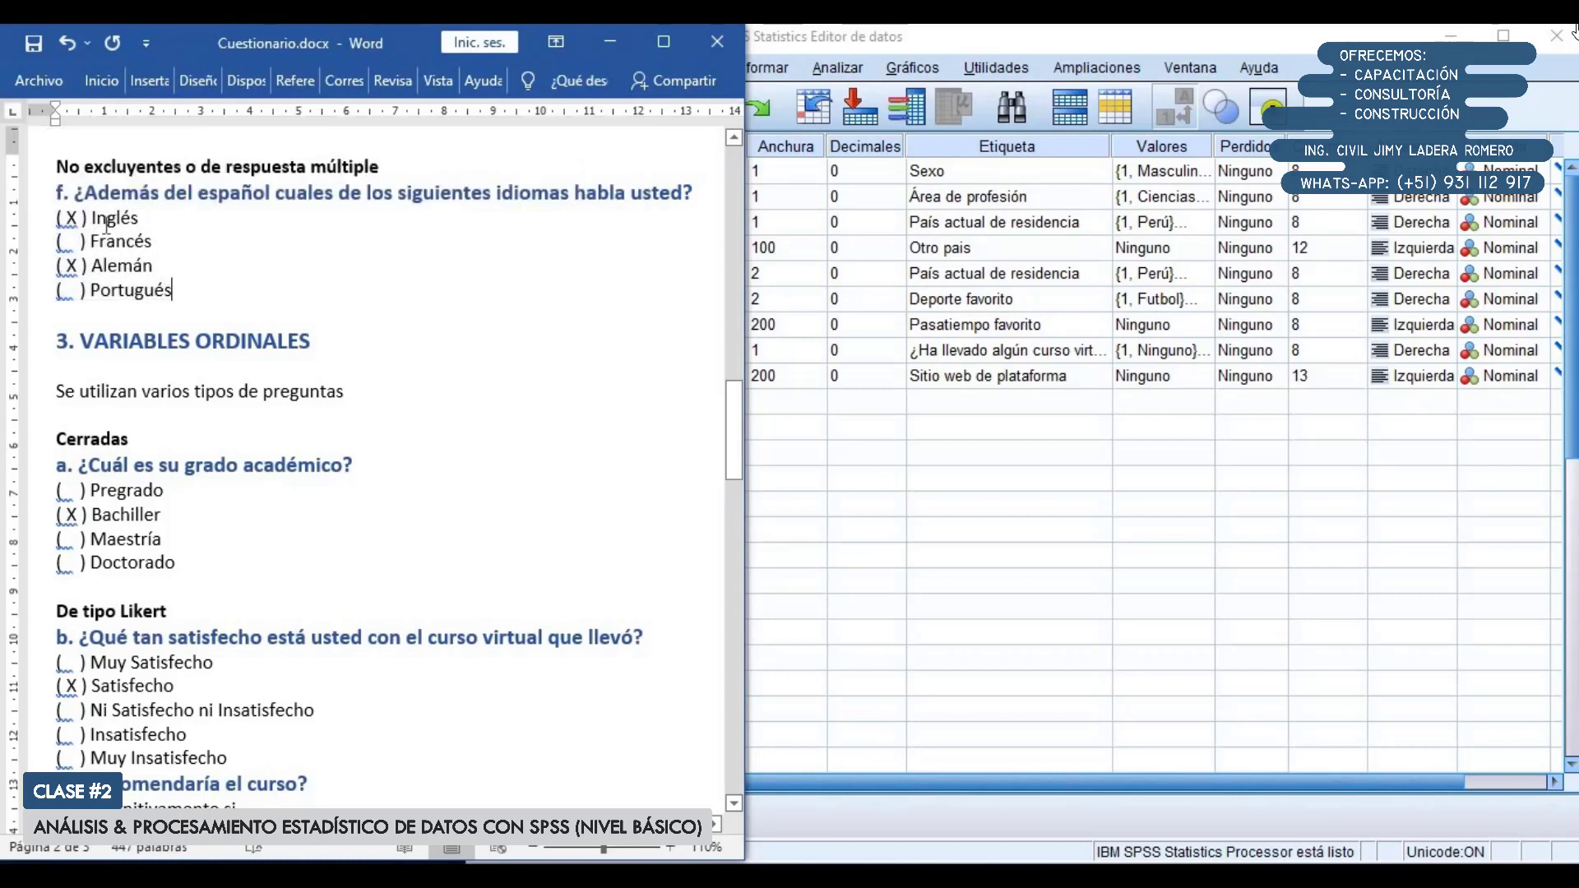
Go through Inglés, Francés, Alemán and Portugués one by one as separate items, checking the answer marks of individual languages
{"action": "double_click", "coordinate": [107, 218]}
{"action": "double_click", "coordinate": [123, 240]}
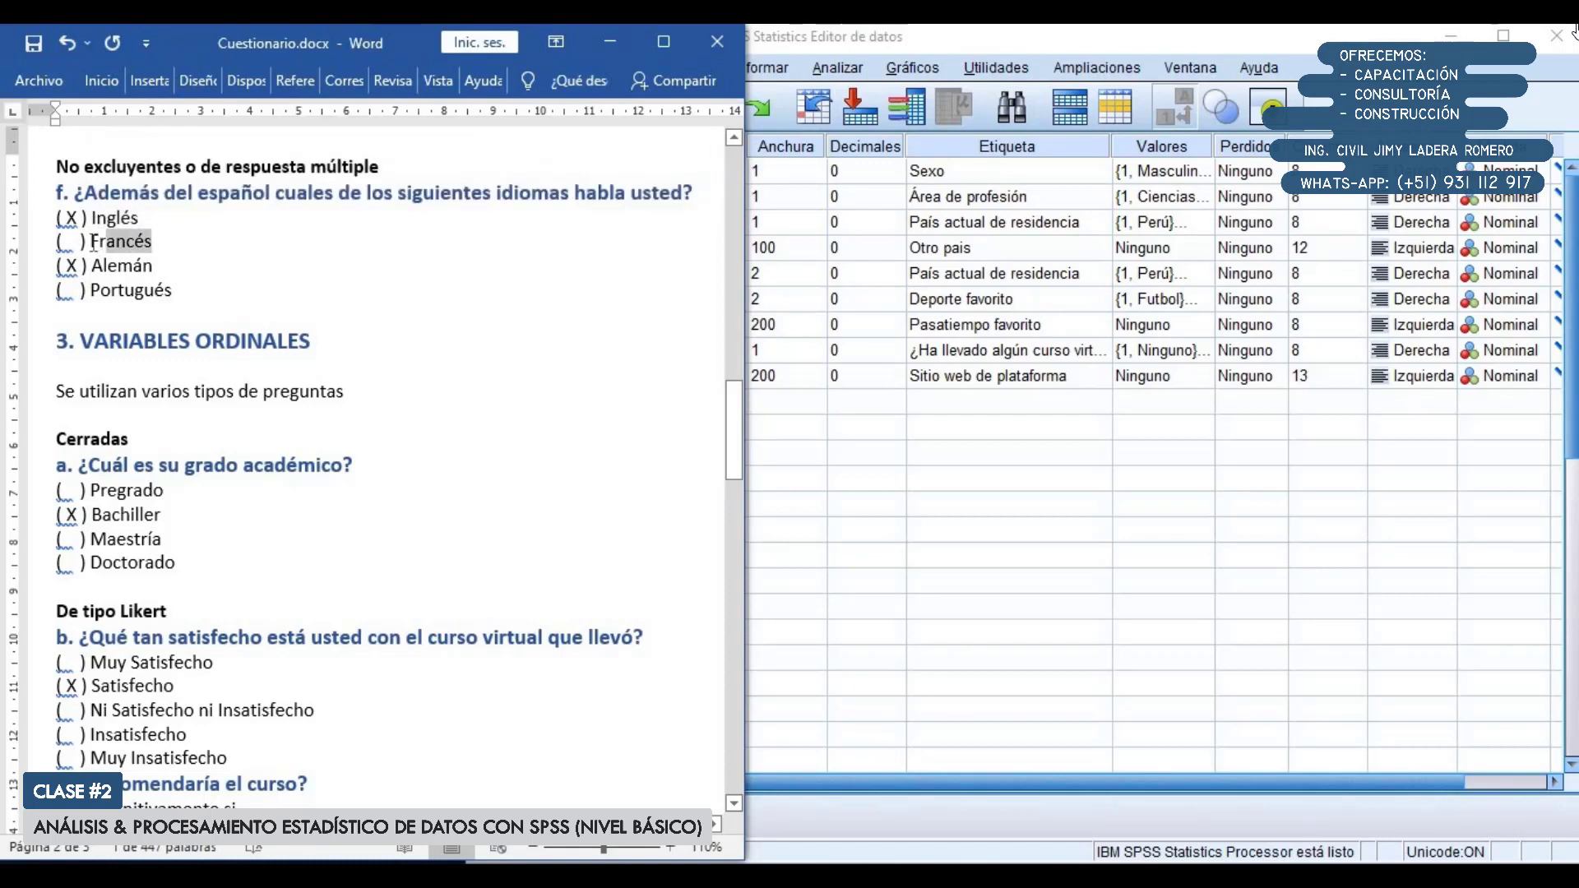
{"action": "double_click", "coordinate": [148, 267]}
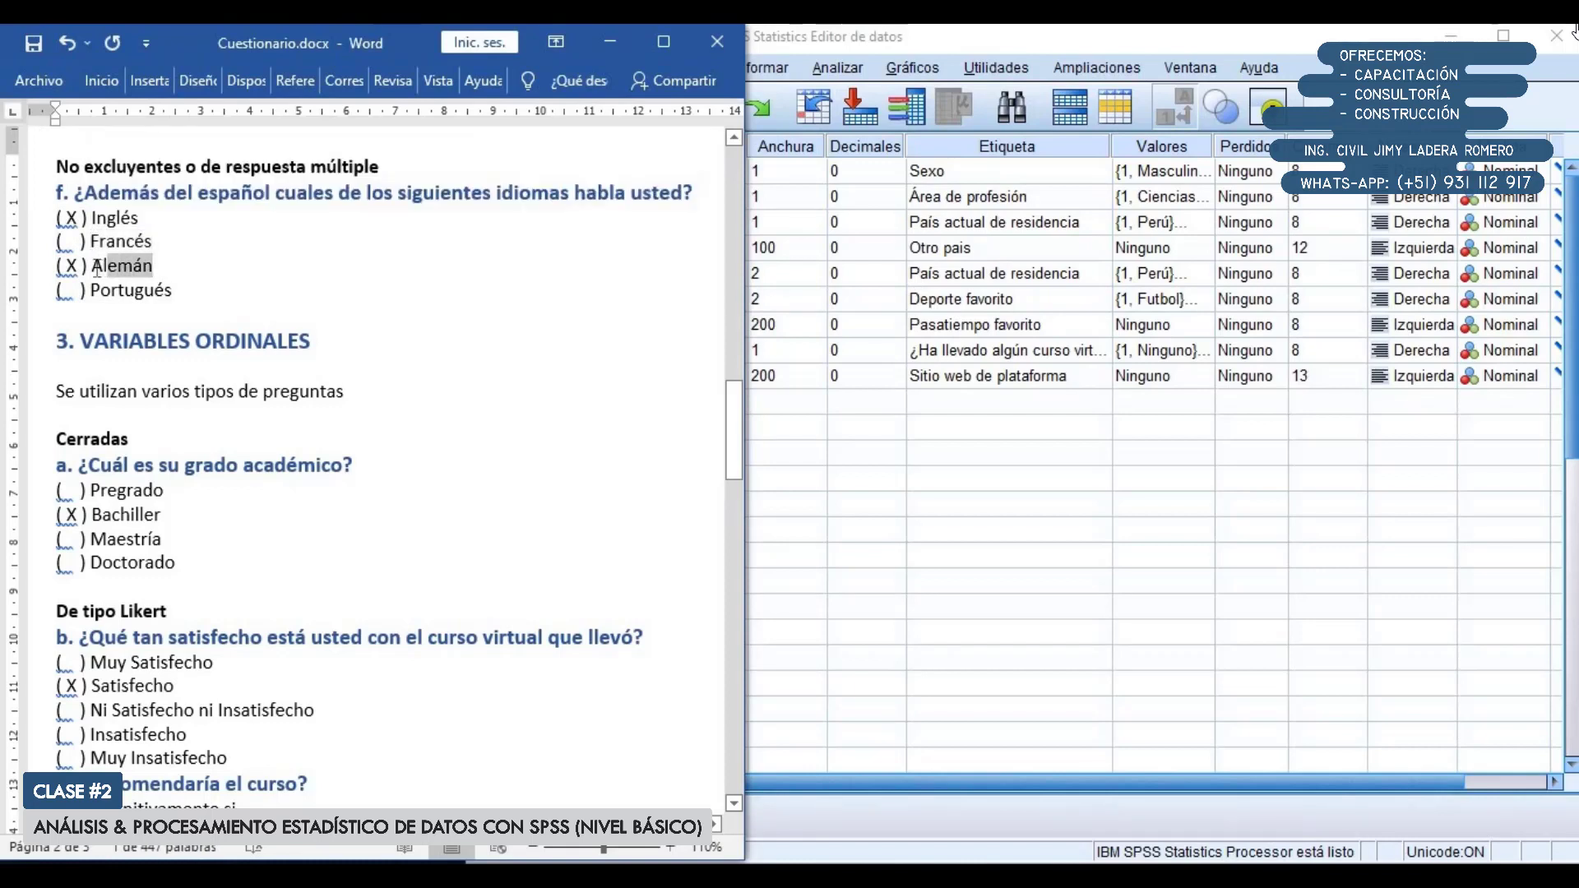
{"action": "double_click", "coordinate": [125, 291]}
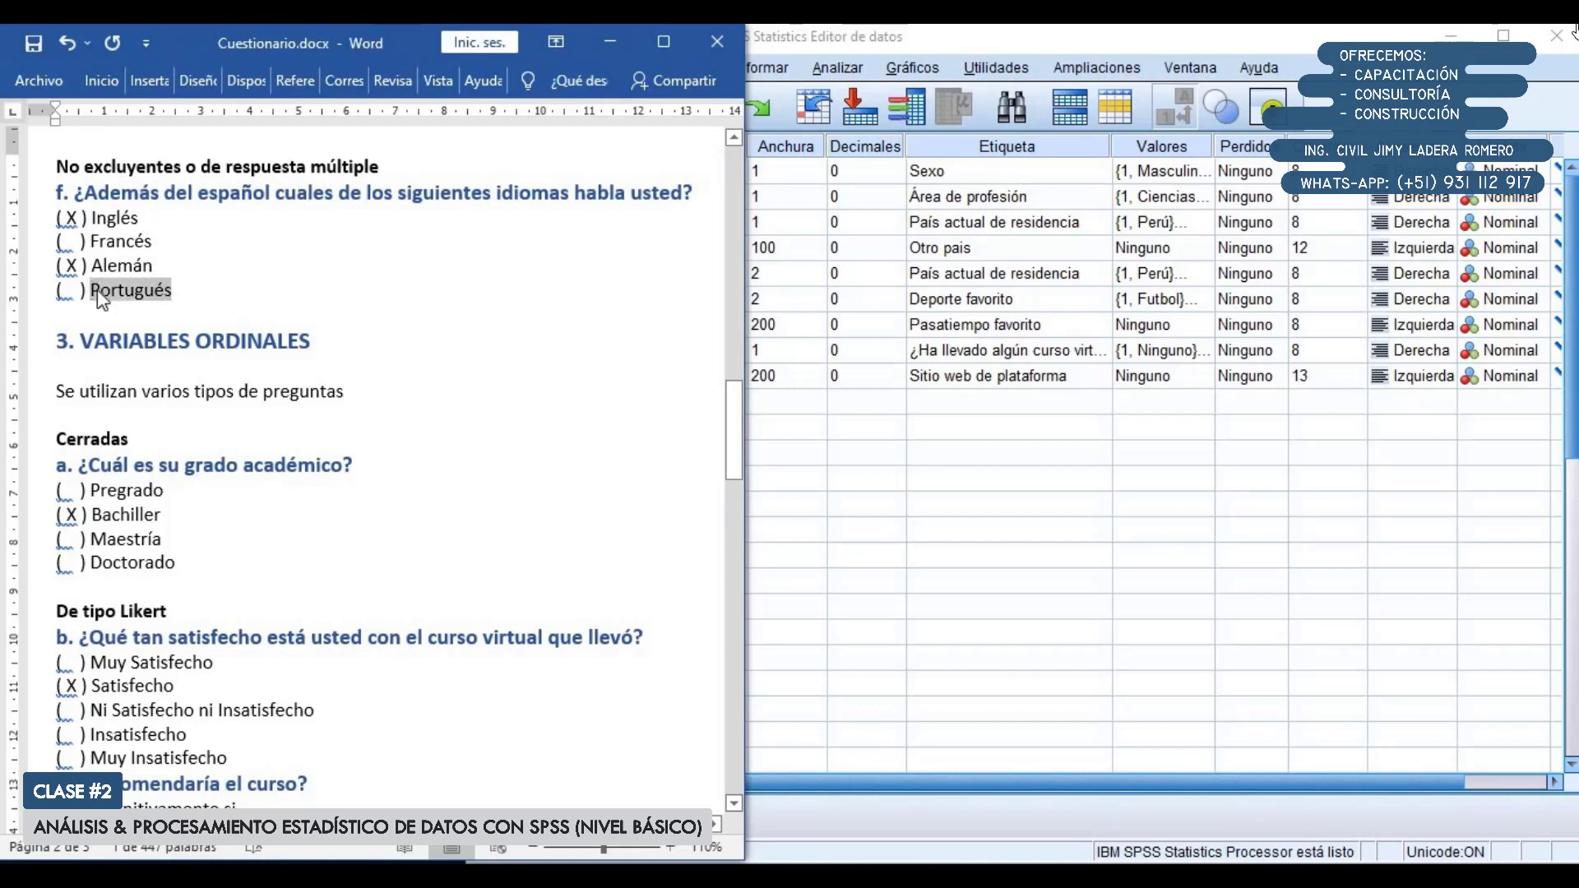
{"action": "left_click", "coordinate": [125, 290]}
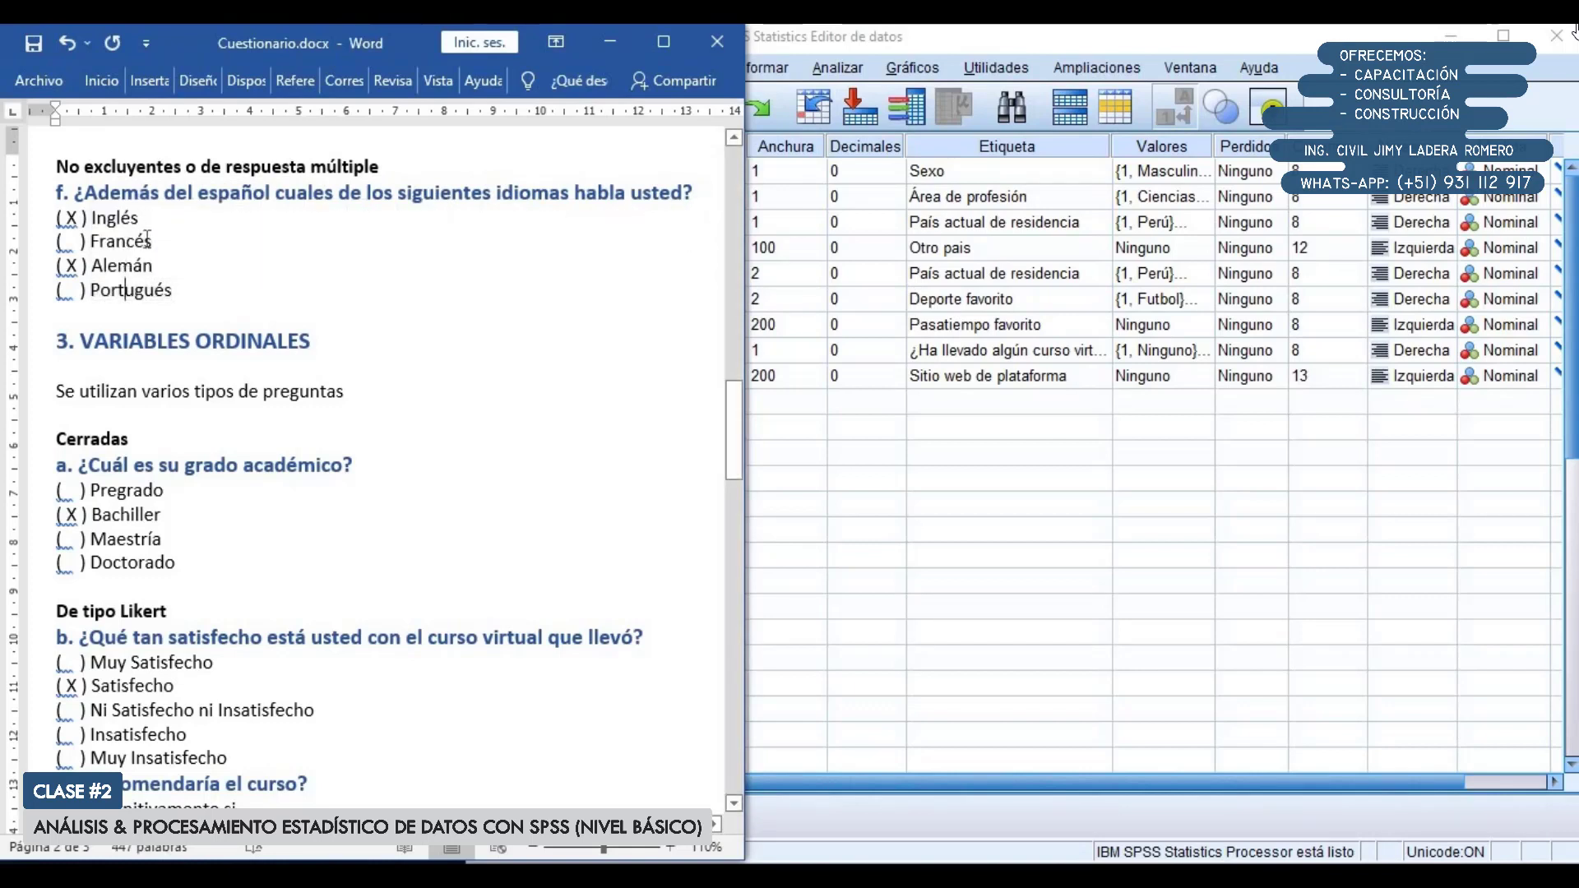
{"action": "left_click_drag", "start_coordinate": [68, 241], "coordinate": [78, 241]}
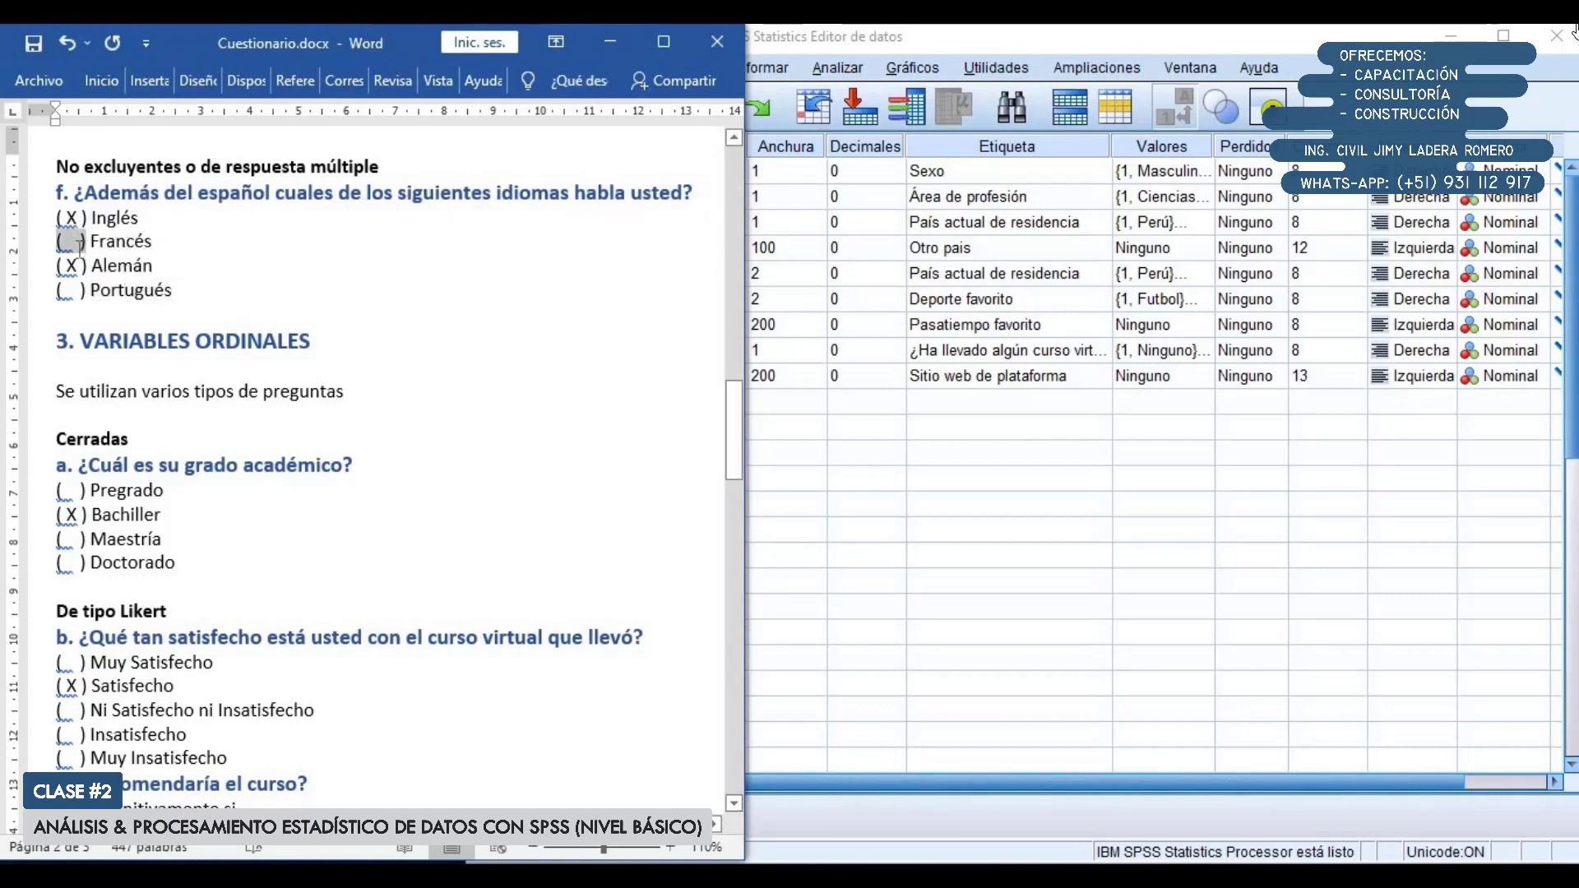
{"action": "double_click", "coordinate": [124, 266]}
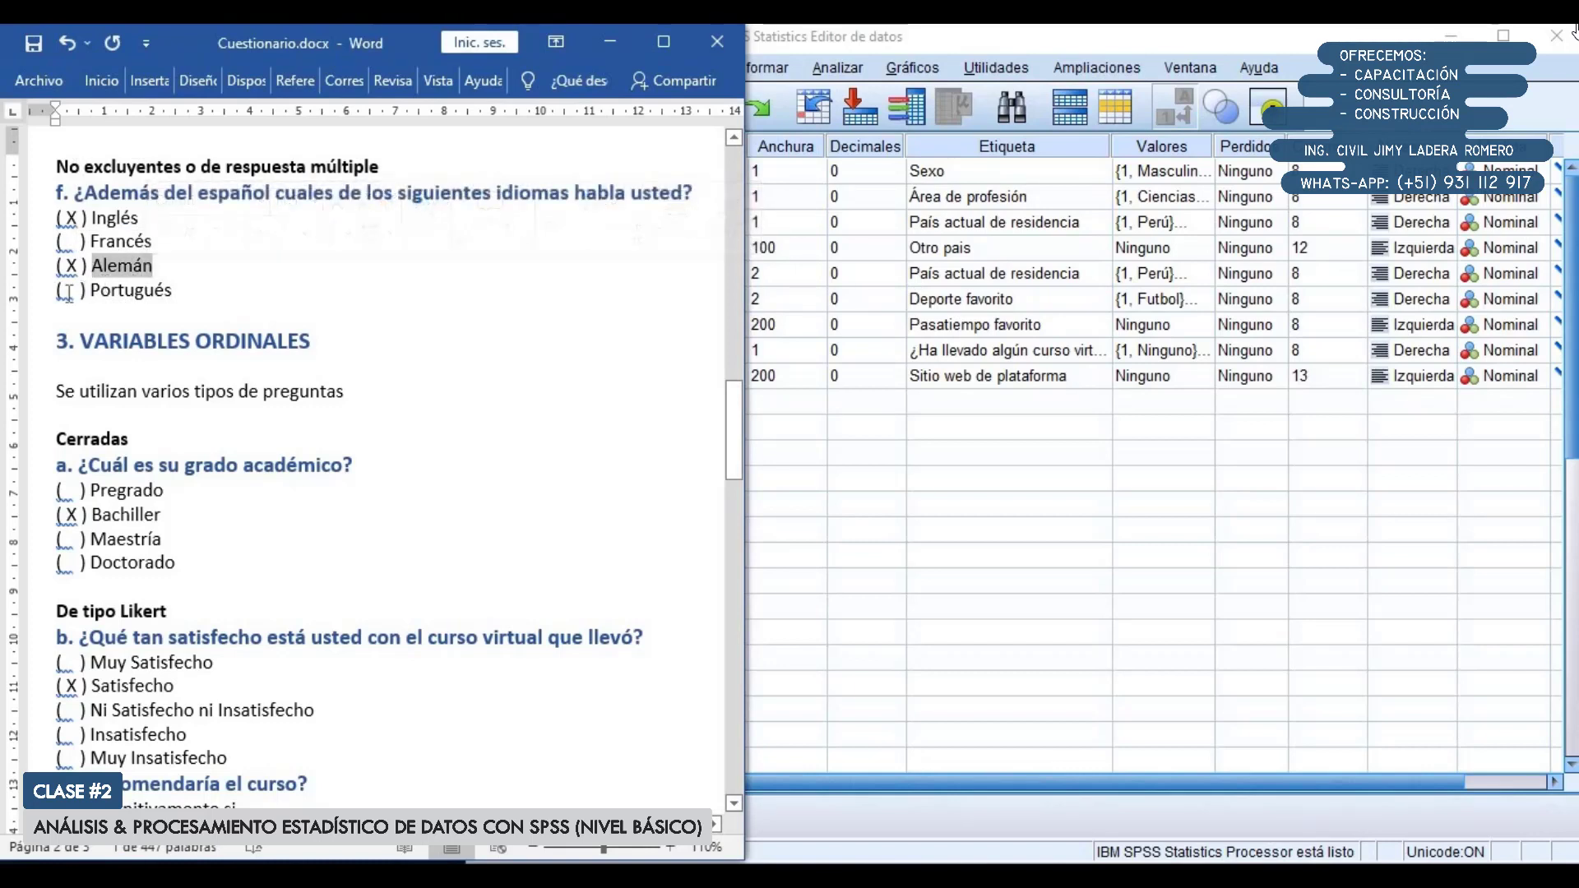
{"action": "left_click_drag", "start_coordinate": [66, 290], "coordinate": [77, 290]}
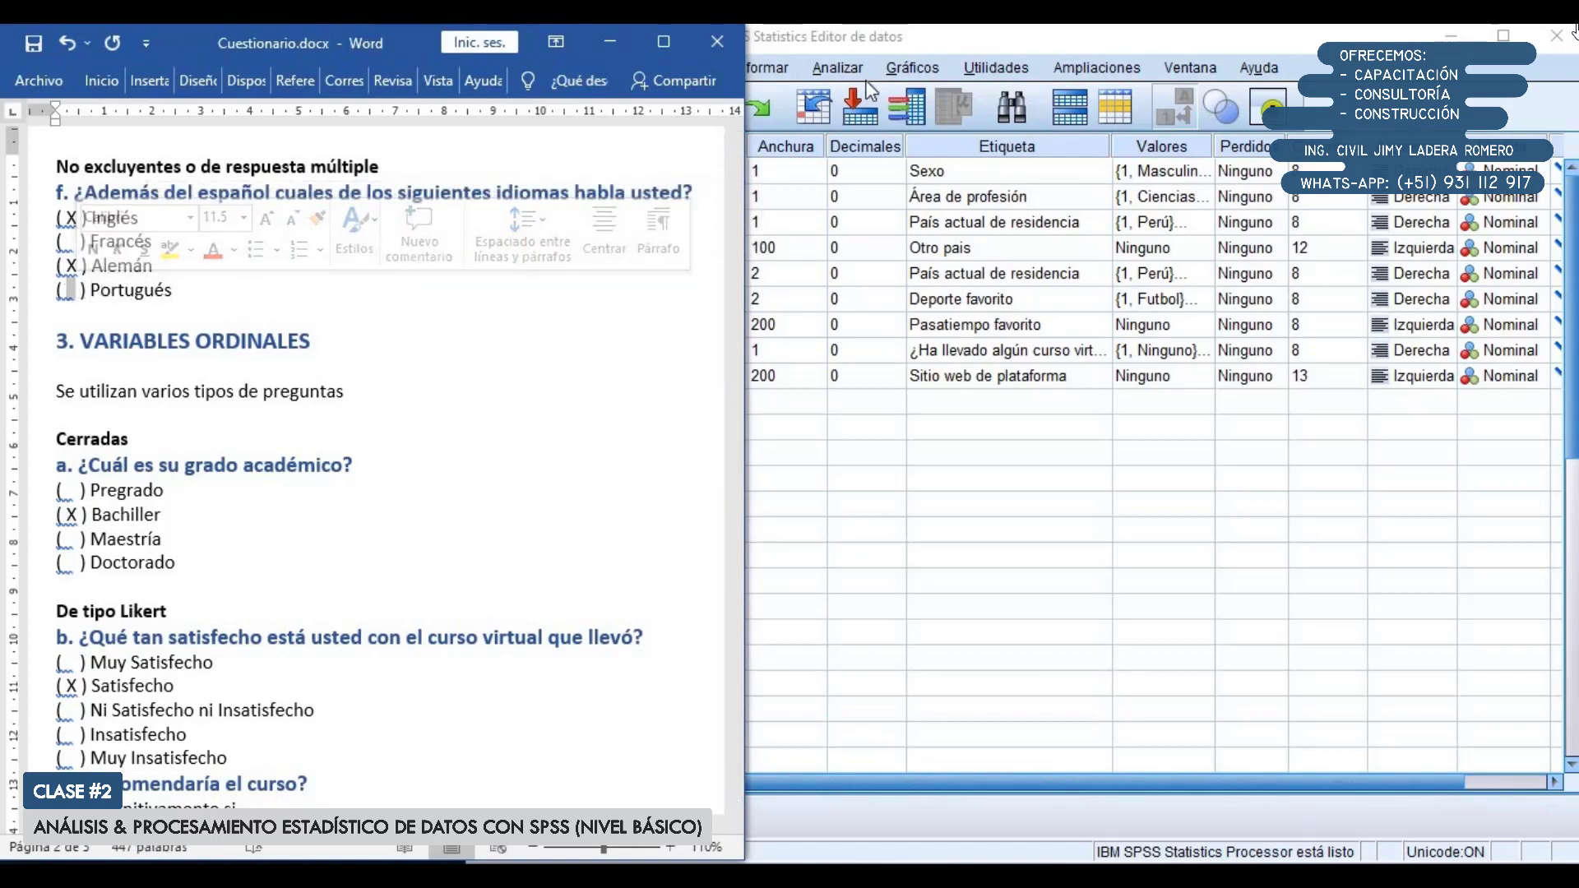
Switch back to the SPSS variable view and name the variable in row 10 P2f.ingles
{"action": "left_click", "coordinate": [797, 144]}
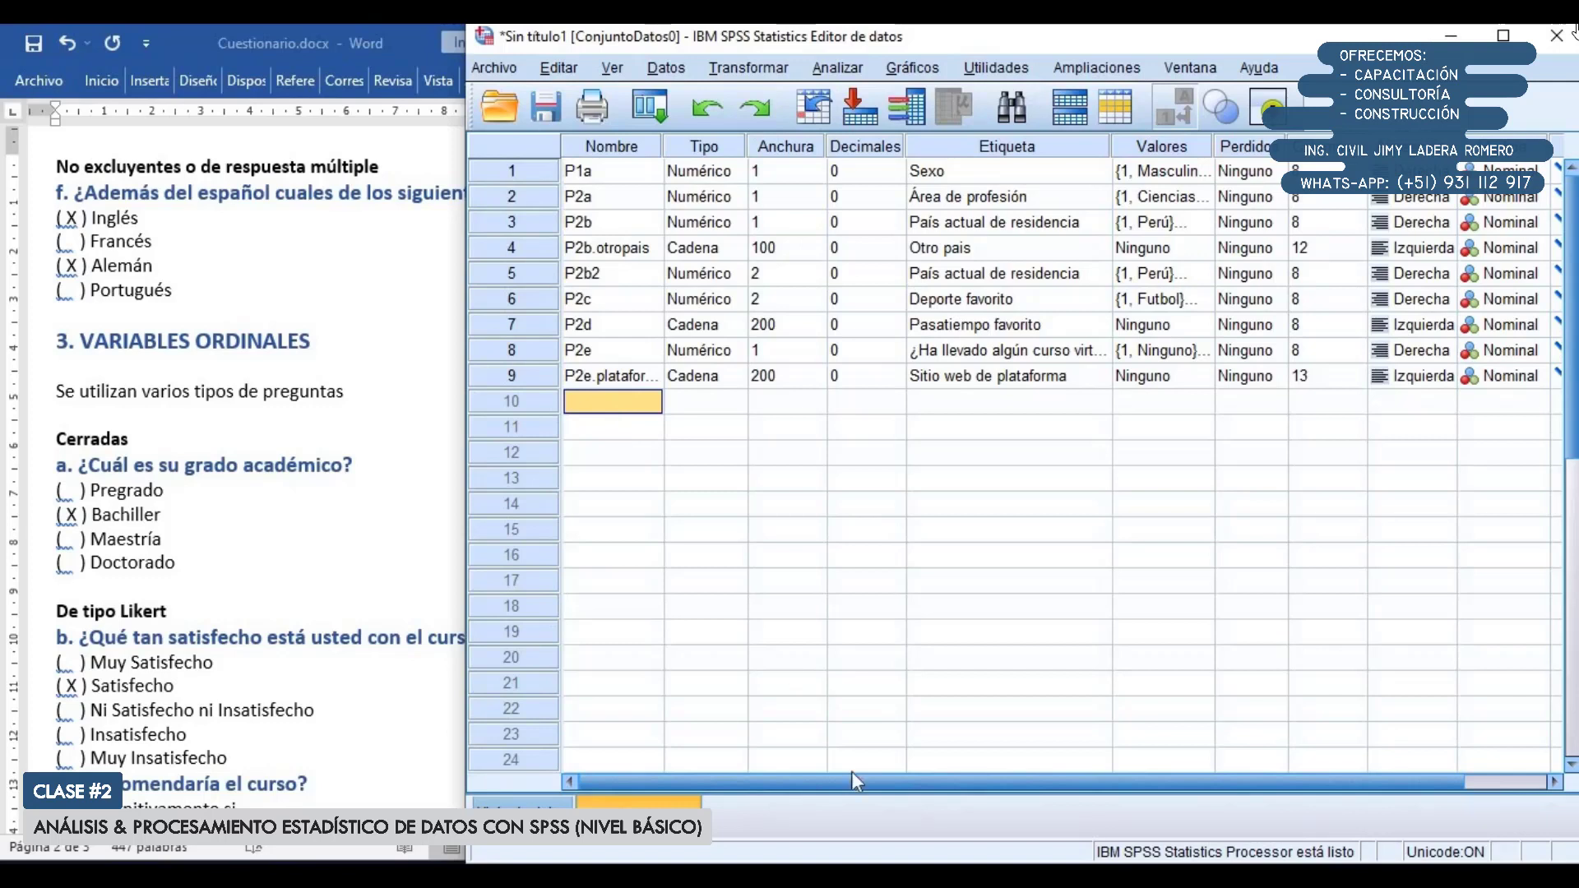
{"action": "type", "text": "P"}
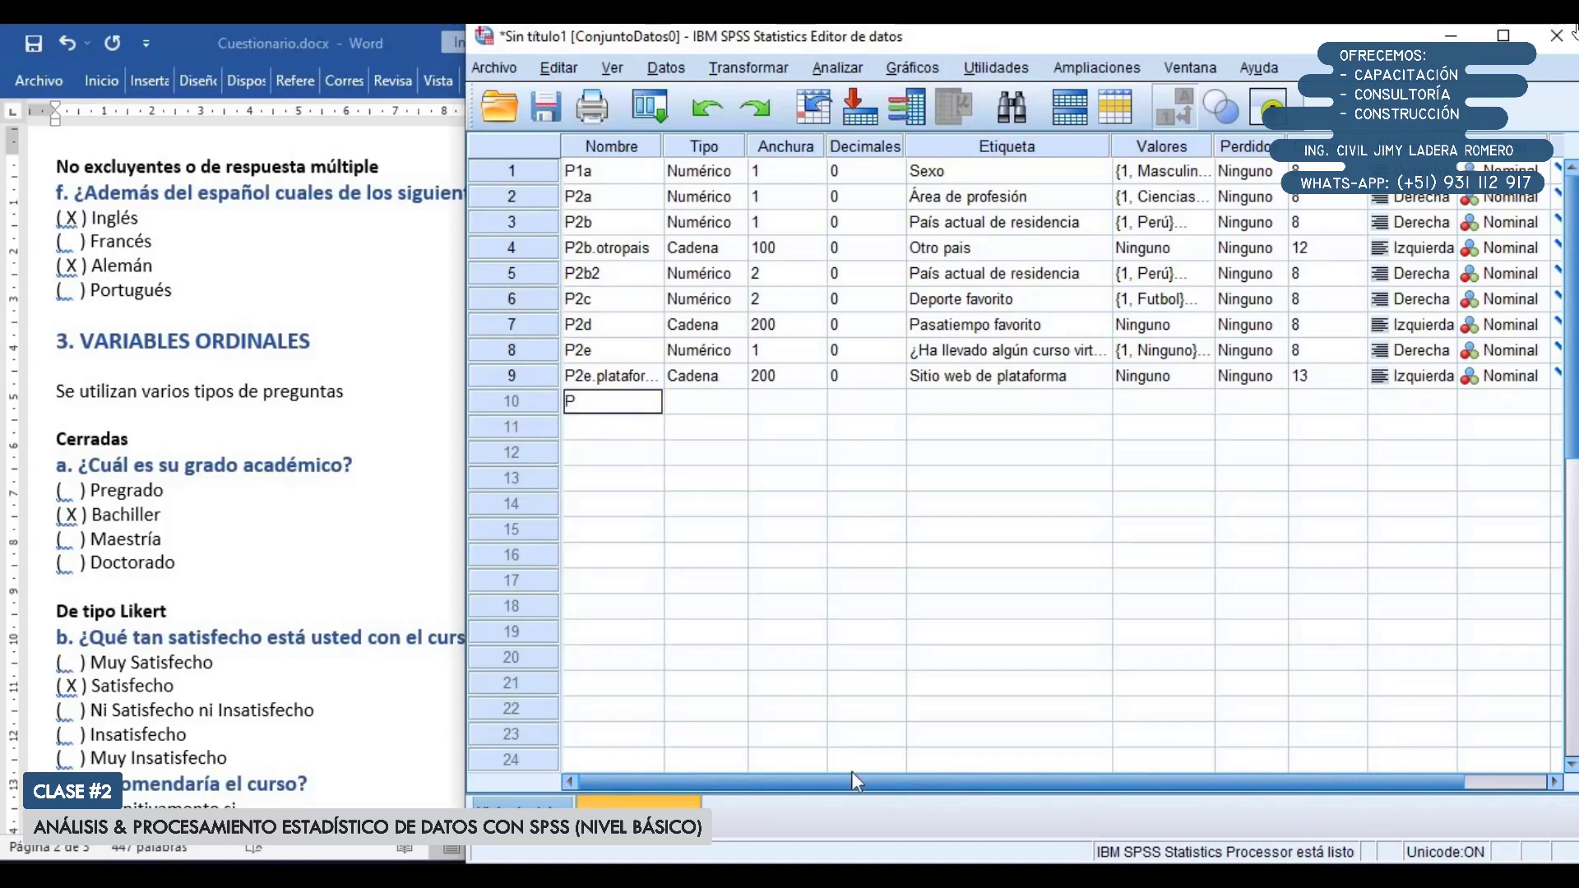
{"action": "type", "text": "2f"}
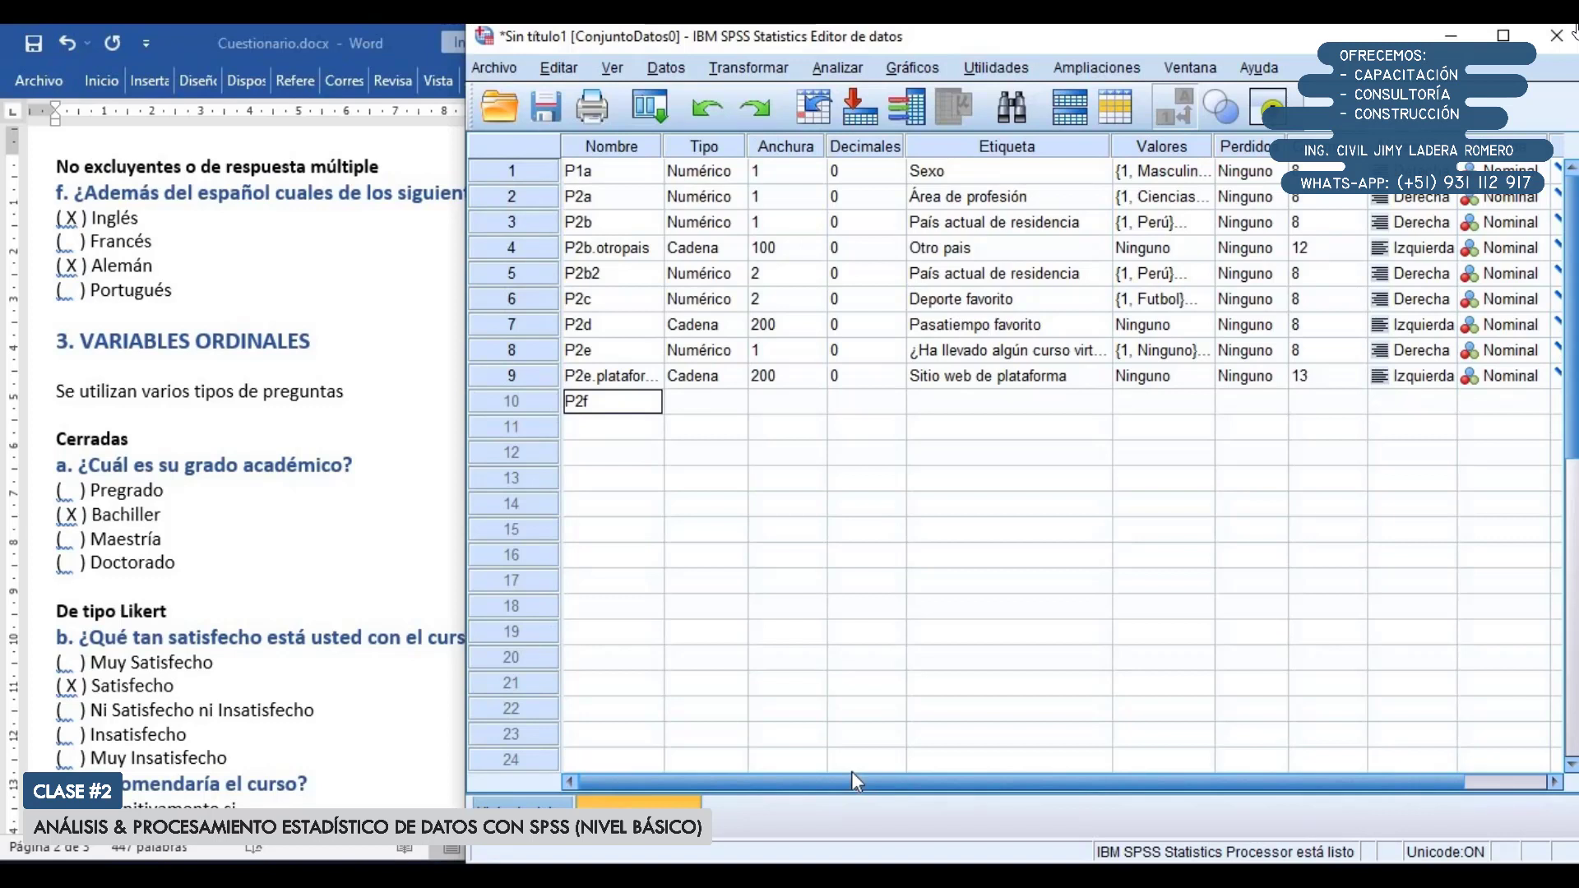
{"action": "type", "text": ".ingles"}
{"action": "key", "text": "Return"}
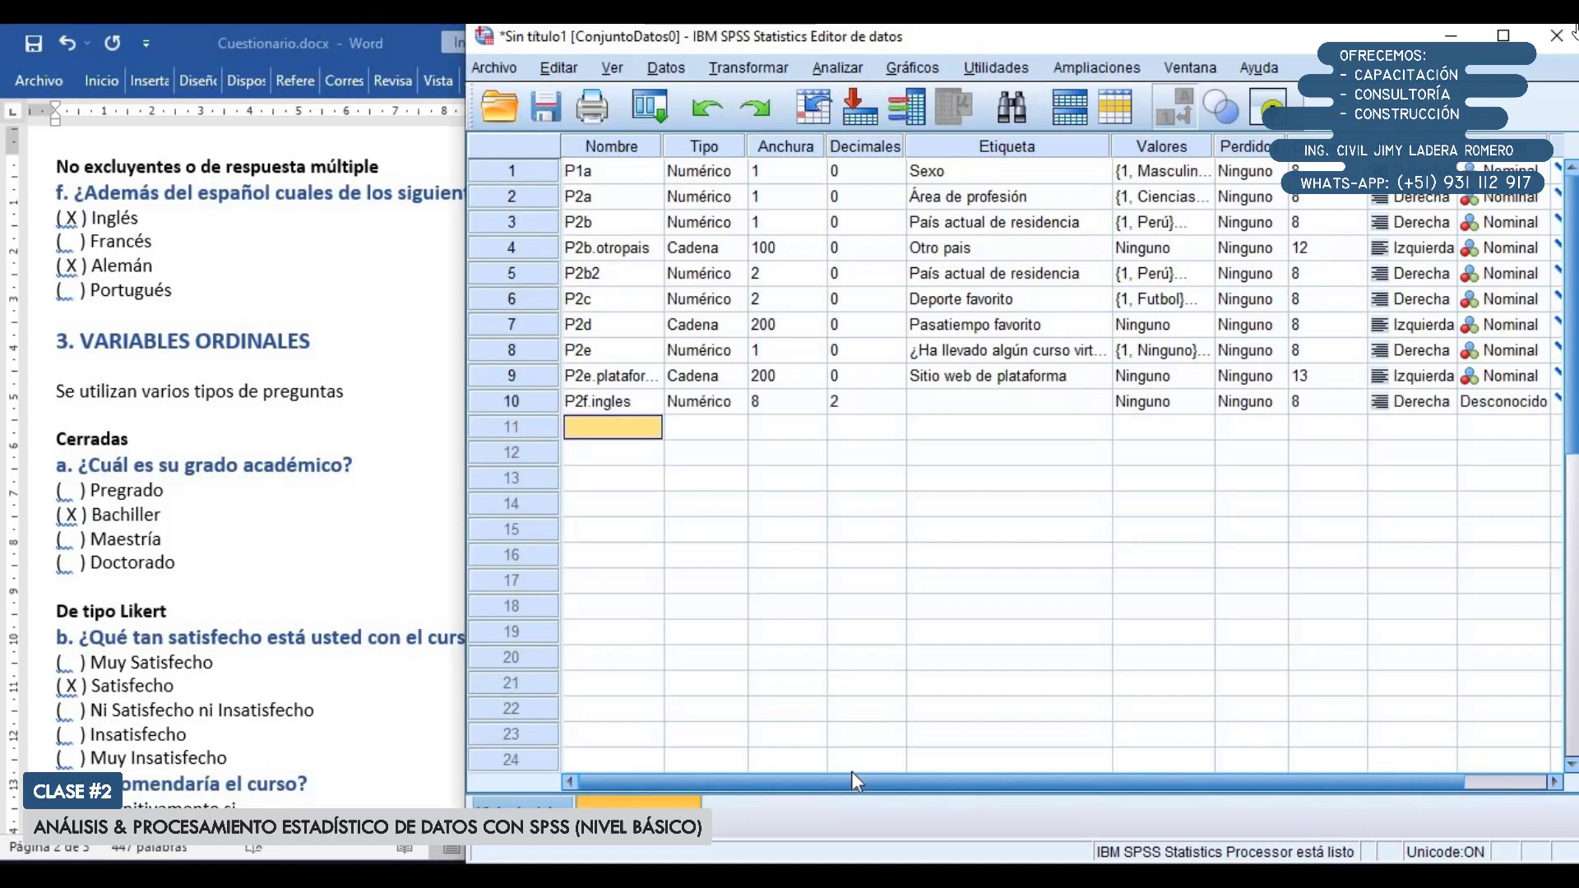
Add the variables P2f.frances, P2f.aleman and P2f.portugues in rows 11 to 13
{"action": "type", "text": "P2"}
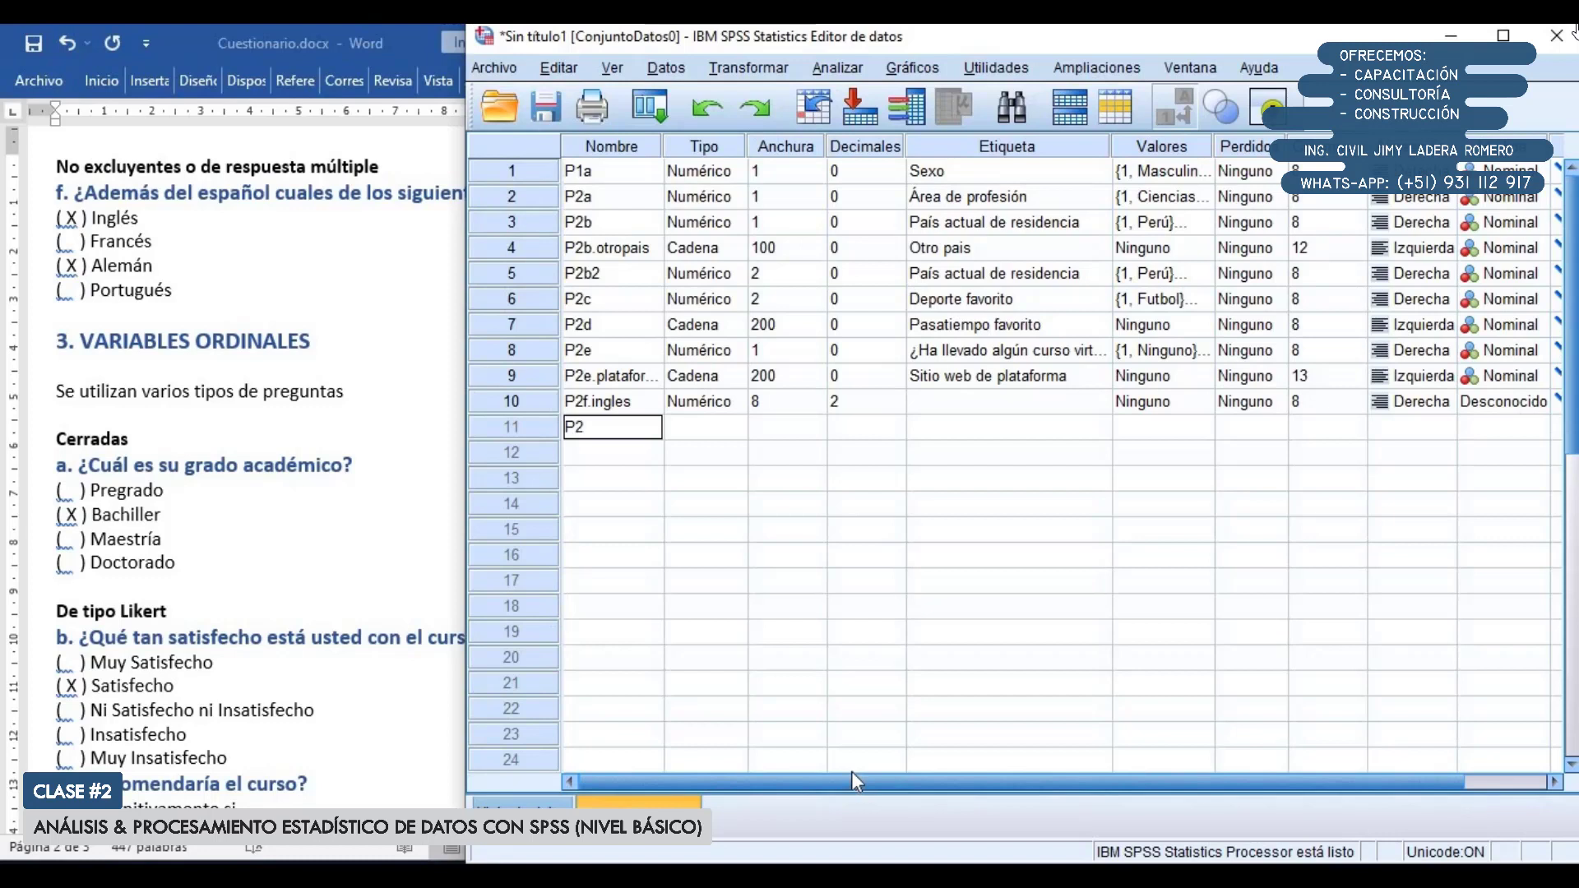
{"action": "type", "text": "f.frances"}
{"action": "key", "text": "Return"}
{"action": "type", "text": "P2f"}
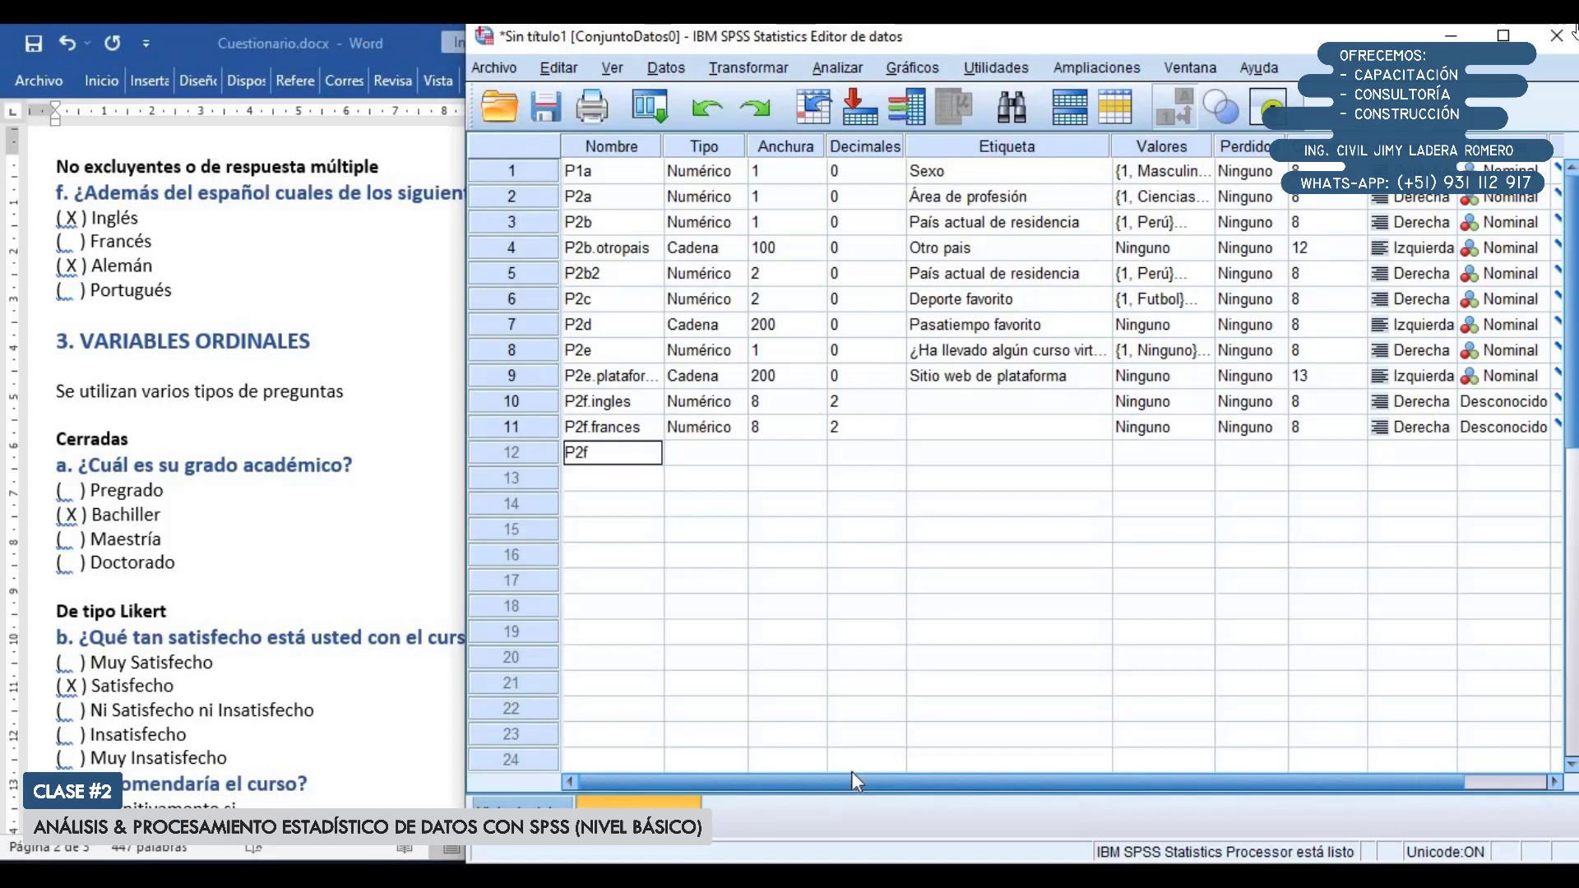
{"action": "type", "text": ".aleman"}
{"action": "key", "text": "Return"}
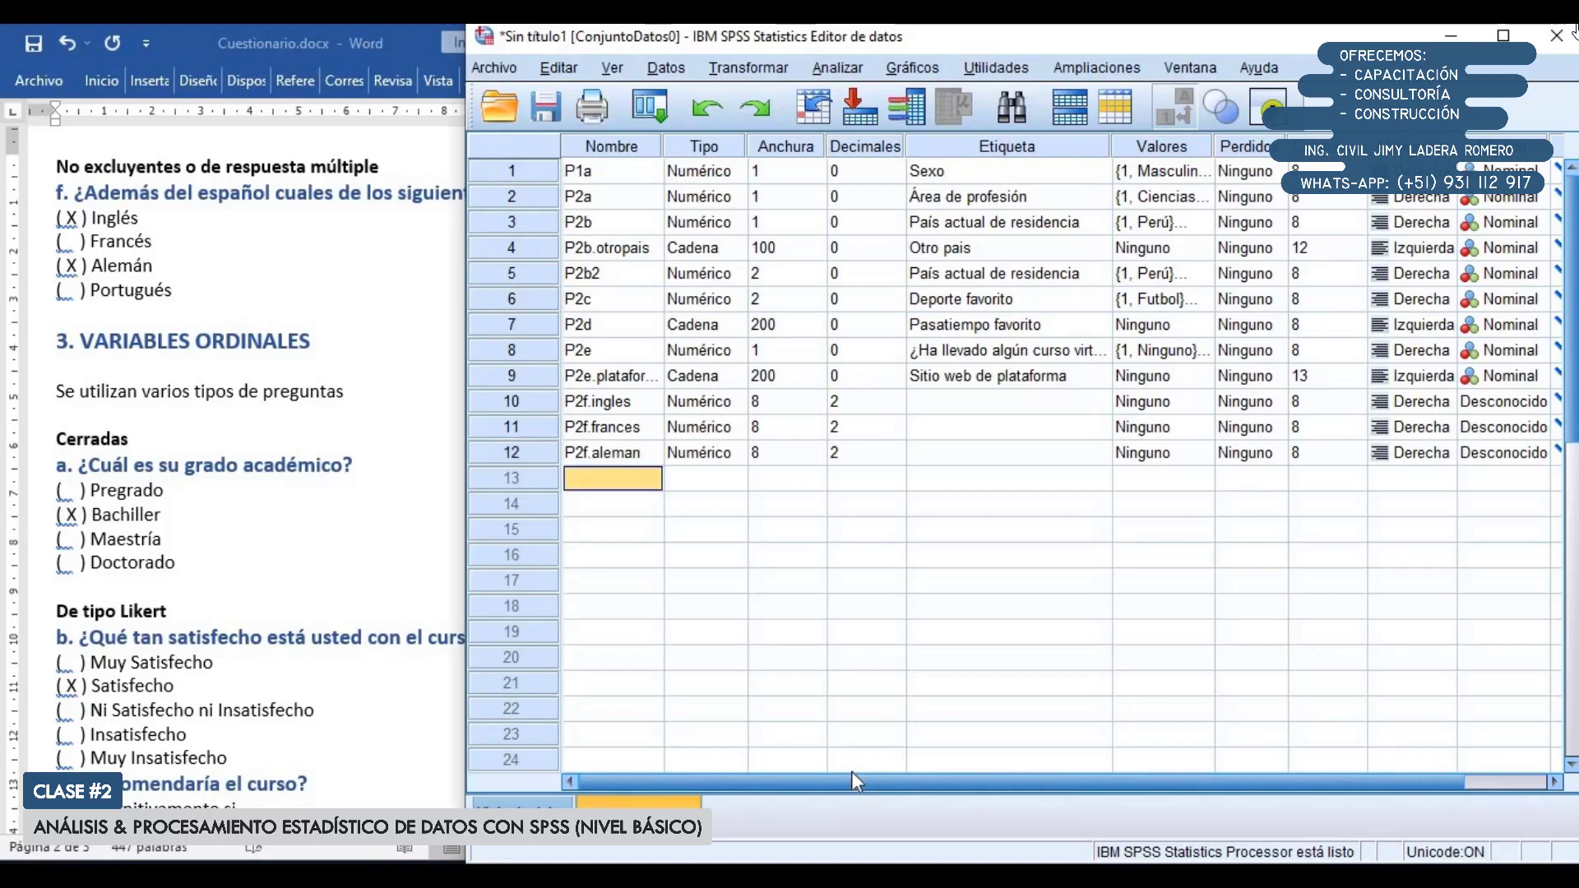
{"action": "type", "text": "P2f.portugues"}
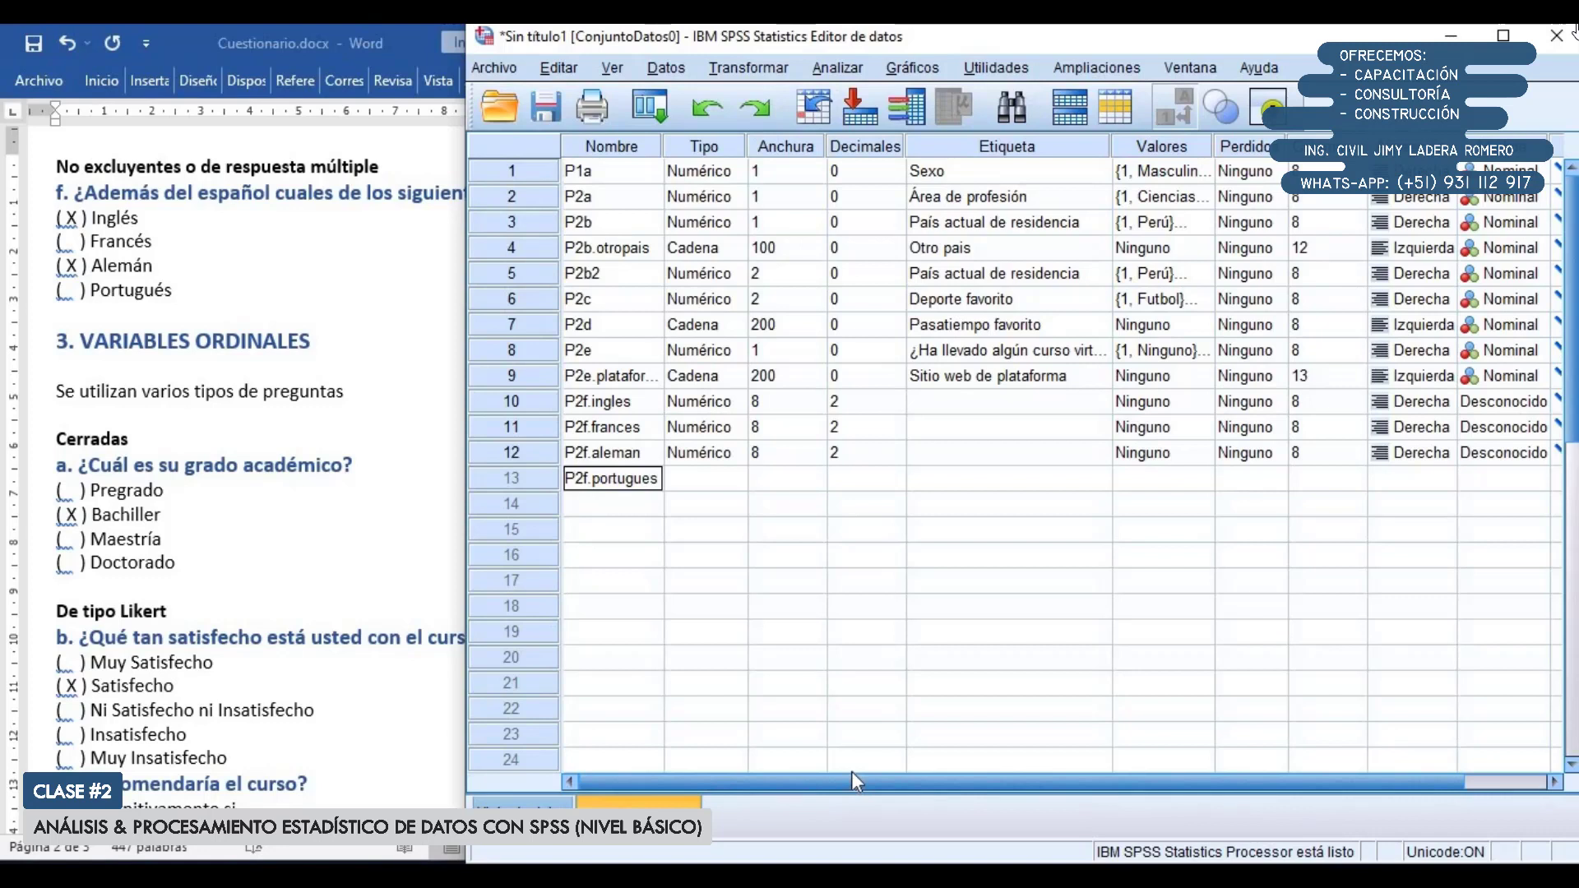
{"action": "key", "text": "Return"}
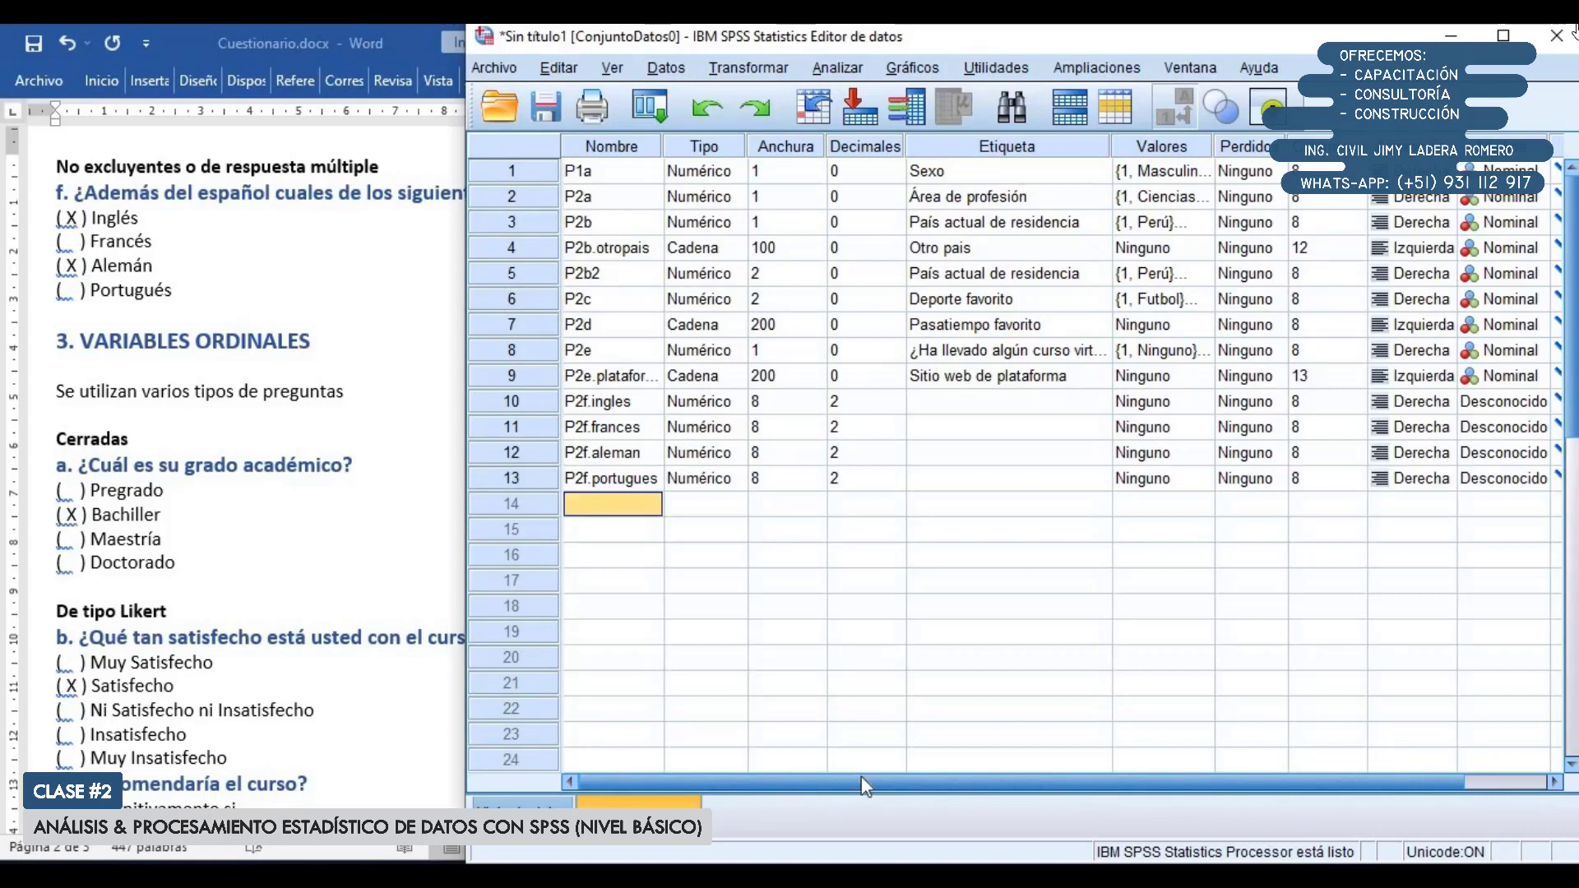
{"action": "left_click", "coordinate": [536, 408], "text": "shift"}
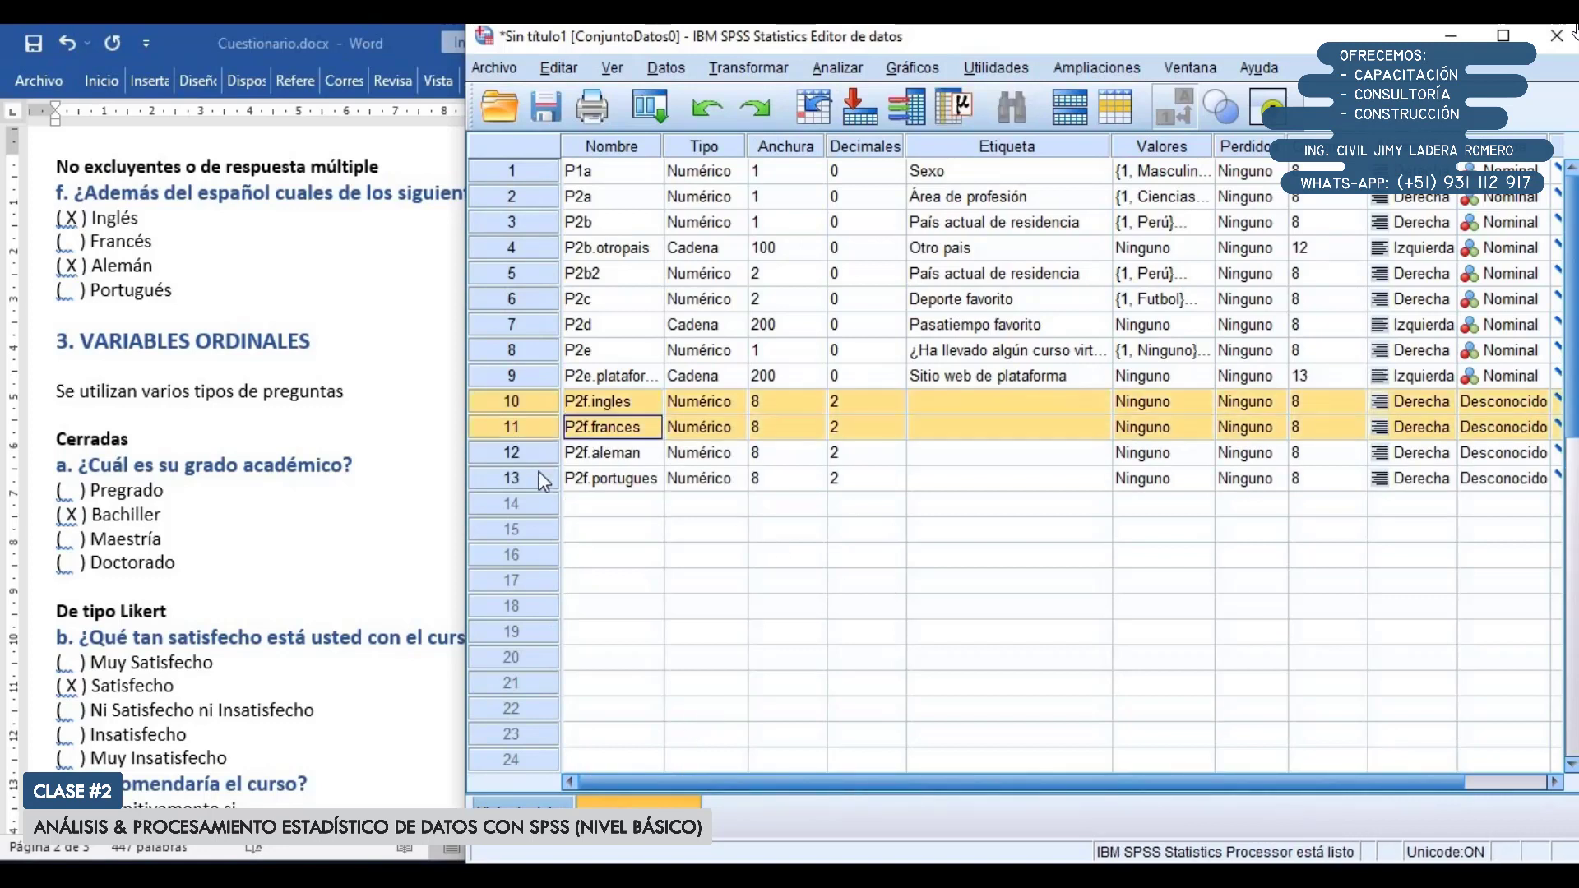
{"action": "left_click", "coordinate": [610, 399]}
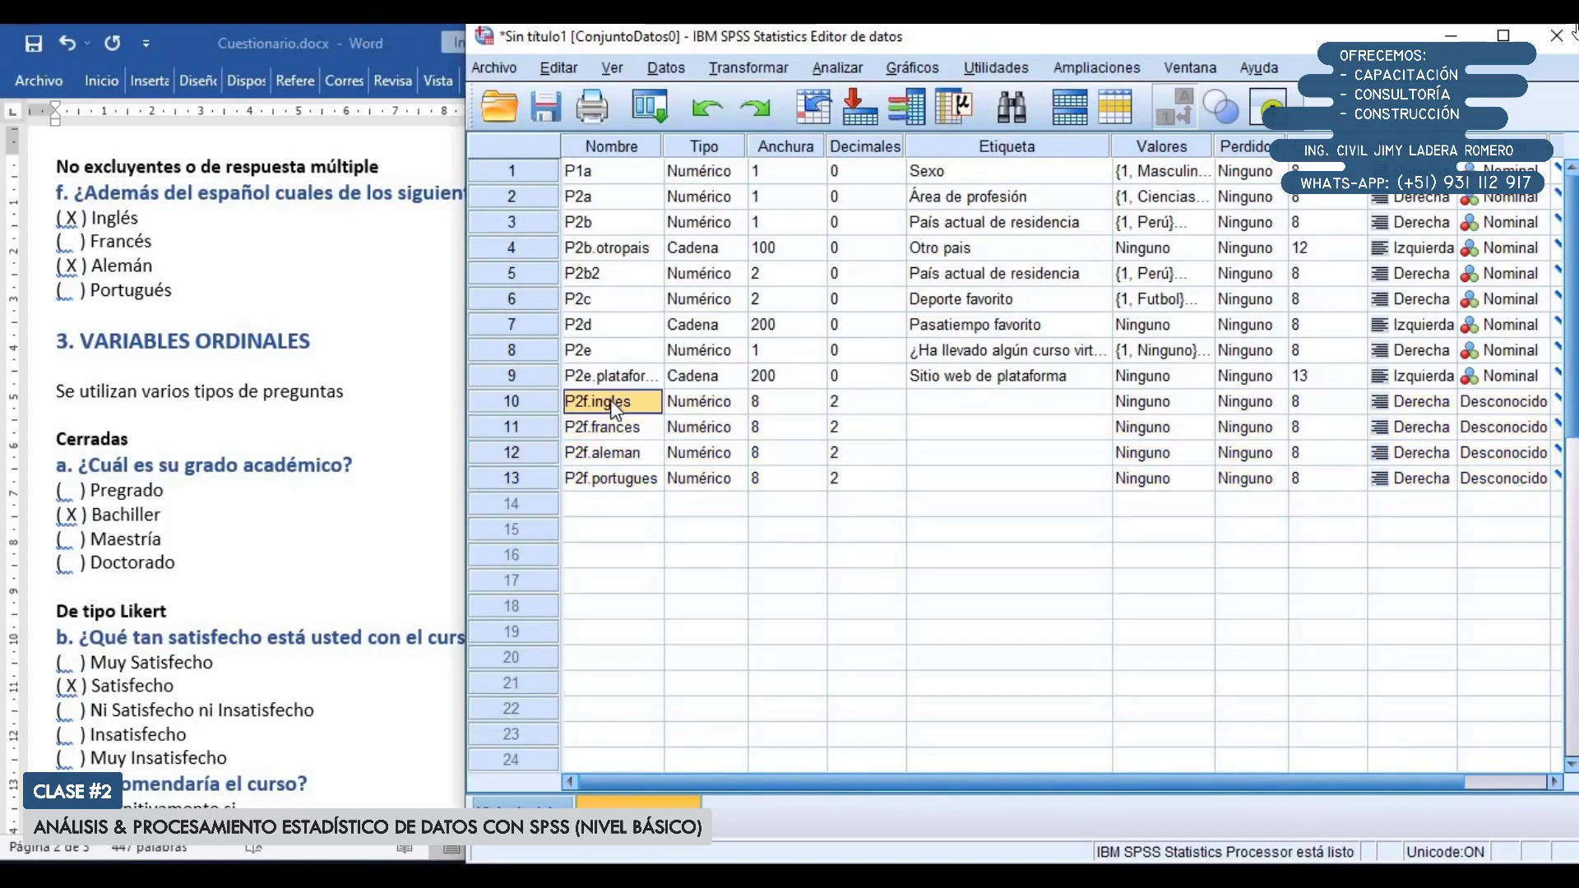
{"action": "left_click", "coordinate": [738, 409]}
{"action": "left_click", "coordinate": [738, 409]}
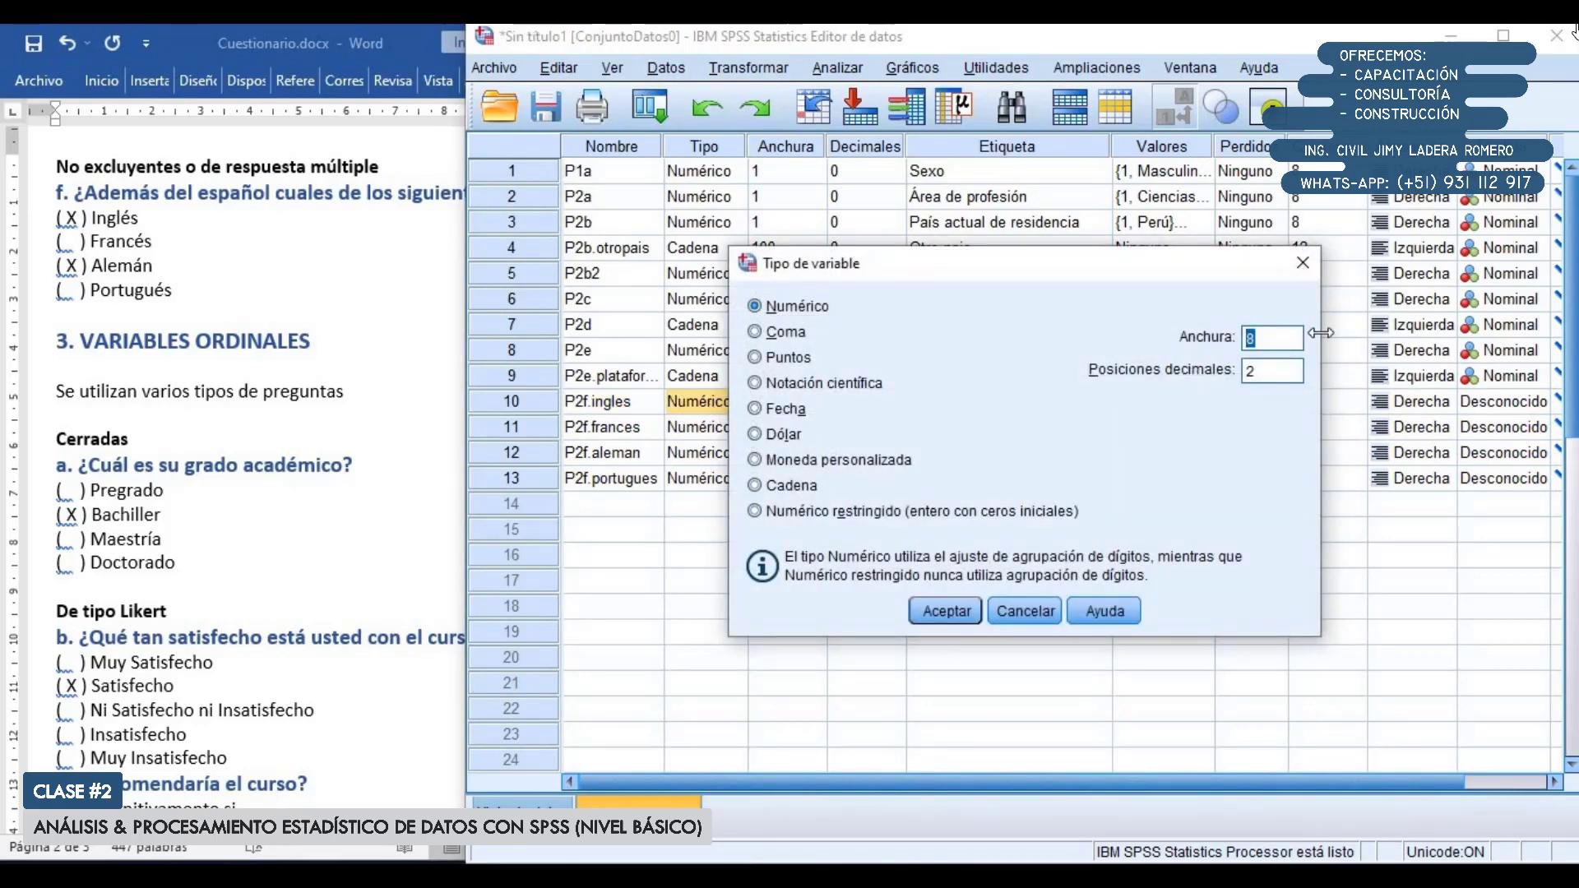
{"action": "left_click", "coordinate": [1302, 262]}
{"action": "left_click", "coordinate": [968, 411]}
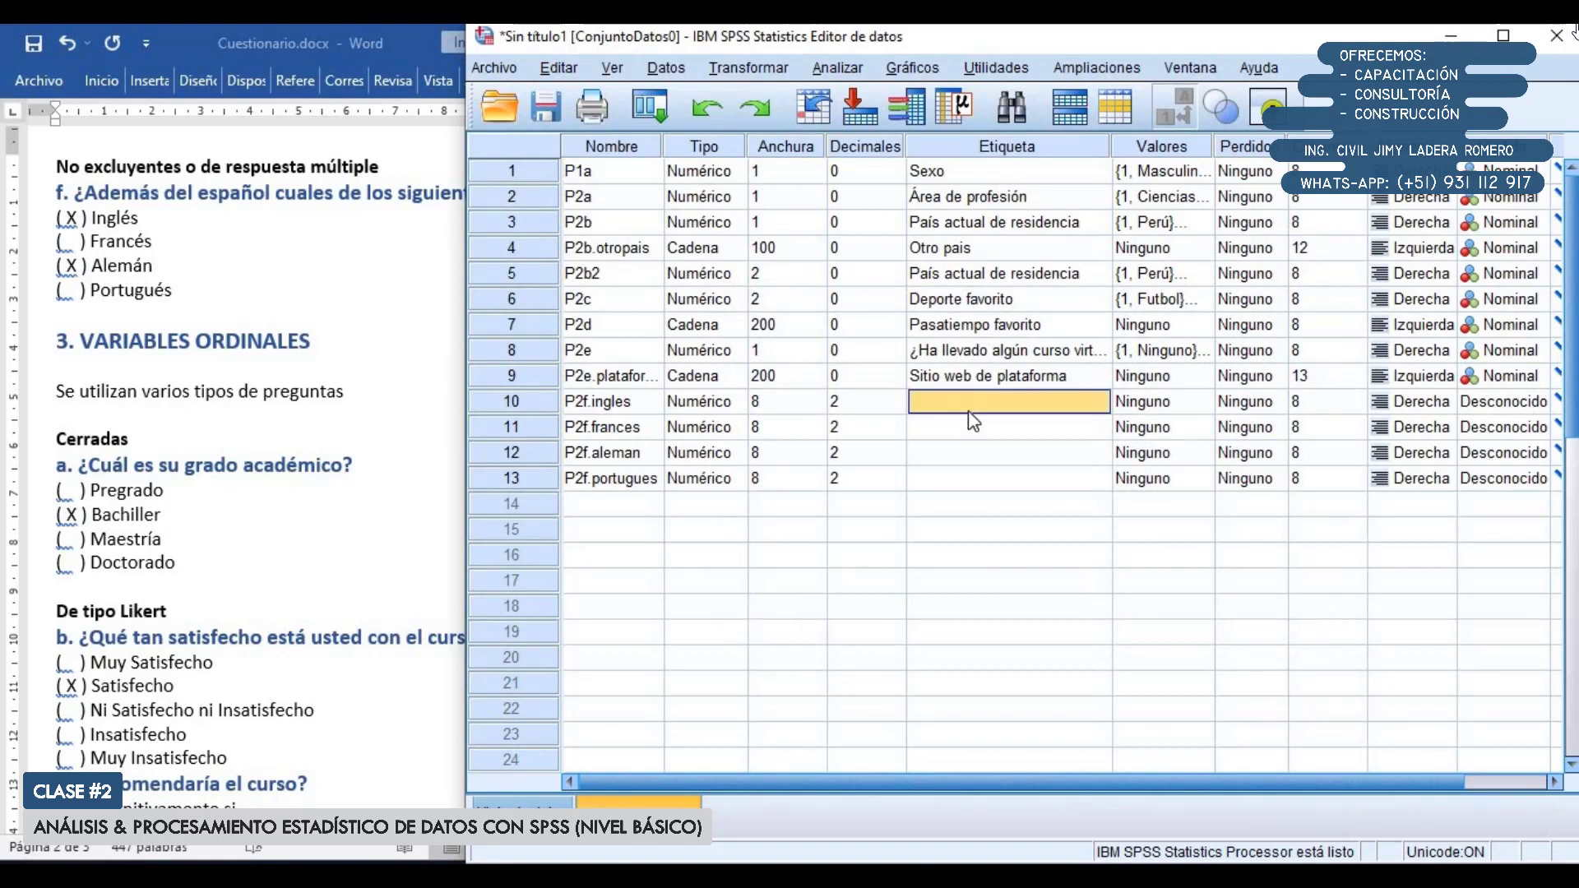
{"action": "left_click", "coordinate": [638, 409]}
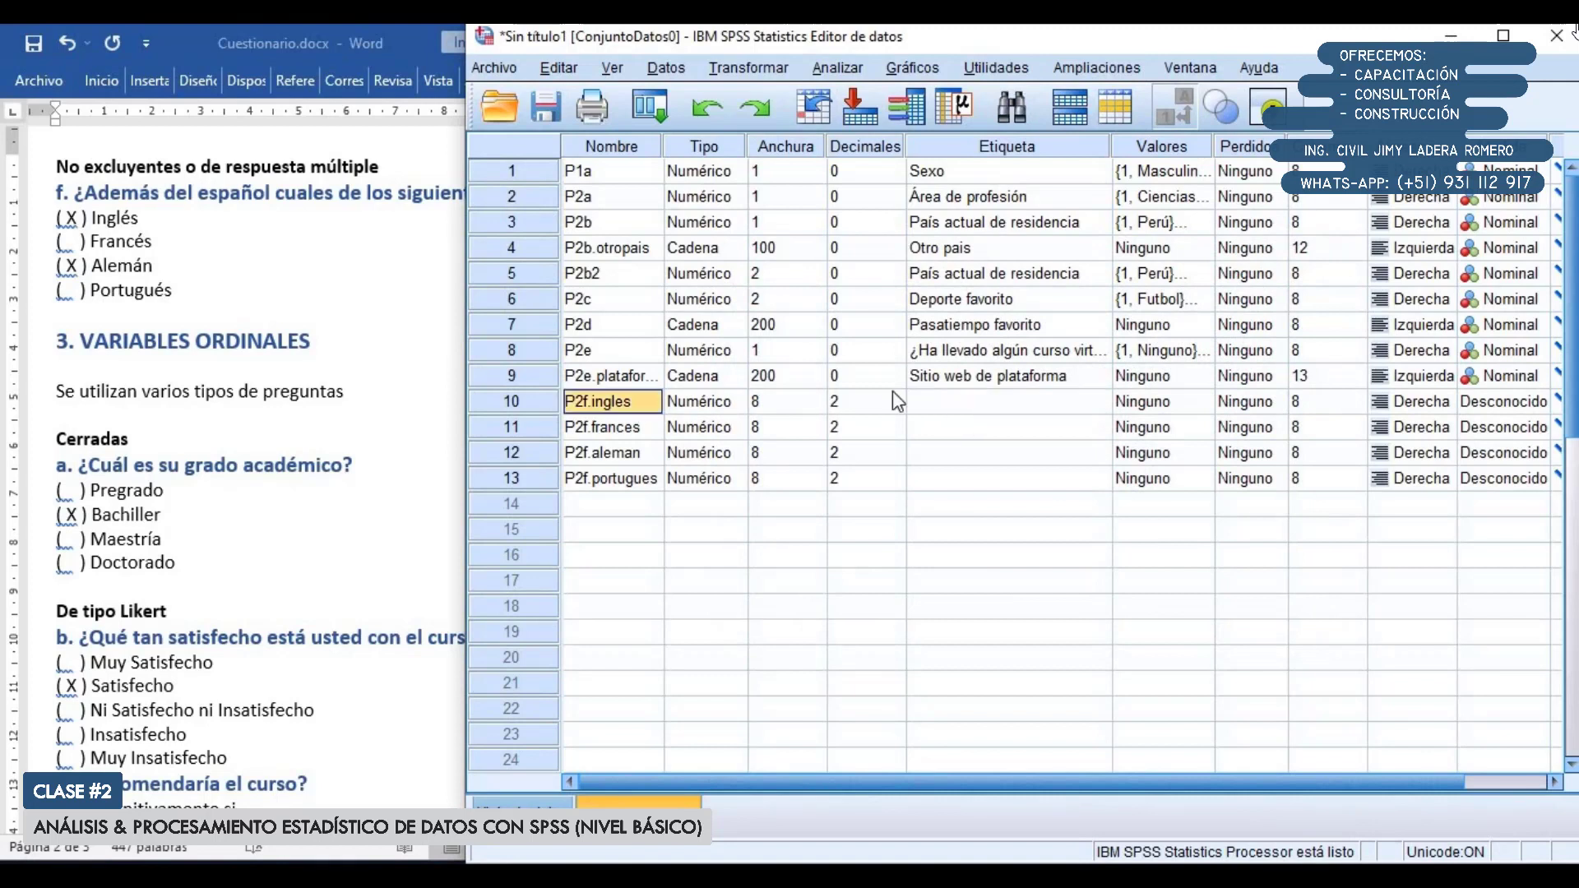
Give P2f.ingles the label "Además del español habla usted: inglés"
{"action": "left_click", "coordinate": [1017, 411]}
{"action": "type", "text": "Ad"}
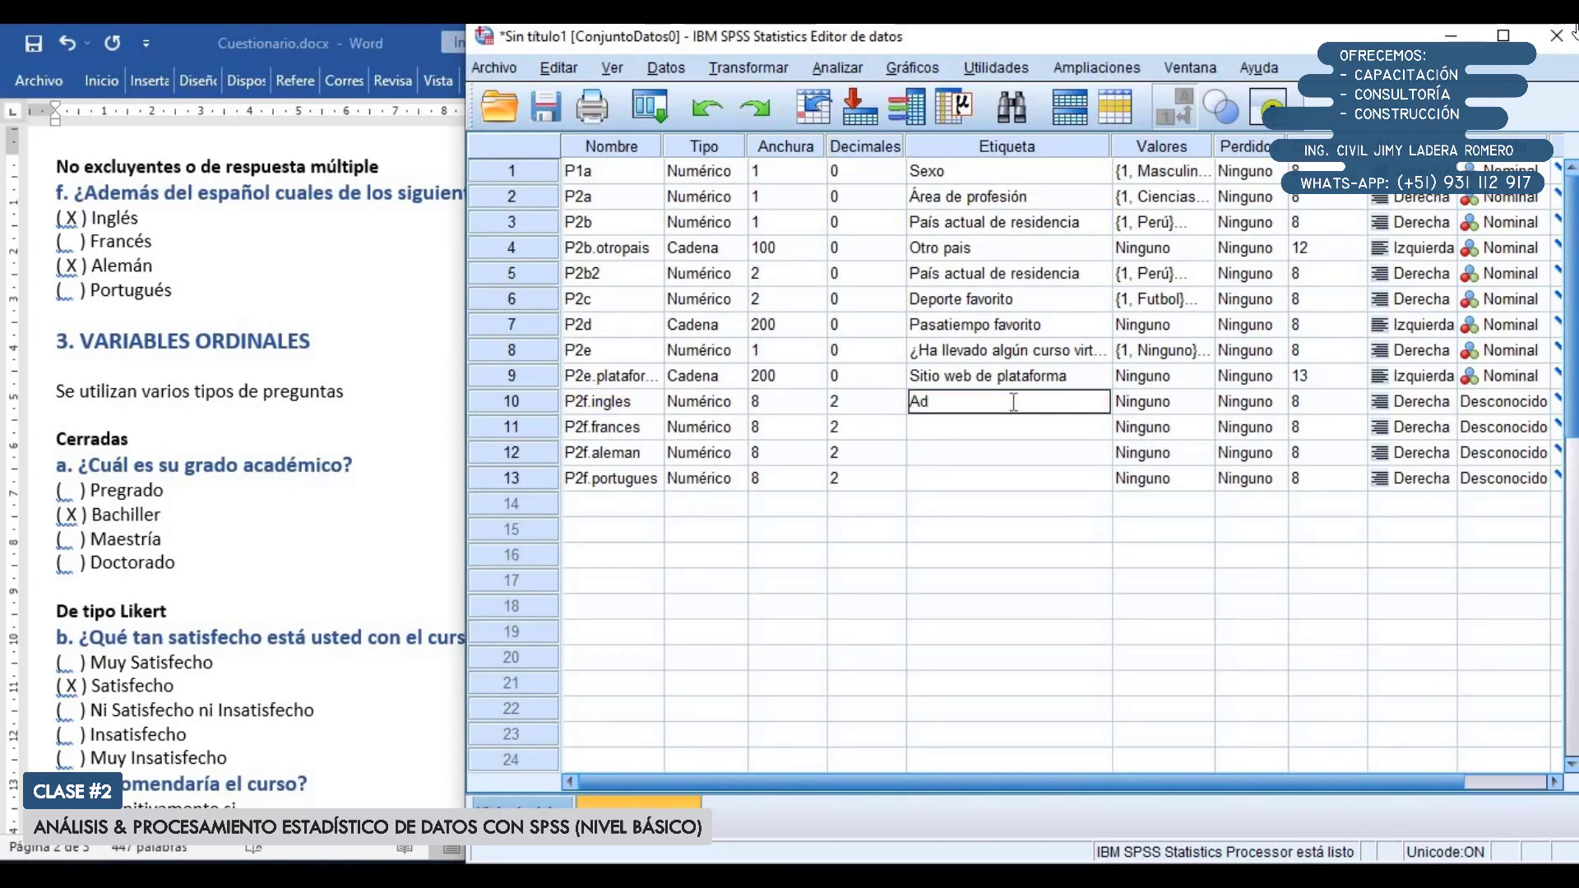
{"action": "type", "text": "emás del español habla us"}
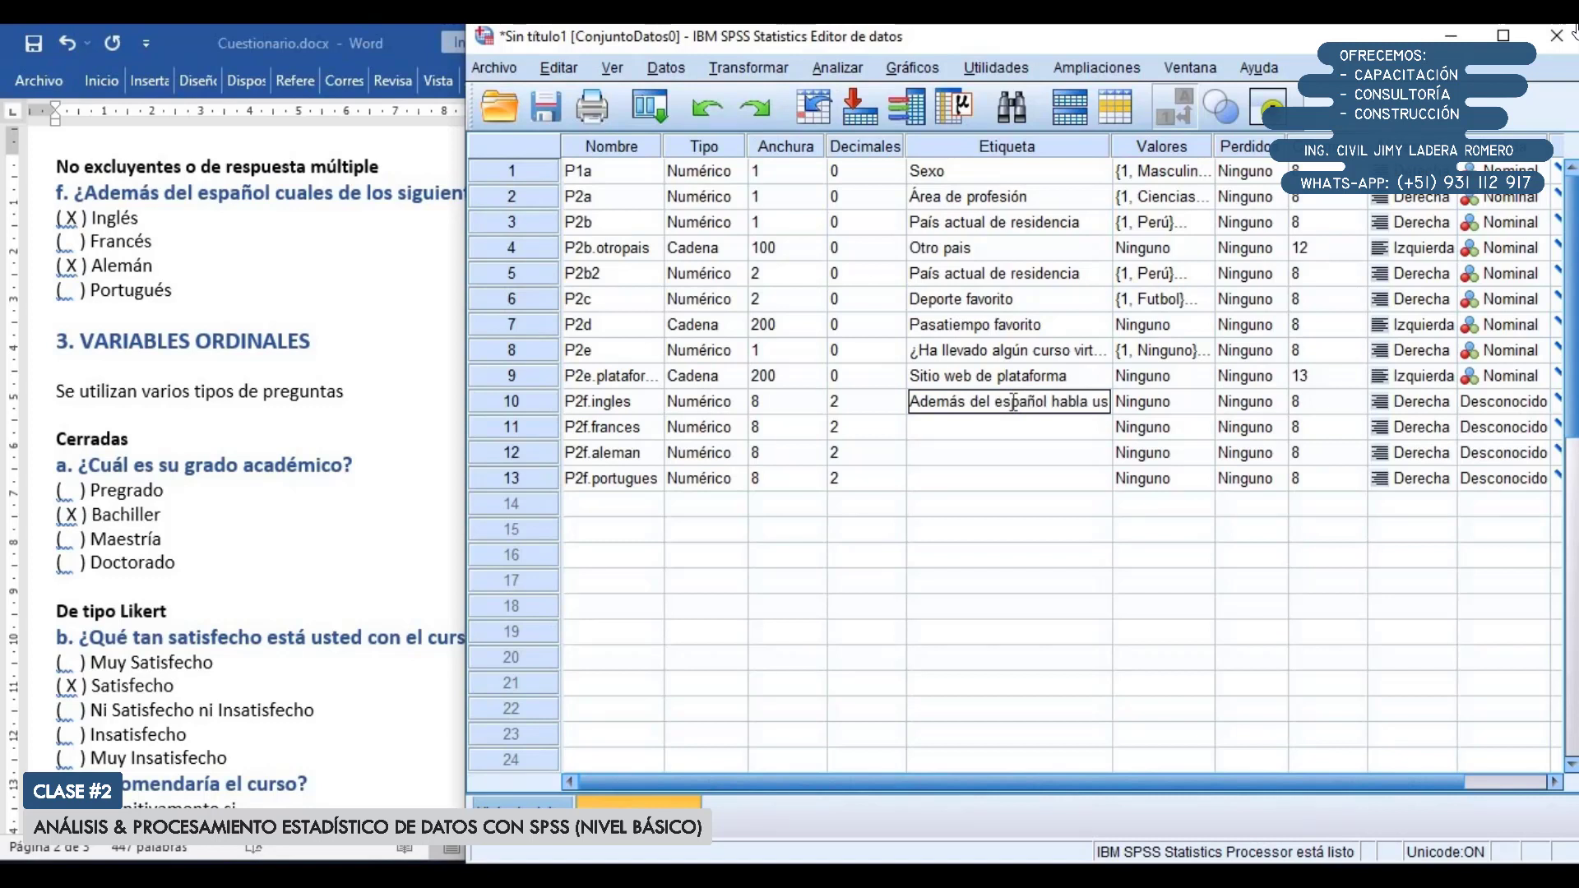
{"action": "type", "text": "ted: inglés"}
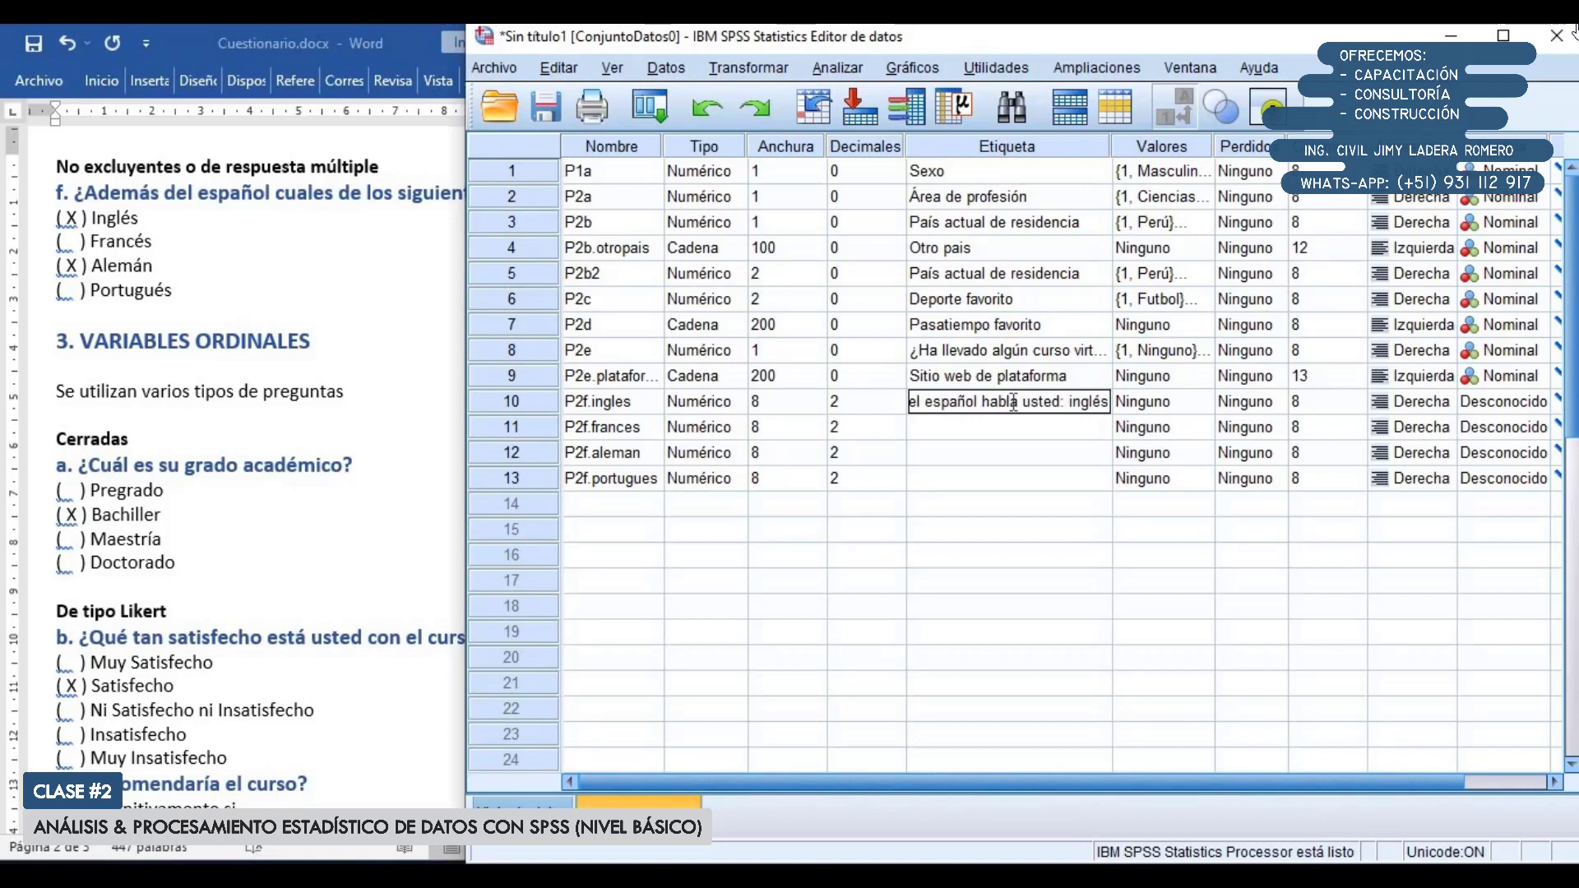
{"action": "key", "text": "Return"}
Enclose the P2f.ingles label in question marks so it reads "¿Además del español habla usted: inglés?"
{"action": "key", "text": "Home"}
{"action": "key", "text": "Right"}
{"action": "key", "text": "Right"}
{"action": "key", "text": "Right"}
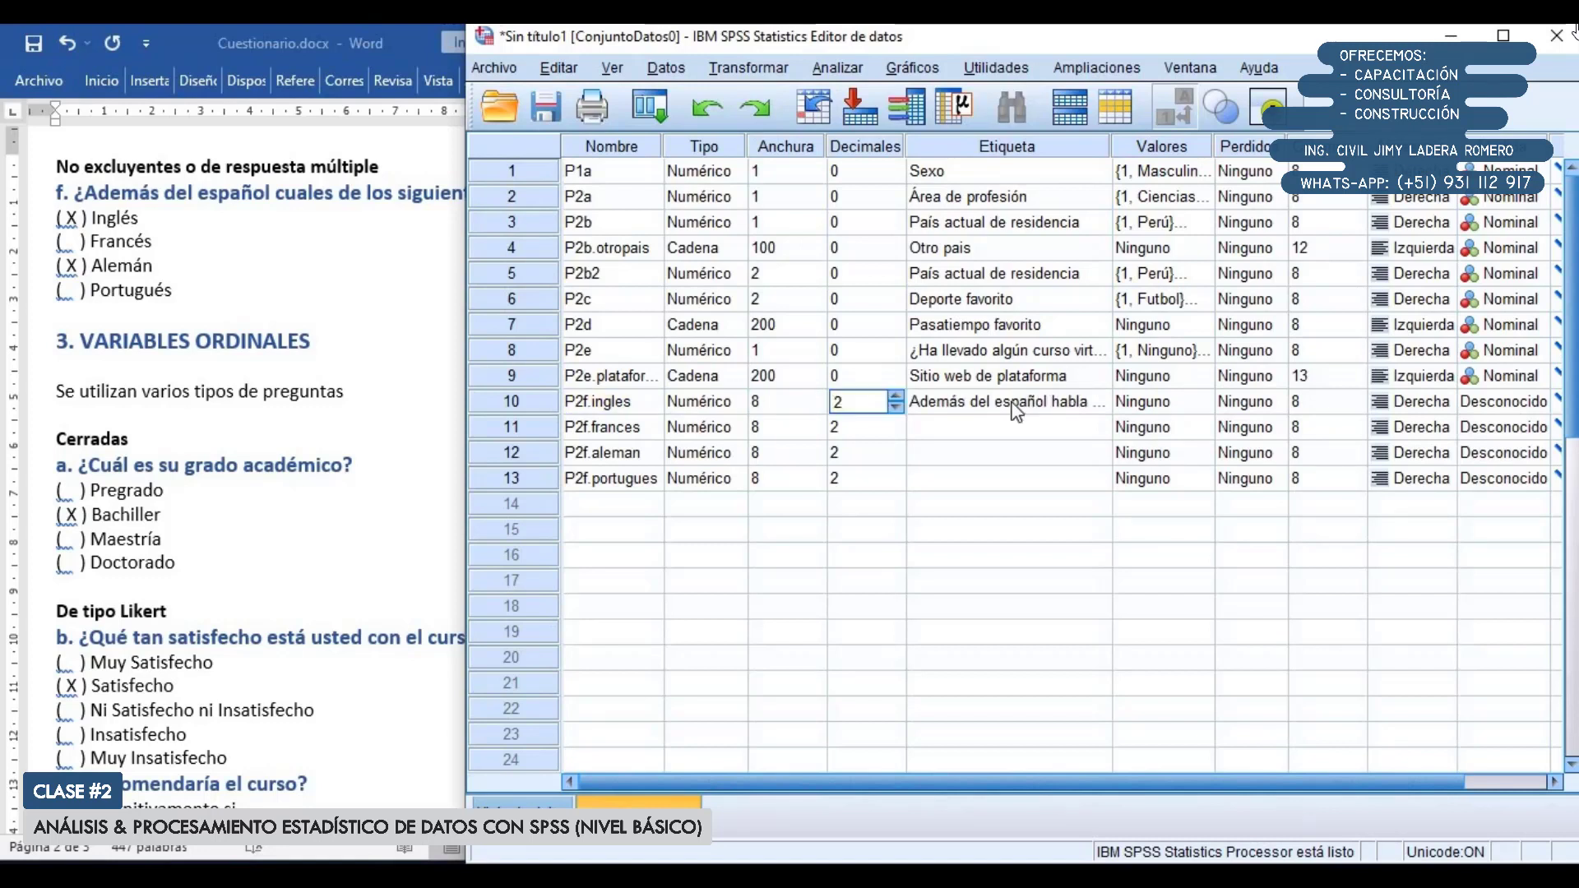
{"action": "double_click", "coordinate": [1018, 411]}
{"action": "key", "text": "Home"}
{"action": "type", "text": "¿"}
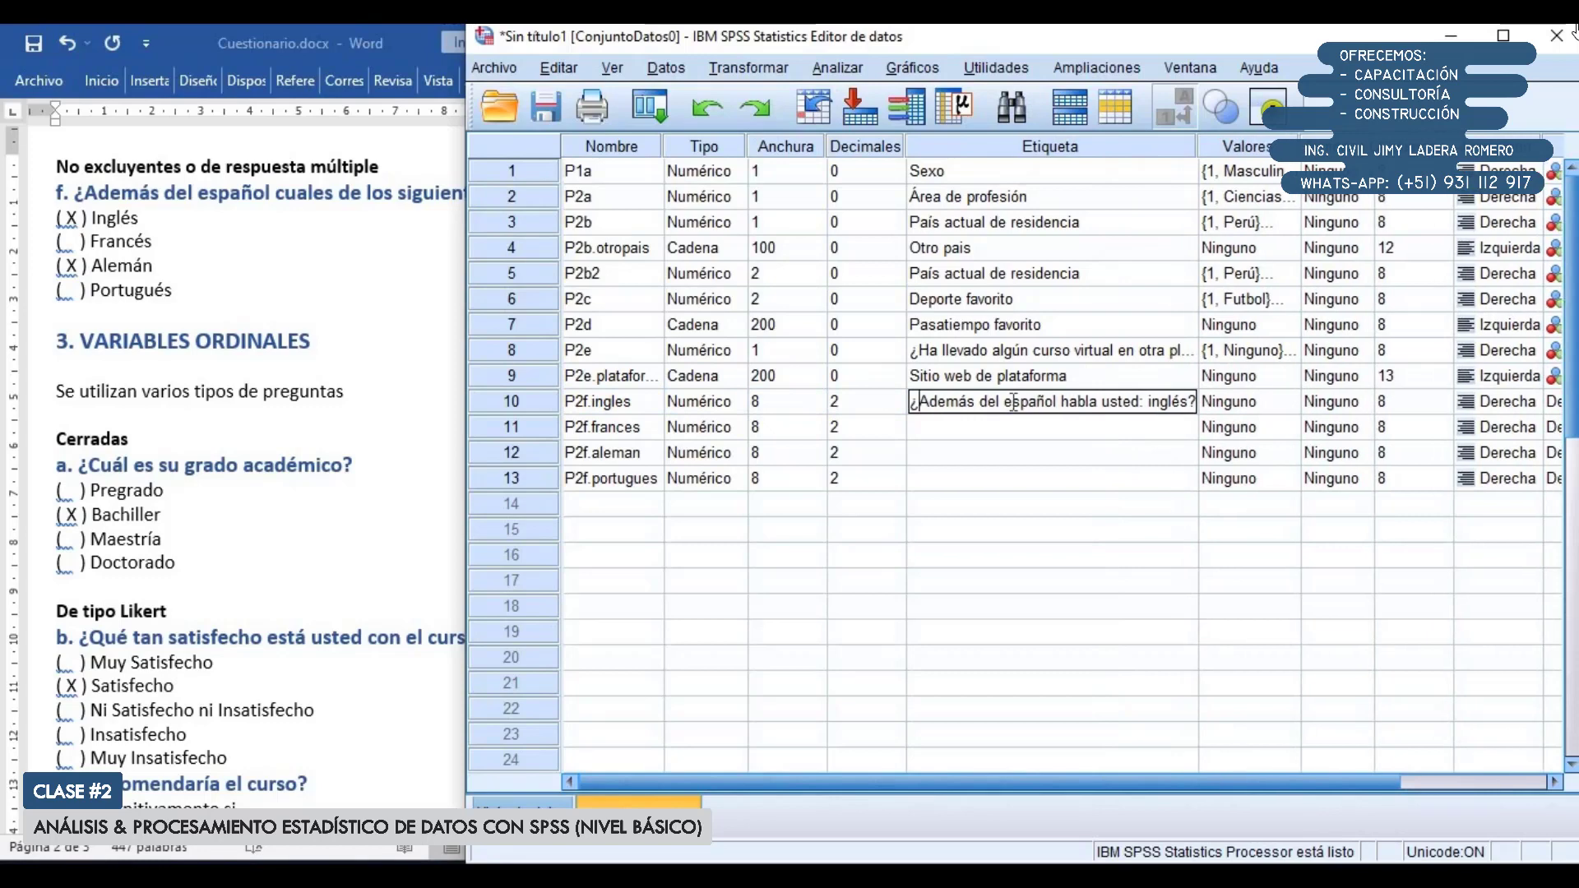
{"action": "key", "text": "Return"}
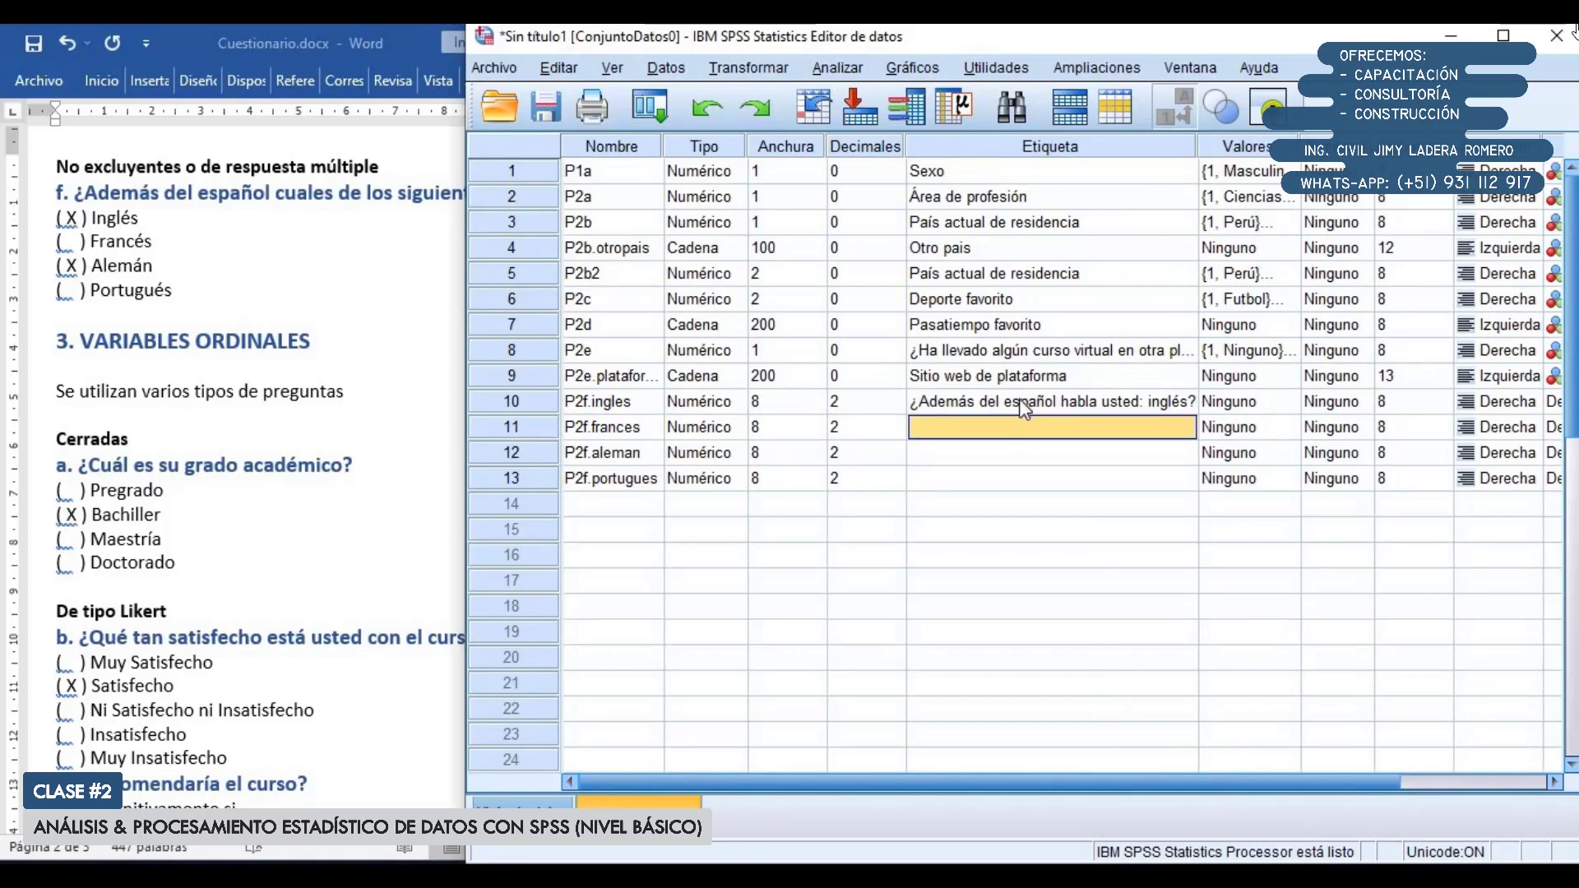
Define the value labels of P2f.ingles with 1 as Si and a second value as No
{"action": "left_click", "coordinate": [1285, 404]}
{"action": "left_click", "coordinate": [1287, 402]}
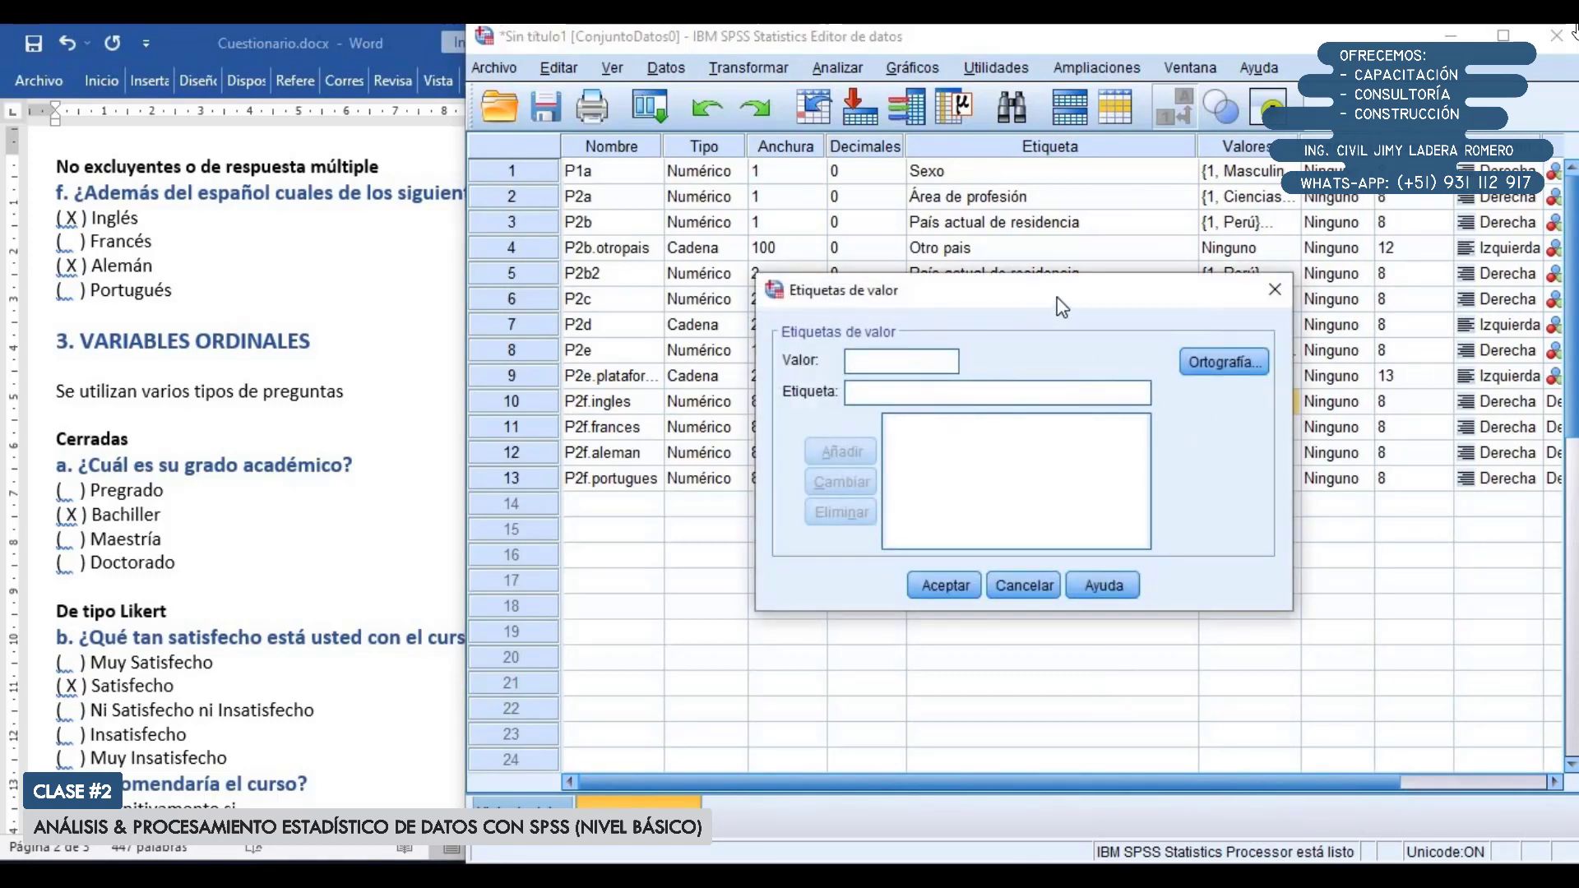
{"action": "left_click_drag", "start_coordinate": [1057, 300], "coordinate": [1051, 436]}
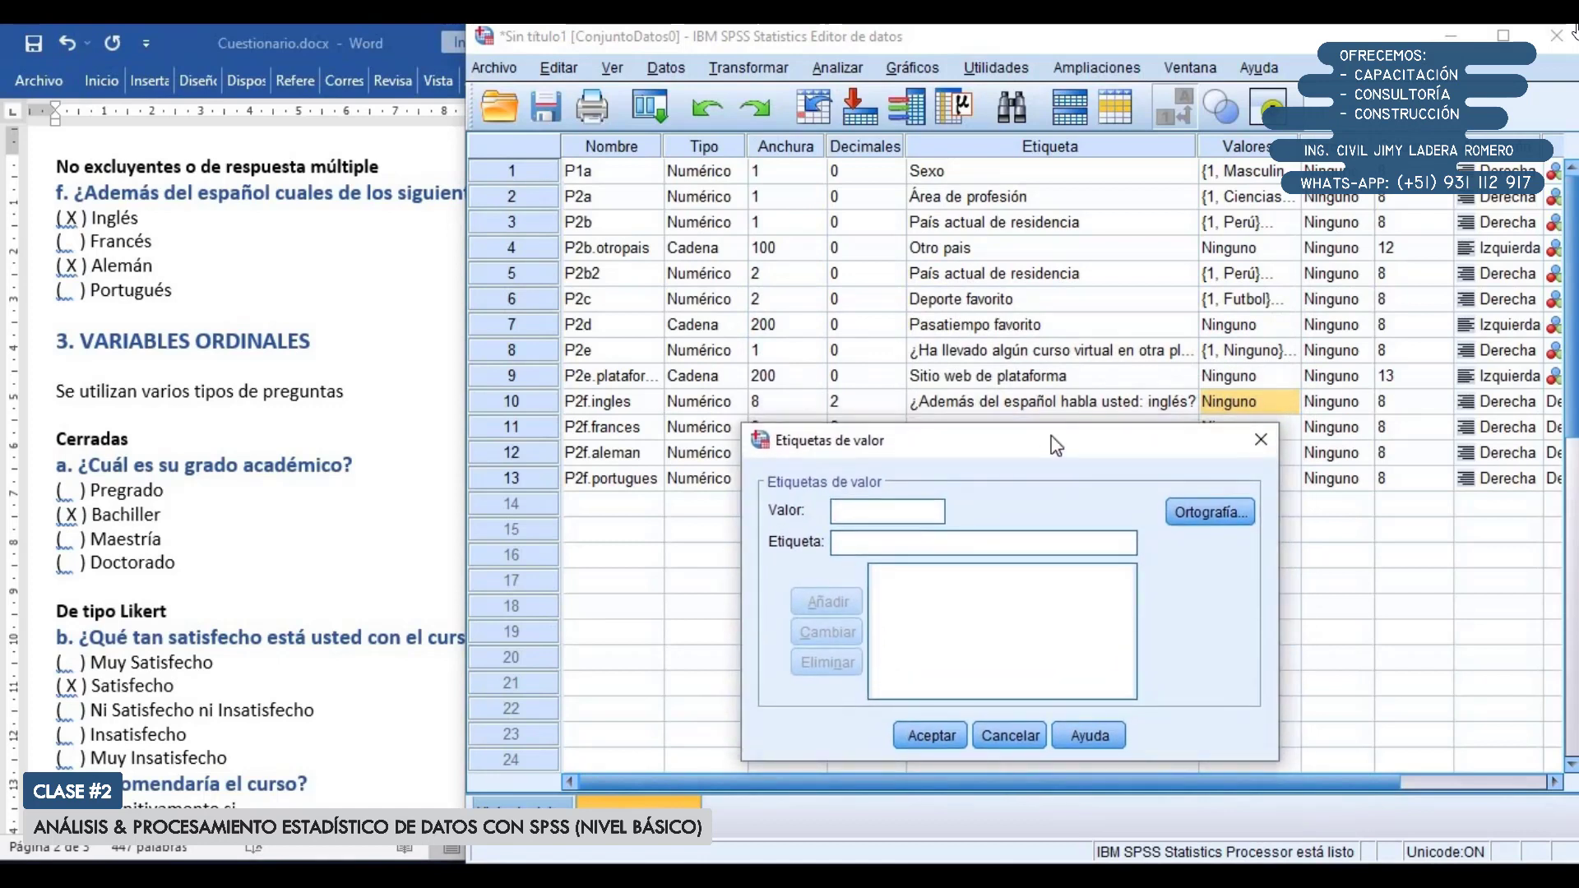
{"action": "type", "text": "1"}
{"action": "key", "text": "Tab"}
{"action": "type", "text": "Si"}
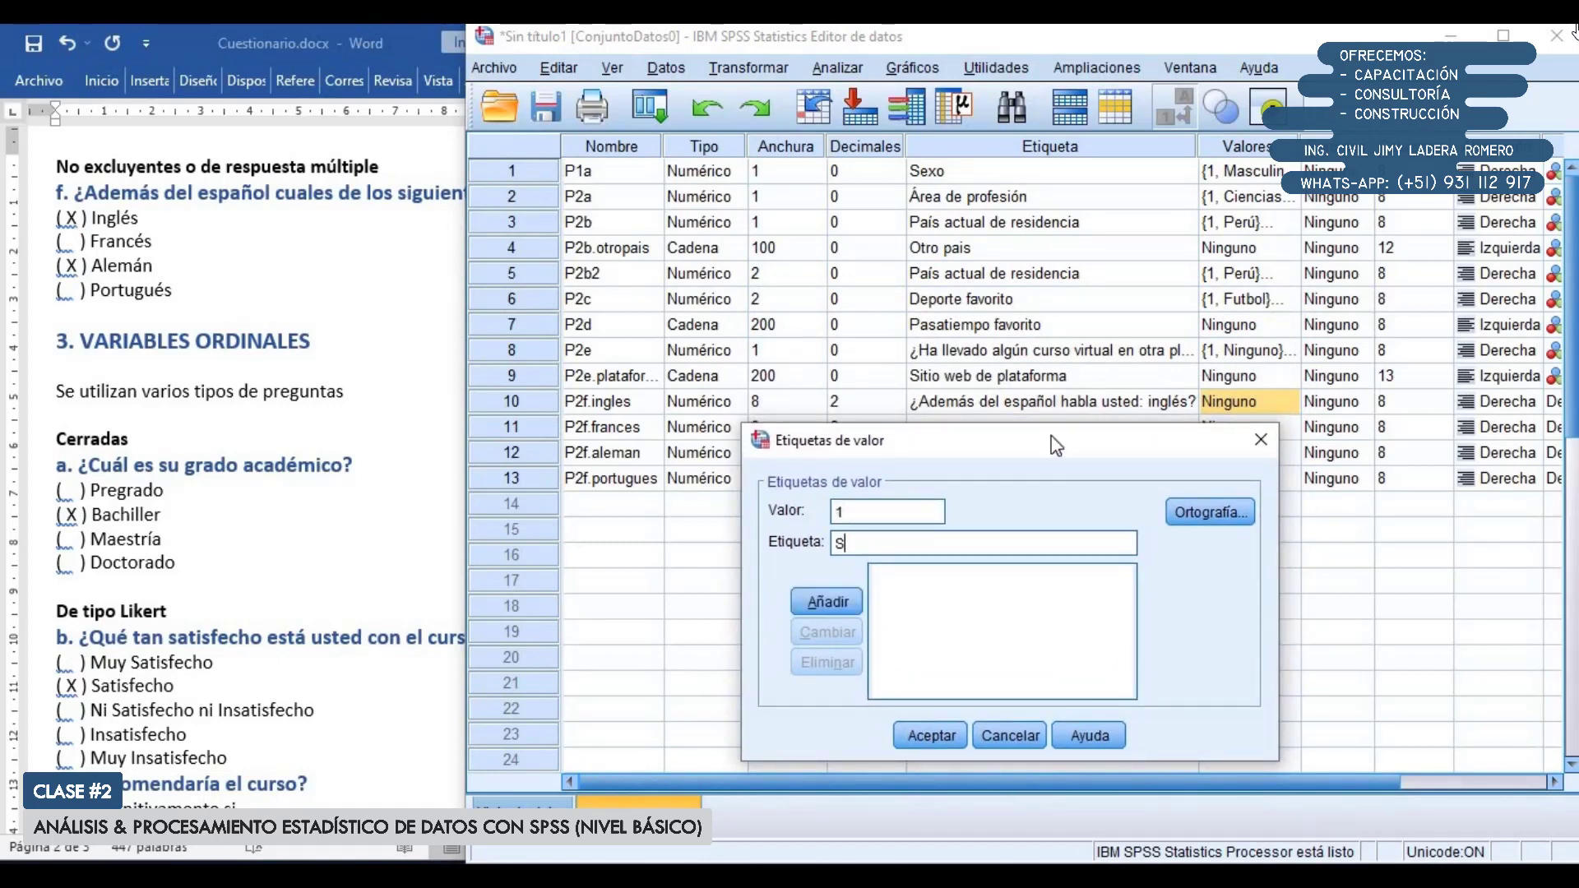
{"action": "key", "text": "alt+a"}
{"action": "type", "text": "No"}
{"action": "key", "text": "alt+a"}
{"action": "left_click", "coordinate": [930, 732]}
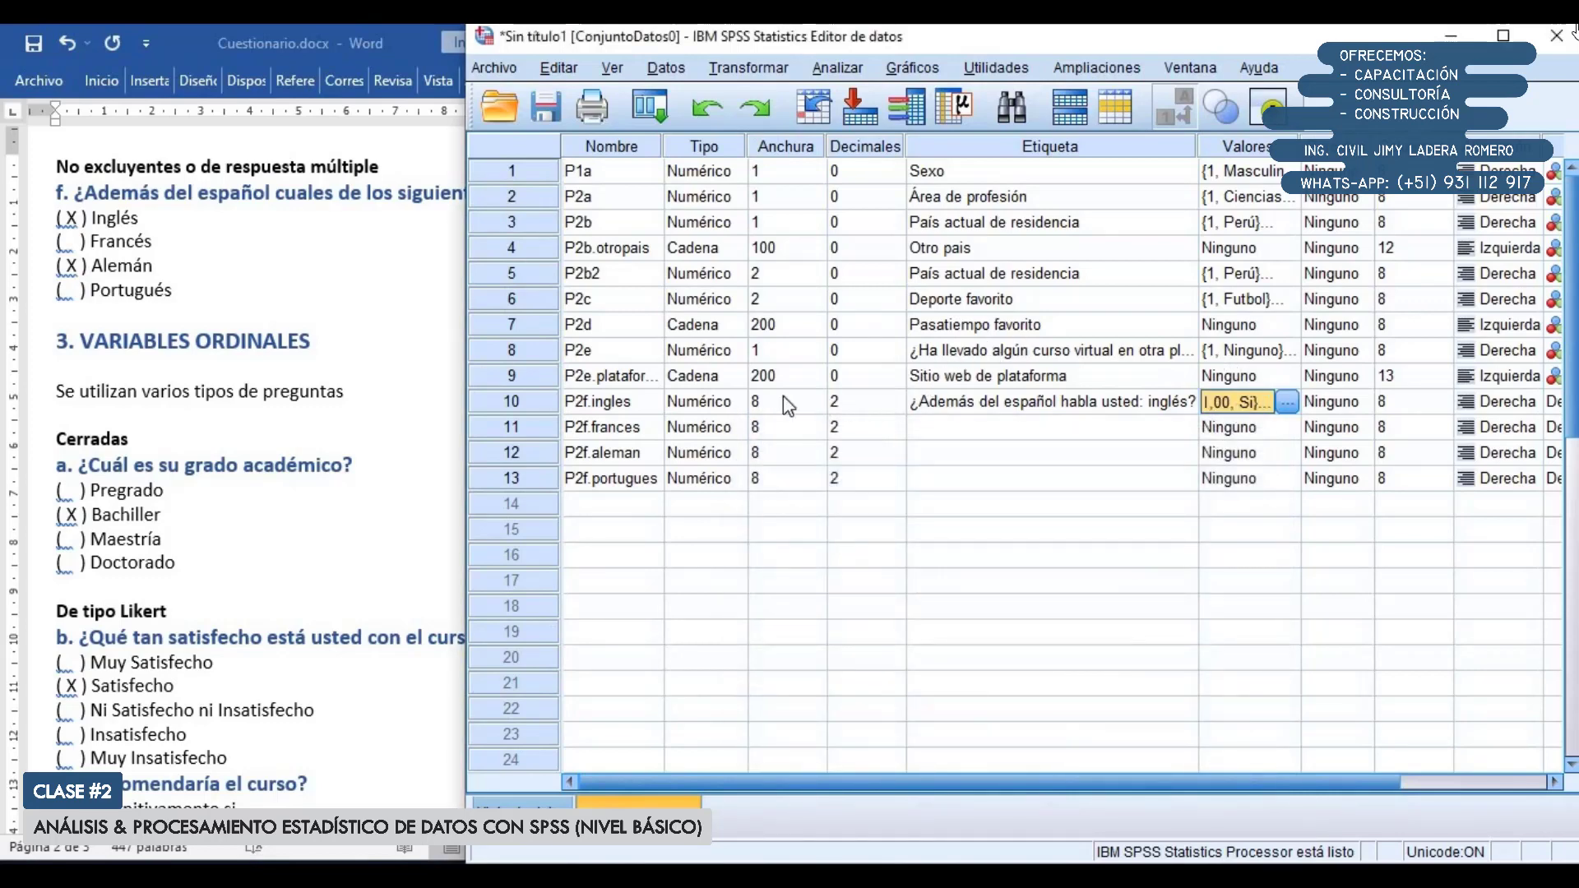
Keep P2f.ingles numeric and set its width to 1 with 0 decimal places
{"action": "left_click", "coordinate": [724, 401]}
{"action": "left_click", "coordinate": [740, 402]}
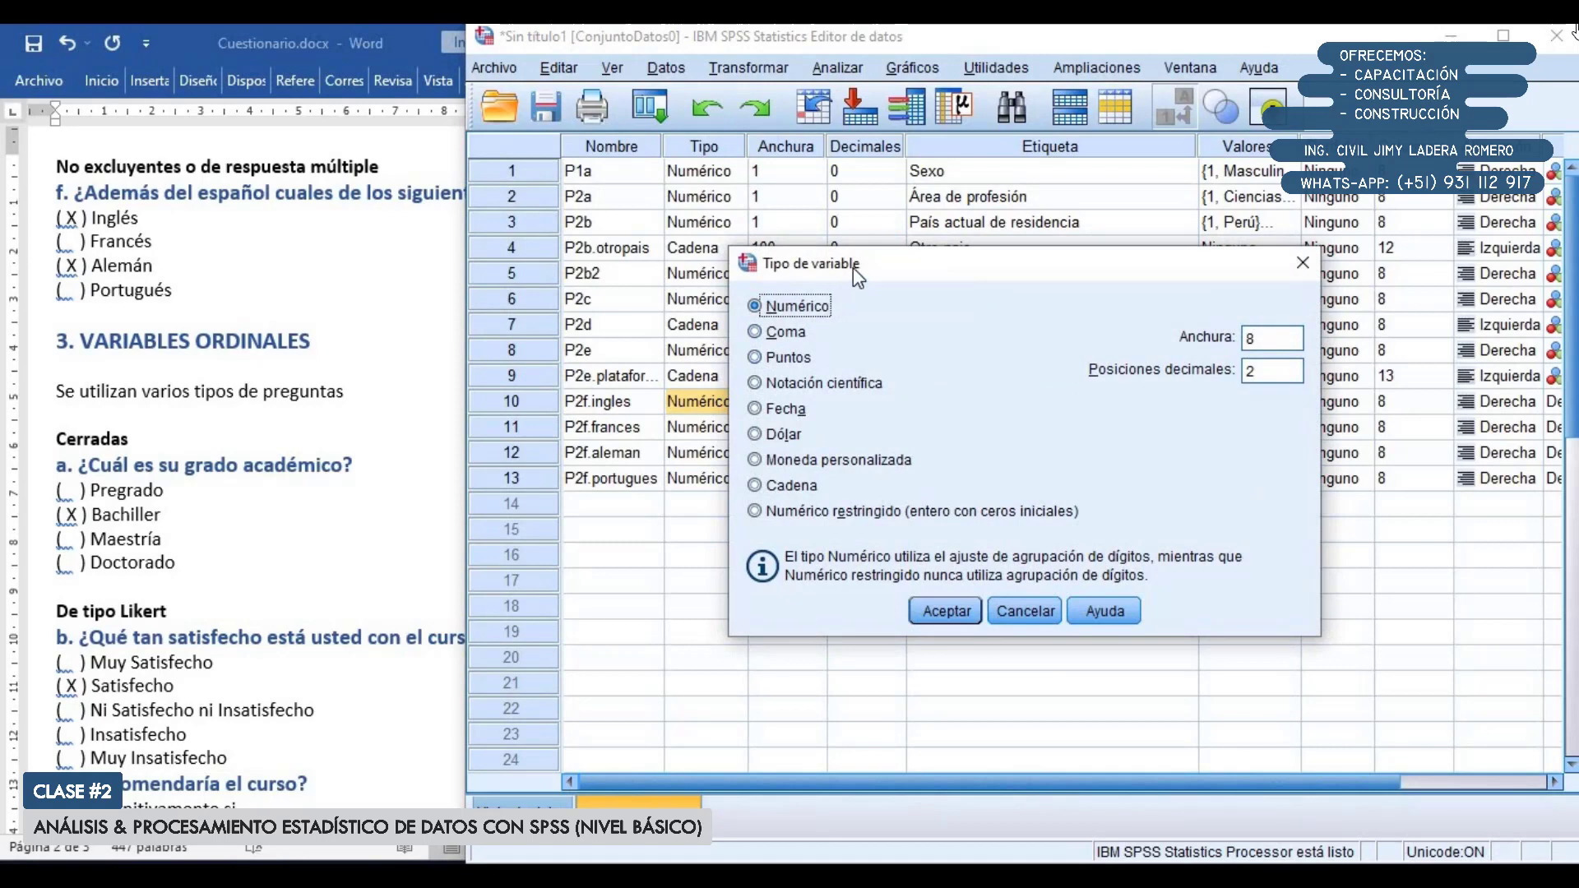
{"action": "left_click_drag", "start_coordinate": [853, 271], "coordinate": [692, 282]}
{"action": "double_click", "coordinate": [1090, 343]}
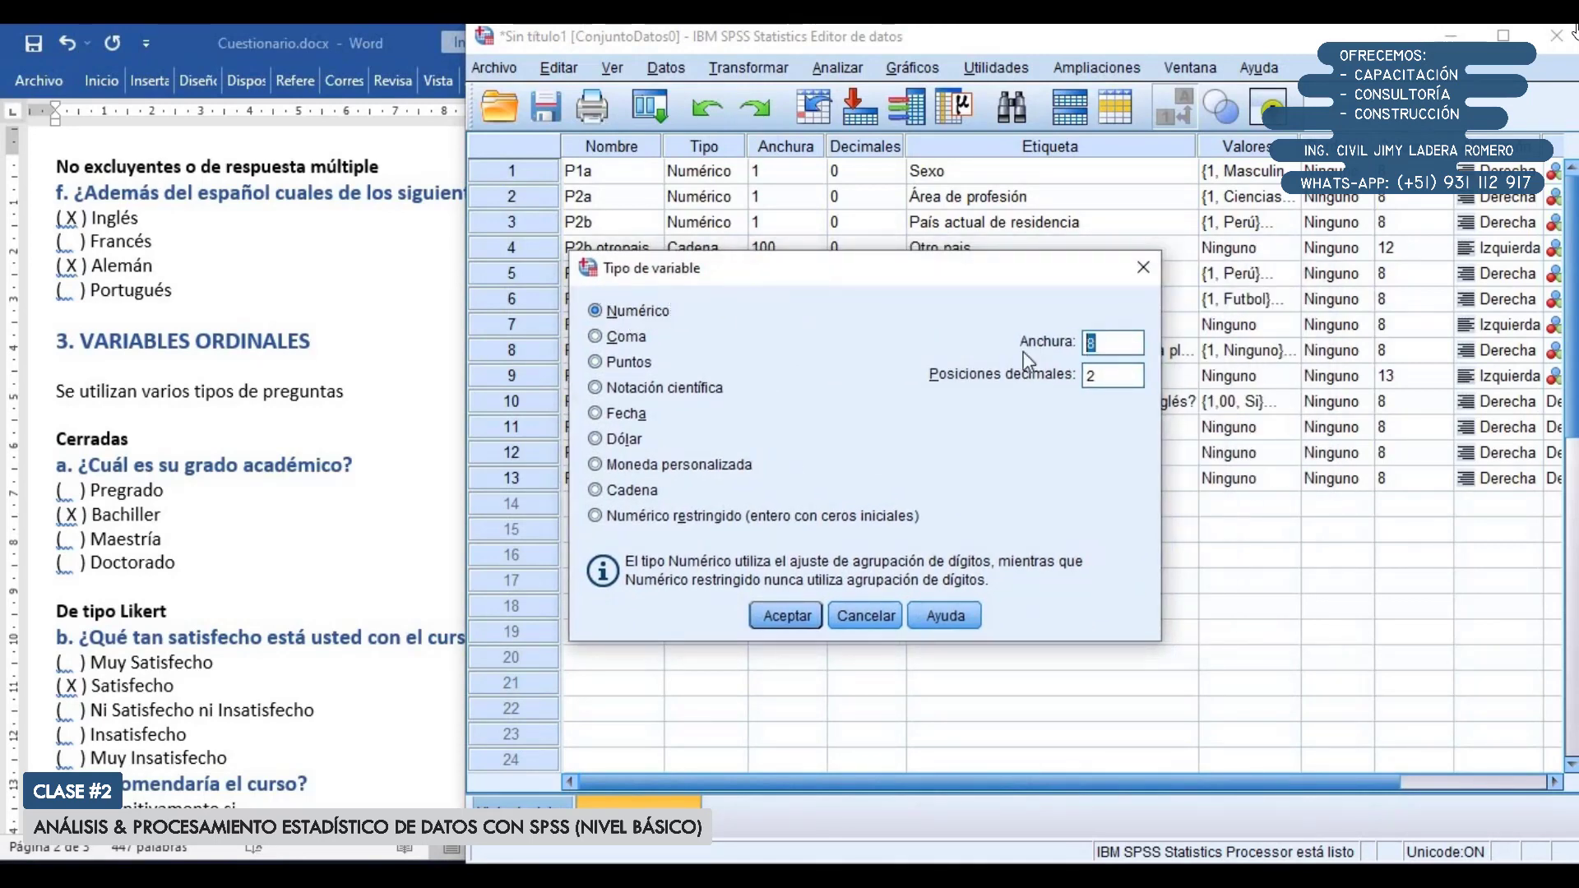
{"action": "type", "text": "1"}
{"action": "key", "text": "Tab"}
{"action": "left_click", "coordinate": [783, 615]}
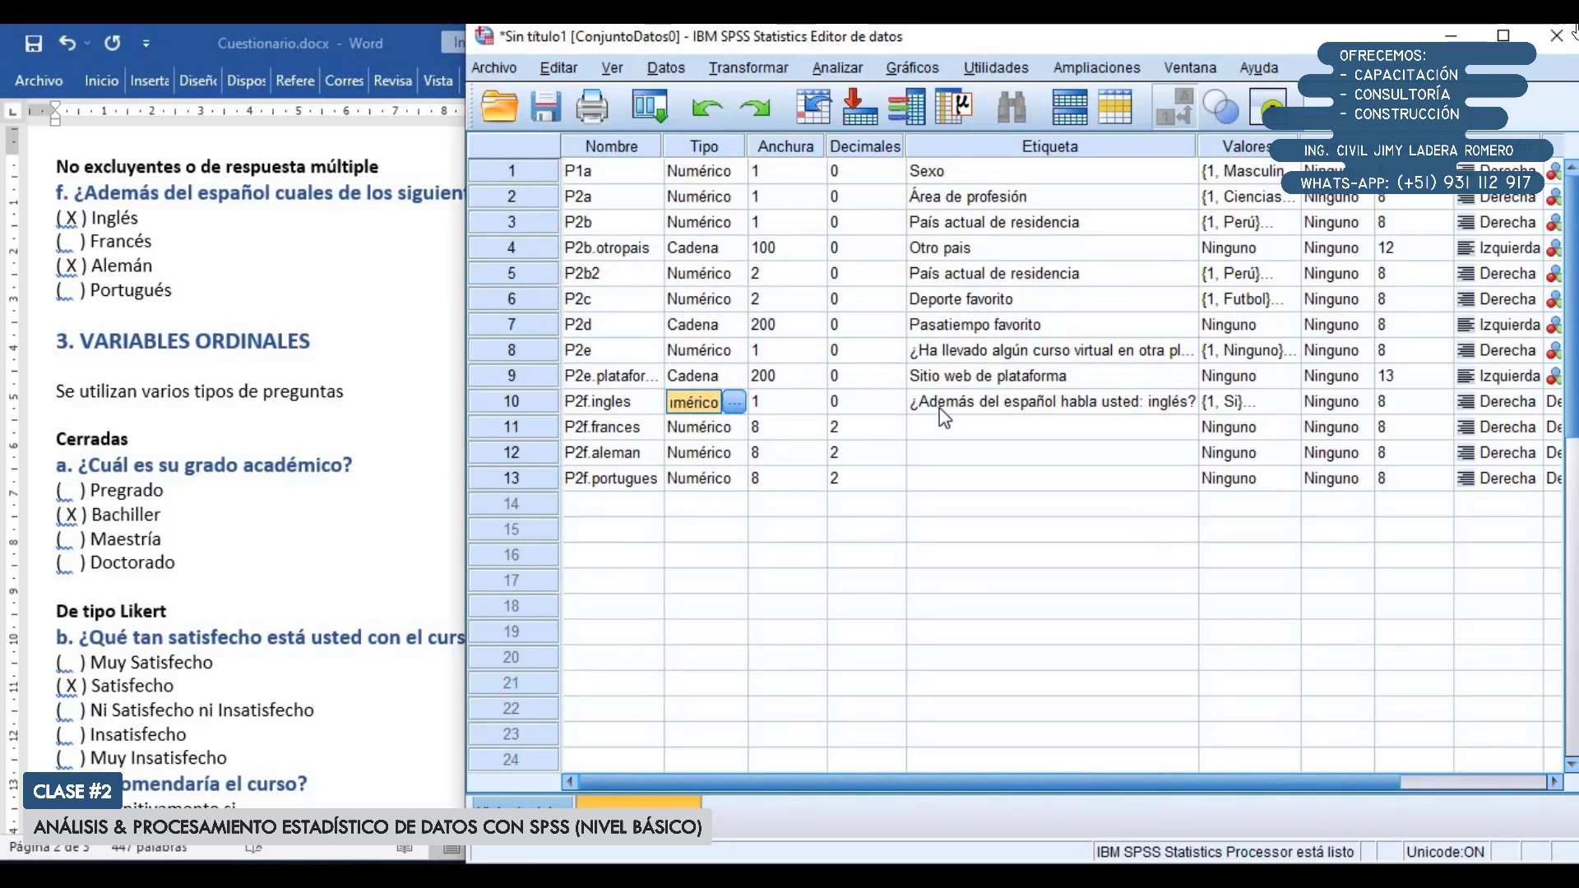
Set the measurement level of P2f.ingles to Nominal
{"action": "left_click", "coordinate": [1553, 404]}
{"action": "left_click", "coordinate": [1548, 404]}
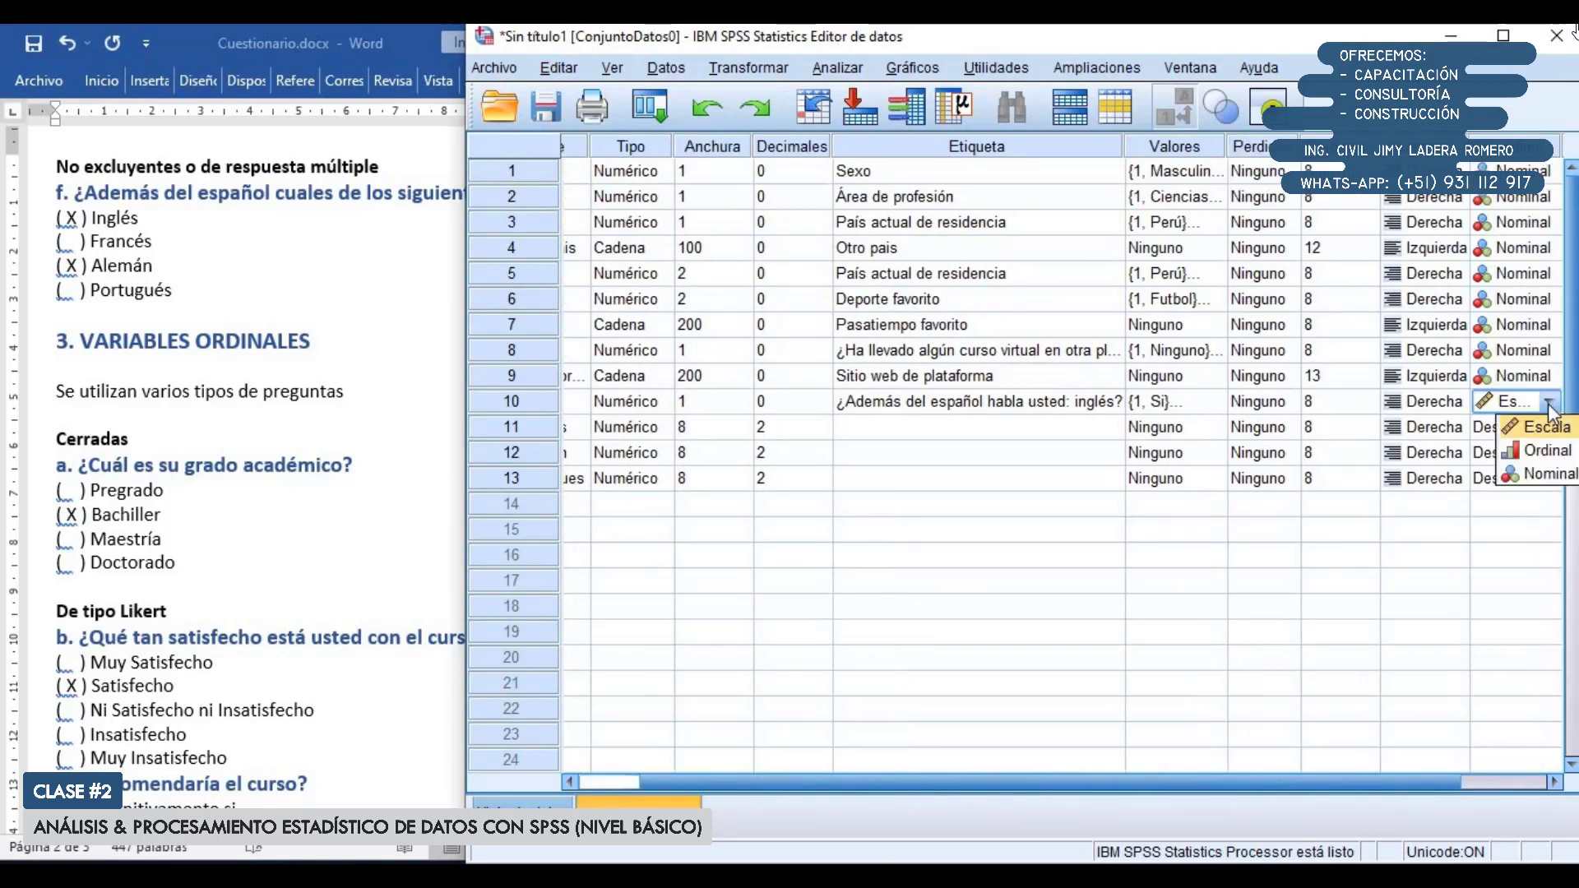
{"action": "left_click", "coordinate": [1538, 472]}
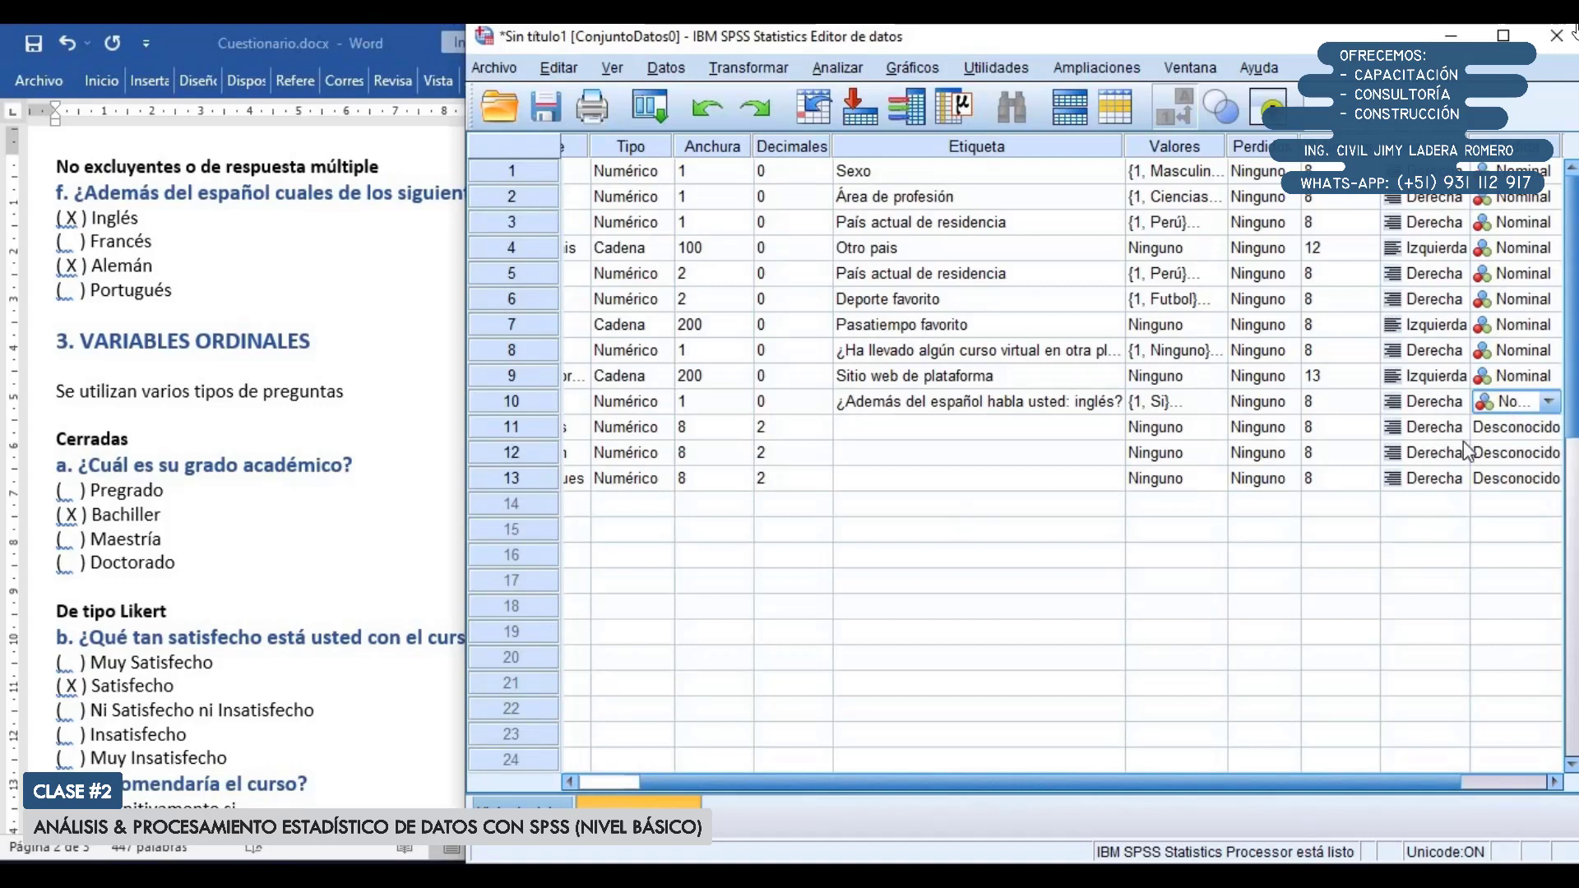
Select the whole P2f.ingles row and narrow the Etiqueta column of the variable grid
{"action": "left_click_drag", "start_coordinate": [1240, 781], "coordinate": [987, 788]}
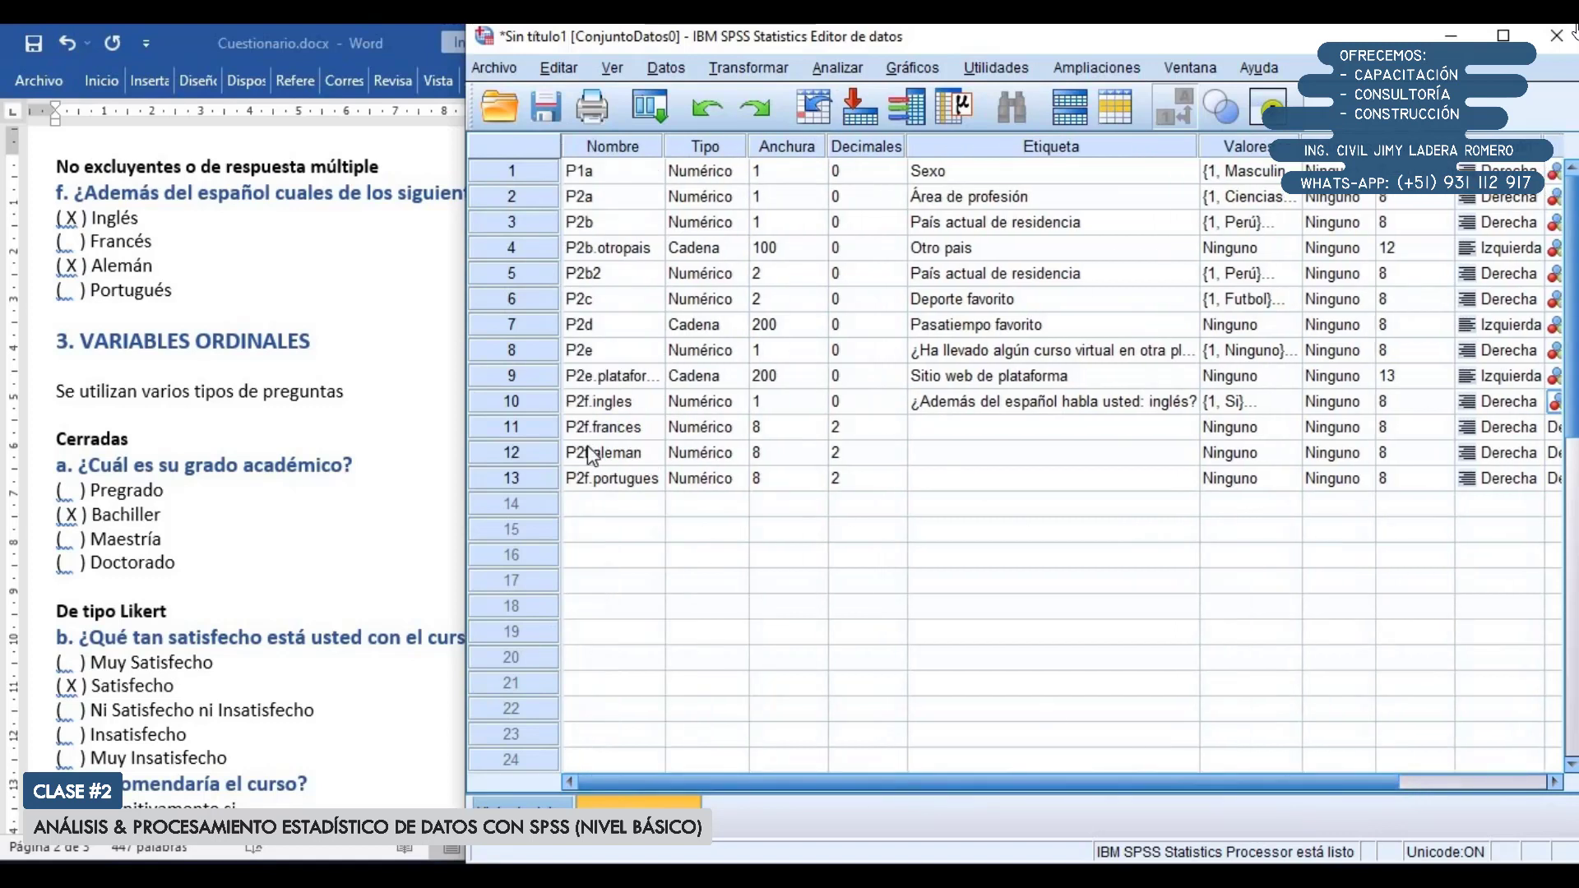
{"action": "left_click_drag", "start_coordinate": [539, 423], "coordinate": [536, 479]}
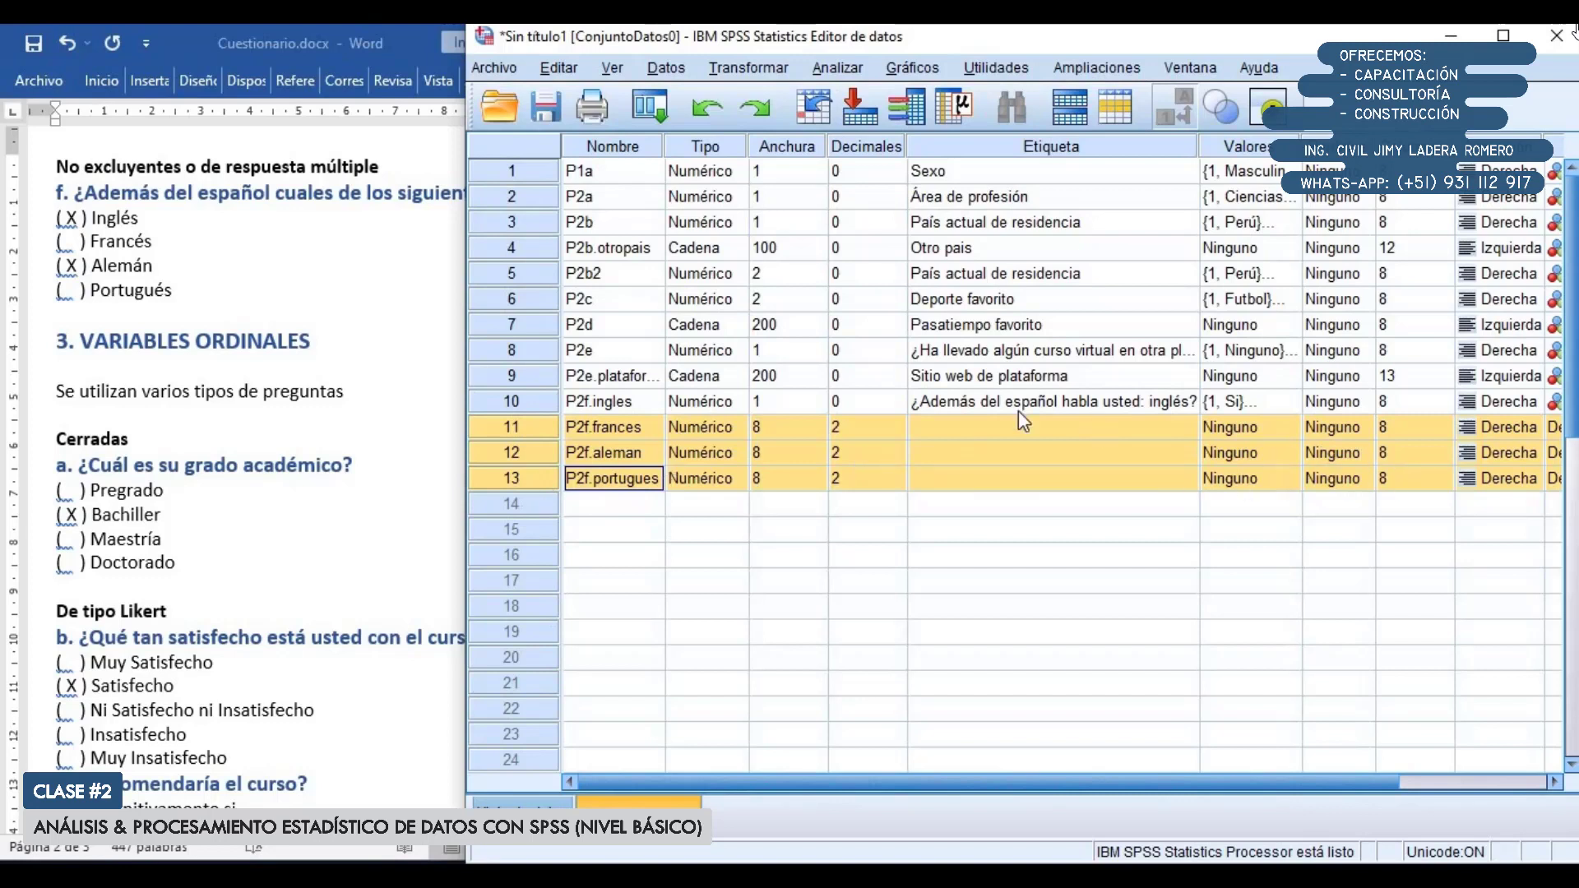
{"action": "left_click", "coordinate": [513, 401]}
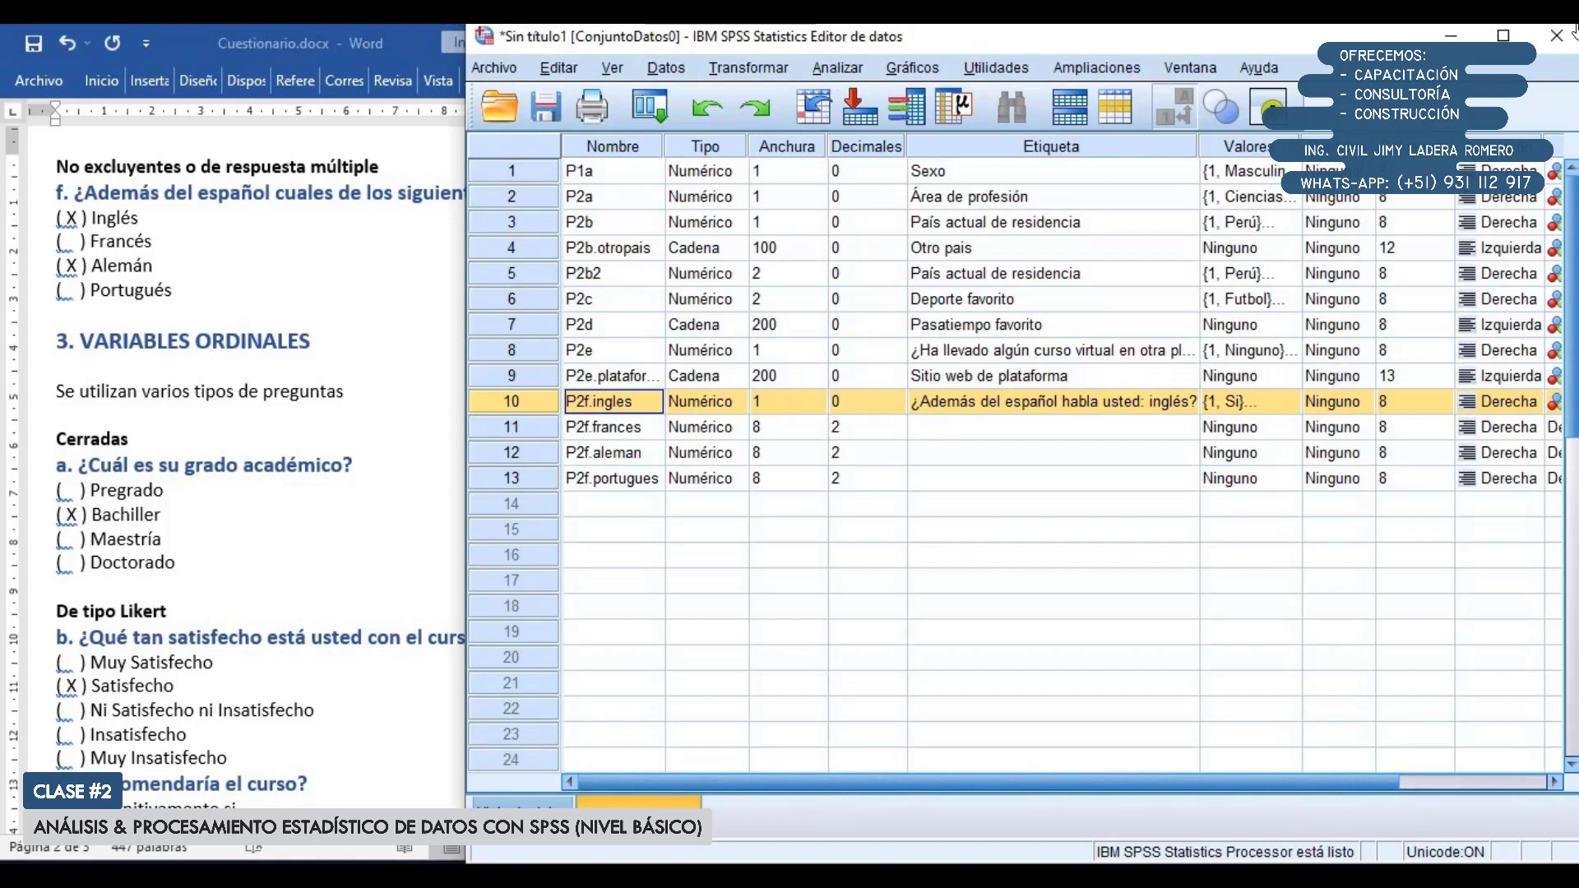
{"action": "left_click_drag", "start_coordinate": [1198, 148], "coordinate": [1147, 157]}
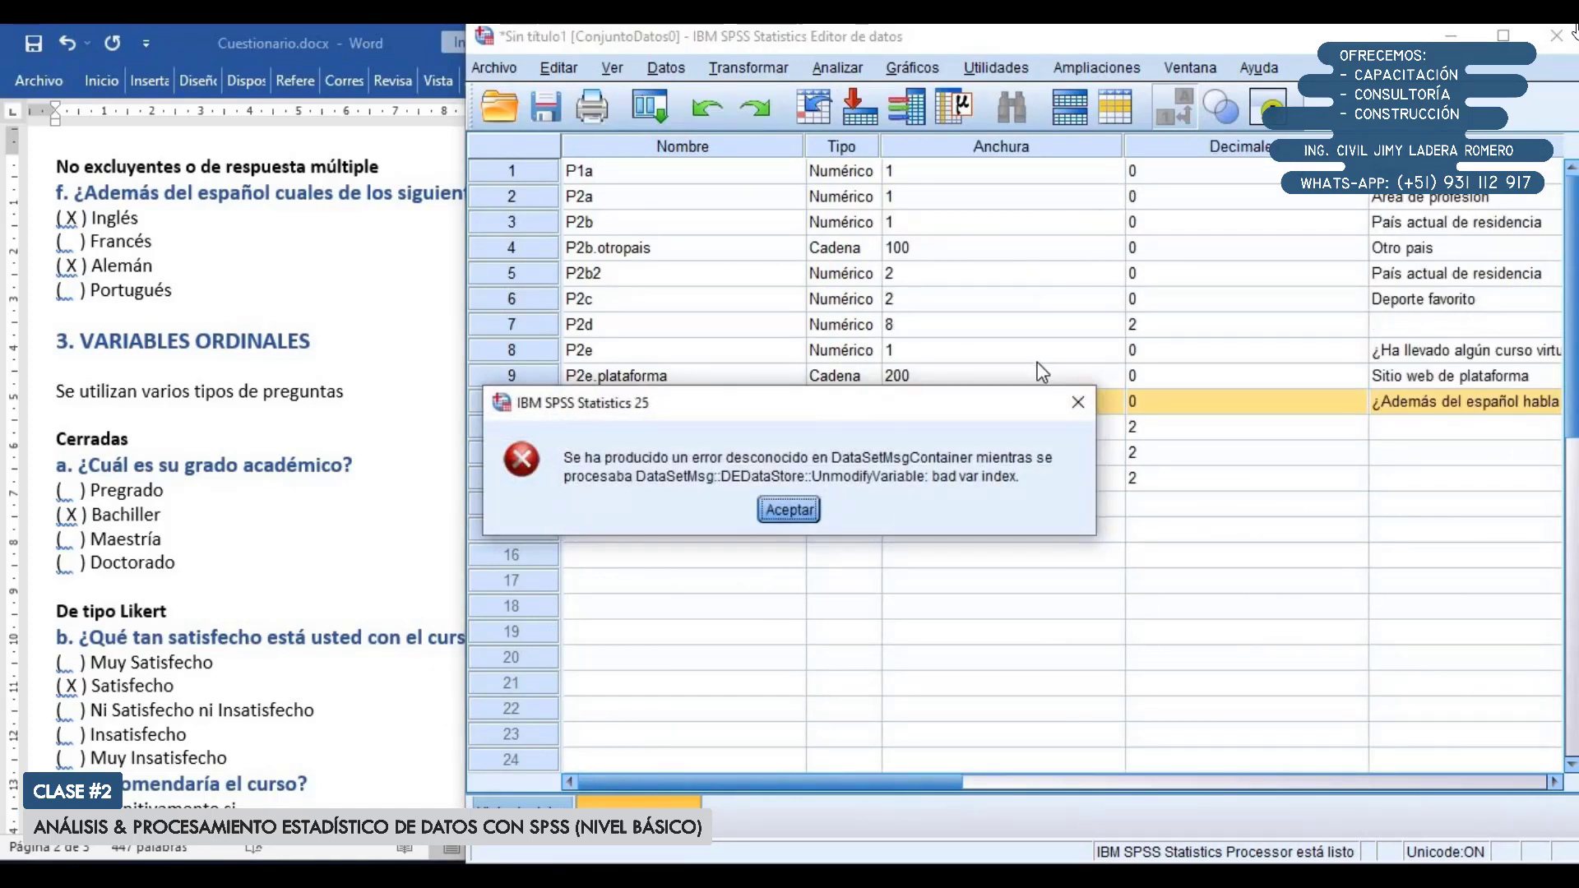
{"action": "key", "text": "Return"}
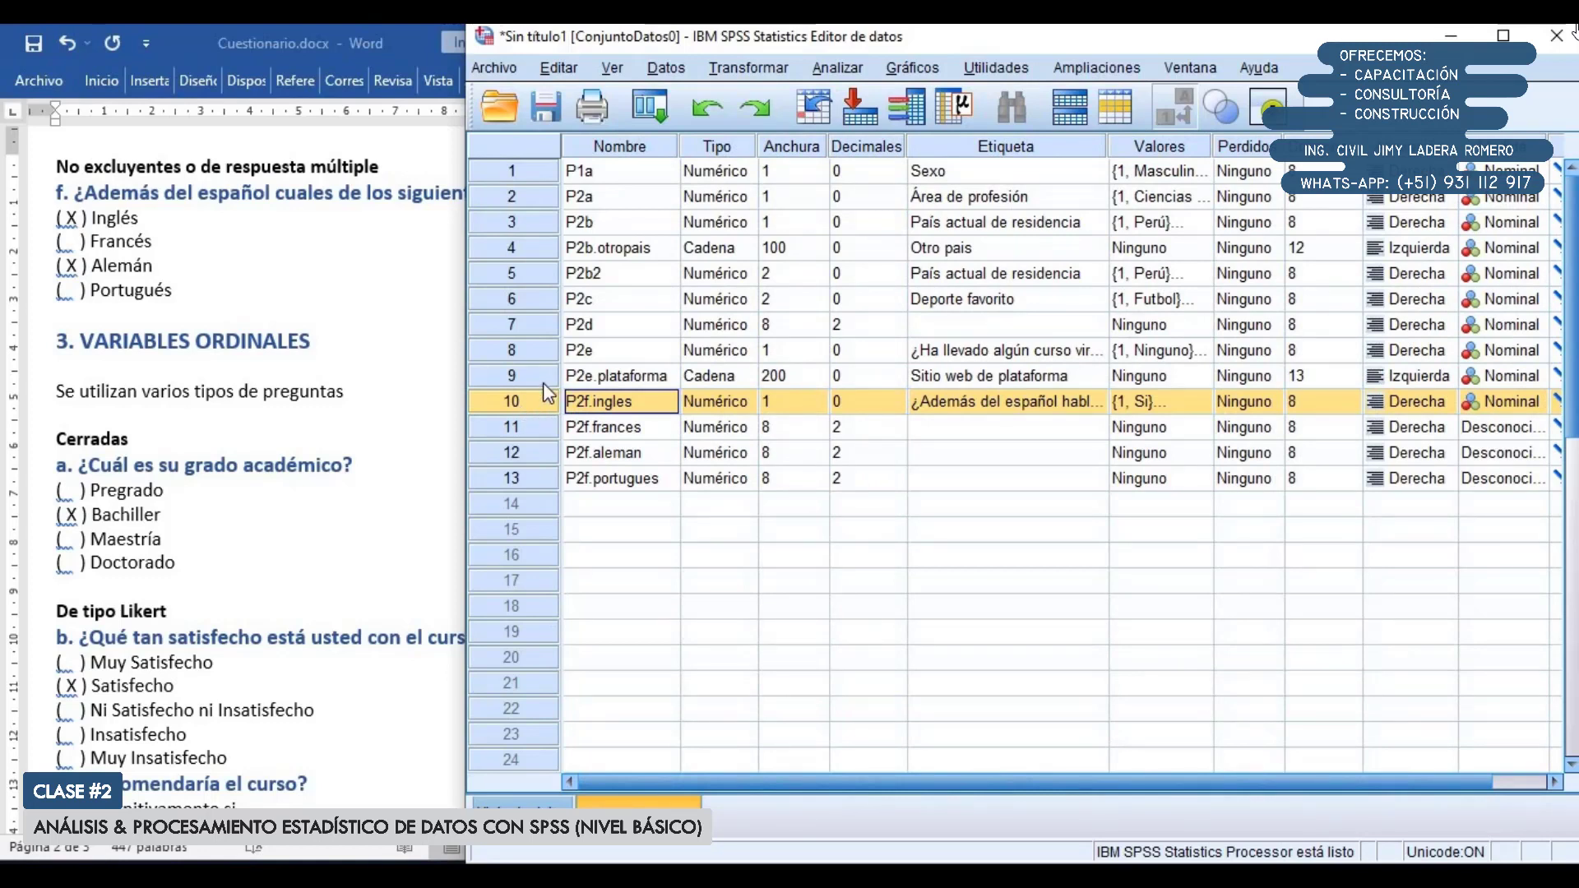
Copy the whole P2f.ingles variable definition onto P2f.frances, P2f.aleman and P2f.portugues
{"action": "right_click", "coordinate": [521, 399]}
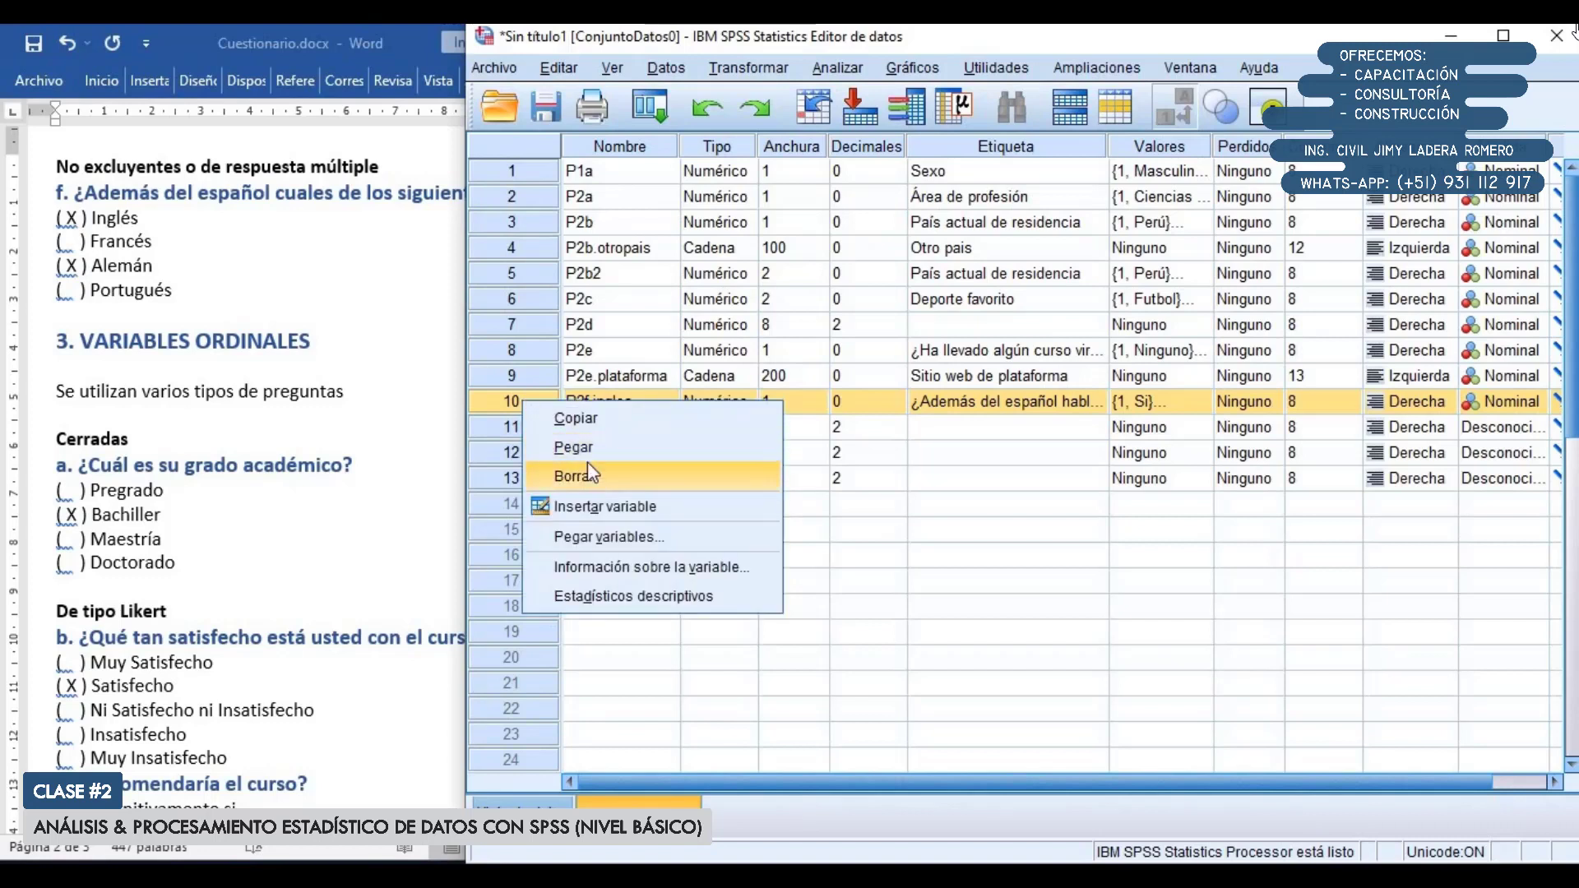
{"action": "left_click", "coordinate": [576, 418]}
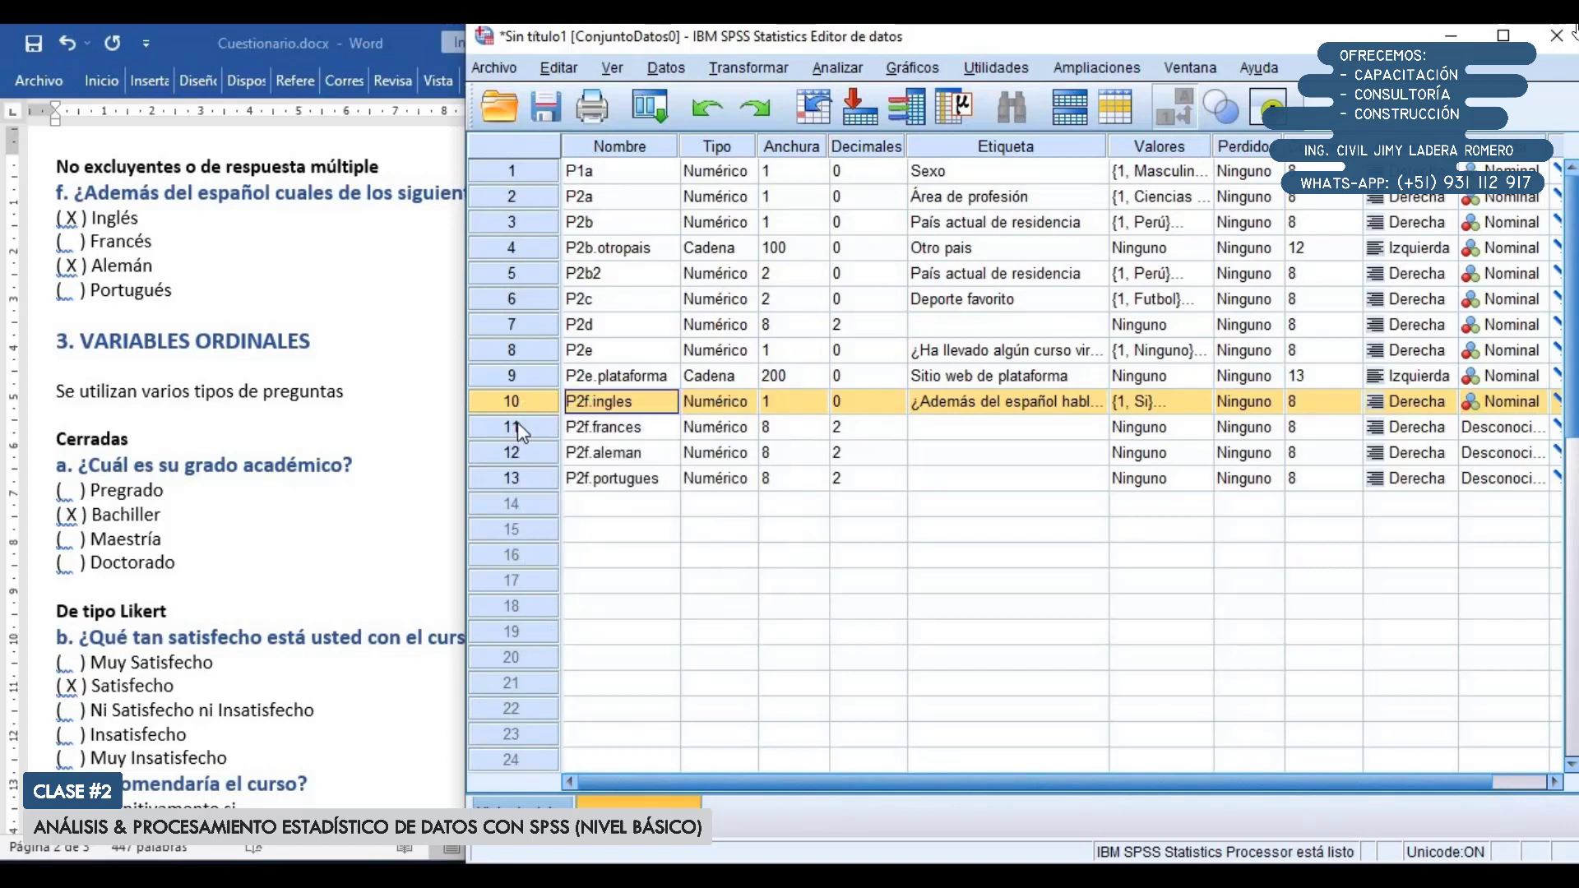
{"action": "left_click_drag", "start_coordinate": [516, 422], "coordinate": [515, 470]}
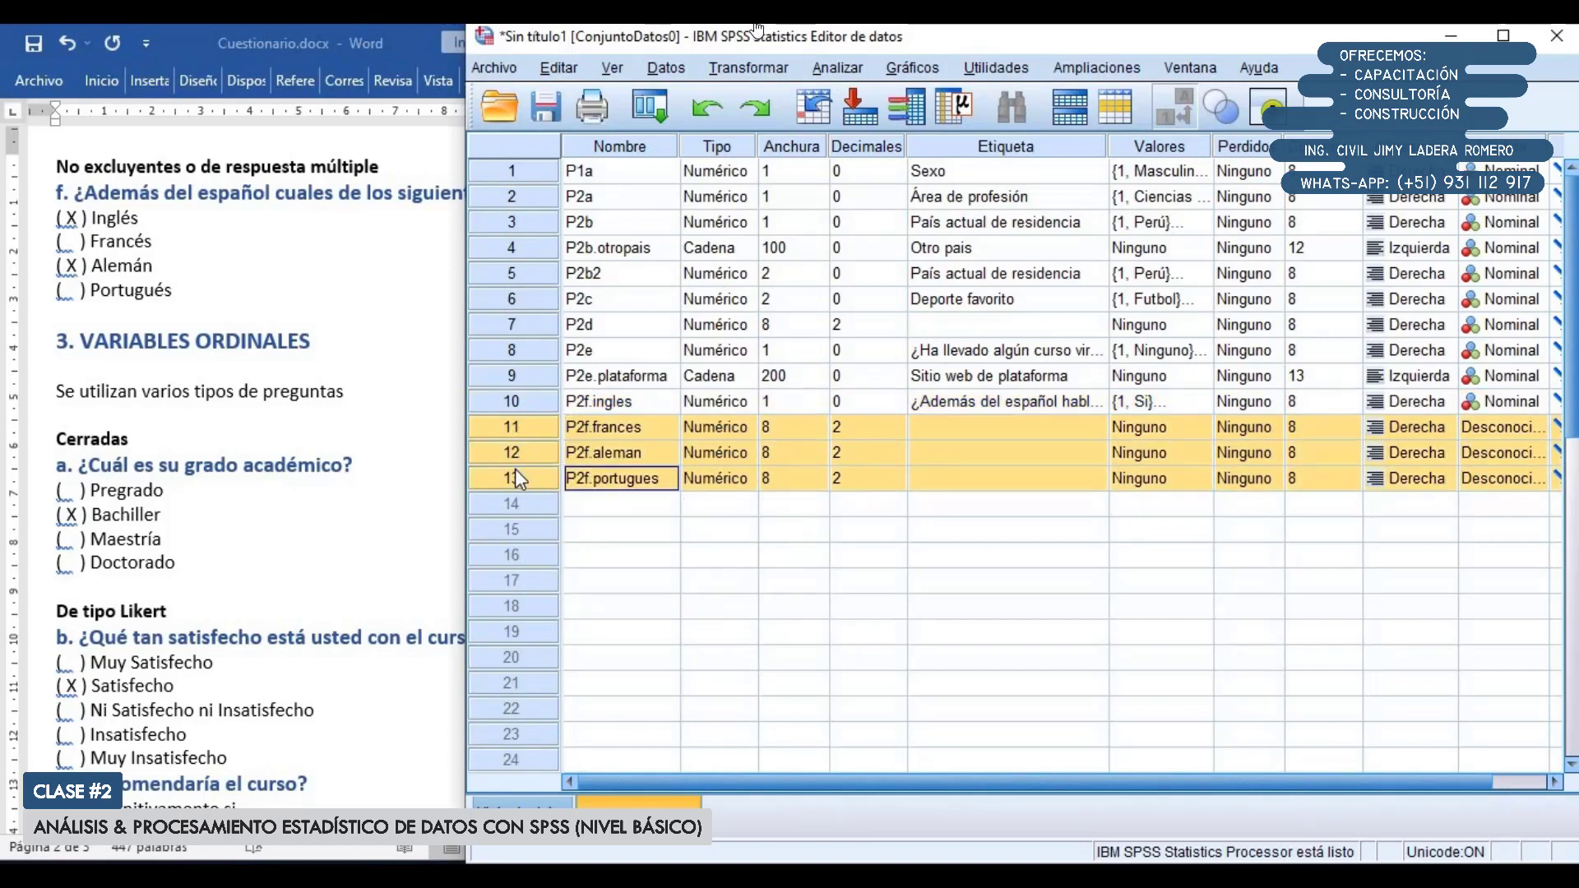
{"action": "right_click", "coordinate": [521, 426]}
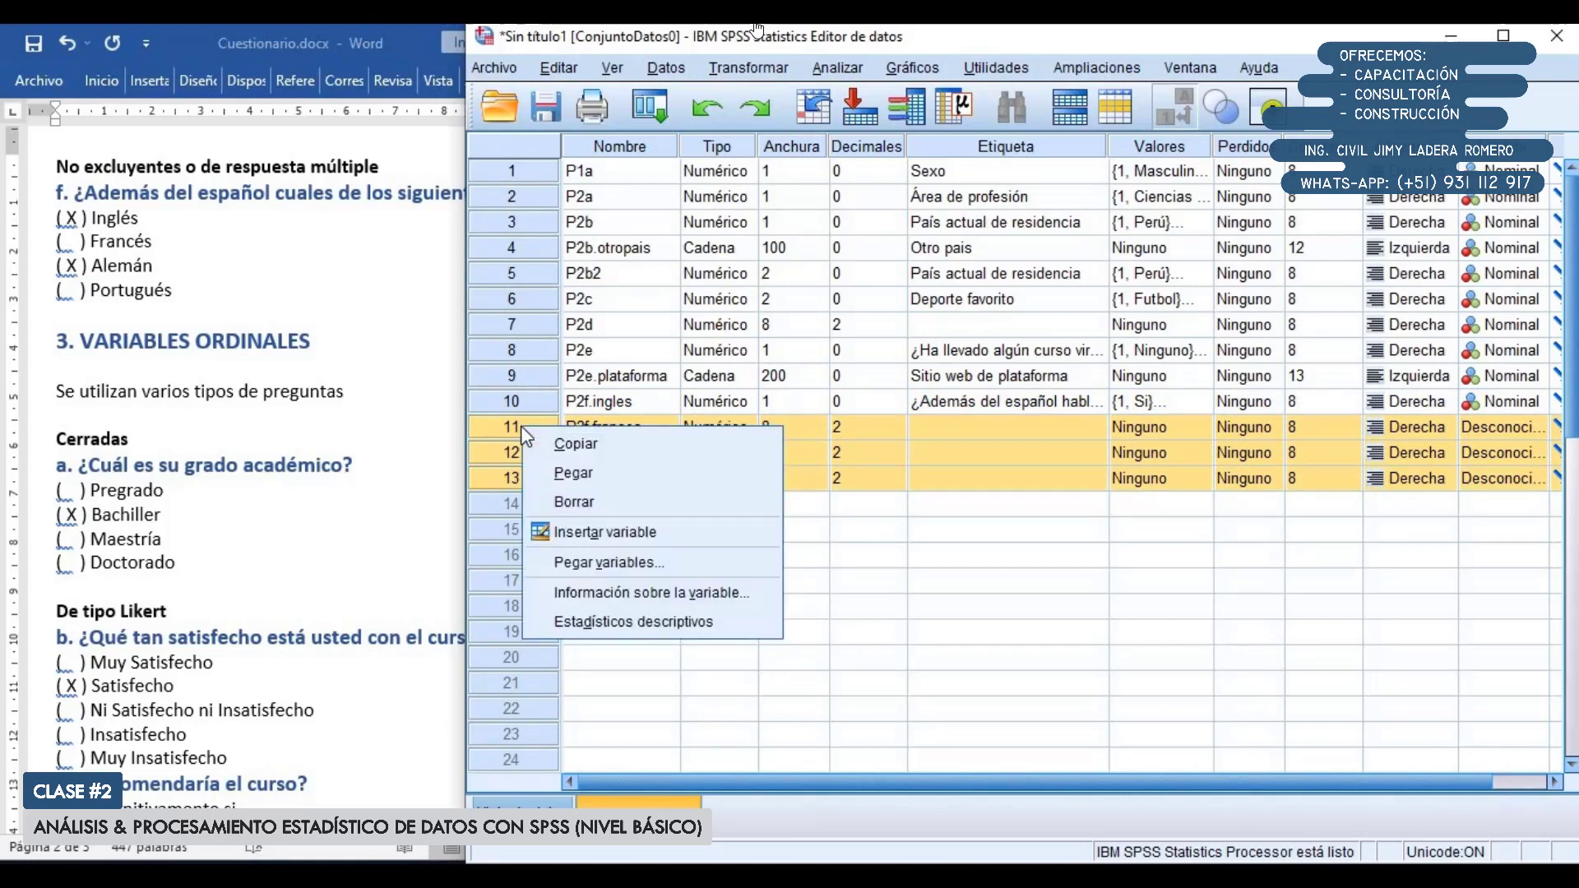
{"action": "left_click", "coordinate": [576, 475]}
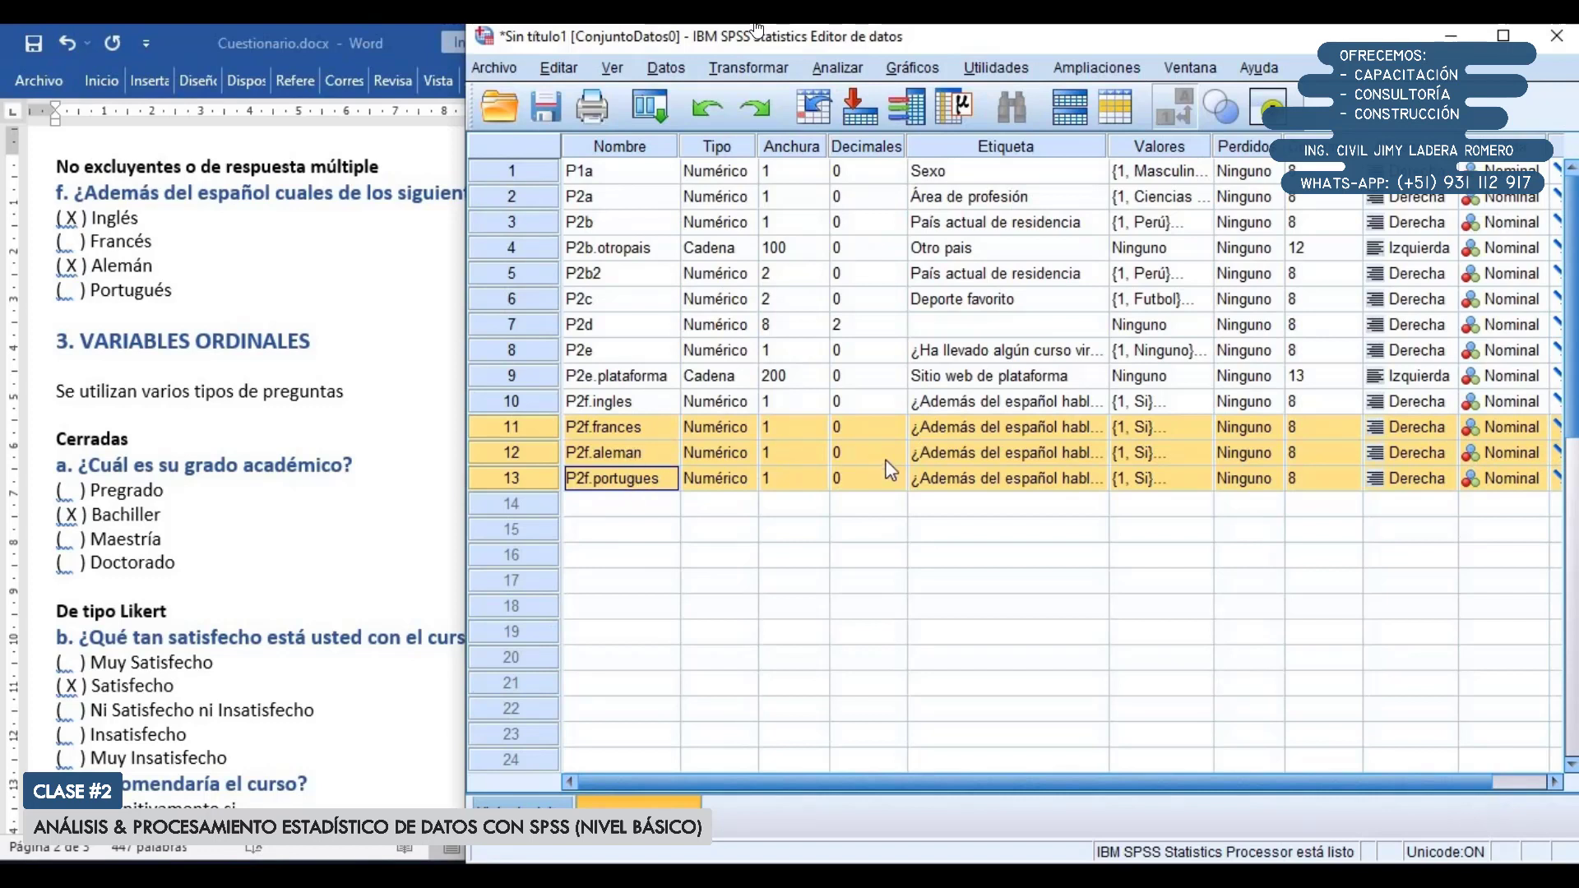
Widen the Etiqueta column and change the P2f.frances label to "¿Además del español habla usted: francés?"
{"action": "left_click", "coordinate": [970, 450]}
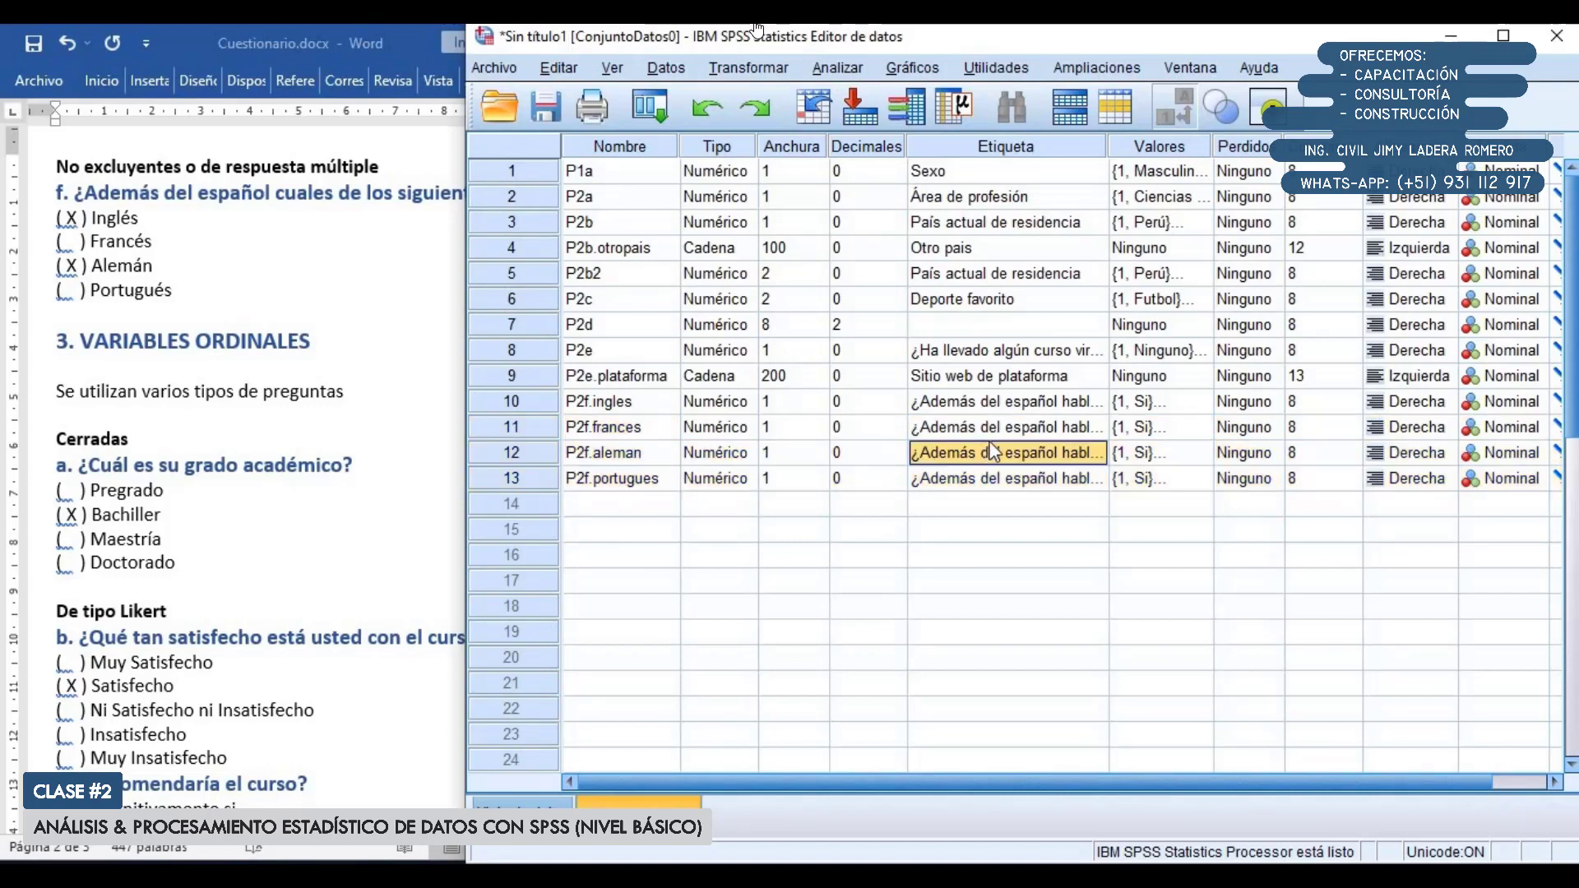
{"action": "left_click", "coordinate": [1069, 428]}
{"action": "left_click_drag", "start_coordinate": [1108, 146], "coordinate": [1233, 147]}
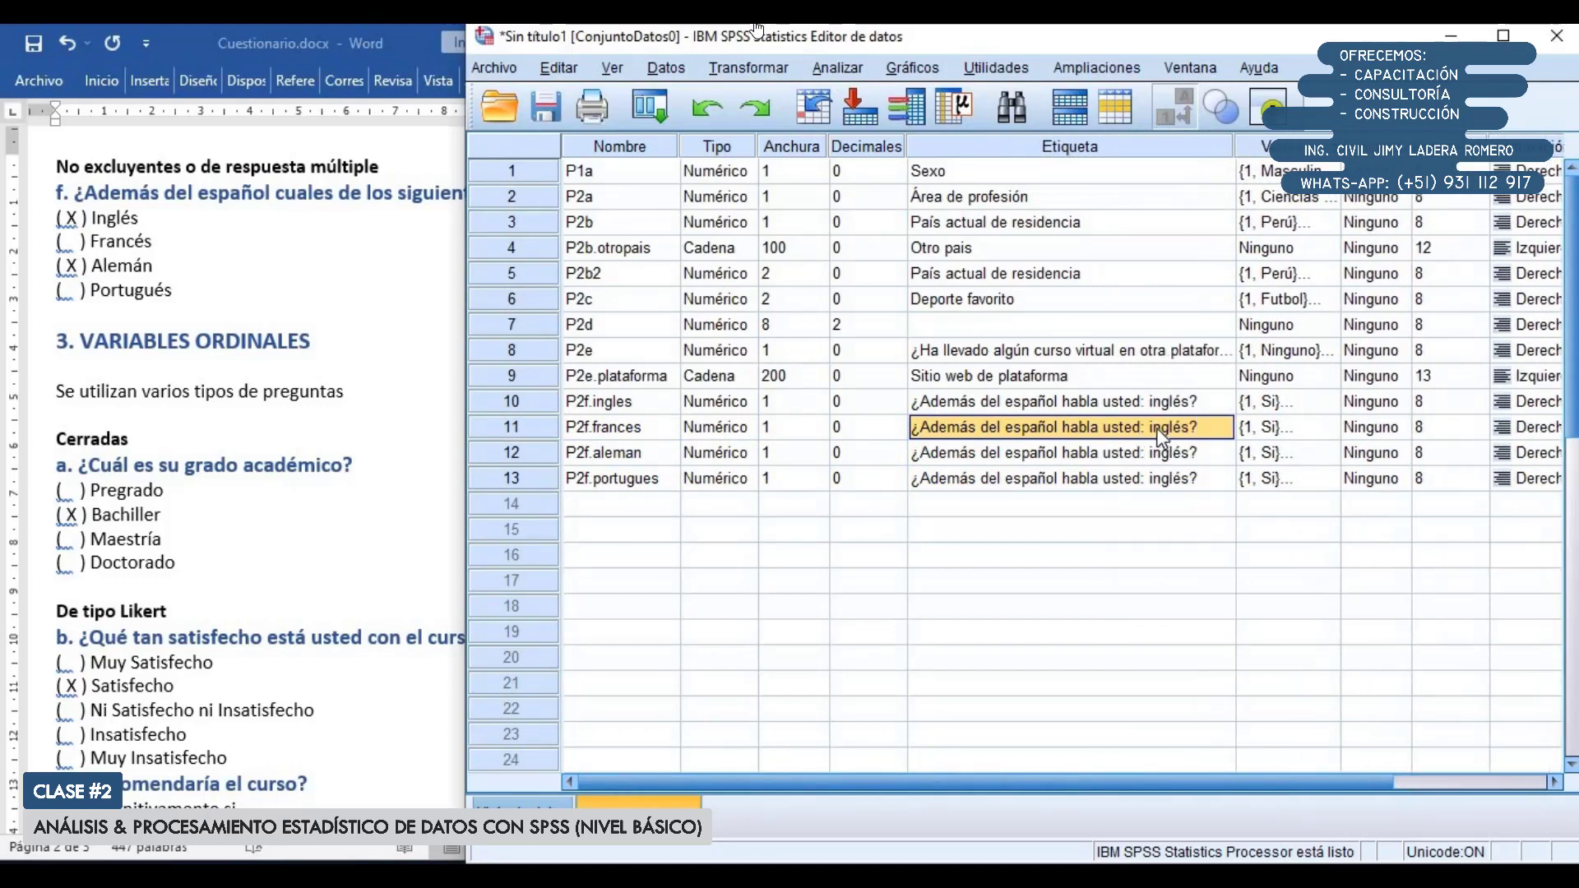
{"action": "double_click", "coordinate": [1156, 428]}
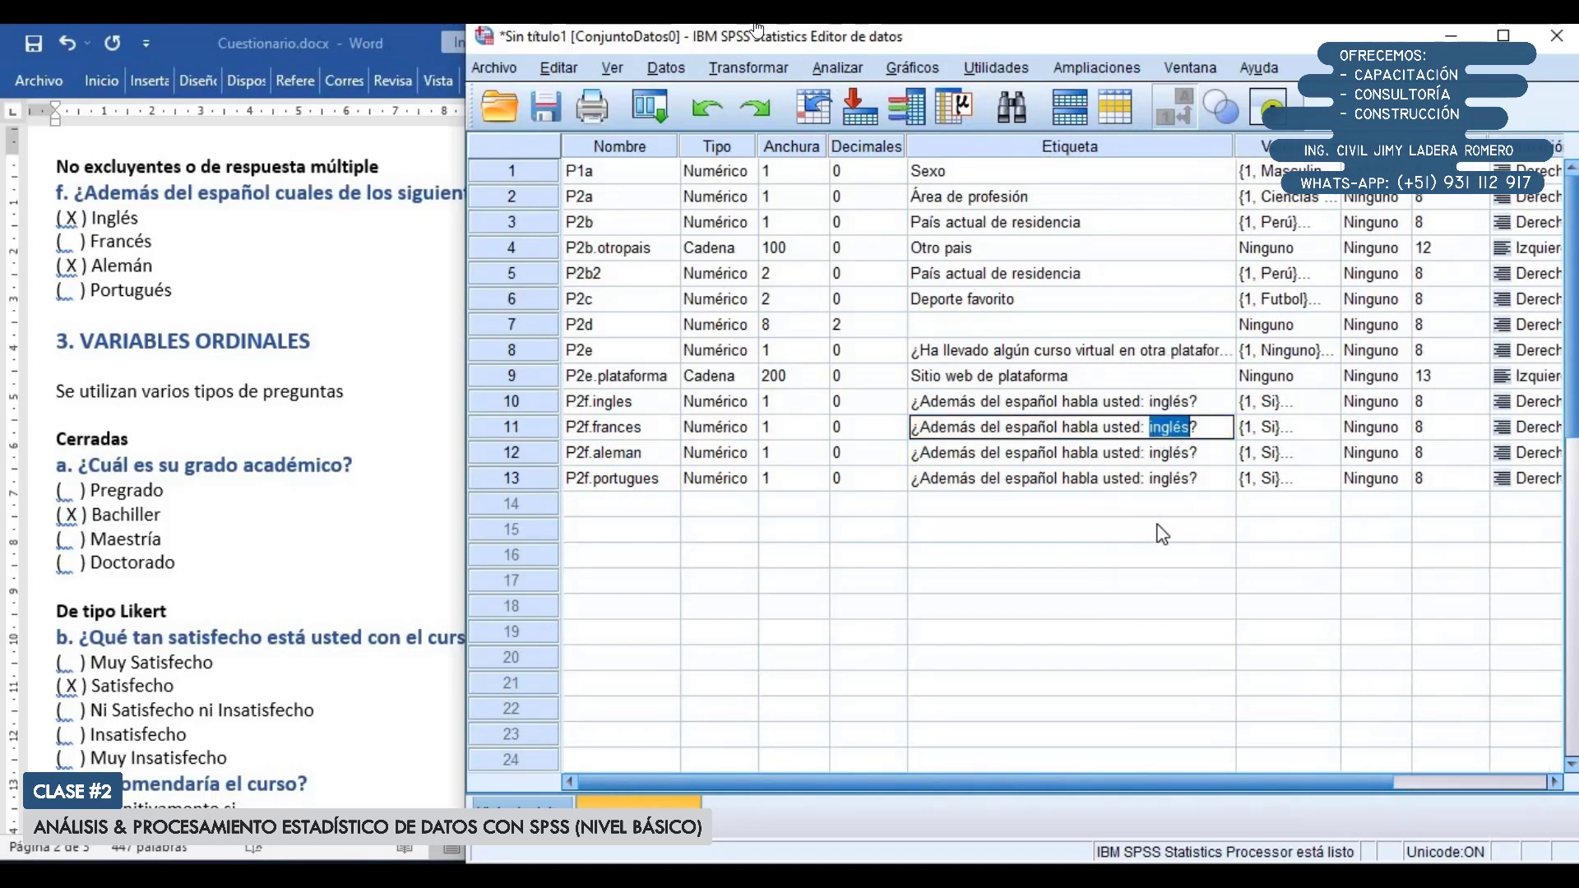
{"action": "key", "text": "Right"}
{"action": "key", "text": "Left"}
{"action": "key", "text": "shift+Left"}
{"action": "key", "text": "shift+Left"}
{"action": "key", "text": "shift+Left"}
{"action": "key", "text": "shift+Left"}
{"action": "type", "text": "franc"}
{"action": "key", "text": "Down"}
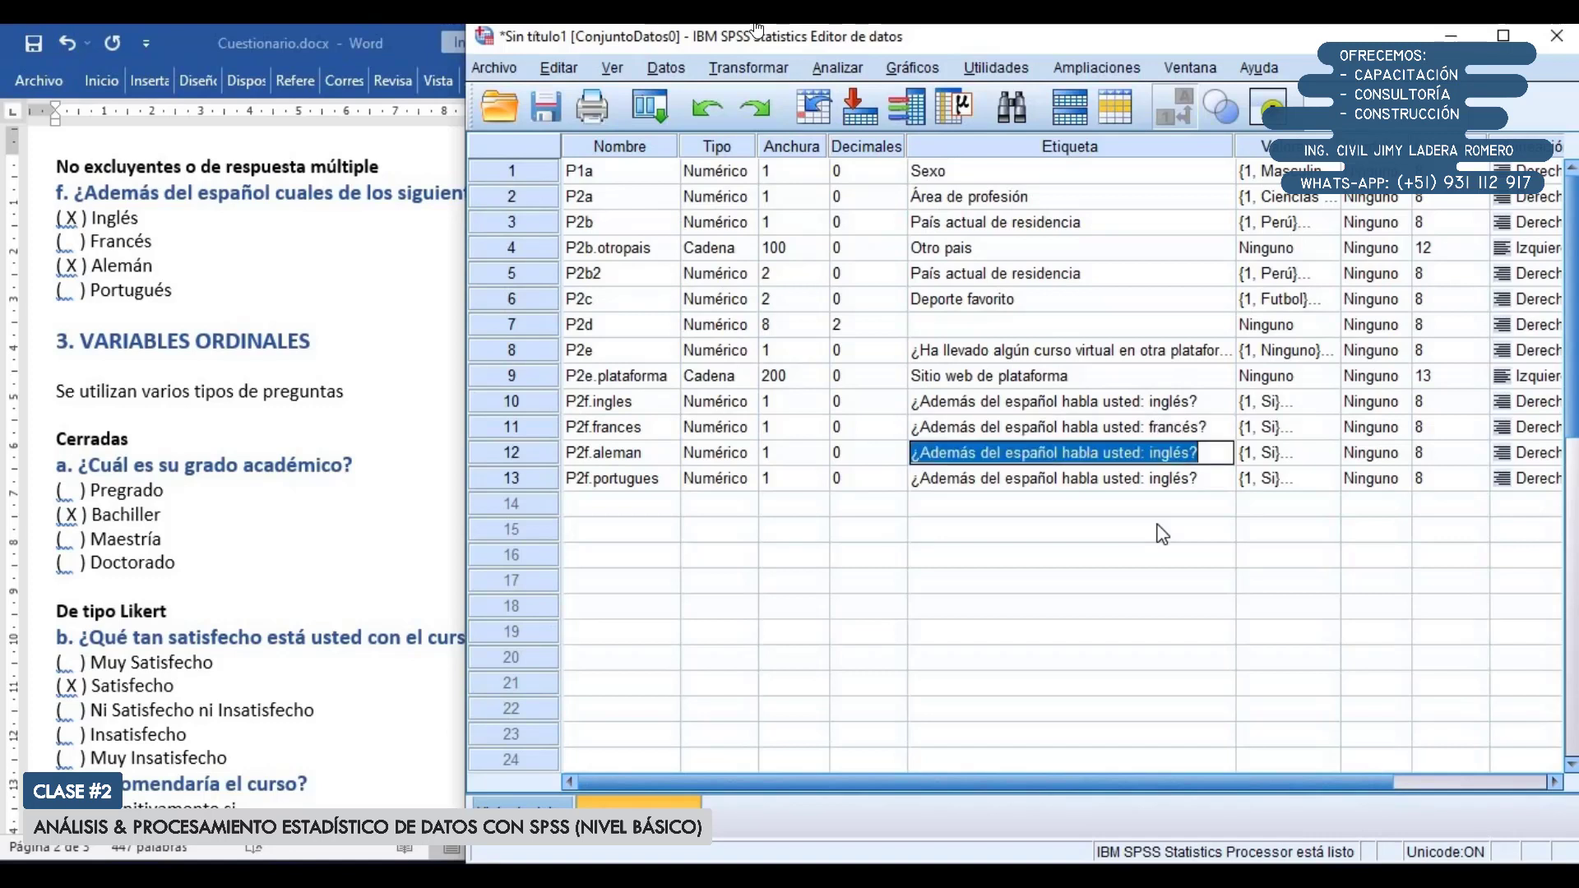
Change the P2f.aleman label to "¿Además del español habla usted: alemán?"
{"action": "key", "text": "Right"}
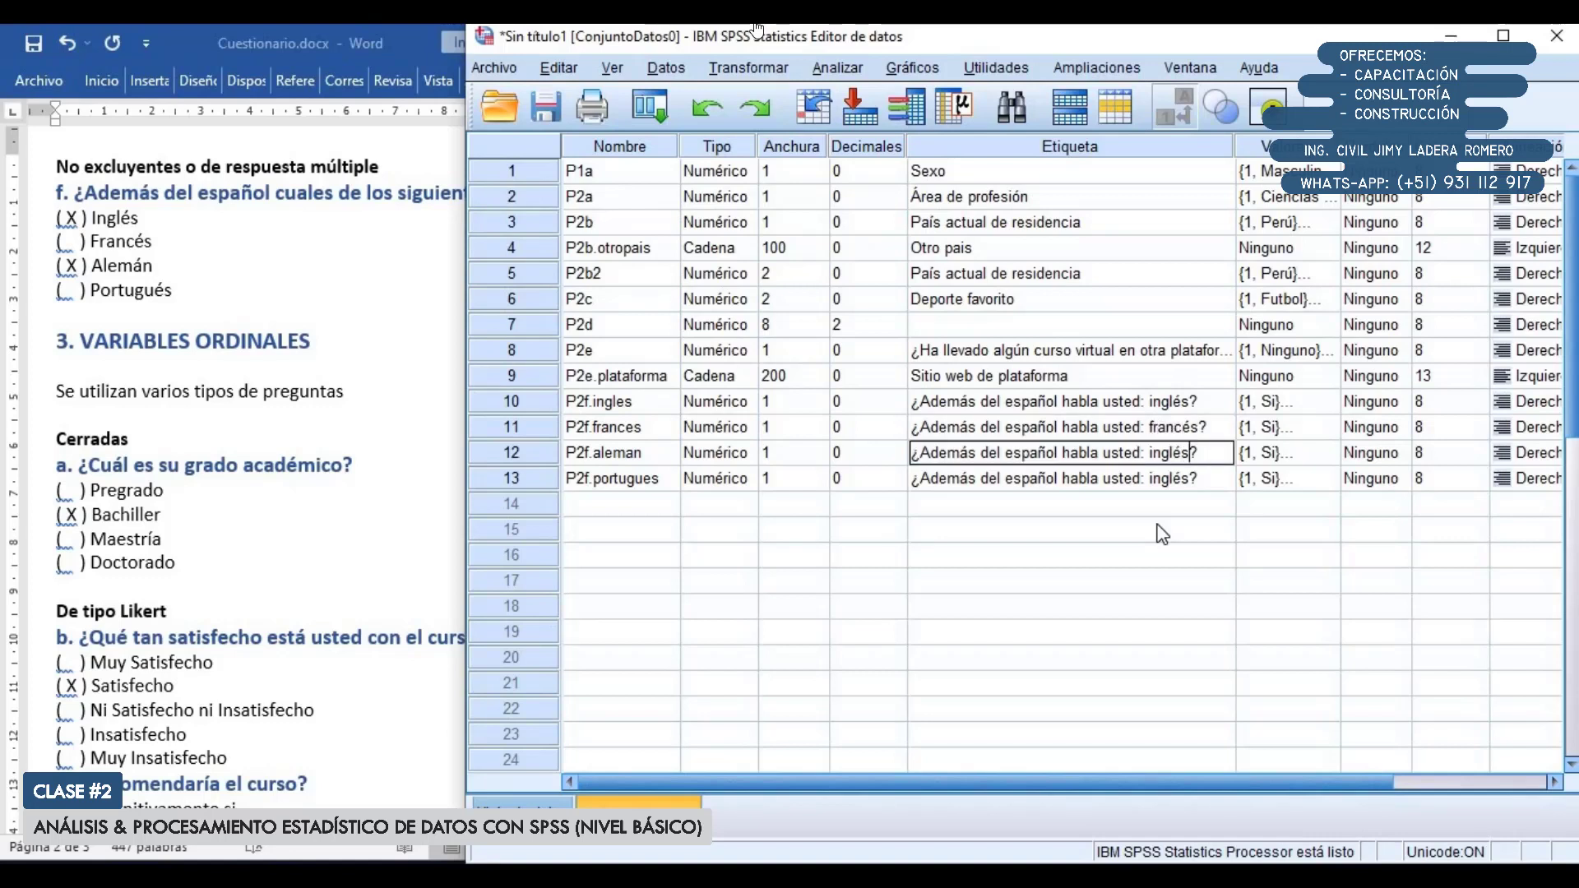
{"action": "key", "text": "BackSpace"}
{"action": "key", "text": "BackSpace"}
{"action": "key", "text": "BackSpace"}
{"action": "key", "text": "BackSpace"}
{"action": "key", "text": "BackSpace"}
{"action": "key", "text": "BackSpace"}
{"action": "type", "text": "aem"}
{"action": "key", "text": "BackSpace"}
{"action": "key", "text": "BackSpace"}
{"action": "type", "text": "án"}
{"action": "key", "text": "Return"}
Change the P2f.portugues label to "¿Además del español habla usted: portugués?"
{"action": "key", "text": "F2"}
{"action": "key", "text": "Left"}
{"action": "key", "text": "BackSpace"}
{"action": "key", "text": "BackSpace"}
{"action": "key", "text": "BackSpace"}
{"action": "key", "text": "BackSpace"}
{"action": "key", "text": "BackSpace"}
{"action": "key", "text": "BackSpace"}
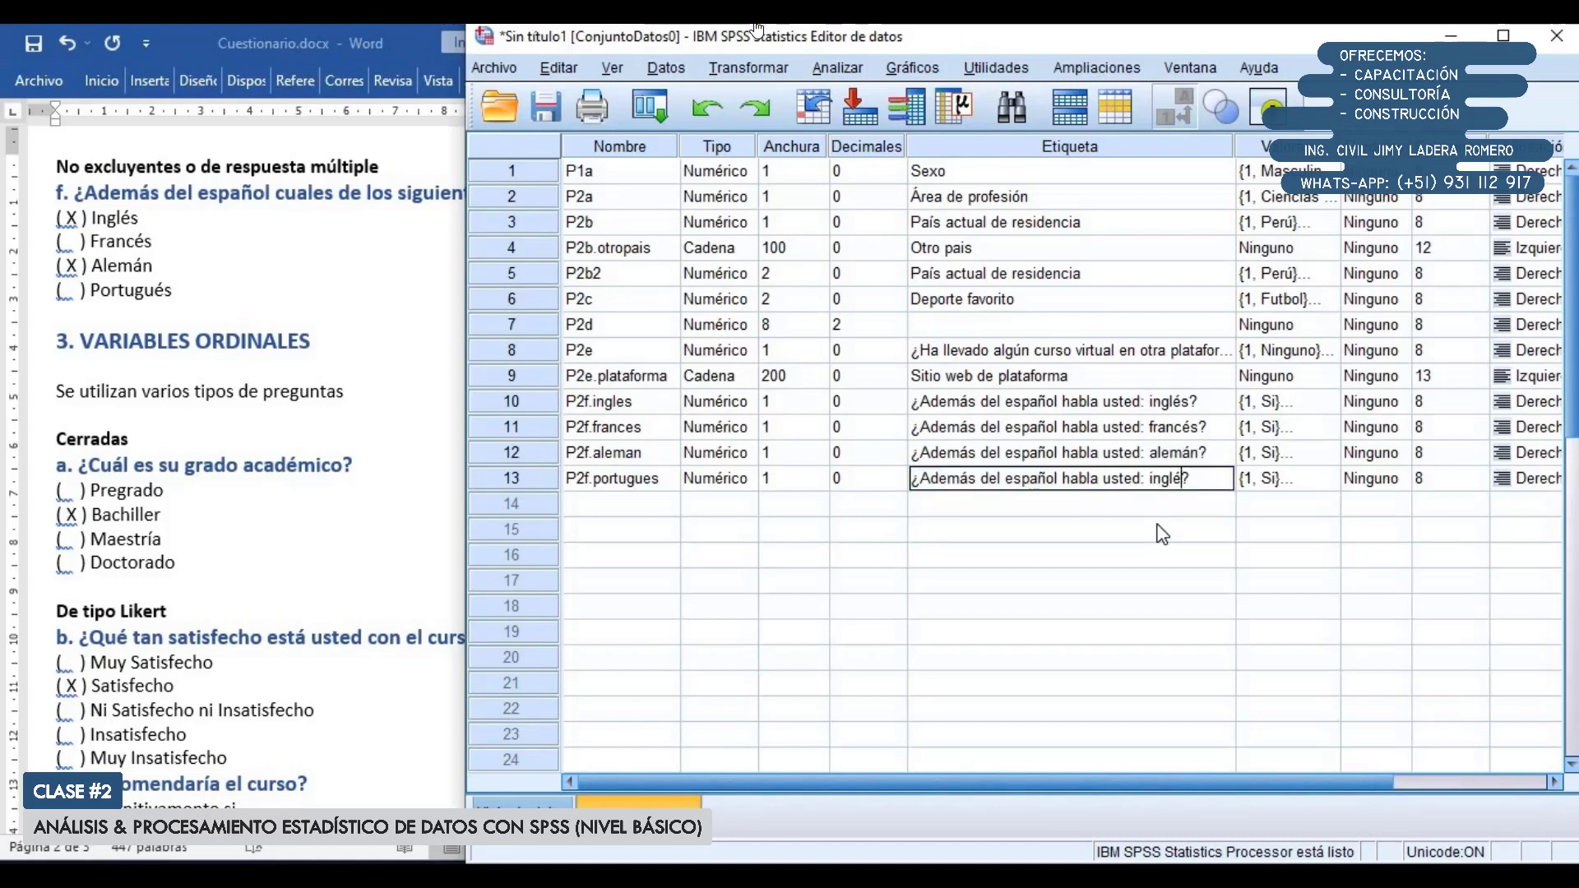
{"action": "type", "text": "portugues"}
{"action": "key", "text": "BackSpace"}
{"action": "key", "text": "BackSpace"}
{"action": "type", "text": "és"}
{"action": "key", "text": "Return"}
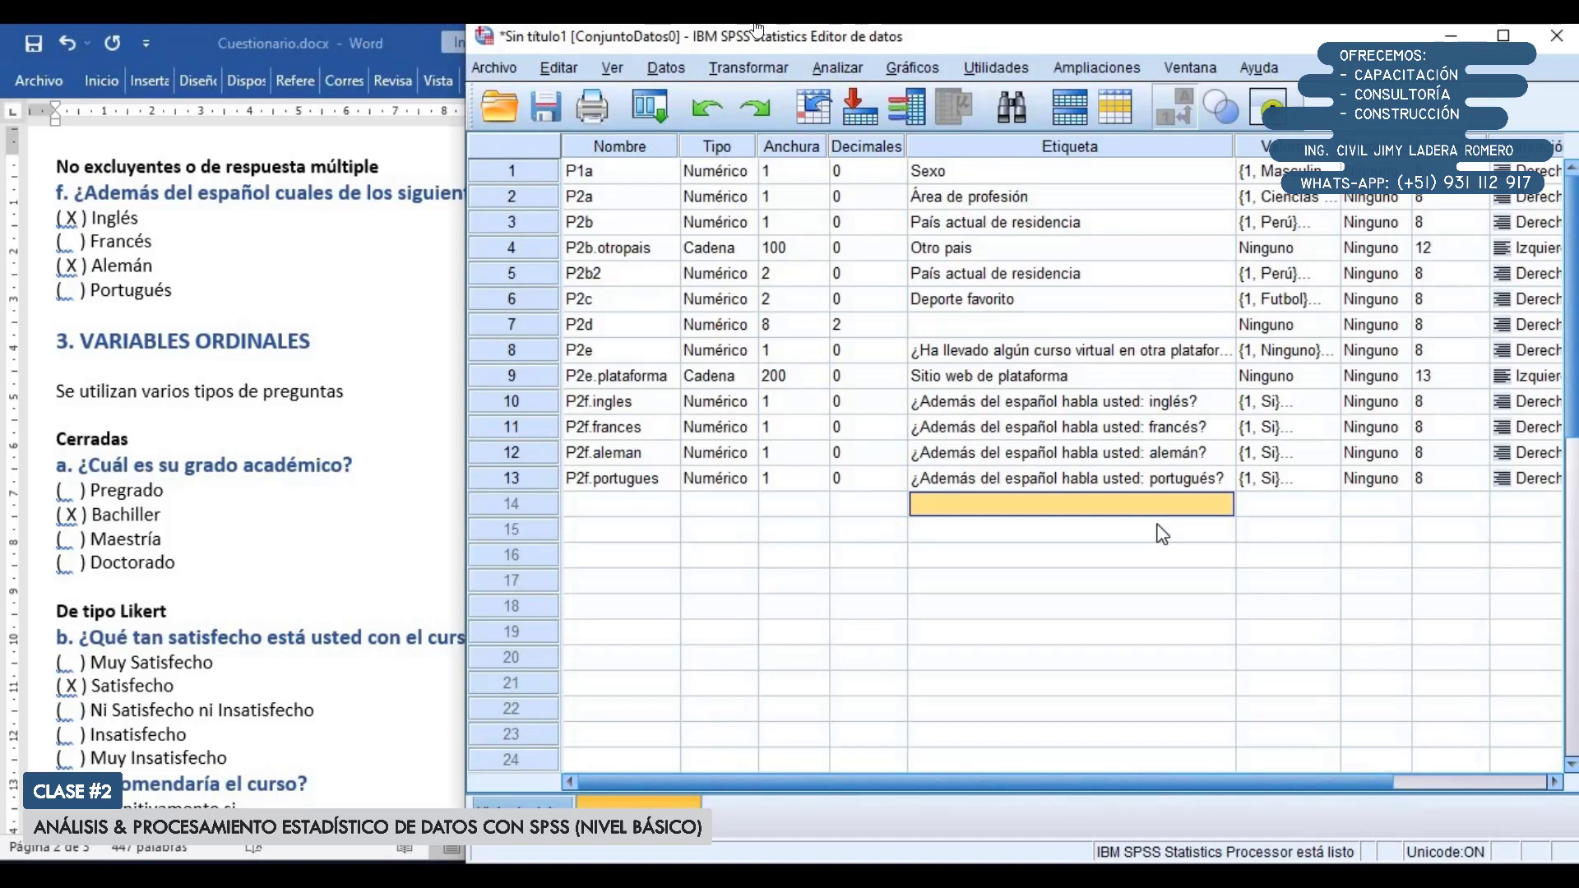
{"action": "left_click", "coordinate": [507, 403]}
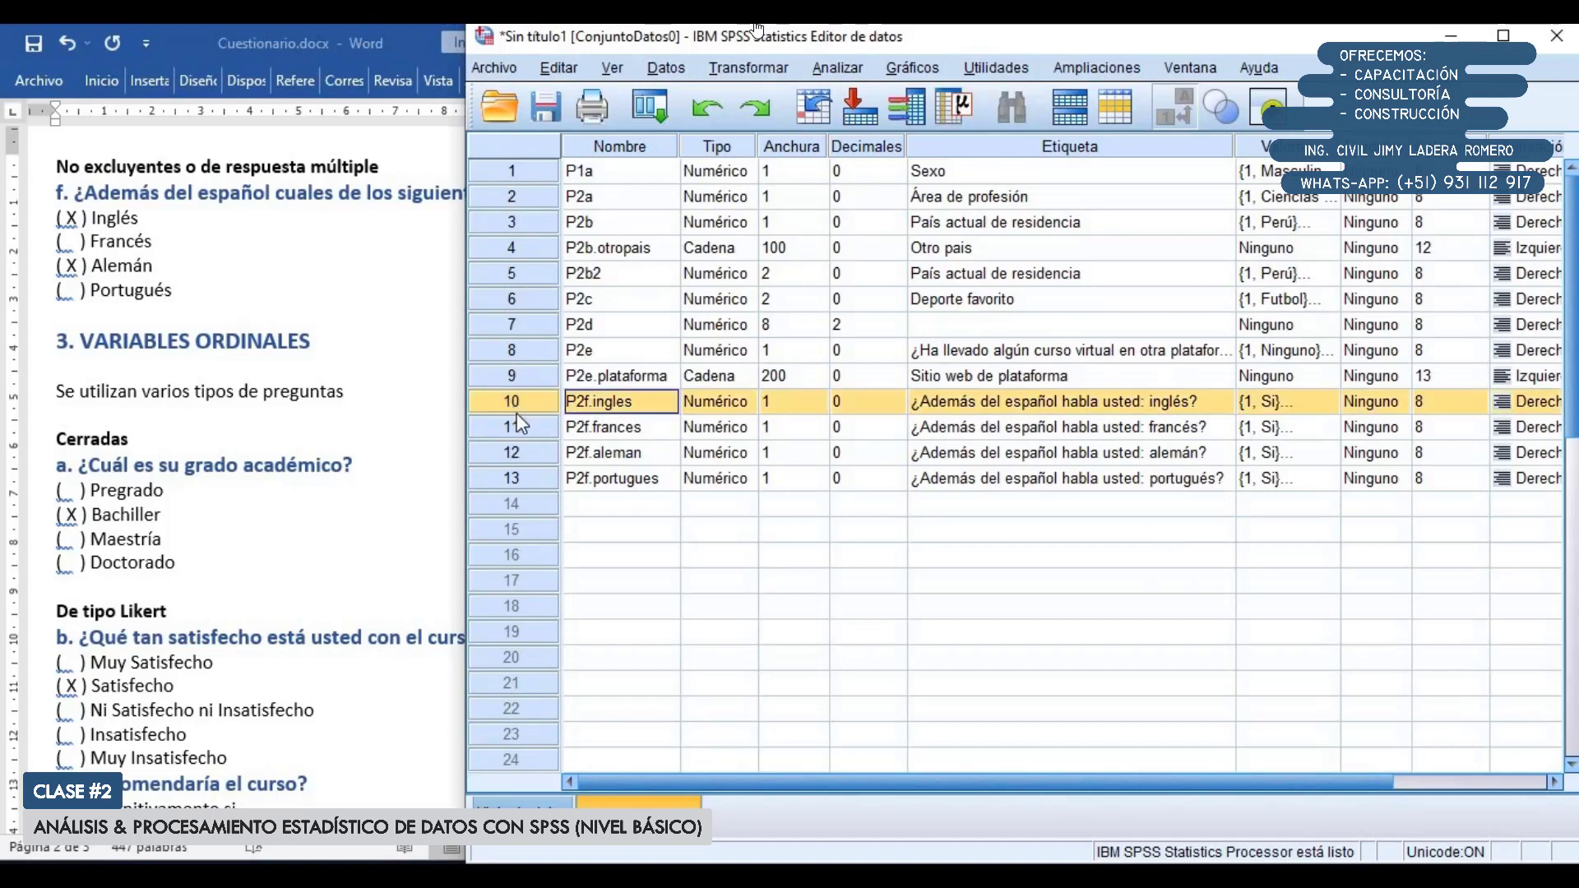
{"action": "left_click_drag", "start_coordinate": [517, 421], "coordinate": [519, 487]}
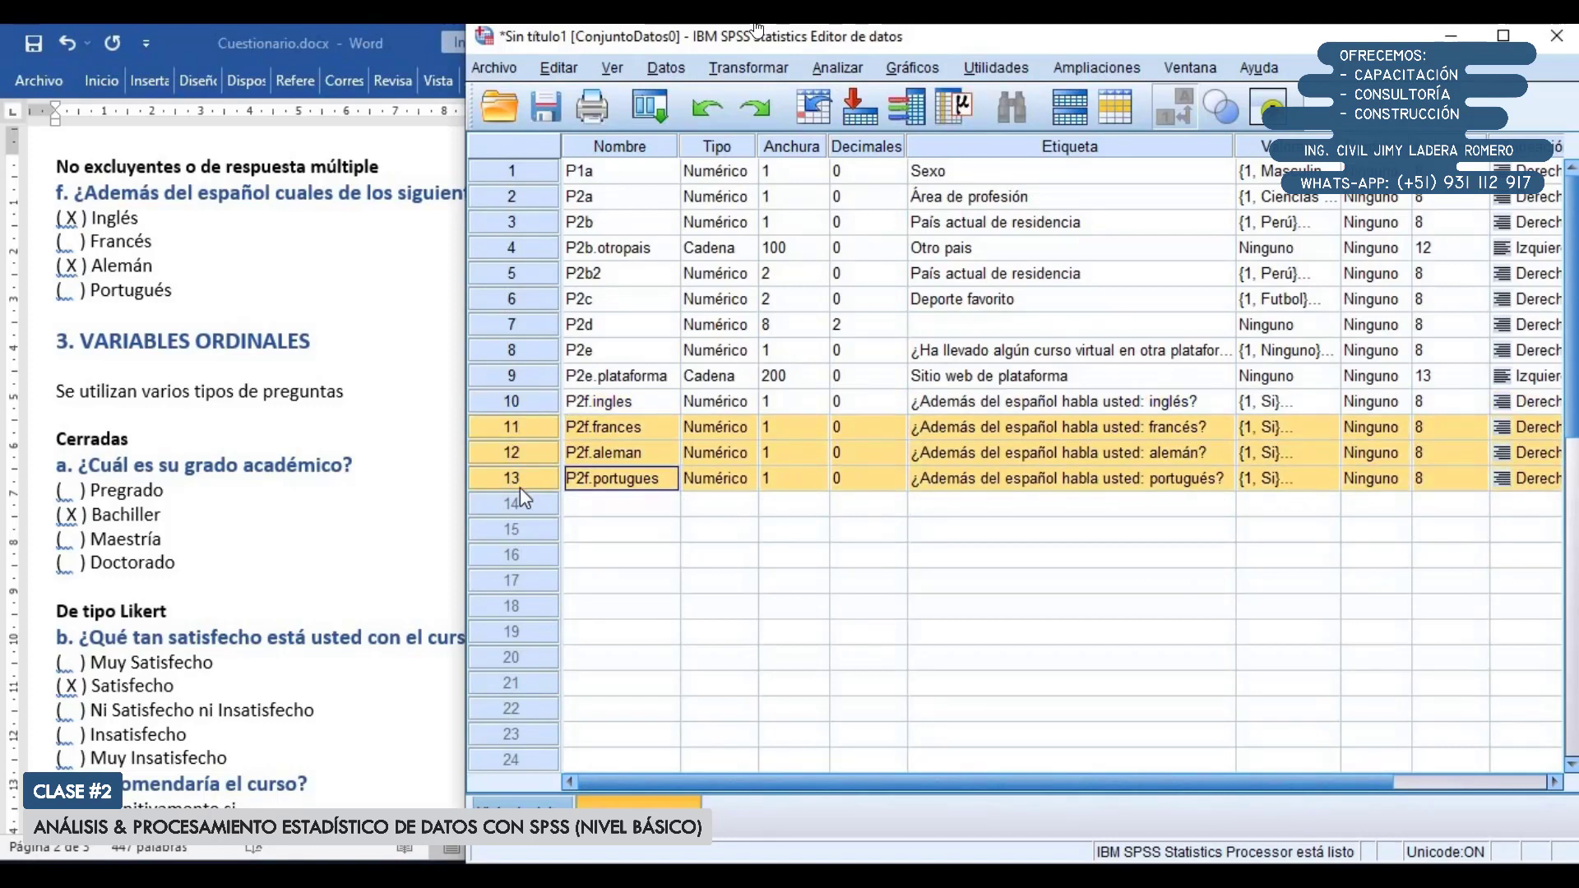
{"action": "left_click", "coordinate": [1096, 480]}
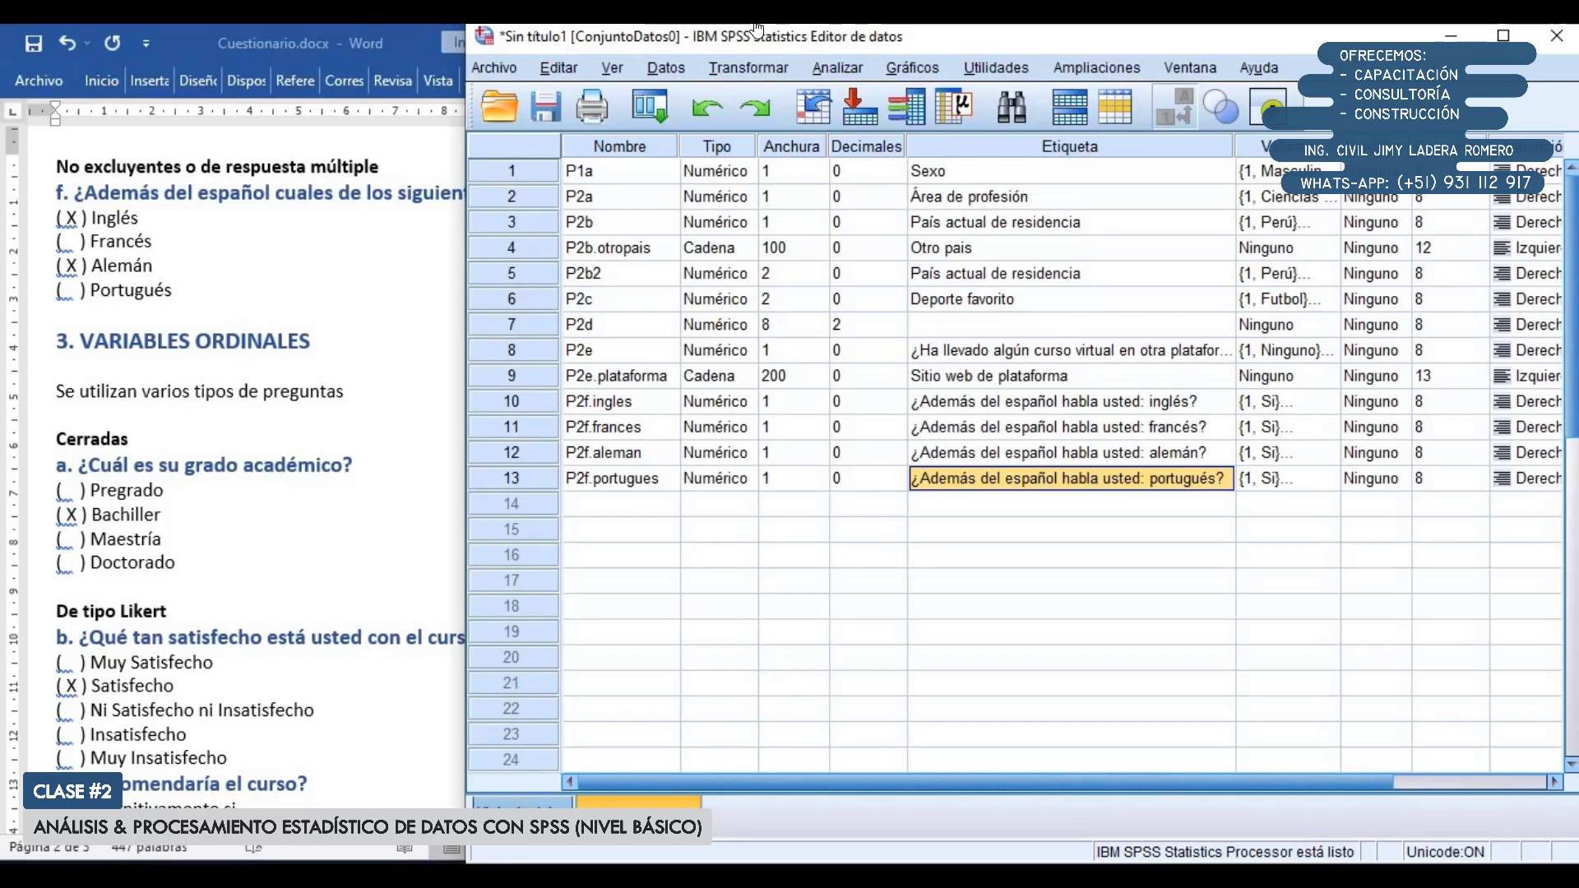
Switch to the data view and enter 1 (Si) for P2f.ingles and P2f.aleman in case 1
{"action": "left_click", "coordinate": [524, 802]}
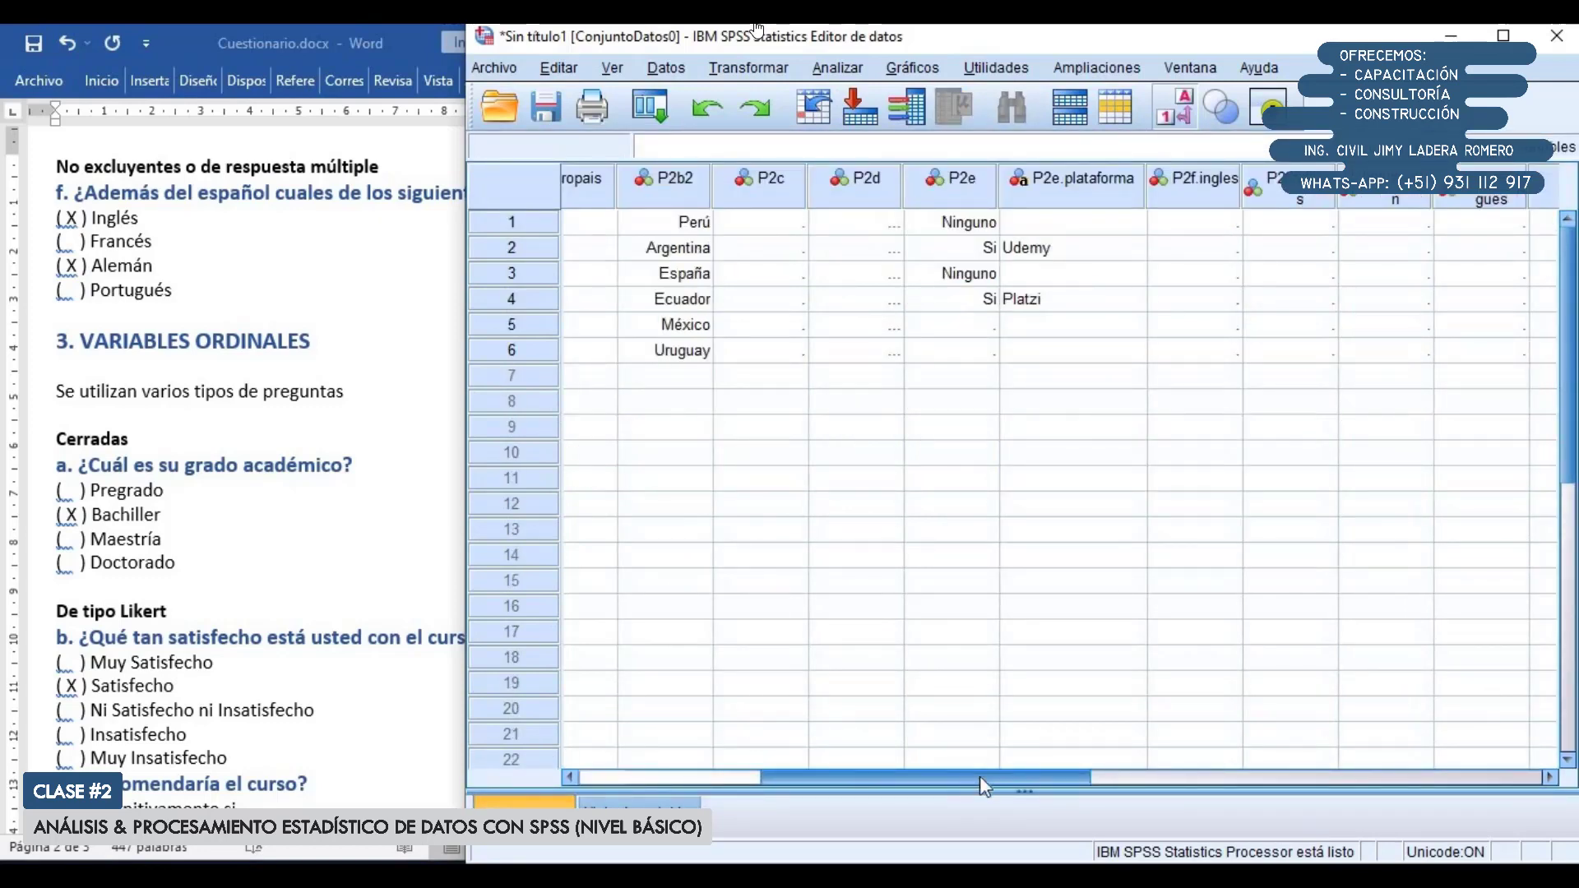
{"action": "left_click_drag", "start_coordinate": [980, 781], "coordinate": [1193, 758]}
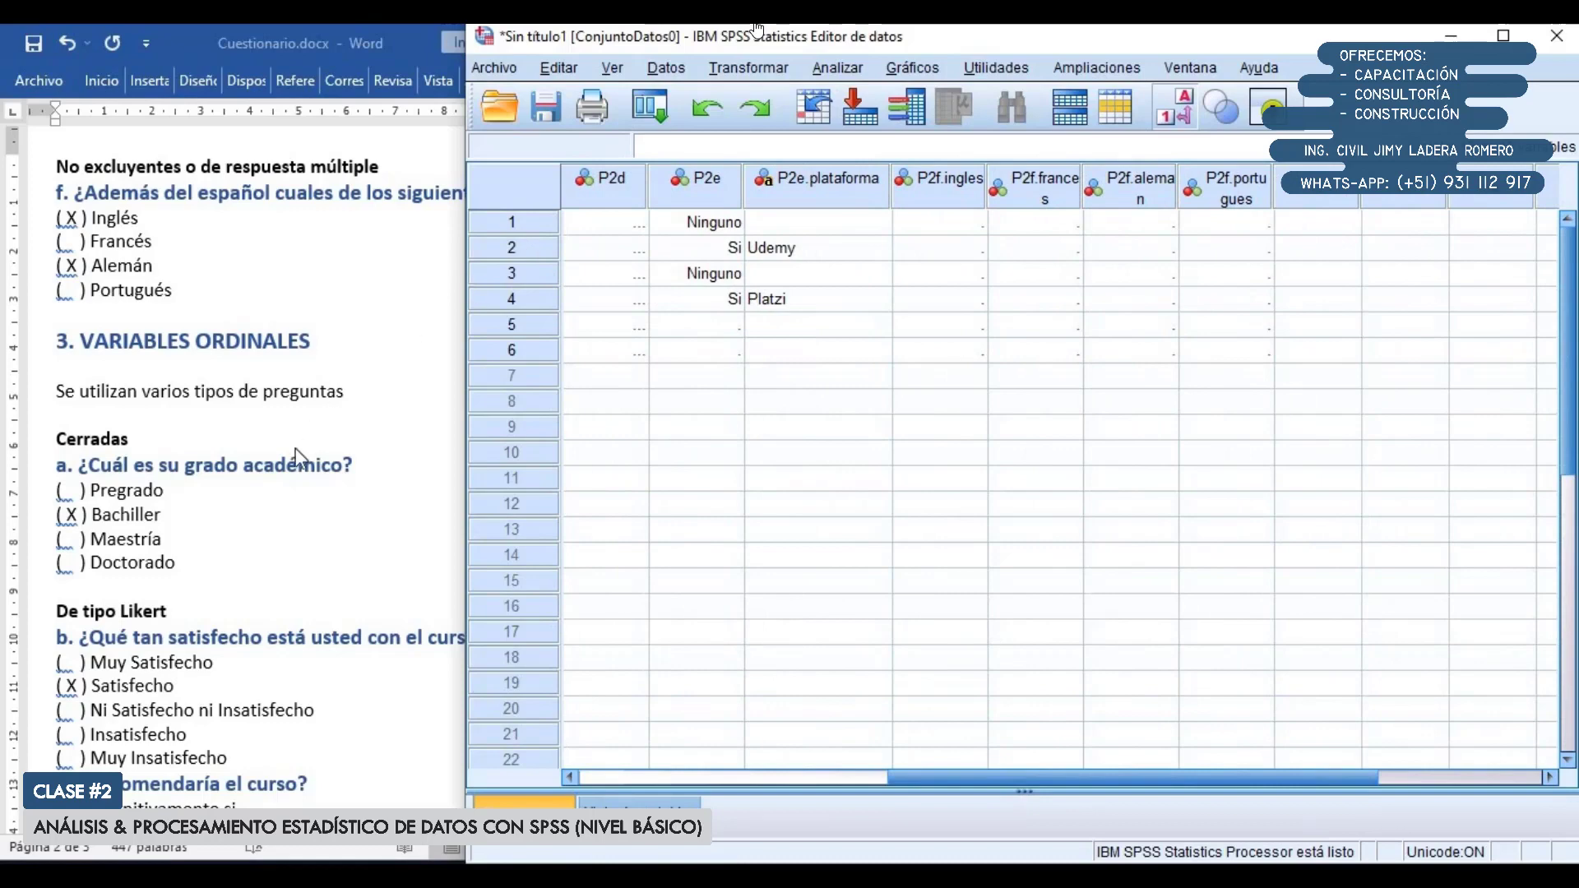
{"action": "scroll", "coordinate": [289, 449], "scroll_direction": "down", "scroll_amount": 1}
{"action": "scroll", "coordinate": [282, 436], "scroll_direction": "up", "scroll_amount": 2}
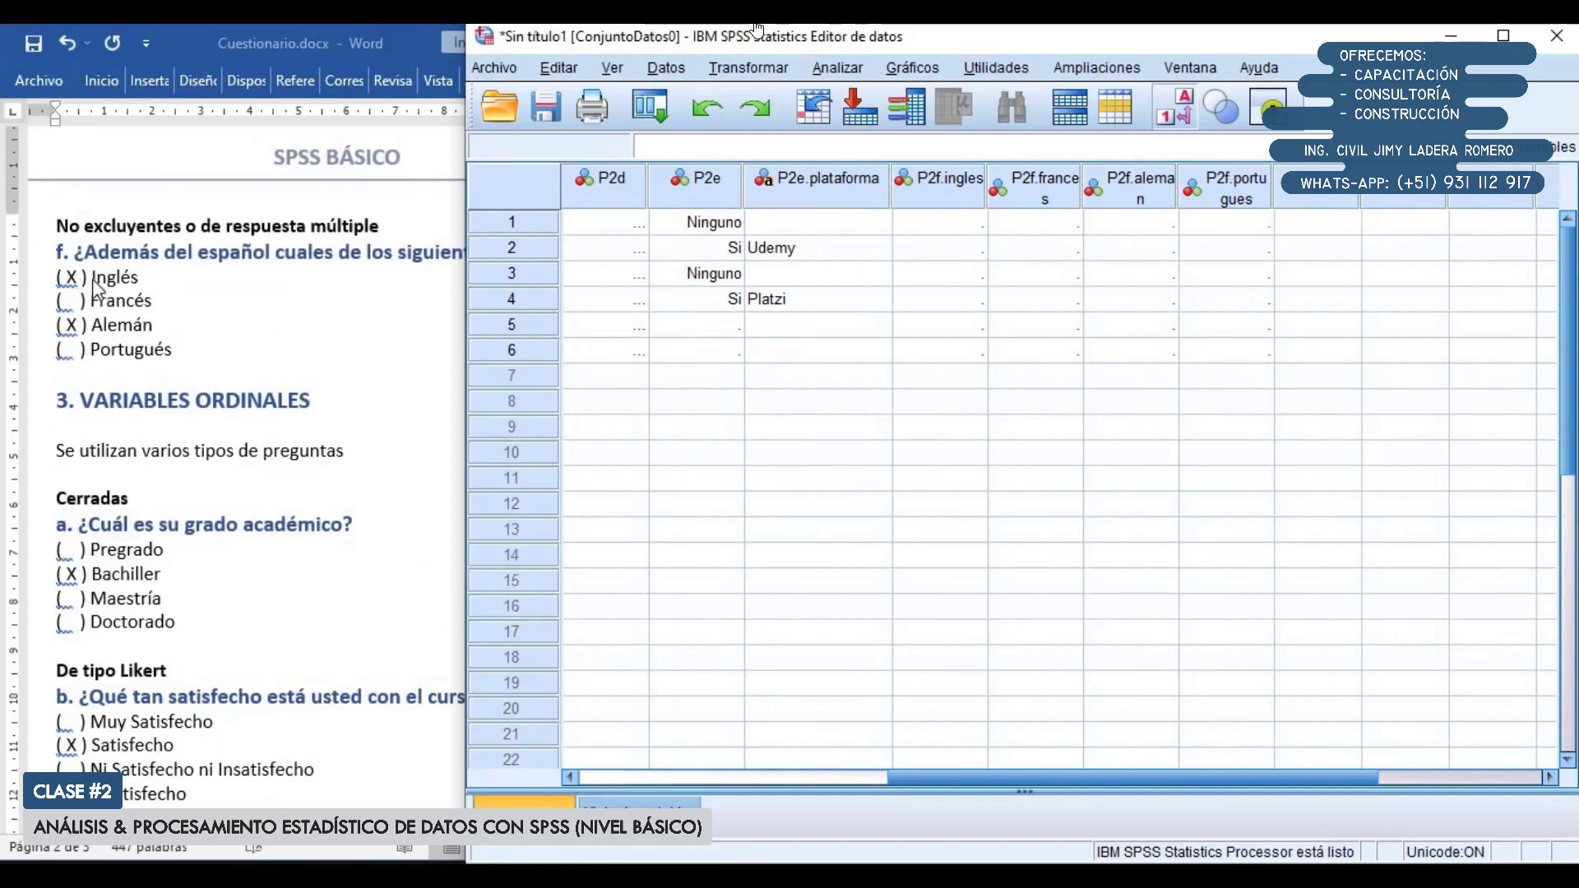
{"action": "left_click", "coordinate": [940, 231]}
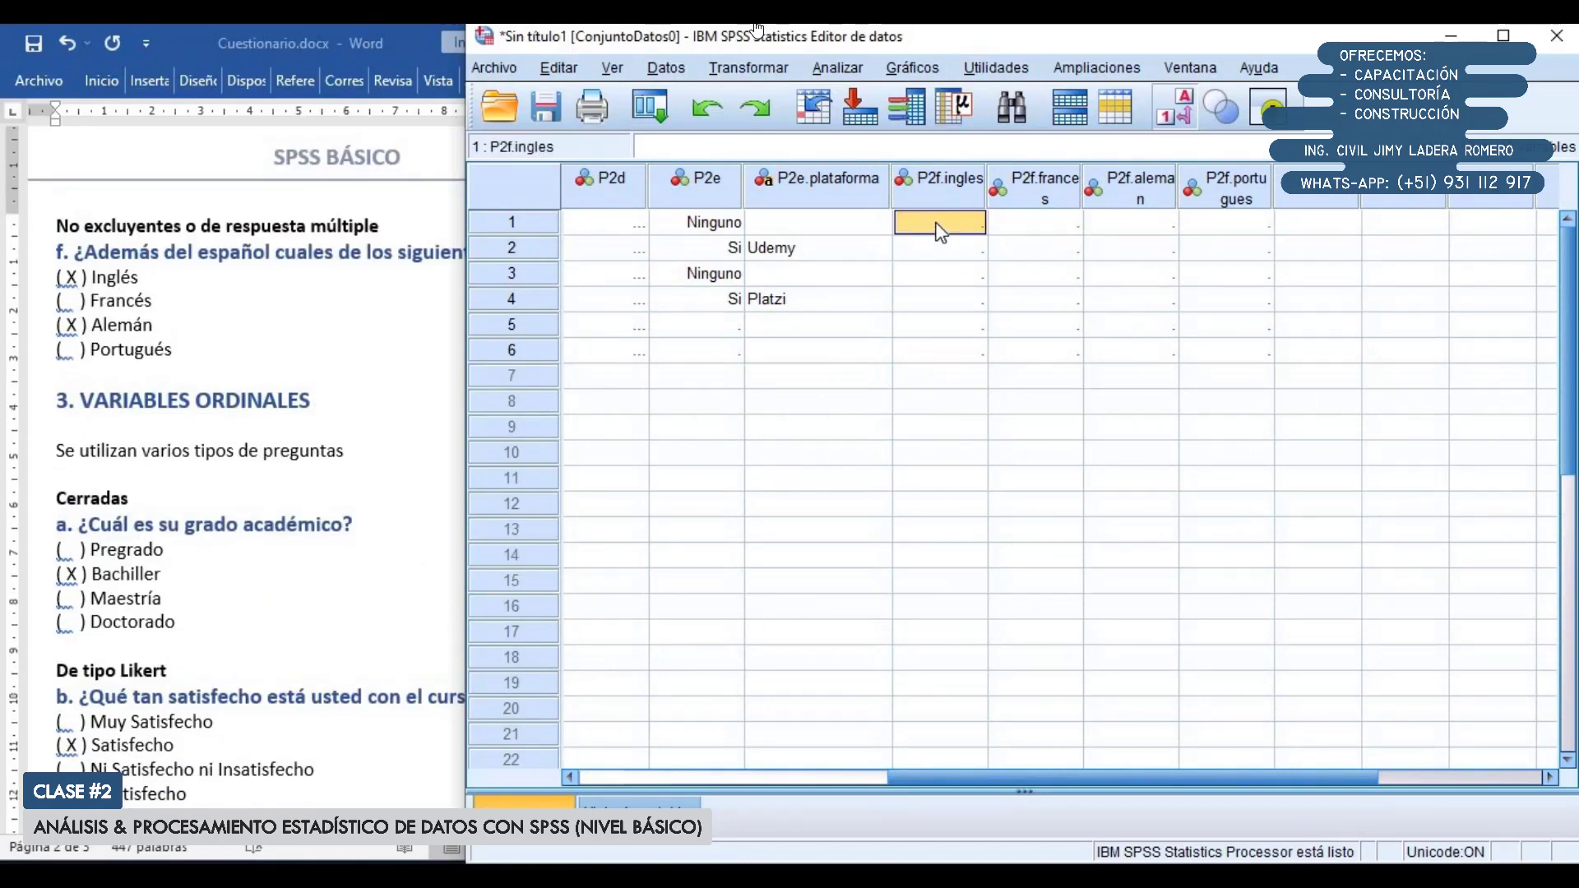
{"action": "type", "text": "1"}
{"action": "left_click", "coordinate": [1126, 230]}
{"action": "type", "text": "1"}
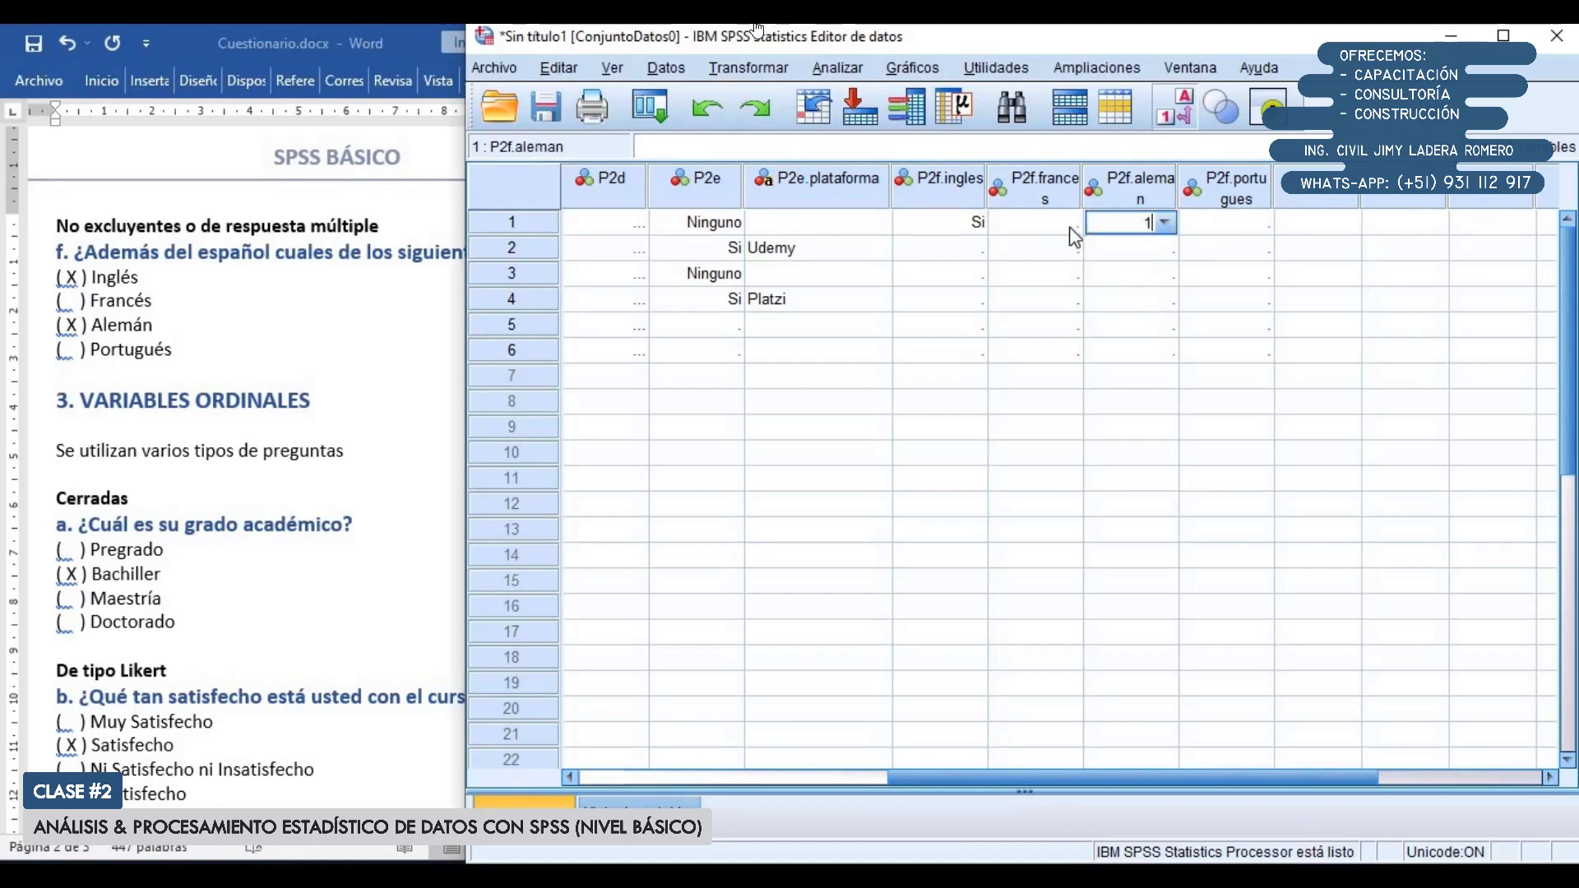
Enter 2 (No) for P2f.frances and P2f.portugues in case 1, and widen the P2f.frances, P2f.aleman and P2f.portugues columns
{"action": "left_click", "coordinate": [1064, 234]}
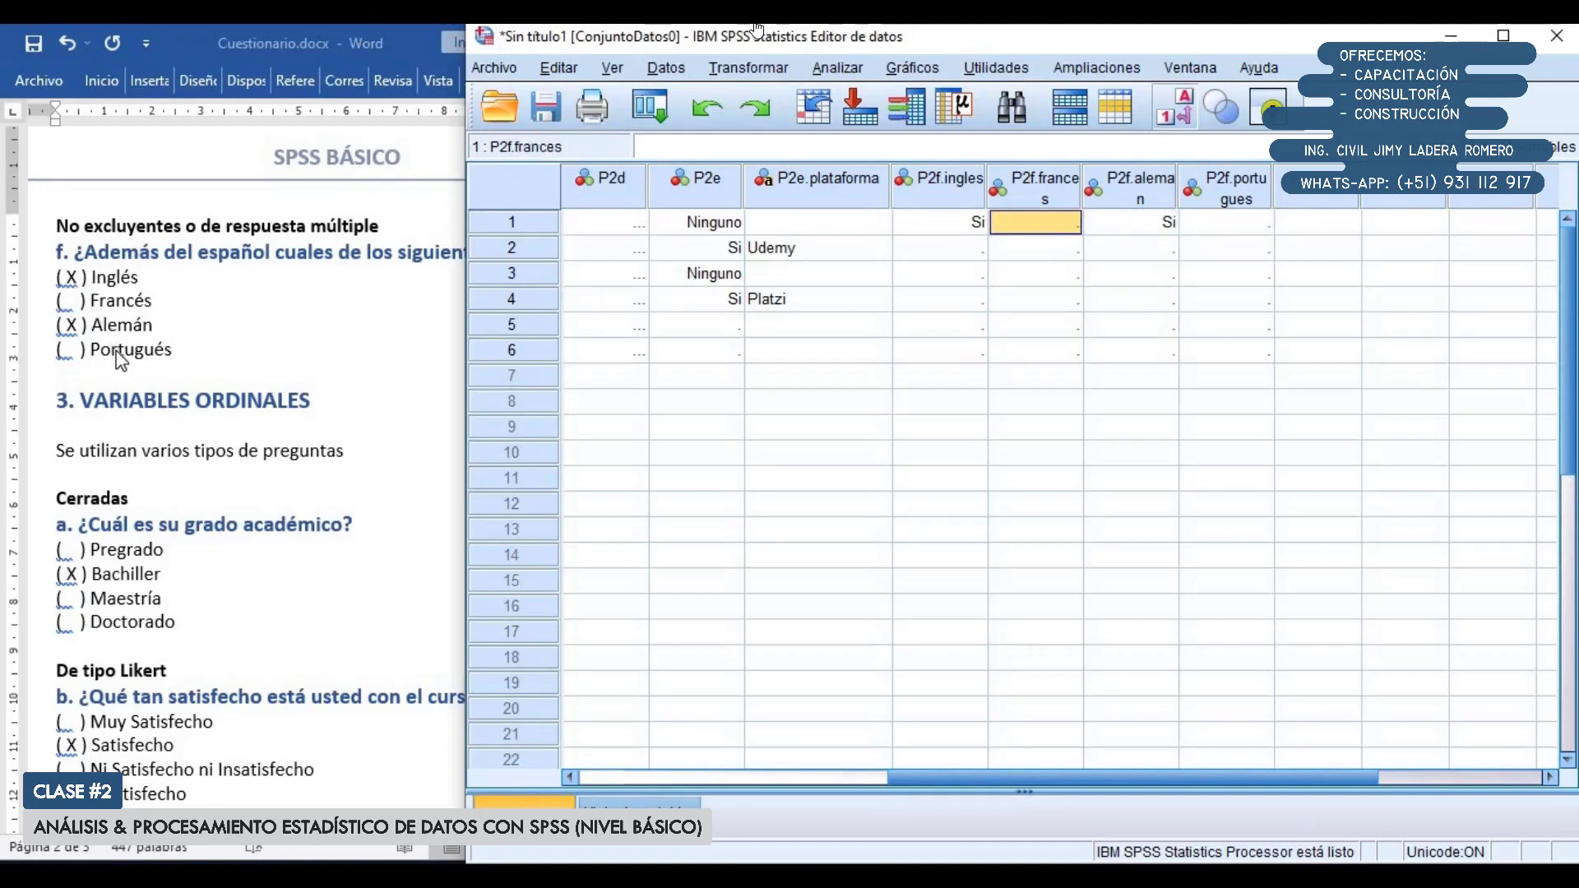
{"action": "left_click", "coordinate": [1023, 214]}
{"action": "type", "text": "2"}
{"action": "left_click", "coordinate": [1150, 221]}
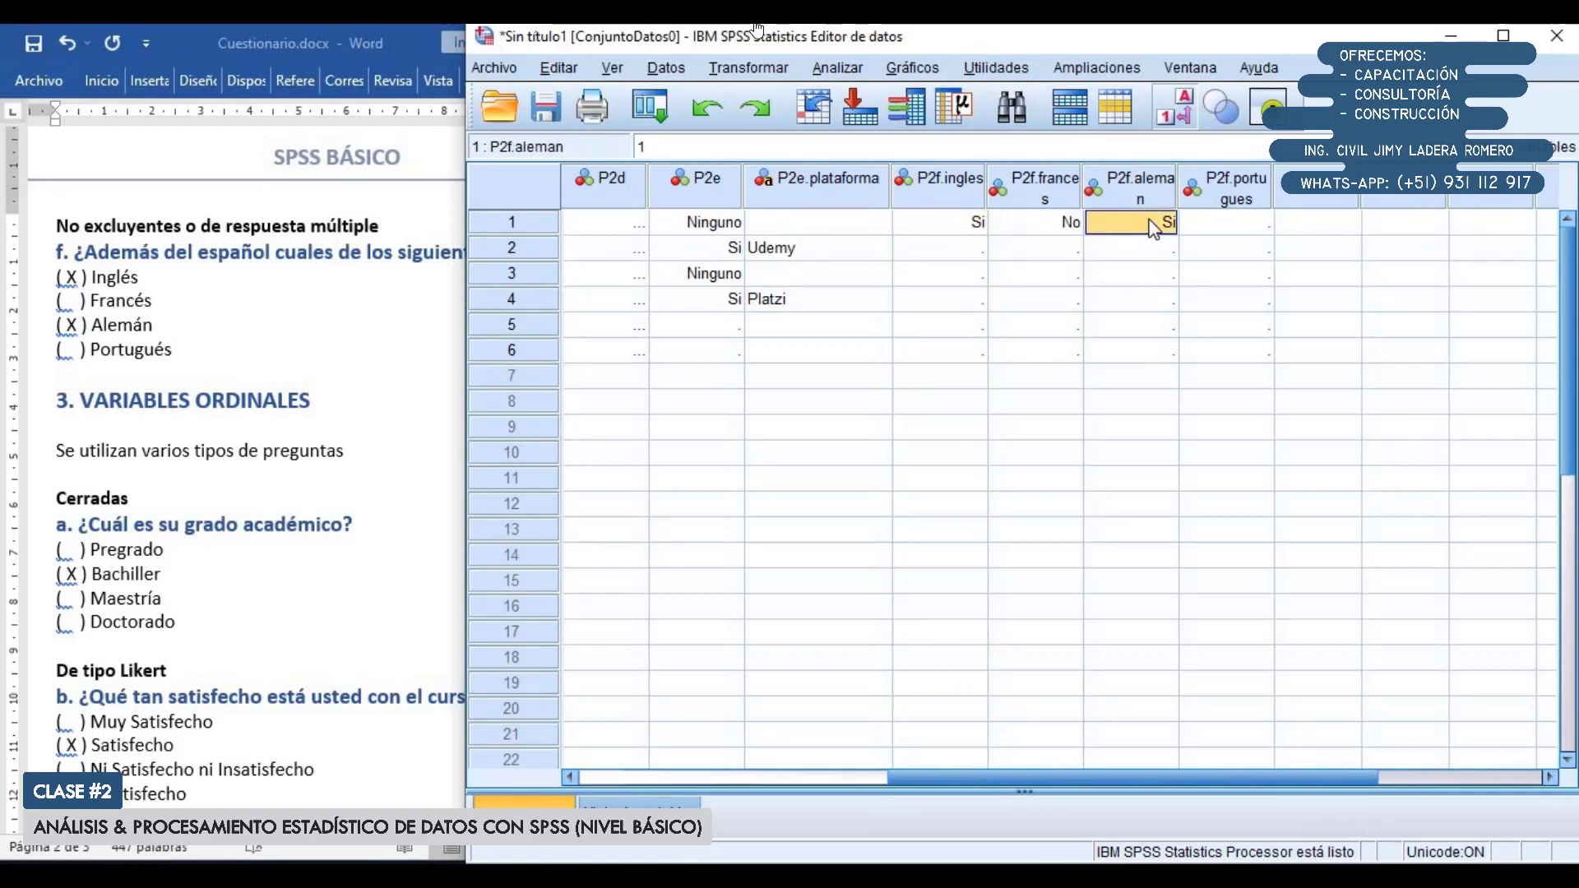
{"action": "left_click_drag", "start_coordinate": [1178, 191], "coordinate": [1209, 191]}
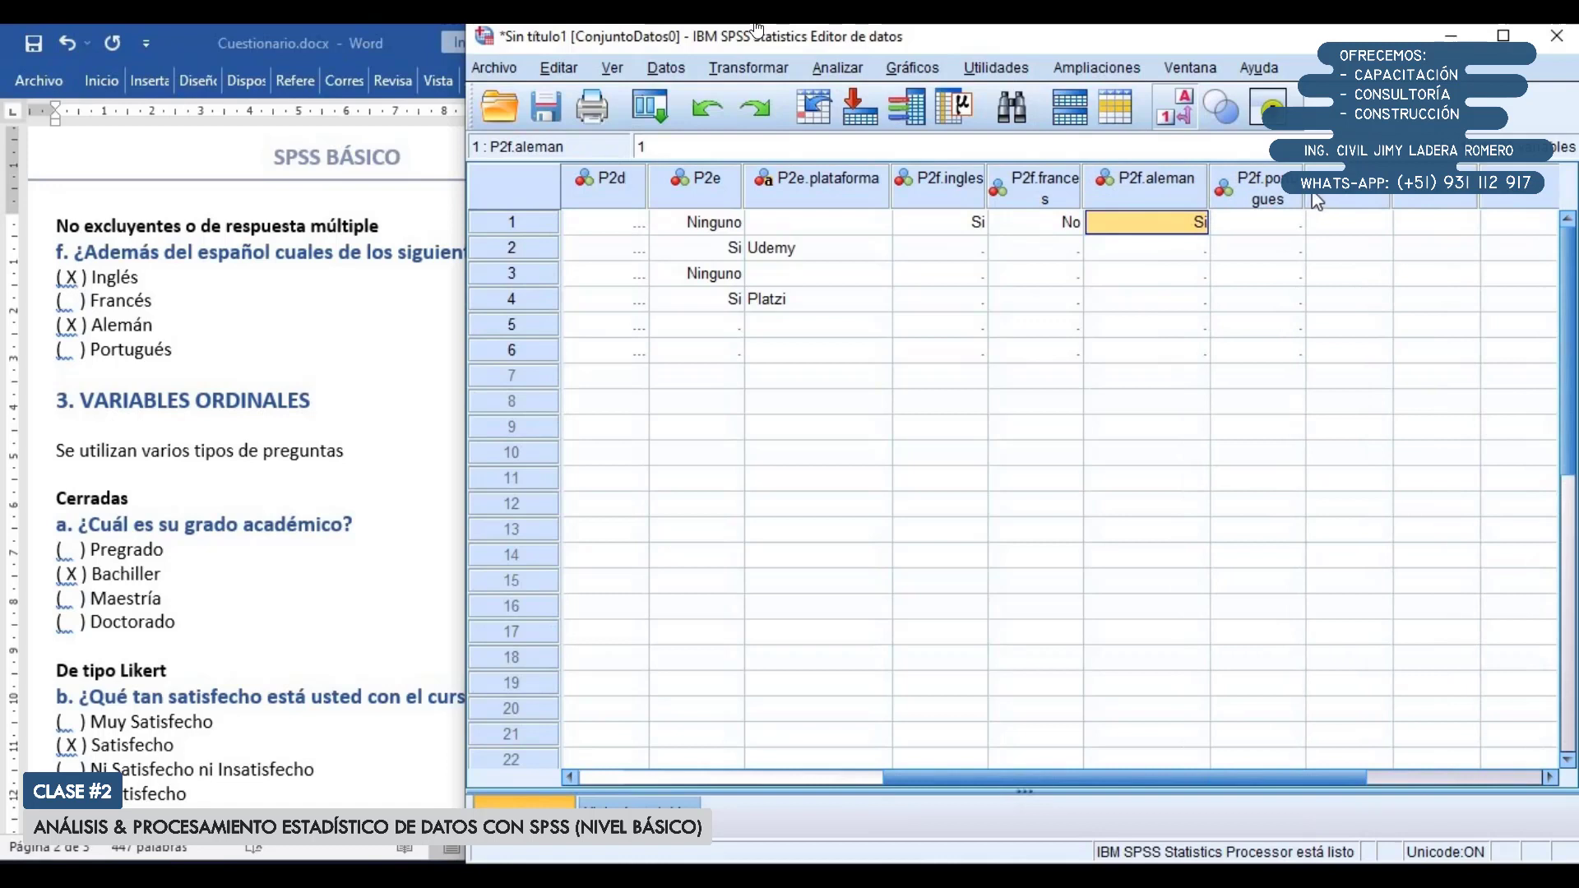
{"action": "left_click_drag", "start_coordinate": [1306, 196], "coordinate": [1346, 196]}
{"action": "left_click", "coordinate": [1325, 218]}
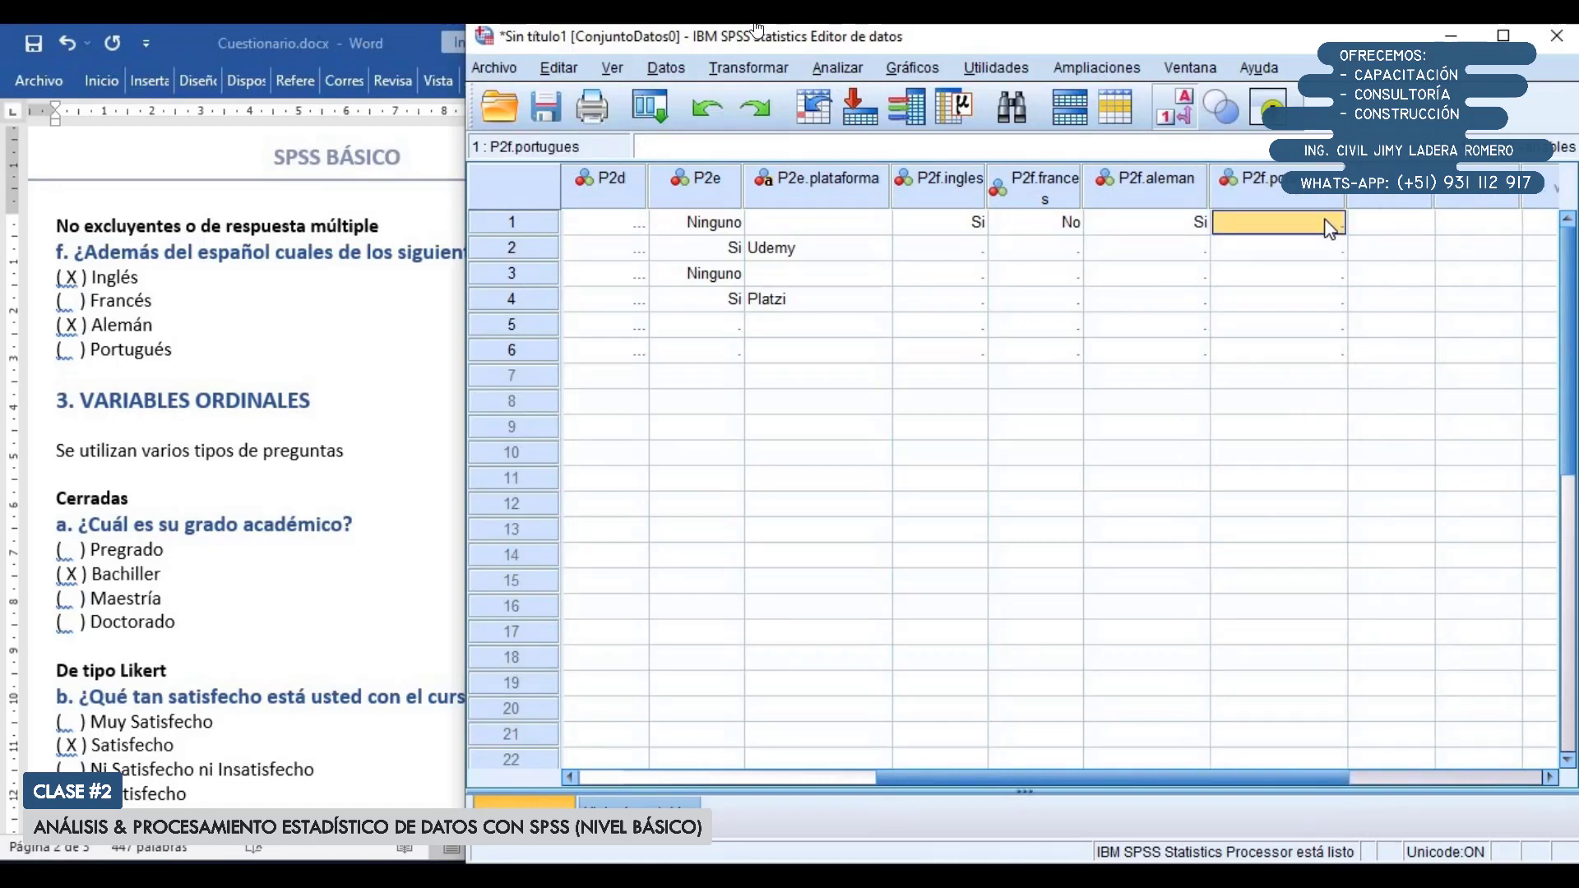
{"action": "type", "text": "2"}
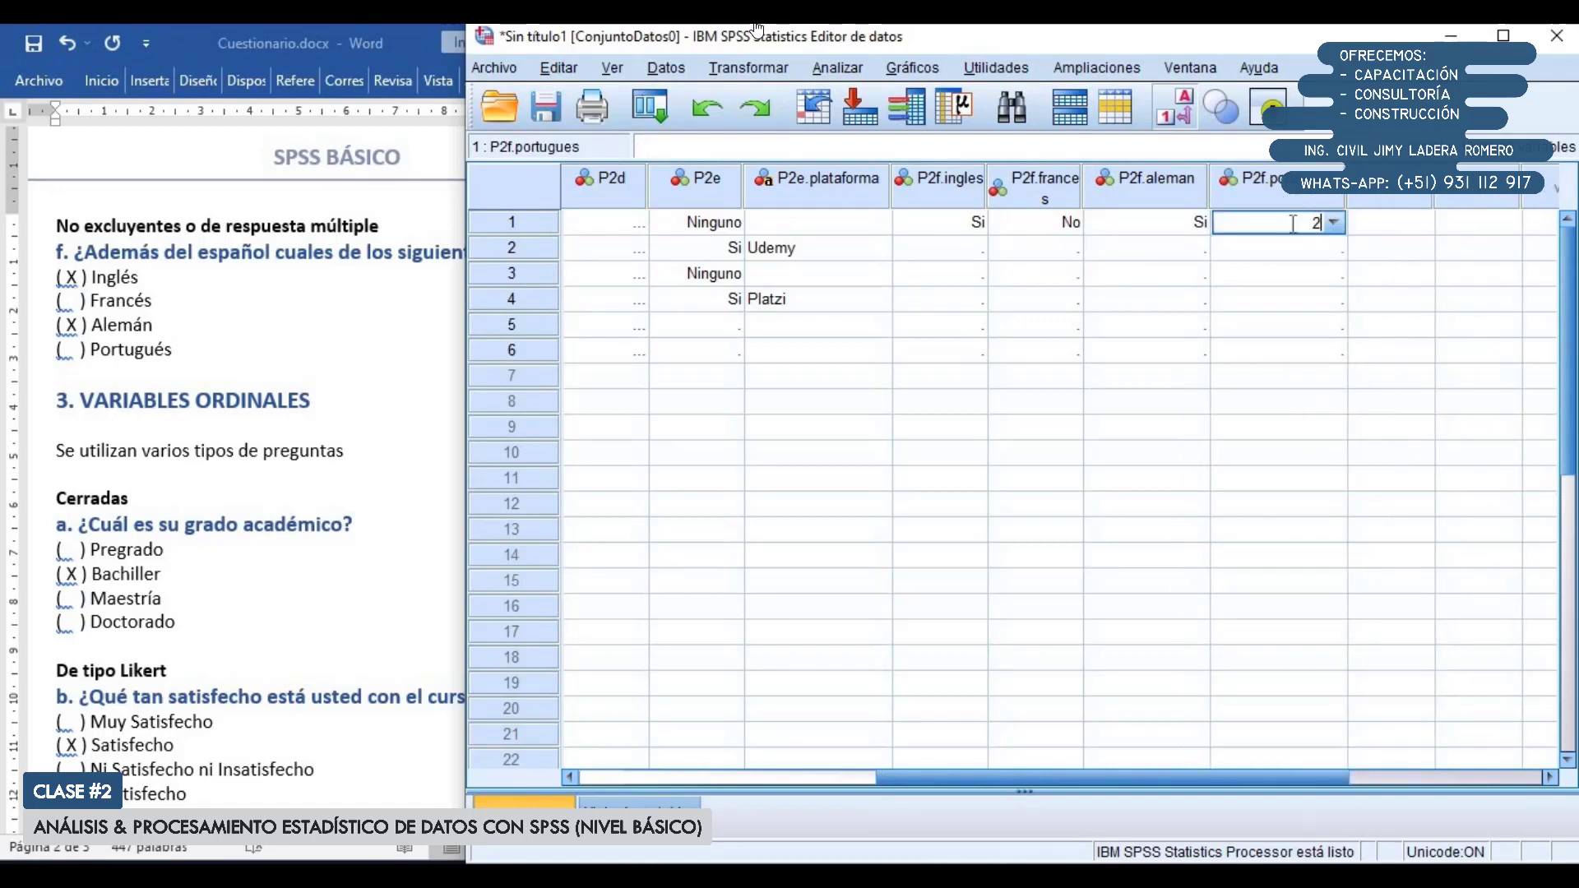
{"action": "left_click_drag", "start_coordinate": [1082, 196], "coordinate": [1104, 197]}
Fill case 2 with 1 (Si) for all four P2f language variables
{"action": "left_click", "coordinate": [938, 226]}
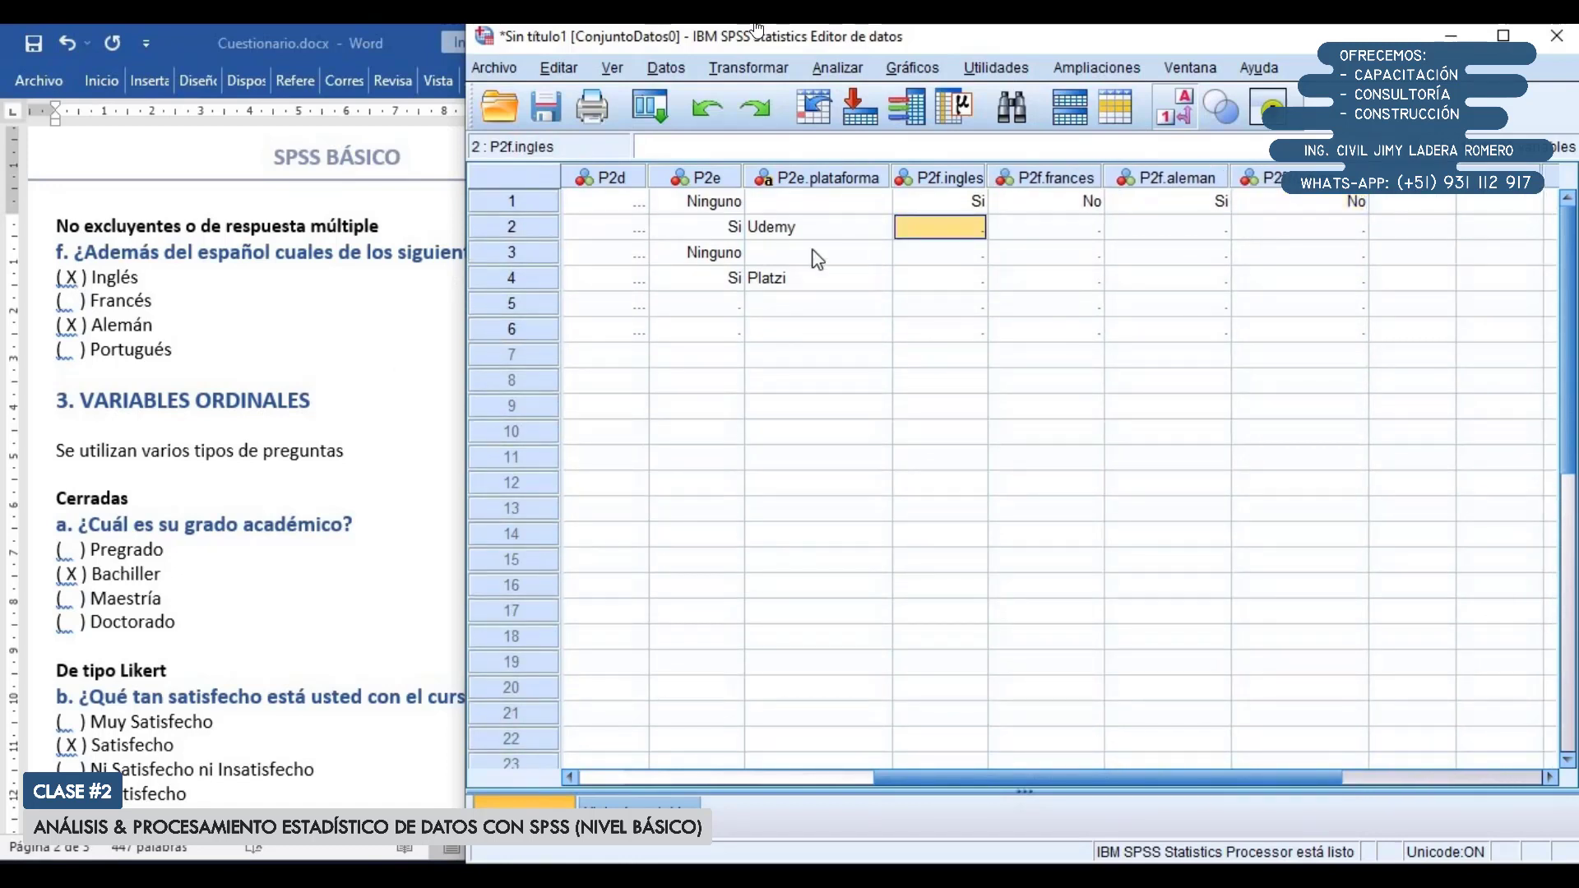
{"action": "type", "text": "1"}
{"action": "key", "text": "Tab"}
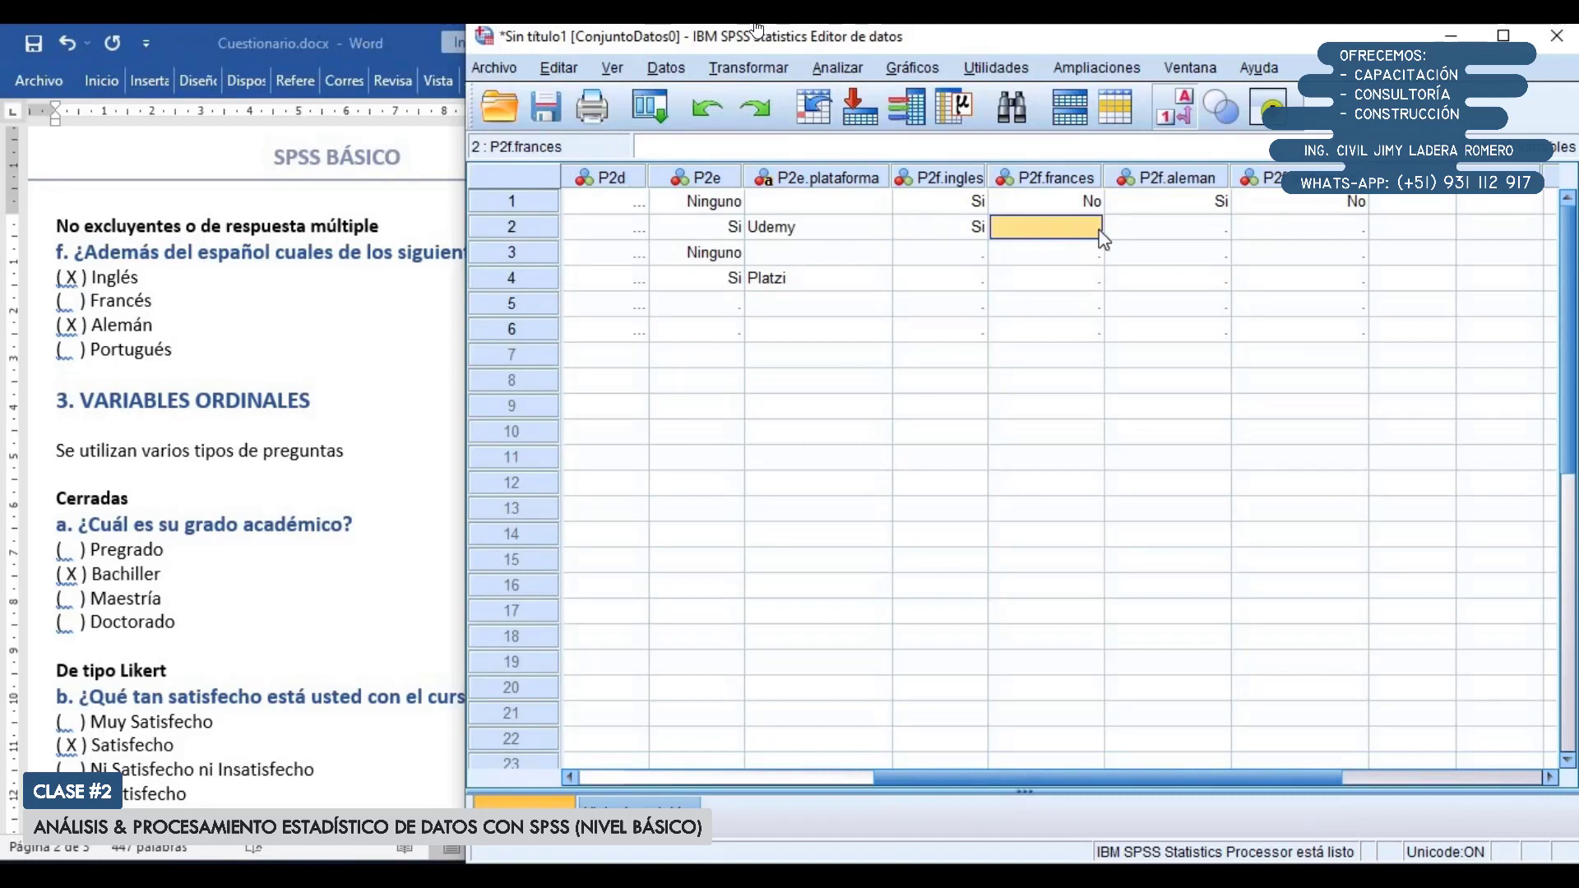
{"action": "type", "text": "1"}
{"action": "key", "text": "Tab"}
{"action": "type", "text": "1"}
{"action": "key", "text": "Tab"}
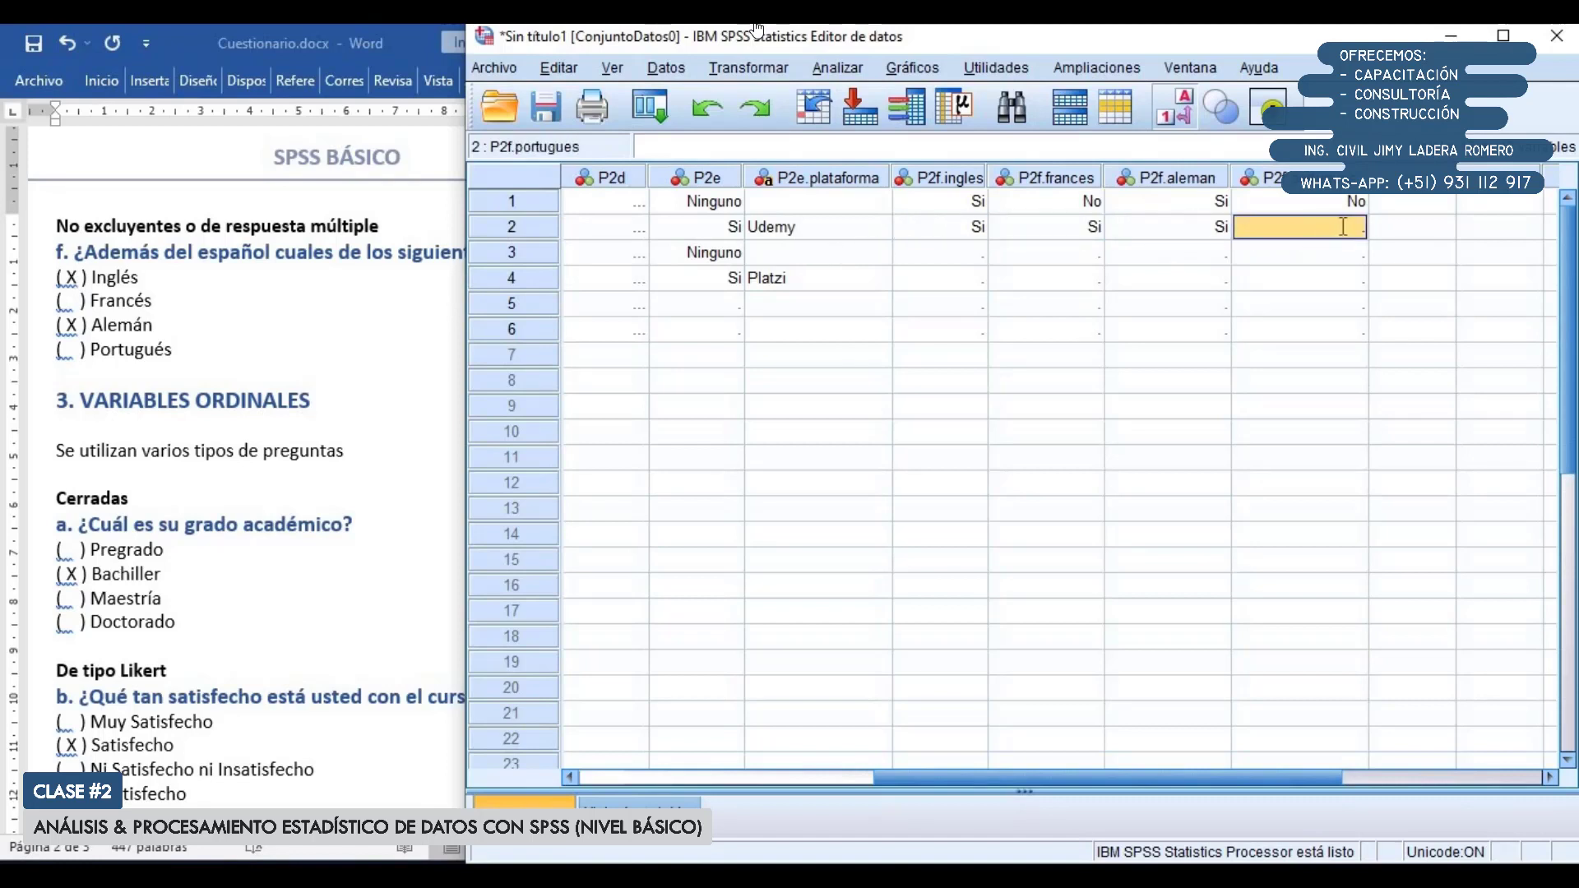
{"action": "type", "text": "1"}
Fill case 3 with 1 (Si) for P2f.ingles and P2f.frances and 2 (No) for P2f.aleman and P2f.portugues
{"action": "left_click", "coordinate": [954, 260]}
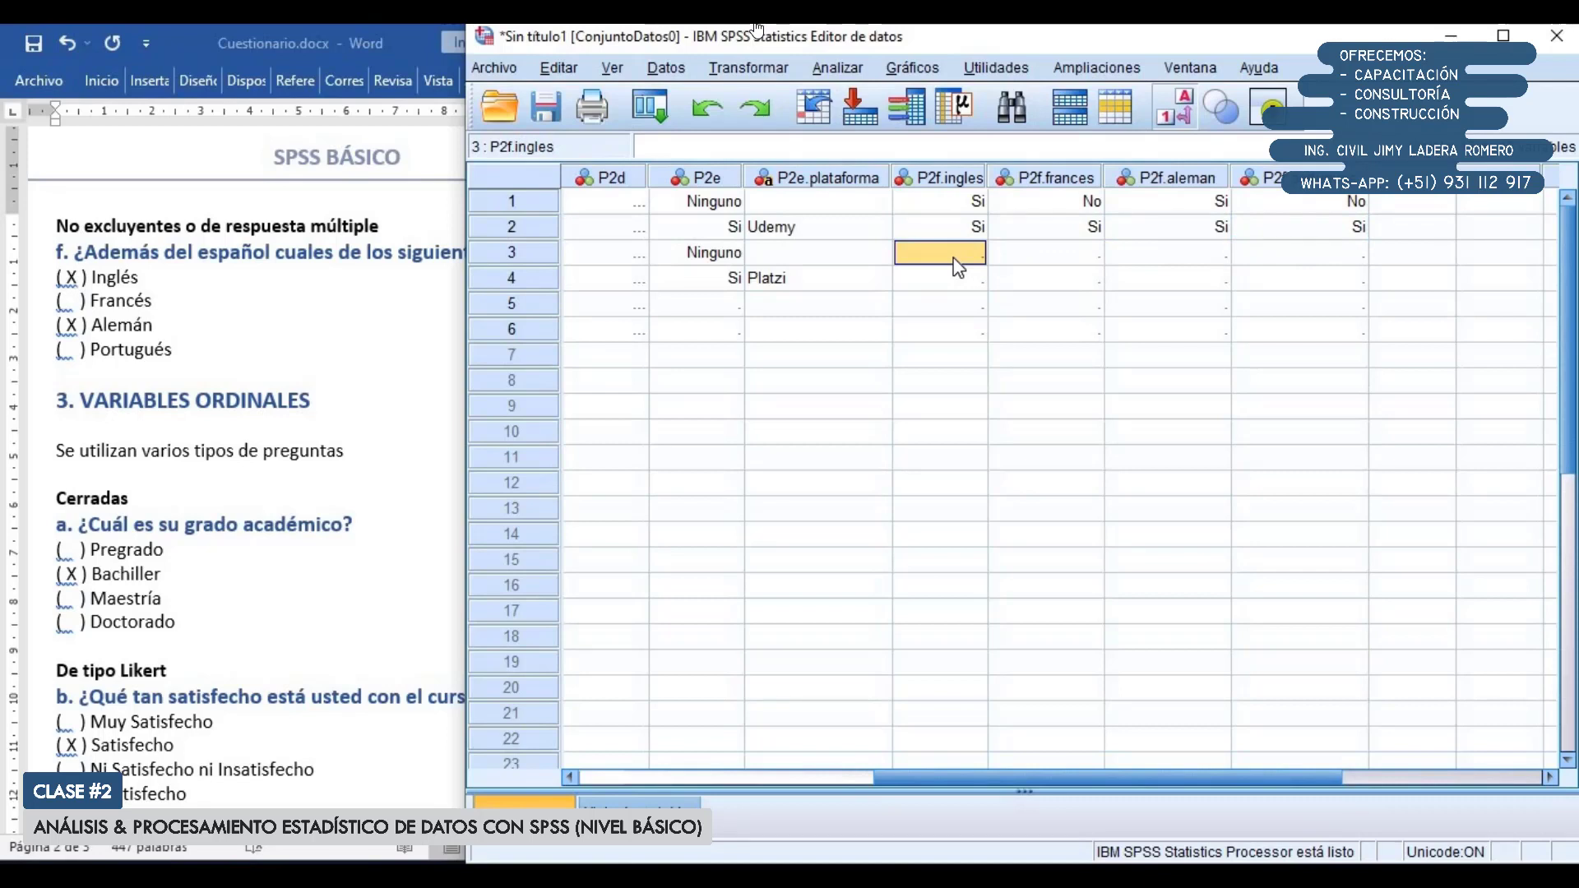
{"action": "type", "text": "1"}
{"action": "left_click", "coordinate": [1042, 262]}
{"action": "type", "text": "1"}
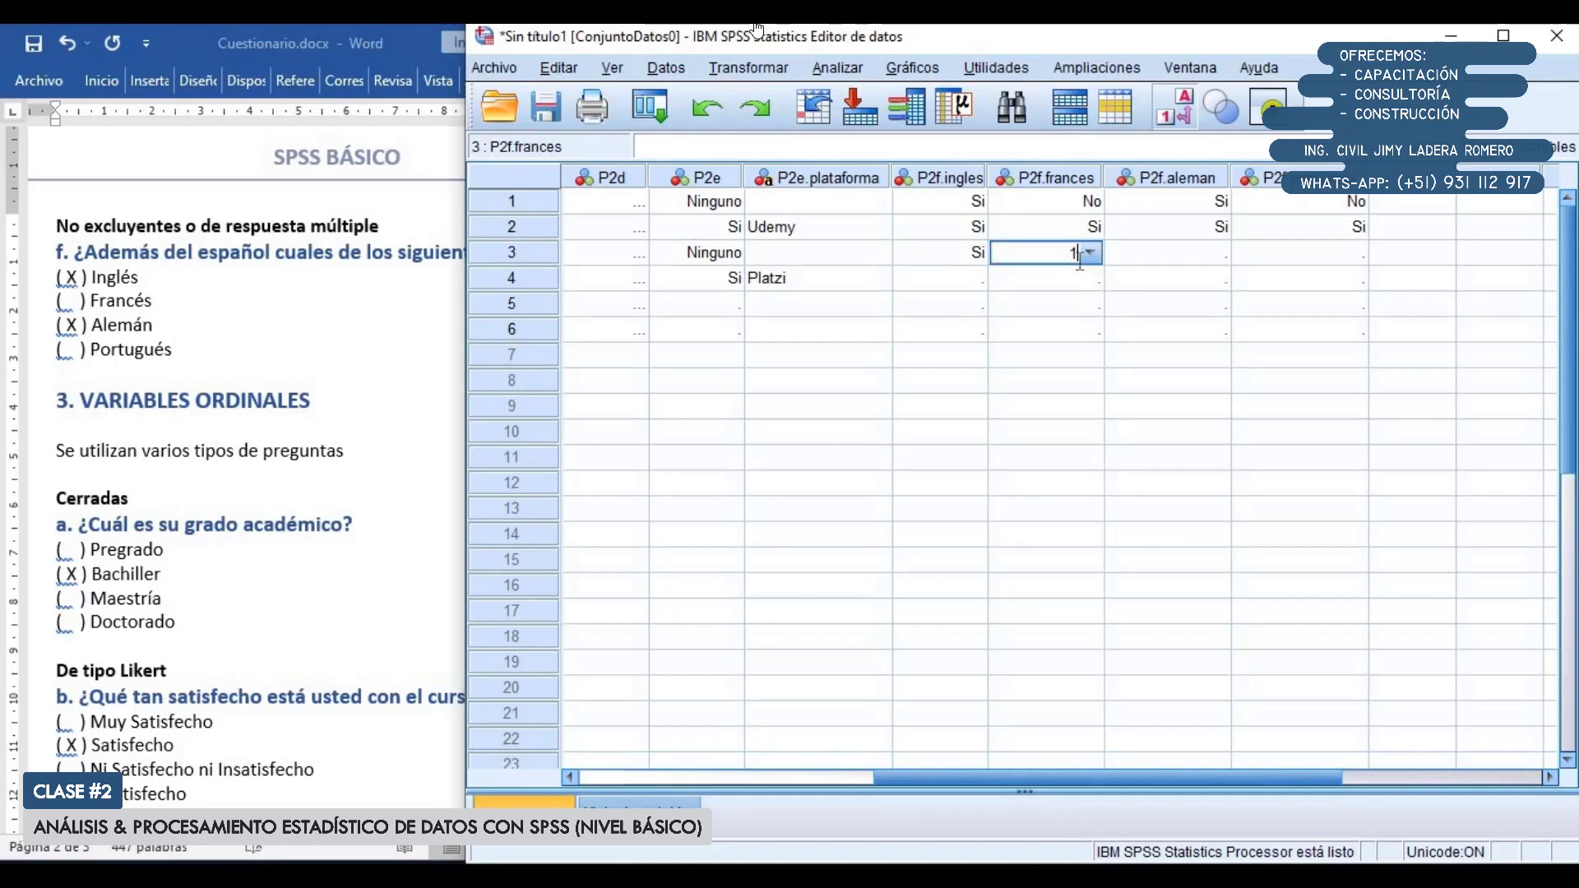
{"action": "left_click", "coordinate": [1141, 256]}
{"action": "type", "text": "2"}
{"action": "left_click", "coordinate": [1240, 255]}
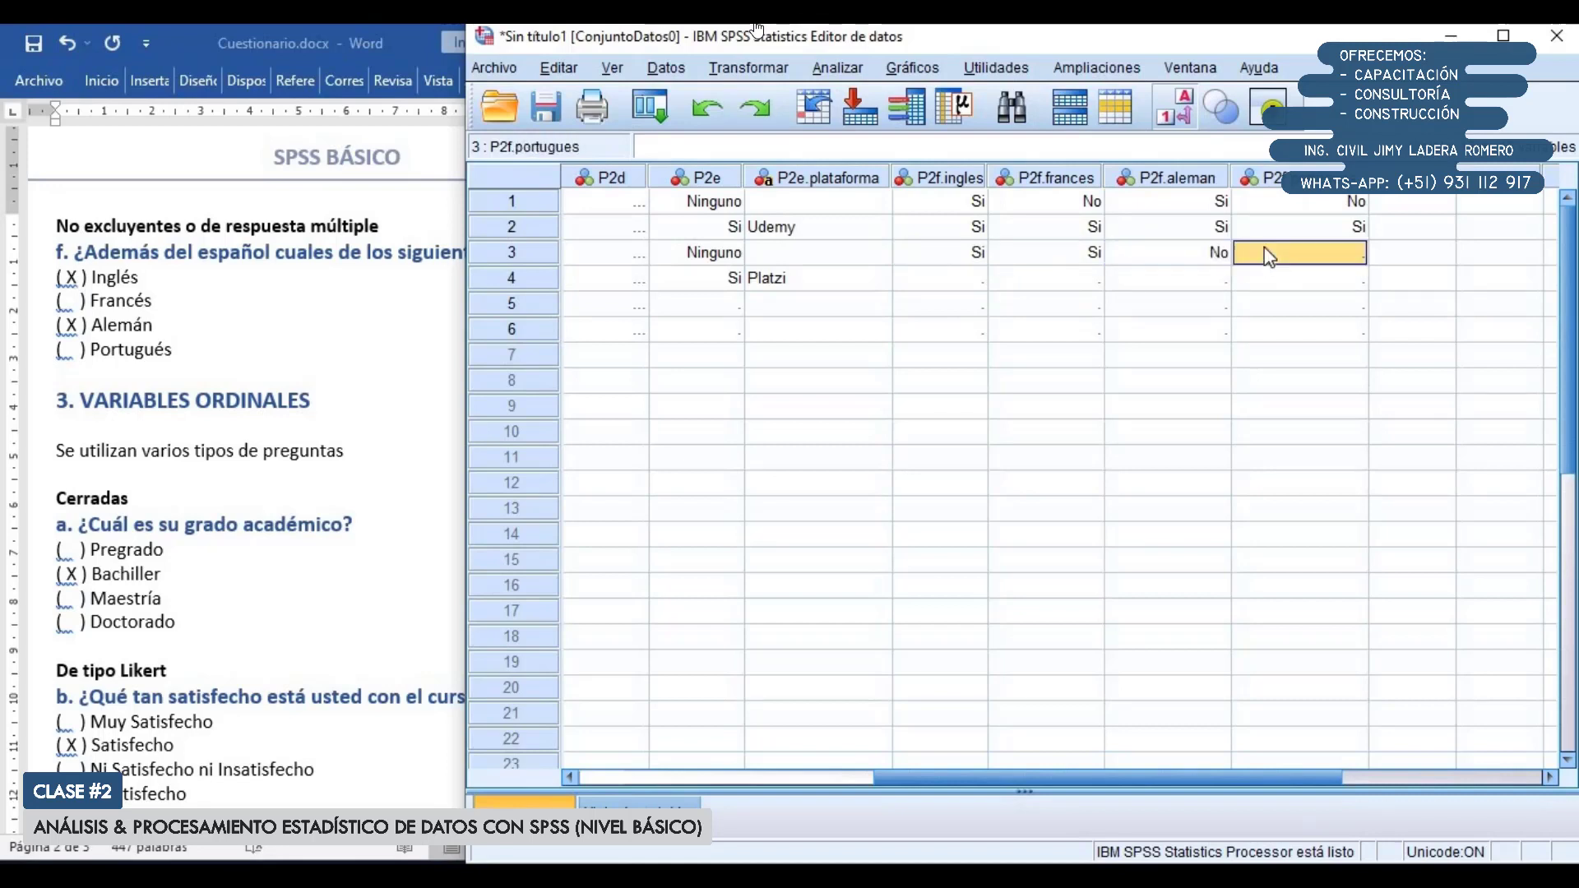
{"action": "type", "text": "2"}
Fill case 4 with 2 (No) for P2f.ingles, P2f.frances and P2f.aleman and 1 (Si) for P2f.portugues
{"action": "left_click", "coordinate": [979, 284]}
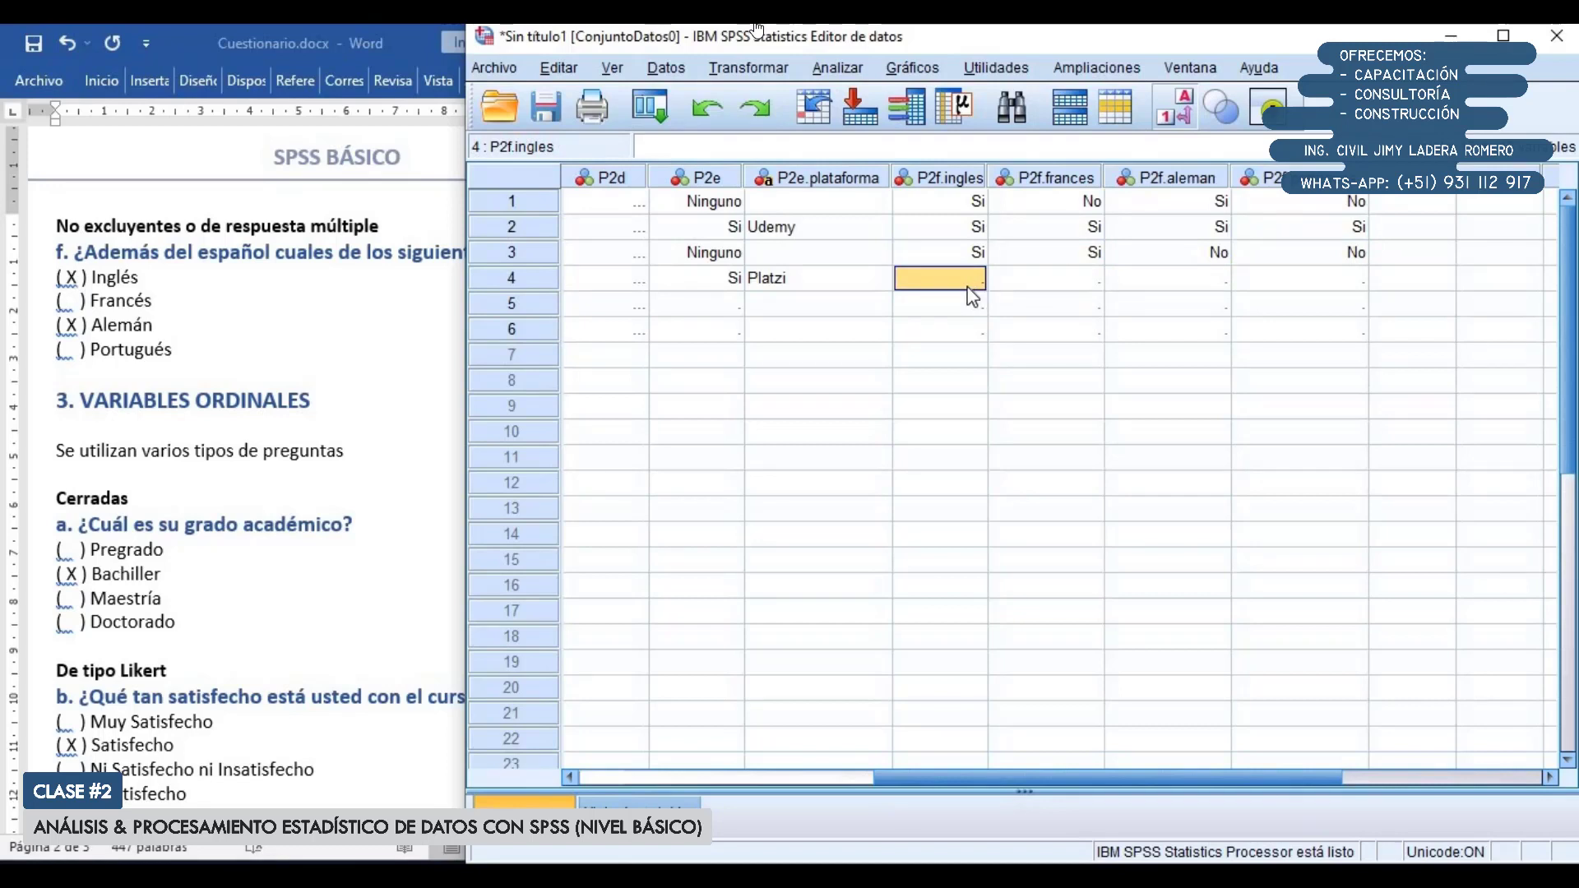
{"action": "type", "text": "2"}
{"action": "left_click", "coordinate": [1061, 284]}
{"action": "type", "text": "2"}
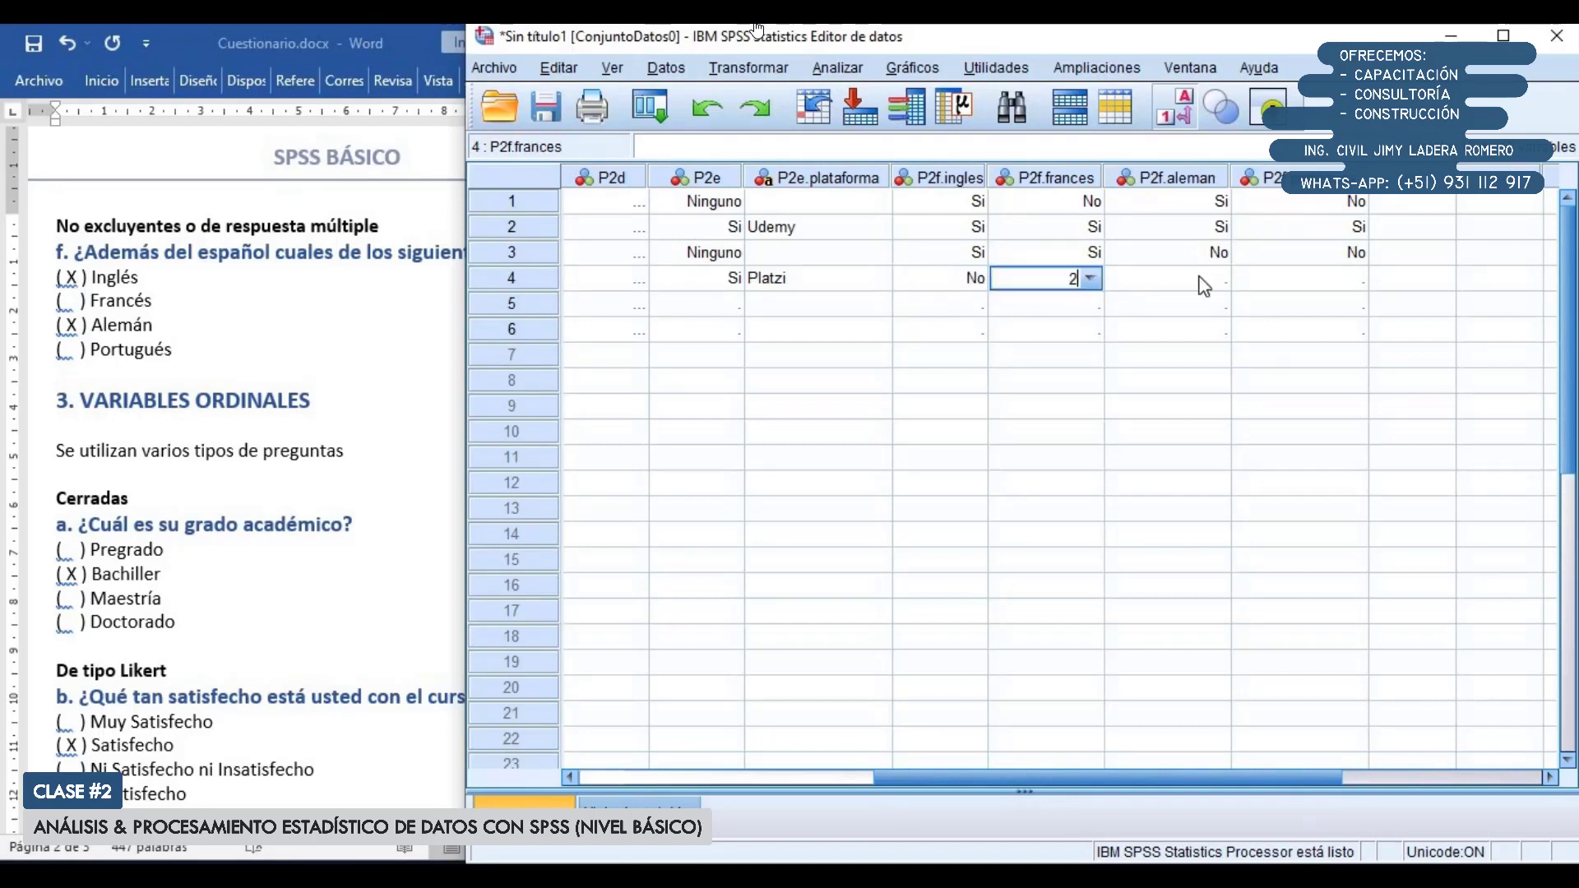
{"action": "left_click", "coordinate": [1203, 283]}
{"action": "type", "text": "2"}
{"action": "left_click", "coordinate": [1340, 286]}
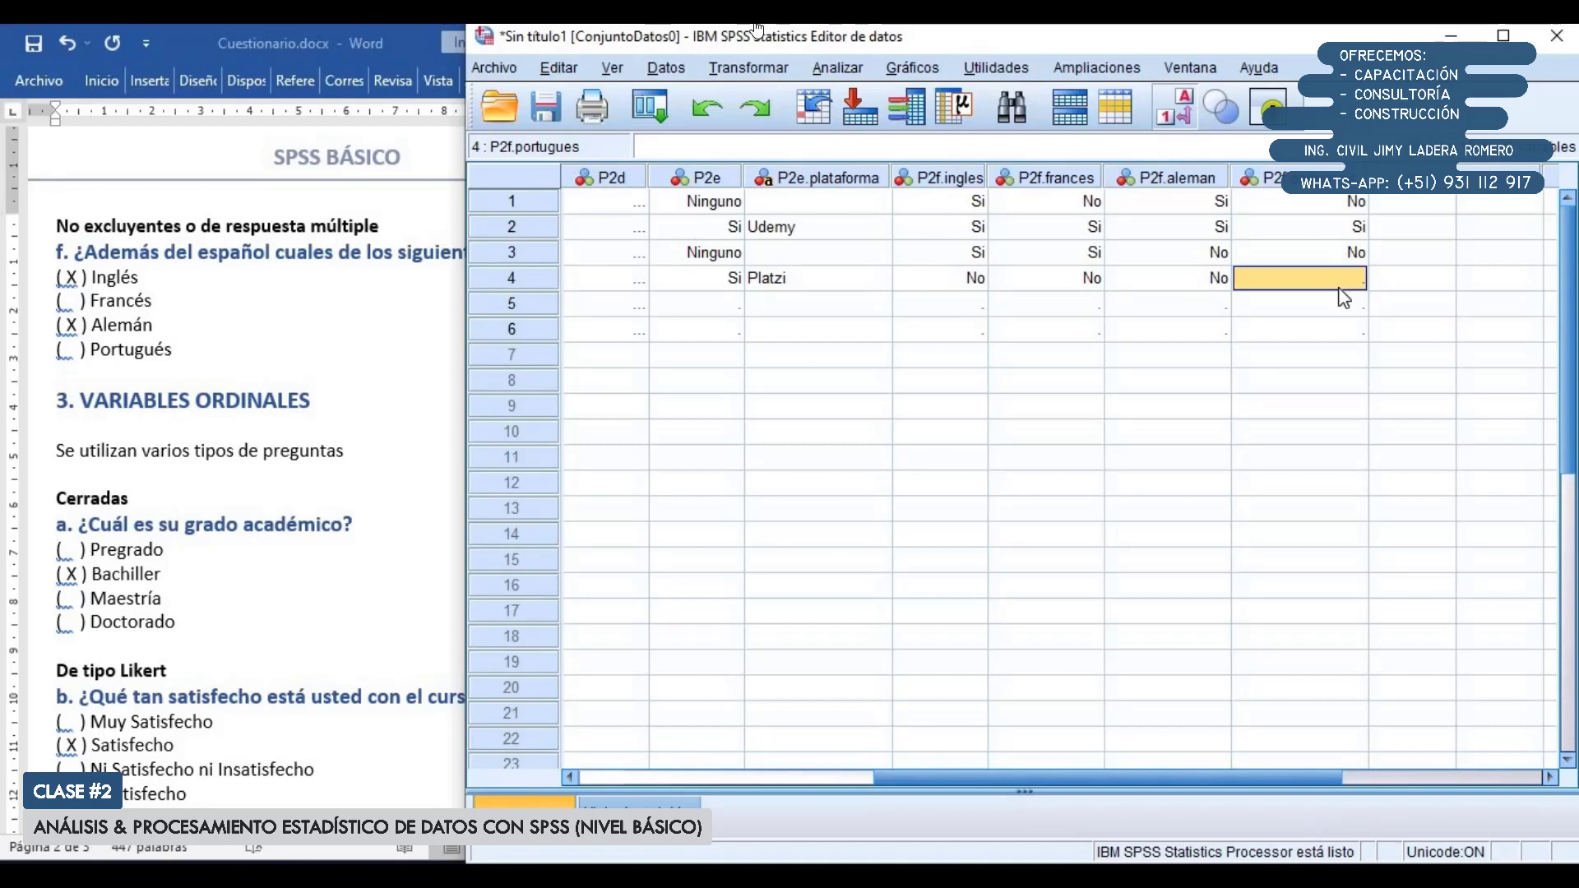
{"action": "type", "text": "1"}
{"action": "left_click", "coordinate": [1324, 308]}
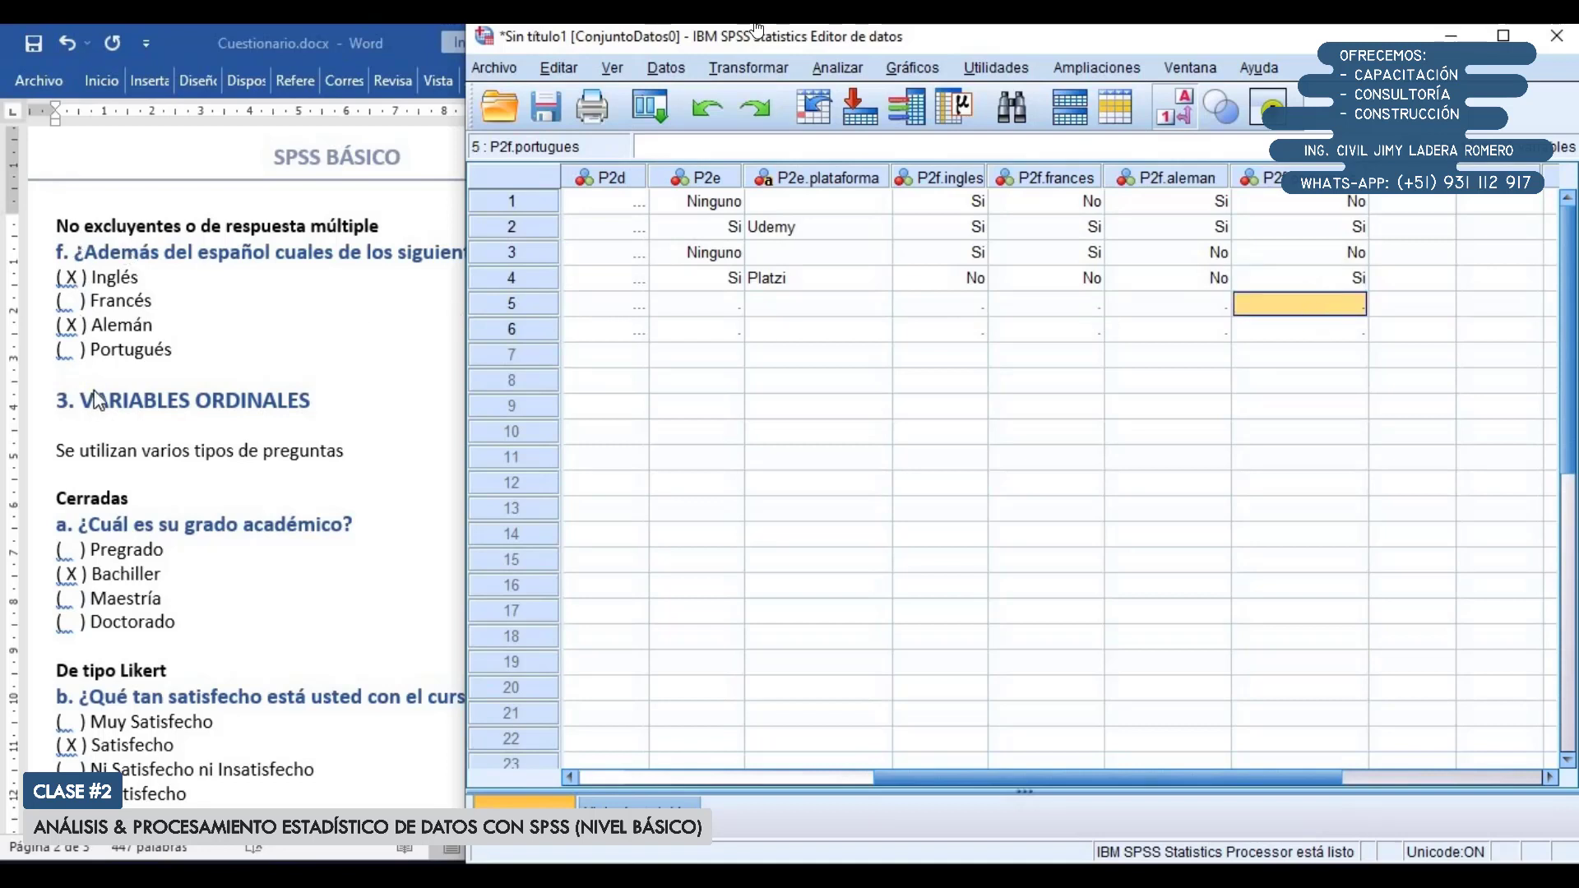
Fill case 5 with 2 (No) for P2f.ingles, P2f.frances, P2f.aleman and P2f.portugues, and highlight the P2f answers of cases 1 to 5
{"action": "left_click", "coordinate": [982, 312]}
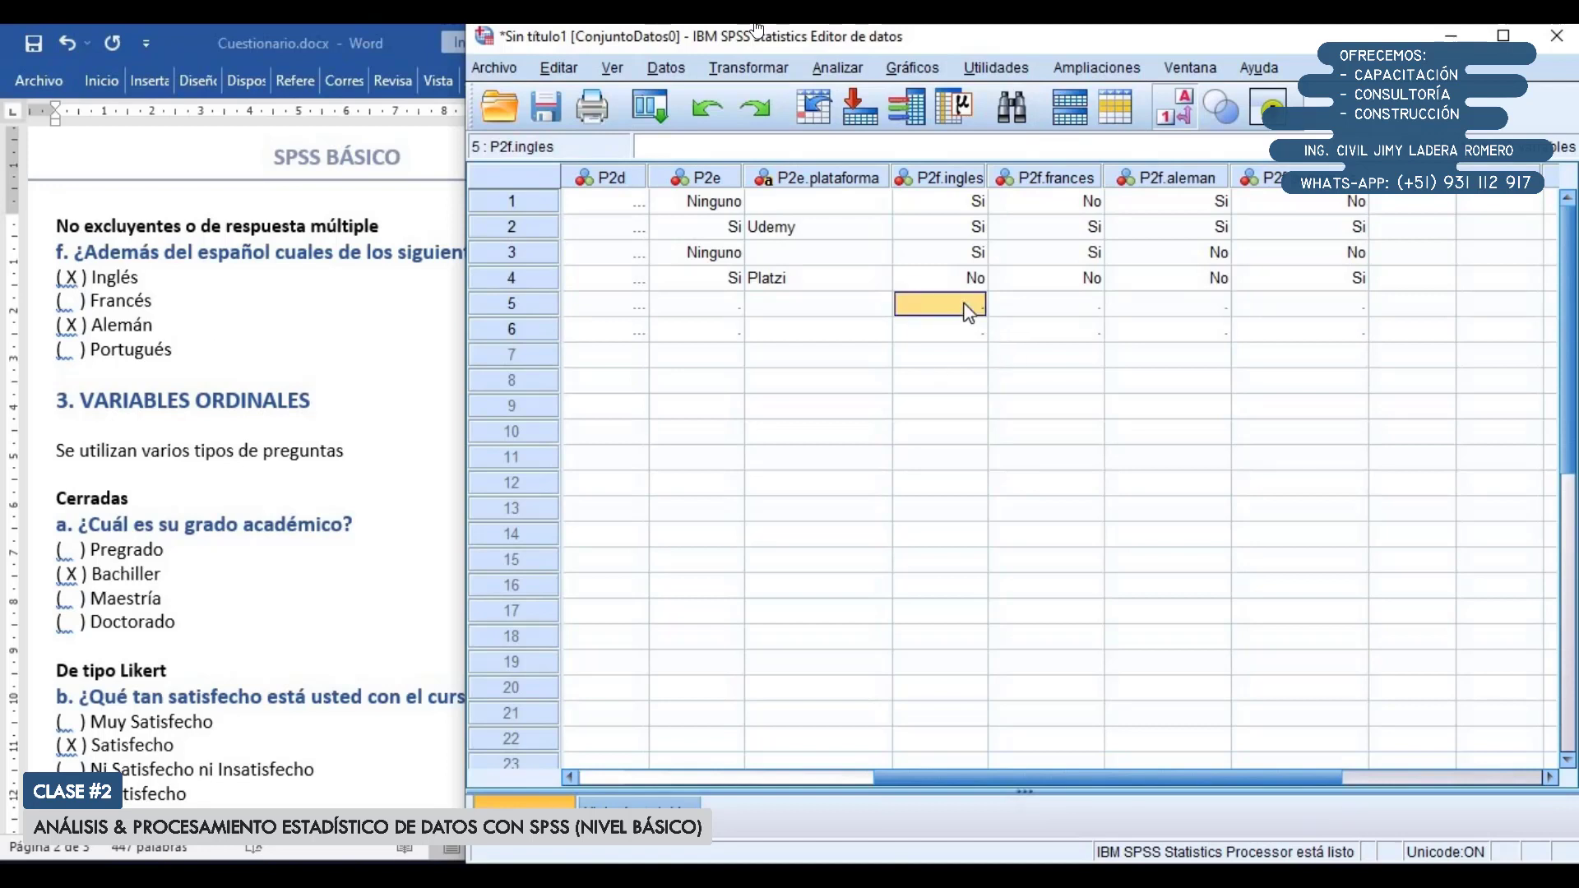
{"action": "type", "text": "2"}
{"action": "left_click", "coordinate": [1018, 304]}
{"action": "type", "text": "2"}
{"action": "left_click", "coordinate": [1138, 309]}
{"action": "type", "text": "2"}
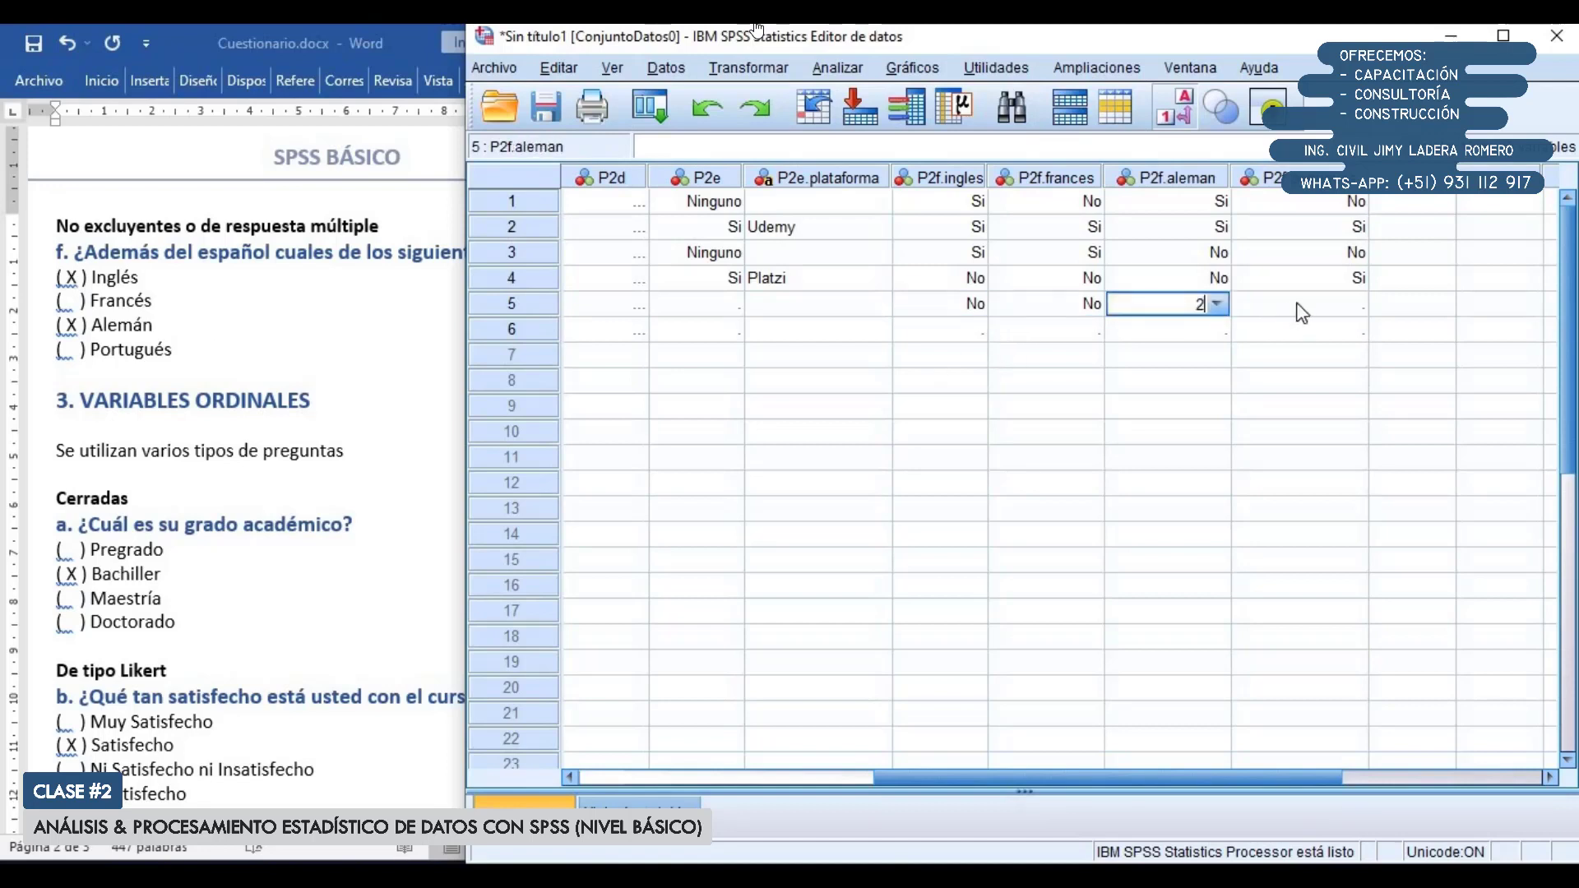
{"action": "left_click", "coordinate": [1307, 308]}
{"action": "type", "text": "2"}
{"action": "left_click", "coordinate": [1392, 309]}
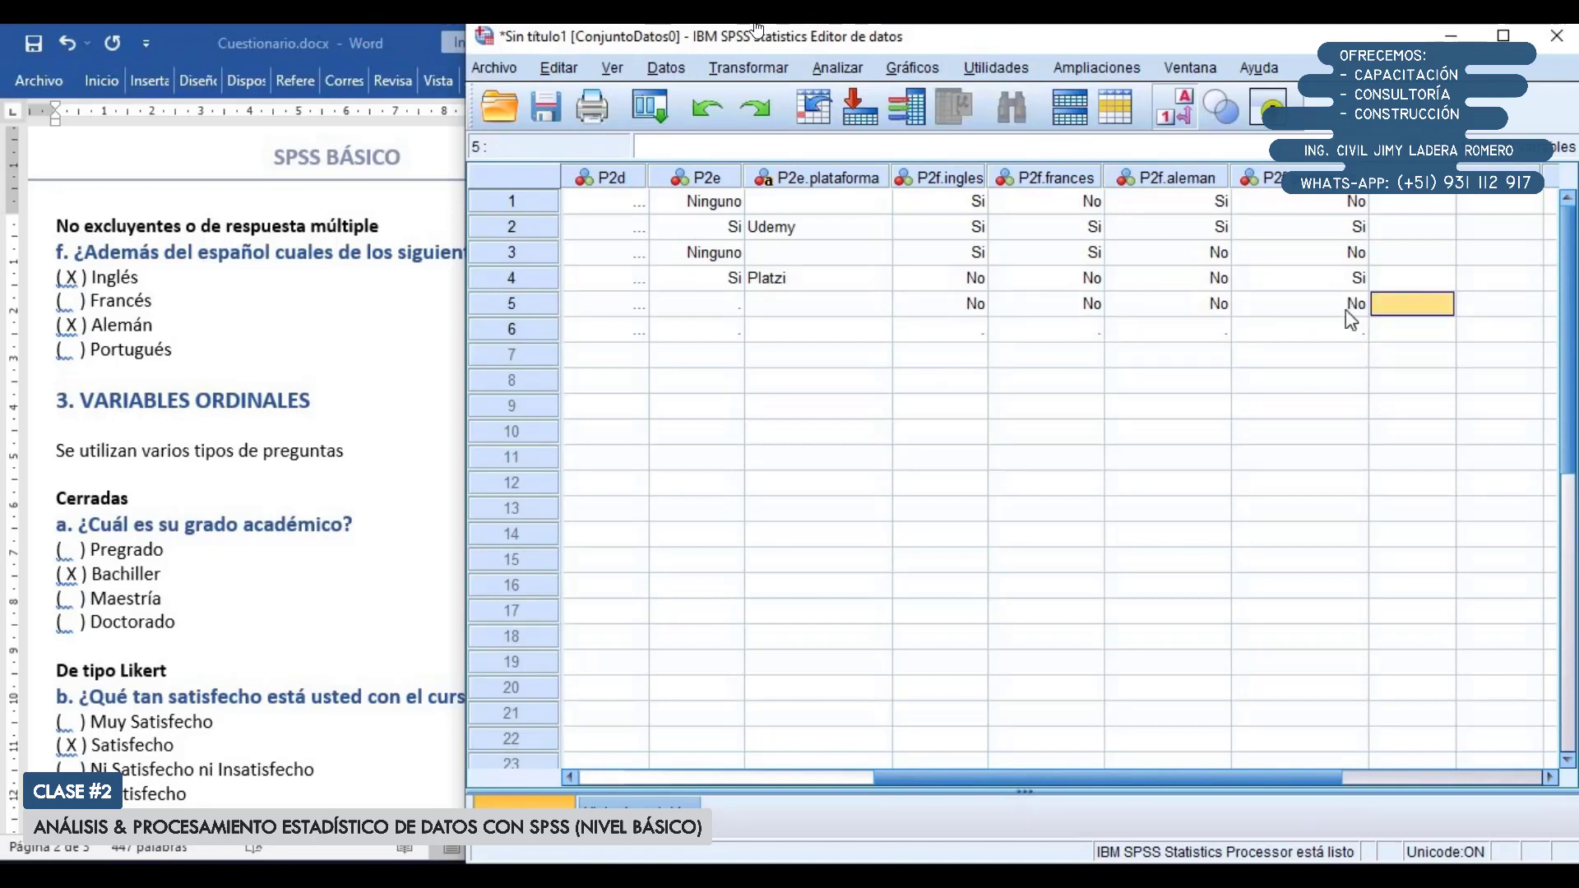
{"action": "left_click_drag", "start_coordinate": [951, 201], "coordinate": [1325, 307]}
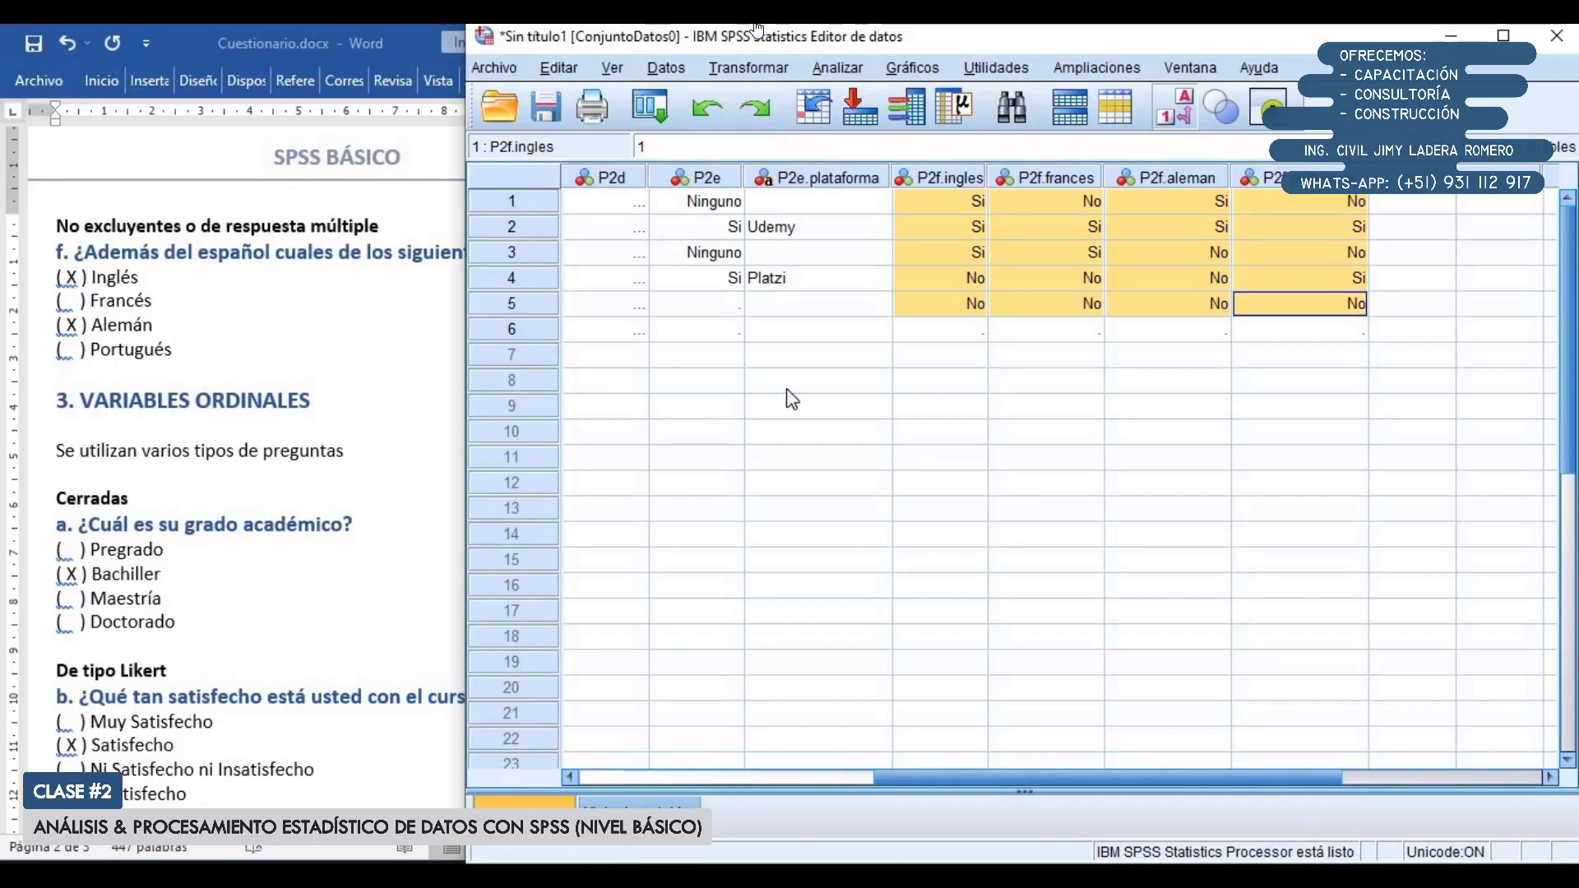
Add a new variable named P3a in row 14 of the variable definitions for the questionnaire's academic degree question
{"action": "left_click", "coordinate": [638, 801]}
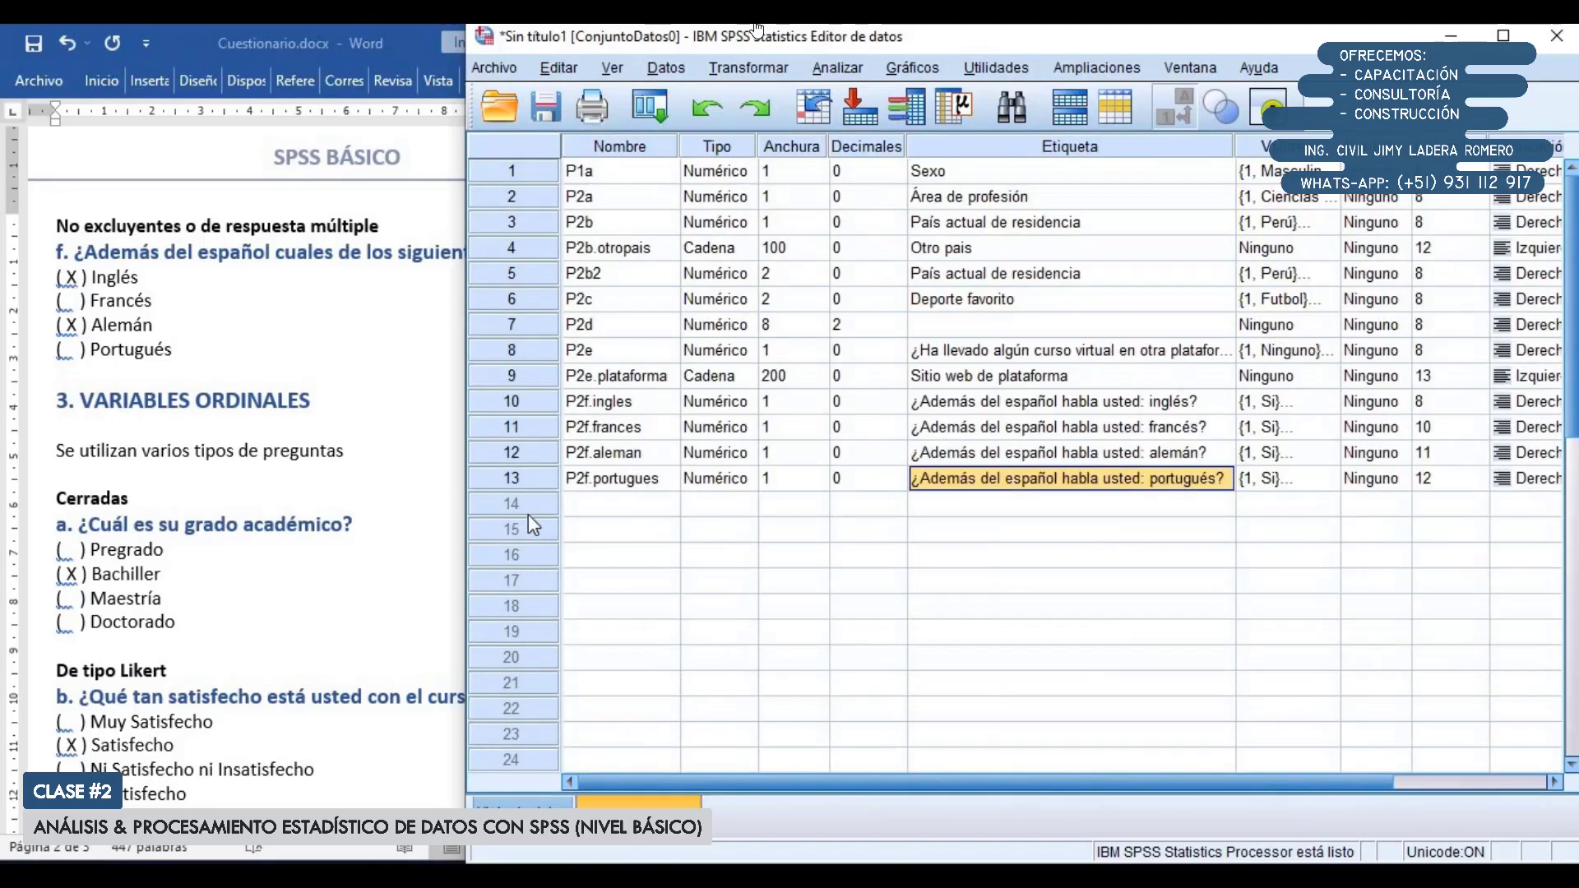
{"action": "left_click_drag", "start_coordinate": [528, 514], "coordinate": [508, 579]}
{"action": "scroll", "coordinate": [329, 527], "scroll_direction": "down", "scroll_amount": 3}
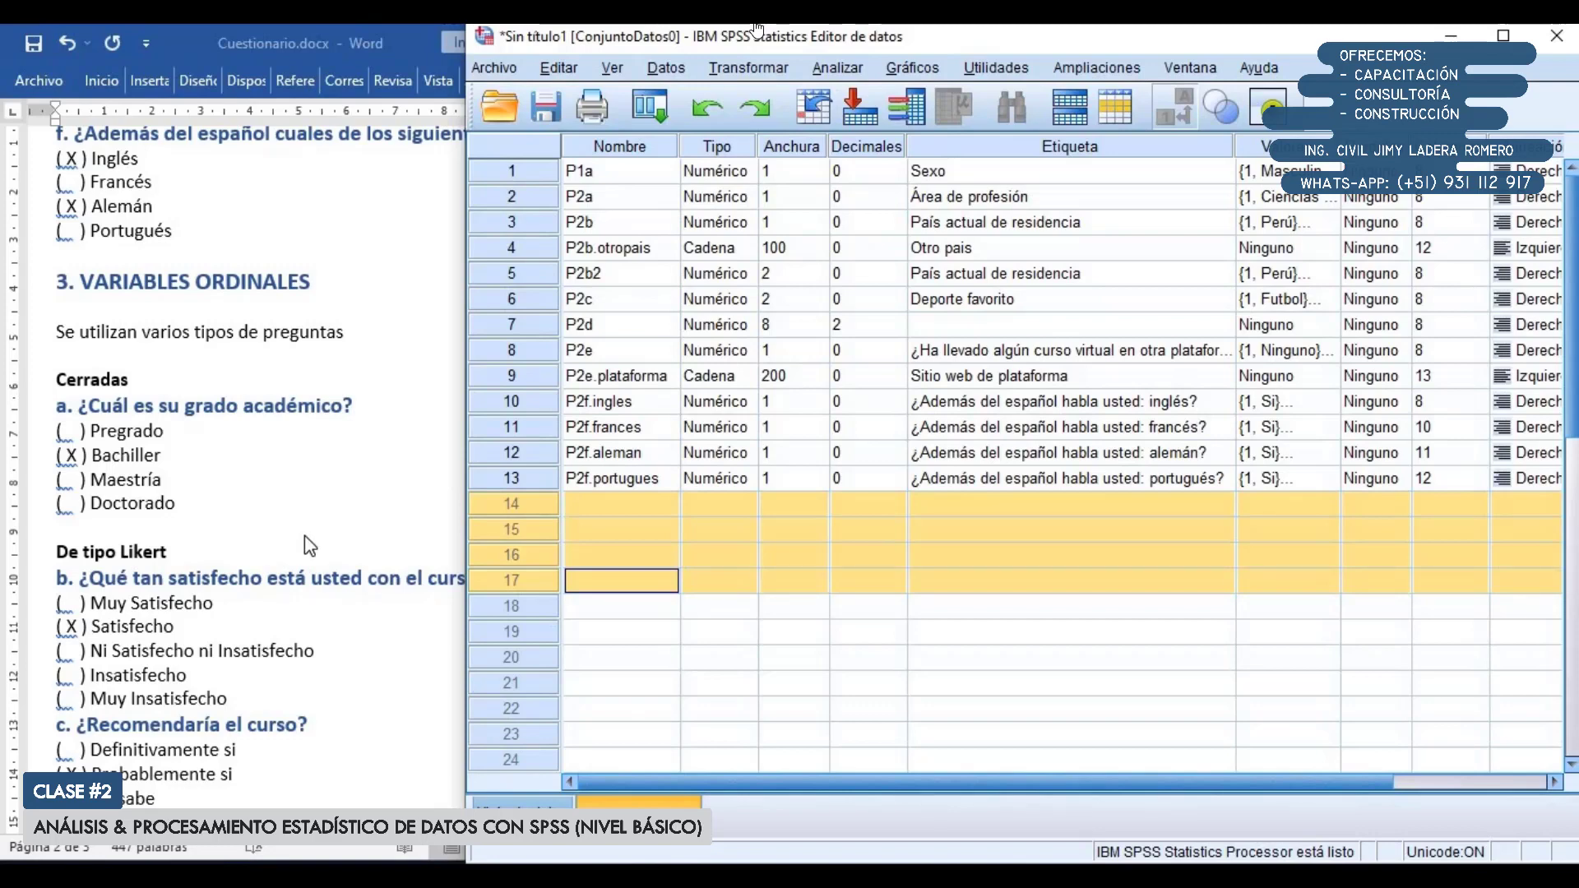
{"action": "scroll", "coordinate": [304, 535], "scroll_direction": "down", "scroll_amount": 3}
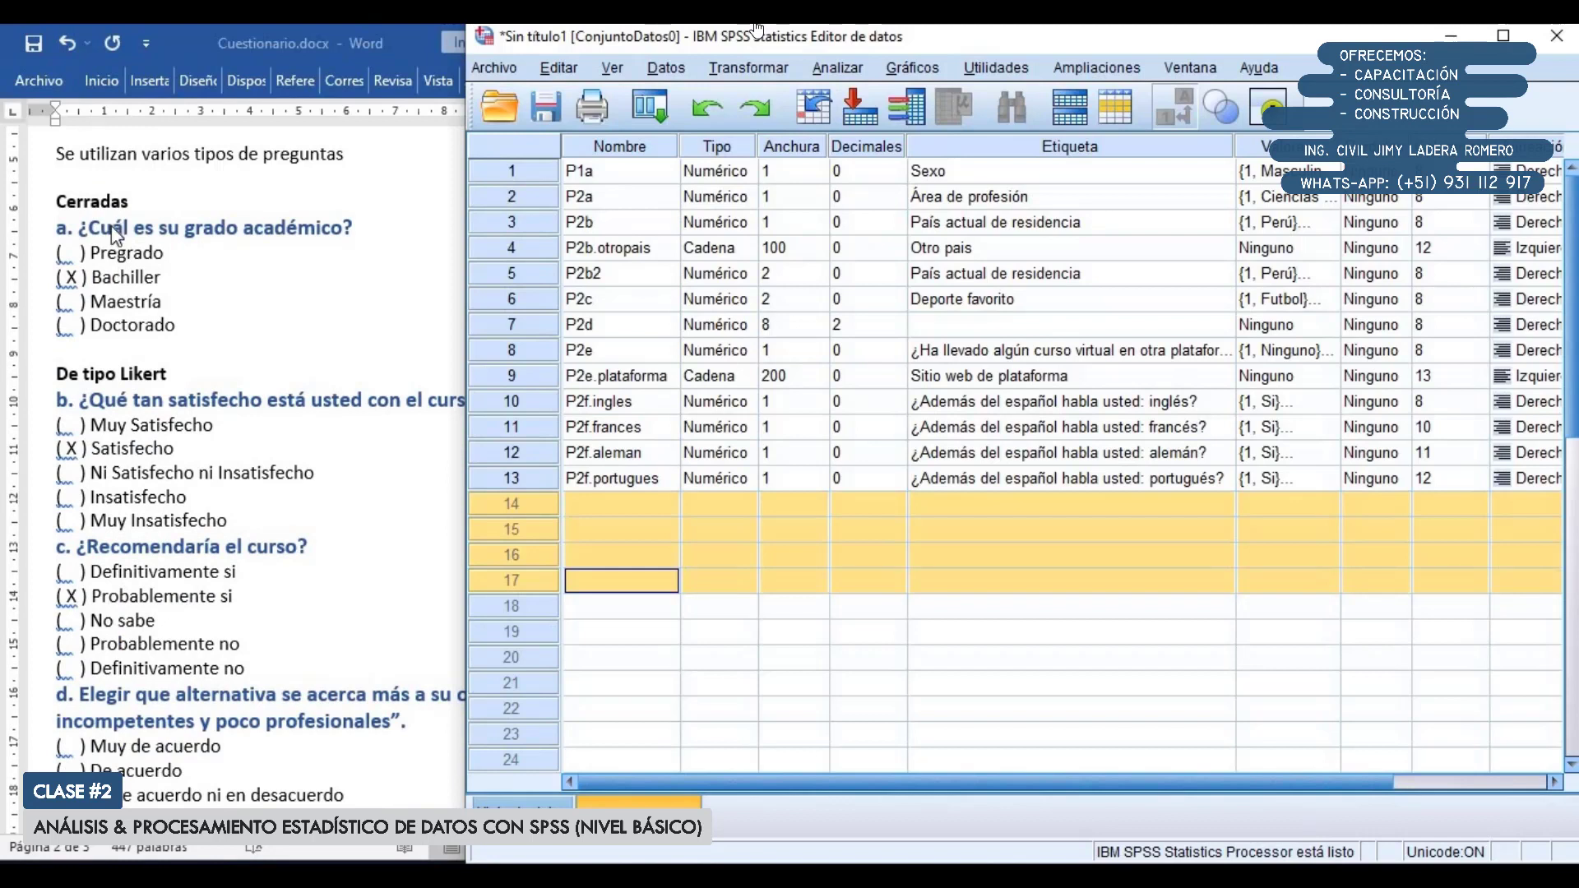
{"action": "left_click", "coordinate": [595, 505]}
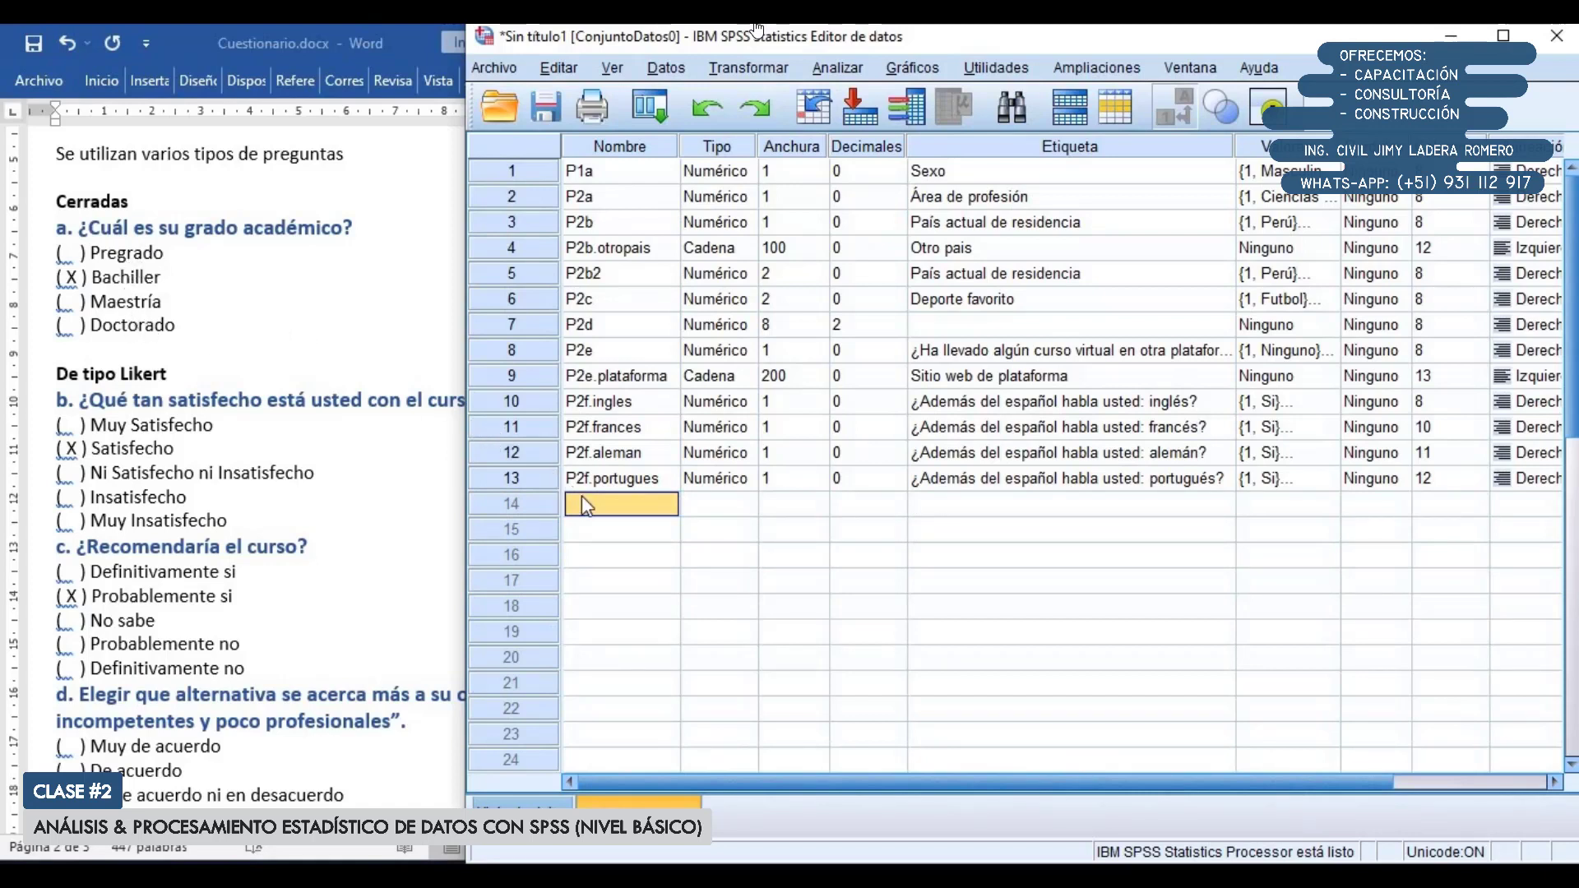
{"action": "type", "text": "P"}
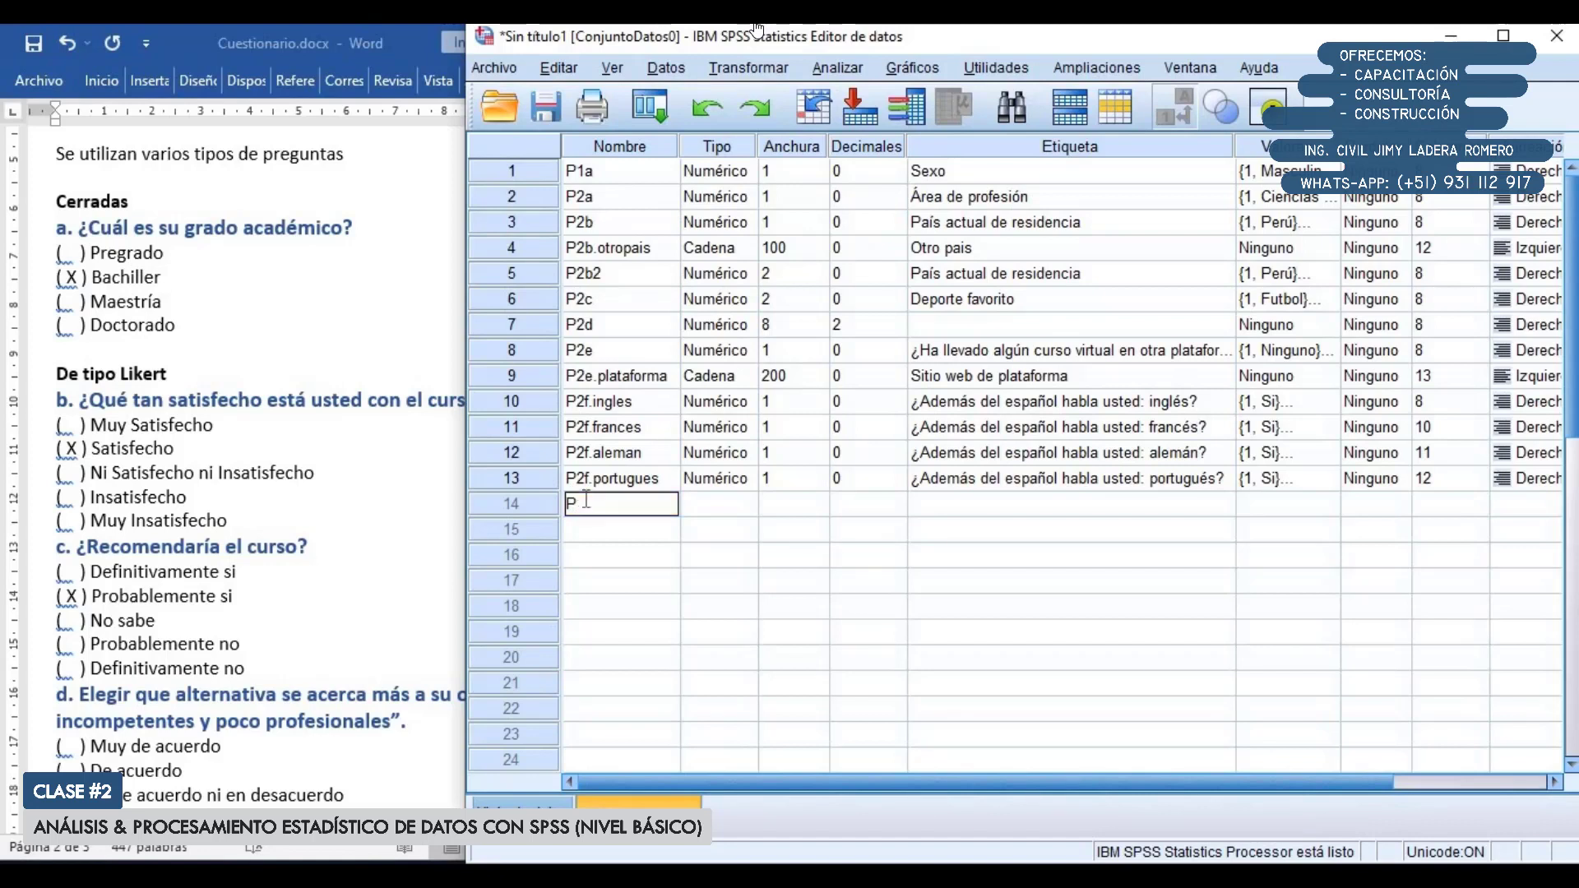
{"action": "type", "text": "3a"}
Set the label of variable P3a to "Grado académico"
{"action": "key", "text": "Tab"}
{"action": "key", "text": "Tab"}
{"action": "key", "text": "Tab"}
{"action": "key", "text": "Tab"}
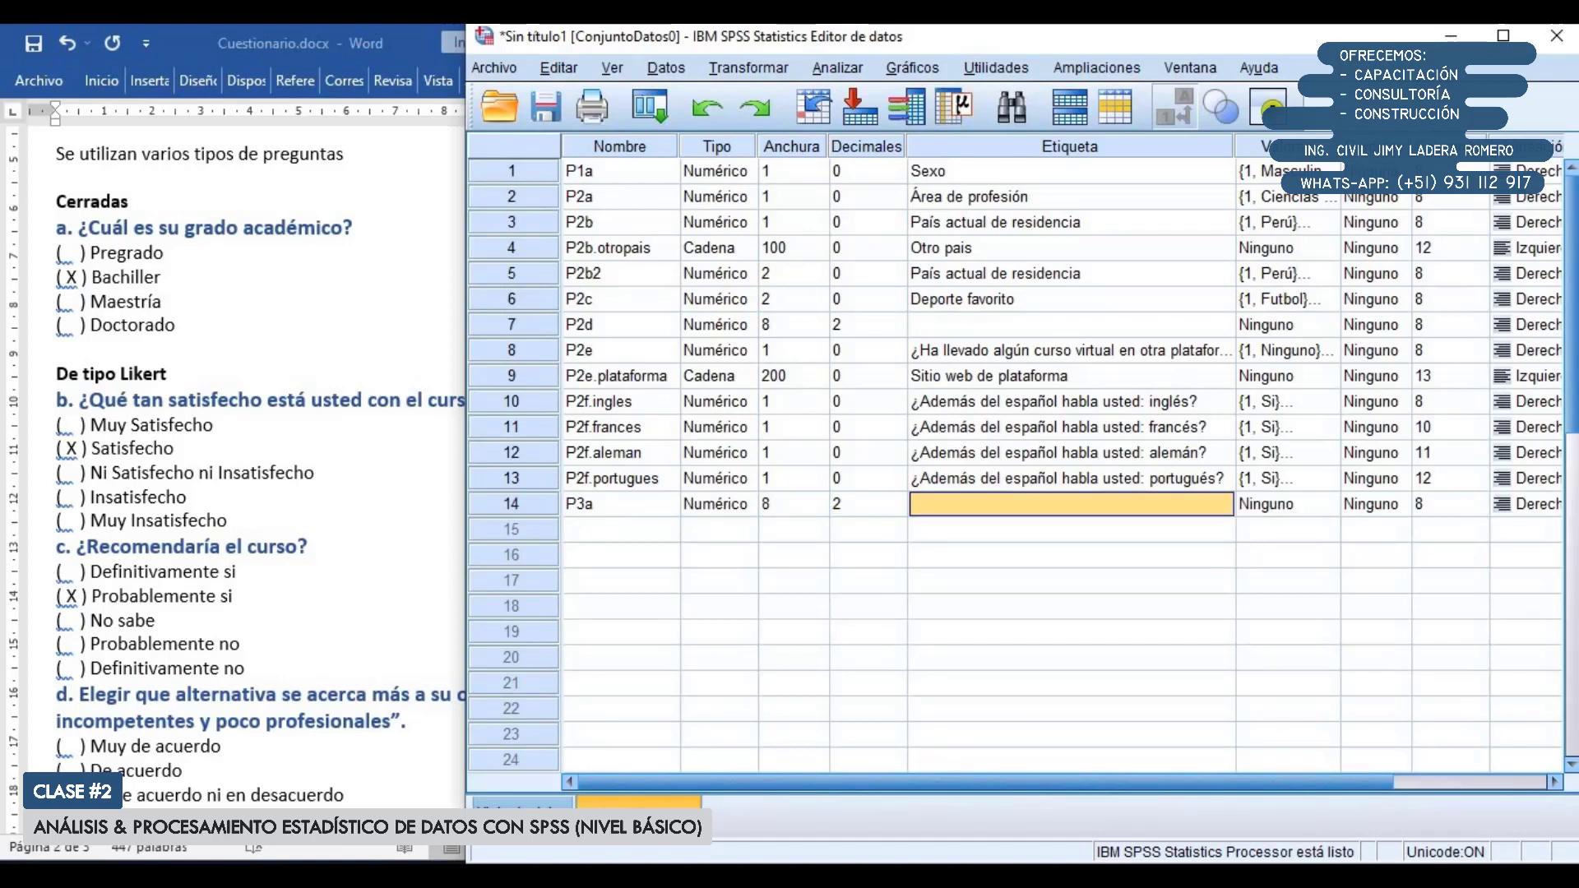
{"action": "key", "text": "F2"}
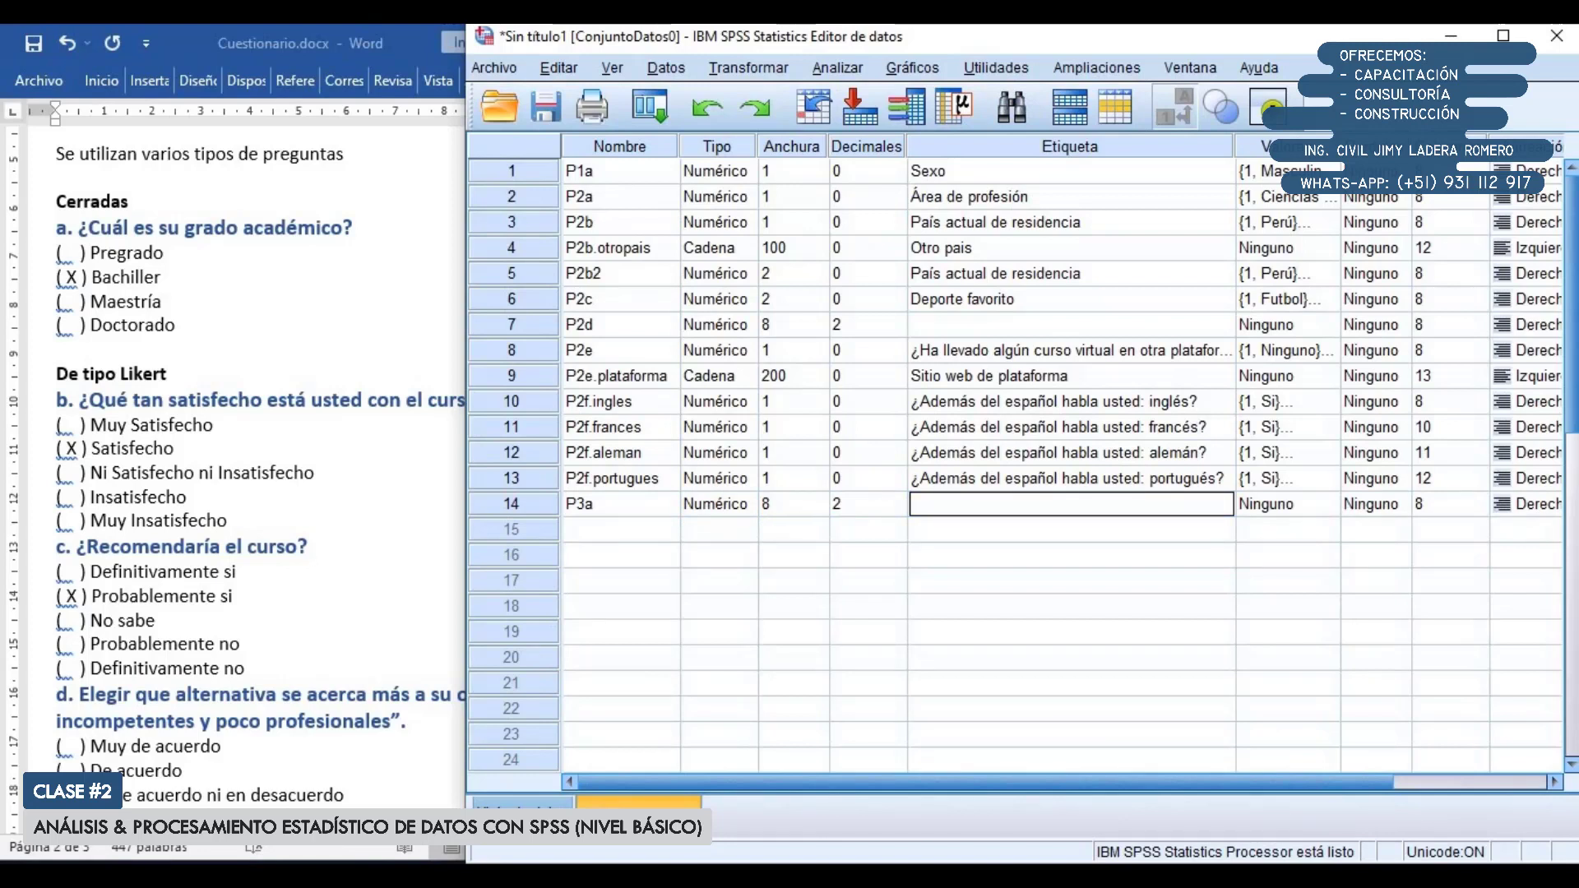
{"action": "type", "text": "Grado académico"}
{"action": "key", "text": "Return"}
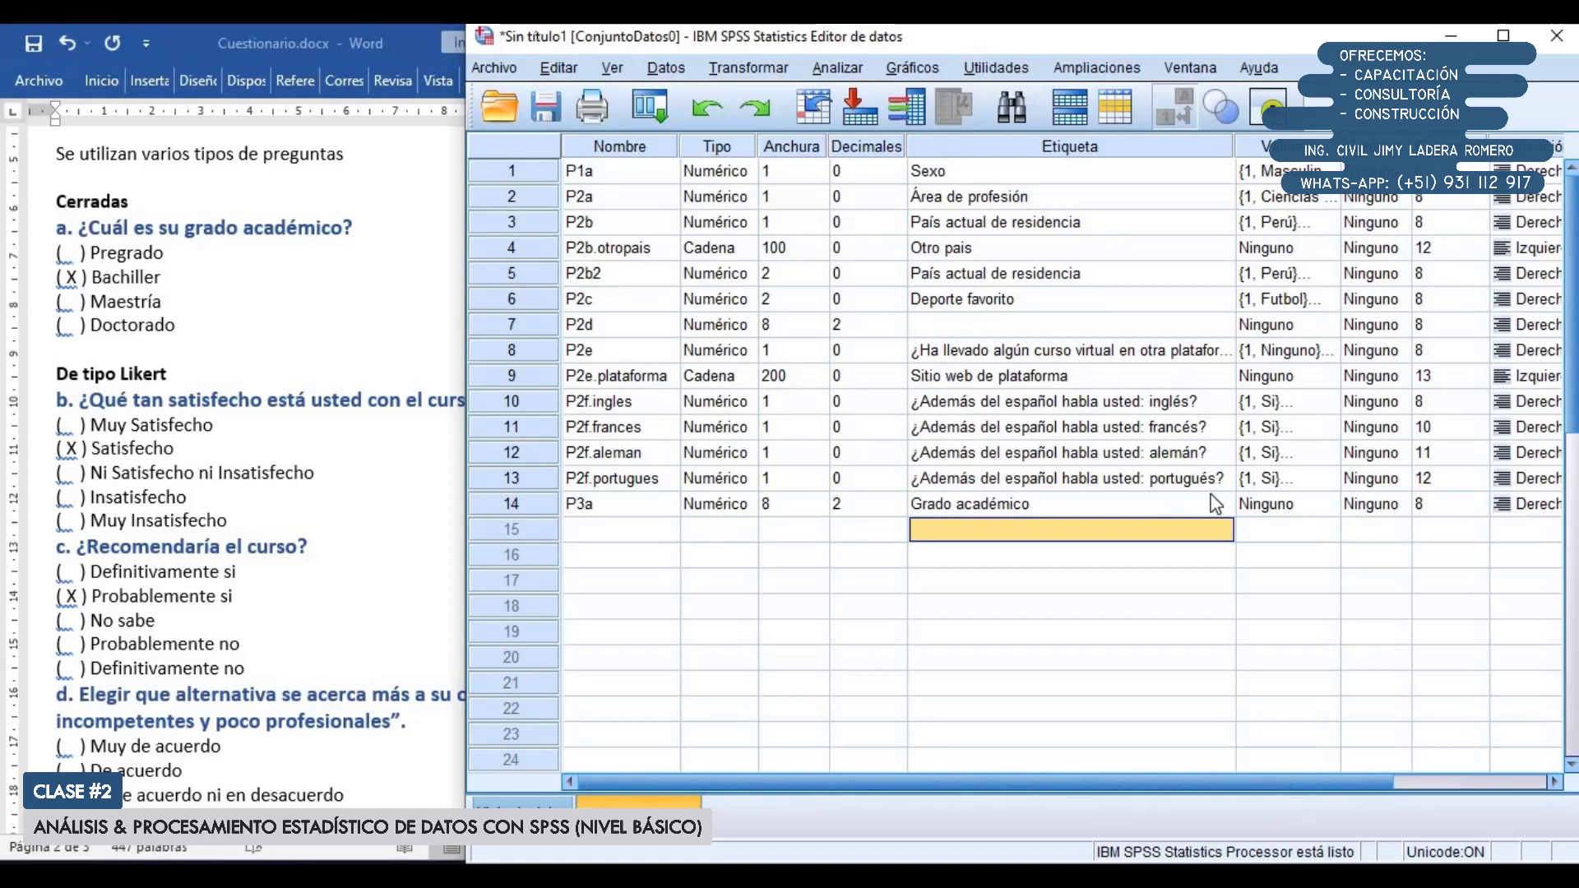
Start the value labels for P3a with 1 = Pregrado and 2 = Bachiller
{"action": "left_click", "coordinate": [1298, 502]}
{"action": "left_click", "coordinate": [1326, 505]}
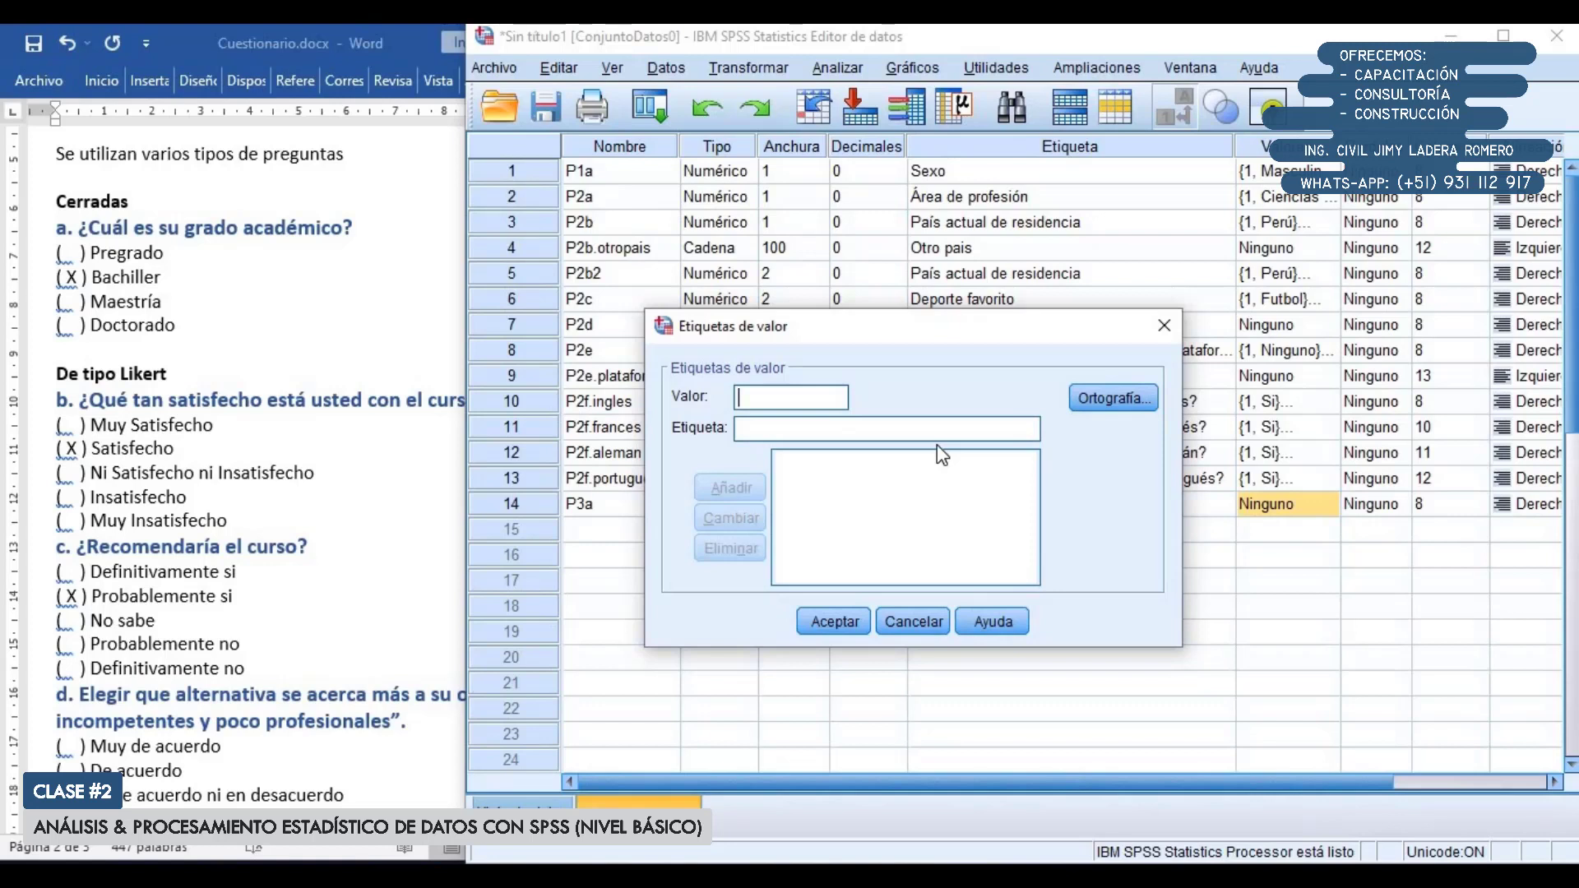
{"action": "type", "text": "1"}
{"action": "type", "text": "Pregrado"}
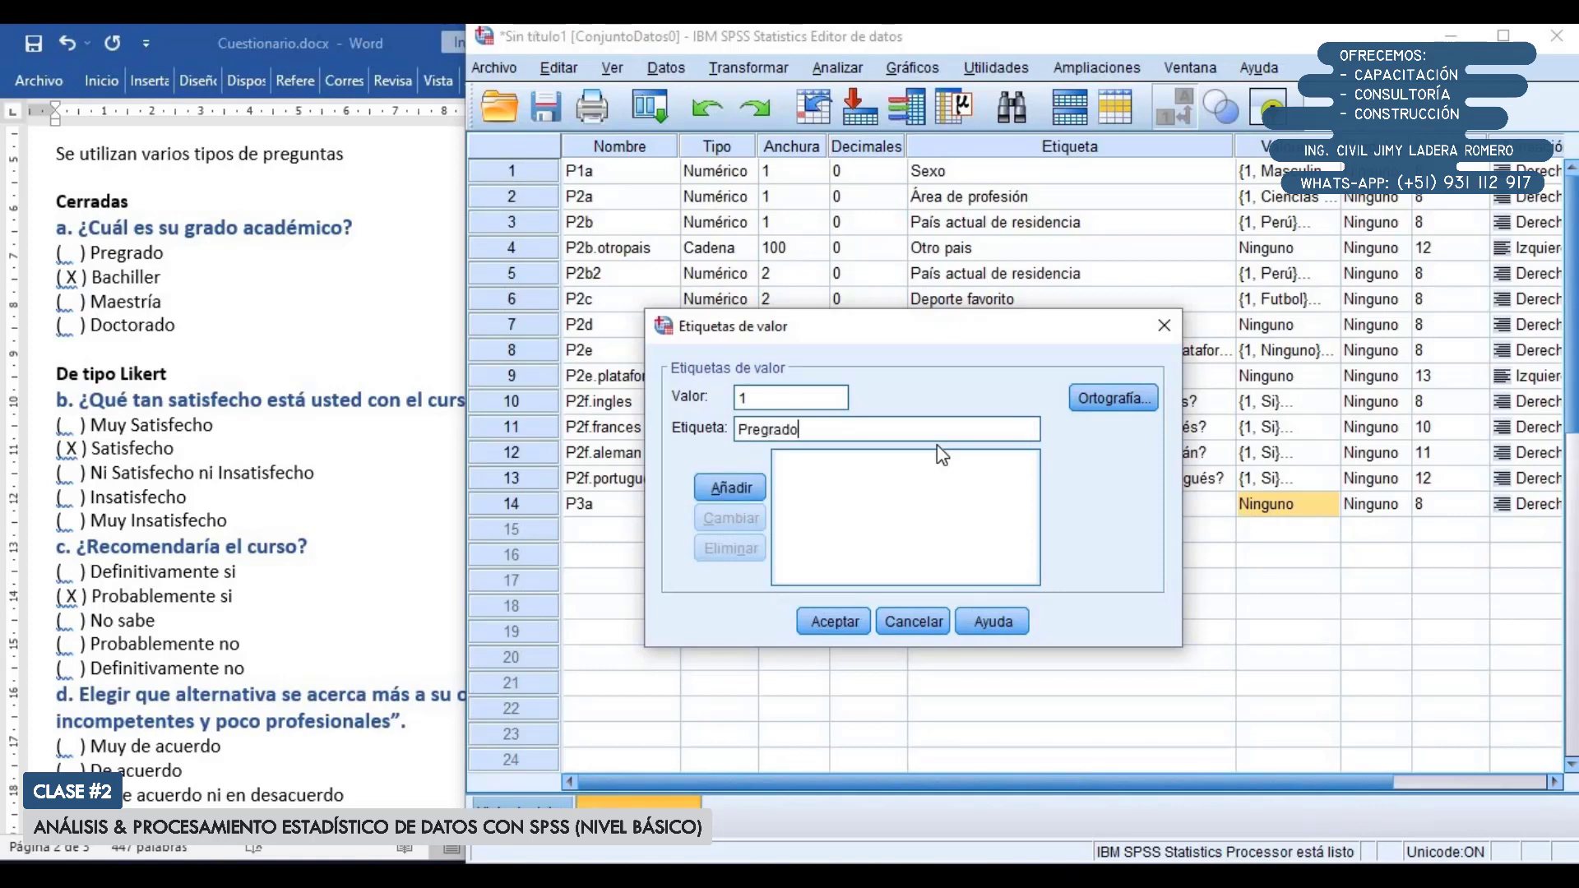
{"action": "key", "text": "Return"}
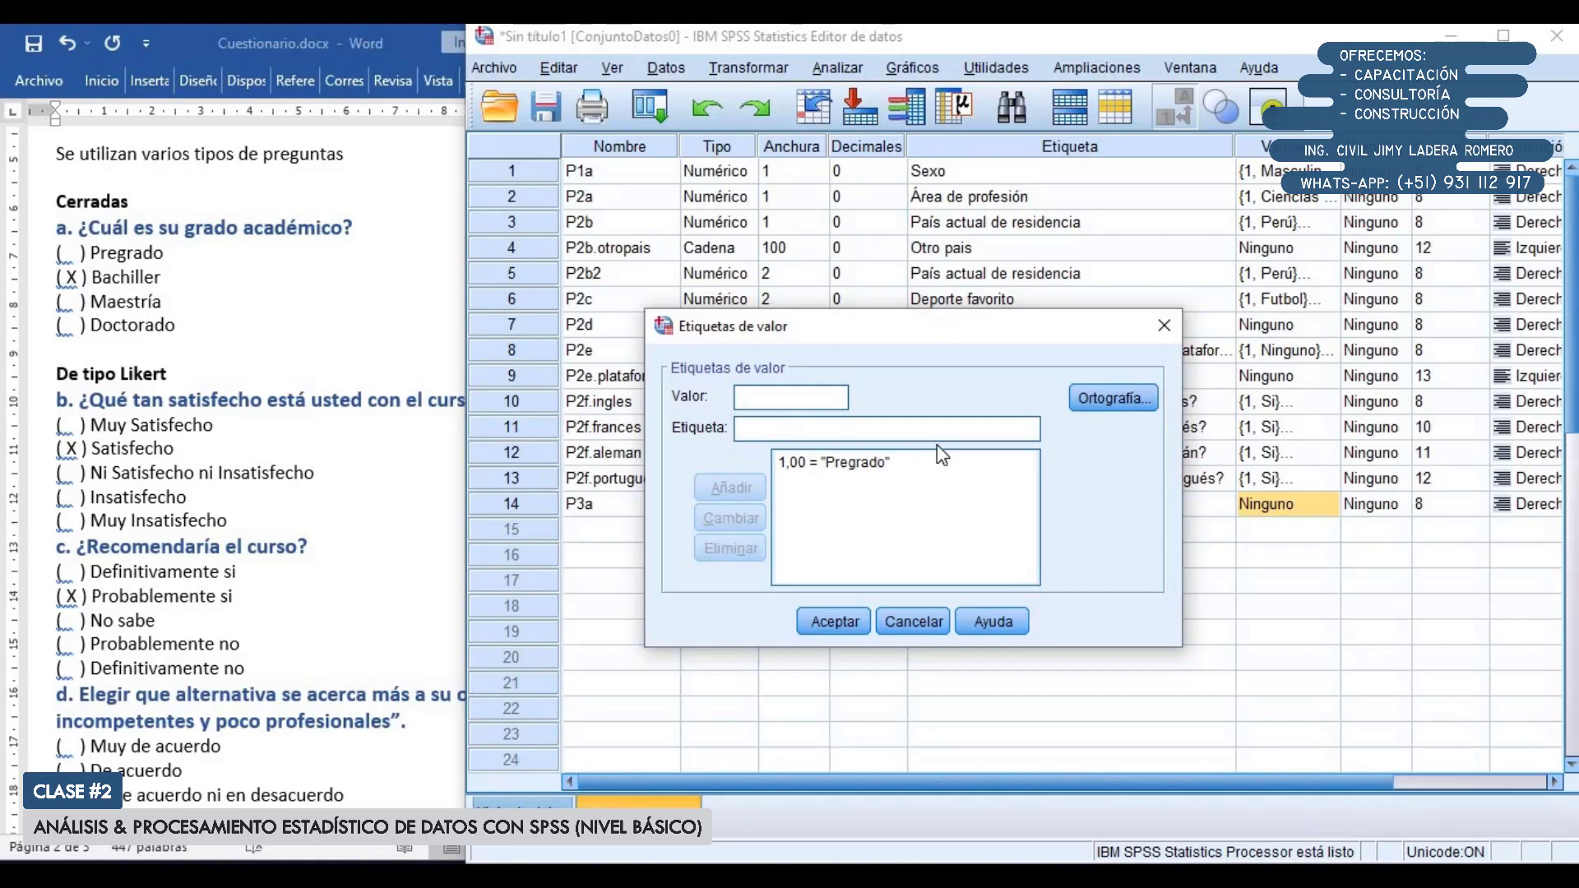
{"action": "type", "text": "2"}
{"action": "key", "text": "Tab"}
{"action": "type", "text": "B"}
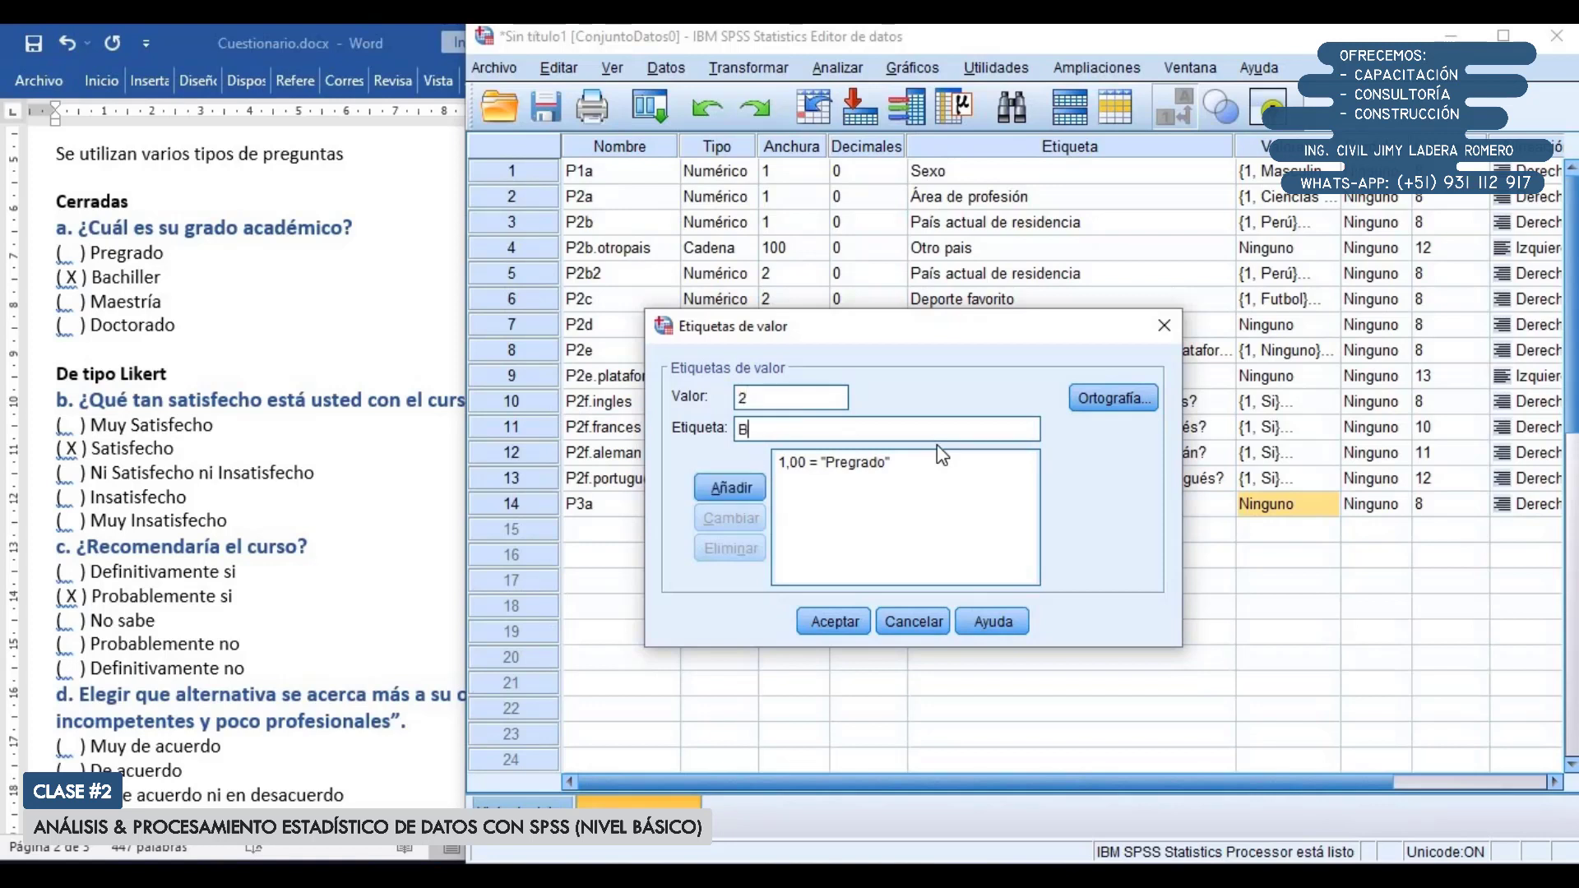
{"action": "type", "text": "achiller"}
{"action": "key", "text": "Return"}
Add the value labels 3 = Maestría and 4 = Doctorado to P3a and accept the label list
{"action": "type", "text": "3"}
{"action": "key", "text": "Tab"}
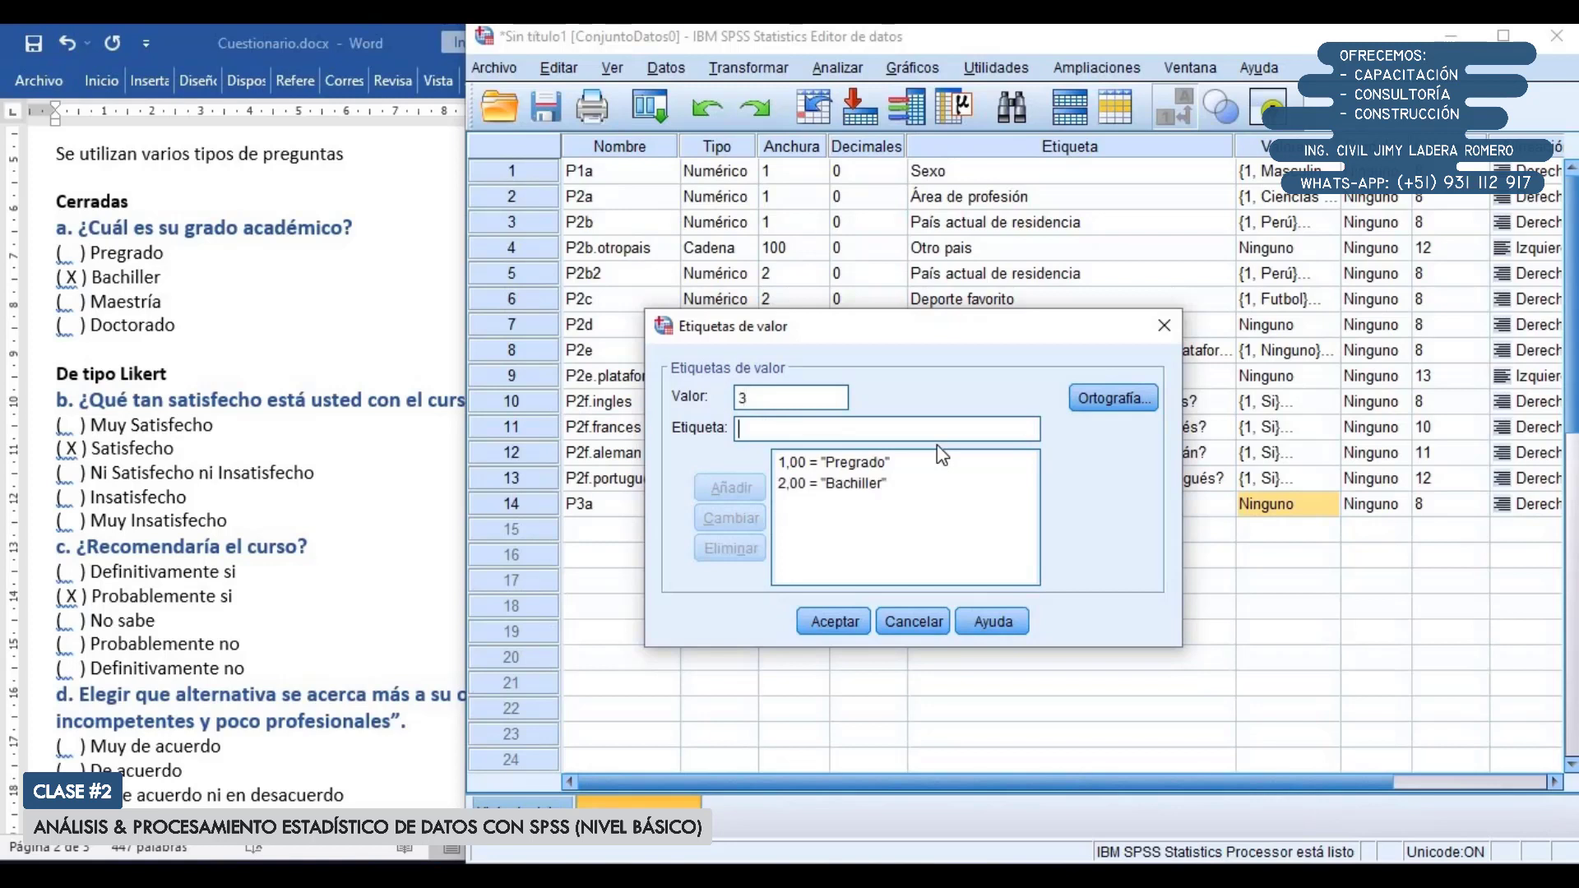
{"action": "type", "text": "Mae"}
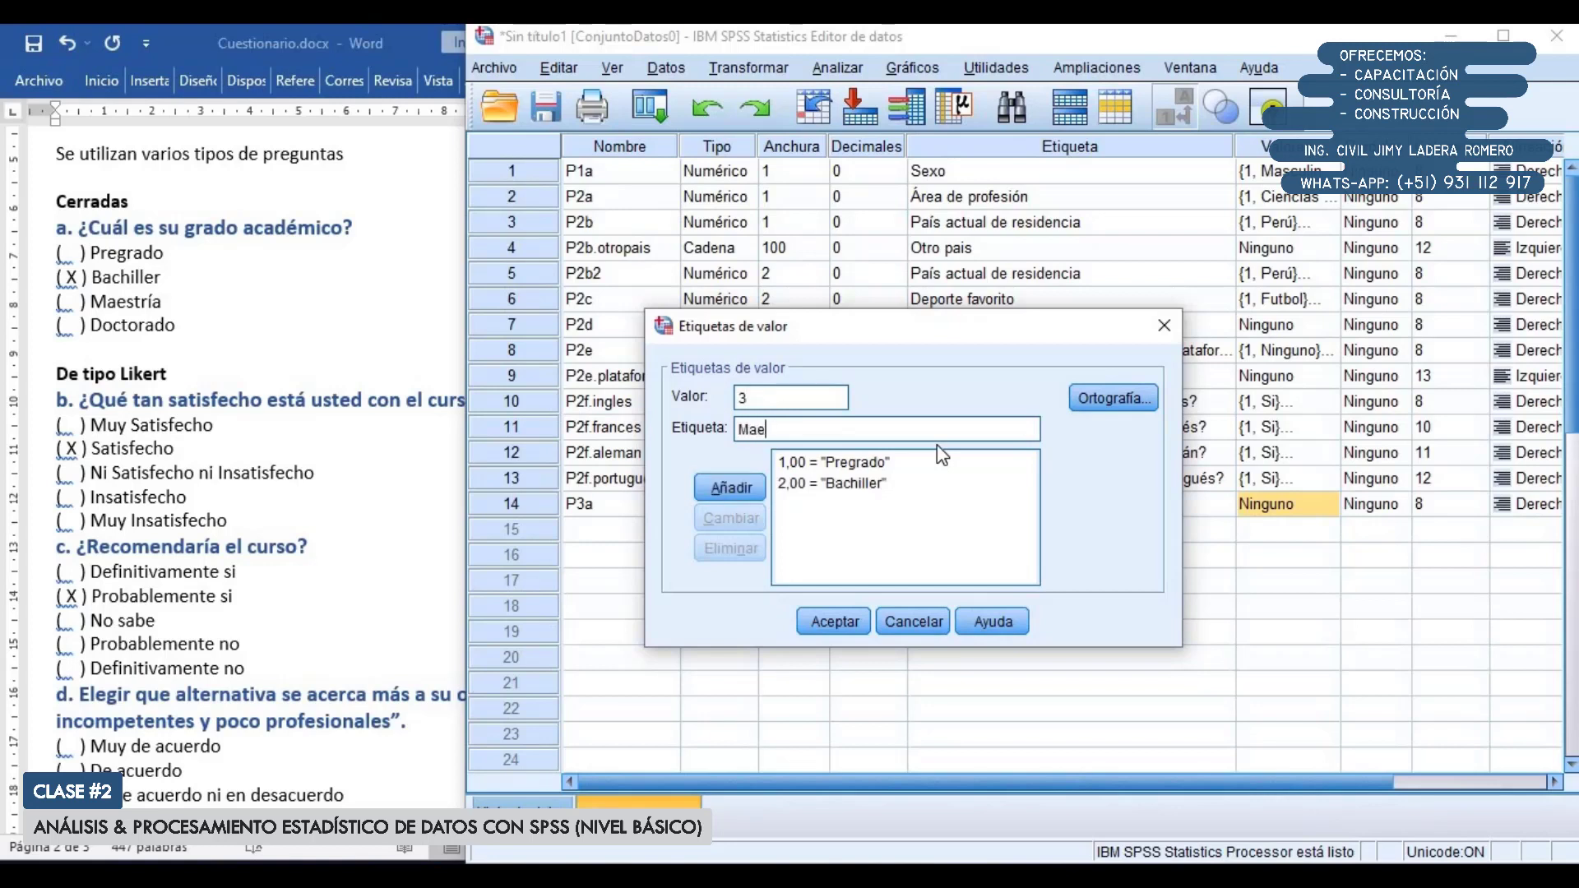
{"action": "type", "text": "stría"}
{"action": "key", "text": "Return"}
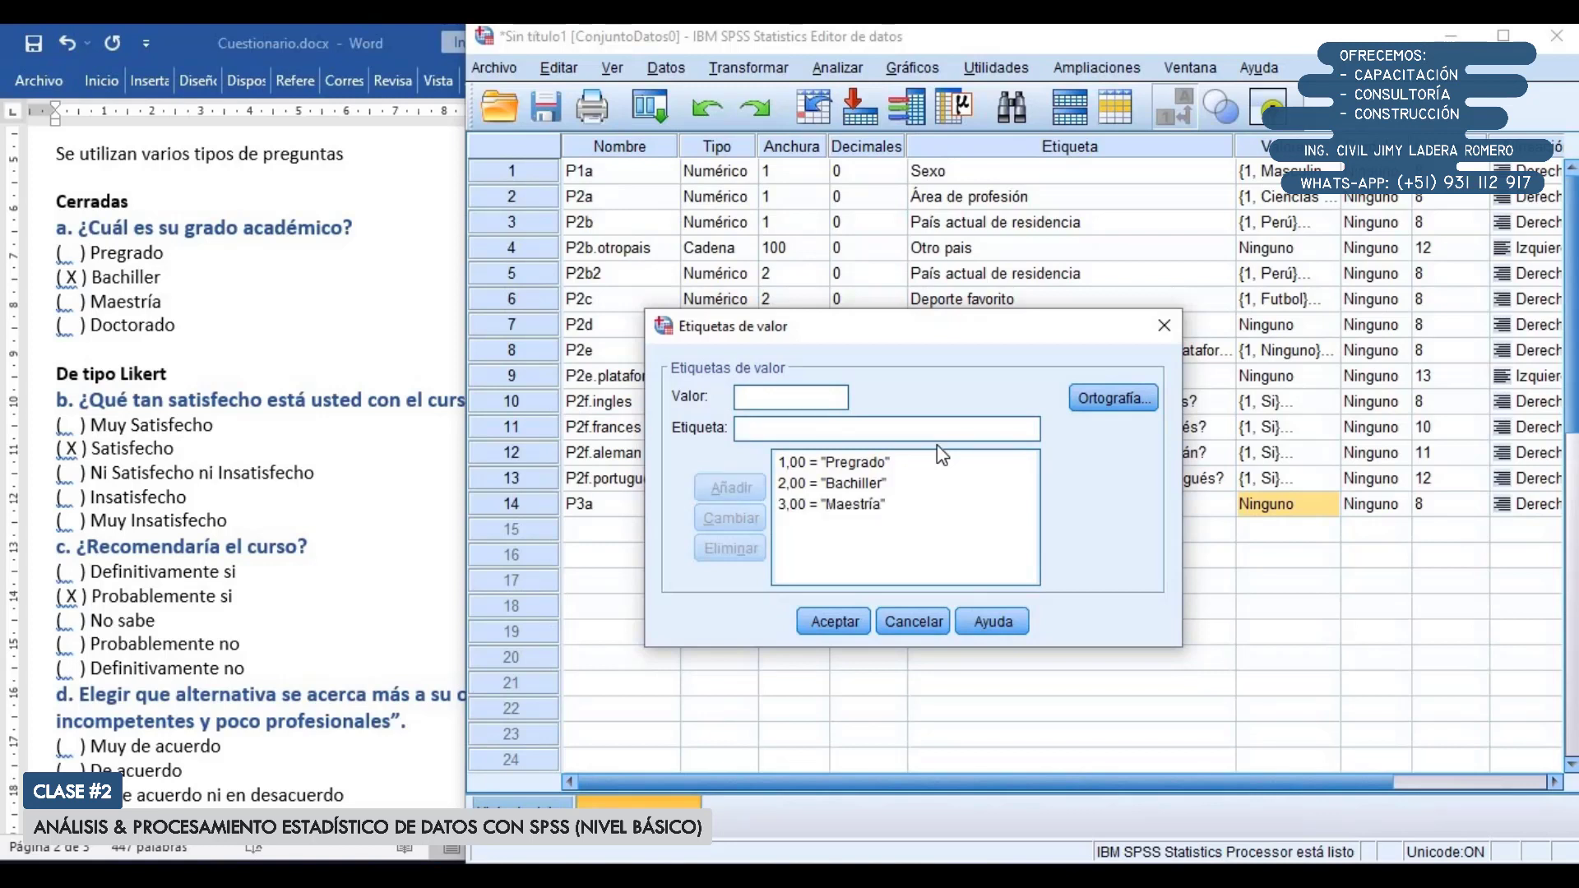
{"action": "type", "text": "4"}
{"action": "key", "text": "Tab"}
{"action": "type", "text": "Do"}
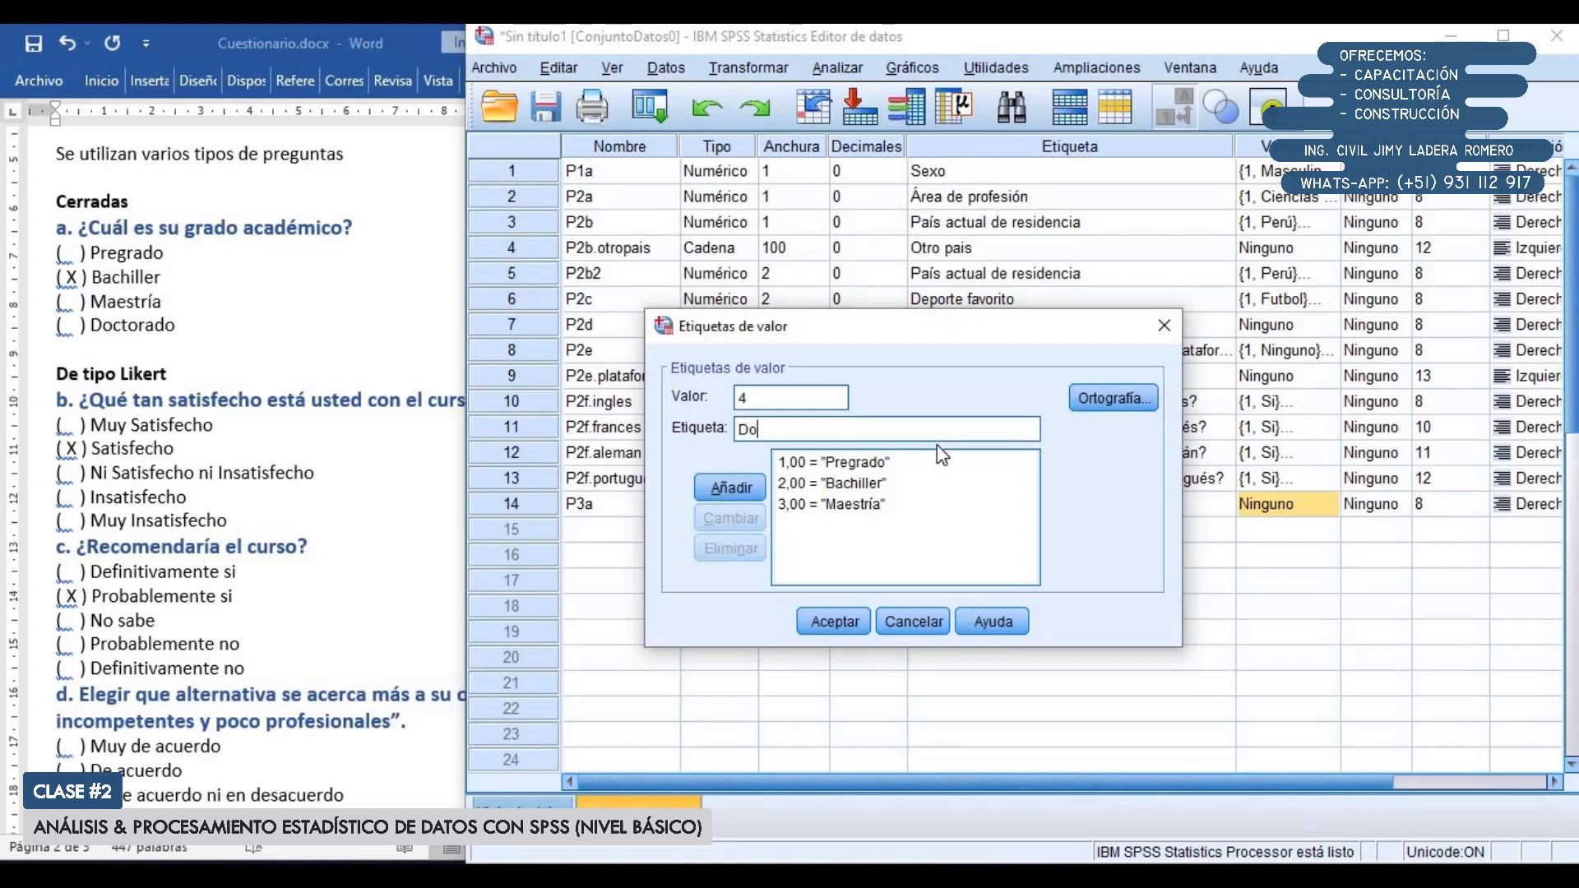
{"action": "type", "text": "ctorado"}
{"action": "key", "text": "Return"}
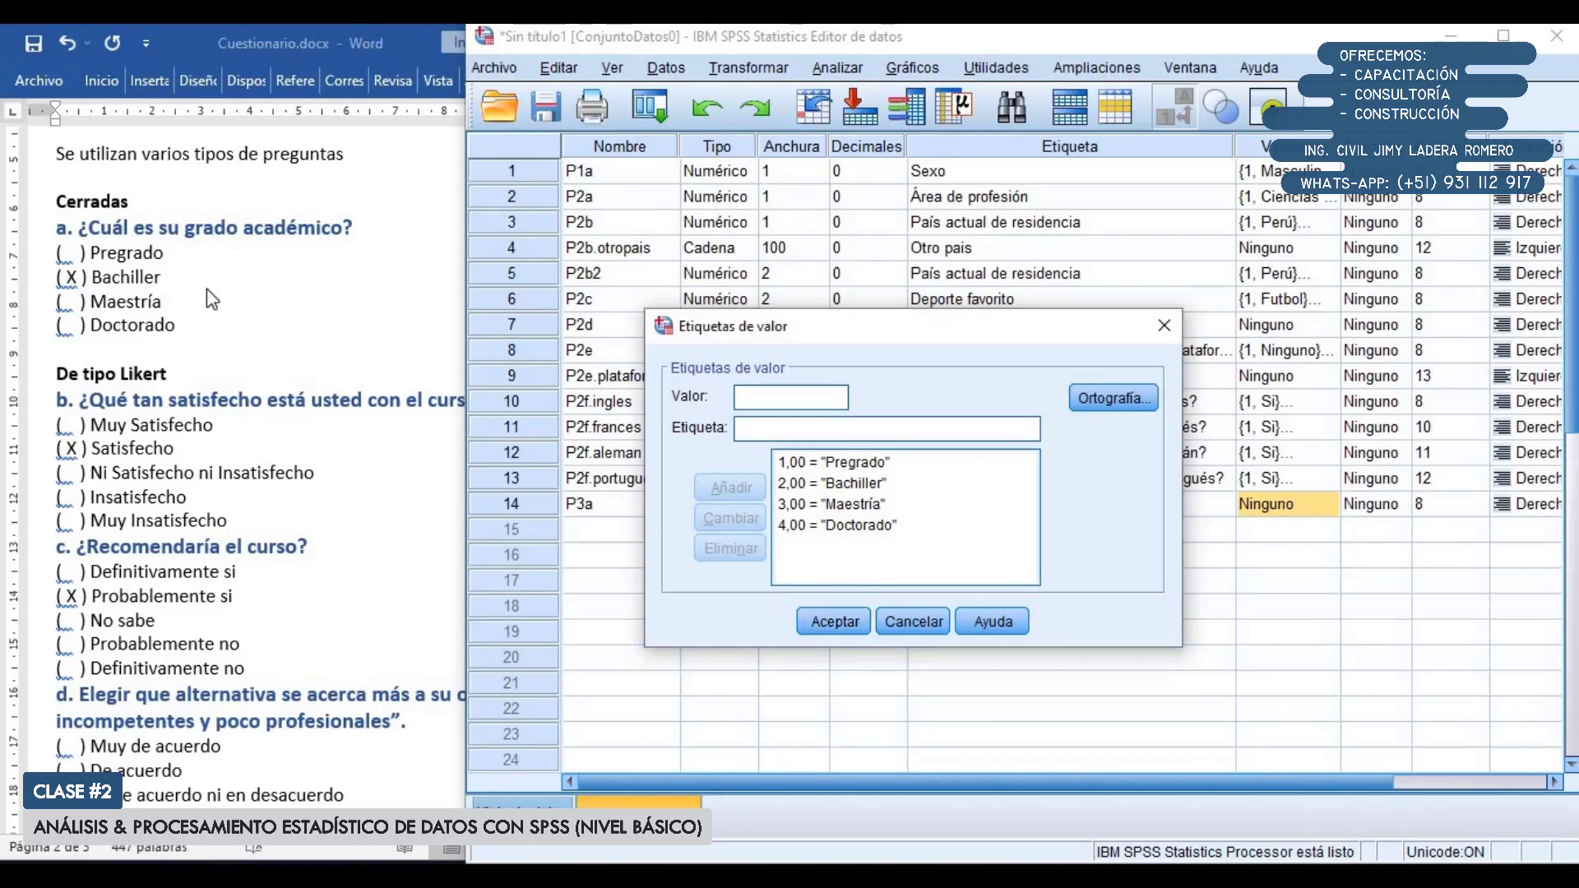
{"action": "left_click", "coordinate": [827, 624]}
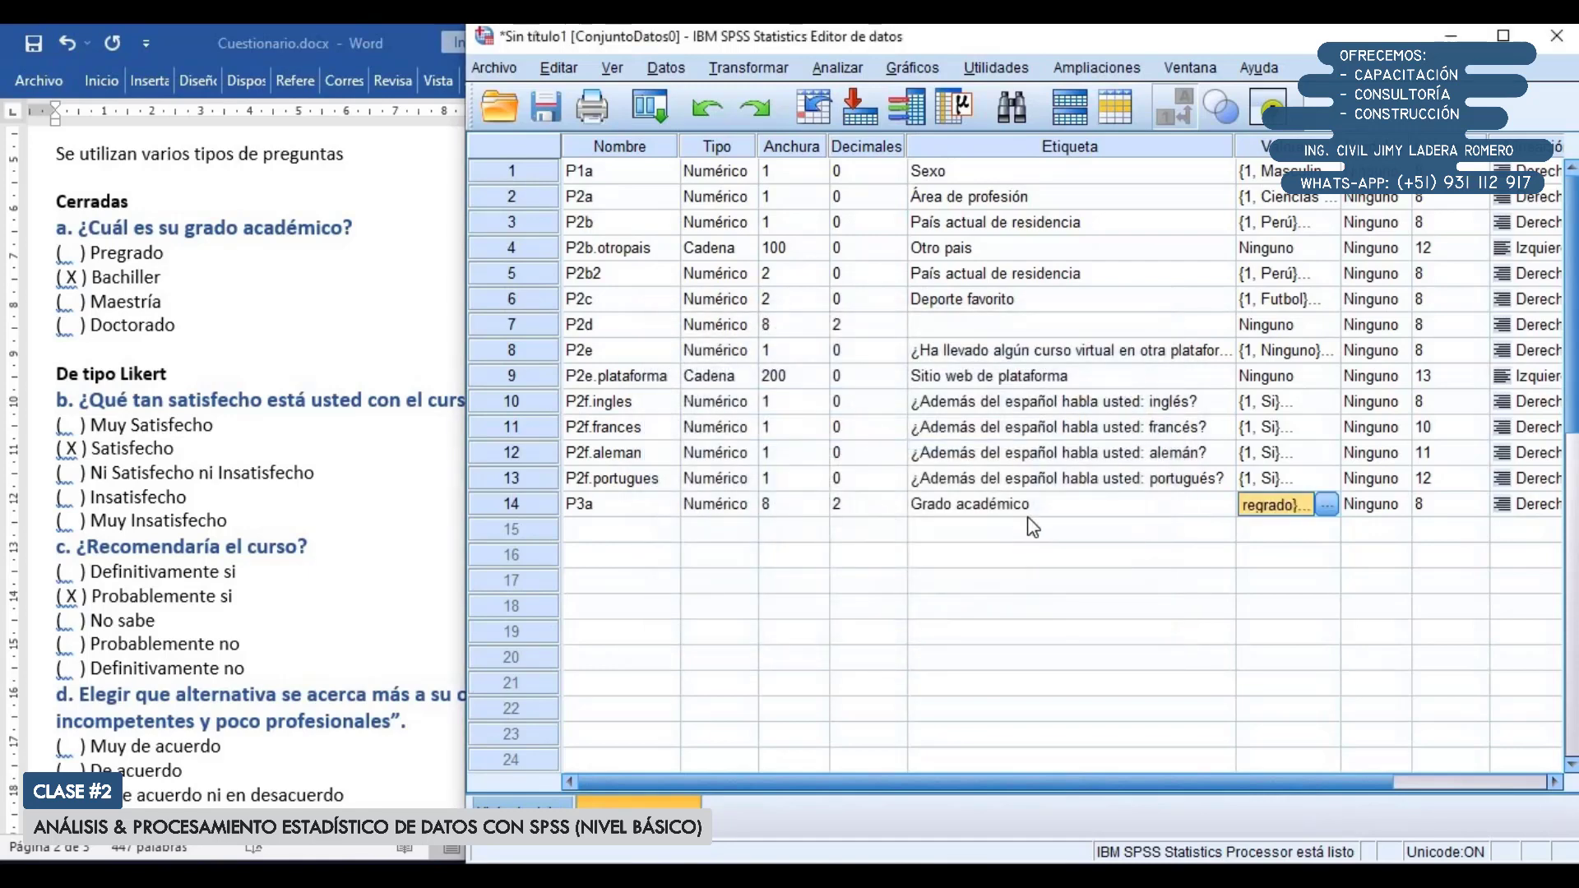
Set P3a to 0 decimals and a width of 1
{"action": "left_click", "coordinate": [899, 512]}
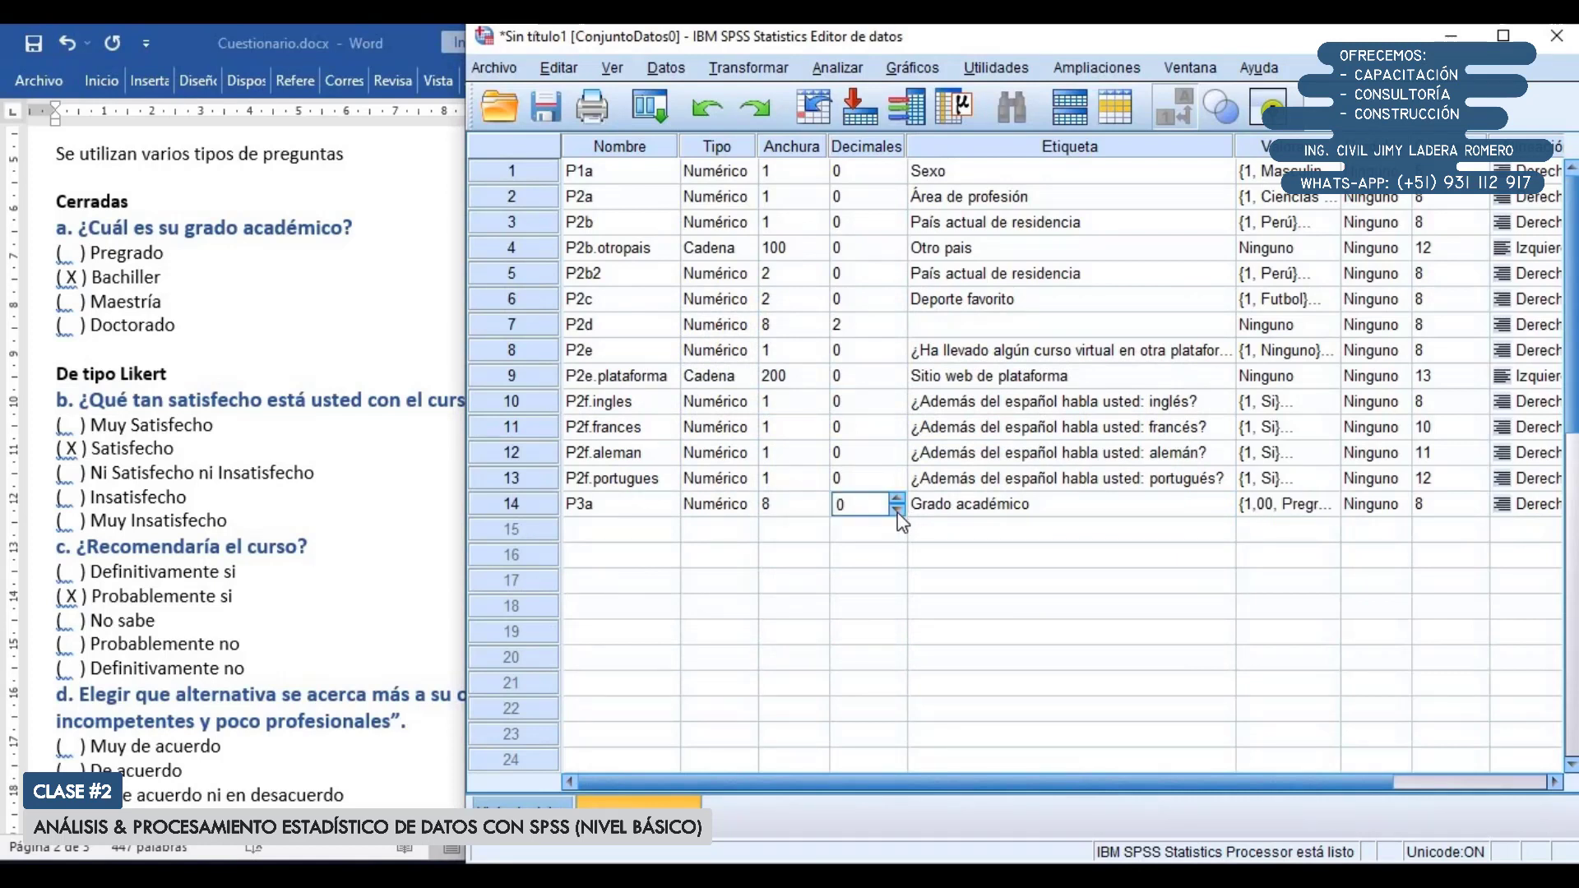
{"action": "left_click", "coordinate": [819, 512]}
{"action": "left_click", "coordinate": [819, 510]}
{"action": "left_click", "coordinate": [819, 511]}
{"action": "left_click", "coordinate": [819, 511]}
{"action": "left_click", "coordinate": [819, 511]}
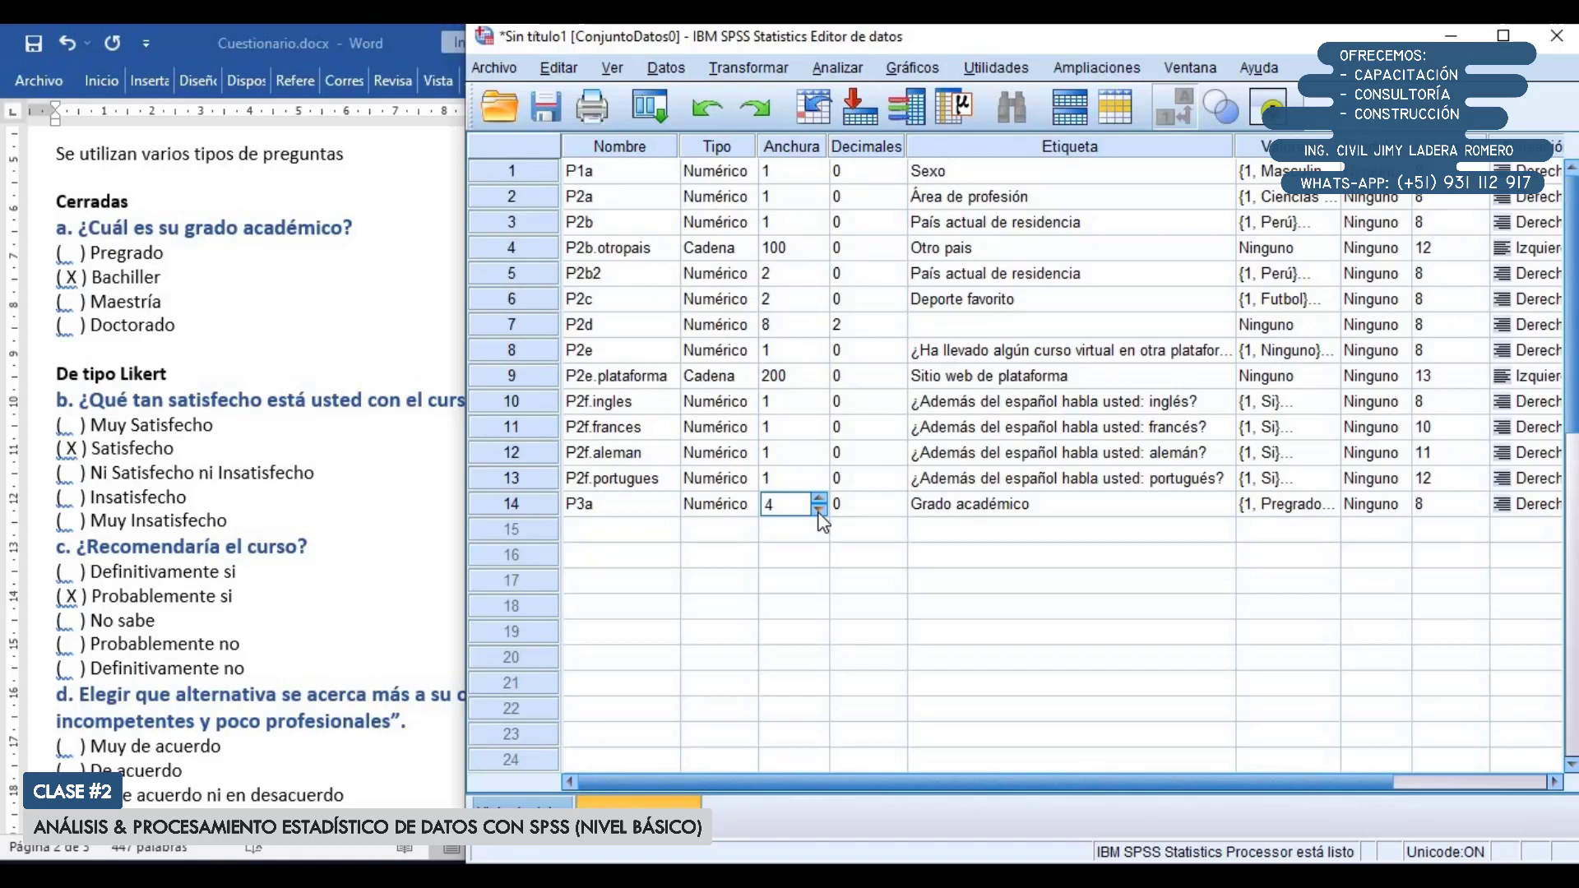
{"action": "left_click", "coordinate": [819, 511]}
{"action": "left_click", "coordinate": [819, 511]}
{"action": "left_click", "coordinate": [819, 510]}
{"action": "left_click", "coordinate": [1004, 503]}
Narrow the Etiqueta column and set P3a's measurement level to Ordinal, adjusting the neighbouring column widths
{"action": "left_click_drag", "start_coordinate": [1233, 147], "coordinate": [1110, 175]}
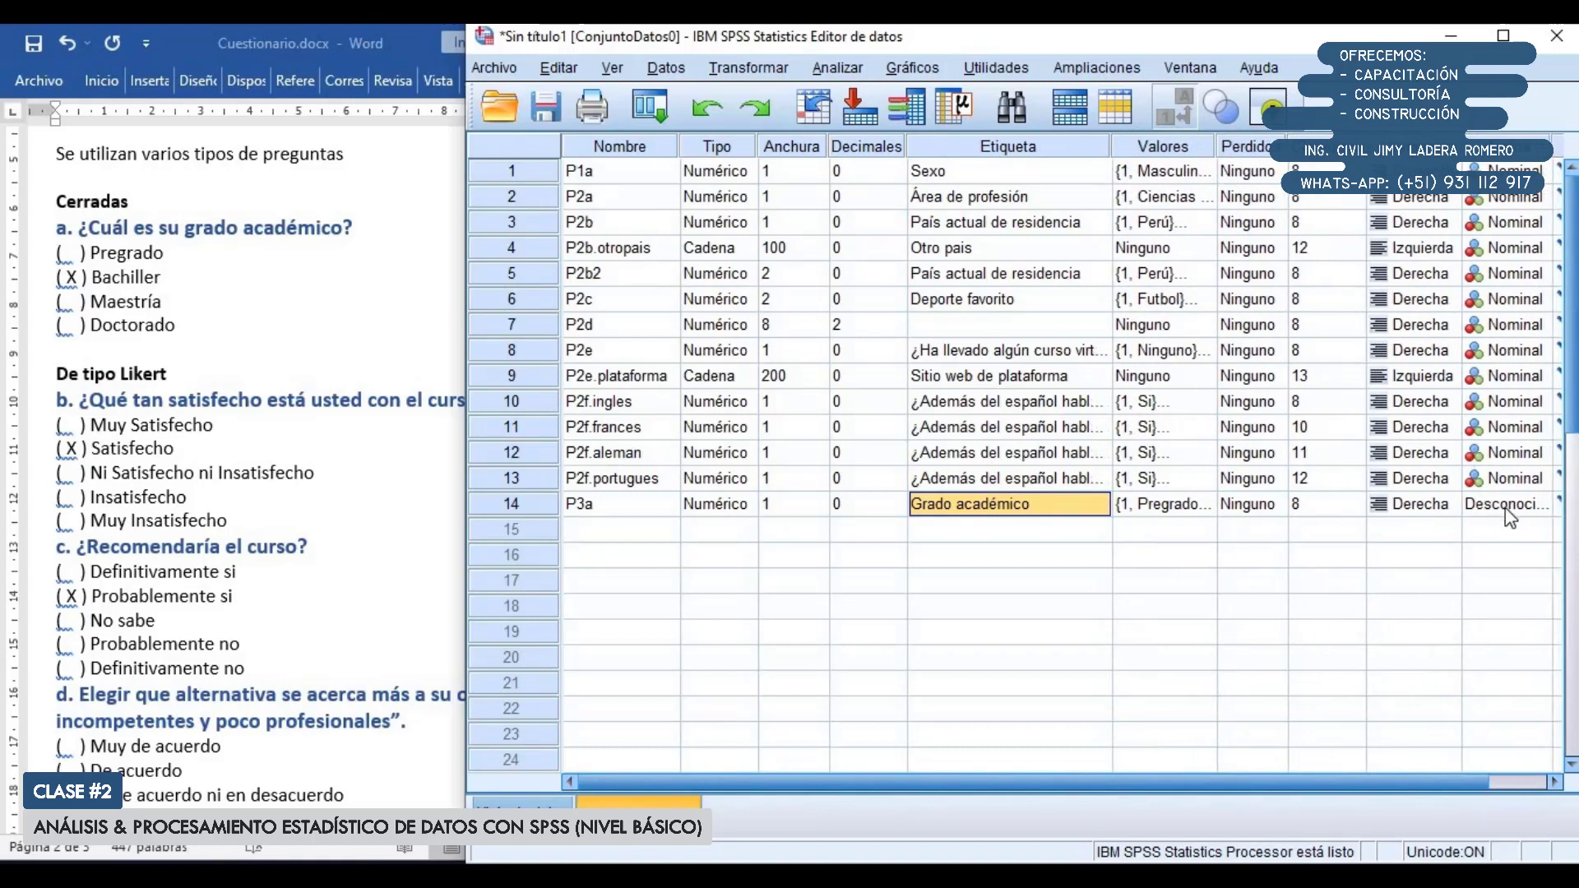
{"action": "left_click", "coordinate": [1512, 510]}
{"action": "left_click", "coordinate": [1516, 553]}
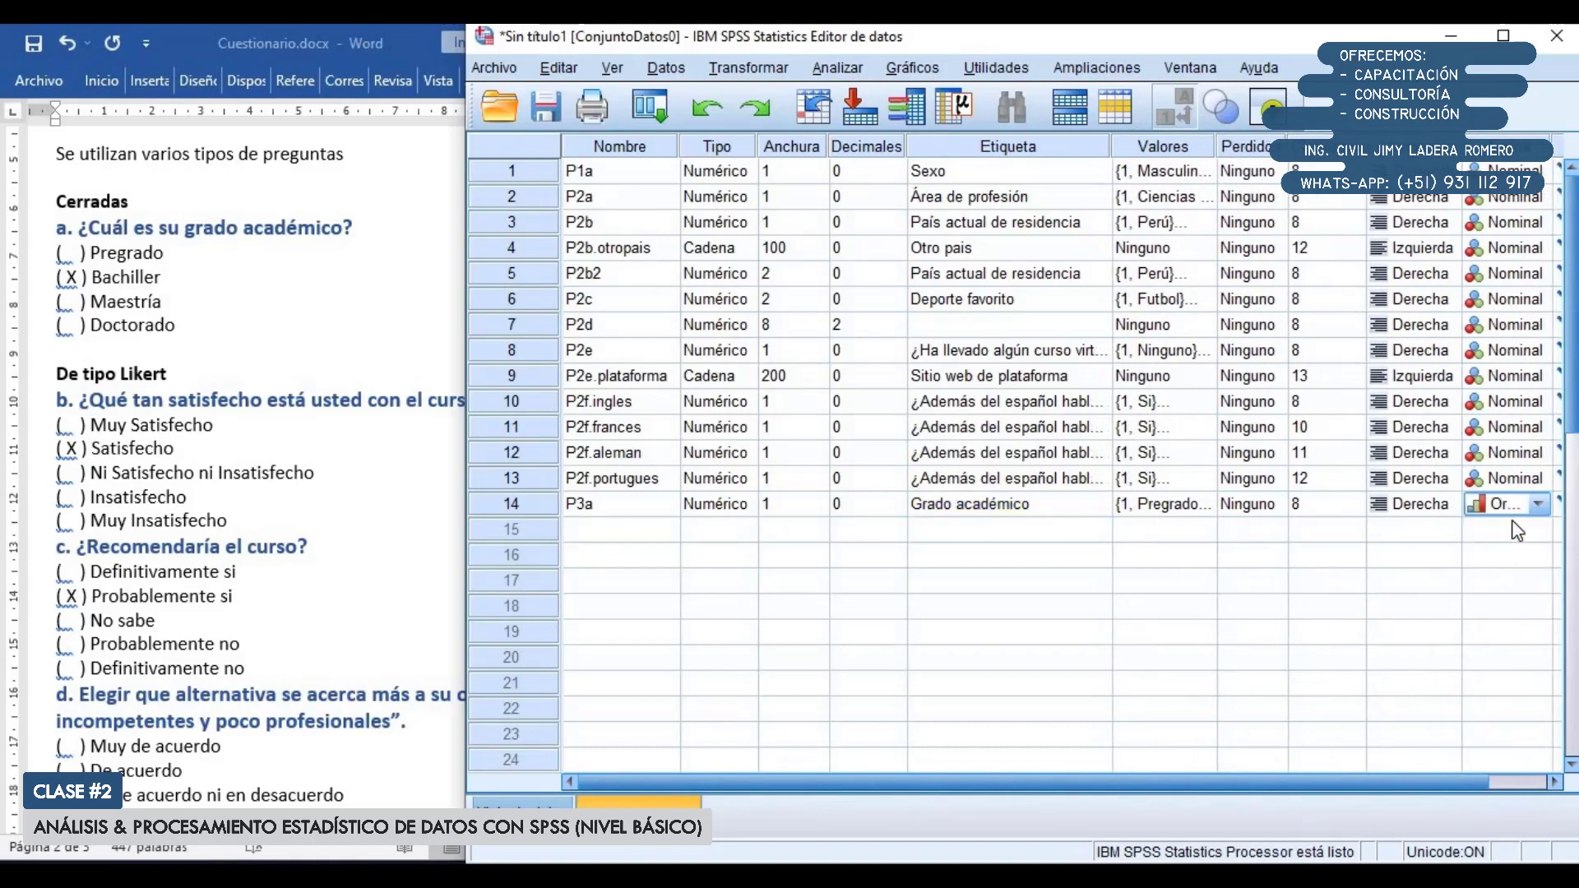
{"action": "left_click", "coordinate": [1552, 142]}
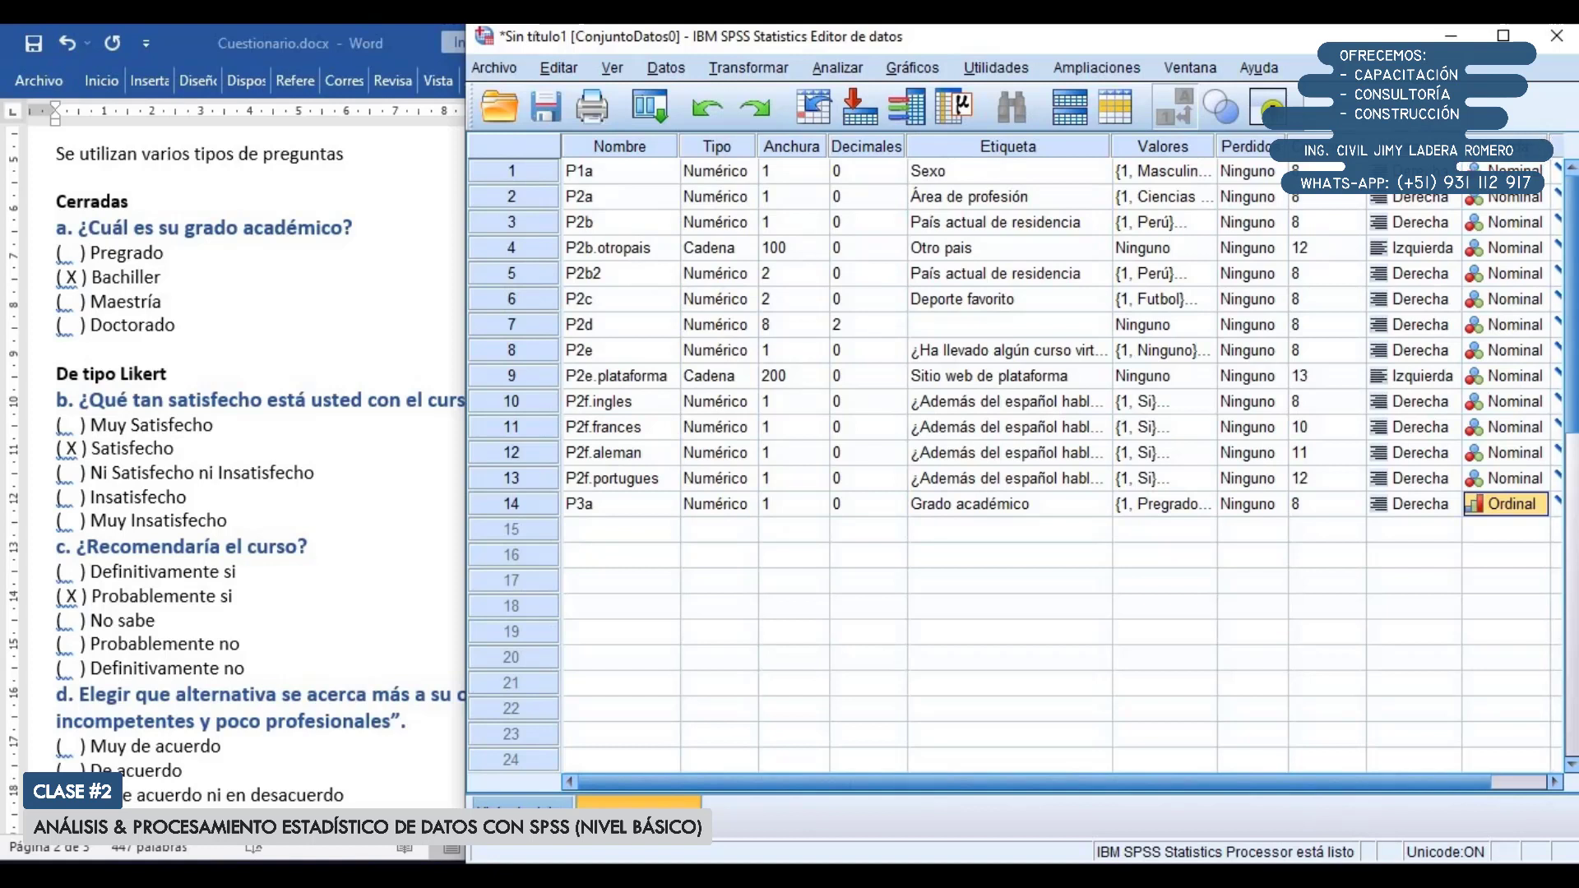
{"action": "left_click_drag", "start_coordinate": [1462, 141], "coordinate": [1361, 141]}
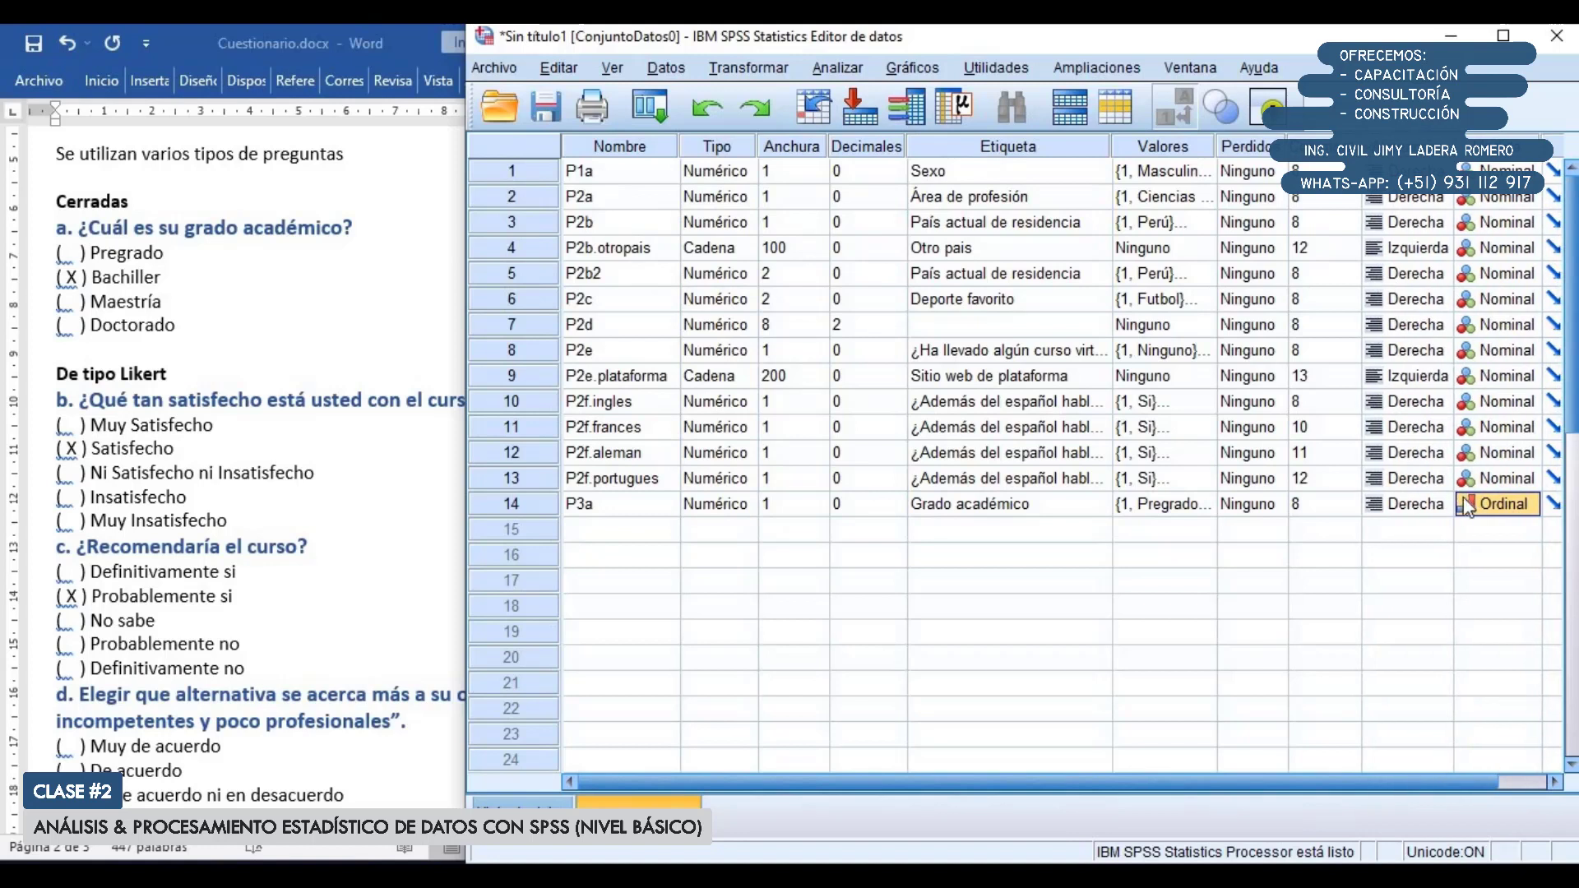
Examine the remaining ordinal questions in the questionnaire and compare P2c (Deporte favorito) between the case data and the variable definitions
{"action": "left_click", "coordinate": [633, 536]}
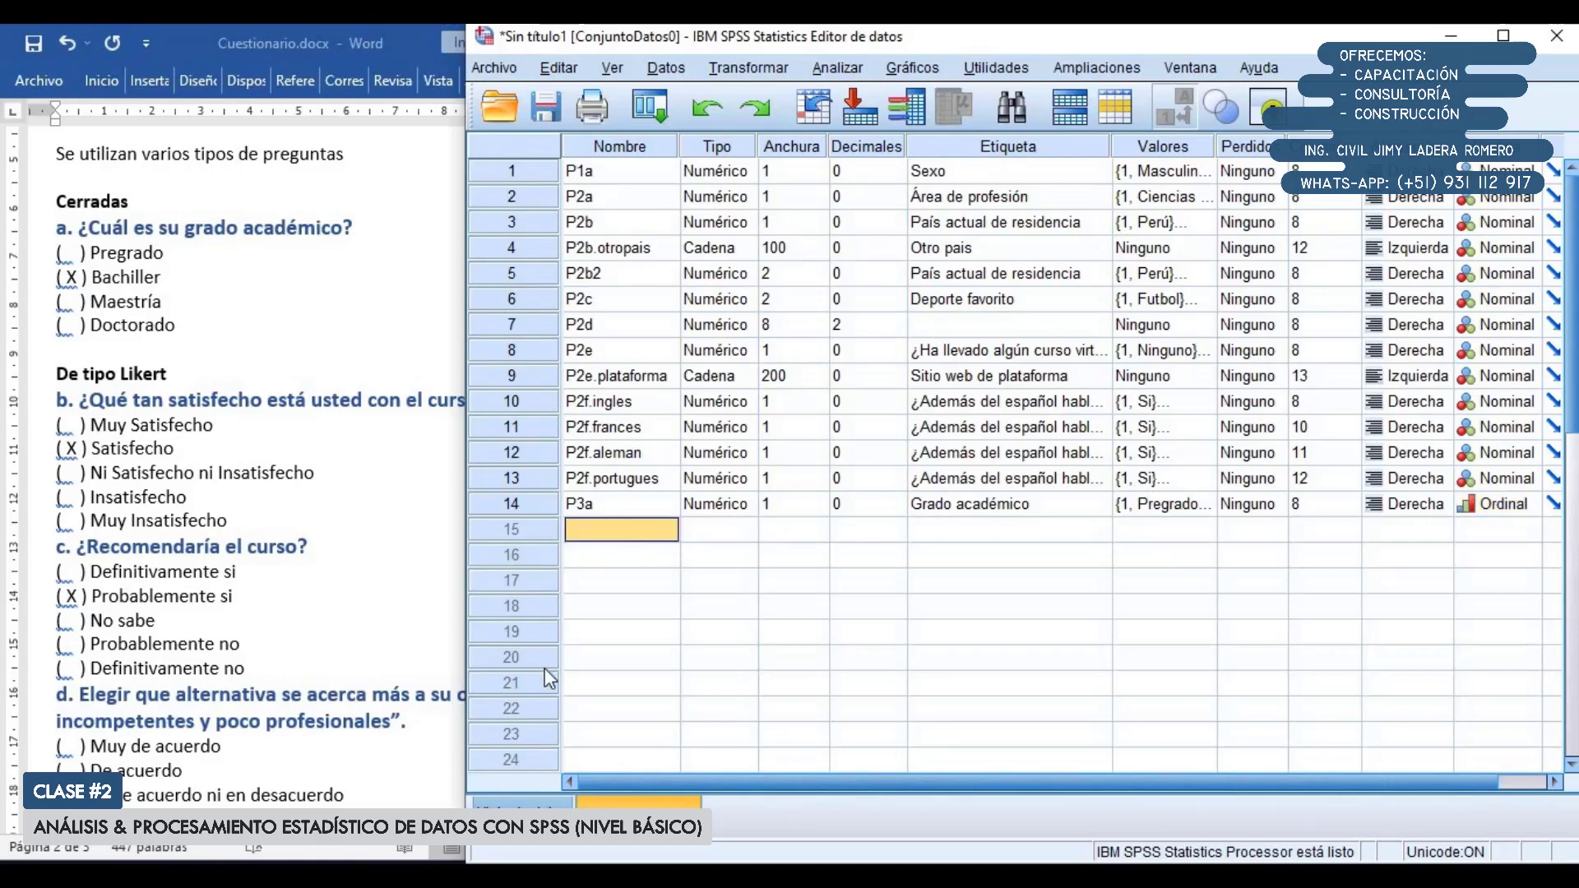
{"action": "scroll", "coordinate": [207, 426], "scroll_direction": "down", "scroll_amount": 3}
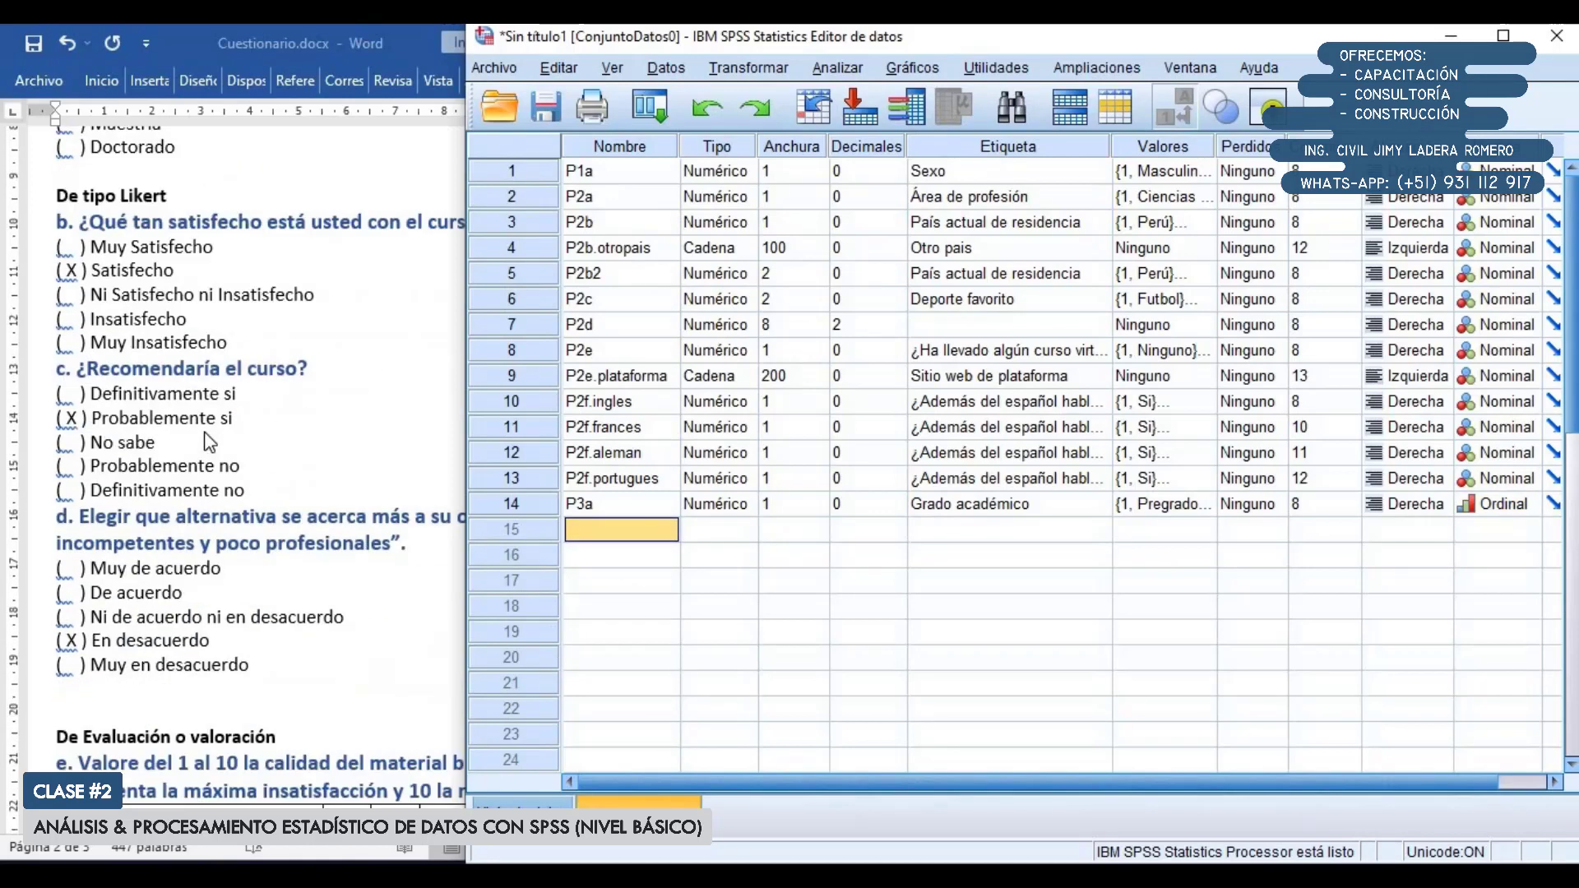
{"action": "left_click", "coordinate": [530, 800]}
{"action": "left_click_drag", "start_coordinate": [1013, 776], "coordinate": [659, 788]}
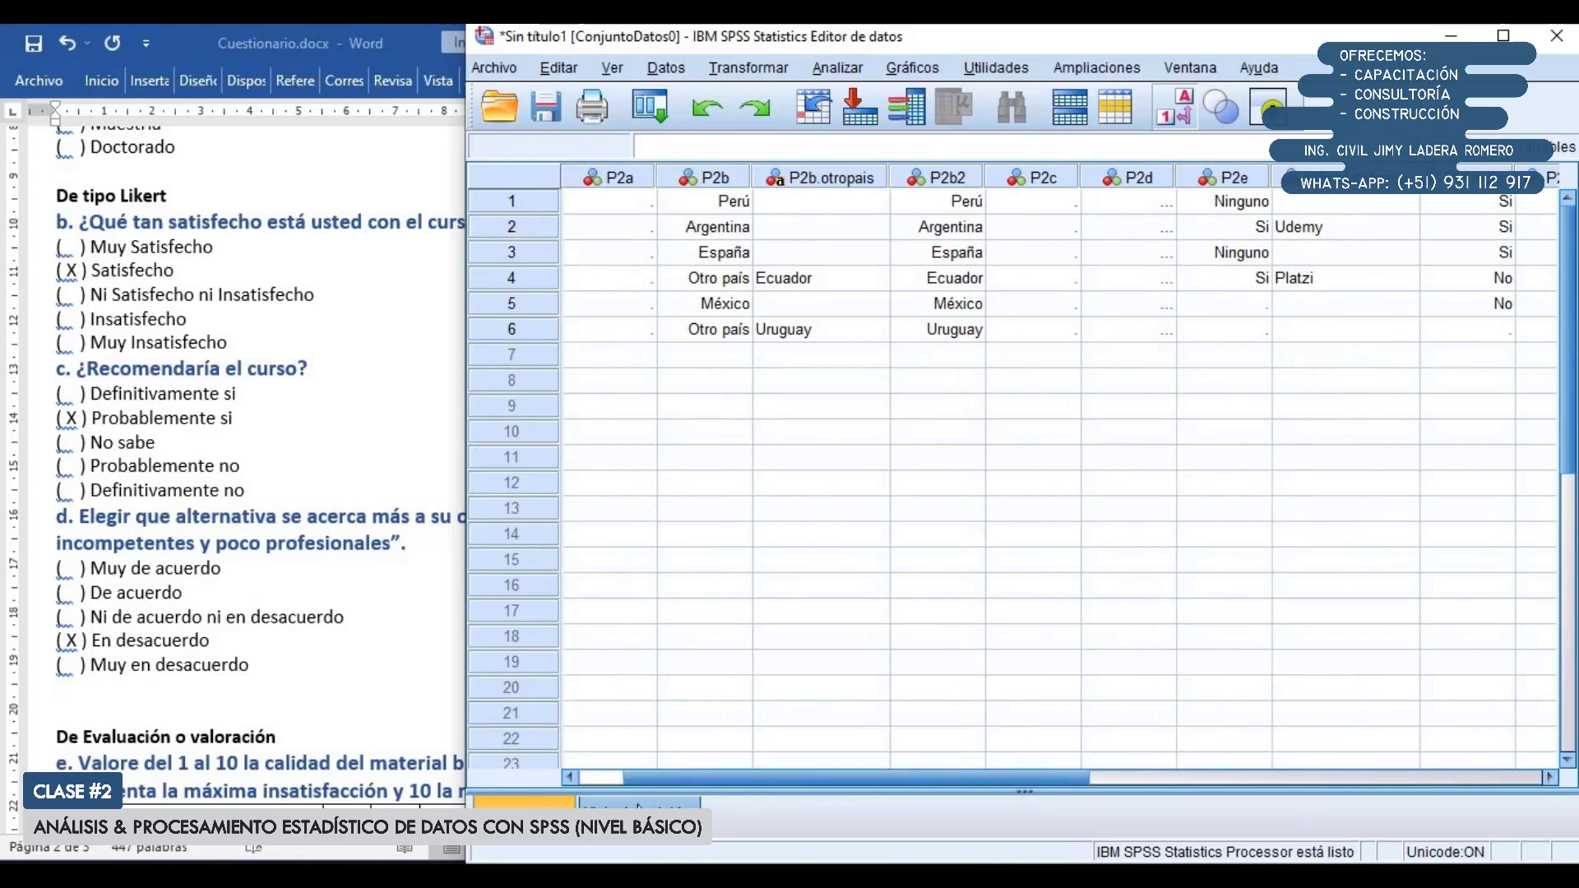
{"action": "left_click", "coordinate": [637, 804]}
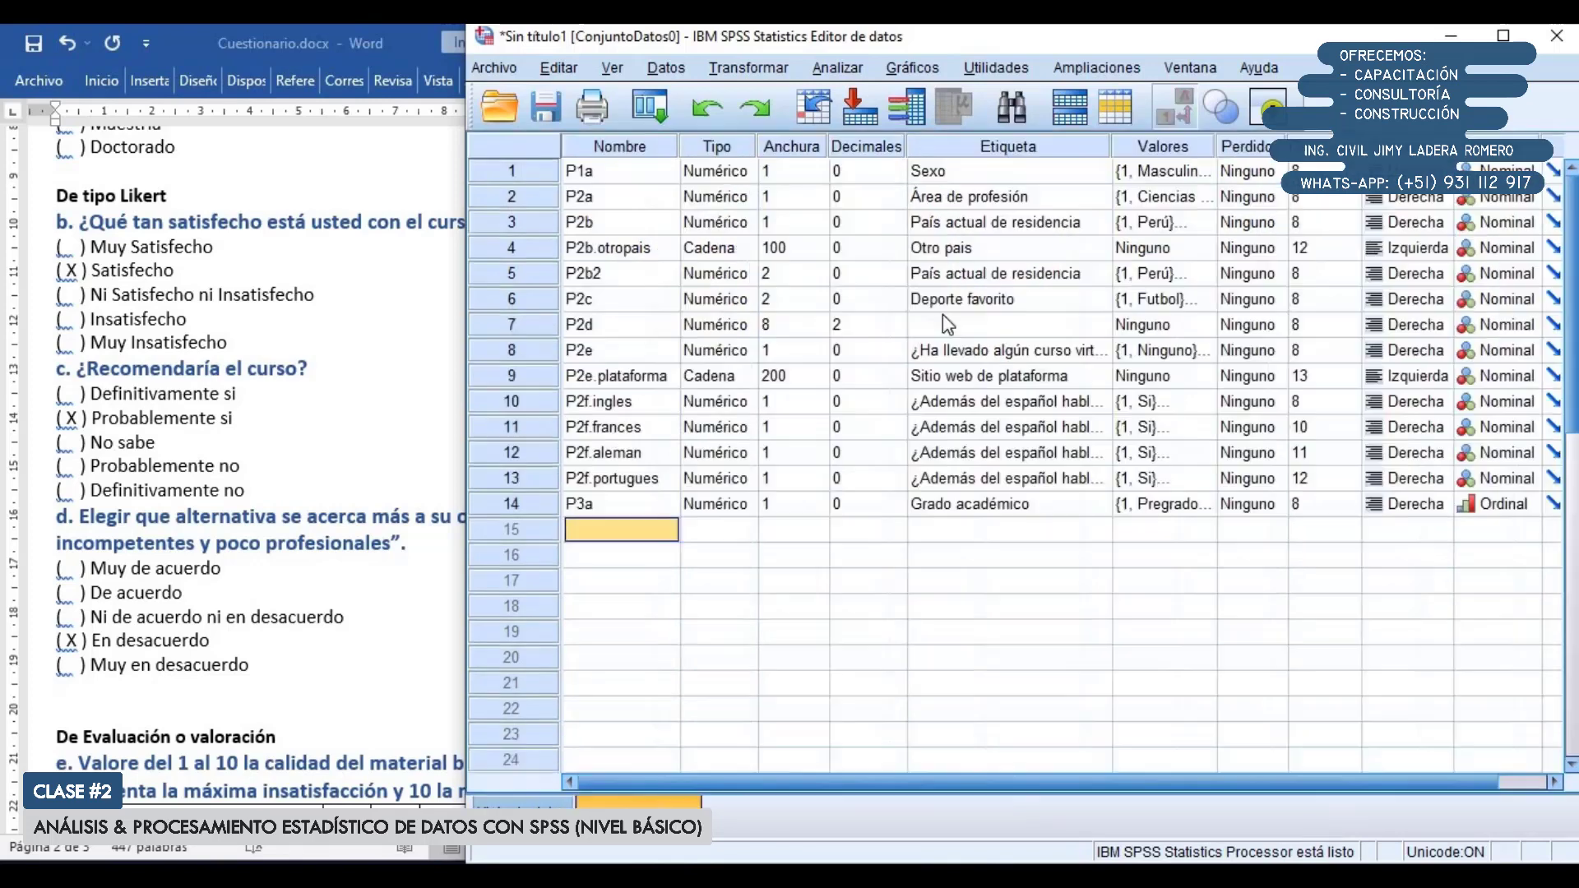
{"action": "left_click", "coordinate": [534, 305]}
{"action": "left_click", "coordinate": [523, 805]}
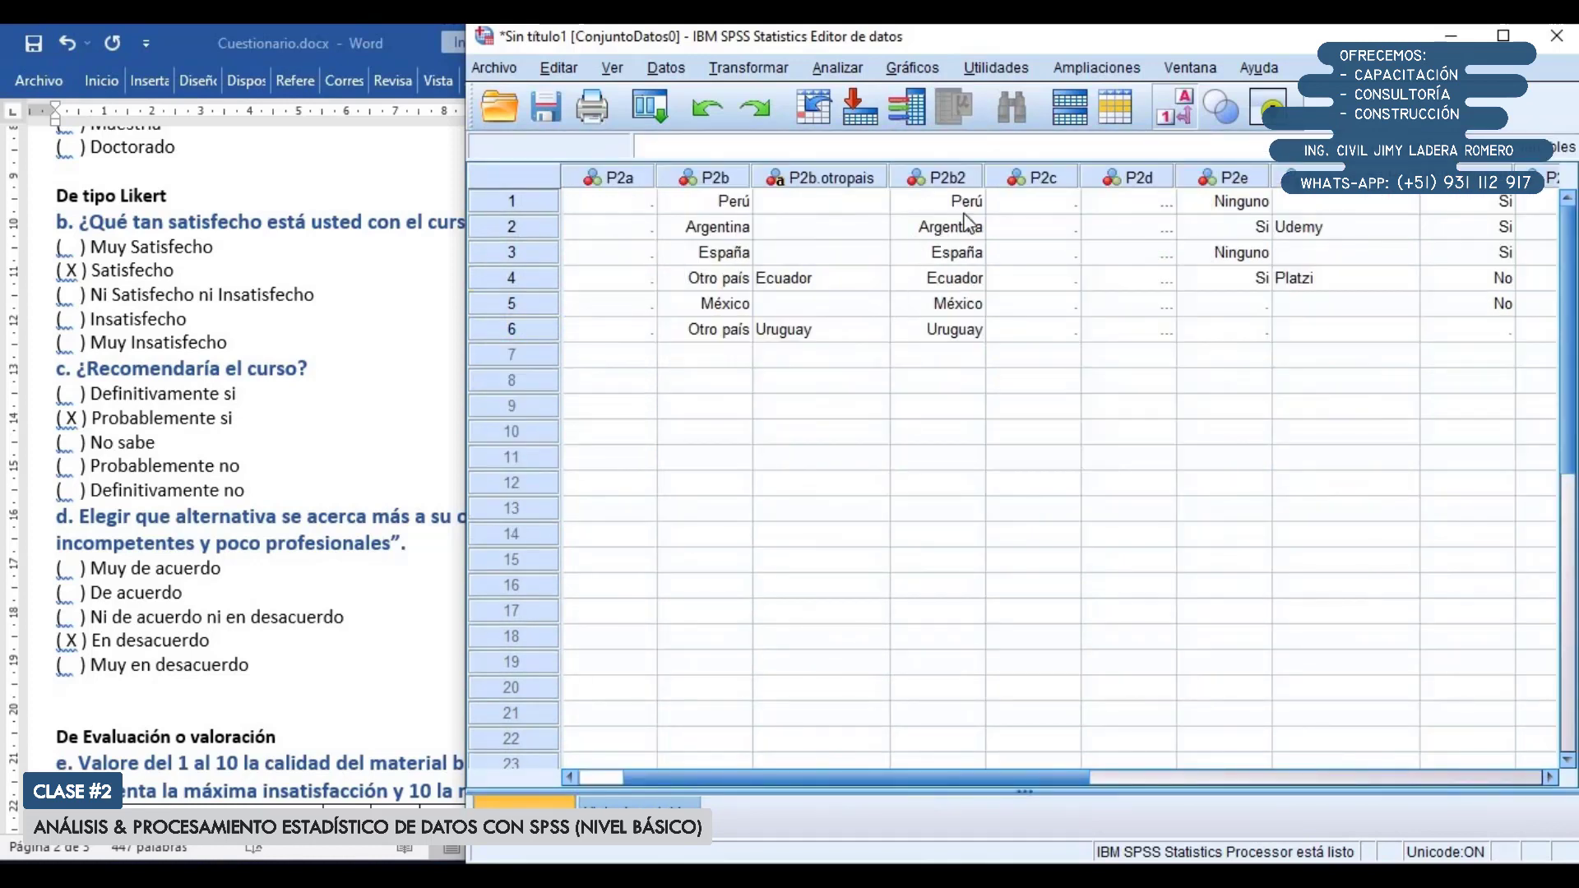
{"action": "left_click", "coordinate": [1056, 201]}
{"action": "left_click", "coordinate": [1058, 200]}
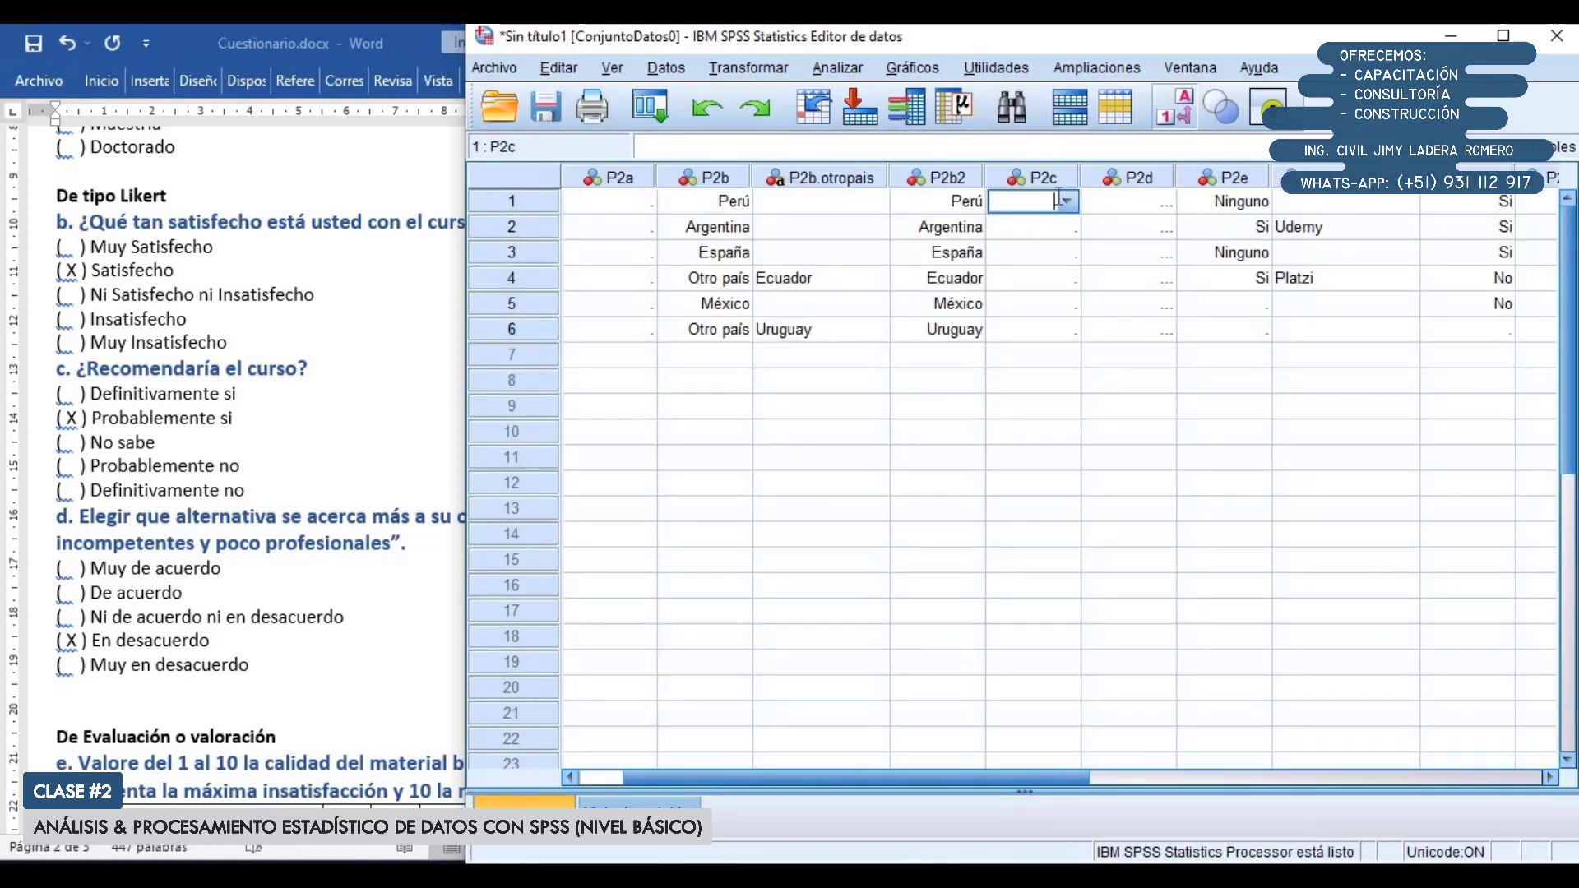
{"action": "left_click", "coordinate": [637, 803]}
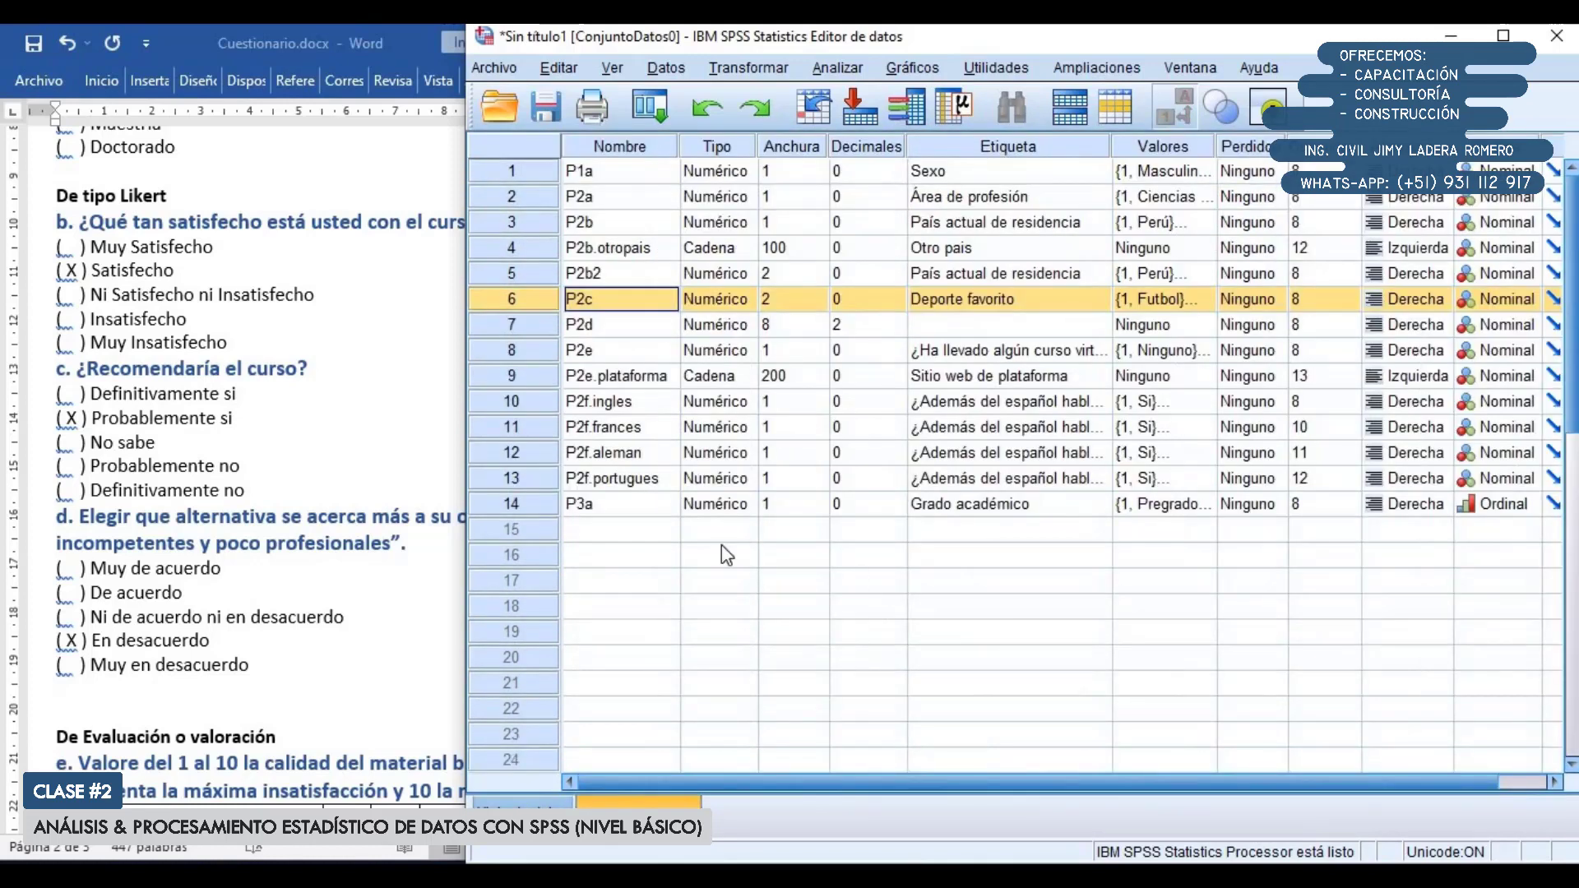
Switch to the Word questionnaire and examine Likert questions b, c and d, especially the answer options of b, then return to SPSS
{"action": "left_click", "coordinate": [588, 533]}
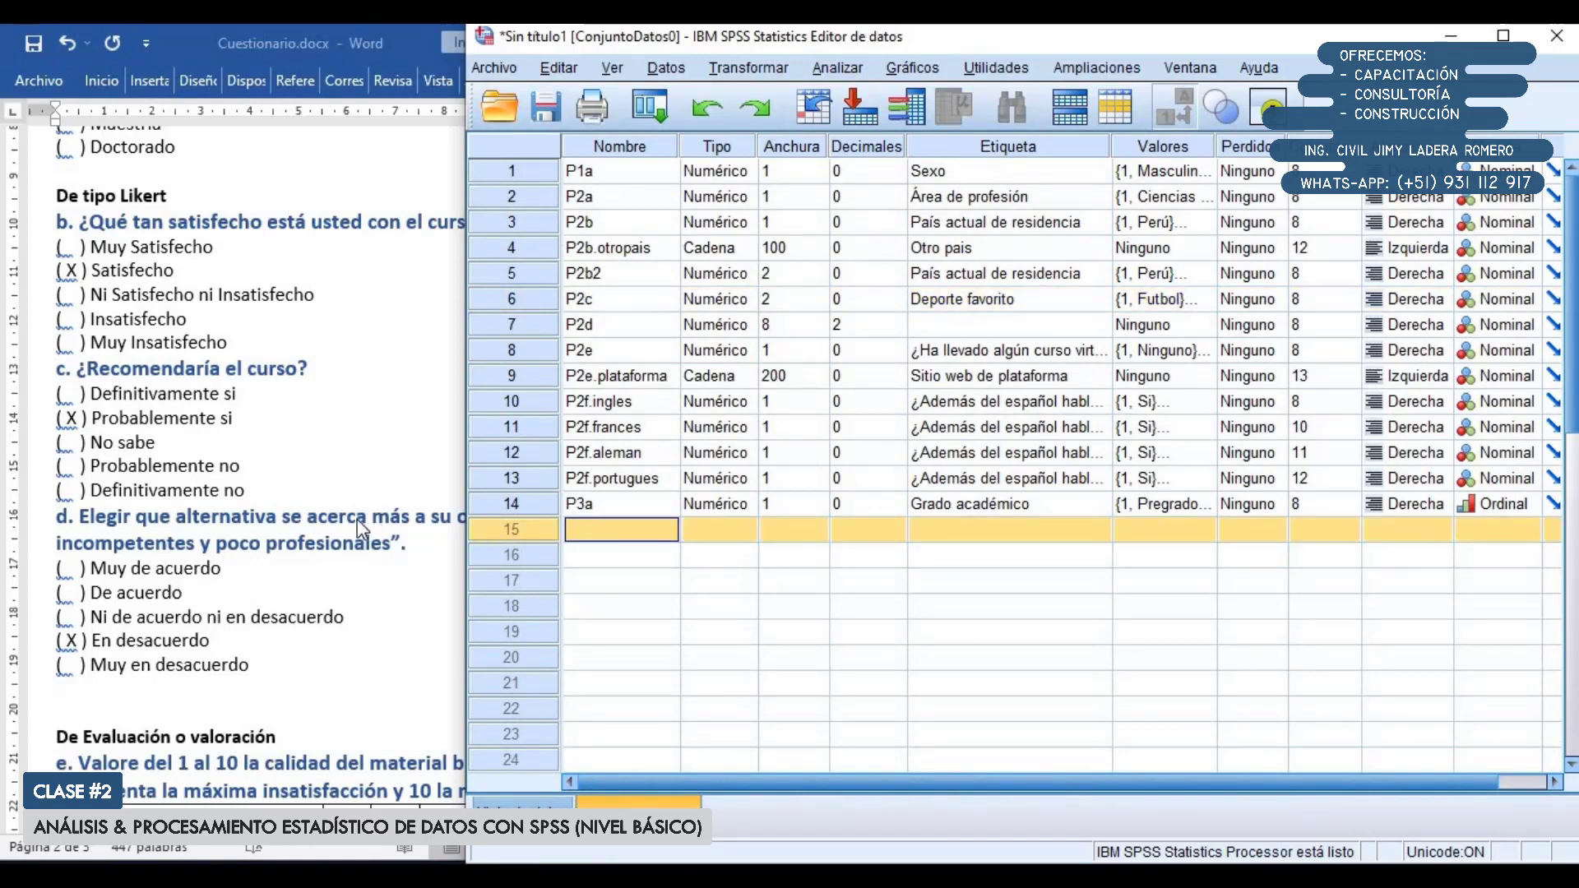
{"action": "left_click", "coordinate": [378, 440]}
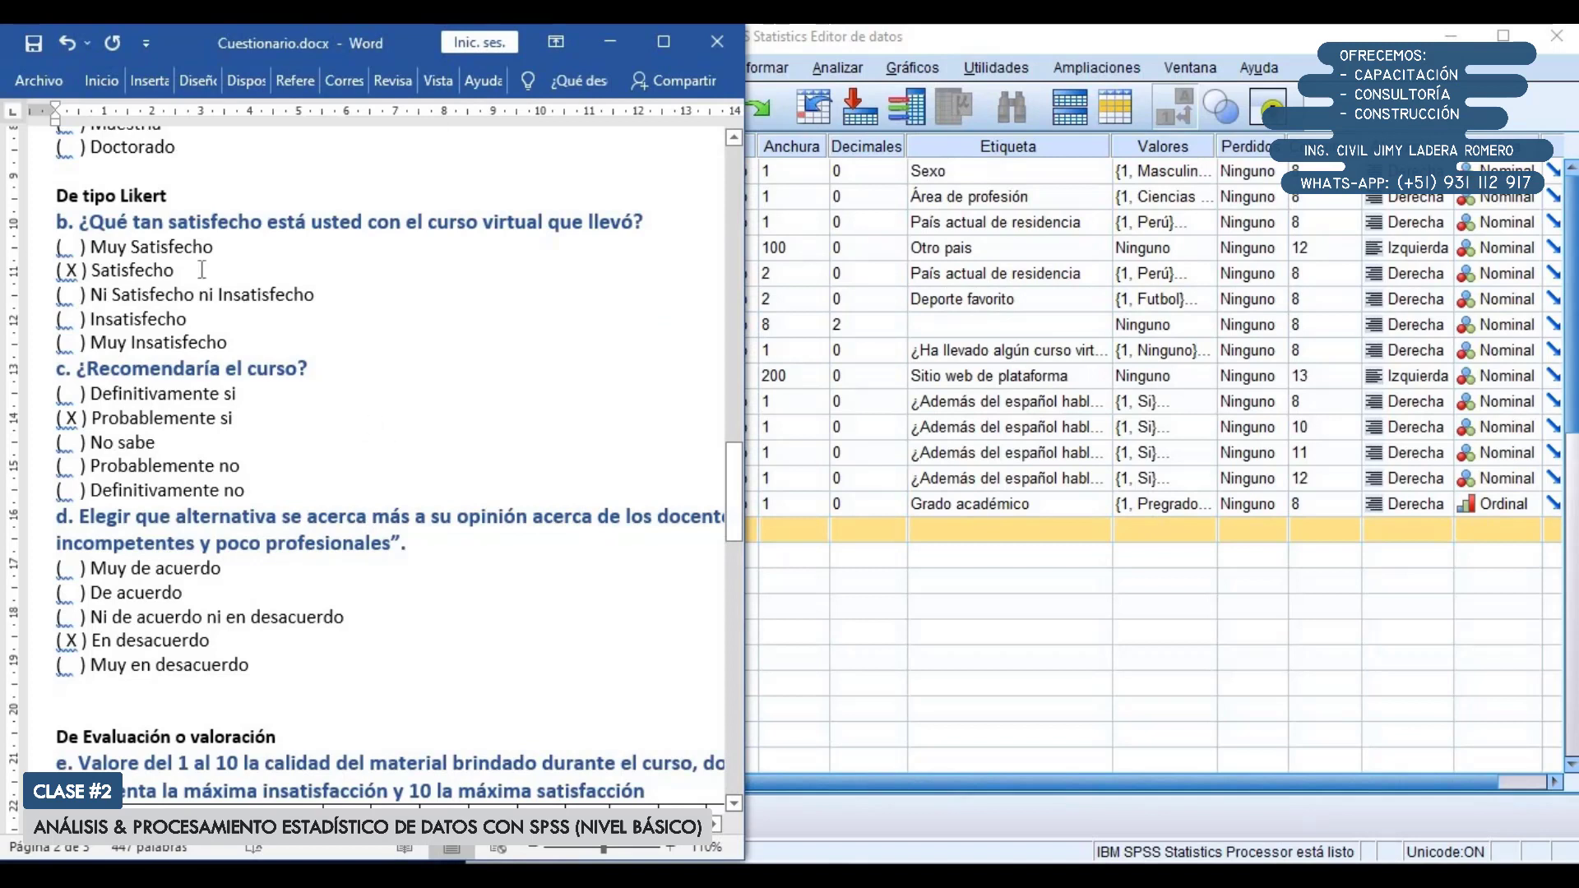
{"action": "left_click_drag", "start_coordinate": [57, 213], "coordinate": [392, 544]}
{"action": "left_click_drag", "start_coordinate": [405, 703], "coordinate": [271, 683]}
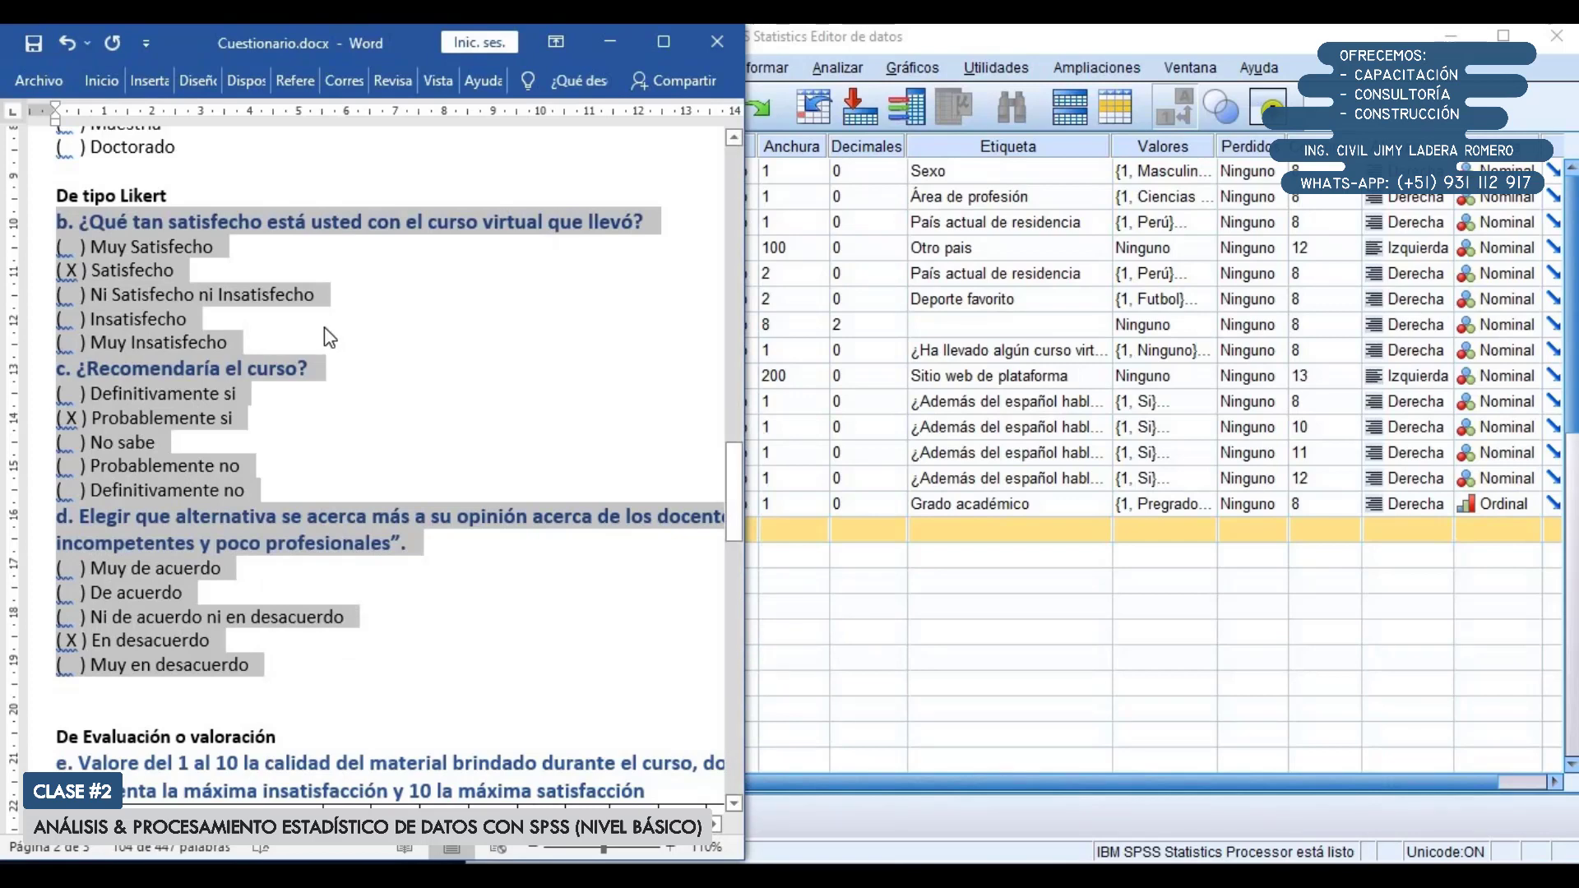
{"action": "left_click", "coordinate": [249, 345]}
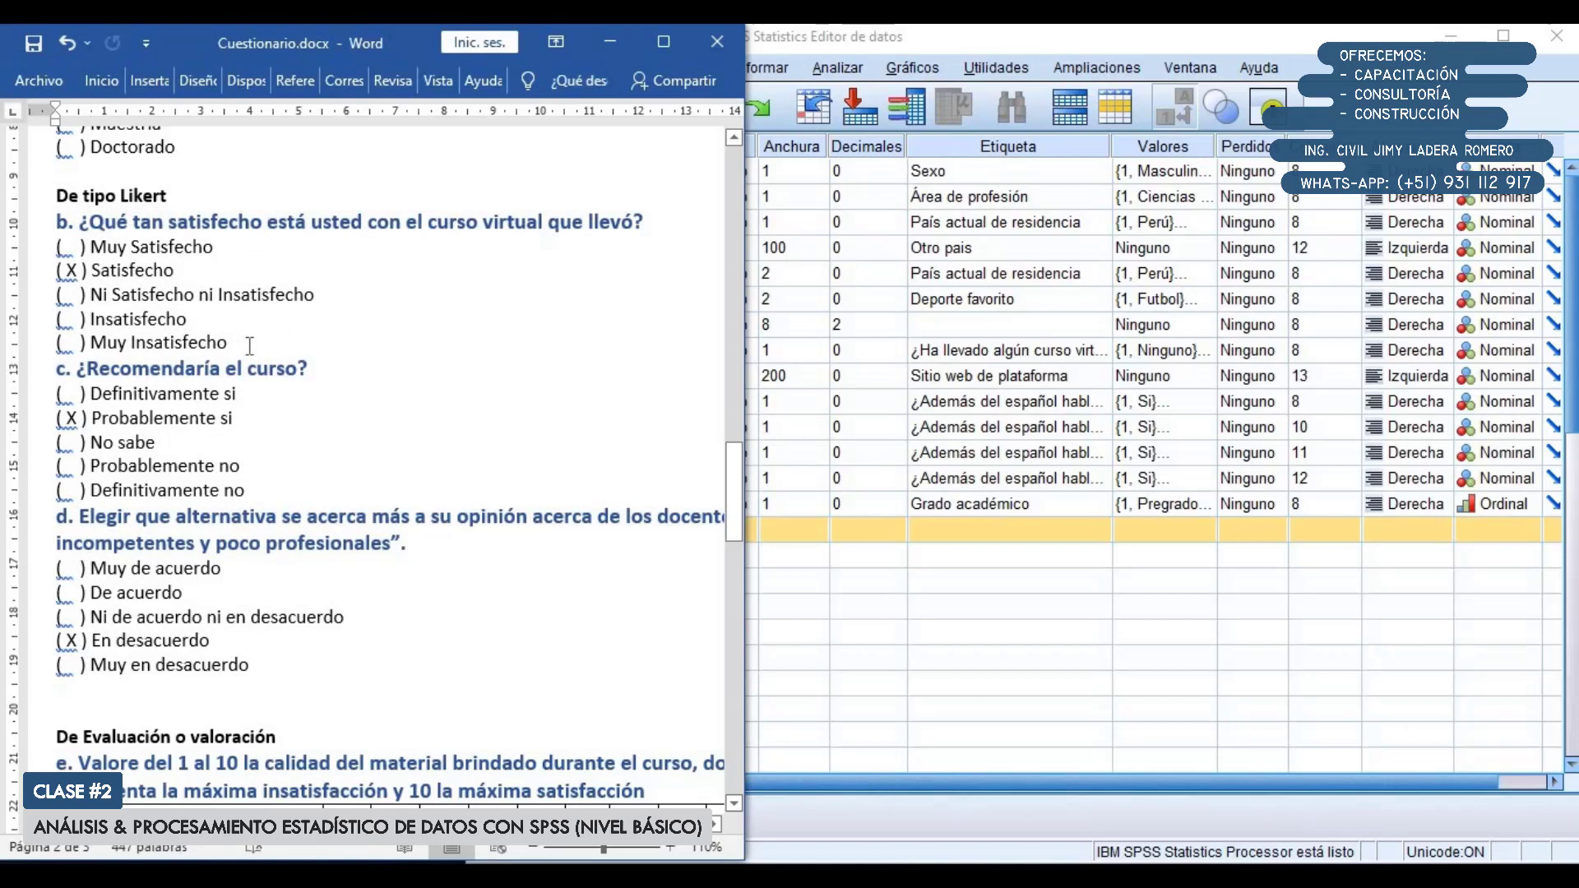
{"action": "left_click_drag", "start_coordinate": [249, 346], "coordinate": [28, 250]}
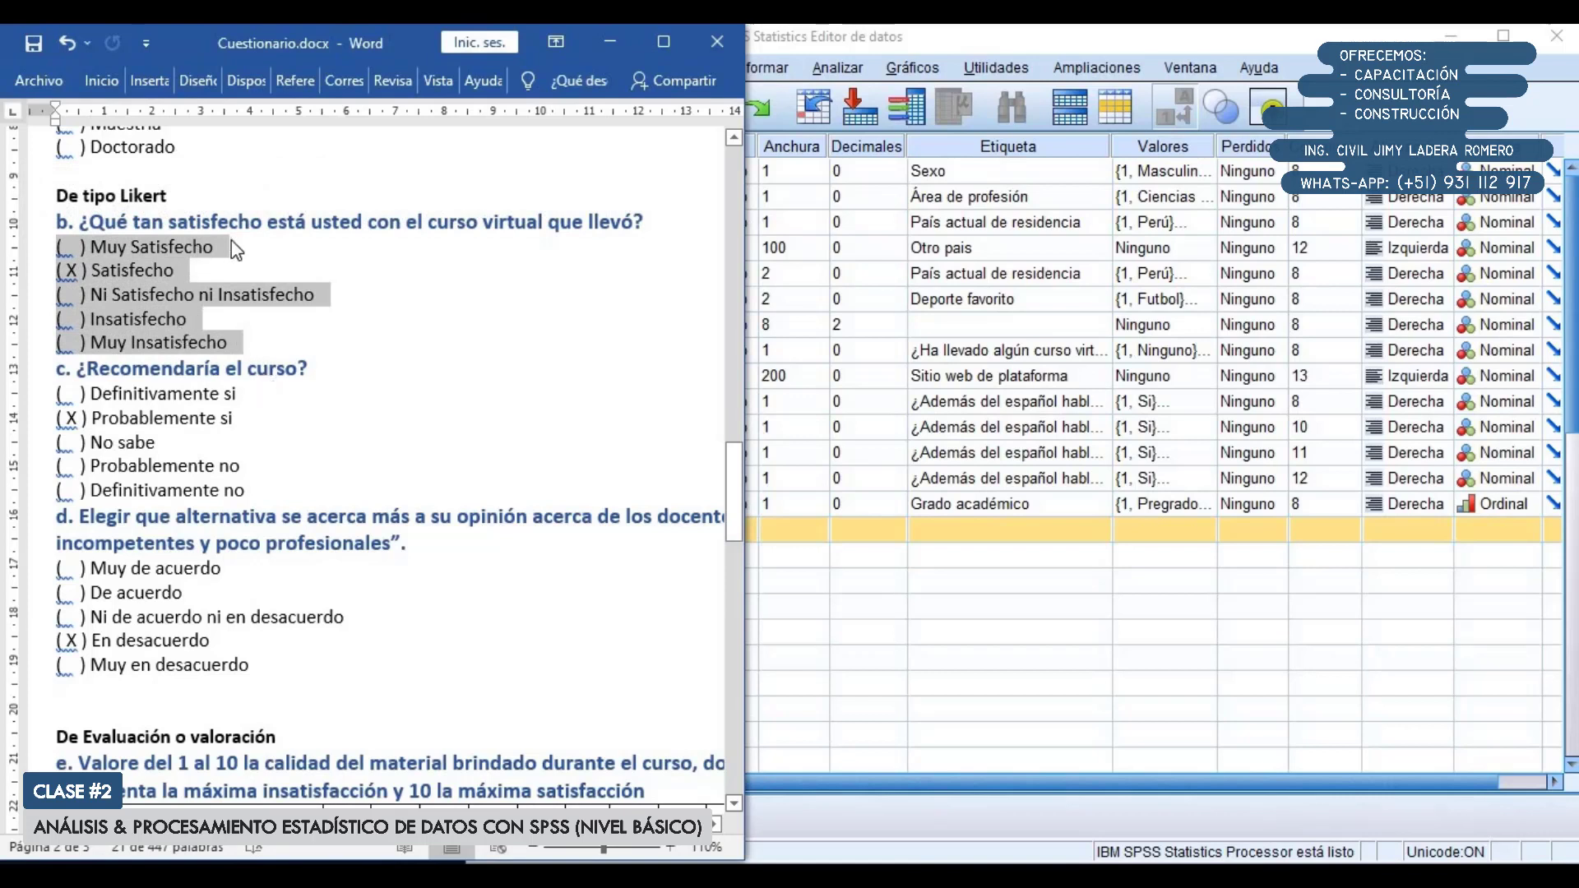
{"action": "left_click", "coordinate": [230, 261]}
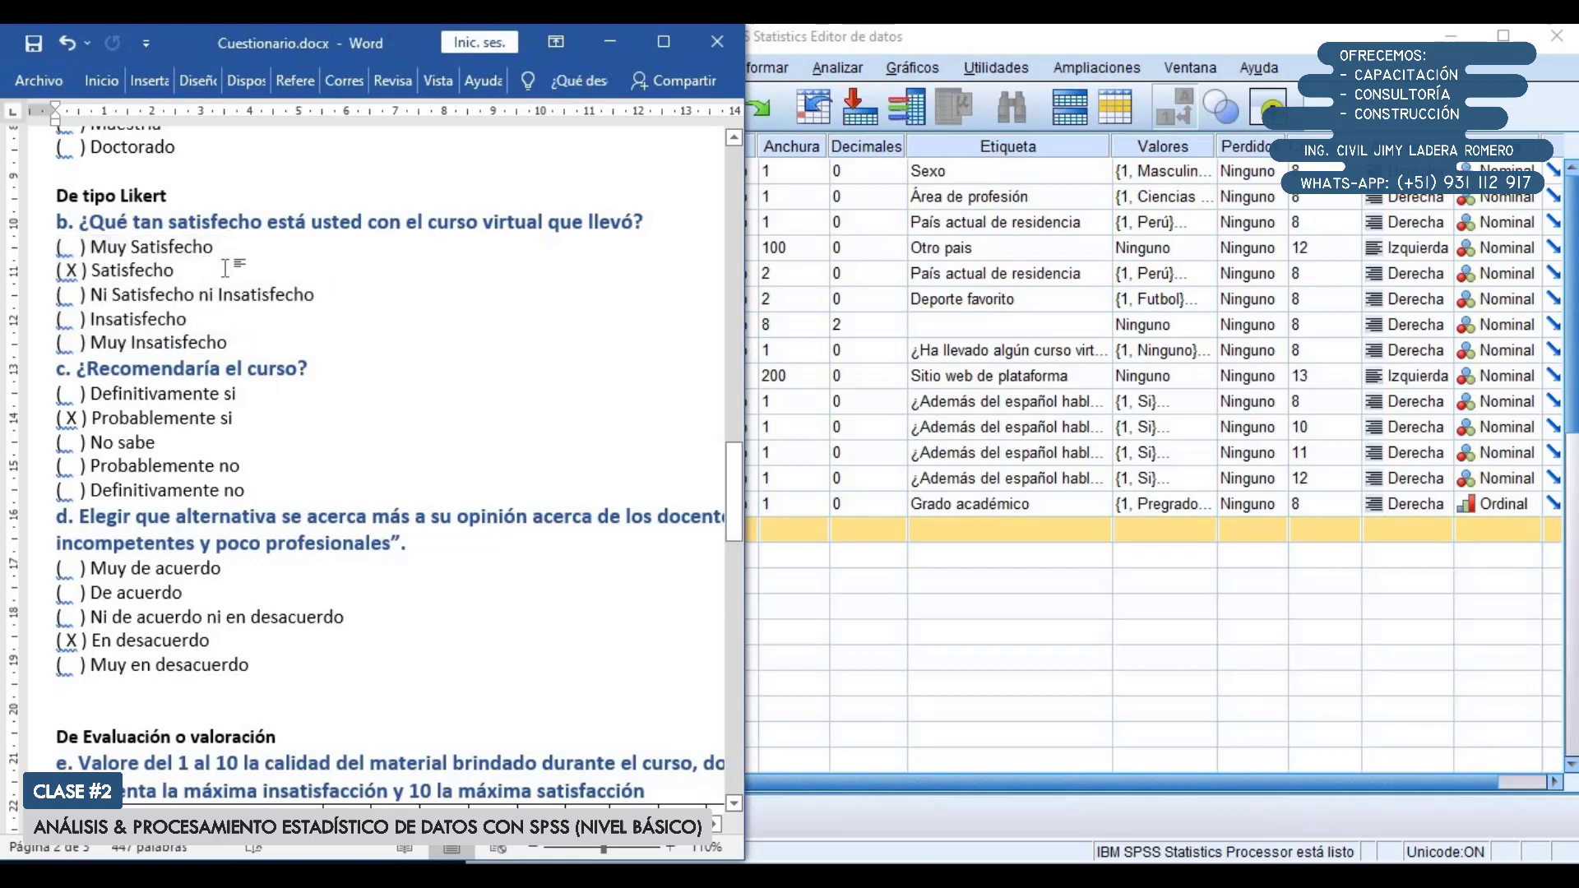
{"action": "left_click", "coordinate": [222, 323]}
{"action": "left_click", "coordinate": [814, 37]}
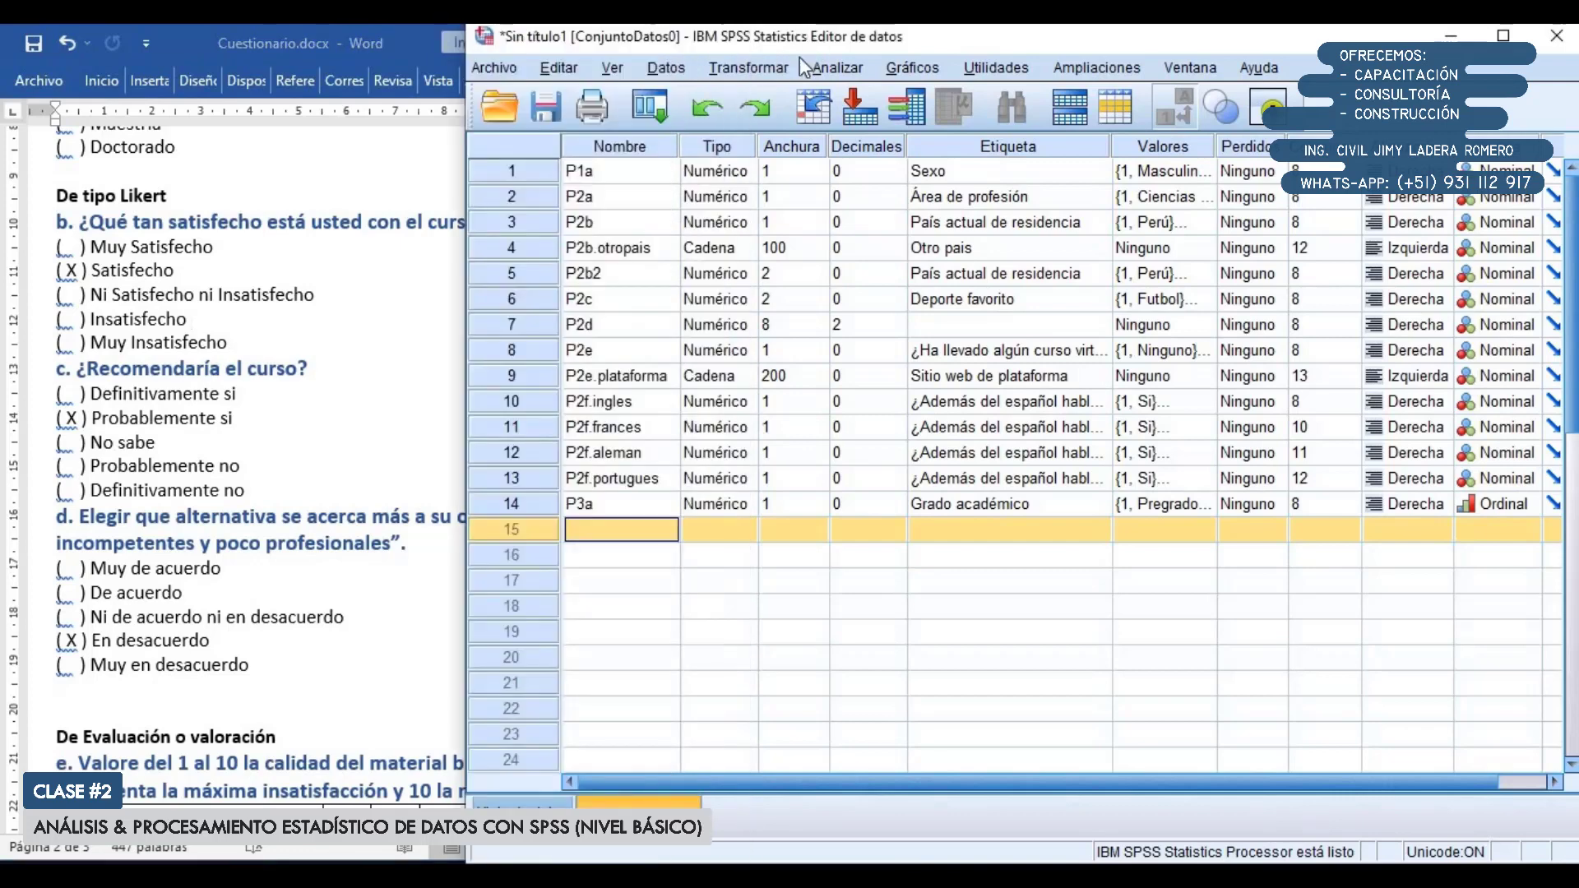
{"action": "left_click", "coordinate": [629, 533]}
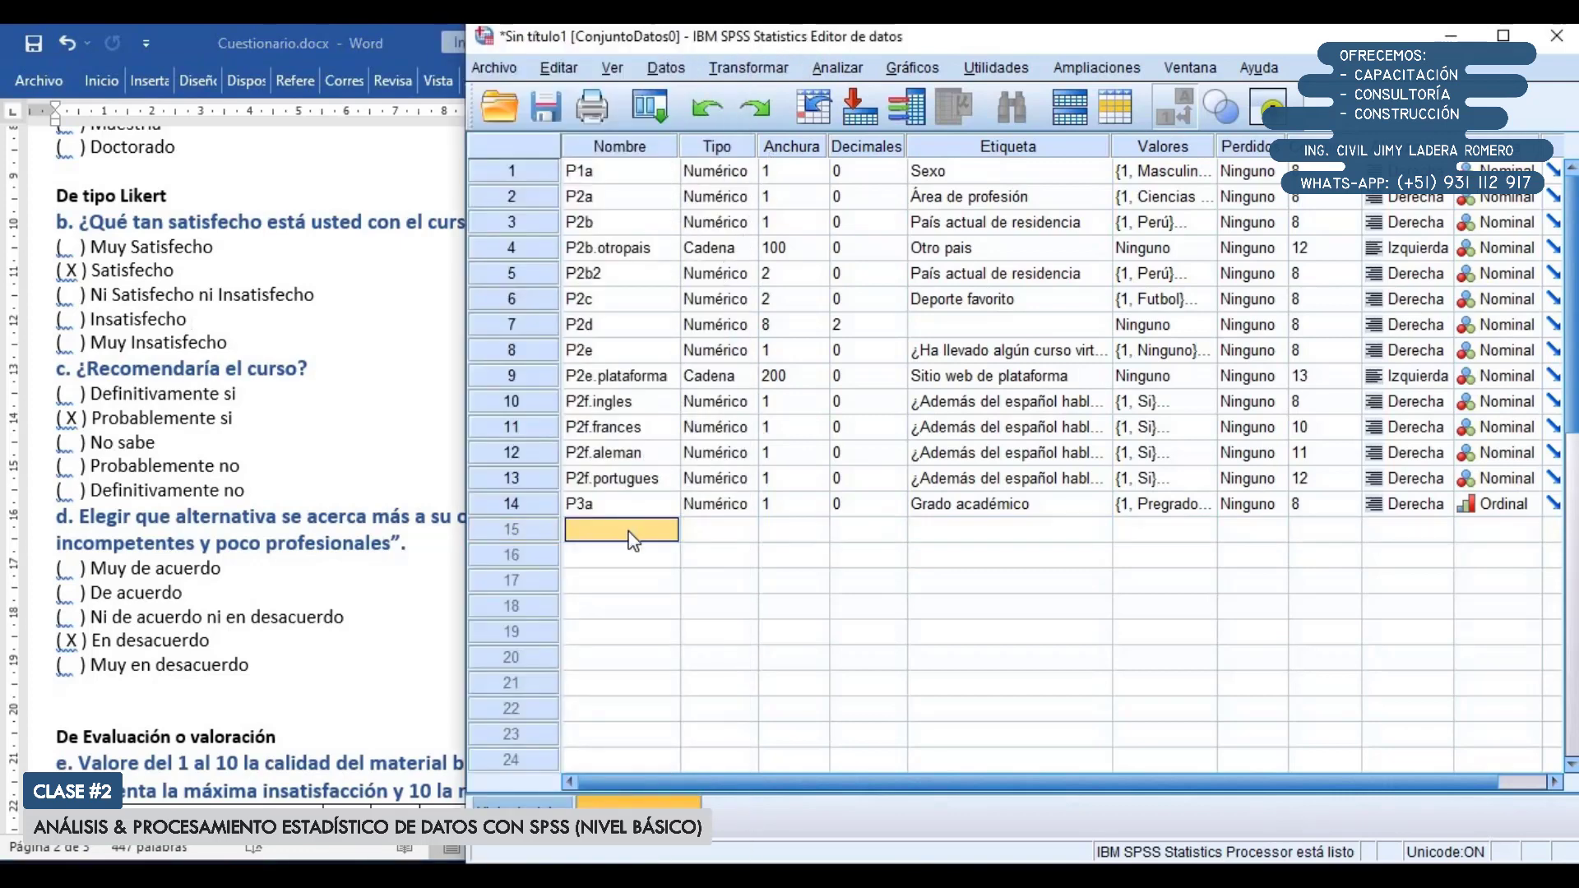
Examine the order of question b's satisfaction scale in Word, including the neutral option Ni Satisfecho ni Insatisfecho, and return to SPSS
{"action": "left_click", "coordinate": [198, 270]}
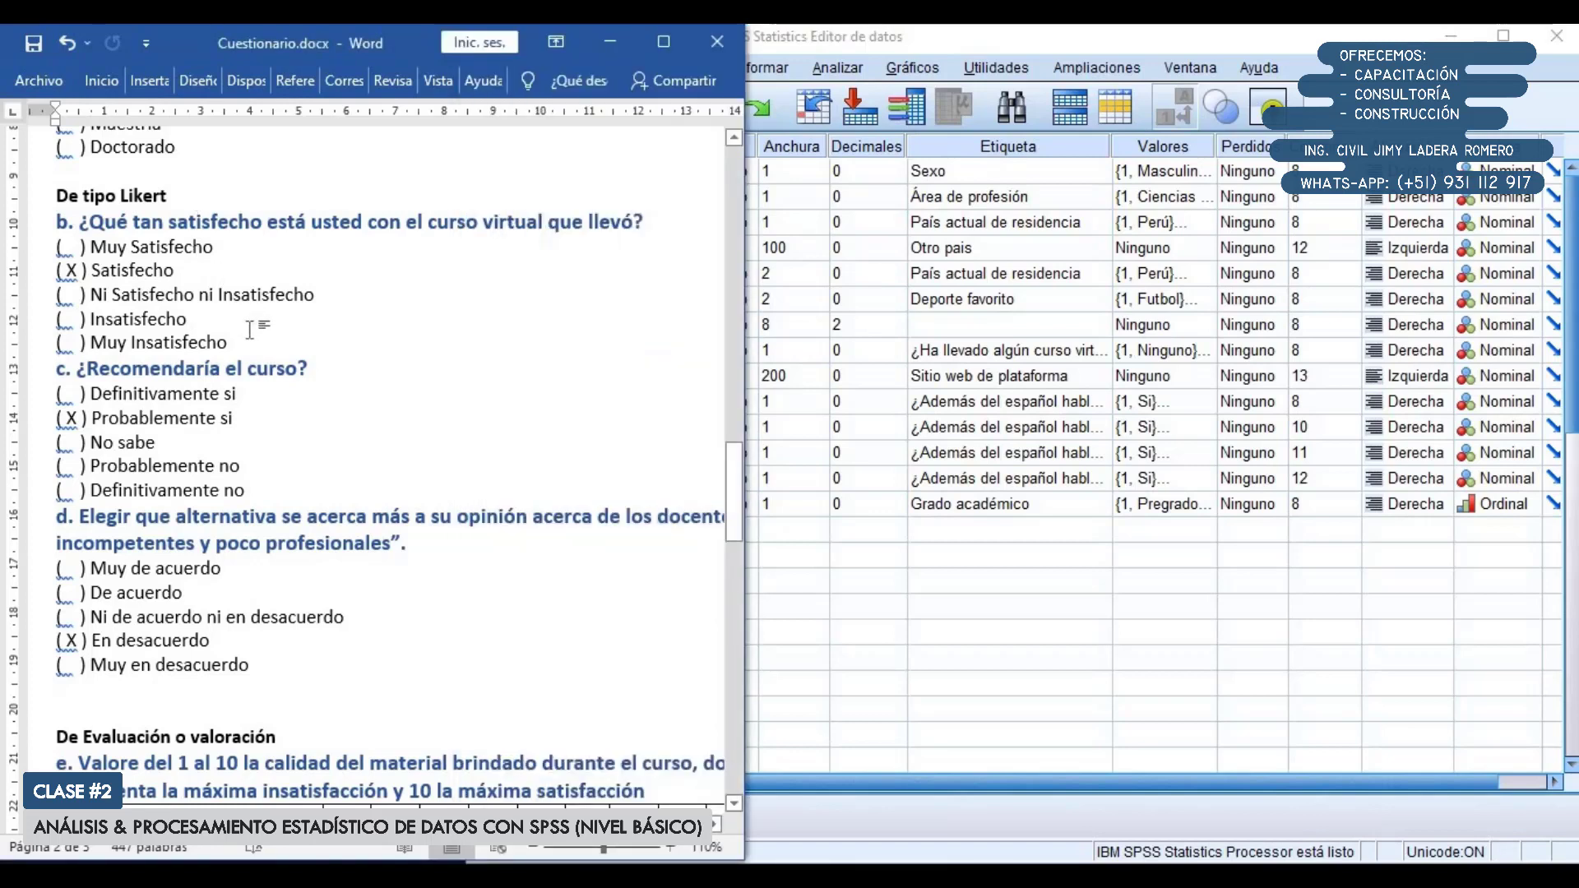
{"action": "left_click_drag", "start_coordinate": [247, 342], "coordinate": [47, 251]}
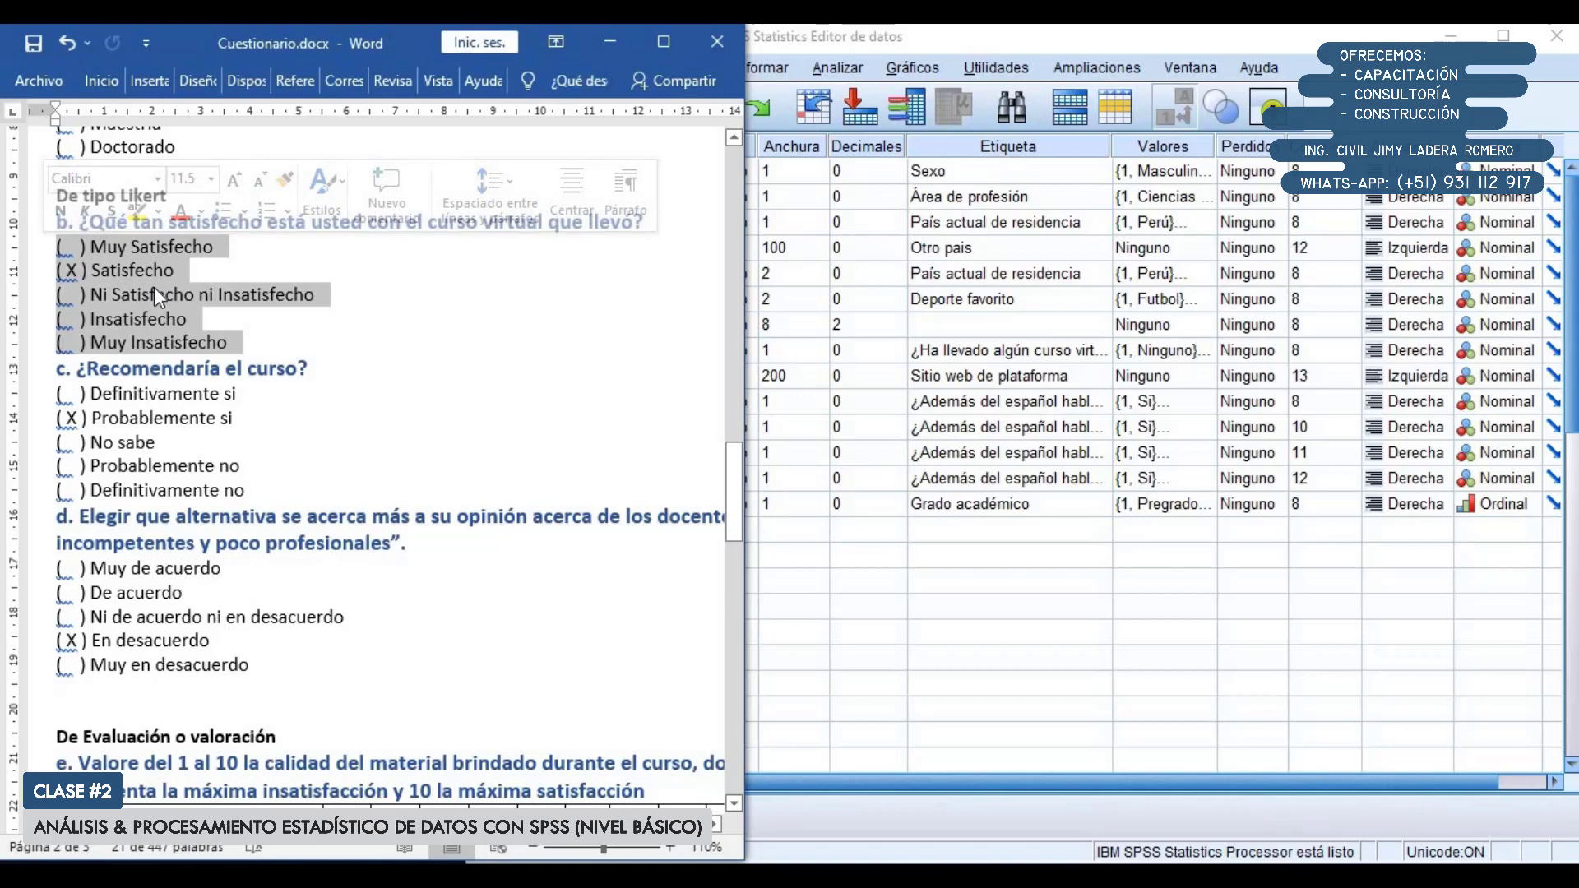
{"action": "left_click", "coordinate": [234, 313]}
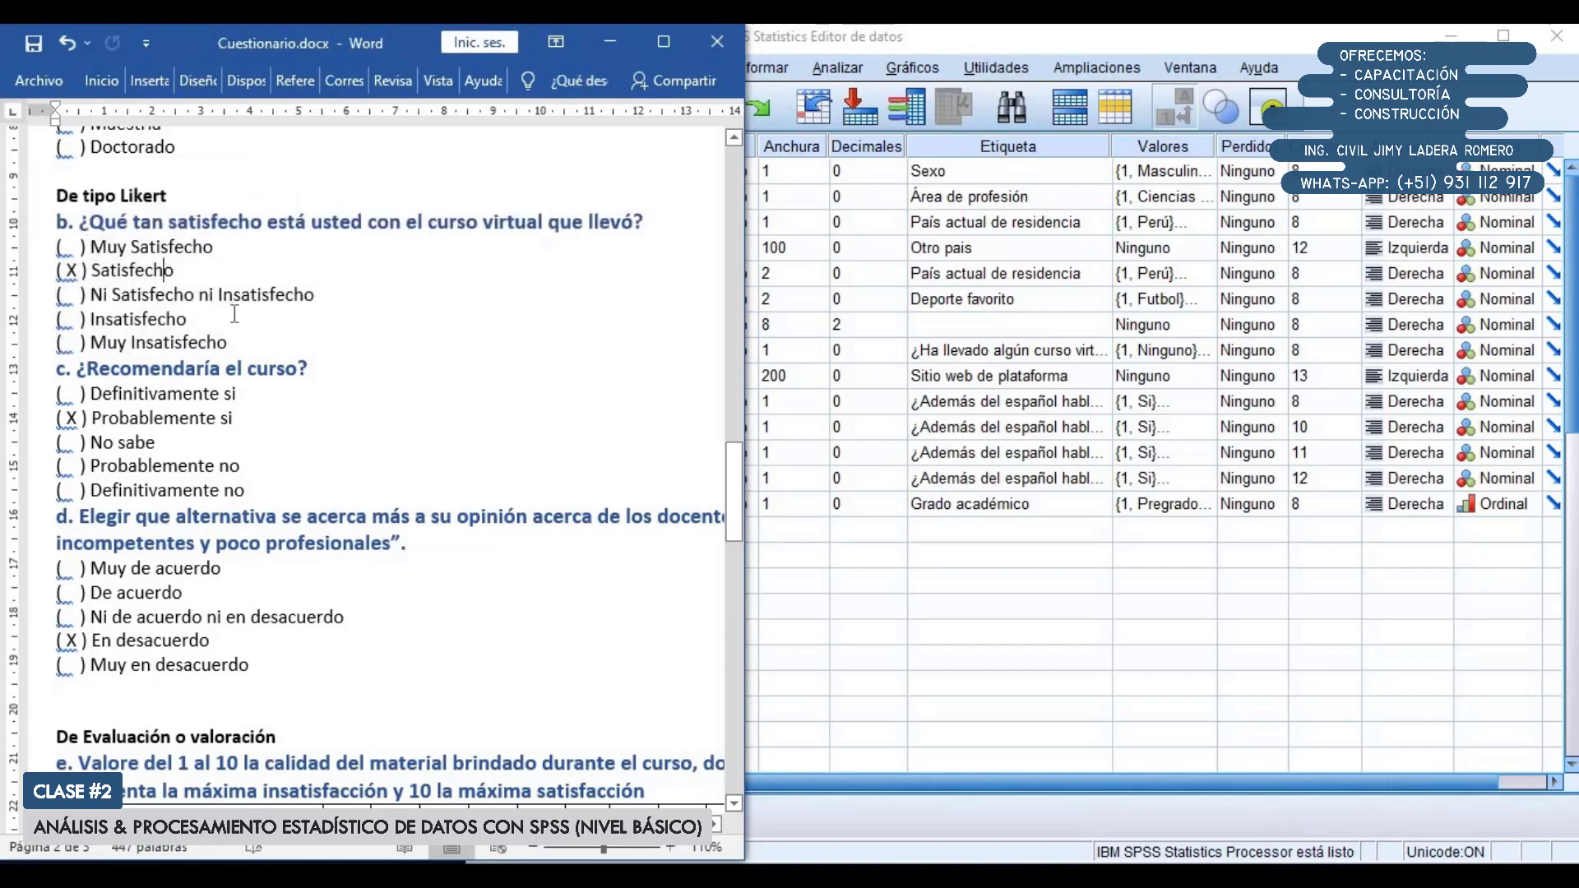
{"action": "left_click_drag", "start_coordinate": [37, 246], "coordinate": [45, 345]}
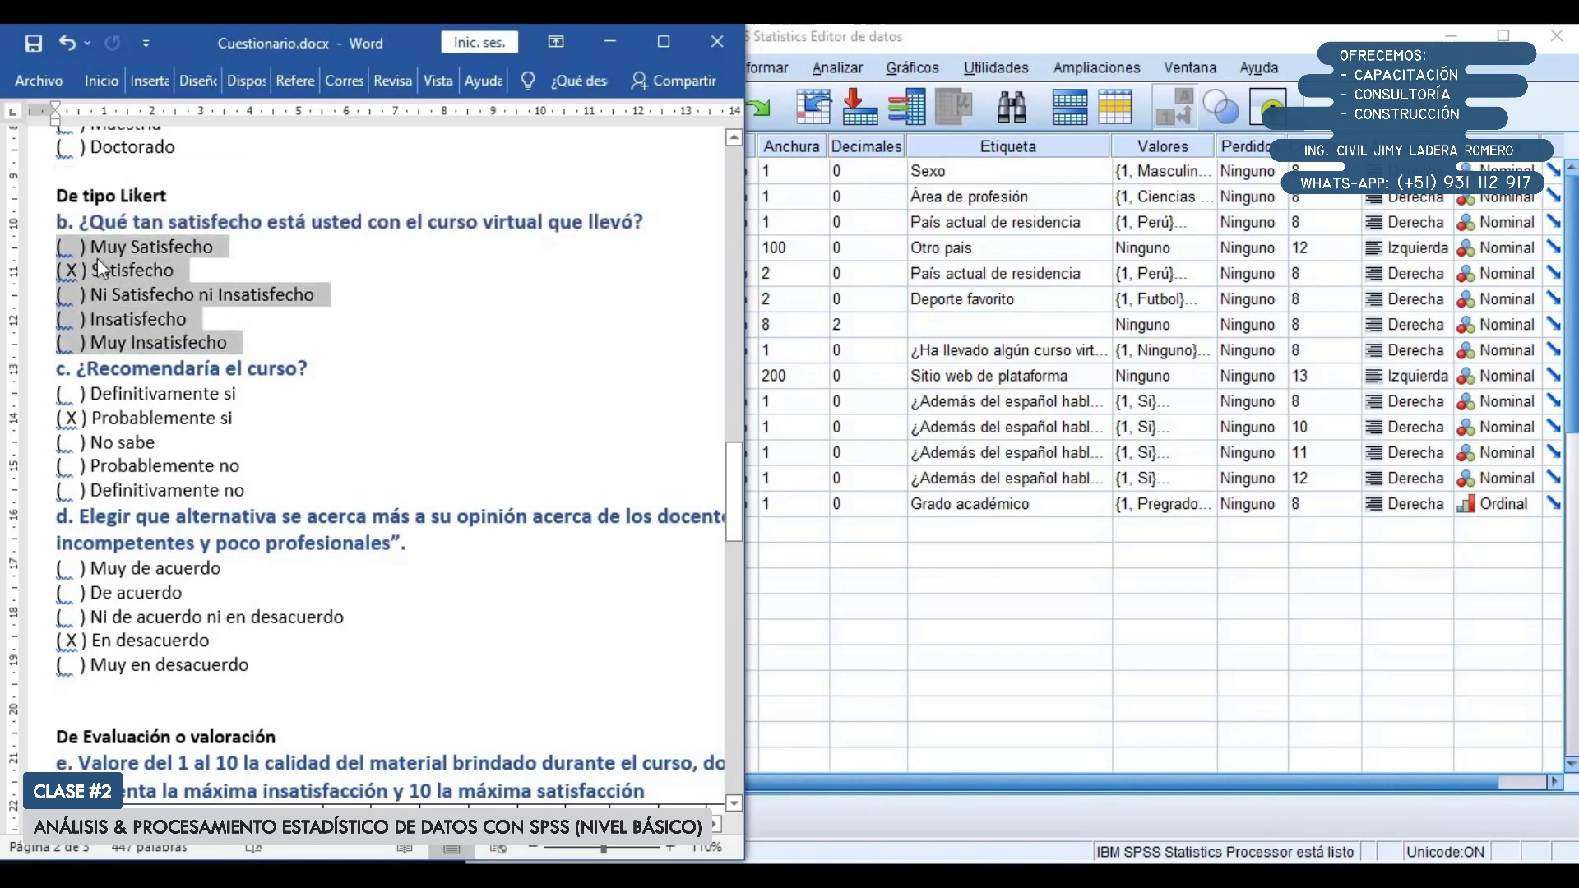
{"action": "left_click", "coordinate": [170, 292]}
{"action": "left_click_drag", "start_coordinate": [332, 294], "coordinate": [57, 294]}
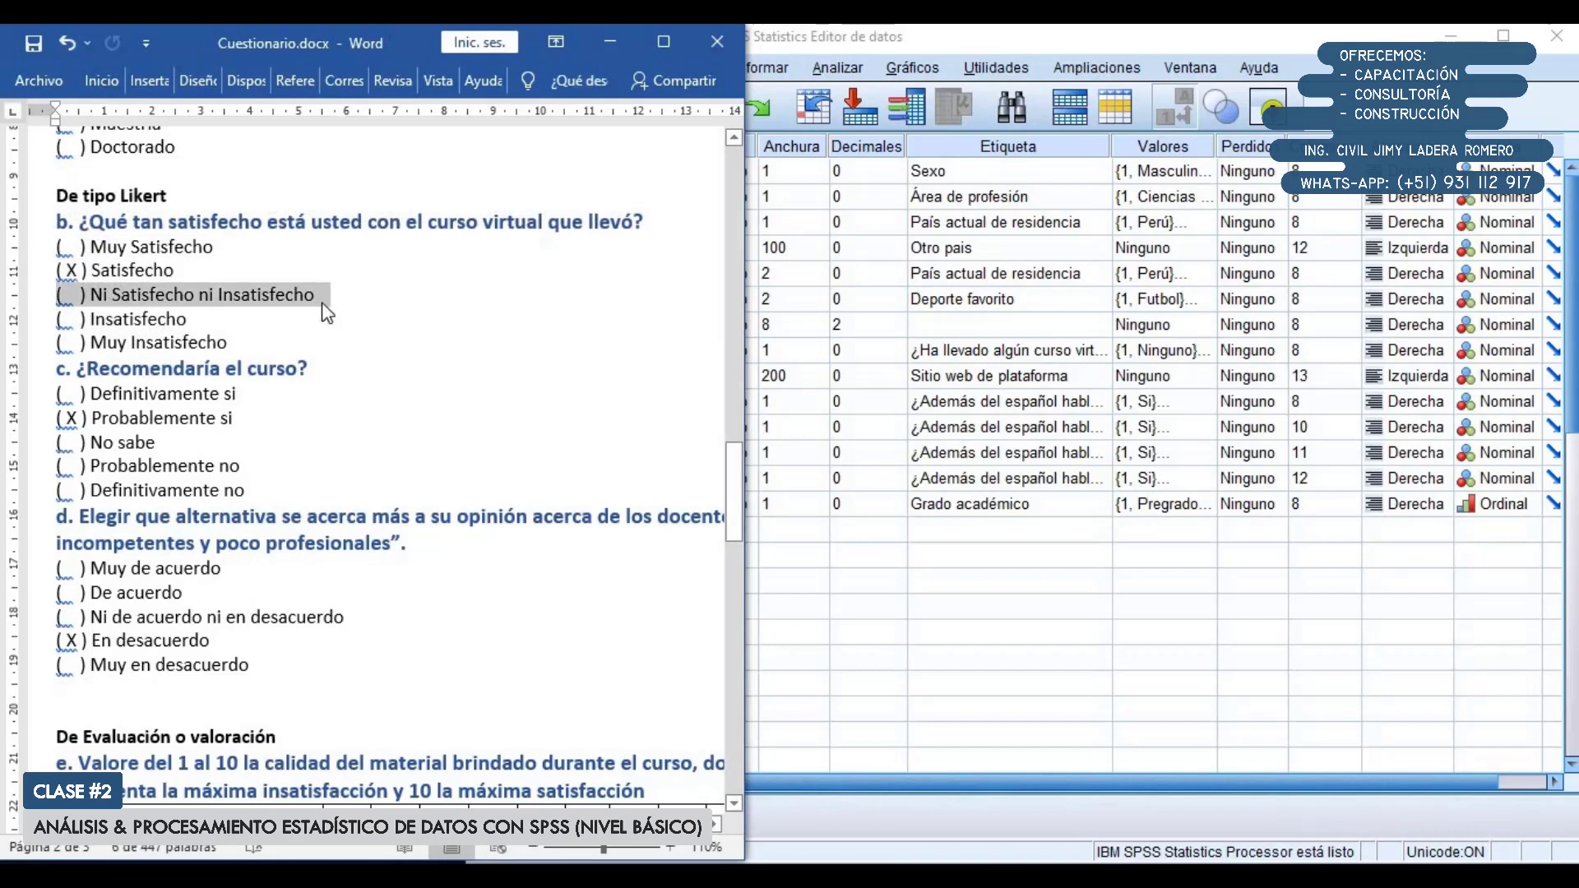
{"action": "left_click", "coordinate": [354, 294]}
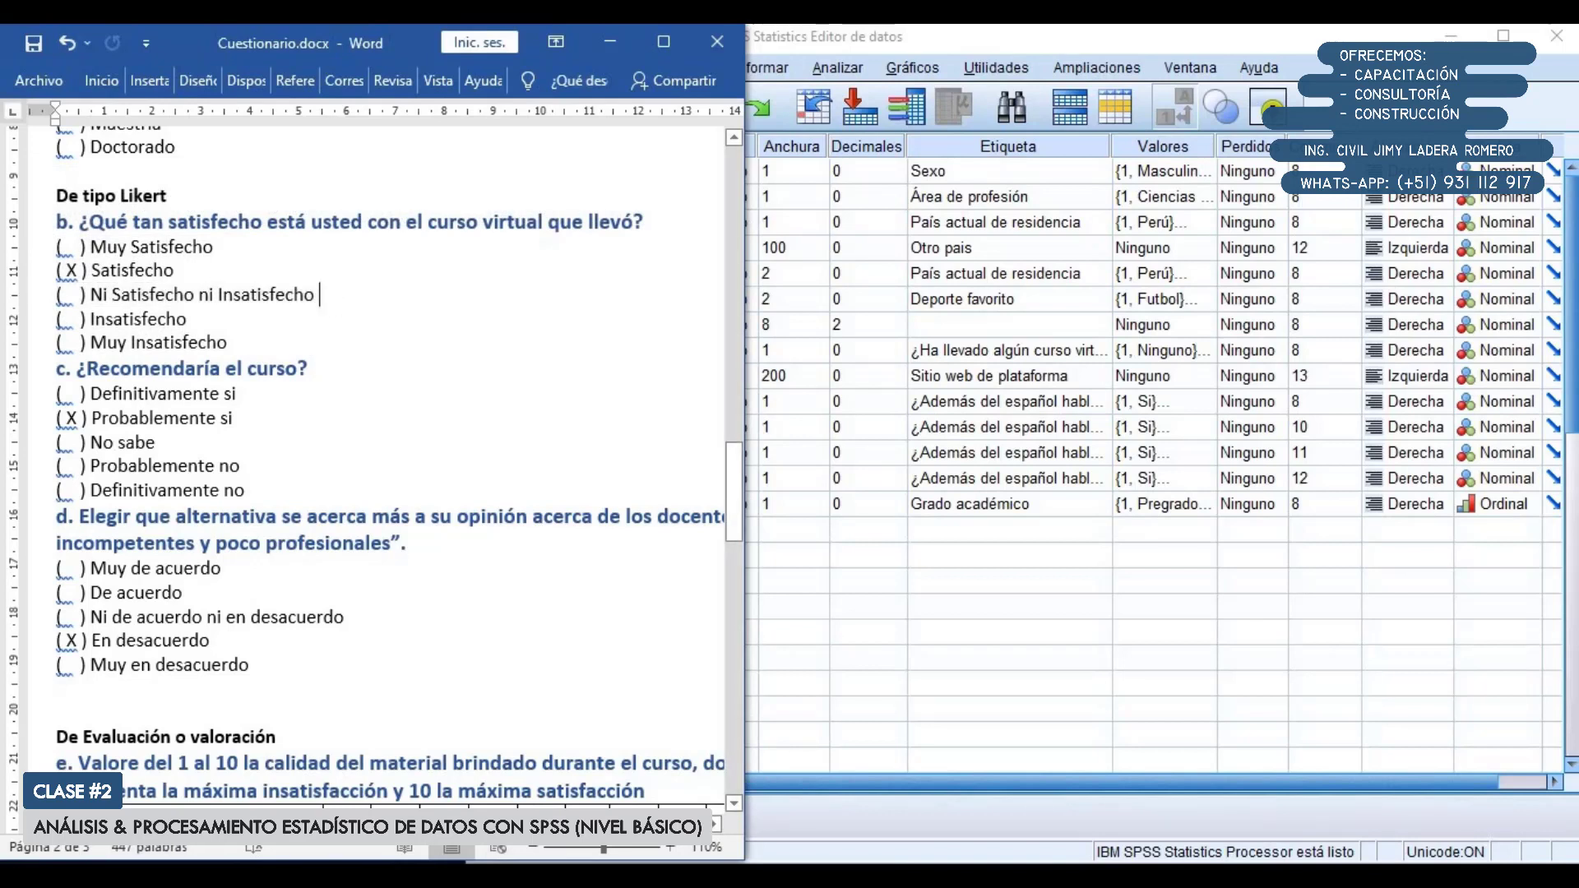
{"action": "left_click", "coordinate": [322, 270]}
{"action": "left_click", "coordinate": [283, 340]}
{"action": "left_click_drag", "start_coordinate": [348, 294], "coordinate": [47, 299]}
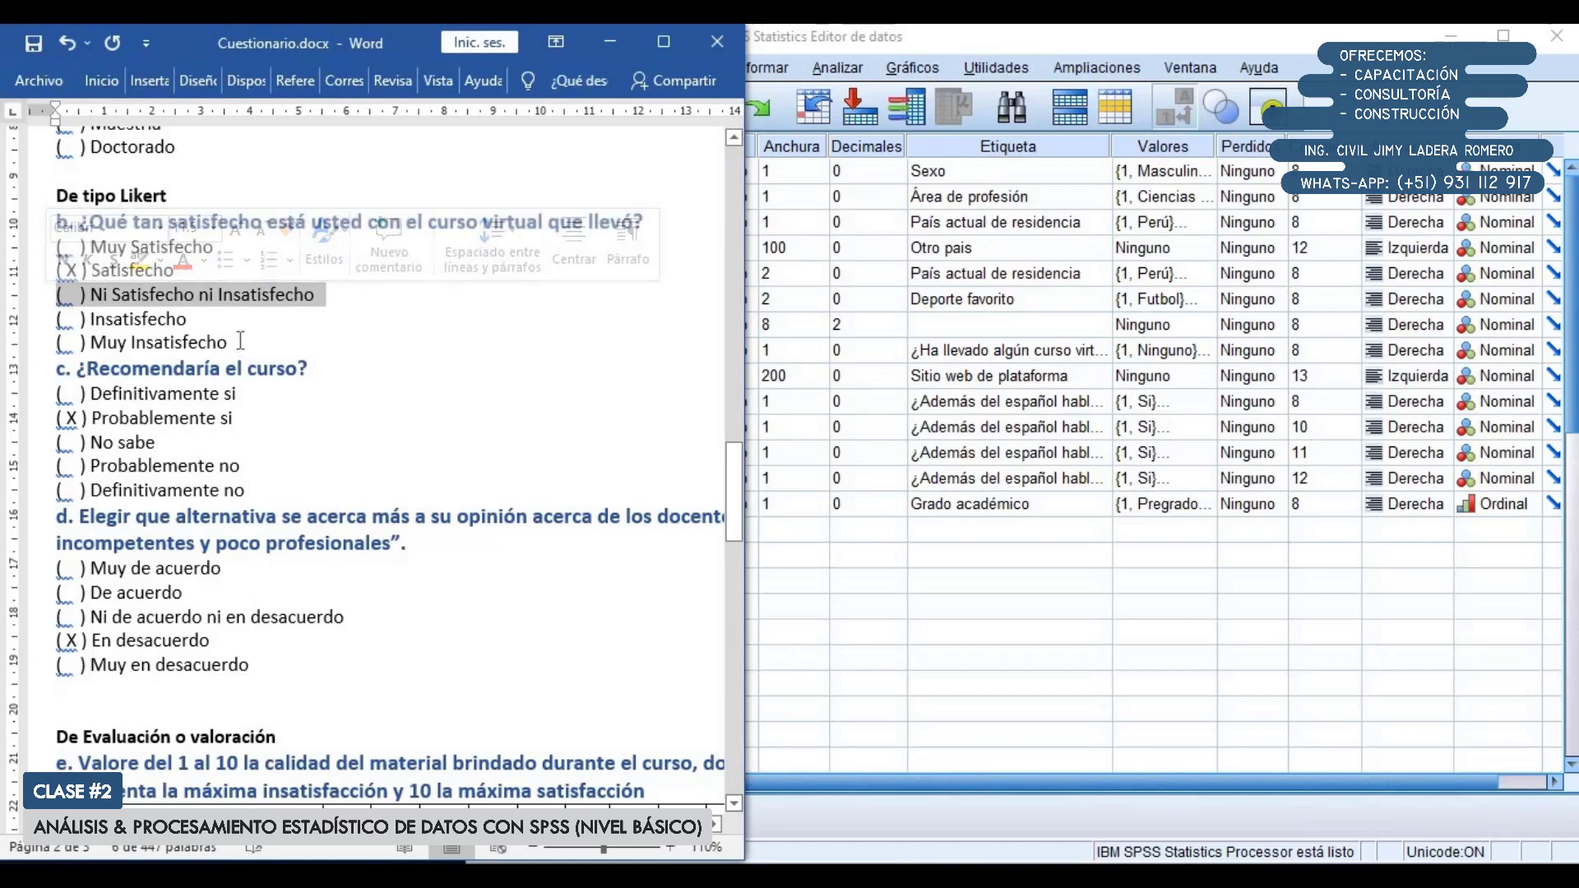
{"action": "left_click_drag", "start_coordinate": [240, 339], "coordinate": [46, 244]}
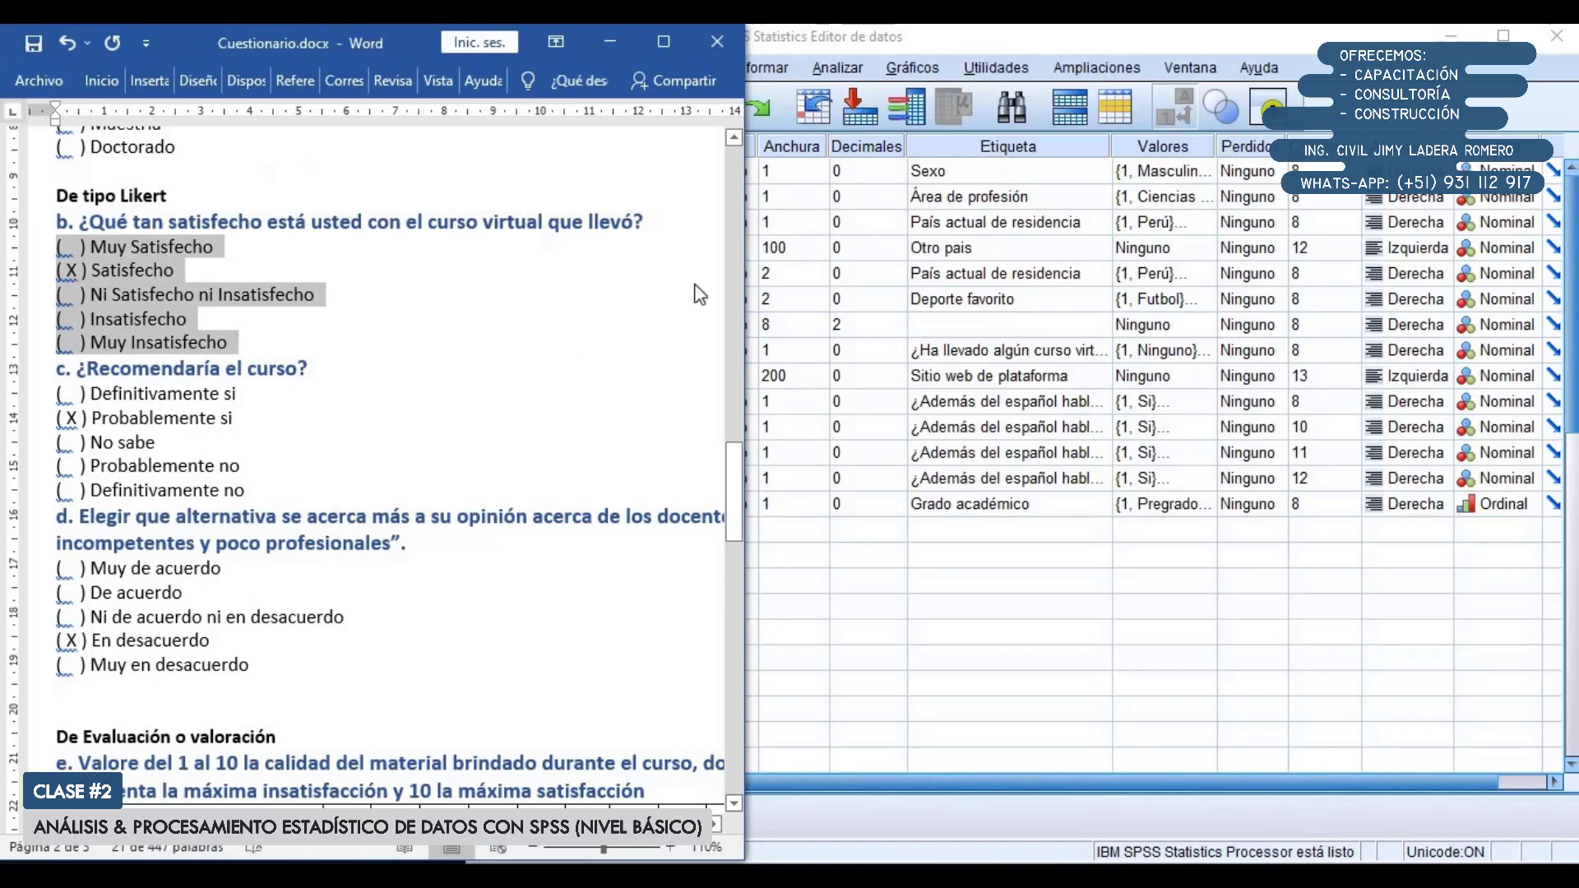
{"action": "left_click", "coordinate": [917, 32]}
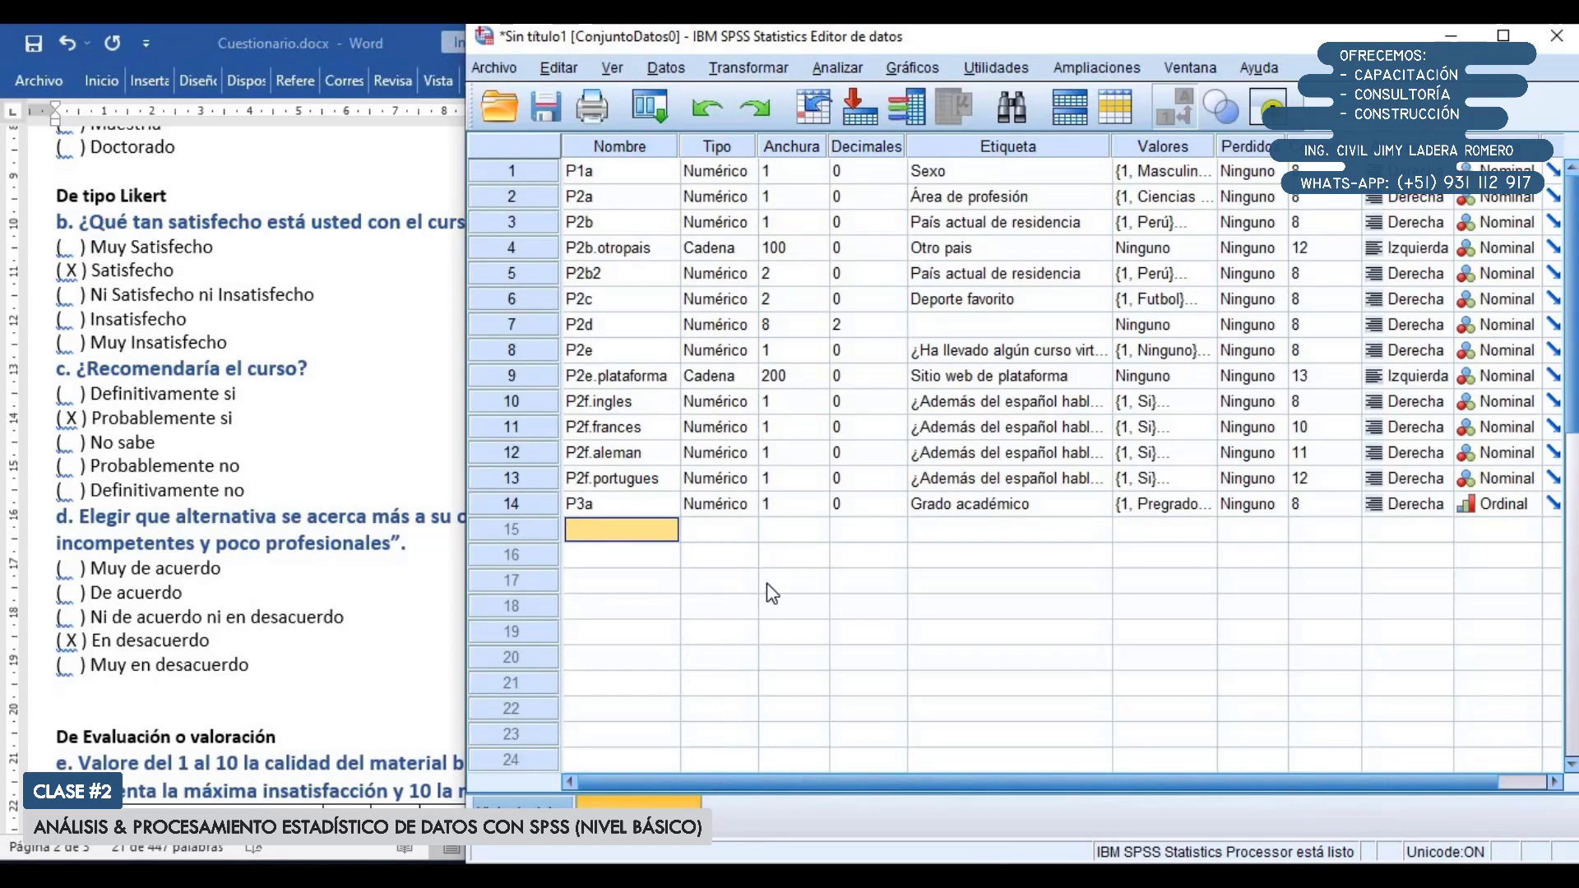
Add a new variable named P3b in row 15 of the variable list
{"action": "type", "text": "P3"}
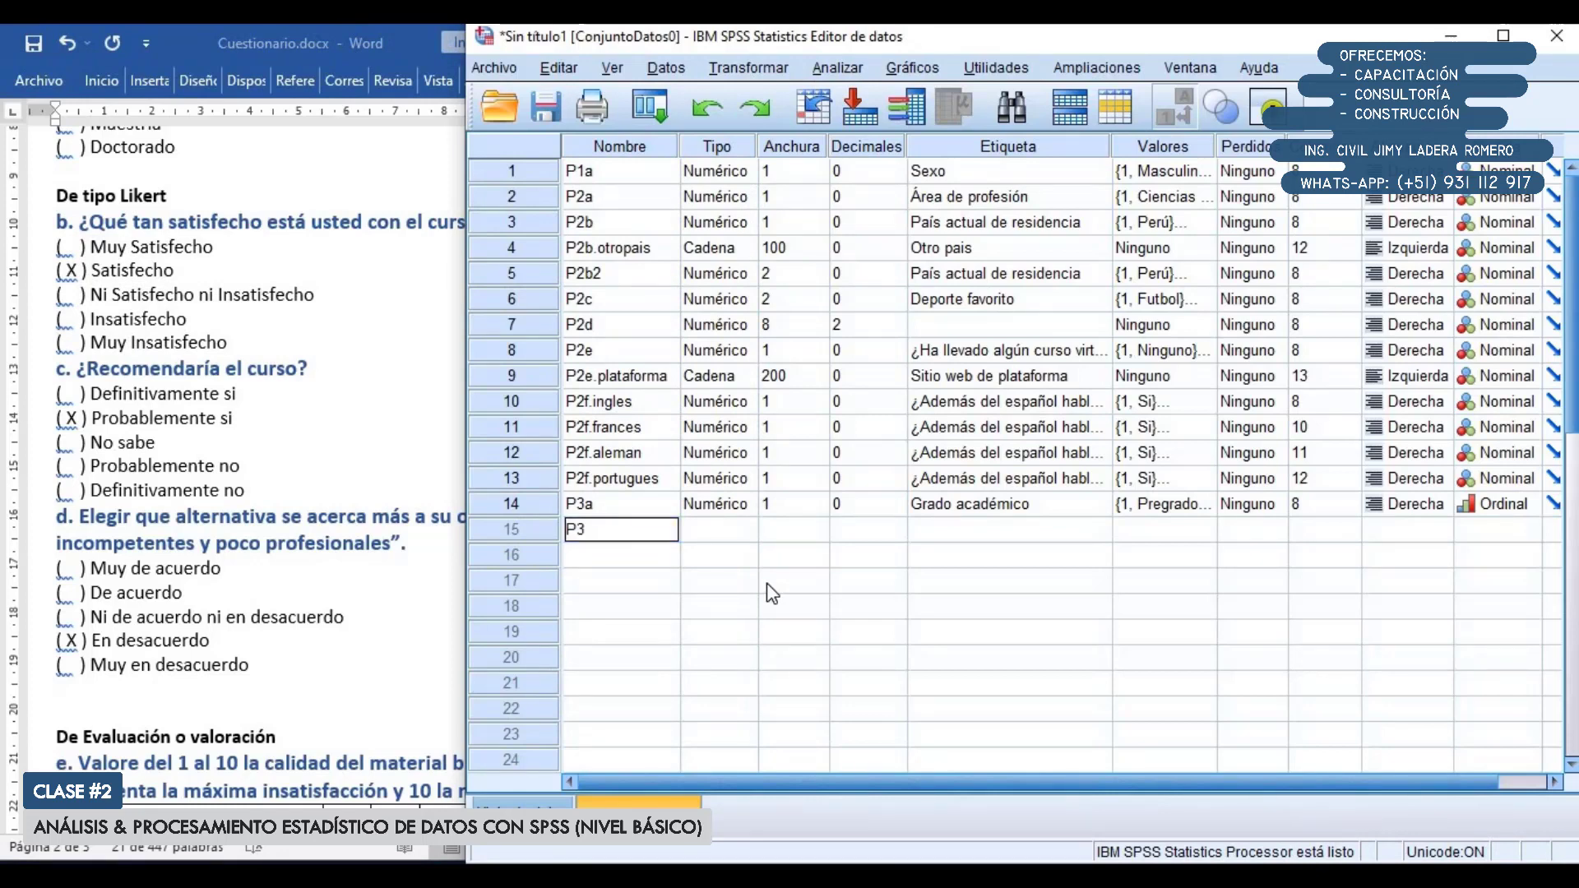
{"action": "type", "text": "b"}
{"action": "key", "text": "Tab"}
{"action": "key", "text": "Tab"}
{"action": "key", "text": "Tab"}
{"action": "key", "text": "Tab"}
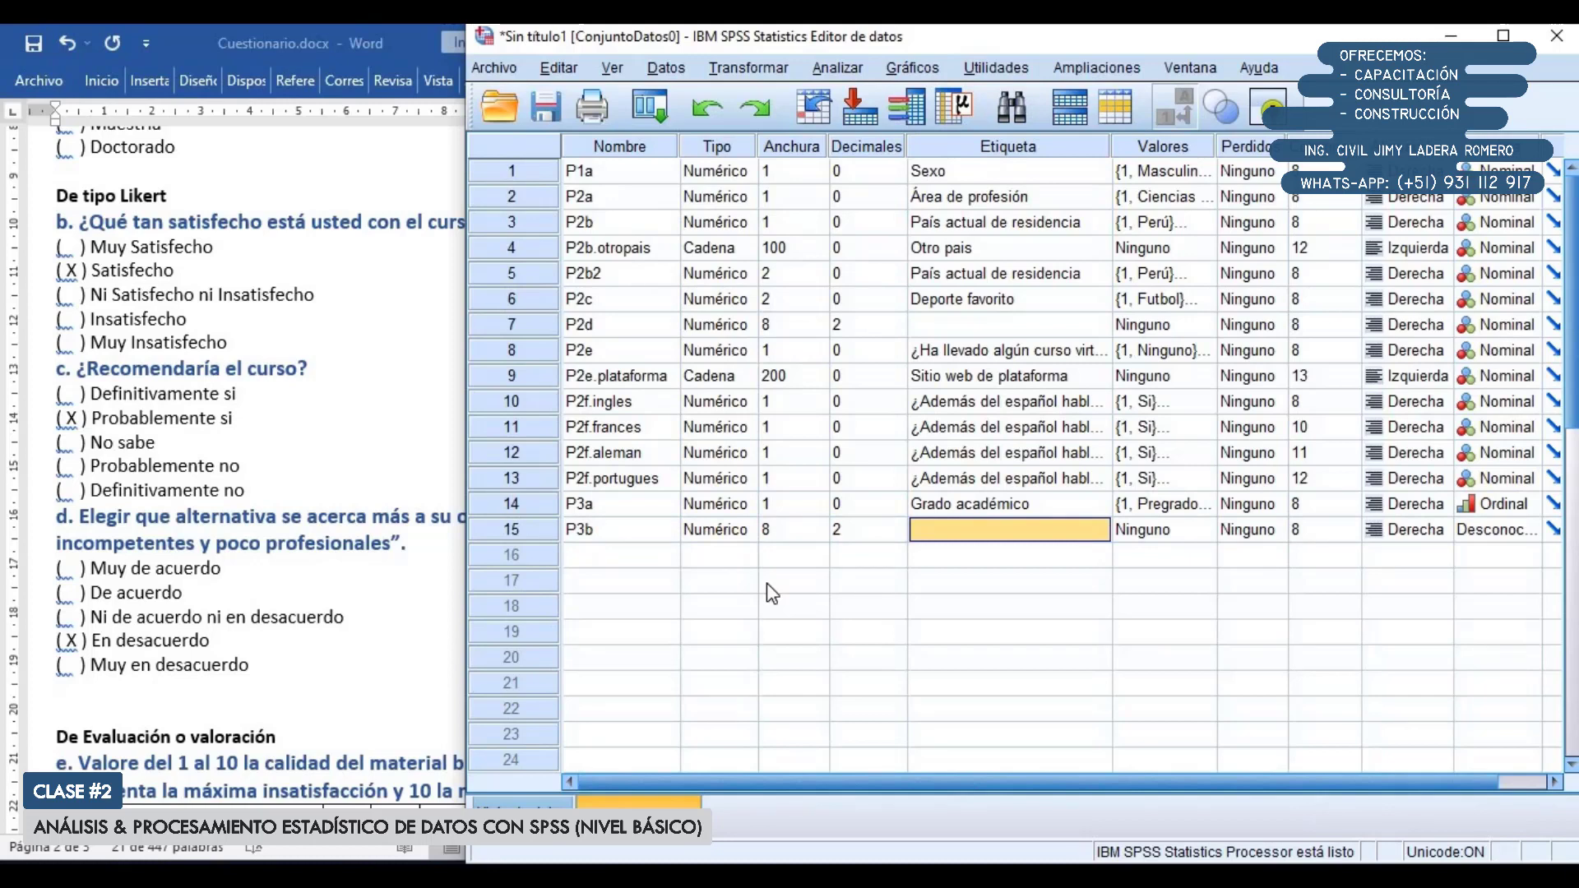
Label variable P3b "¿Que tan satisfecho está con el curso virtual", following question b of the questionnaire
{"action": "left_click", "coordinate": [349, 352]}
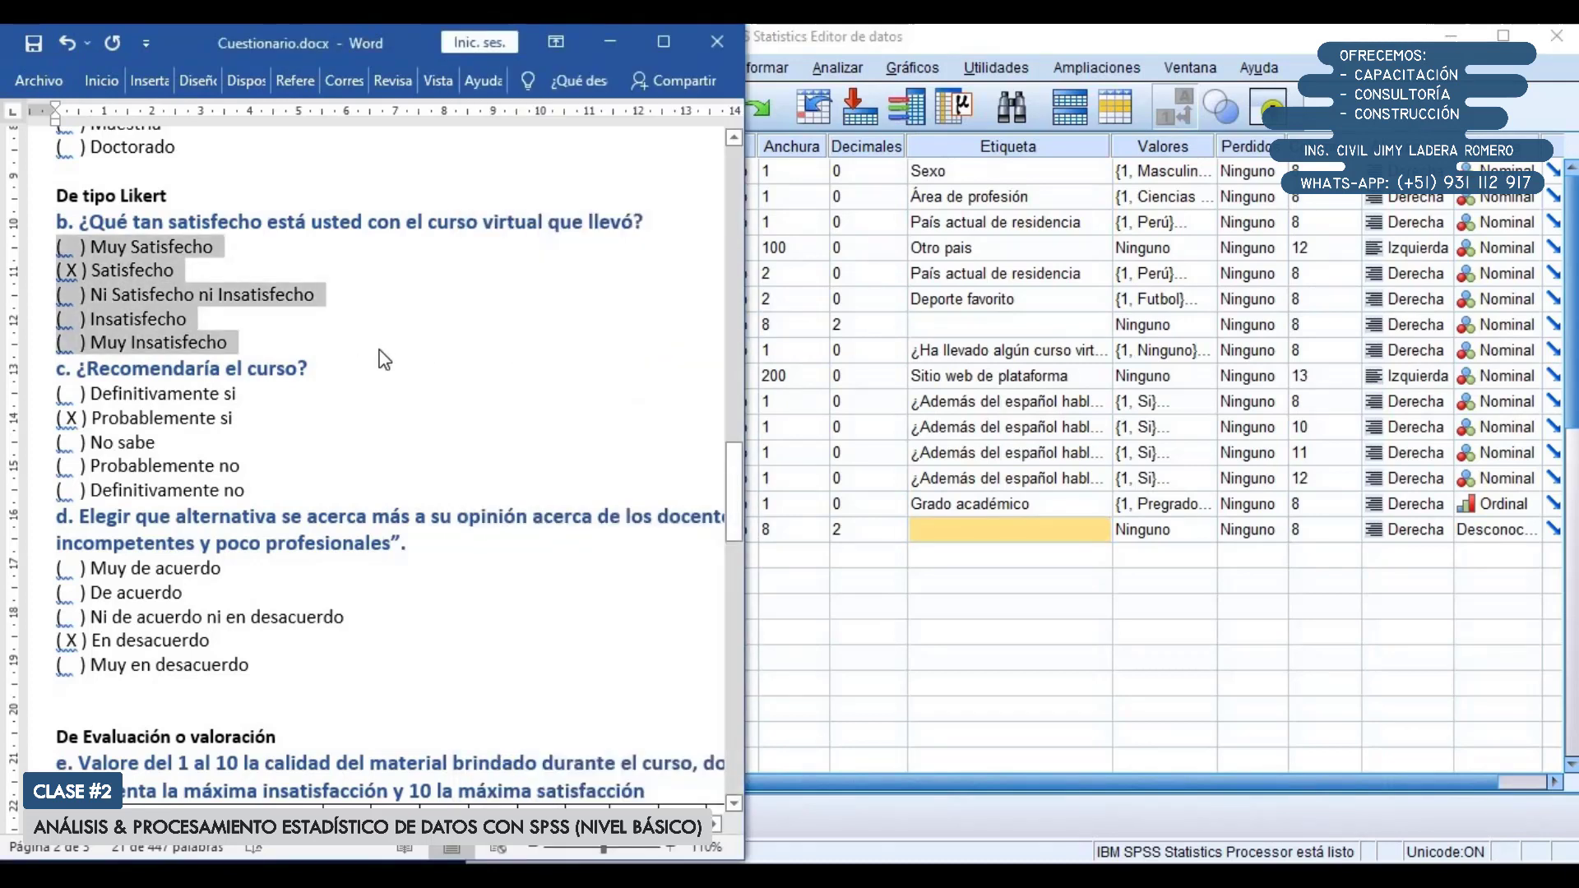
{"action": "left_click", "coordinate": [1057, 533]}
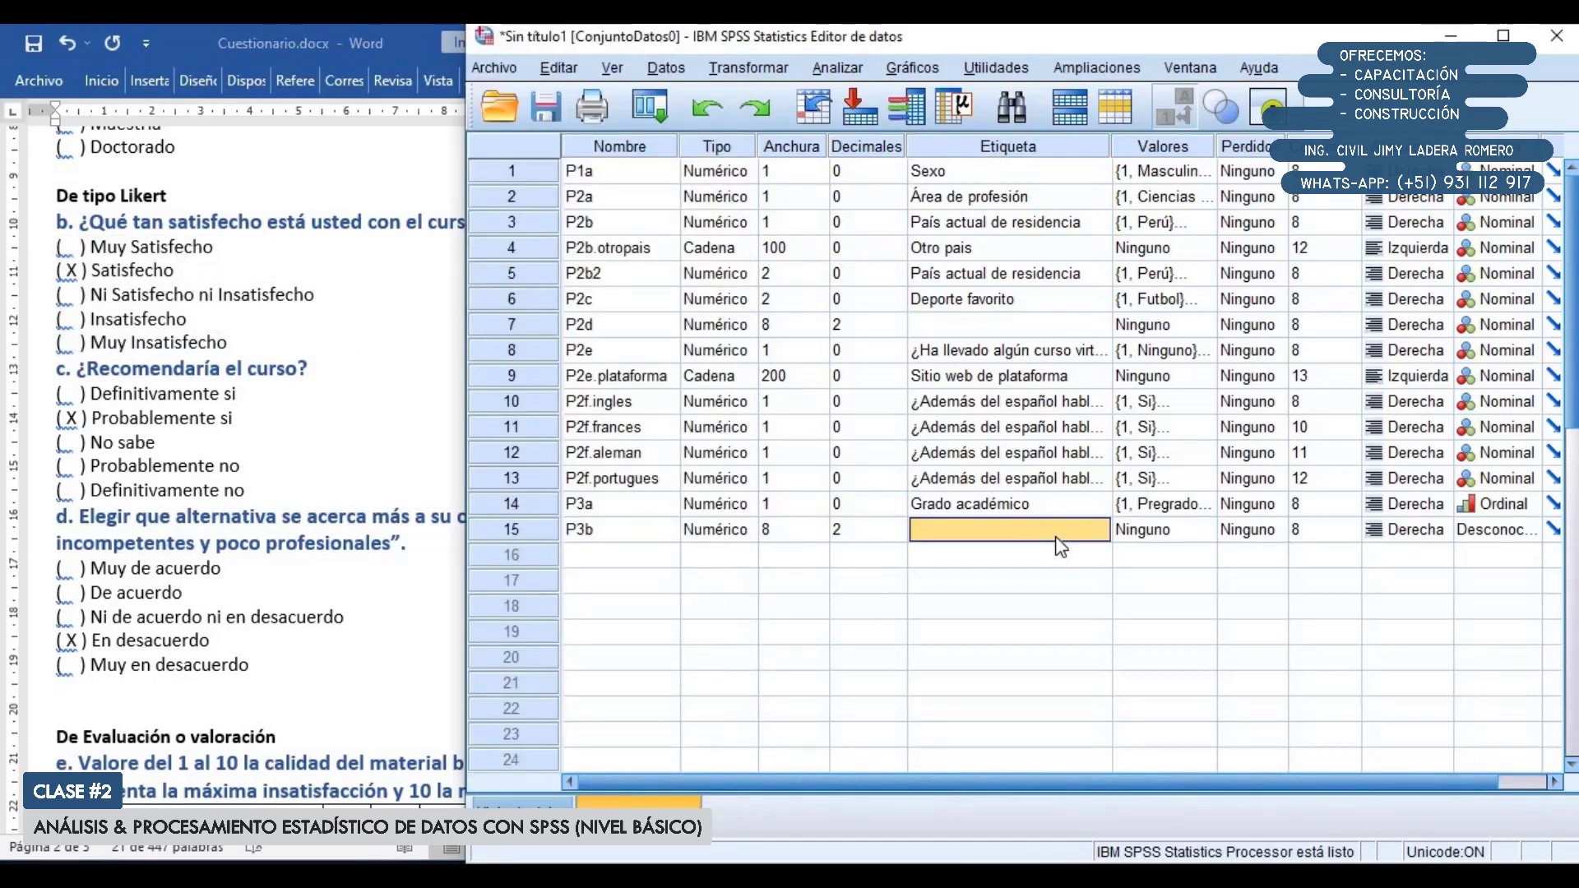
{"action": "left_click", "coordinate": [1056, 537]}
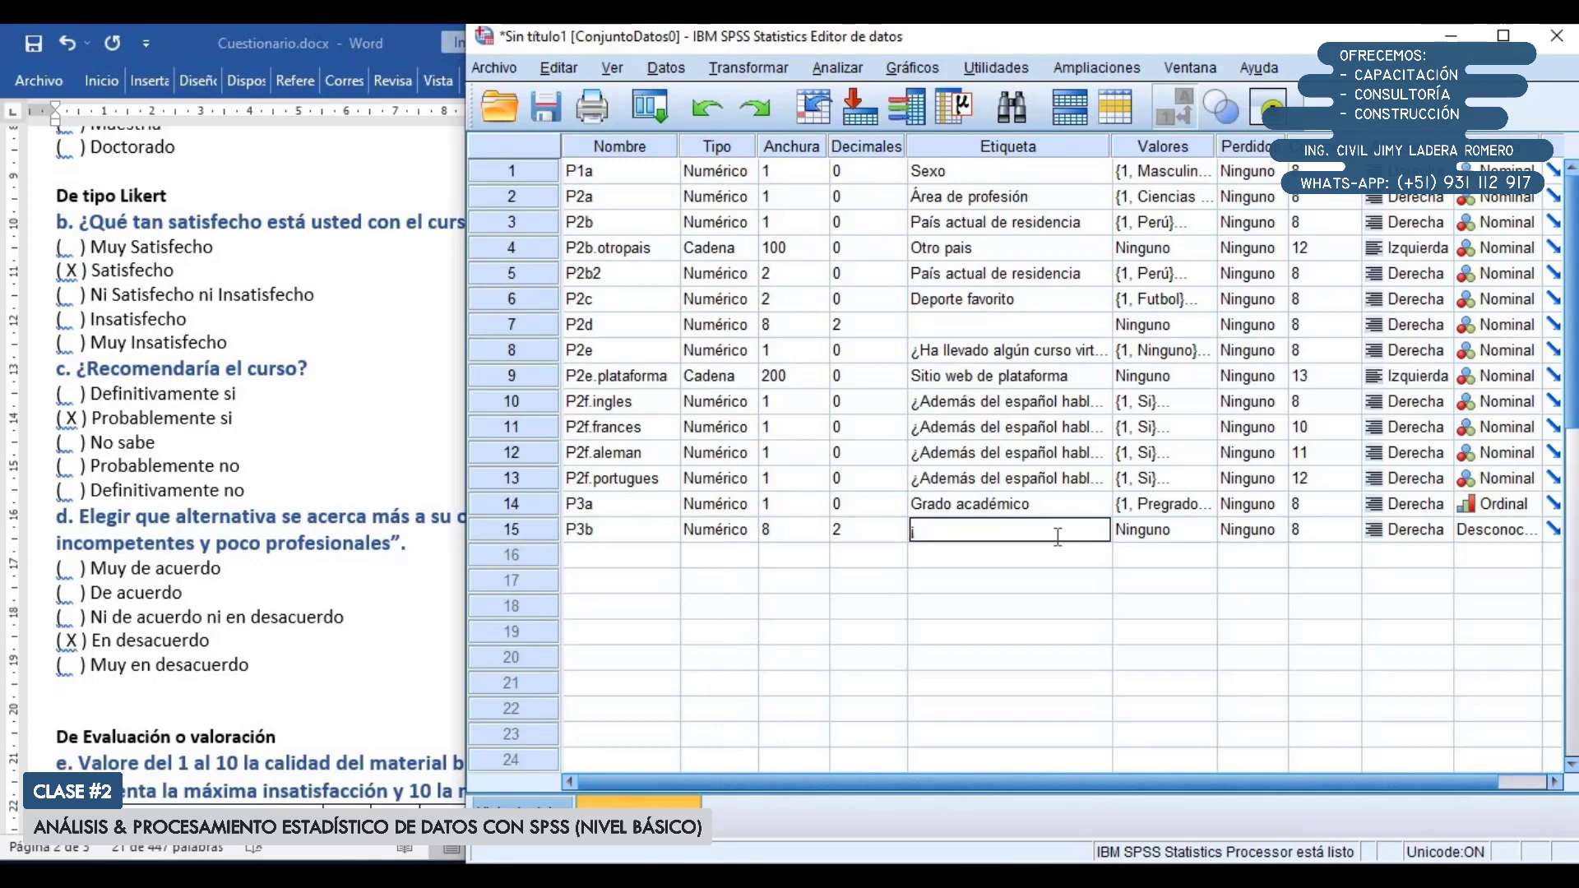
{"action": "type", "text": "¿"}
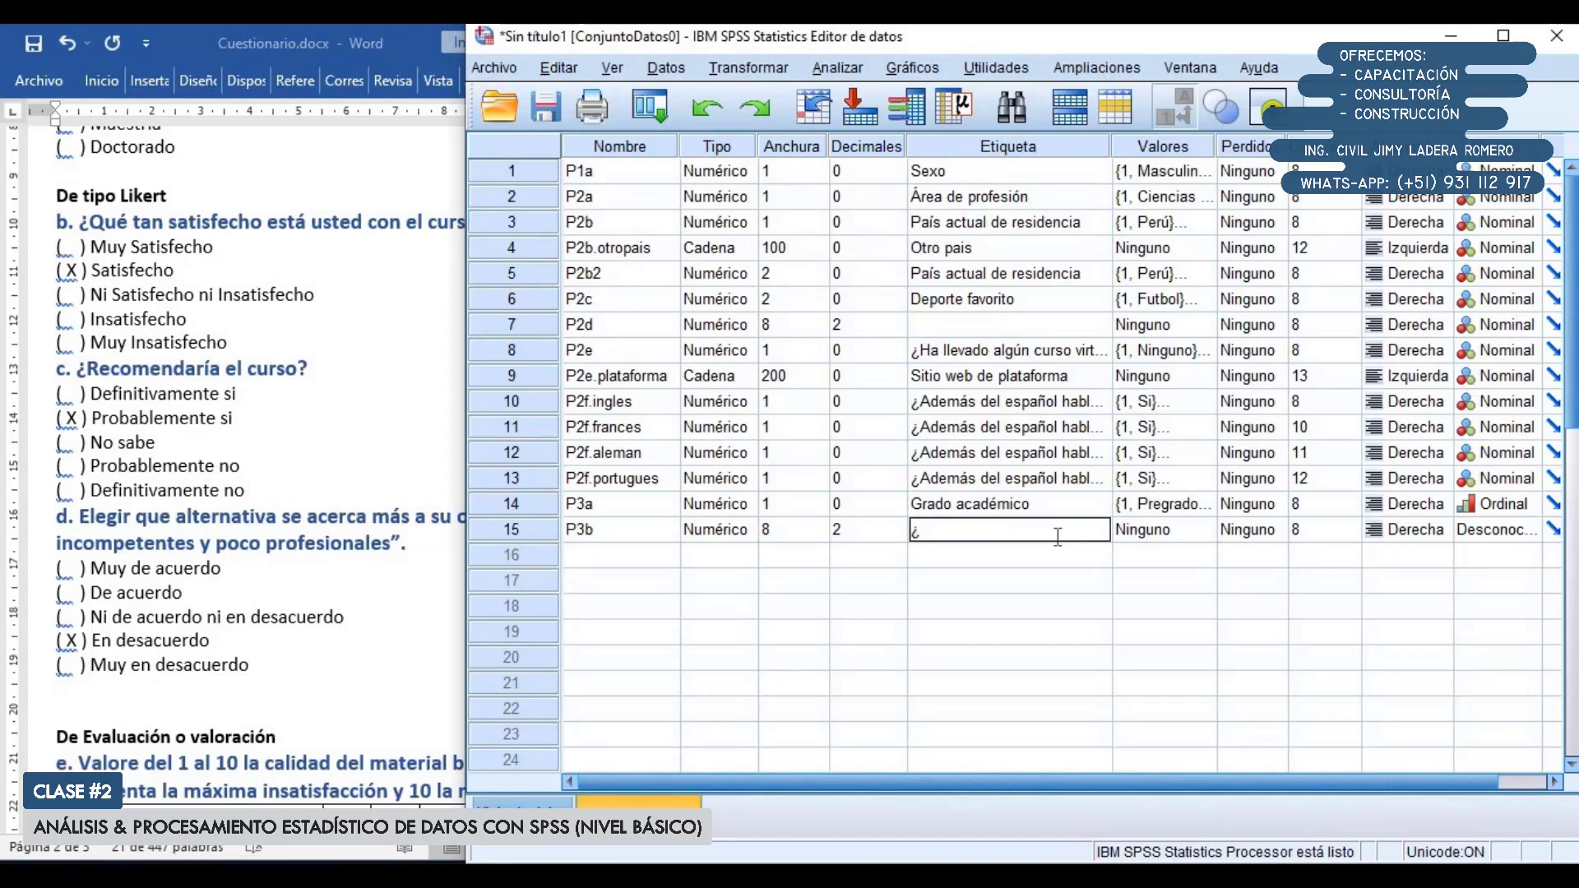
{"action": "type", "text": "Que tan sa"}
{"action": "type", "text": "tisfecho está c"}
{"action": "type", "text": "on el curso vi"}
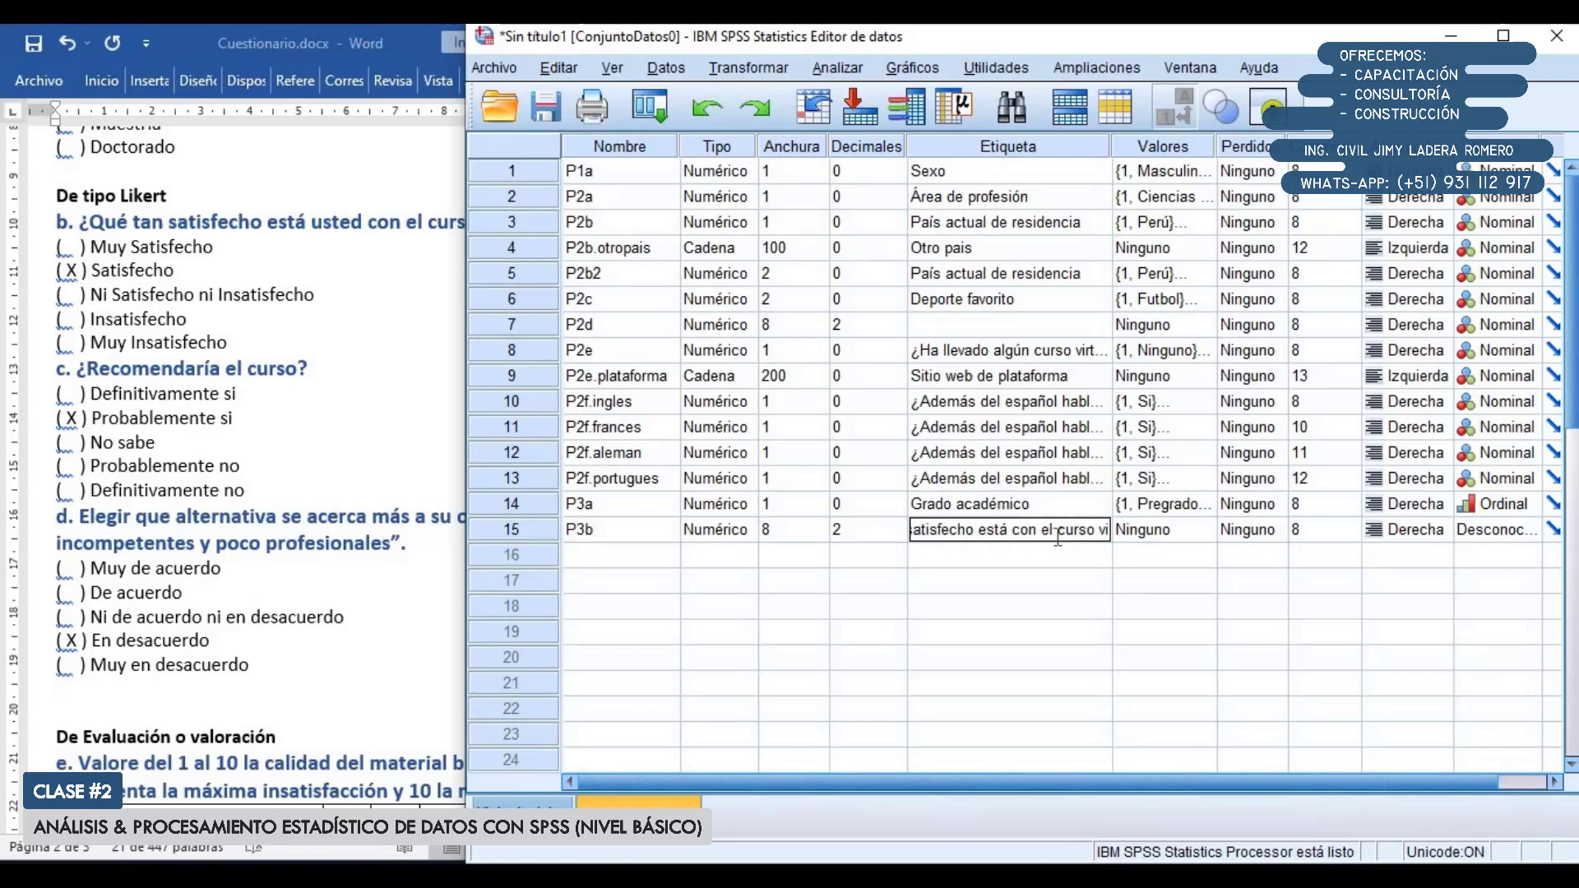
{"action": "type", "text": "rtual?"}
{"action": "key", "text": "BackSpace"}
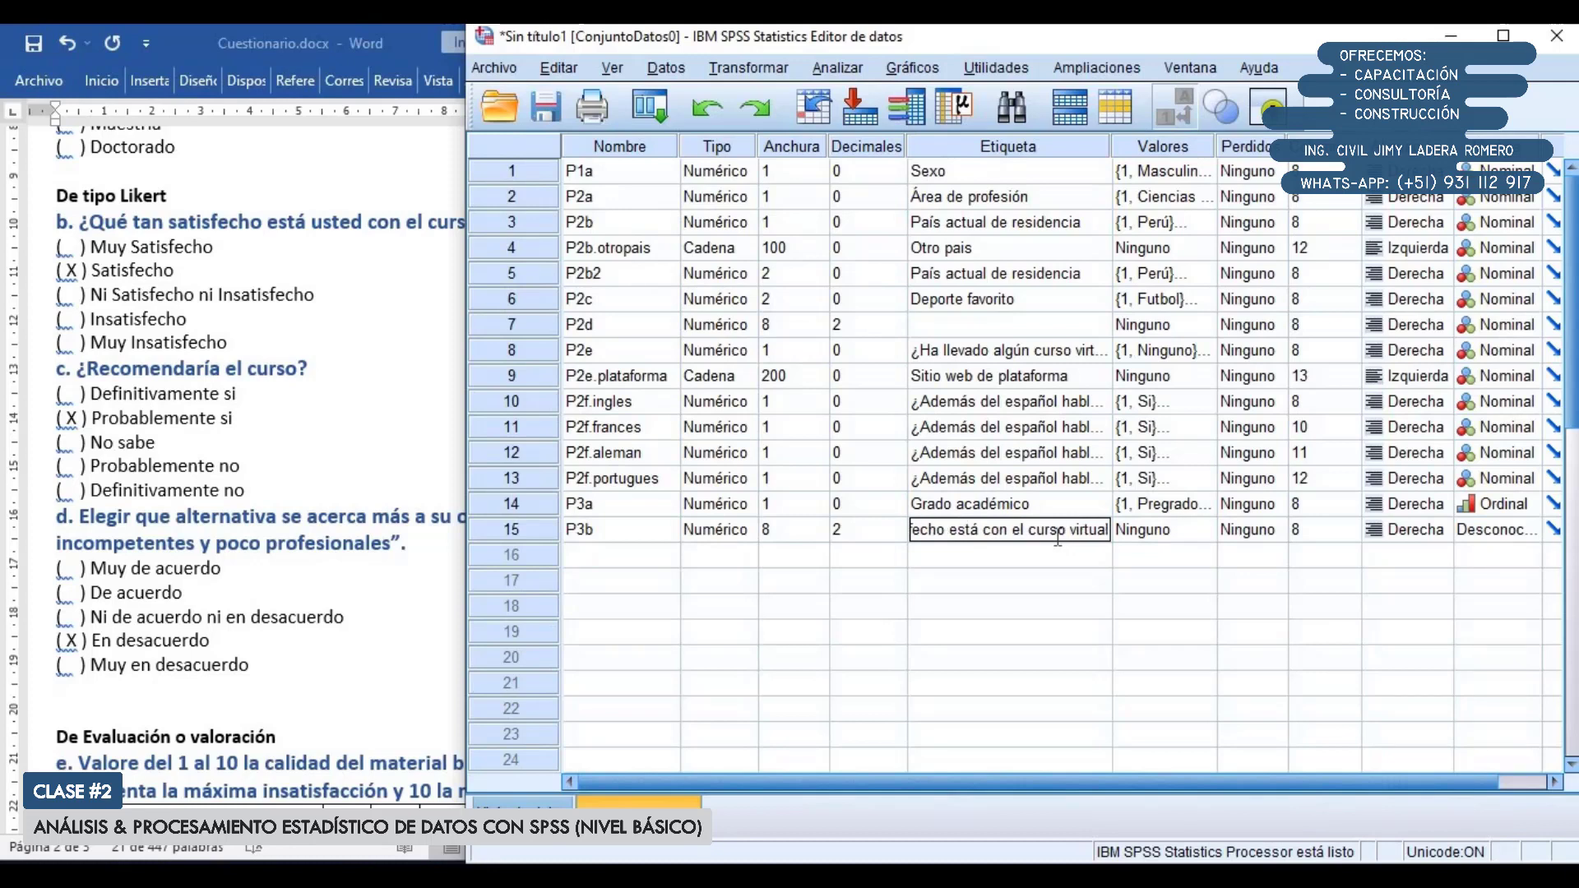
{"action": "key", "text": "Return"}
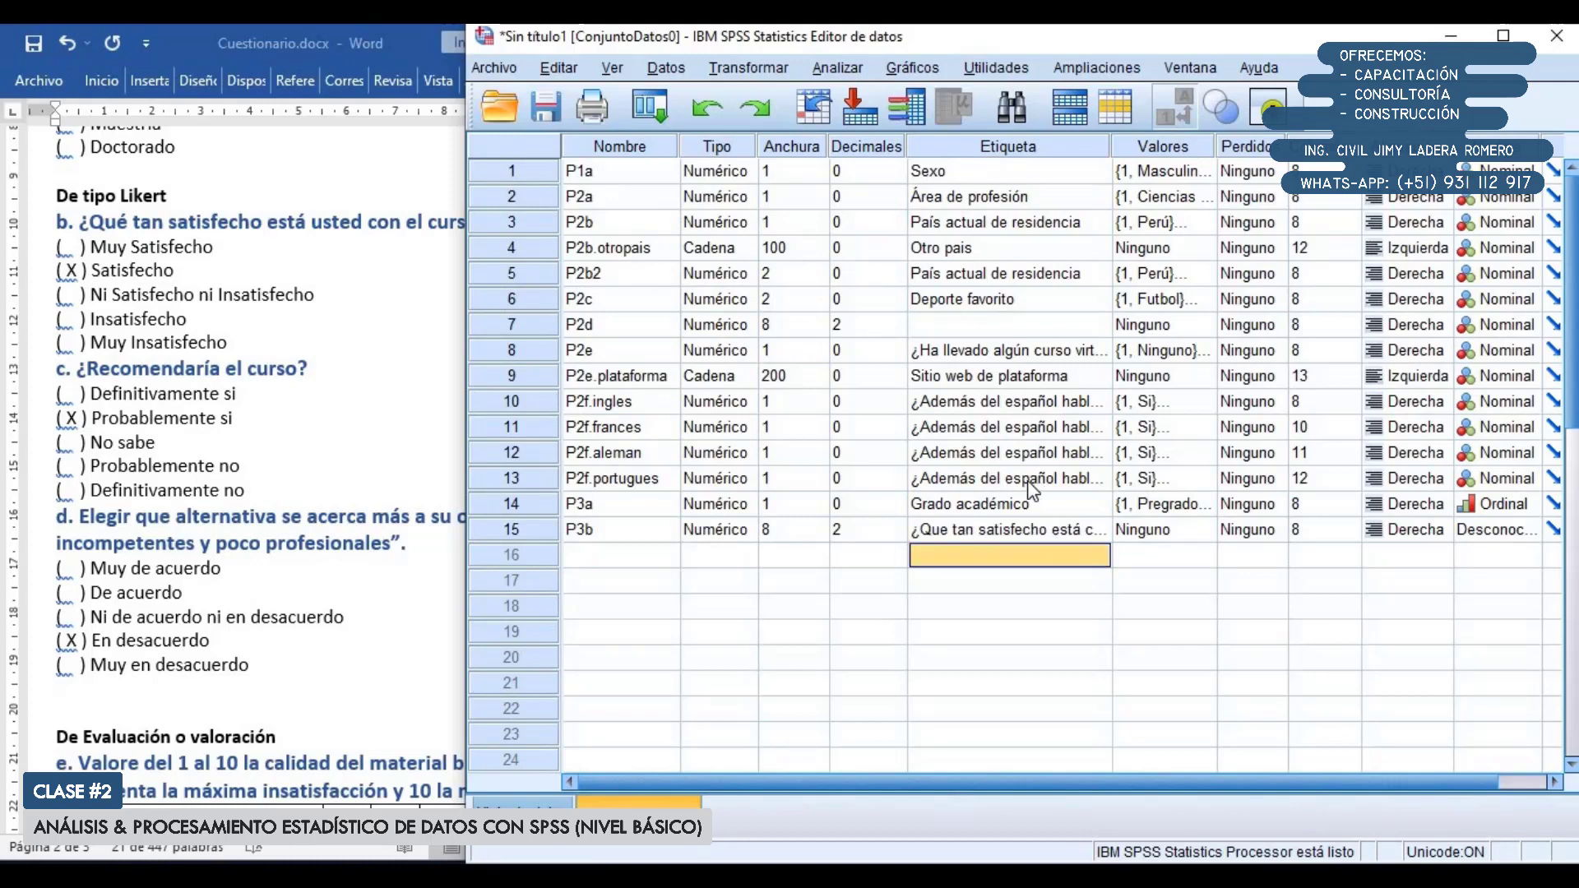
In the value labels of P3b, assign value 1 the label "Muy insatisfecho"
{"action": "double_click", "coordinate": [1196, 531]}
{"action": "left_click_drag", "start_coordinate": [979, 291], "coordinate": [825, 365]}
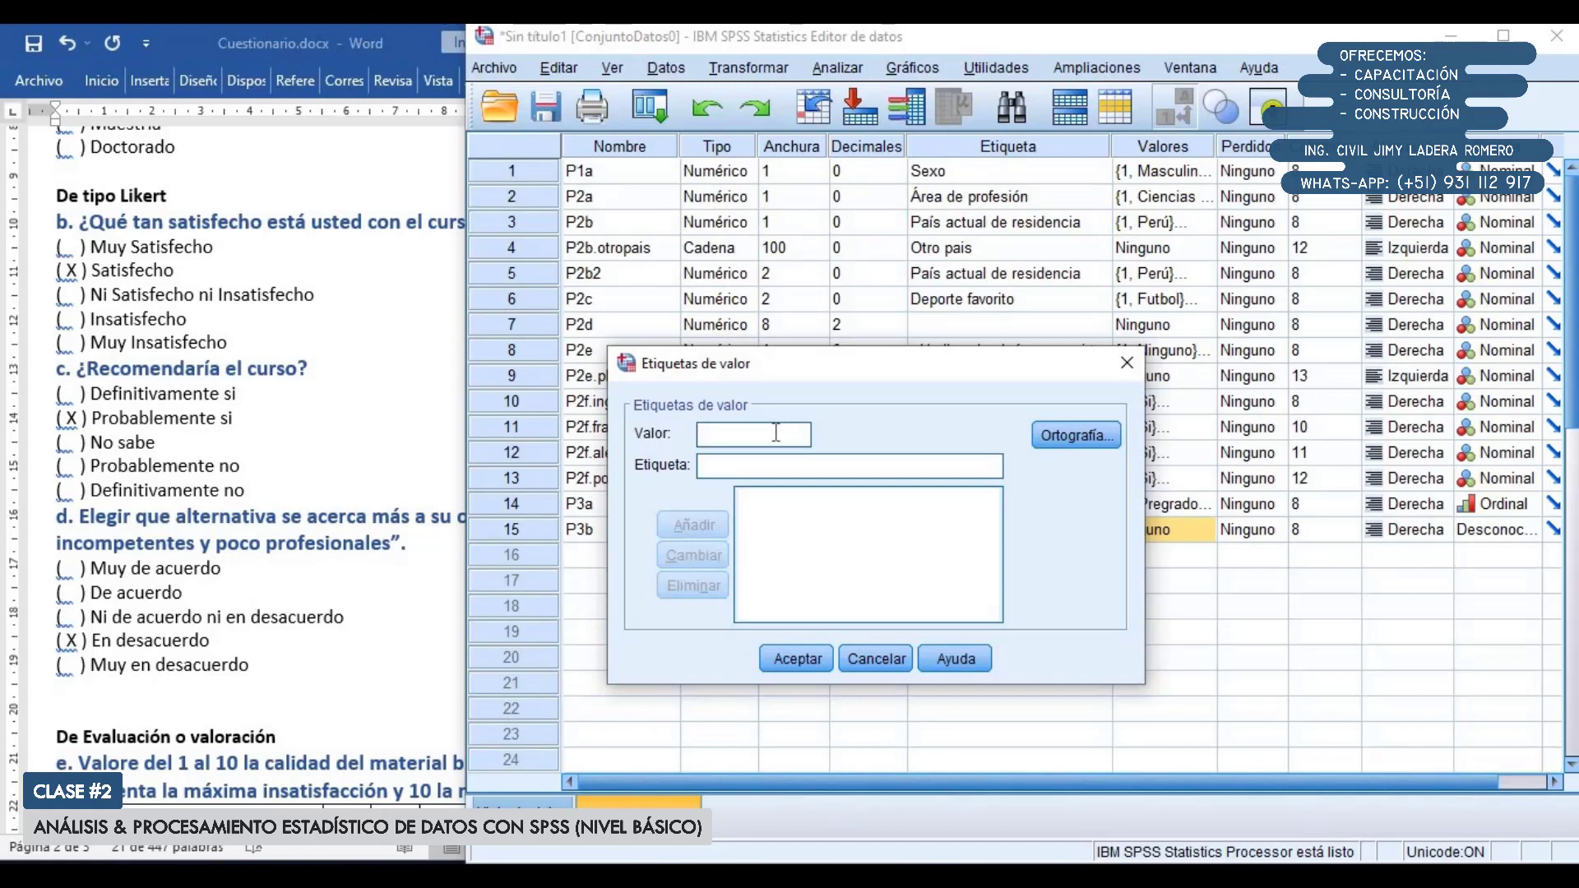
{"action": "type", "text": "1"}
{"action": "key", "text": "Tab"}
{"action": "type", "text": "Def"}
{"action": "key", "text": "BackSpace"}
{"action": "key", "text": "BackSpace"}
{"action": "key", "text": "BackSpace"}
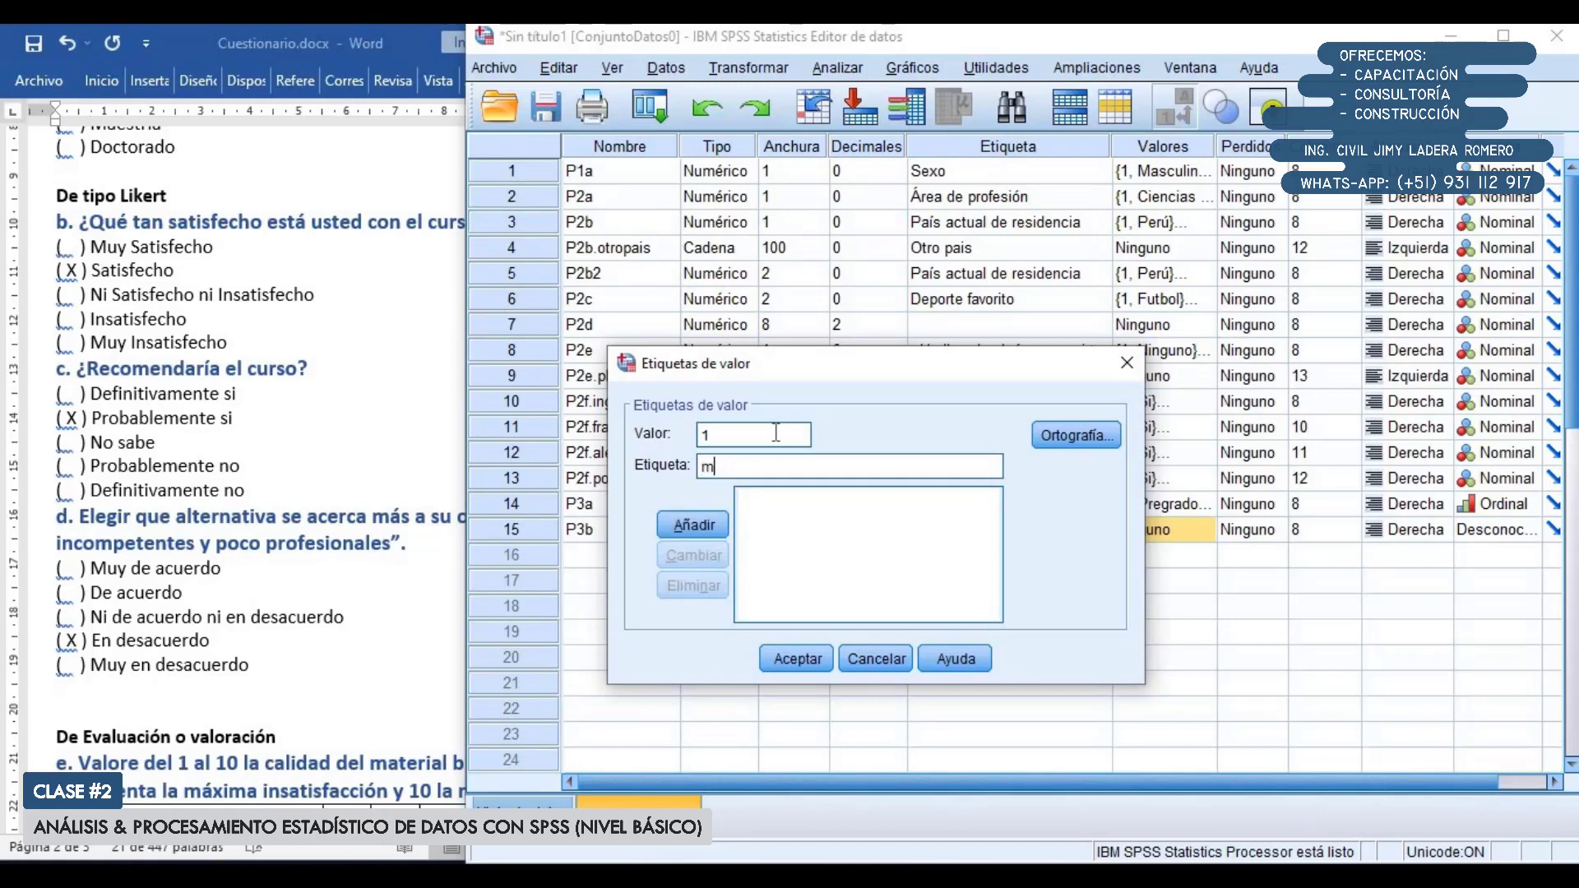
{"action": "type", "text": "Muy insatisfecho"}
{"action": "key", "text": "Return"}
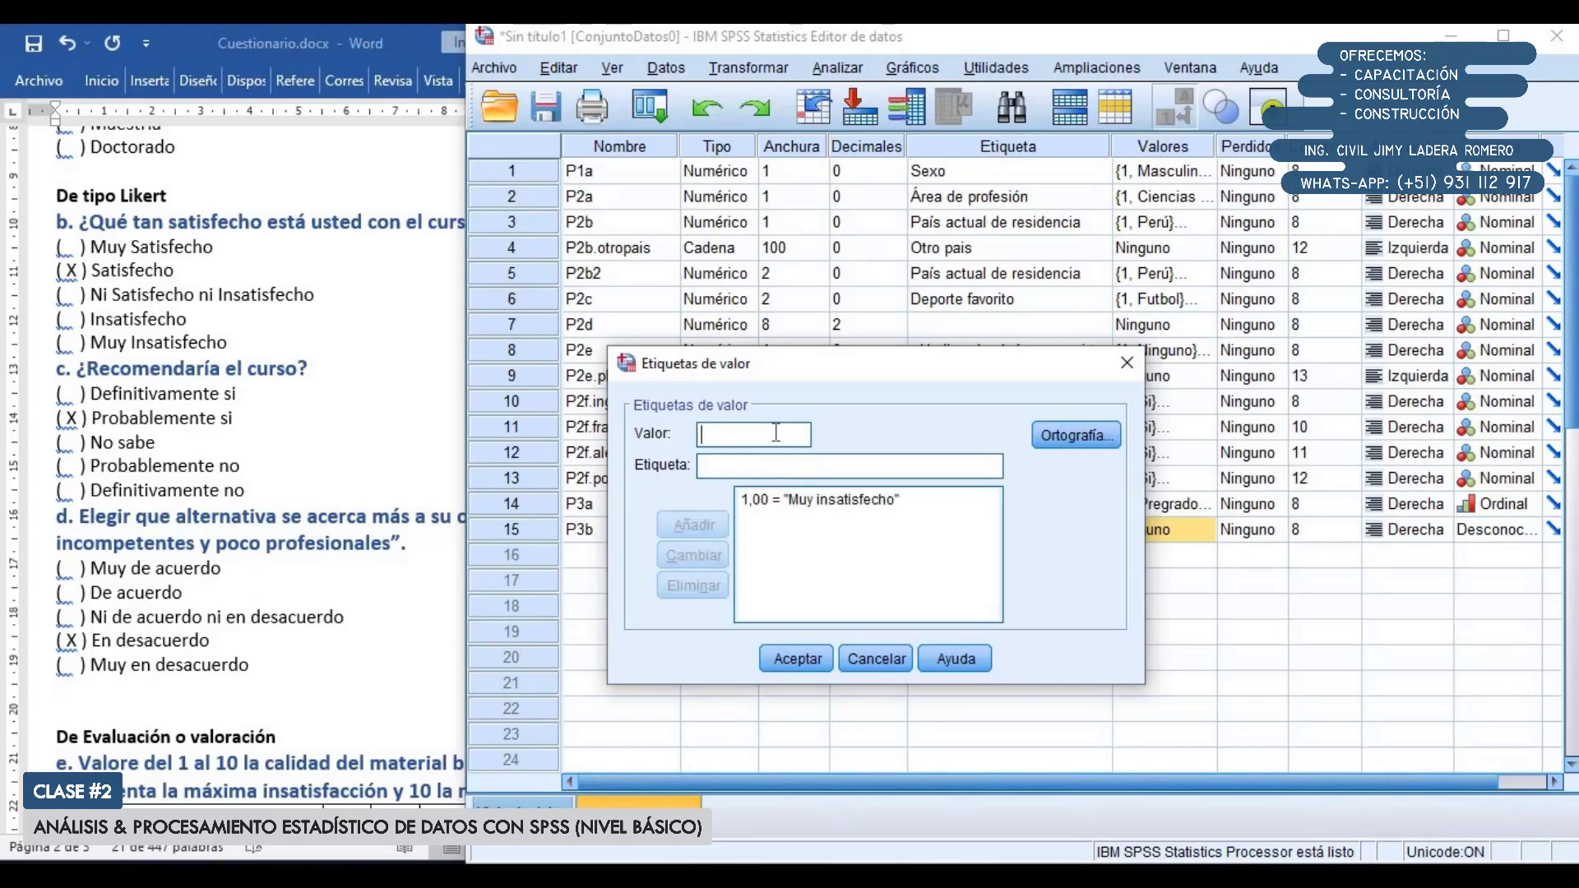
Add the P3b value labels 2 = "Insatisfecho" and 3 = "Ni satisfecho ni insatisfecho"
{"action": "type", "text": "2I"}
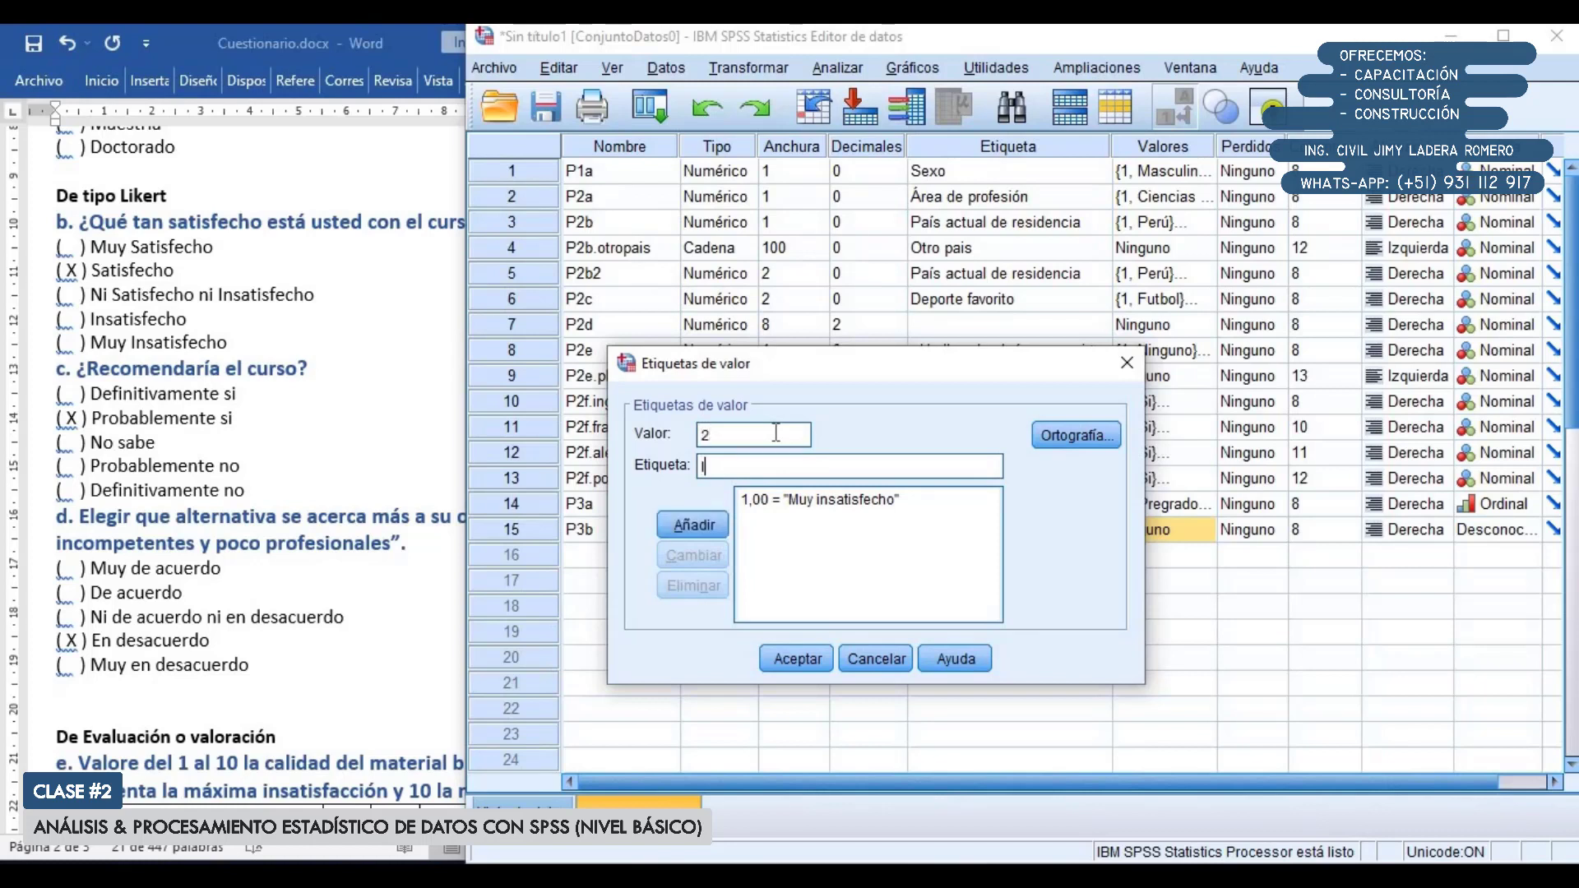
{"action": "type", "text": "nsatisfecho"}
{"action": "key", "text": "Return"}
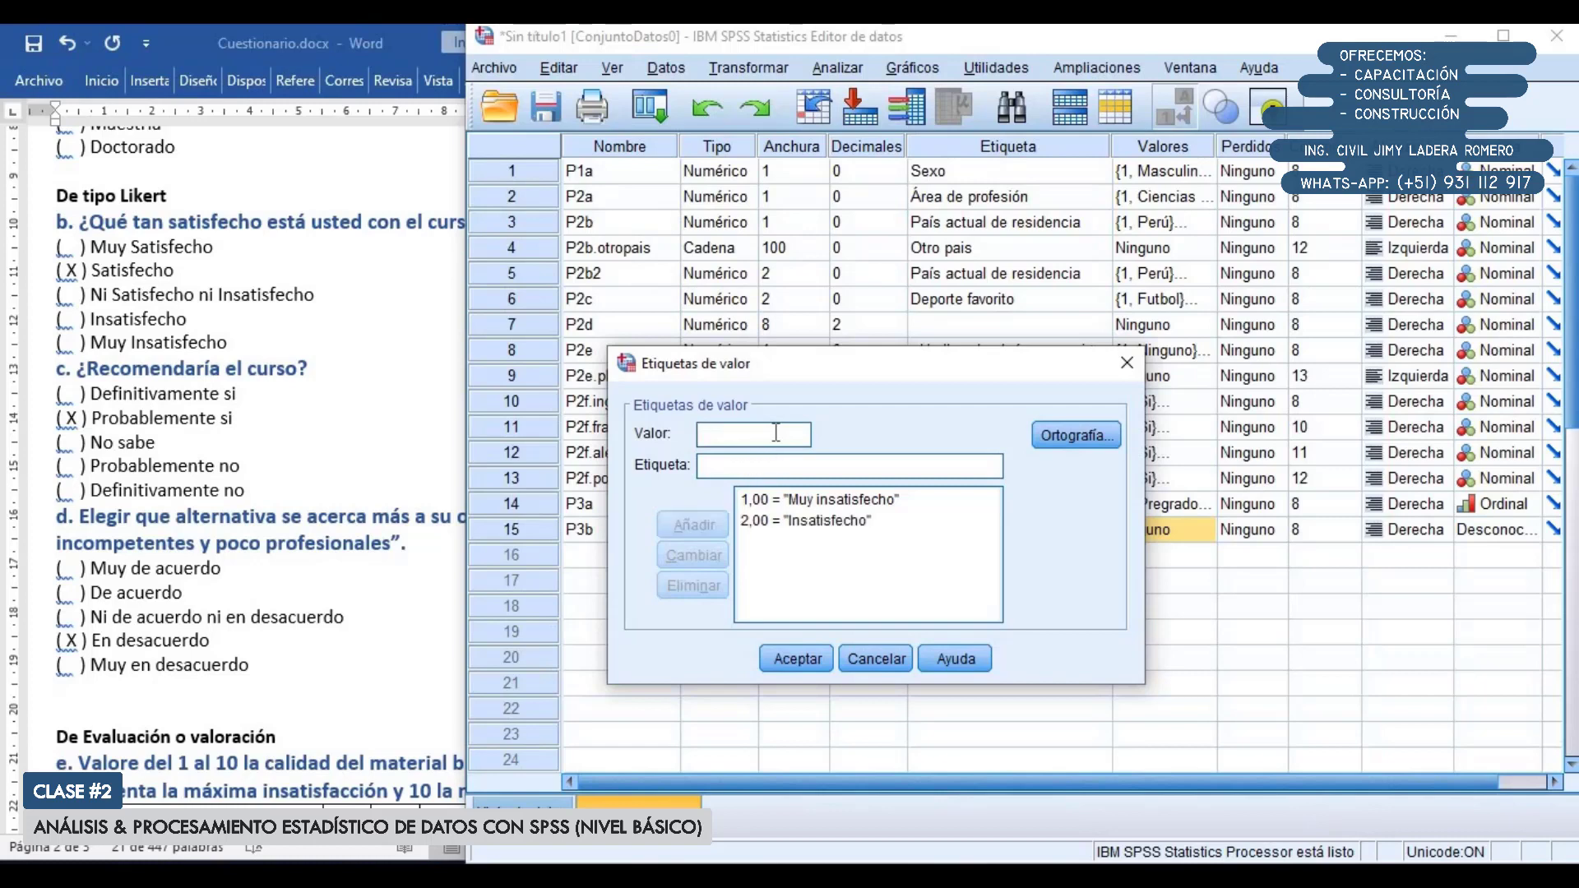
{"action": "type", "text": "3"}
{"action": "key", "text": "Tab"}
{"action": "type", "text": "Ni satisfe"}
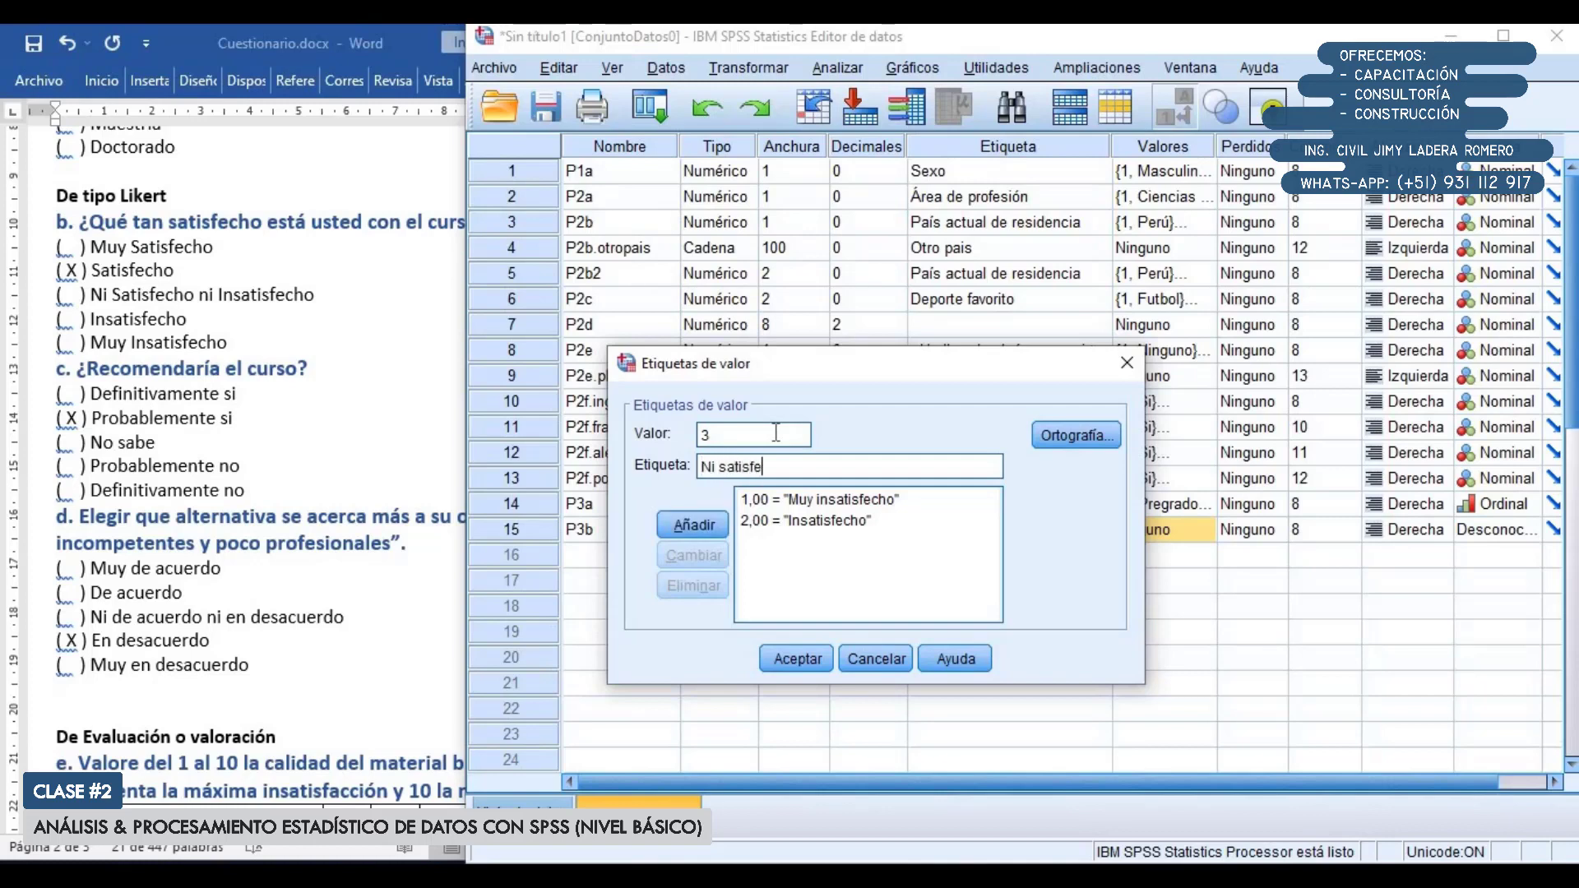
{"action": "type", "text": "cho ni insatisfecho"}
{"action": "key", "text": "Return"}
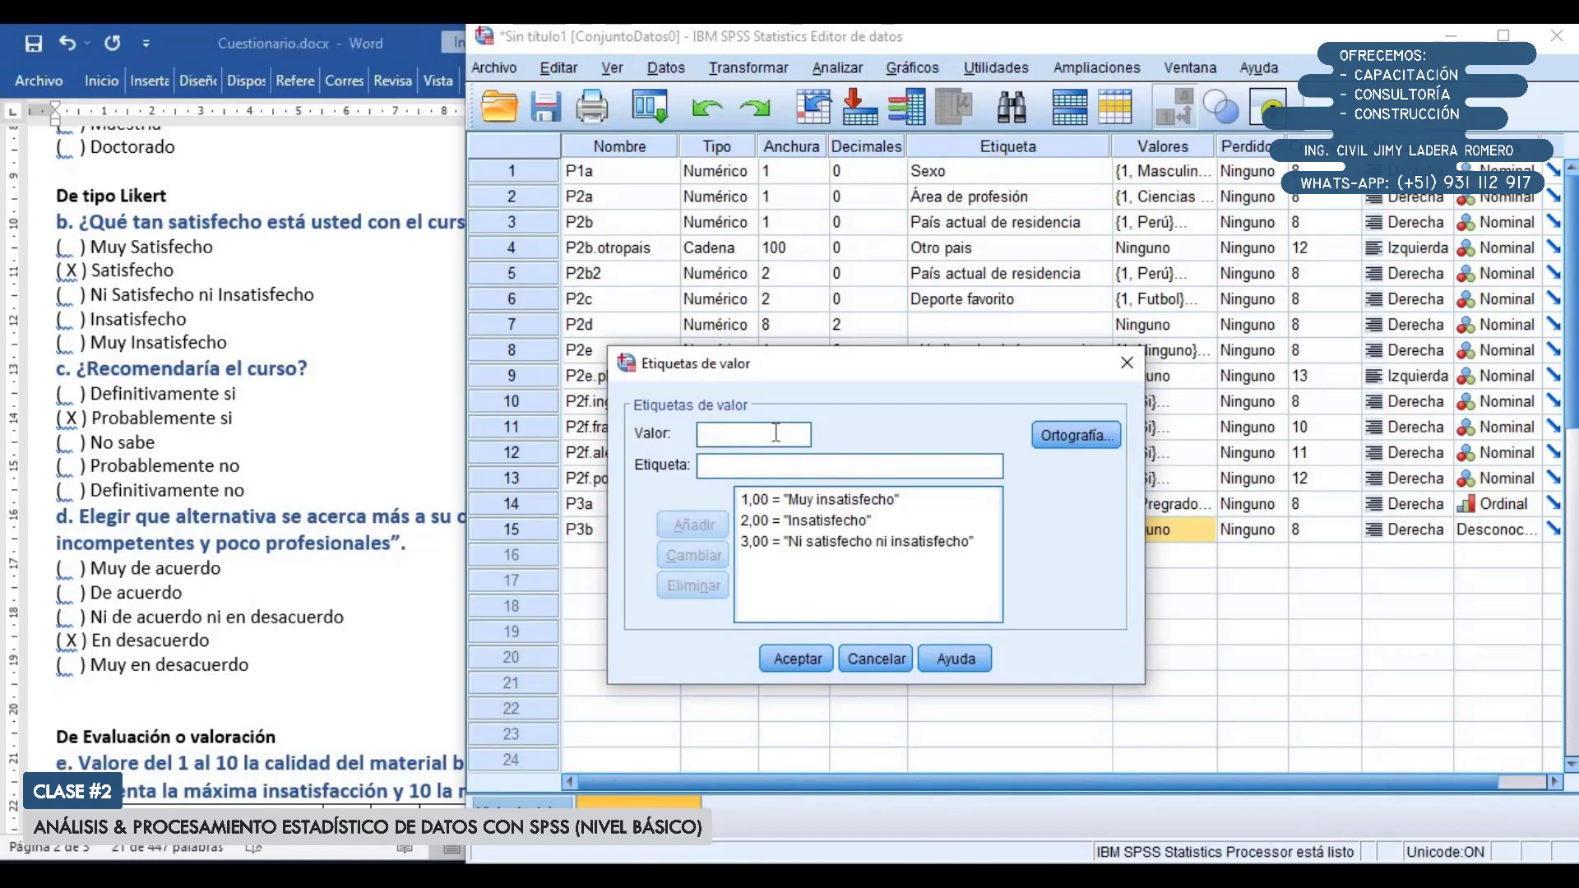
Add the P3b value labels 4 = "Satisfecho" and 5 = "Muy satisfecho", and accept the set
{"action": "type", "text": "4,00 = \"S"}
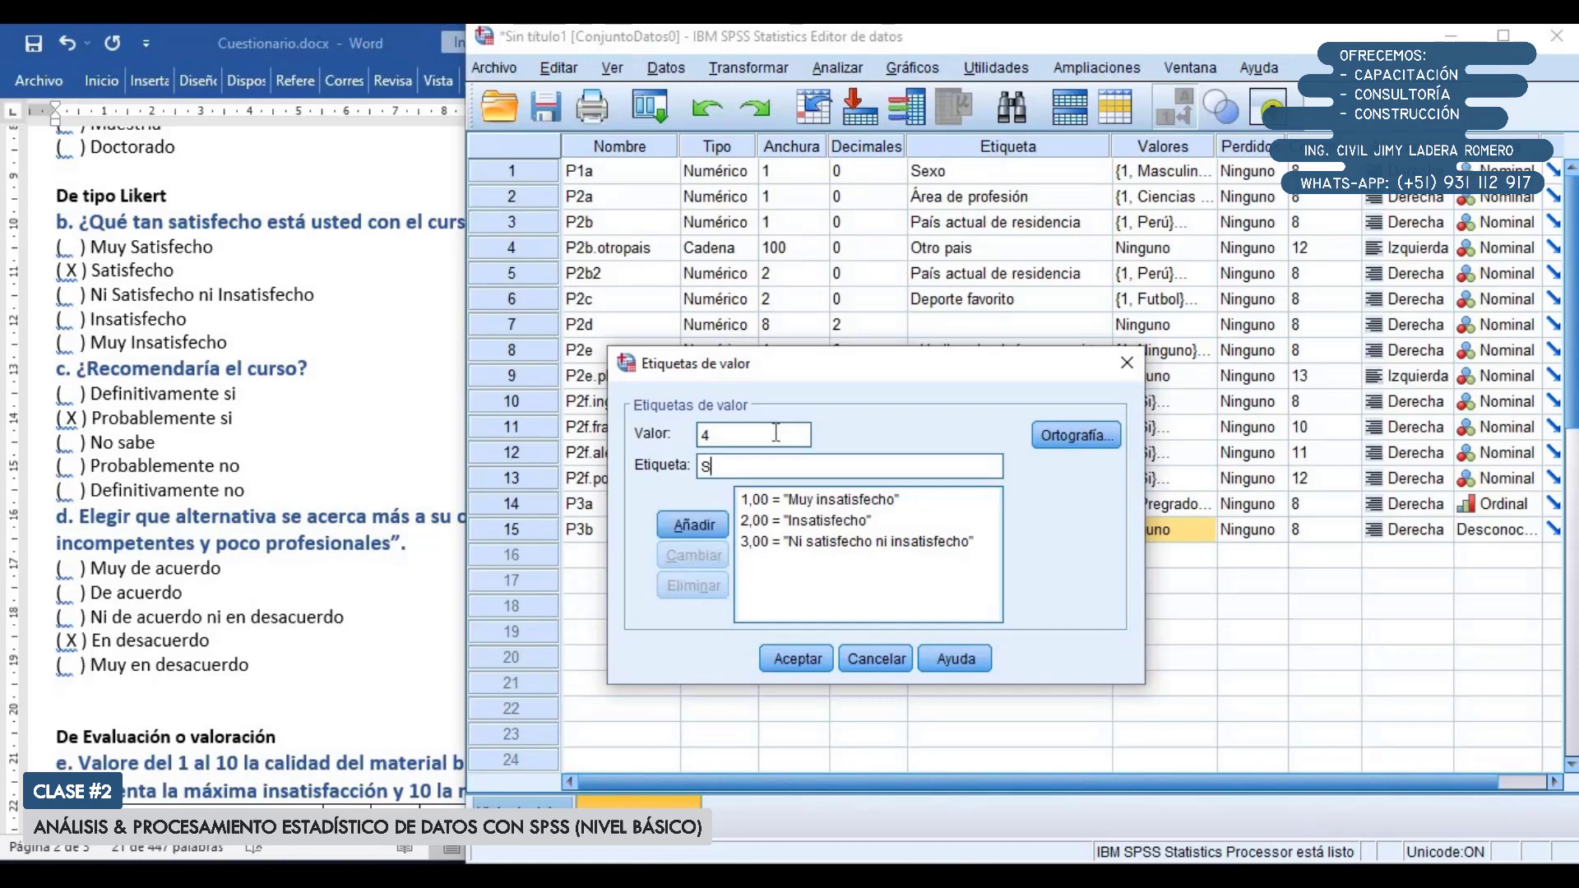
{"action": "type", "text": "atisfecho"}
{"action": "key", "text": "Return"}
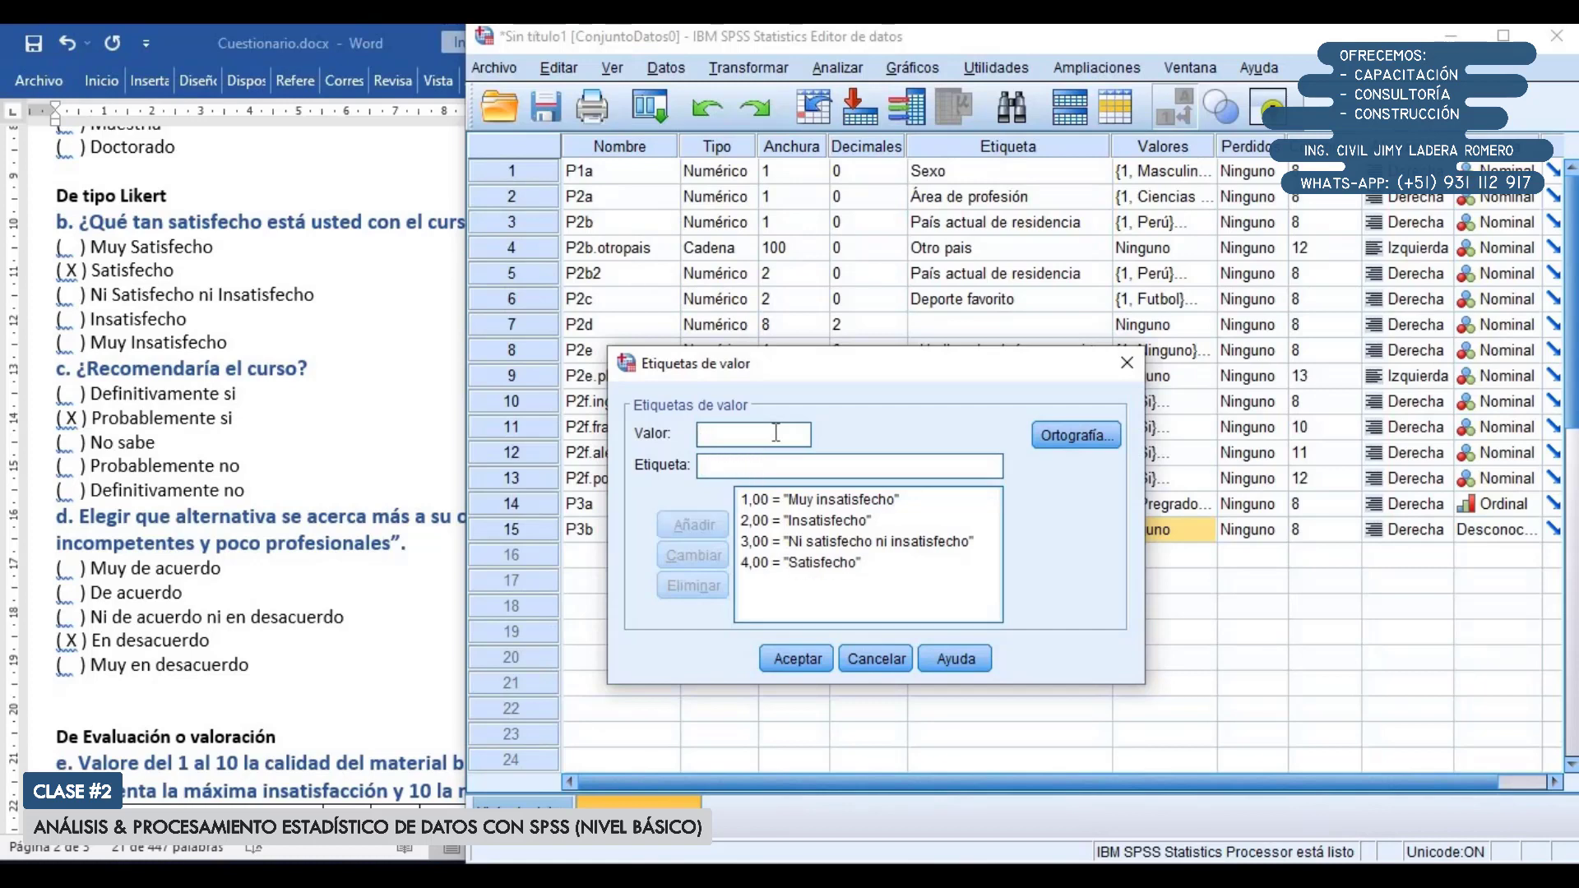
{"action": "type", "text": "5"}
{"action": "key", "text": "Tab"}
{"action": "type", "text": "M"}
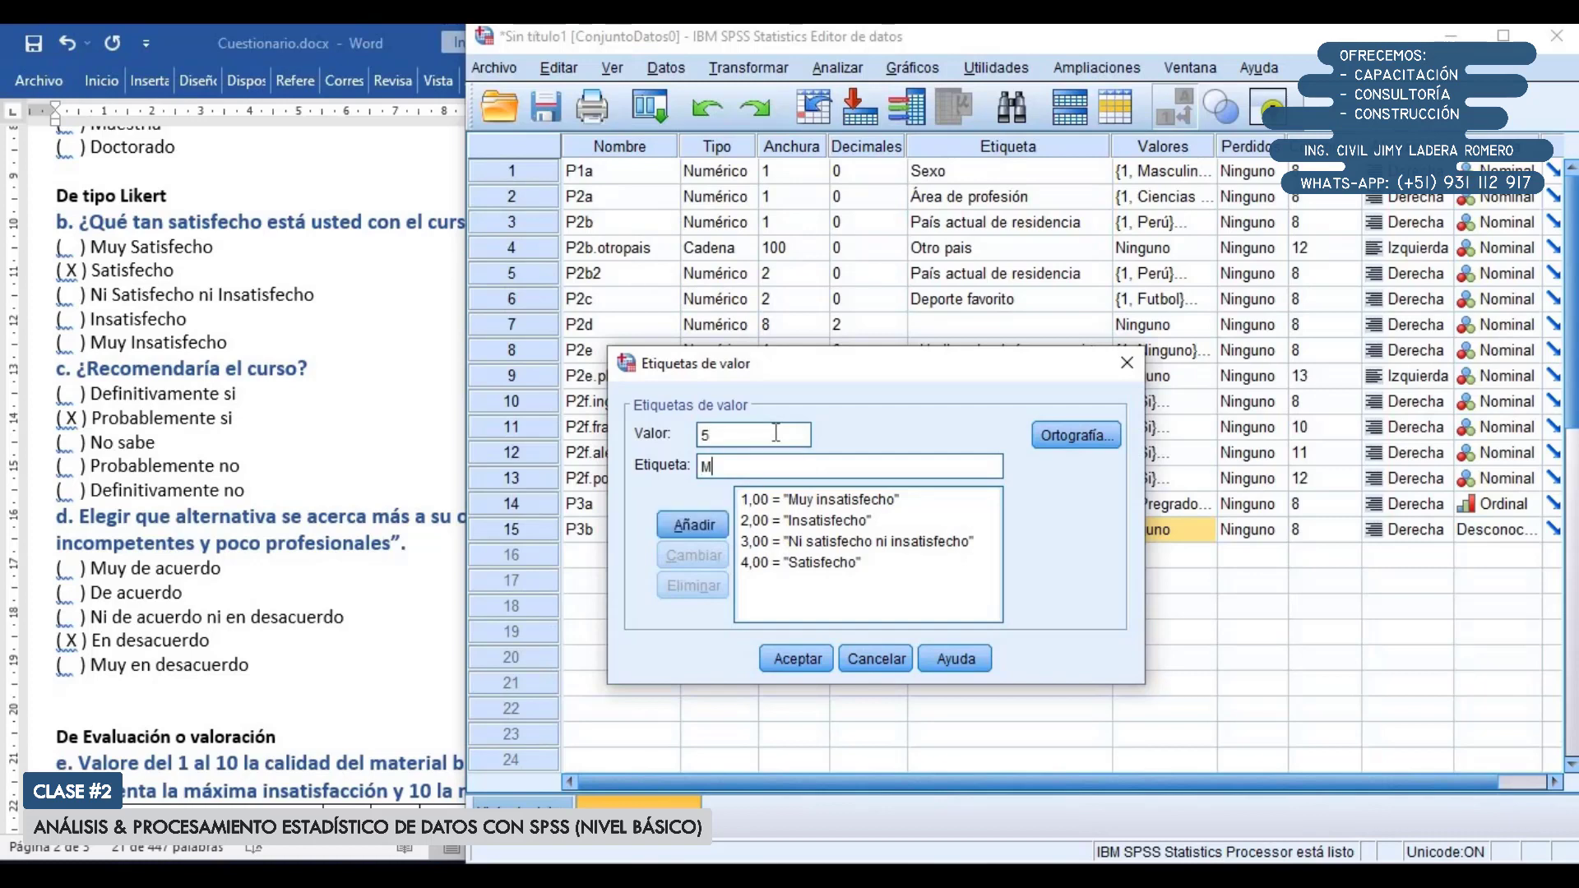
{"action": "type", "text": "uy satisfecho"}
{"action": "key", "text": "Return"}
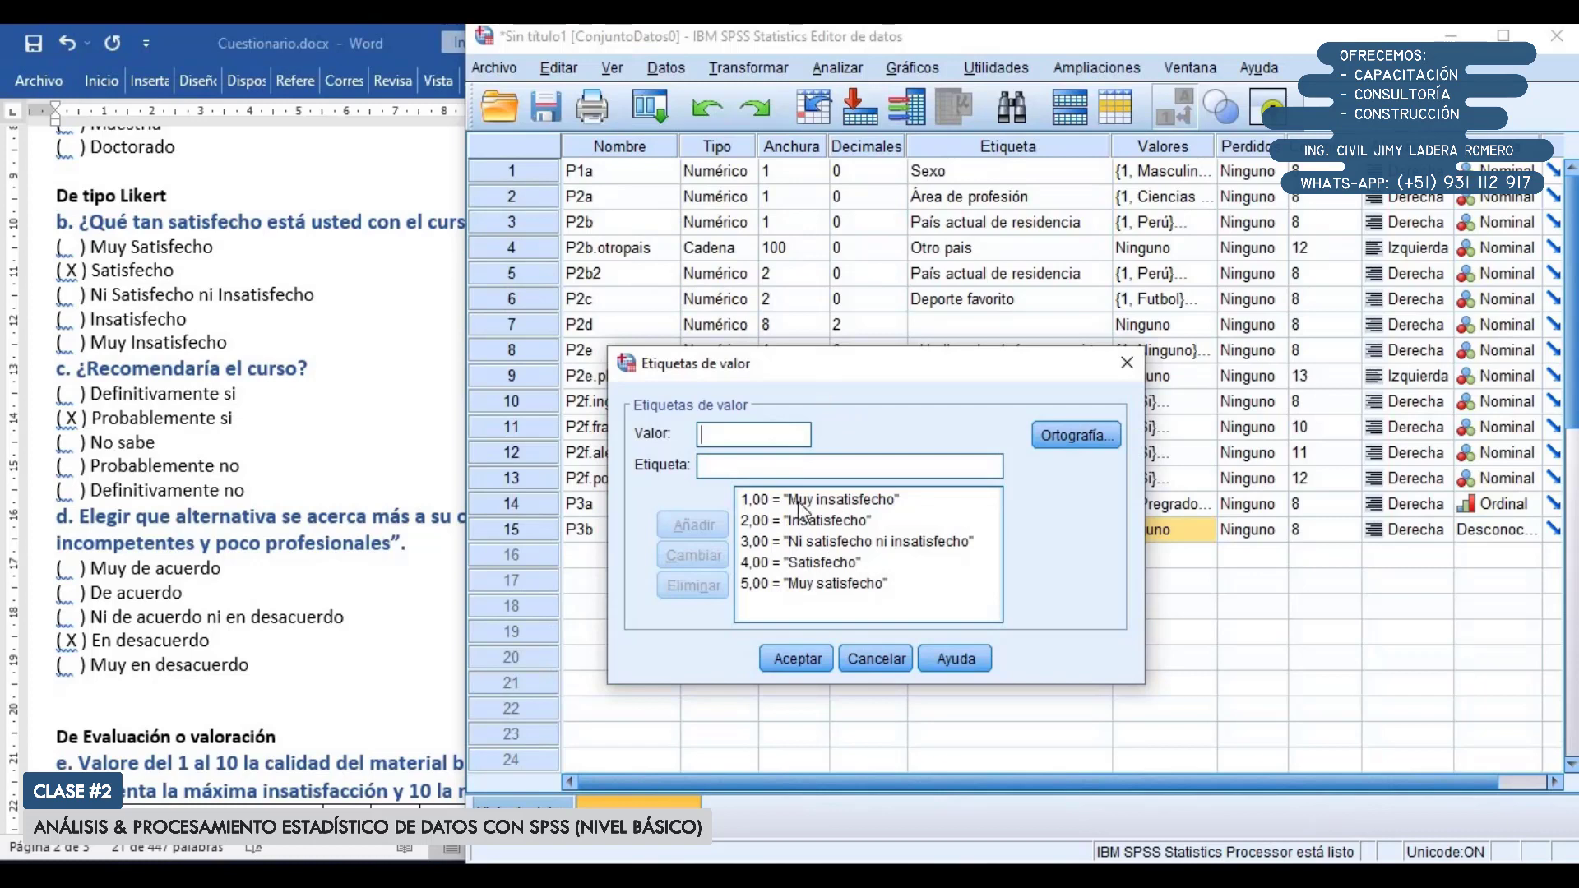
{"action": "left_click_drag", "start_coordinate": [764, 563], "coordinate": [765, 583]}
{"action": "left_click", "coordinate": [768, 502]}
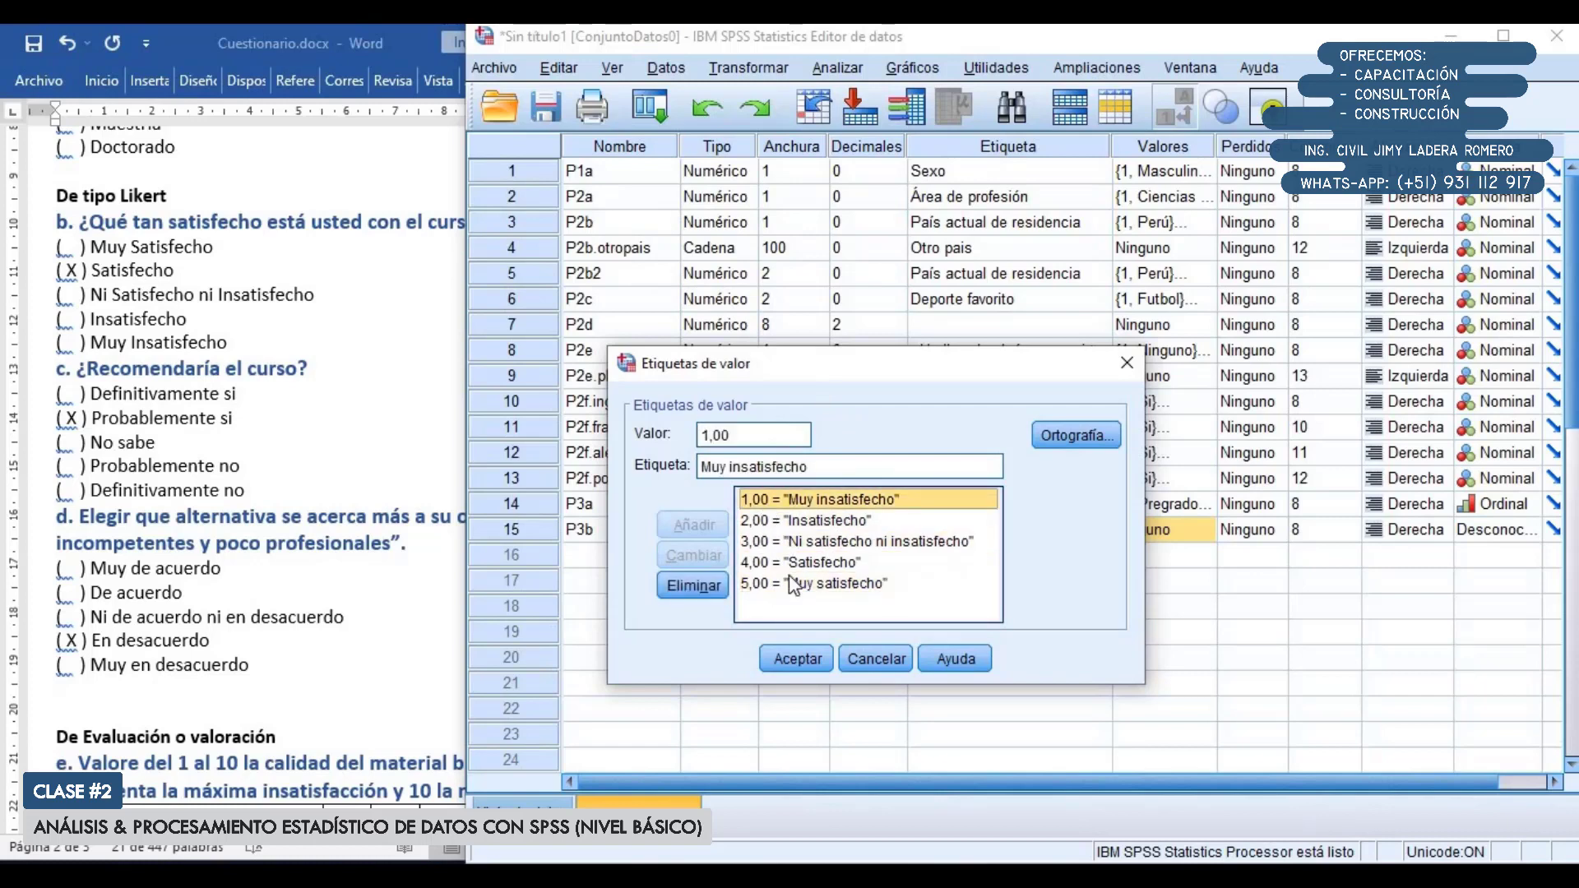
{"action": "left_click", "coordinate": [795, 657]}
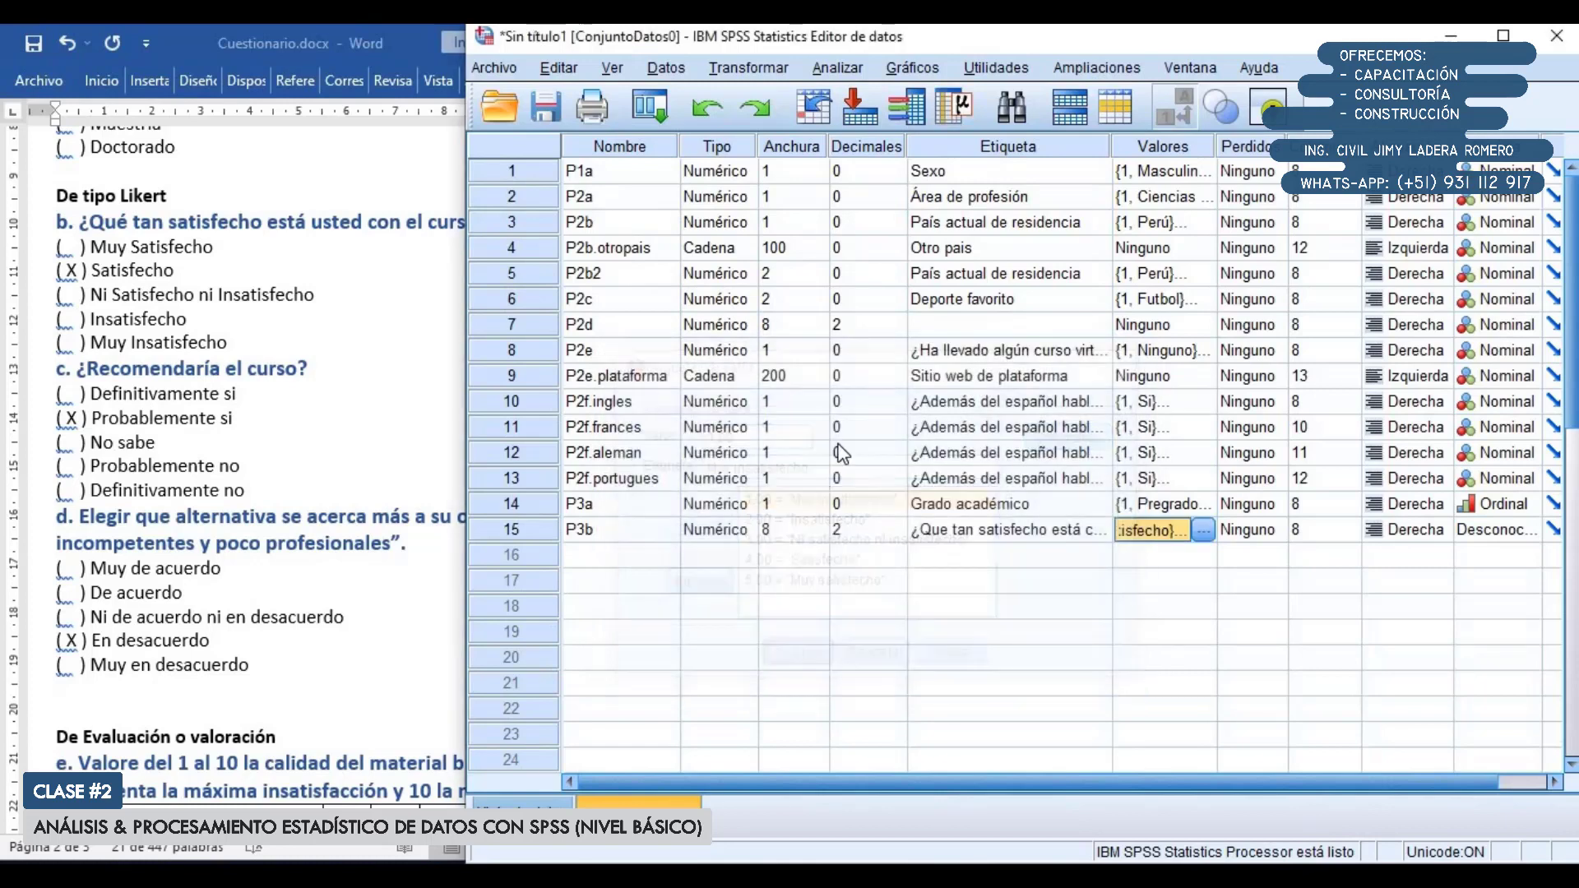
Set the numeric variable P3b to a width of 1 with 0 decimal places
{"action": "double_click", "coordinate": [743, 528]}
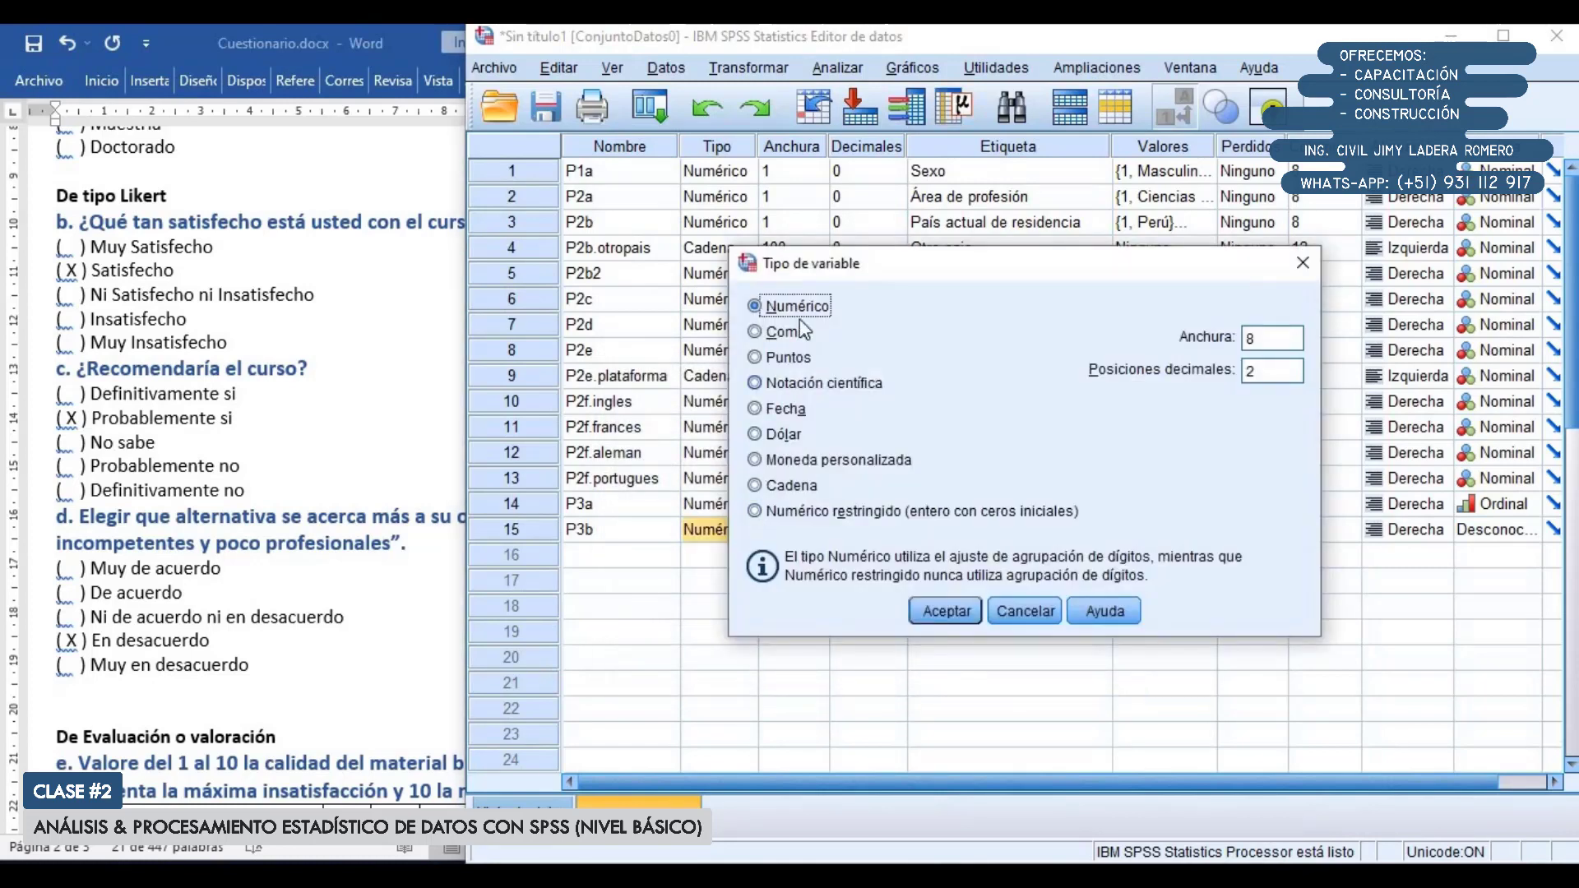
{"action": "double_click", "coordinate": [1263, 344]}
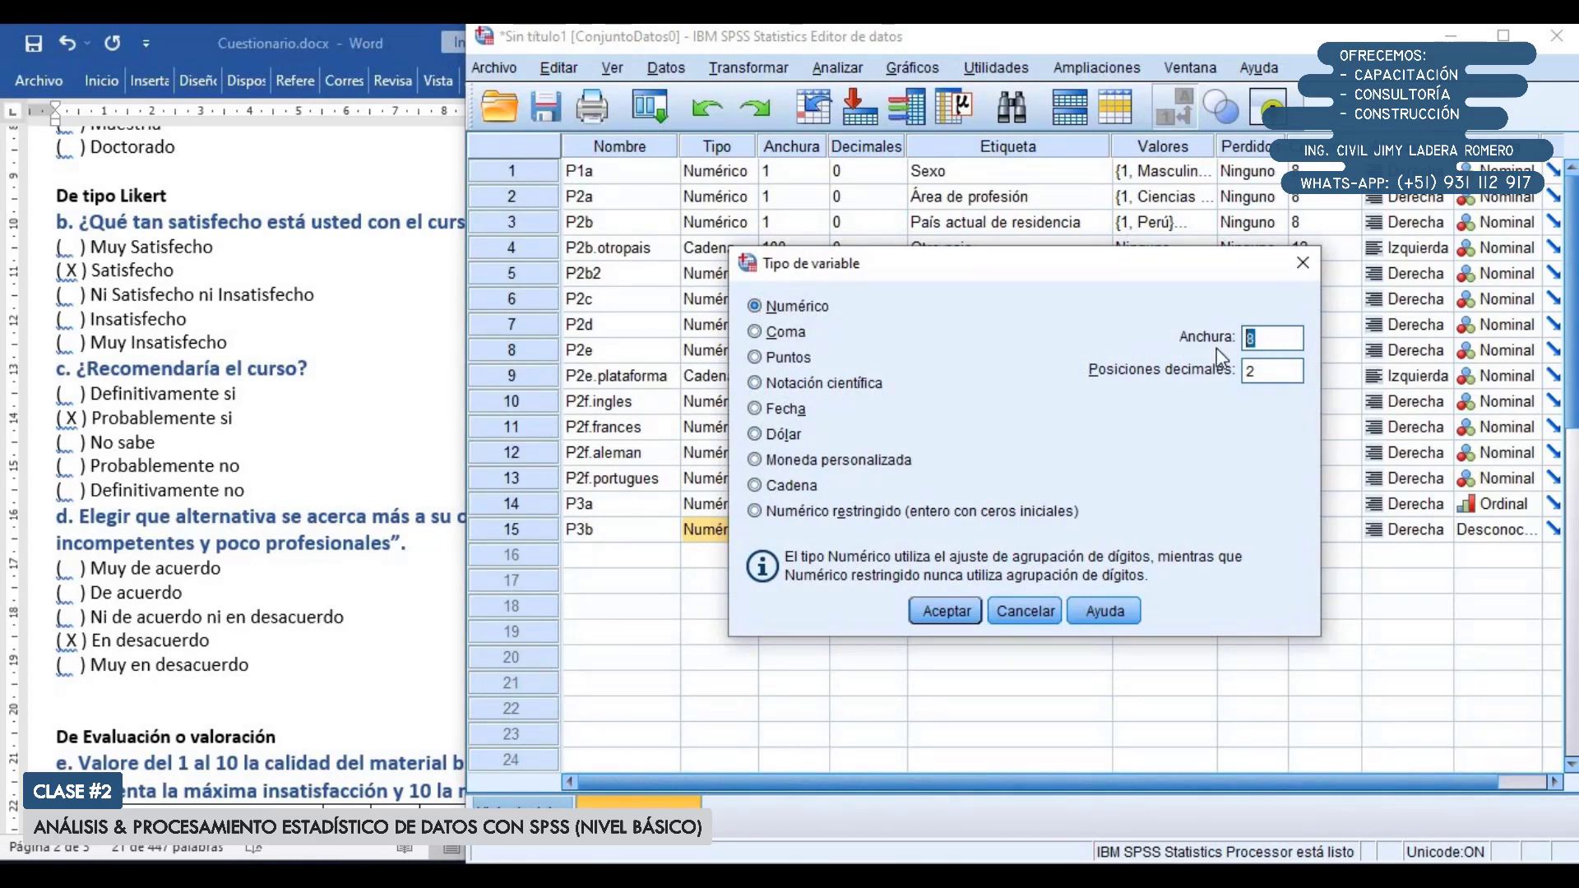
{"action": "left_click_drag", "start_coordinate": [1266, 338], "coordinate": [1205, 373]}
{"action": "type", "text": "1"}
{"action": "type", "text": "0"}
{"action": "left_click", "coordinate": [958, 613]}
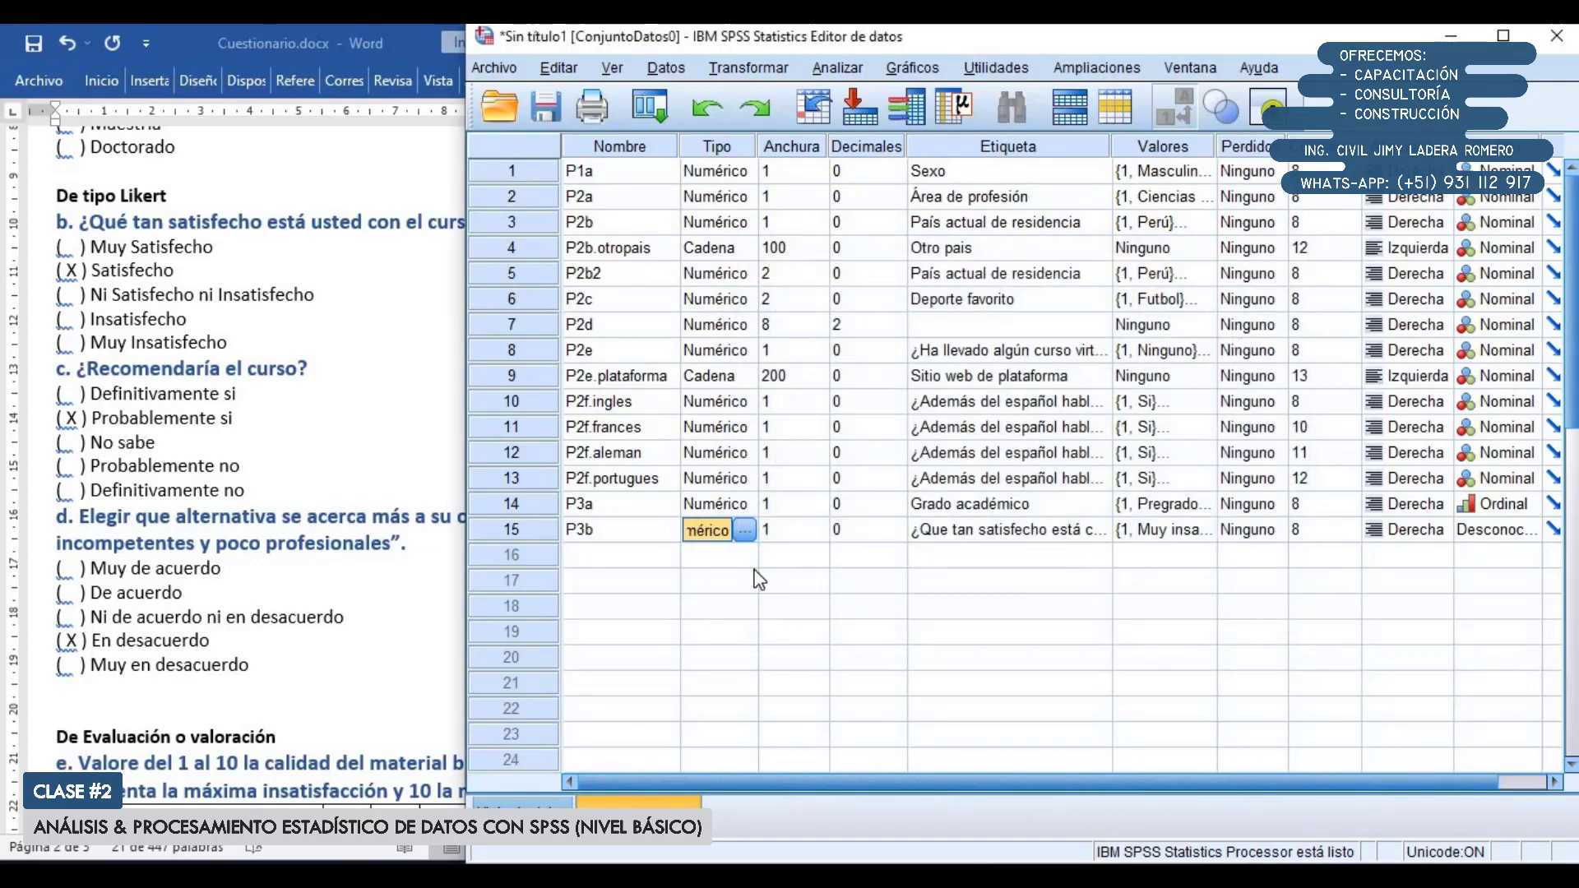
Set the measurement level of P3b to Ordinal
{"action": "left_click", "coordinate": [1494, 537]}
{"action": "left_click", "coordinate": [1505, 578]}
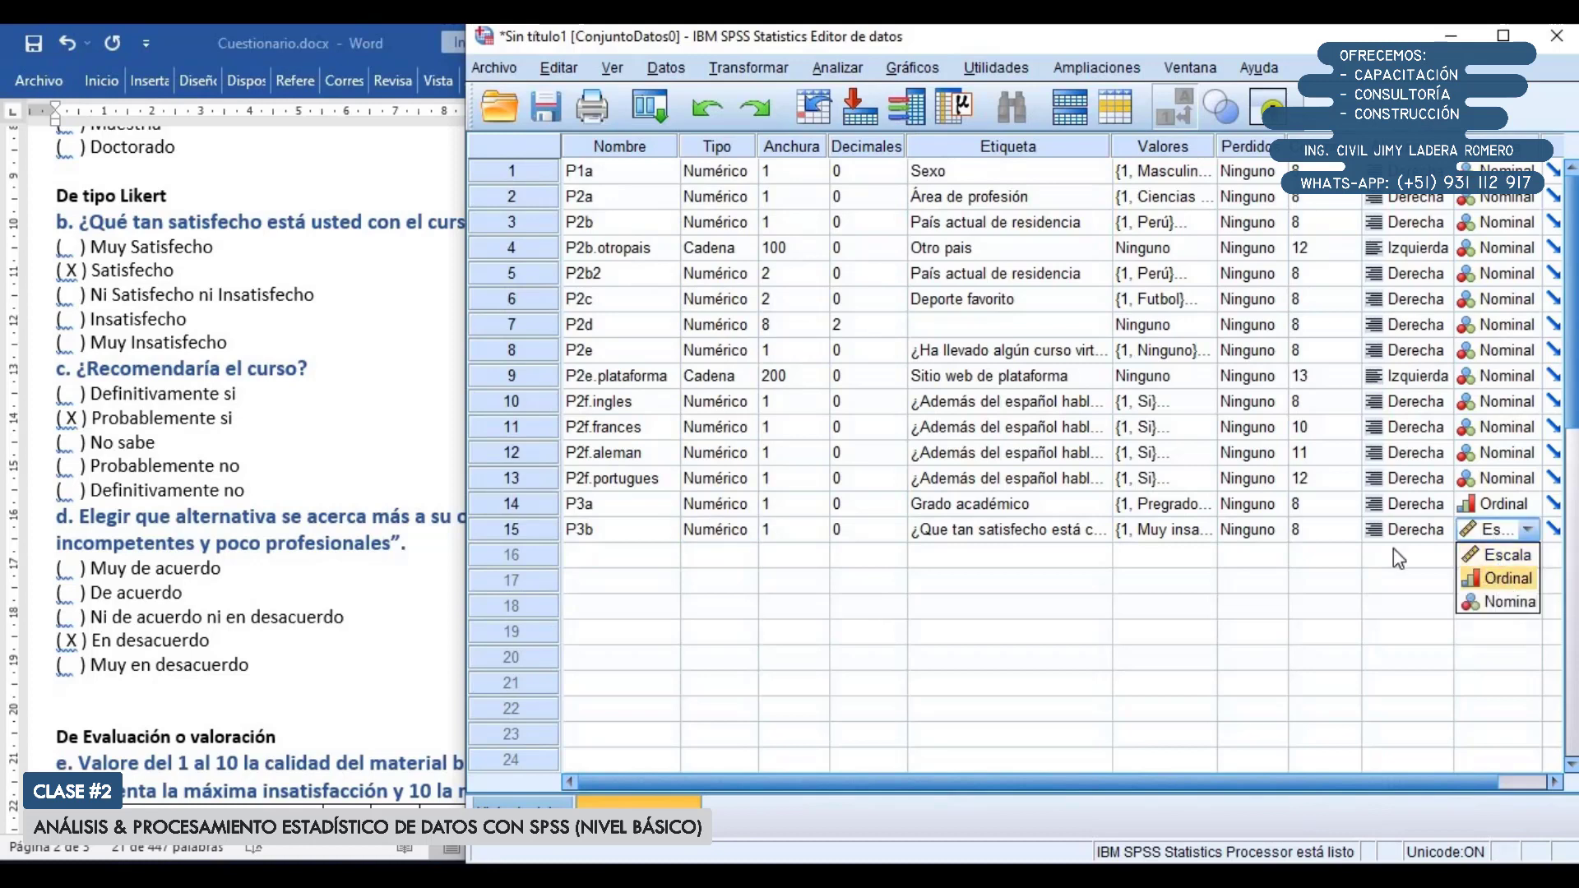
{"action": "left_click", "coordinate": [518, 530]}
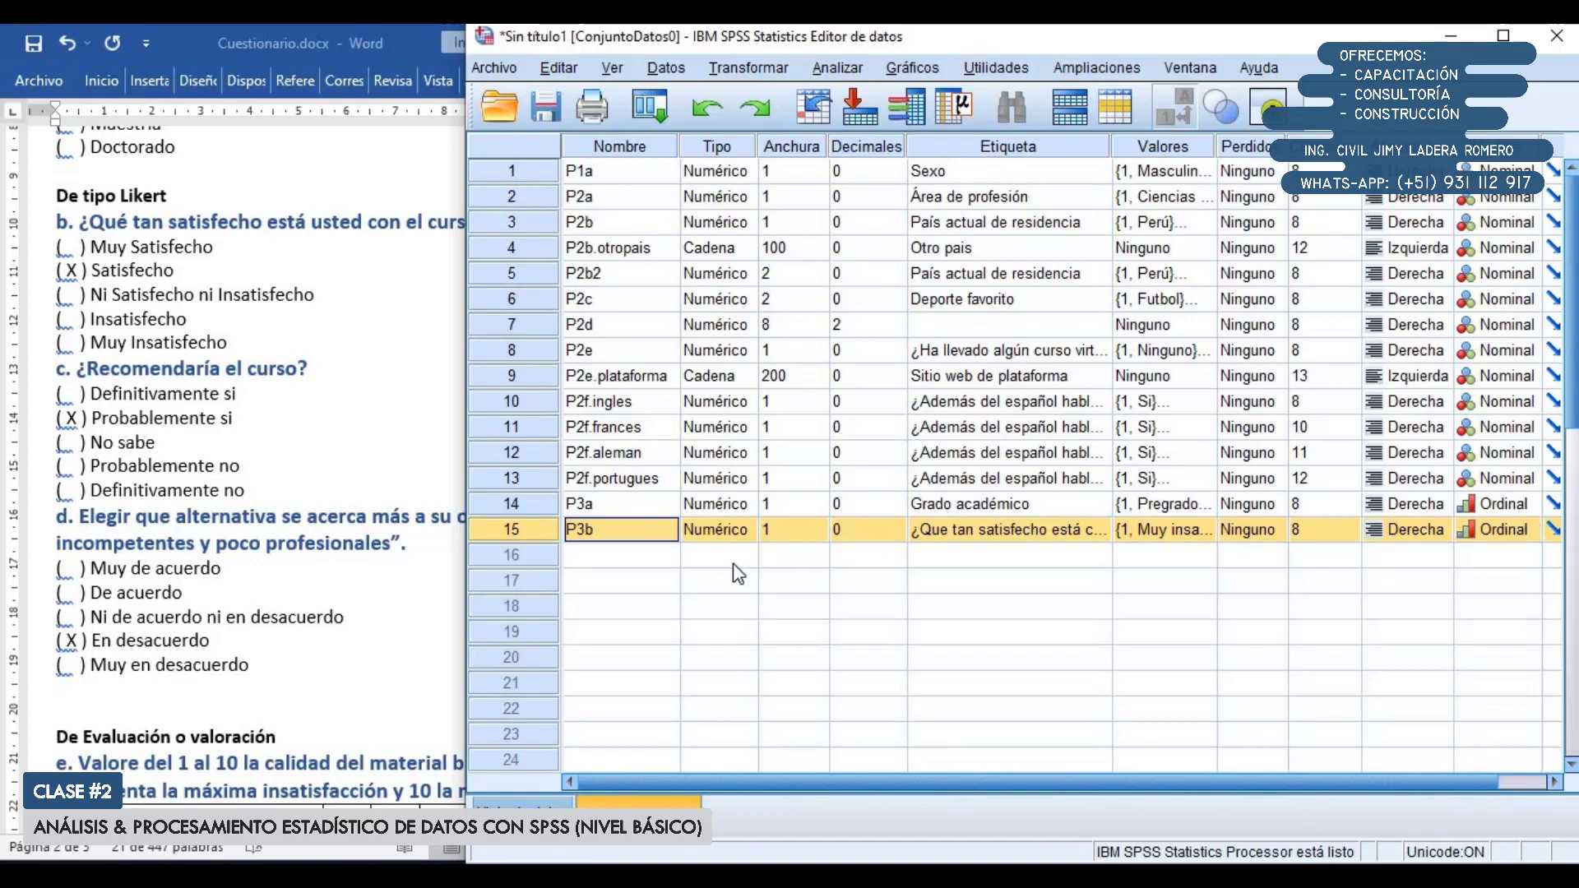
Review the value labels defined for P3b
{"action": "left_click", "coordinate": [622, 556]}
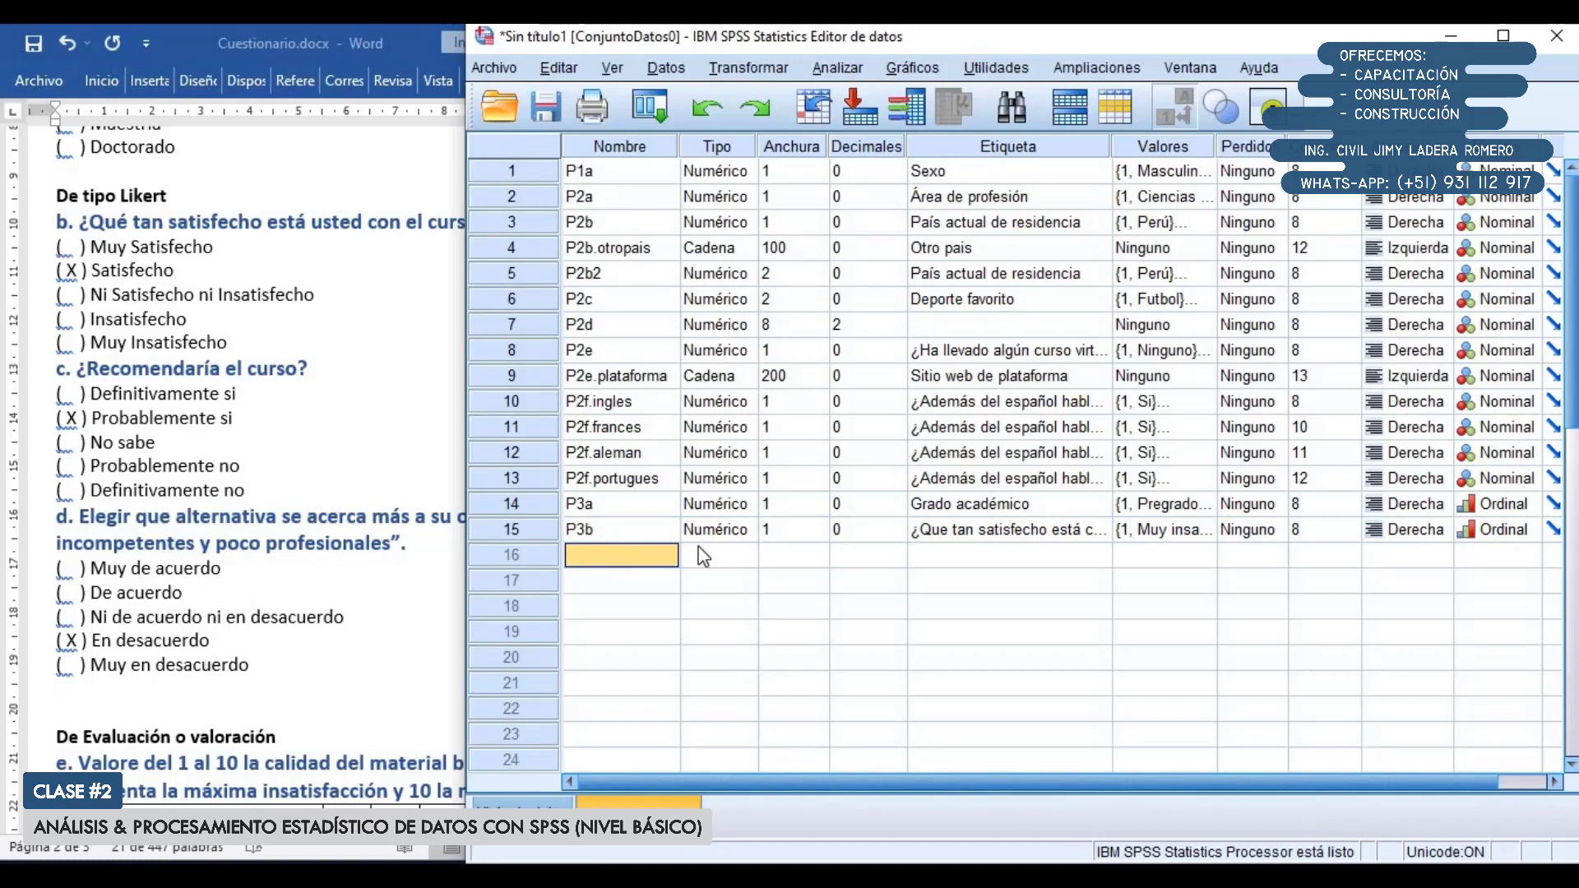
{"action": "left_click", "coordinate": [1203, 534]}
{"action": "left_click", "coordinate": [1203, 531]}
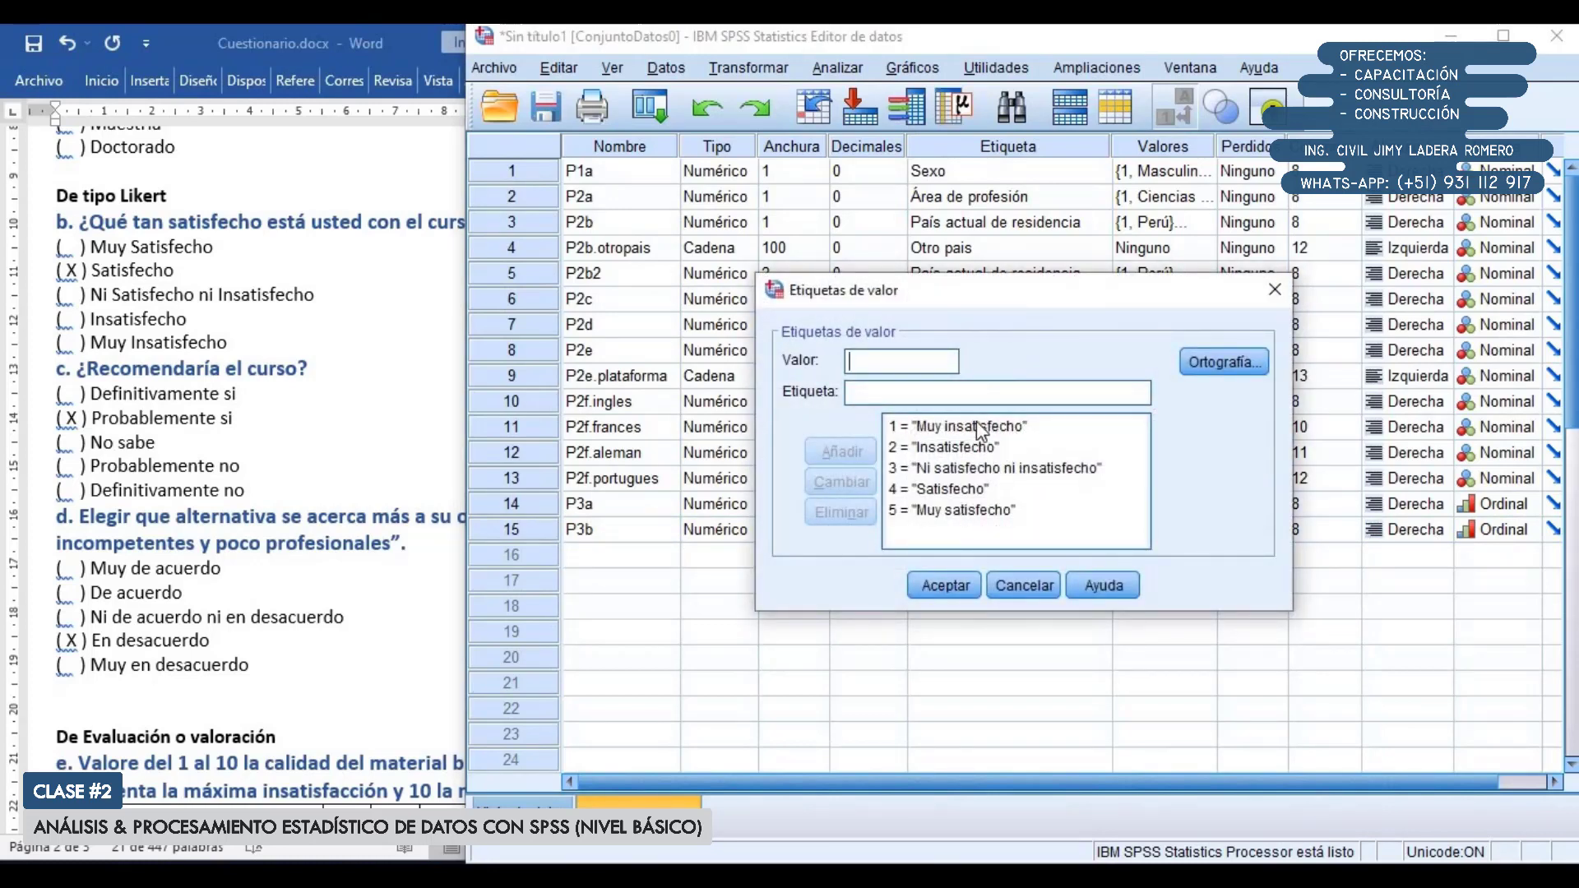
{"action": "left_click", "coordinate": [1277, 302]}
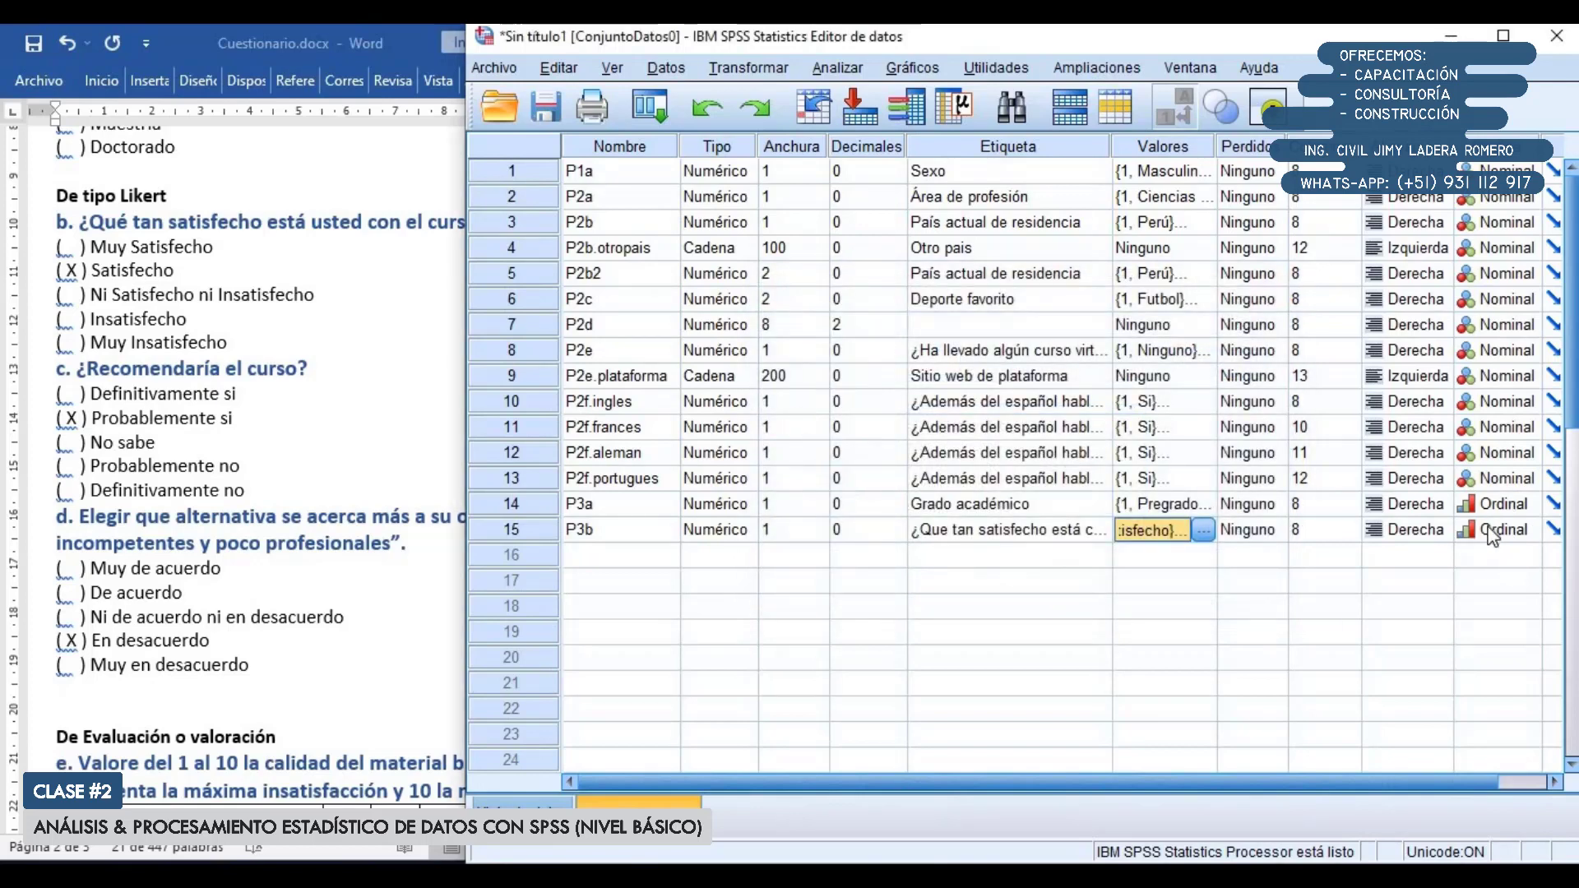
Add variable P3c in row 16 and label it "Recomendaría el curso"
{"action": "left_click", "coordinate": [596, 557]}
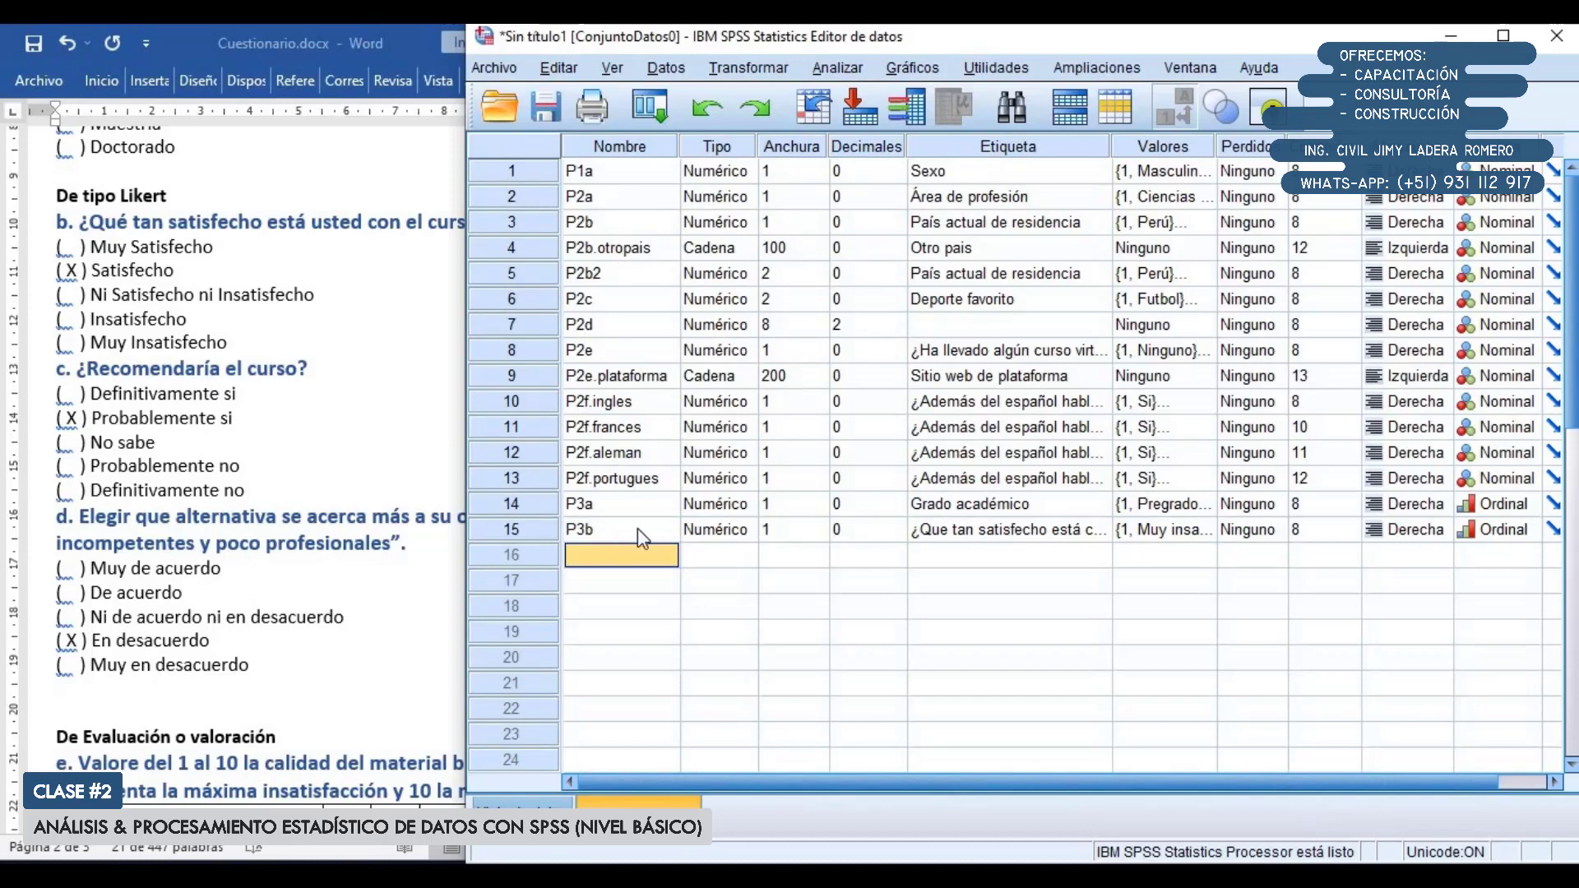
{"action": "type", "text": "P3c"}
{"action": "key", "text": "Tab"}
{"action": "key", "text": "Tab"}
{"action": "key", "text": "Tab"}
{"action": "key", "text": "Tab"}
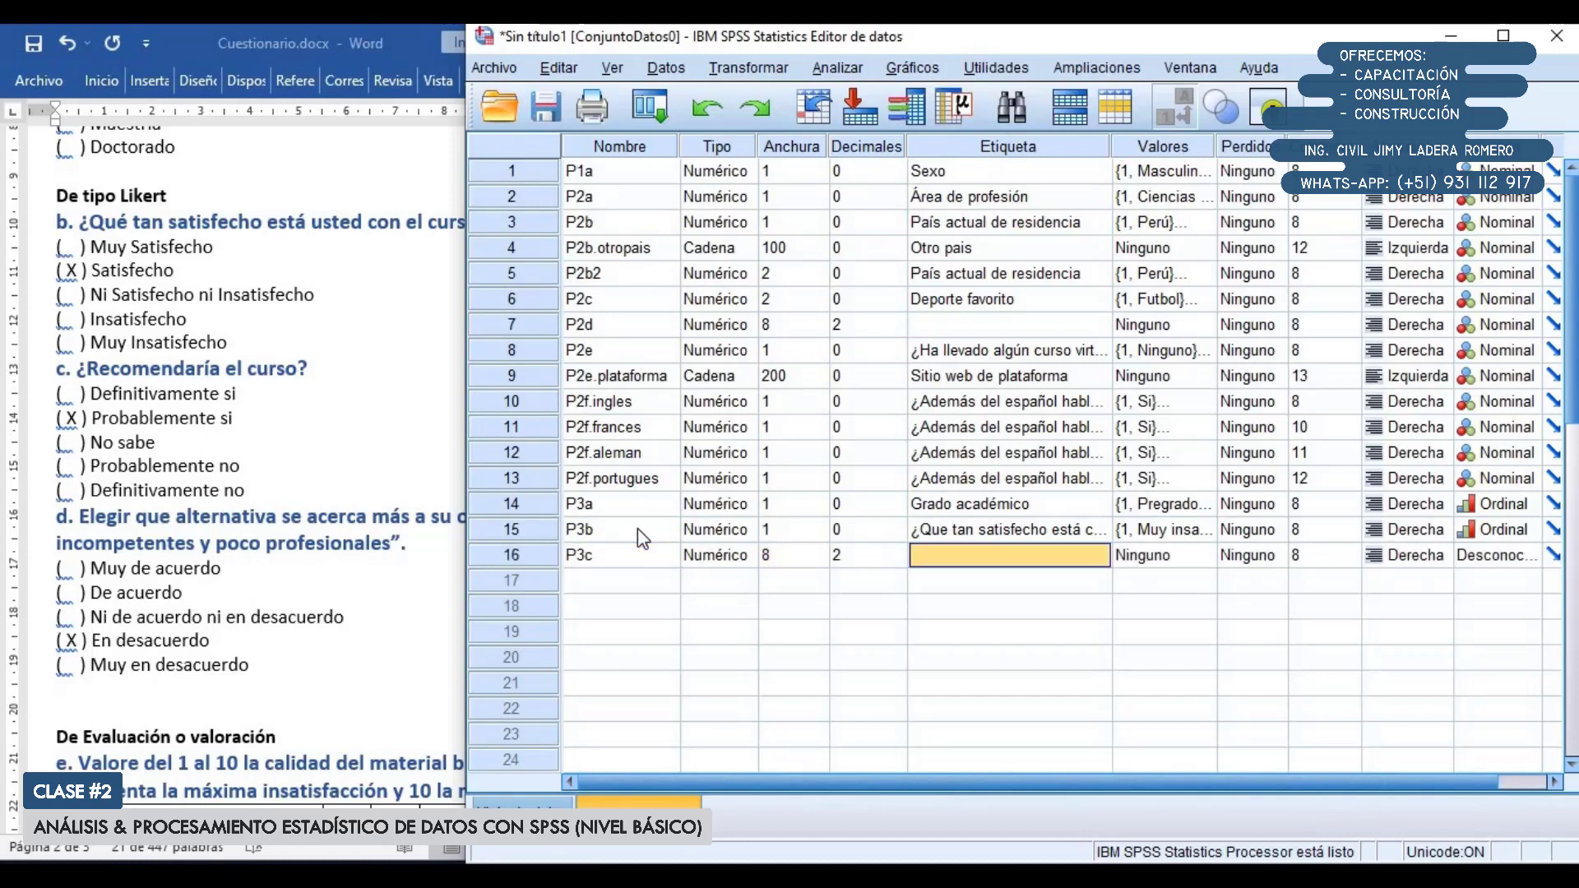
{"action": "type", "text": "Recomenda"}
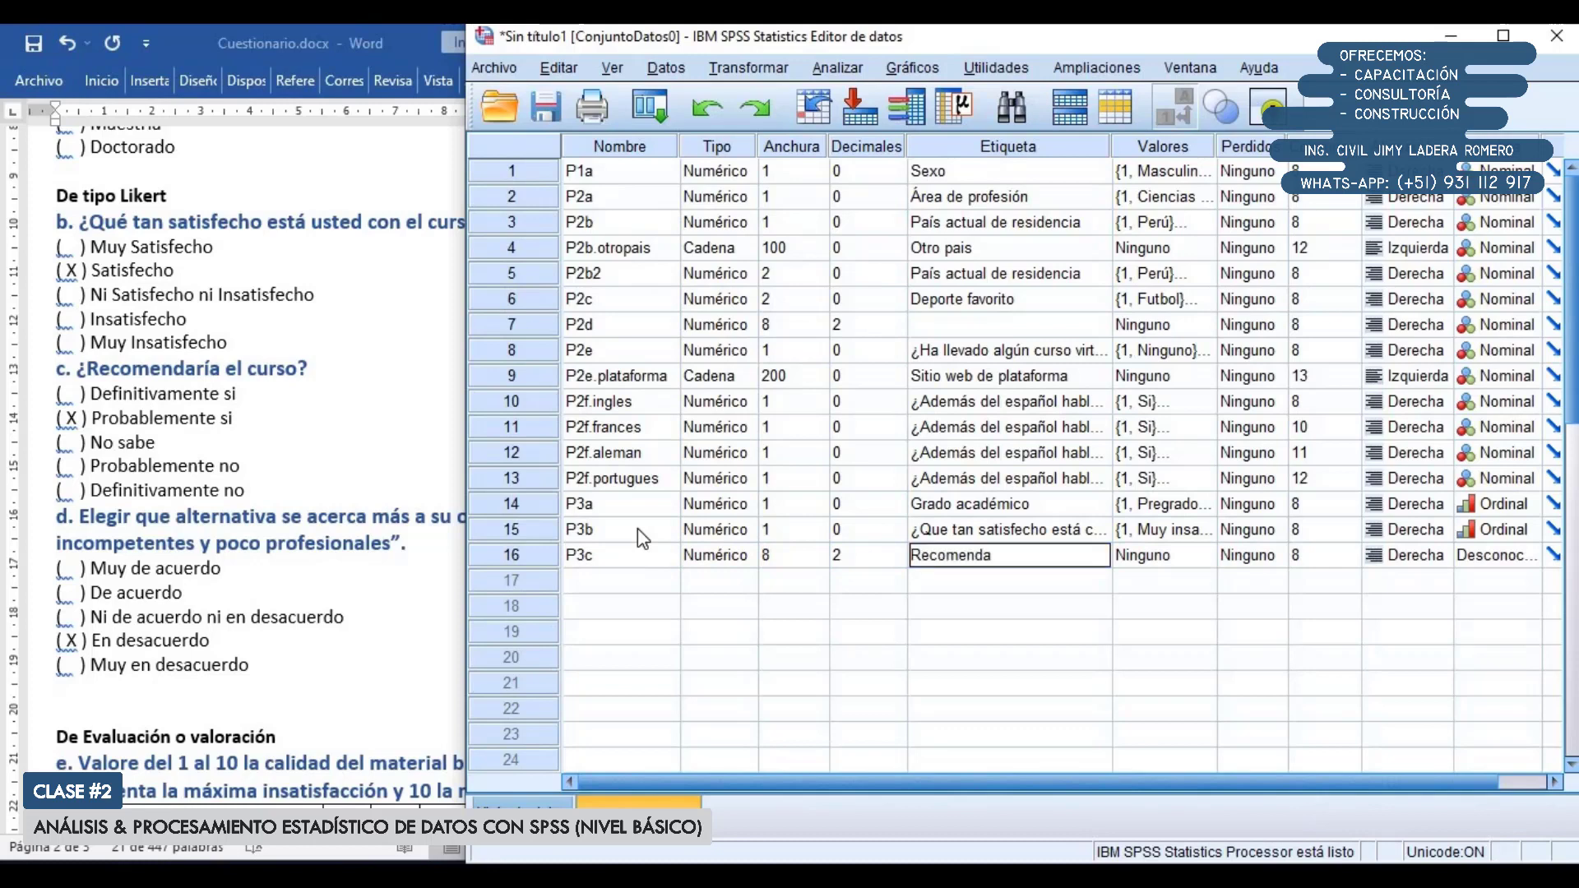
{"action": "type", "text": "ría el curso"}
In the value labels of P3c, add 1 = "Definitivamente no" and 2 = "Probablemente no"
{"action": "left_click", "coordinate": [1202, 556]}
{"action": "left_click_drag", "start_coordinate": [1085, 307], "coordinate": [888, 324]}
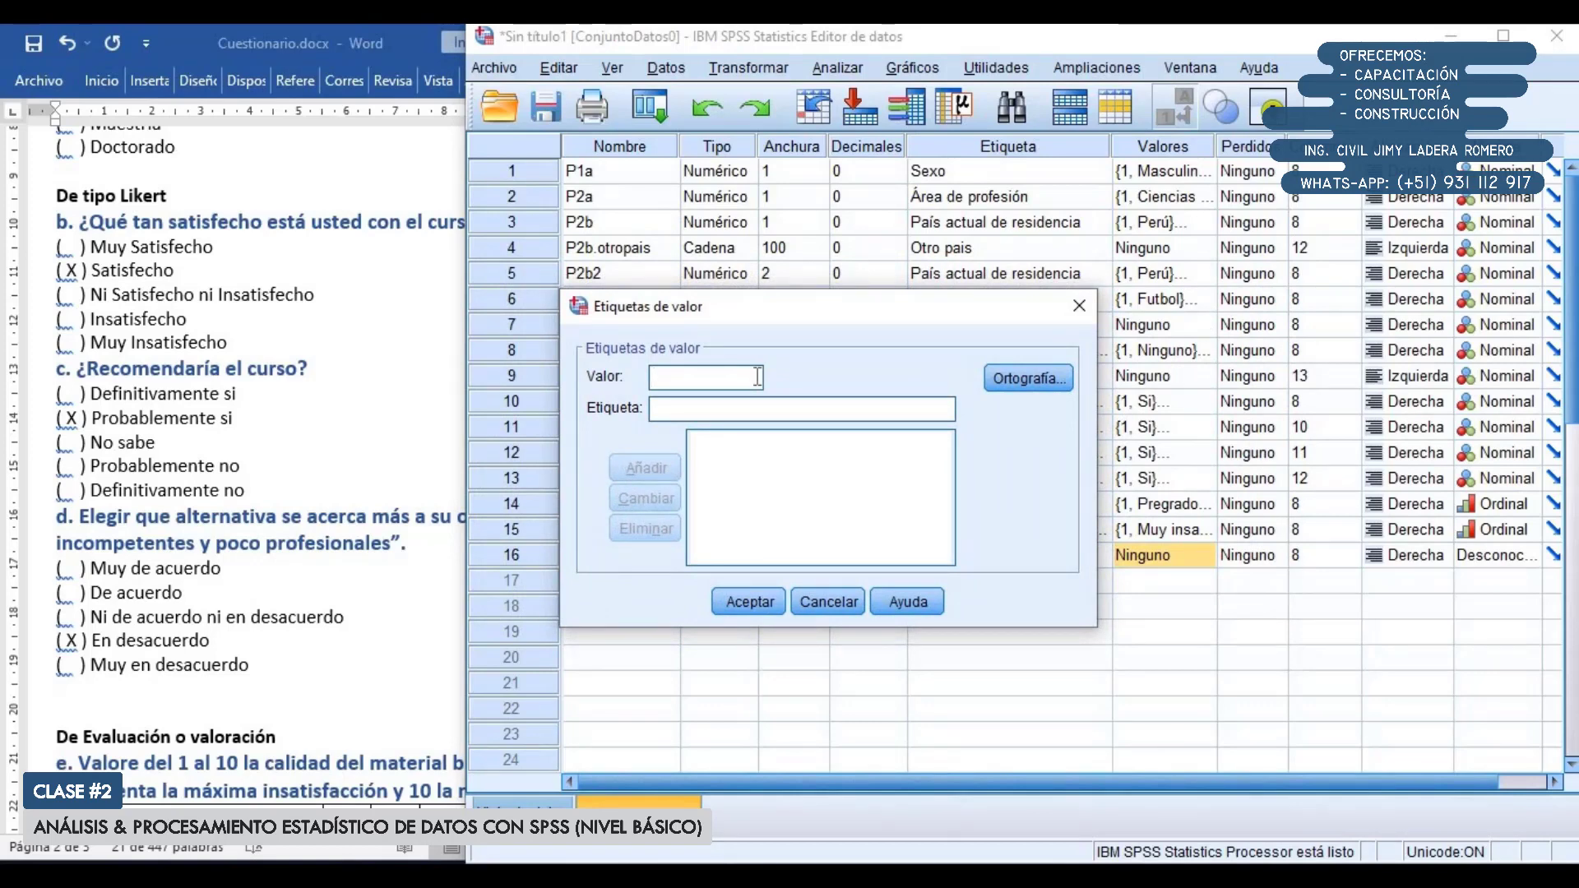
{"action": "type", "text": "1"}
{"action": "key", "text": "Tab"}
{"action": "type", "text": "Defini"}
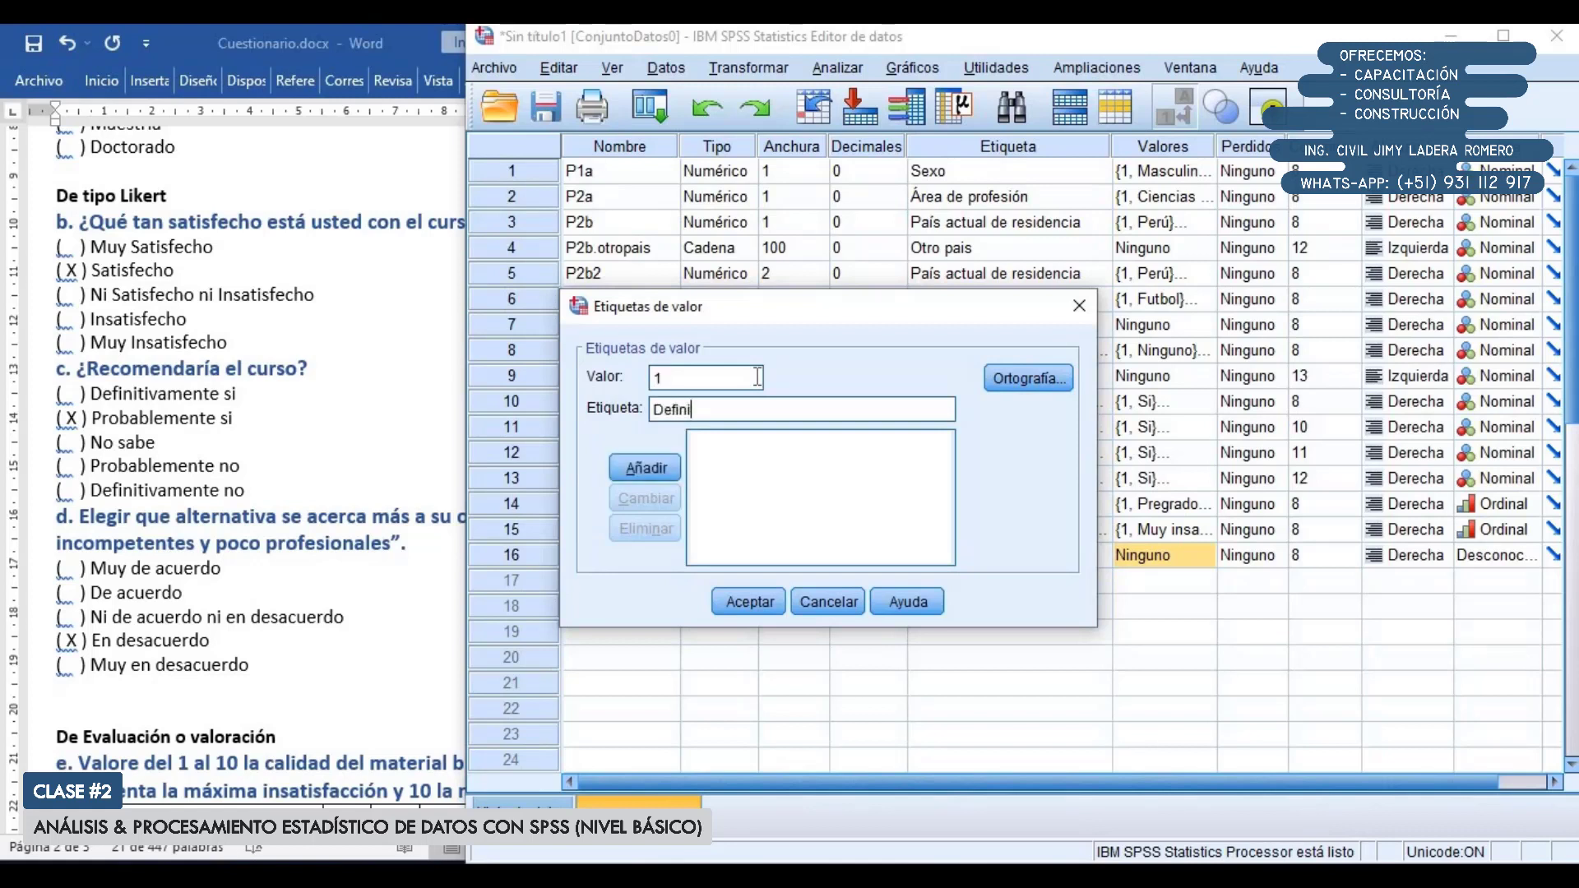
{"action": "type", "text": "tivamente no"}
{"action": "key", "text": "Return"}
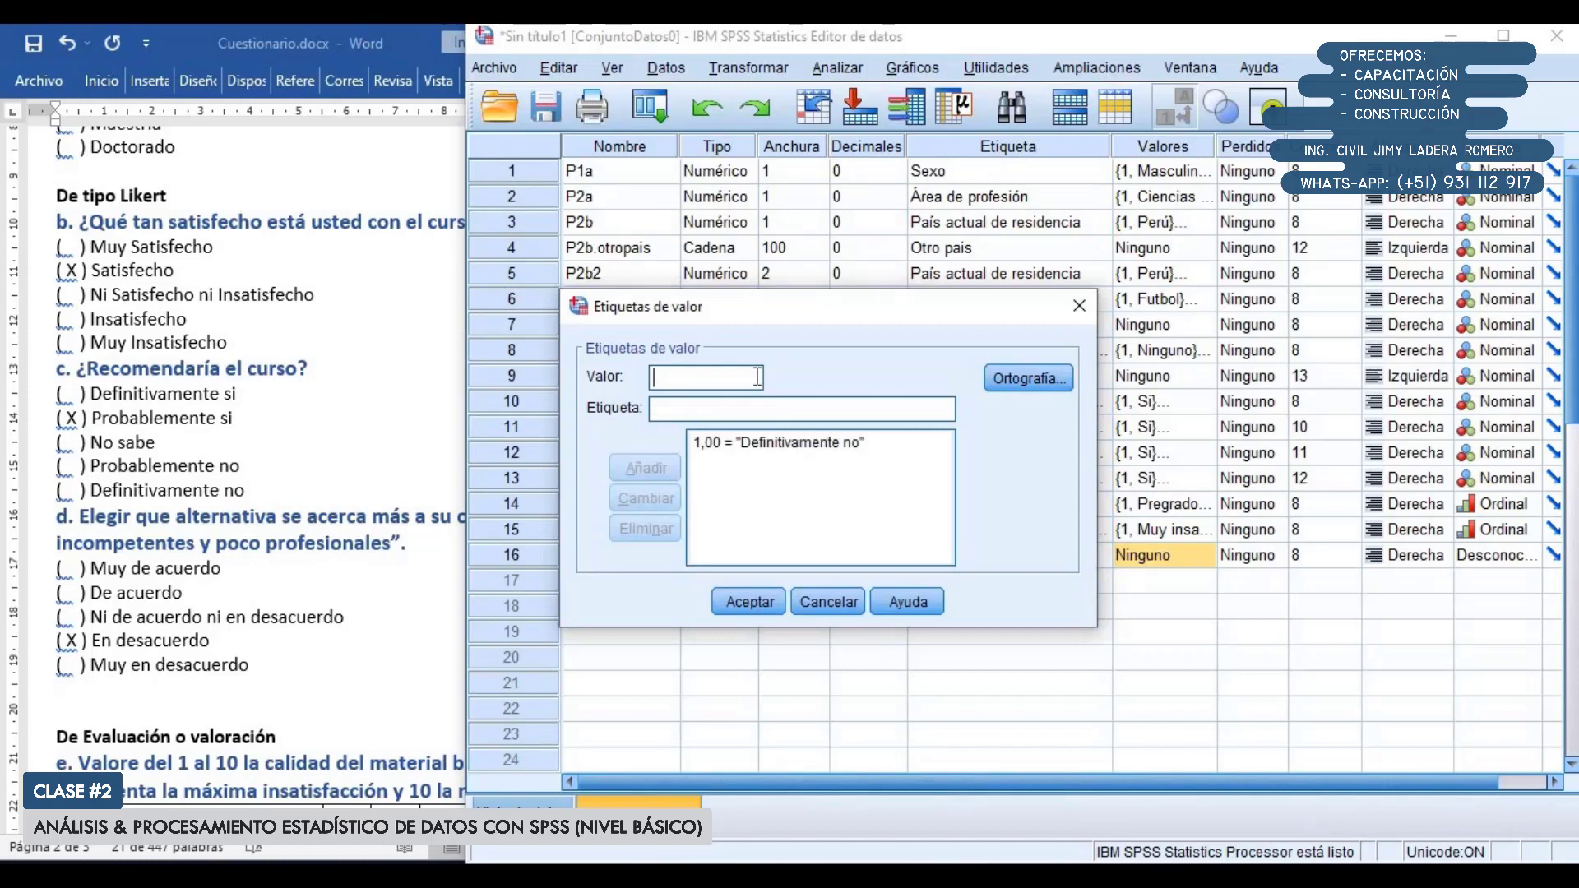
{"action": "type", "text": "2"}
{"action": "key", "text": "Tab"}
{"action": "type", "text": "Probablemente "}
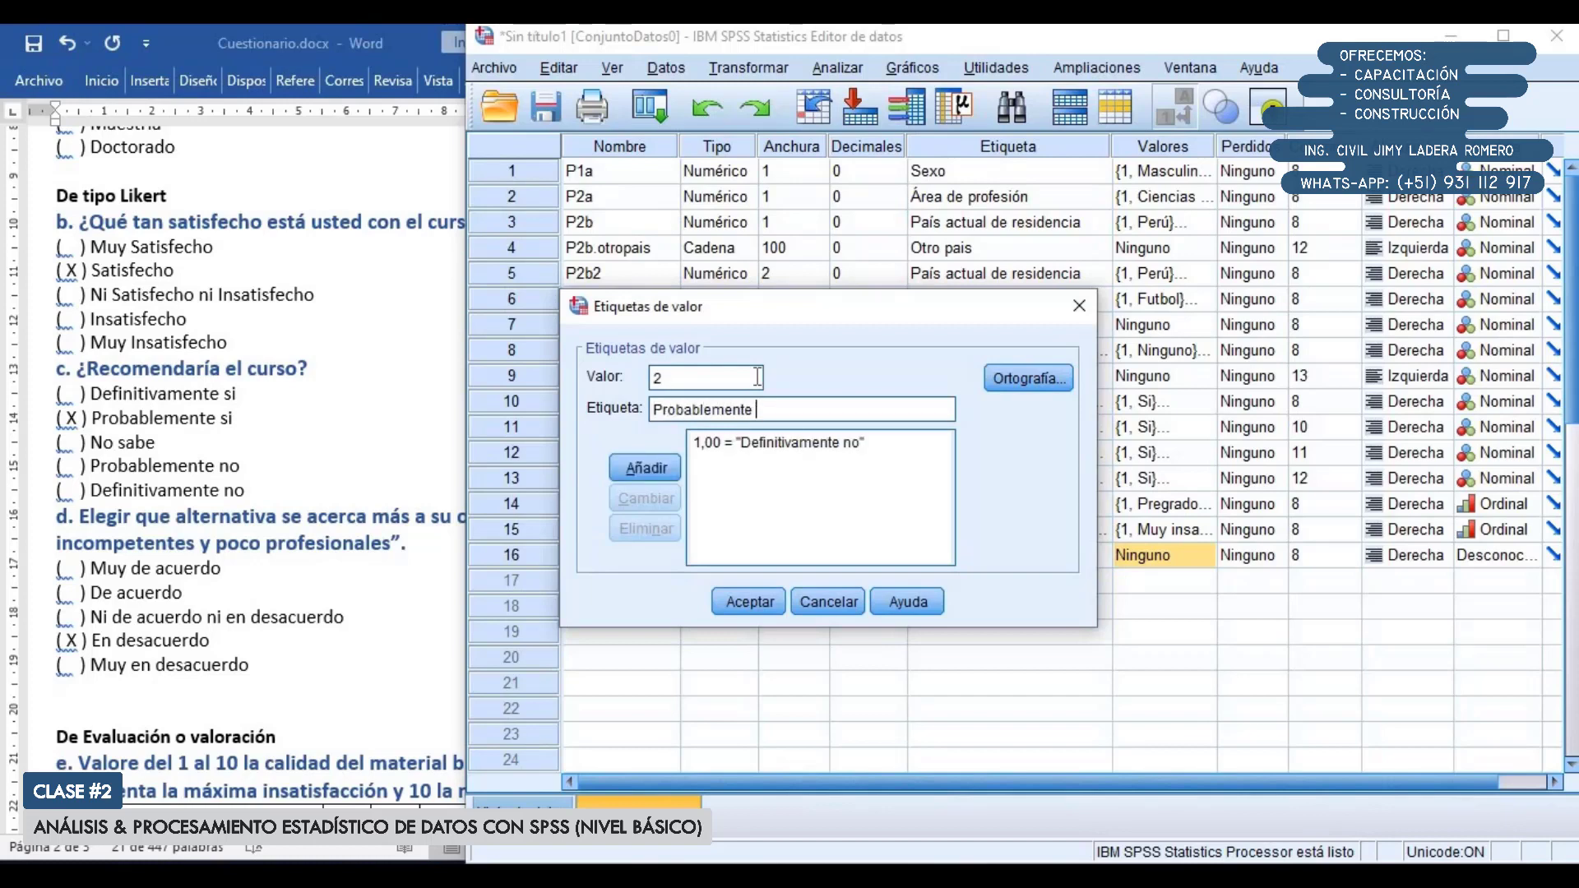
{"action": "type", "text": "no"}
{"action": "key", "text": "Return"}
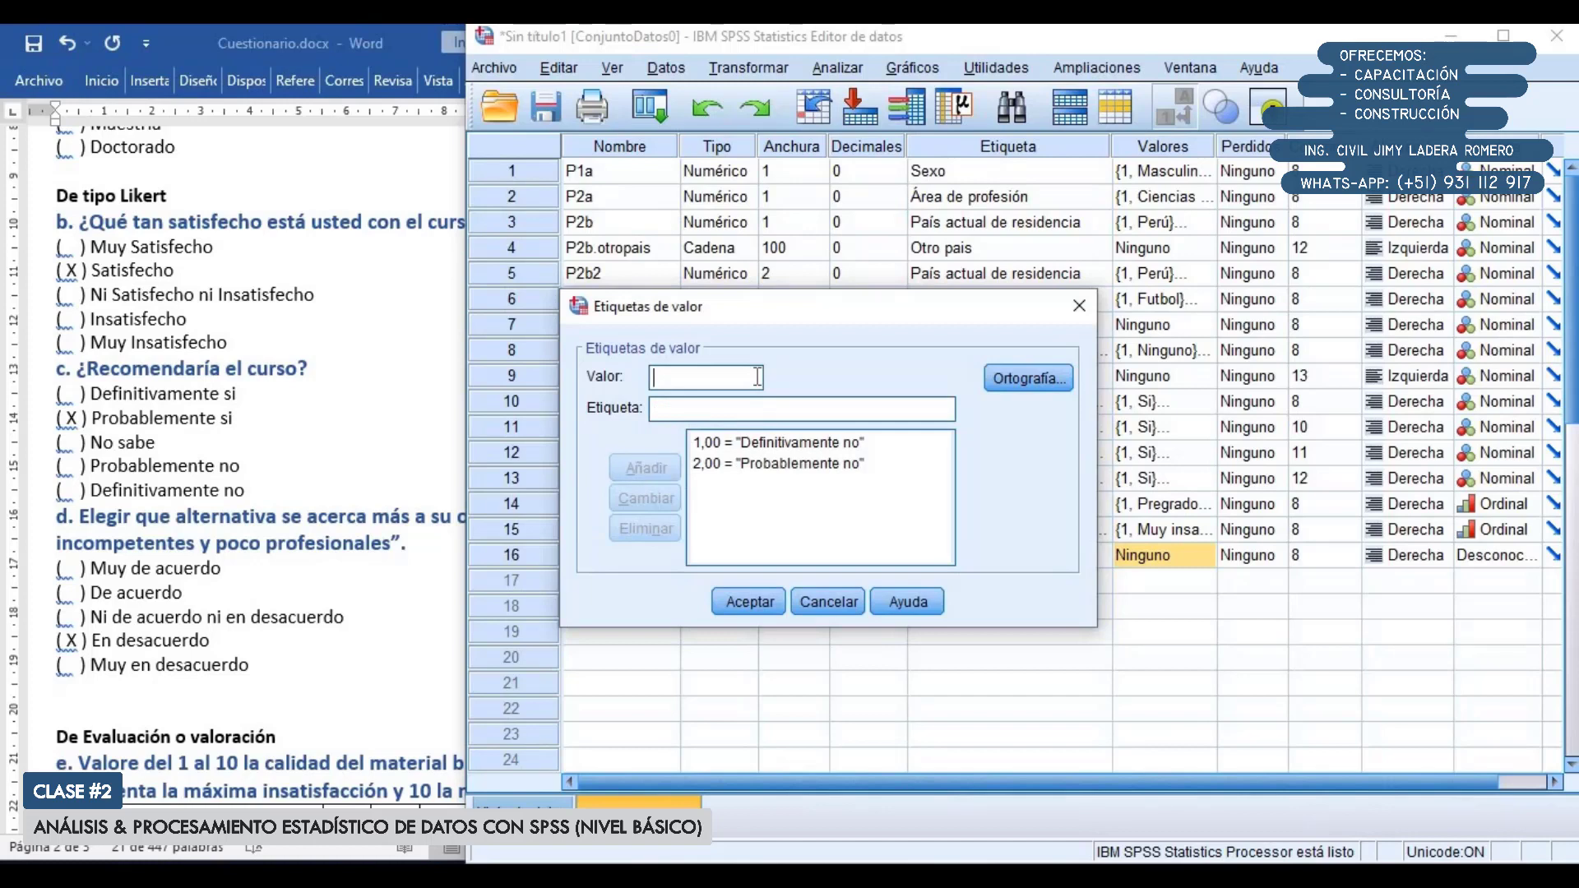
Add the P3c value labels 3 = "No sabe" and 4 = "Probablemente si"
{"action": "type", "text": "2"}
{"action": "key", "text": "BackSpace"}
{"action": "type", "text": "3"}
{"action": "key", "text": "Tab"}
{"action": "type", "text": "No sab"}
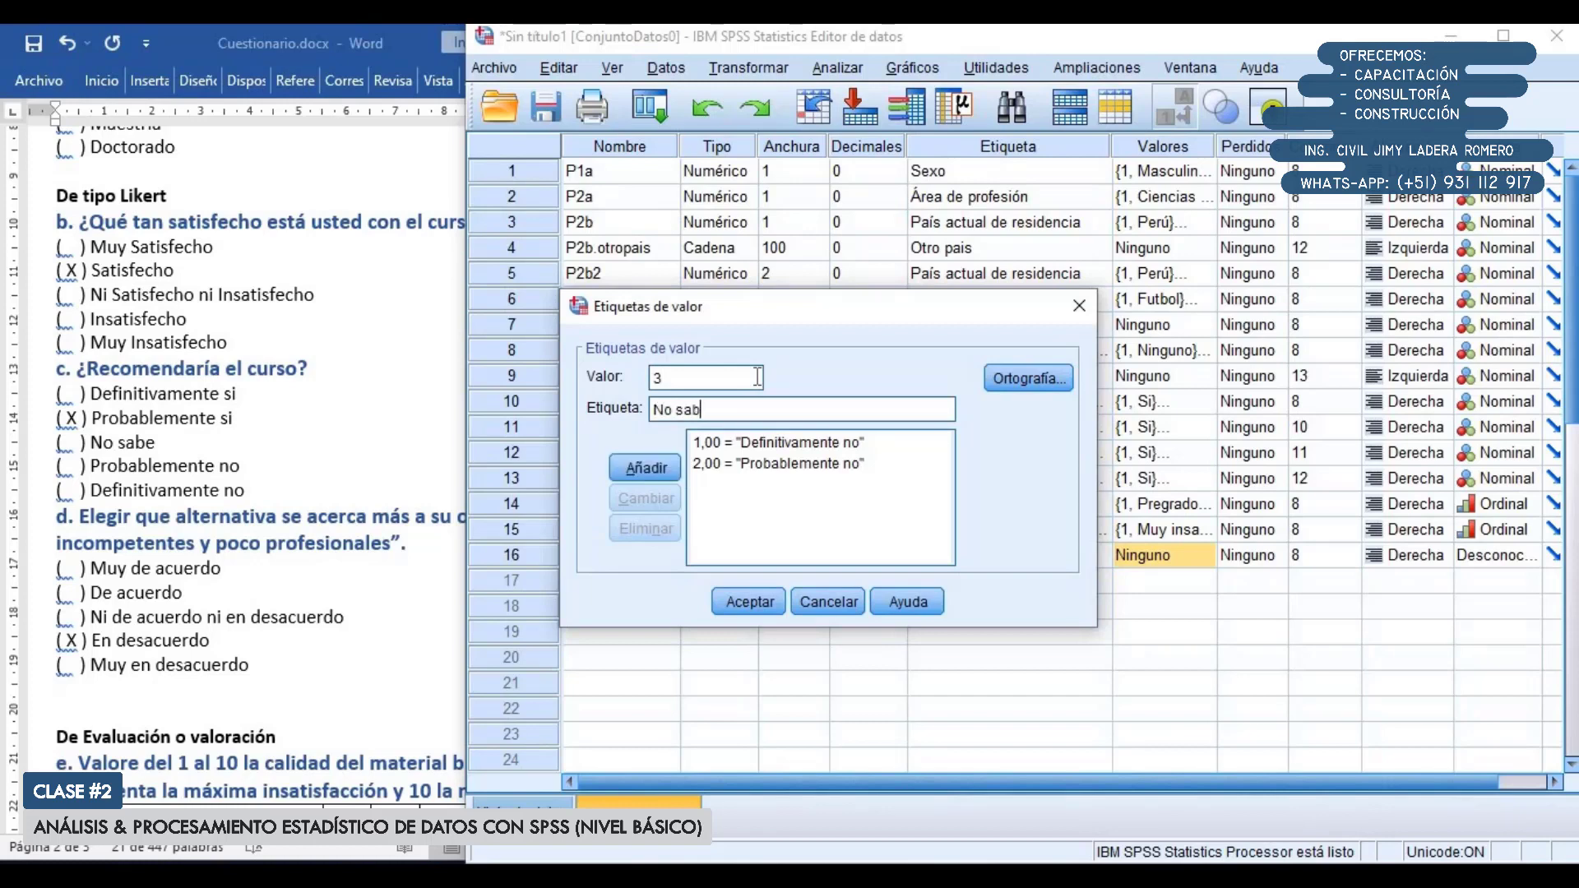
{"action": "type", "text": "e"}
{"action": "key", "text": "Return"}
{"action": "type", "text": "4"}
{"action": "key", "text": "Tab"}
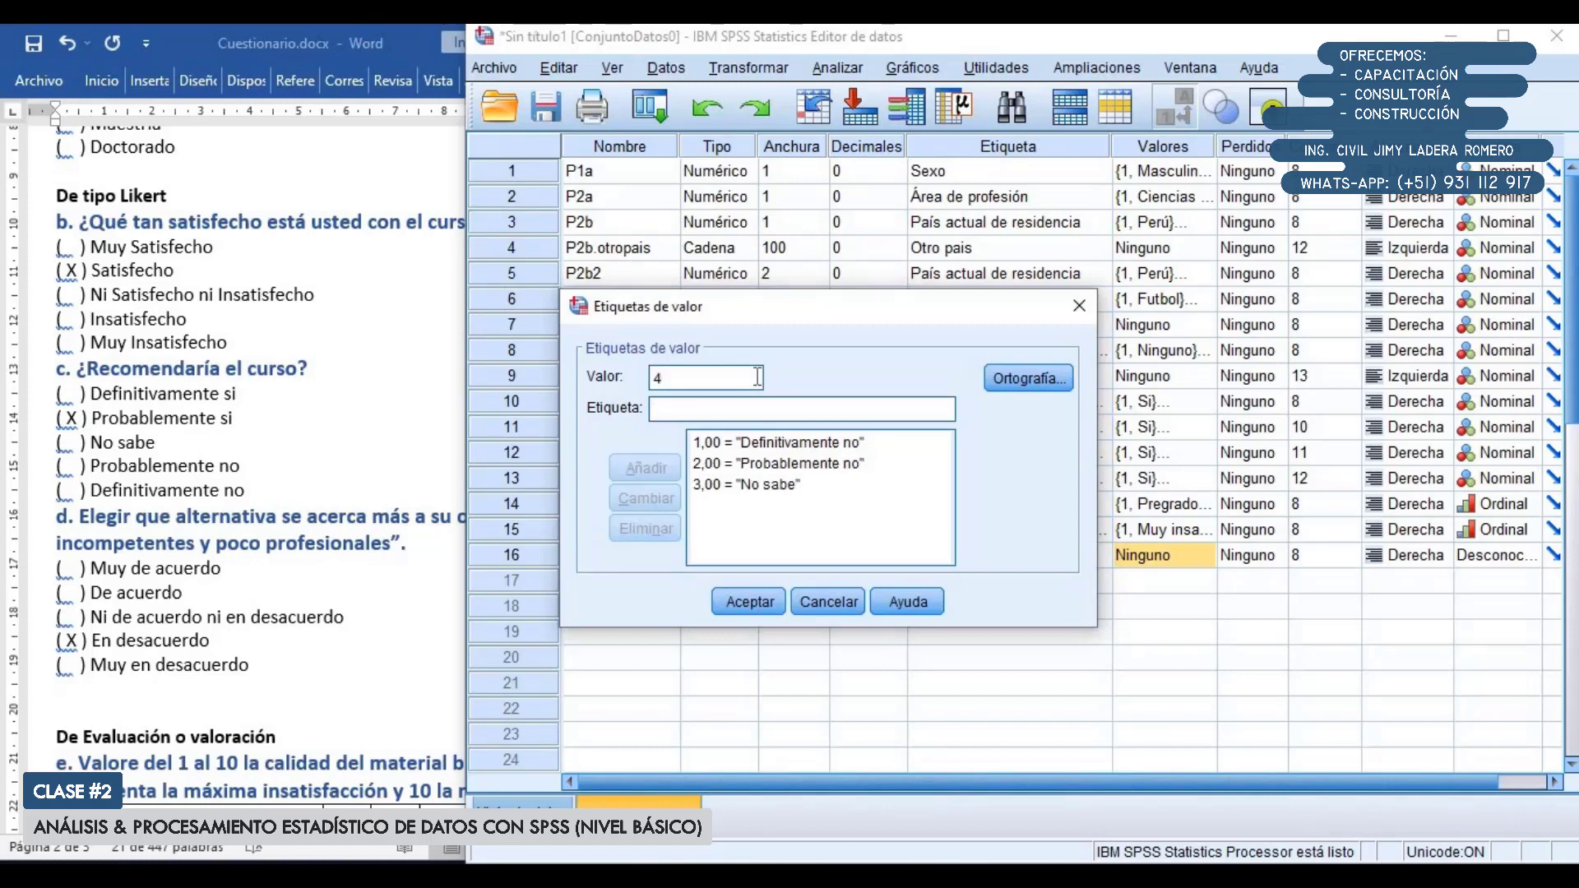
{"action": "type", "text": "Probable"}
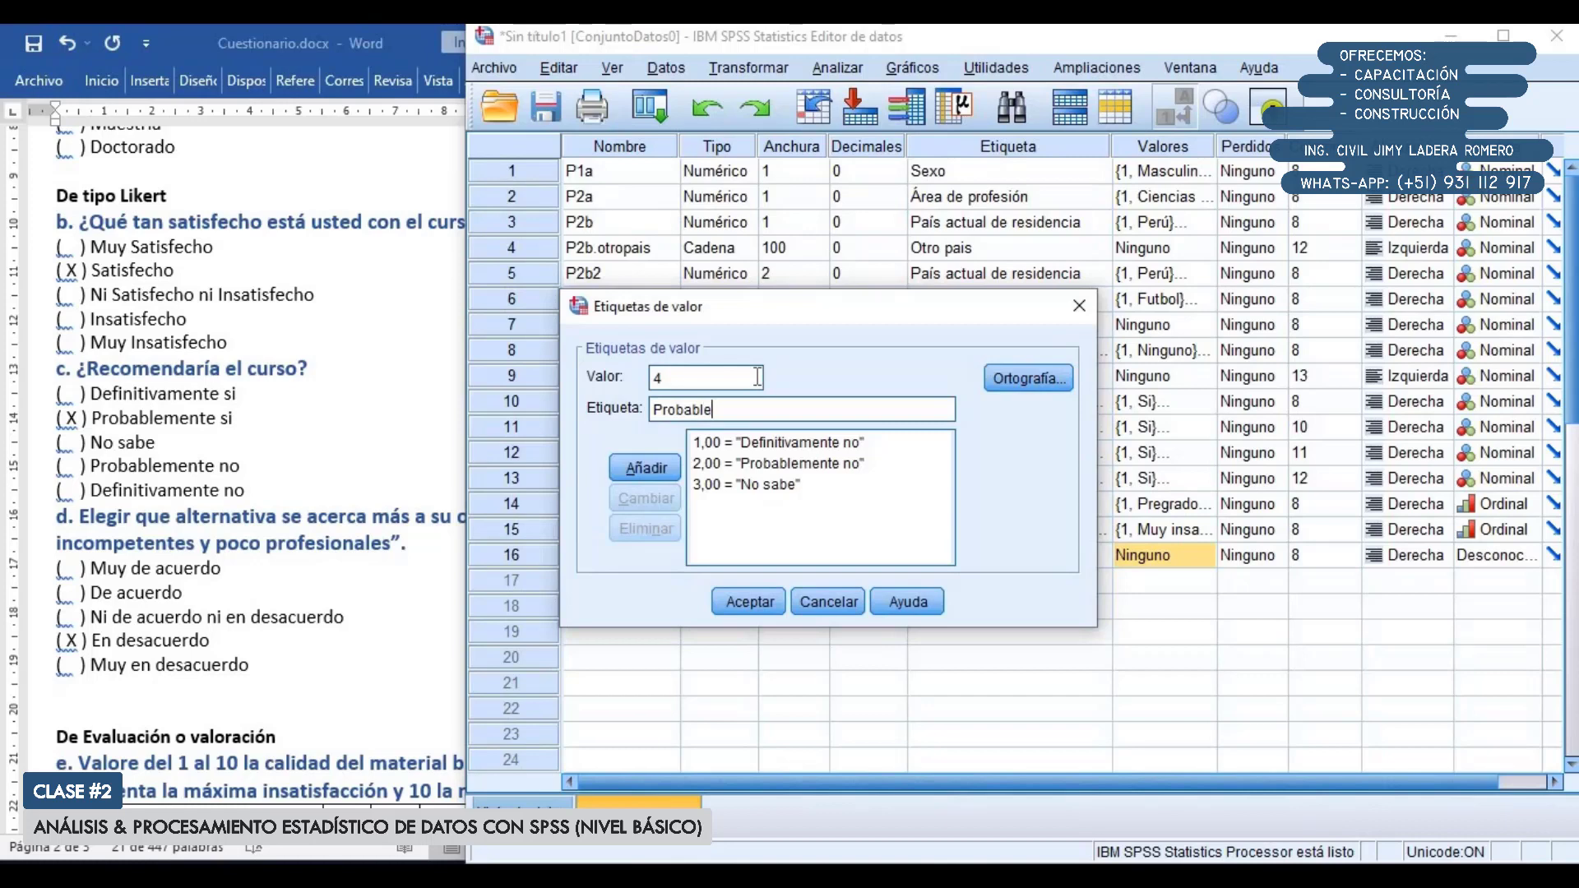
{"action": "type", "text": "mente si"}
{"action": "key", "text": "Return"}
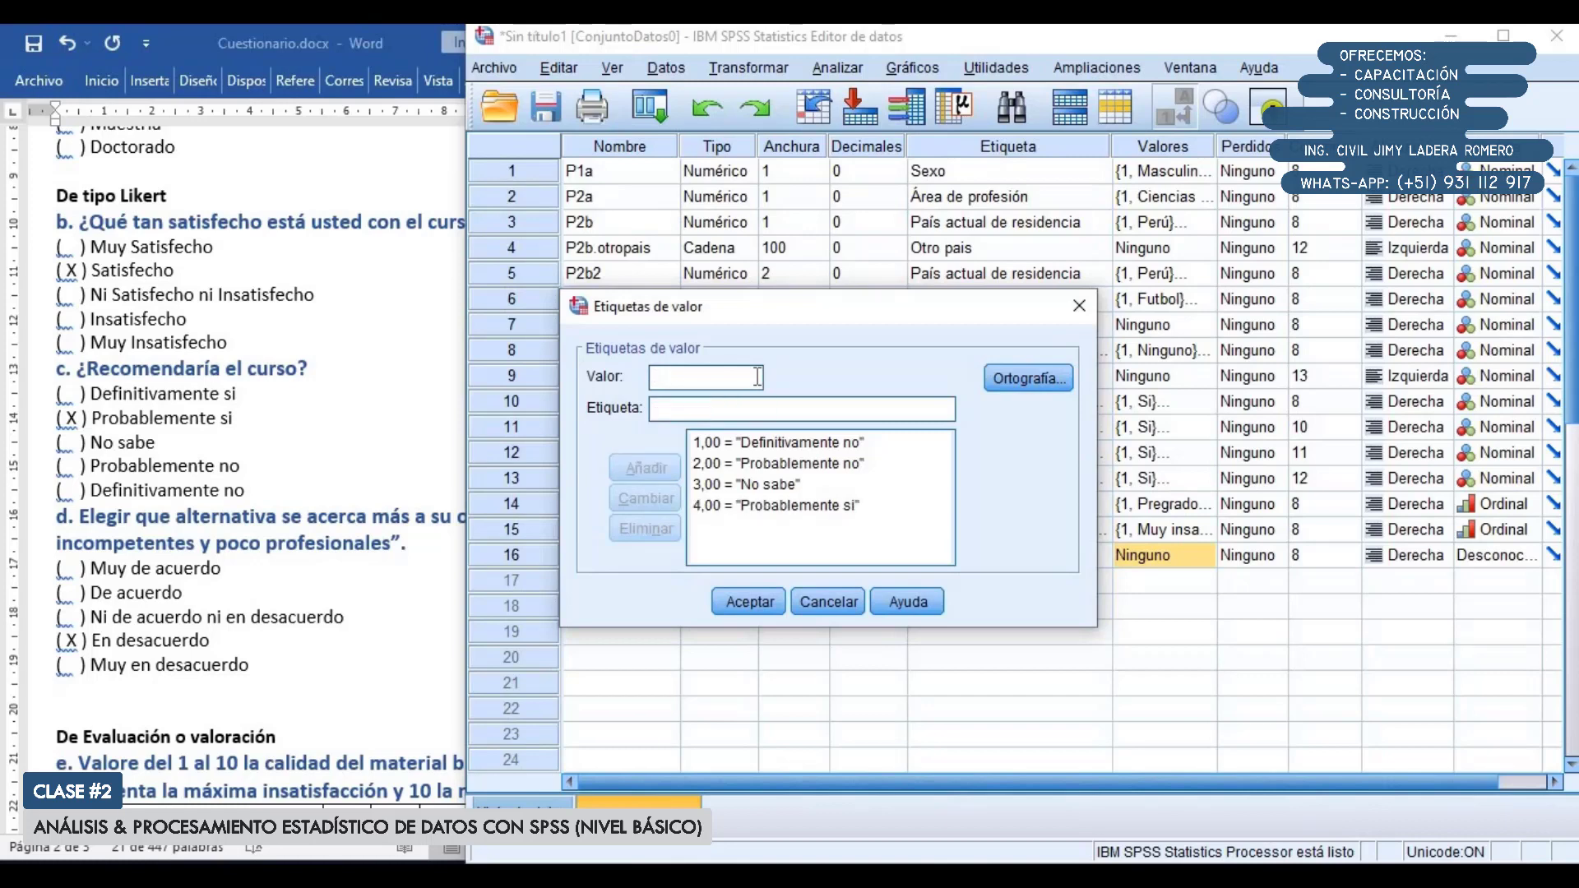
Add the value label 5 = "Definitivamente si" and apply the value labels to P3c
{"action": "type", "text": "5"}
{"action": "key", "text": "Tab"}
{"action": "type", "text": "Definitiv"}
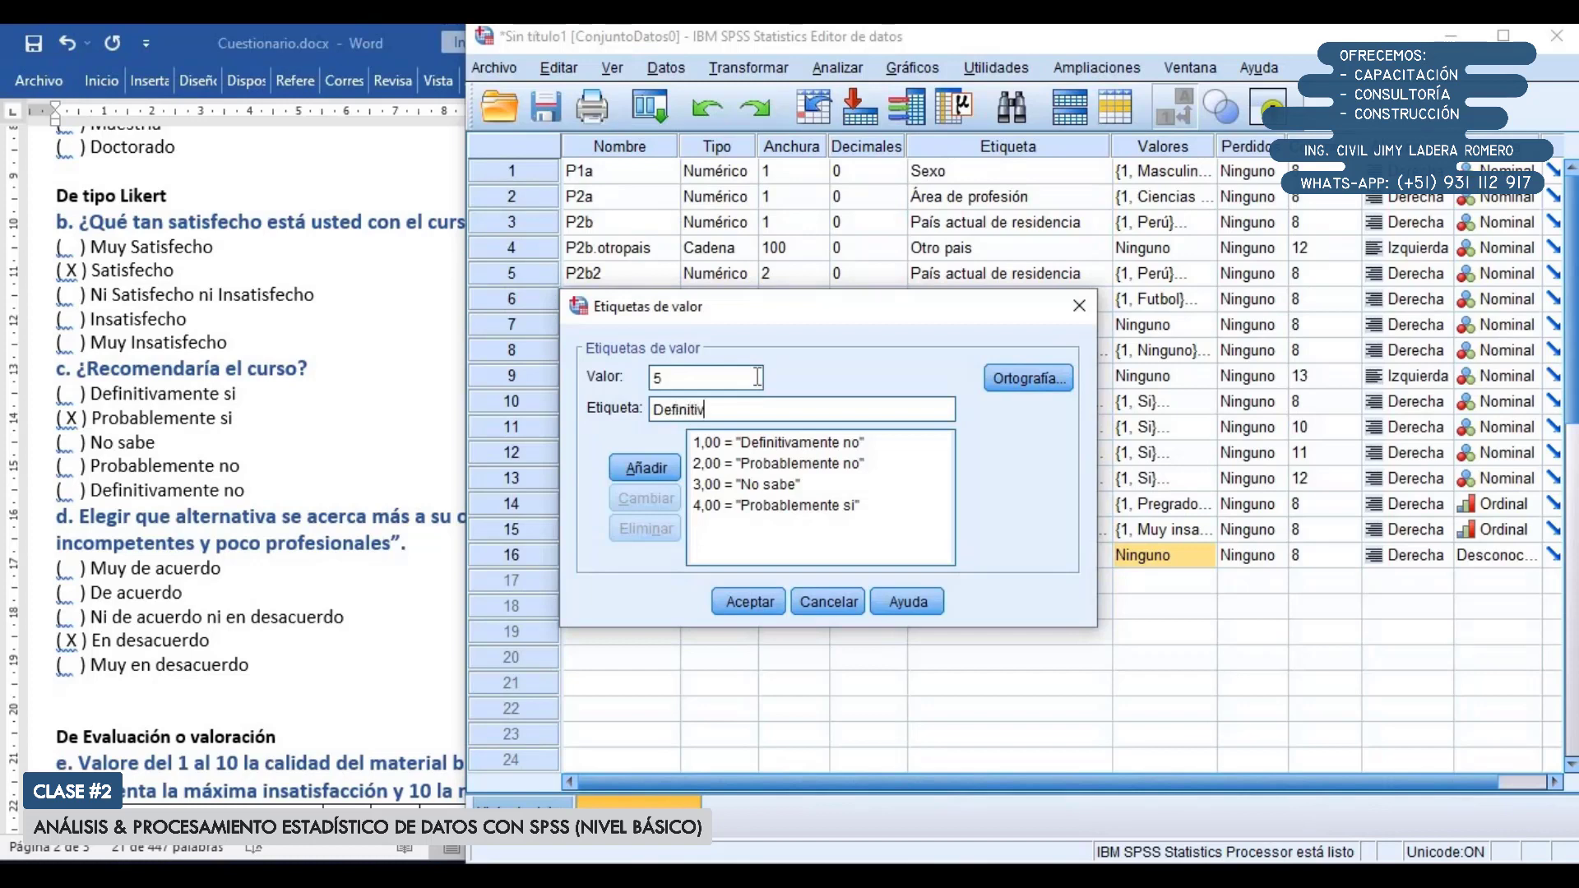
{"action": "type", "text": "amente si"}
{"action": "key", "text": "Return"}
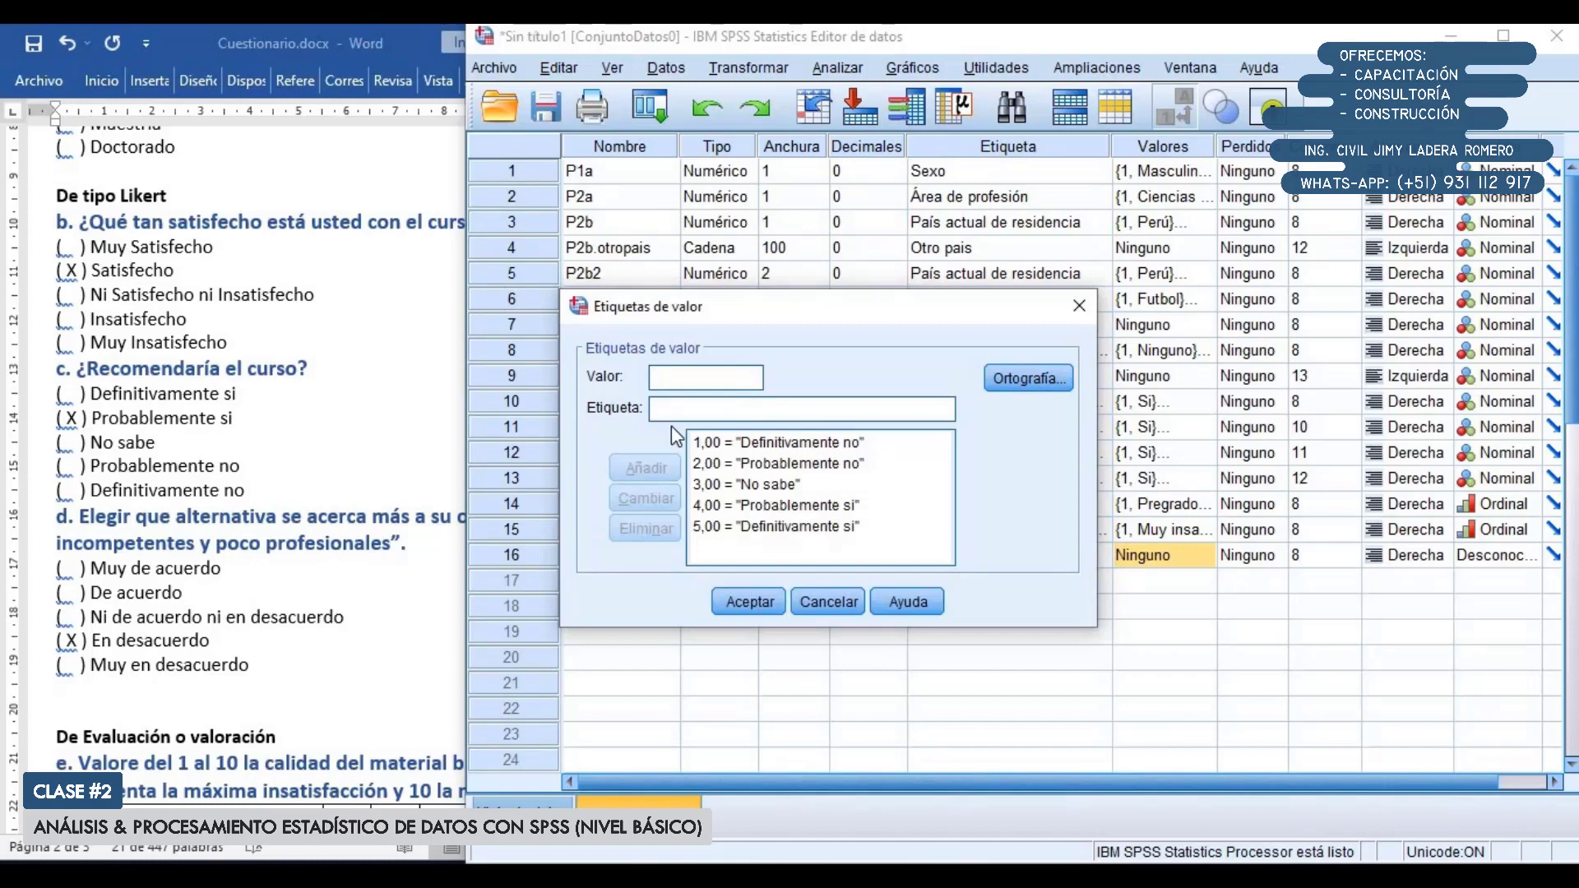
{"action": "left_click", "coordinate": [733, 600]}
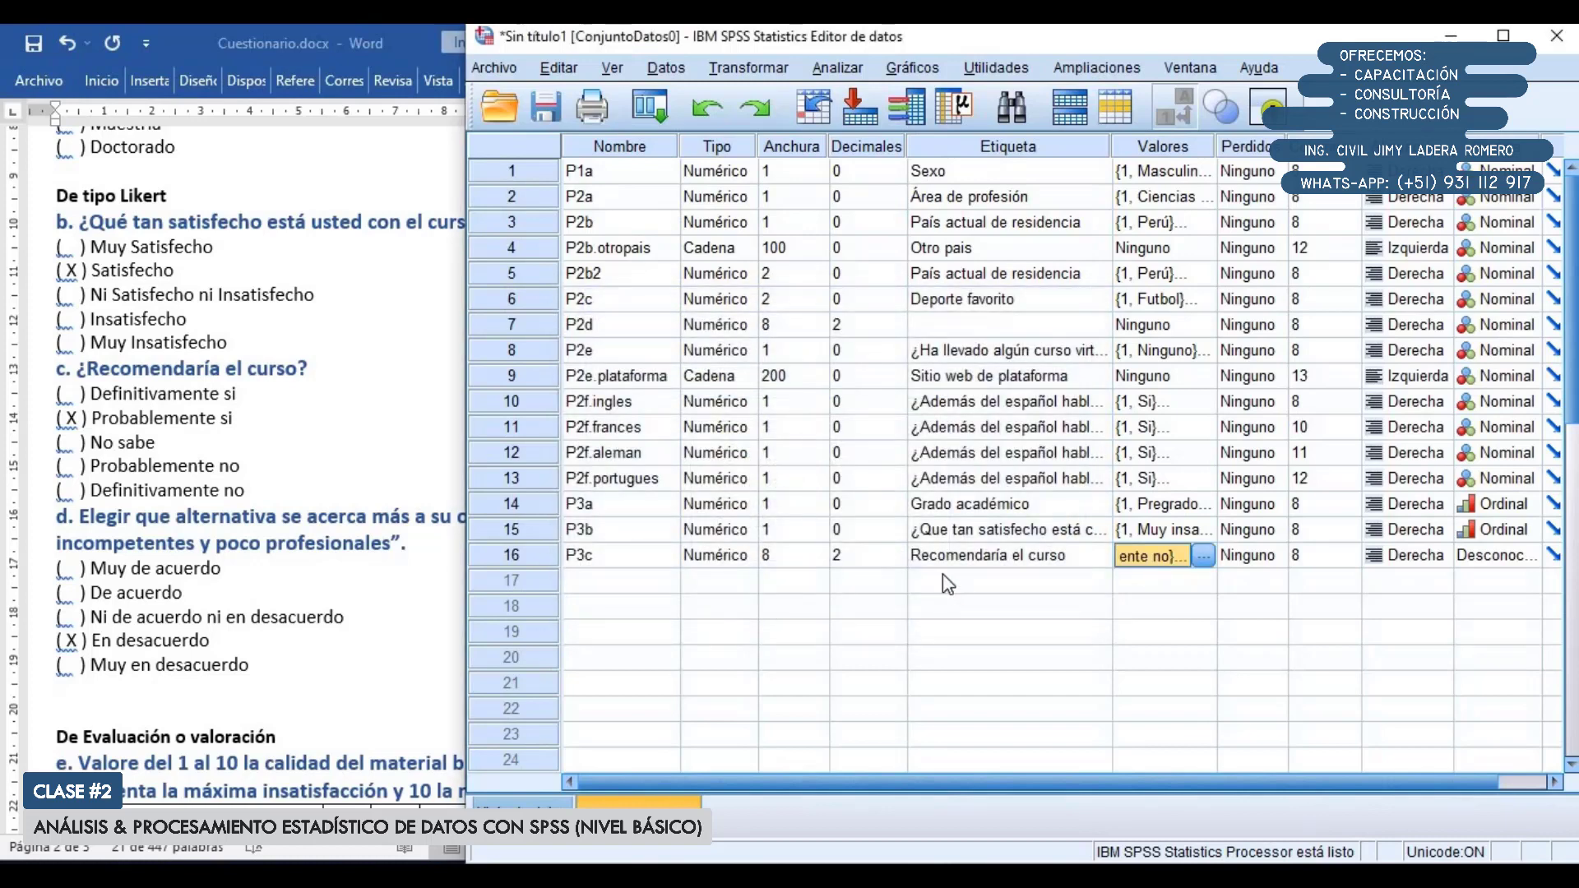
Set P3c to a width of 1 with 0 decimal places and an Ordinal measurement level
{"action": "left_click", "coordinate": [901, 567]}
{"action": "left_click", "coordinate": [901, 568]}
{"action": "left_click", "coordinate": [901, 567]}
{"action": "left_click", "coordinate": [819, 567]}
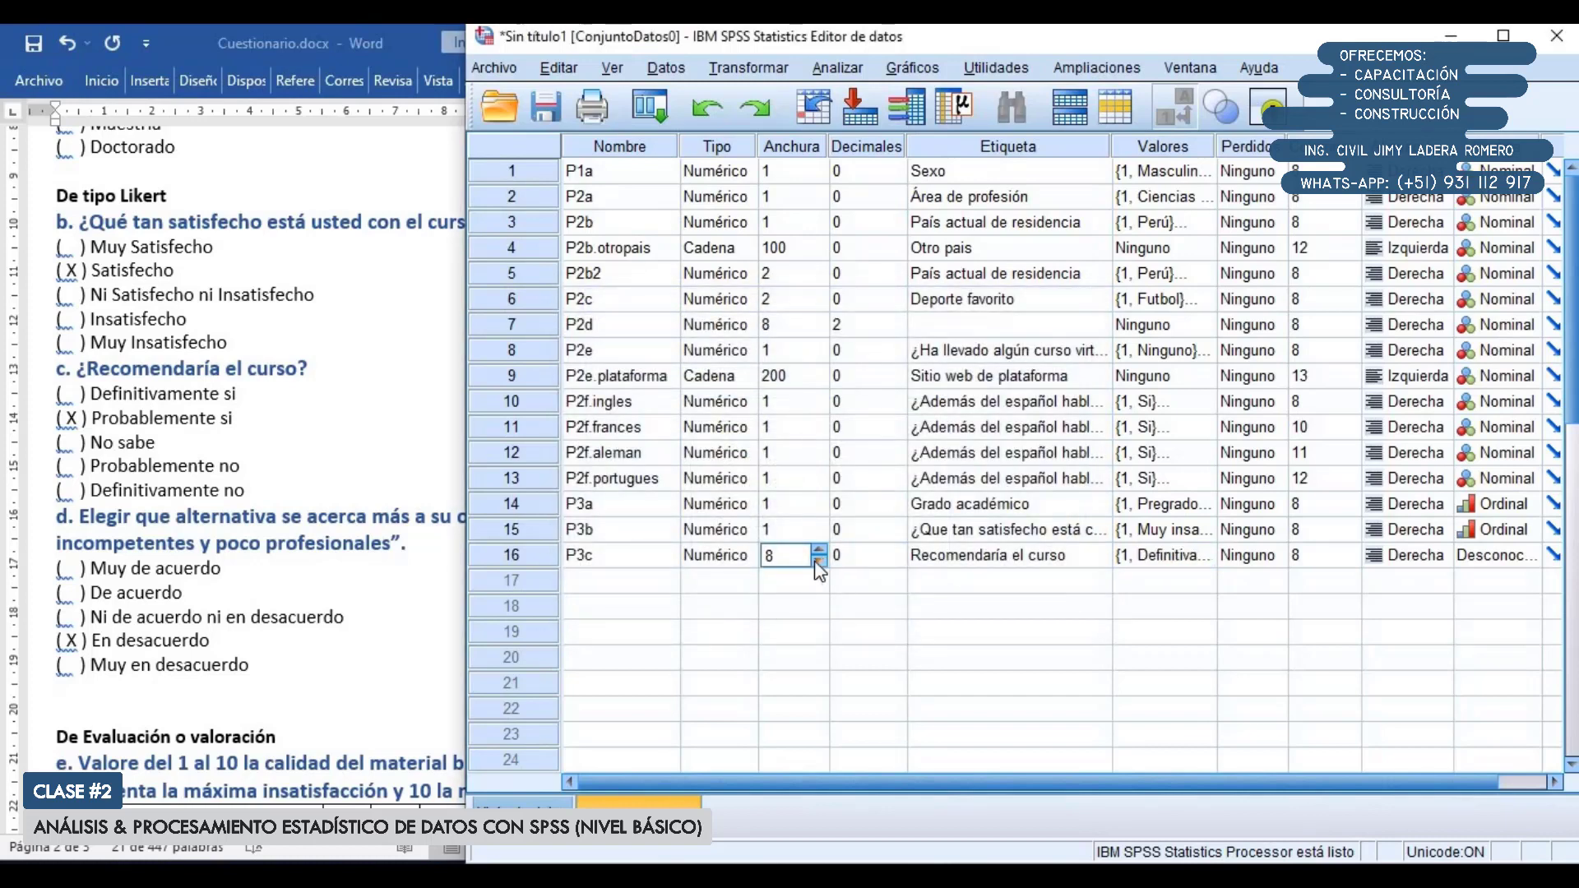
{"action": "type", "text": "1"}
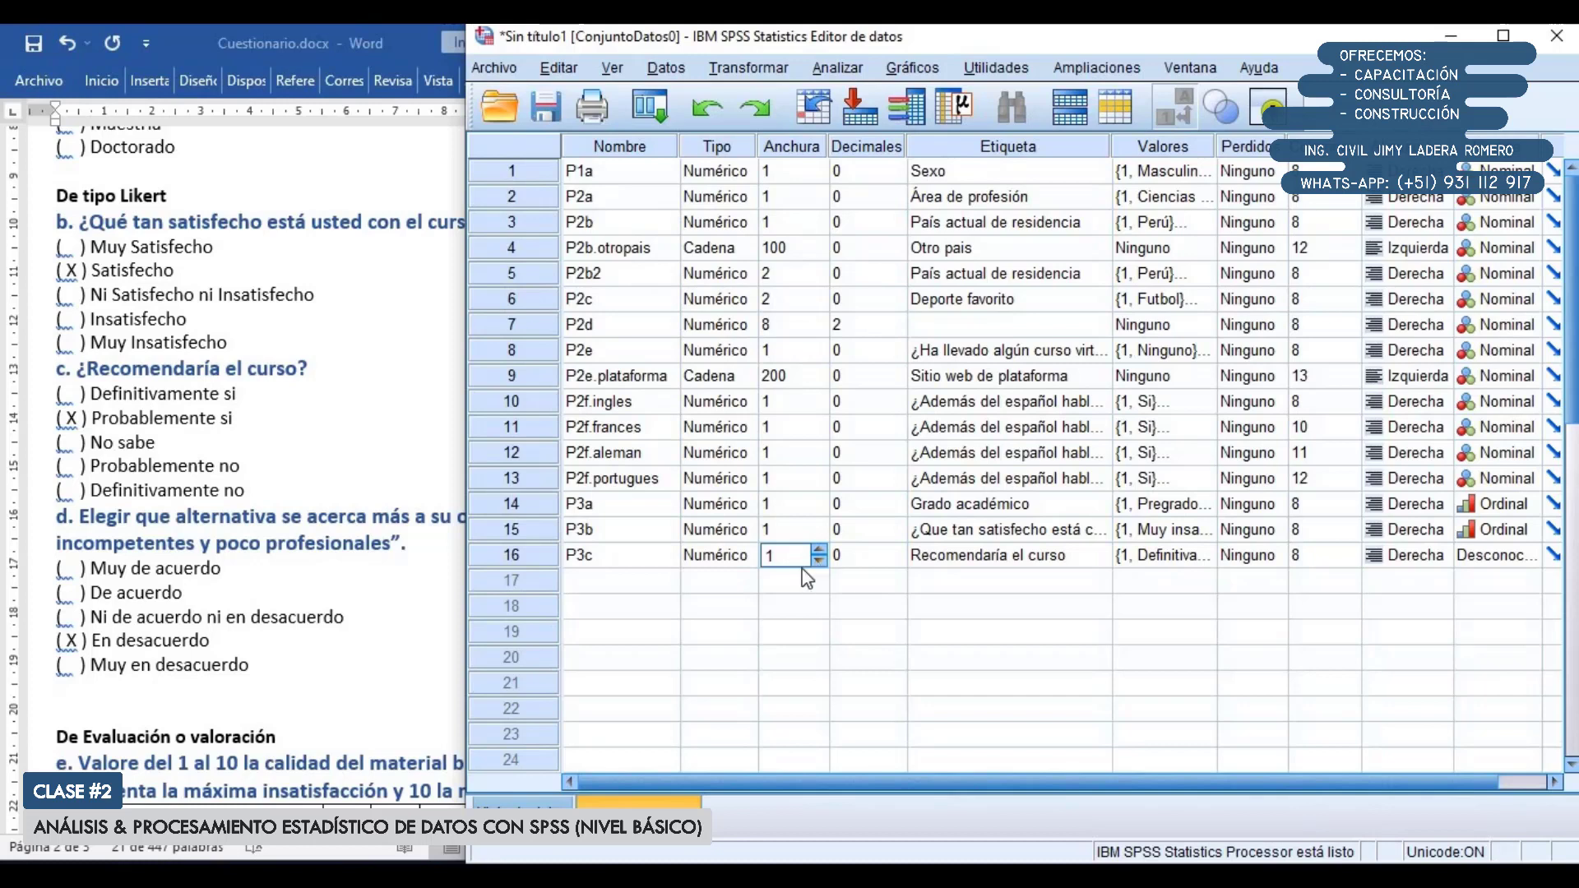
{"action": "left_click", "coordinate": [546, 560]}
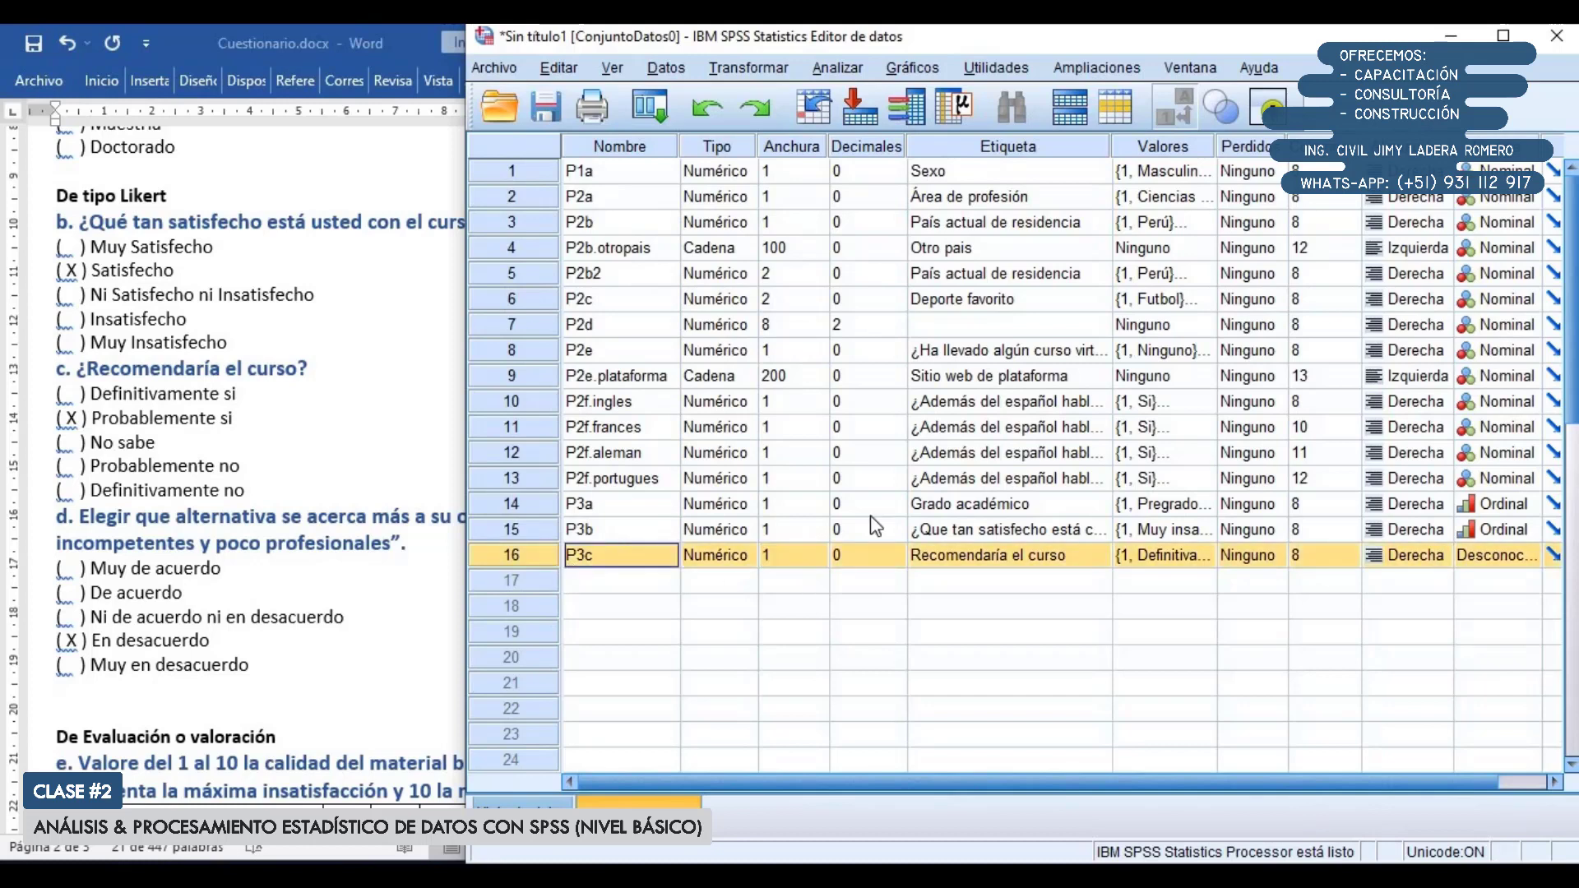
{"action": "left_click", "coordinate": [1493, 555]}
{"action": "left_click", "coordinate": [1503, 607]}
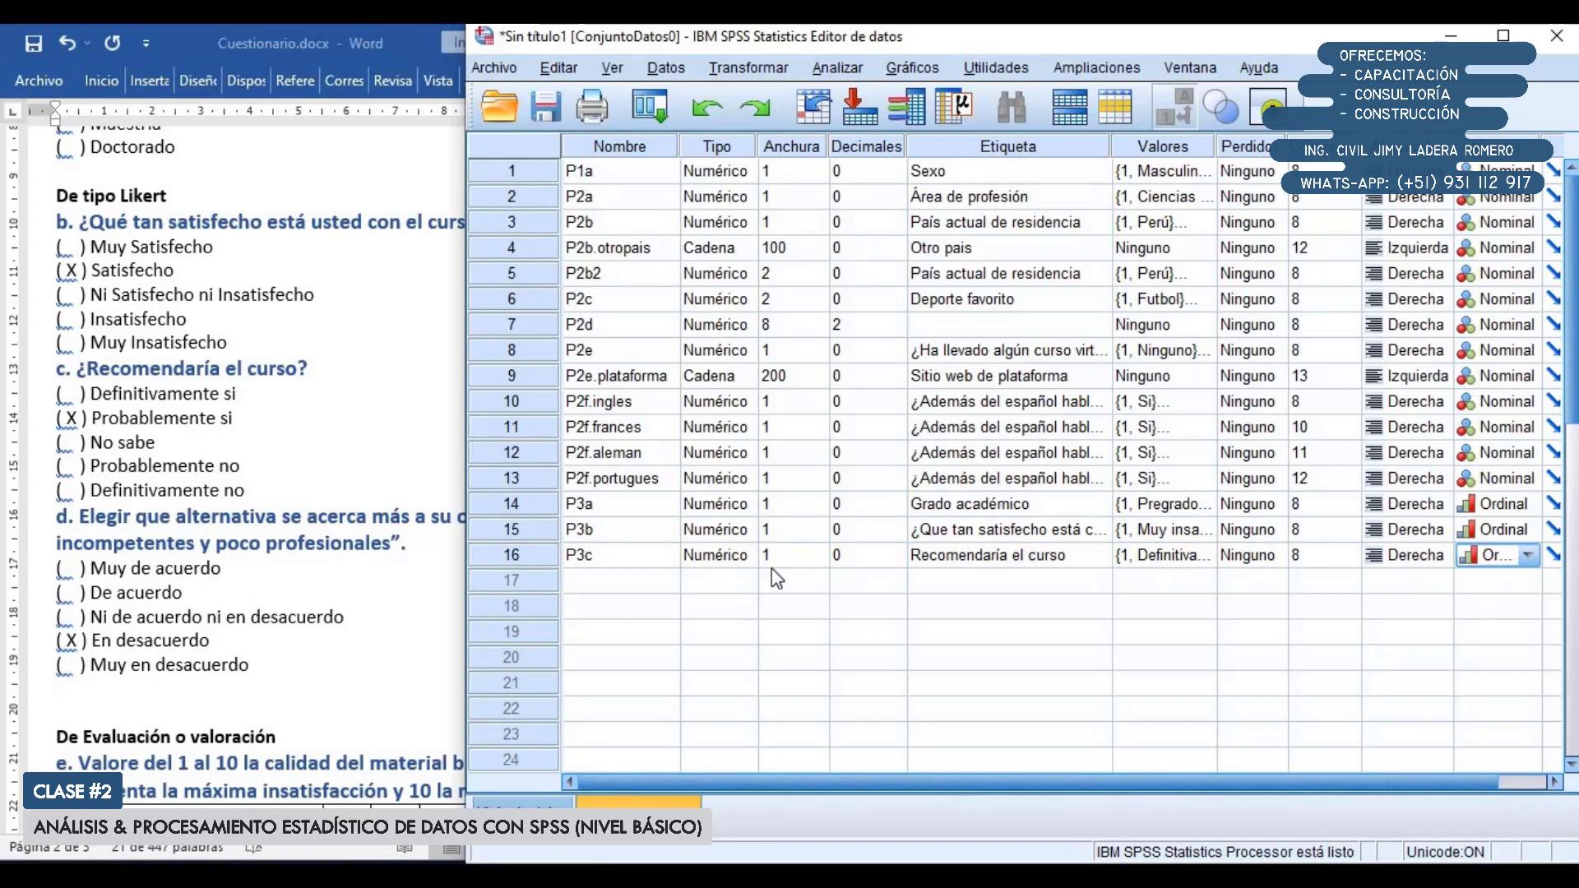
{"action": "left_click_drag", "start_coordinate": [502, 505], "coordinate": [528, 556]}
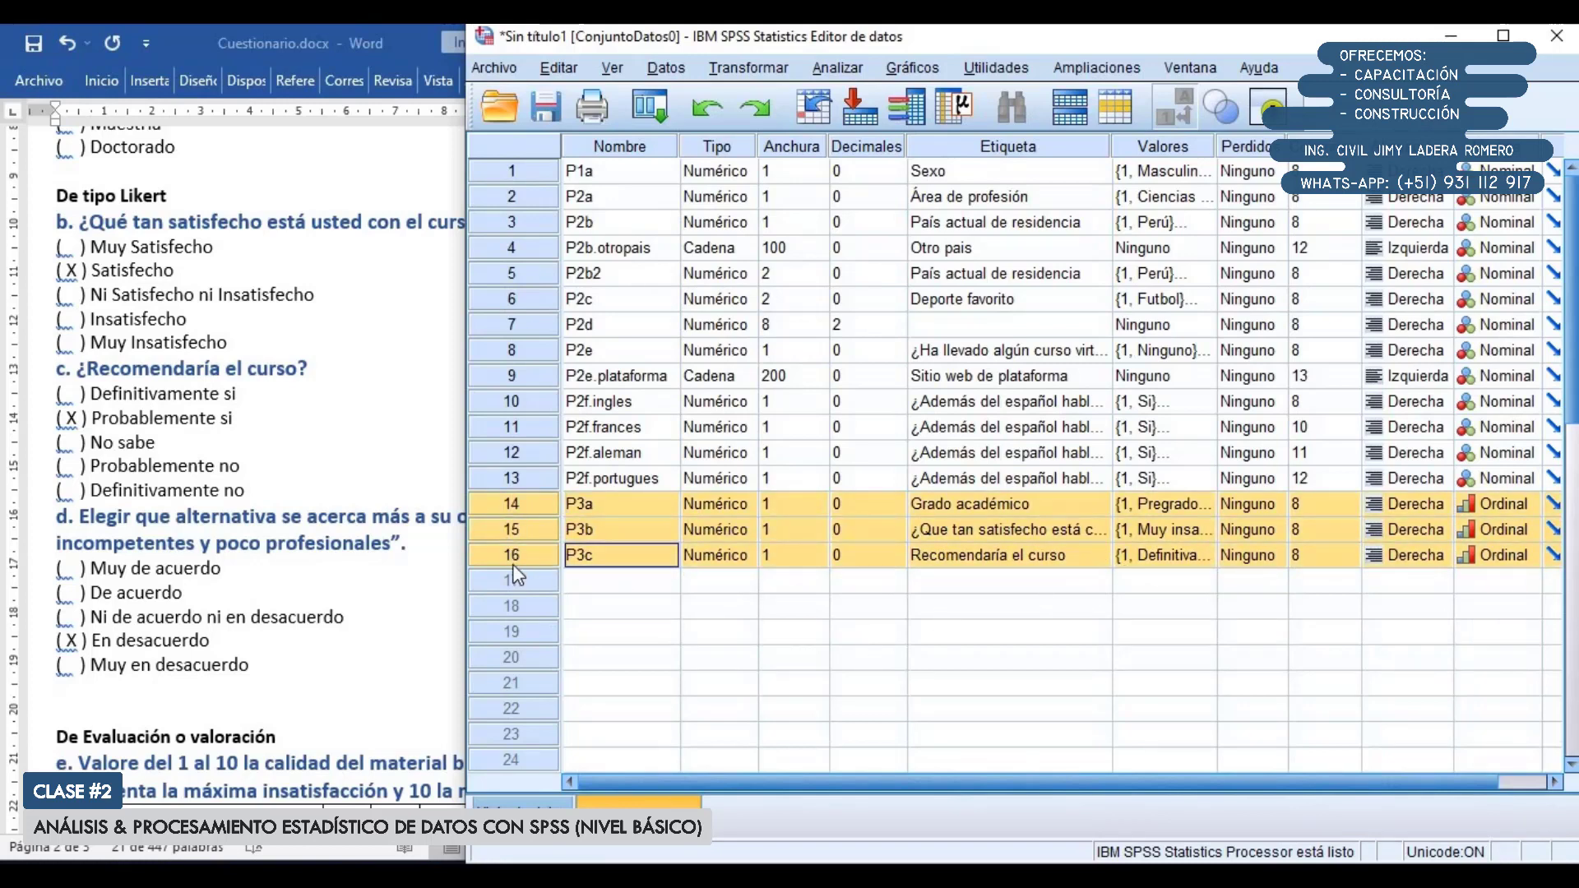
{"action": "left_click", "coordinate": [917, 555]}
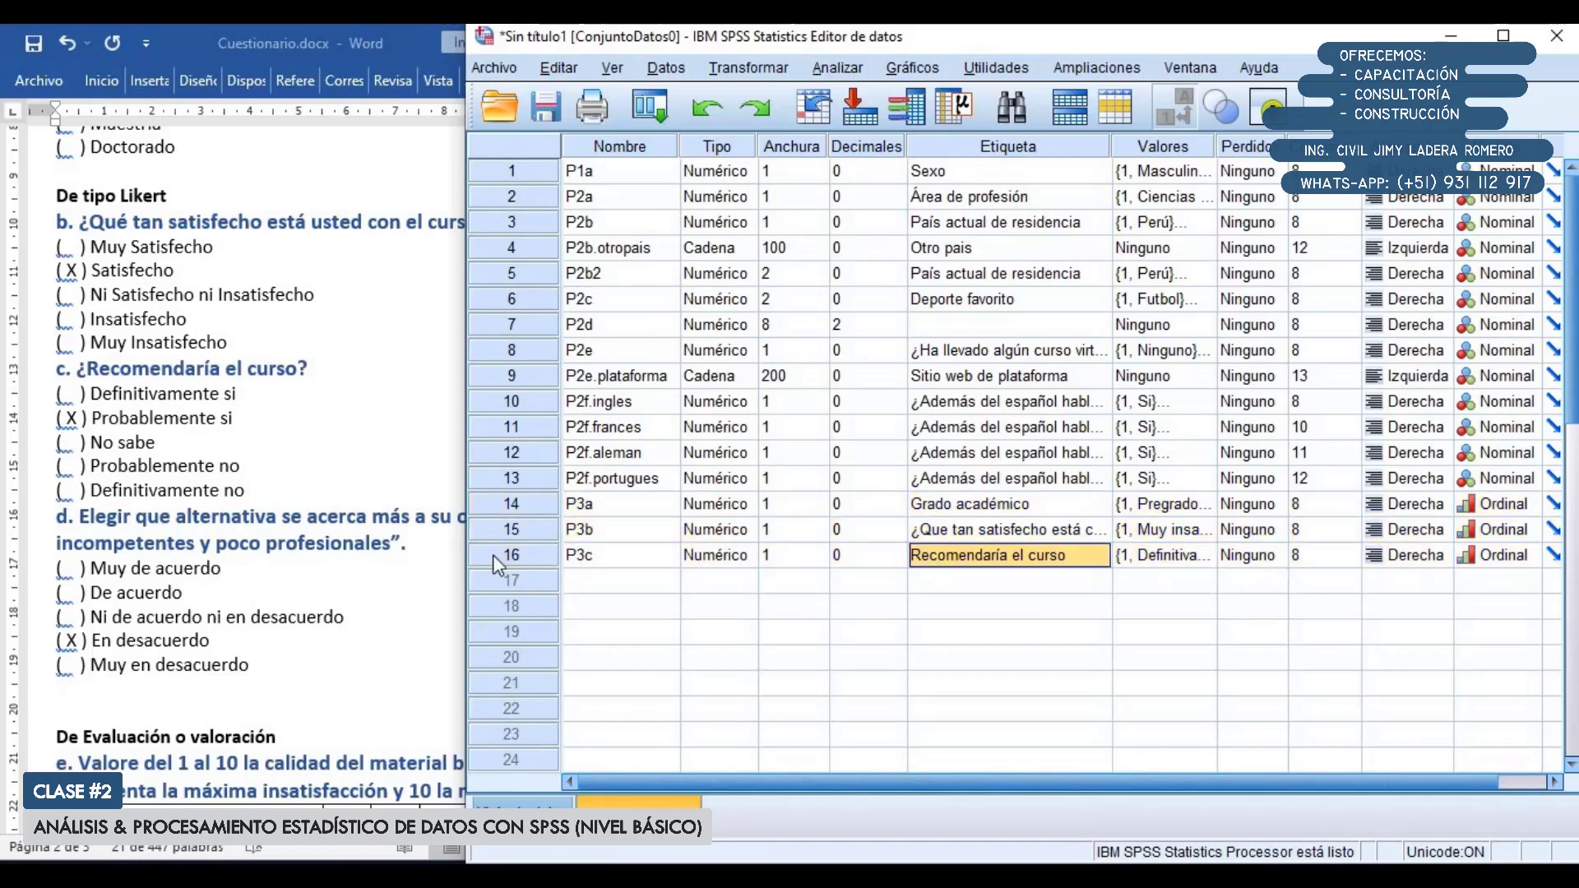
{"action": "left_click", "coordinate": [494, 557]}
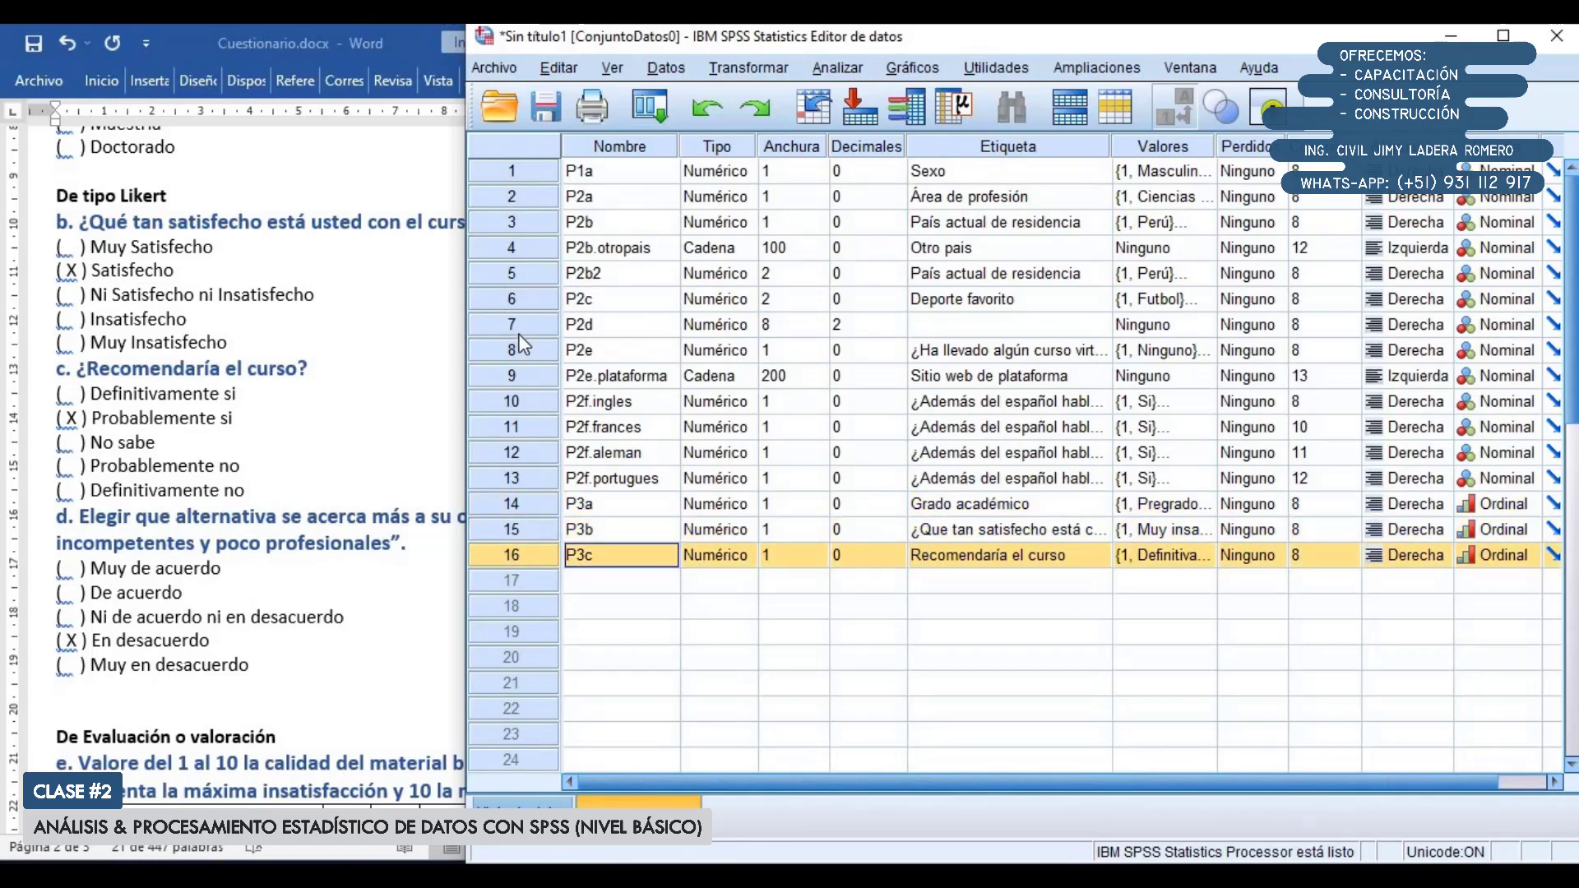
{"action": "left_click_drag", "start_coordinate": [520, 345], "coordinate": [526, 547]}
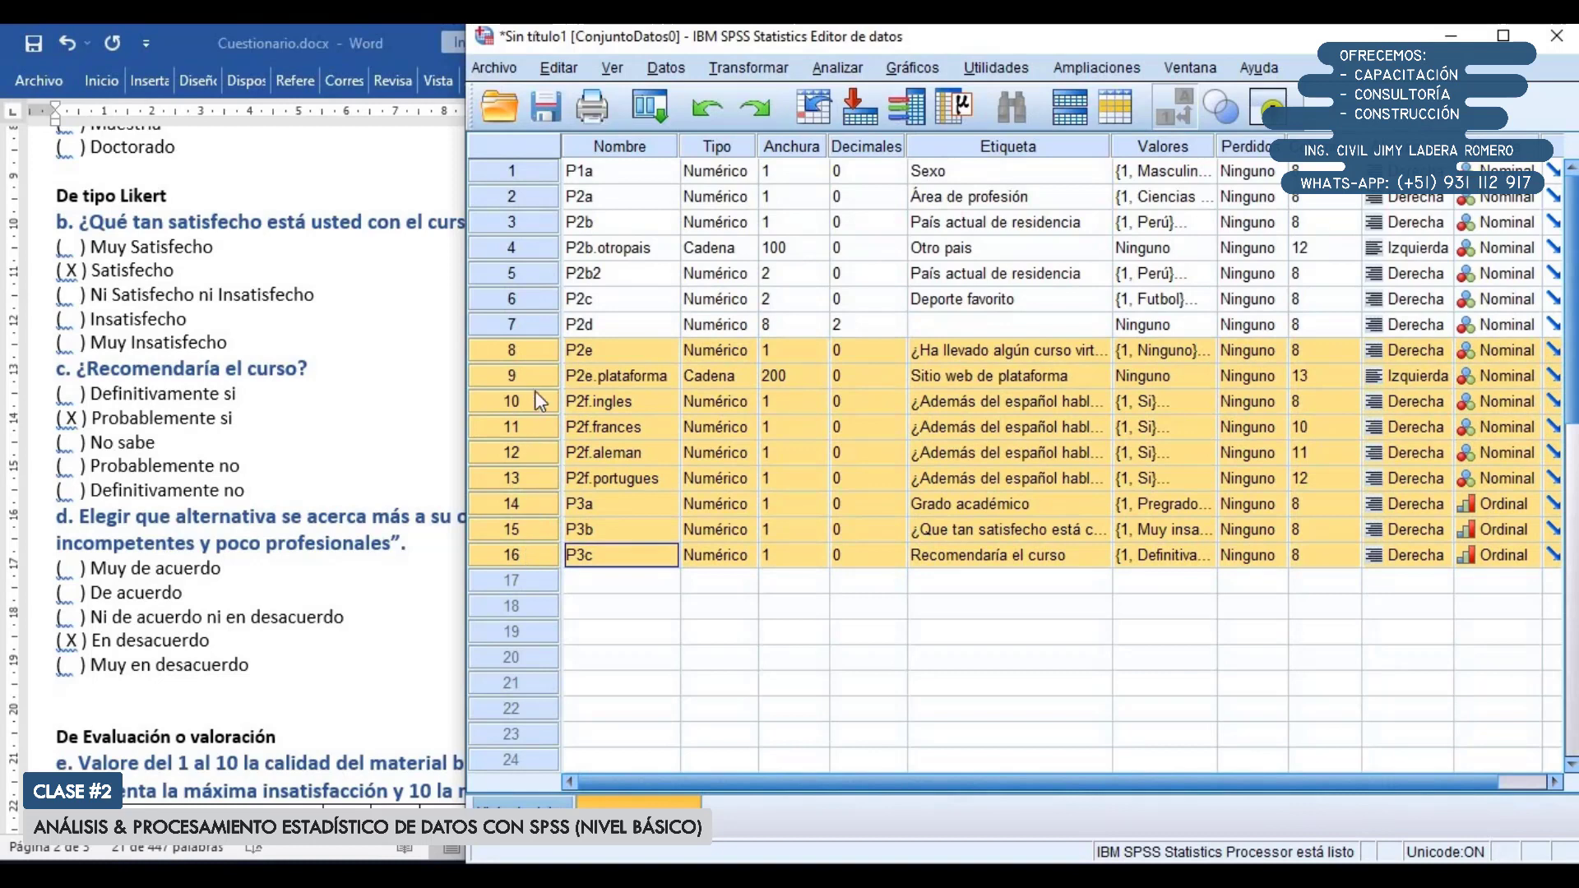
{"action": "left_click", "coordinate": [987, 375]}
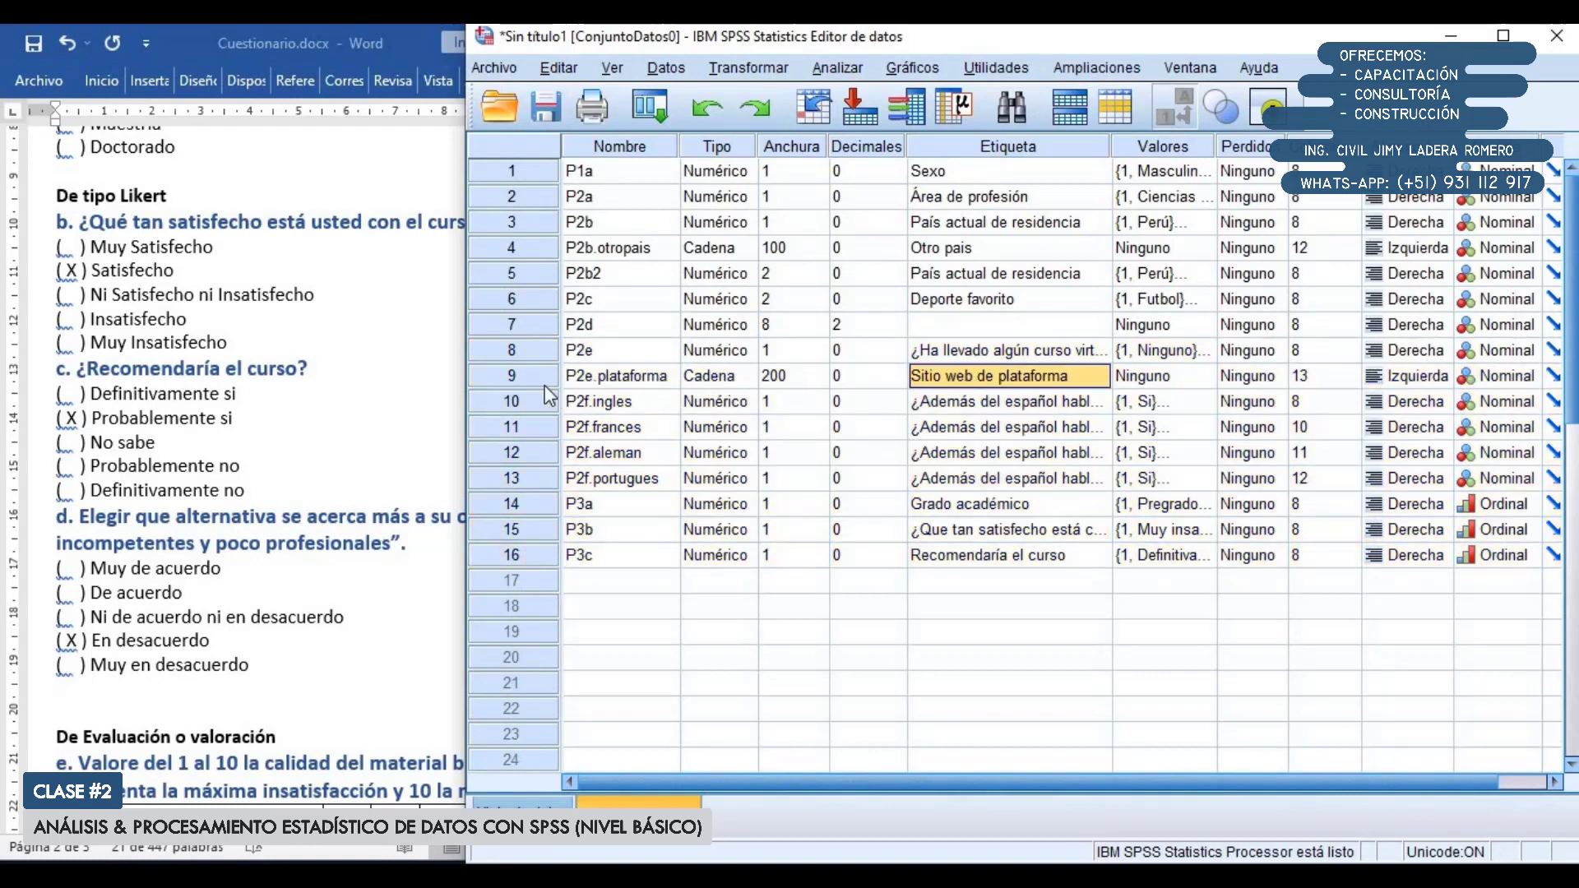
{"action": "left_click_drag", "start_coordinate": [545, 384], "coordinate": [531, 550]}
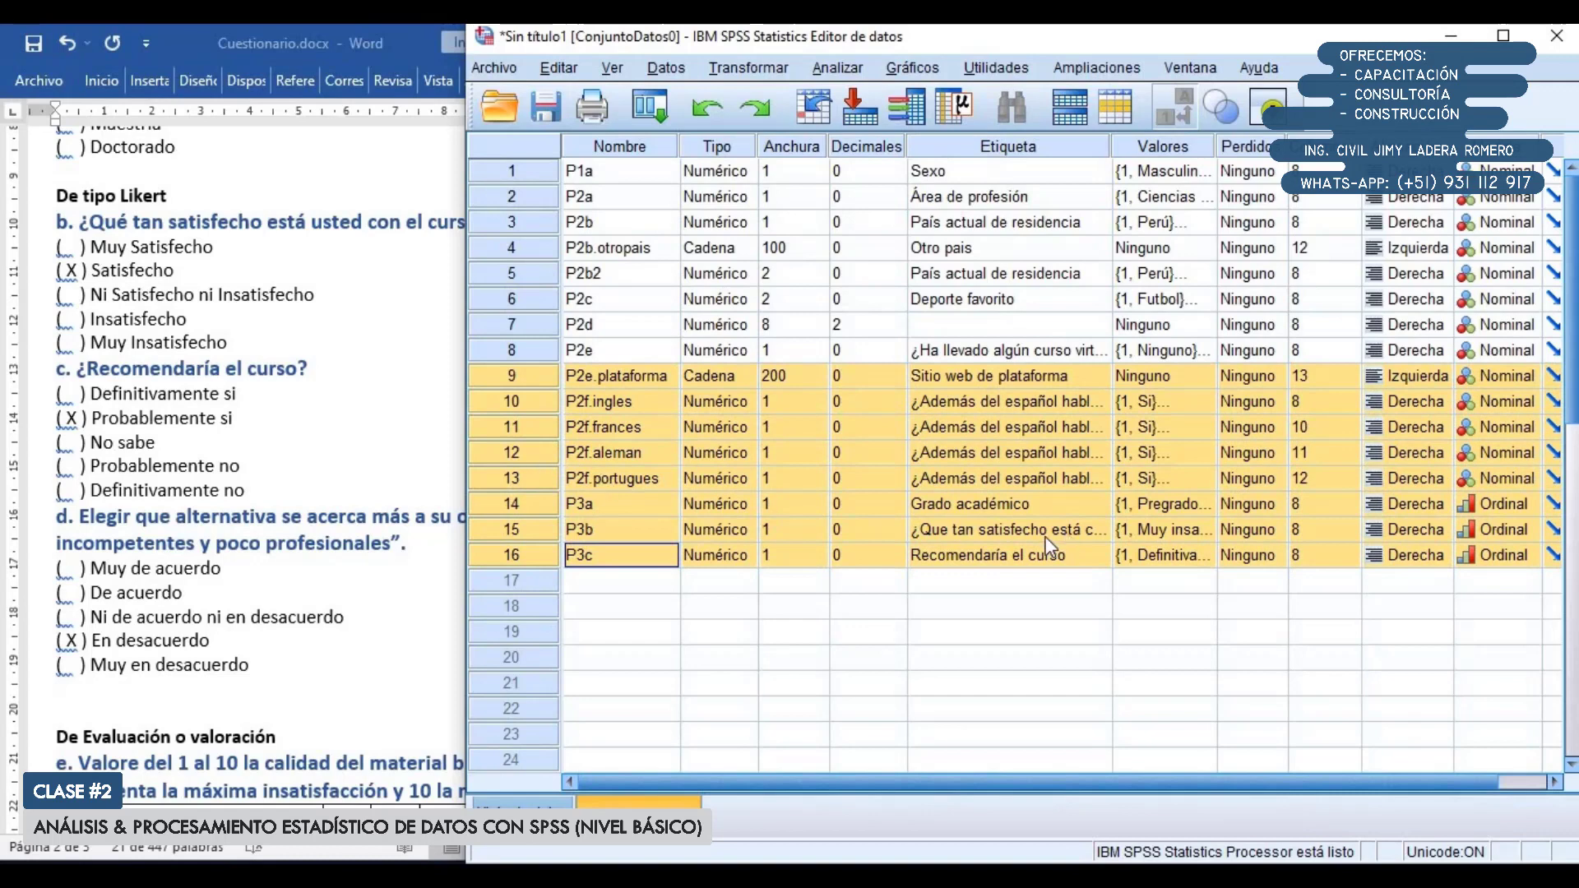
{"action": "left_click", "coordinate": [527, 582]}
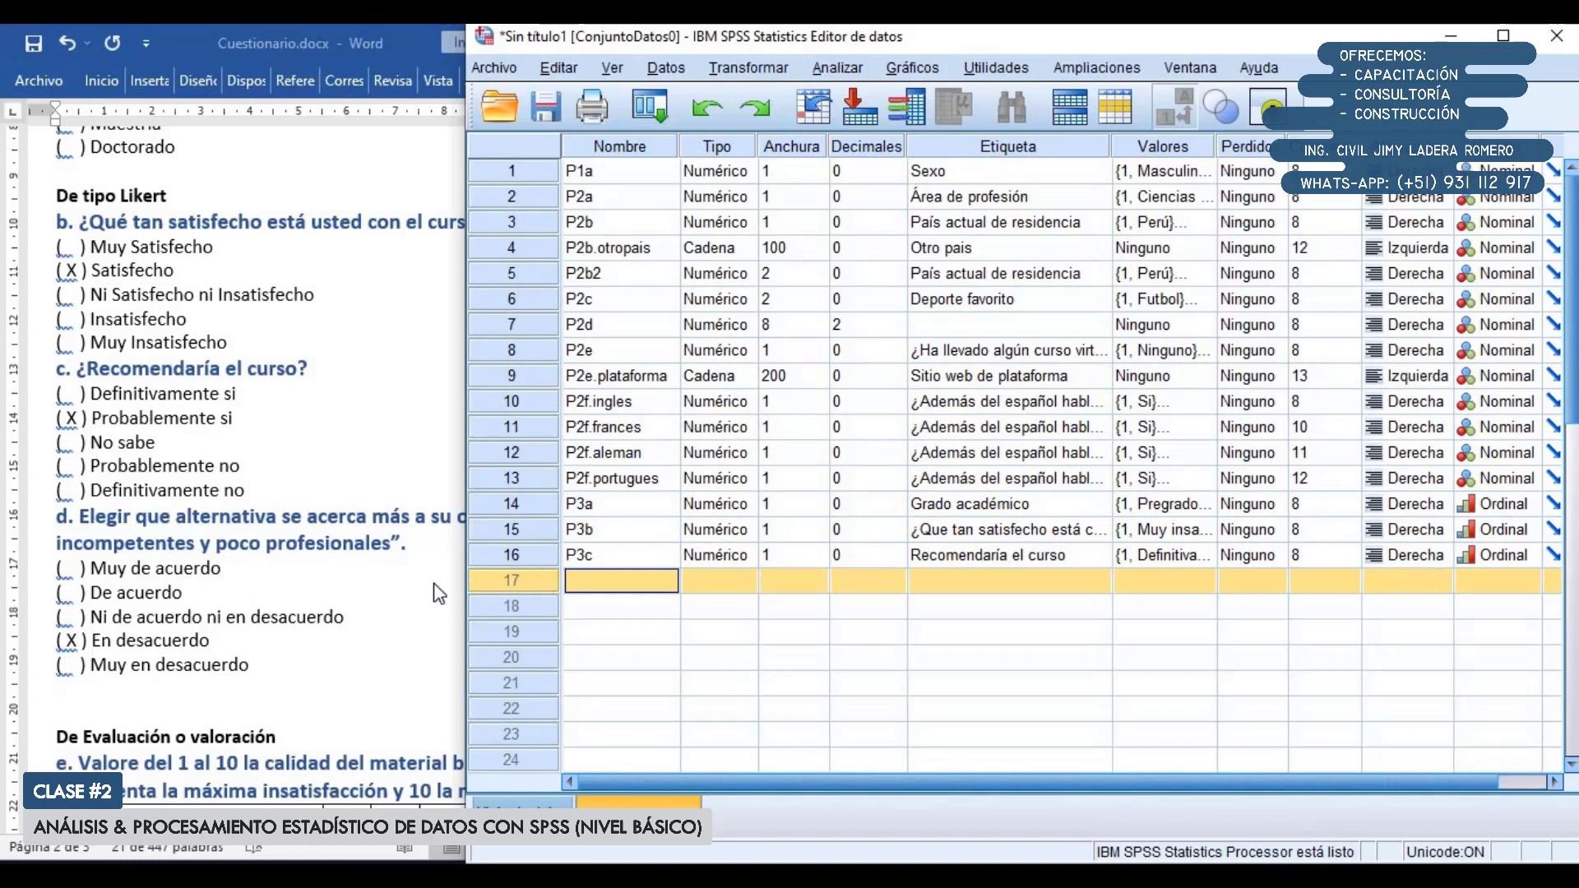
Switch to the Word questionnaire, widen its window, and break question d onto a new line before "Son incompetentes y poco profesionales"
{"action": "left_click", "coordinate": [380, 587]}
{"action": "left_click_drag", "start_coordinate": [746, 568], "coordinate": [893, 566]}
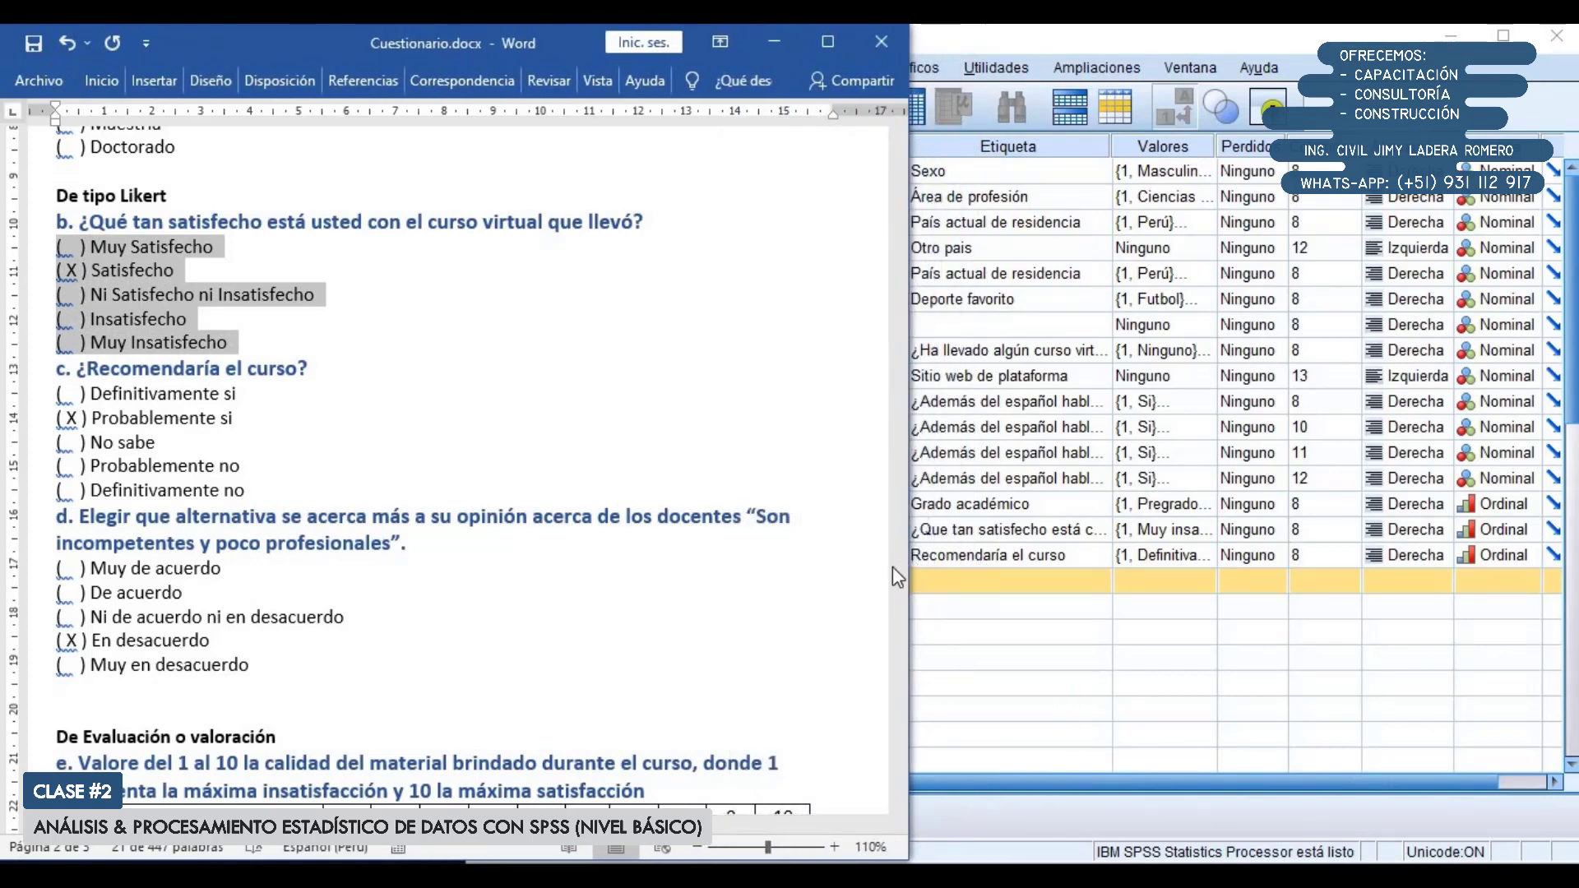
{"action": "left_click", "coordinate": [745, 518]}
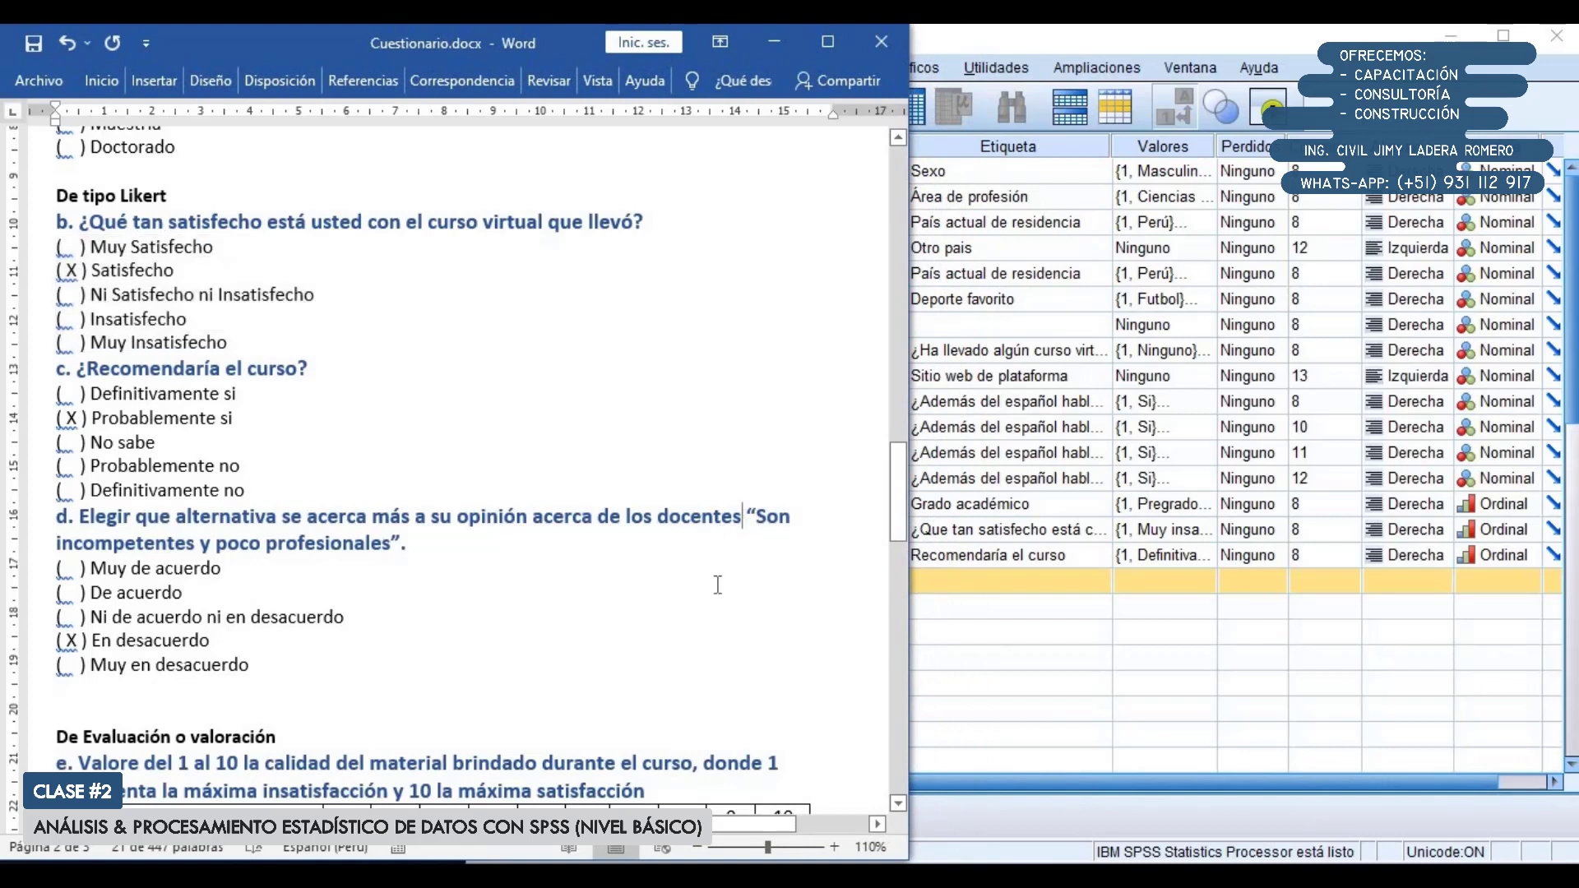
{"action": "key", "text": "Return"}
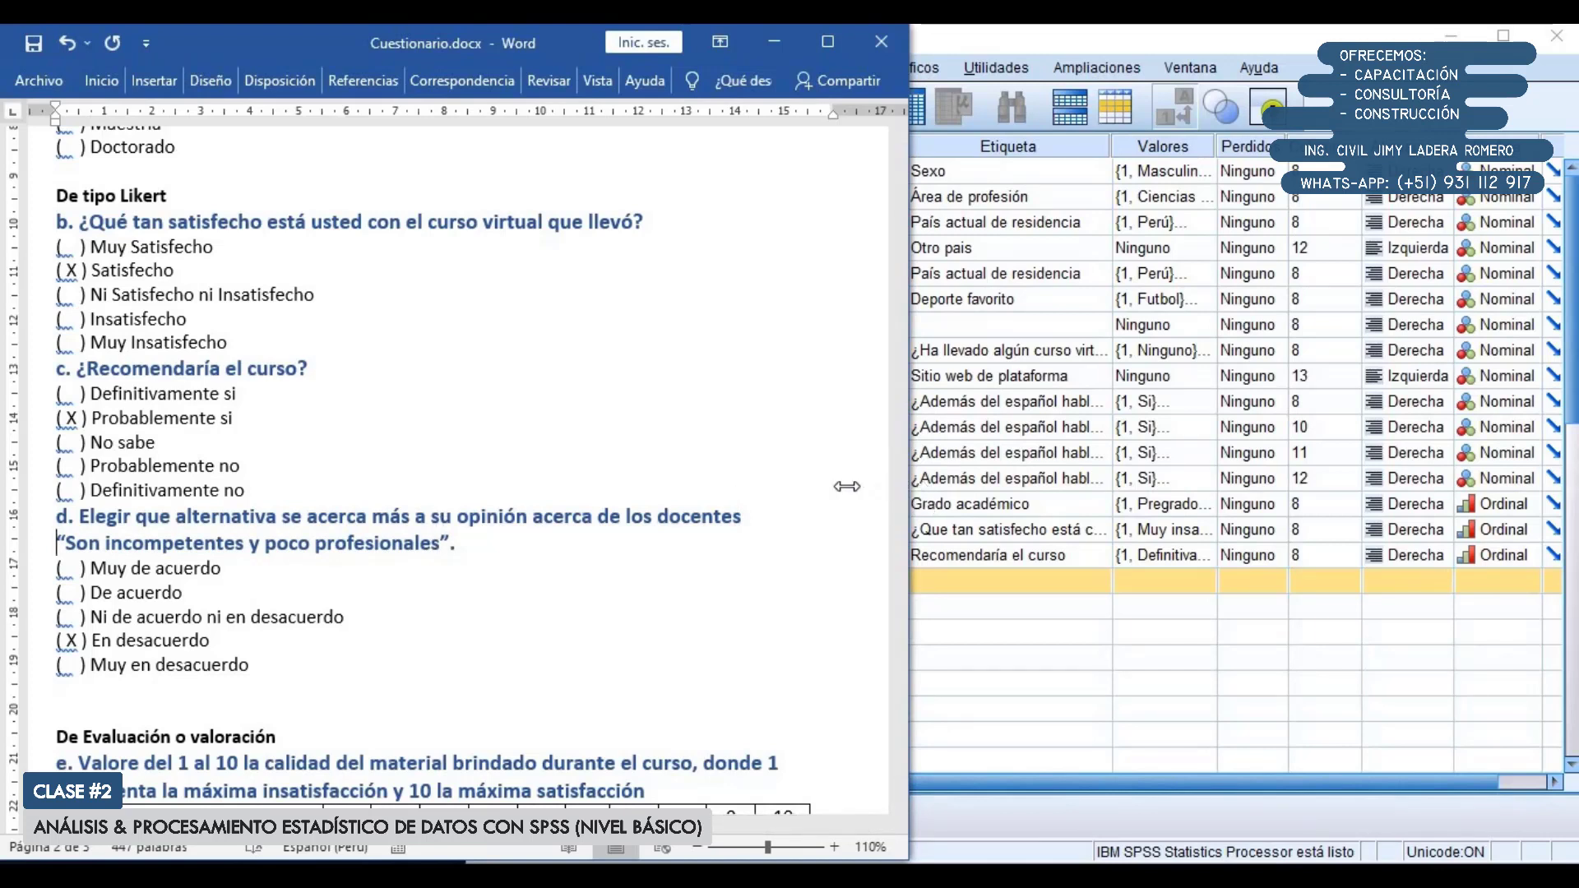
{"action": "left_click_drag", "start_coordinate": [847, 486], "coordinate": [797, 487]}
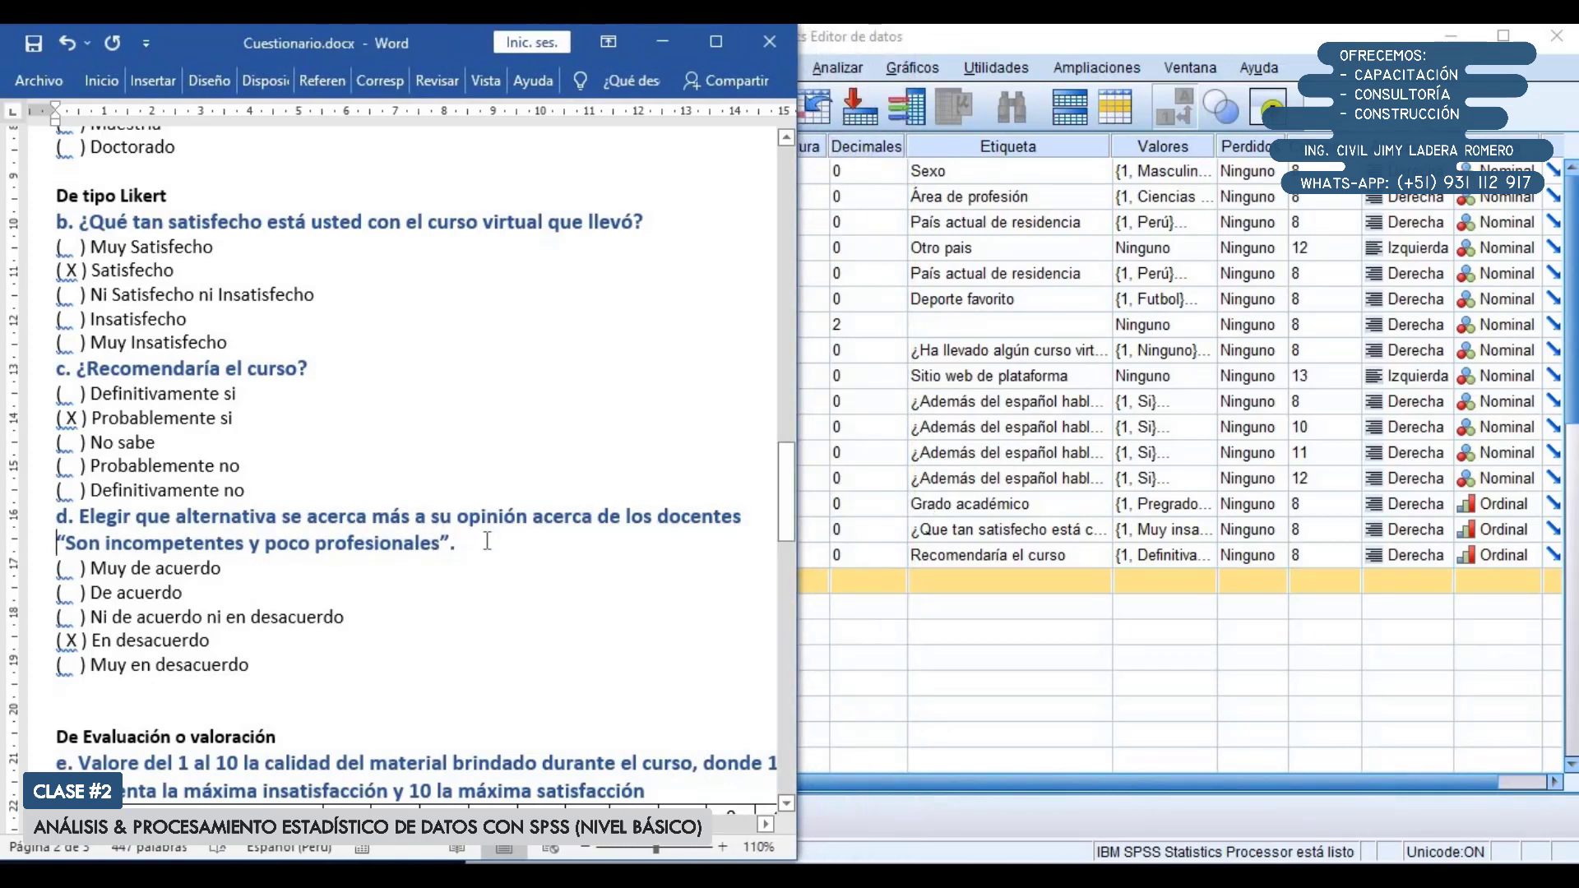
Examine the quoted statement about the teachers in question d and its agreement answer options
{"action": "left_click_drag", "start_coordinate": [457, 543], "coordinate": [56, 566]}
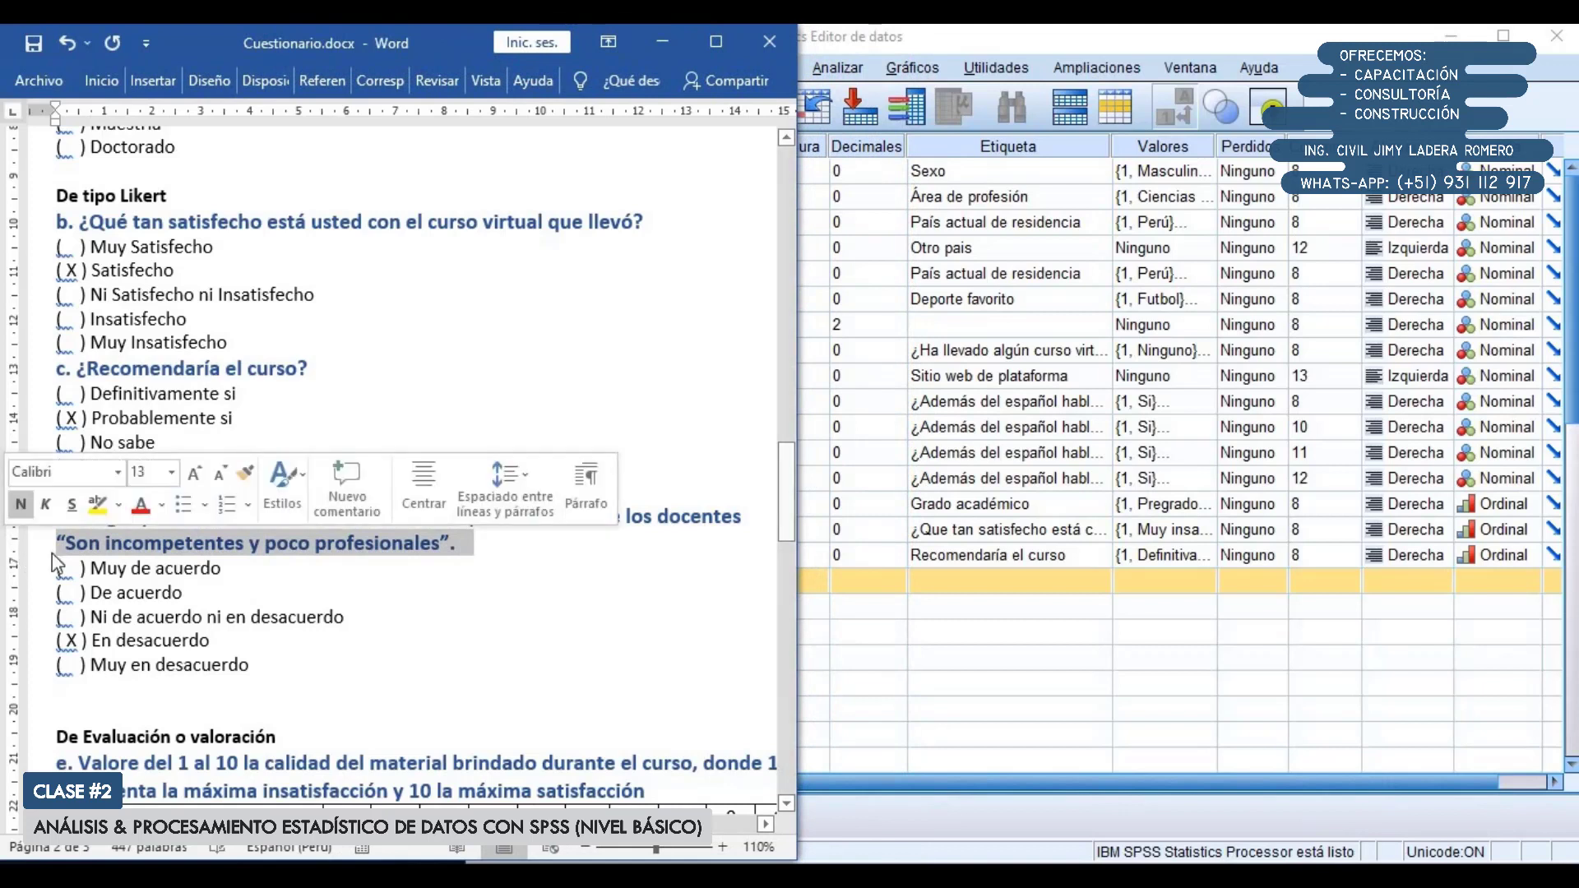
{"action": "left_click", "coordinate": [131, 547]}
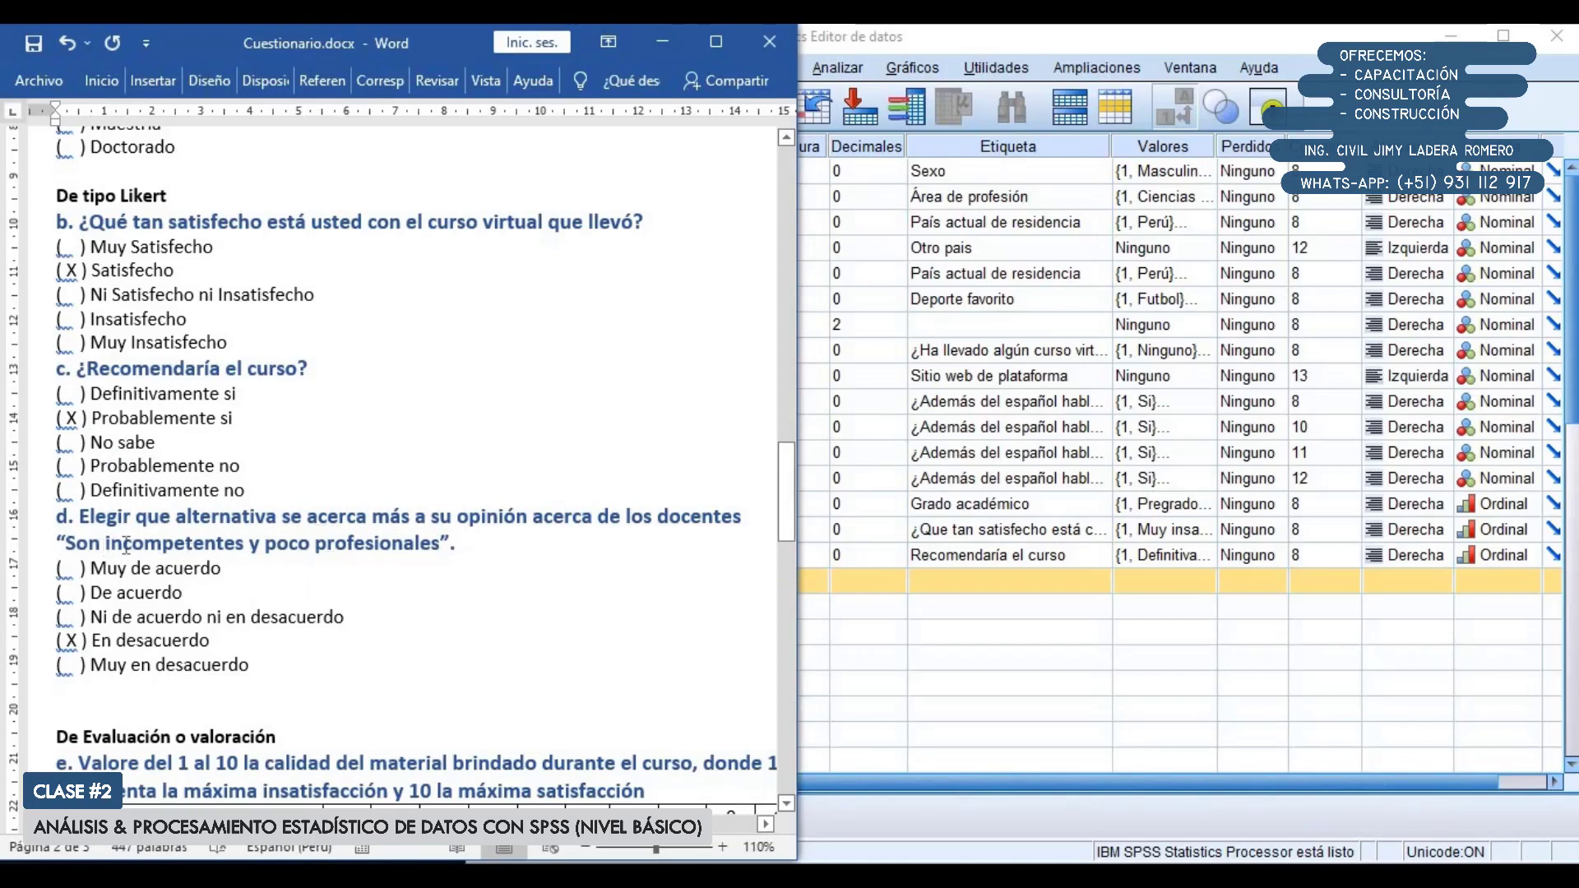
{"action": "left_click_drag", "start_coordinate": [126, 547], "coordinate": [475, 551]}
{"action": "left_click", "coordinate": [265, 549]}
{"action": "left_click", "coordinate": [513, 556]}
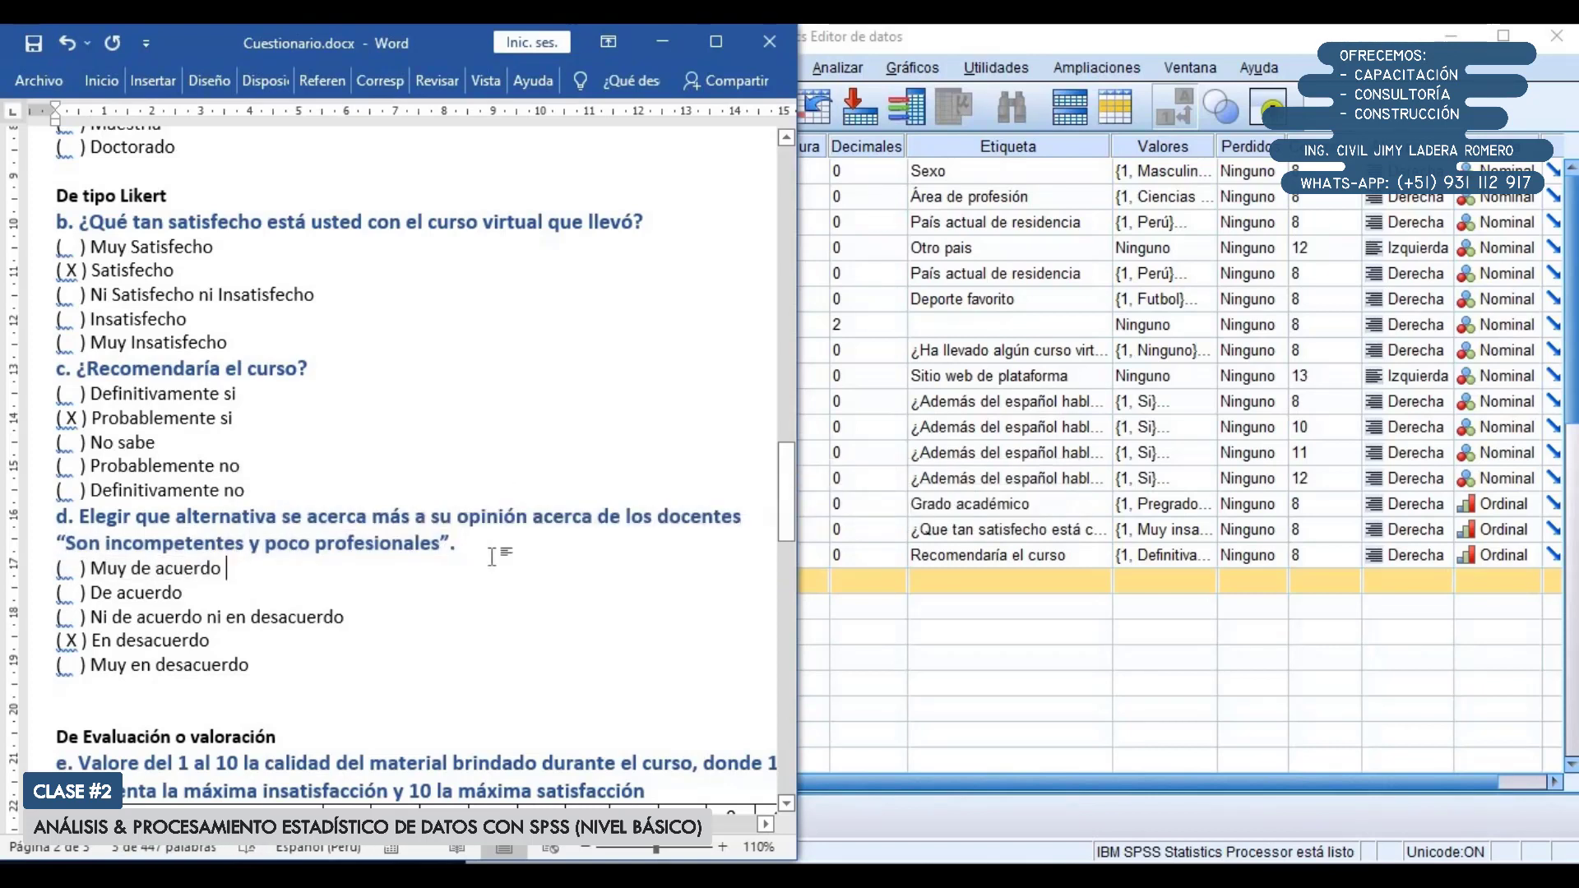
{"action": "left_click_drag", "start_coordinate": [286, 663], "coordinate": [271, 580]}
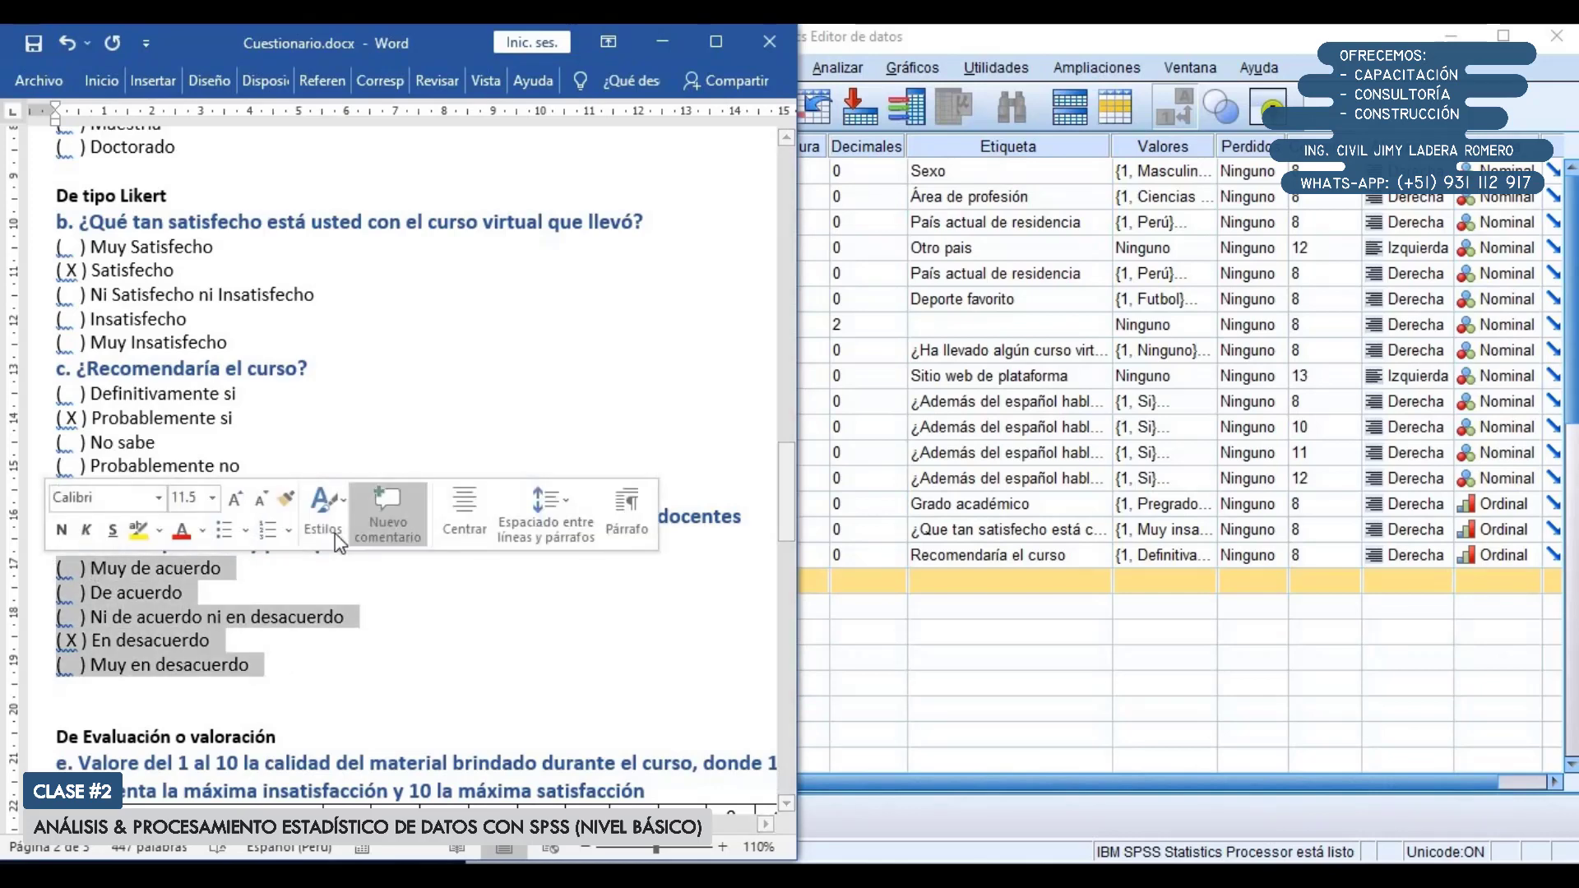
{"action": "left_click", "coordinate": [276, 586]}
Switch back to SPSS and add the variable P3d in row 17
{"action": "left_click", "coordinate": [995, 47]}
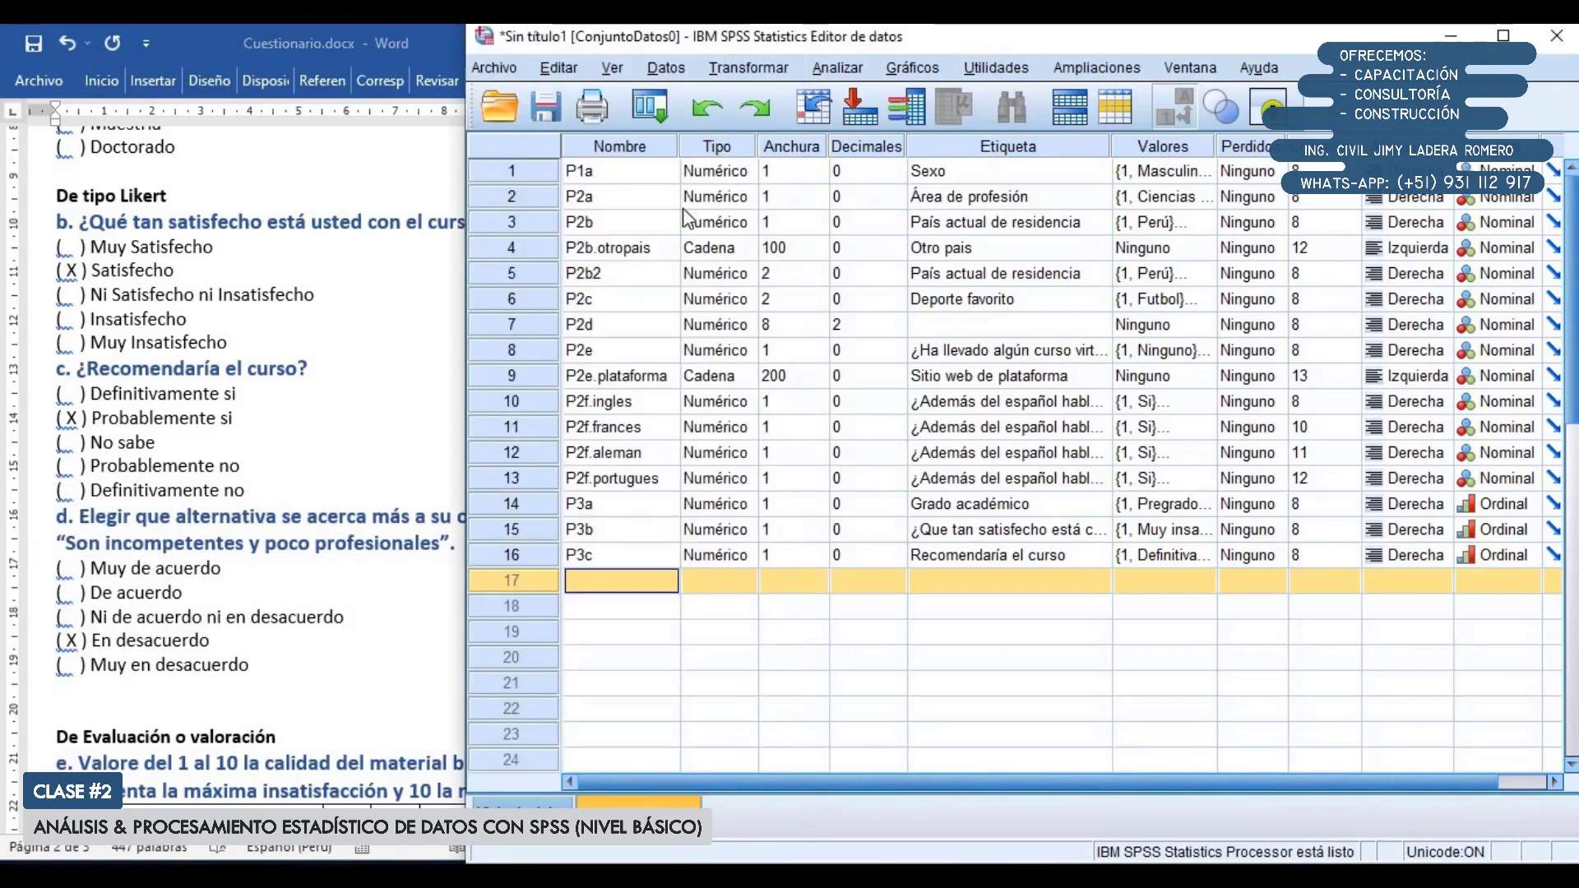
{"action": "left_click", "coordinate": [613, 584]}
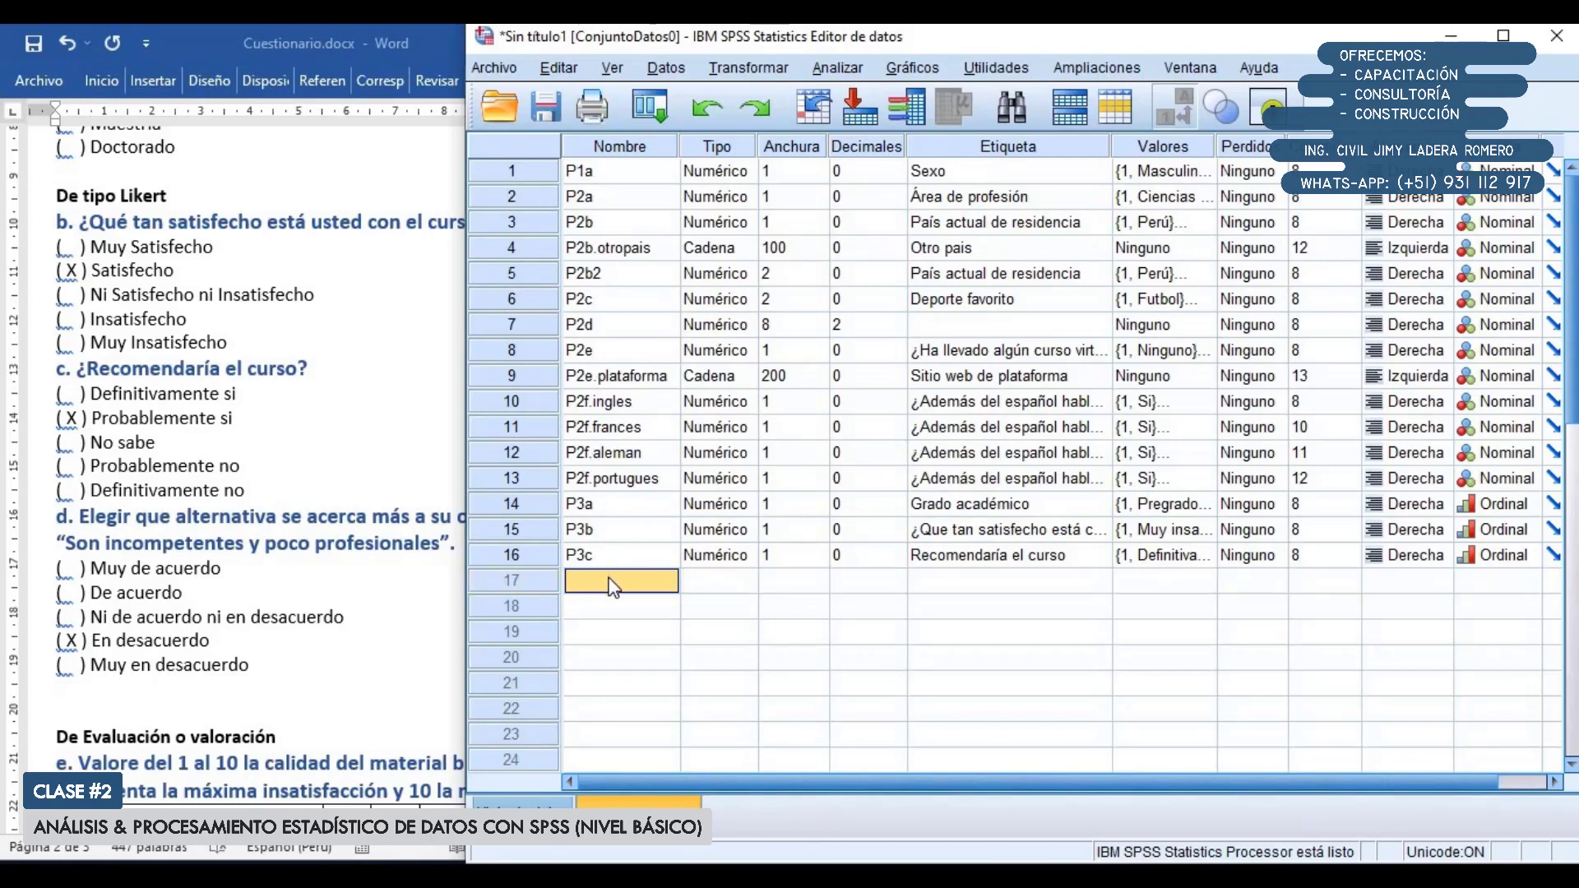
{"action": "type", "text": "P"}
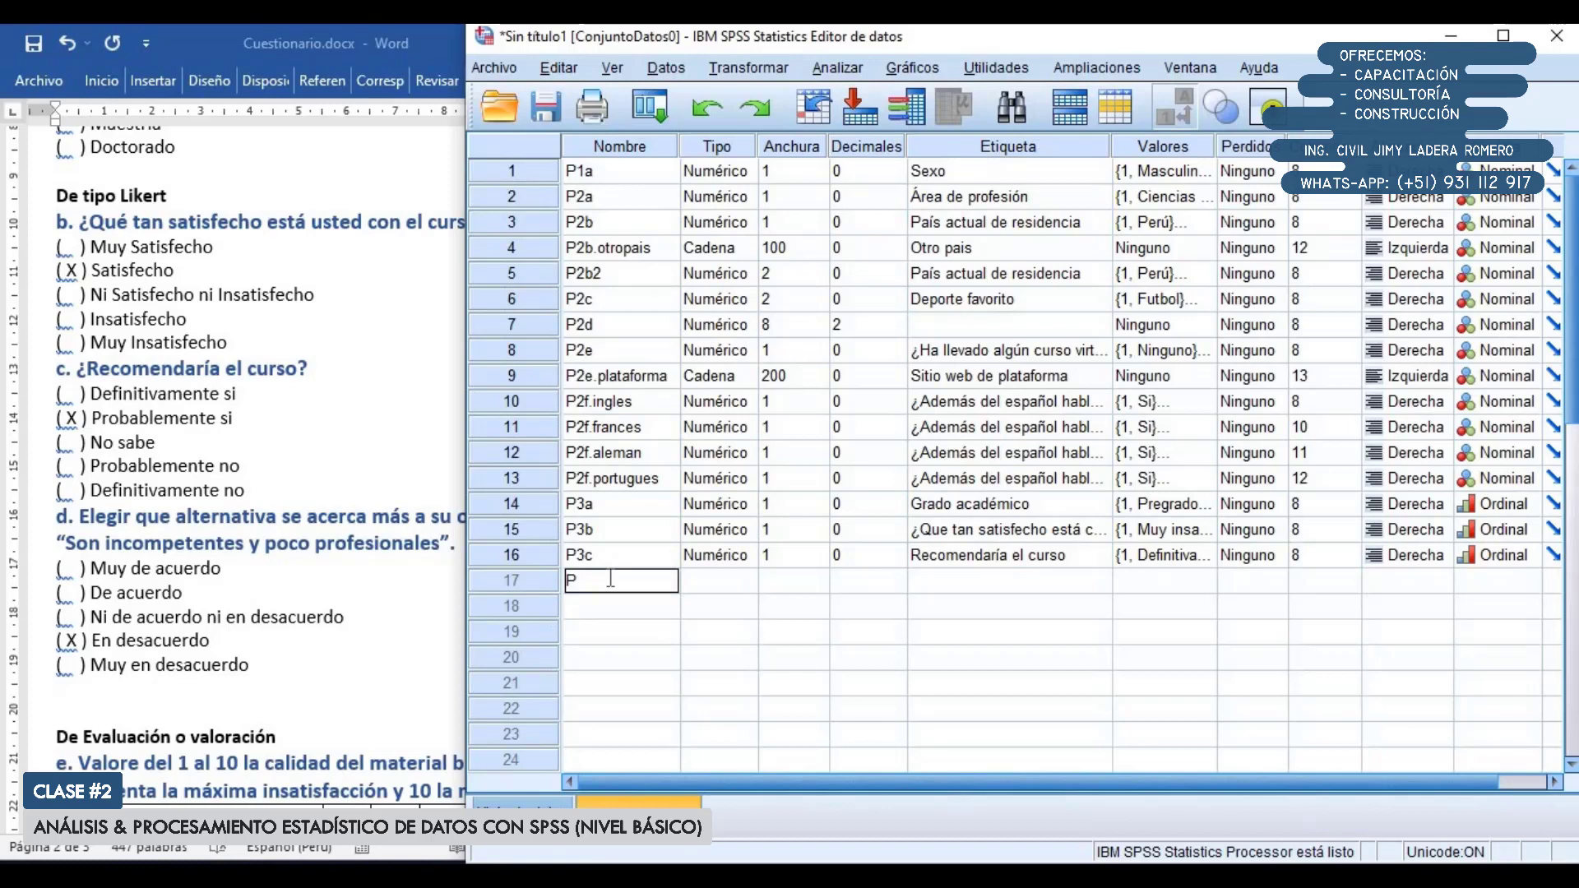
{"action": "type", "text": "3d"}
{"action": "key", "text": "Tab"}
{"action": "key", "text": "Tab"}
{"action": "key", "text": "Tab"}
{"action": "key", "text": "Tab"}
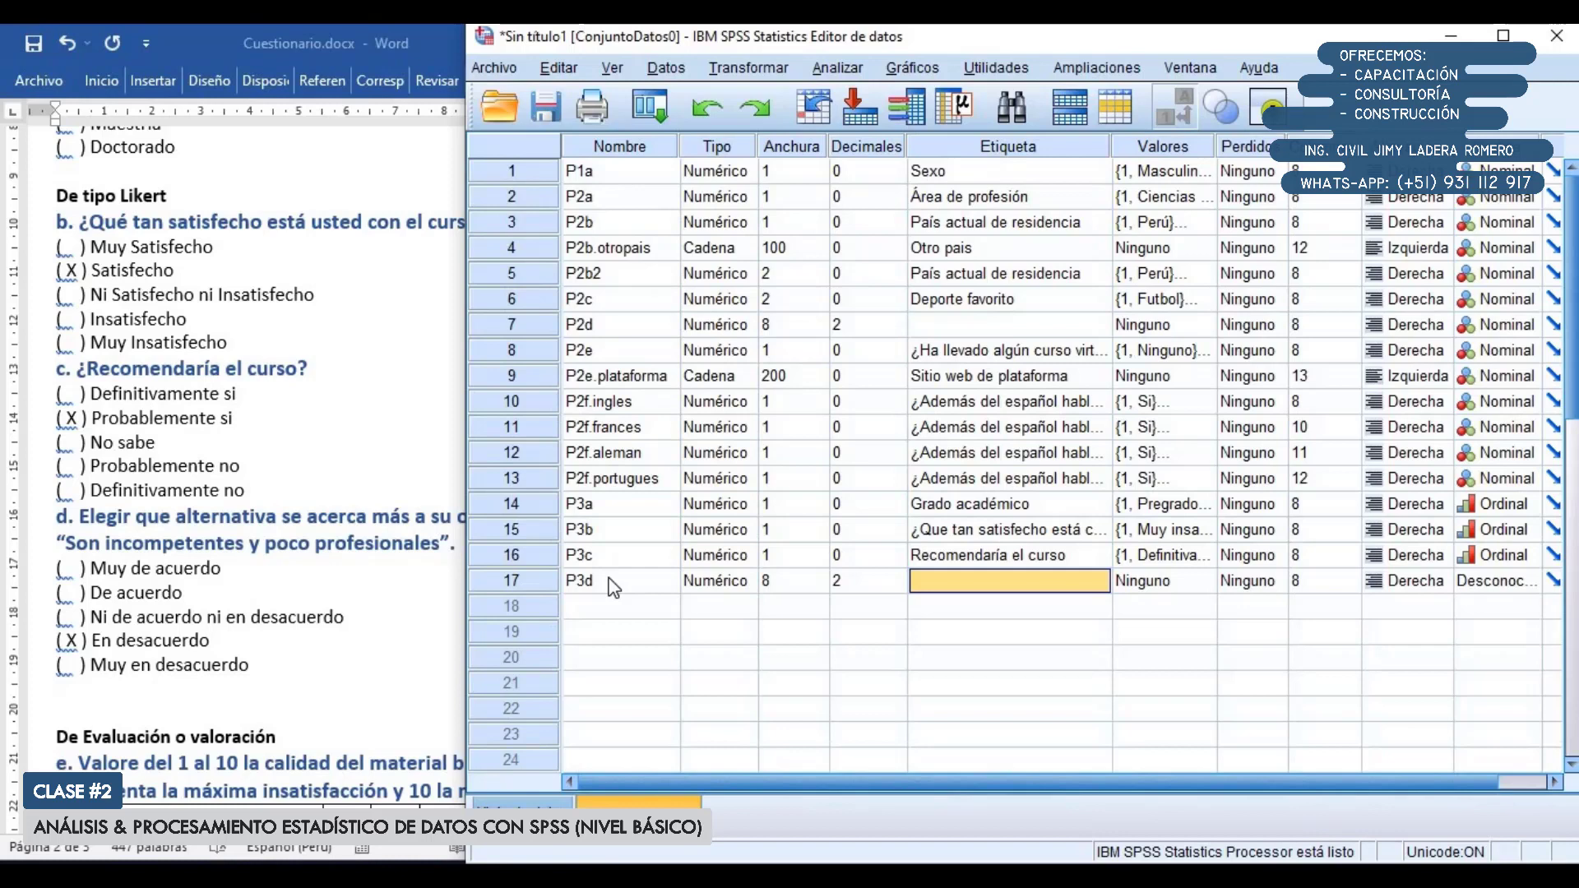
Enter "Los docentes son incompetentes y poco profesionales" as the label of variable P3d
{"action": "type", "text": "L"}
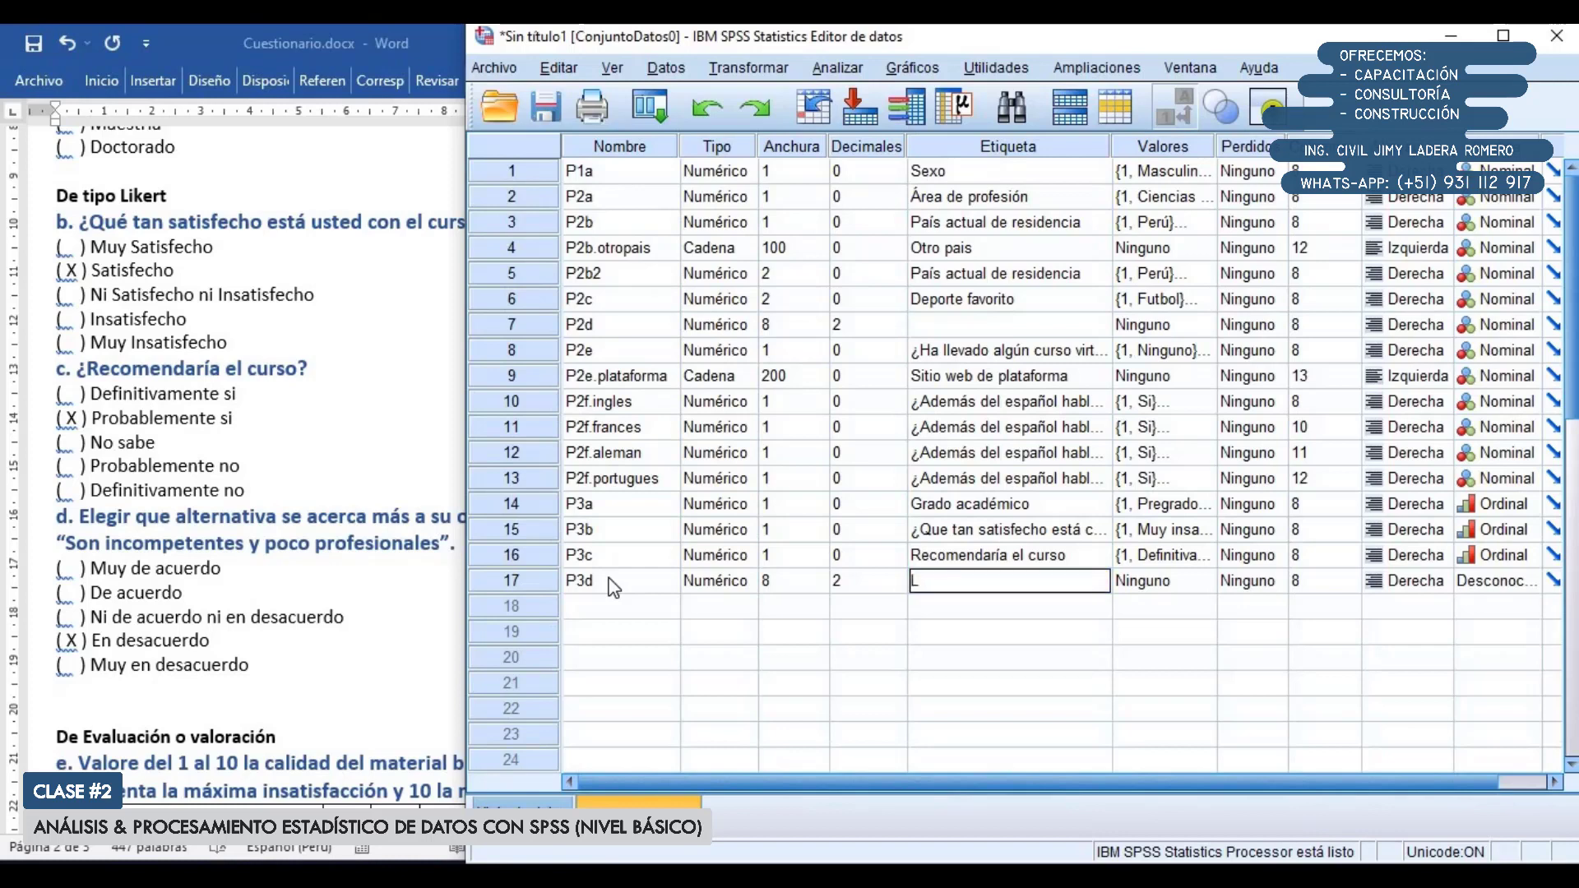
{"action": "type", "text": "os docentes son incompete"}
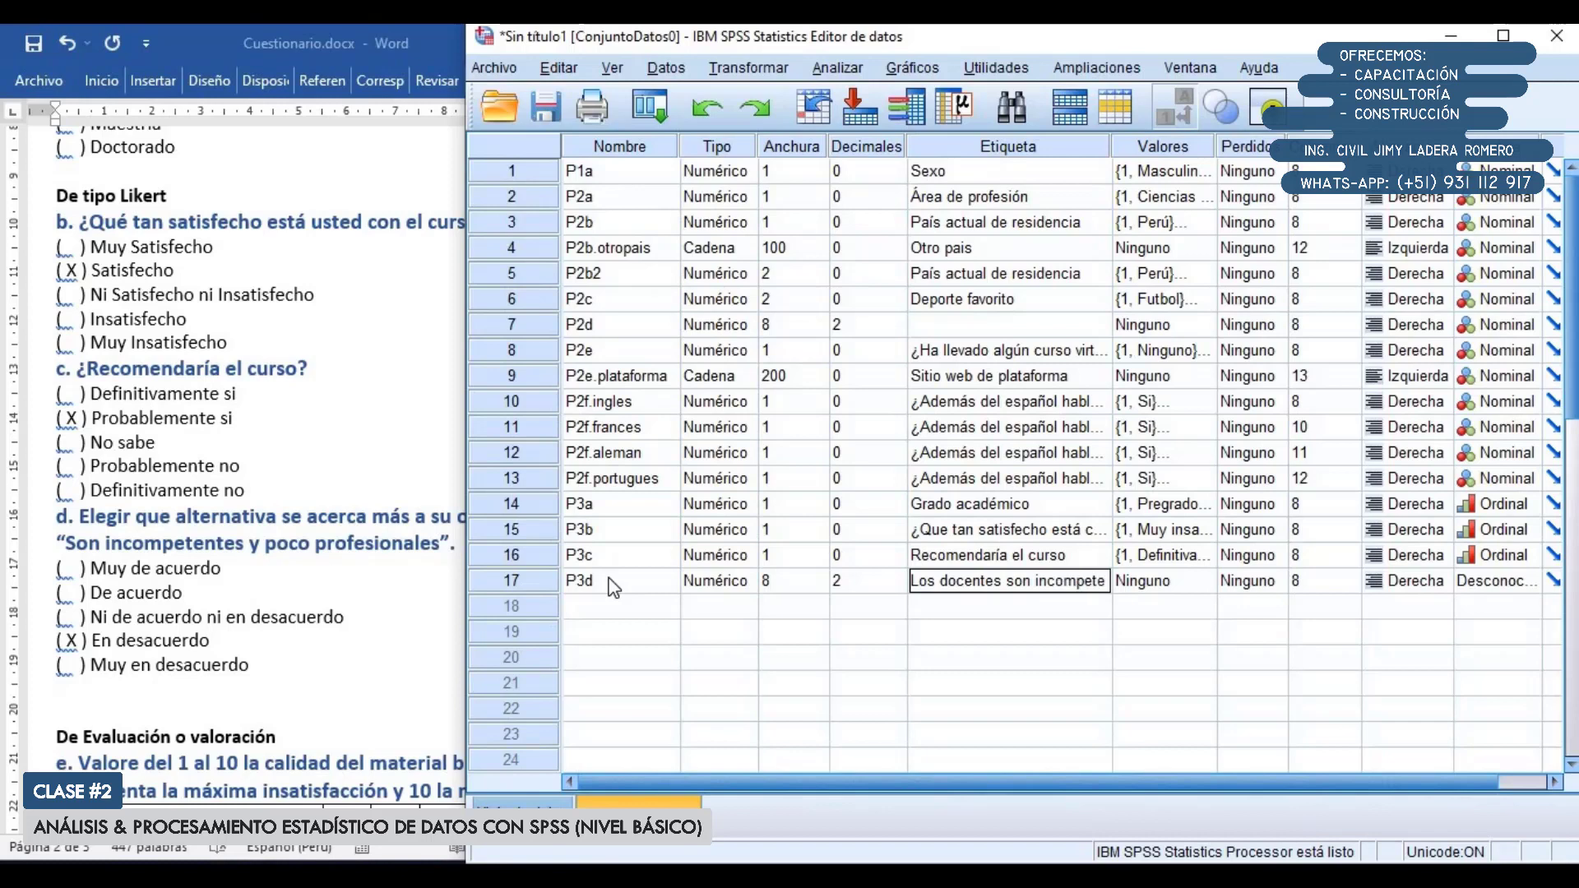
{"action": "type", "text": "ntes y poco"}
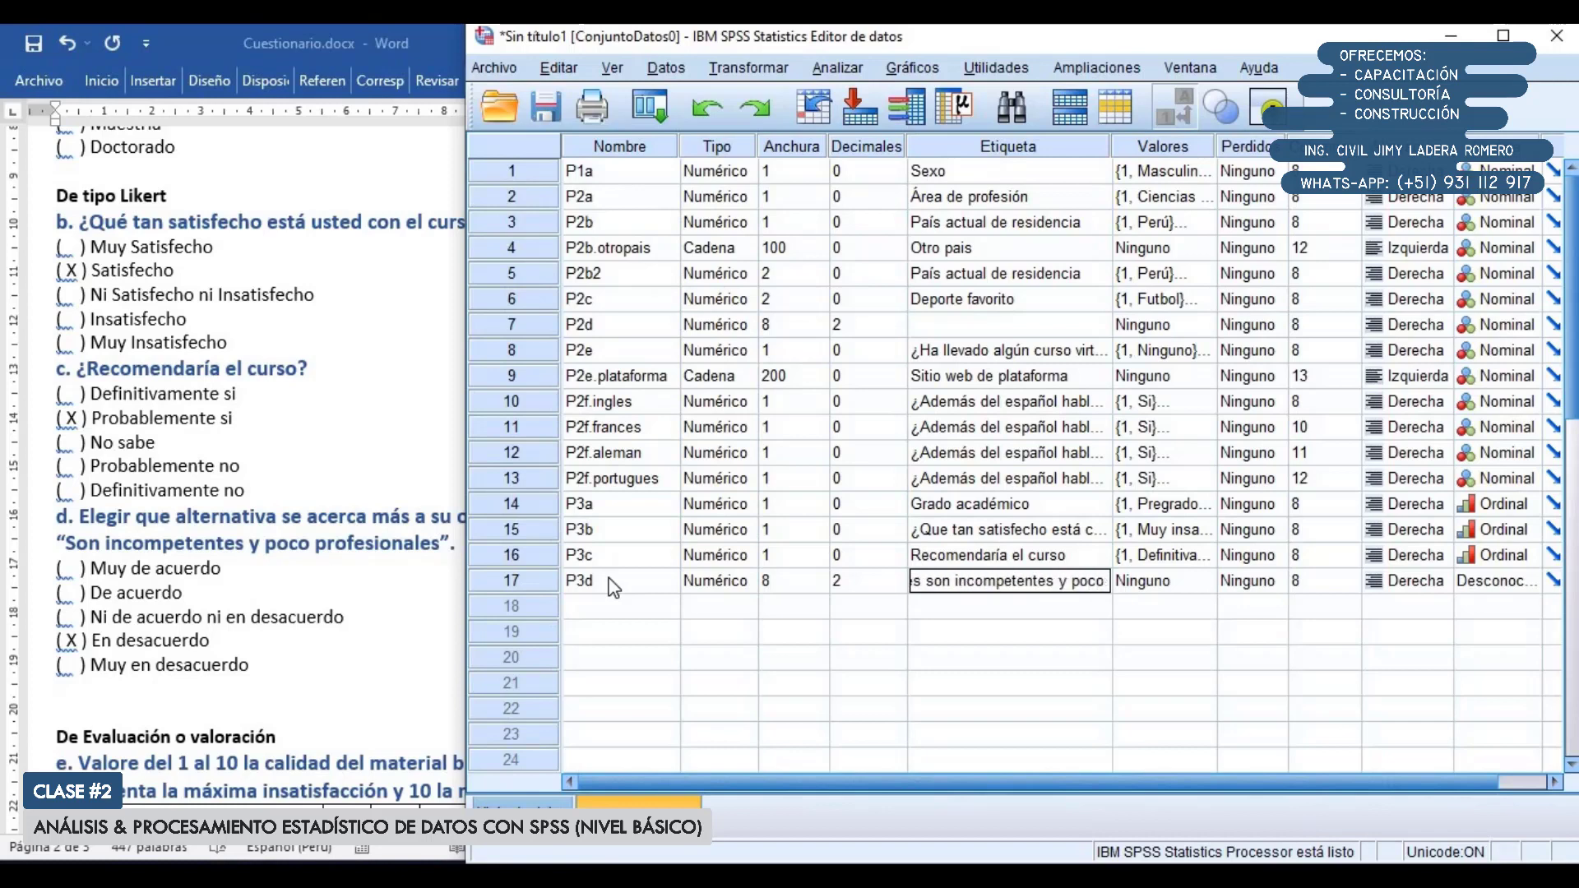
{"action": "type", "text": " profesionale"}
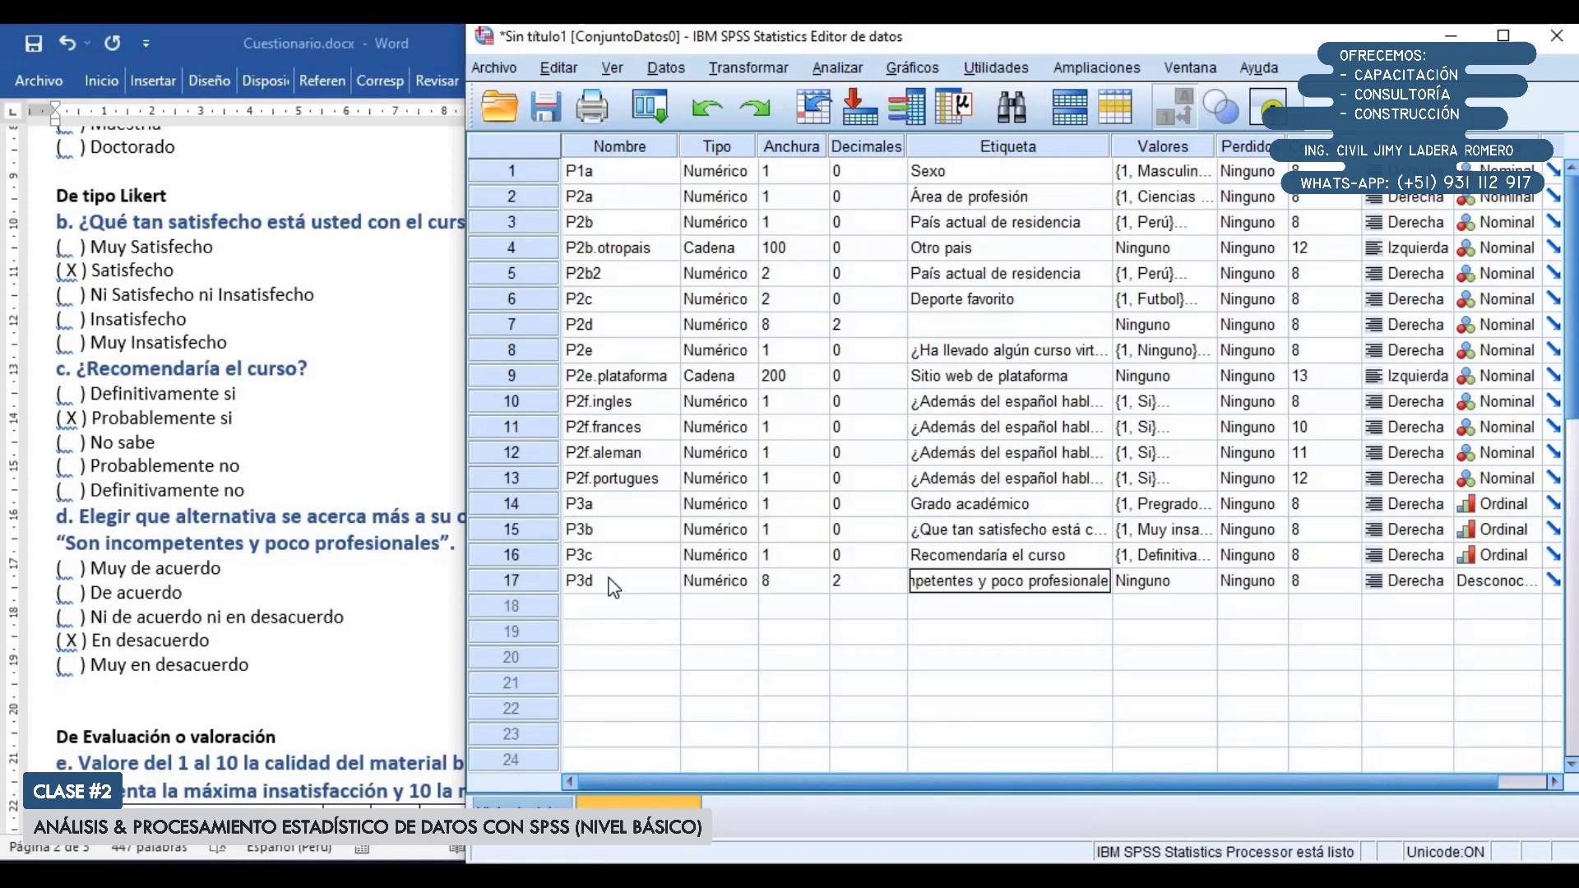
{"action": "key", "text": "Return"}
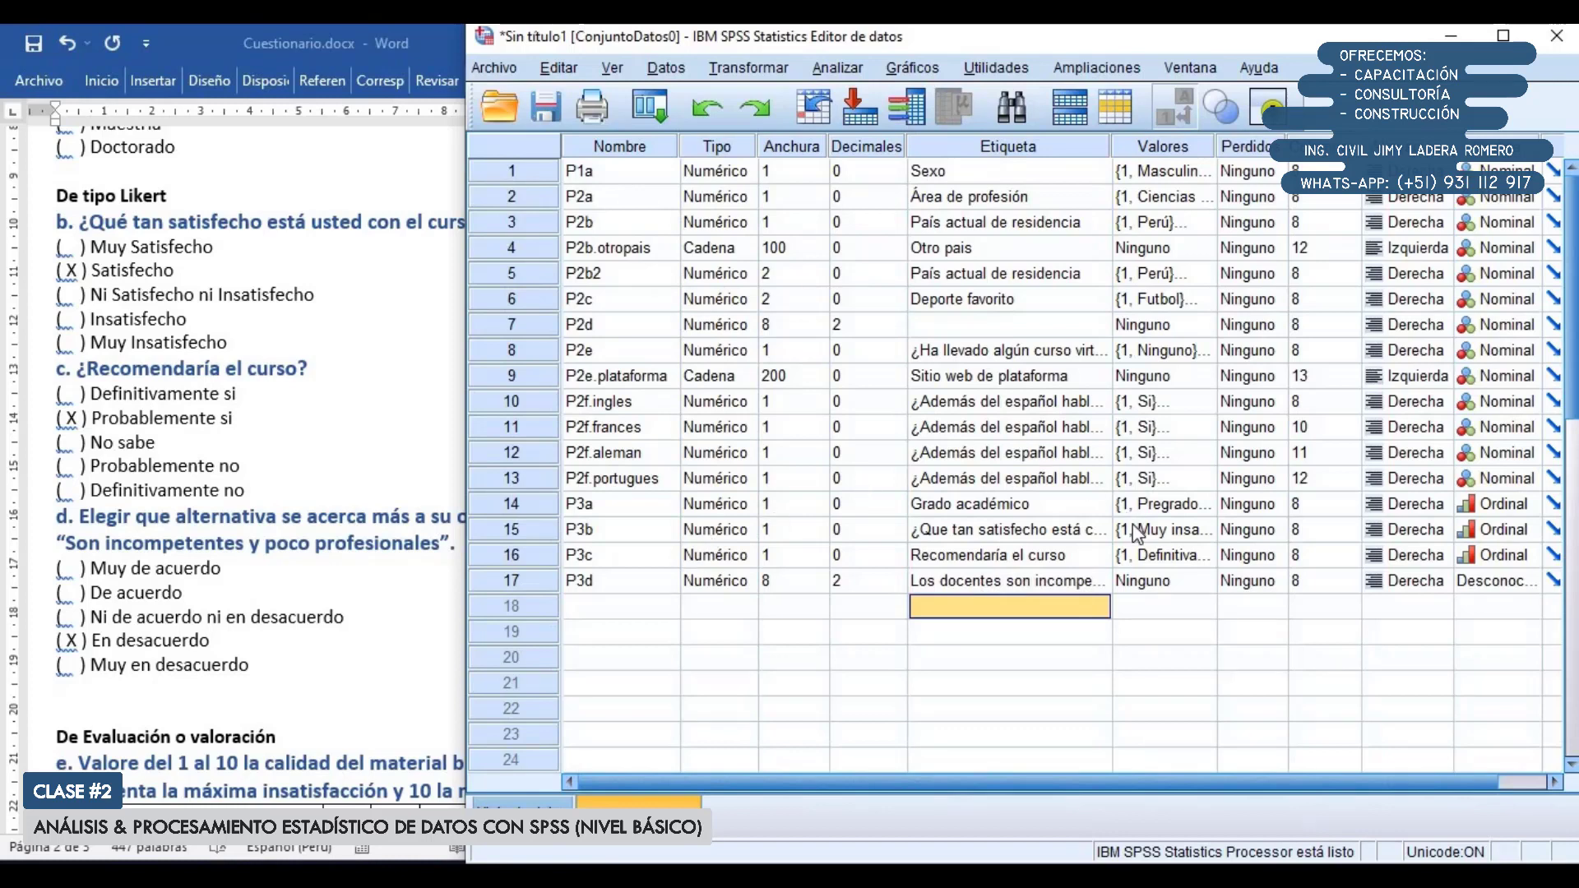
Open the value label definitions of P3d and move the dialog clear of the P3d row
{"action": "left_click", "coordinate": [1190, 584]}
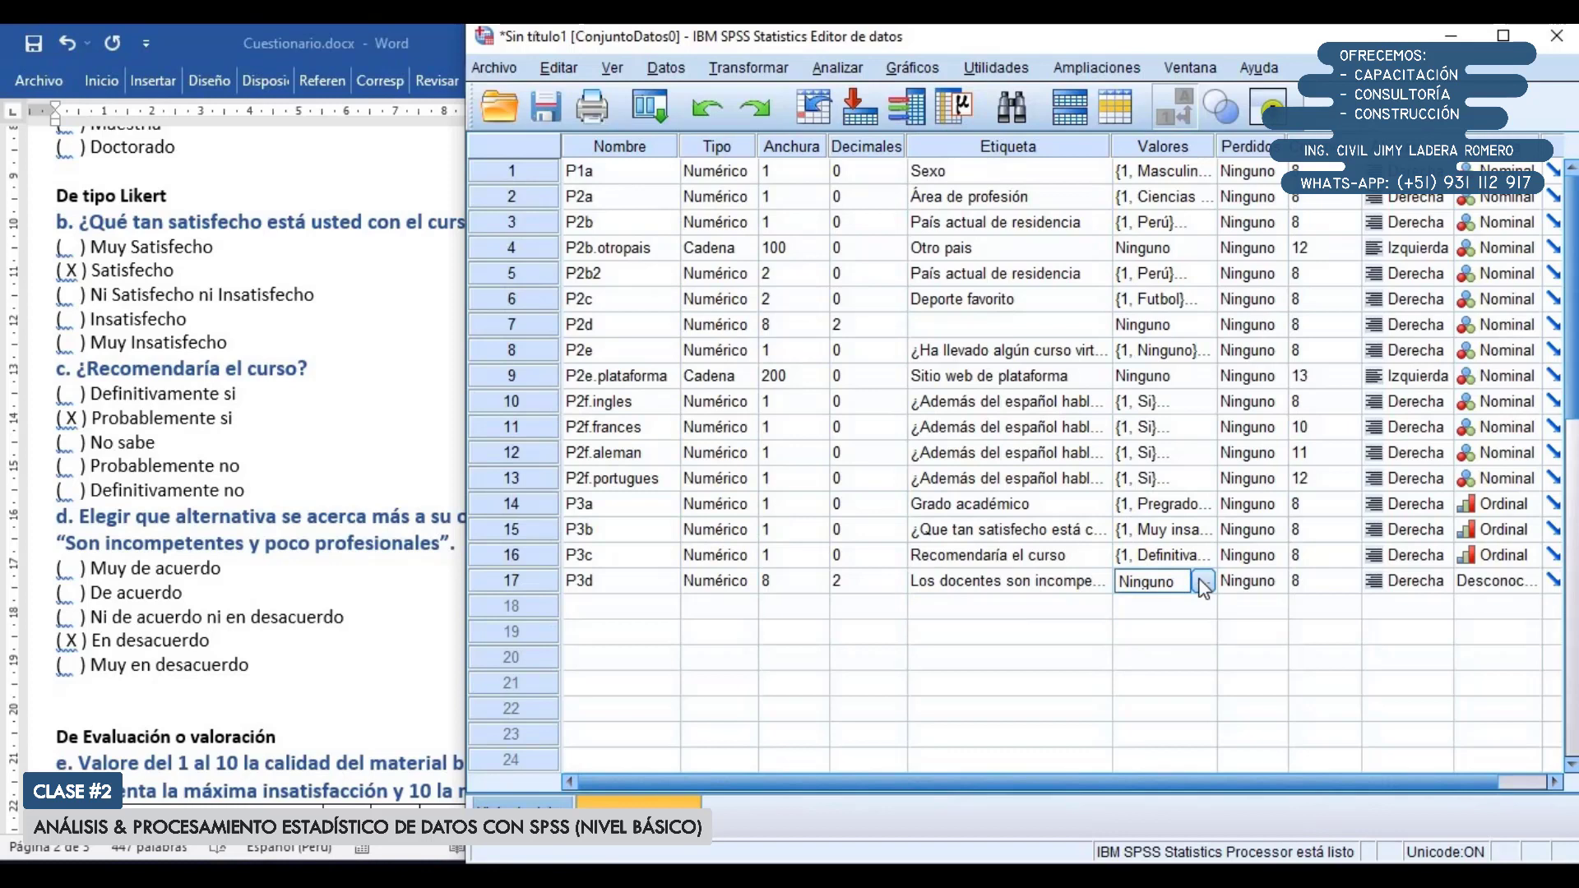
{"action": "left_click", "coordinate": [1205, 584]}
{"action": "left_click_drag", "start_coordinate": [1029, 293], "coordinate": [984, 216]}
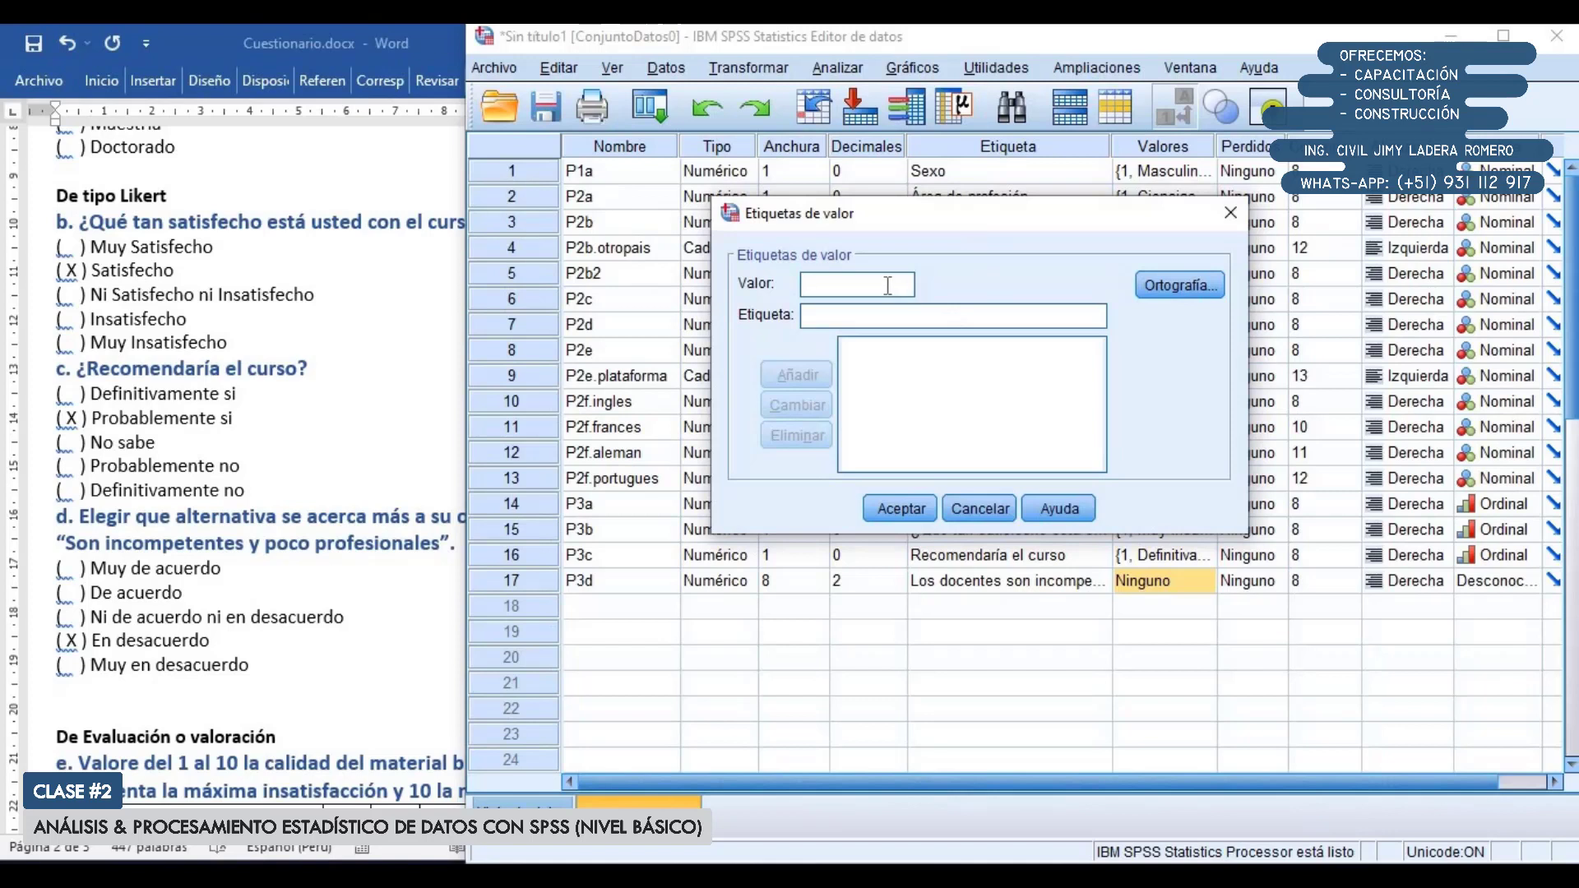
{"action": "key", "text": "Tab"}
{"action": "type", "text": "Muy en desa"}
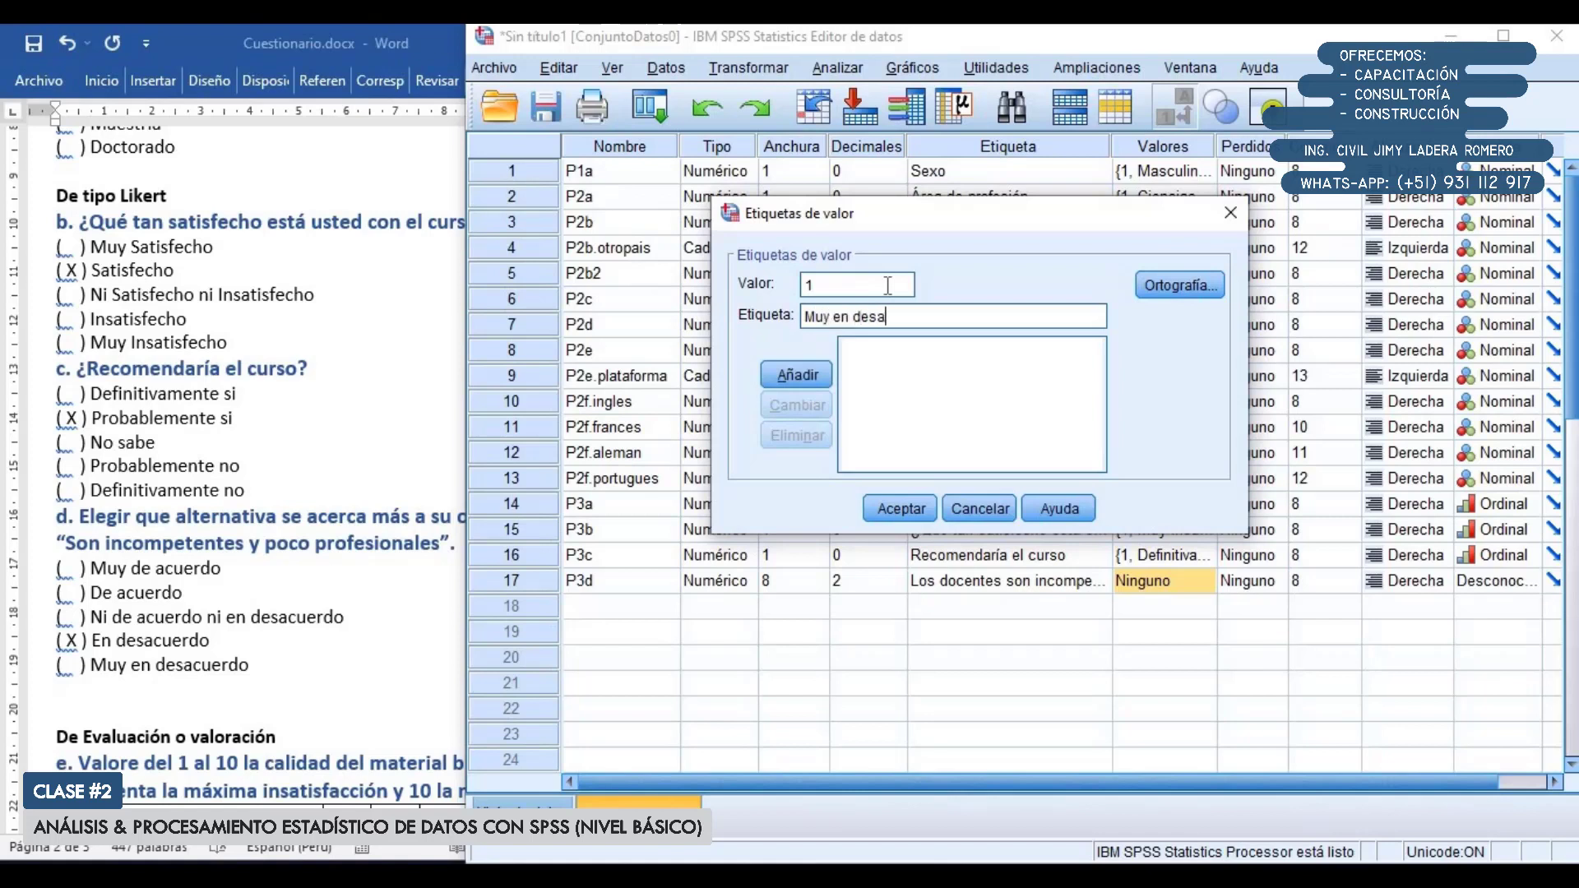
{"action": "type", "text": "cuerdo"}
{"action": "key", "text": "Return"}
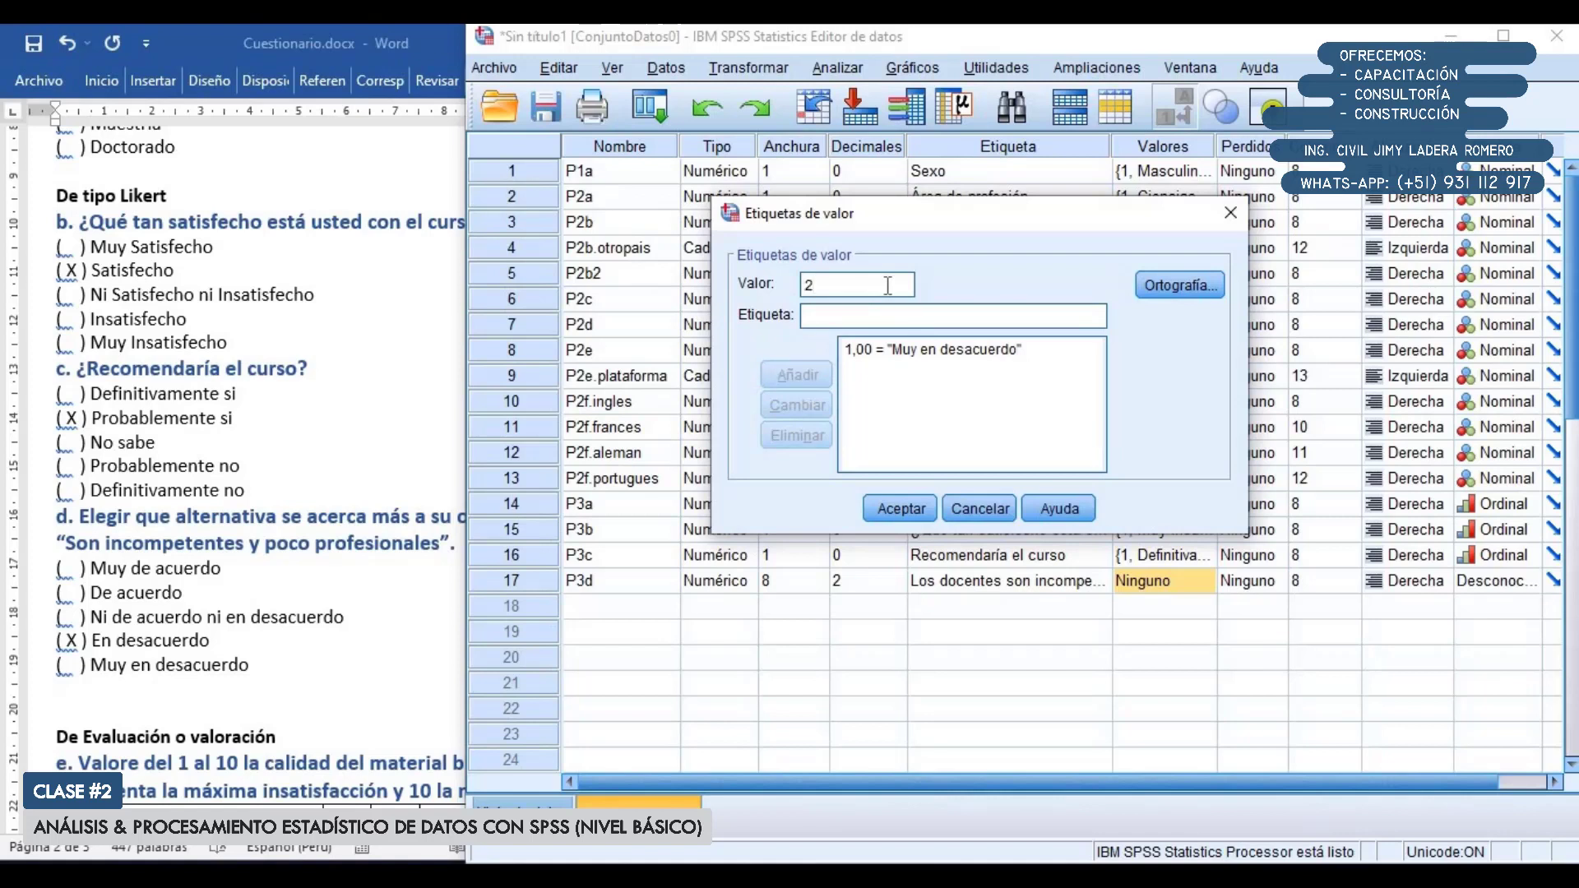
{"action": "type", "text": "En desacuerdo"}
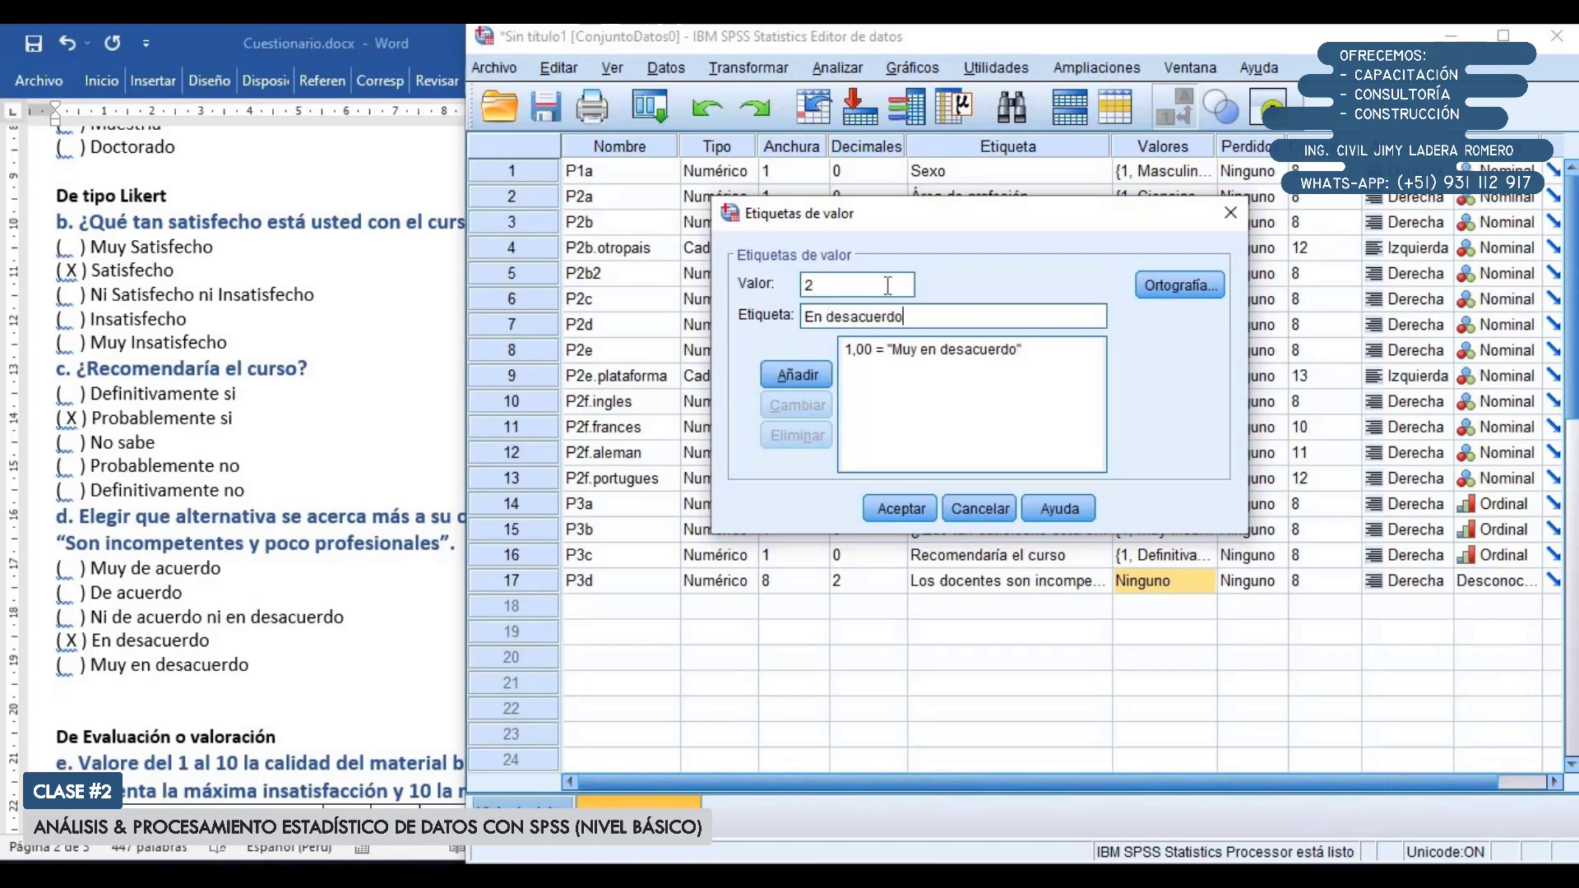
{"action": "key", "text": "Return"}
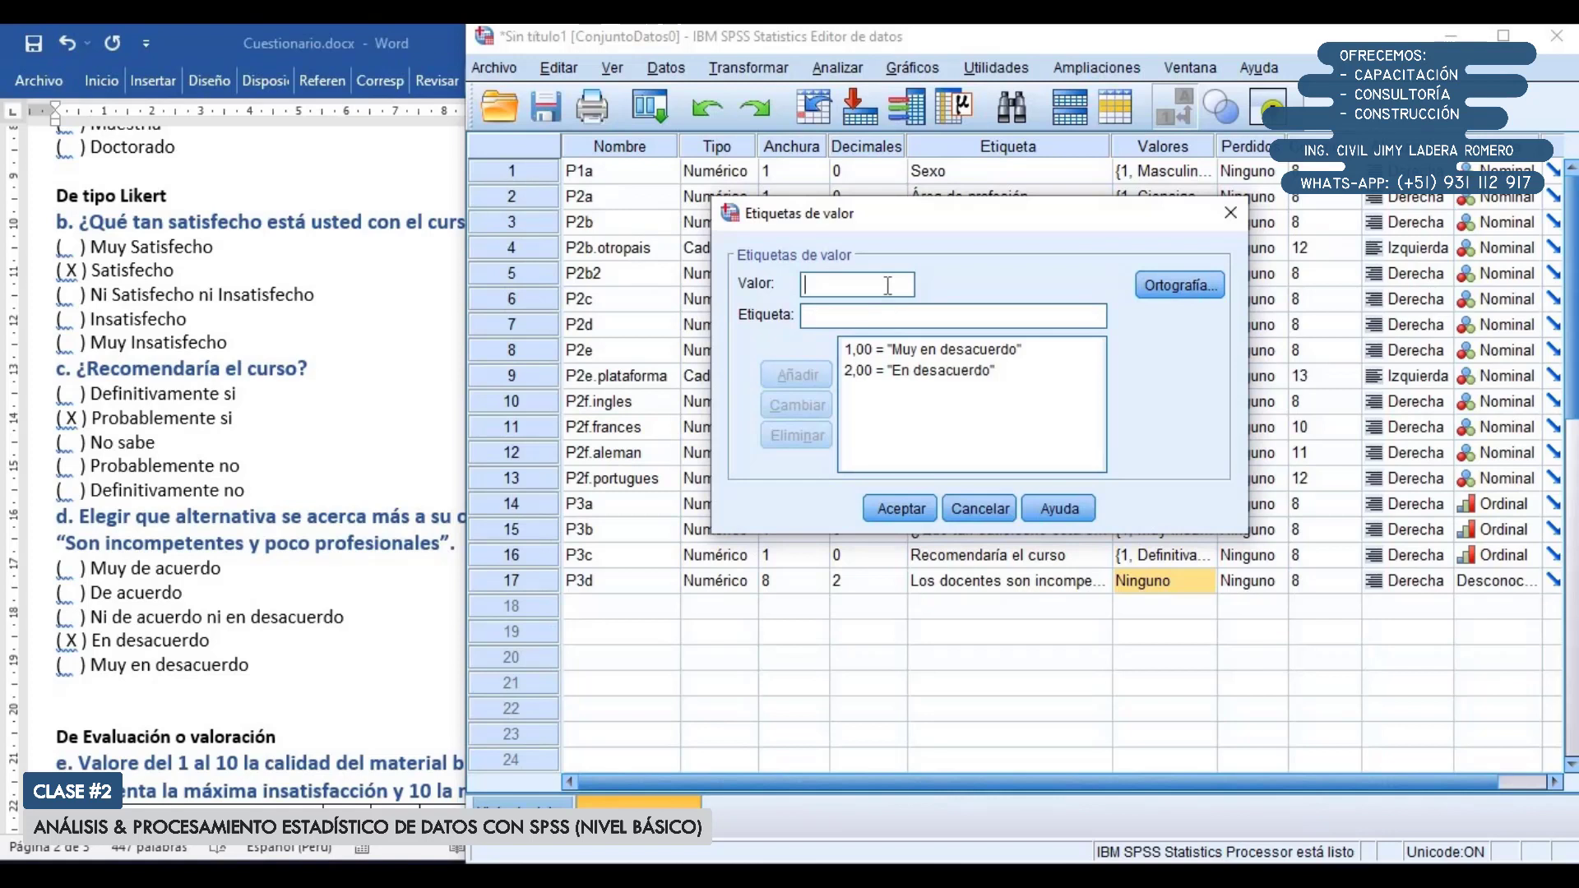
{"action": "type", "text": "3"}
{"action": "key", "text": "Tab"}
{"action": "type", "text": "Ni deacuer"}
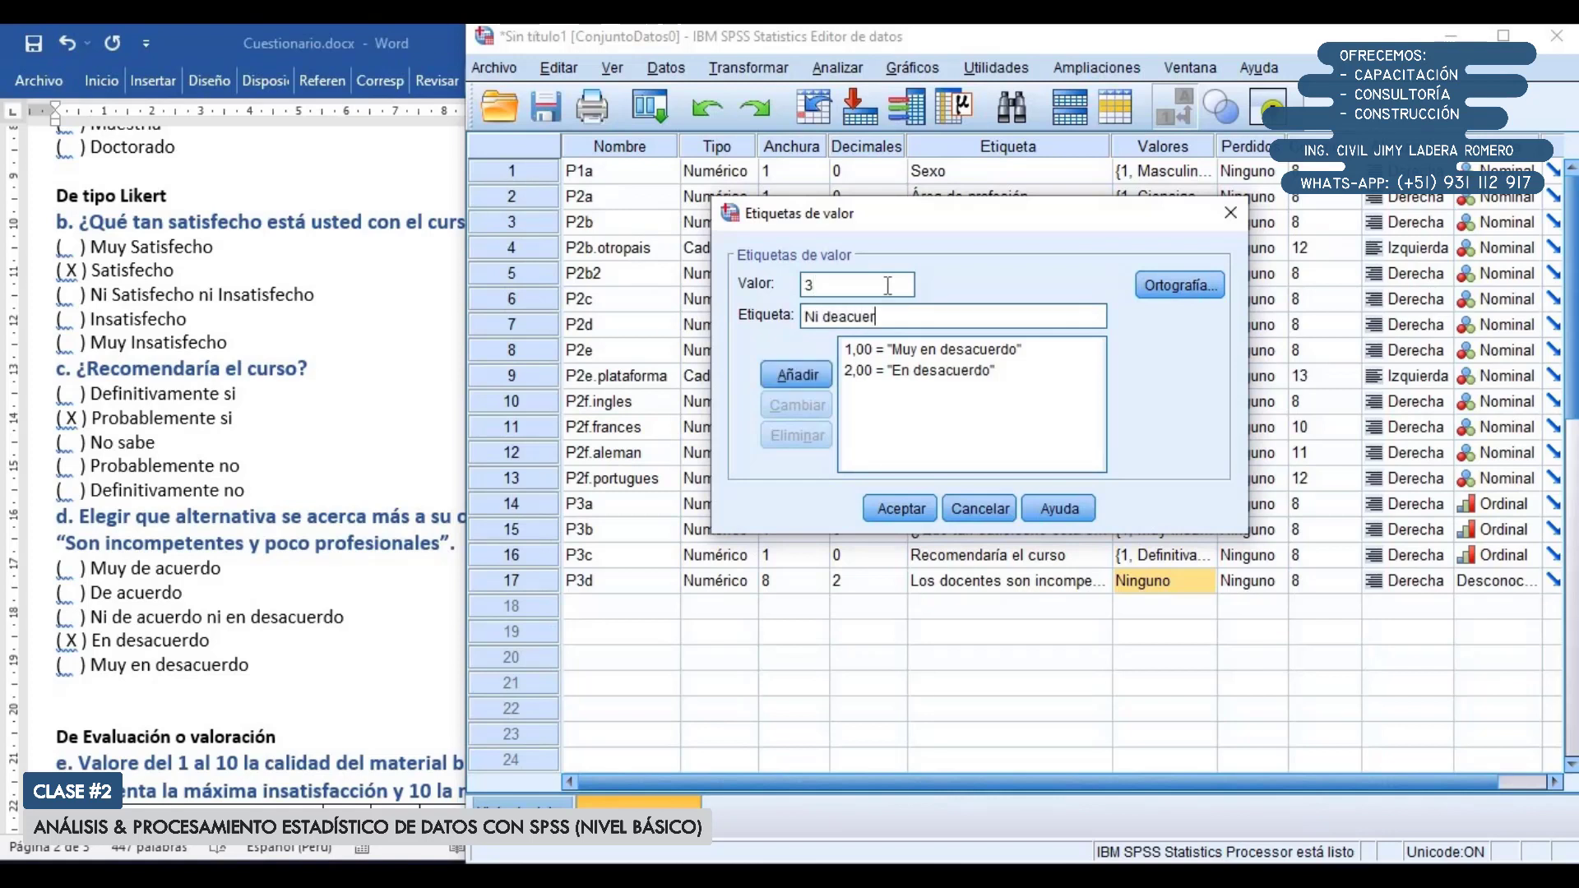
{"action": "type", "text": "do ni en desacuerdo"}
{"action": "key", "text": "Return"}
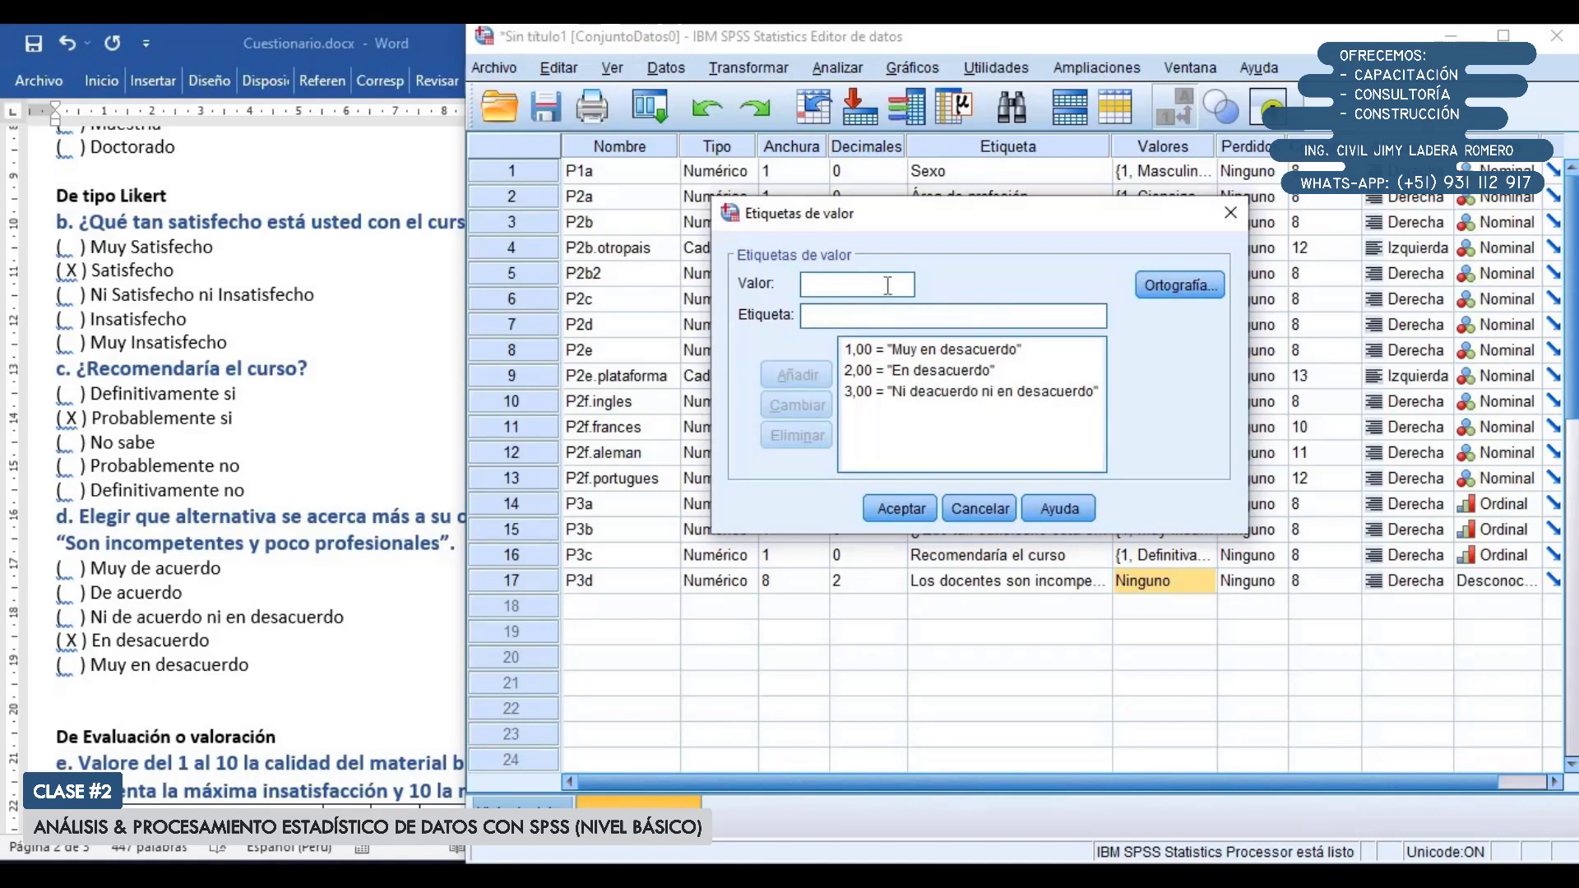
{"action": "type", "text": "4"}
{"action": "type", "text": "De"}
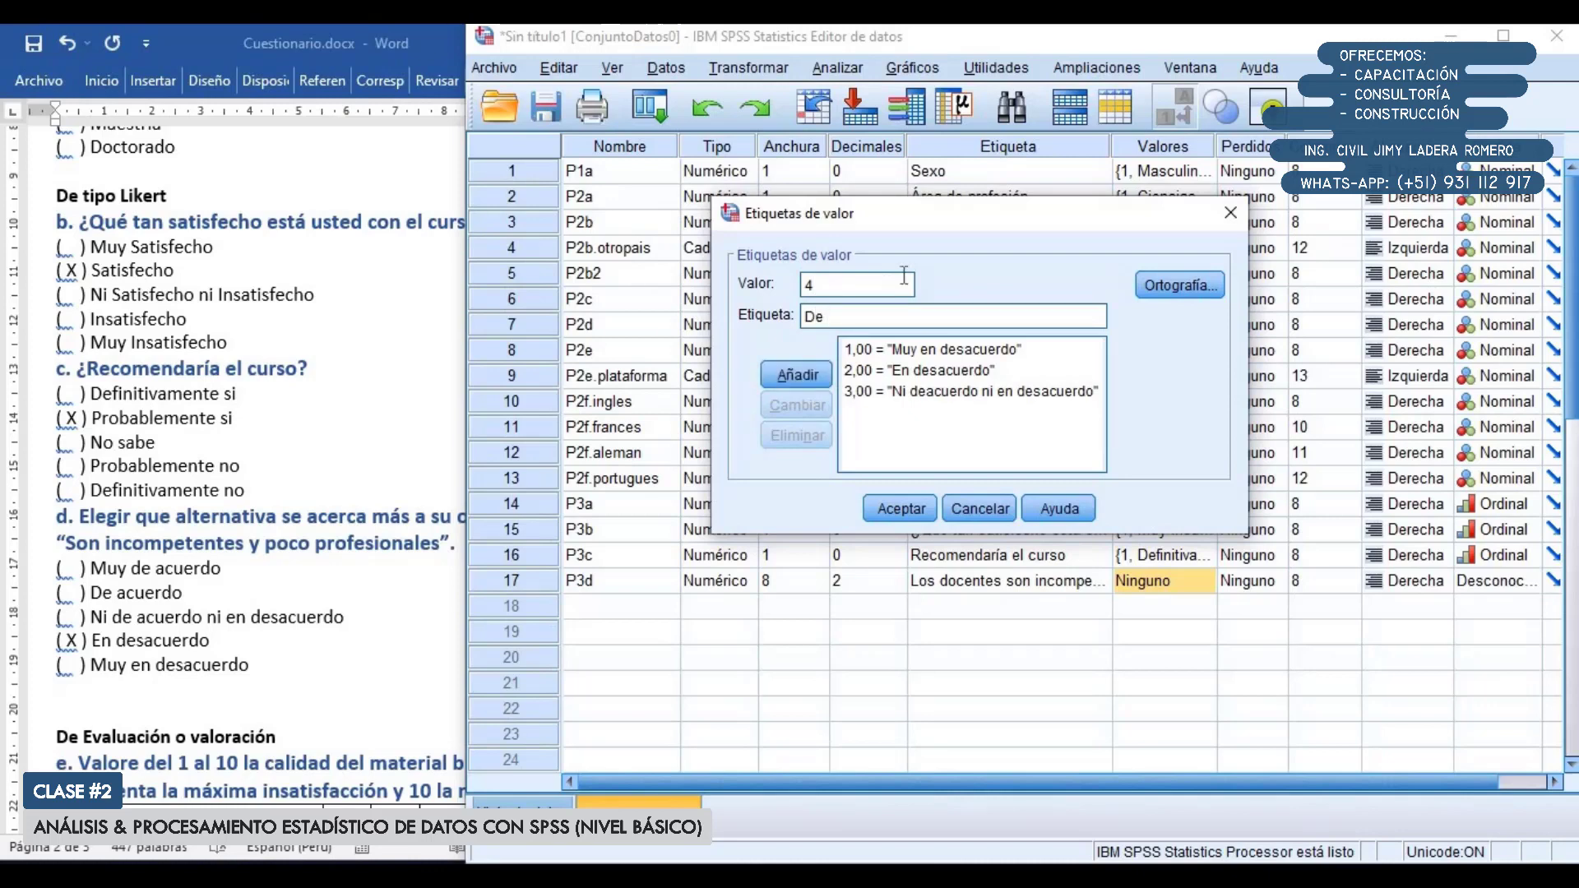
{"action": "left_click", "coordinate": [905, 374]}
{"action": "left_click", "coordinate": [806, 436]}
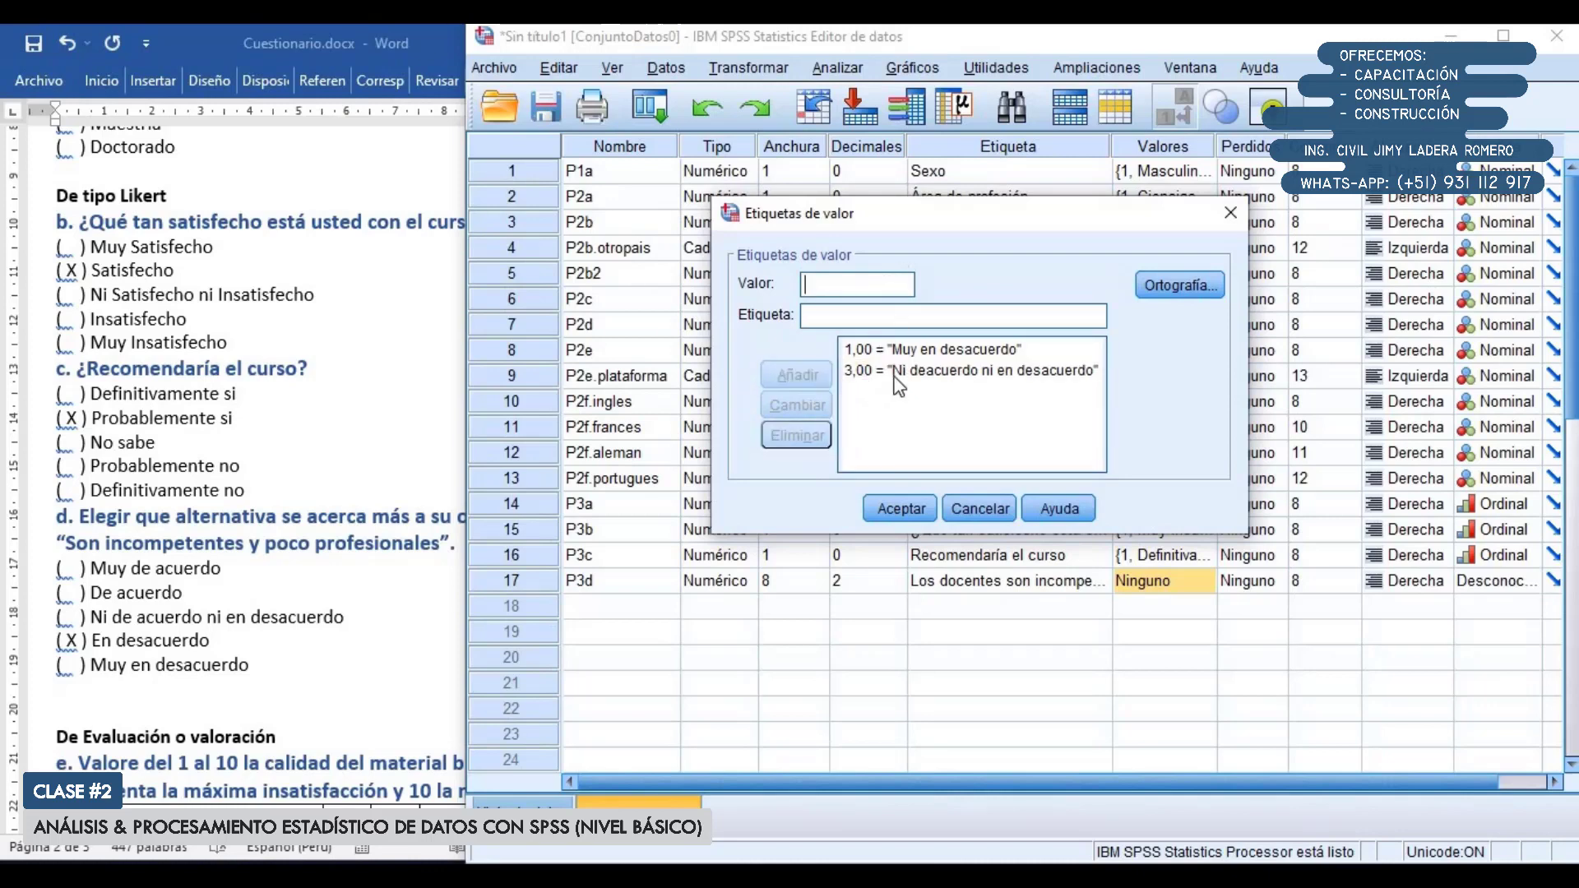
{"action": "left_click", "coordinate": [892, 374]}
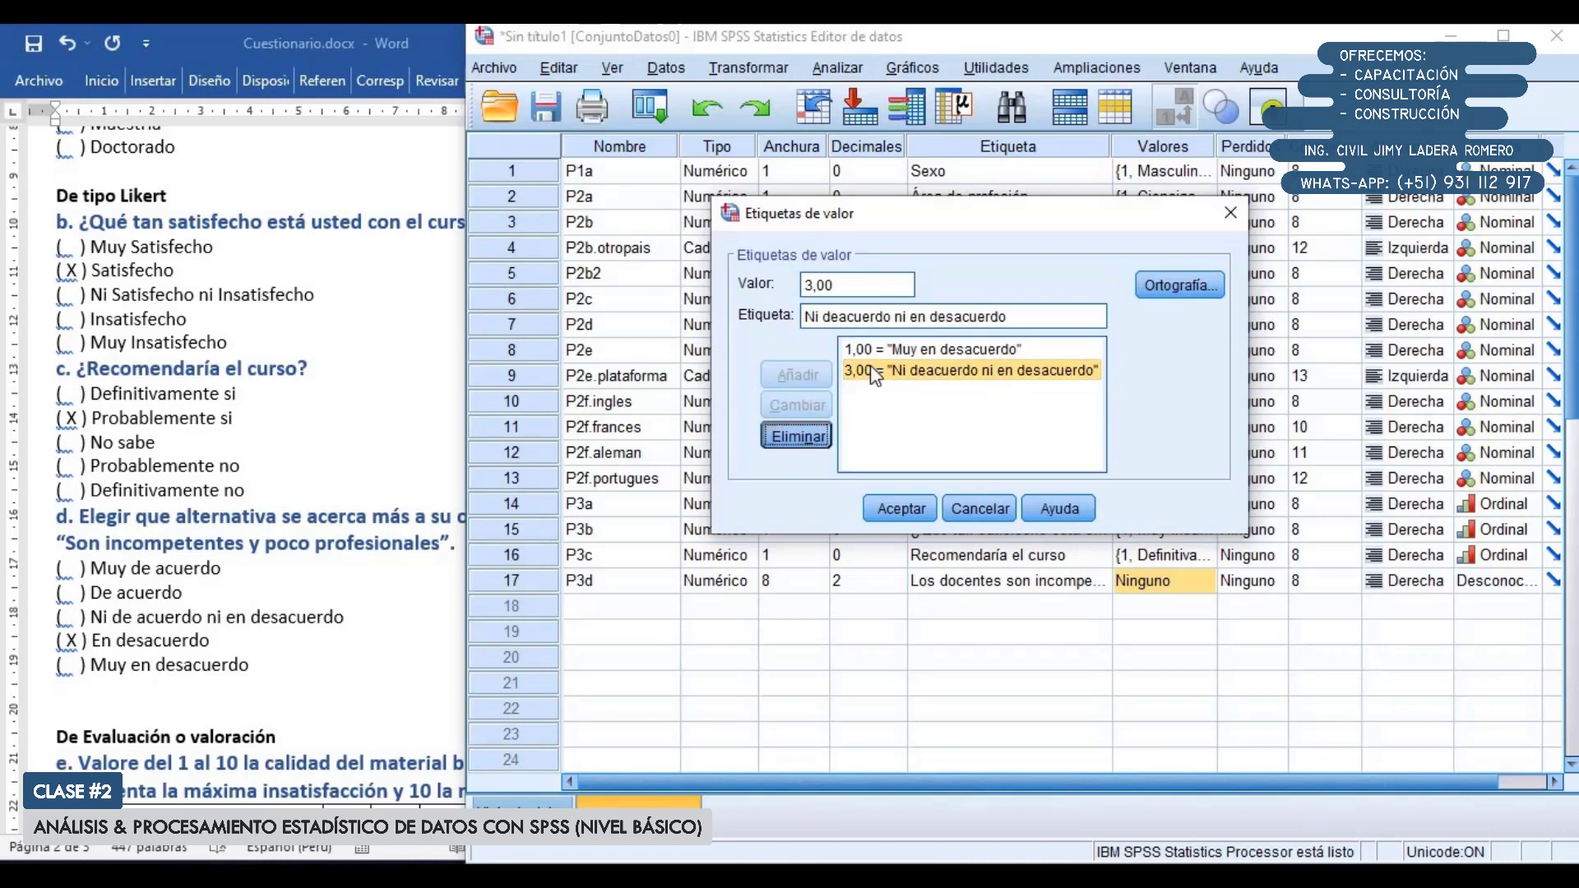
{"action": "left_click", "coordinate": [797, 435]}
{"action": "left_click", "coordinate": [798, 434]}
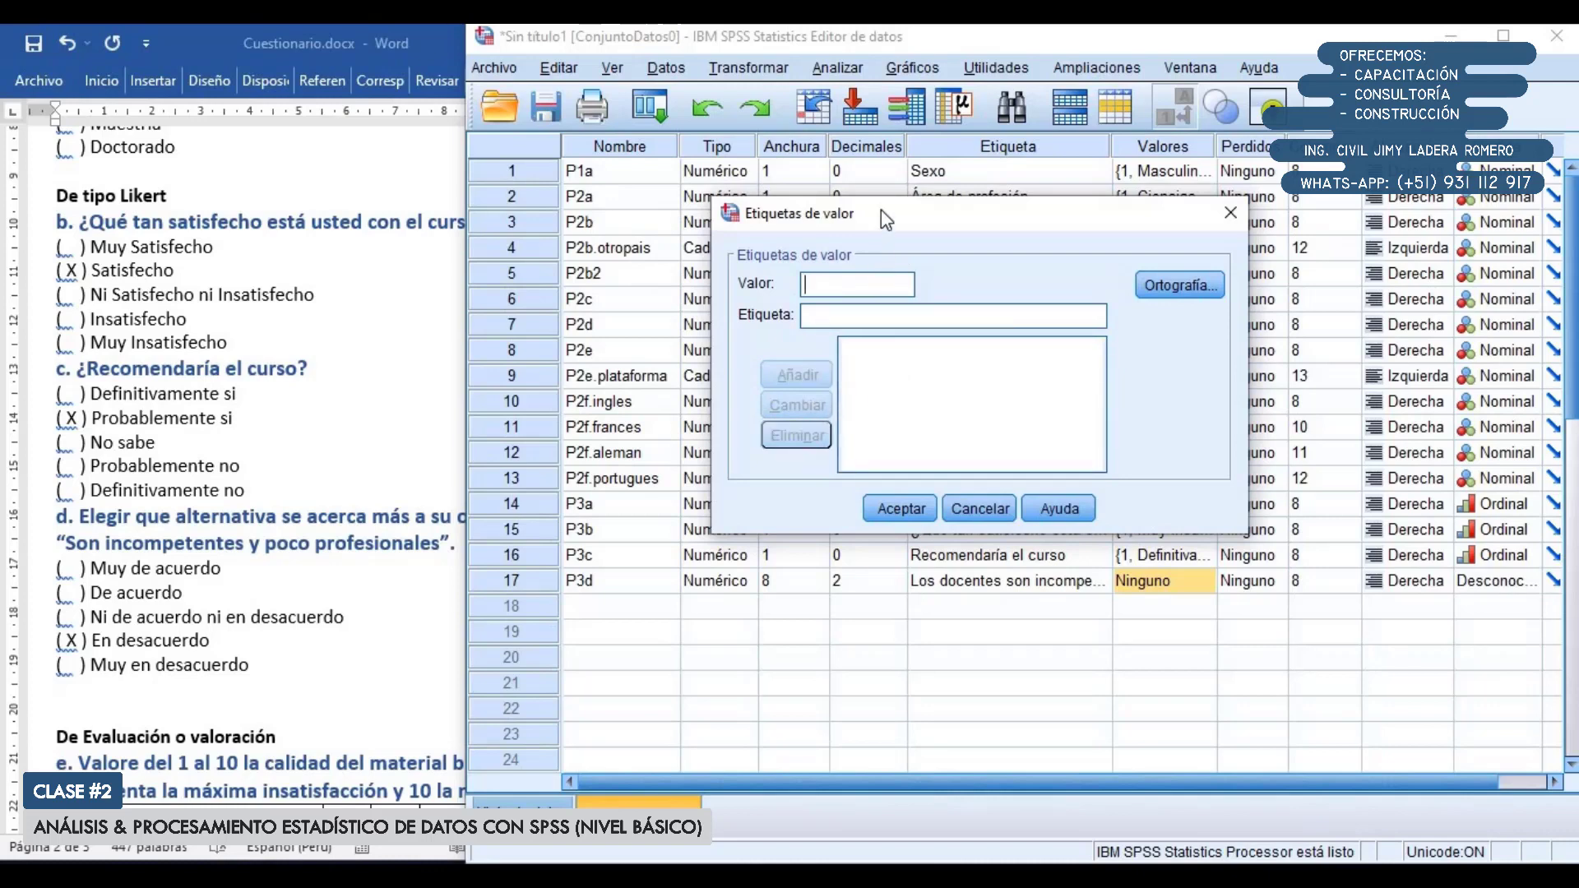
Add the value labels 1 = "Muy deacuerdo" and 2 = "De acuerdo" to P3d
{"action": "left_click_drag", "start_coordinate": [880, 209], "coordinate": [686, 156]}
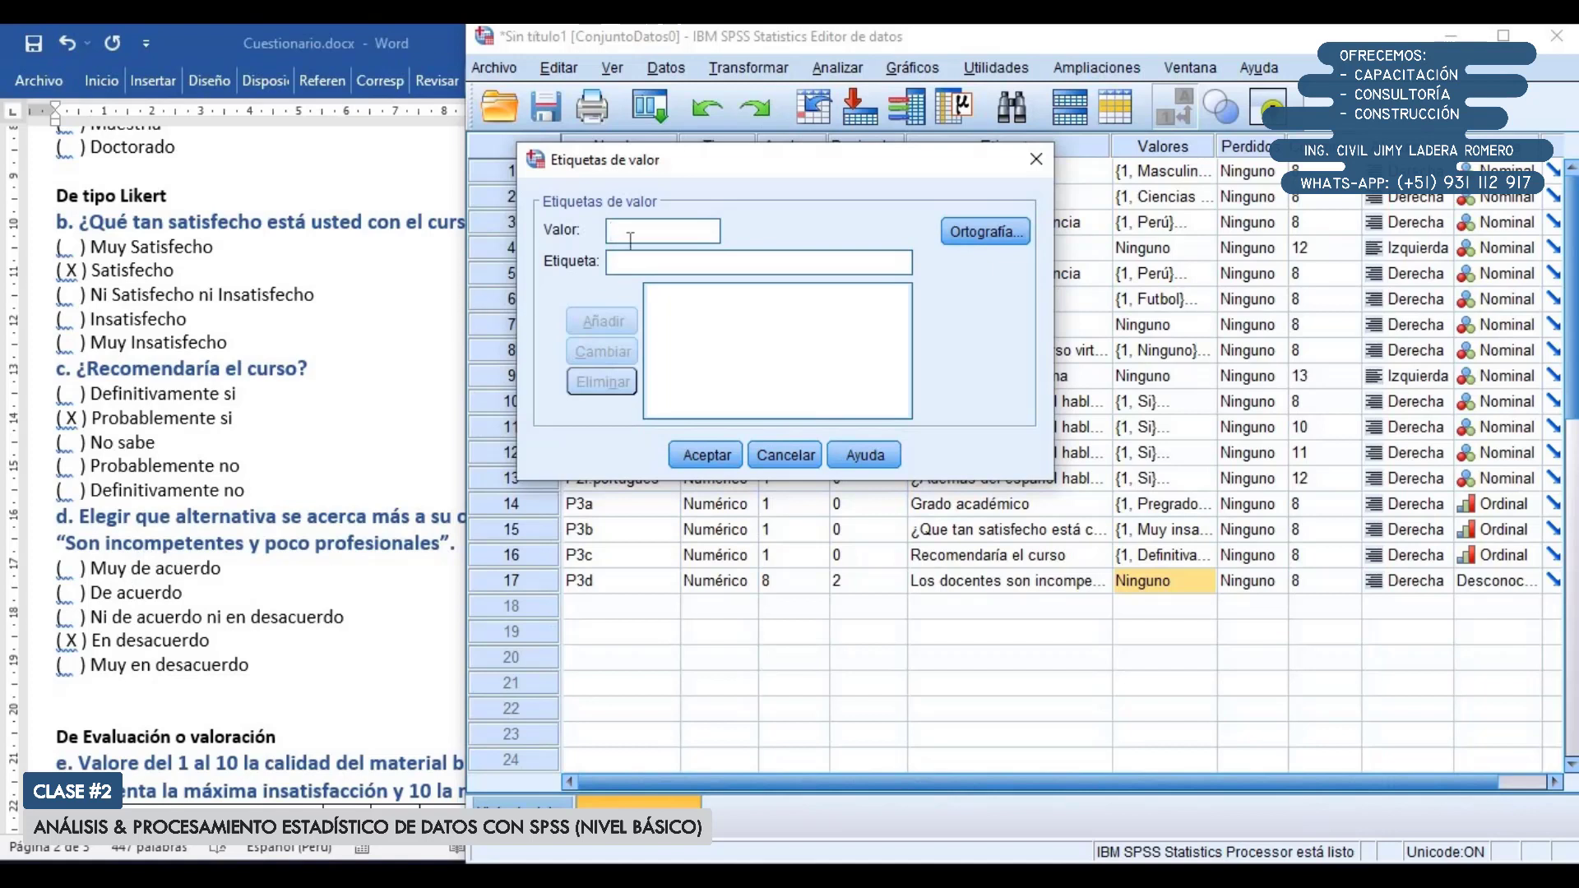
{"action": "type", "text": "1"}
{"action": "key", "text": "Tab"}
{"action": "type", "text": "Muy deacuerdo"}
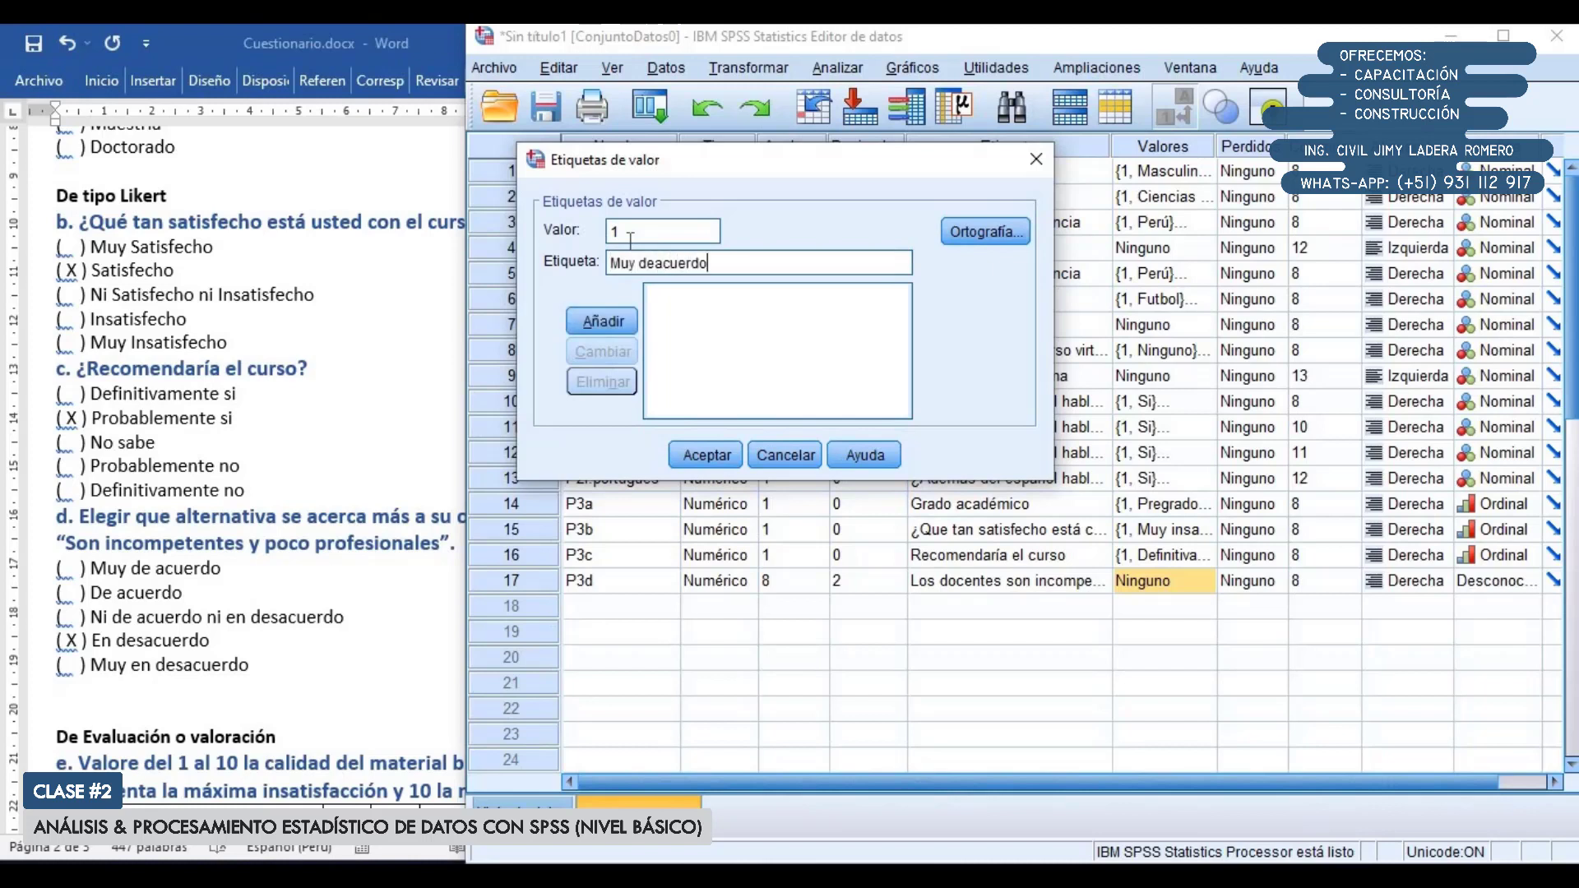
{"action": "key", "text": "Return"}
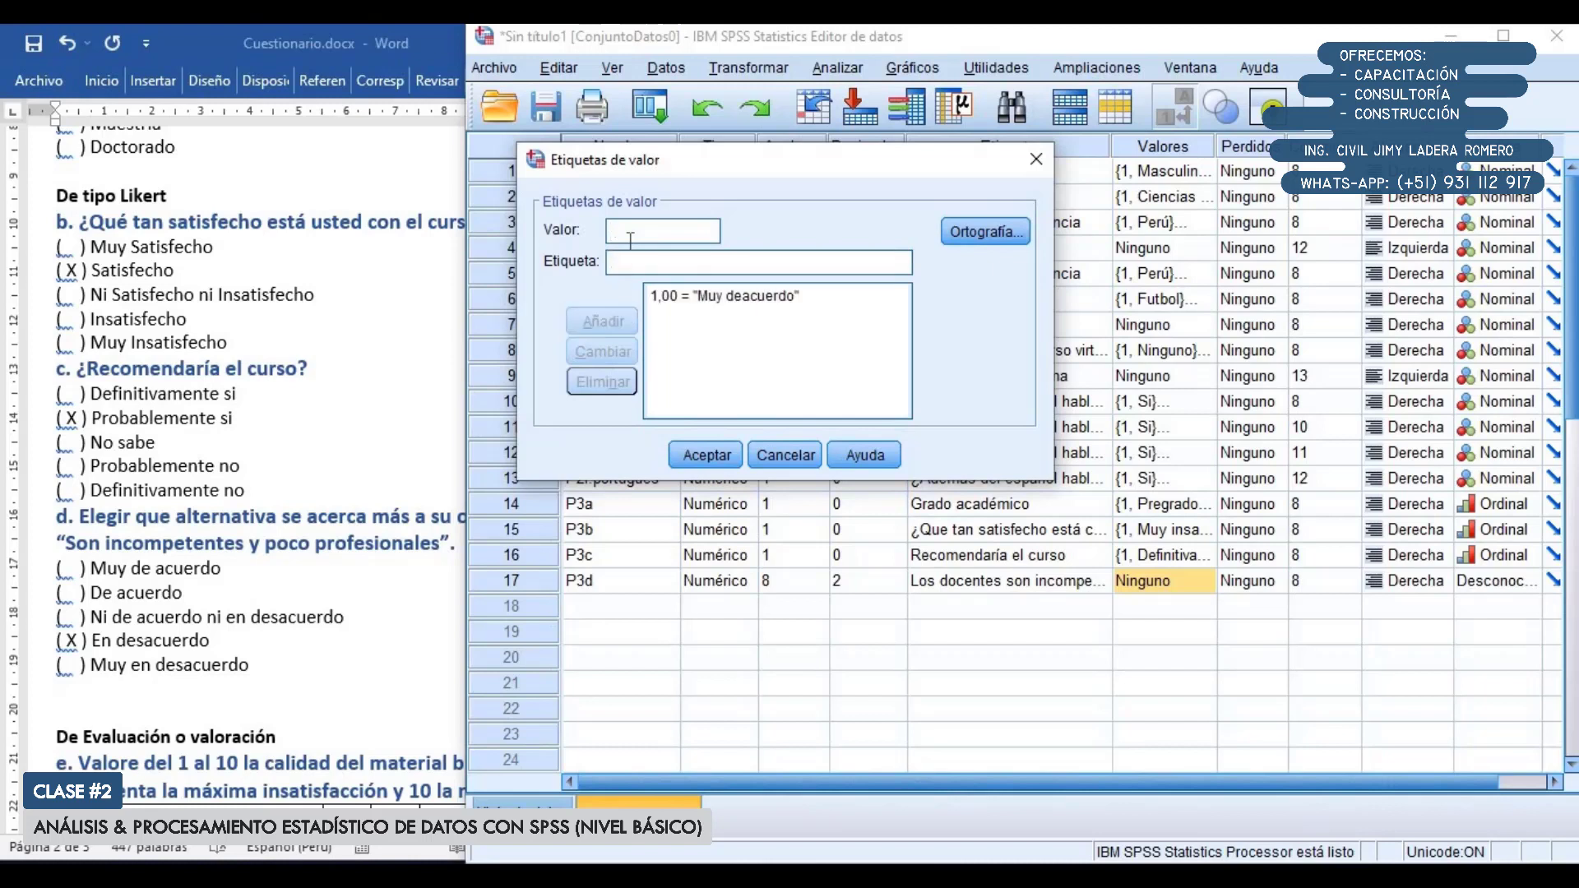
{"action": "type", "text": "2"}
{"action": "key", "text": "Tab"}
{"action": "type", "text": "De acuerdo"}
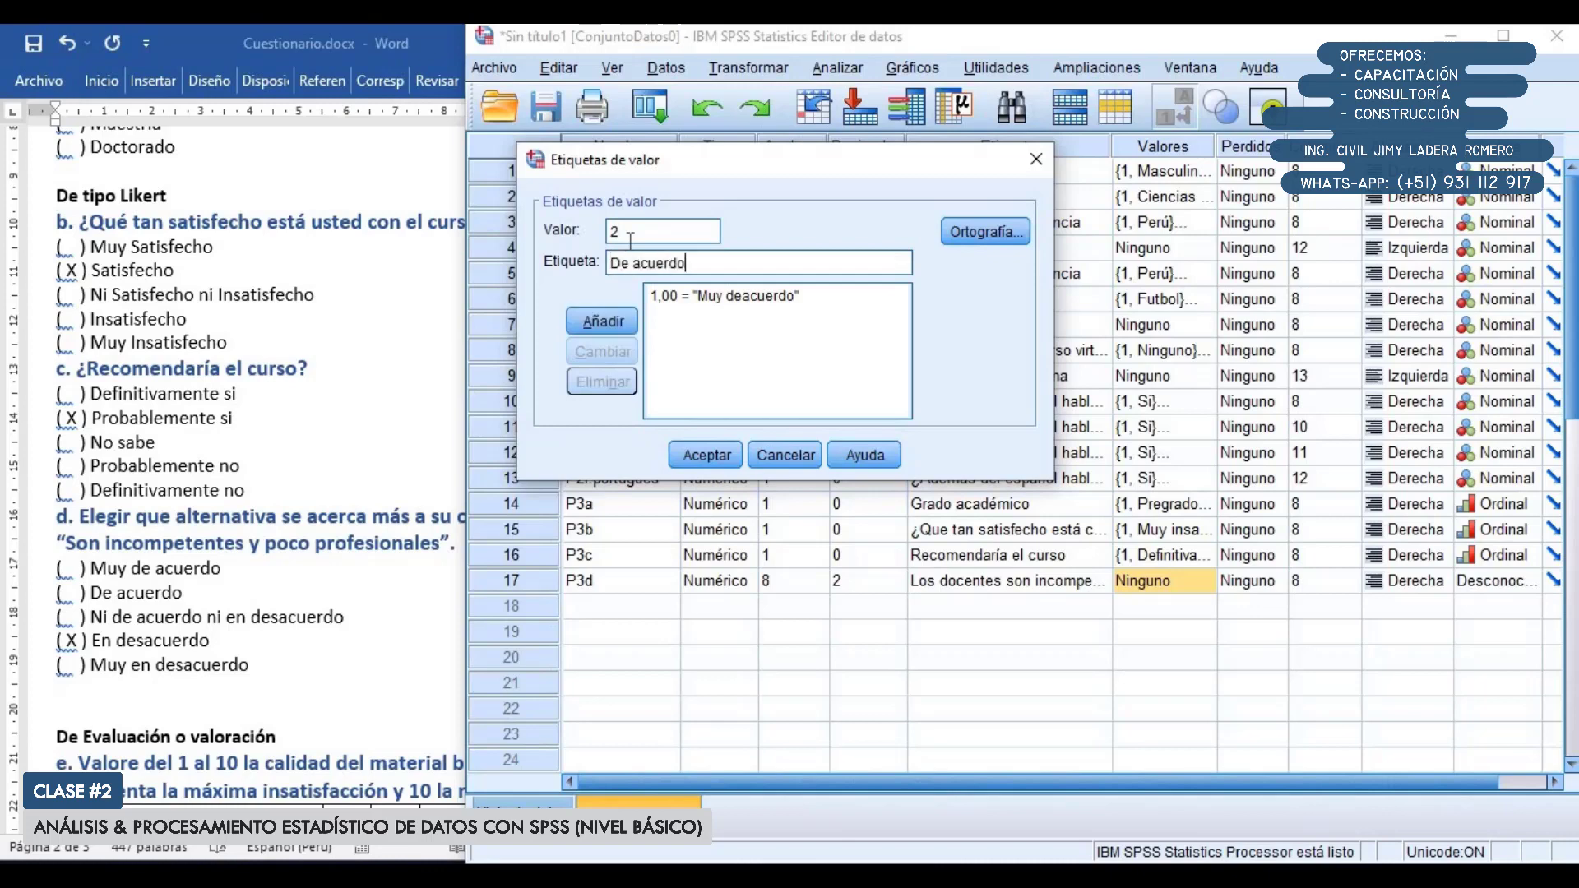
{"action": "key", "text": "Return"}
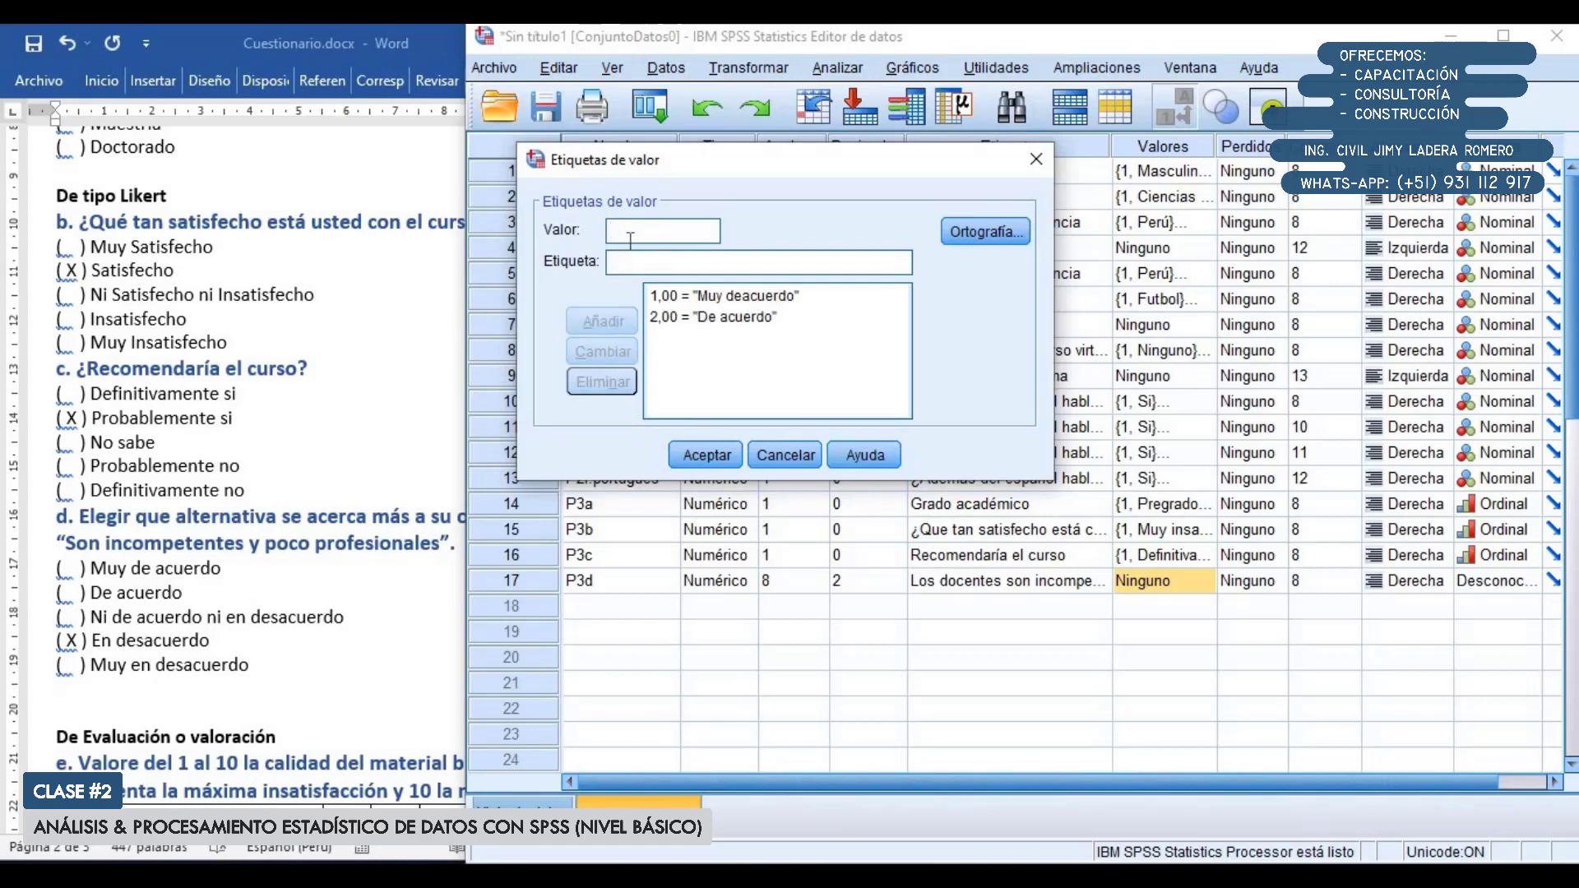
Correct the label of value 1 to "Muy de acuerdo" and accept P3d's value labels
{"action": "left_click", "coordinate": [731, 298]}
{"action": "left_click", "coordinate": [657, 262]}
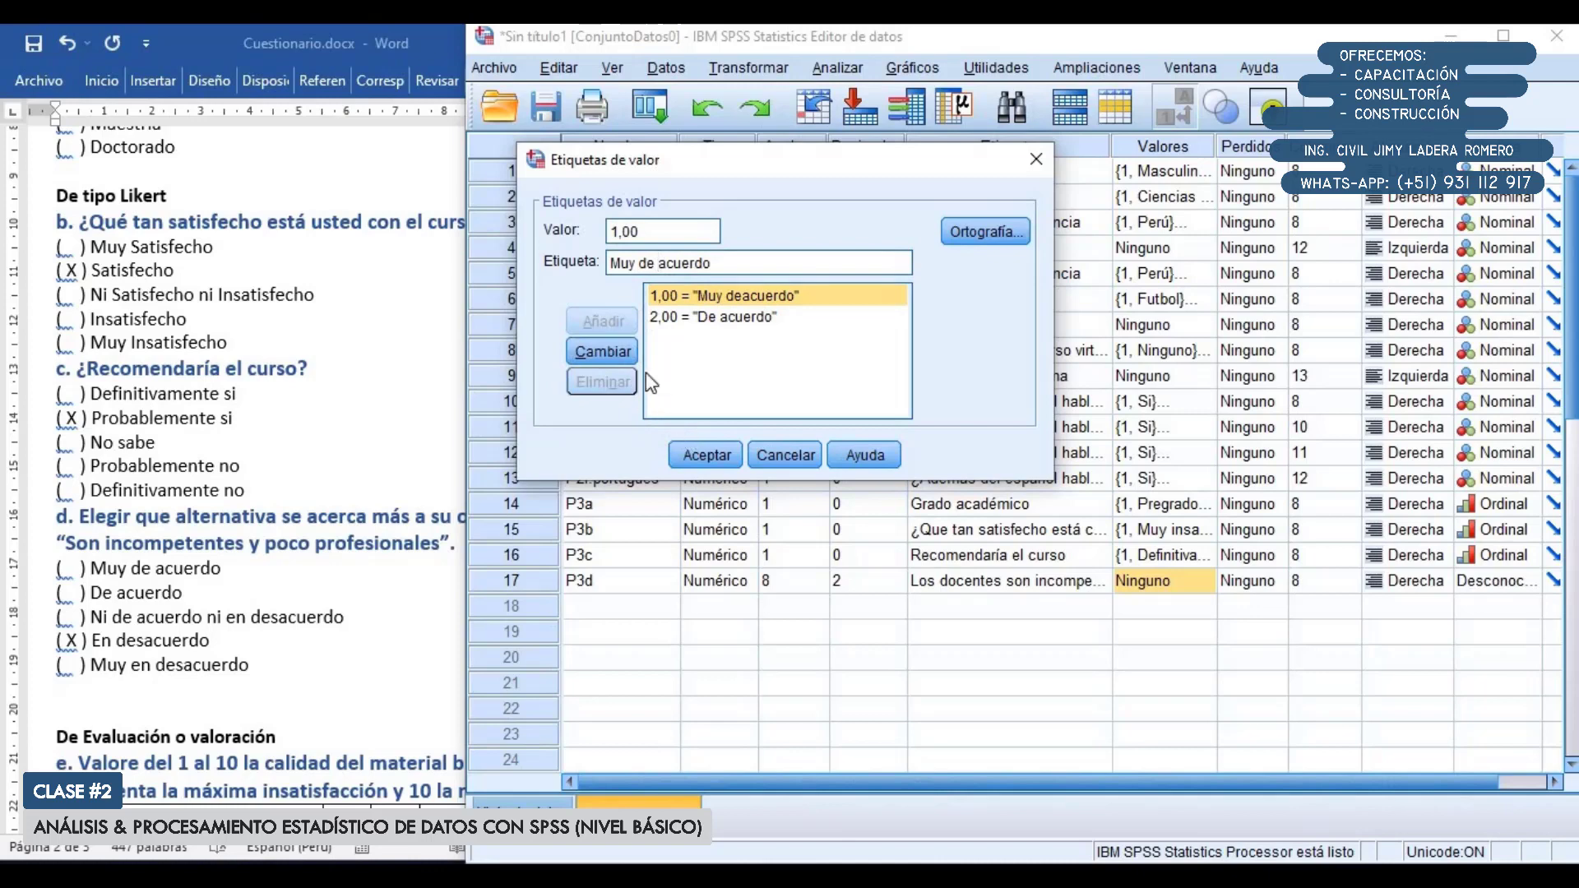
{"action": "left_click", "coordinate": [603, 351]}
{"action": "left_click", "coordinate": [706, 454]}
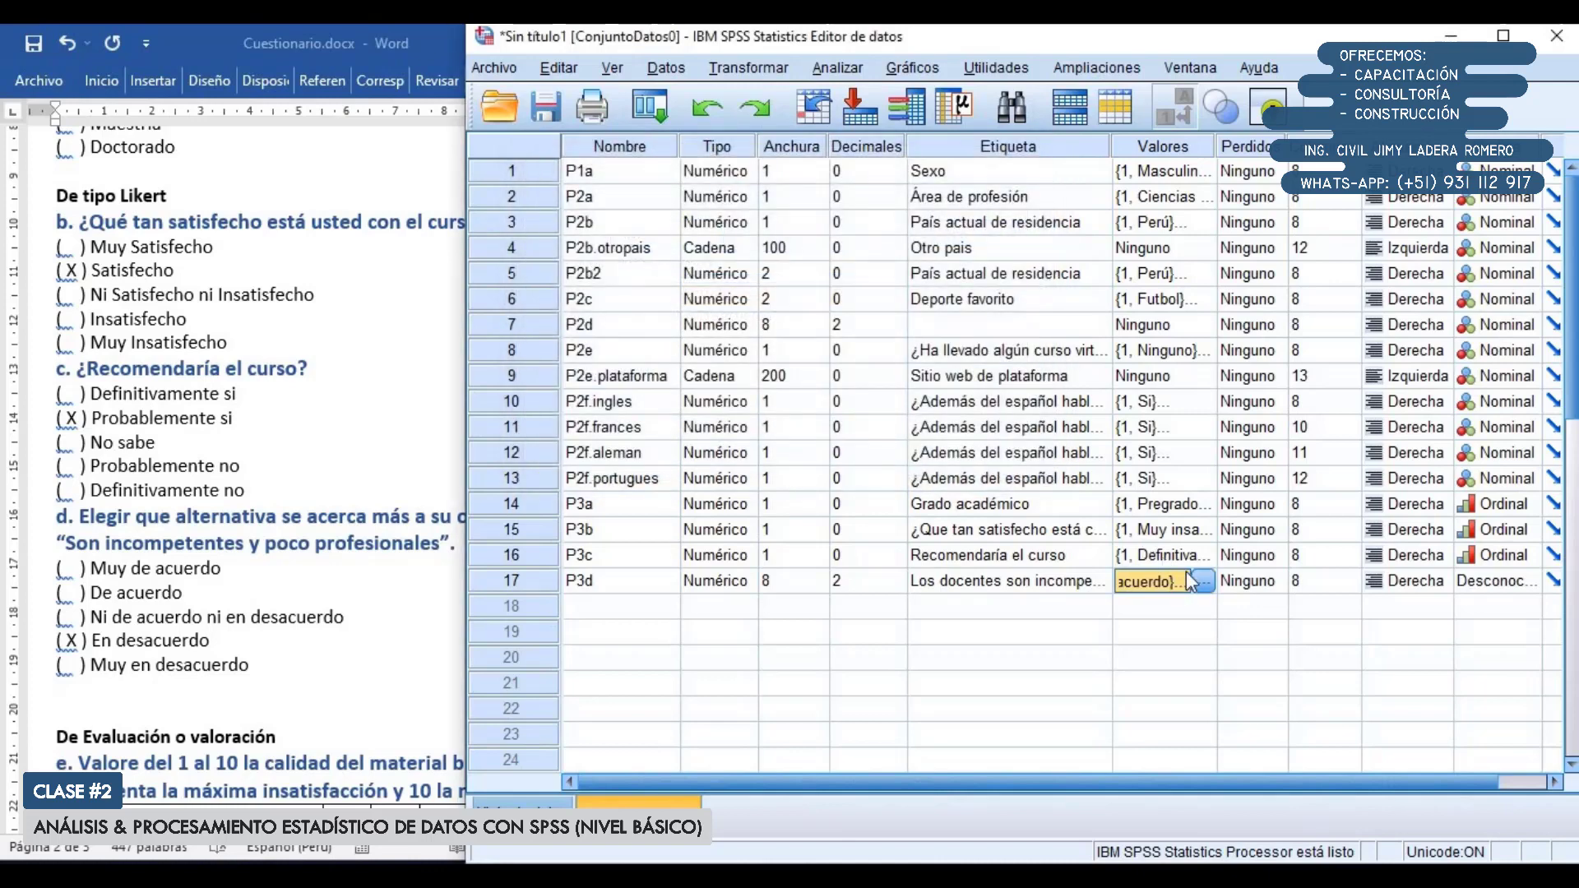
Reopen P3d's value labels and add 3 = "Ni deacuerdo ni en desacuerdo"
{"action": "left_click", "coordinate": [1204, 580]}
{"action": "type", "text": "3"}
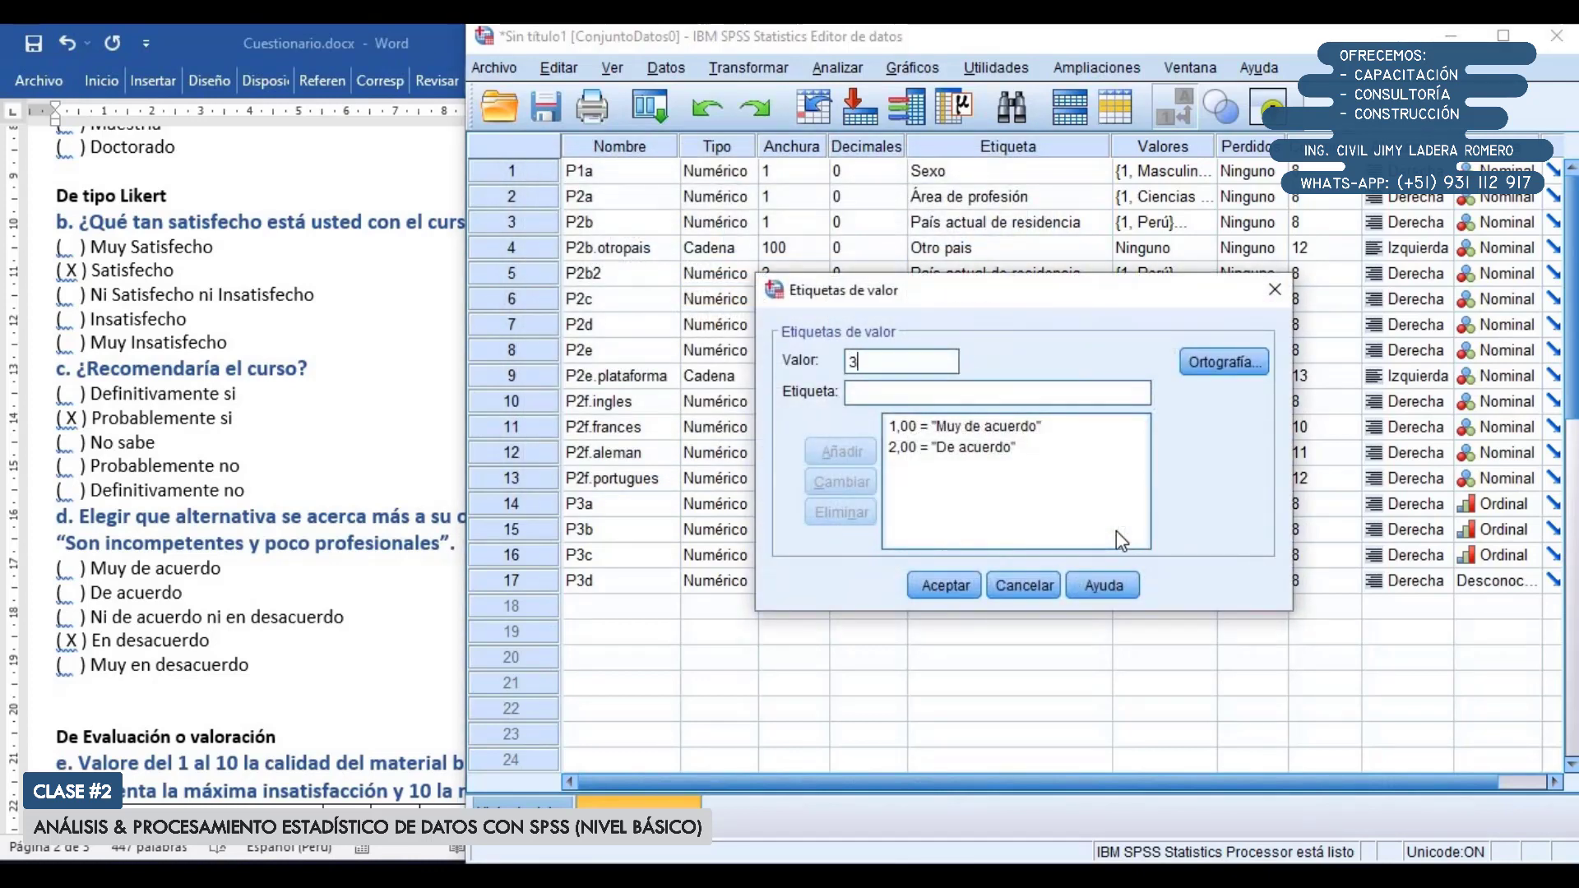
{"action": "type", "text": ",00 = \"N"}
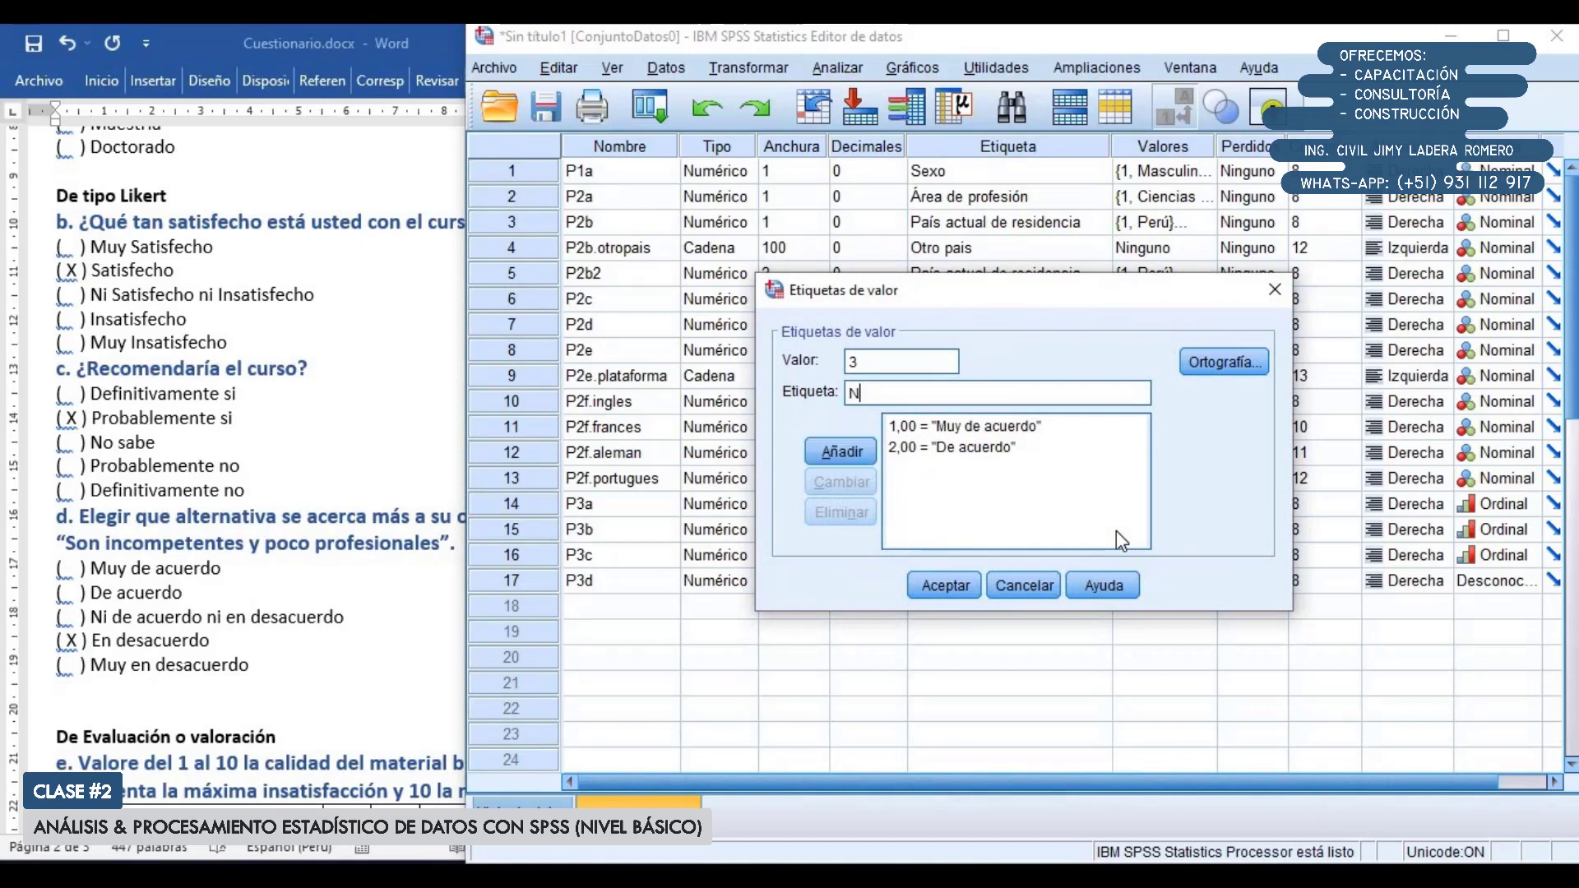
{"action": "type", "text": "i deacuerdo ni en desacuerdo"}
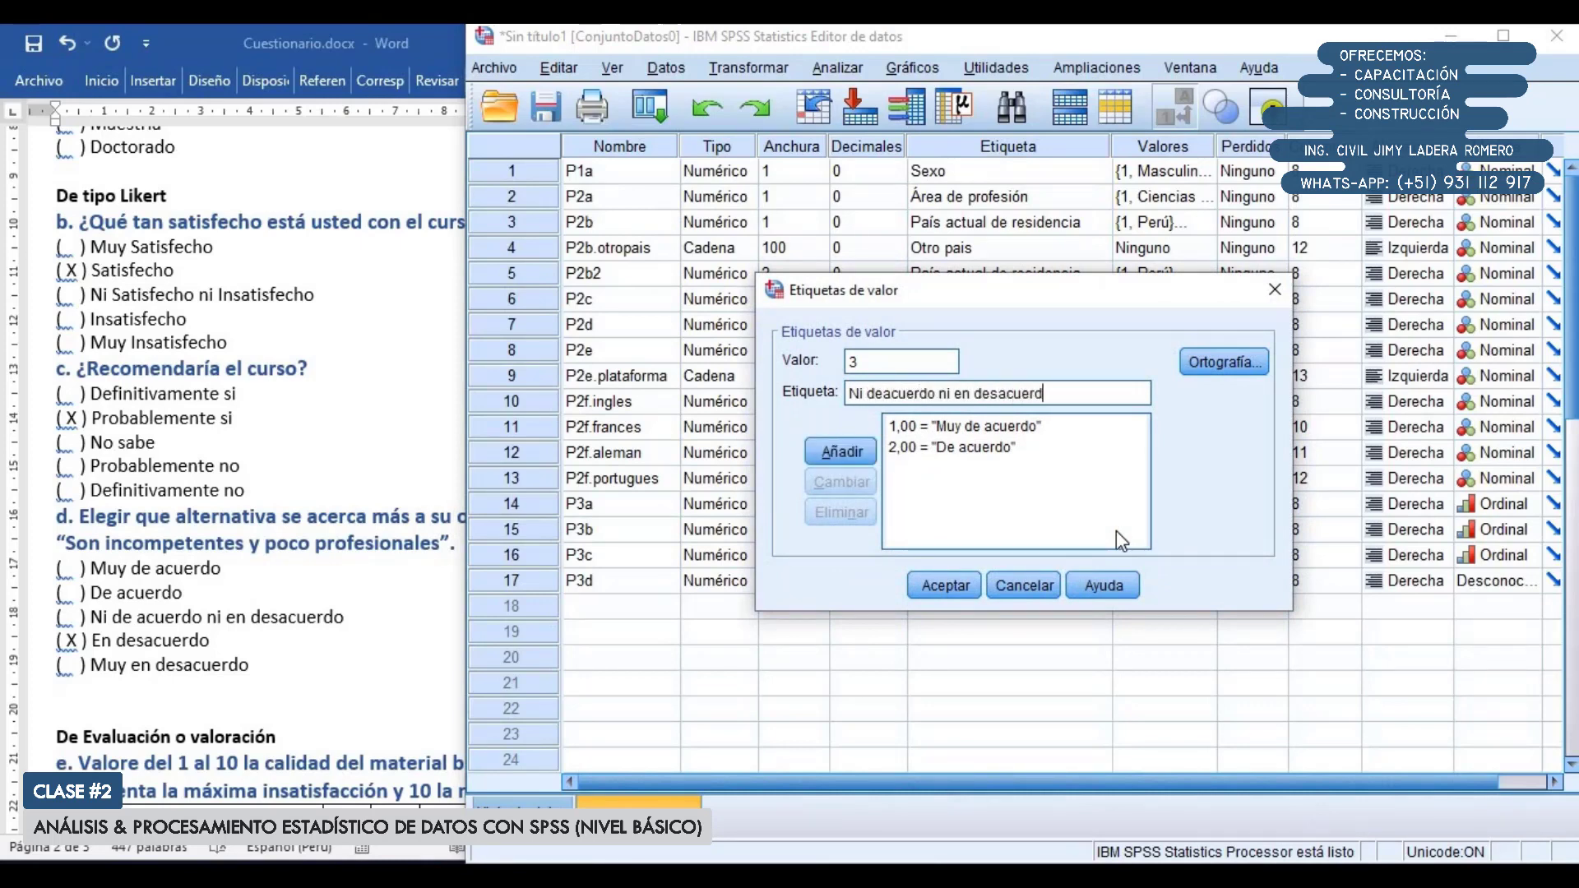
{"action": "key", "text": "Return"}
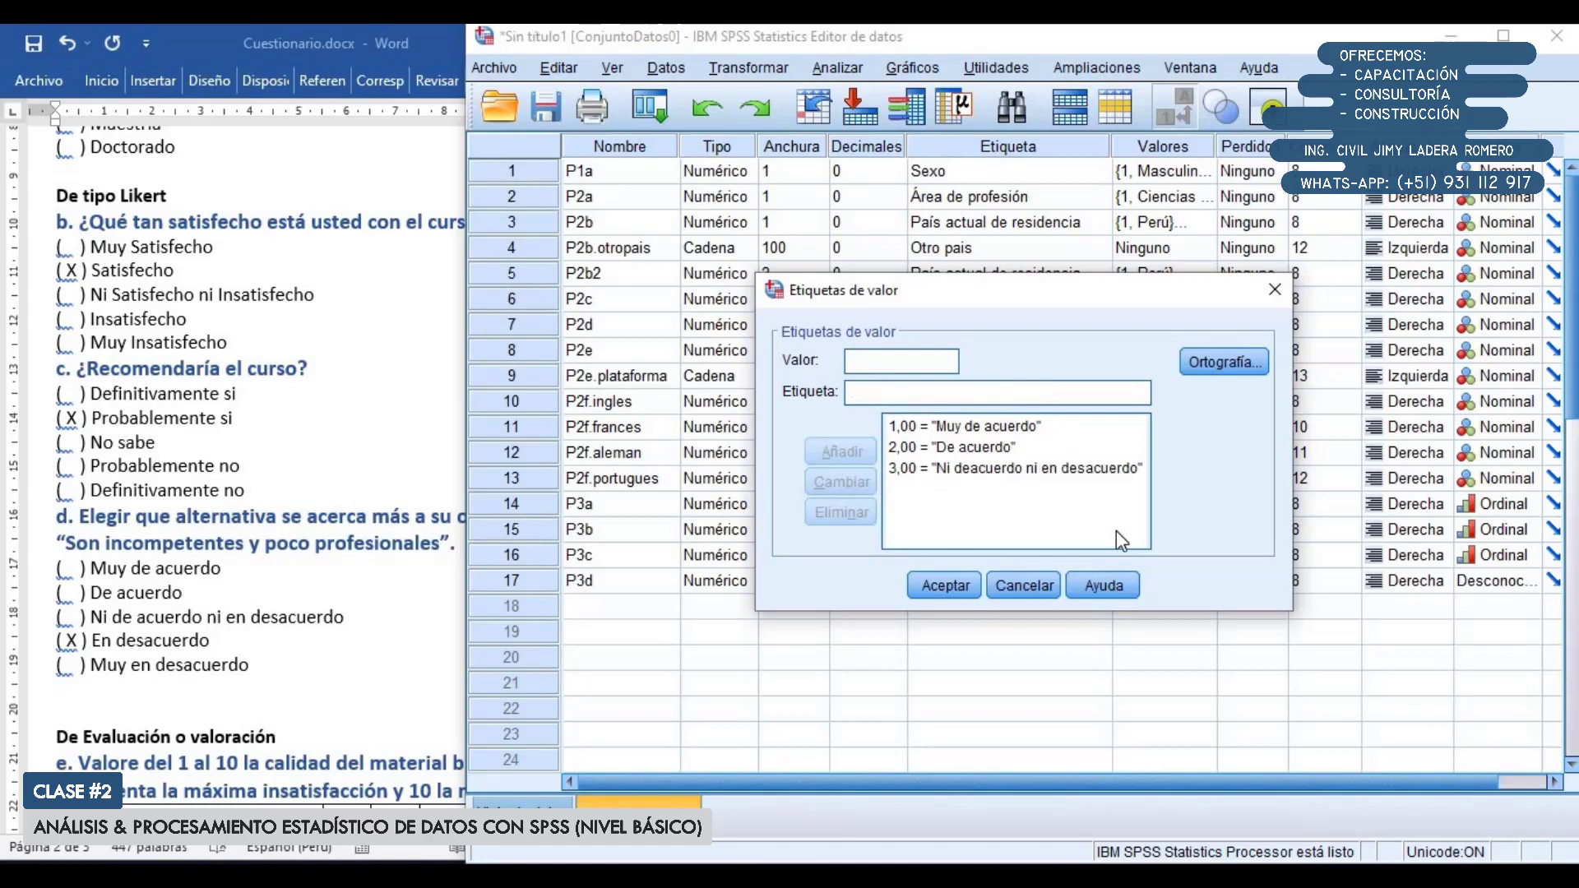
Add the value labels 4 = "En desacuerdo" and 5 = "Muy en desacuerdo" to P3d and accept the list
{"action": "type", "text": "4"}
{"action": "key", "text": "Tab"}
{"action": "type", "text": "En desacuerdo"}
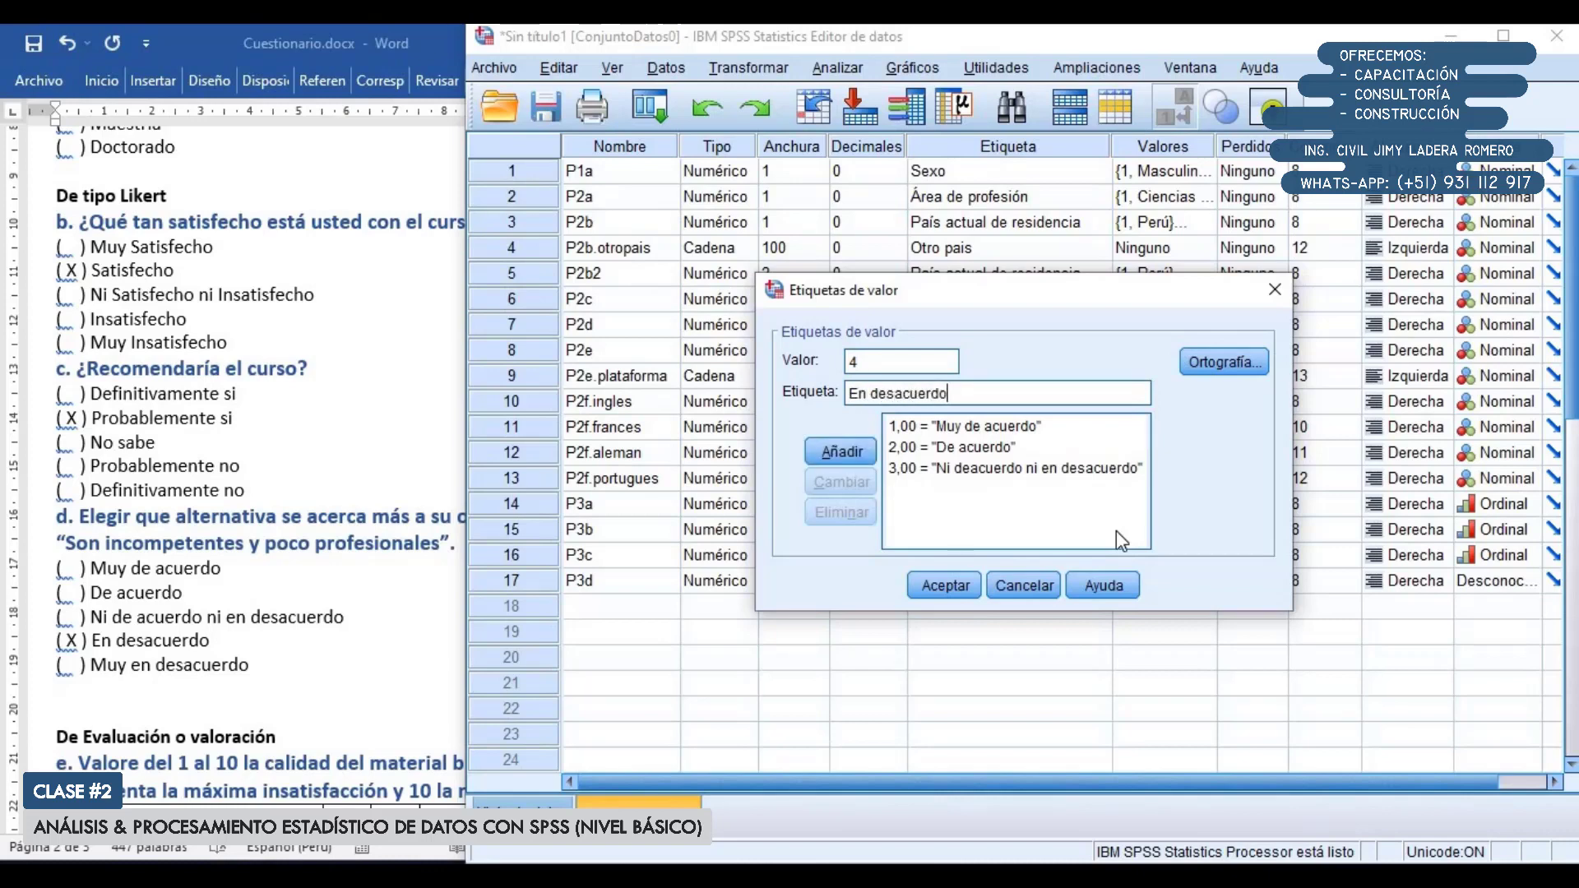
{"action": "key", "text": "Return"}
{"action": "type", "text": "5"}
{"action": "key", "text": "Tab"}
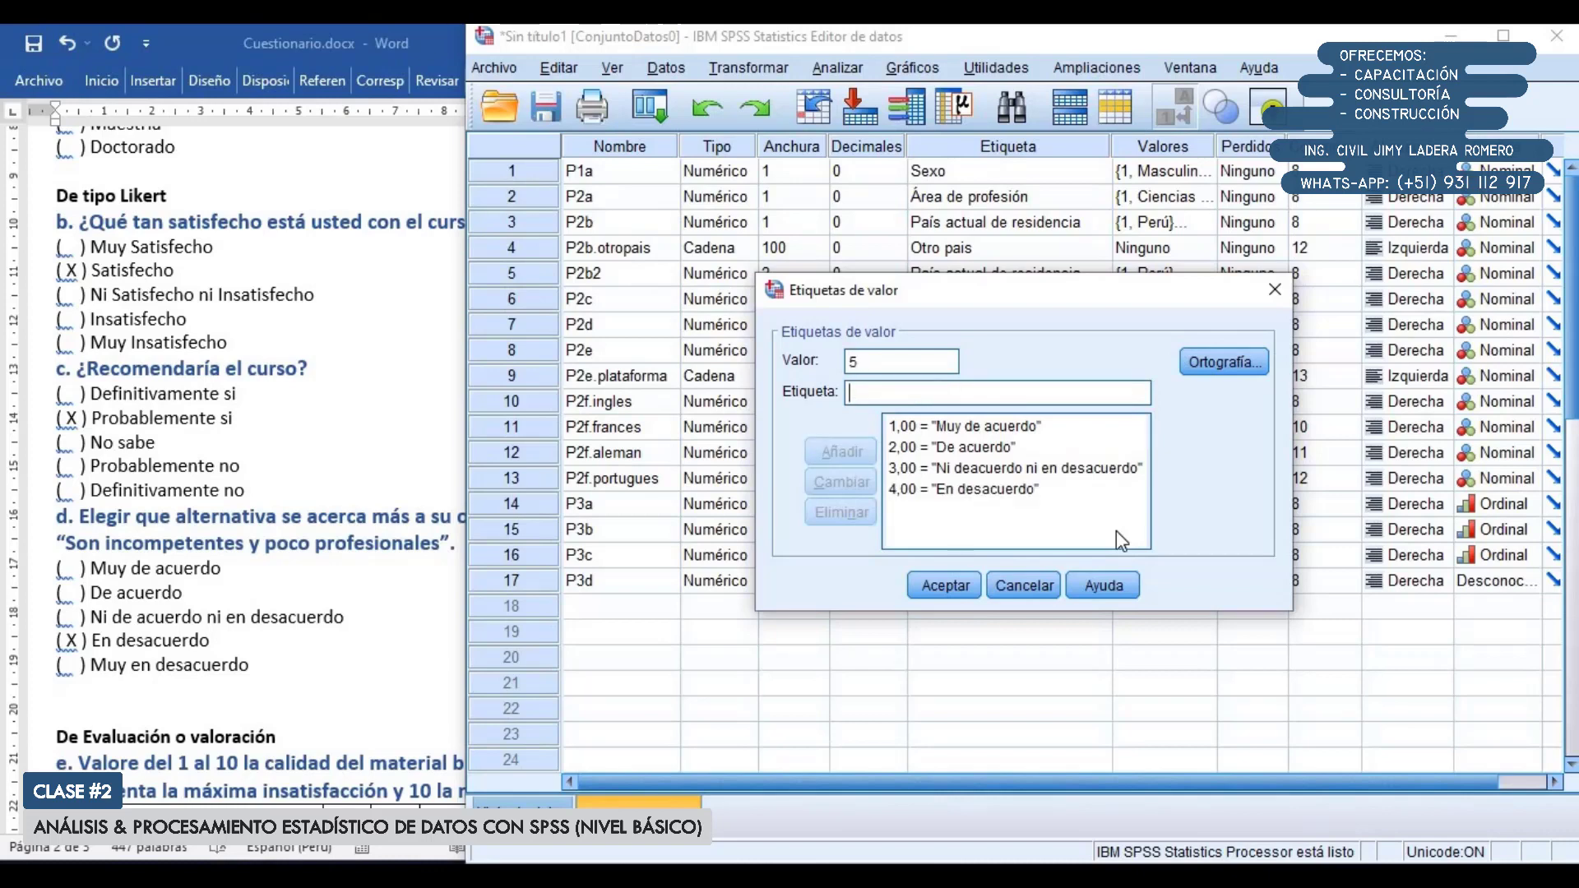
{"action": "type", "text": "Muy en d"}
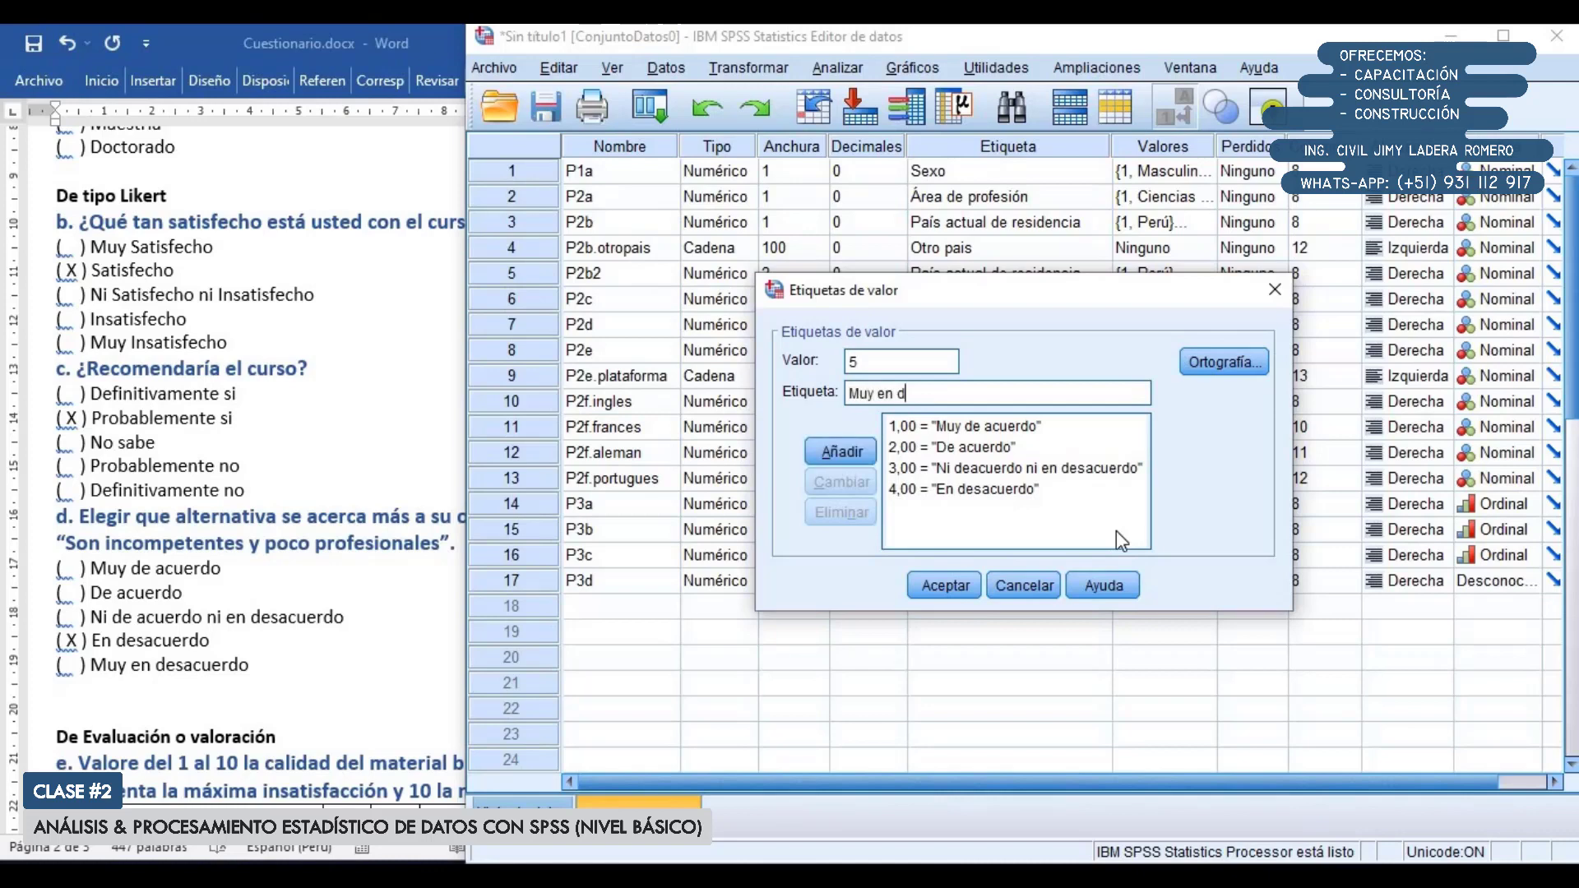
{"action": "type", "text": "esacuerdo"}
{"action": "key", "text": "Return"}
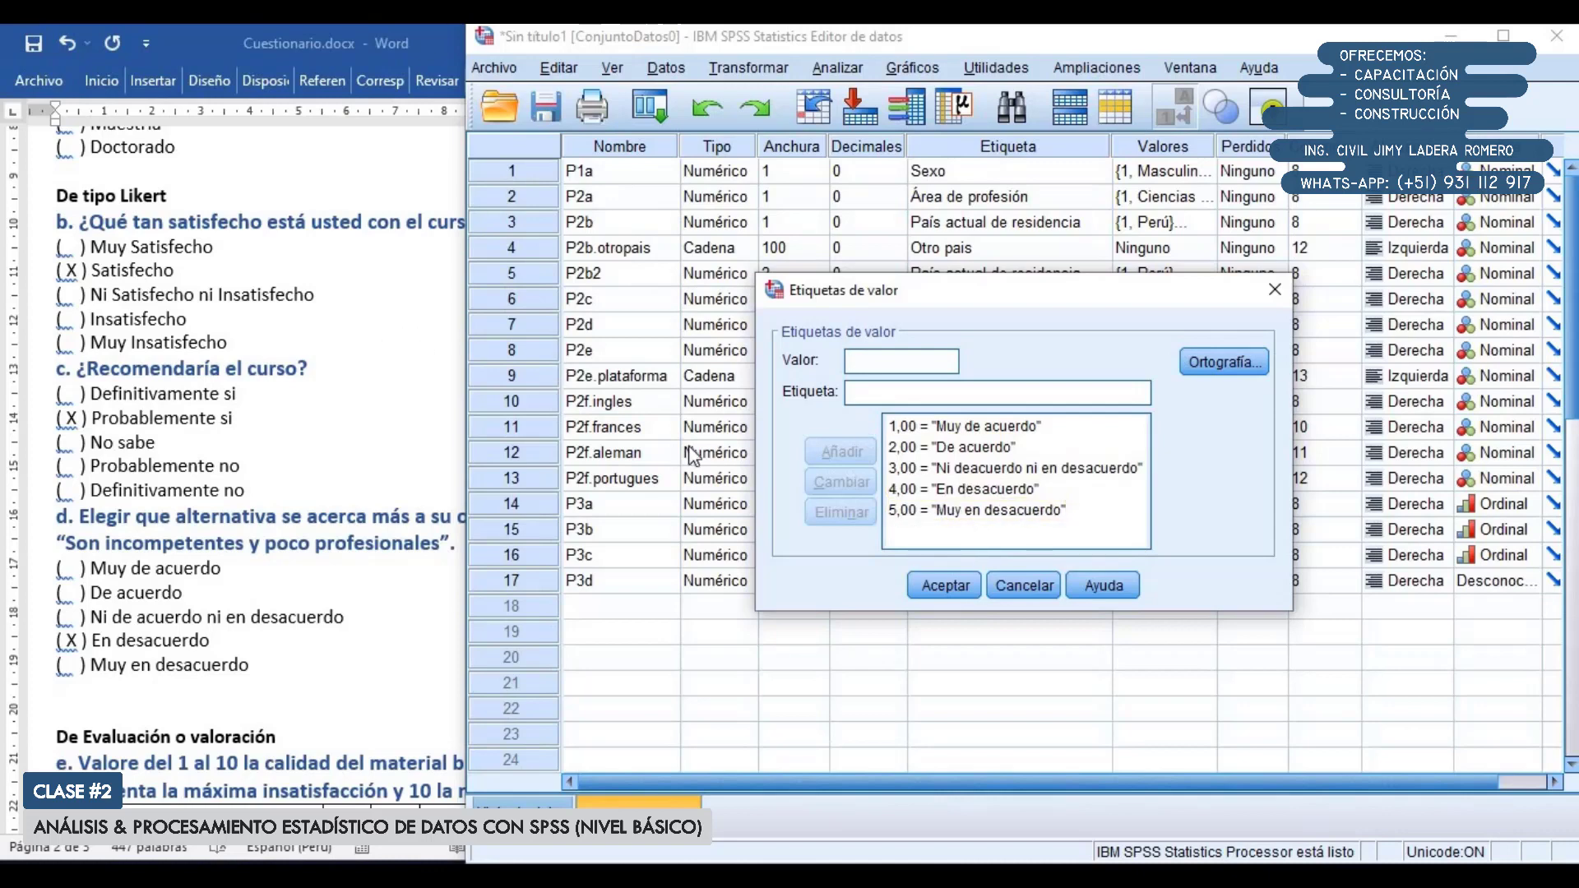
{"action": "left_click", "coordinate": [1038, 515]}
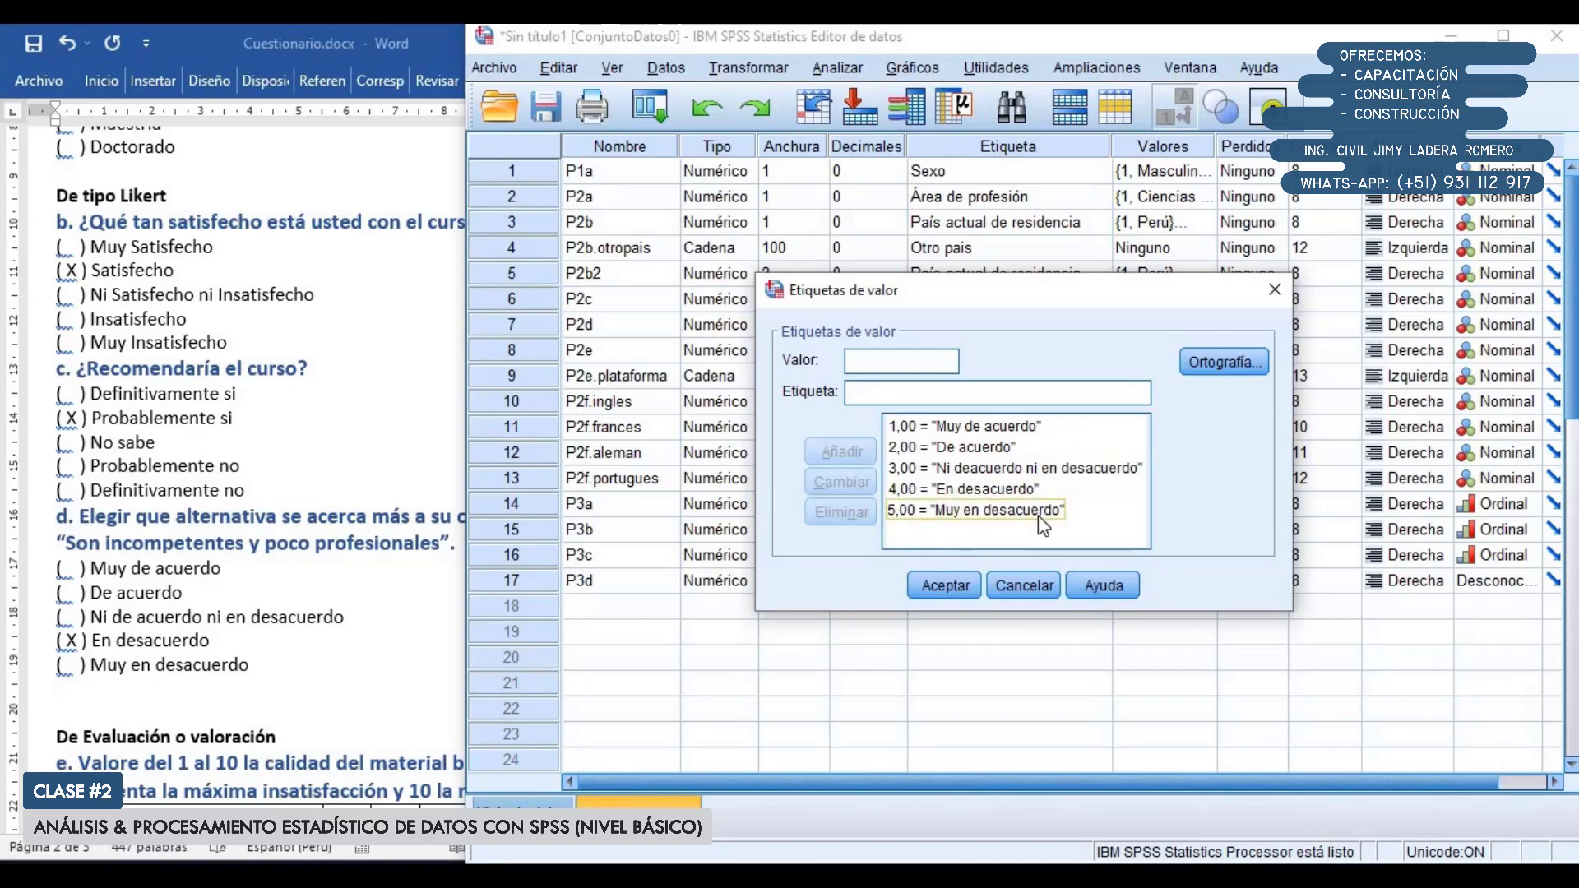
{"action": "left_click", "coordinate": [937, 585]}
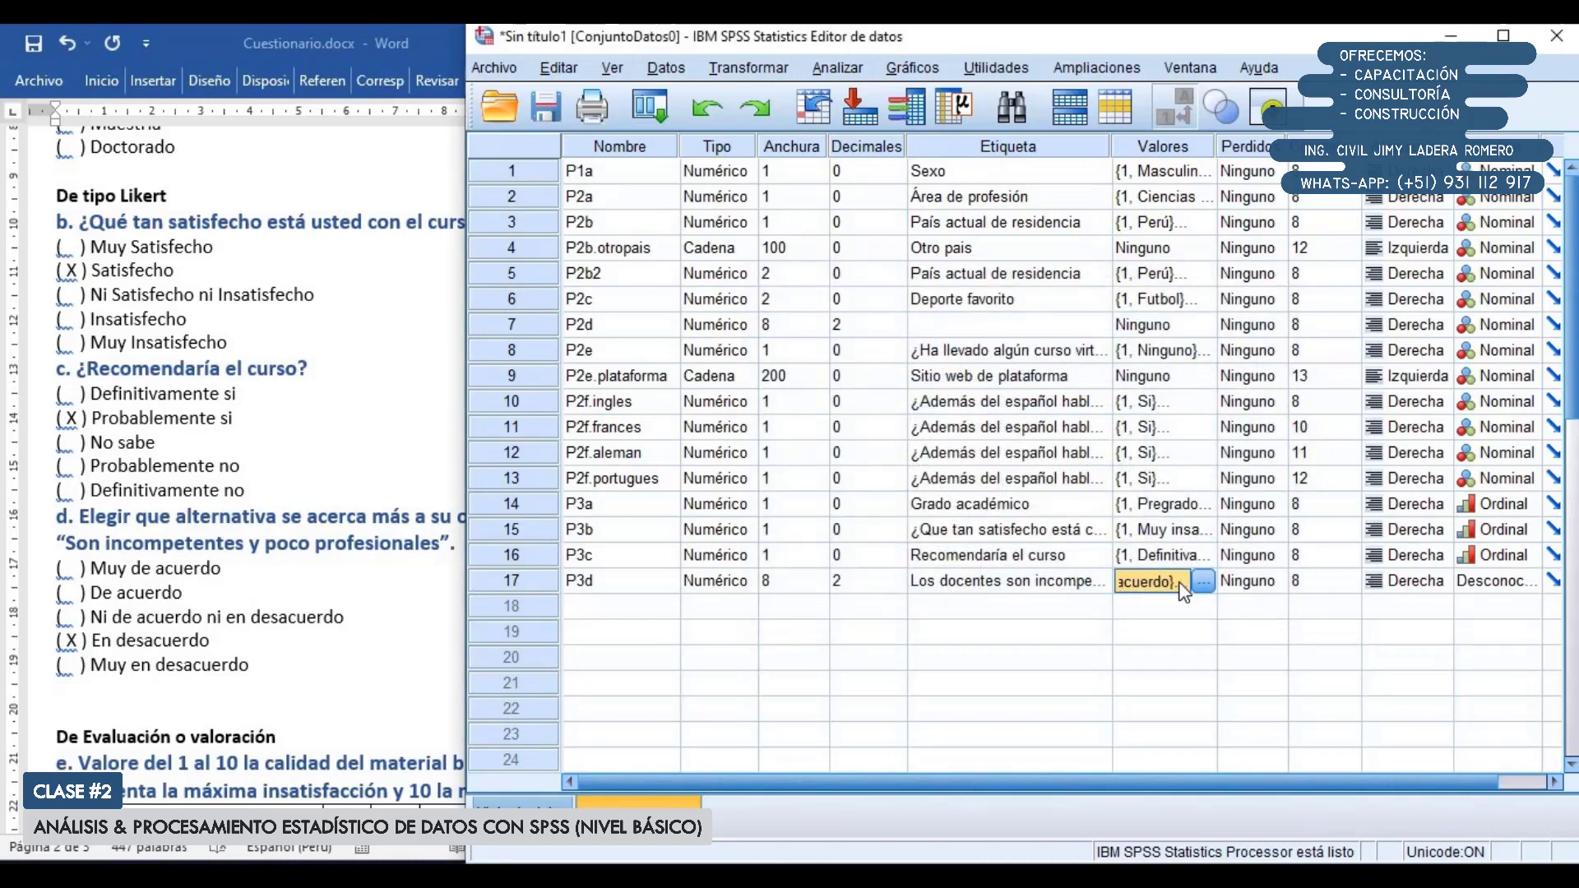
Set the number of decimals of P3d to 0
{"action": "left_click", "coordinate": [897, 587]}
{"action": "left_click", "coordinate": [897, 586]}
{"action": "left_click", "coordinate": [897, 586]}
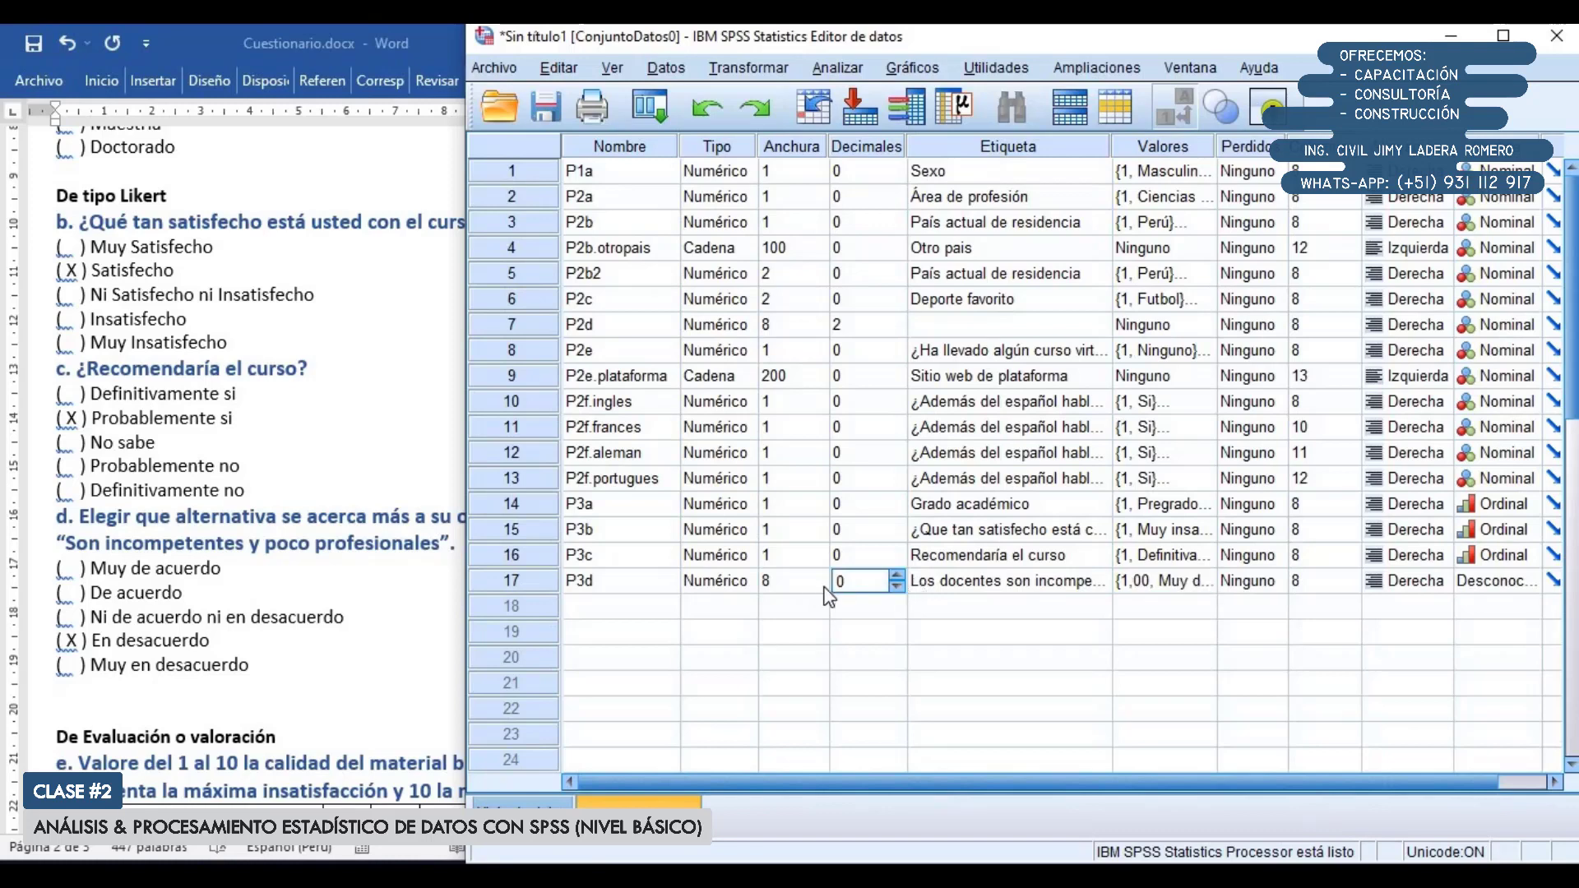
Set the width of P3d to 1 and its measurement level to Ordinal
{"action": "left_click", "coordinate": [824, 586]}
{"action": "type", "text": "1"}
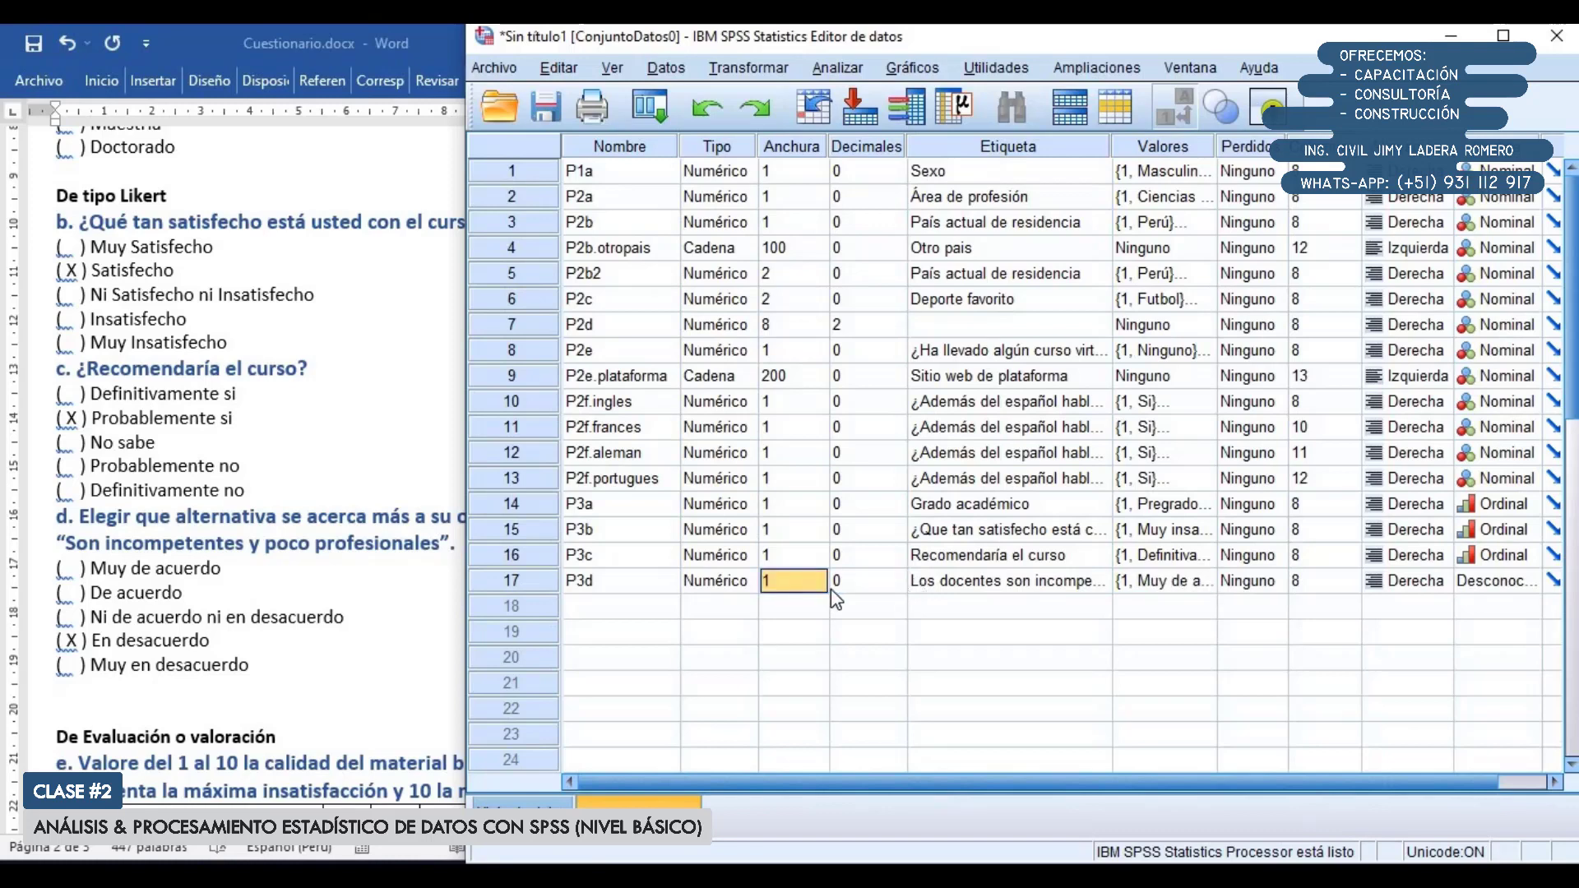
{"action": "left_click_drag", "start_coordinate": [1173, 534], "coordinate": [1176, 557]}
{"action": "left_click", "coordinate": [1181, 536], "text": "ctrl"}
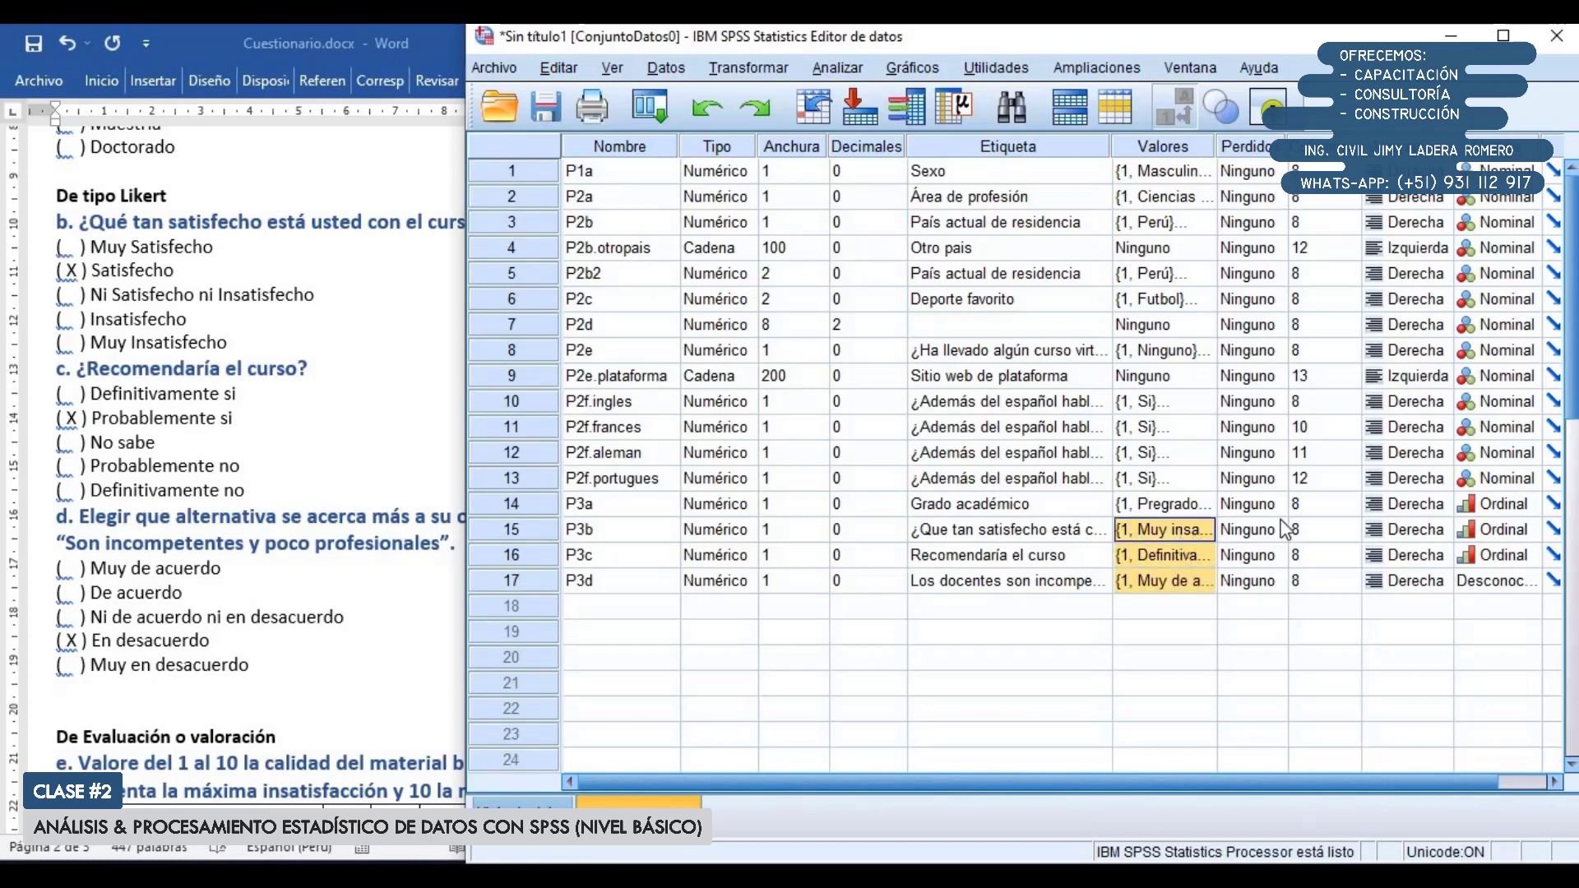
{"action": "left_click", "coordinate": [1501, 582]}
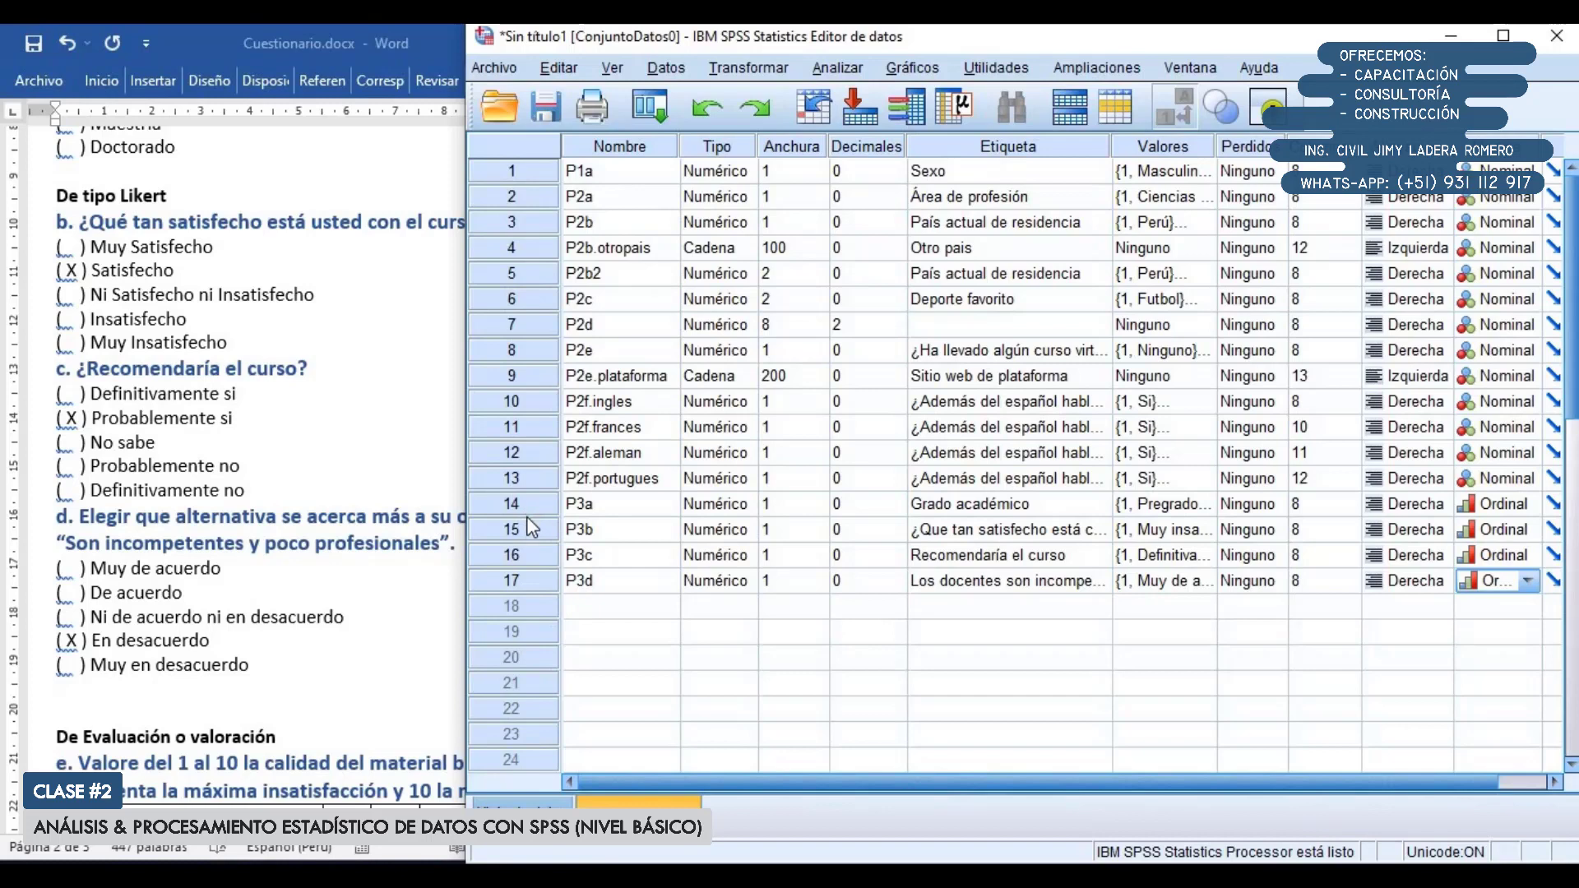
{"action": "left_click_drag", "start_coordinate": [531, 536], "coordinate": [525, 584]}
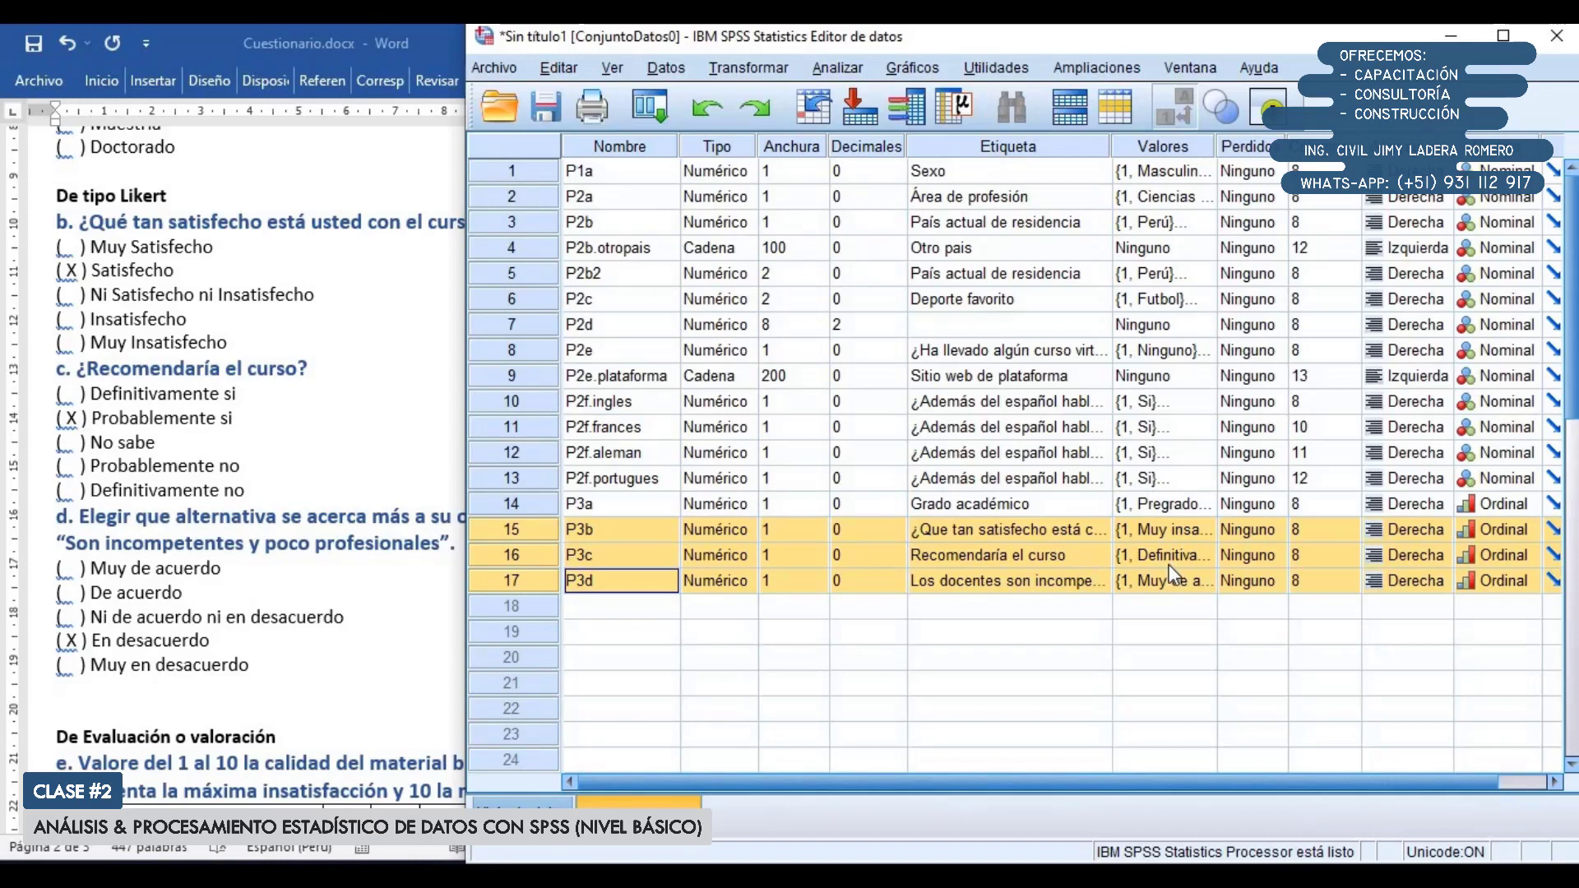
Switch to the case data and enter "Satisfecho" as the first case's P3b answer
{"action": "left_click", "coordinate": [535, 801]}
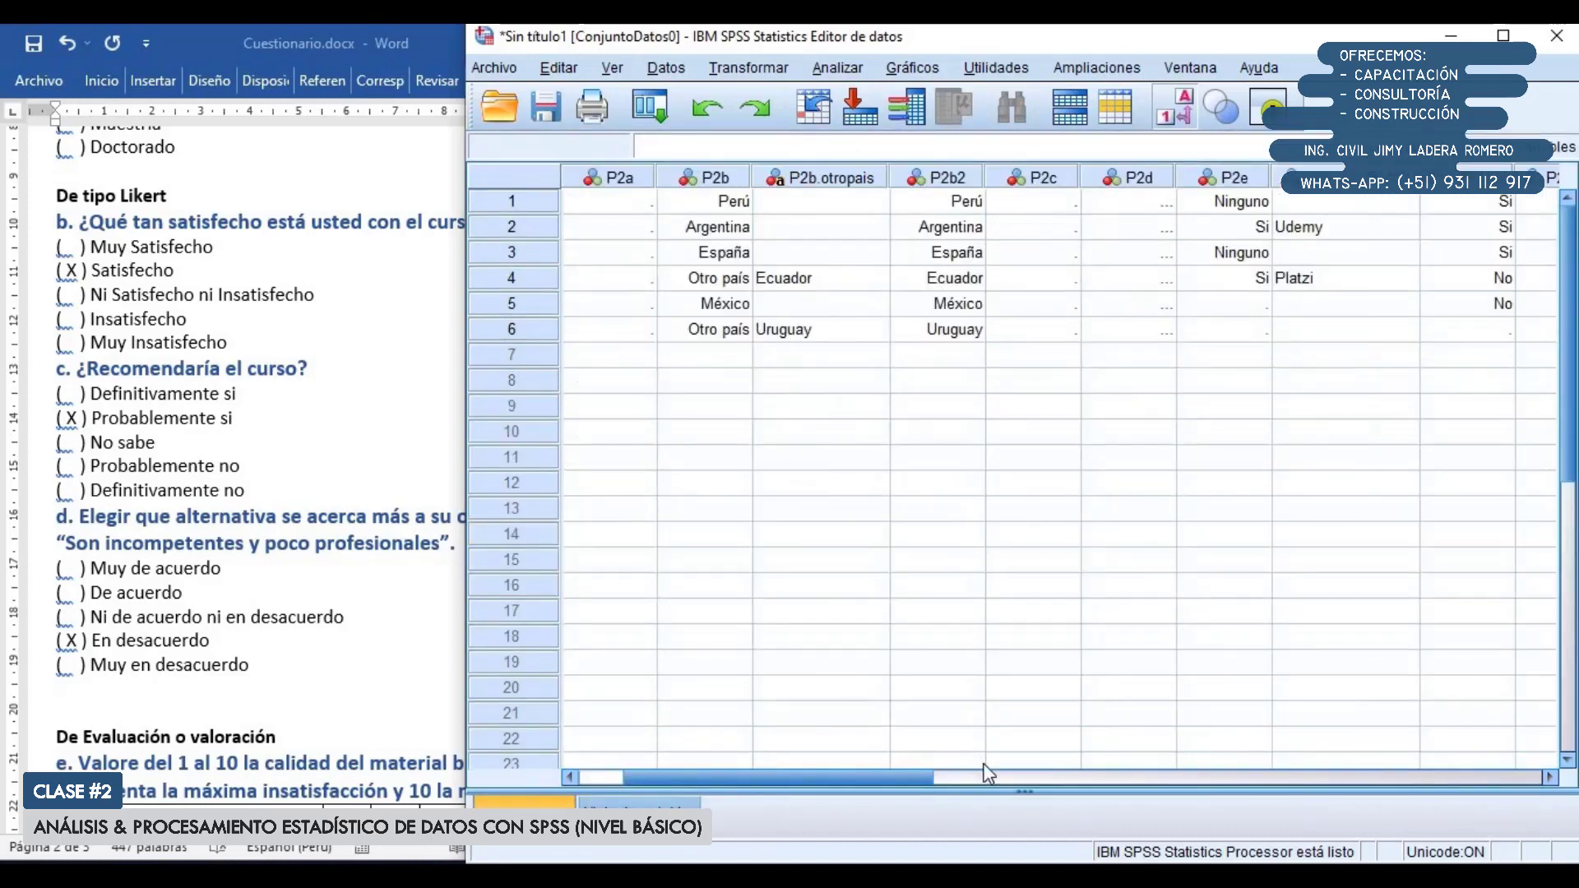
{"action": "left_click_drag", "start_coordinate": [847, 776], "coordinate": [1294, 769]}
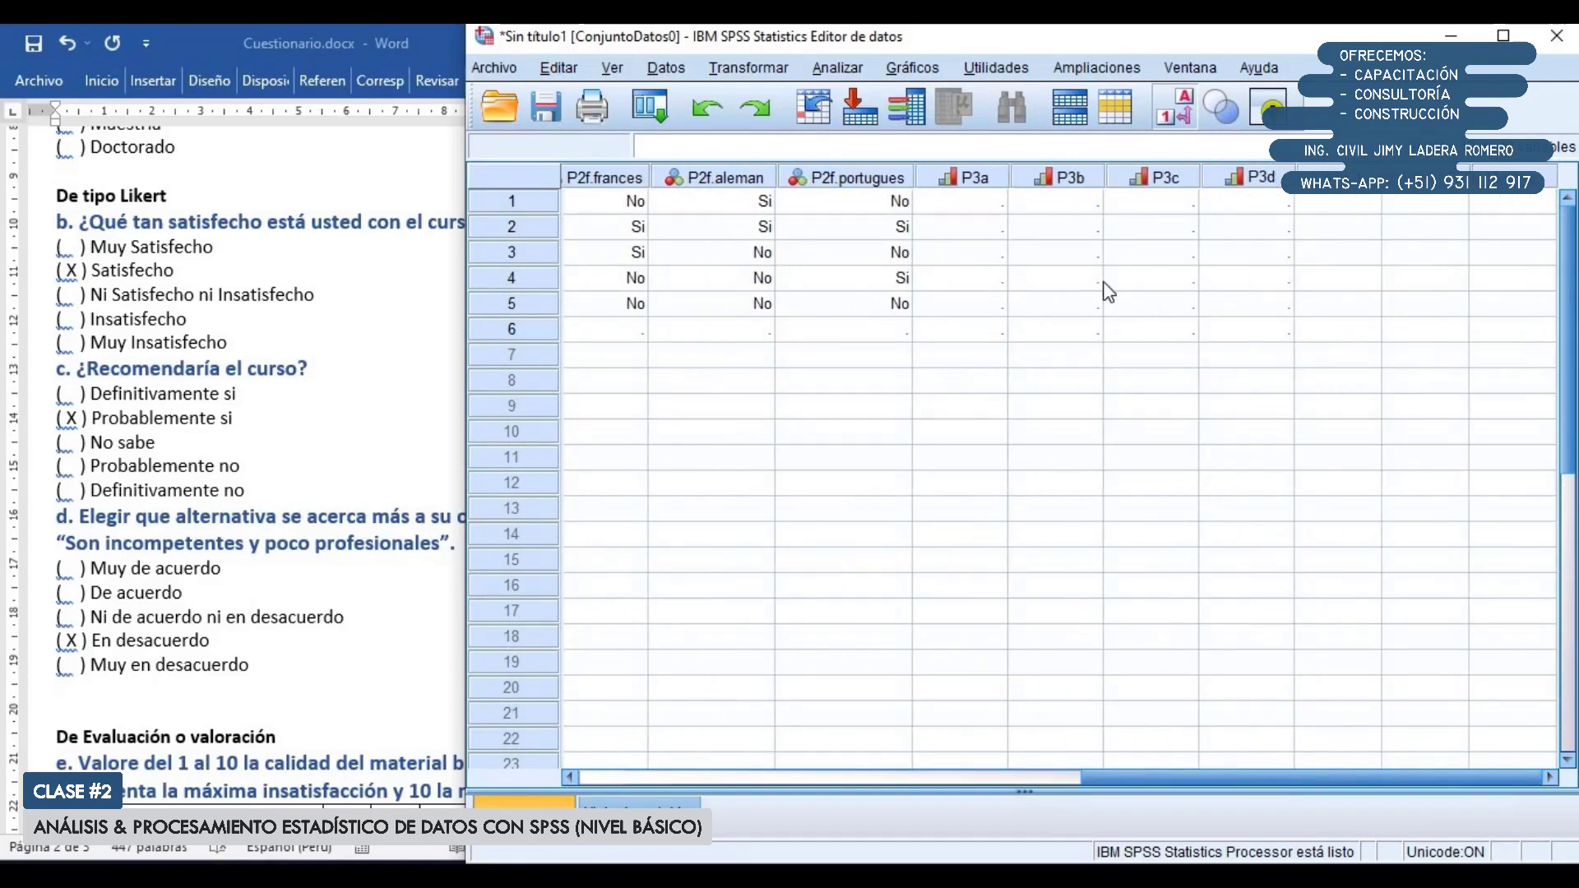
{"action": "left_click", "coordinate": [1031, 207]}
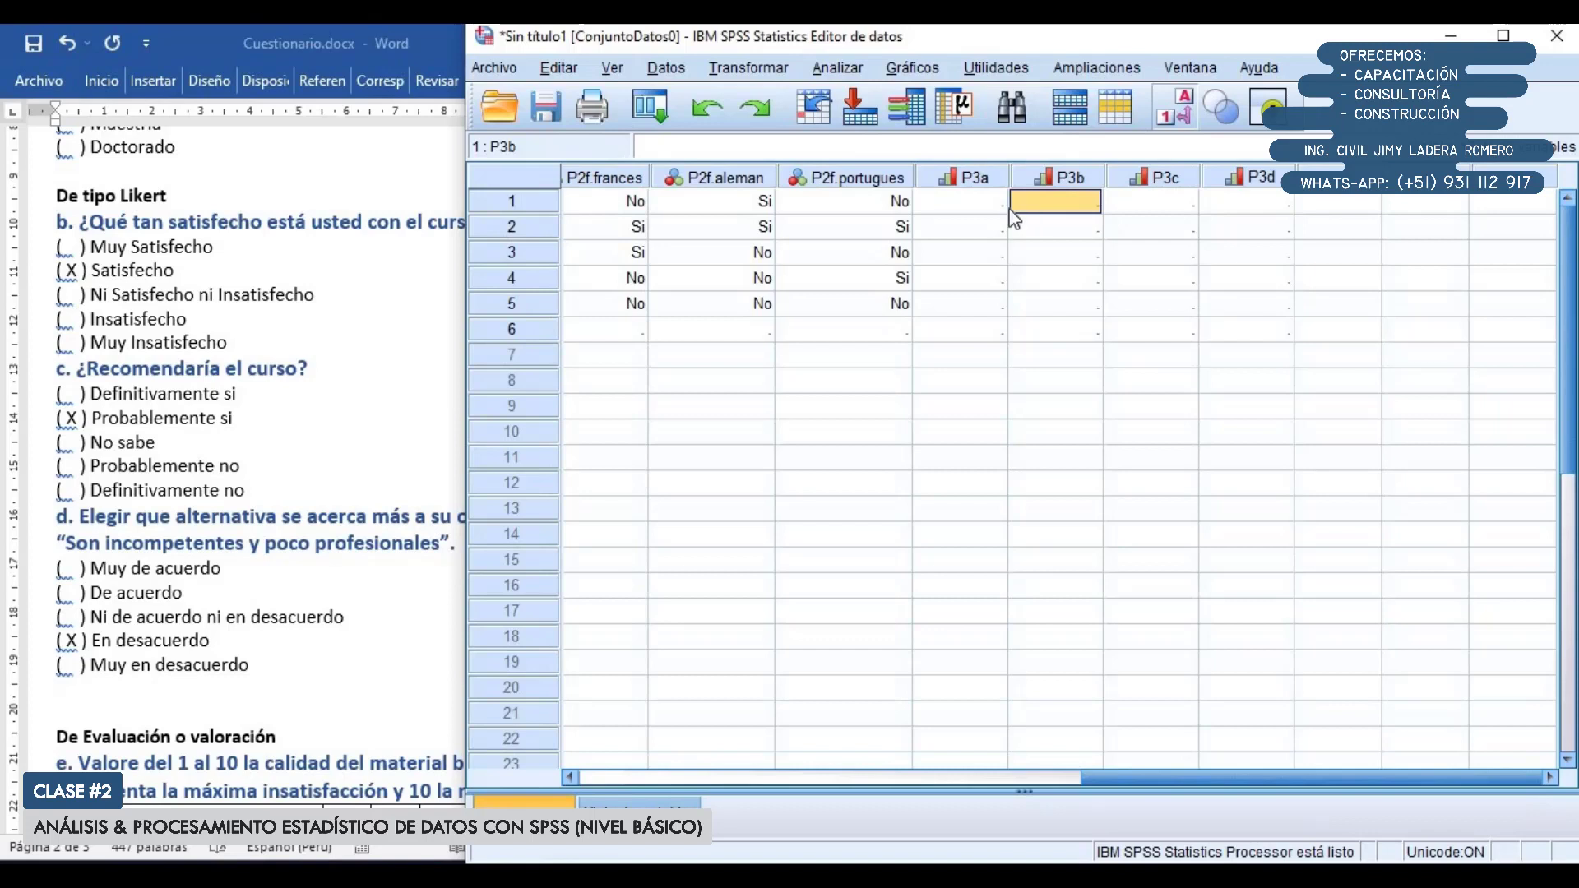
{"action": "left_click", "coordinate": [1088, 202]}
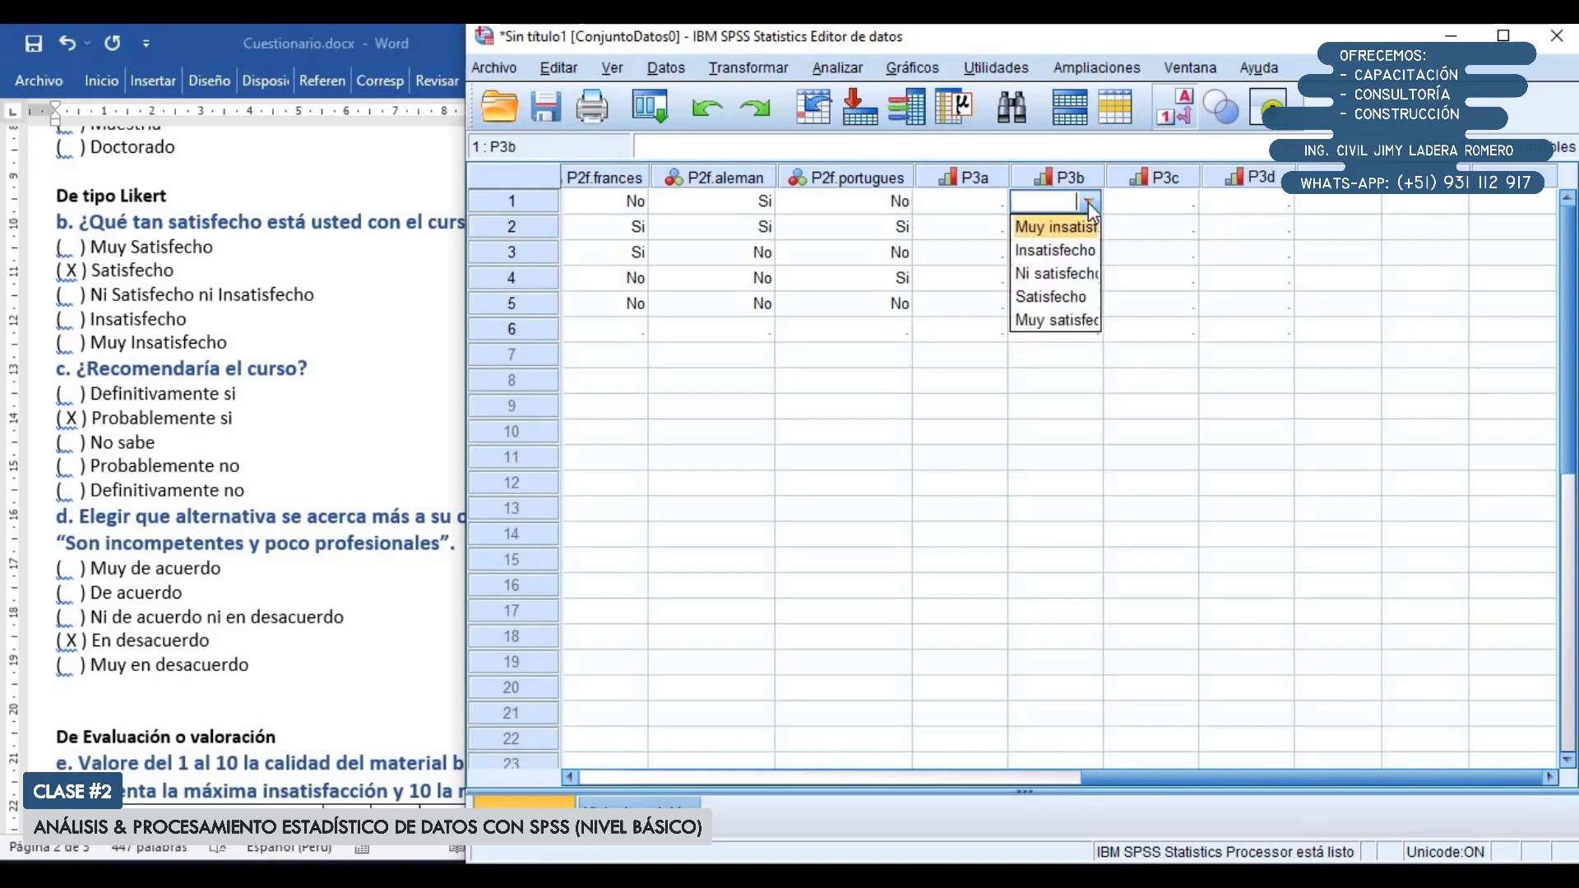
{"action": "left_click", "coordinate": [1061, 296]}
Enter "Probablemente si" as the first case's P3c answer
{"action": "left_click", "coordinate": [1174, 204]}
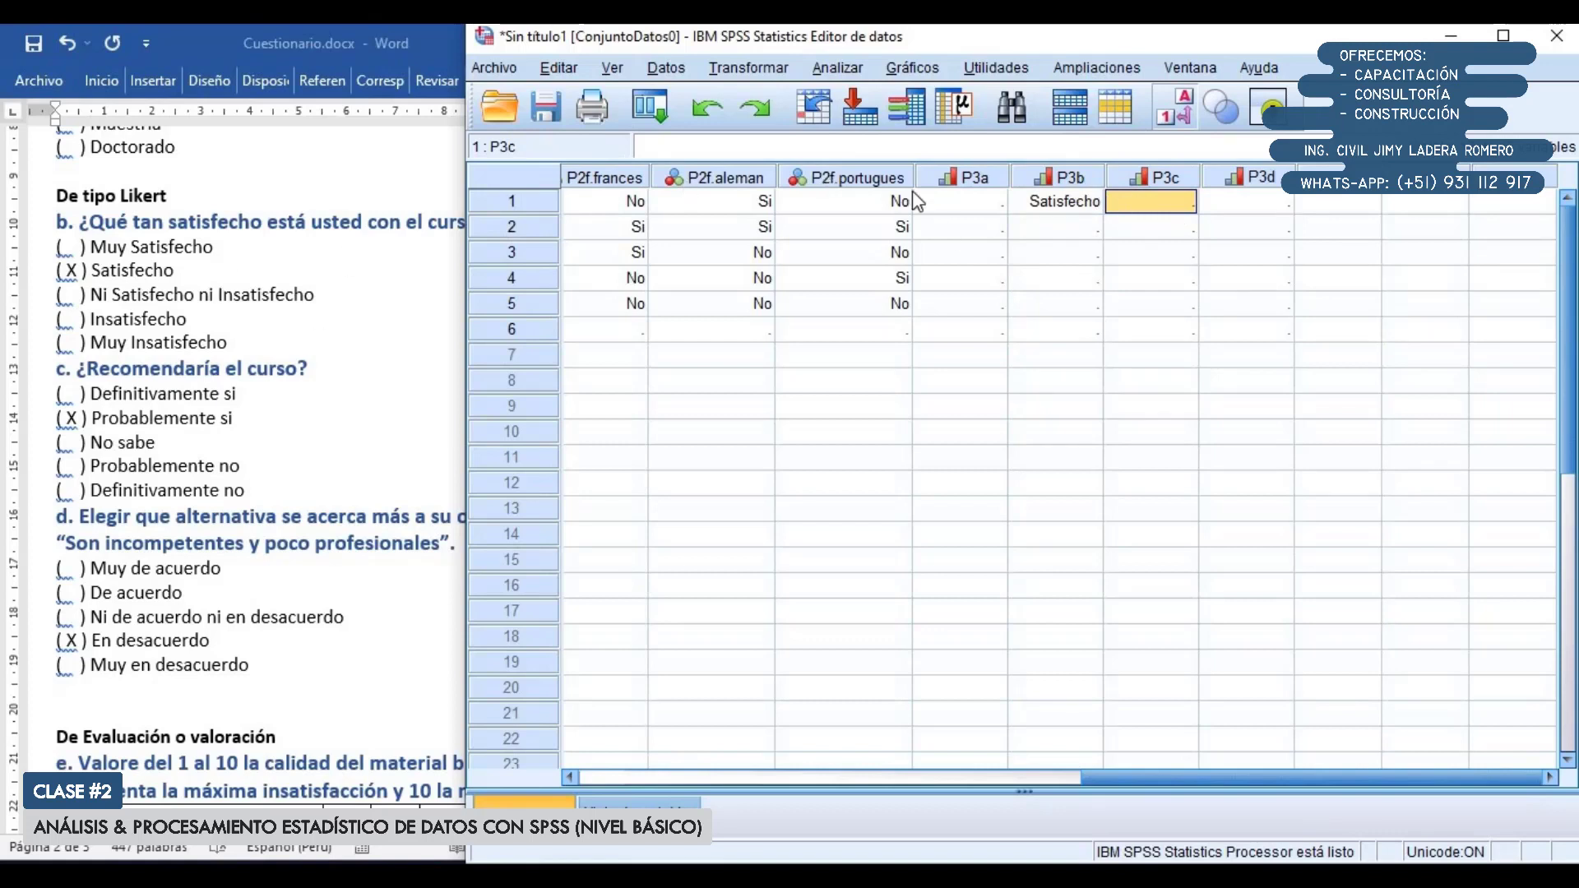
{"action": "left_click", "coordinate": [1187, 204]}
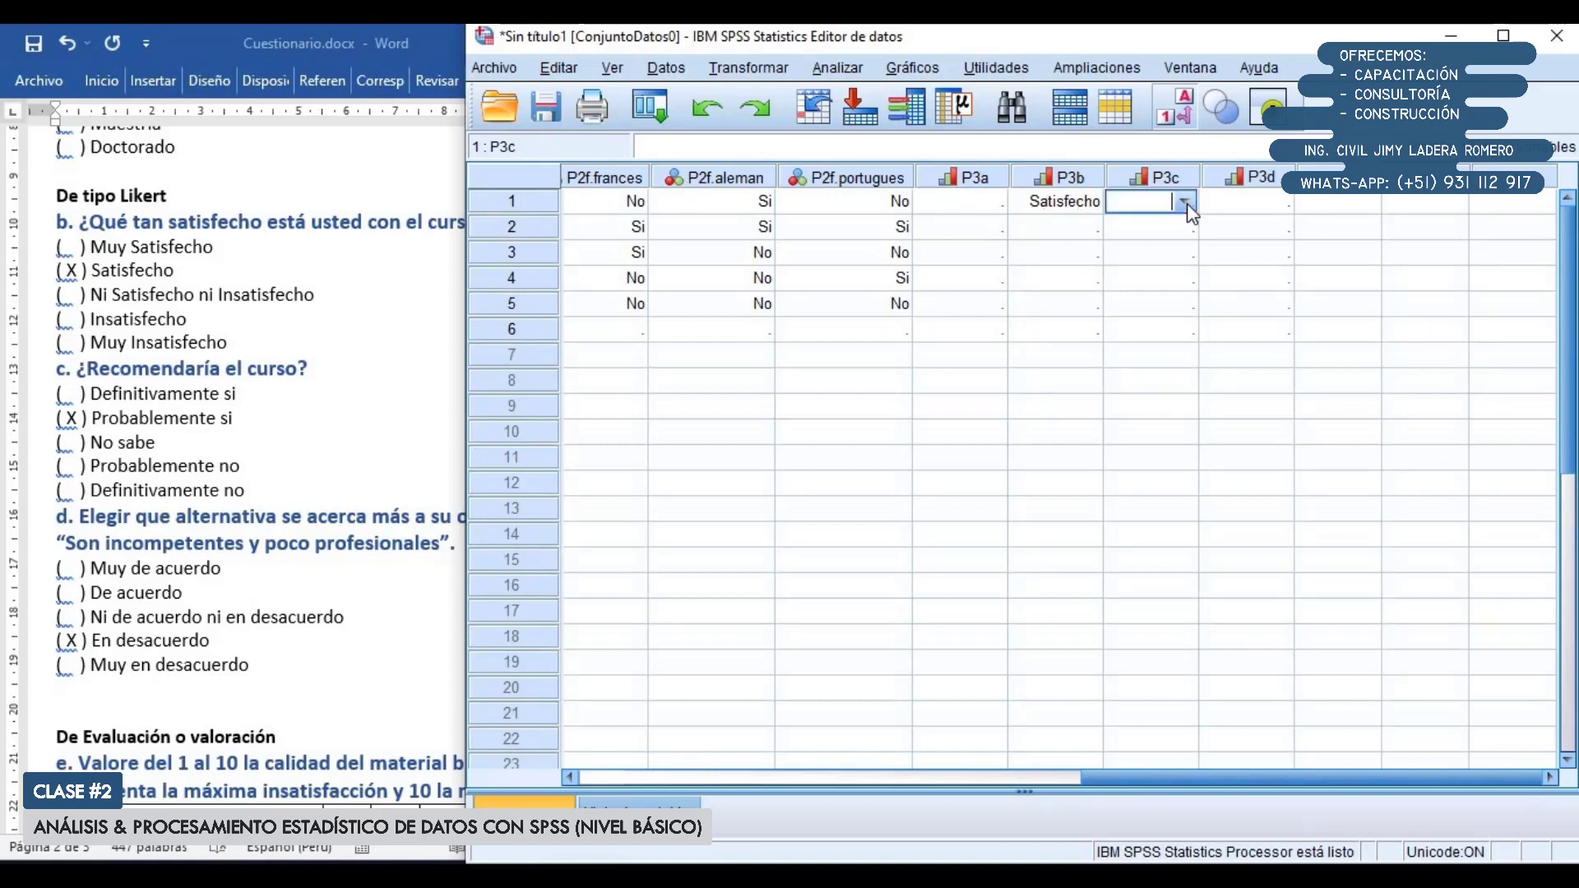
{"action": "left_click", "coordinate": [1184, 204]}
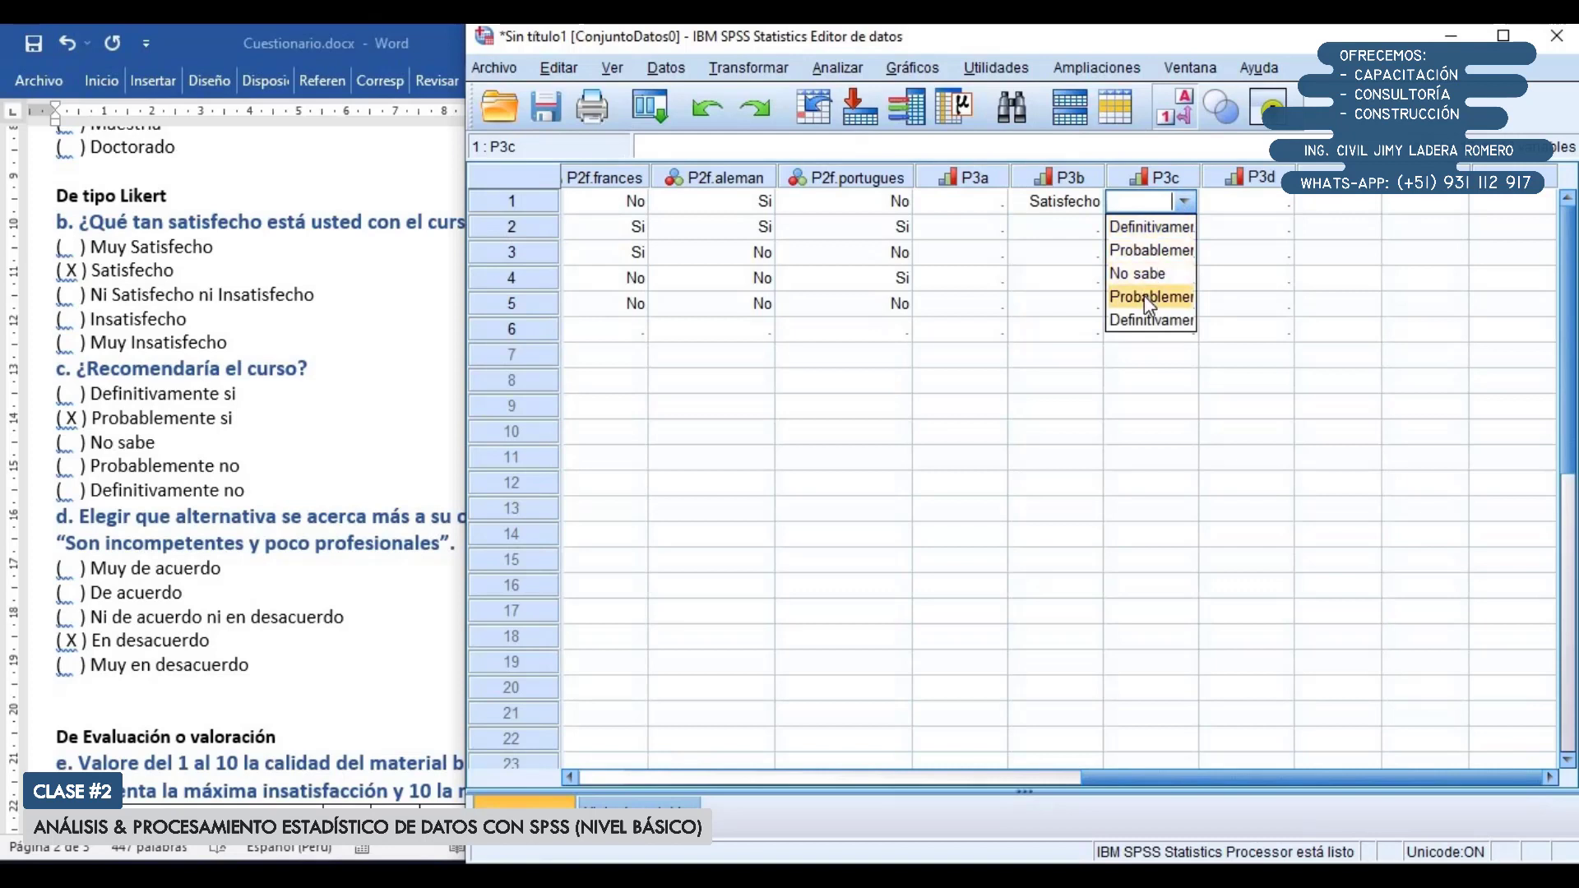
{"action": "left_click", "coordinate": [1147, 250]}
Enter "En desacuerdo" as the first case's P3d answer
{"action": "left_click", "coordinate": [1247, 206]}
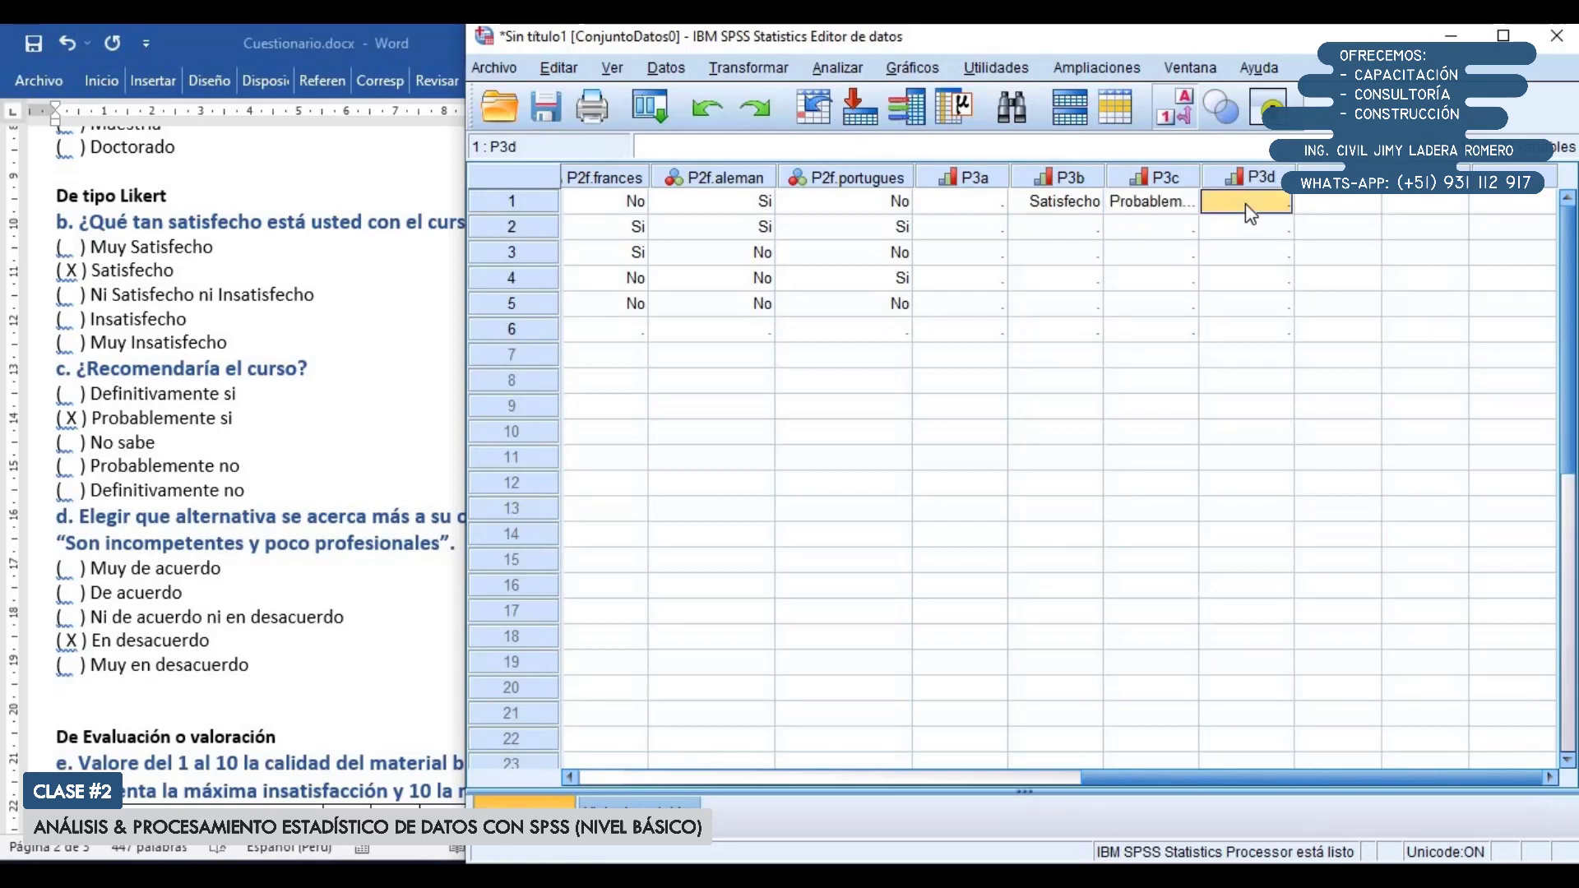
{"action": "left_click", "coordinate": [1280, 206]}
{"action": "left_click", "coordinate": [1279, 205]}
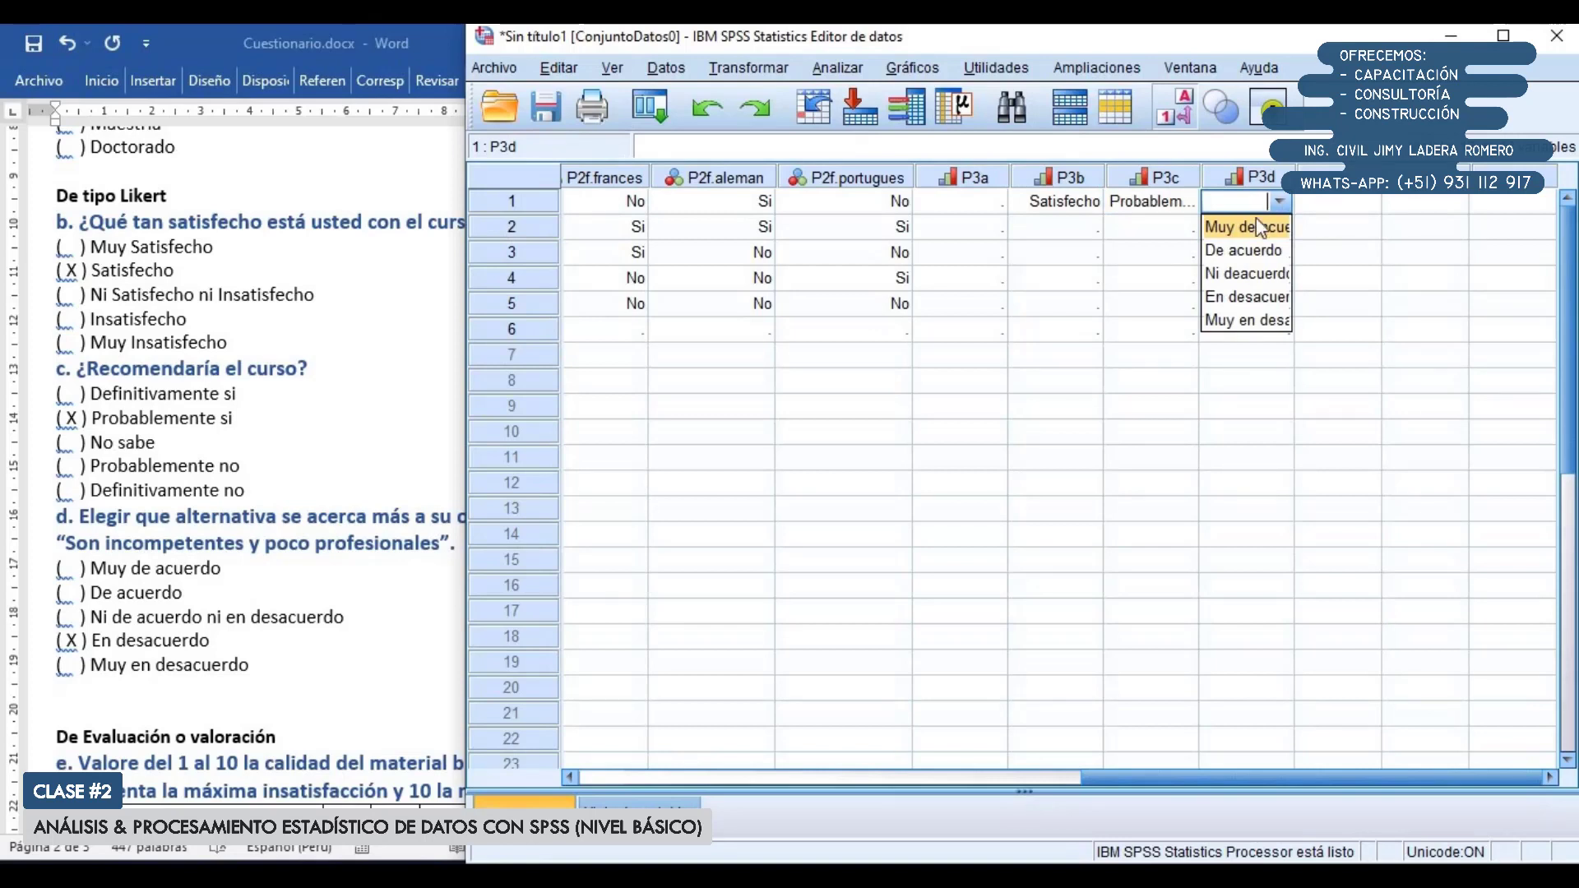
{"action": "left_click", "coordinate": [1251, 300]}
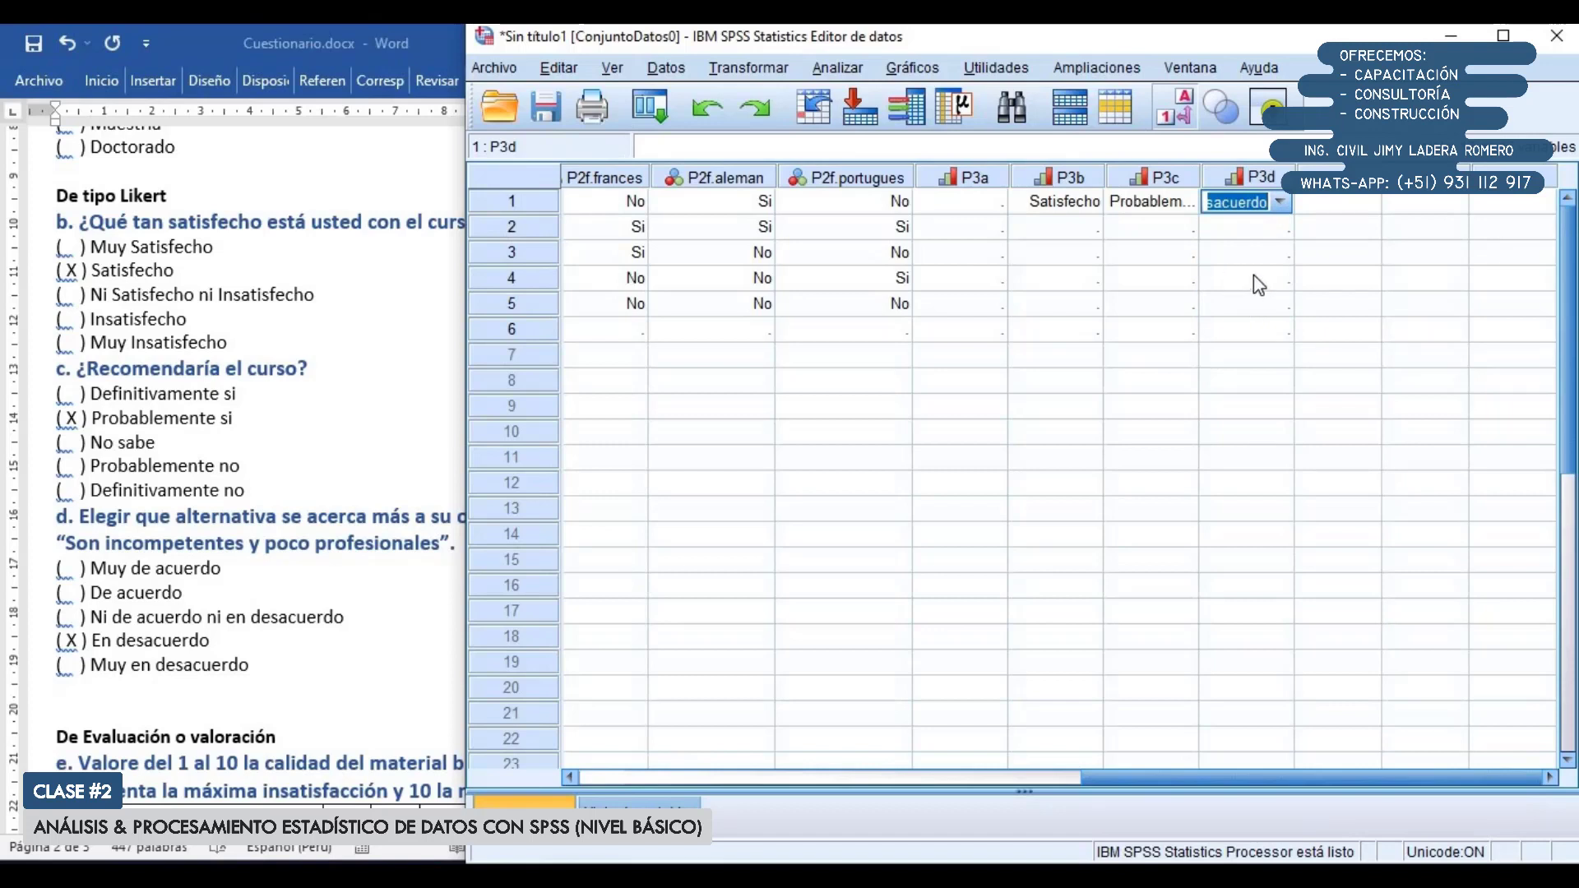
{"action": "left_click", "coordinate": [1068, 230]}
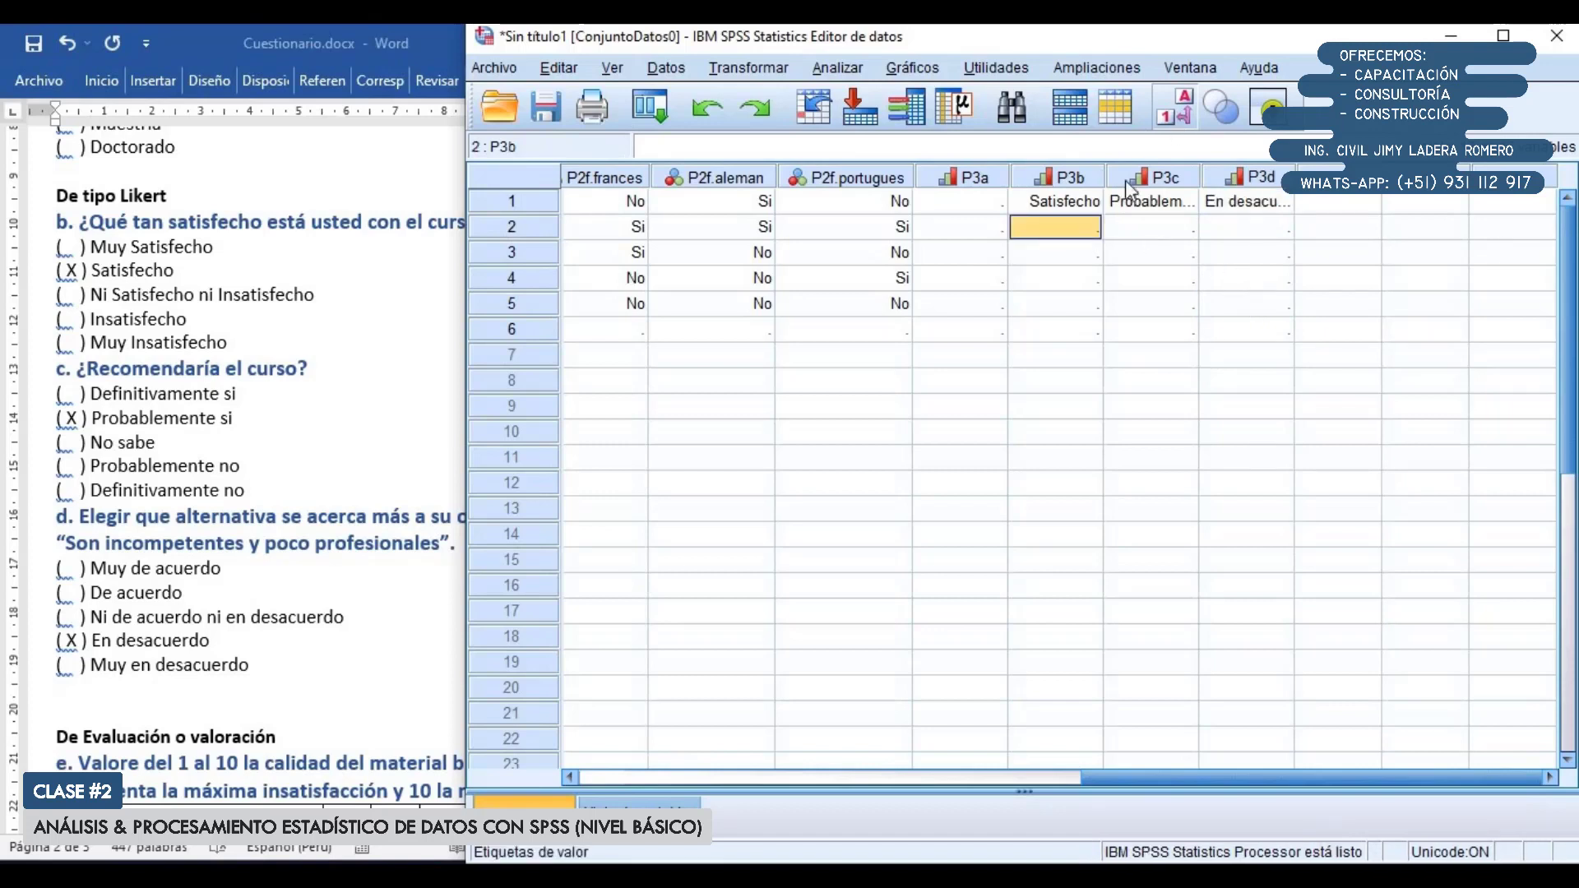
Show the numeric codes behind the first case's P3b, P3c and P3d answers, then restore the value labels
{"action": "left_click_drag", "start_coordinate": [1069, 202], "coordinate": [1238, 202]}
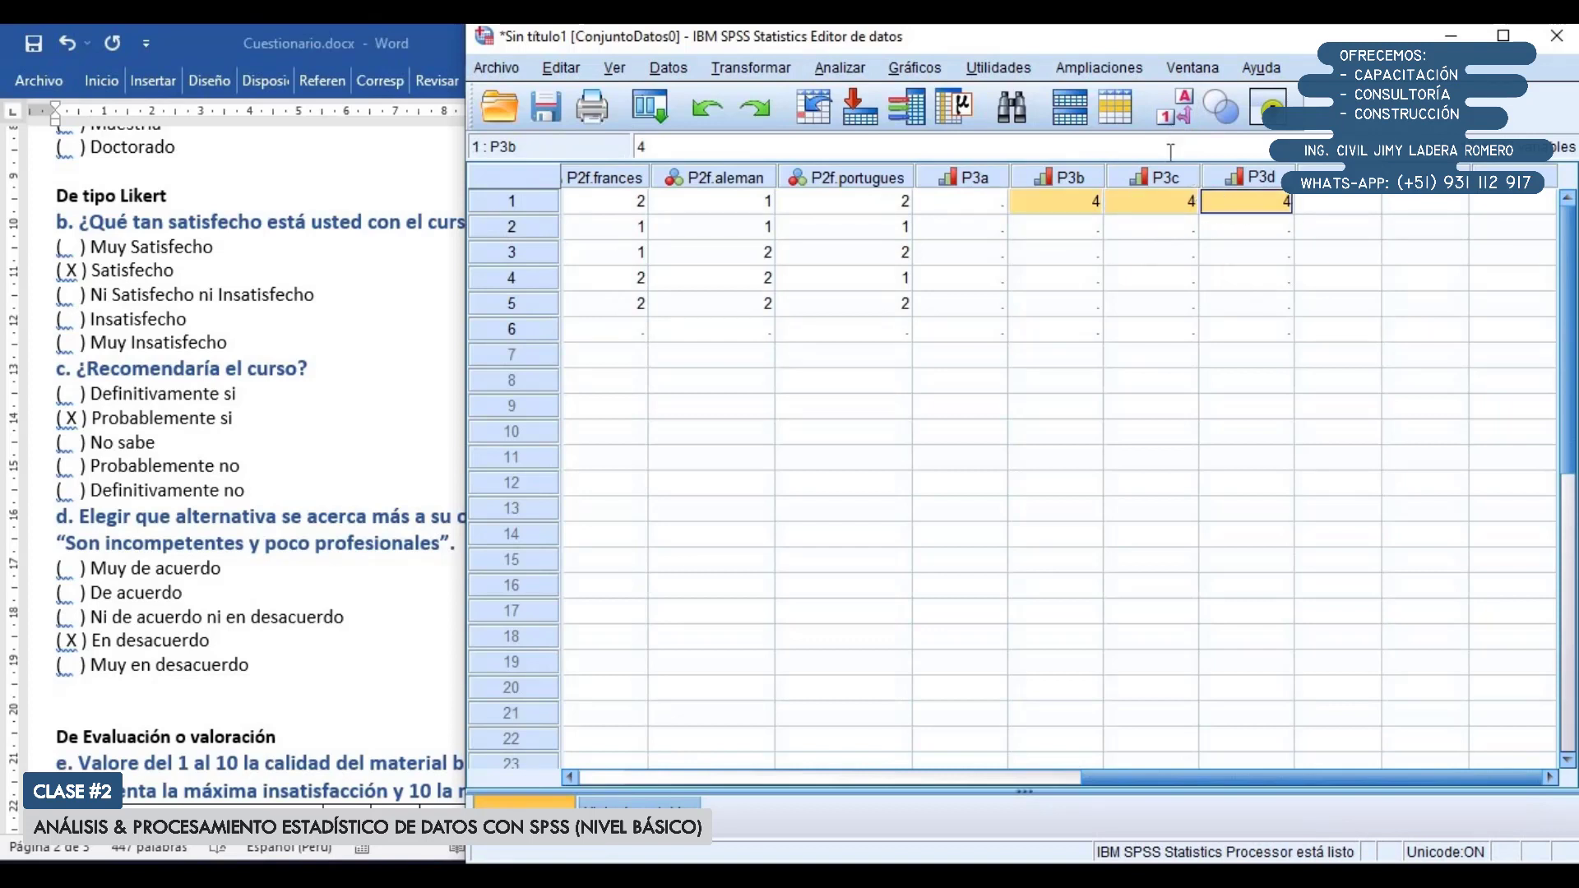
{"action": "left_click", "coordinate": [1191, 206]}
{"action": "left_click", "coordinate": [1090, 206]}
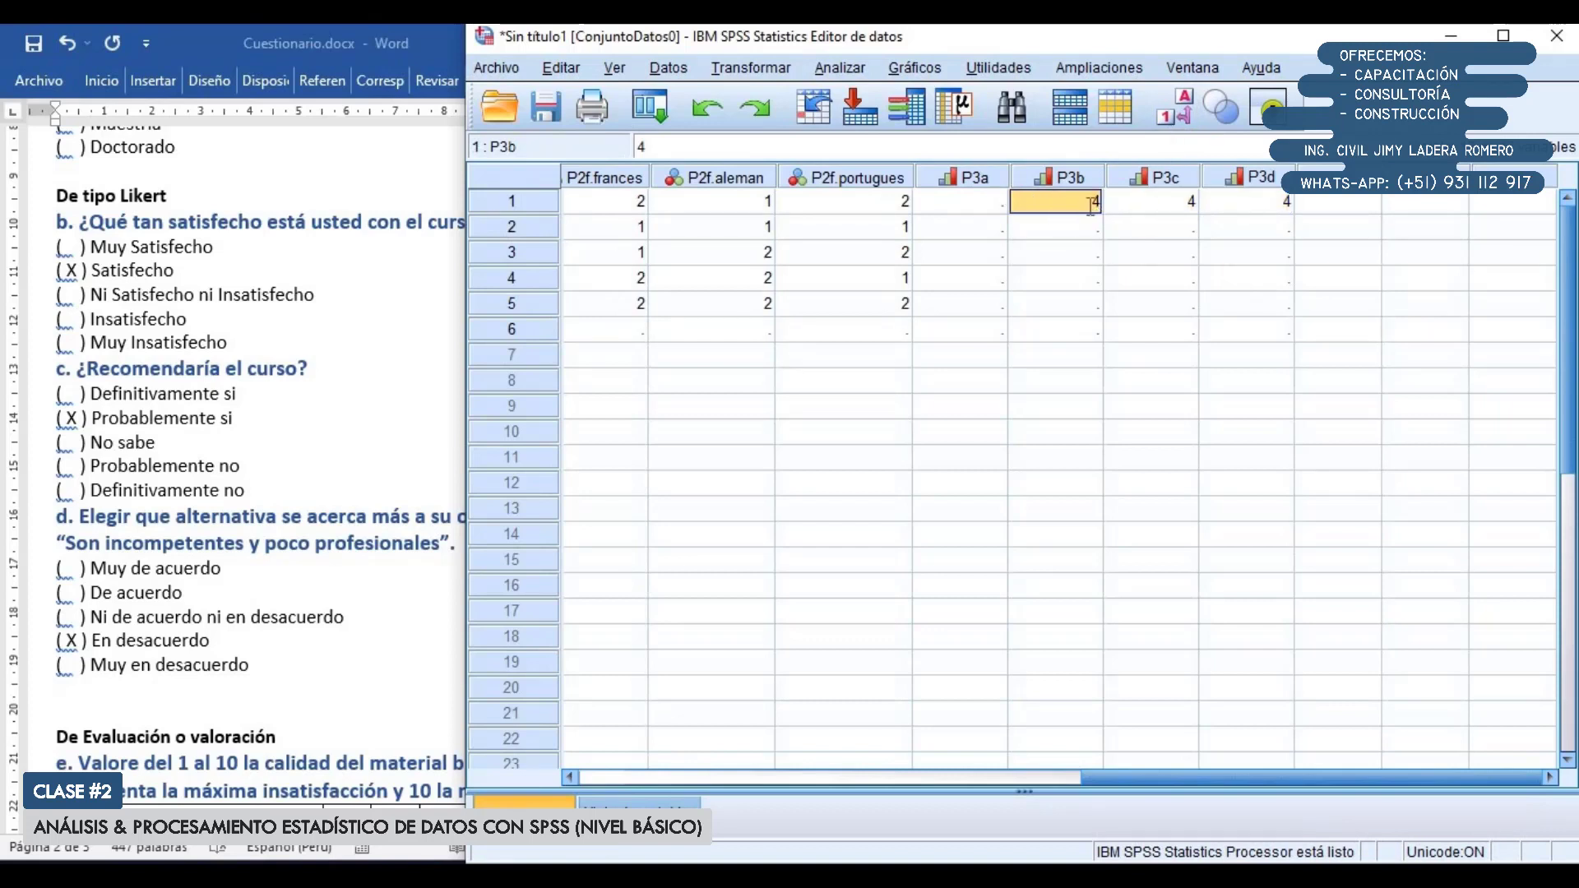
{"action": "left_click", "coordinate": [1174, 108]}
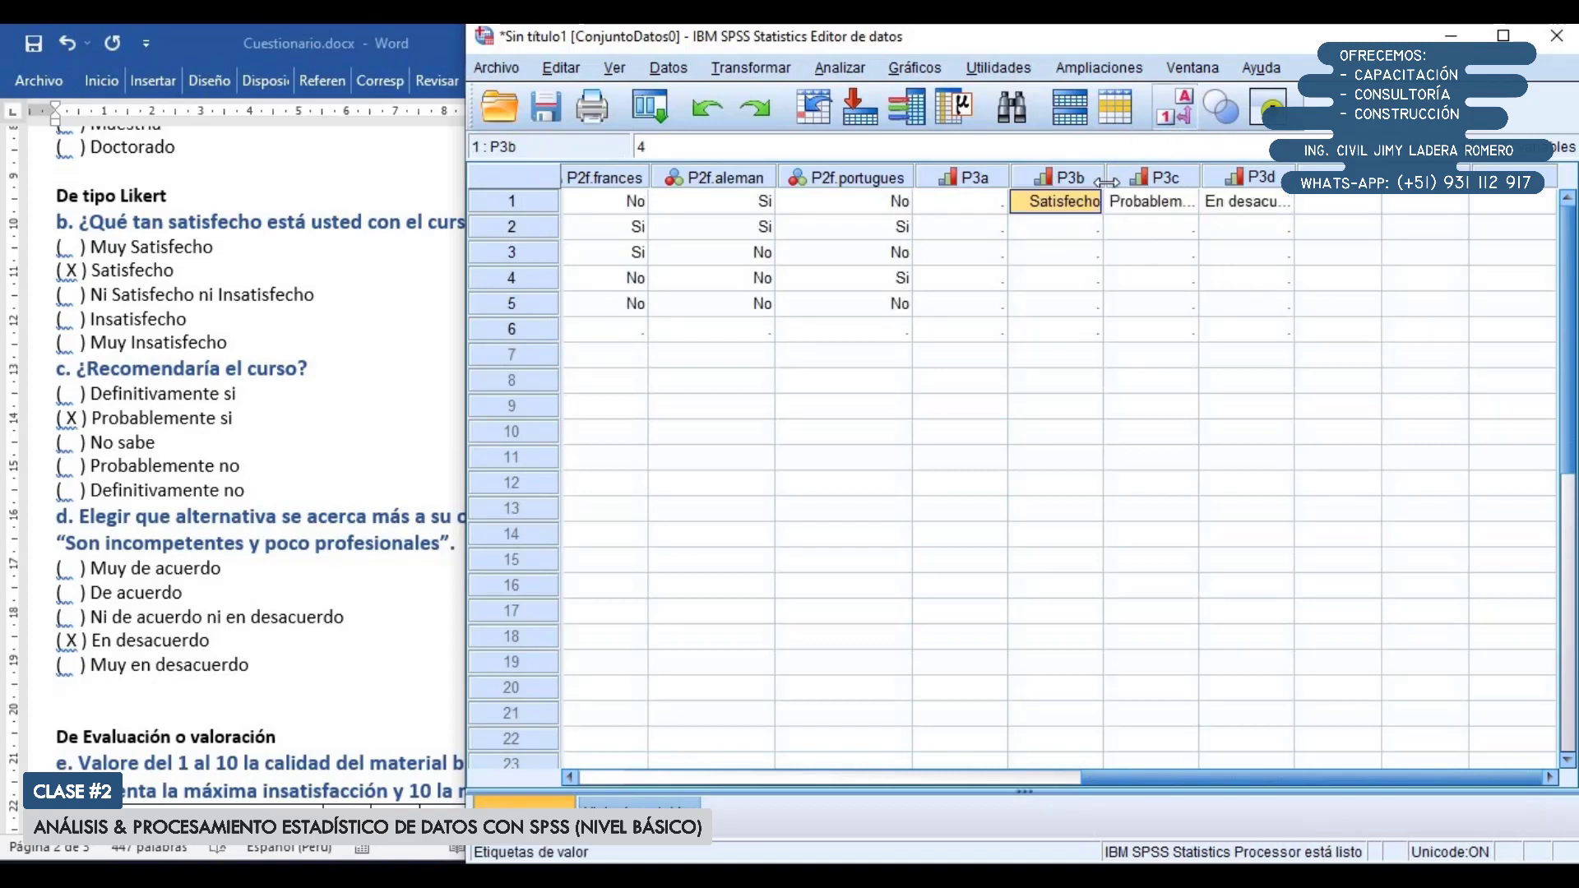
Change the first case's P3b answer to "Muy satisfecho"
{"action": "double_click", "coordinate": [1092, 204]}
{"action": "left_click", "coordinate": [1088, 203]}
{"action": "left_click", "coordinate": [1079, 249]}
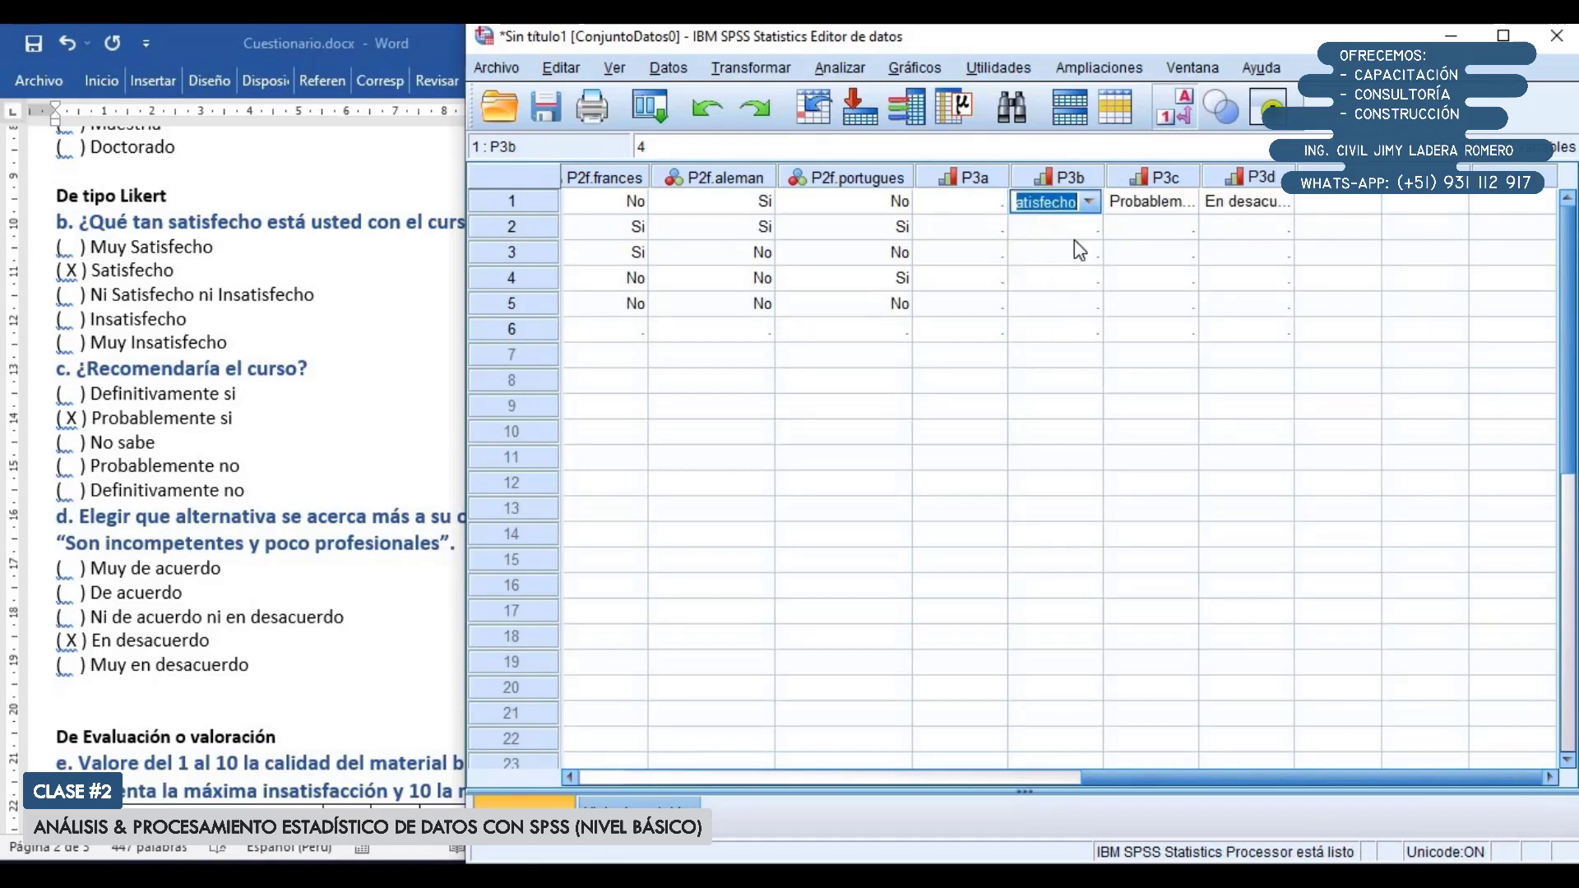
Compare the first case's P3b to P3d codes with their labels by toggling the value label display
{"action": "left_click", "coordinate": [1174, 109]}
{"action": "left_click_drag", "start_coordinate": [1069, 202], "coordinate": [1272, 197]}
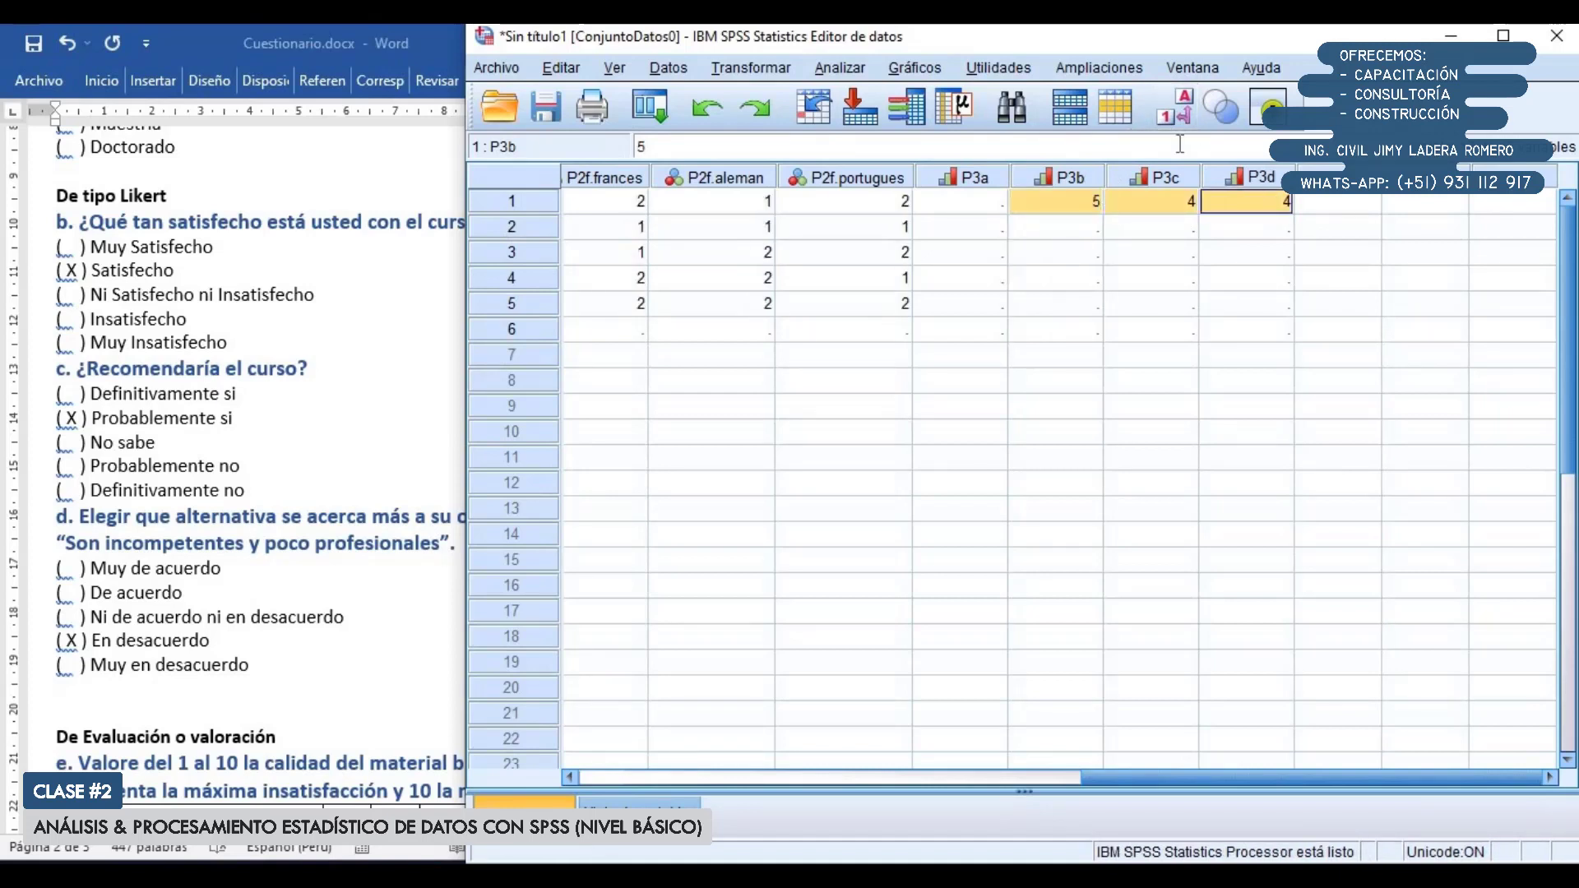
{"action": "left_click", "coordinate": [1175, 110]}
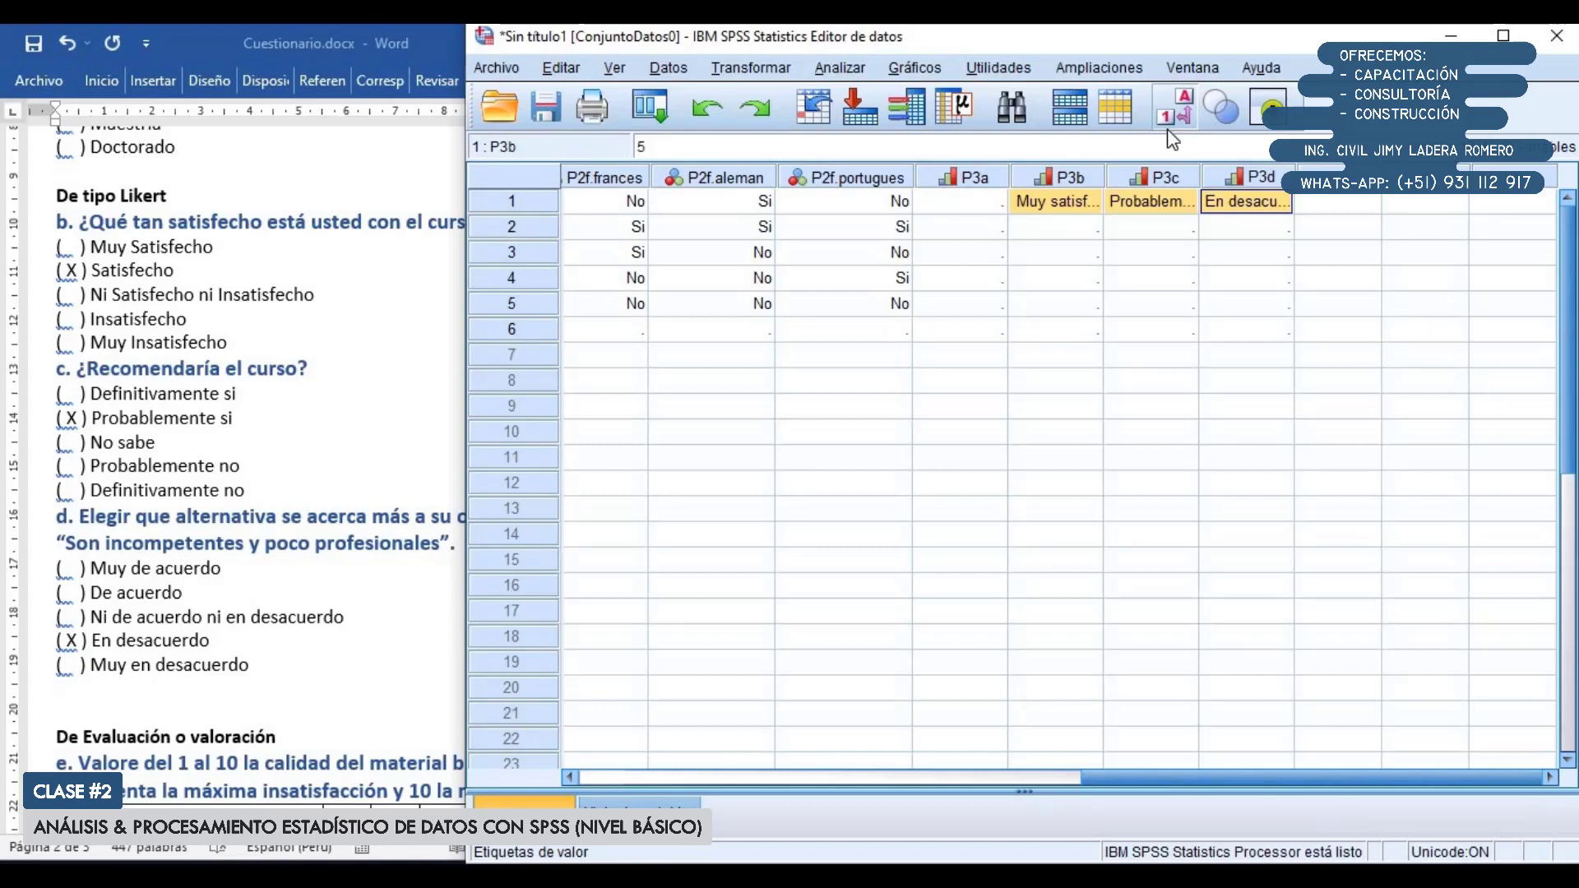
Enter "Muy insatisfecho" as the second case's P3b answer and open the answer choices of its P3c
{"action": "left_click", "coordinate": [1091, 234]}
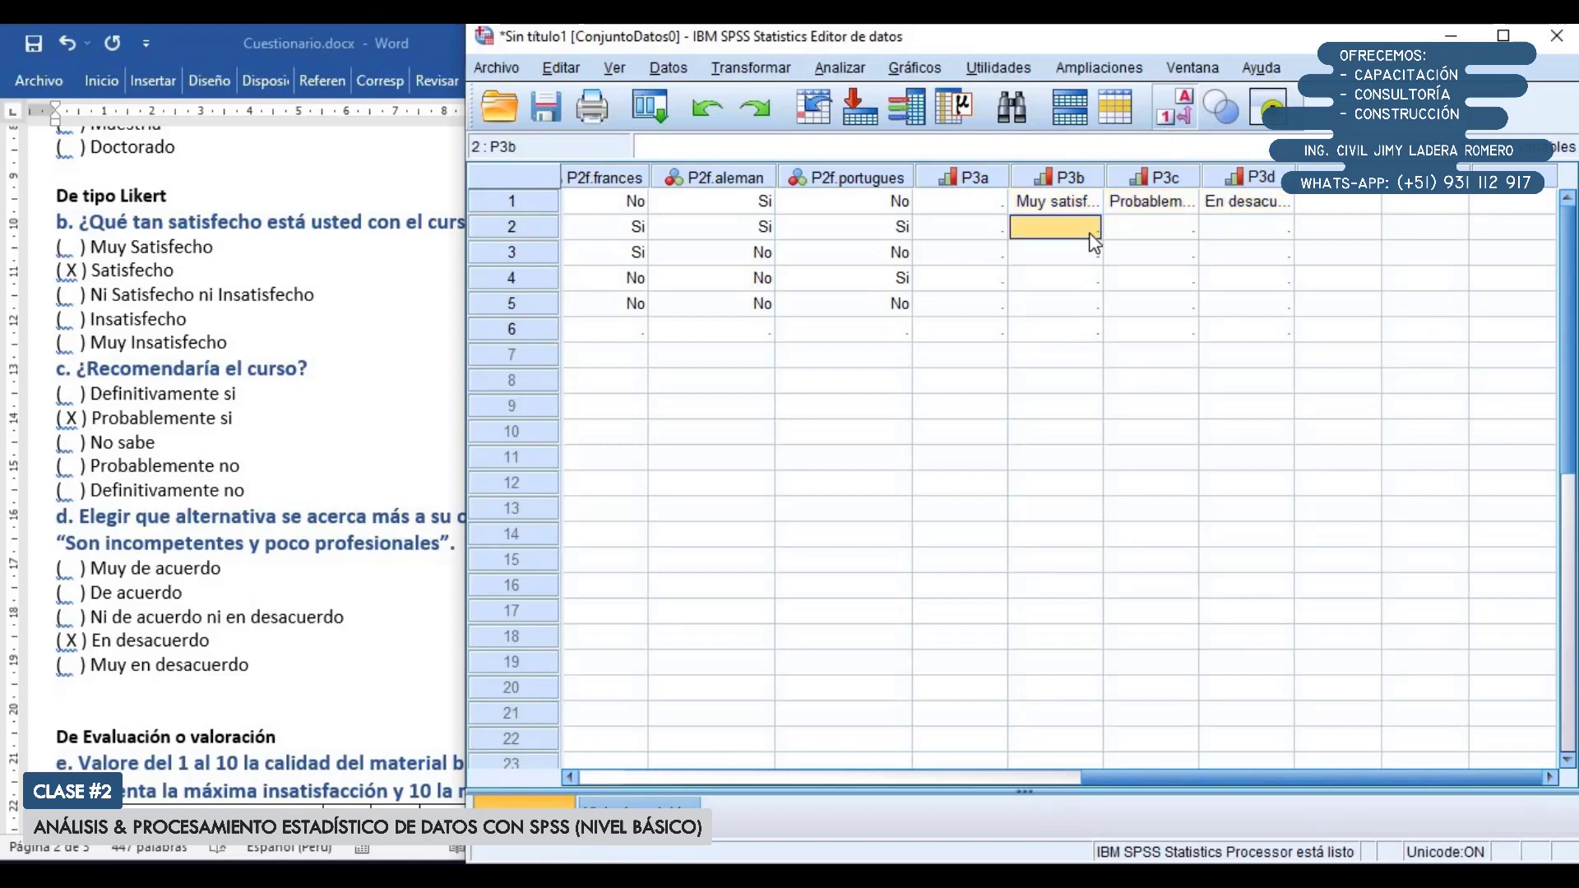
{"action": "double_click", "coordinate": [1088, 228]}
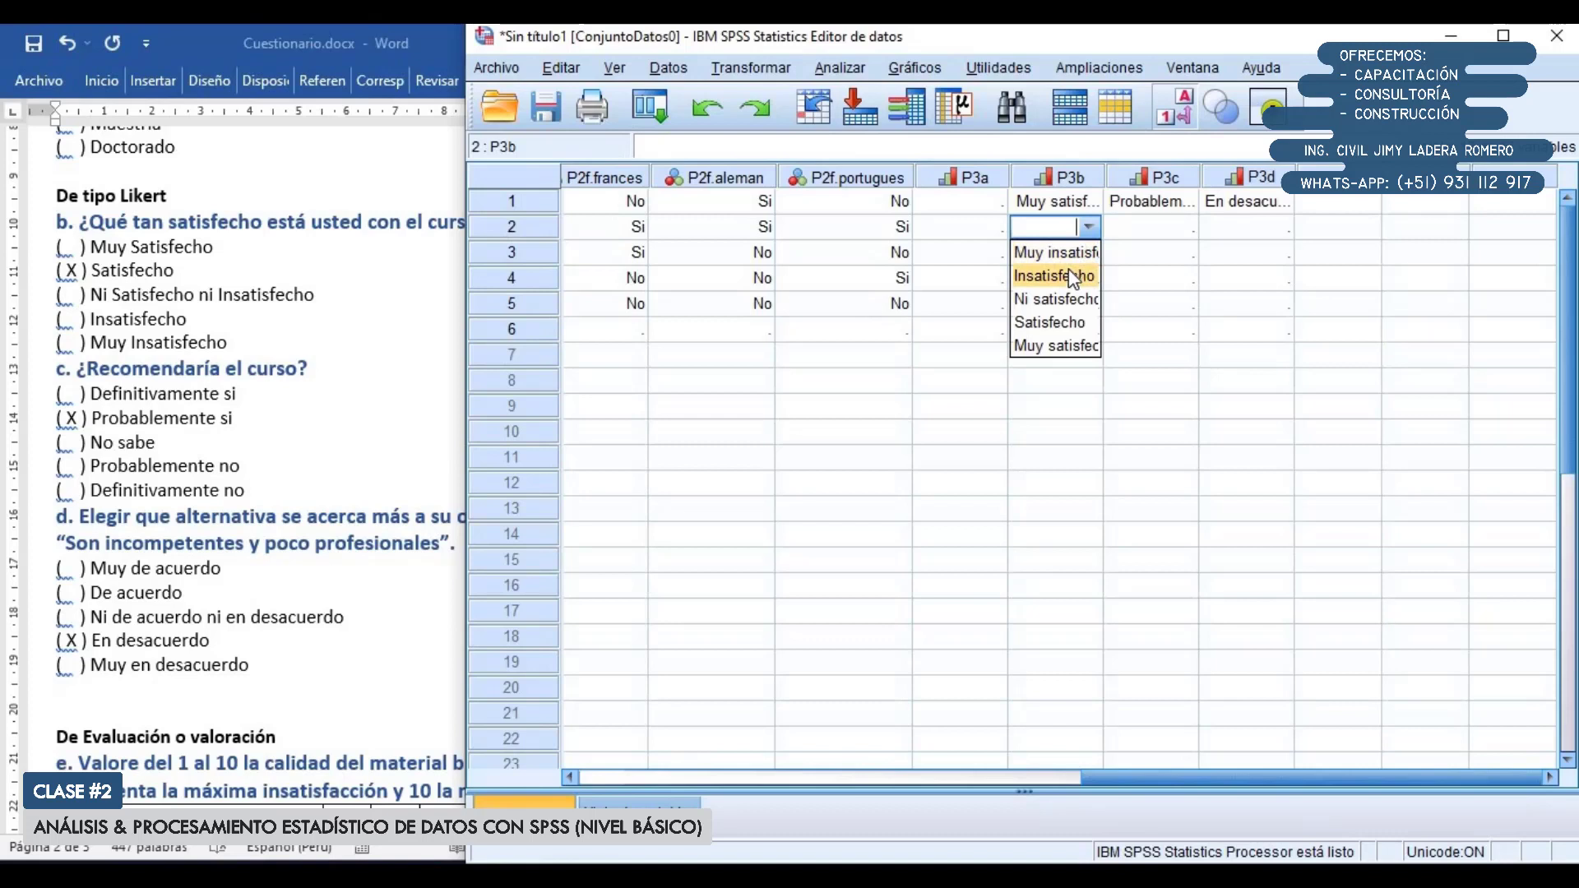
{"action": "left_click", "coordinate": [1073, 278]}
{"action": "left_click", "coordinate": [1088, 227]}
{"action": "left_click", "coordinate": [1059, 254]}
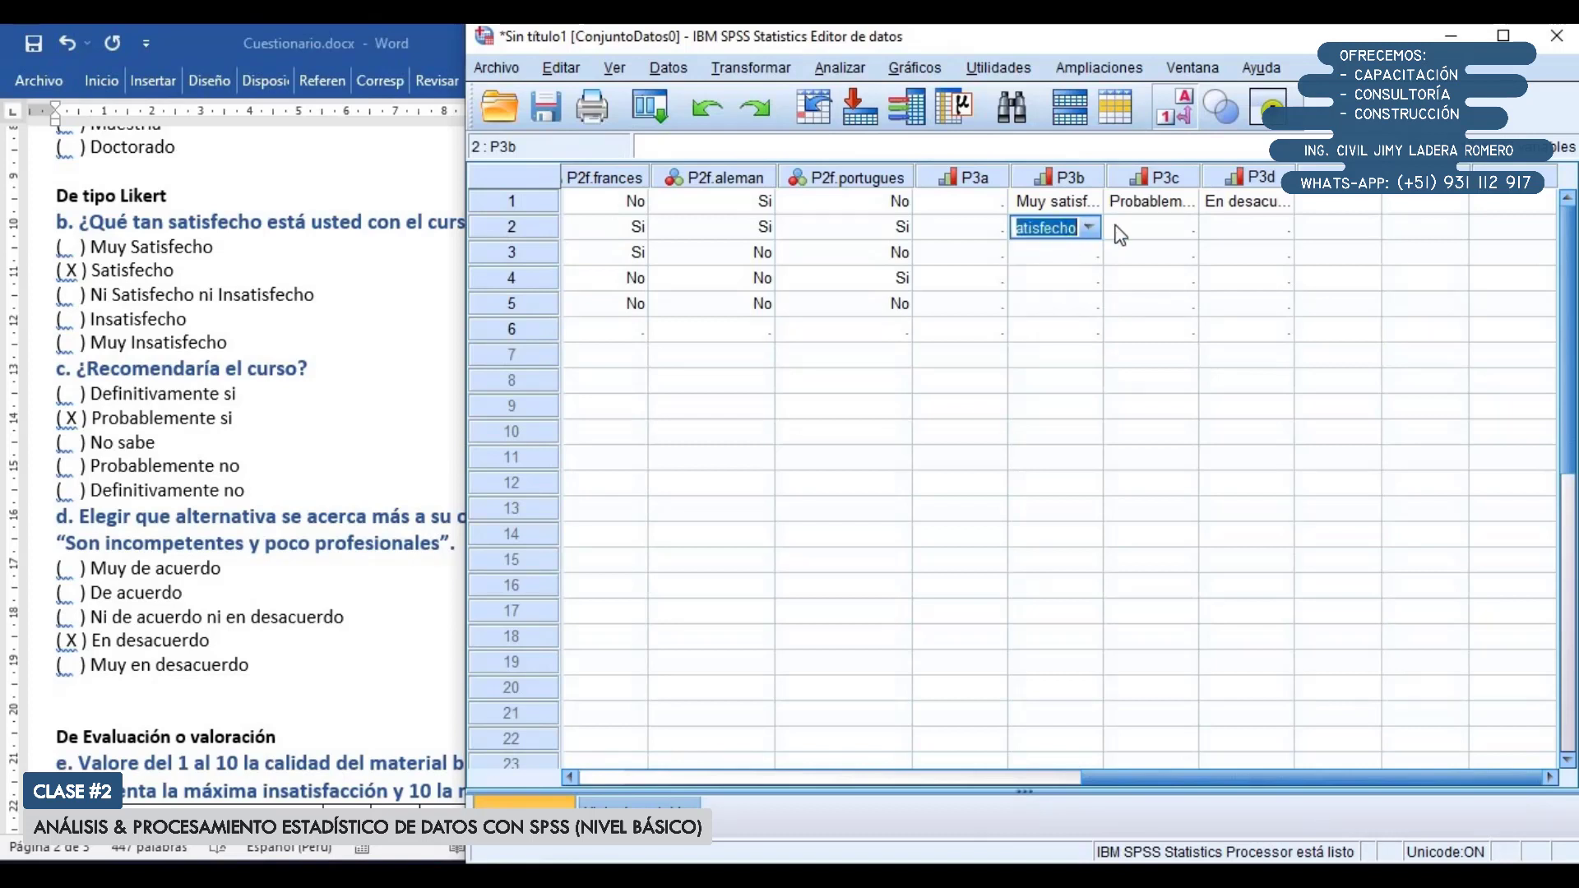
{"action": "left_click", "coordinate": [1142, 234]}
{"action": "double_click", "coordinate": [1159, 232]}
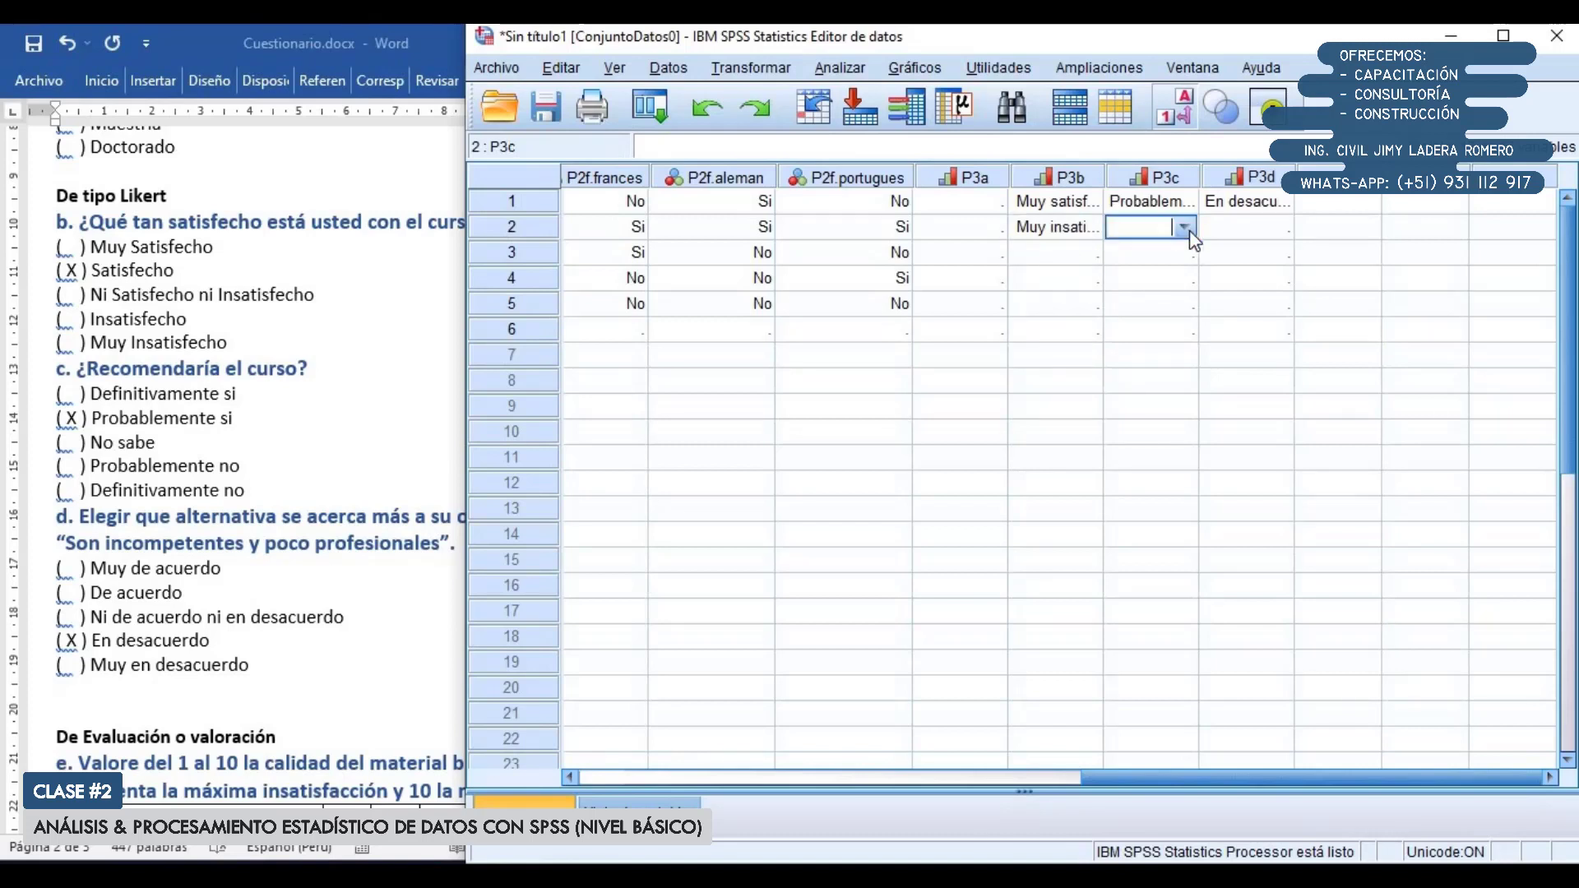
{"action": "left_click", "coordinate": [1183, 231]}
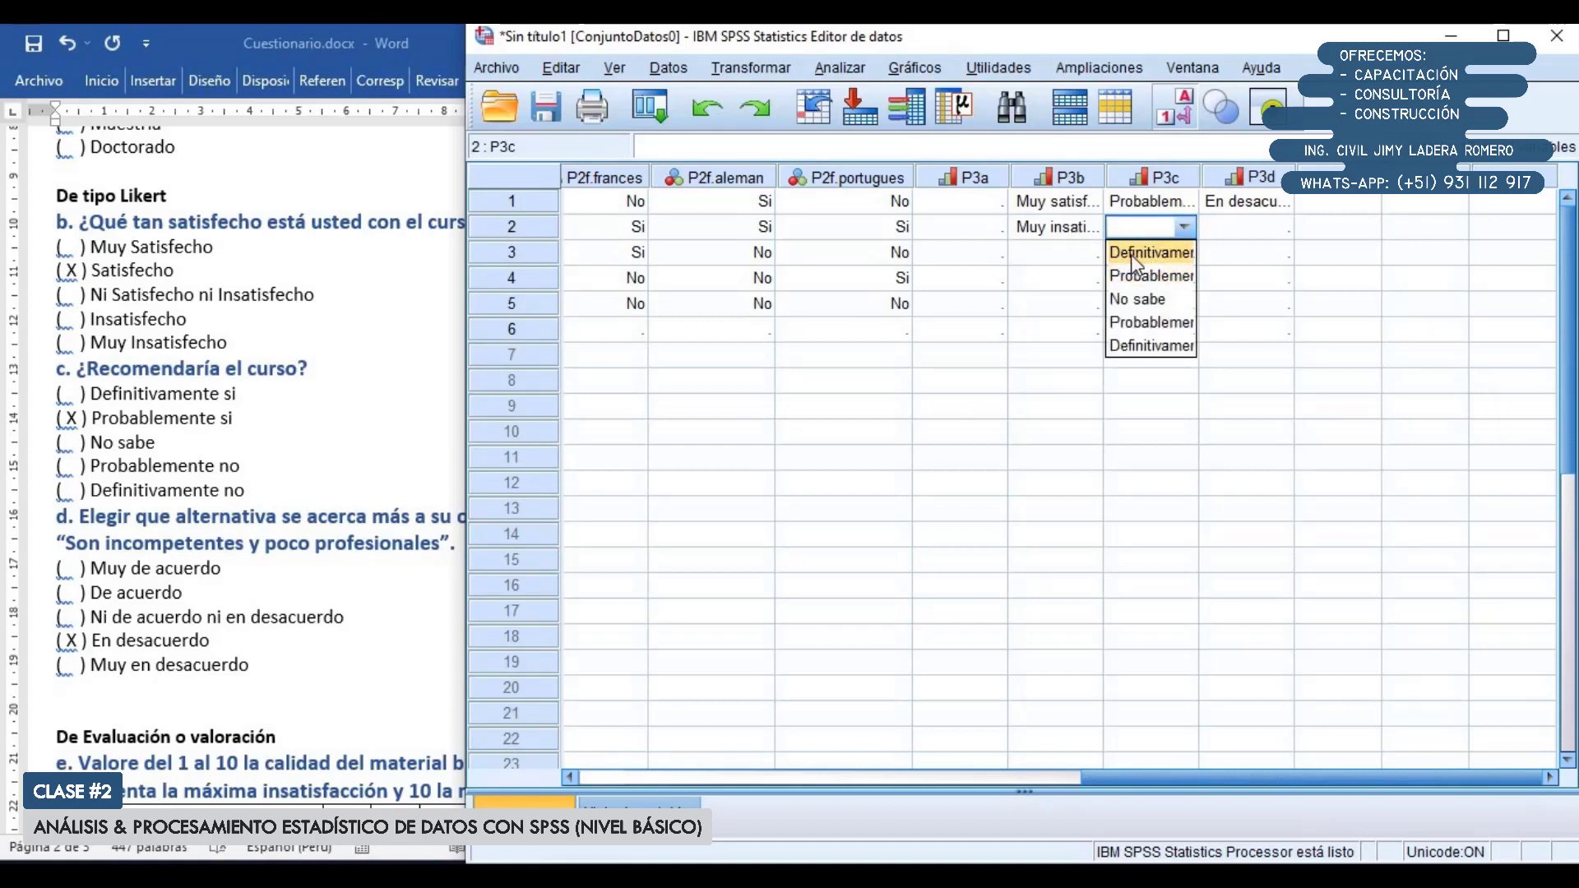
Set the second case's P3b answer to "Insatisfecho" and its P3c answer to "Definitivamente no"
{"action": "double_click", "coordinate": [1055, 227]}
{"action": "left_click", "coordinate": [1088, 227]}
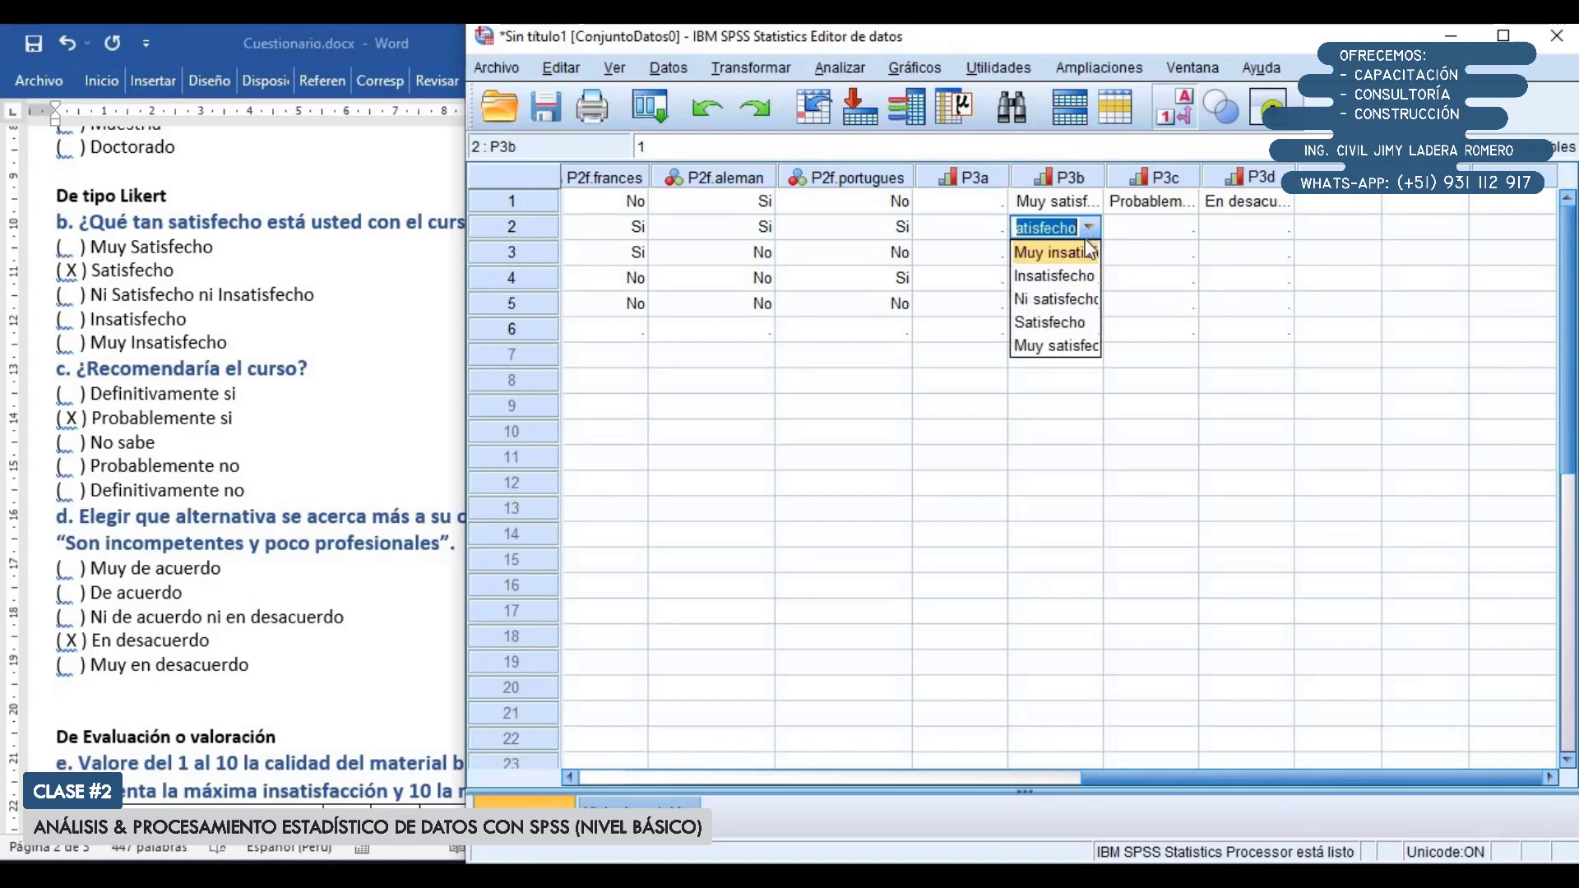
{"action": "left_click", "coordinate": [1079, 274]}
{"action": "double_click", "coordinate": [1147, 227]}
{"action": "left_click", "coordinate": [1182, 227]}
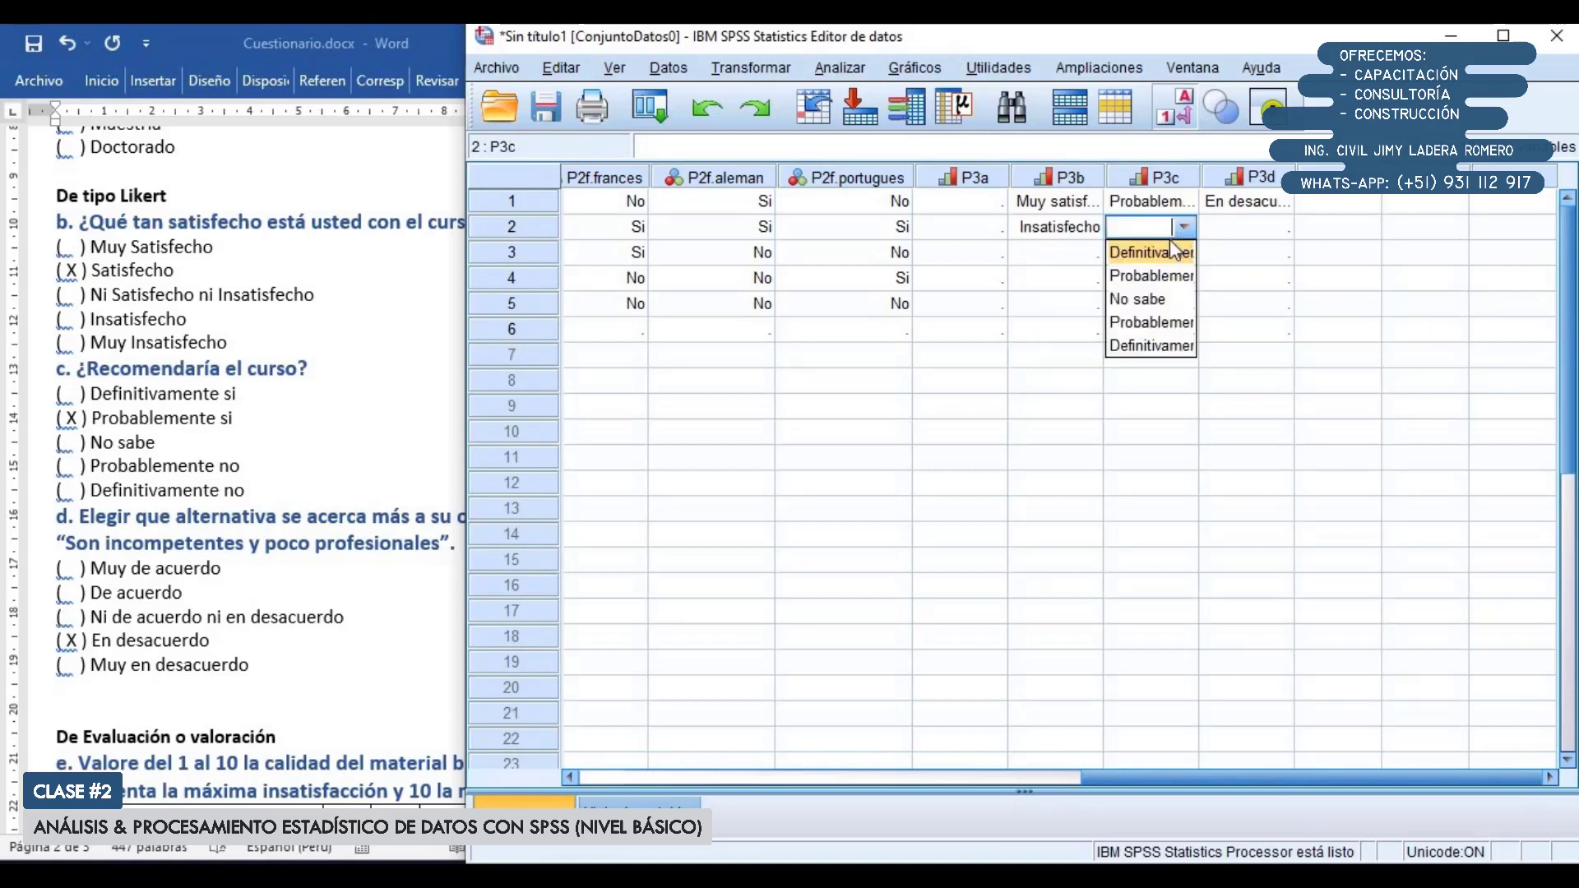
{"action": "left_click", "coordinate": [1146, 254]}
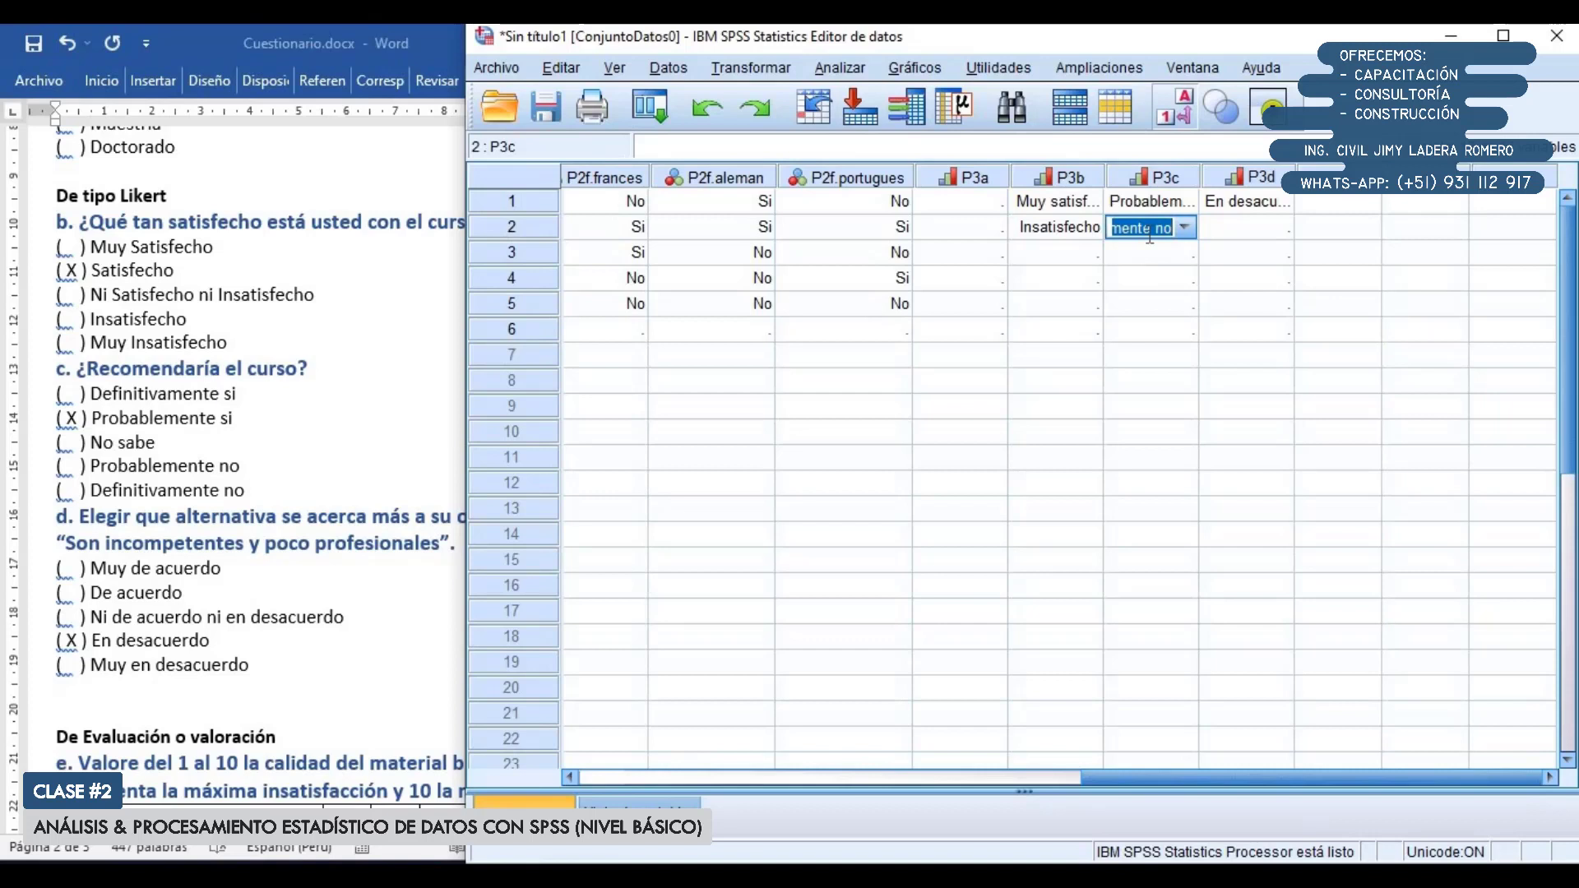
Enter "De acuerdo" as the second case's P3d answer
{"action": "left_click", "coordinate": [1231, 232]}
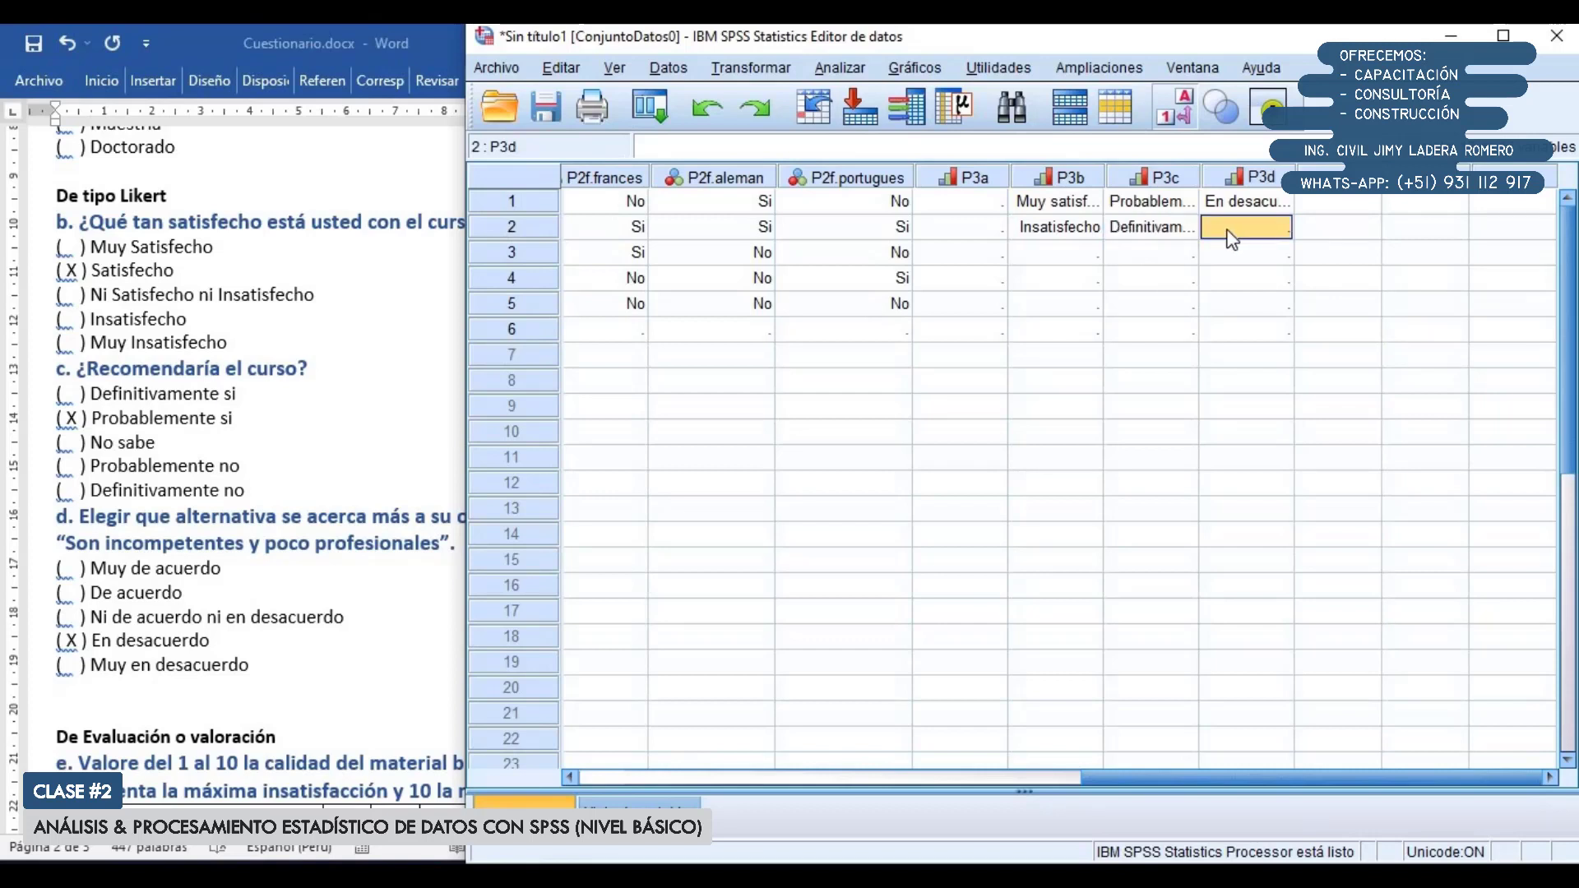
{"action": "left_click", "coordinate": [1273, 226]}
{"action": "left_click", "coordinate": [1279, 227]}
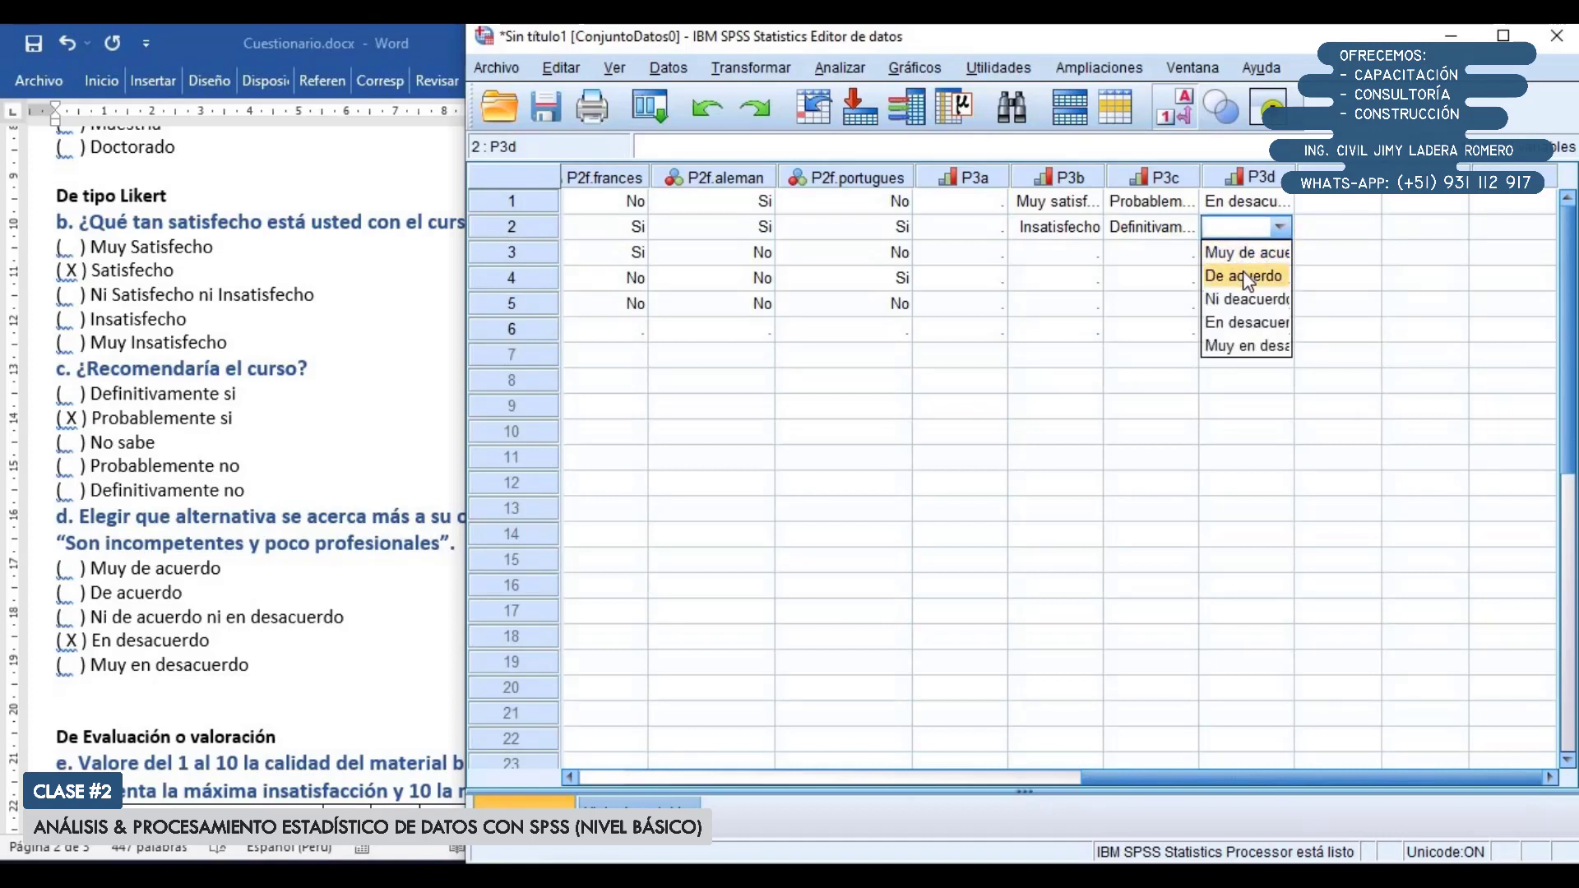
{"action": "left_click", "coordinate": [1242, 276]}
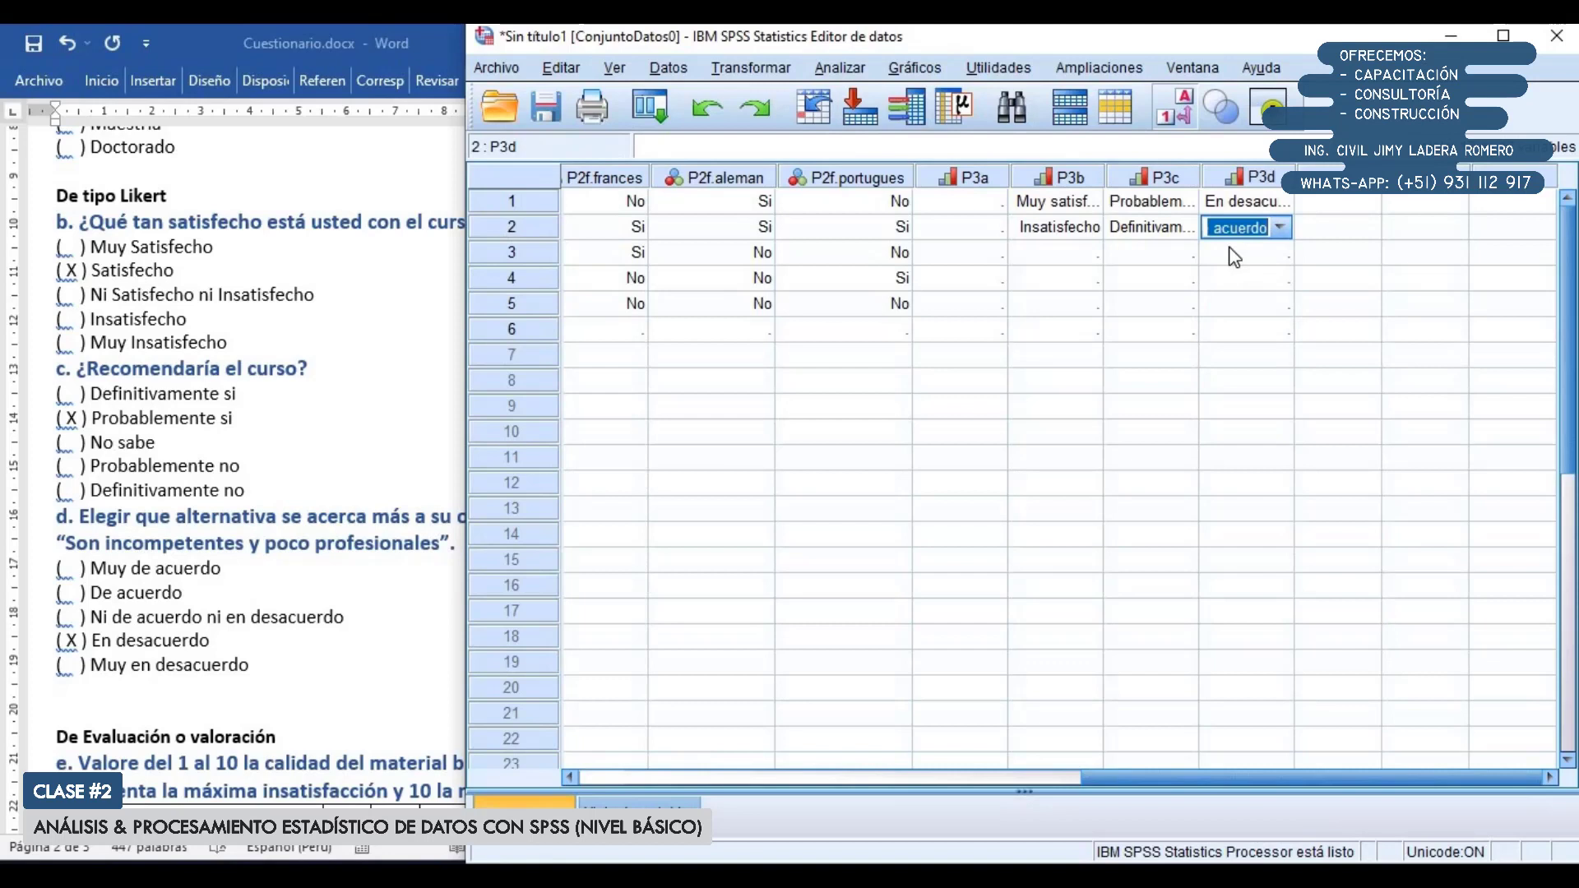
Show the numeric codes of the second case's P3b to P3d answers and return to value labels
{"action": "left_click", "coordinate": [1171, 108]}
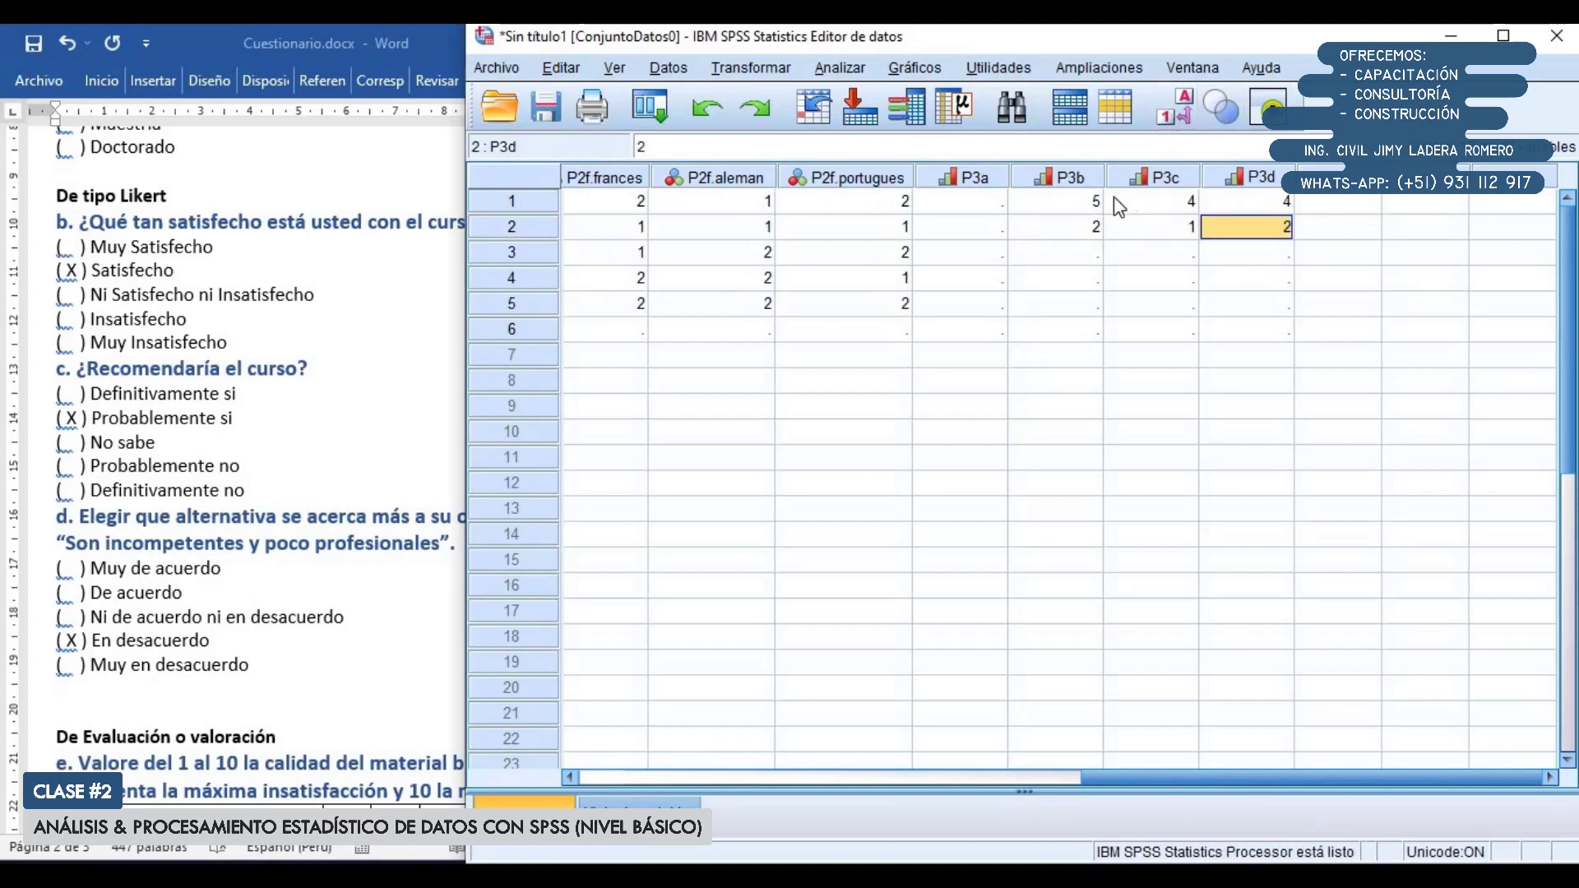
{"action": "left_click", "coordinate": [1100, 237], "text": "shift"}
{"action": "left_click", "coordinate": [1172, 108]}
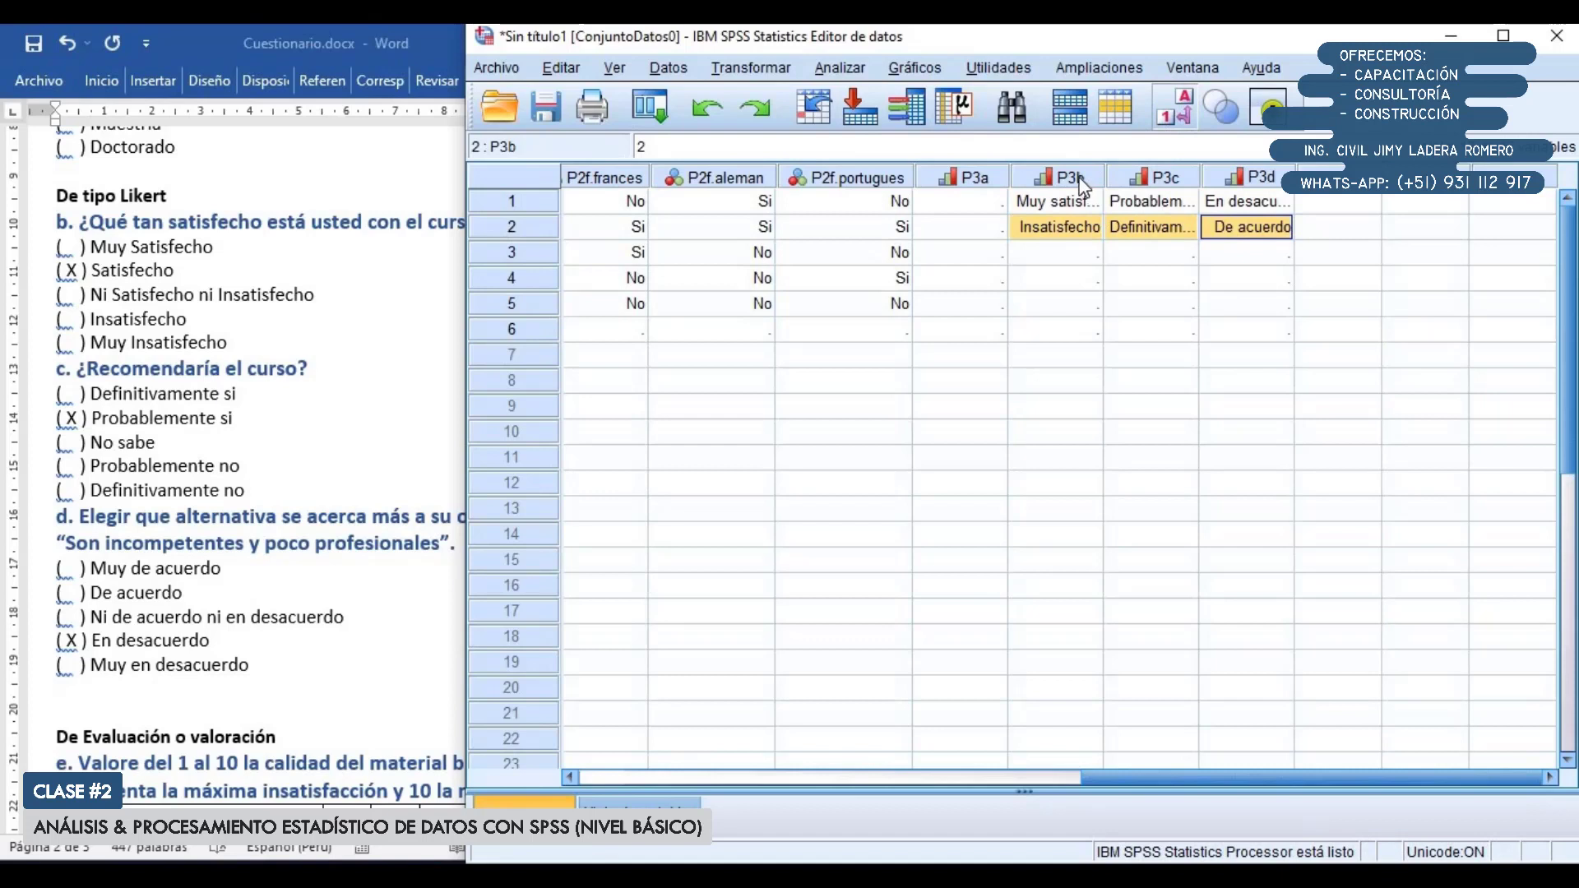
Review the P3b to P3d columns, showing the numeric codes of the first two cases before returning to value labels
{"action": "mouse_move", "coordinate": [1081, 184]}
{"action": "left_click", "coordinate": [1081, 184]}
{"action": "left_click", "coordinate": [1192, 180]}
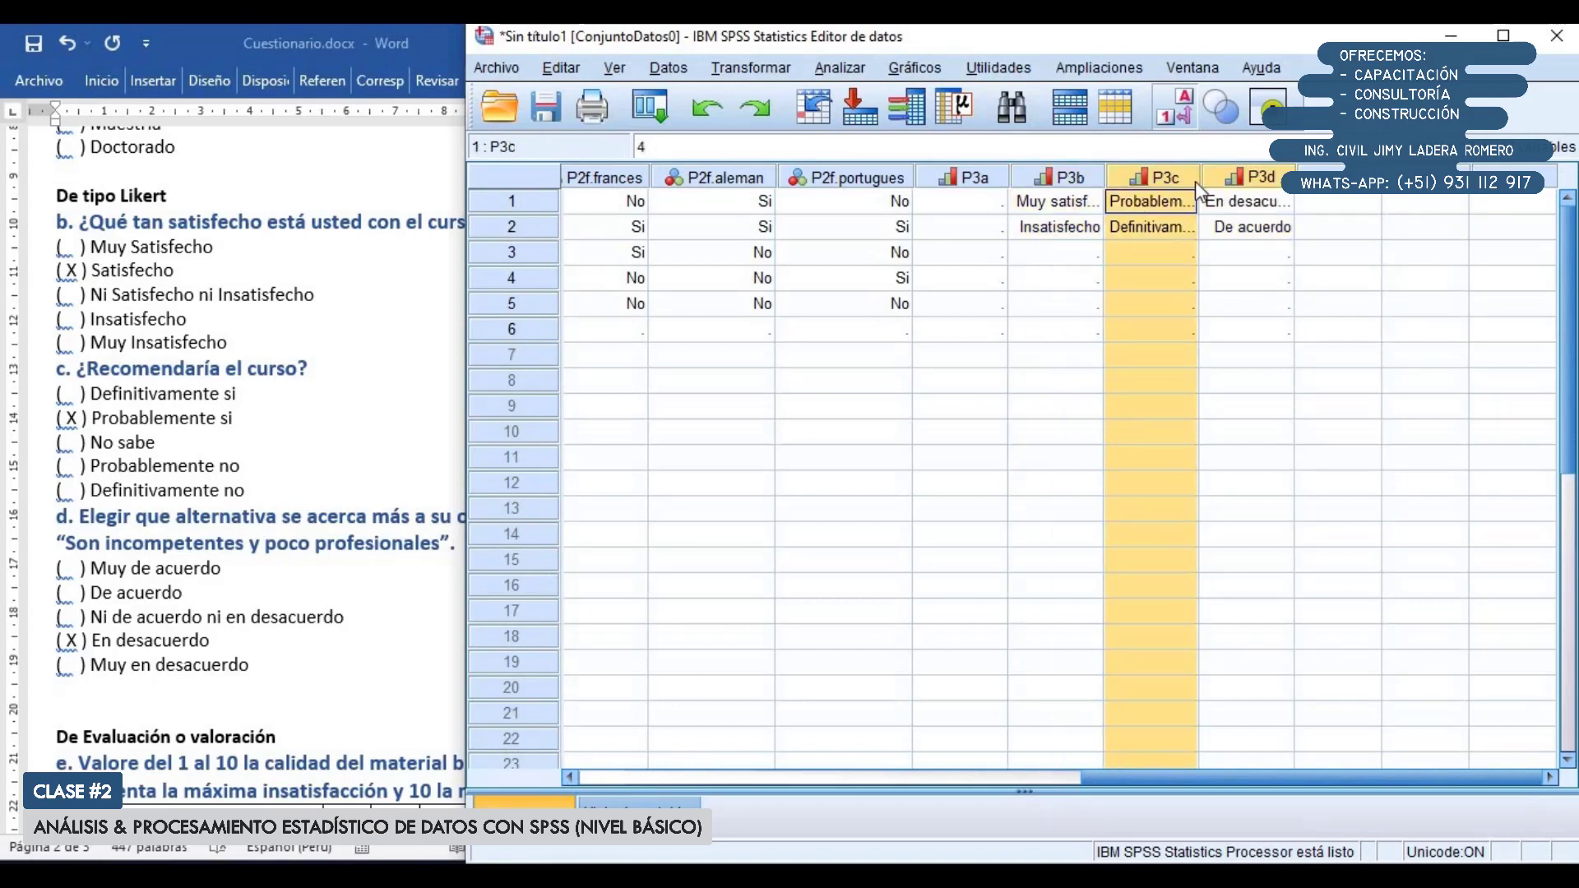
{"action": "left_click", "coordinate": [1201, 180]}
{"action": "left_click_drag", "start_coordinate": [1065, 183], "coordinate": [1228, 179]}
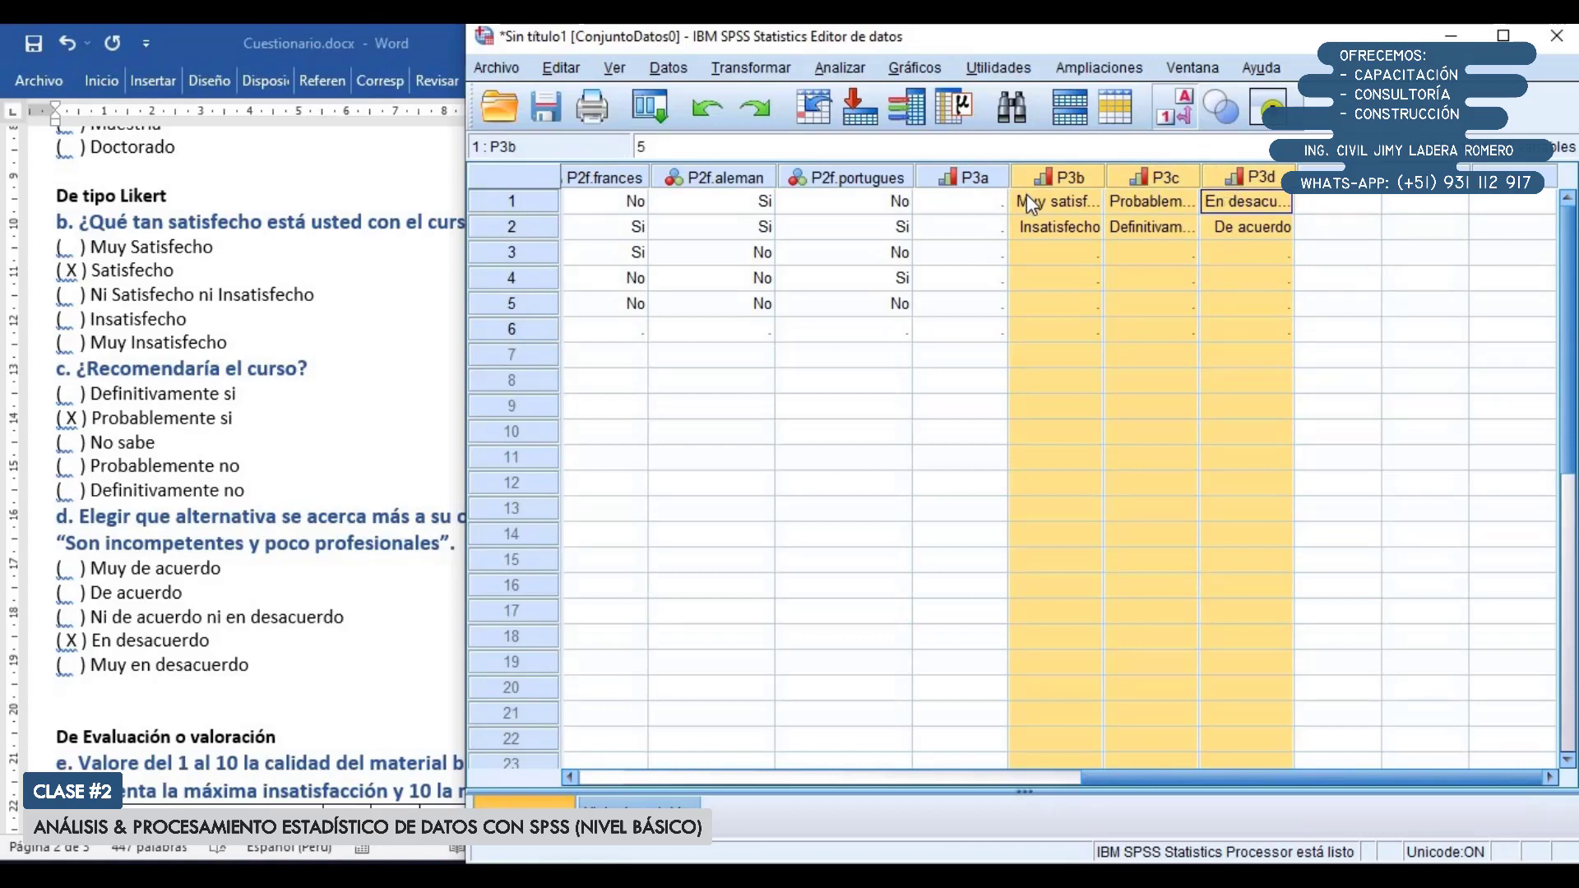
{"action": "left_click", "coordinate": [1050, 201]}
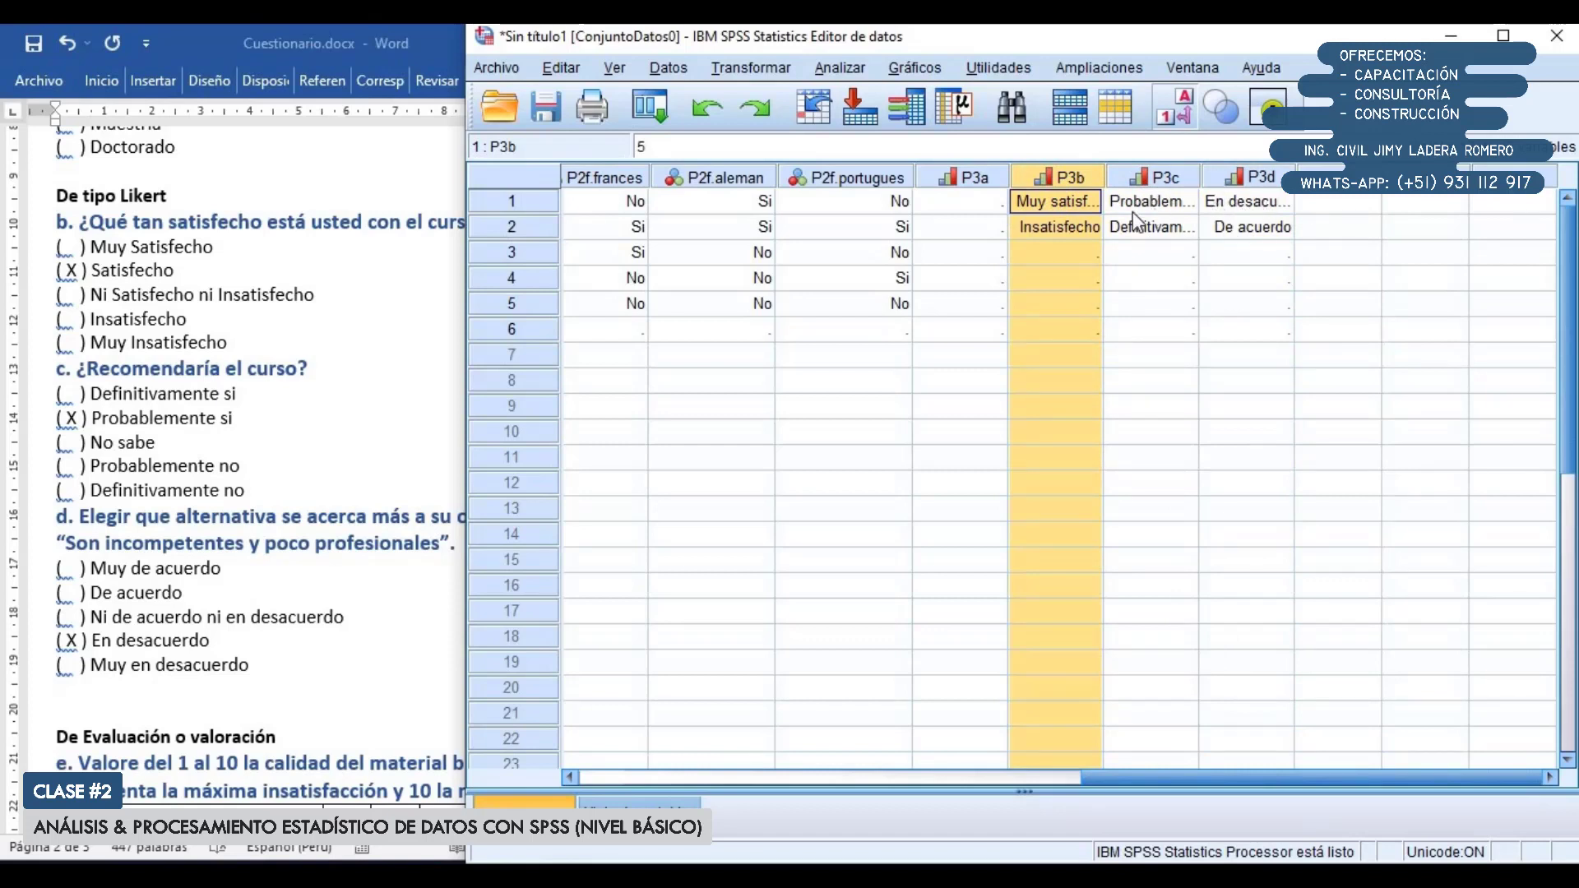
{"action": "left_click", "coordinate": [1188, 109]}
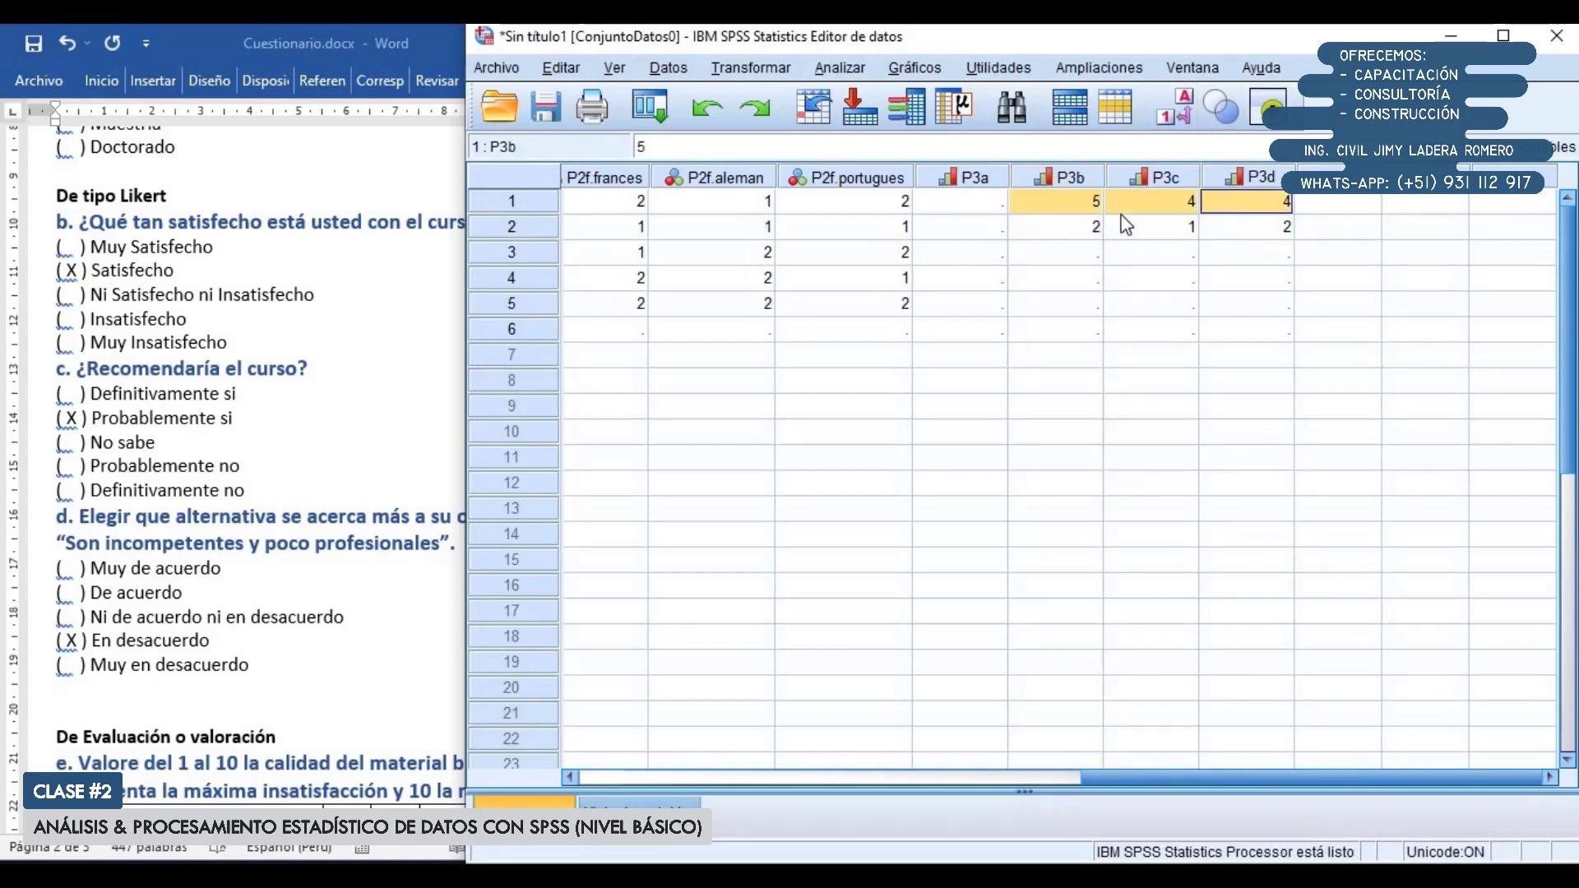
{"action": "left_click_drag", "start_coordinate": [1084, 229], "coordinate": [1237, 229]}
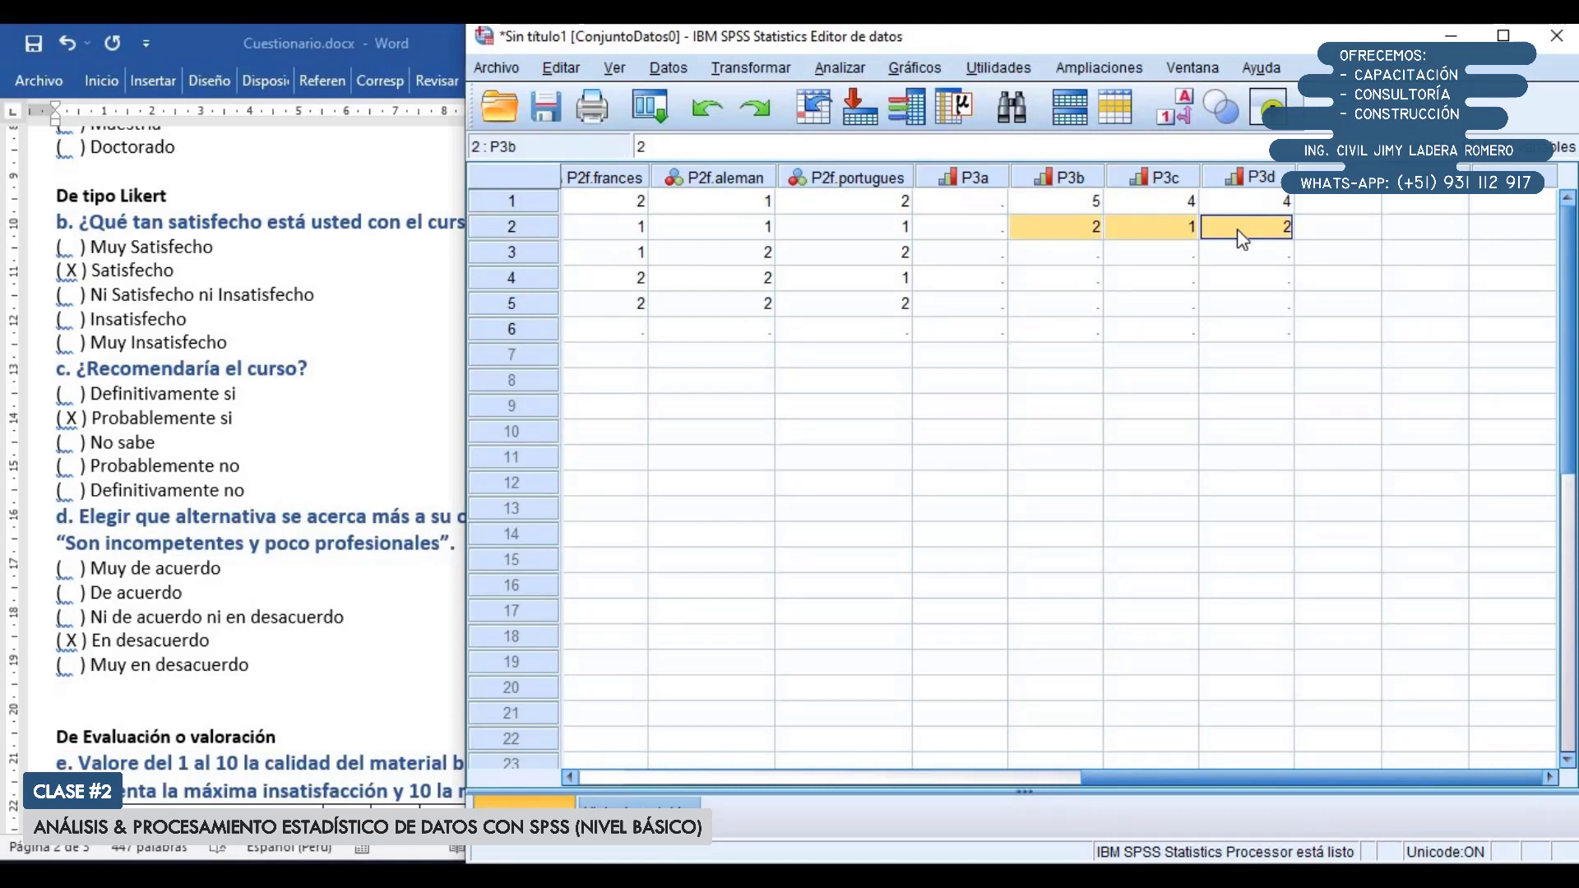
{"action": "left_click", "coordinate": [1159, 126]}
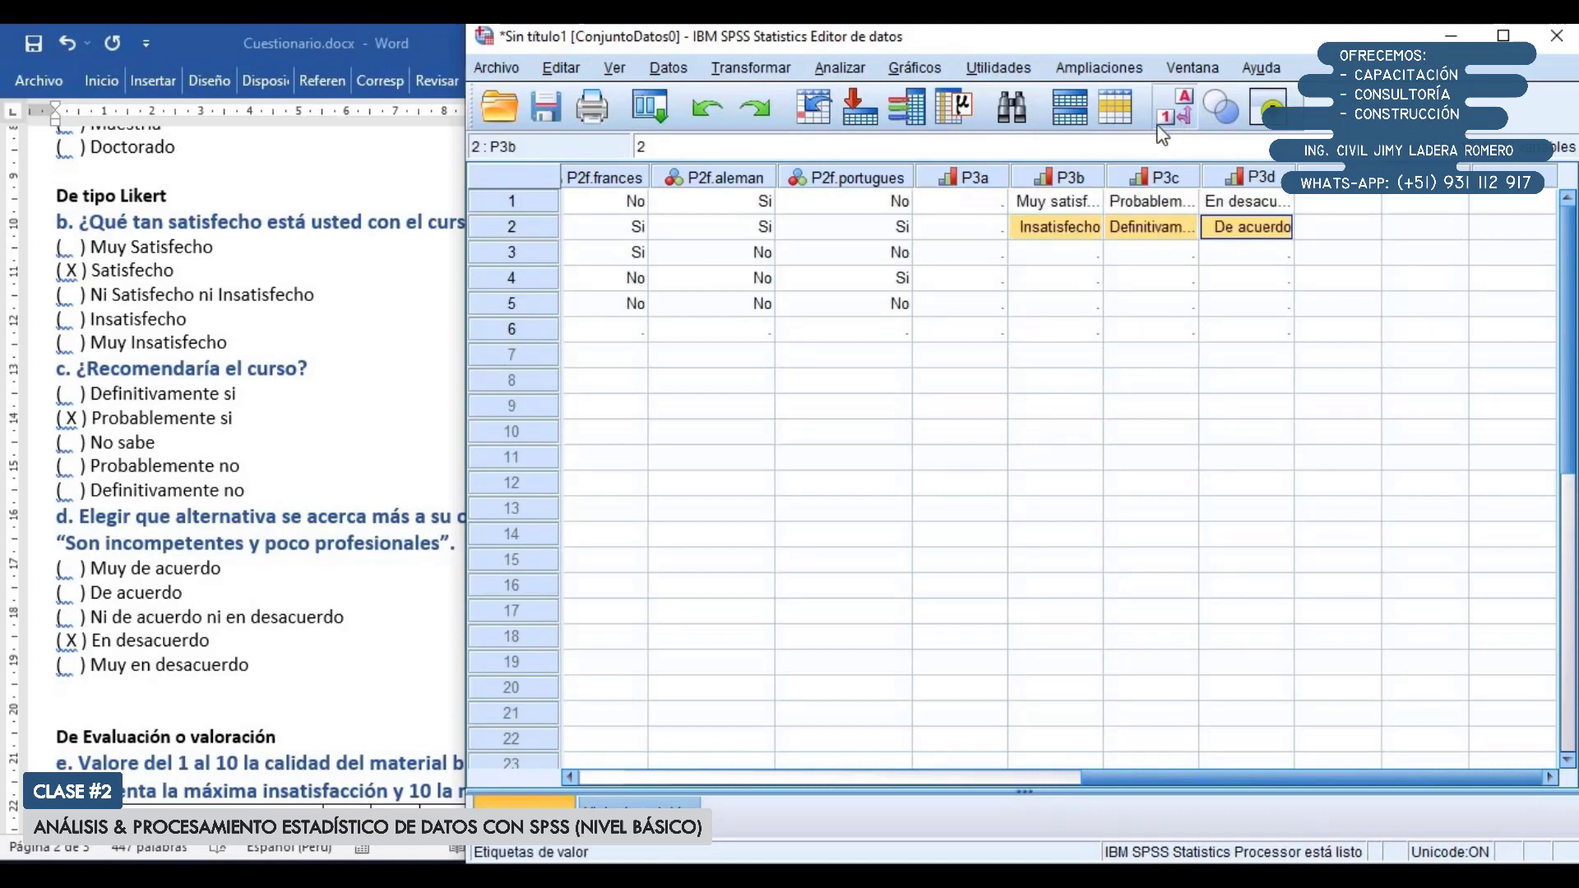
Enter "Muy insatisfecho" as the third case's P3b answer and "Definitivamente si" as its P3c answer
{"action": "left_click", "coordinate": [1094, 259]}
{"action": "double_click", "coordinate": [1095, 261]}
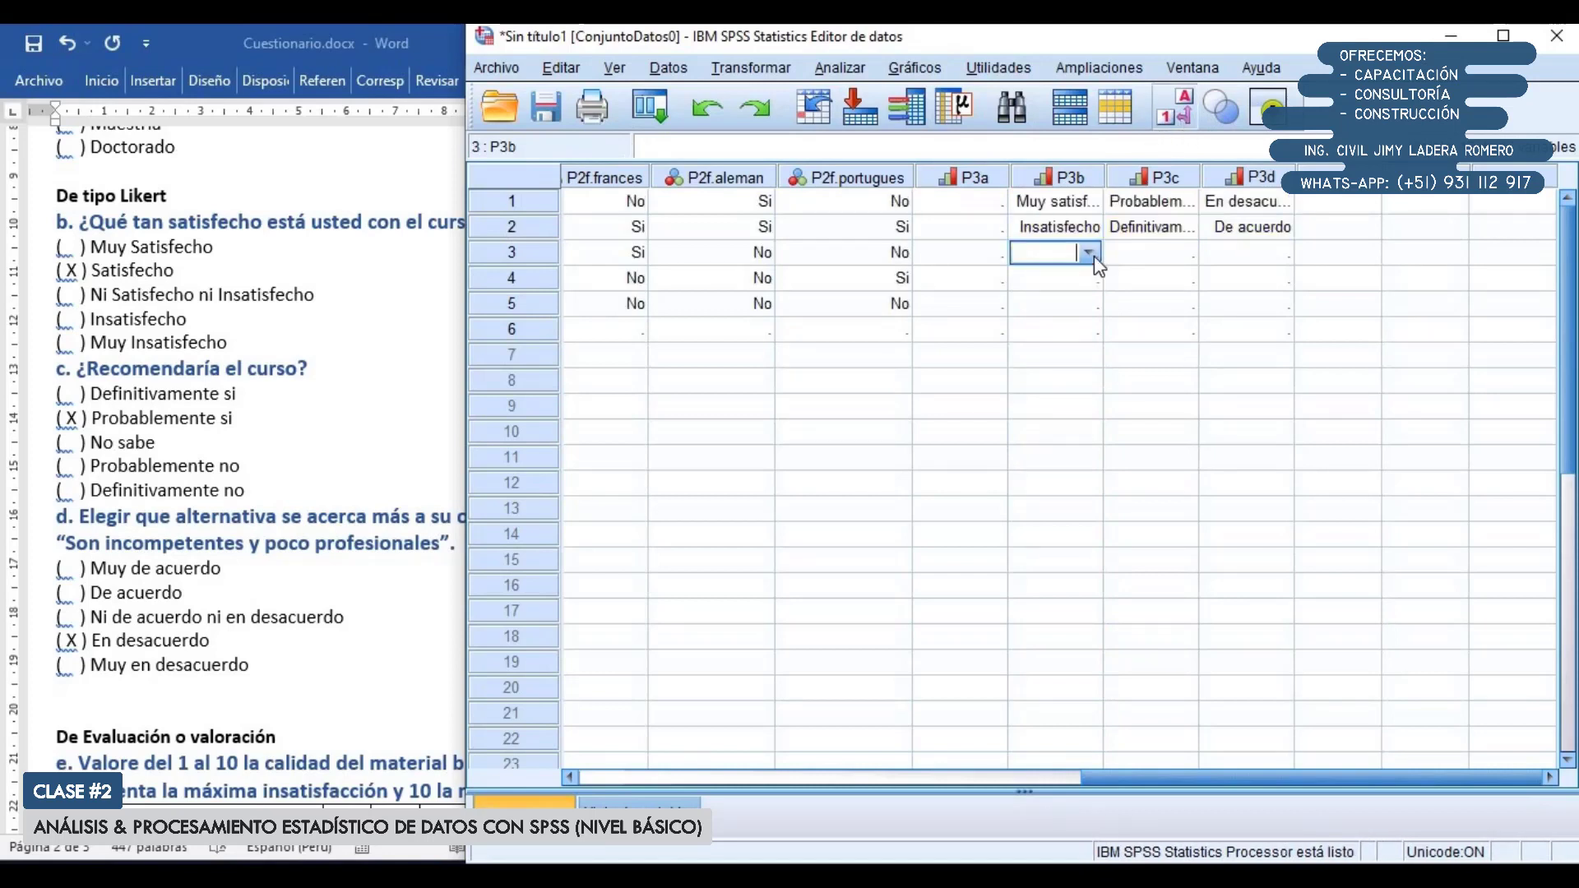
{"action": "left_click", "coordinate": [1089, 255]}
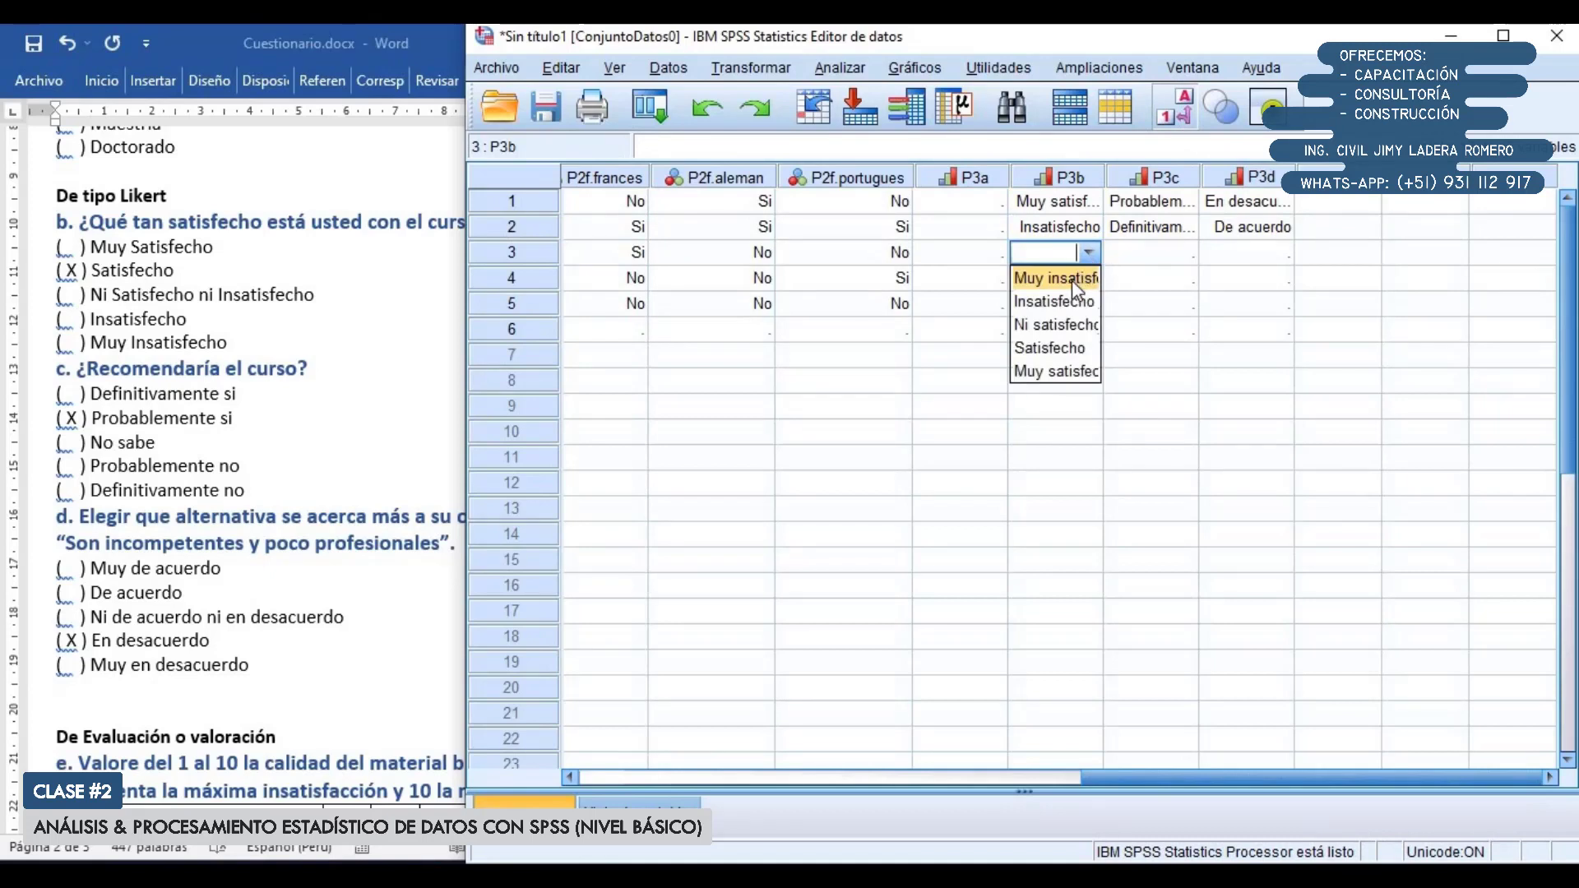
{"action": "left_click", "coordinate": [1072, 279]}
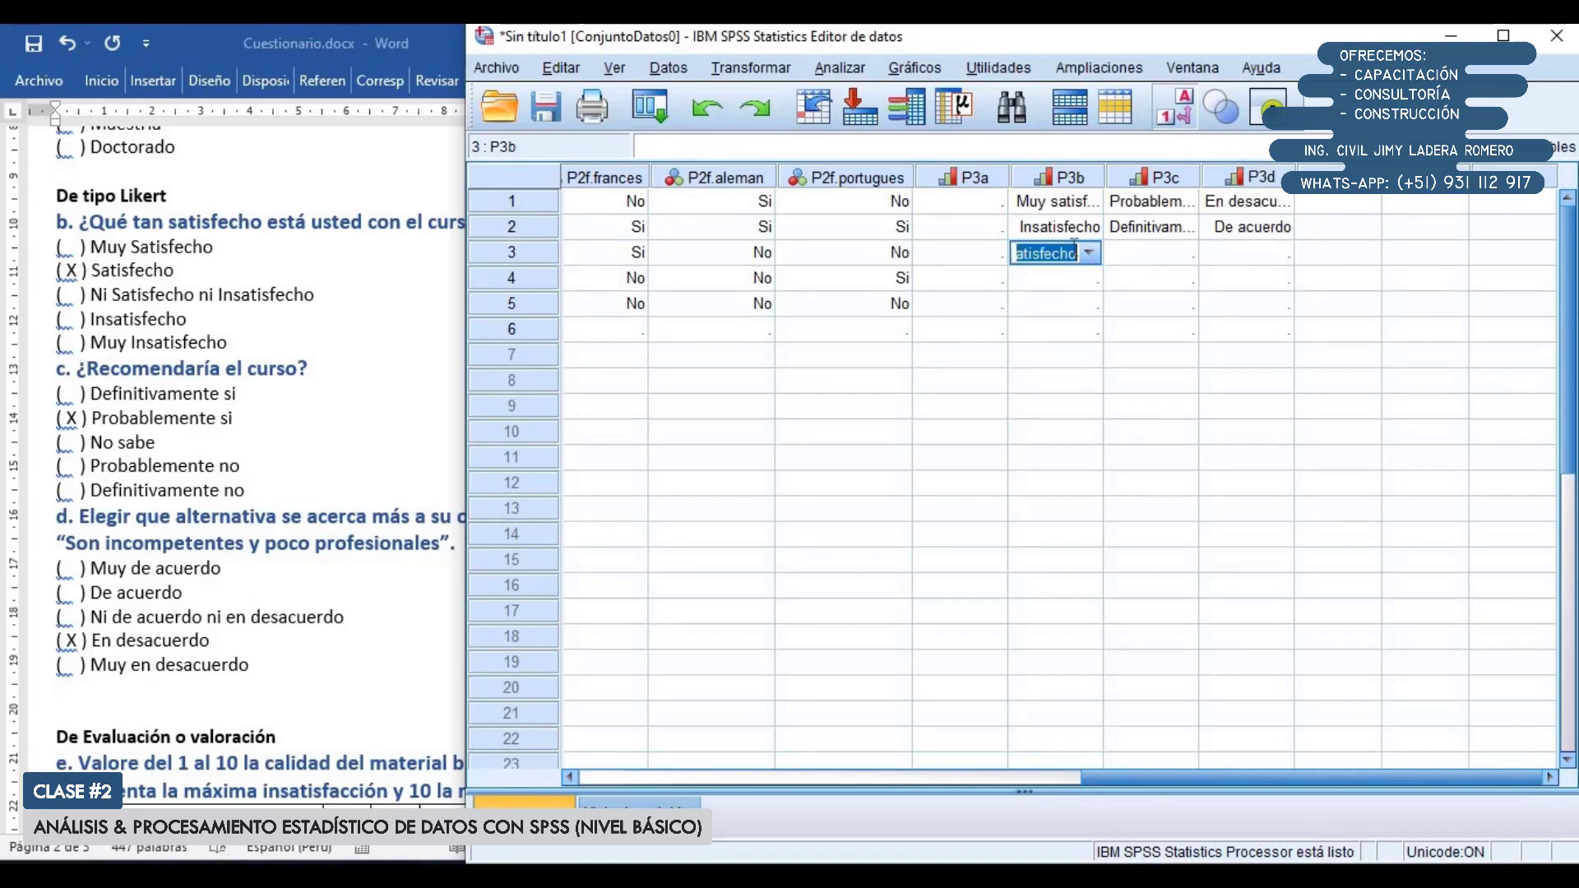
{"action": "left_click", "coordinate": [1180, 252]}
{"action": "double_click", "coordinate": [1186, 255]}
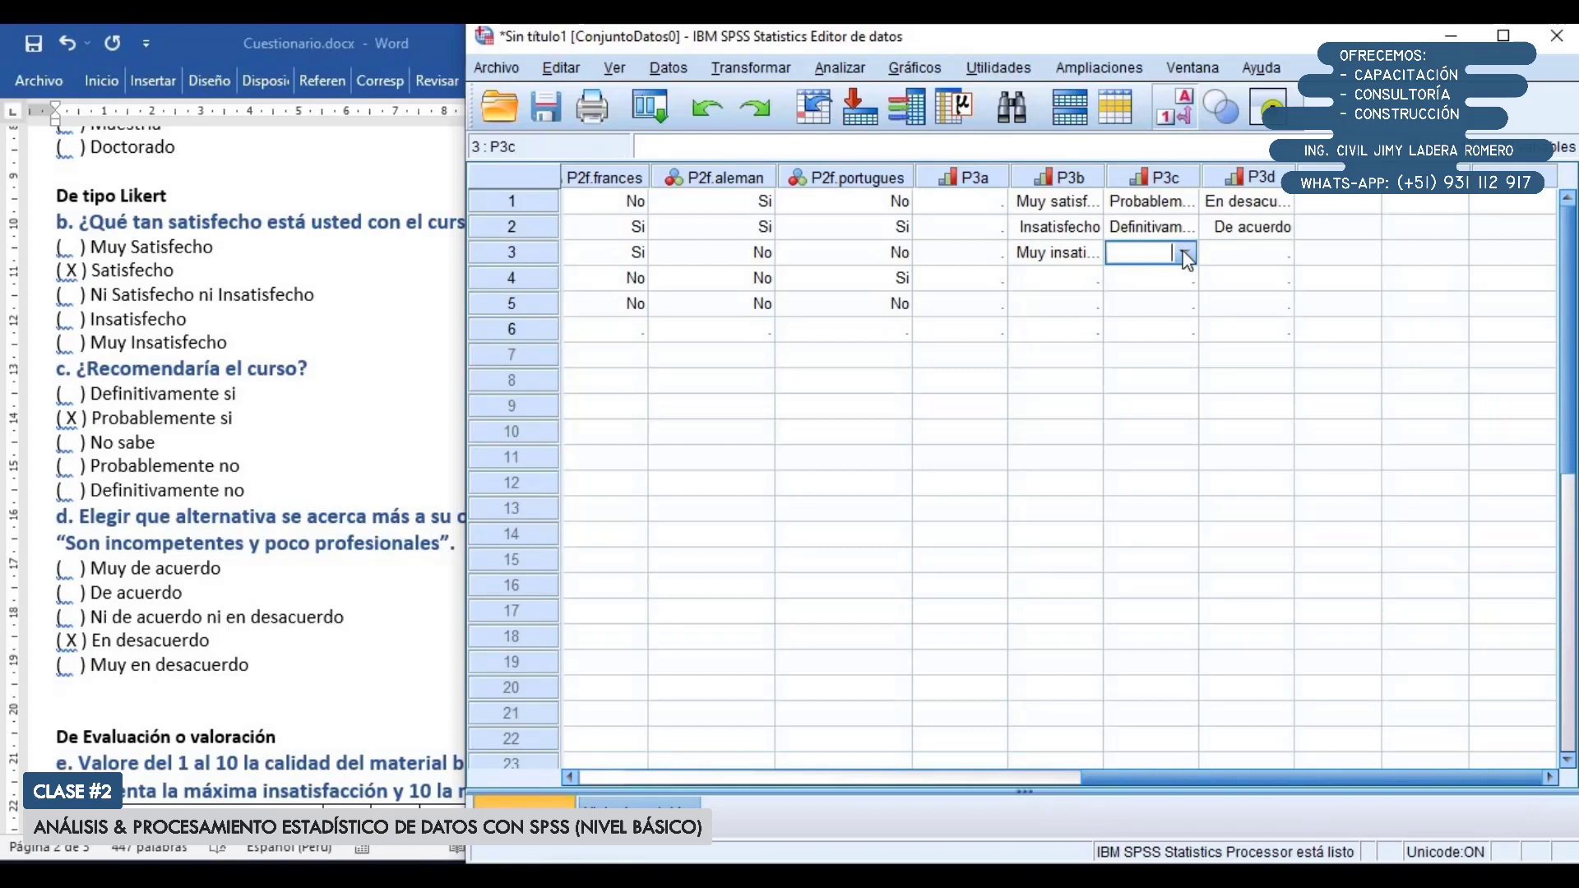
{"action": "left_click", "coordinate": [1183, 253]}
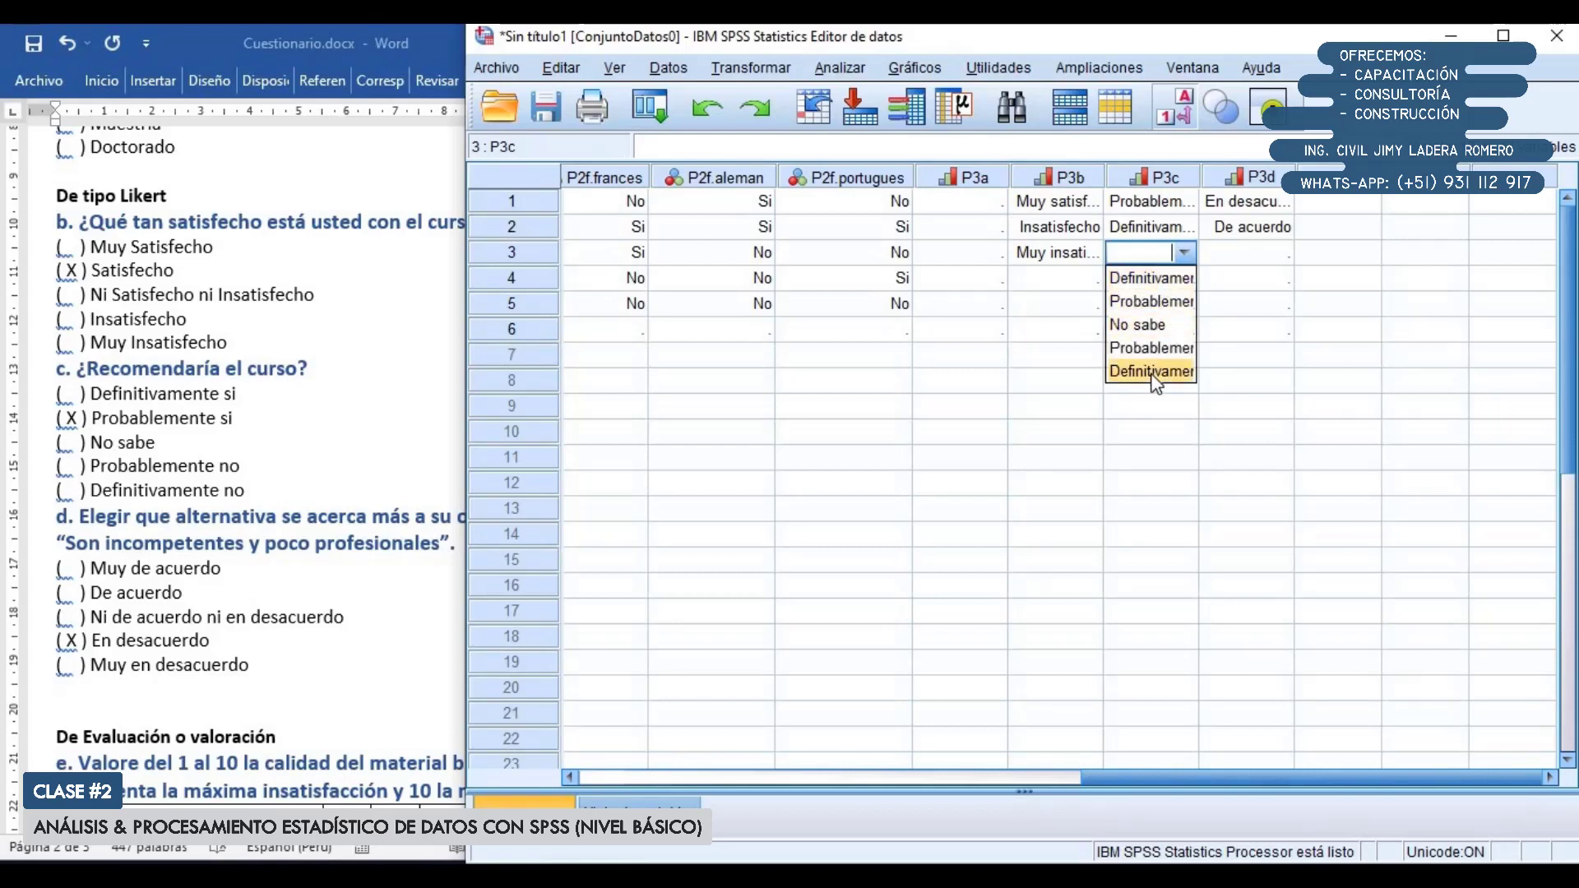
{"action": "left_click", "coordinate": [1153, 374]}
Enter "Muy de acuerdo" as the third case's P3d answer
{"action": "left_click", "coordinate": [1248, 257]}
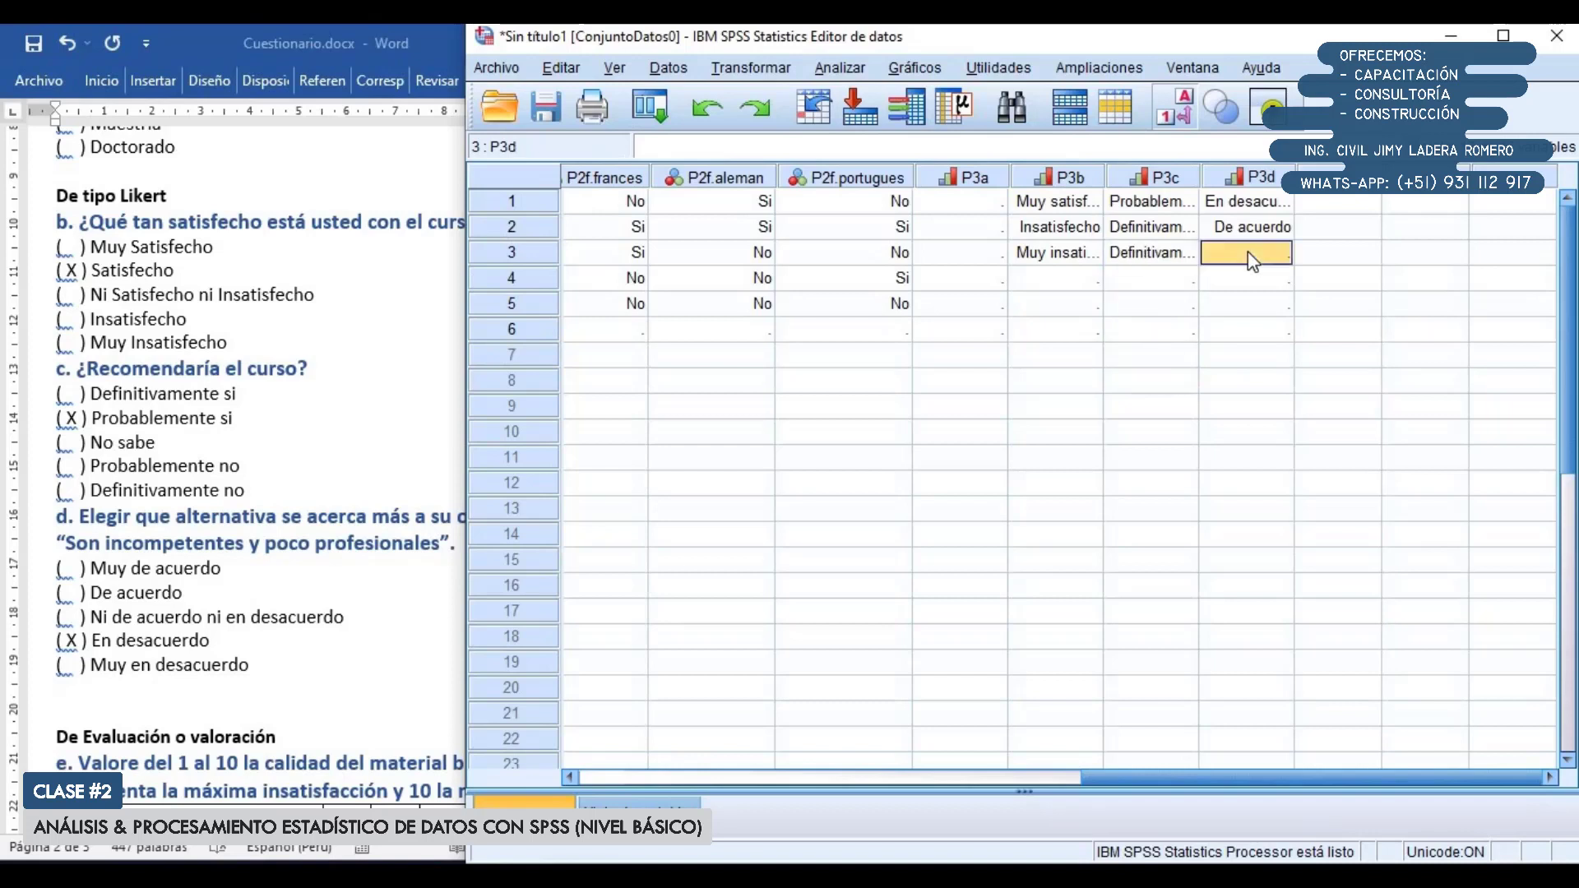
{"action": "left_click", "coordinate": [1280, 255]}
{"action": "left_click", "coordinate": [1281, 254]}
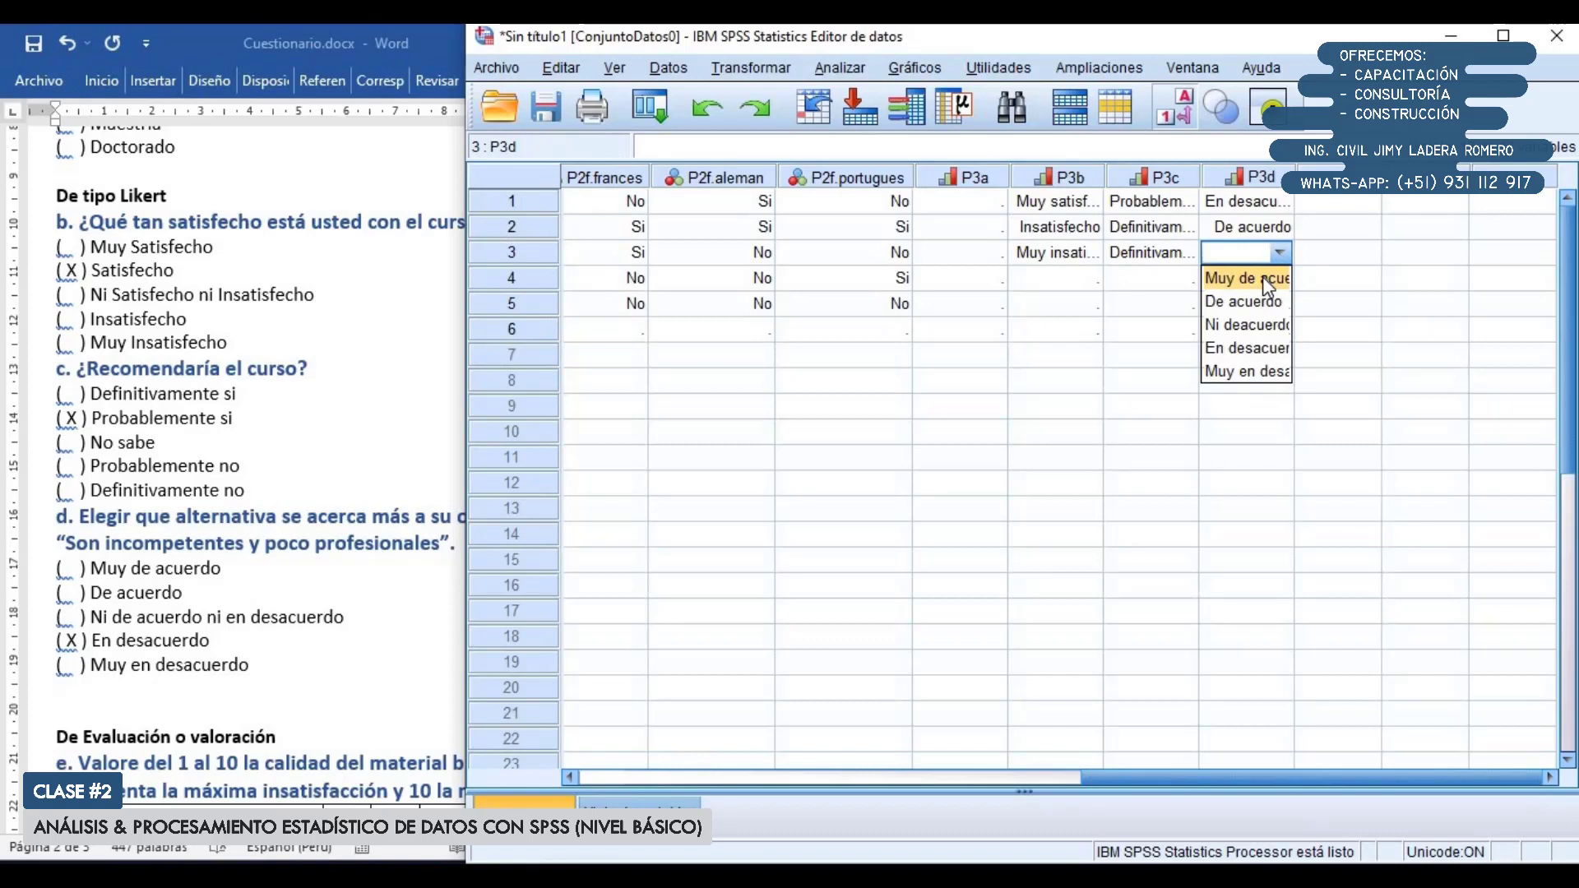
{"action": "left_click", "coordinate": [1261, 278]}
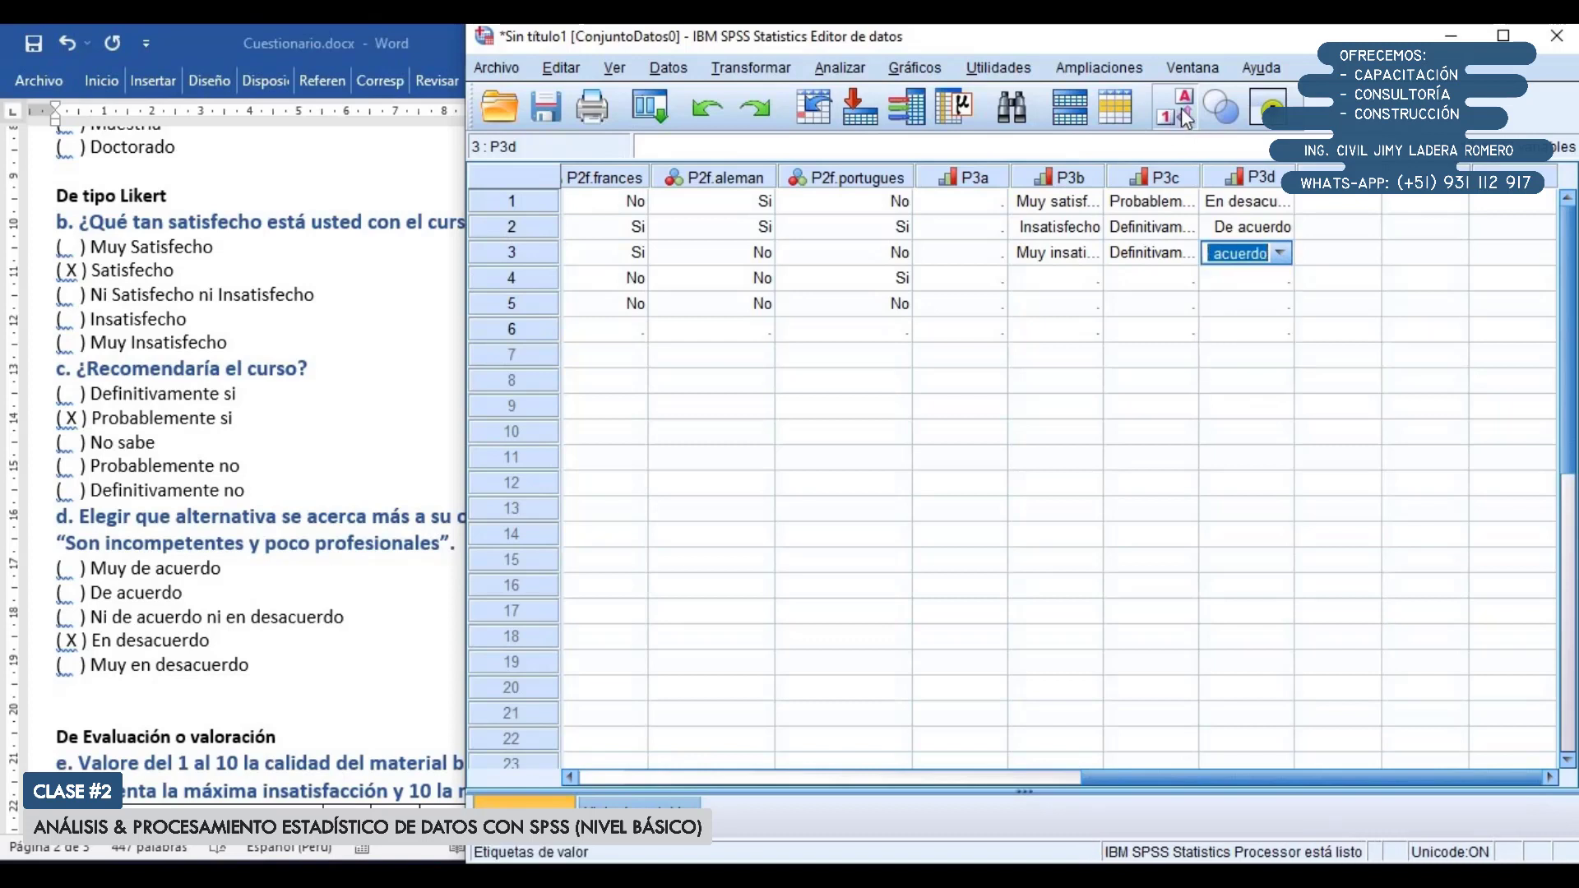
Show the numeric codes of the third case's P3b to P3d answers and return to value labels
{"action": "left_click", "coordinate": [1184, 119]}
{"action": "left_click_drag", "start_coordinate": [1069, 257], "coordinate": [1257, 256]}
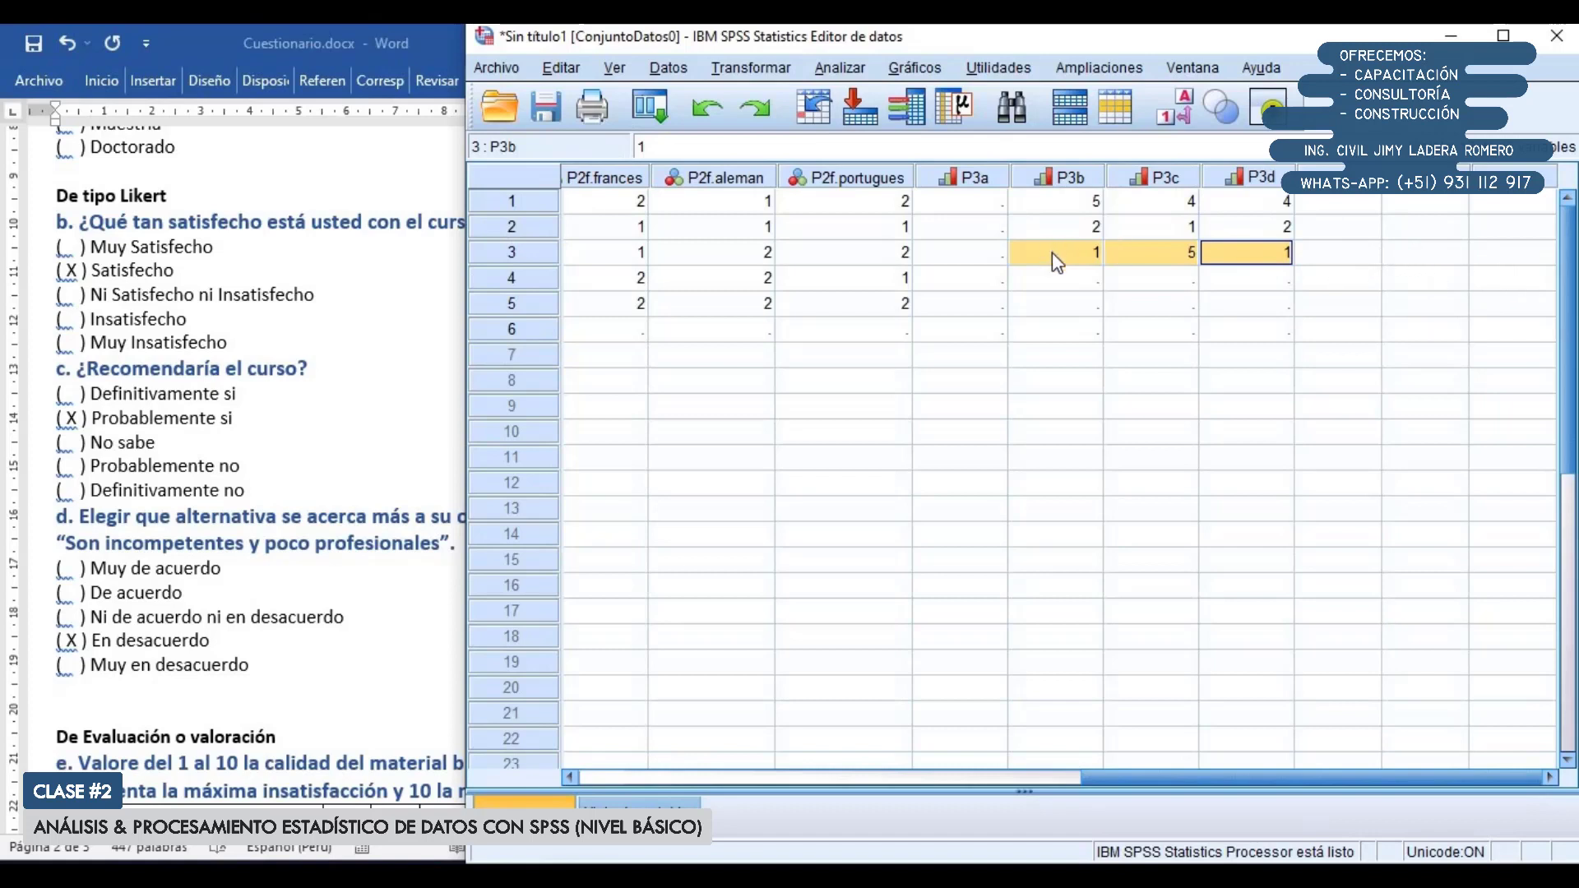
{"action": "left_click_drag", "start_coordinate": [1052, 254], "coordinate": [1219, 263]}
{"action": "left_click", "coordinate": [1174, 108]}
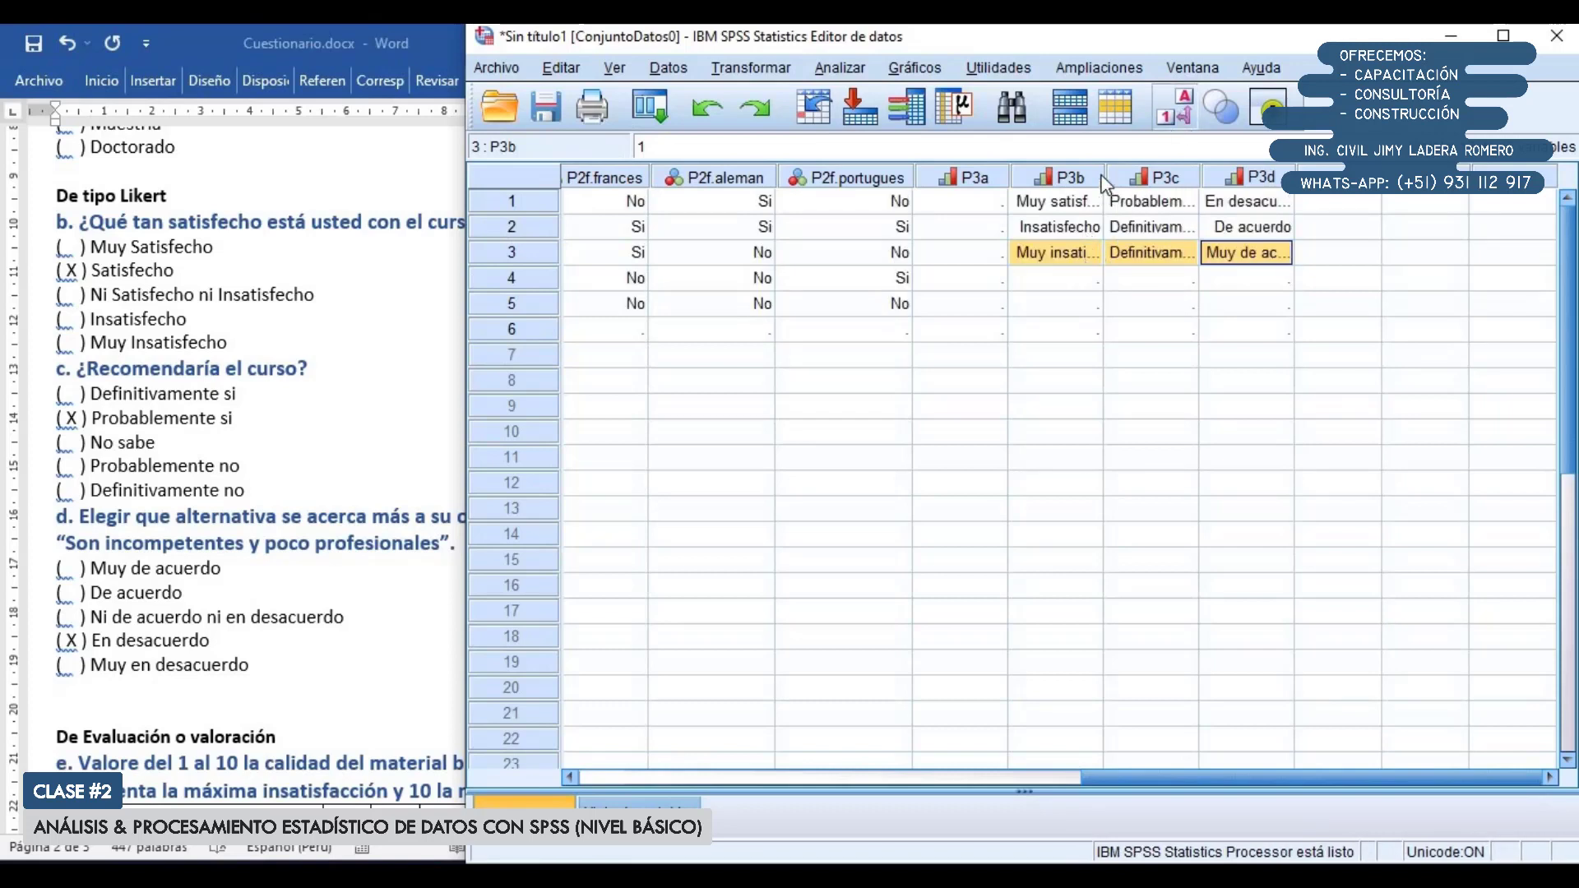
Widen the P3b, P3c and P3d columns enough to show their full answer labels
{"action": "left_click_drag", "start_coordinate": [1104, 177], "coordinate": [1292, 177]}
{"action": "left_click", "coordinate": [1208, 252]}
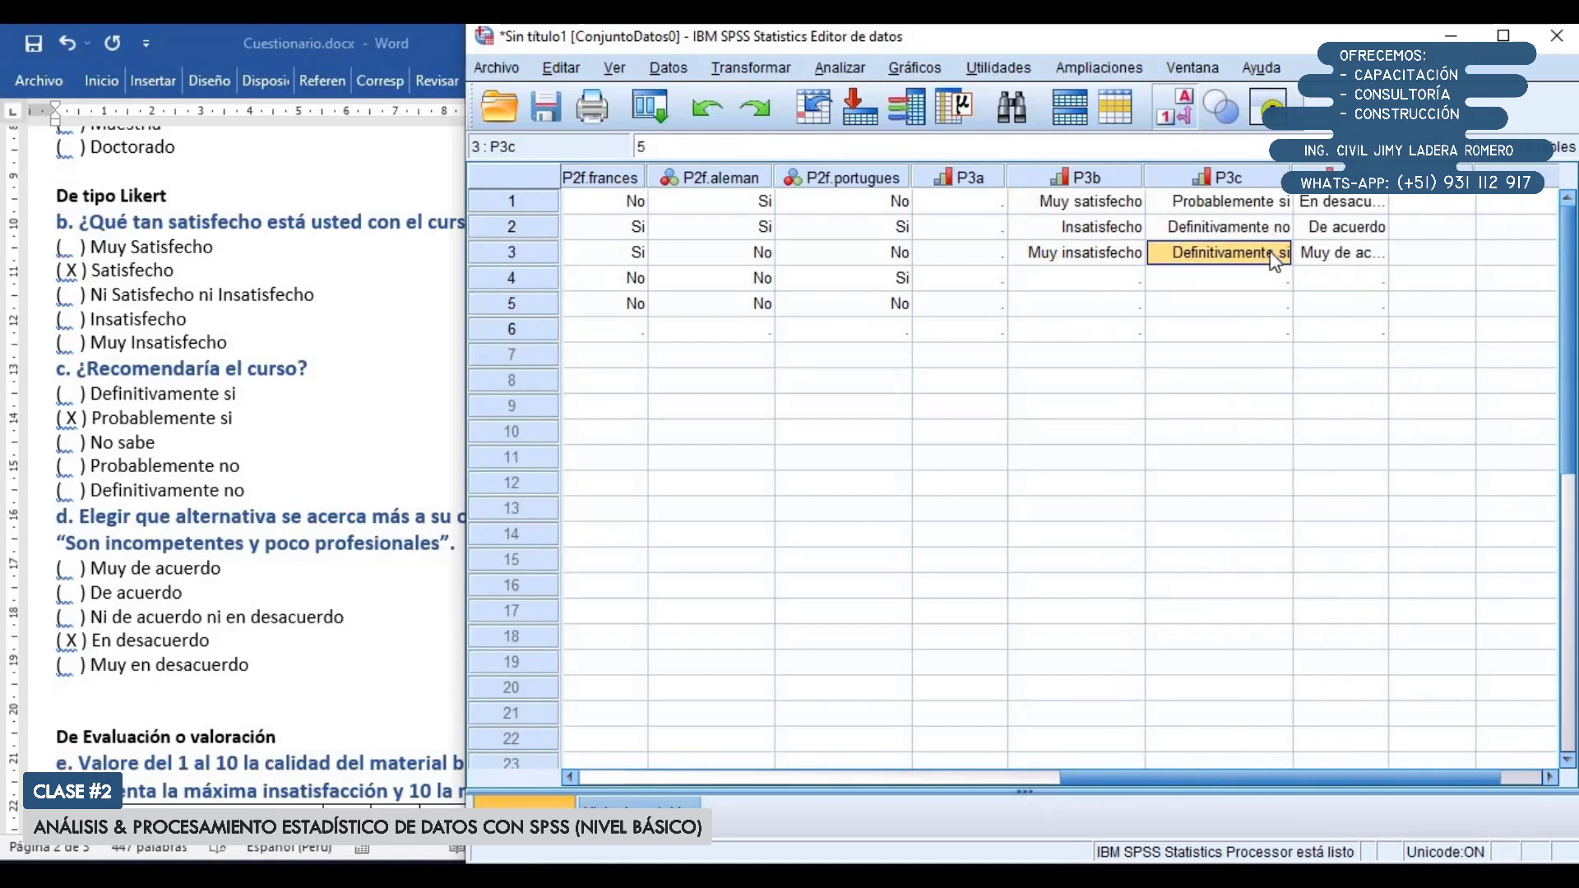
{"action": "left_click", "coordinate": [1346, 254]}
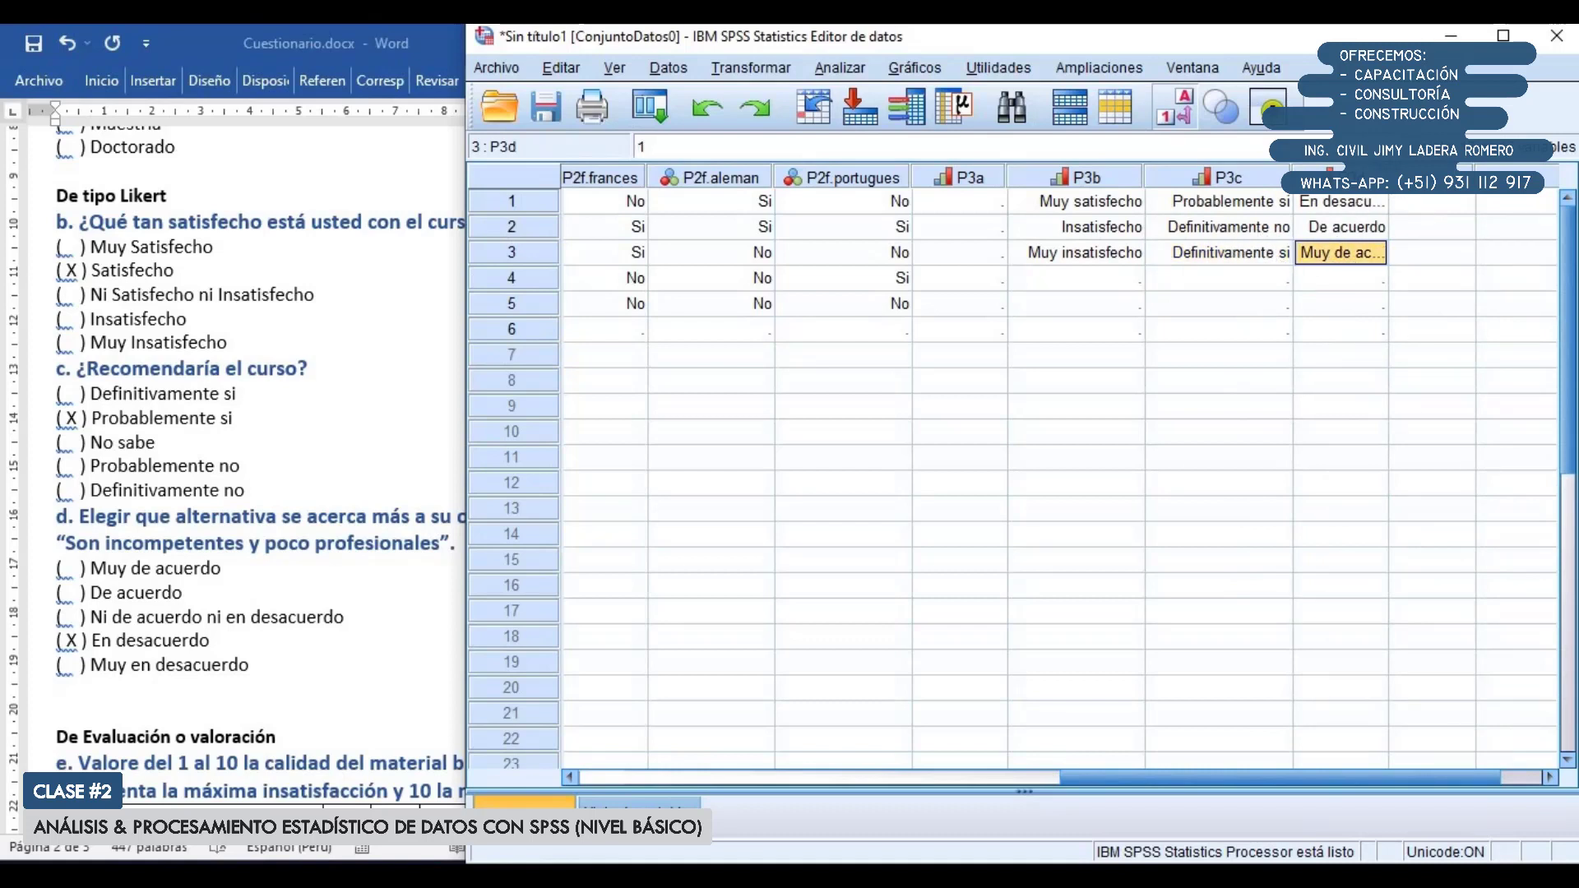
{"action": "left_click_drag", "start_coordinate": [1388, 176], "coordinate": [1429, 177]}
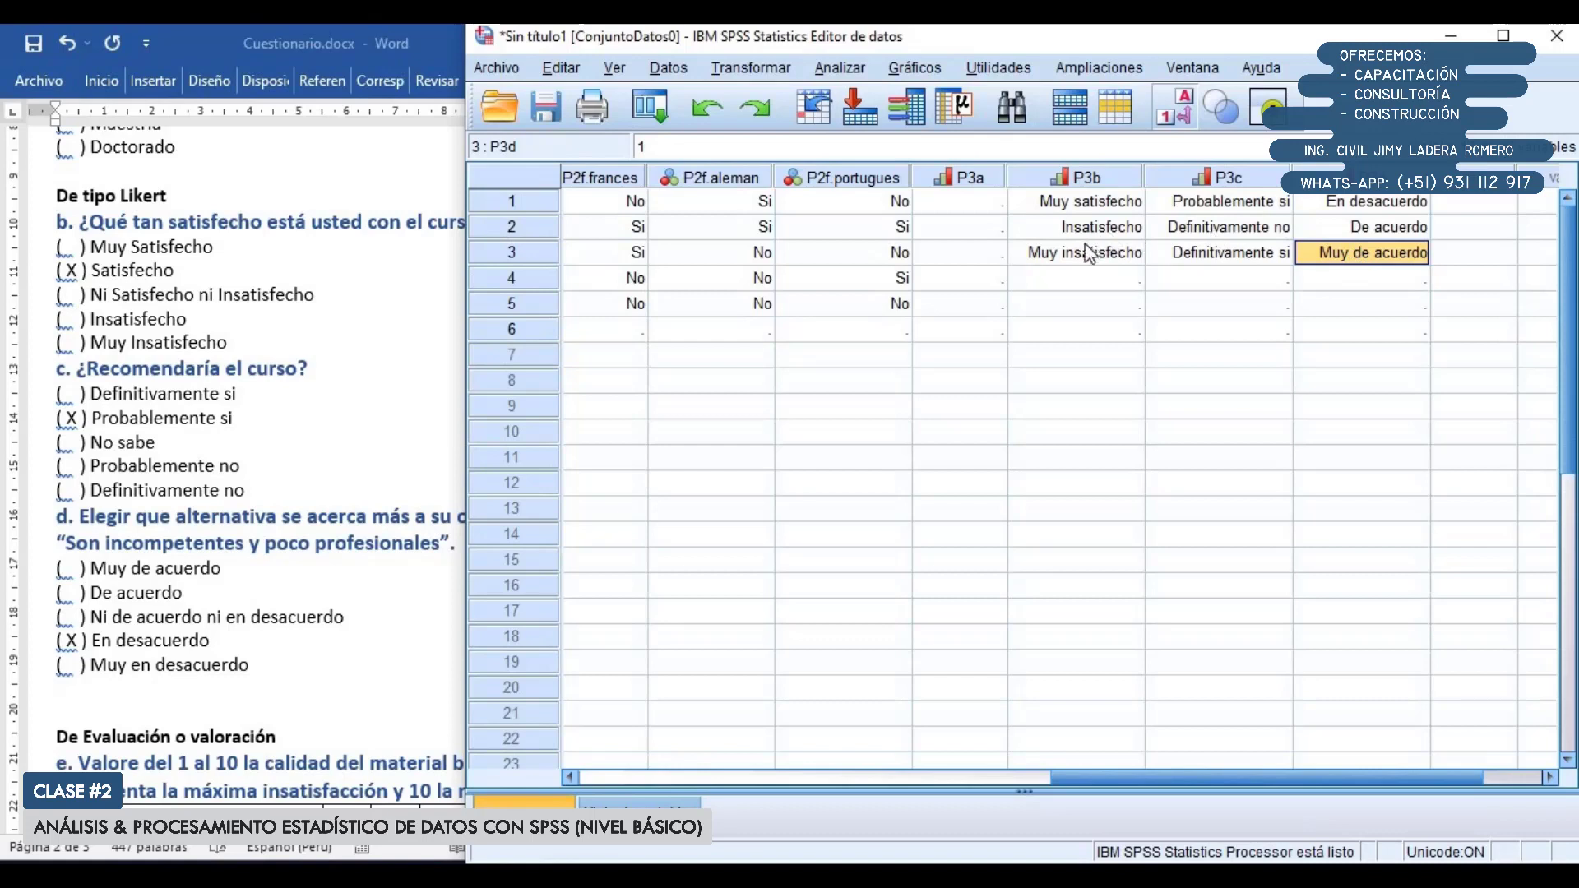
Select the third case's P3b to P3d answers and display the data as numeric codes
{"action": "left_click_drag", "start_coordinate": [1093, 254], "coordinate": [1332, 254]}
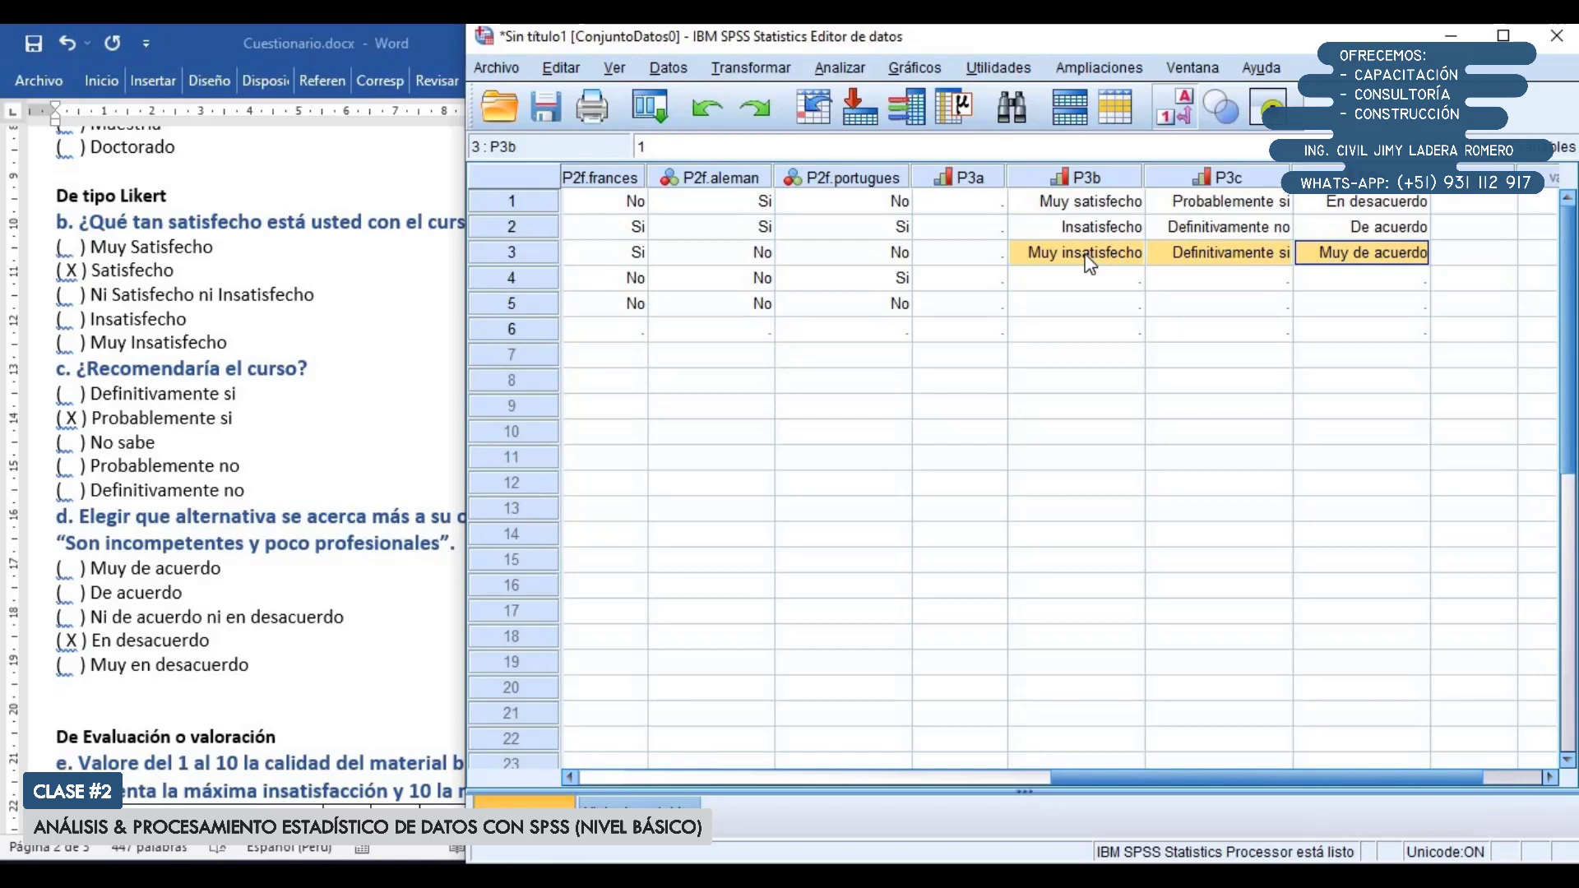
{"action": "left_click_drag", "start_coordinate": [1161, 776], "coordinate": [1265, 769]}
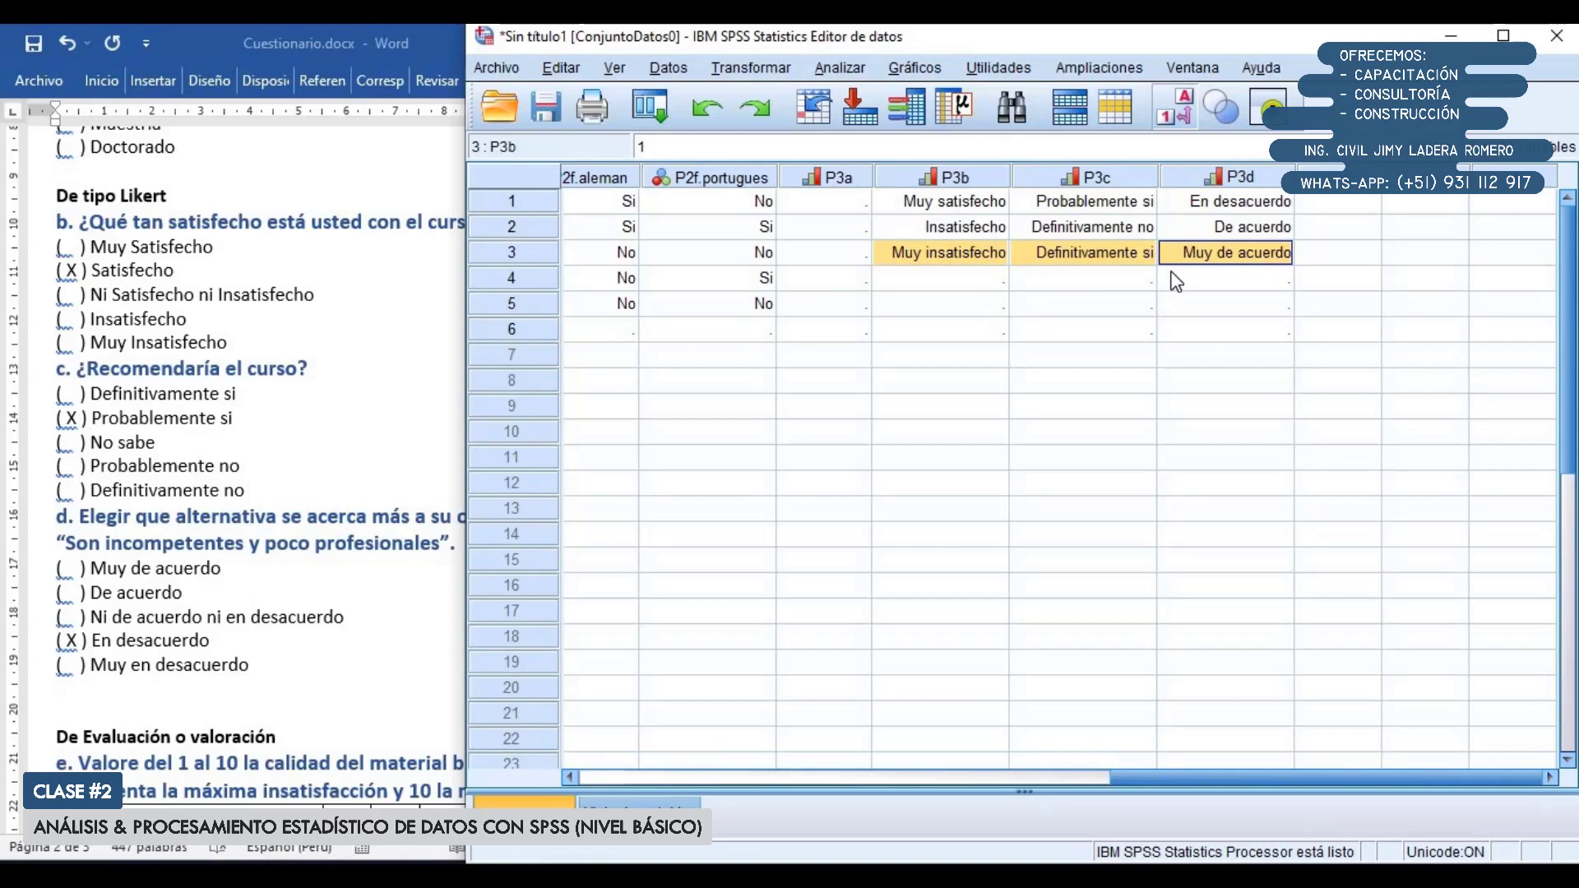
{"action": "left_click", "coordinate": [1176, 107]}
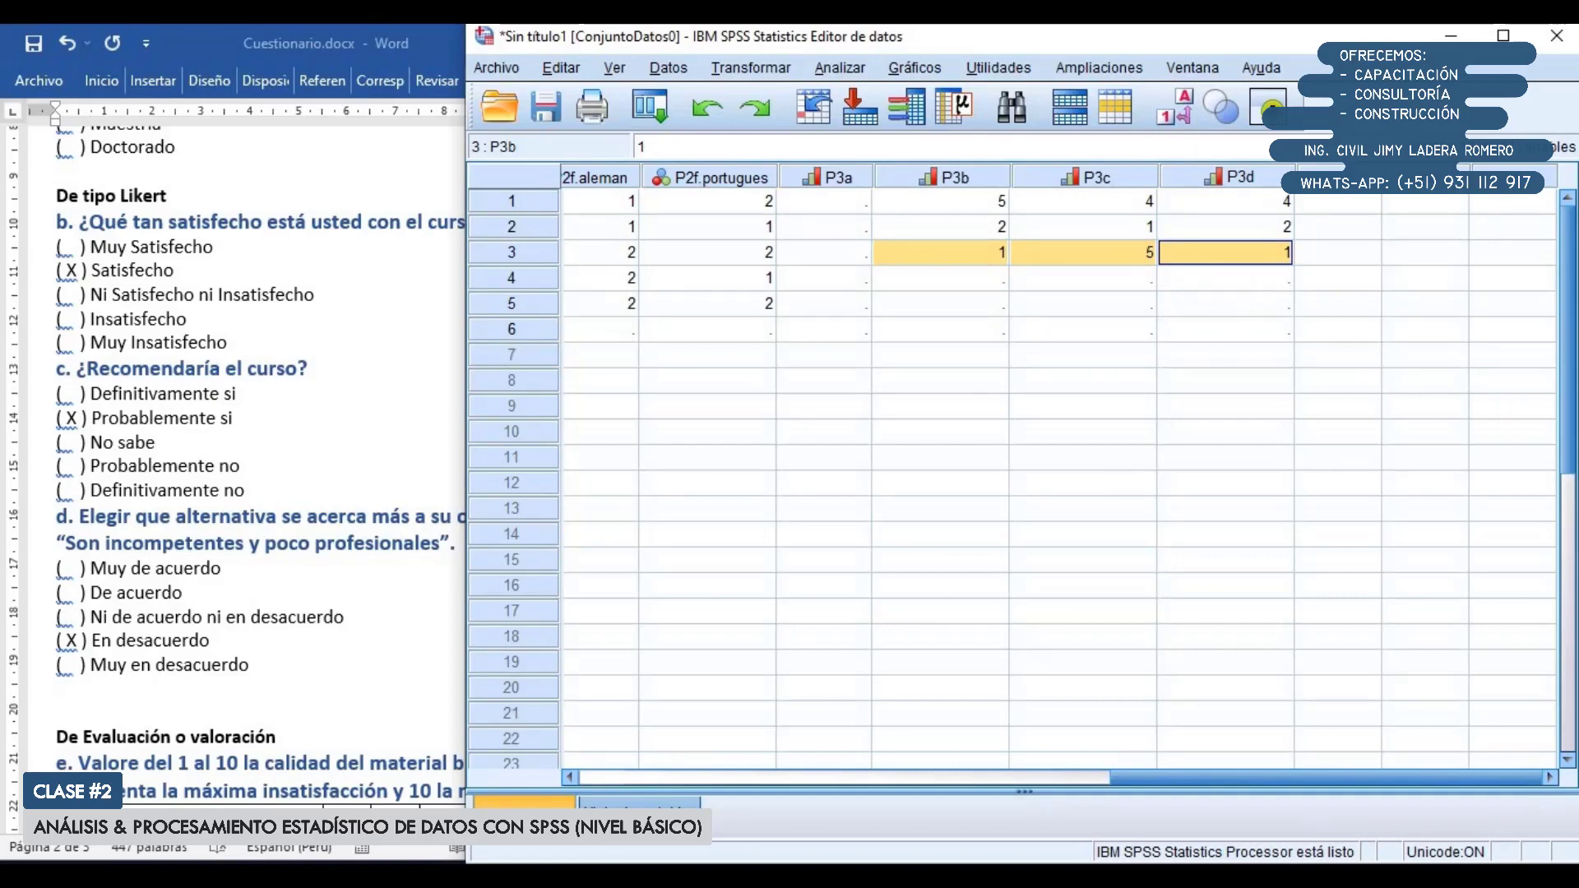
Switch SPSS to the variable definitions, then enter the headers P1, P2, P3 and P4 in B2:E2 of a blank Excel workbook
{"action": "left_click", "coordinate": [668, 797]}
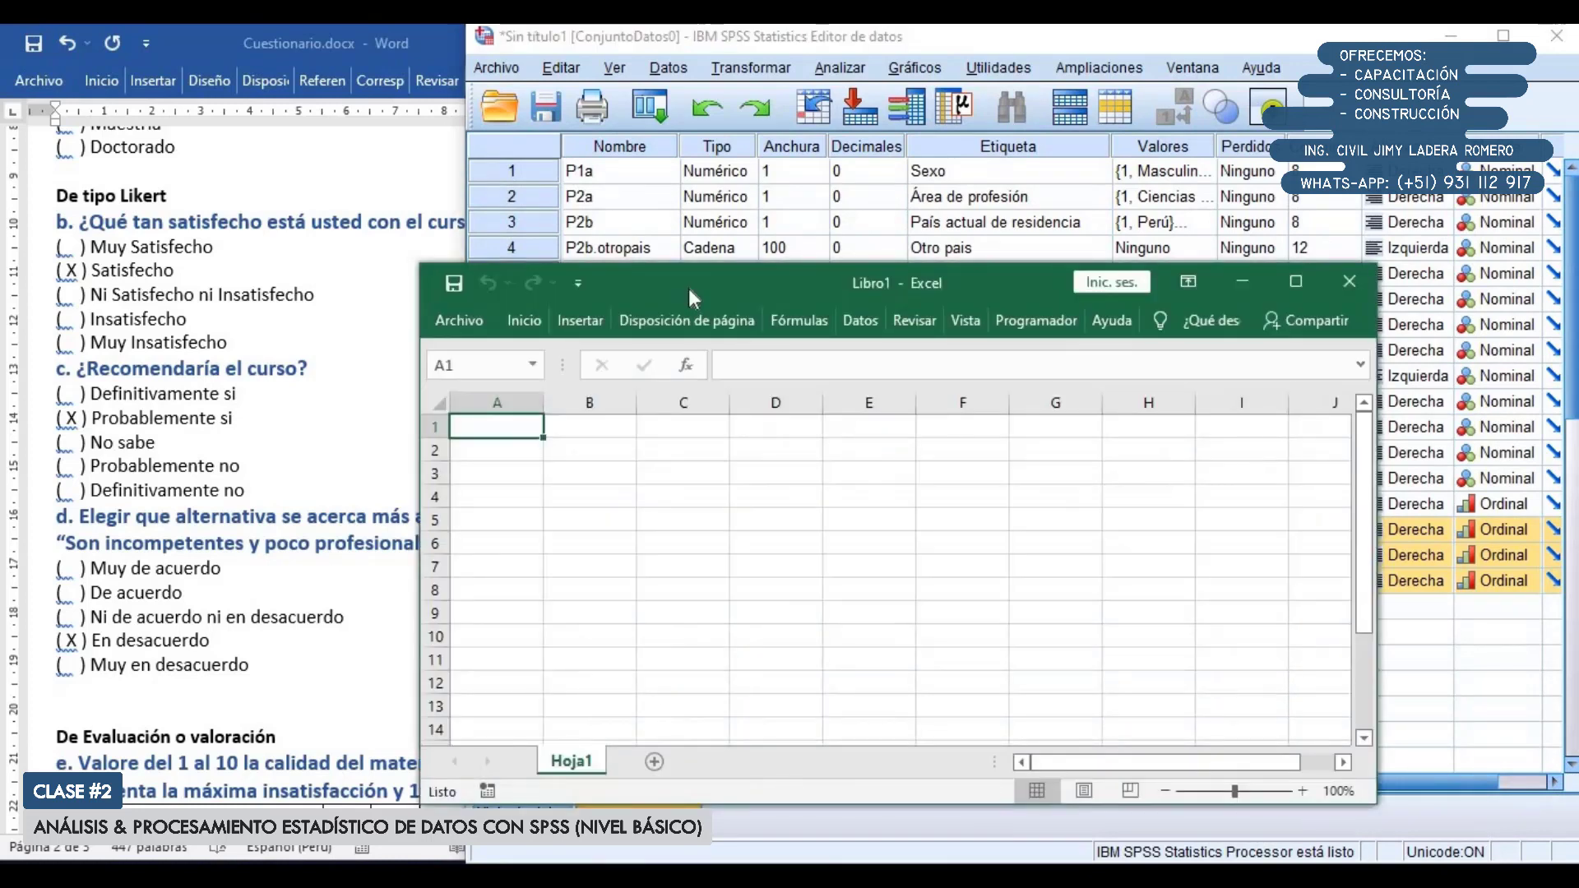
{"action": "left_click", "coordinate": [601, 459]}
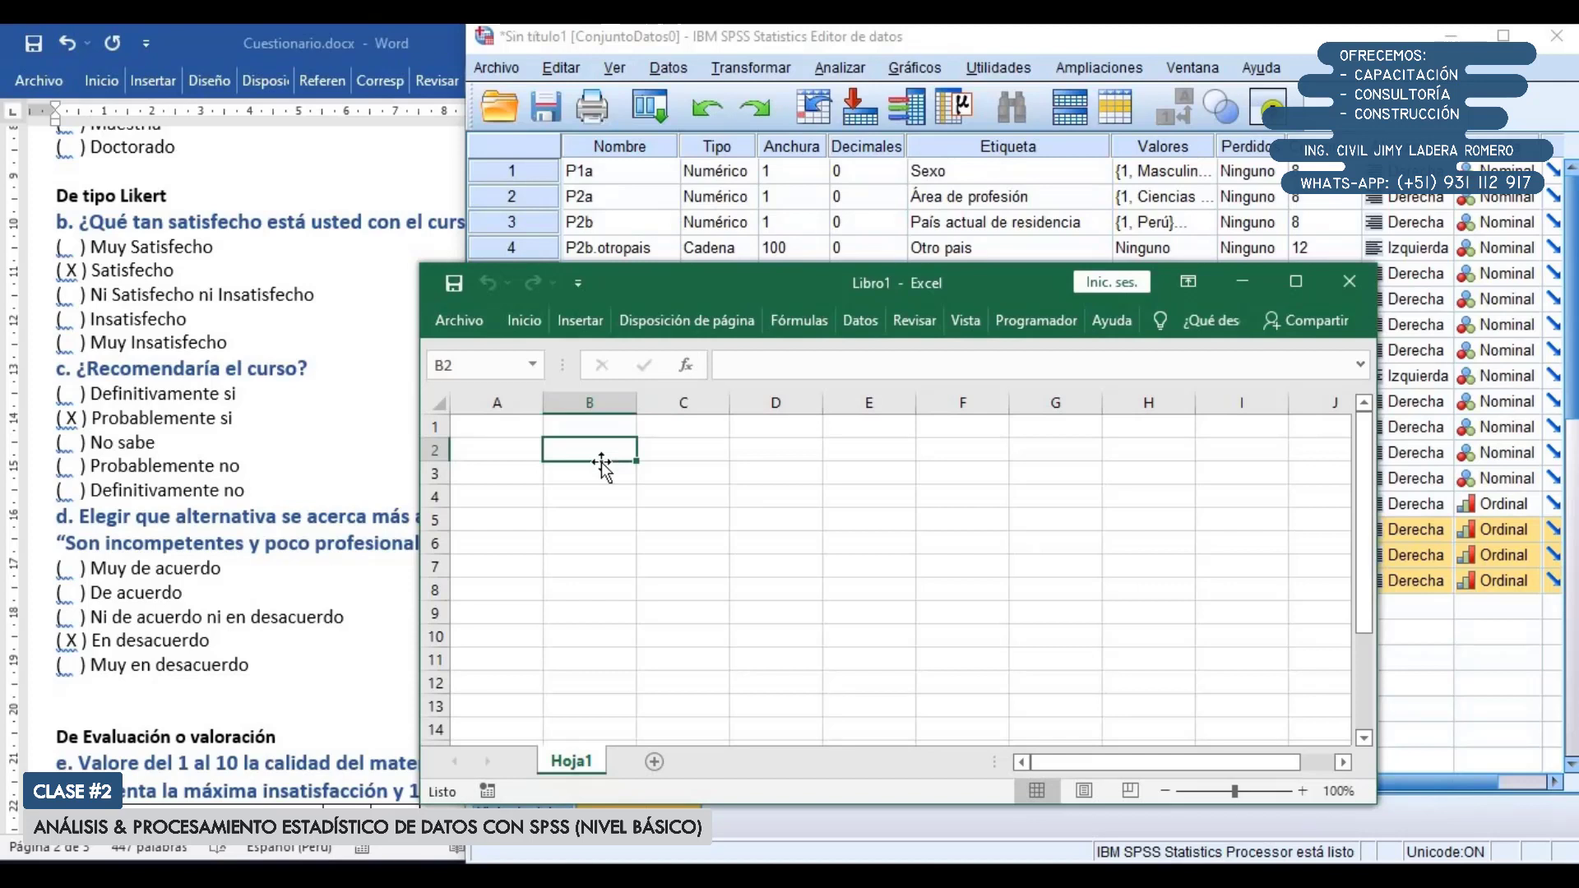
{"action": "type", "text": "P"}
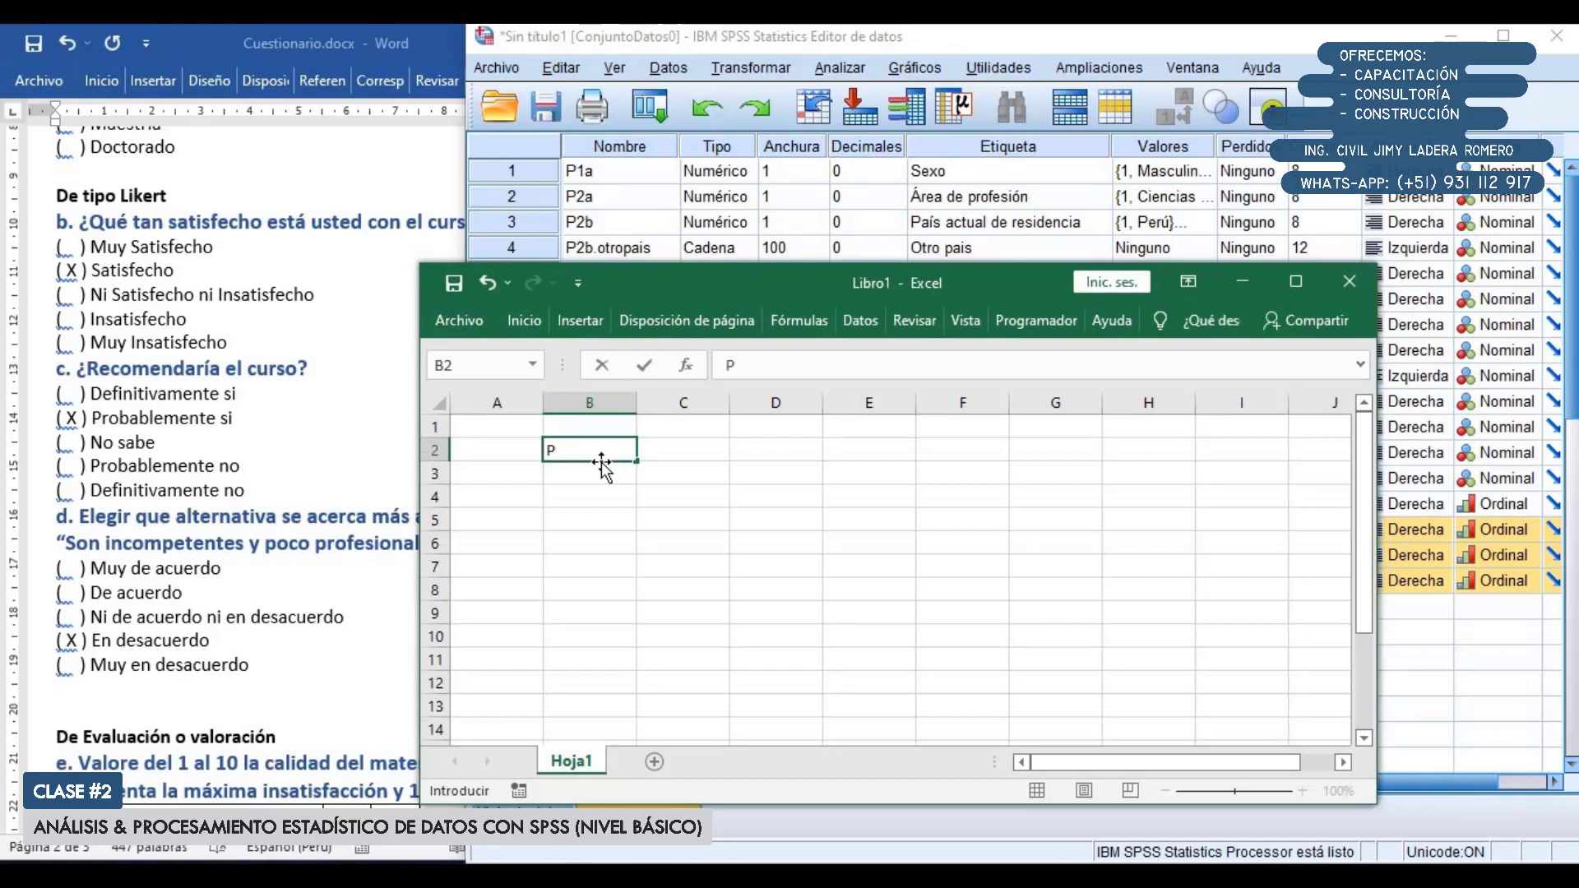
{"action": "type", "text": "1"}
{"action": "key", "text": "Tab"}
{"action": "type", "text": "P2"}
{"action": "key", "text": "Tab"}
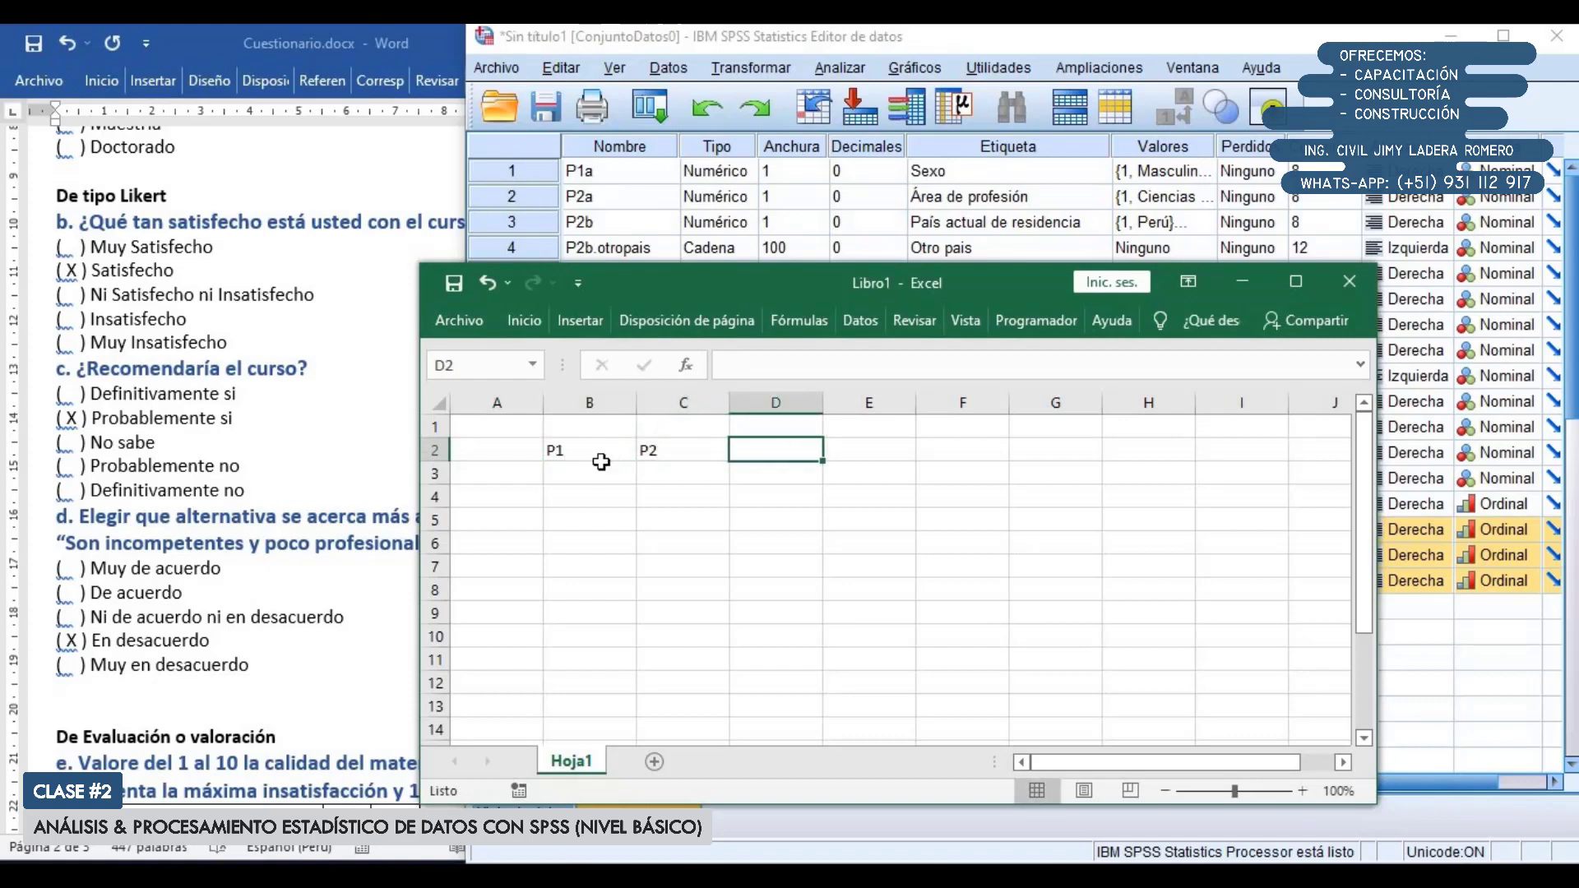
{"action": "type", "text": "P3"}
{"action": "key", "text": "Tab"}
{"action": "type", "text": "P4"}
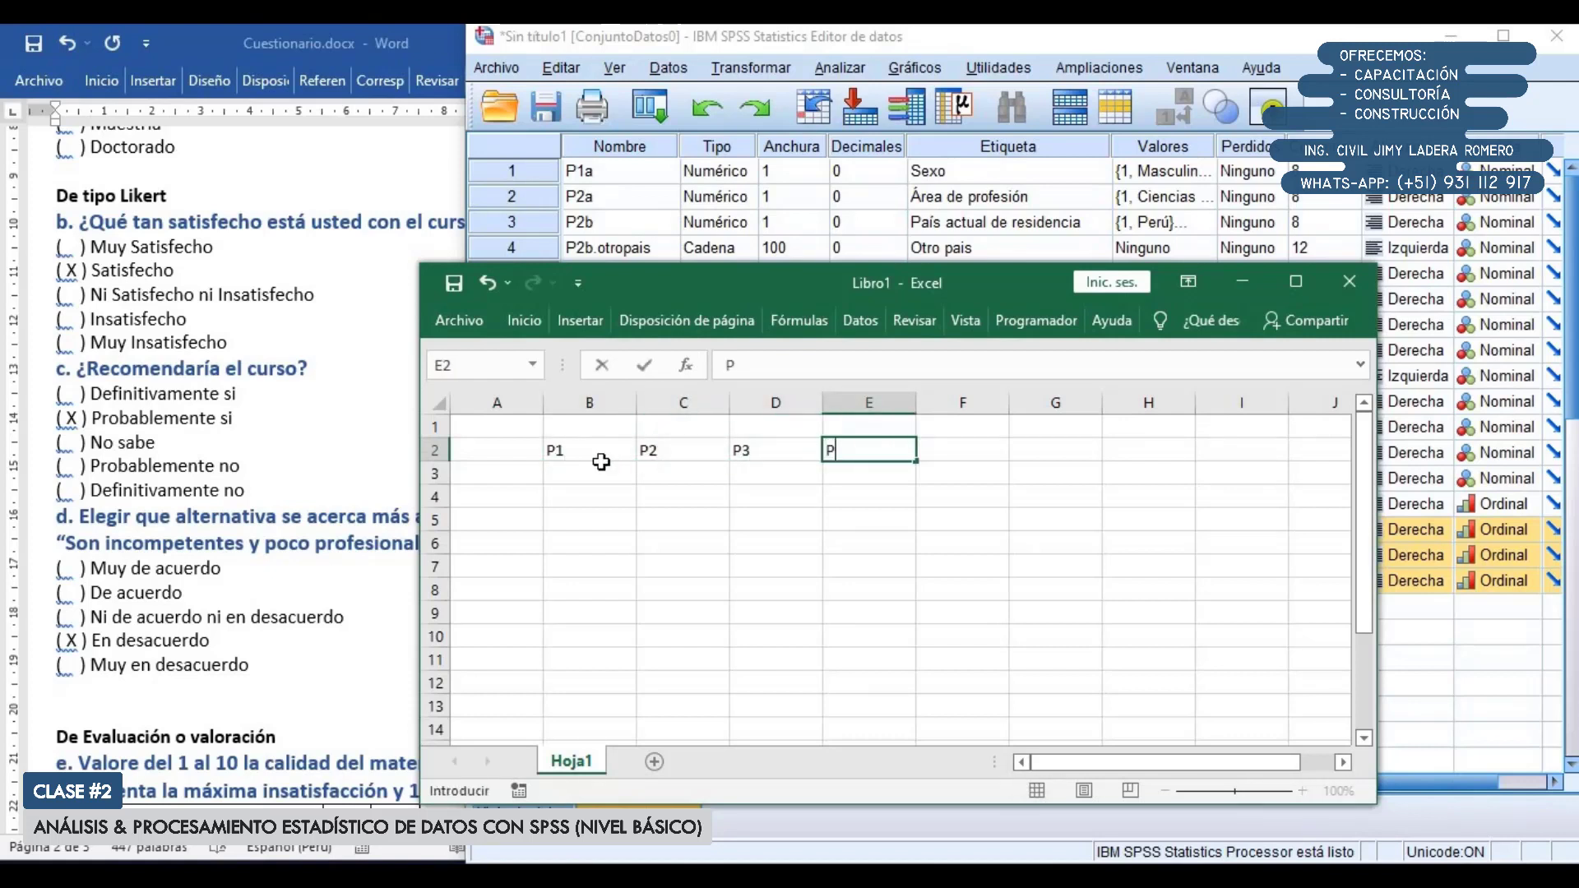
{"action": "key", "text": "Tab"}
Apply all borders to B2:E9 and format the header row with a blue fill and centred white text
{"action": "left_click_drag", "start_coordinate": [582, 448], "coordinate": [870, 615]}
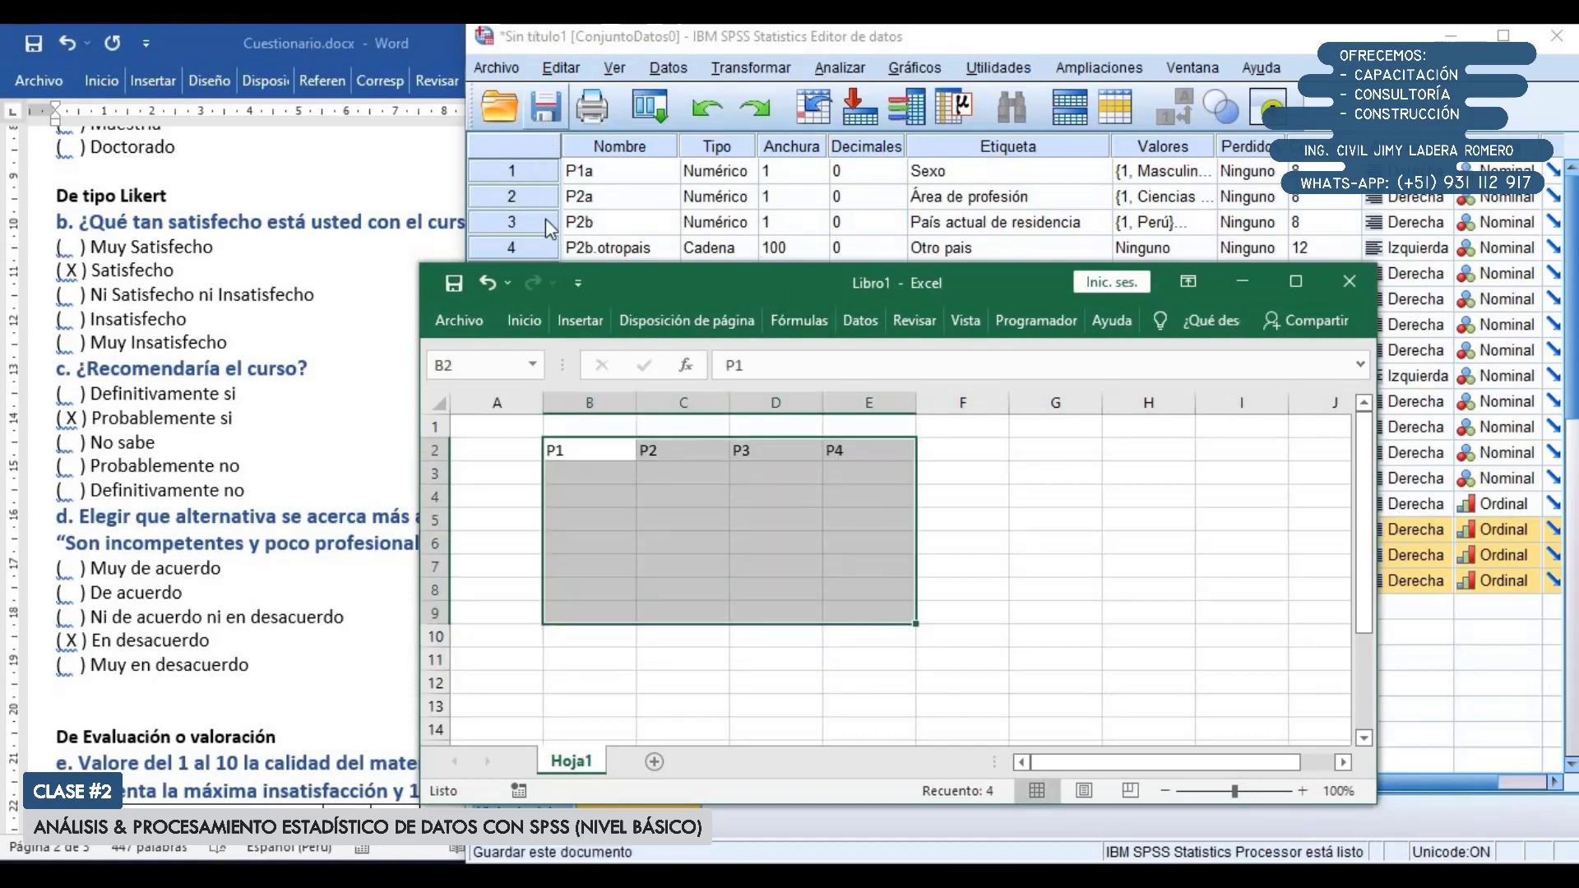
{"action": "left_click", "coordinate": [524, 319]}
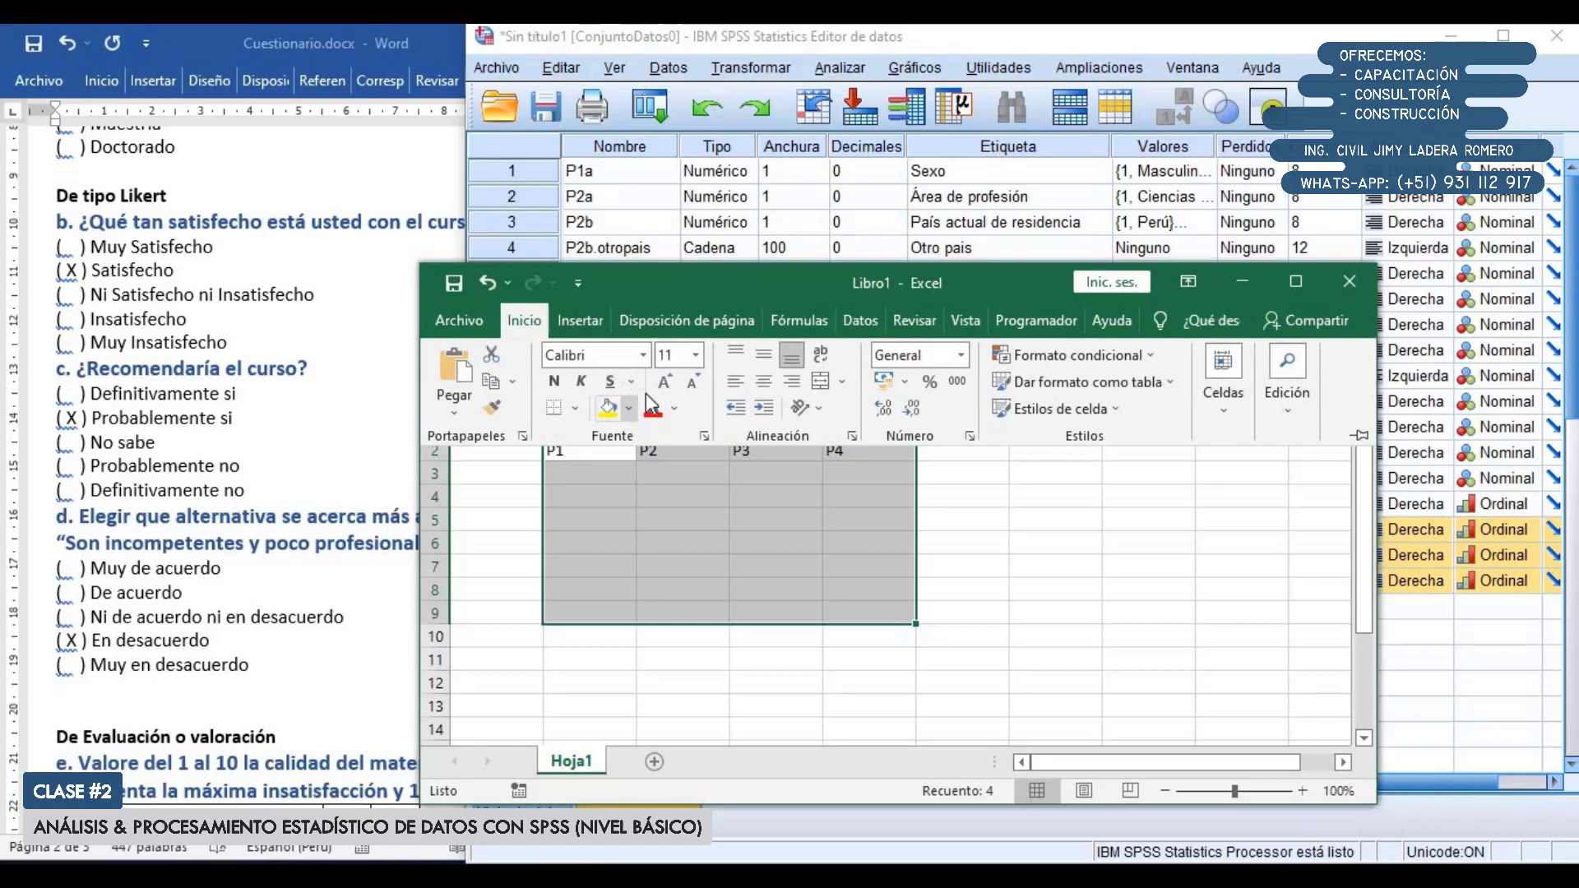
{"action": "left_click", "coordinate": [575, 408]}
{"action": "left_click", "coordinate": [613, 609]}
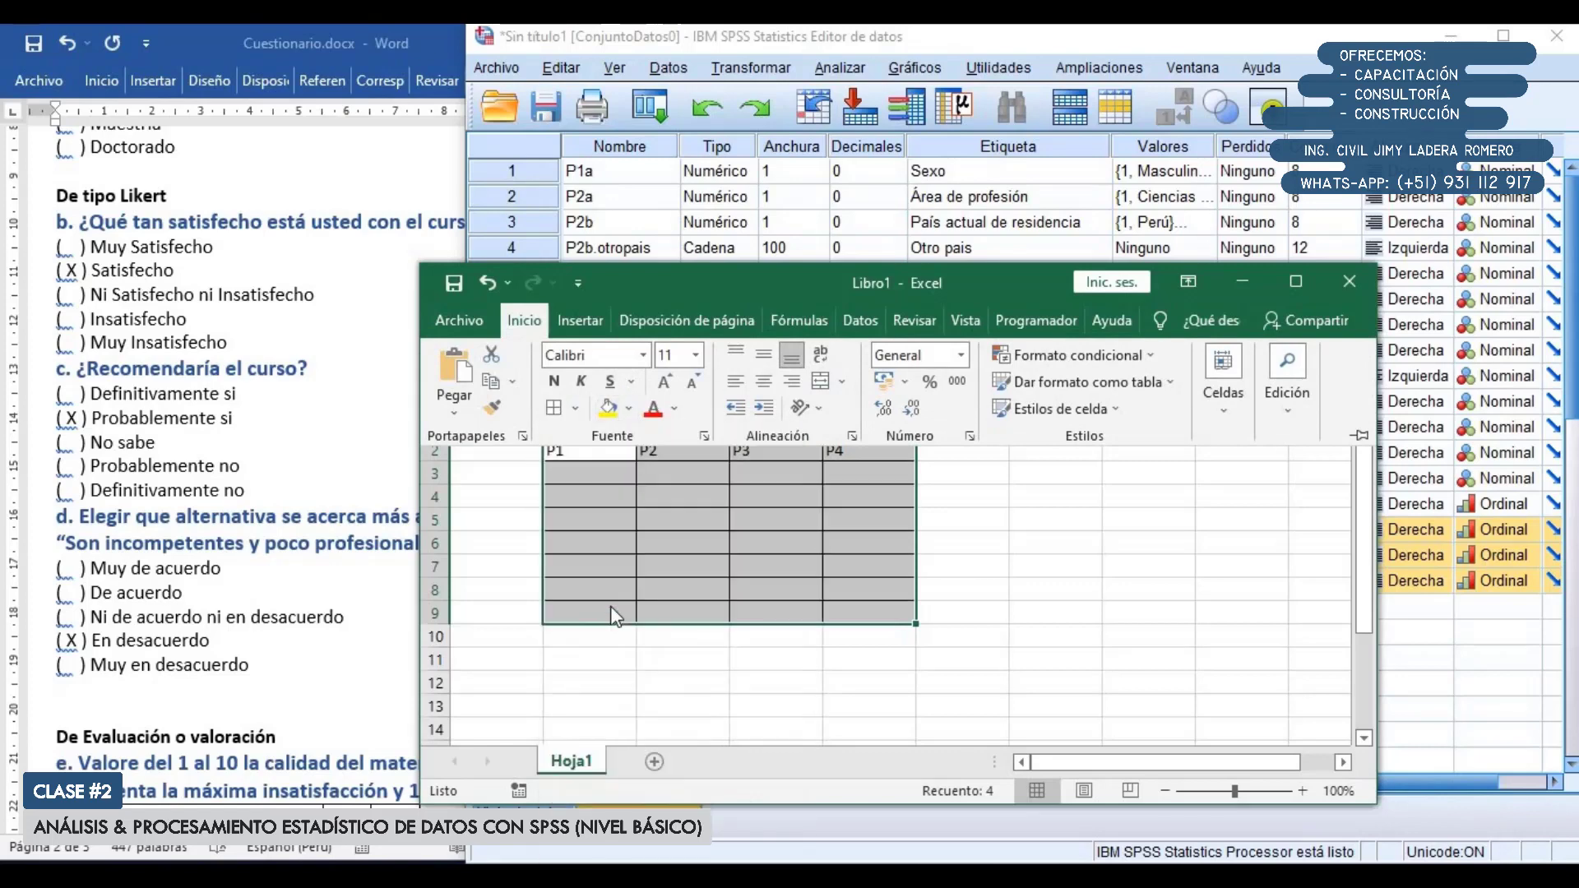
{"action": "left_click", "coordinate": [617, 466]}
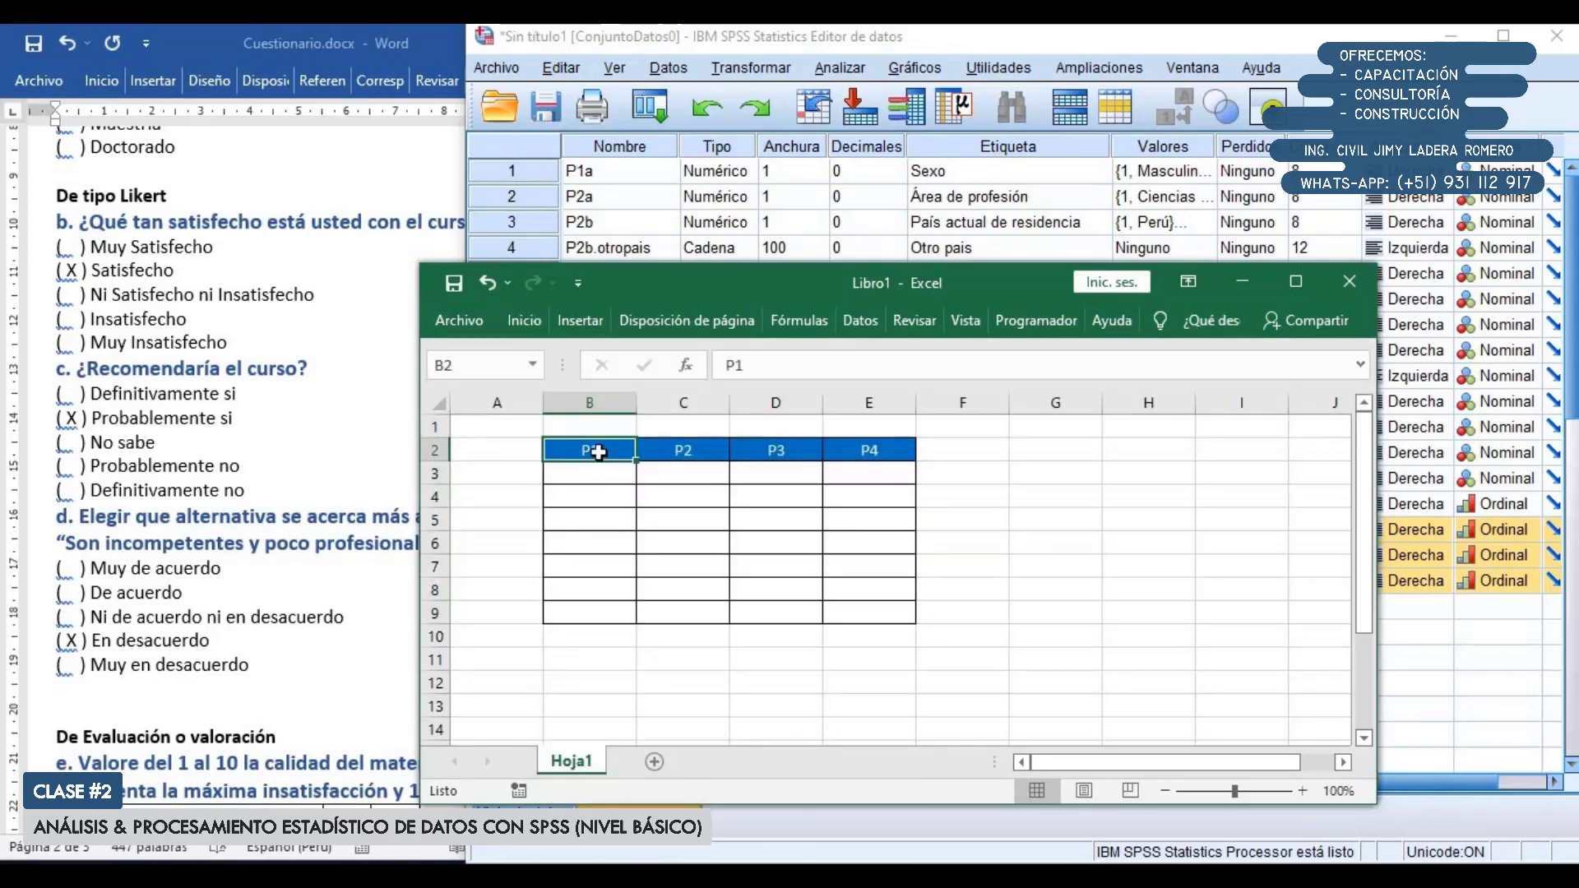
Extend the P1 header in B2 with a two-line scale note reading "(1 -" and "5 +)"
{"action": "left_click_drag", "start_coordinate": [568, 473], "coordinate": [868, 604]}
{"action": "scroll", "coordinate": [870, 593], "scroll_direction": "up", "scroll_amount": 3}
{"action": "scroll", "coordinate": [870, 592], "scroll_direction": "up", "scroll_amount": 1}
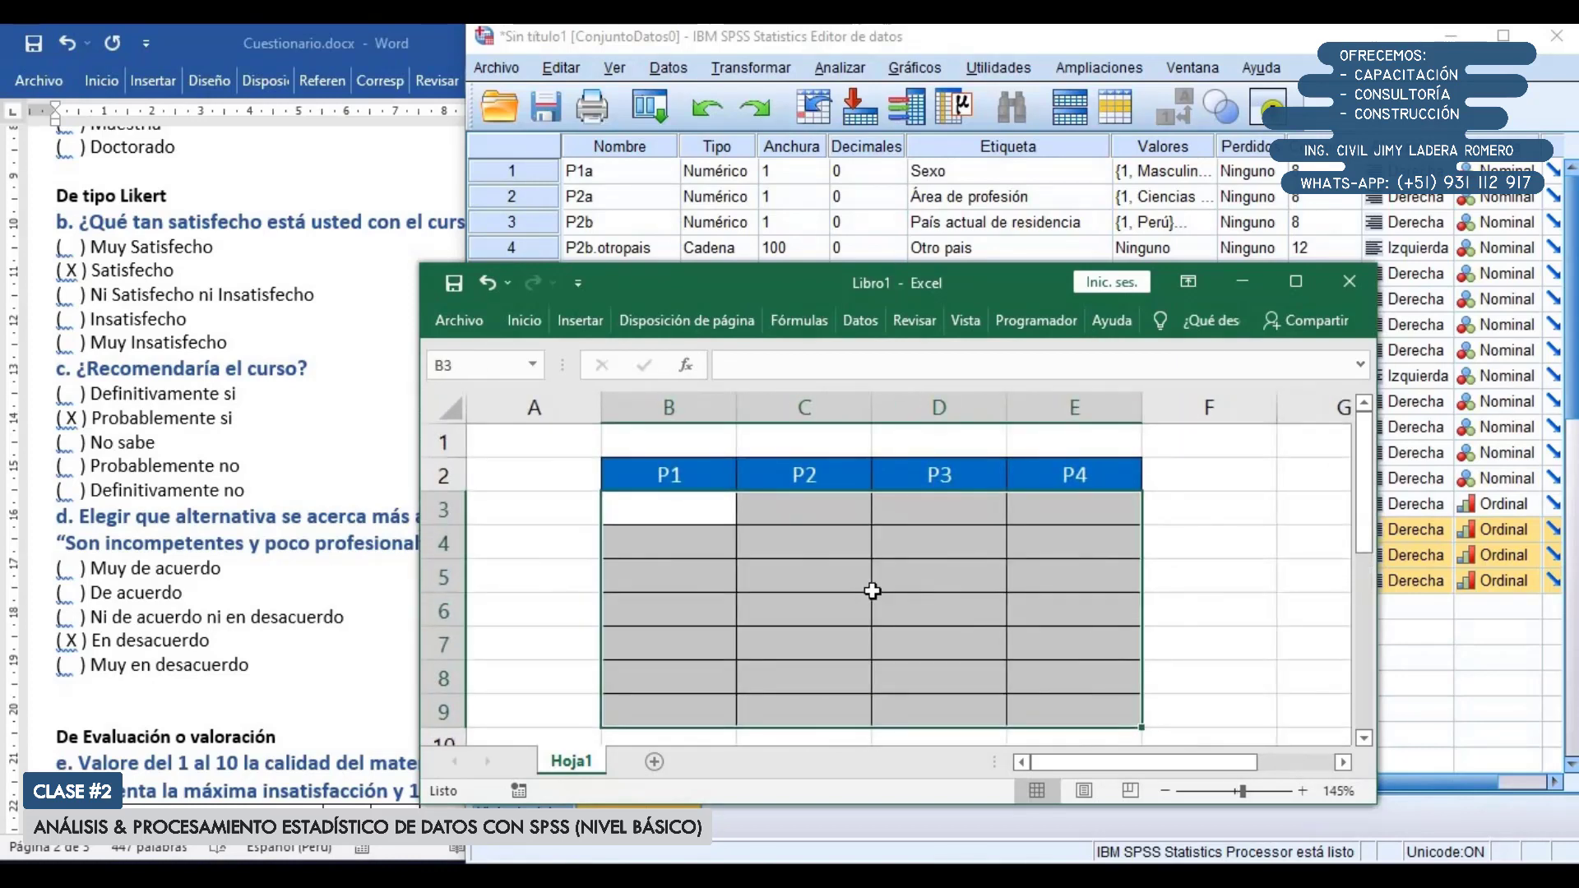
{"action": "double_click", "coordinate": [712, 475]}
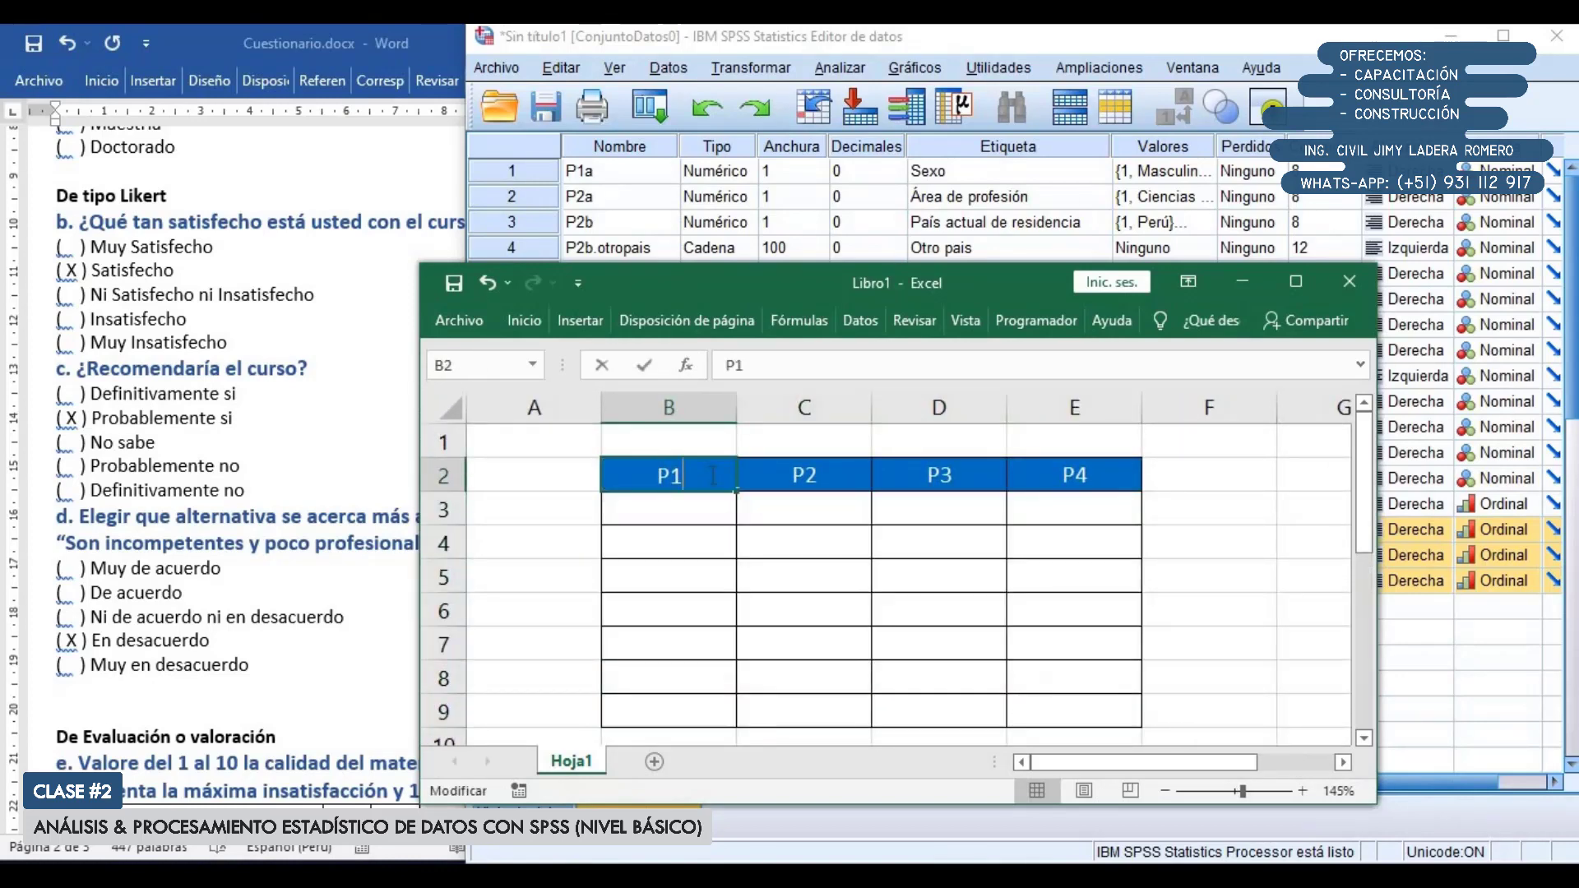
{"action": "type", "text": "("}
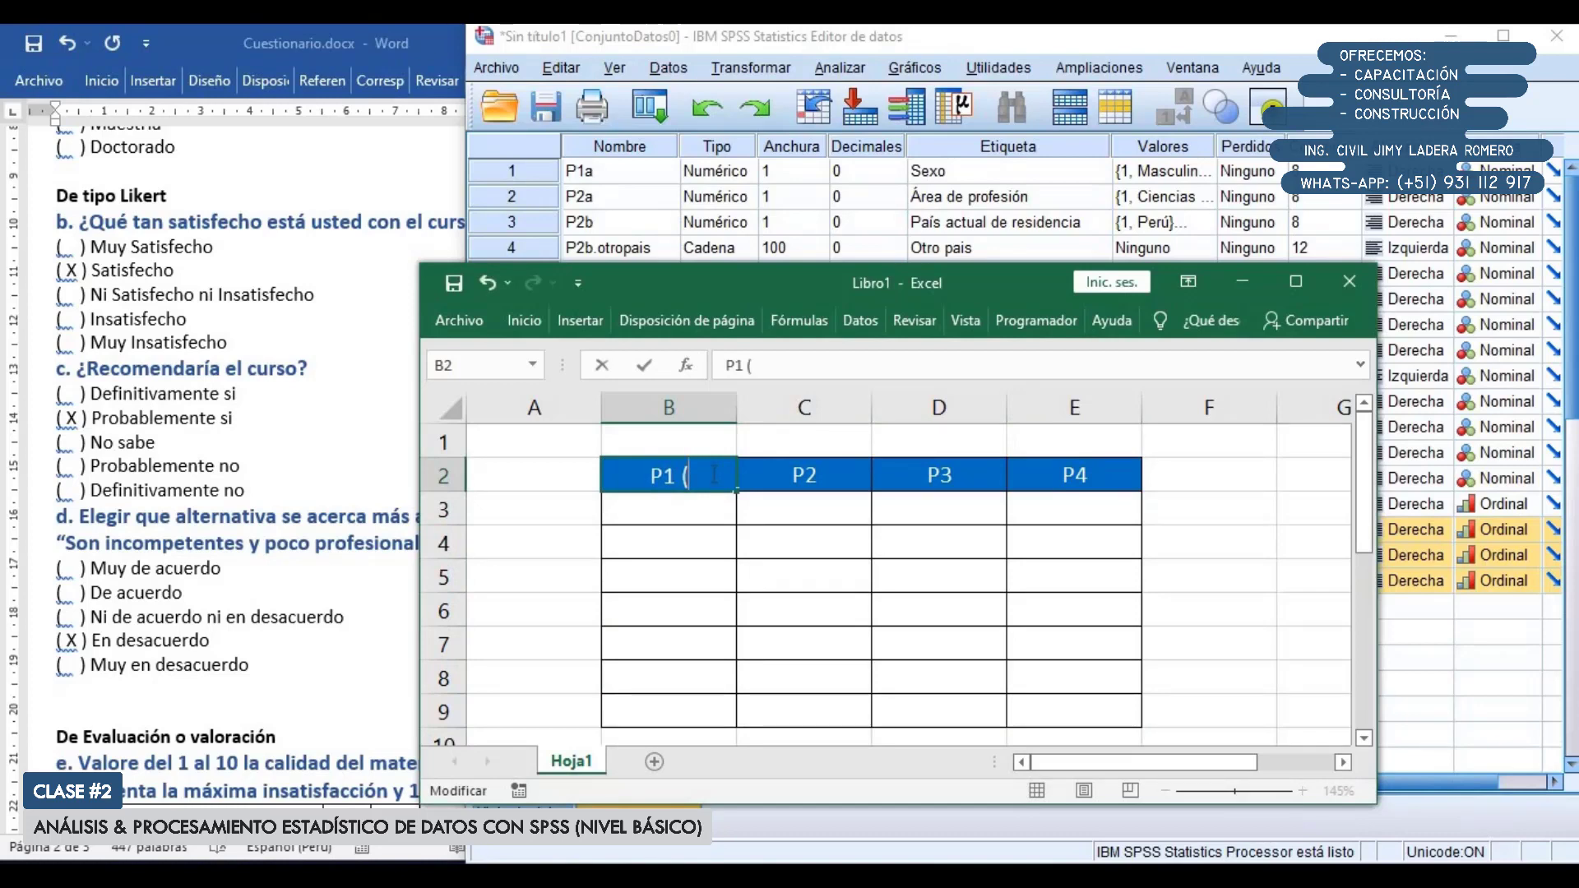
{"action": "type", "text": "1 -"}
{"action": "key", "text": "alt+Return"}
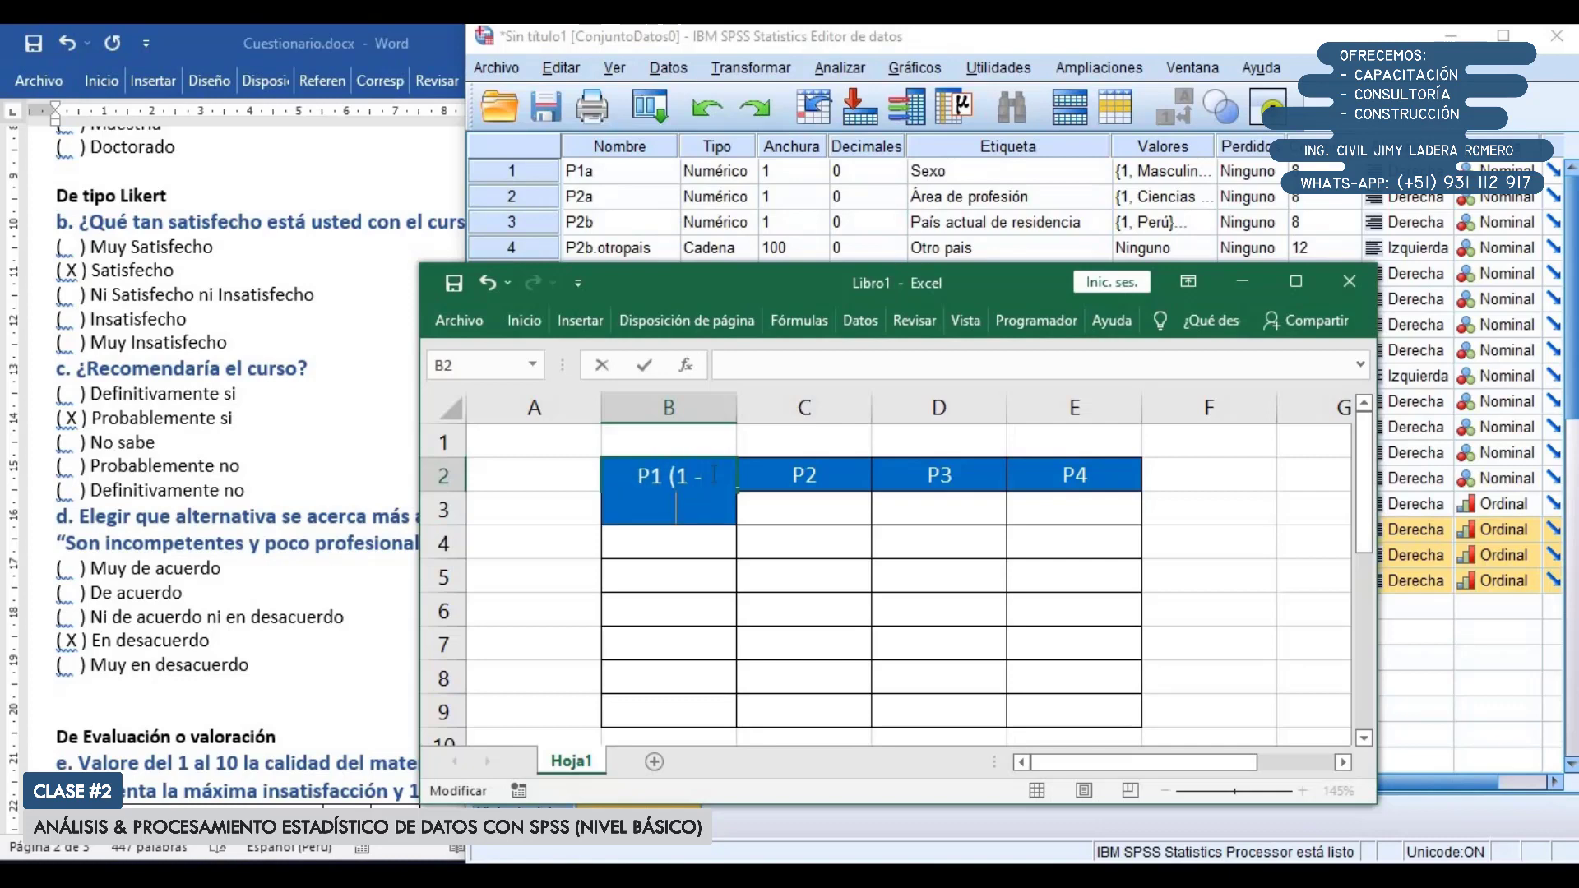
{"action": "type", "text": "5 + )"}
{"action": "key", "text": "End"}
{"action": "key", "text": "BackSpace"}
{"action": "key", "text": "ctrl+Return"}
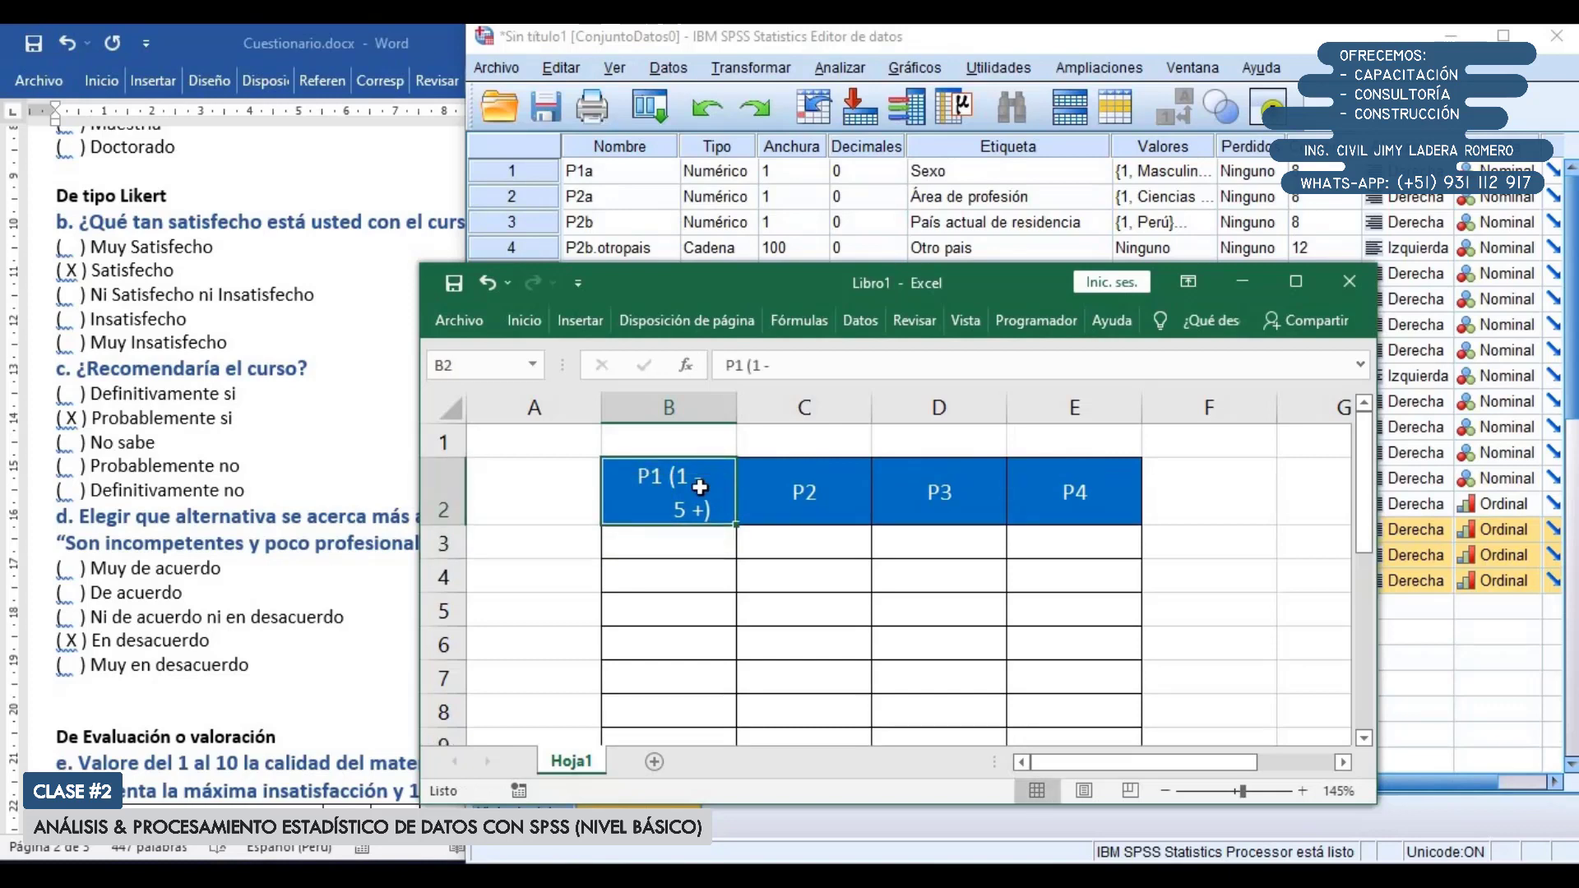
Copy the P1 header with its scale note into C2:E2 and renumber the C2 copy as P2
{"action": "key", "text": "ctrl+c"}
{"action": "left_click_drag", "start_coordinate": [789, 494], "coordinate": [1094, 514]}
{"action": "key", "text": "ctrl+v"}
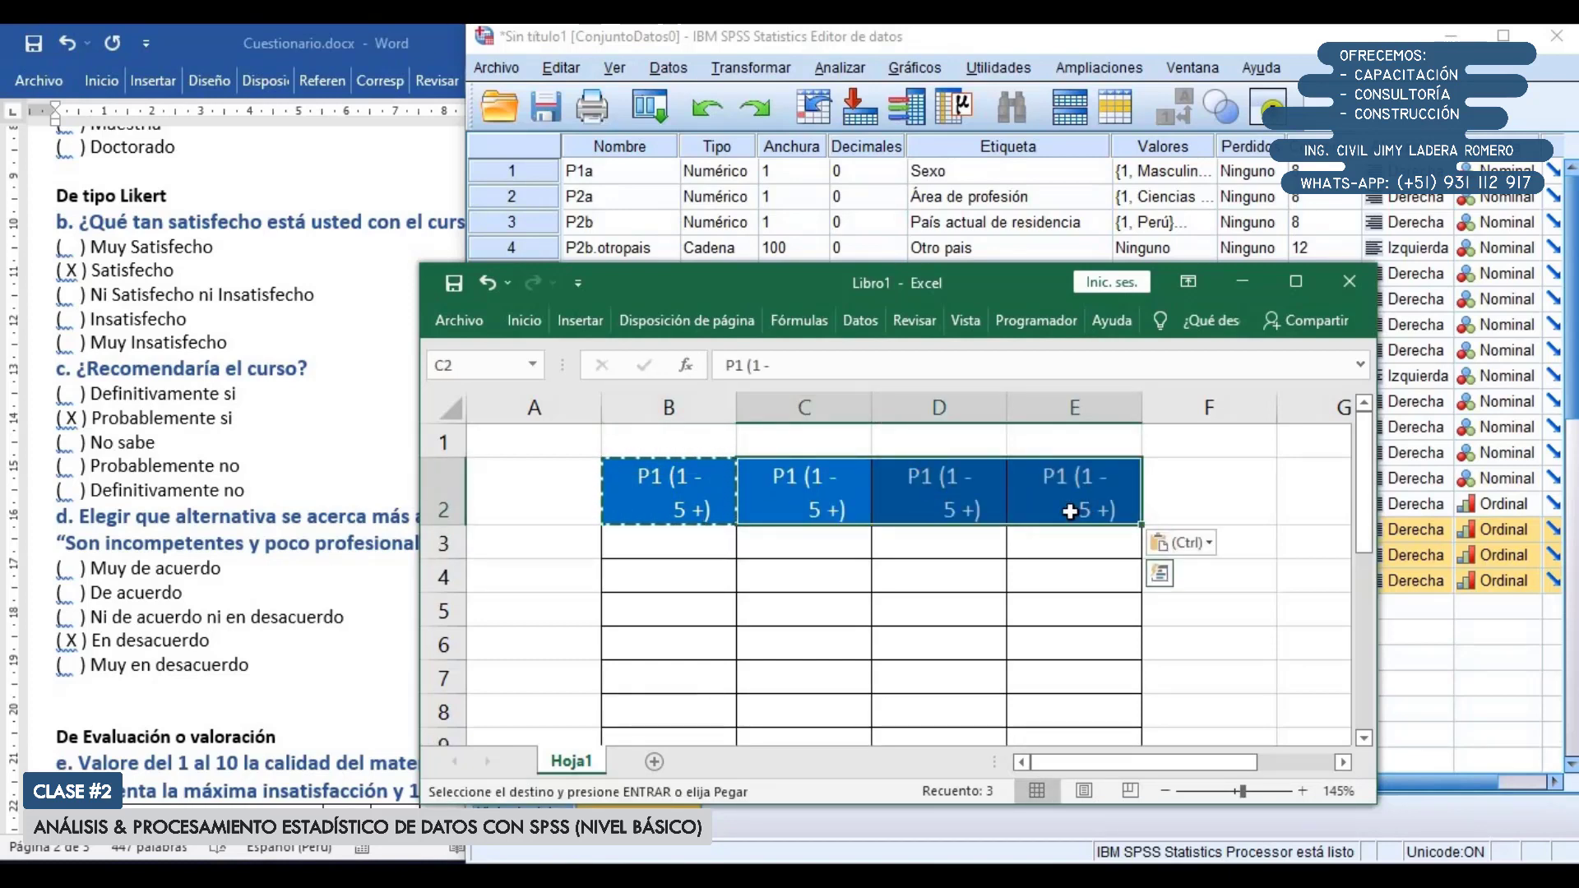
{"action": "double_click", "coordinate": [786, 477]}
{"action": "key", "text": "Delete"}
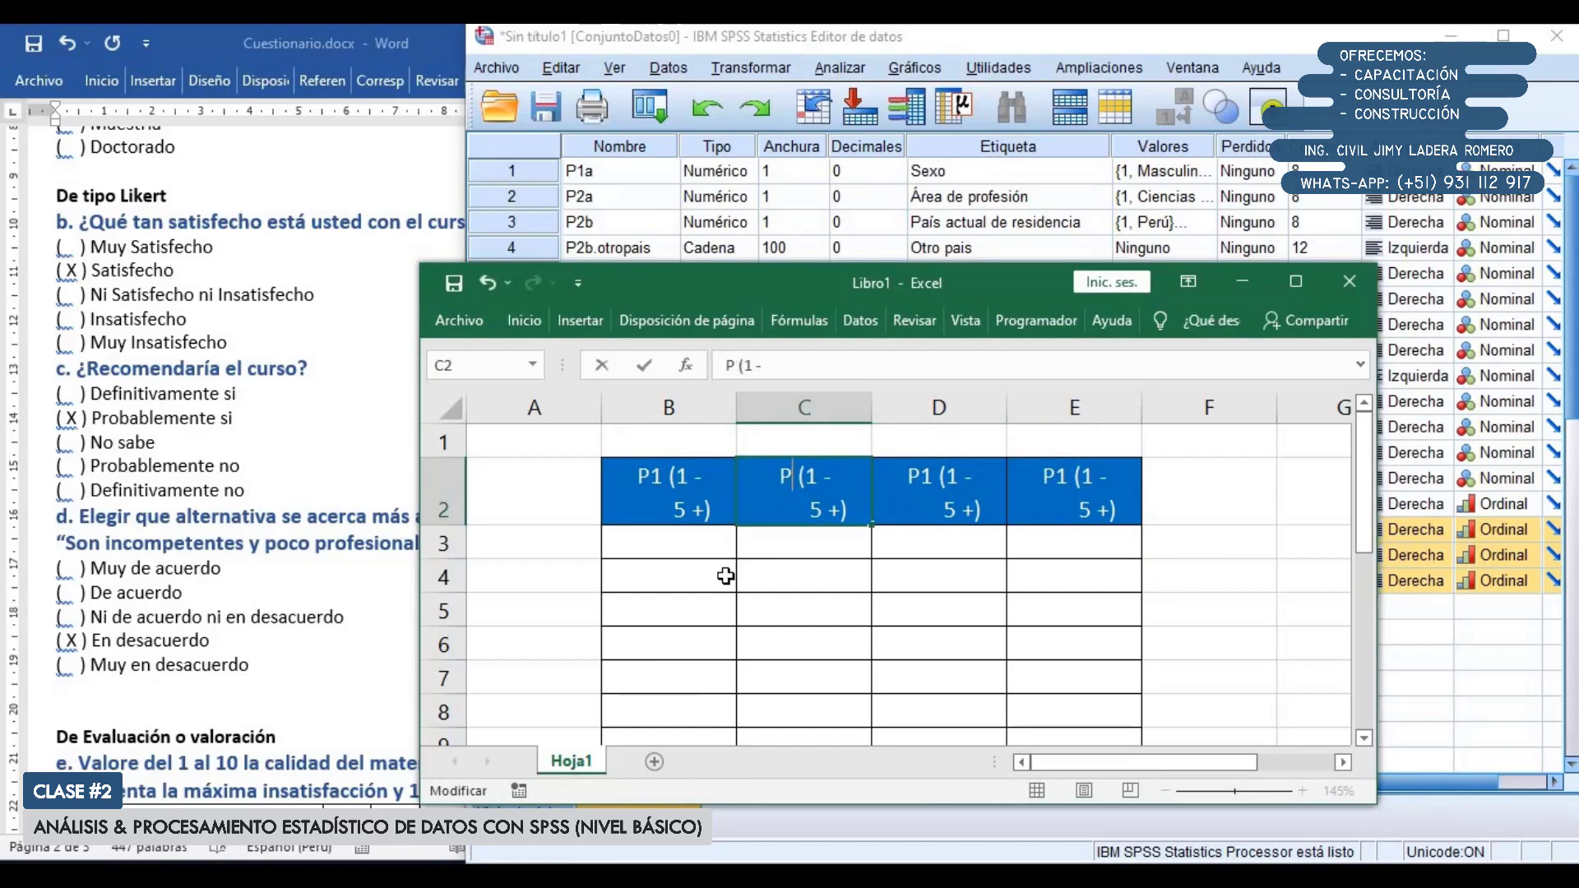
{"action": "key", "text": "Down"}
{"action": "key", "text": "Right"}
{"action": "key", "text": "Right"}
{"action": "key", "text": "Right"}
{"action": "key", "text": "Up"}
{"action": "type", "text": "2"}
{"action": "key", "text": "Return"}
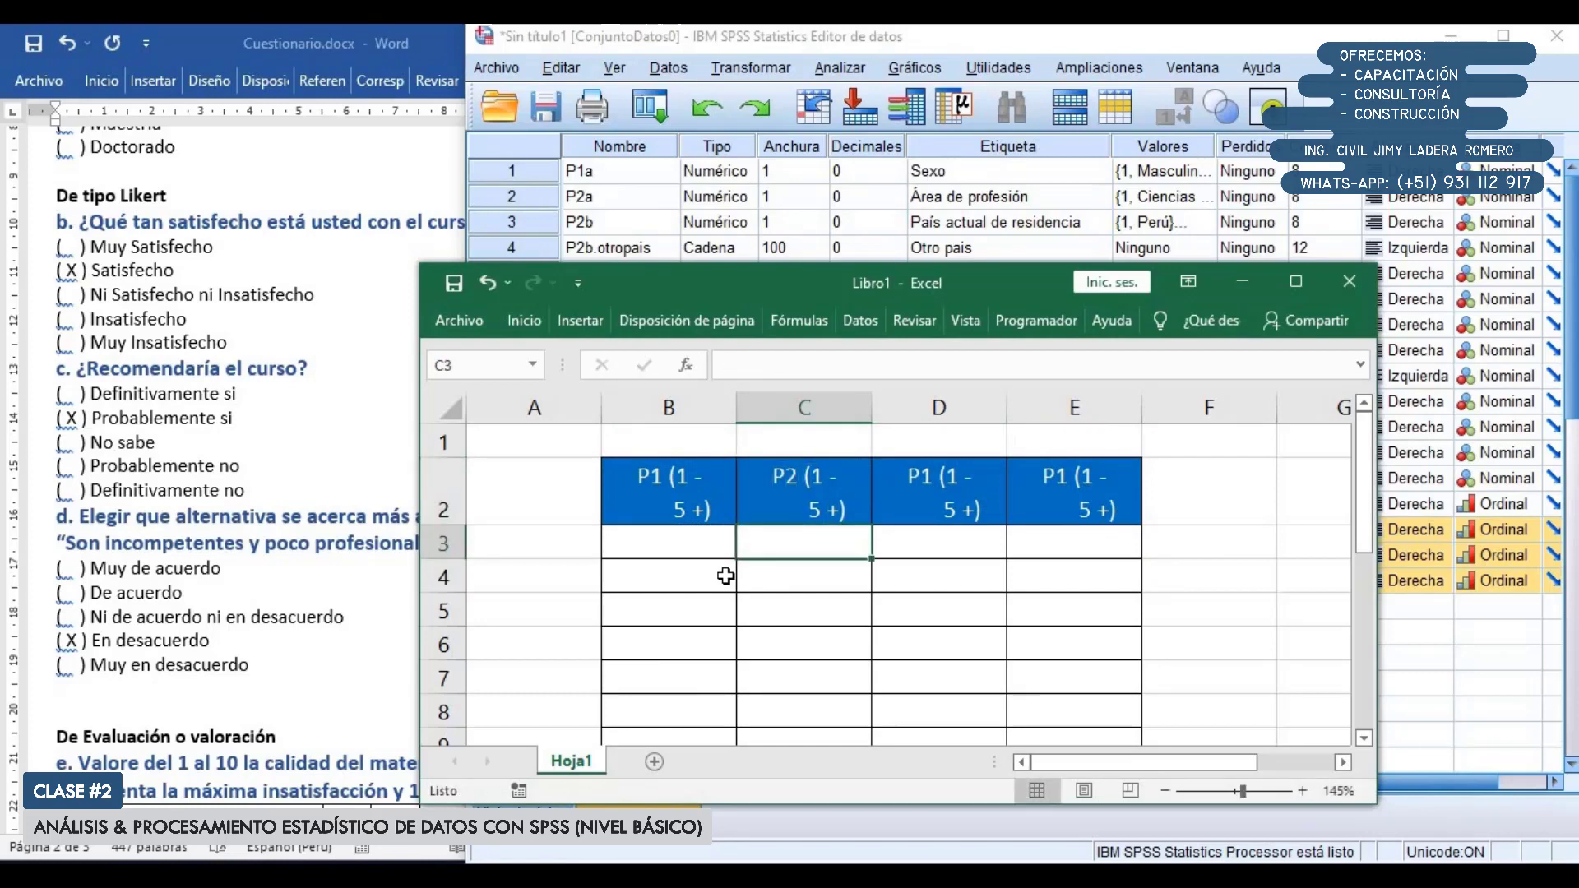
Renumber the header in D2 as P3, keeping its scale note
{"action": "key", "text": "Up"}
{"action": "key", "text": "Right"}
{"action": "key", "text": "F2"}
{"action": "key", "text": "Up"}
{"action": "key", "text": "Left"}
{"action": "key", "text": "Left"}
{"action": "key", "text": "Left"}
{"action": "key", "text": "Left"}
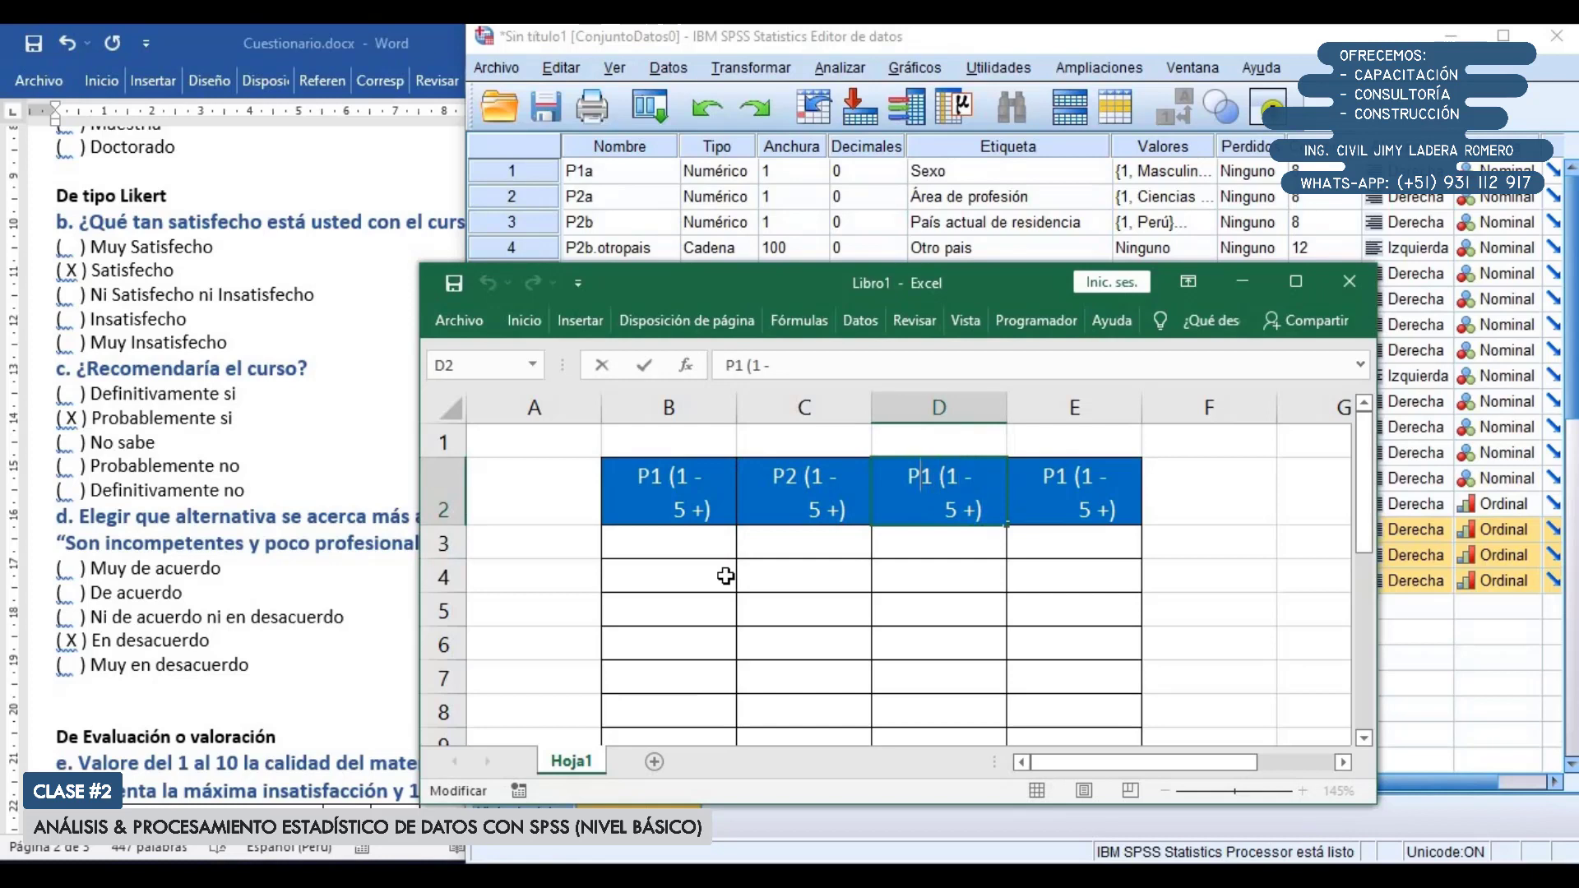
{"action": "key", "text": "Delete"}
{"action": "type", "text": "3"}
{"action": "key", "text": "Return"}
Renumber the header in E2 as P4, keeping its scale note
{"action": "key", "text": "Up"}
{"action": "key", "text": "Right"}
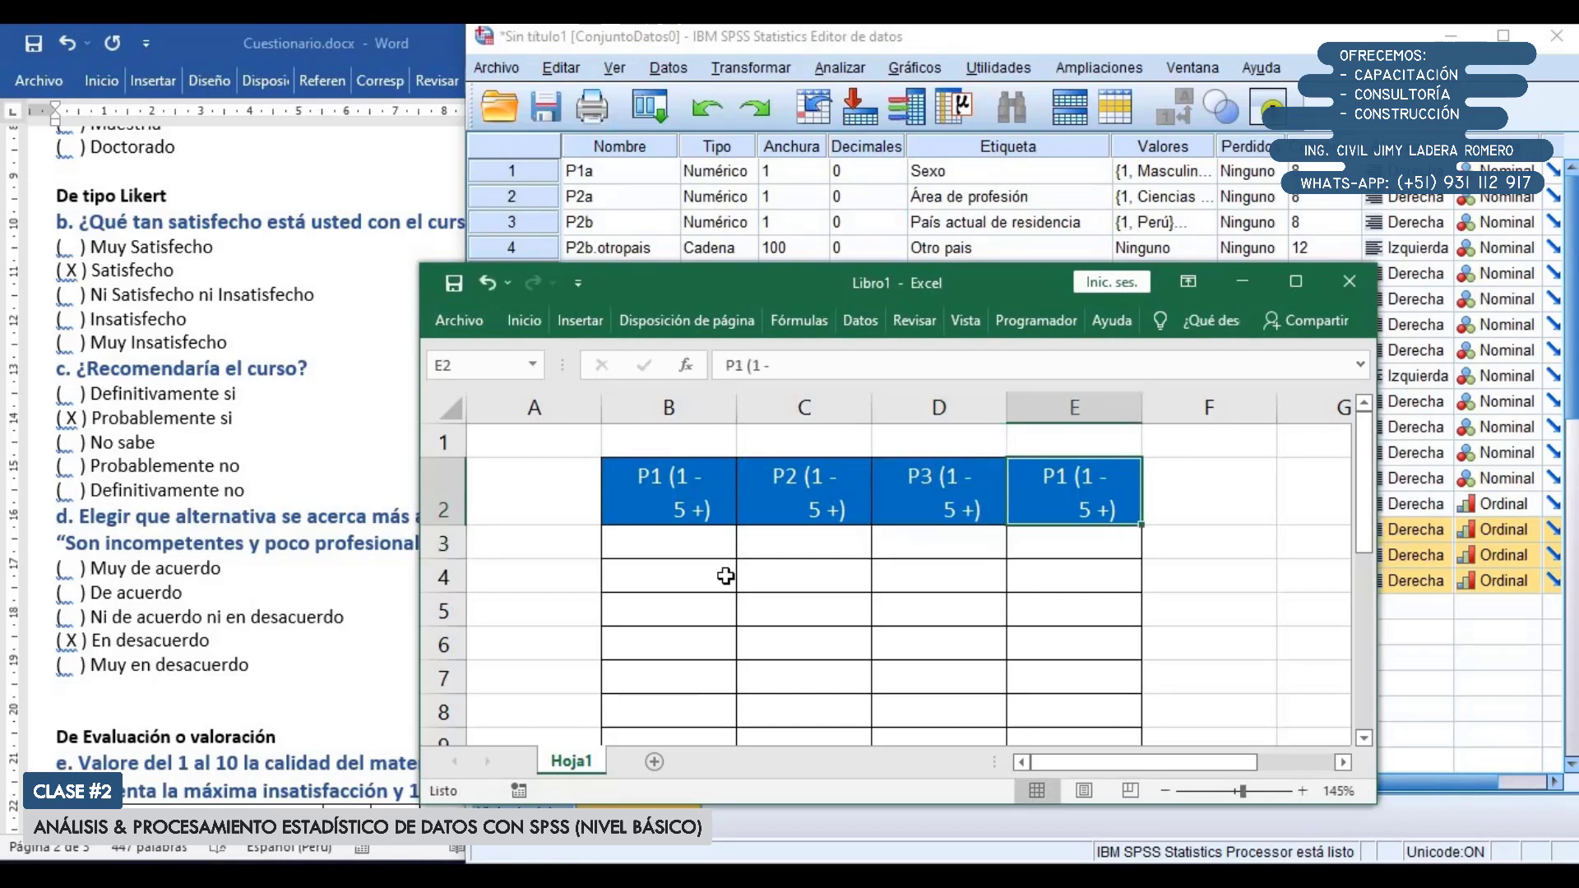
{"action": "key", "text": "F2"}
{"action": "key", "text": "Up"}
{"action": "key", "text": "Left"}
{"action": "key", "text": "Left"}
{"action": "key", "text": "Left"}
{"action": "key", "text": "Delete"}
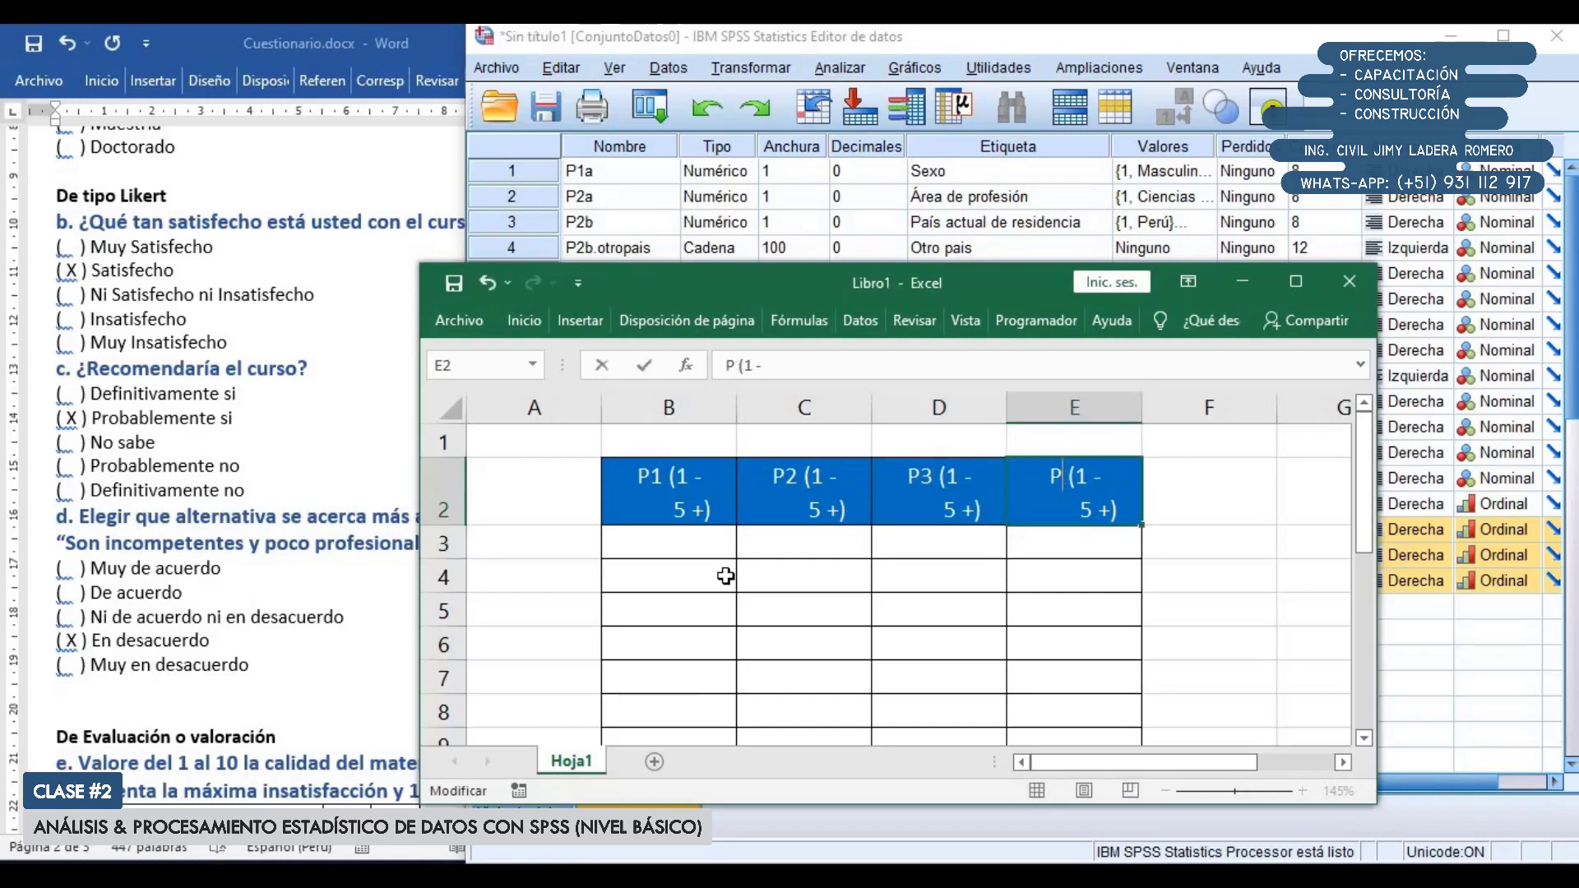
{"action": "type", "text": "4"}
{"action": "key", "text": "Return"}
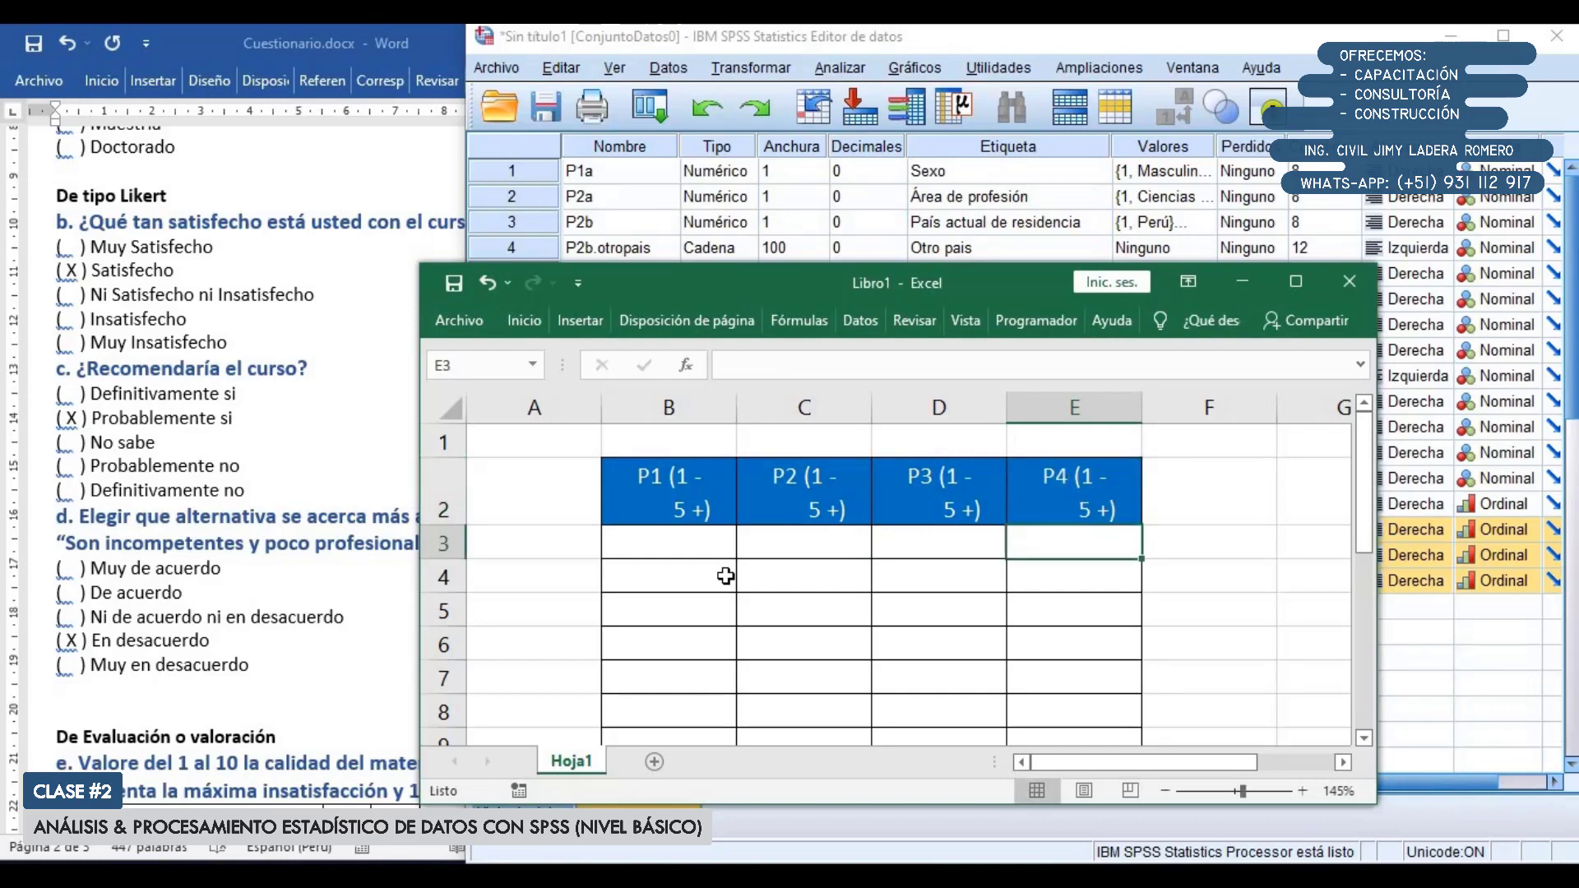
Reverse the scale note in the P4 header so that it reads "(1 +" and "5 -)"
{"action": "left_click", "coordinate": [1092, 481]}
{"action": "double_click", "coordinate": [1093, 481]}
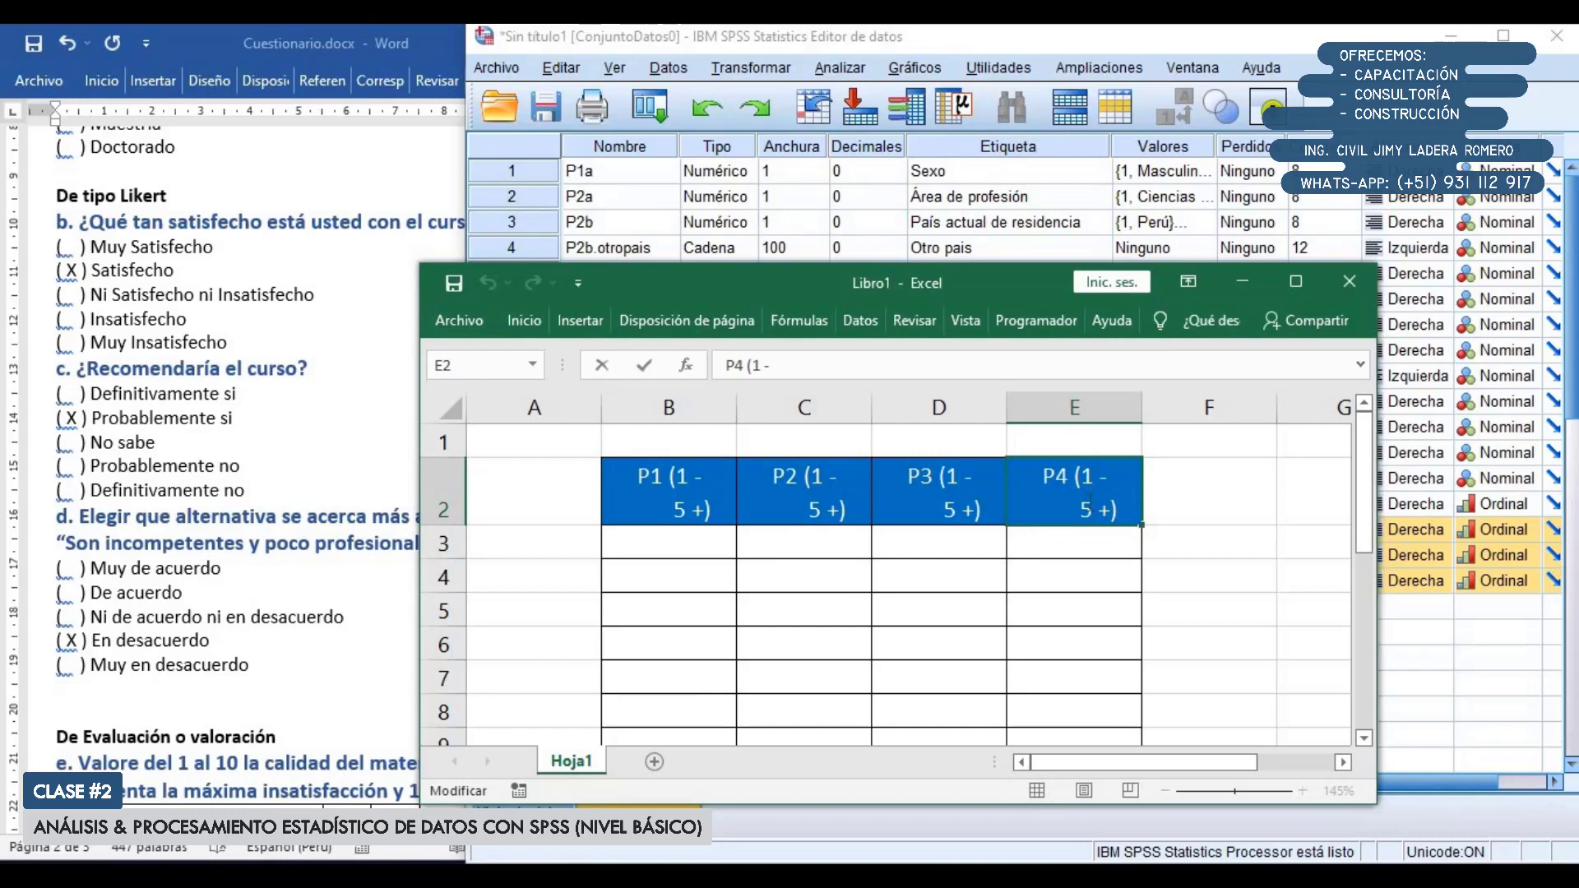
{"action": "key", "text": "Delete"}
{"action": "key", "text": "Delete"}
{"action": "type", "text": "+"}
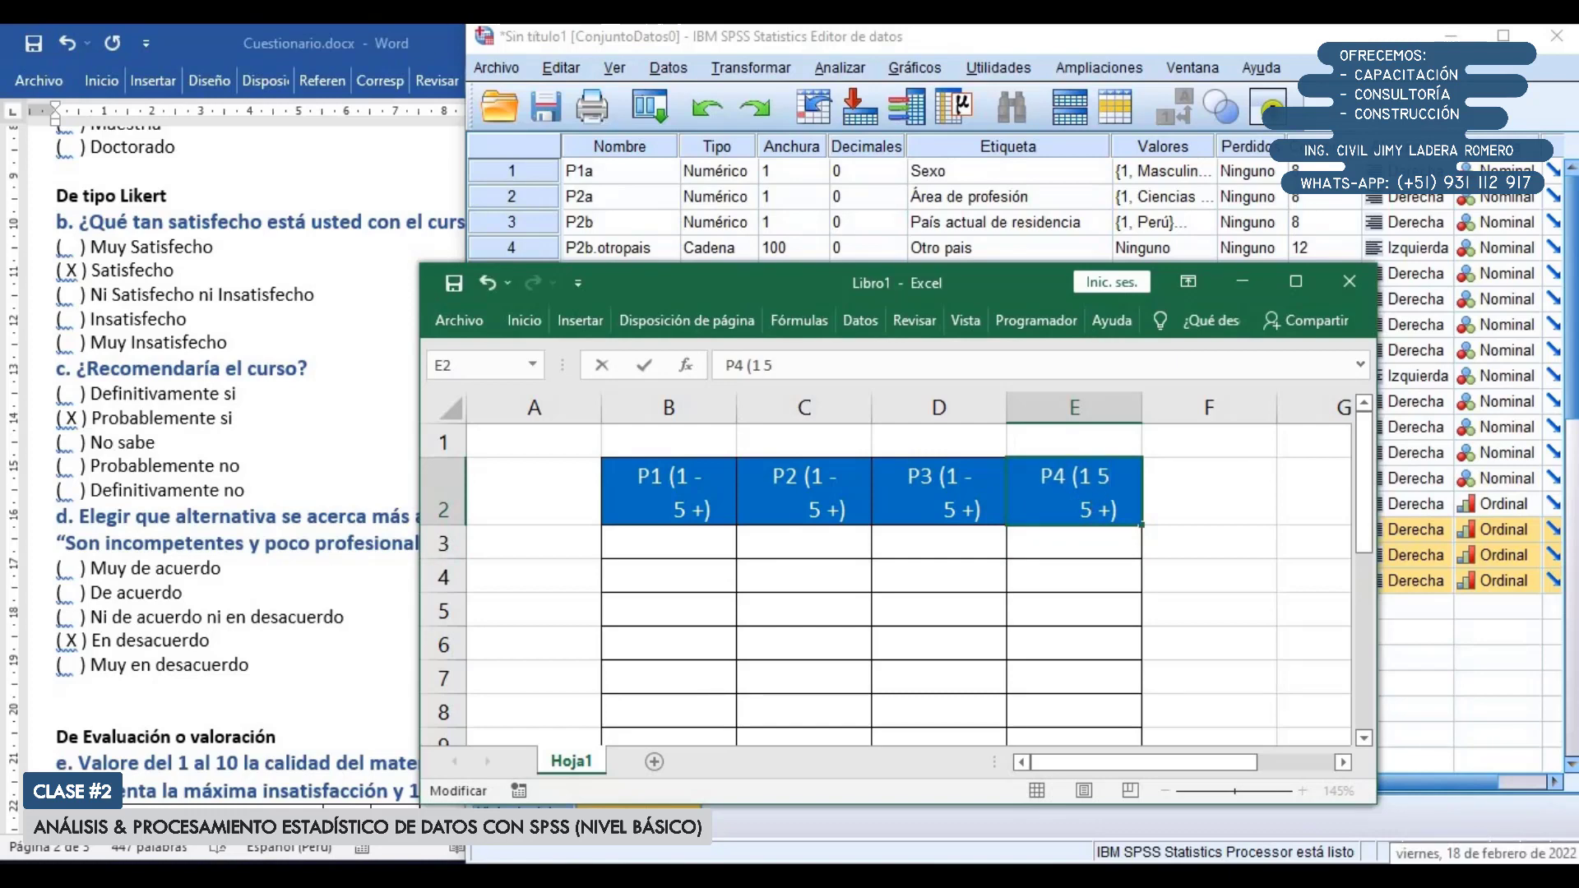
{"action": "key", "text": "Right"}
{"action": "key", "text": "Delete"}
{"action": "type", "text": "-"}
{"action": "key", "text": "Return"}
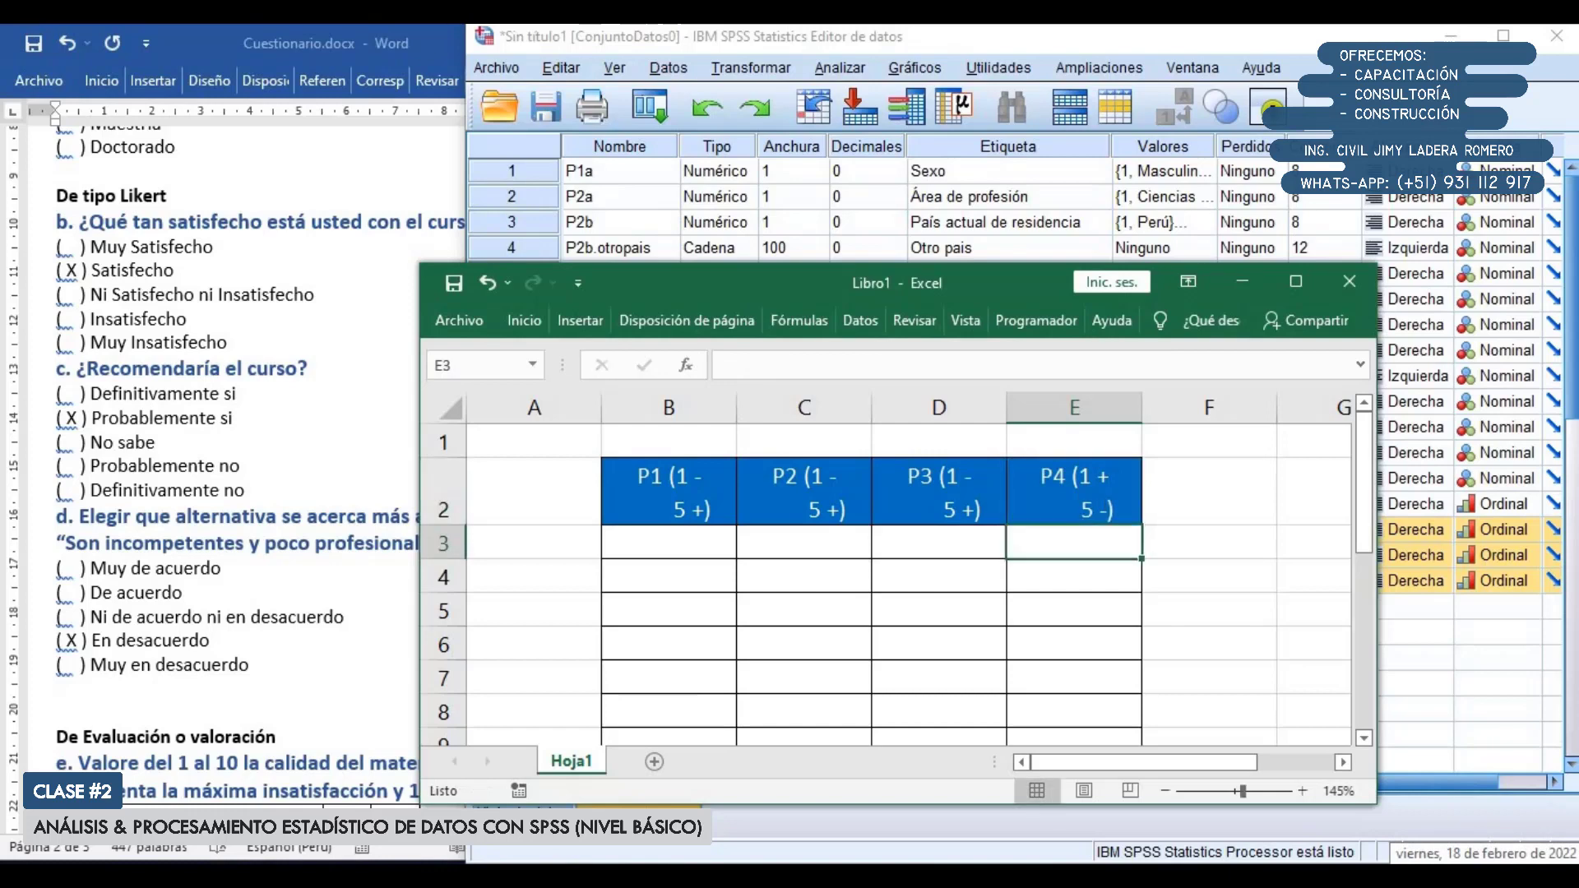
Move the Excel window higher and make it taller so the whole response table fits
{"action": "left_click", "coordinate": [1110, 503]}
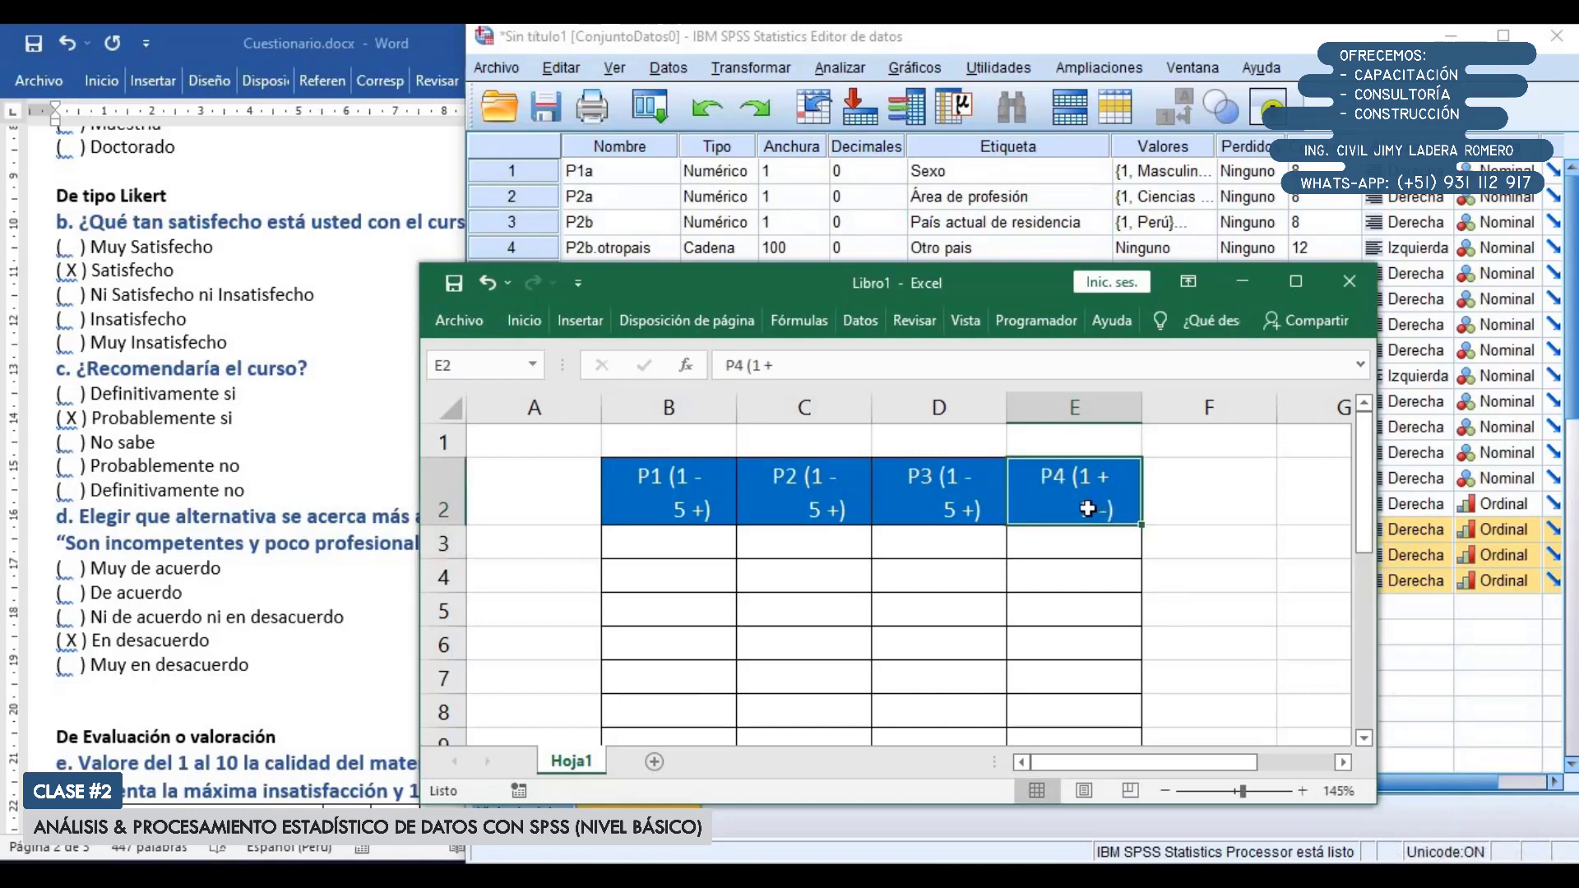
{"action": "left_click_drag", "start_coordinate": [986, 284], "coordinate": [936, 156]}
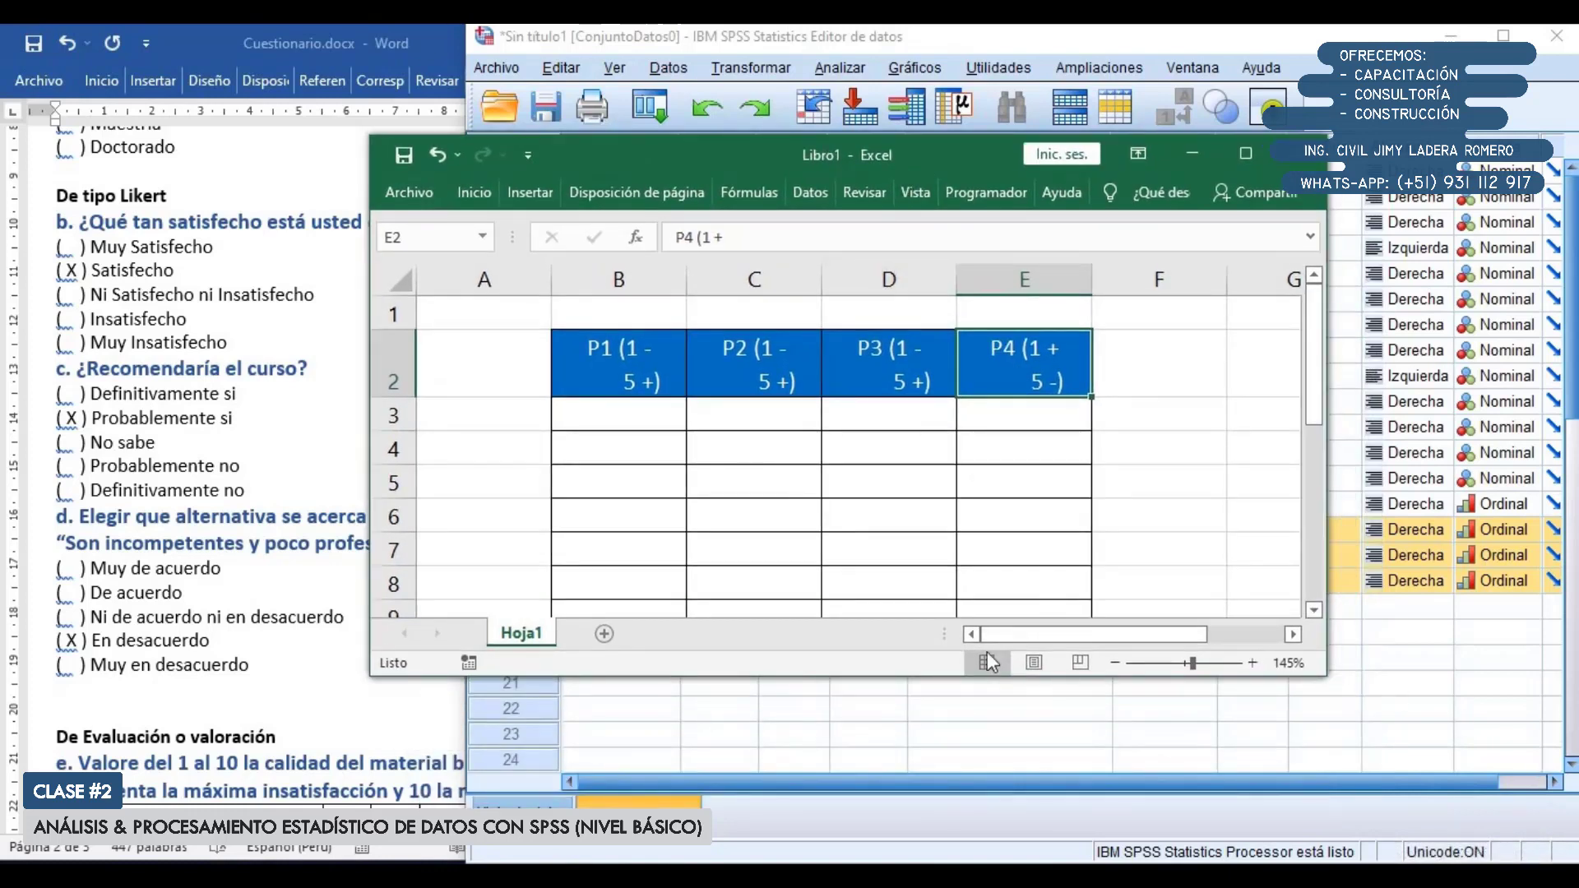
{"action": "left_click_drag", "start_coordinate": [949, 675], "coordinate": [952, 794]}
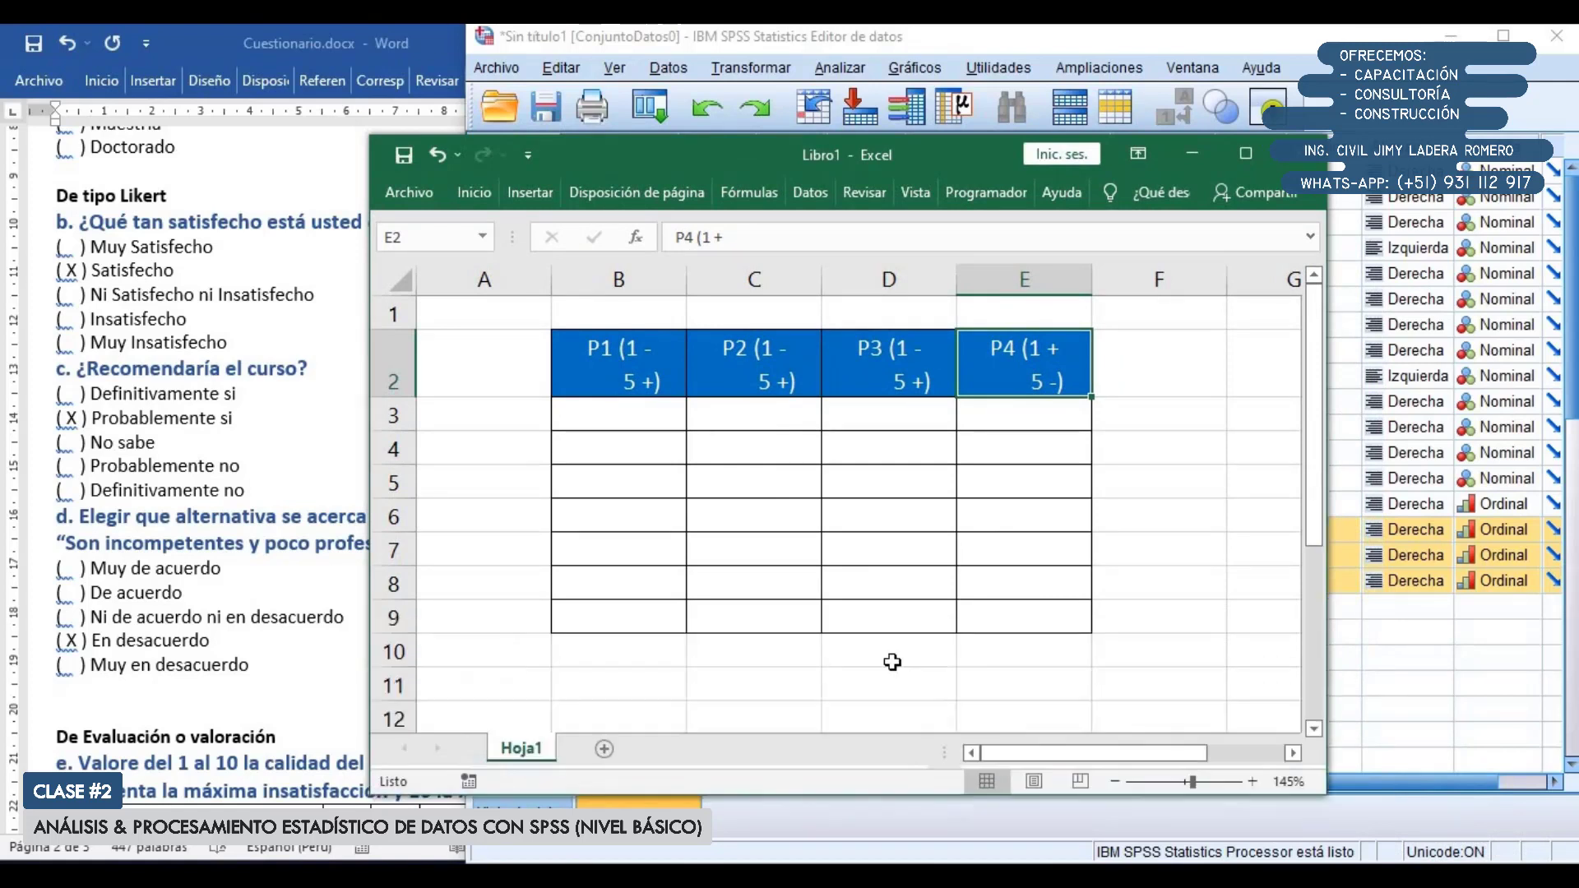
Enter the first respondent's answers 4, 5 and 4 for P1 to P3 in B3:D3
{"action": "left_click", "coordinate": [654, 421]}
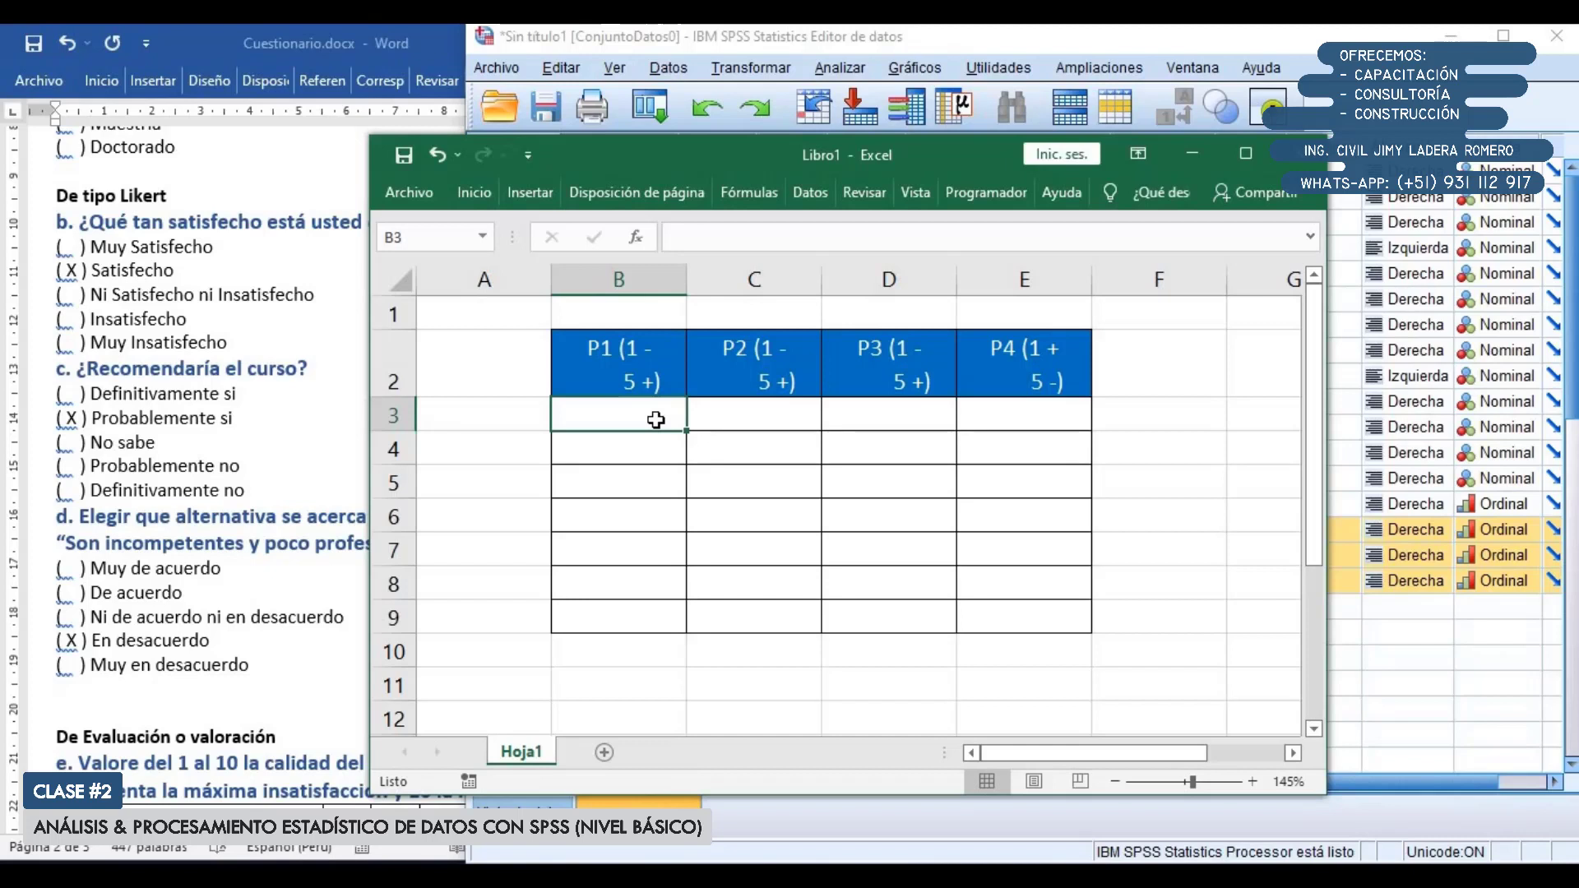
{"action": "type", "text": "4"}
{"action": "key", "text": "Tab"}
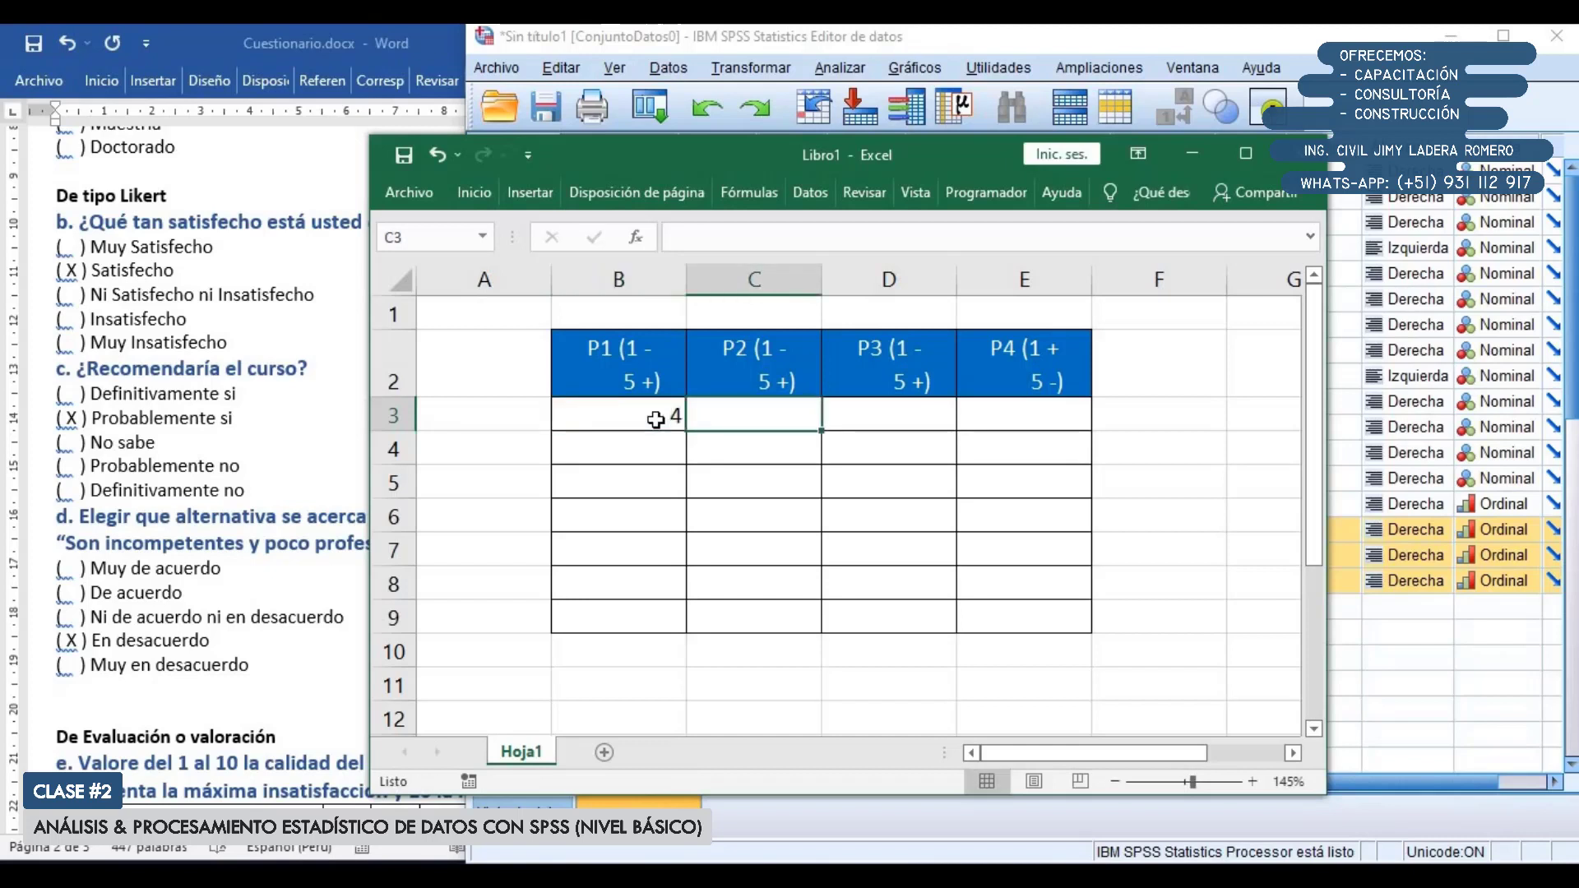
{"action": "type", "text": "5"}
{"action": "key", "text": "Tab"}
{"action": "type", "text": "4"}
{"action": "key", "text": "Tab"}
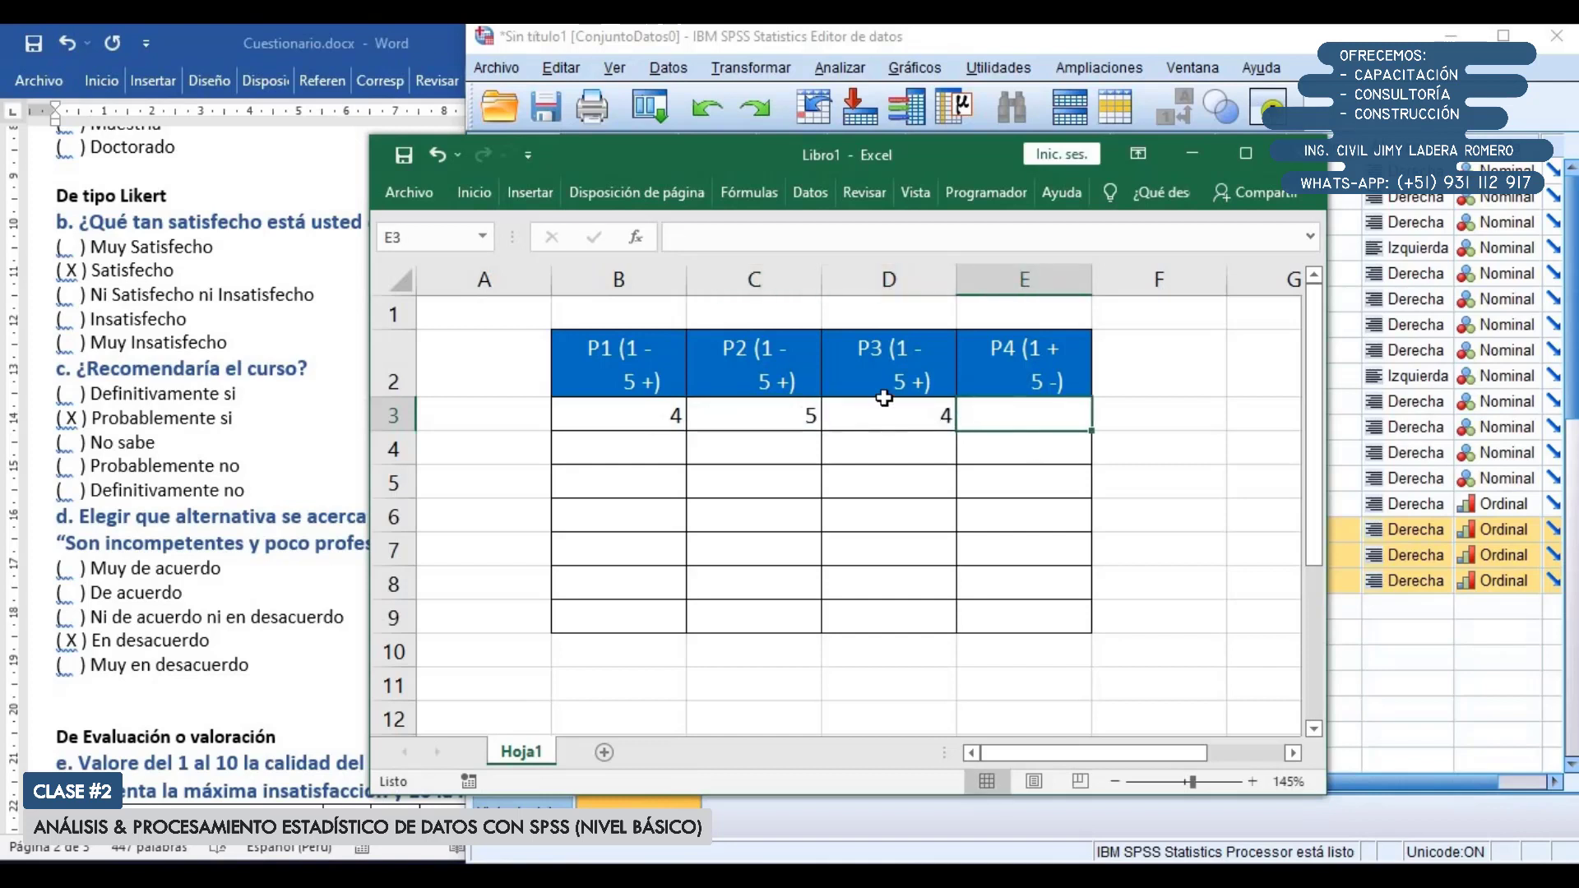
{"action": "left_click_drag", "start_coordinate": [613, 413], "coordinate": [906, 416]}
Enter the second respondent's answers 1, 2 and 1 for P1 to P3 in B4:D4
{"action": "left_click", "coordinate": [635, 458]}
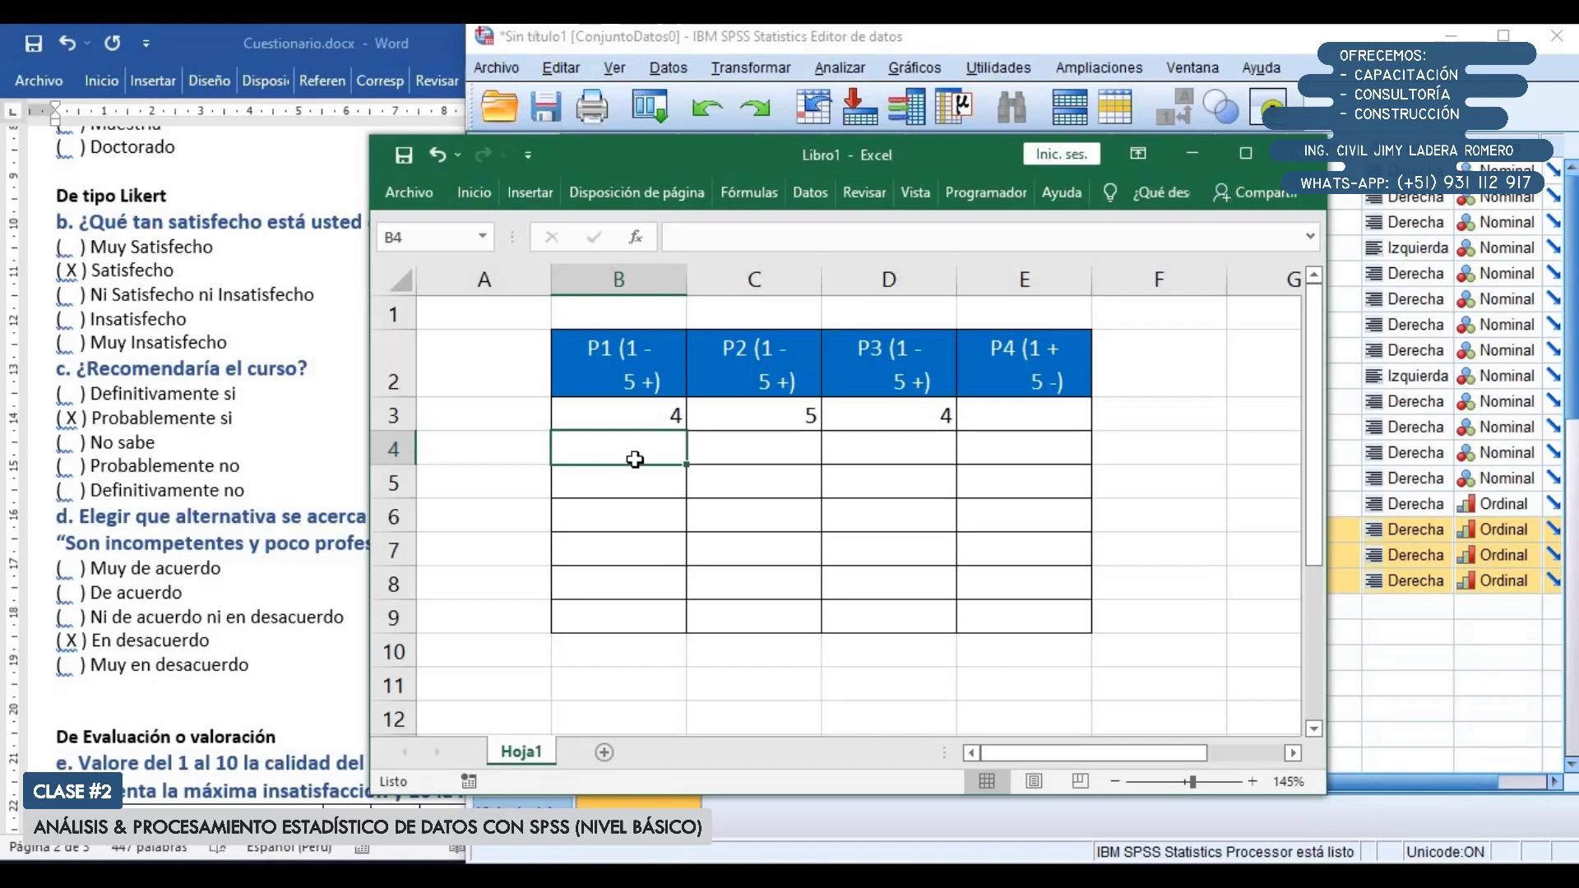
{"action": "type", "text": "1"}
{"action": "key", "text": "Tab"}
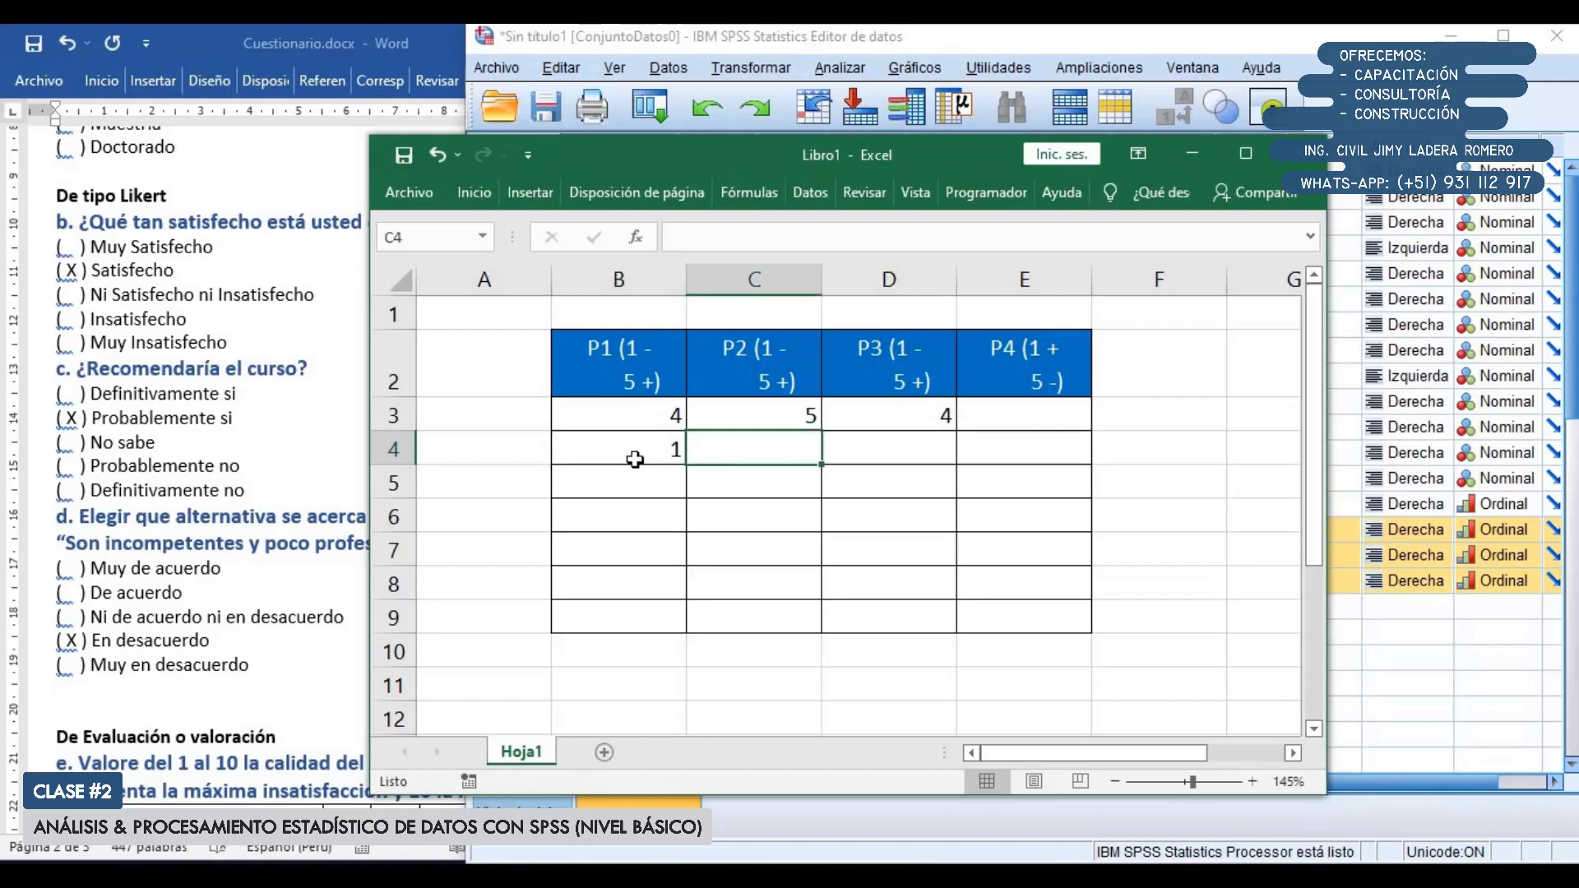
{"action": "type", "text": "2"}
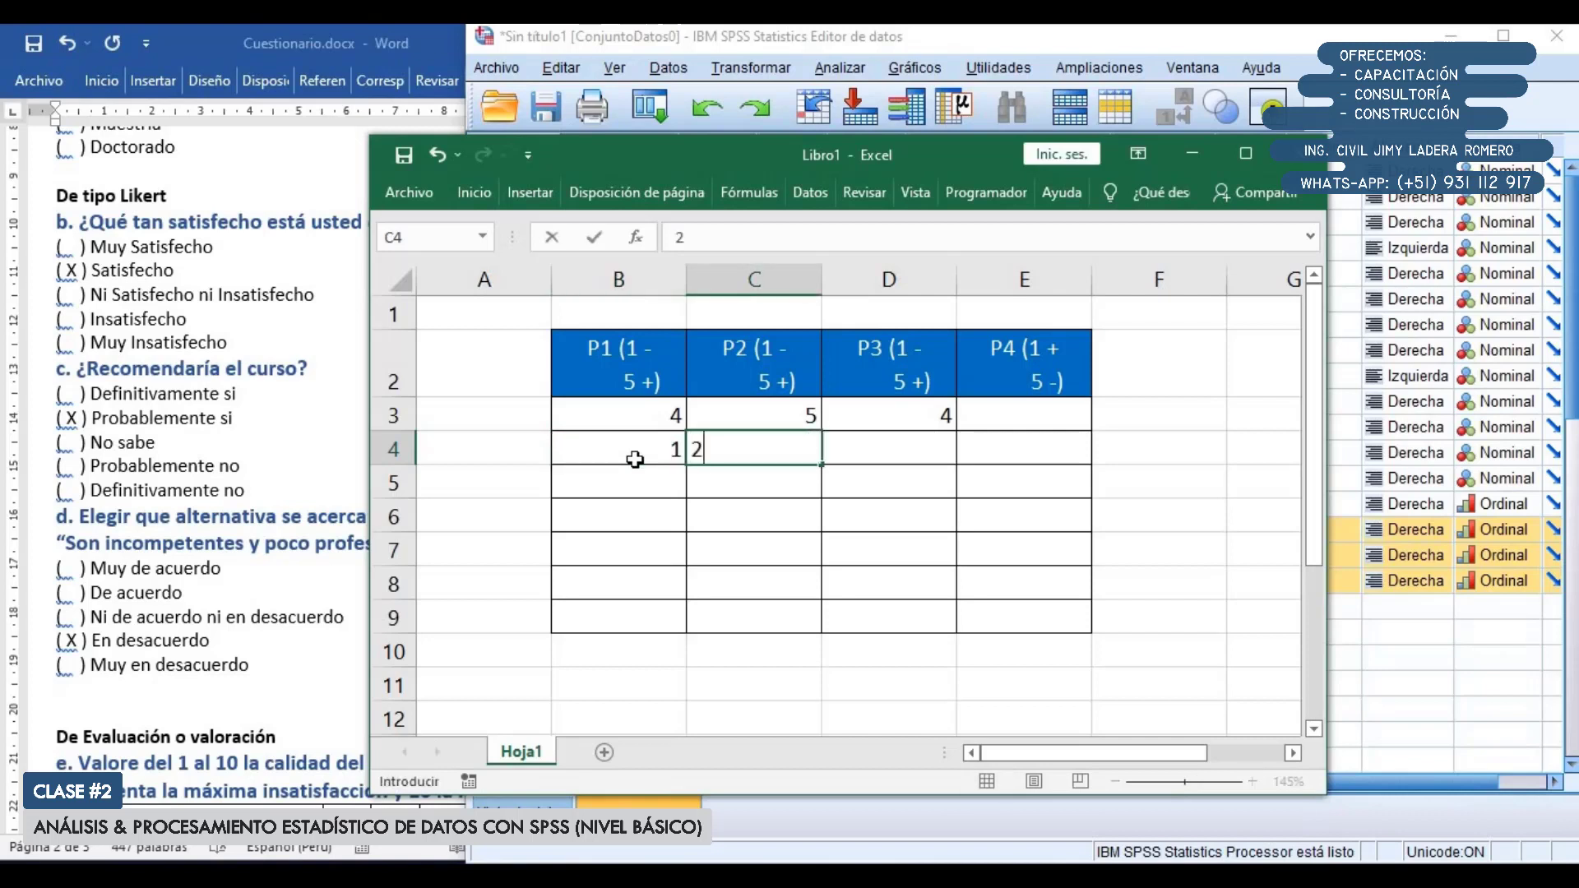
{"action": "key", "text": "Tab"}
{"action": "type", "text": "1"}
{"action": "key", "text": "Return"}
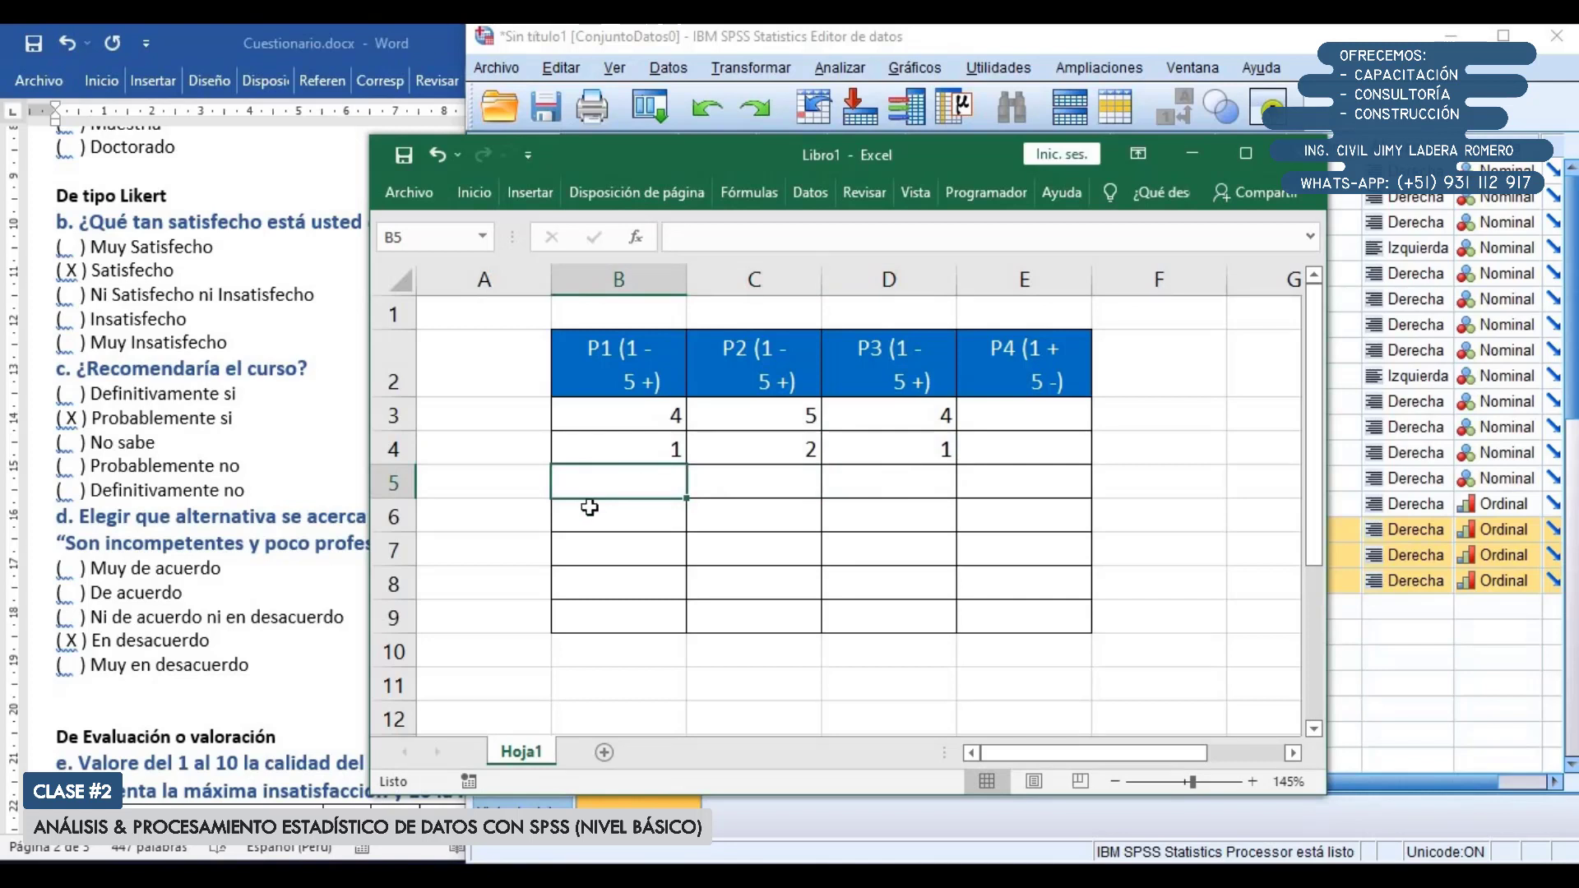
Enter the third respondent's answers 1, 5 and 1 for P1 to P3 in B5:D5
{"action": "type", "text": "1"}
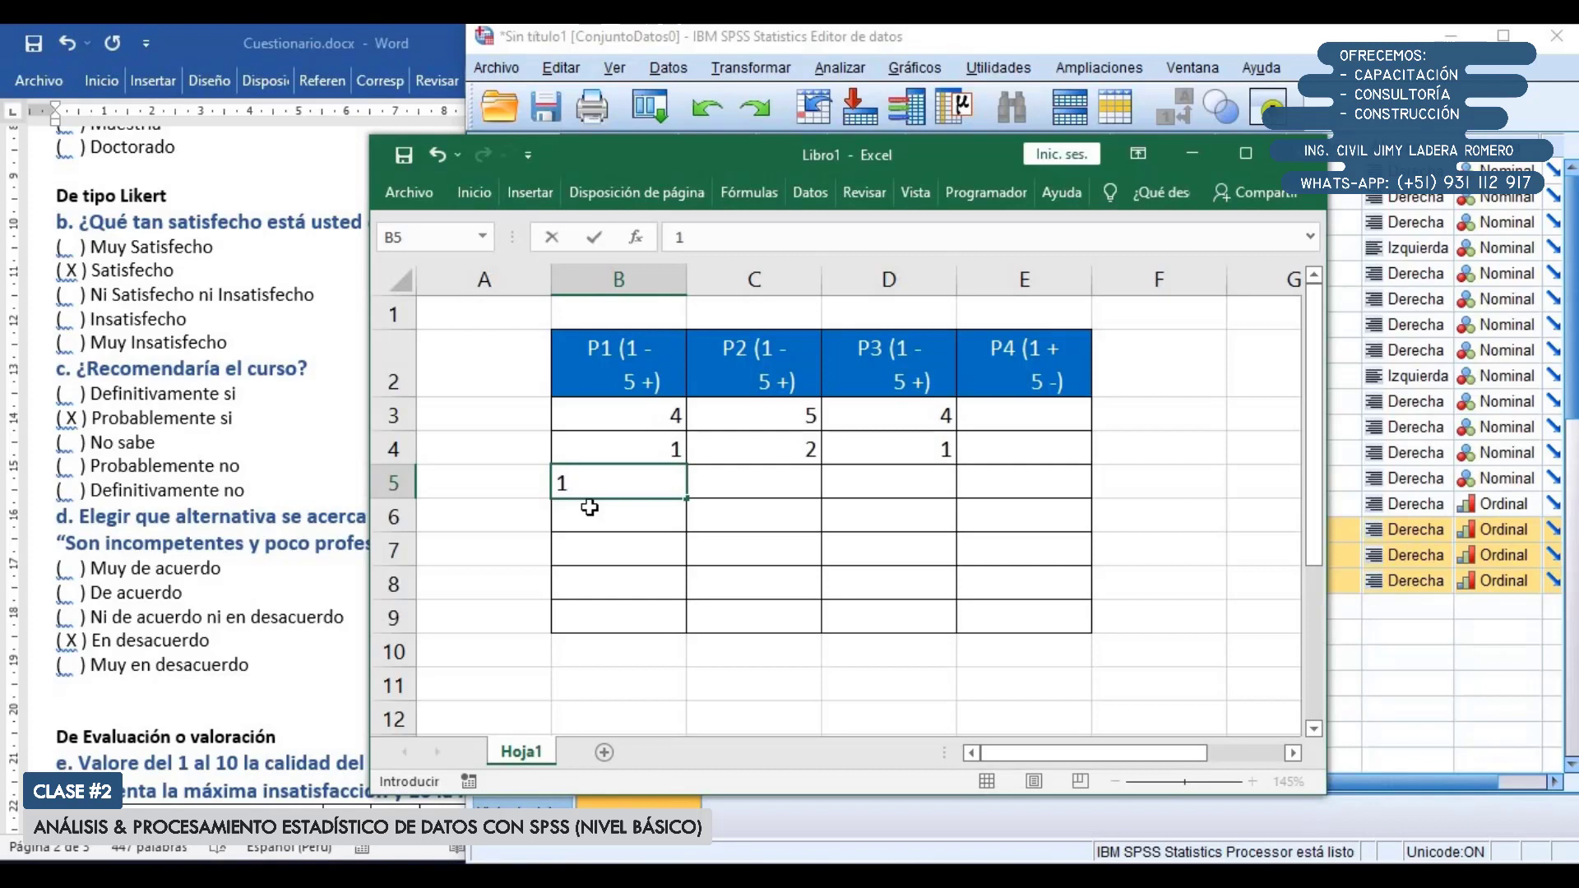
{"action": "key", "text": "Tab"}
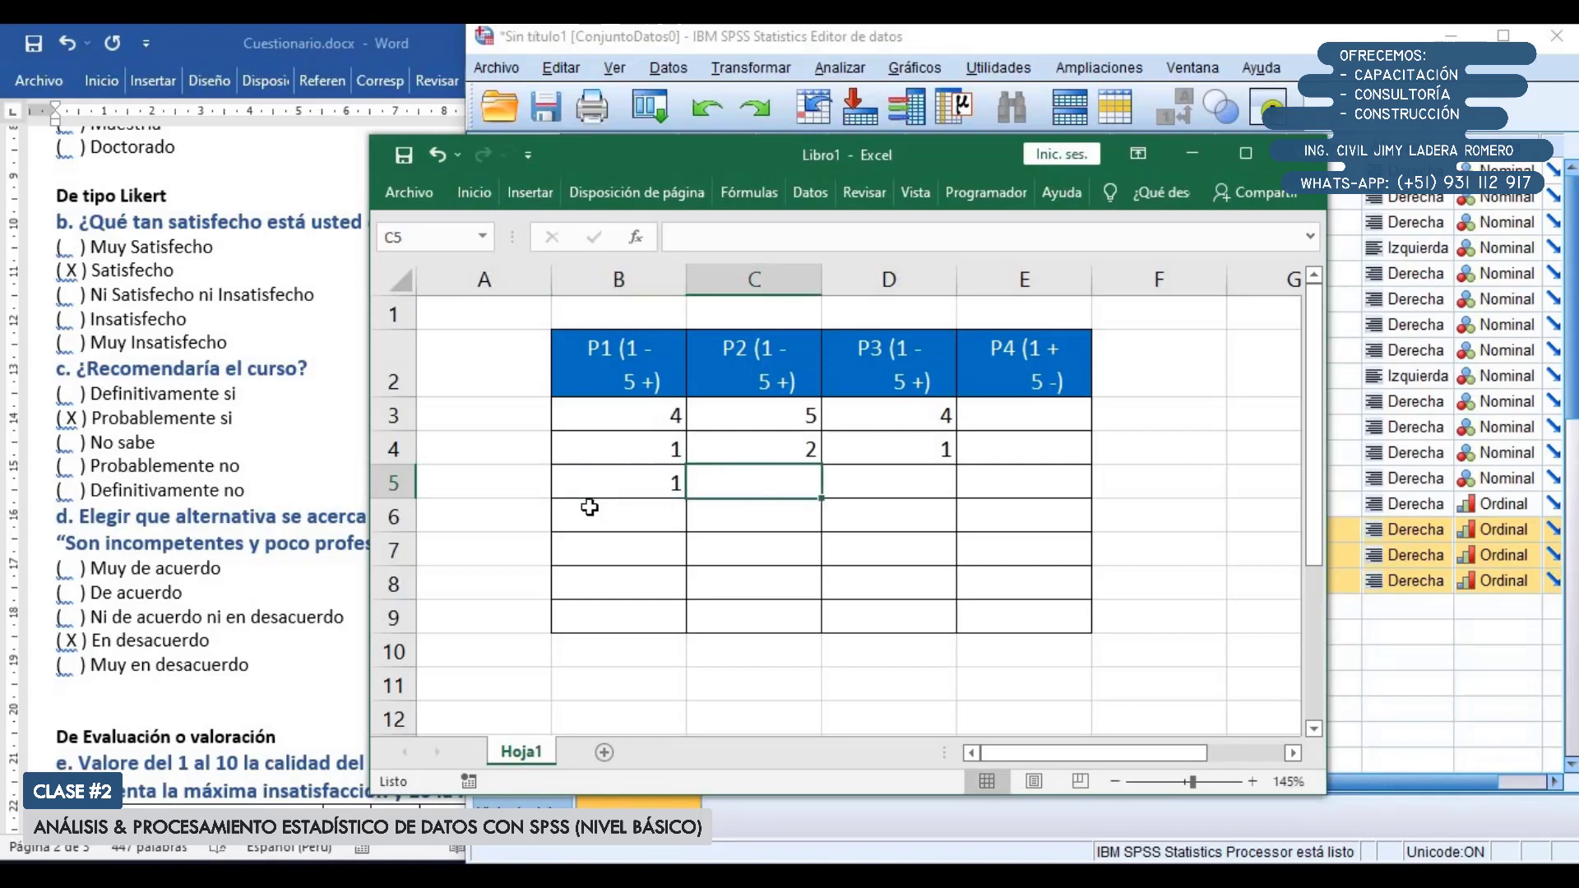
{"action": "type", "text": "5"}
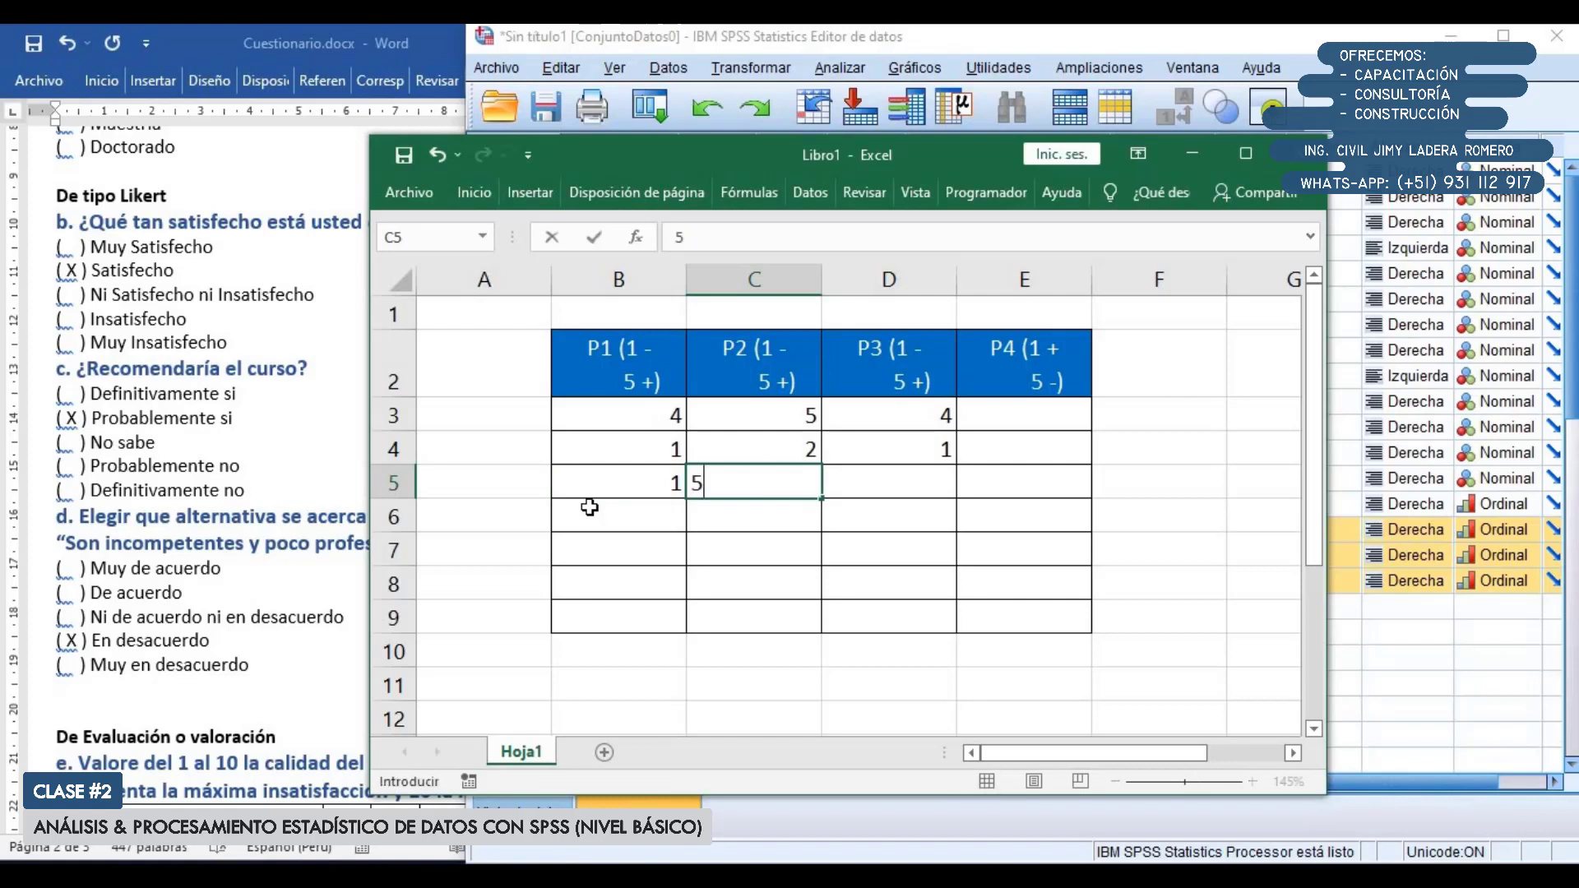
{"action": "key", "text": "Tab"}
{"action": "key", "text": "Left"}
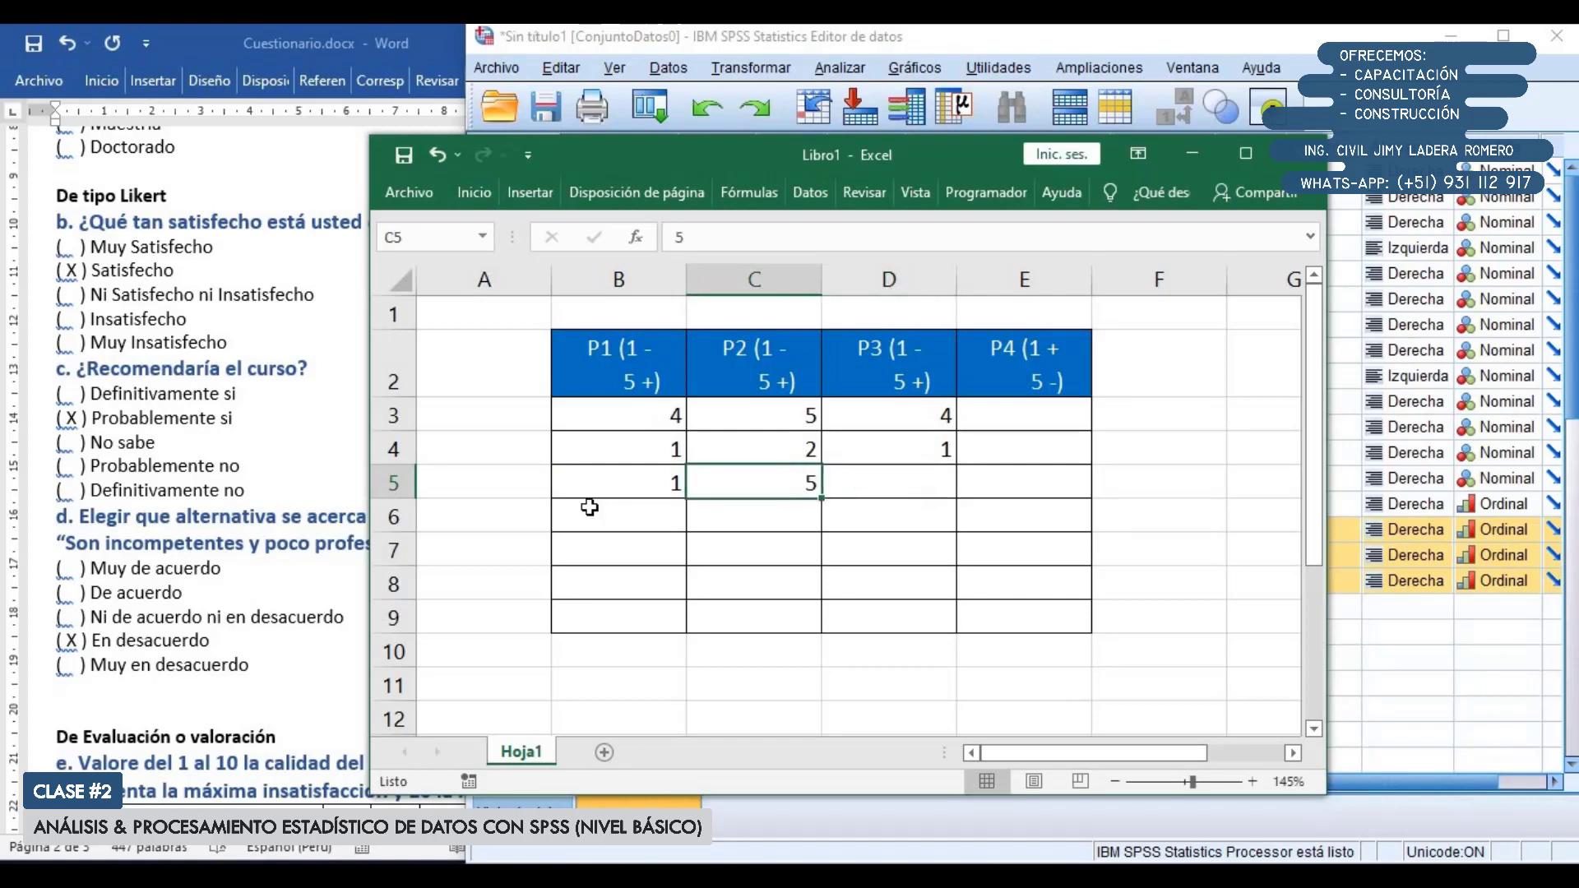
{"action": "left_click", "coordinate": [670, 485]}
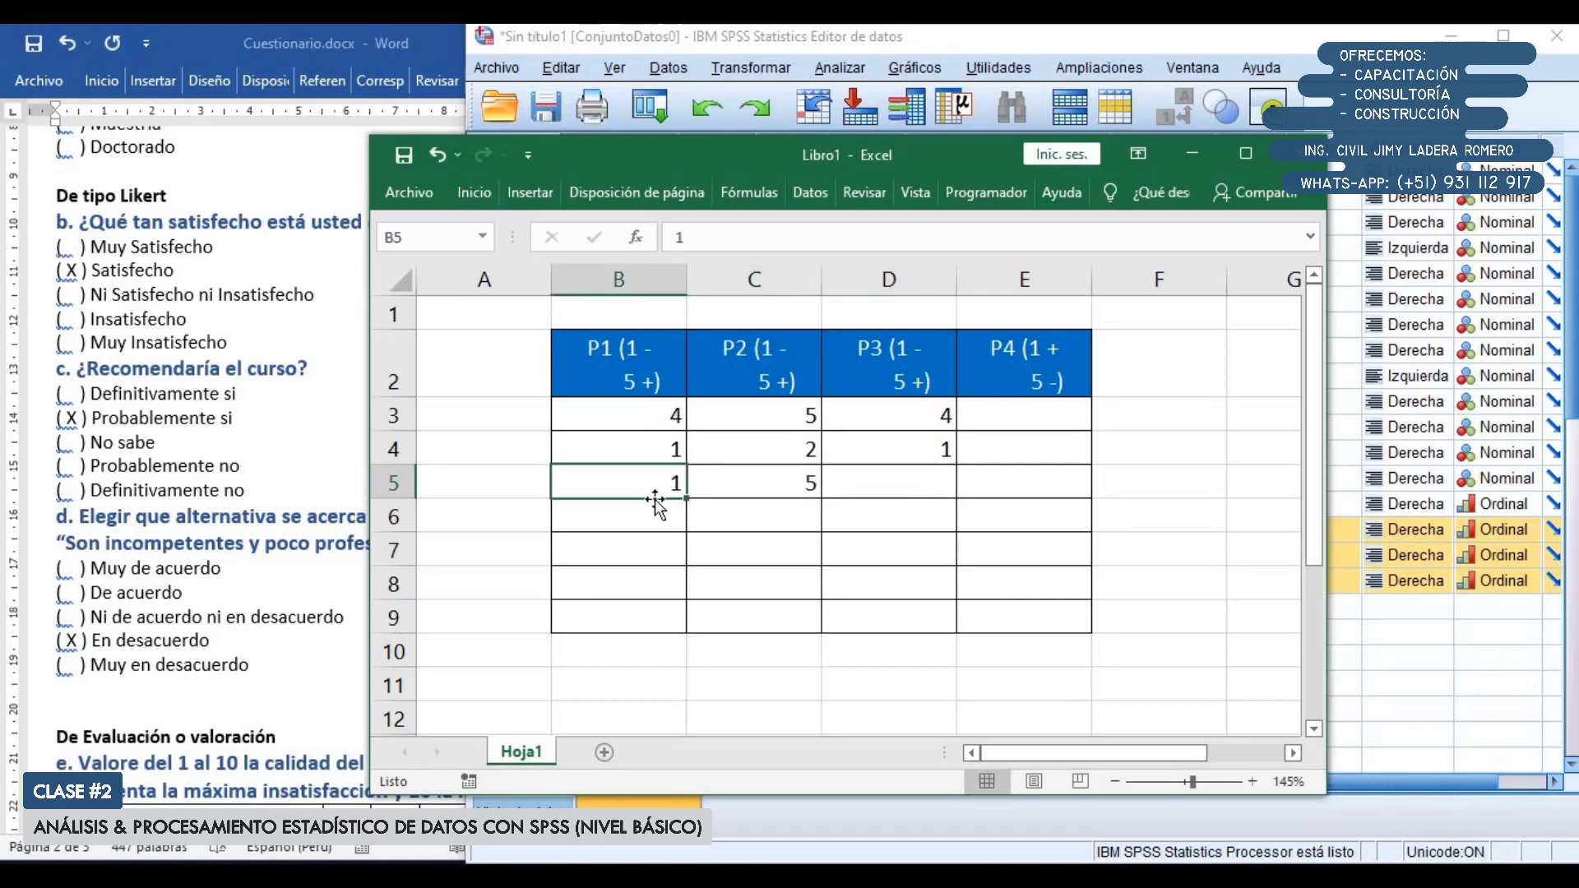
{"action": "left_click", "coordinate": [785, 476]}
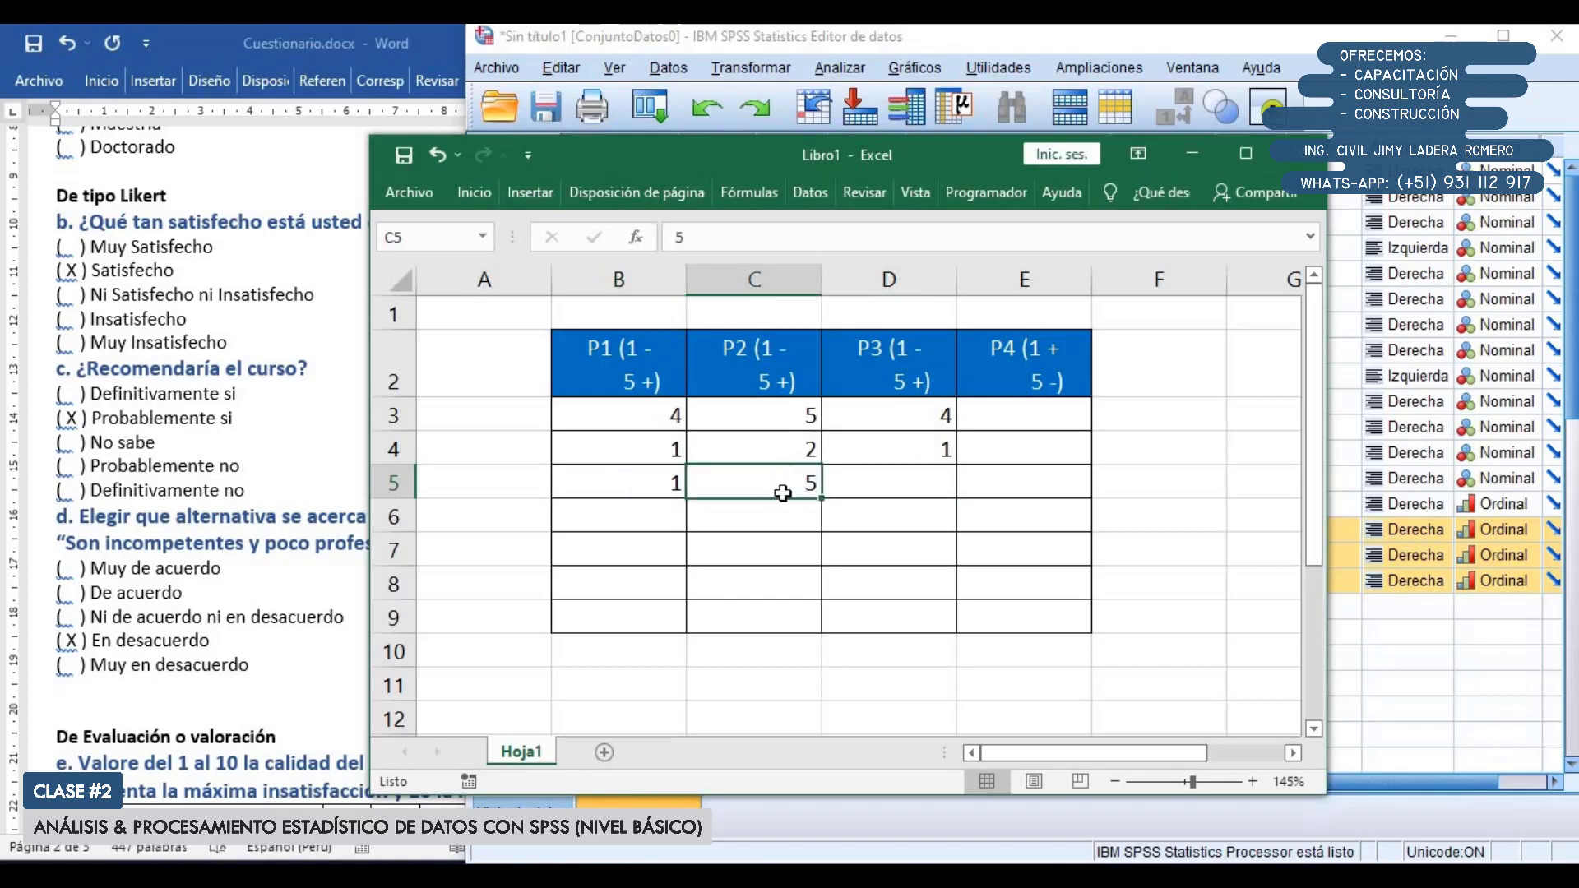
{"action": "left_click", "coordinate": [879, 483]}
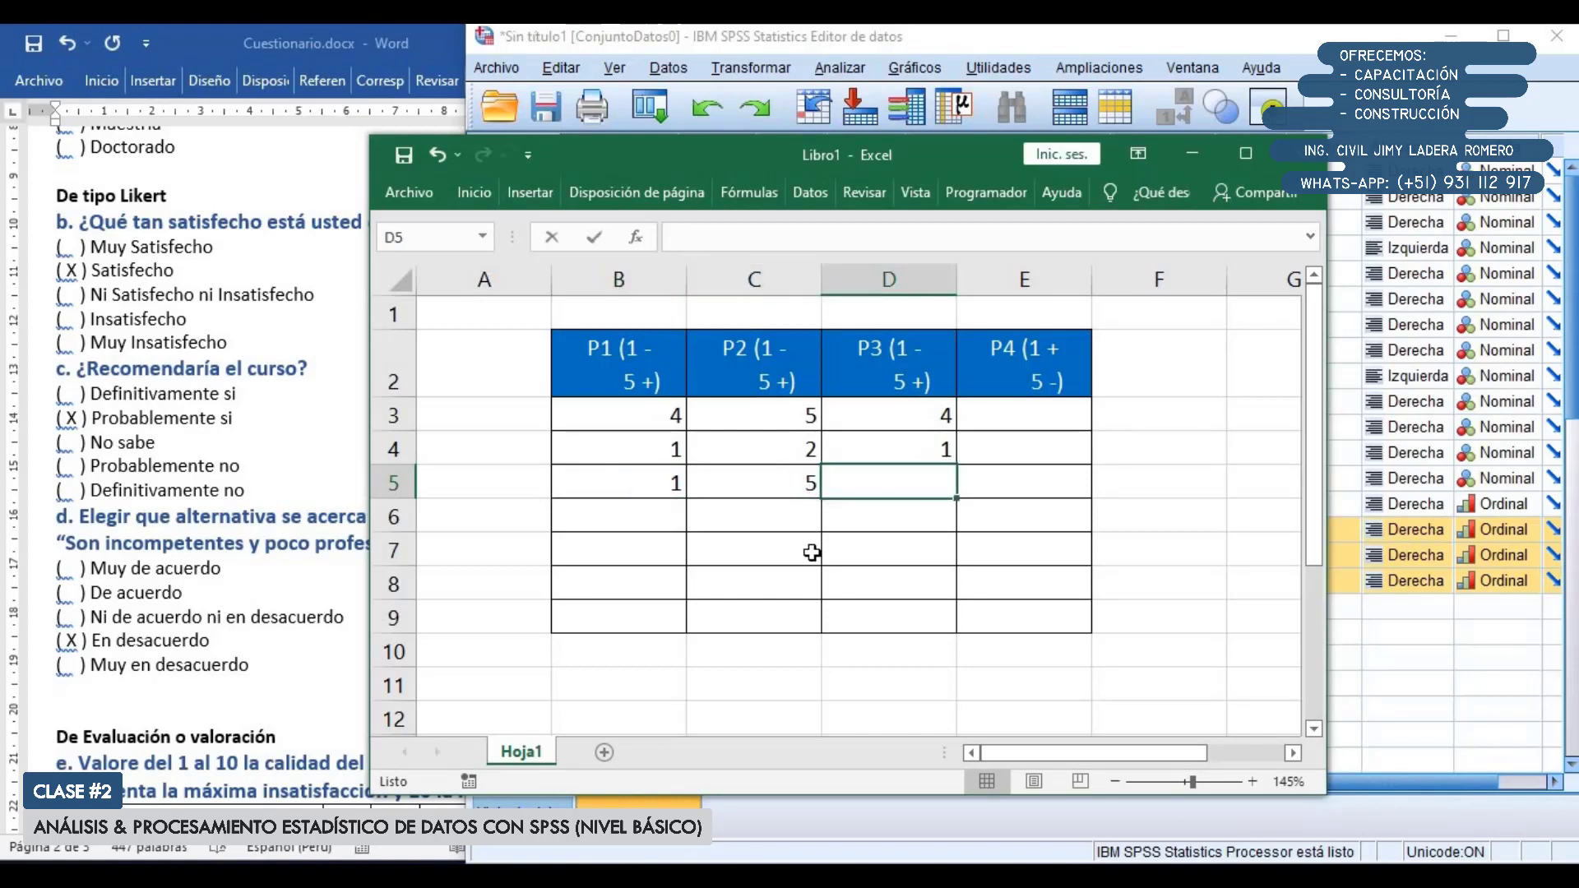
{"action": "type", "text": "1"}
{"action": "key", "text": "Tab"}
Examine the consistency of the answers in B5:D5 and compare them with those in B3:D3
{"action": "left_click_drag", "start_coordinate": [609, 476], "coordinate": [898, 490]}
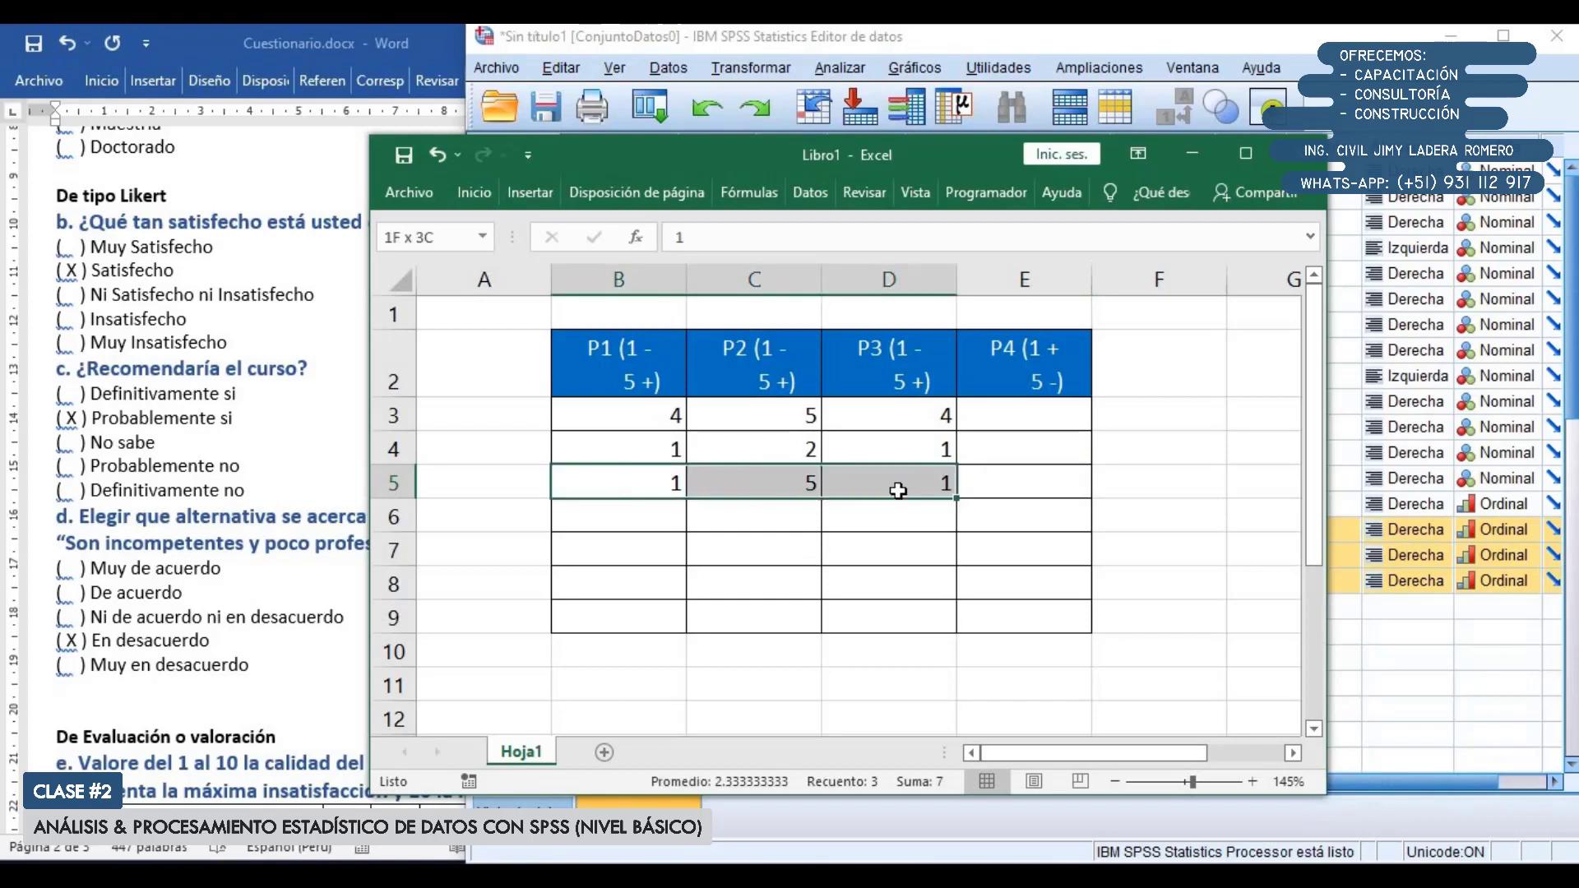
{"action": "left_click_drag", "start_coordinate": [680, 476], "coordinate": [851, 474]}
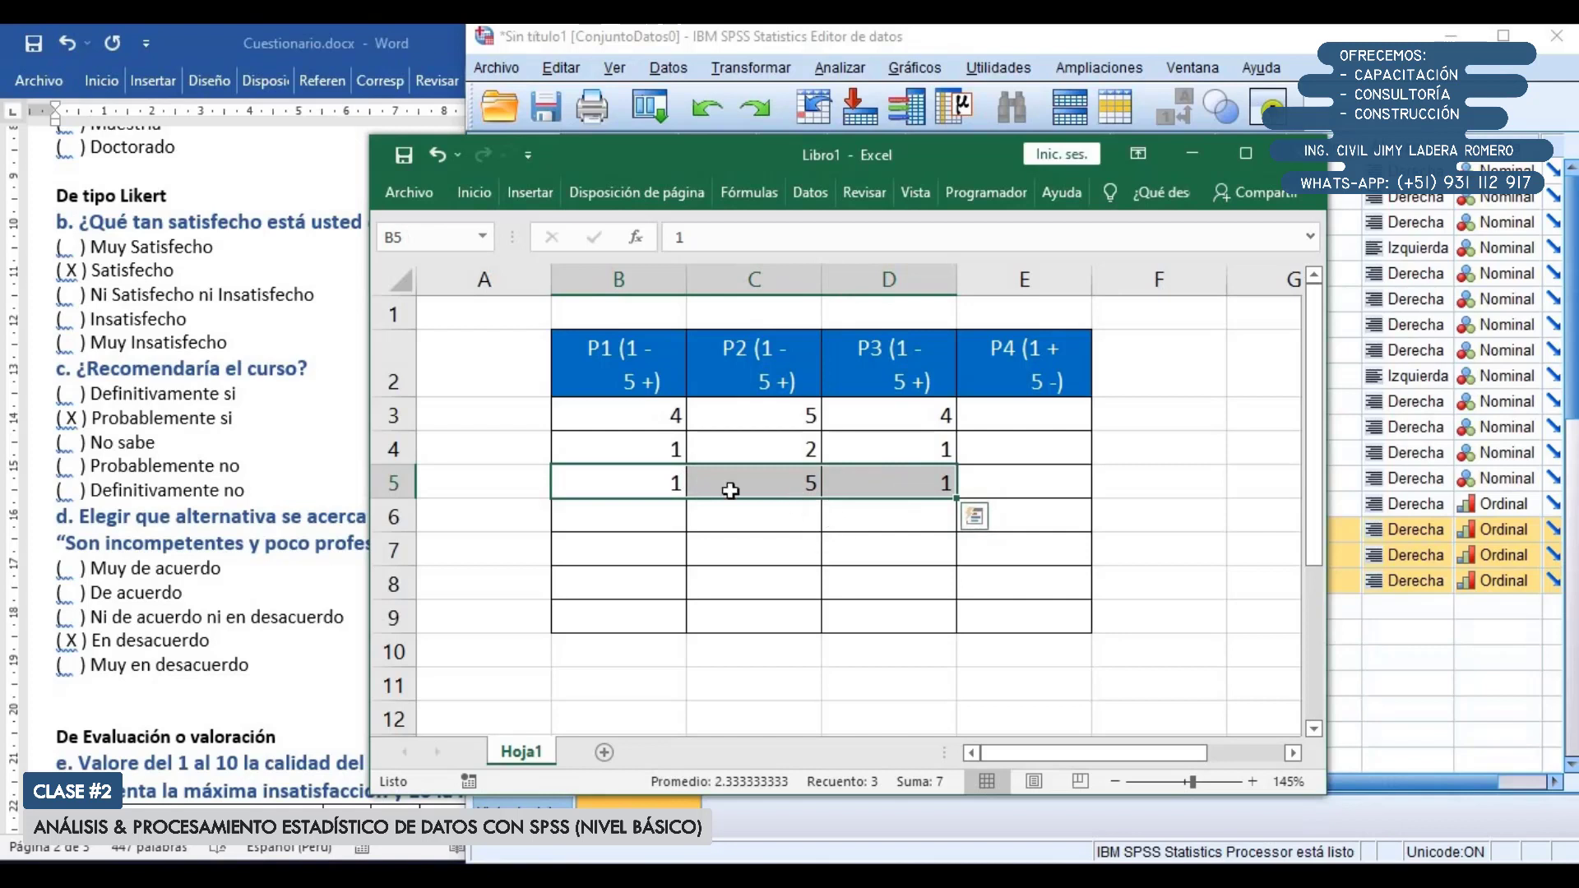
{"action": "left_click_drag", "start_coordinate": [699, 475], "coordinate": [856, 473]}
{"action": "left_click_drag", "start_coordinate": [680, 483], "coordinate": [847, 479]}
{"action": "left_click_drag", "start_coordinate": [610, 487], "coordinate": [872, 488]}
{"action": "left_click_drag", "start_coordinate": [662, 421], "coordinate": [863, 419]}
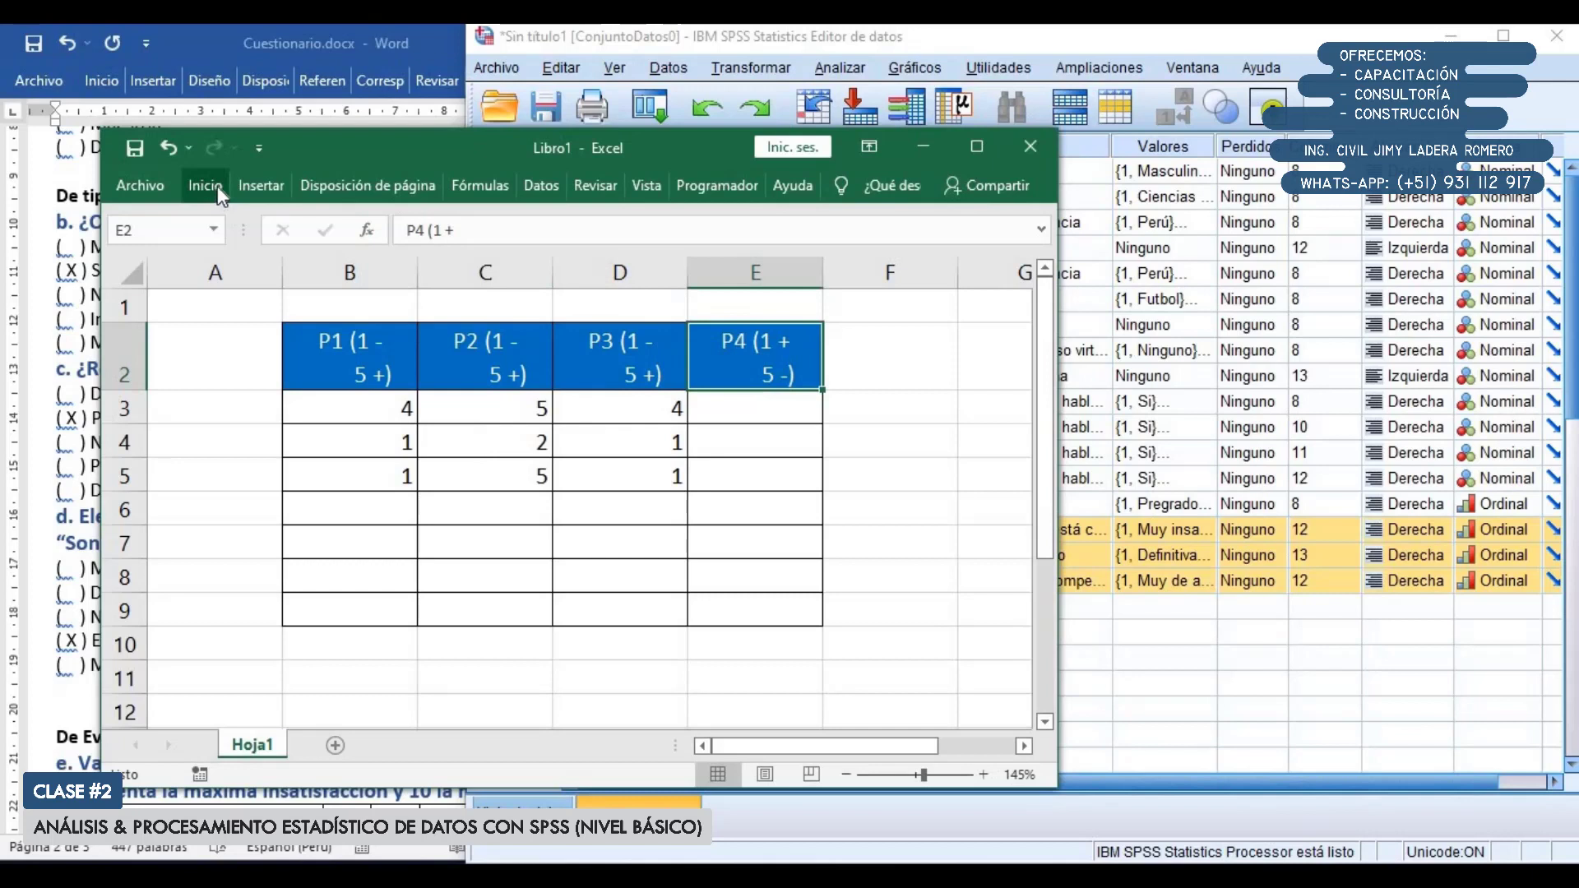
Fill the P4 header cell E2 with red to set it apart from the blue P1 to P3 headers
{"action": "left_click", "coordinate": [217, 185]}
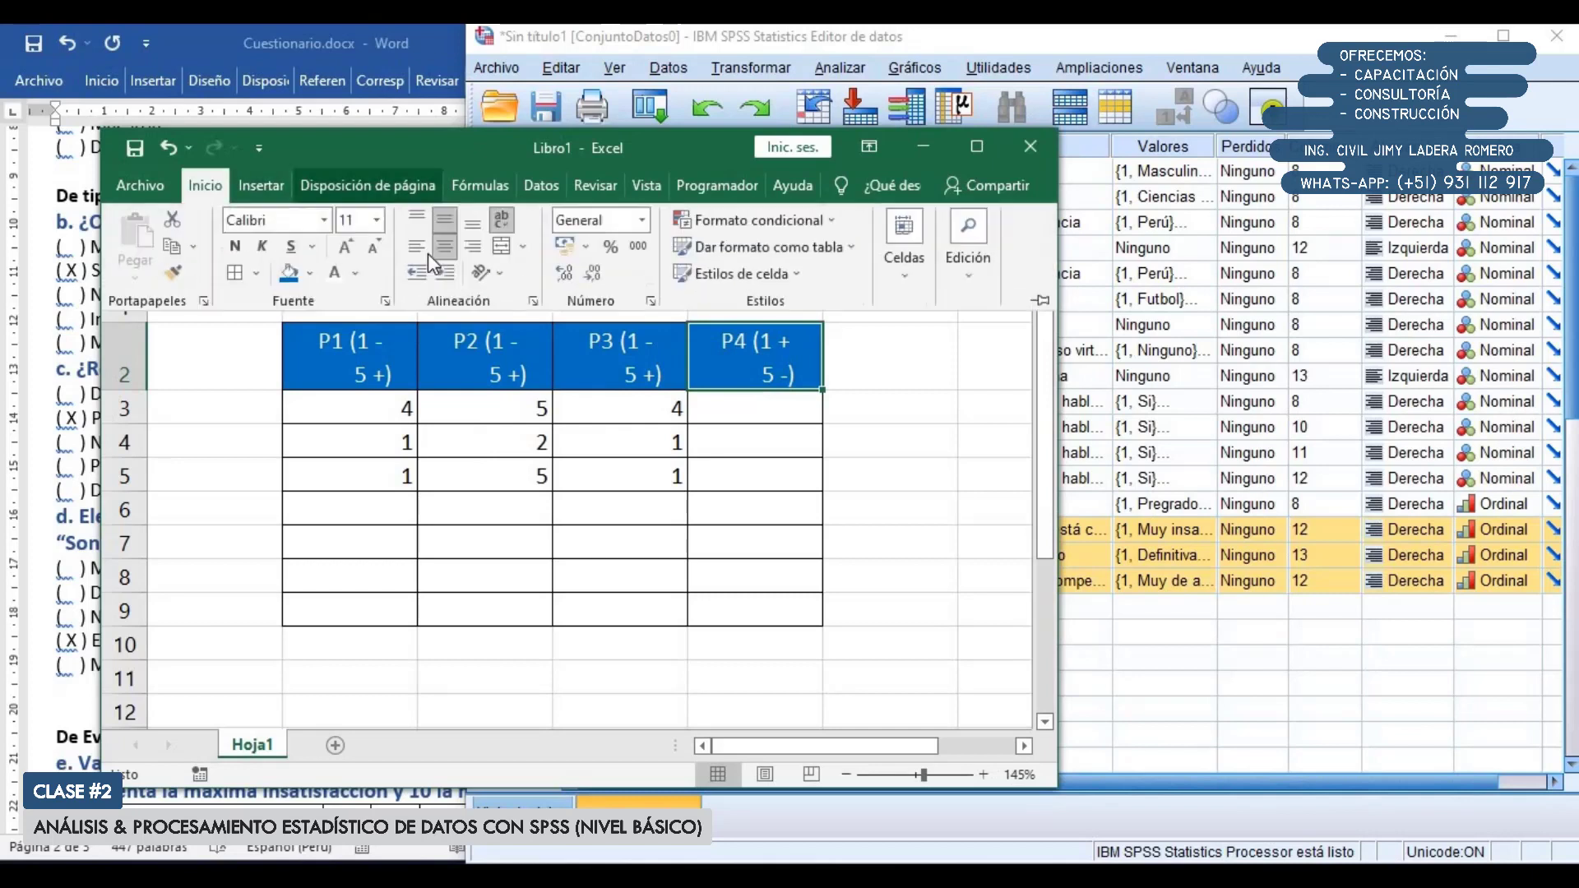
{"action": "left_click", "coordinate": [310, 273]}
{"action": "left_click", "coordinate": [307, 455]}
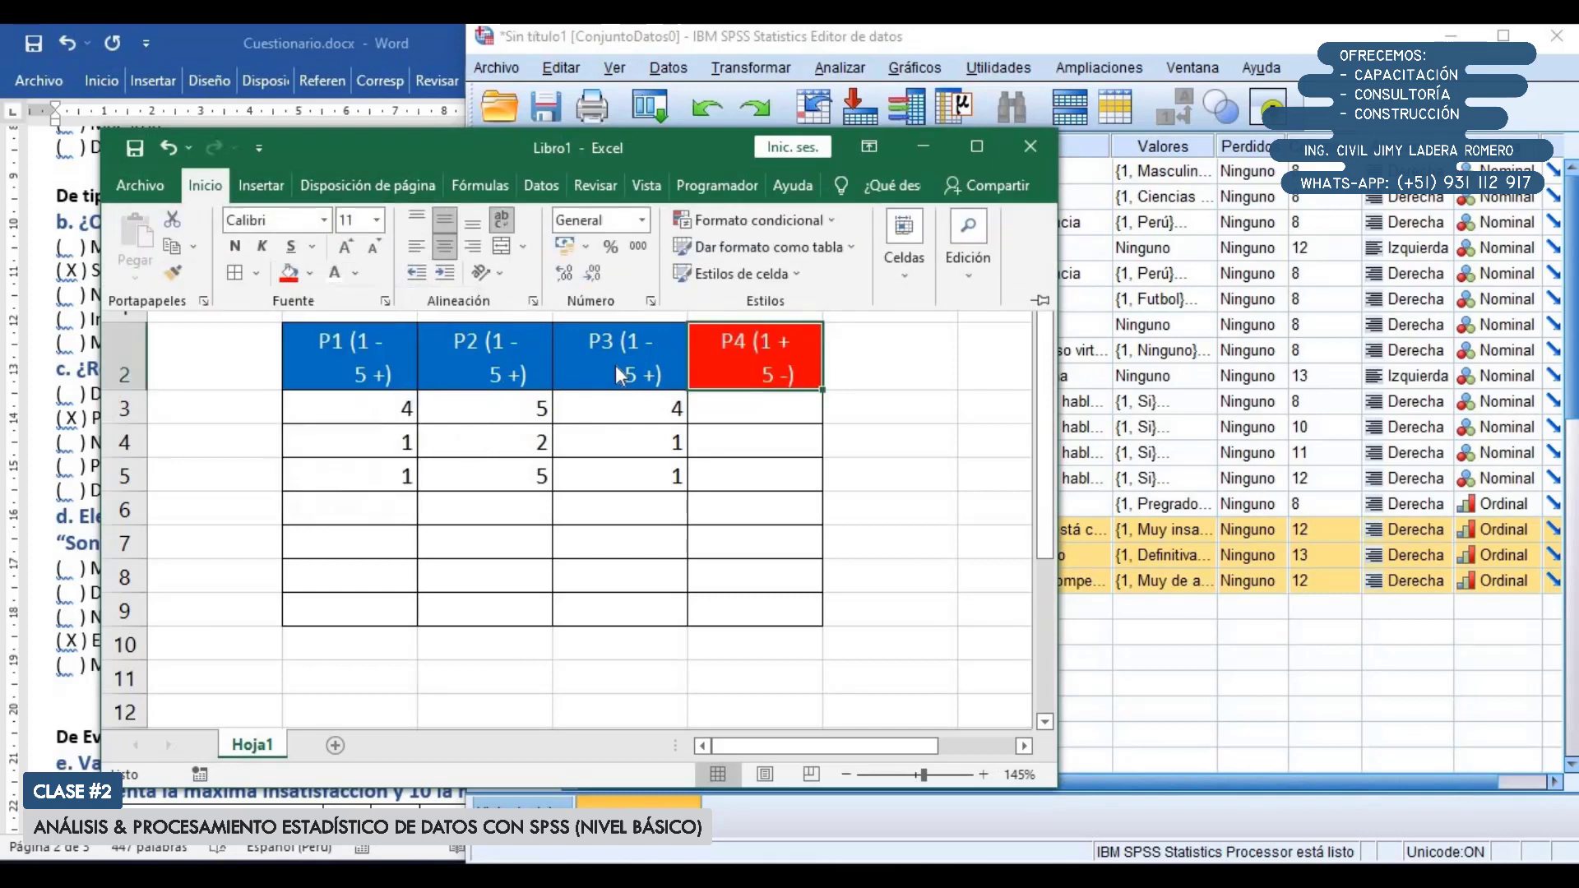
{"action": "left_click", "coordinate": [761, 362]}
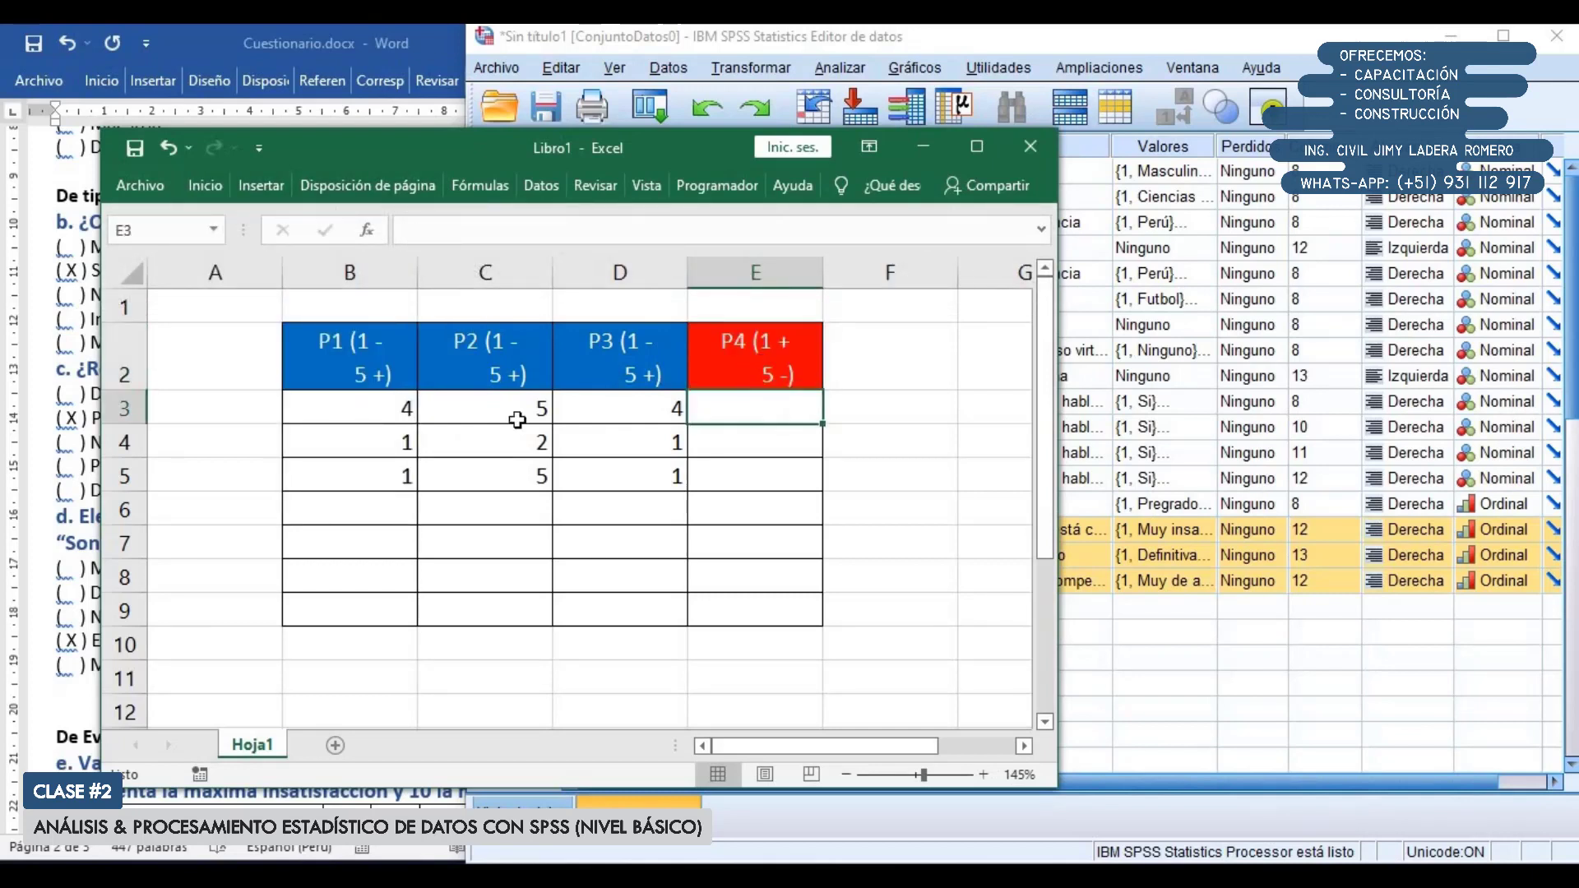
Compare the first respondent's answers in B3:D3 and enter 1 as the P4 answer in E3
{"action": "left_click", "coordinate": [376, 415]}
{"action": "key", "text": "shift+Right"}
{"action": "key", "text": "shift+Right"}
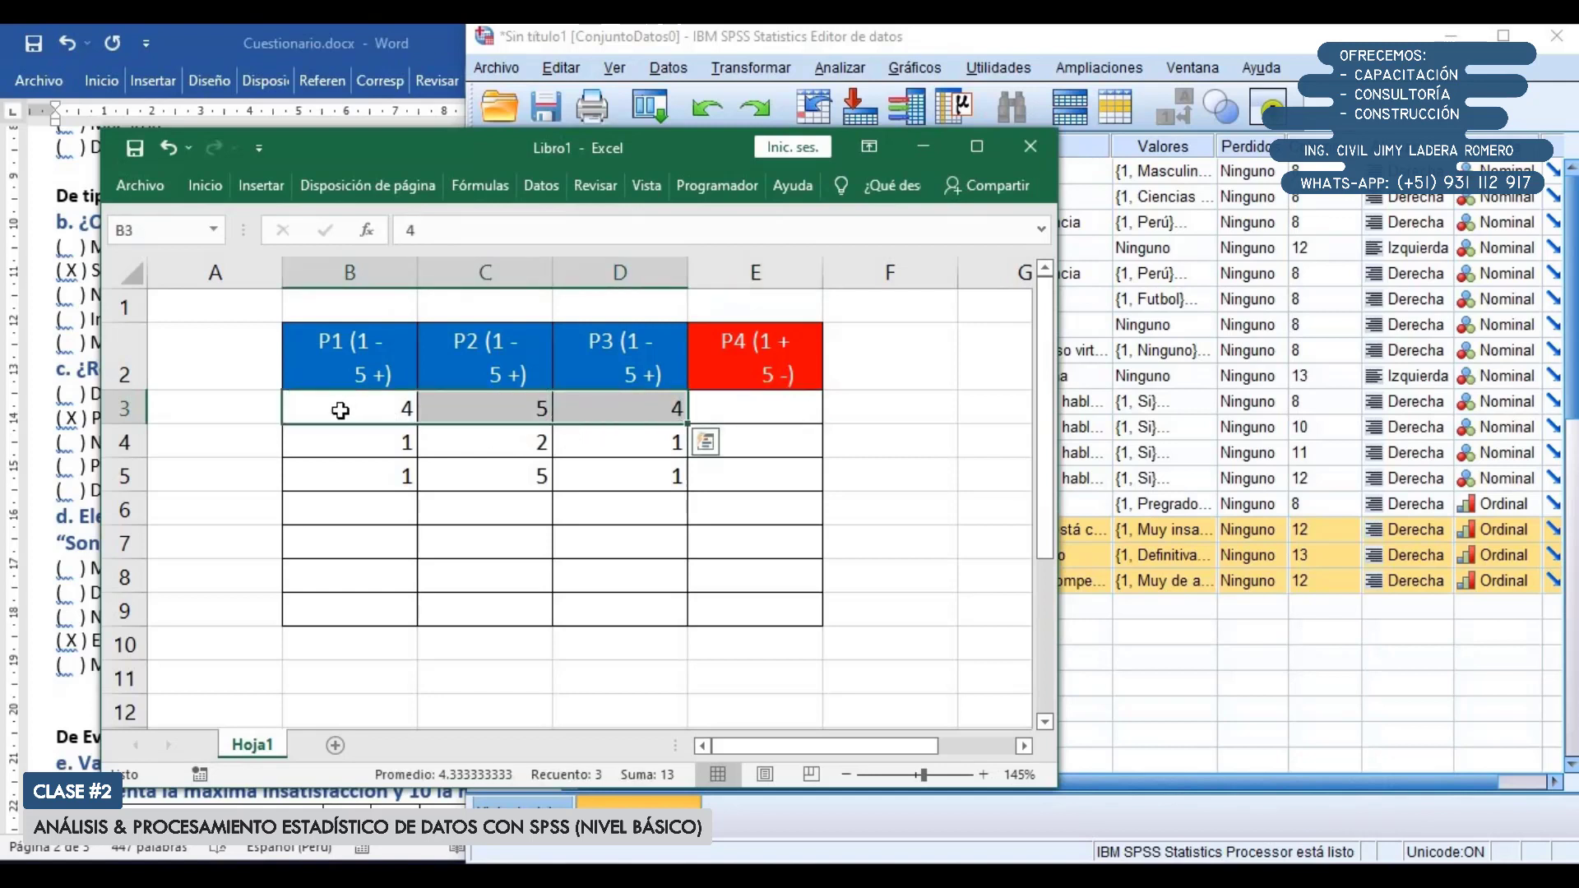
{"action": "left_click", "coordinate": [761, 412]}
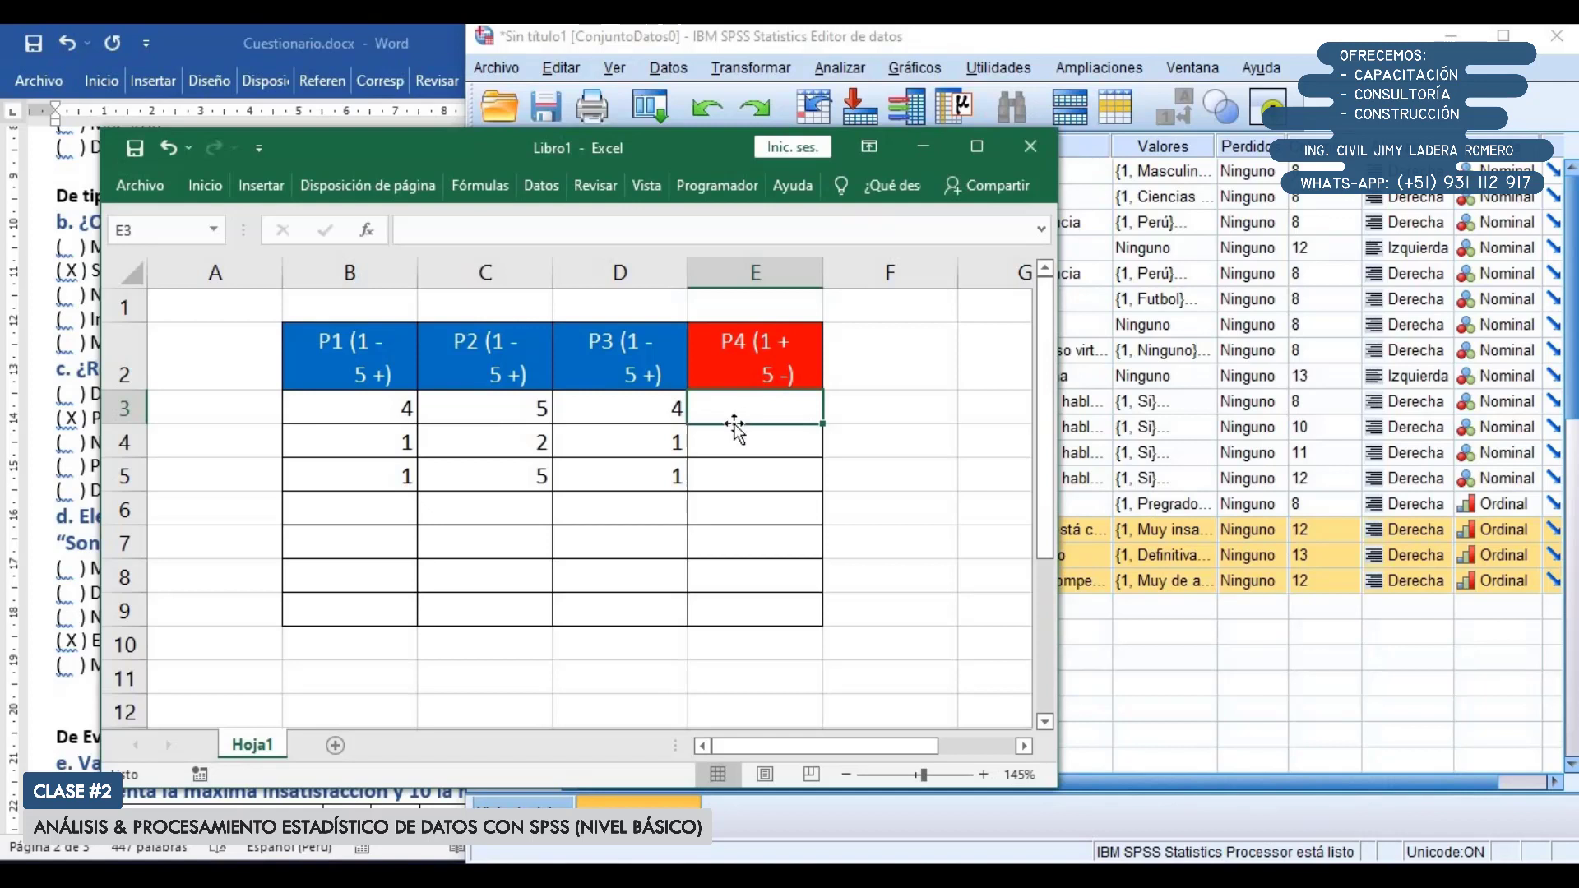
{"action": "type", "text": "1"}
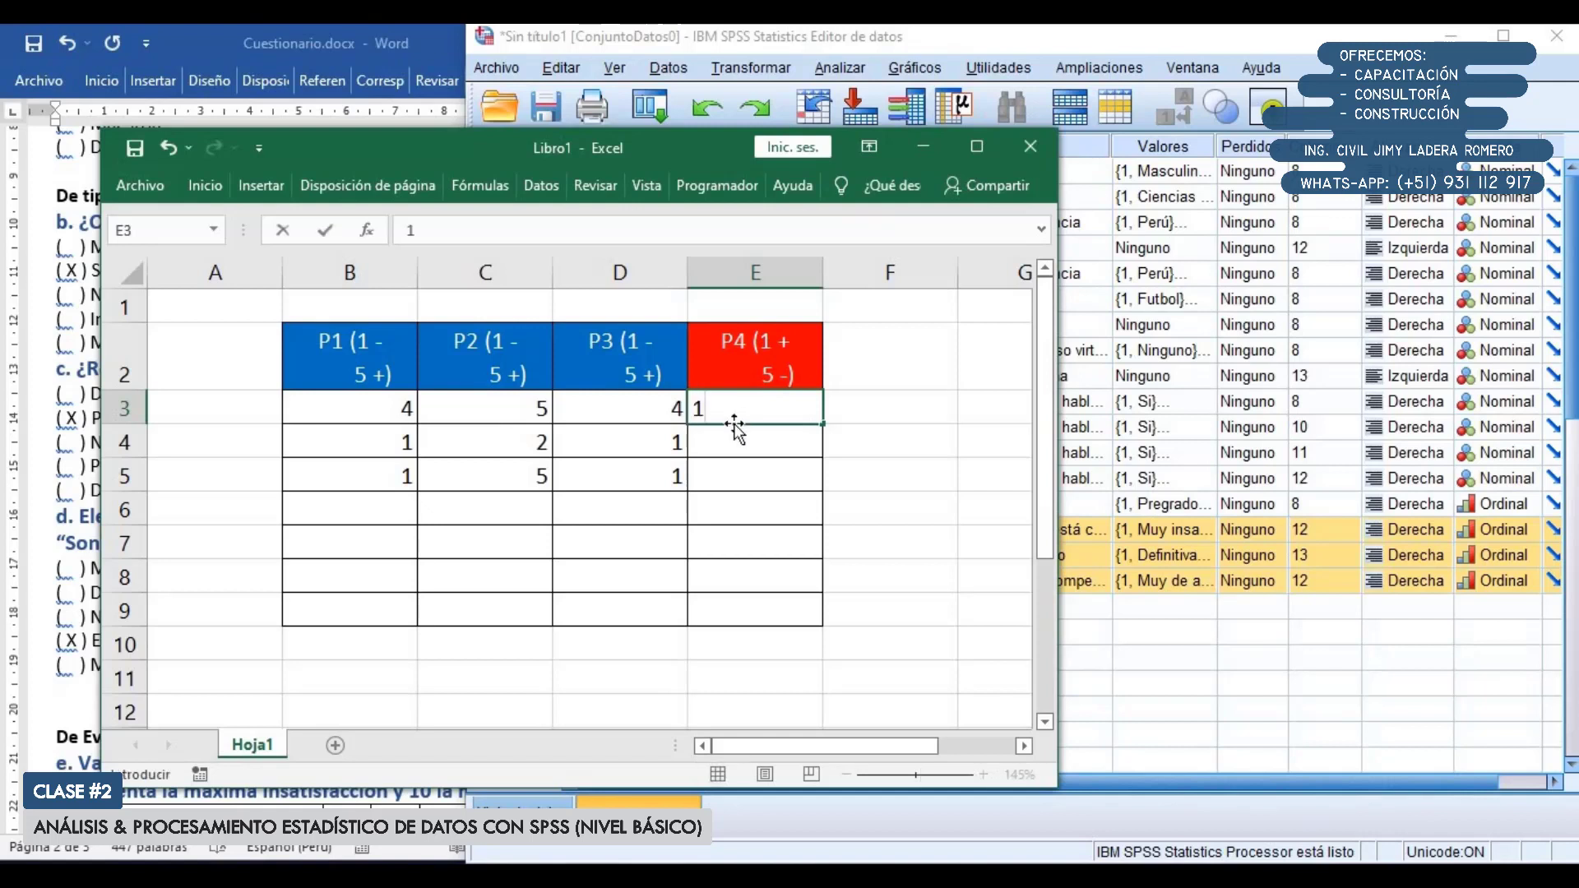
{"action": "key", "text": "Return"}
{"action": "left_click", "coordinate": [393, 447]}
{"action": "left_click_drag", "start_coordinate": [615, 443], "coordinate": [680, 437]}
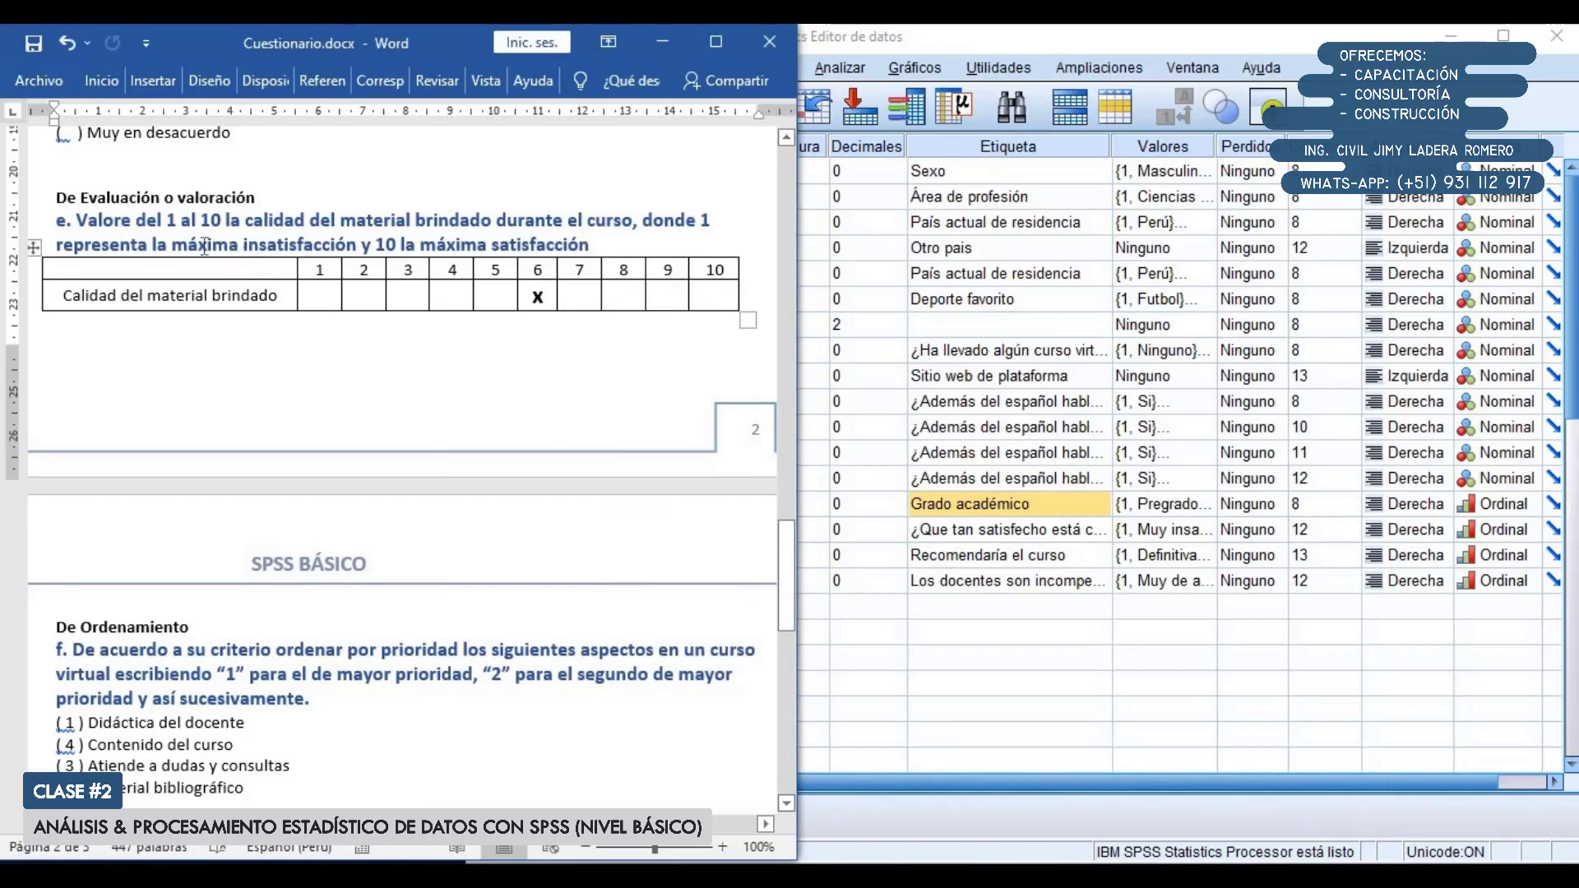
In the Word questionnaire, align the left edge of question e's rating table with the text margin and review its 1 to 10 scale
{"action": "scroll", "coordinate": [204, 245], "scroll_direction": "up", "scroll_amount": 5}
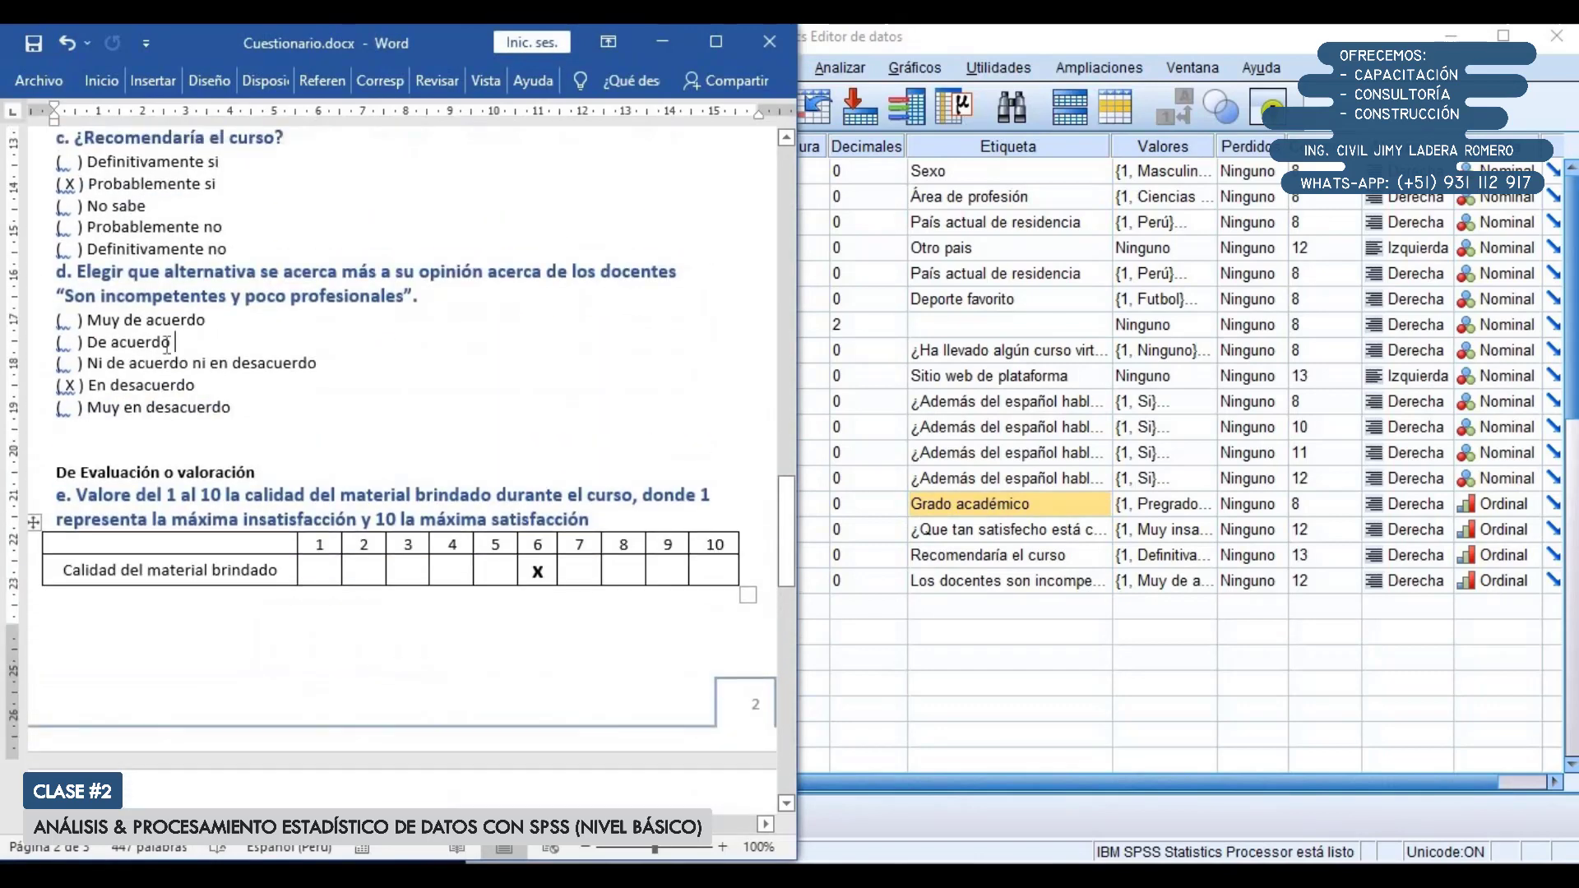
{"action": "left_click_drag", "start_coordinate": [51, 532], "coordinate": [268, 535]}
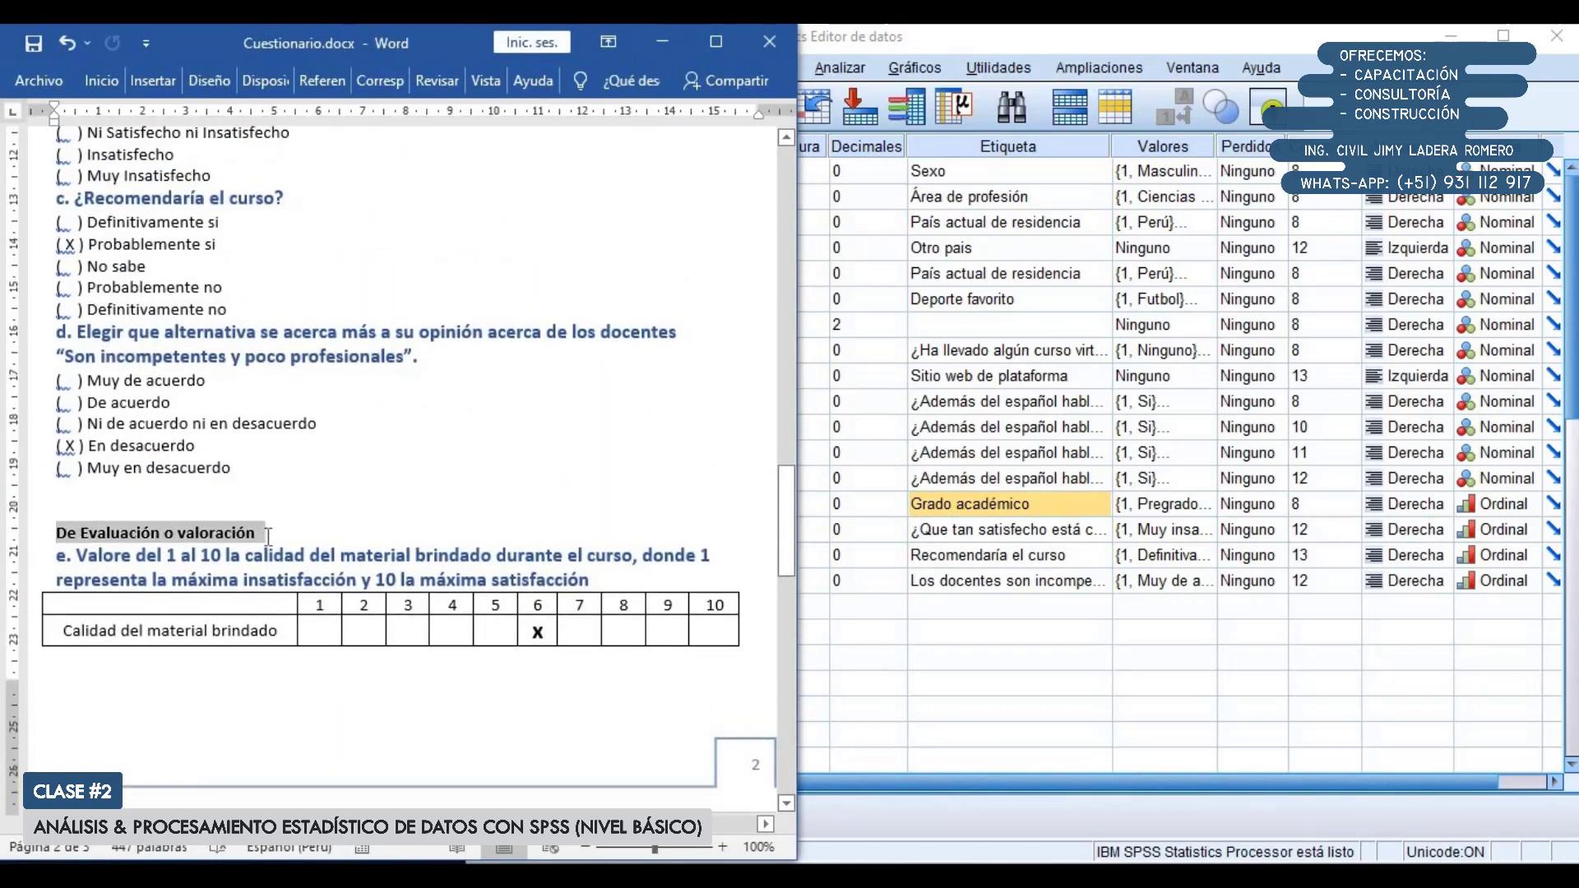
{"action": "key", "text": "ctrl+z"}
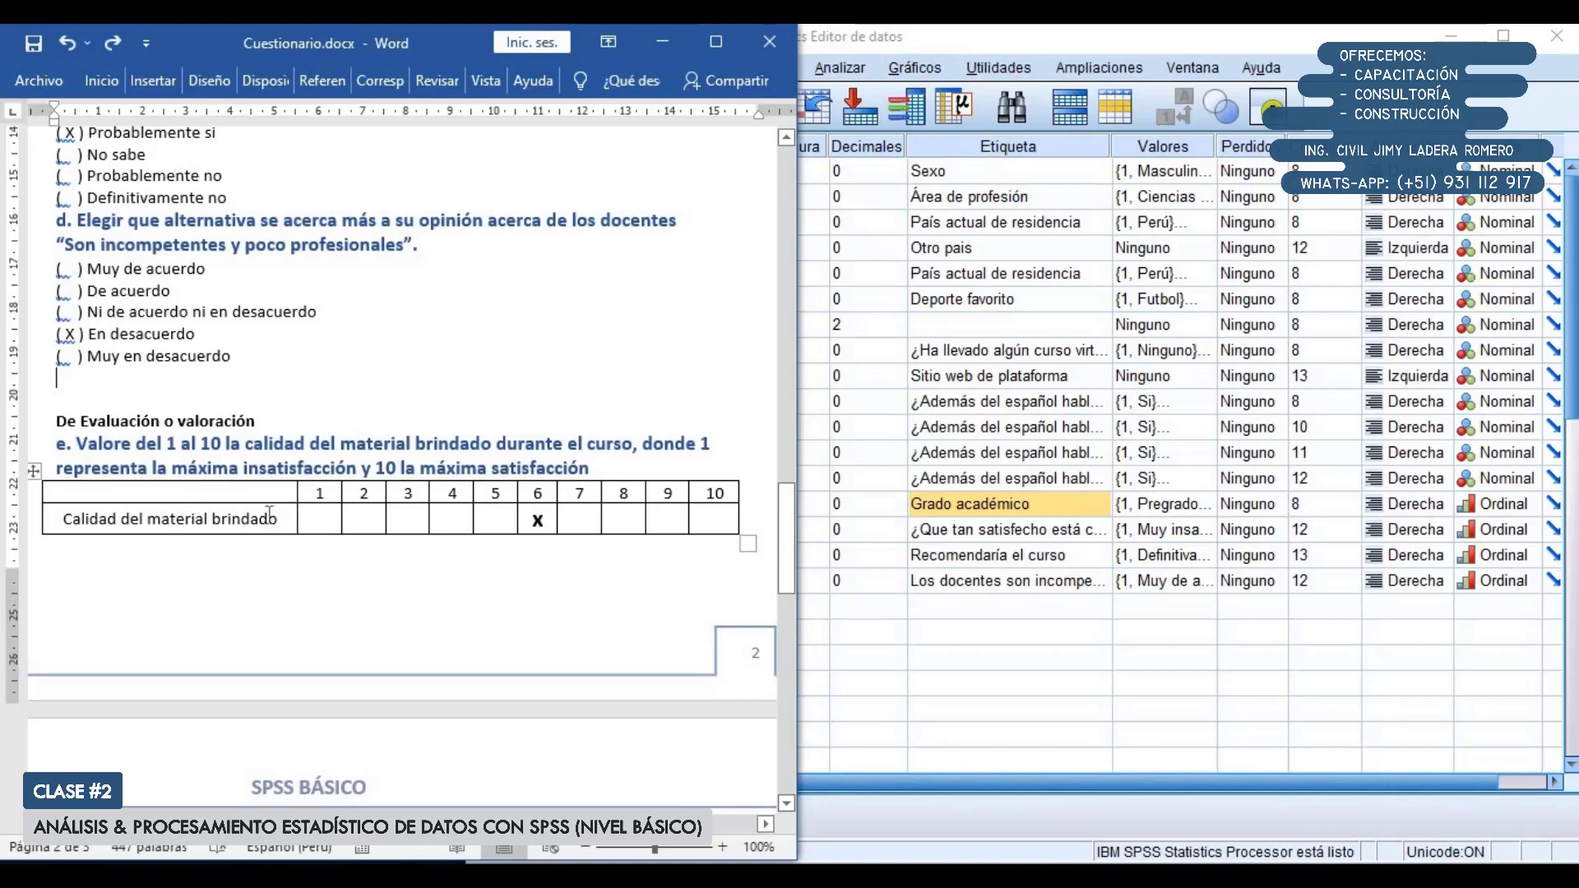
{"action": "left_click", "coordinate": [34, 518]}
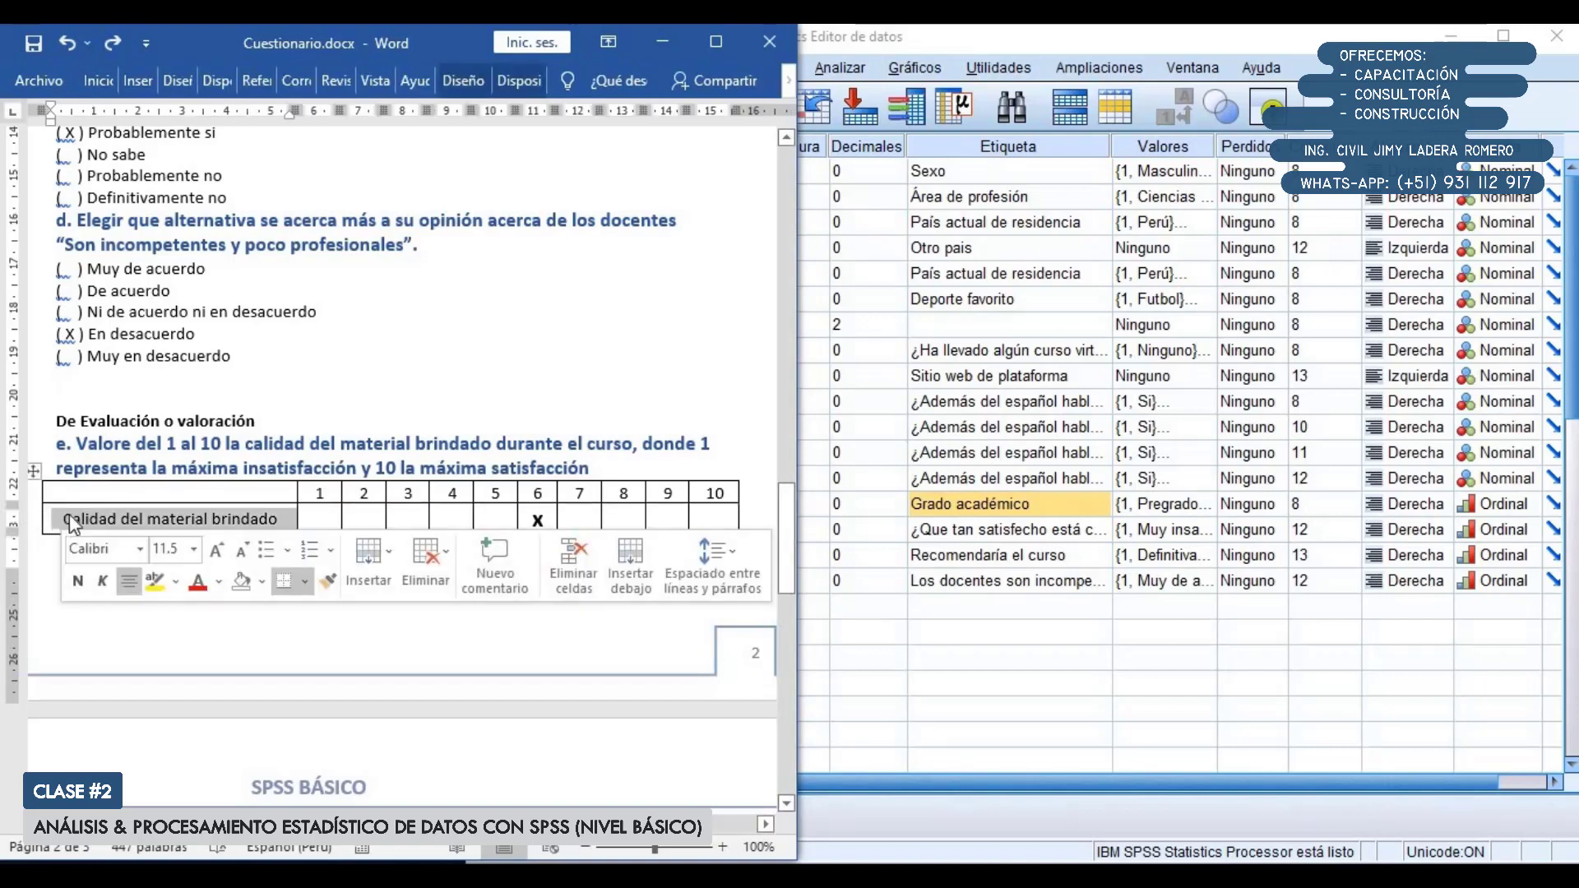
{"action": "left_click", "coordinate": [37, 518]}
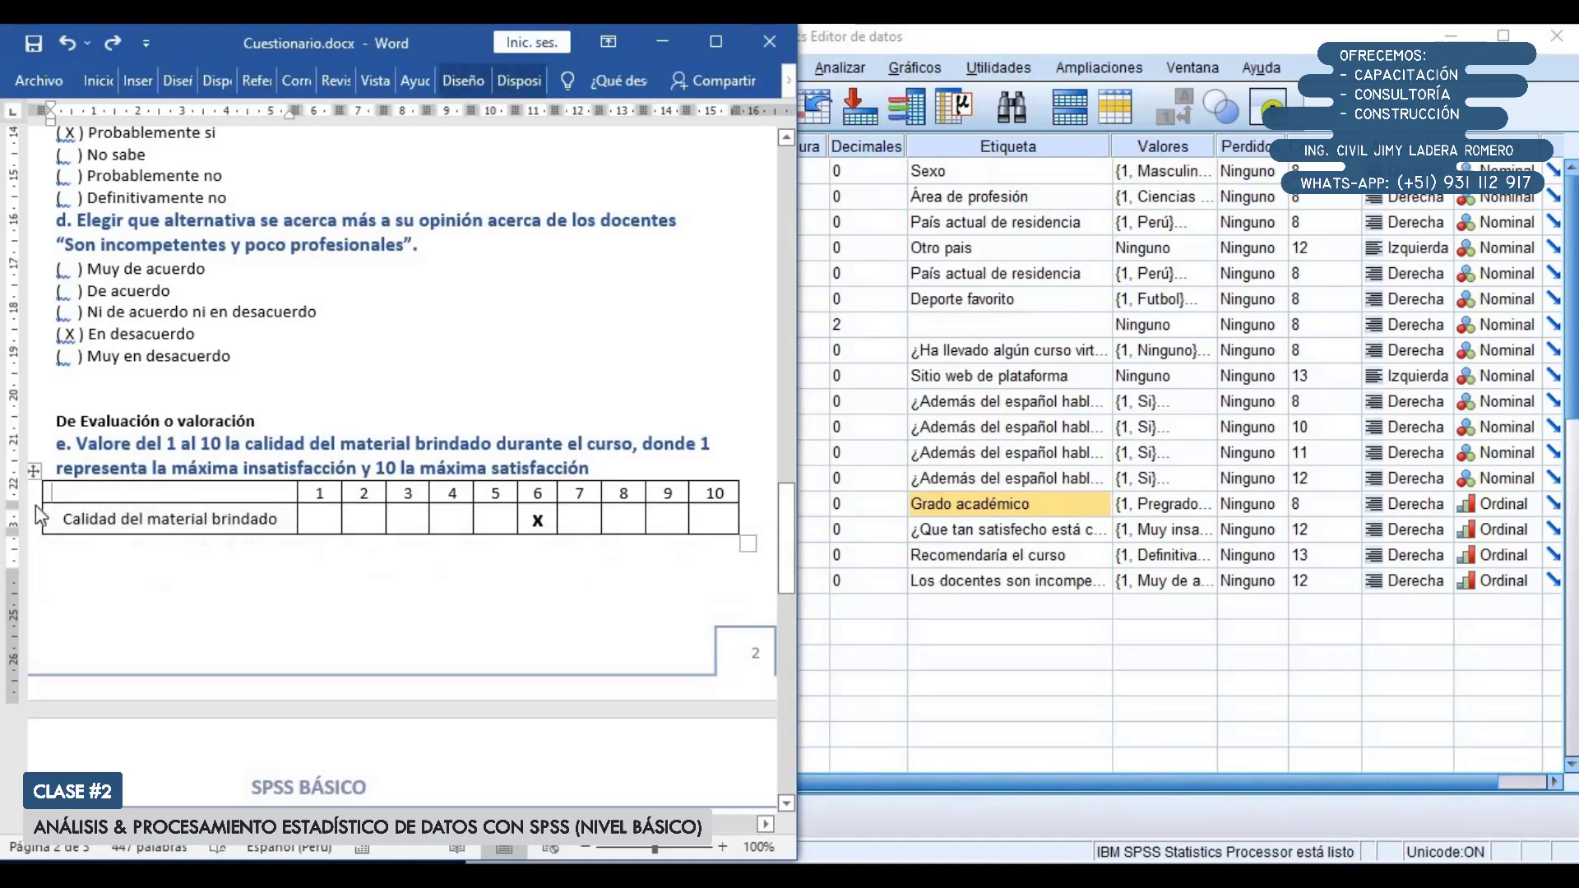
{"action": "left_click_drag", "start_coordinate": [329, 494], "coordinate": [716, 504]}
{"action": "left_click", "coordinate": [716, 503]}
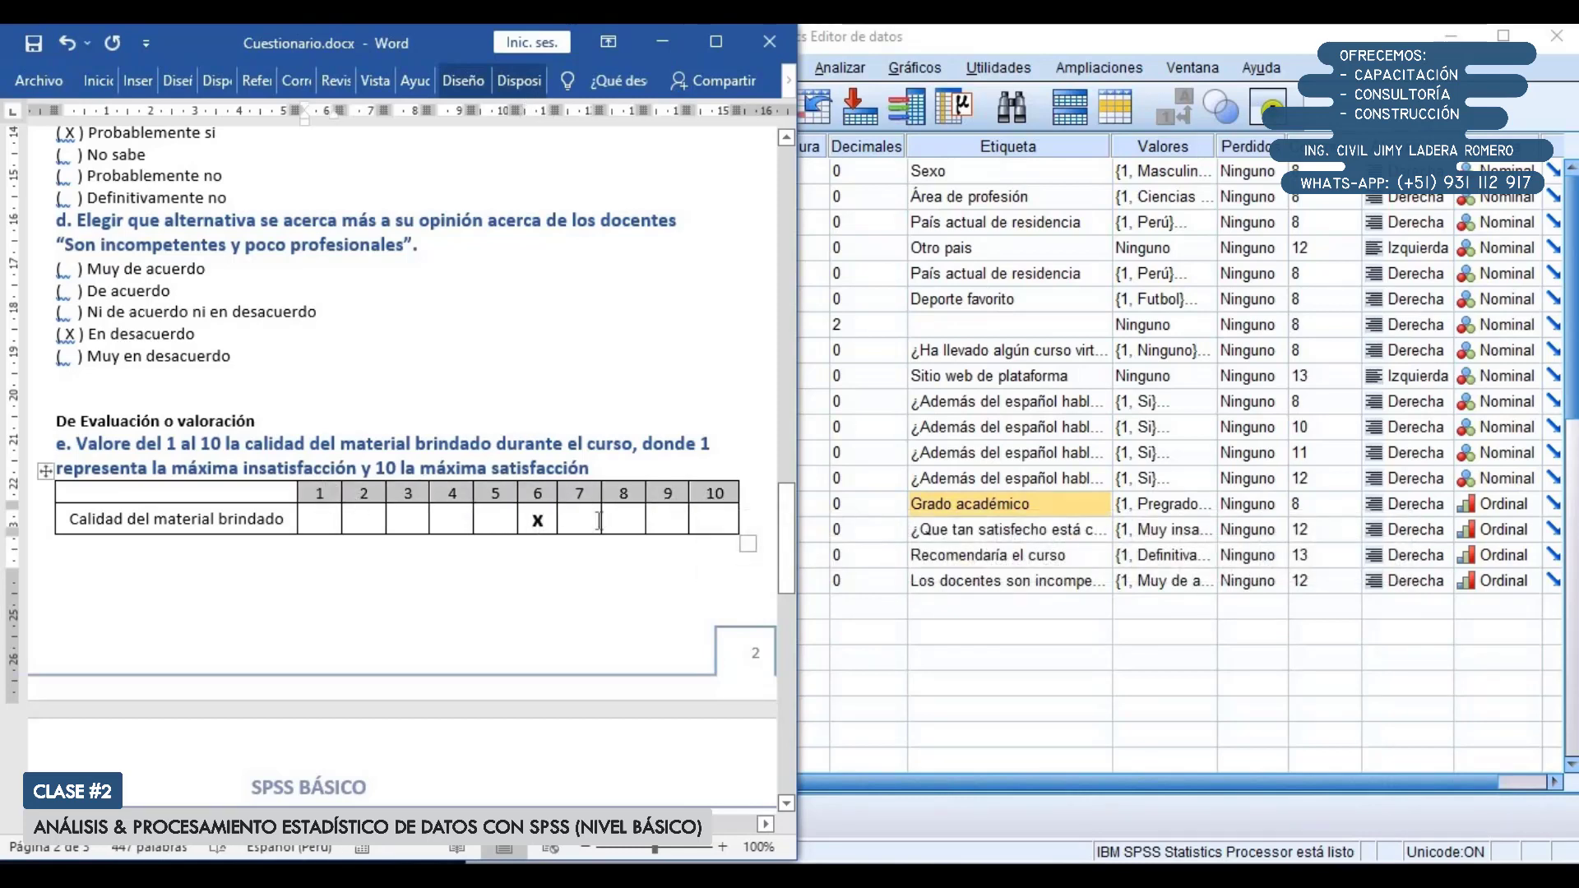
In SPSS, define variable P3e as ordinal with the label "Calidad del material brindado", width 2 and 0 decimals
{"action": "key", "text": "alt+Tab"}
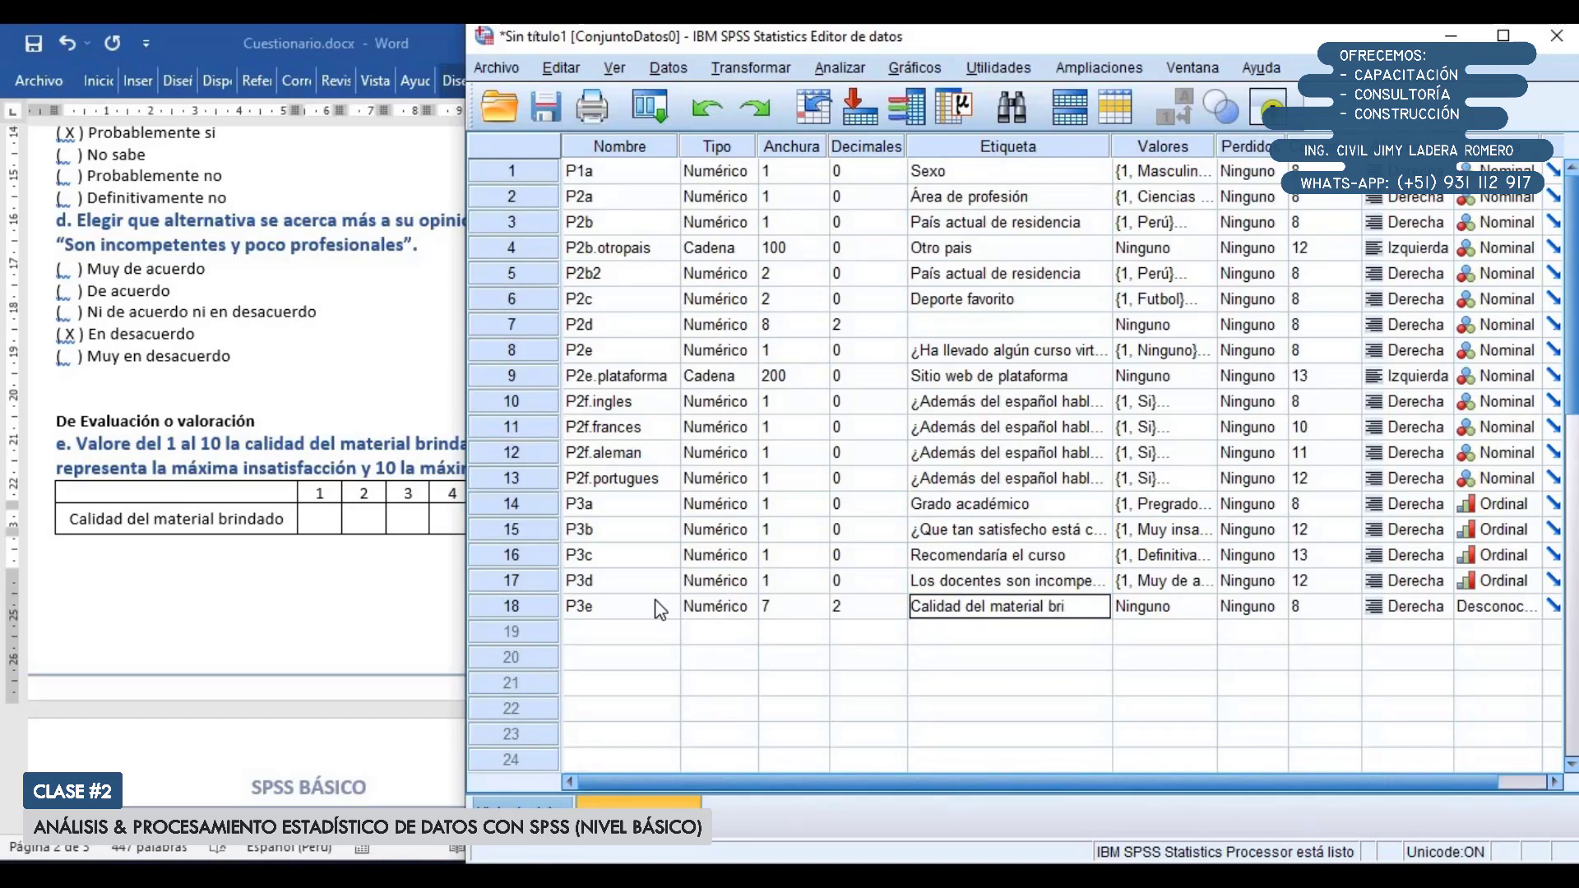
{"action": "type", "text": "ndado"}
{"action": "key", "text": "Return"}
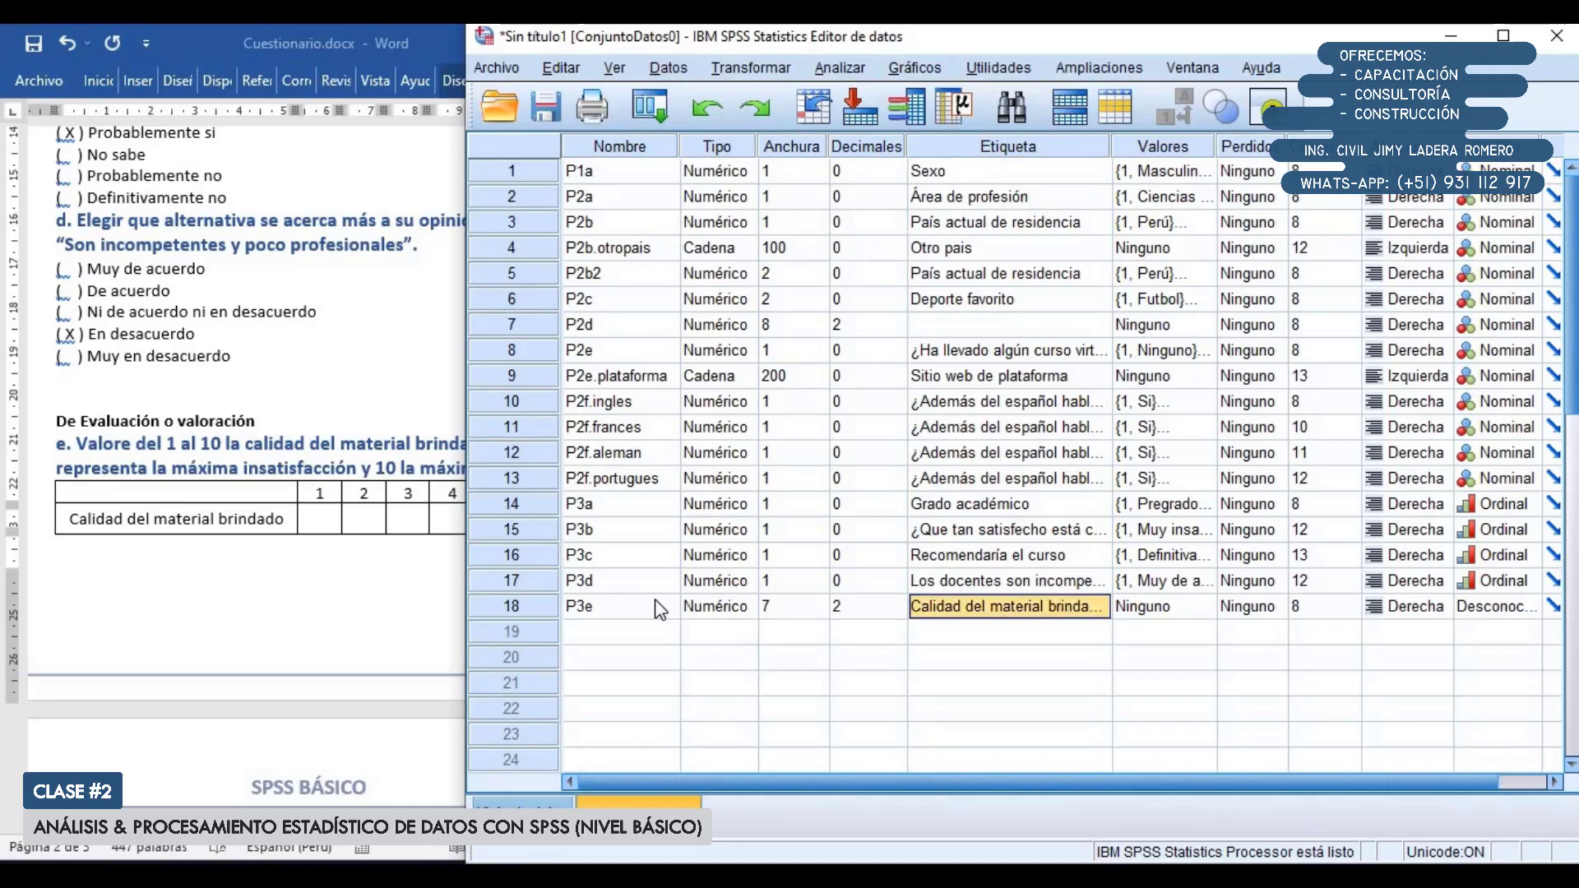
{"action": "left_click", "coordinate": [820, 612]}
{"action": "left_click", "coordinate": [820, 613]}
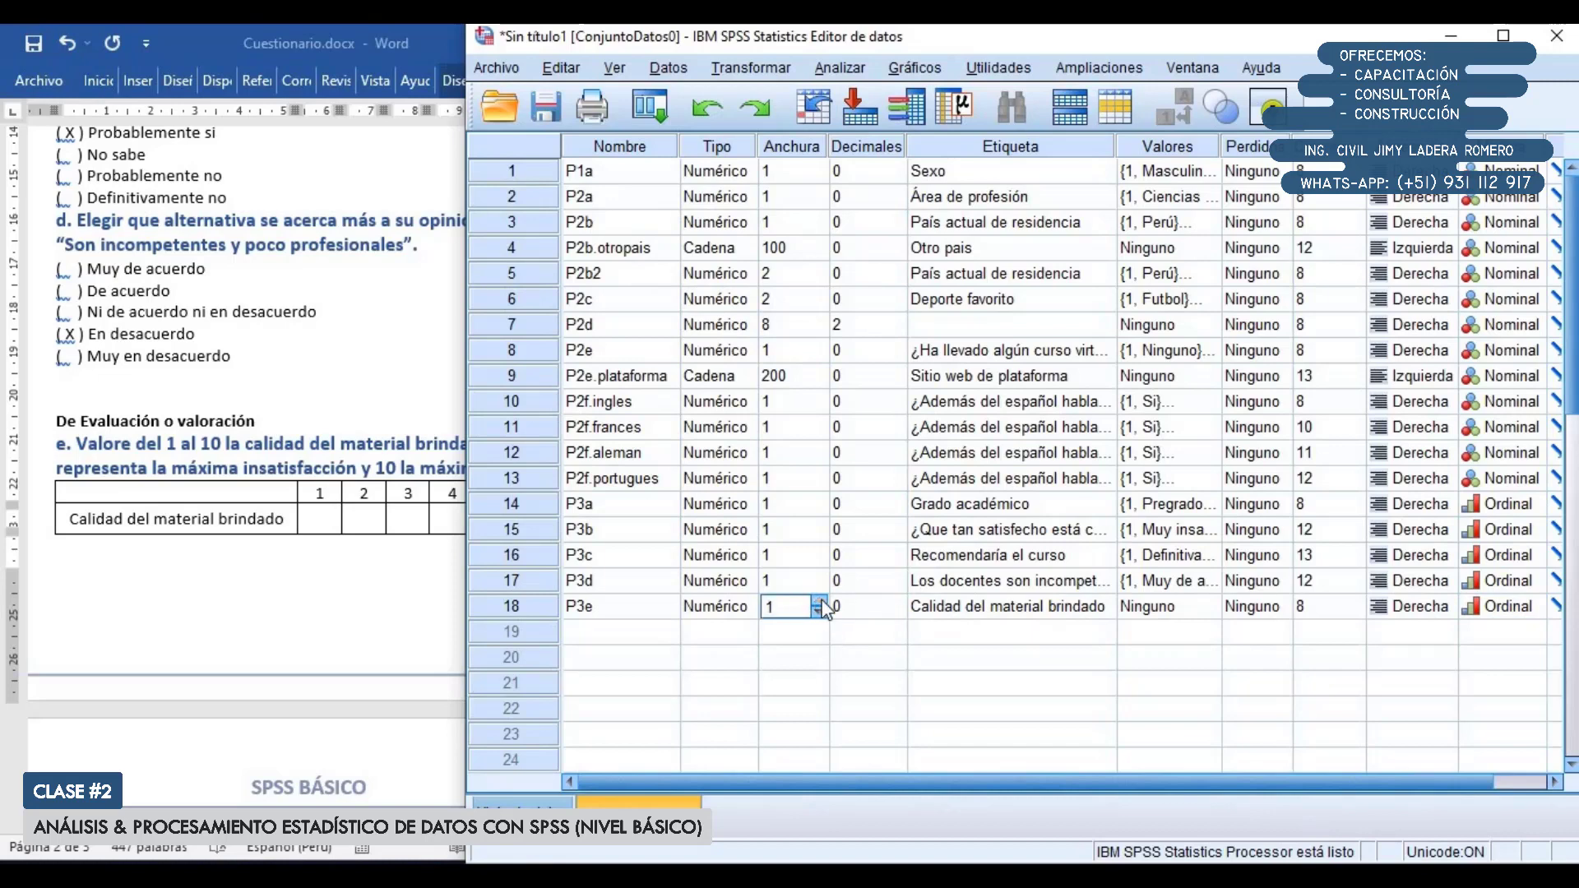
{"action": "left_click", "coordinate": [819, 602]}
Read question f in the Word questionnaire and review its four course aspects ranked by priority
{"action": "left_click", "coordinate": [309, 450]}
{"action": "scroll", "coordinate": [310, 451], "scroll_direction": "down", "scroll_amount": 8}
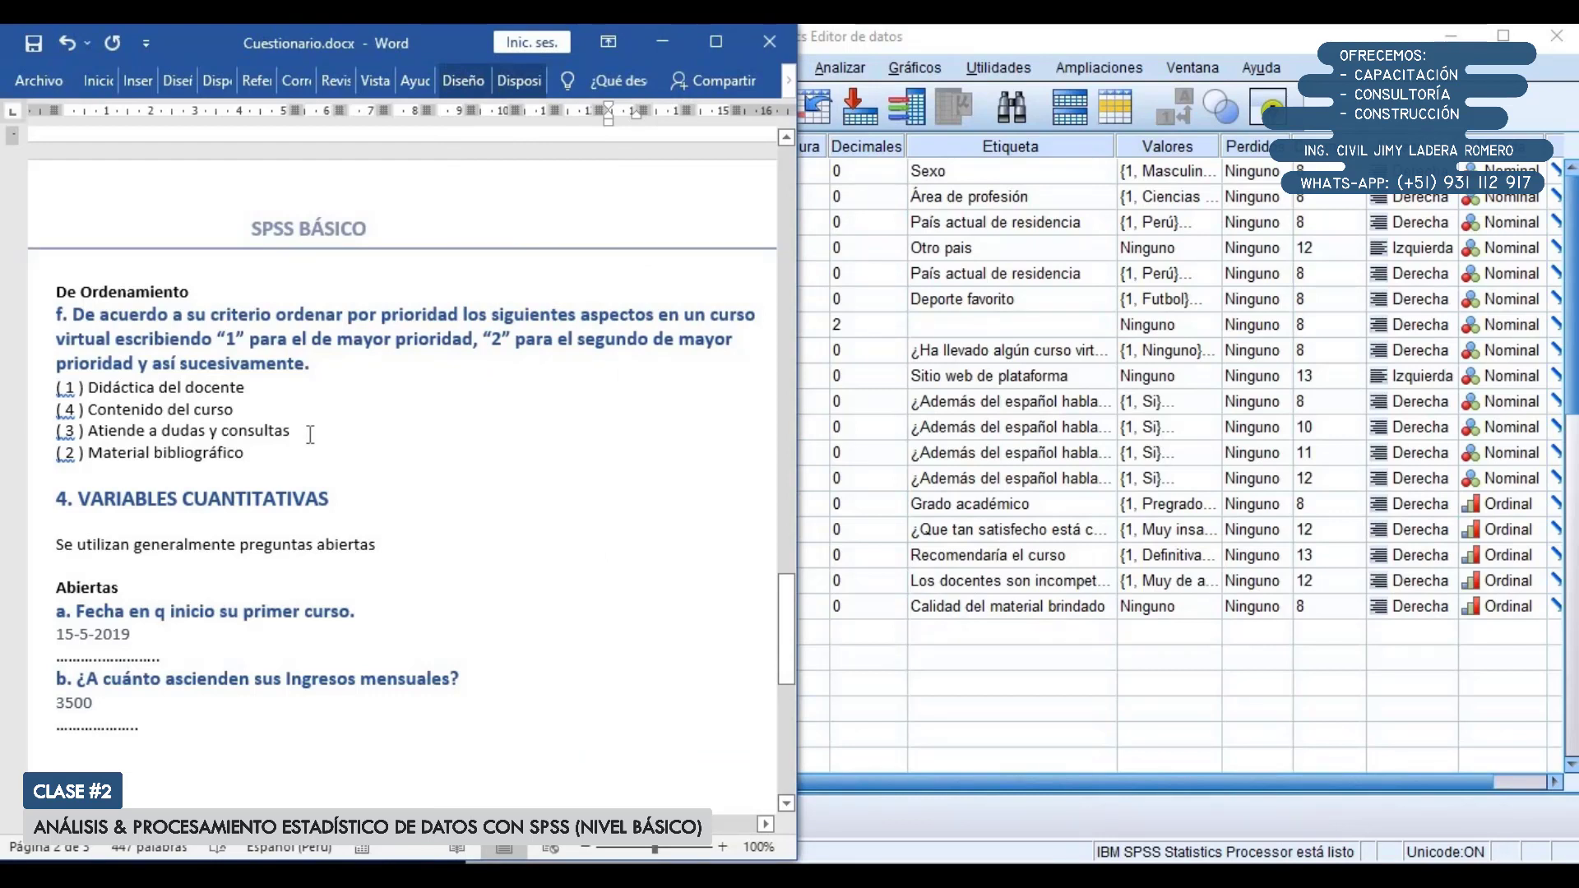
{"action": "left_click_drag", "start_coordinate": [294, 431], "coordinate": [88, 431]}
{"action": "left_click", "coordinate": [203, 452]}
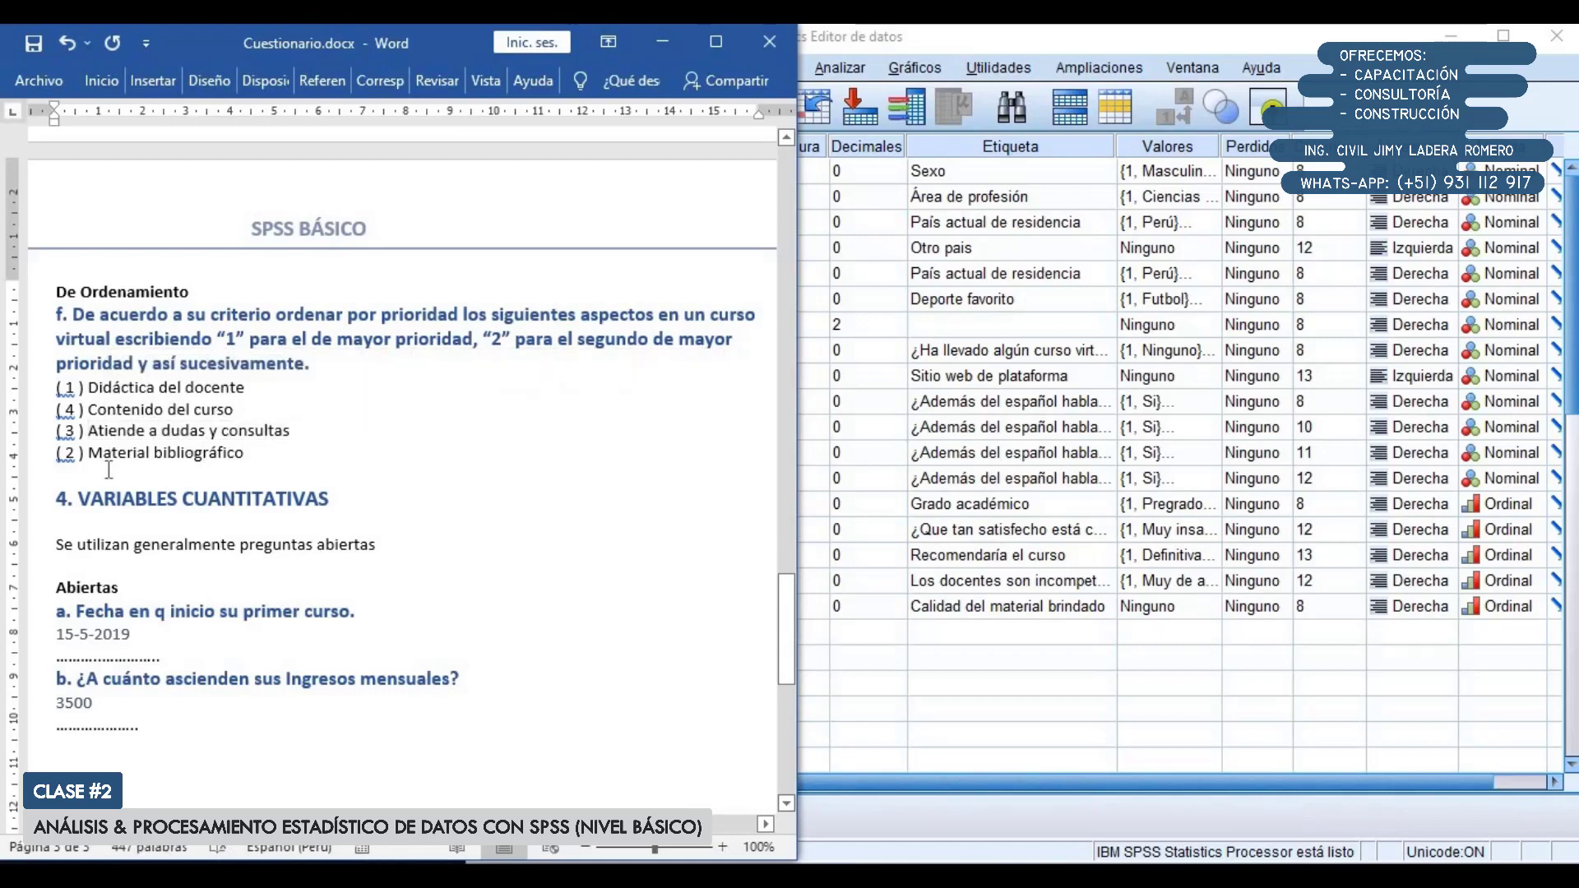
{"action": "left_click", "coordinate": [130, 390]}
In SPSS, define P3f.dd, P3f.cc, P3f.adc and P3f.mb as ordinal variables with width 1, 0 decimals and the label "Orden de prioridad"
{"action": "left_click", "coordinate": [890, 359]}
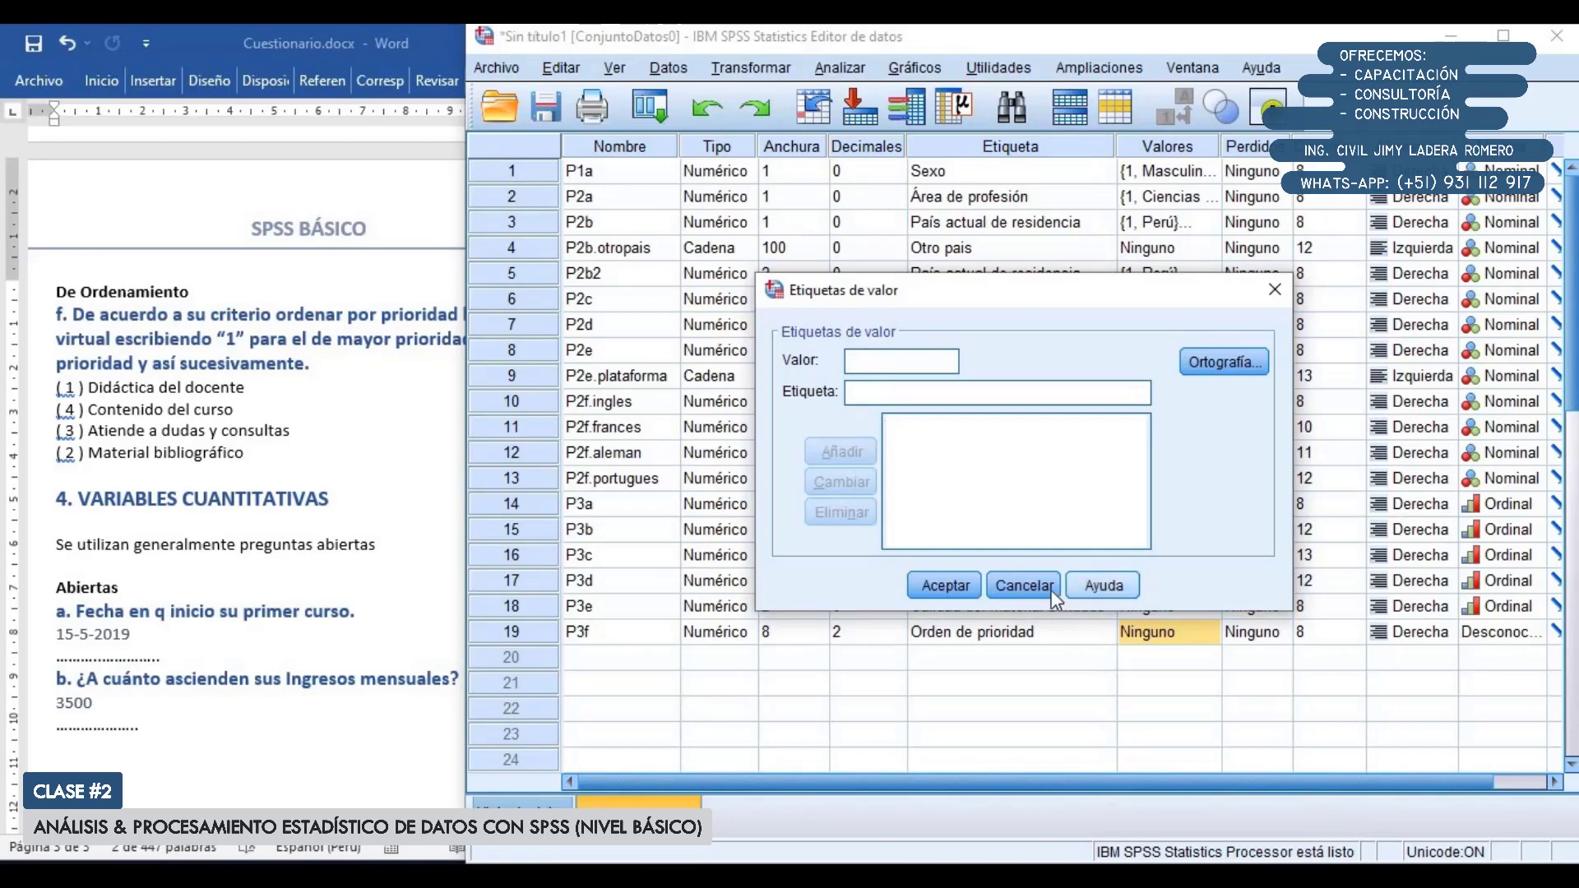
{"action": "left_click", "coordinate": [1028, 585]}
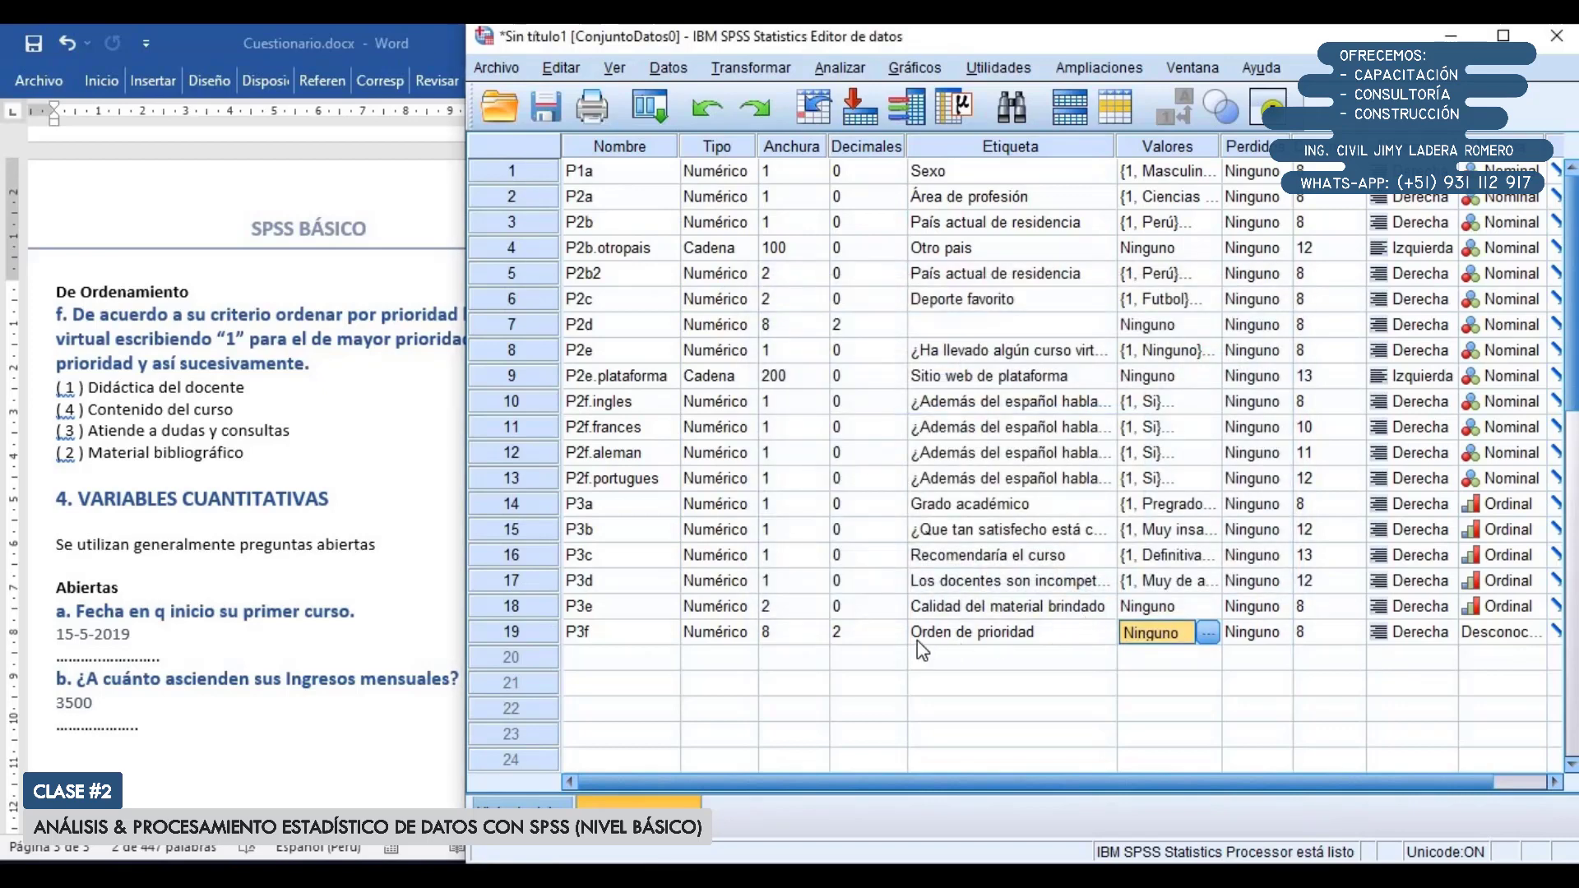
{"action": "left_click", "coordinate": [623, 639]}
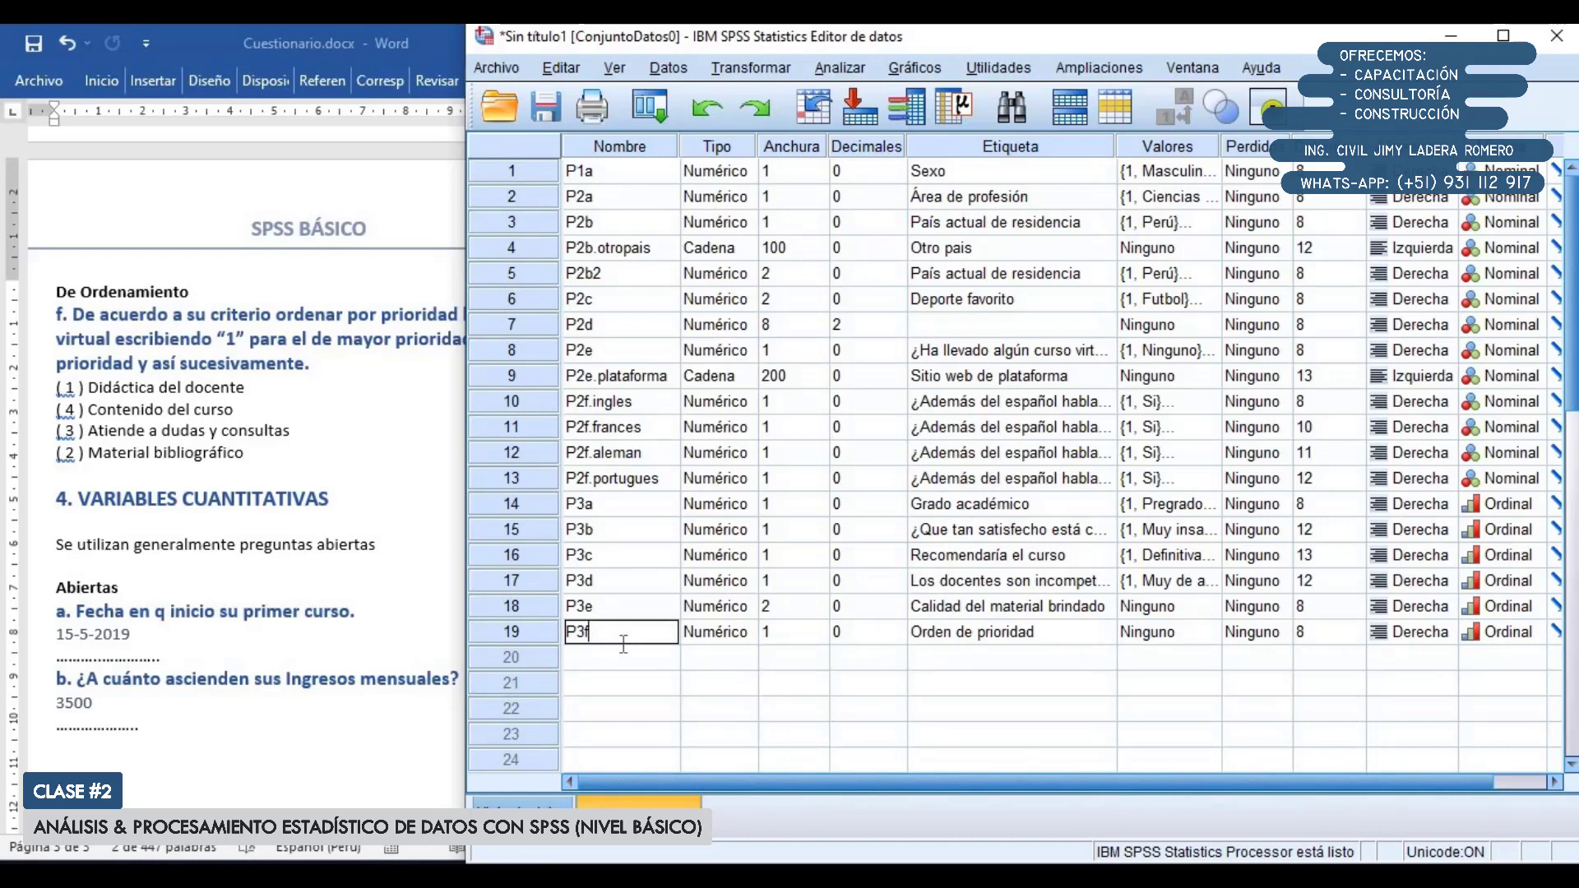
{"action": "type", "text": ".dd P3f.cc P3f.adc P3f.mb"}
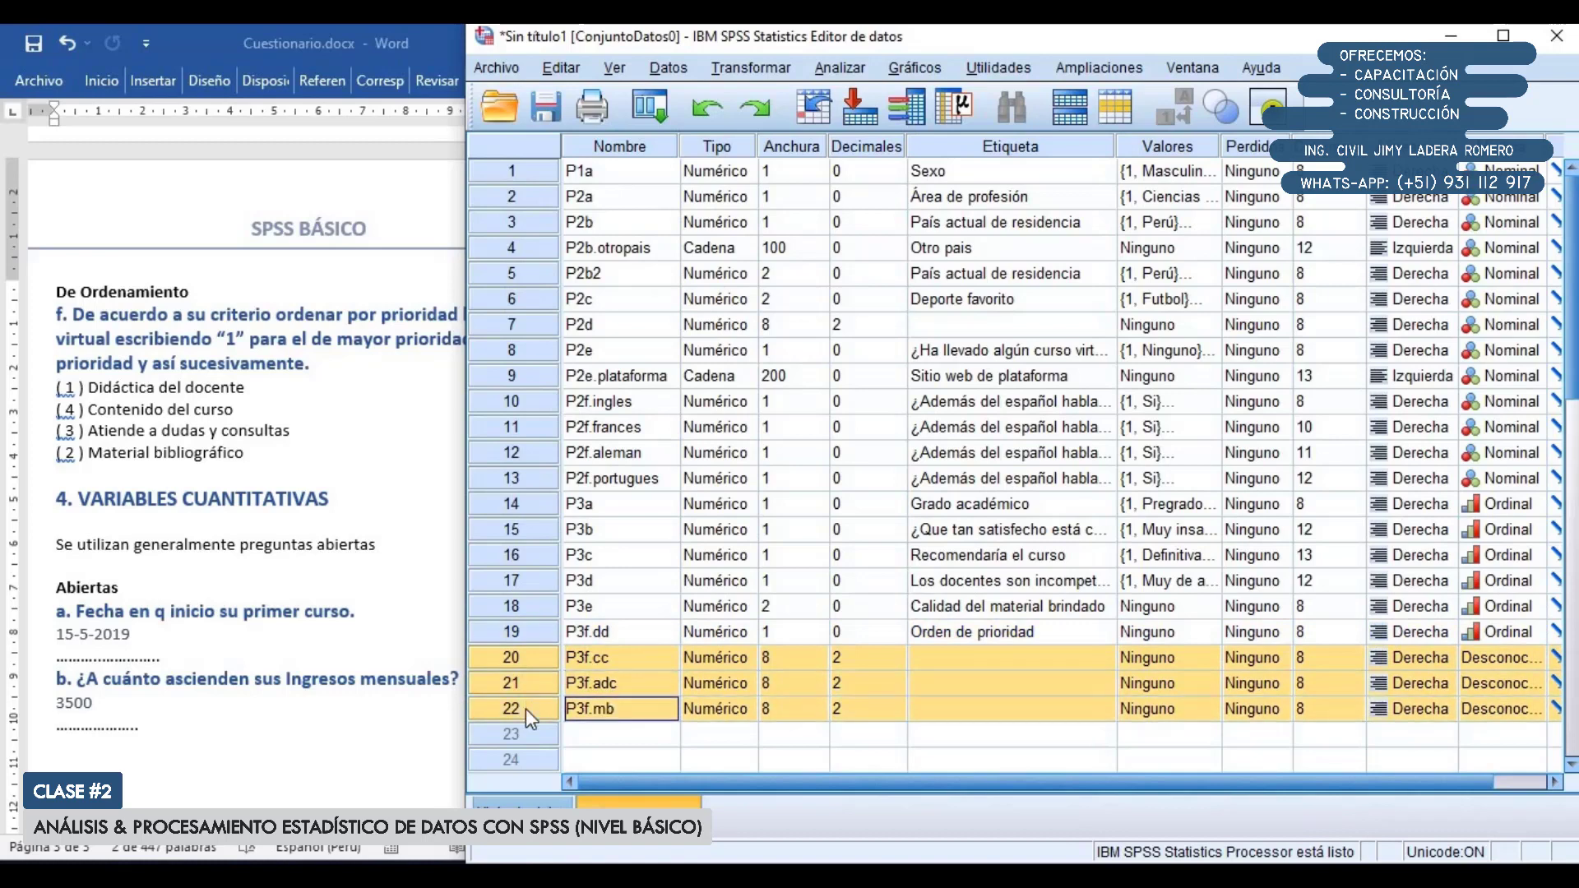
{"action": "key", "text": "ctrl+v"}
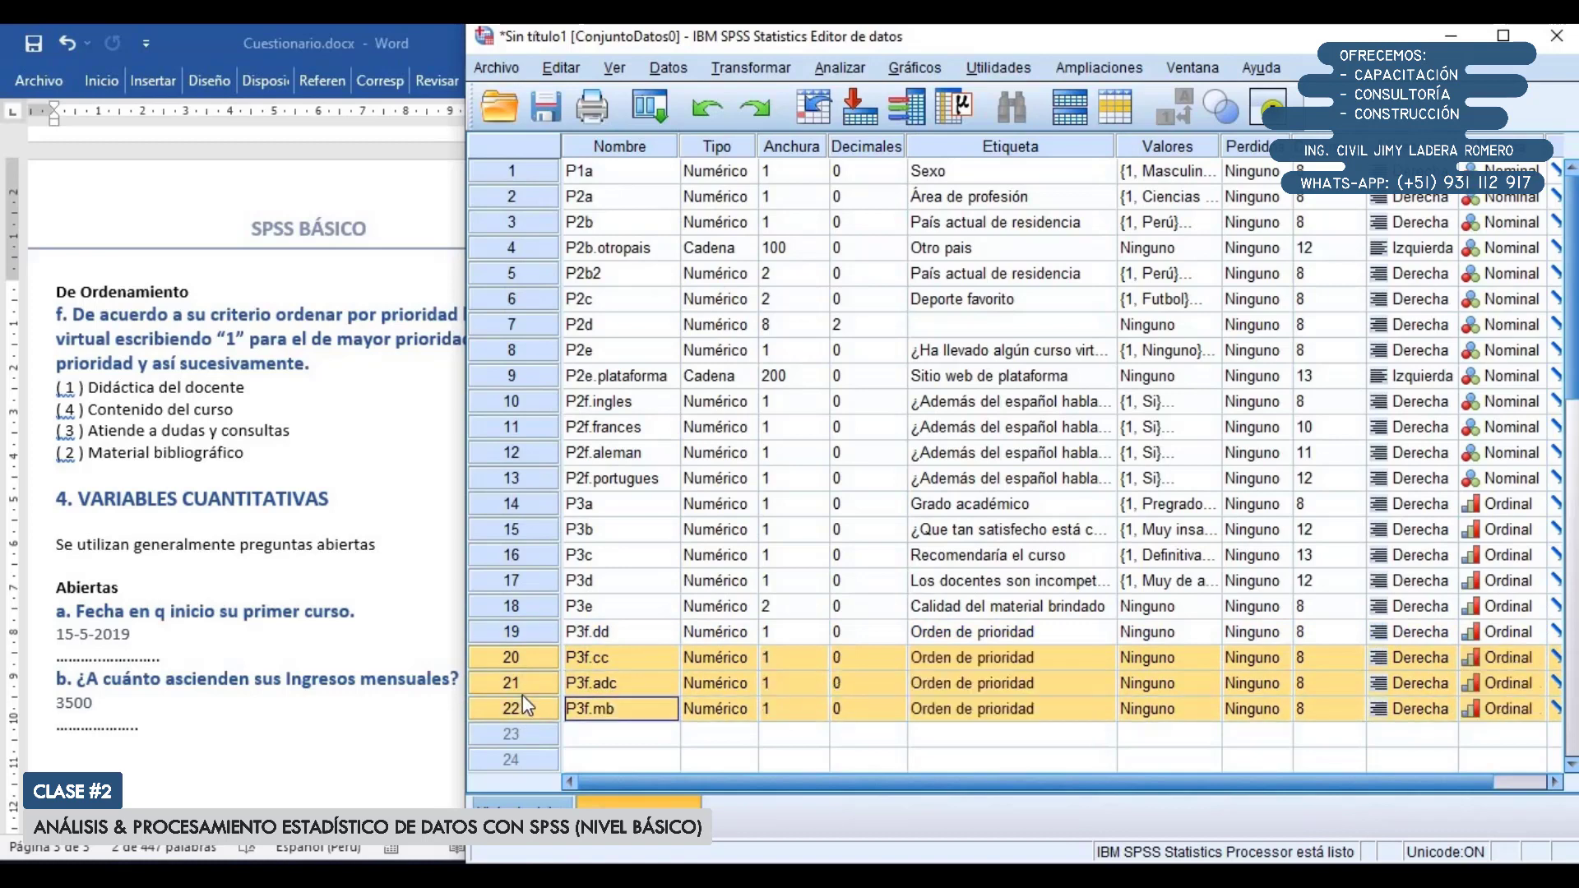
Extend the labels of P3f.dd, P3f.cc and P3f.adc with ": didáctica del docente", ": Contenido del curso" and ": Atiende dudas y consultas"
{"action": "left_click", "coordinate": [1062, 631]}
{"action": "left_click", "coordinate": [1062, 631]}
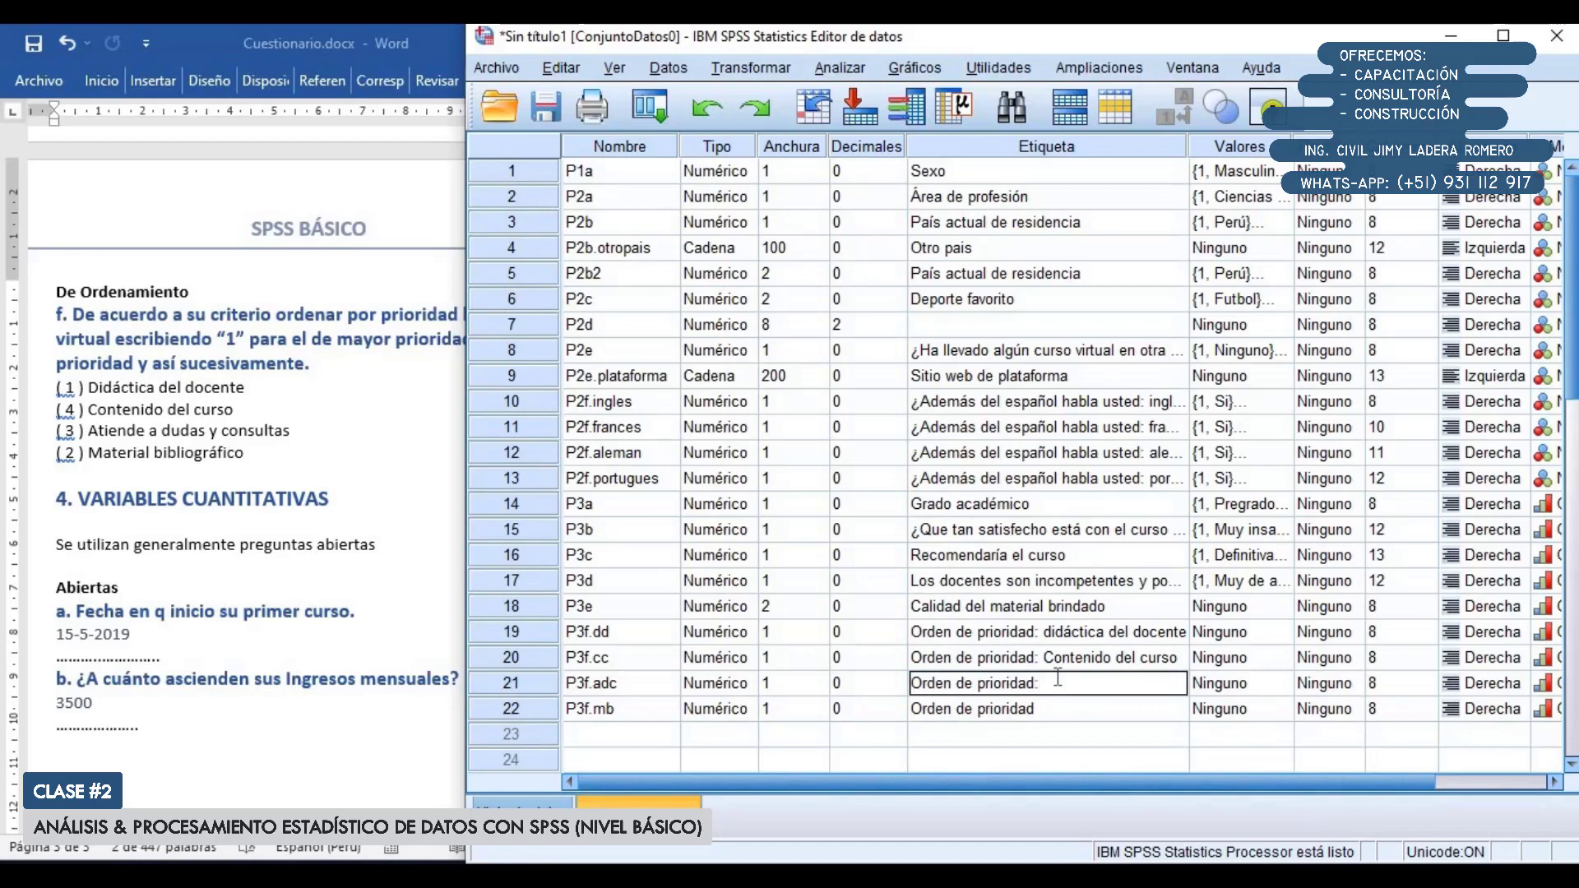
{"action": "type", "text": "Atiende dudas y conus"}
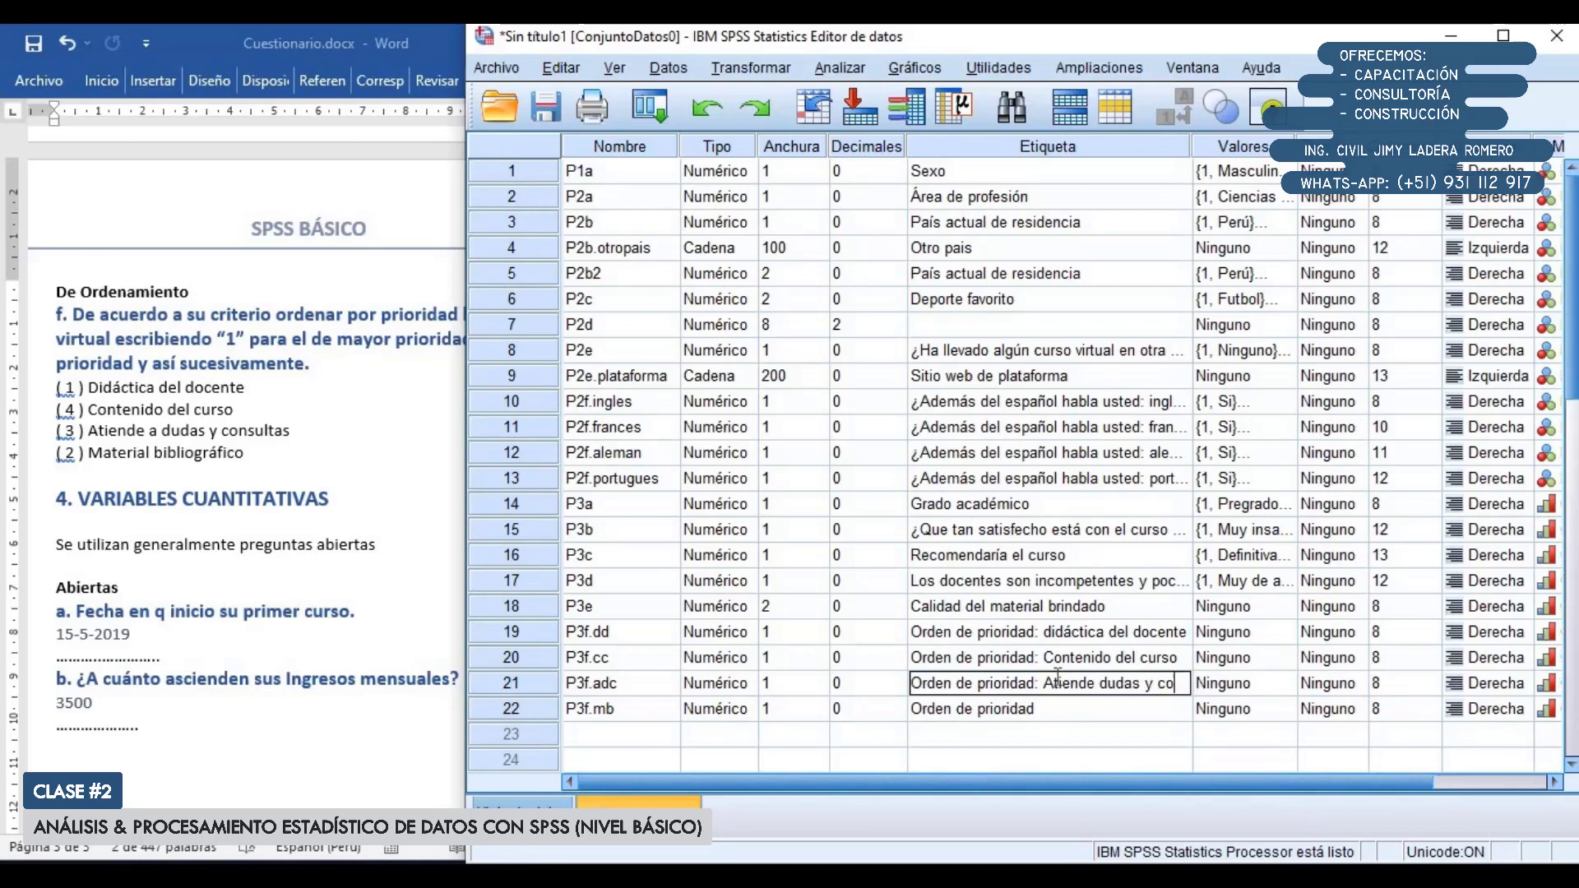
{"action": "key", "text": "BackSpace"}
{"action": "key", "text": "BackSpace"}
{"action": "type", "text": "sultas"}
{"action": "key", "text": "Return"}
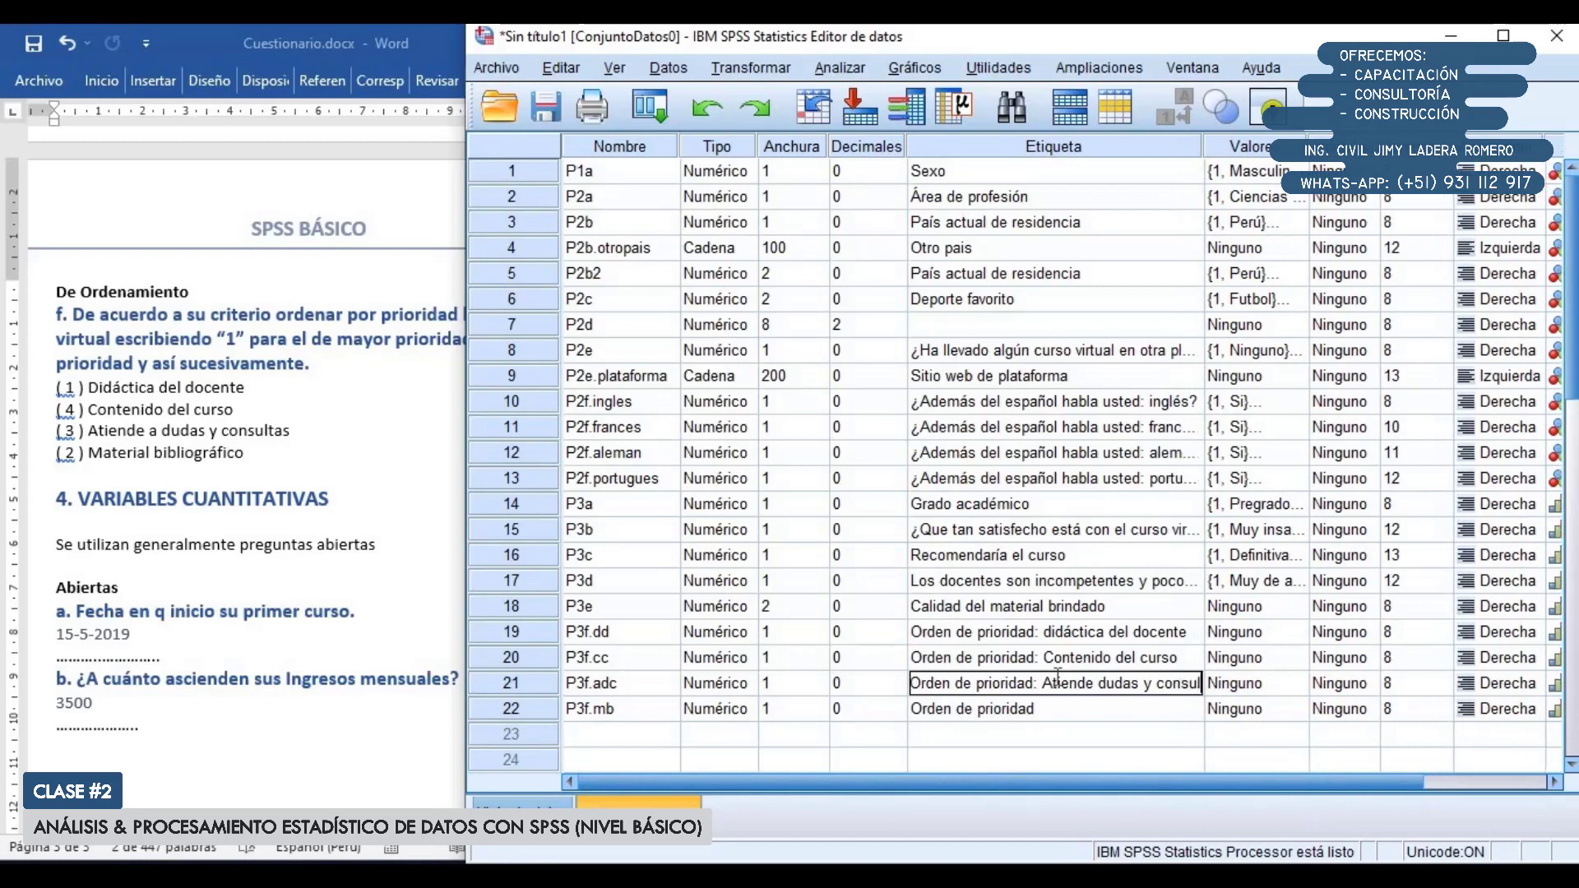
Complete the label of P3f.mb as "Orden de prioridad: Material bibliográfico"
{"action": "key", "text": "F2"}
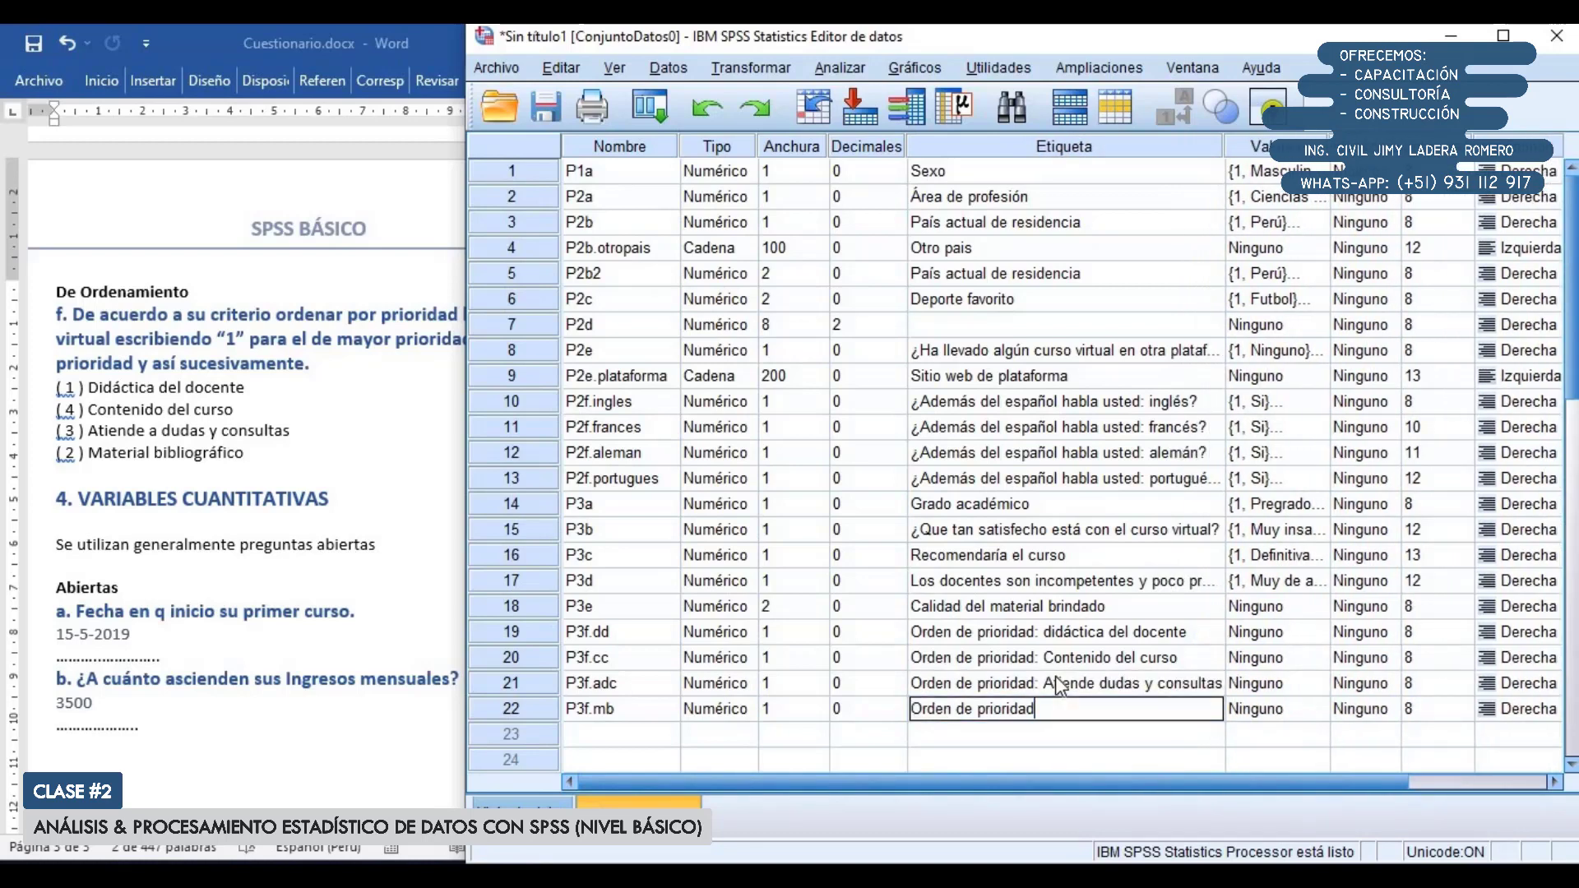
{"action": "type", "text": ": Material bibliográfic"}
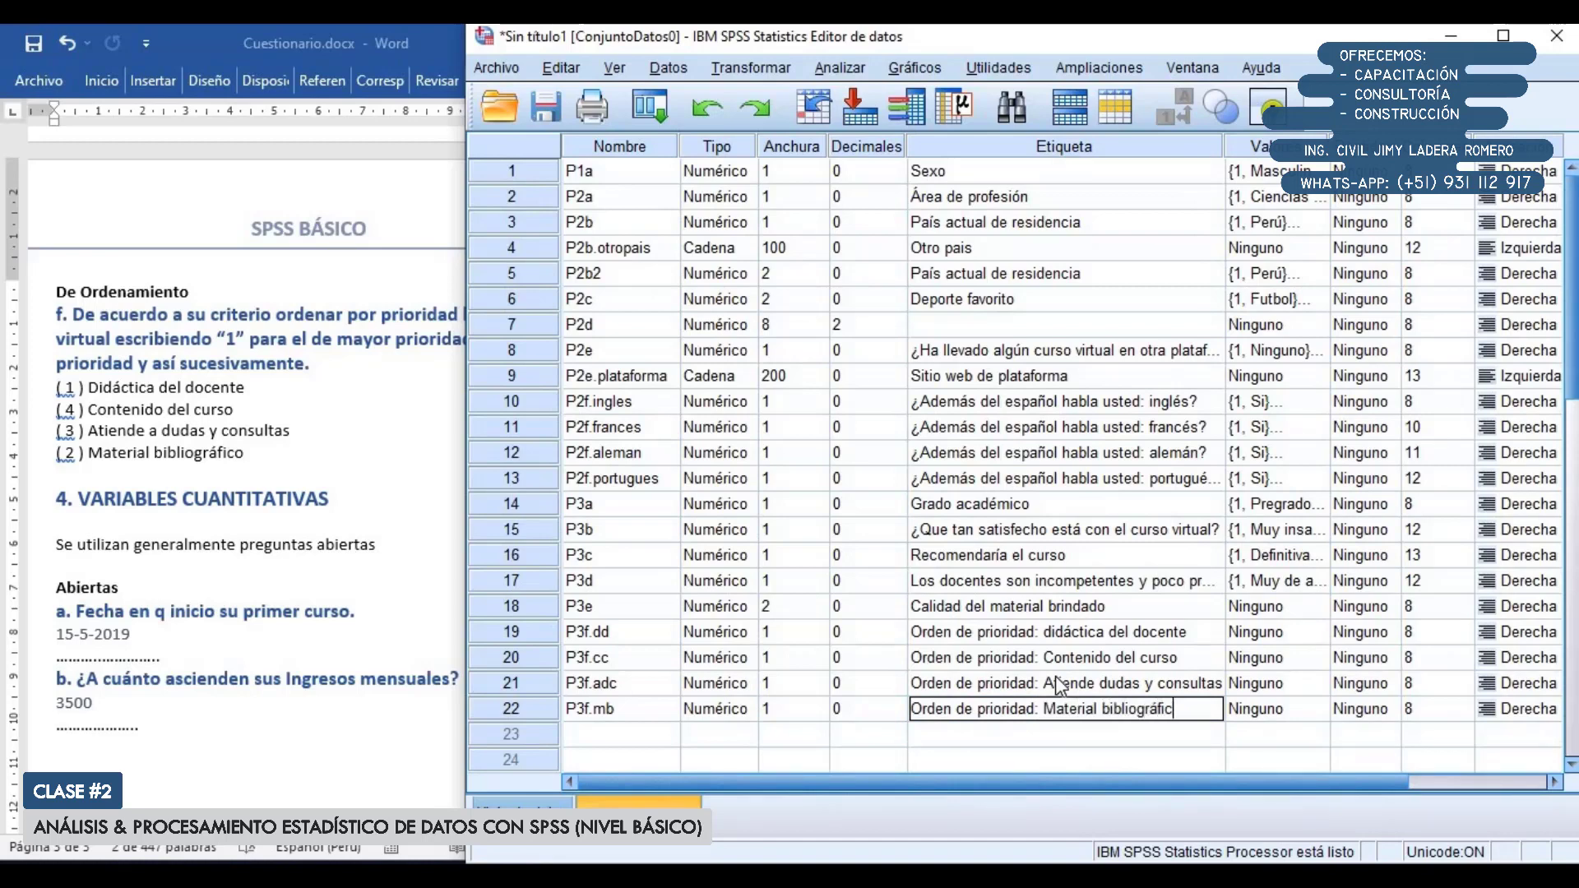
{"action": "type", "text": "o"}
{"action": "key", "text": "Return"}
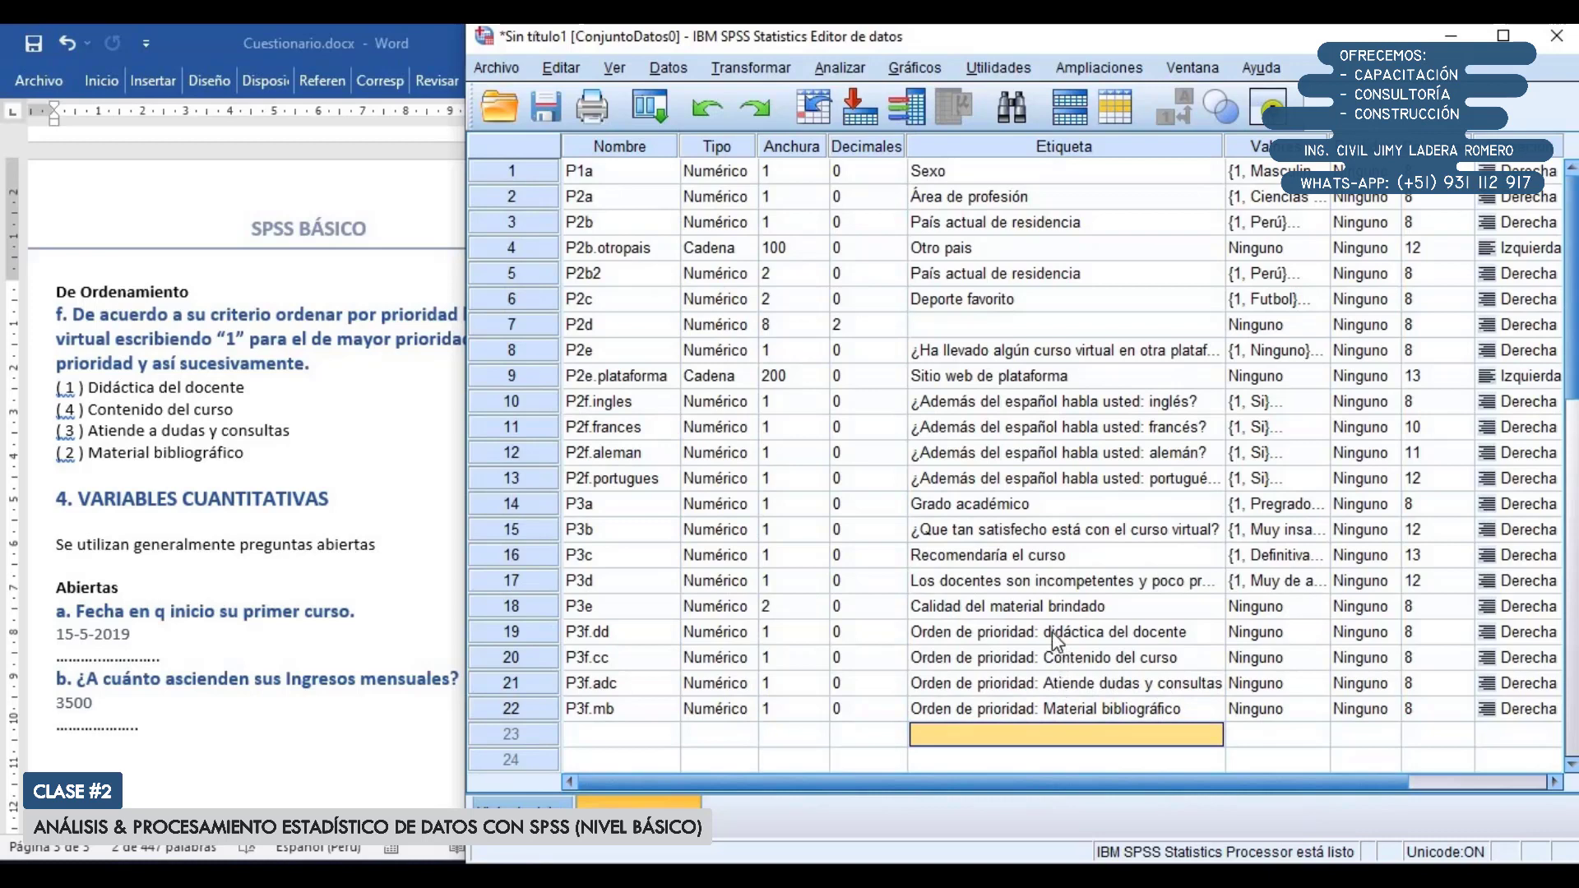
Capitalize "Didáctica" in the label of P3f.dd so it reads "Orden de prioridad: Didáctica del docente"
{"action": "double_click", "coordinate": [1055, 639]}
{"action": "double_click", "coordinate": [1047, 631]}
{"action": "left_click", "coordinate": [1047, 632]}
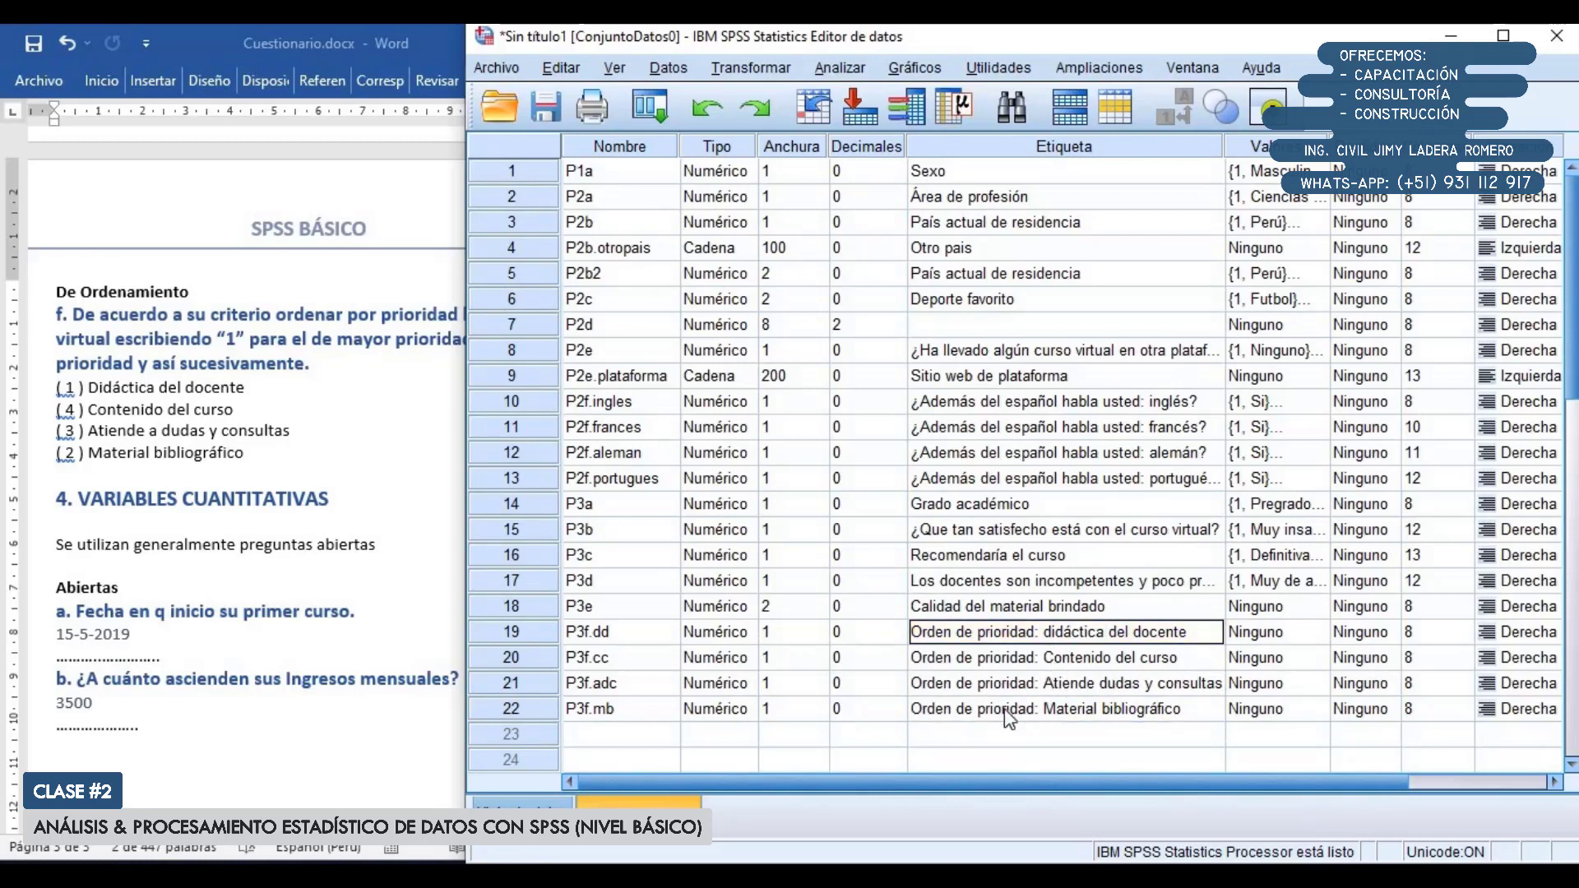
{"action": "key", "text": "BackSpace"}
{"action": "type", "text": "D"}
{"action": "left_click", "coordinate": [1094, 659]}
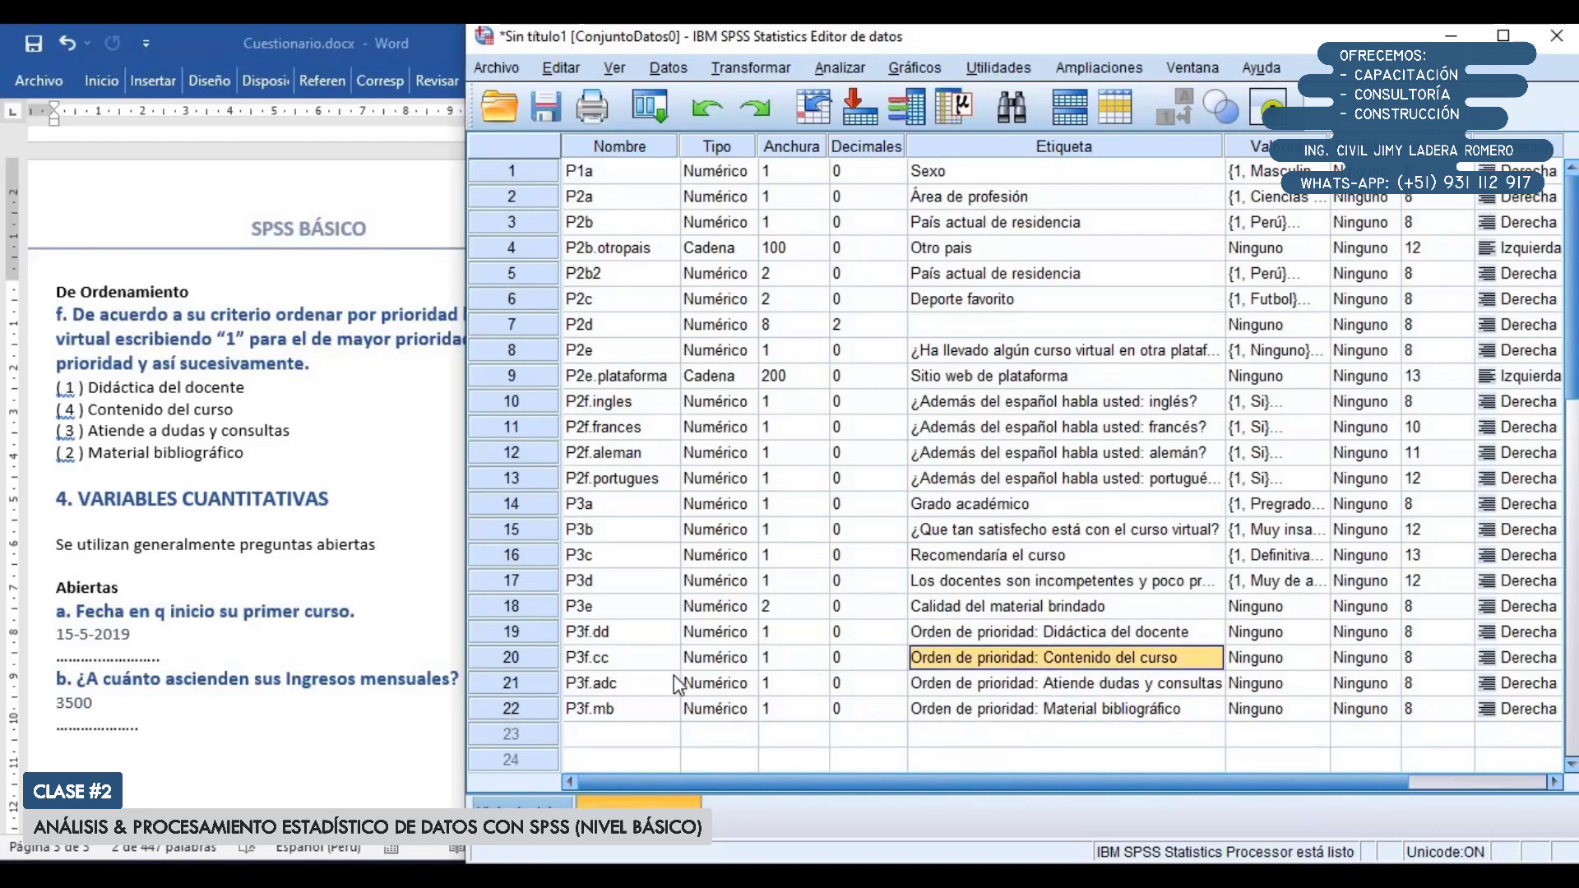
Review the attributes of the four P3f variables and narrow the Nombre and Etiqueta columns to show more of the variable table
{"action": "mouse_move", "coordinate": [511, 631]}
{"action": "left_mouse_down"}
{"action": "mouse_move", "coordinate": [531, 693]}
{"action": "mouse_move", "coordinate": [528, 632]}
{"action": "left_mouse_up"}
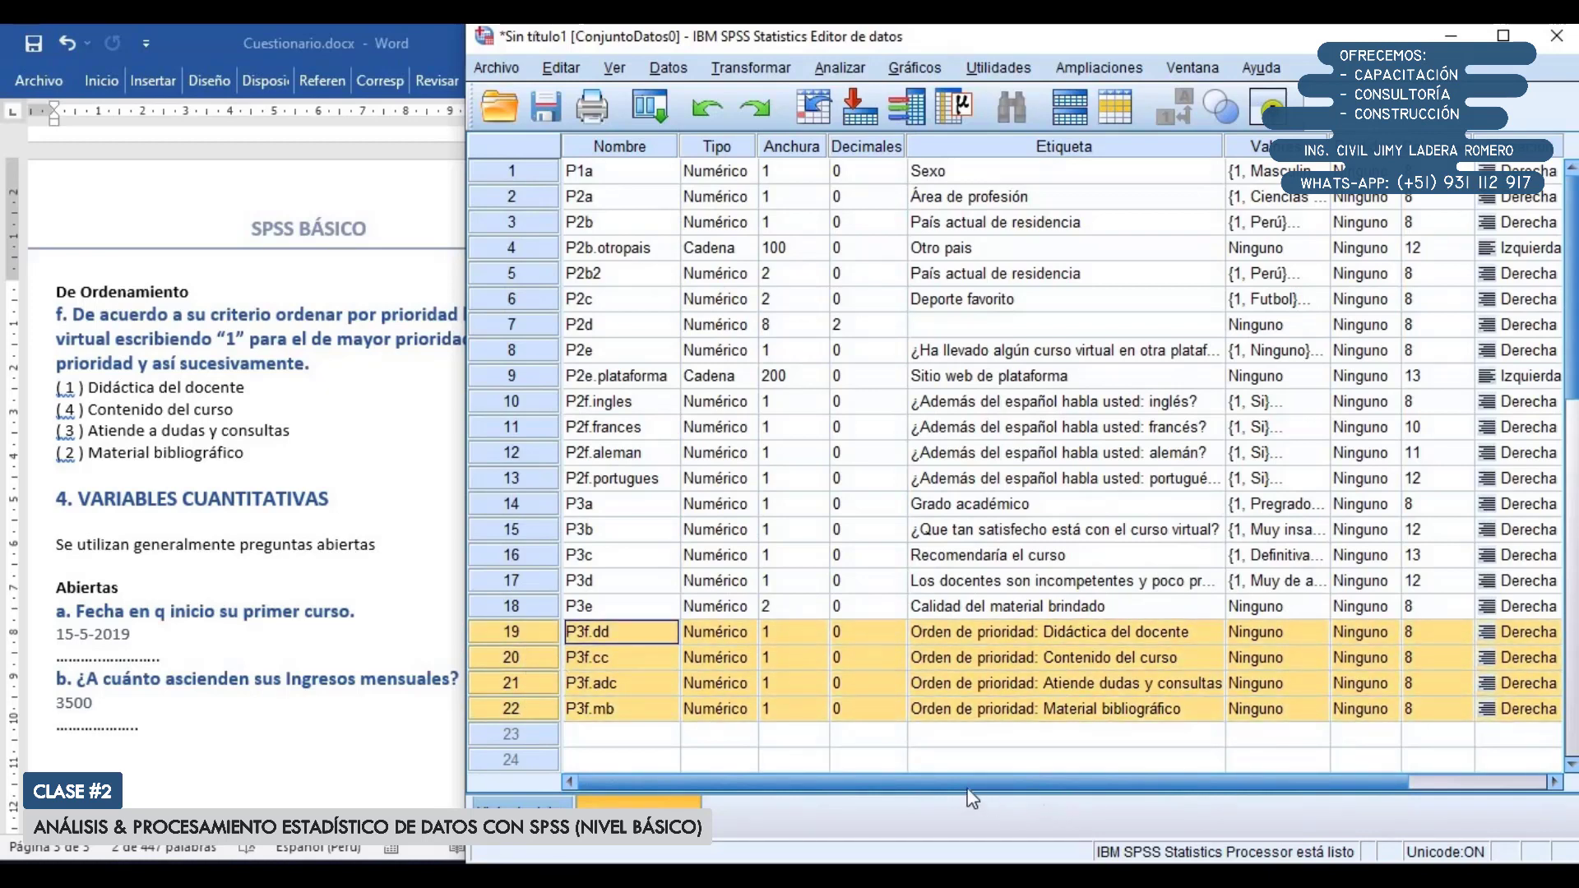
{"action": "scroll", "coordinate": [1146, 779], "scroll_direction": "right", "scroll_amount": 3}
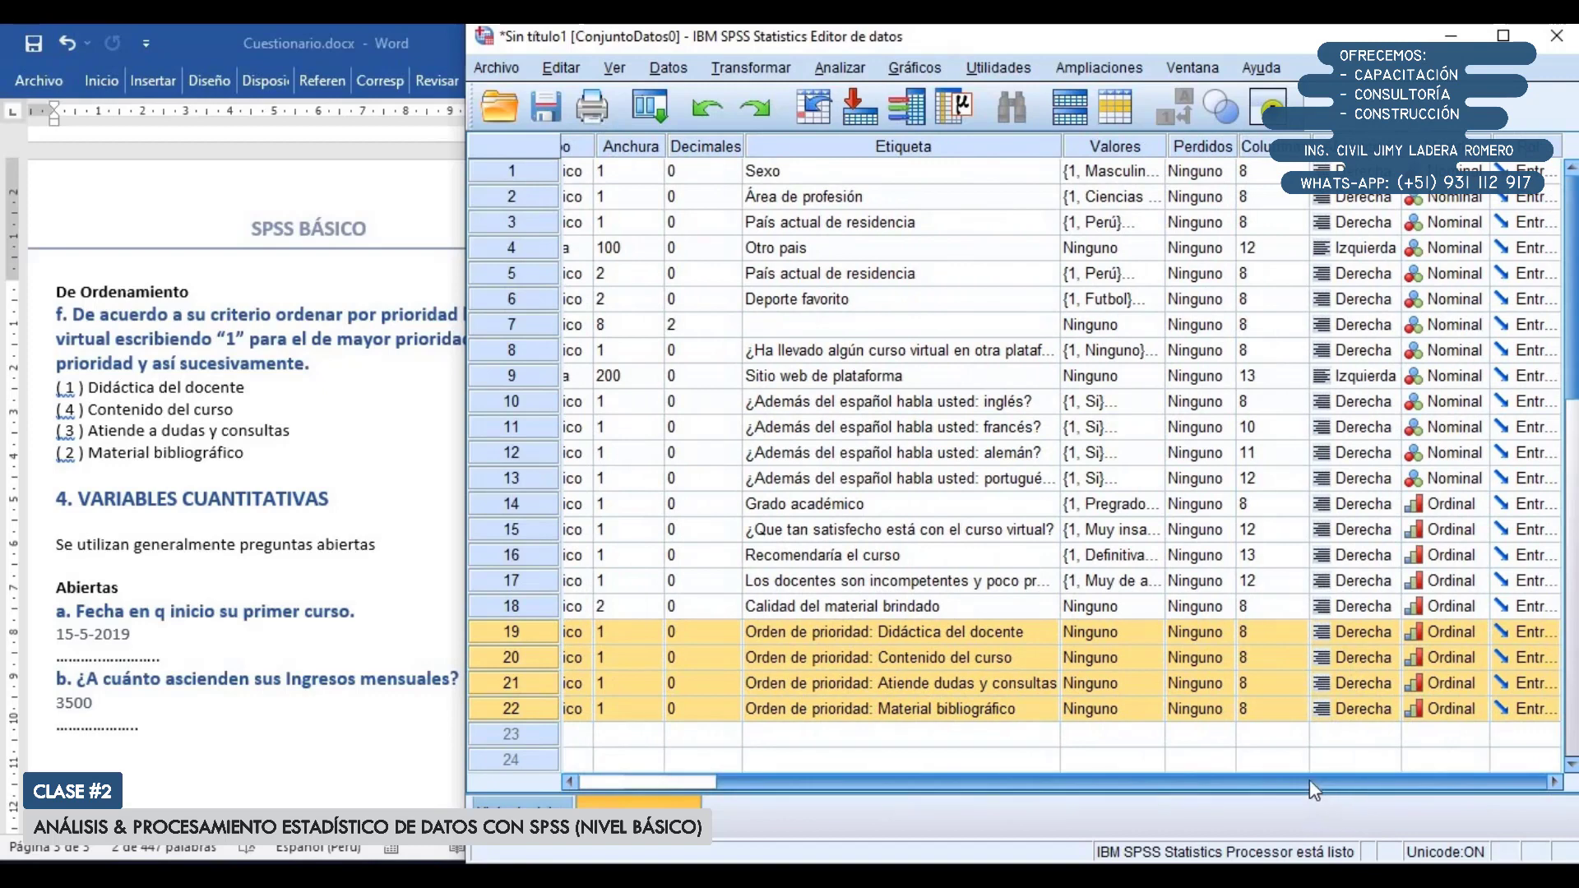
{"action": "scroll", "coordinate": [1152, 794], "scroll_direction": "left", "scroll_amount": 3}
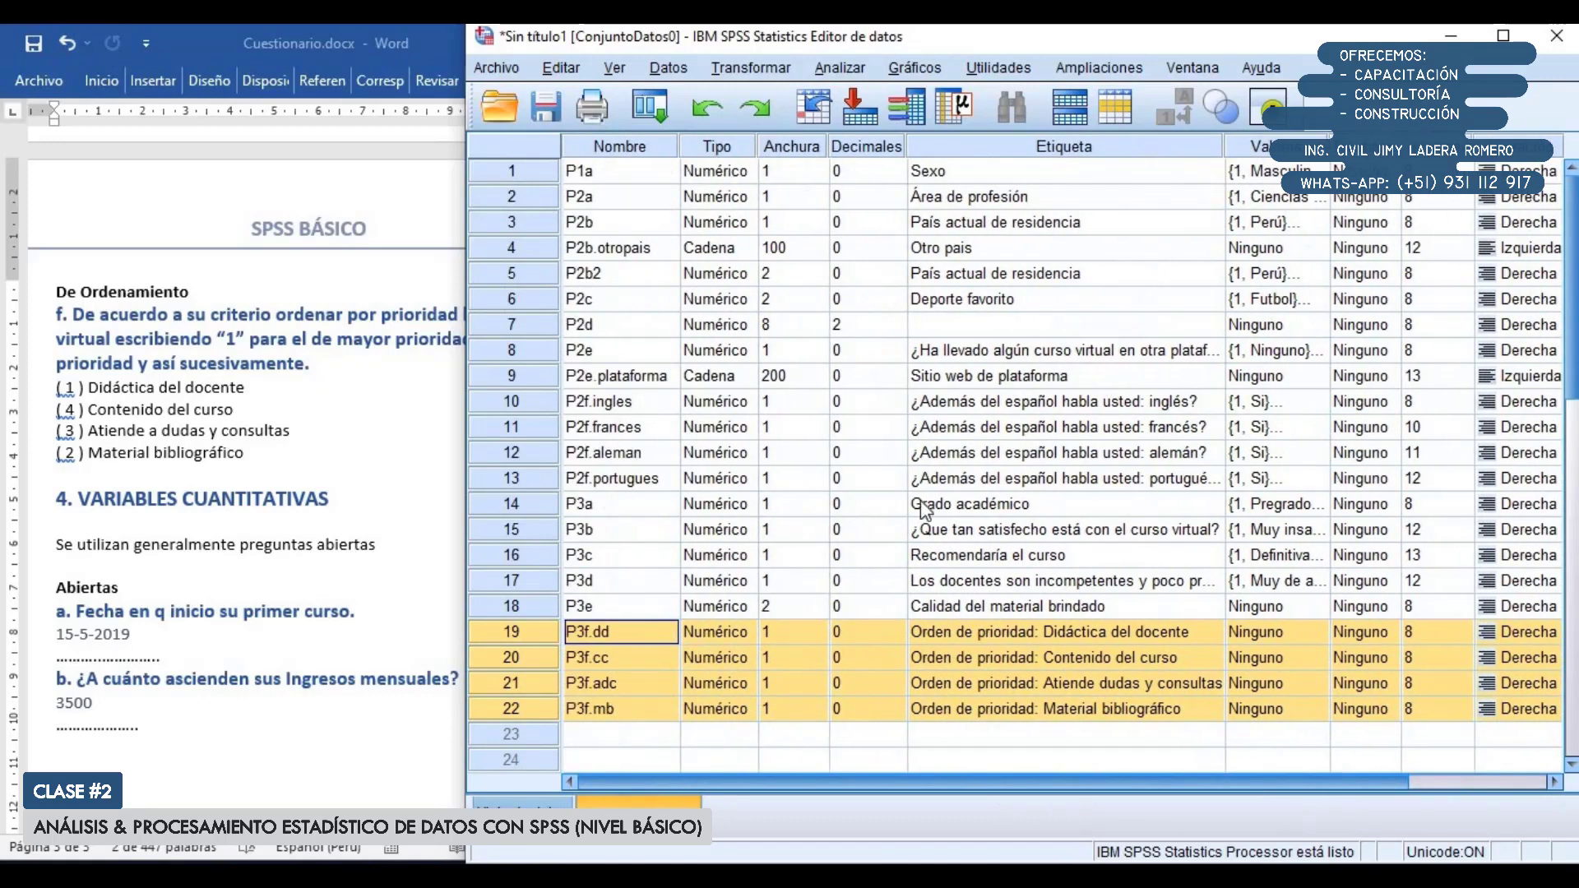
{"action": "left_click_drag", "start_coordinate": [685, 145], "coordinate": [666, 146]}
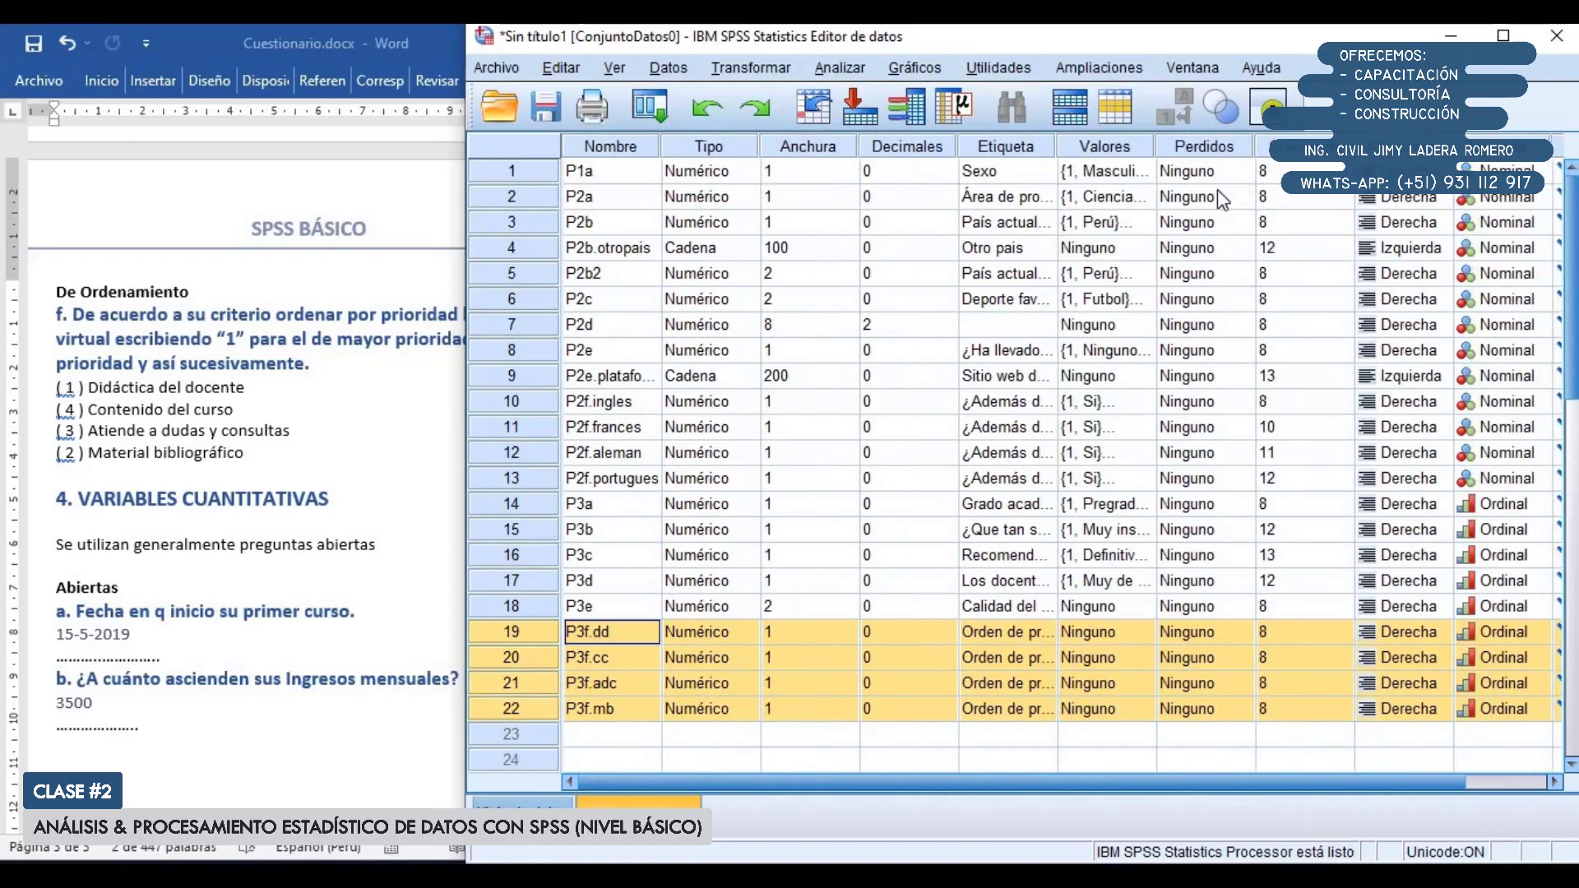
Adjust the column widths of the variable table, widening Etiqueta to read the P3f labels and leaving it moderately narrower
{"action": "left_click", "coordinate": [1020, 643]}
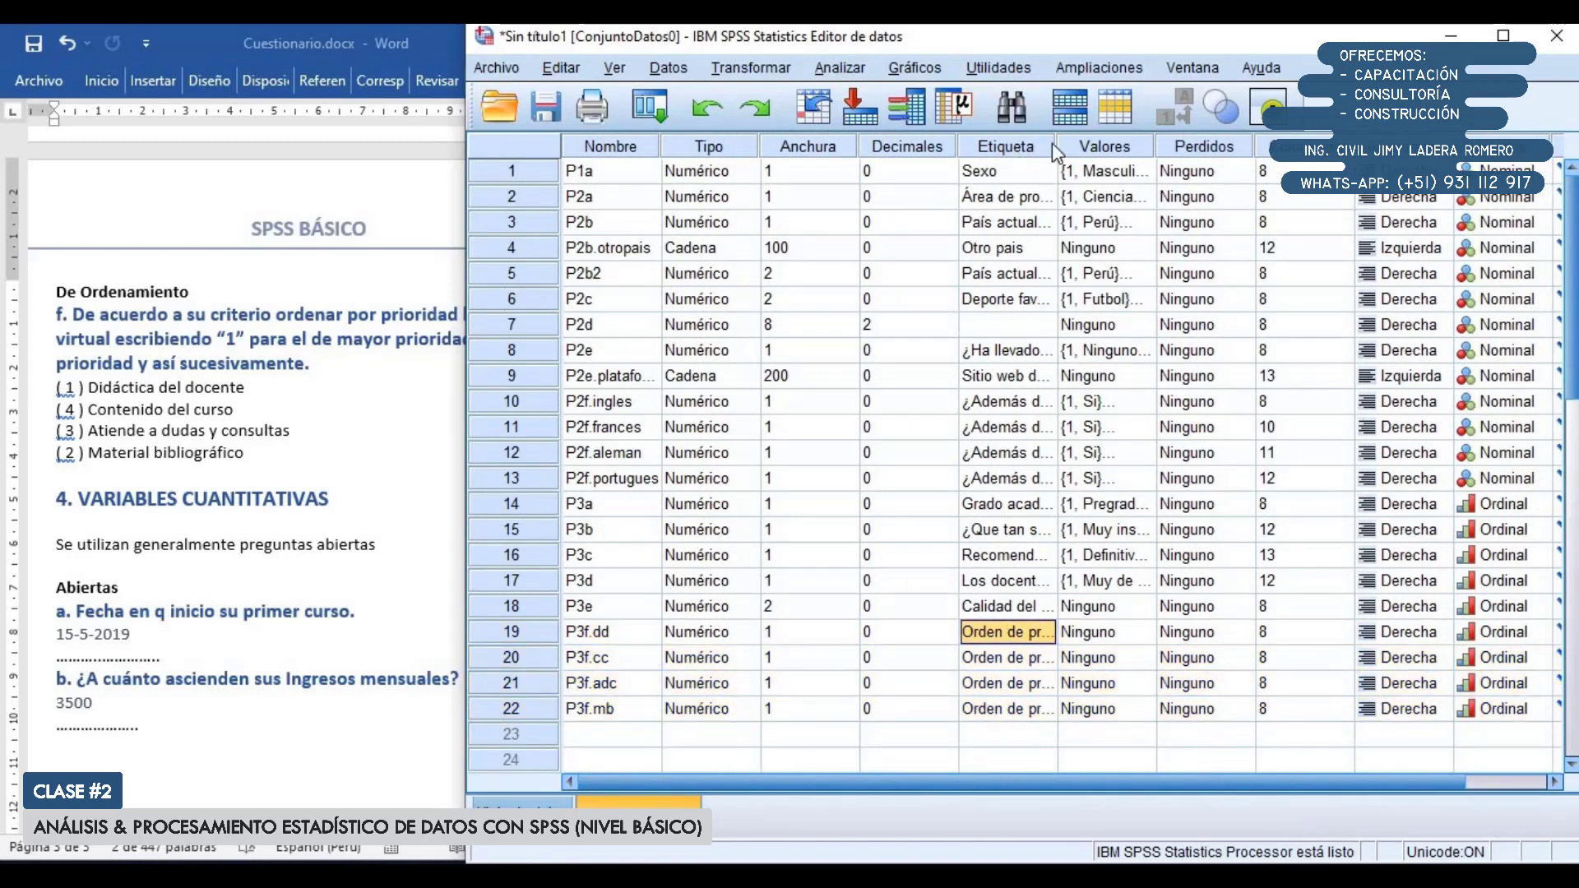
{"action": "left_click_drag", "start_coordinate": [1056, 143], "coordinate": [1111, 143]}
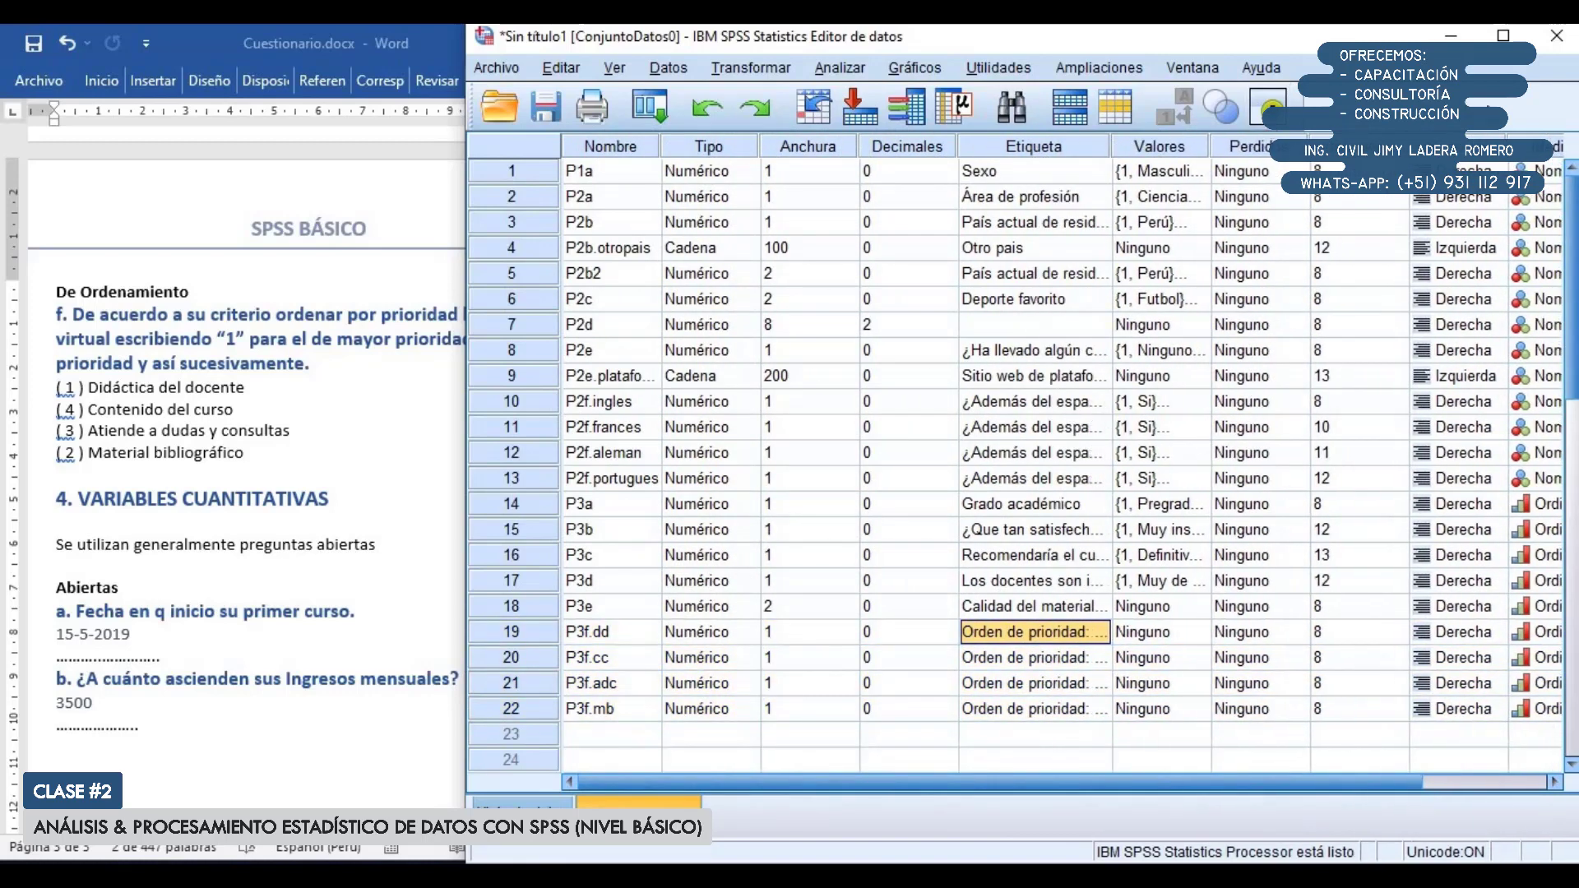
{"action": "mouse_move", "coordinate": [1507, 145]}
{"action": "left_mouse_down"}
{"action": "mouse_move", "coordinate": [1481, 145]}
{"action": "mouse_move", "coordinate": [1507, 146]}
{"action": "left_mouse_up"}
{"action": "left_click_drag", "start_coordinate": [1110, 143], "coordinate": [1056, 143]}
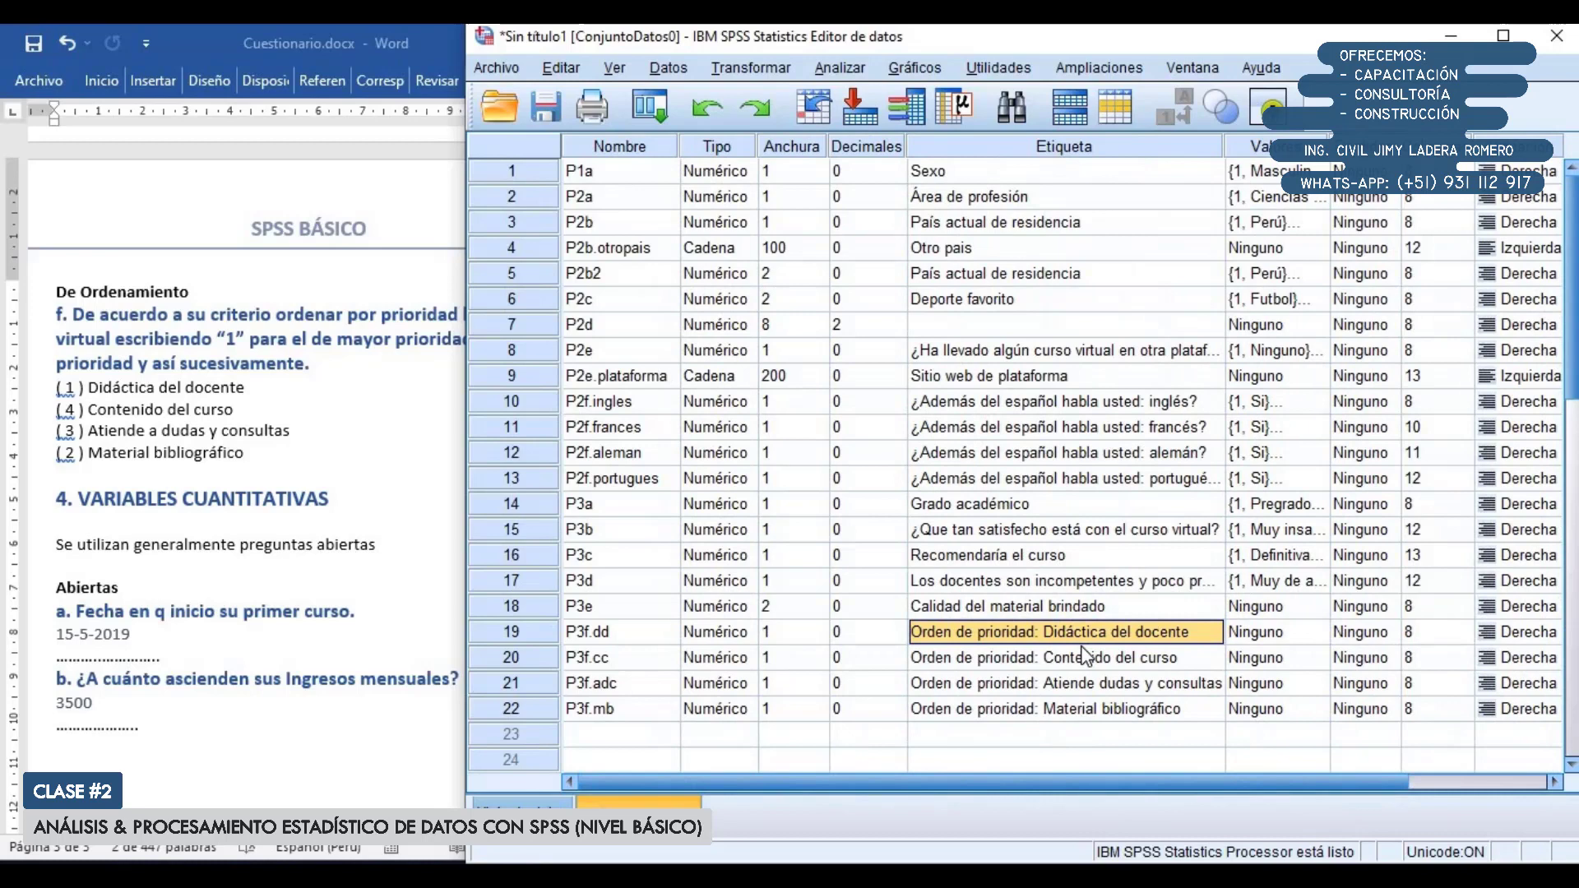
{"action": "left_click", "coordinate": [1085, 654]}
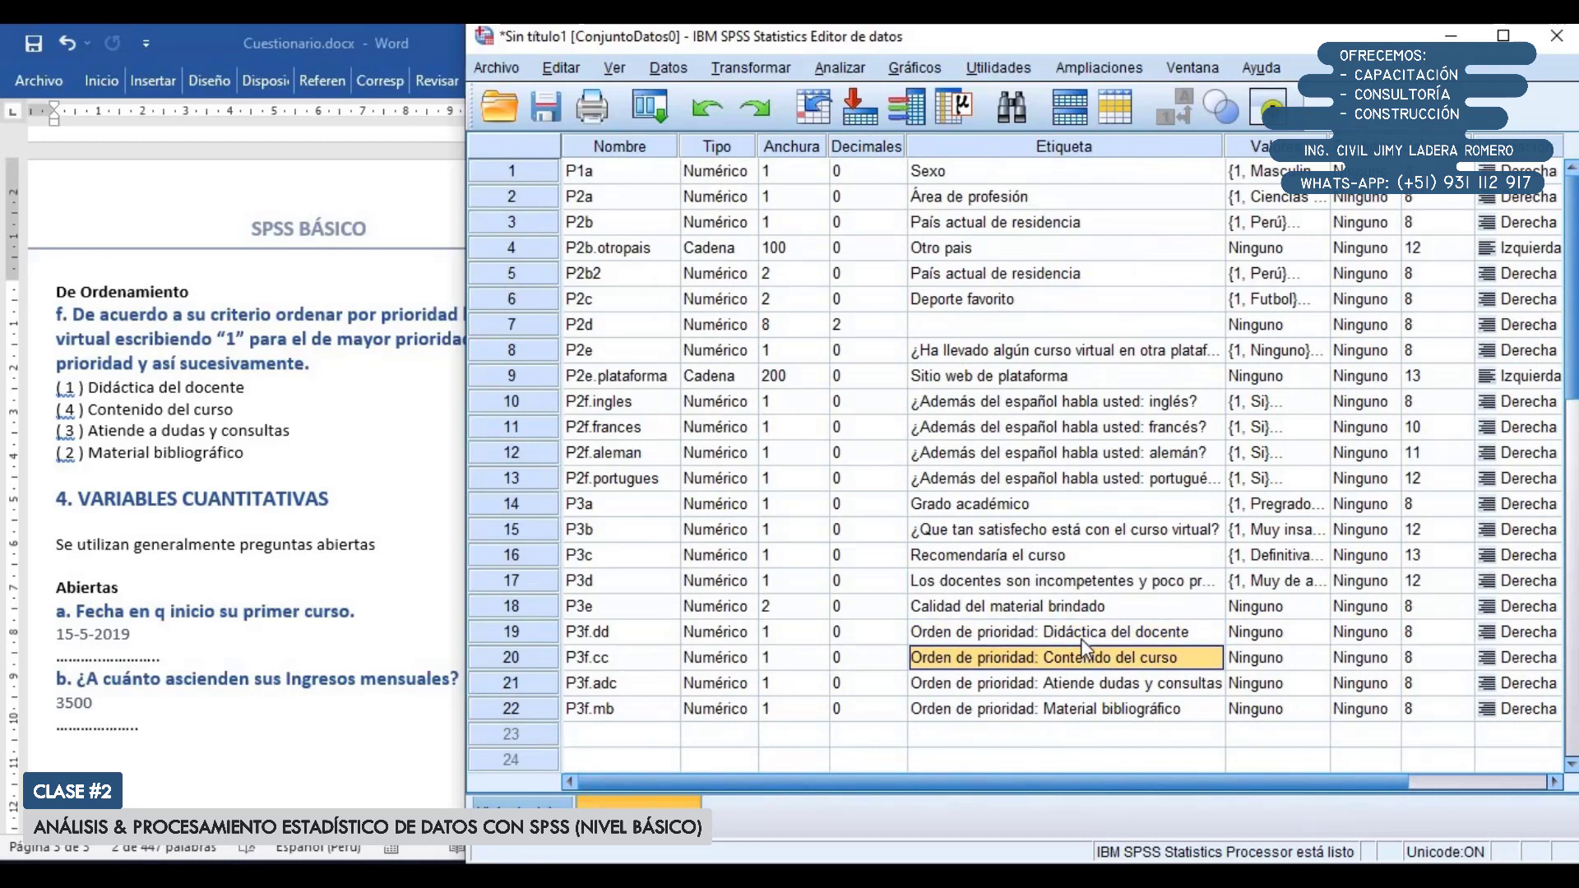
{"action": "left_click_drag", "start_coordinate": [1224, 148], "coordinate": [1155, 148]}
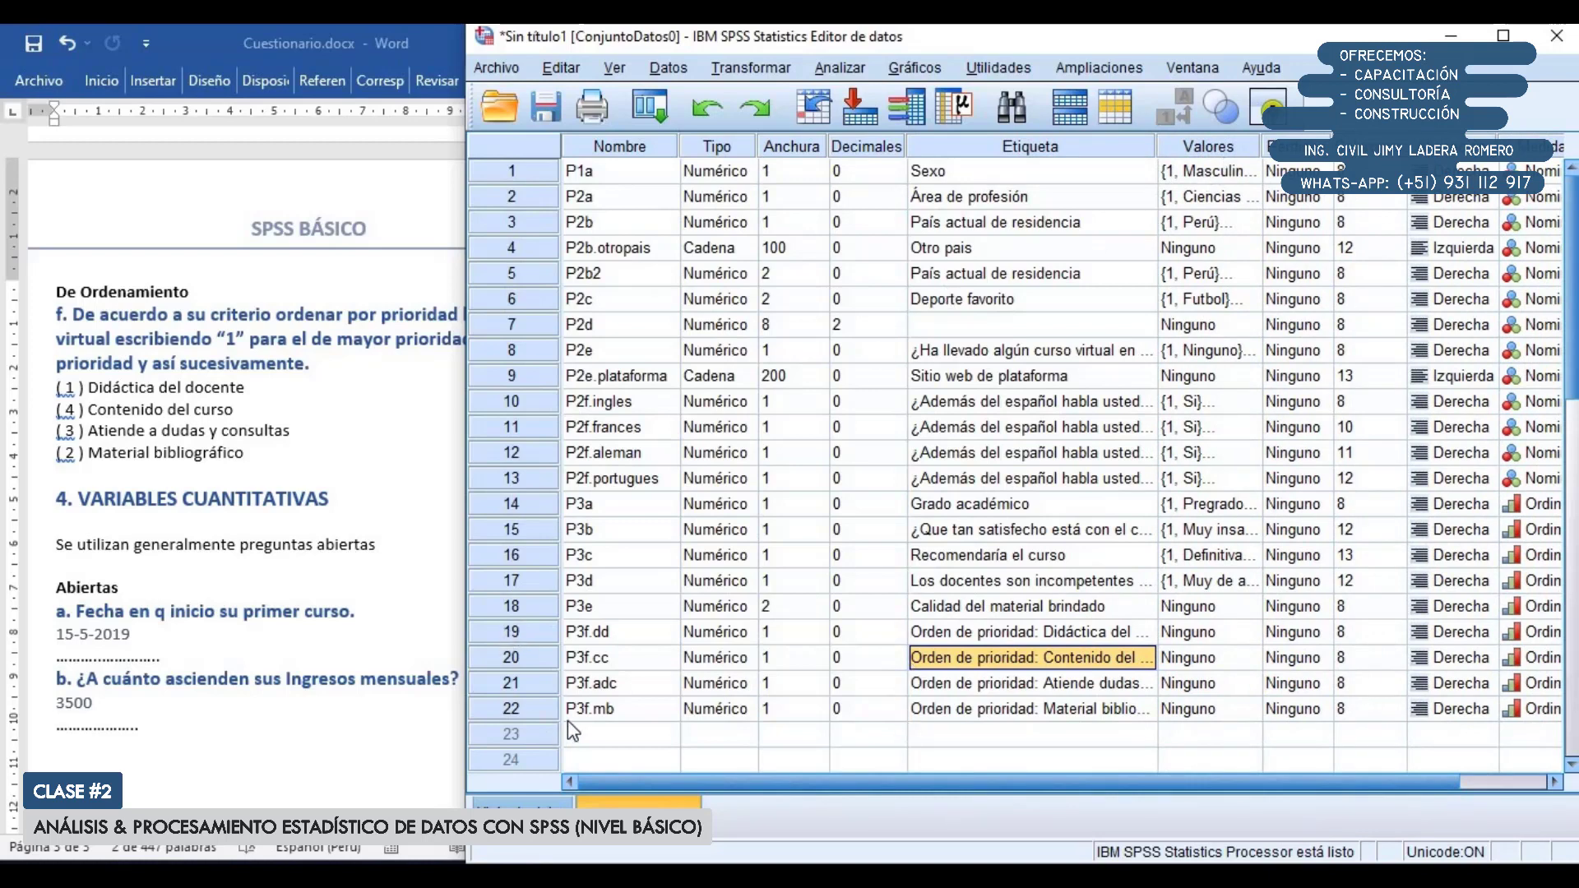
Switch to the data view and enter 6 as the P3e rating for case 1
{"action": "key", "text": "ctrl+t"}
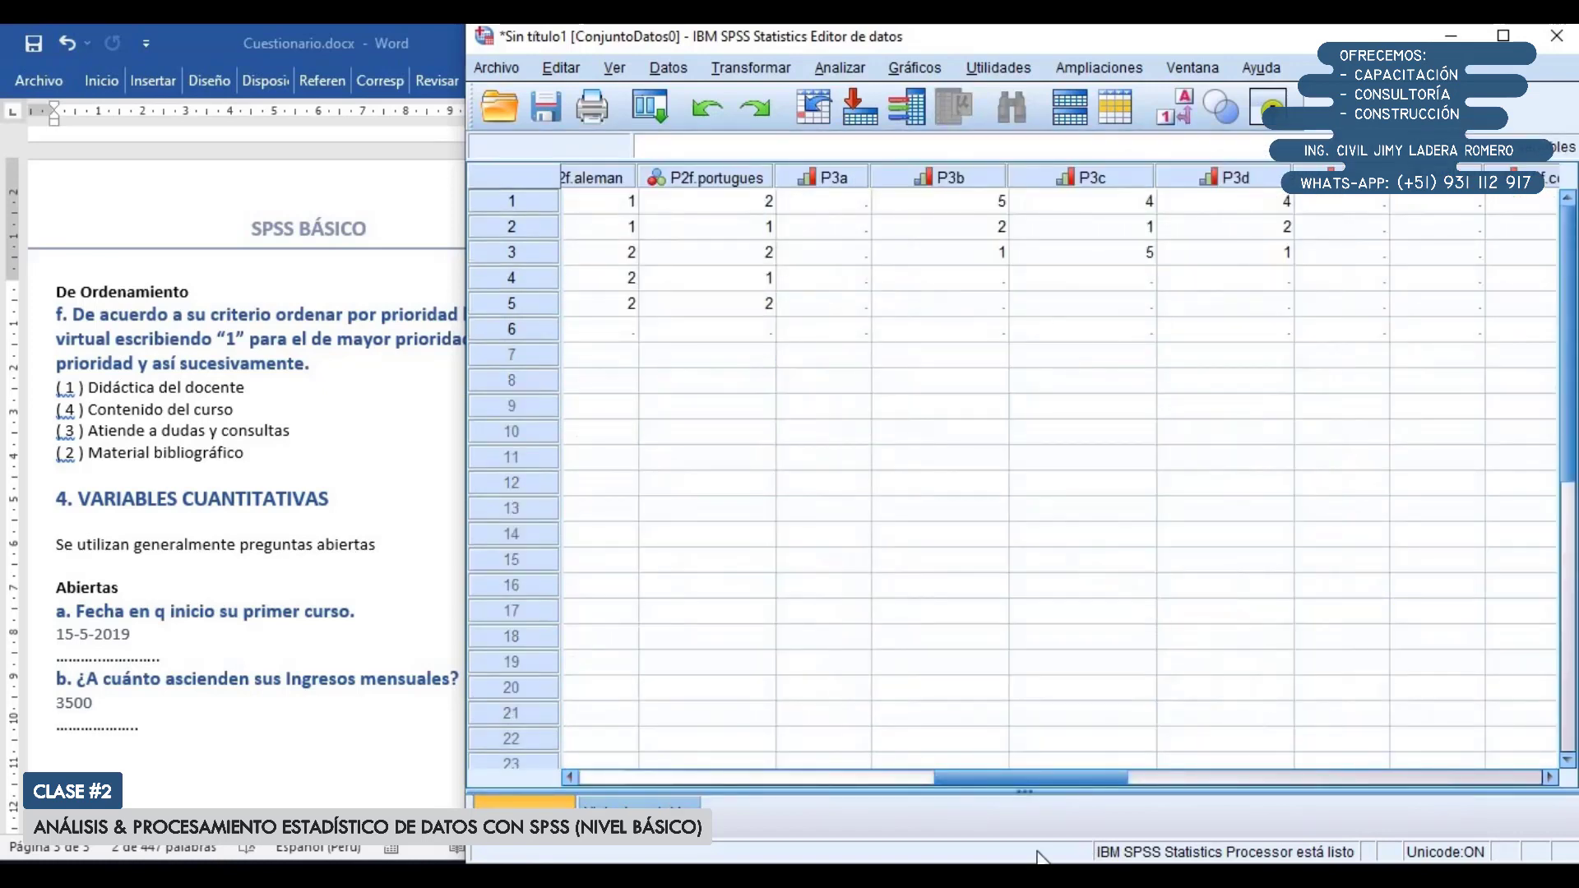
{"action": "left_click_drag", "start_coordinate": [1023, 780], "coordinate": [1221, 778]}
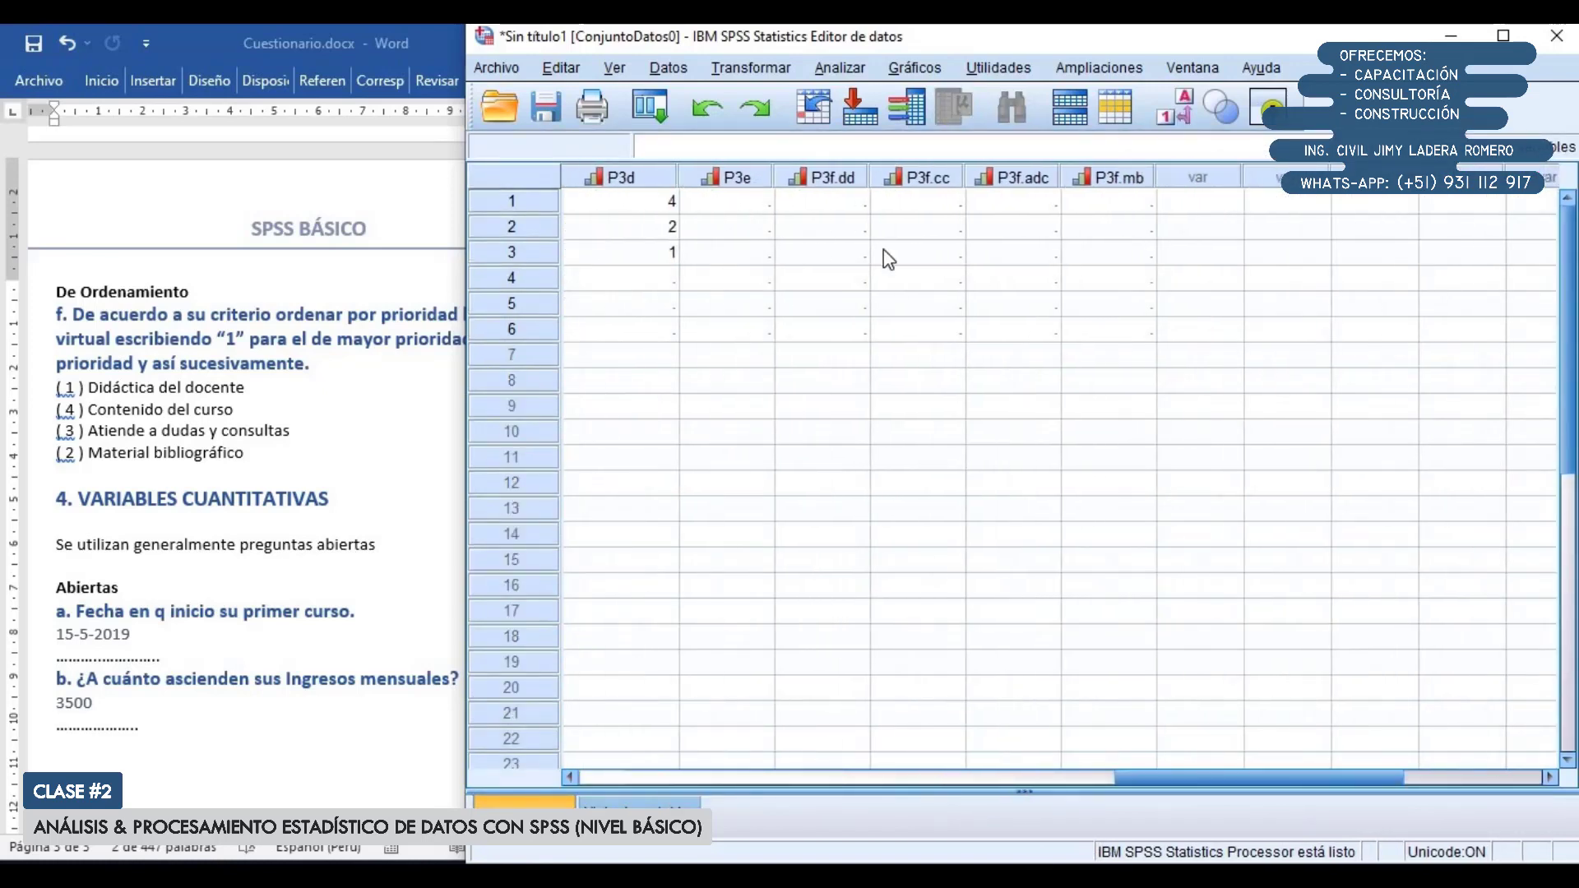
{"action": "scroll", "coordinate": [415, 493], "scroll_direction": "up", "scroll_amount": 3}
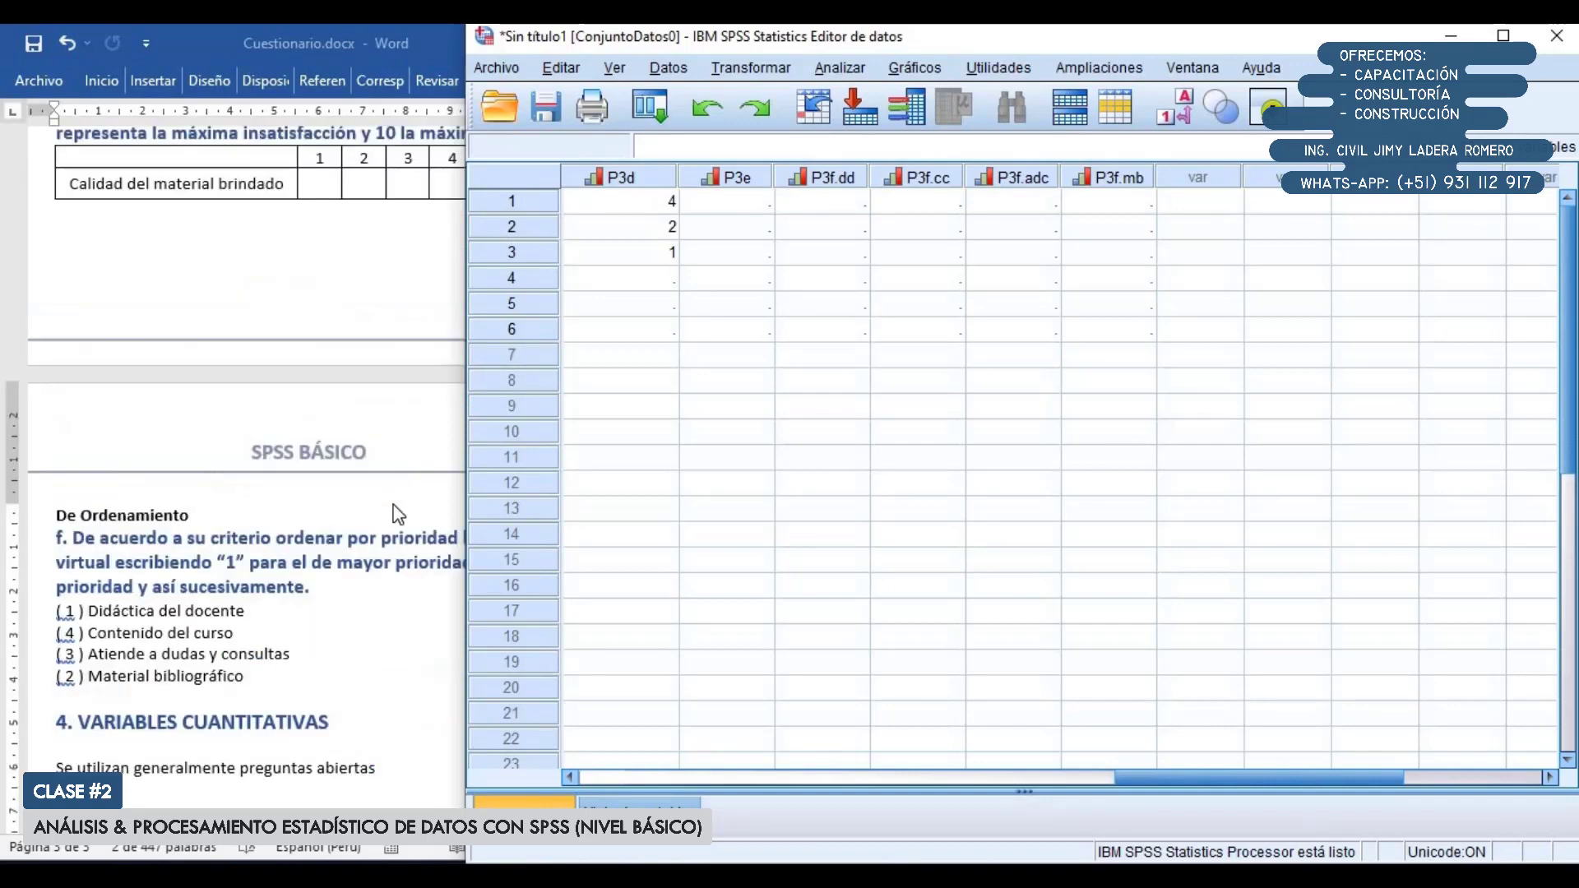
{"action": "scroll", "coordinate": [448, 391], "scroll_direction": "up", "scroll_amount": 3}
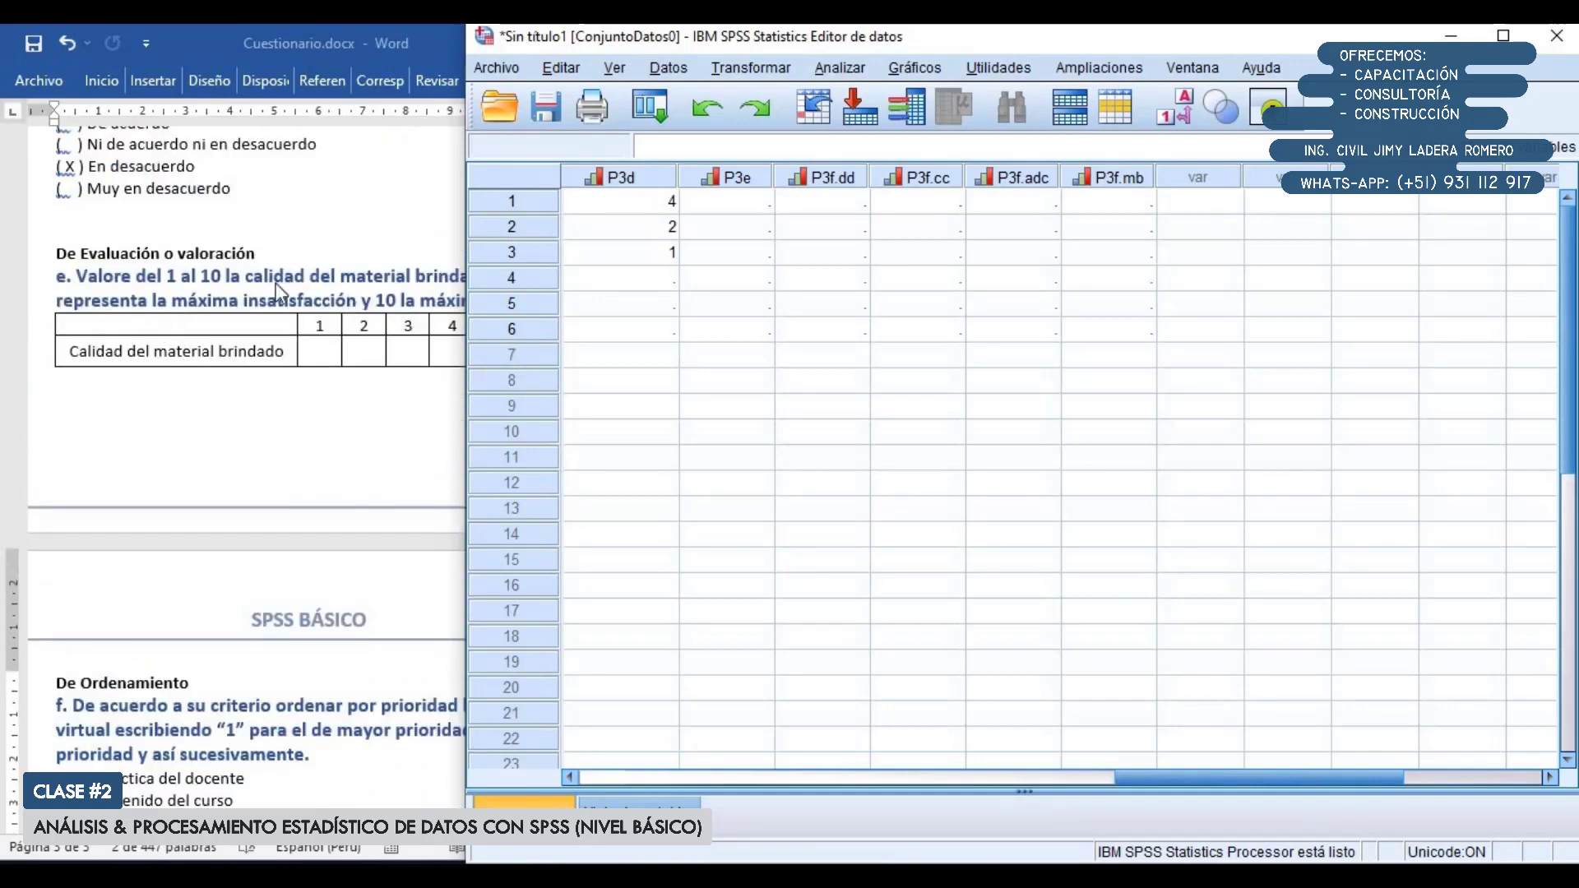
{"action": "left_click", "coordinate": [740, 203]}
{"action": "type", "text": "6"}
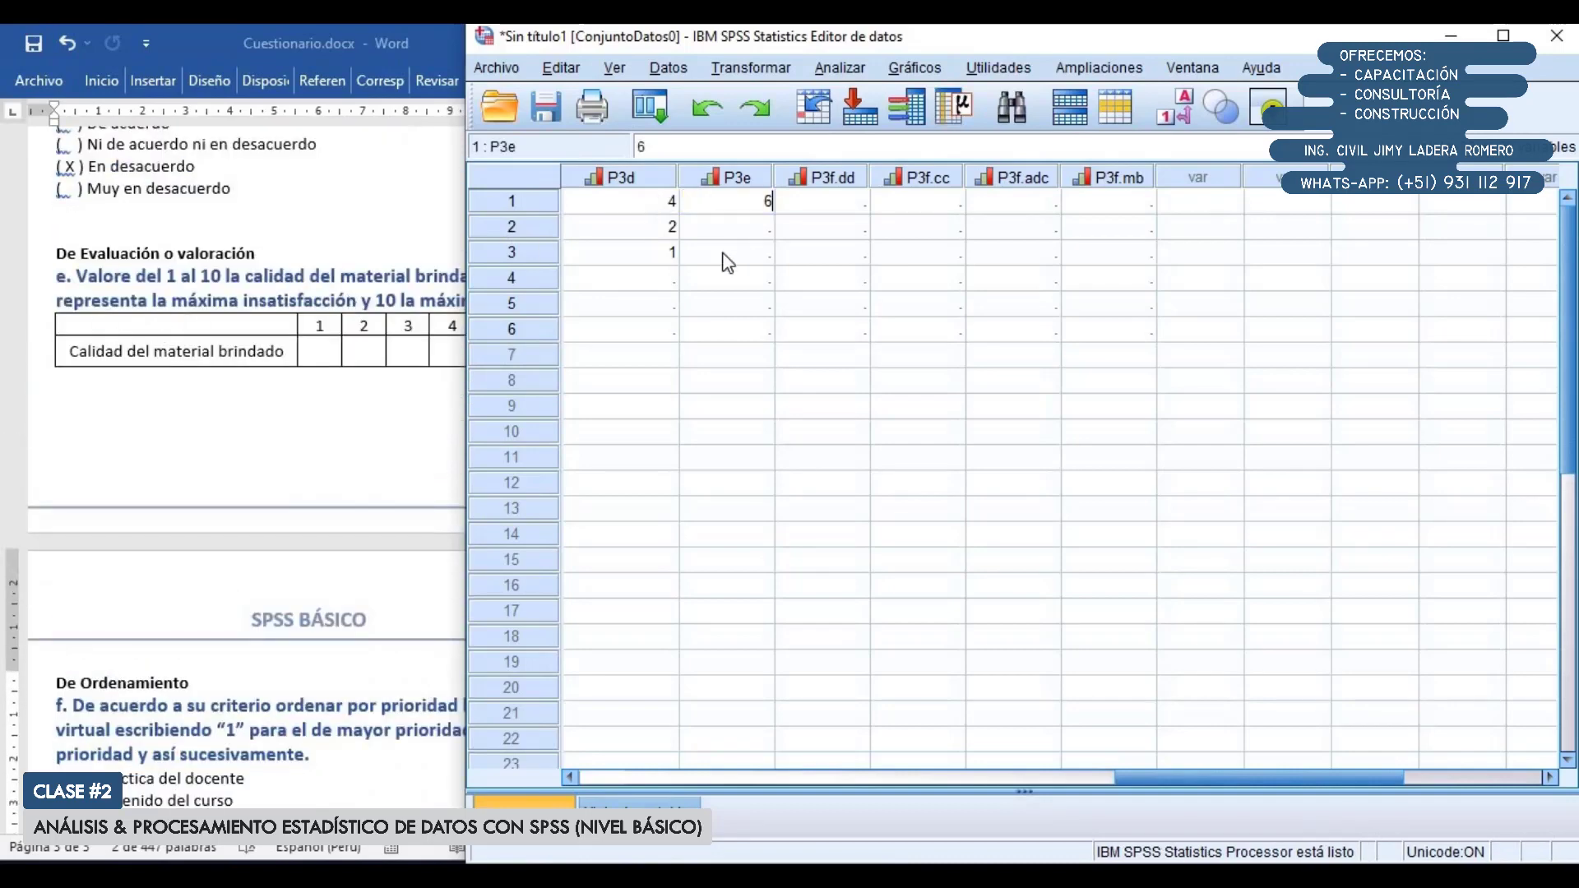
{"action": "key", "text": "Return"}
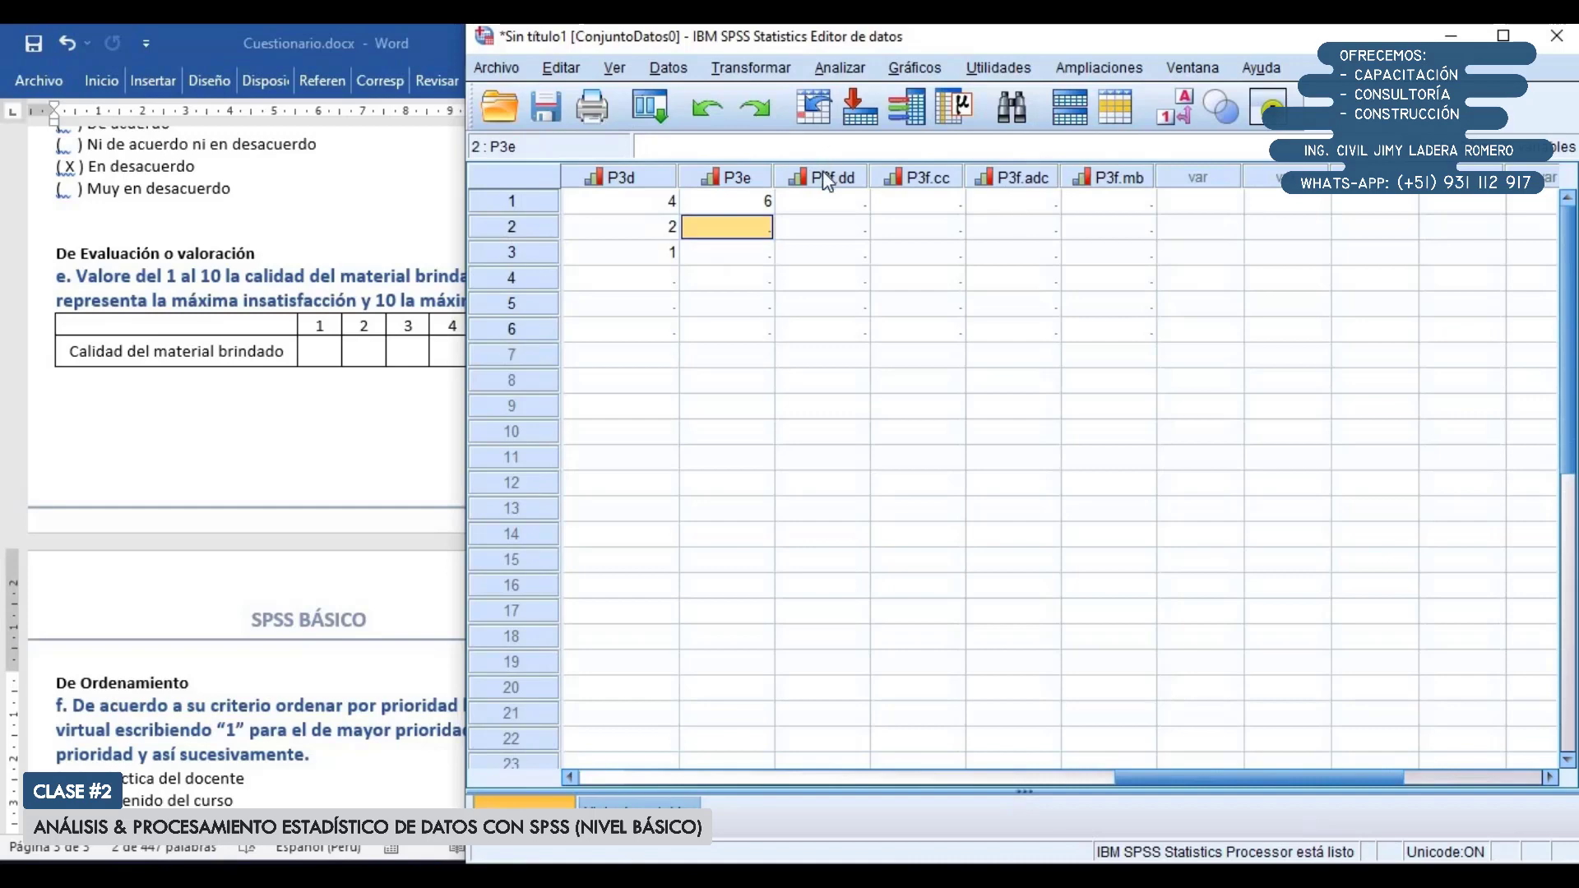
Enter the priority rankings for case 1 from the questionnaire: P3f.dd 1, P3f.cc 4, P3f.adc 3 and P3f.mb 2
{"action": "left_click_drag", "start_coordinate": [823, 177], "coordinate": [1090, 176]}
{"action": "scroll", "coordinate": [185, 559], "scroll_direction": "down", "scroll_amount": 3}
{"action": "scroll", "coordinate": [182, 557], "scroll_direction": "down", "scroll_amount": 3}
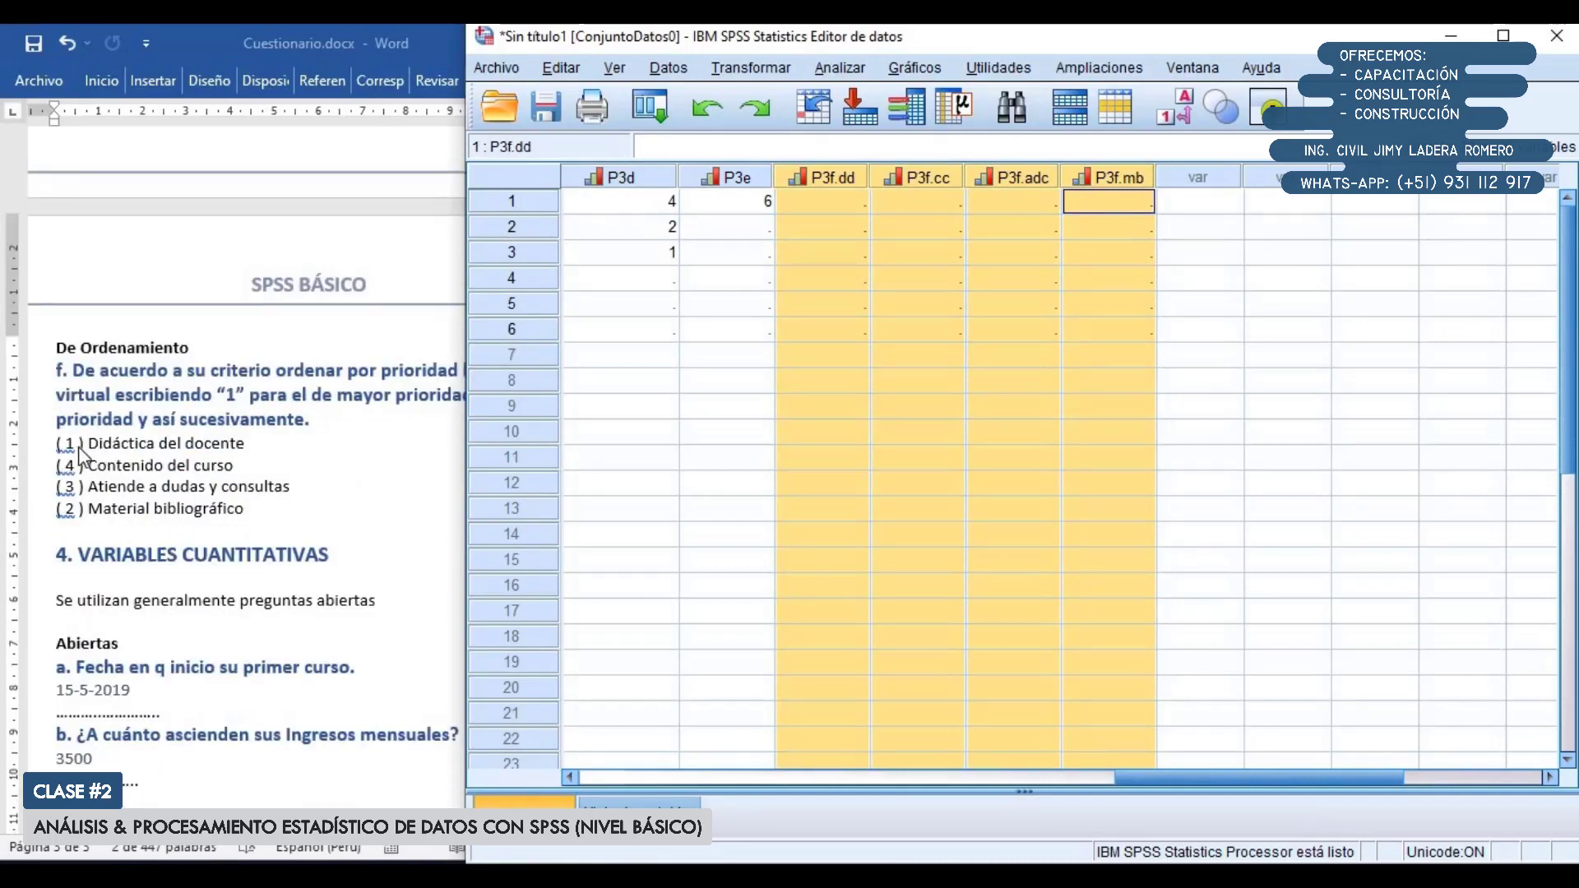
{"action": "left_click", "coordinate": [847, 201]}
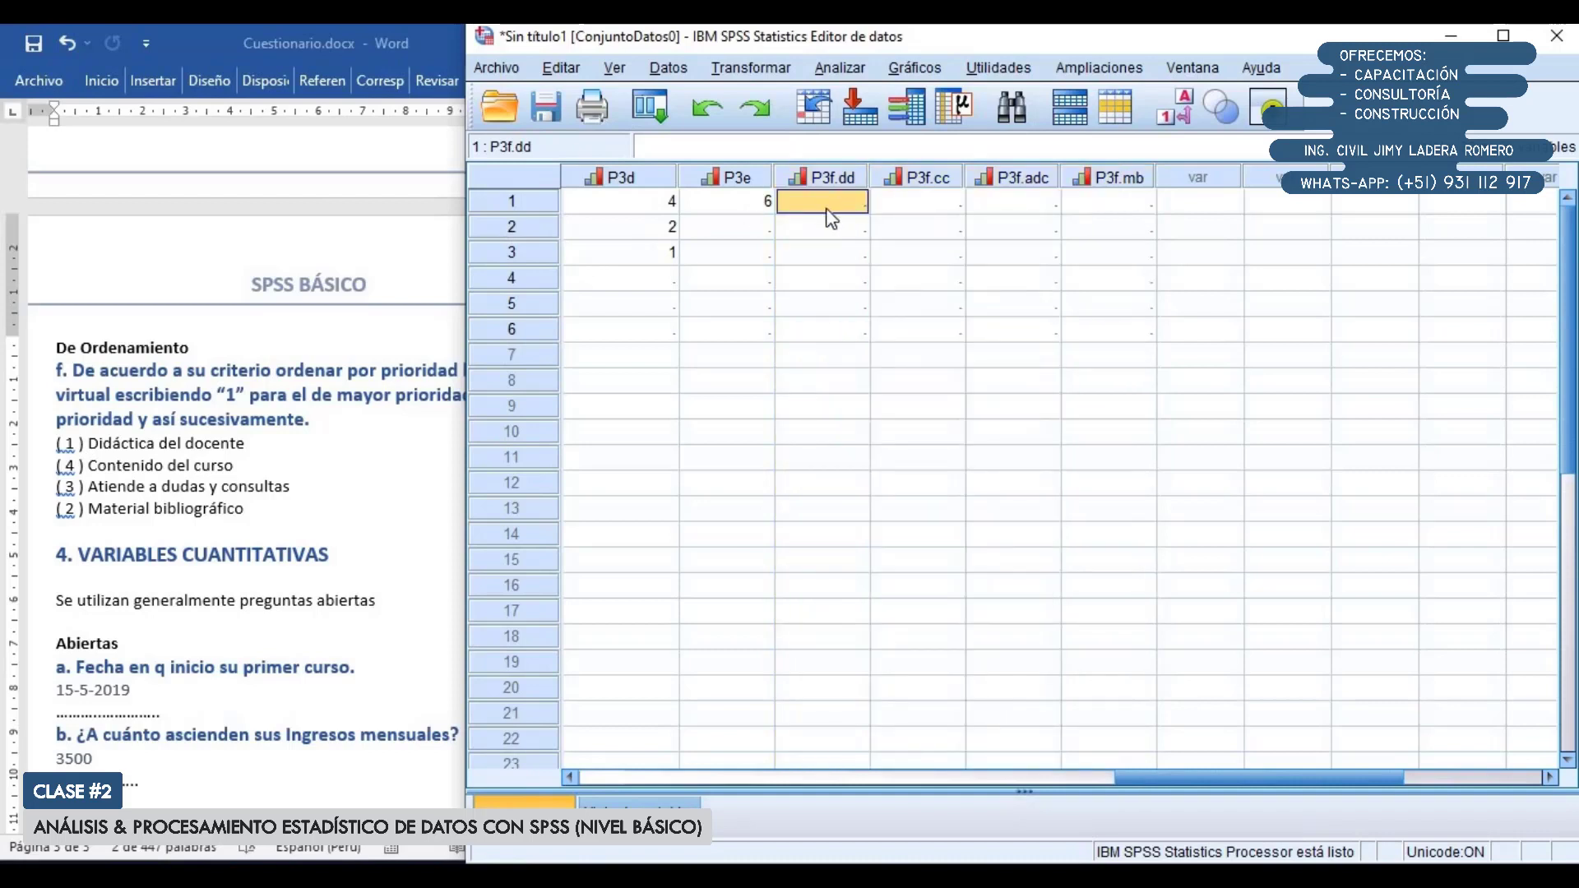
{"action": "type", "text": "1"}
{"action": "key", "text": "Tab"}
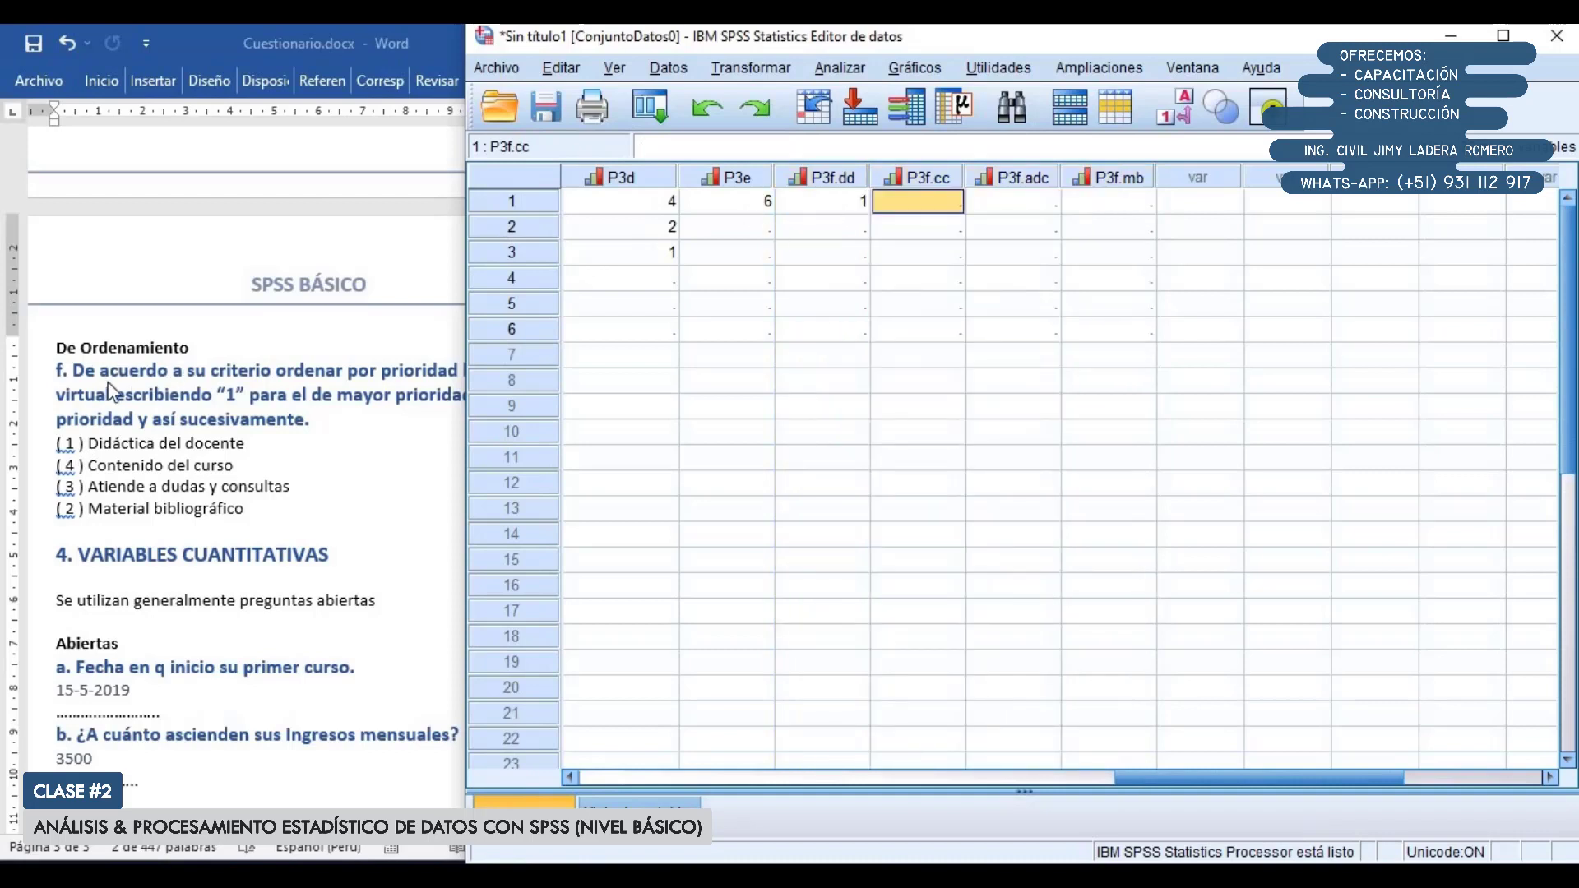
{"action": "left_click", "coordinate": [1077, 206]}
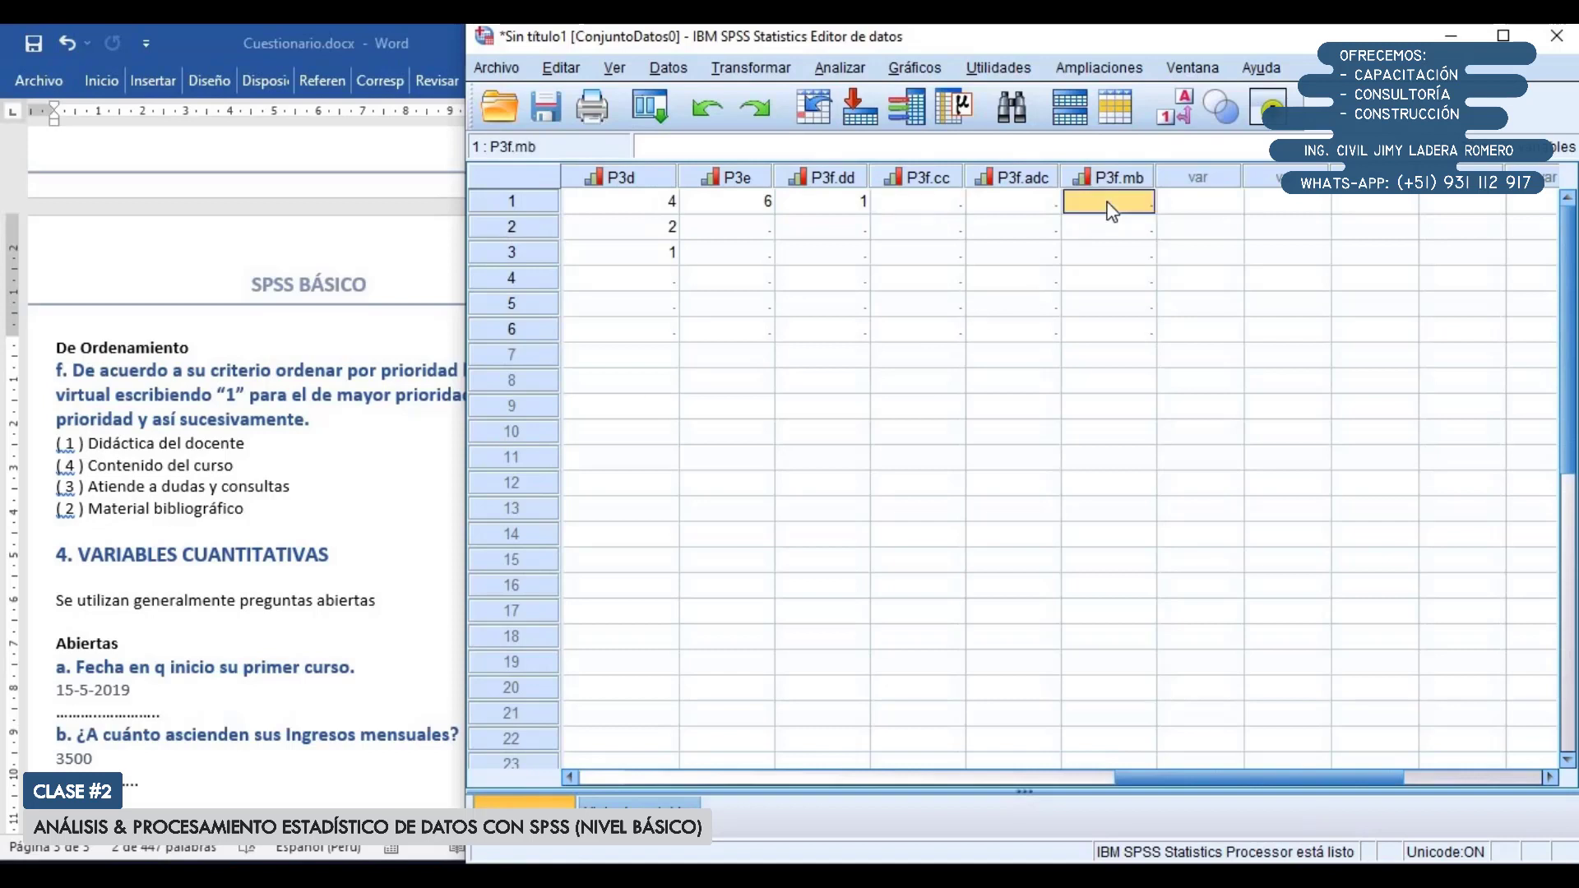
{"action": "type", "text": "2"}
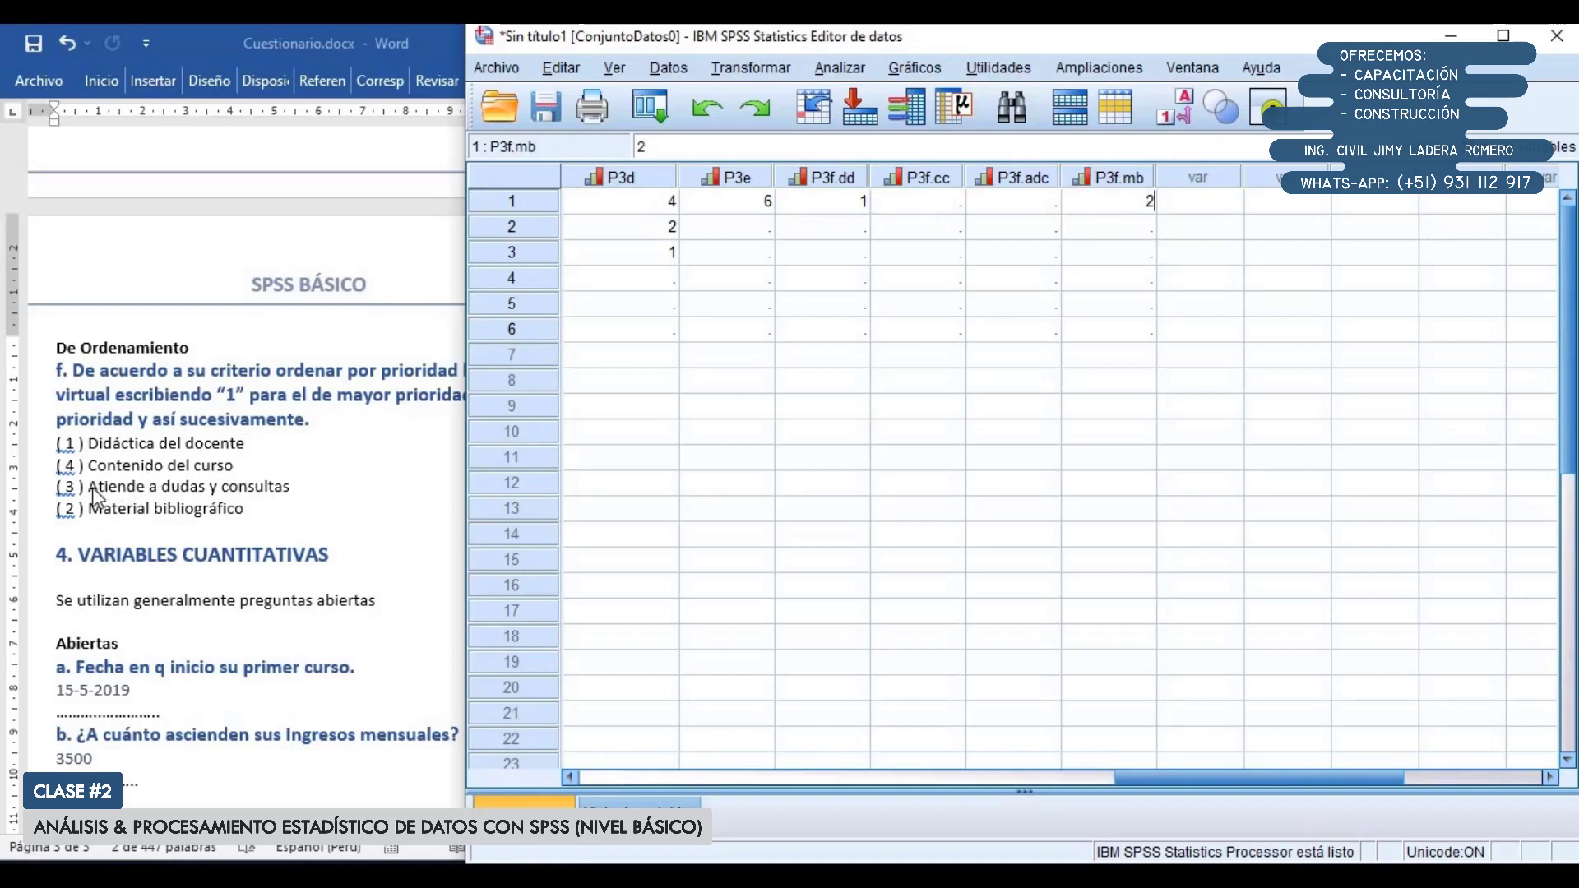
{"action": "left_click", "coordinate": [1034, 199]}
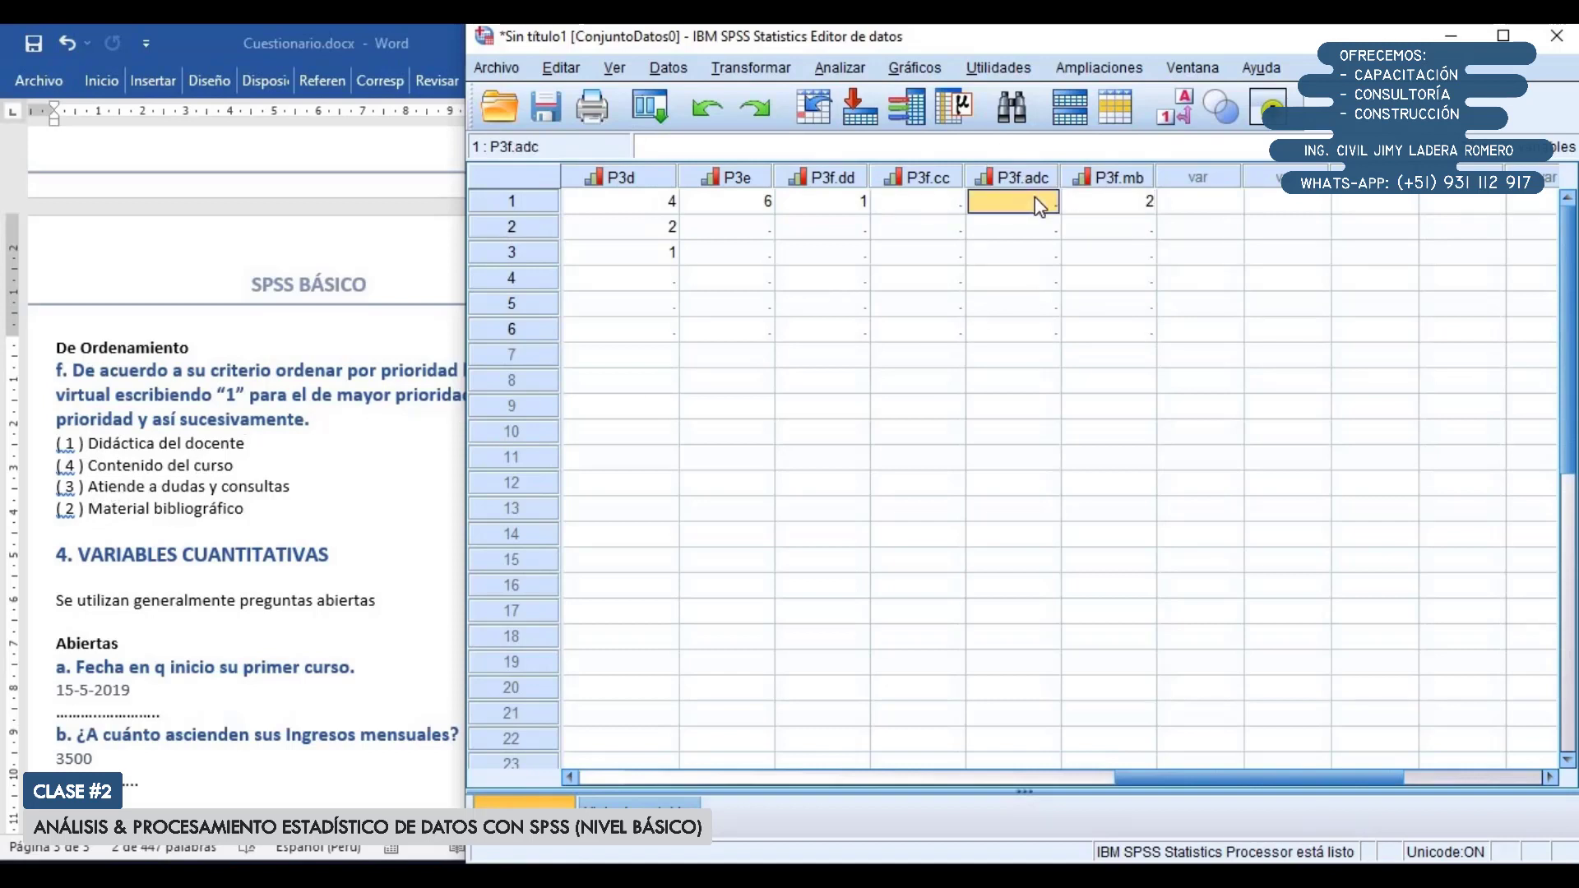
{"action": "type", "text": "3"}
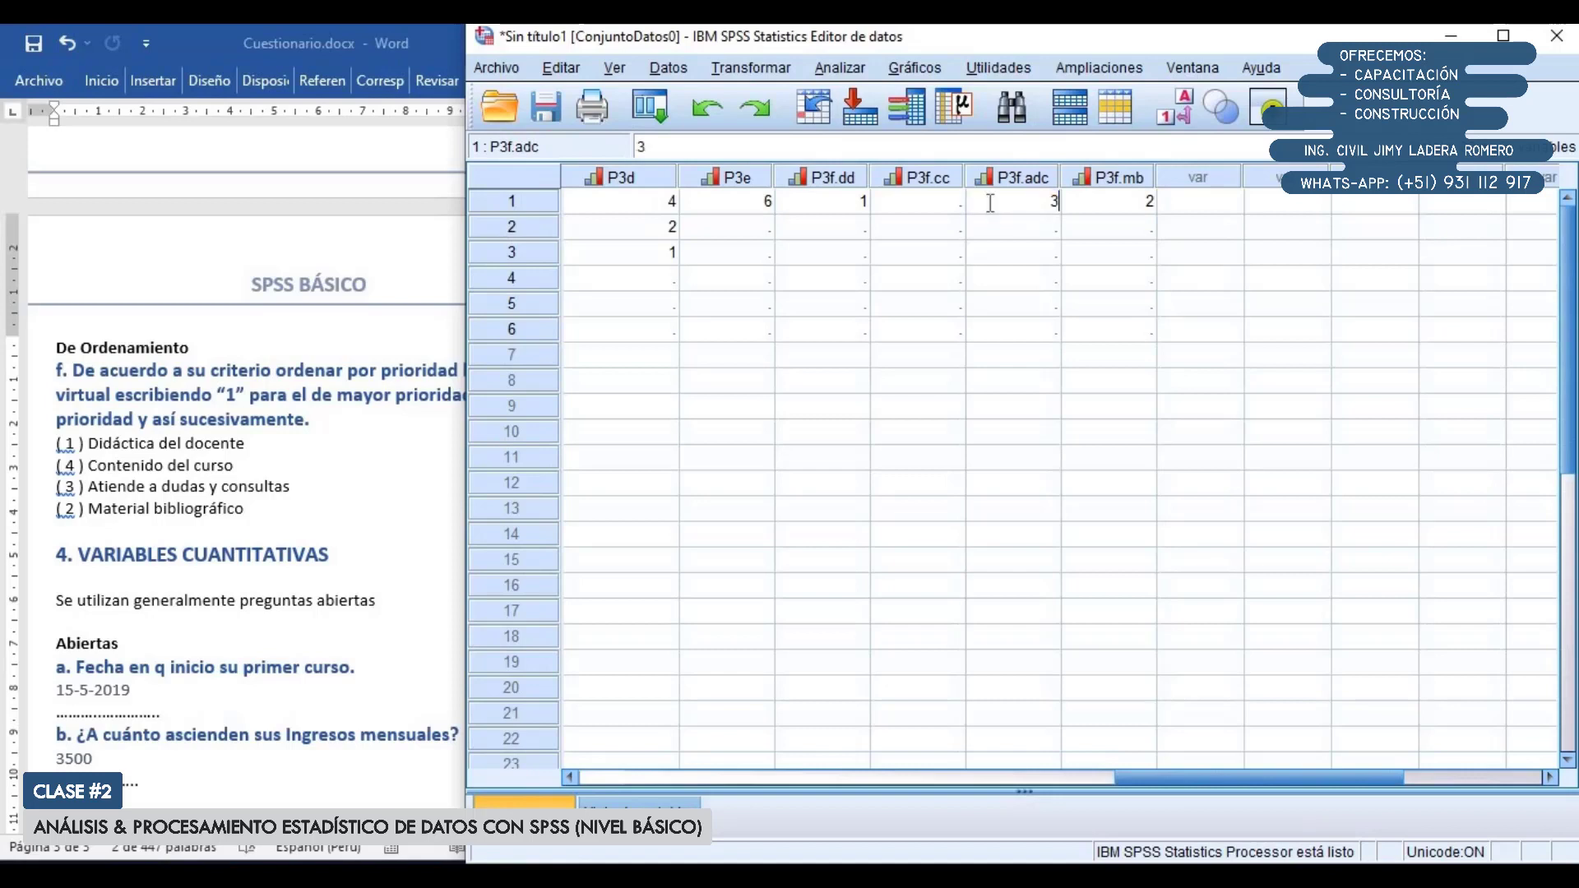
{"action": "left_click", "coordinate": [931, 207]}
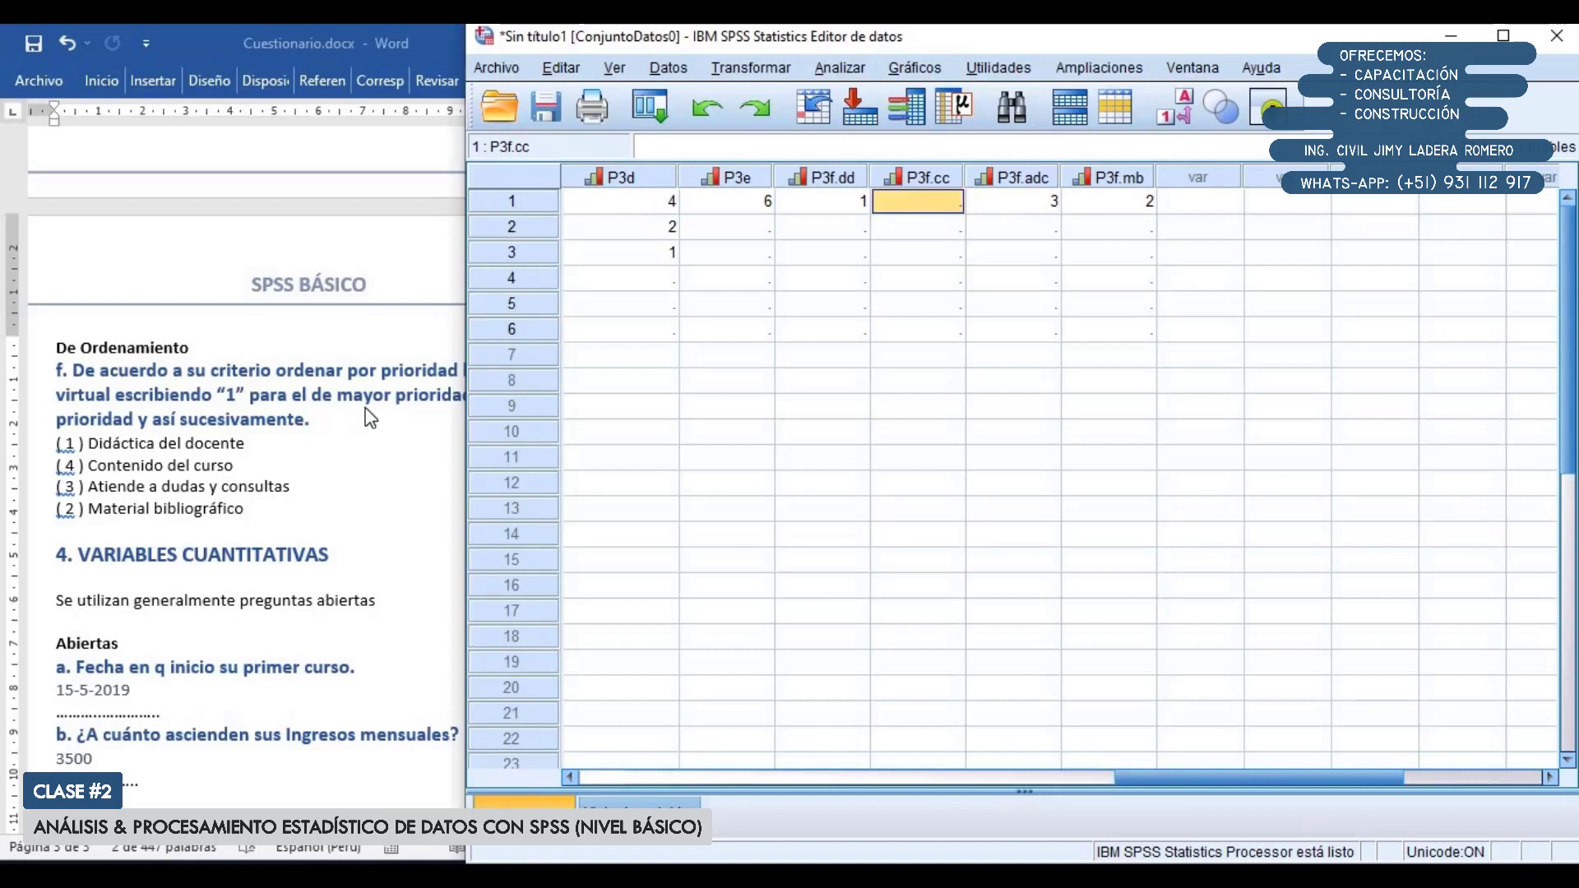
{"action": "type", "text": "4"}
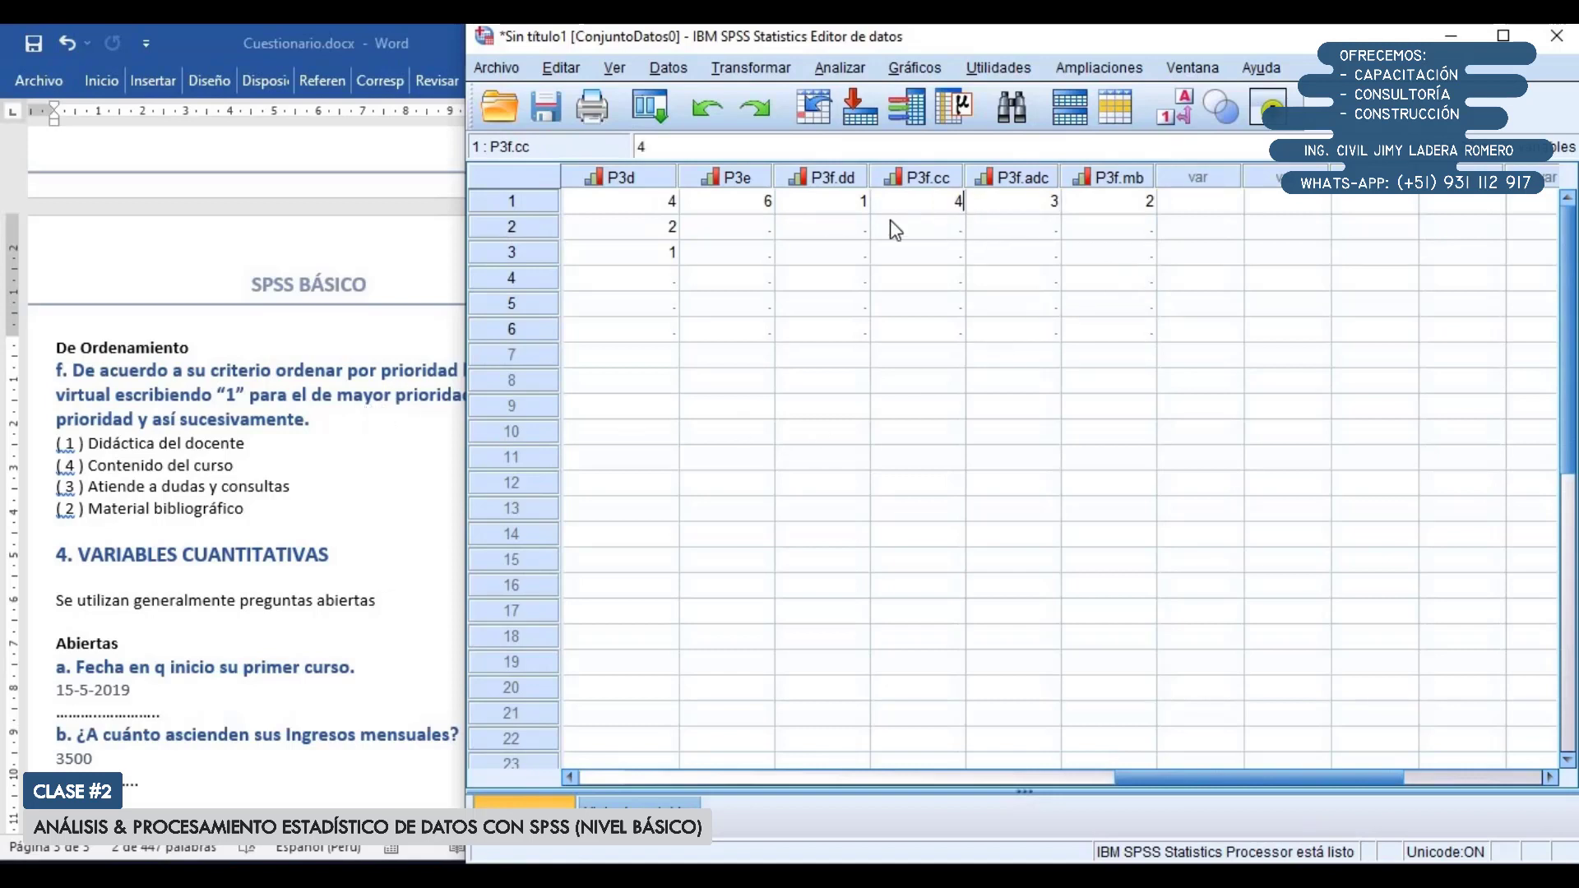
Select the four P3f rankings of case 1 and compare them with the questionnaire's ordering question
{"action": "left_click_drag", "start_coordinate": [855, 206], "coordinate": [1113, 201]}
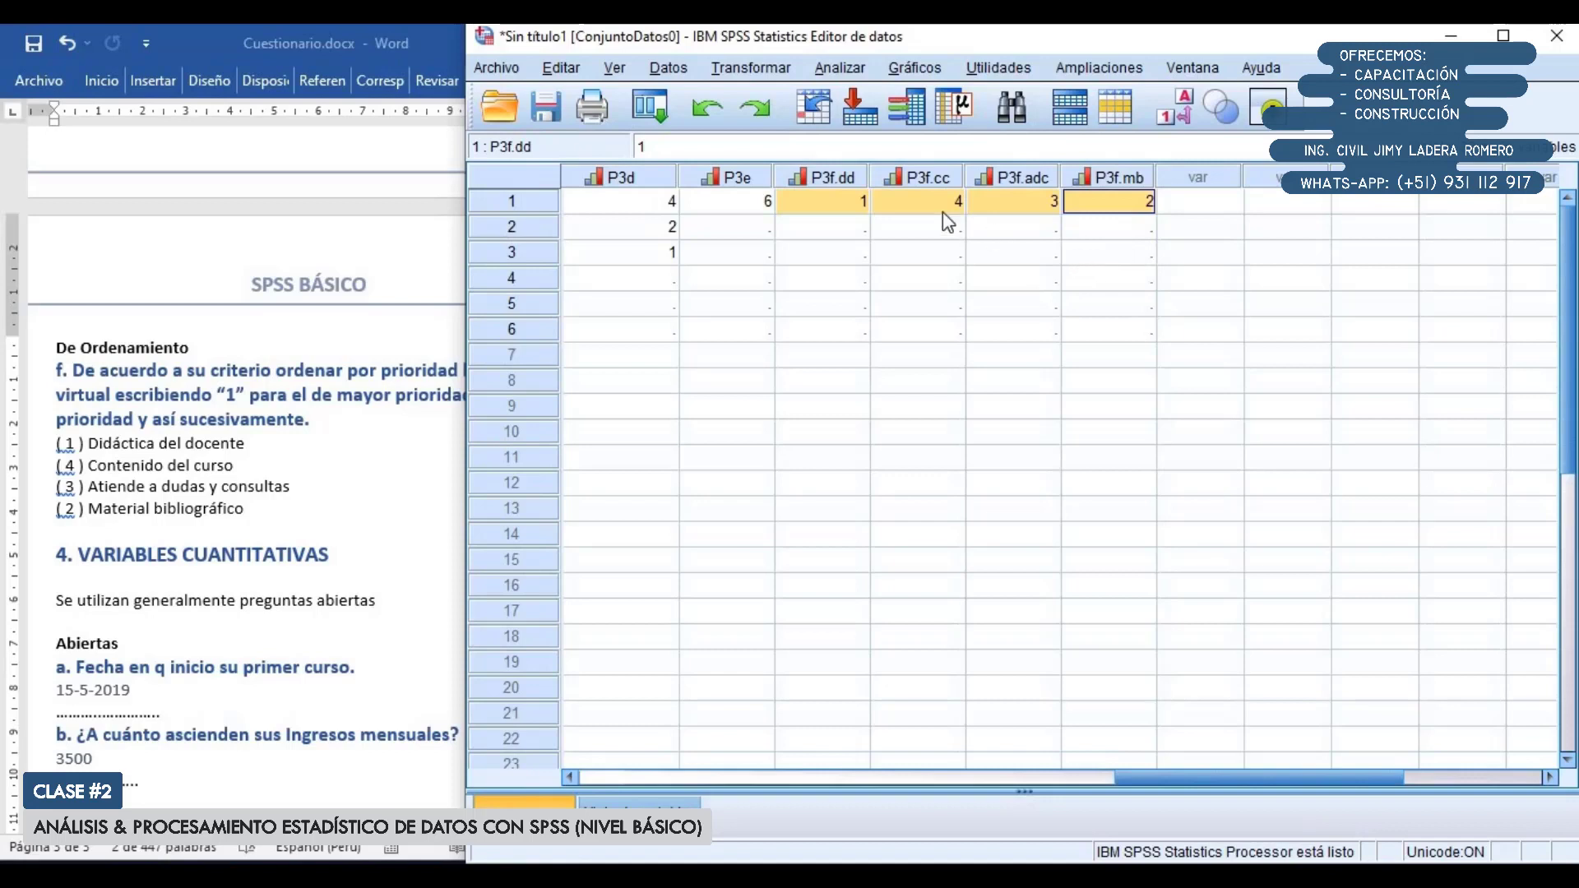
{"action": "left_click", "coordinate": [850, 202]}
{"action": "left_click", "coordinate": [1099, 217], "text": "shift"}
{"action": "scroll", "coordinate": [355, 329], "scroll_direction": "down", "scroll_amount": 3}
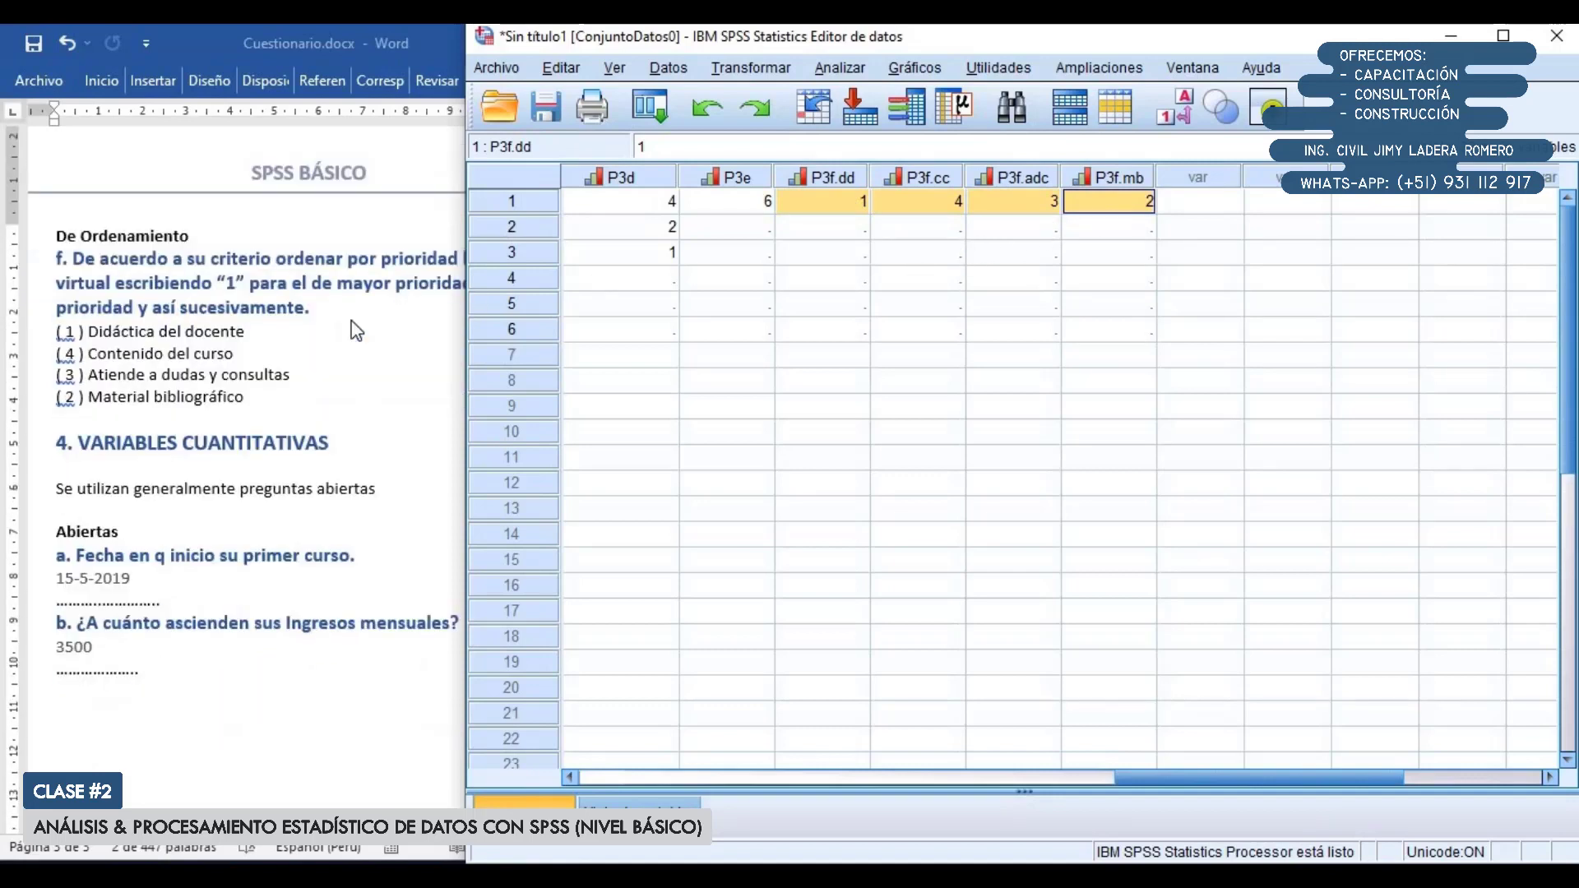
Enter the priority rankings for case 2: P3f.dd 2, P3f.cc 1, P3f.adc 3 and P3f.mb 4
{"action": "left_click", "coordinate": [827, 229]}
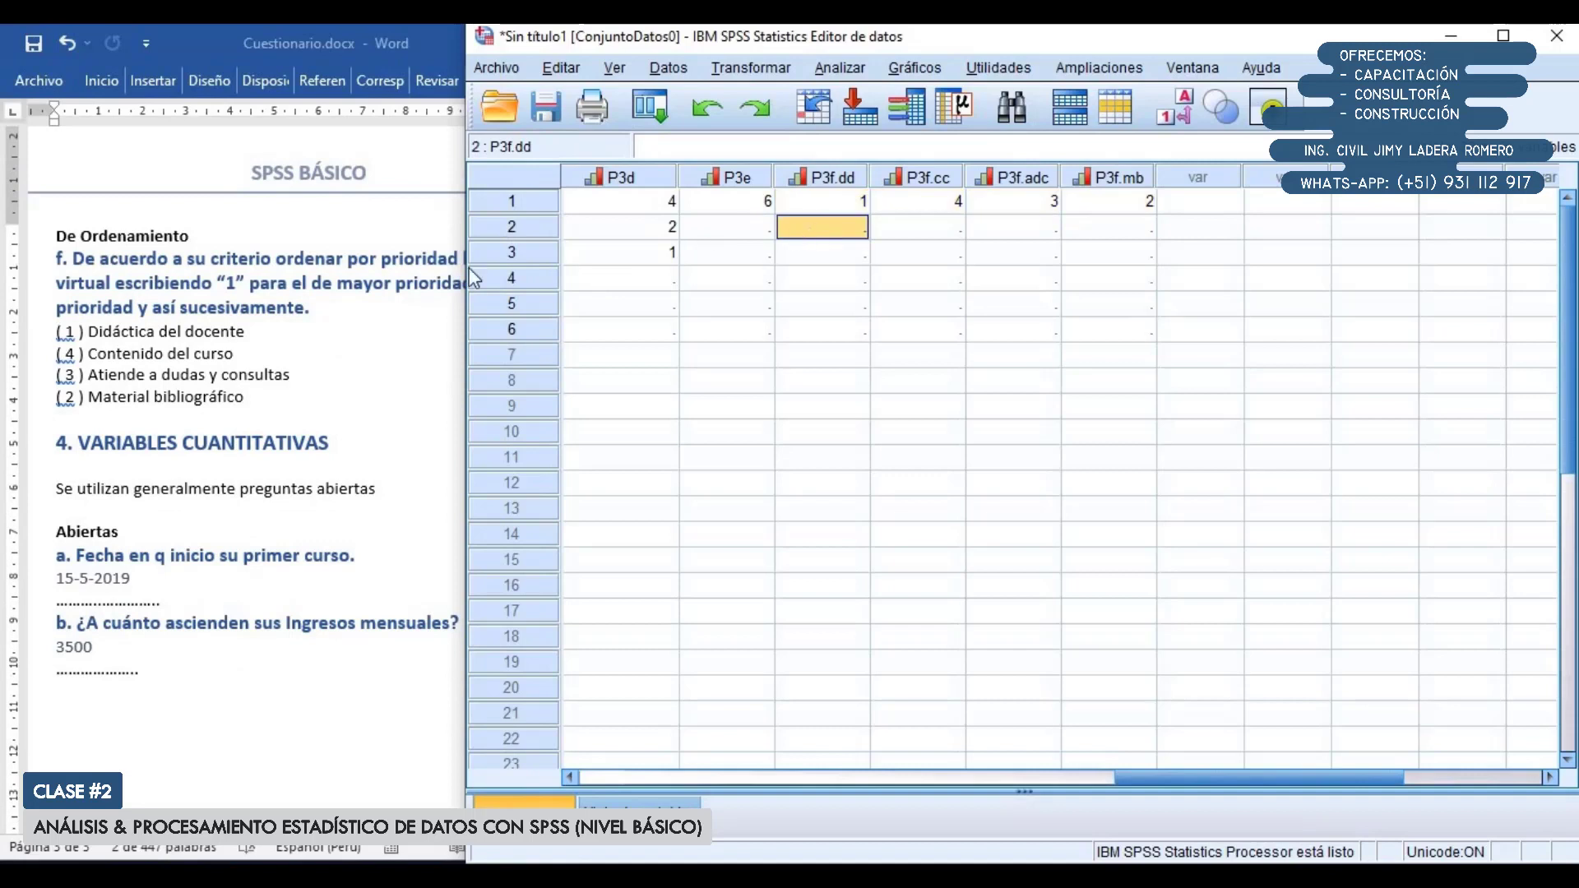
{"action": "left_click", "coordinate": [913, 222]}
{"action": "type", "text": "1"}
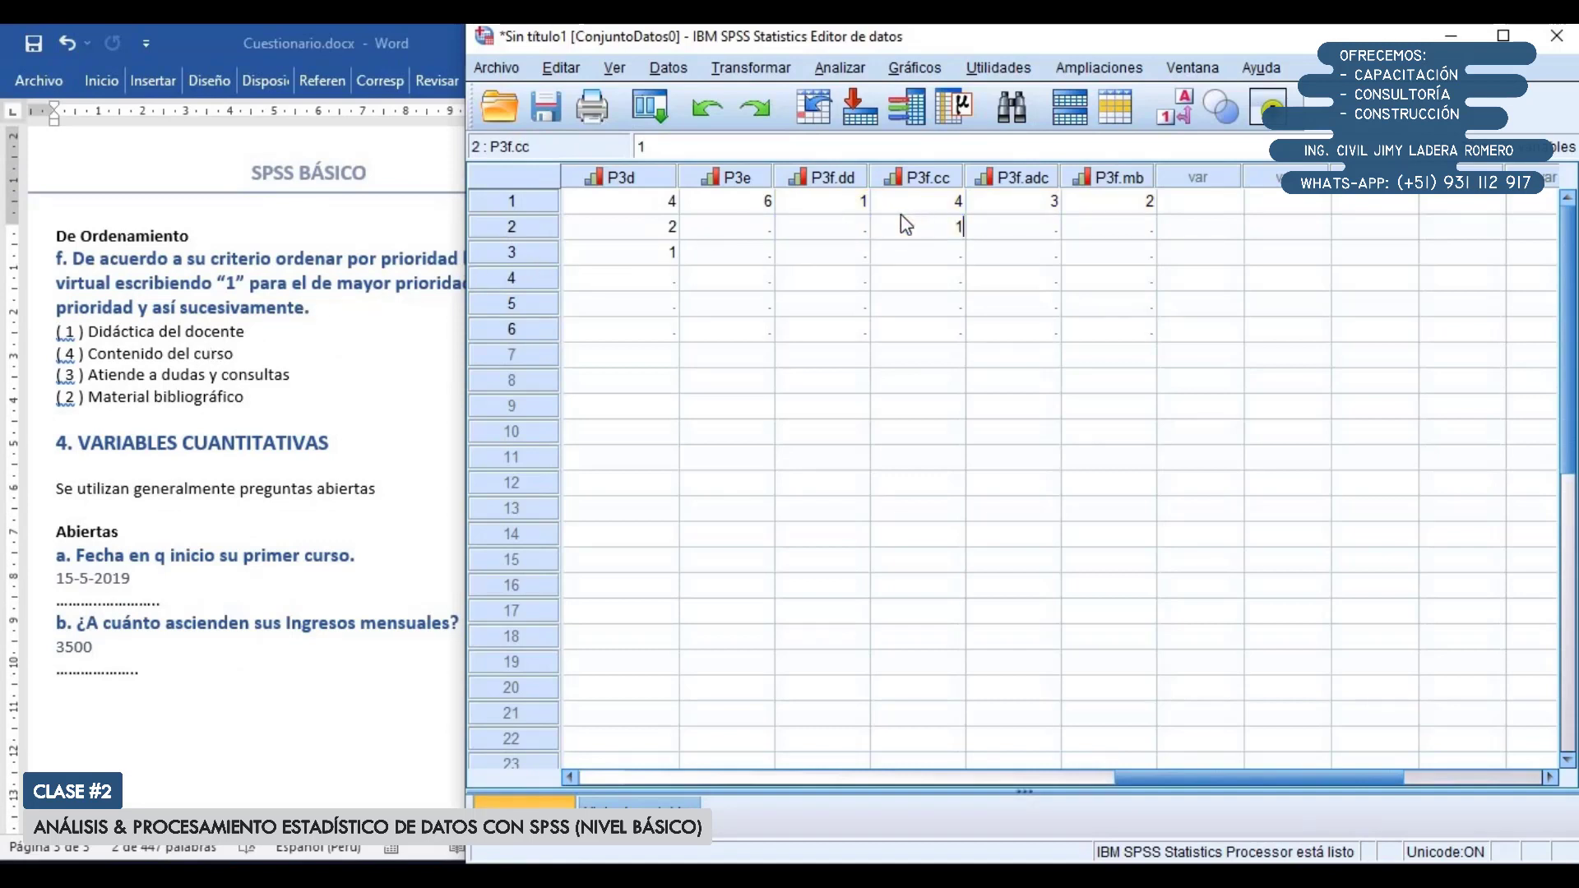
{"action": "left_click", "coordinate": [845, 219]}
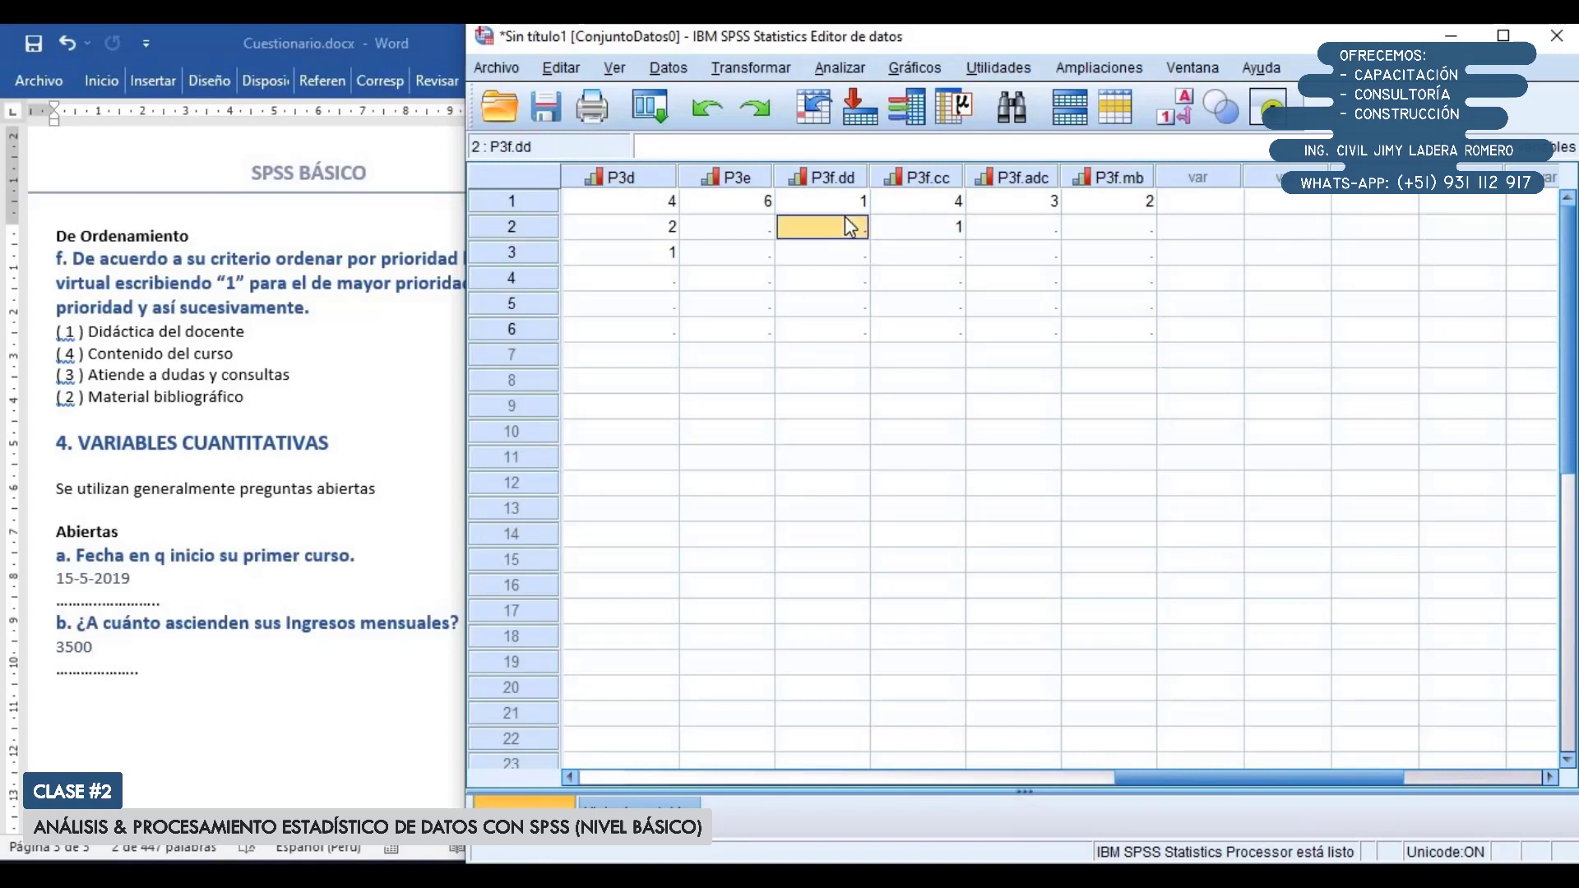
{"action": "type", "text": "2"}
{"action": "left_click", "coordinate": [1018, 221]}
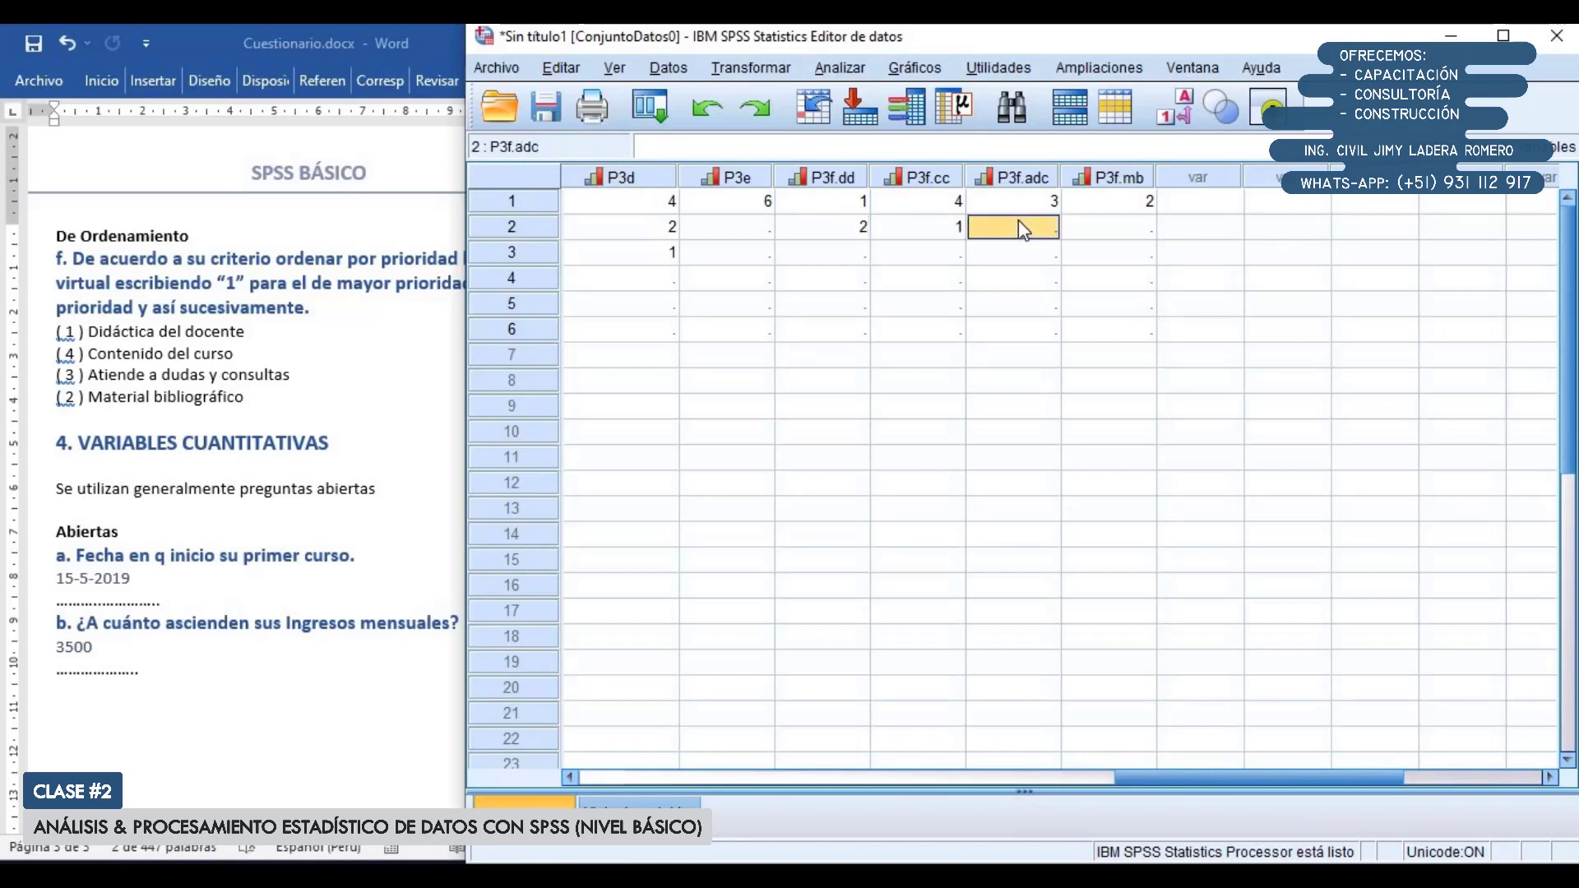
{"action": "type", "text": "3"}
{"action": "left_click", "coordinate": [1130, 224]}
{"action": "type", "text": "4"}
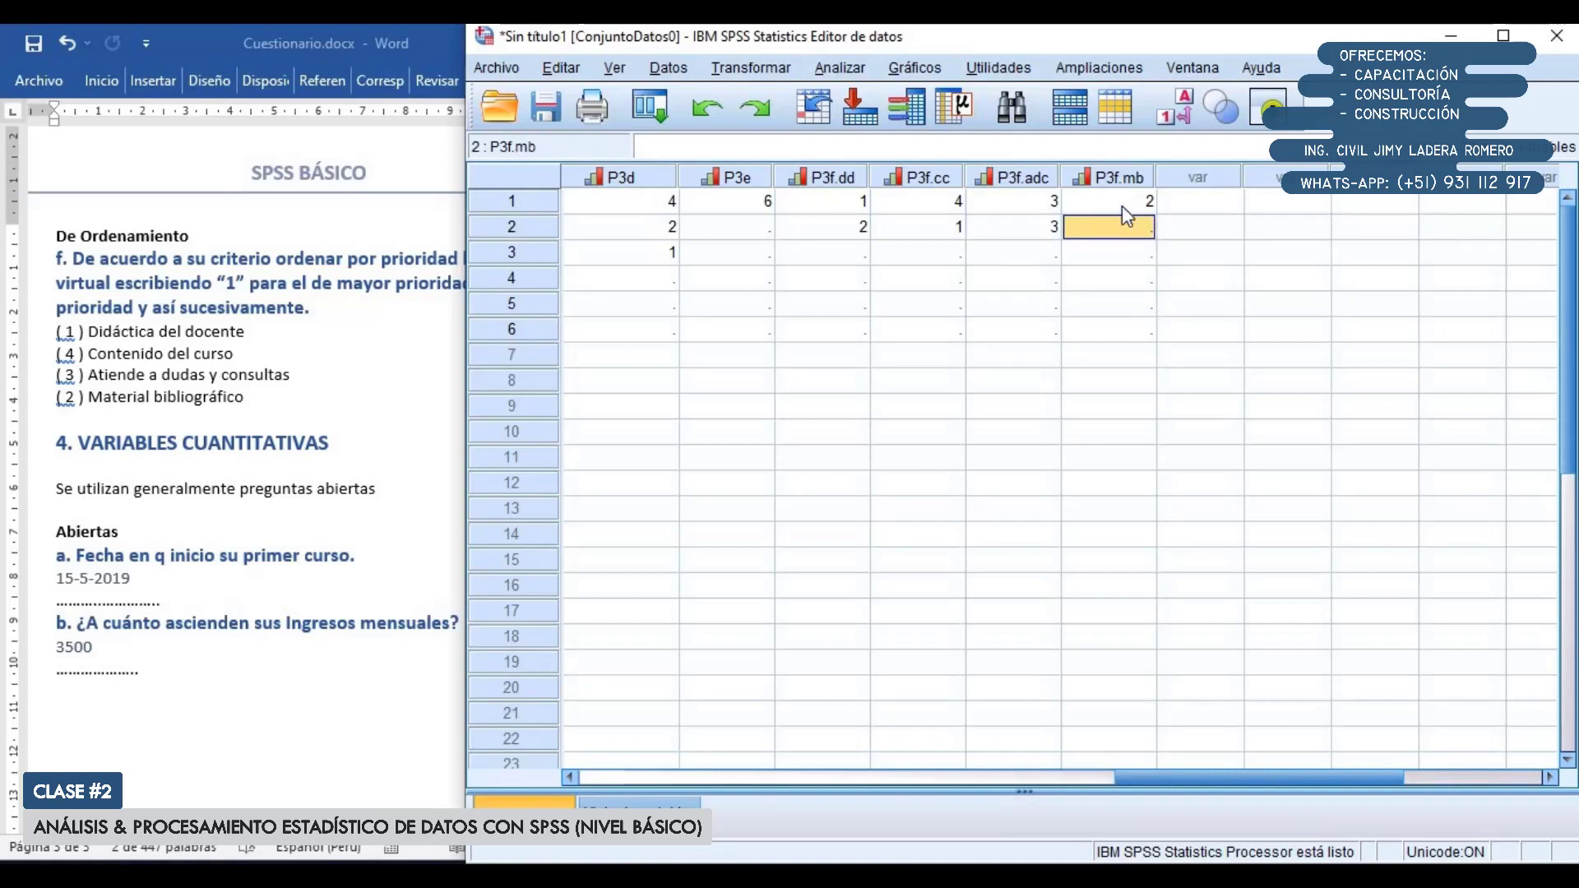
{"action": "left_click_drag", "start_coordinate": [860, 215], "coordinate": [817, 225]}
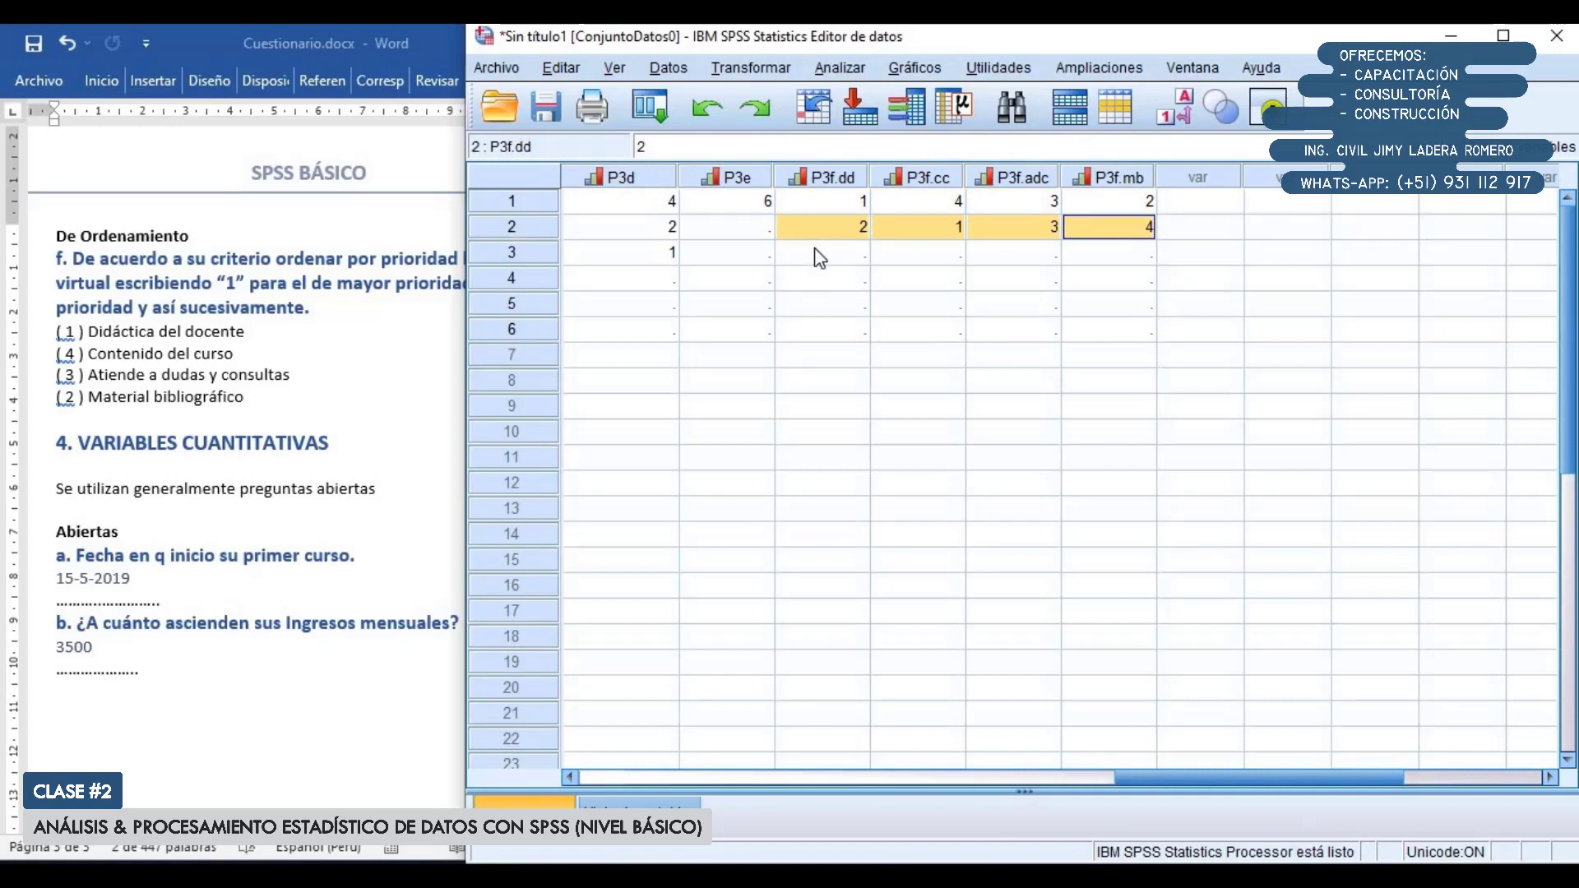
Enter the priority rankings for case 3: P3f.dd 3, P3f.cc 2, P3f.adc 1 and P3f.mb 4
{"action": "left_click", "coordinate": [826, 256]}
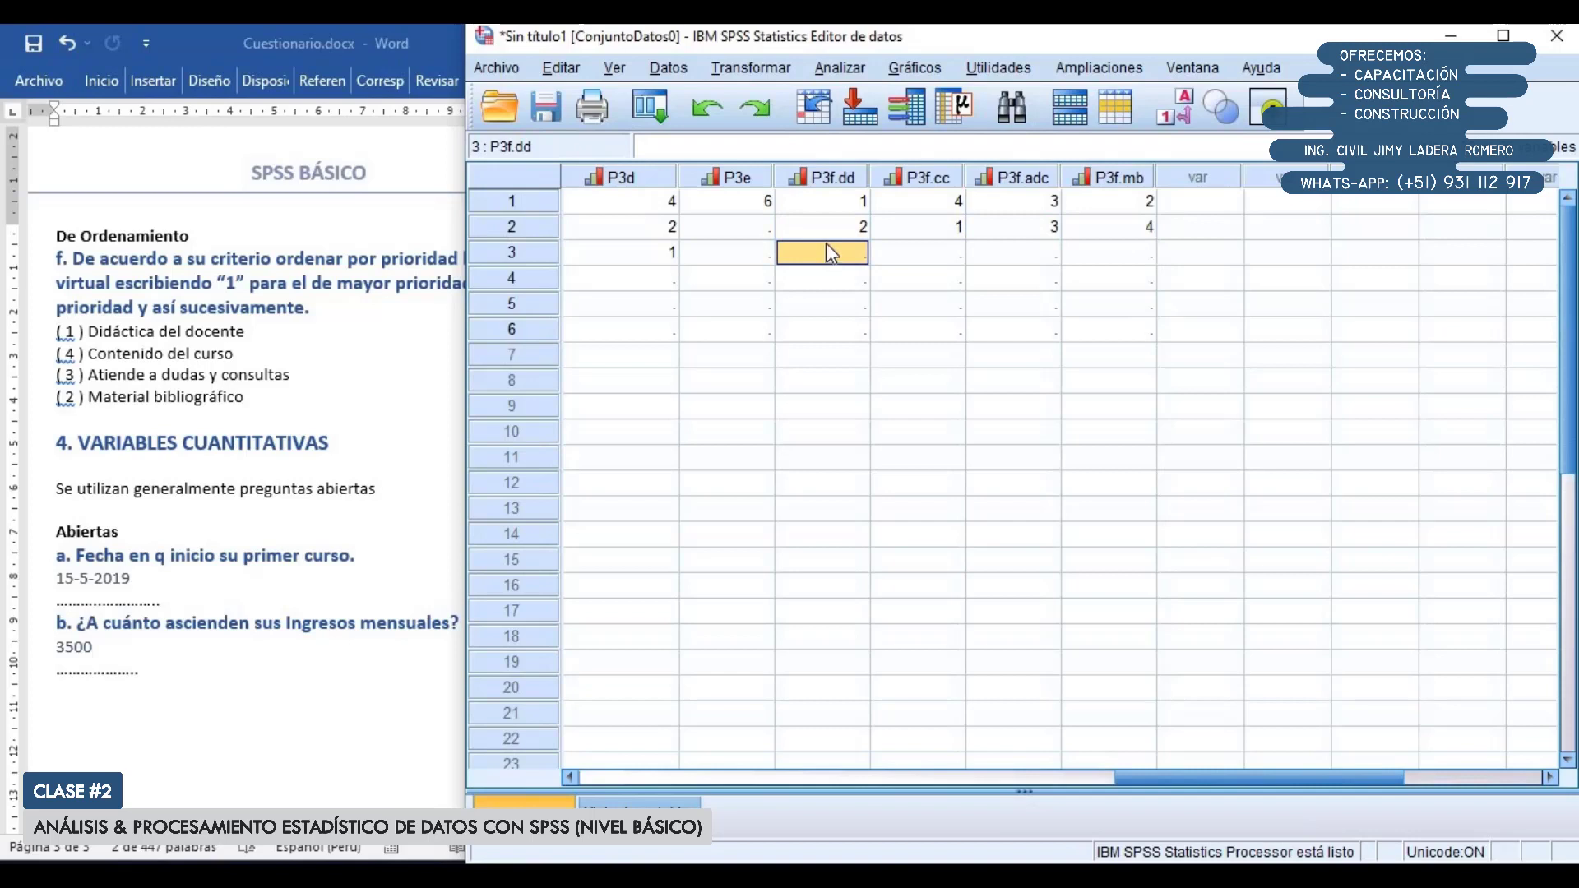
{"action": "left_click", "coordinate": [1026, 244]}
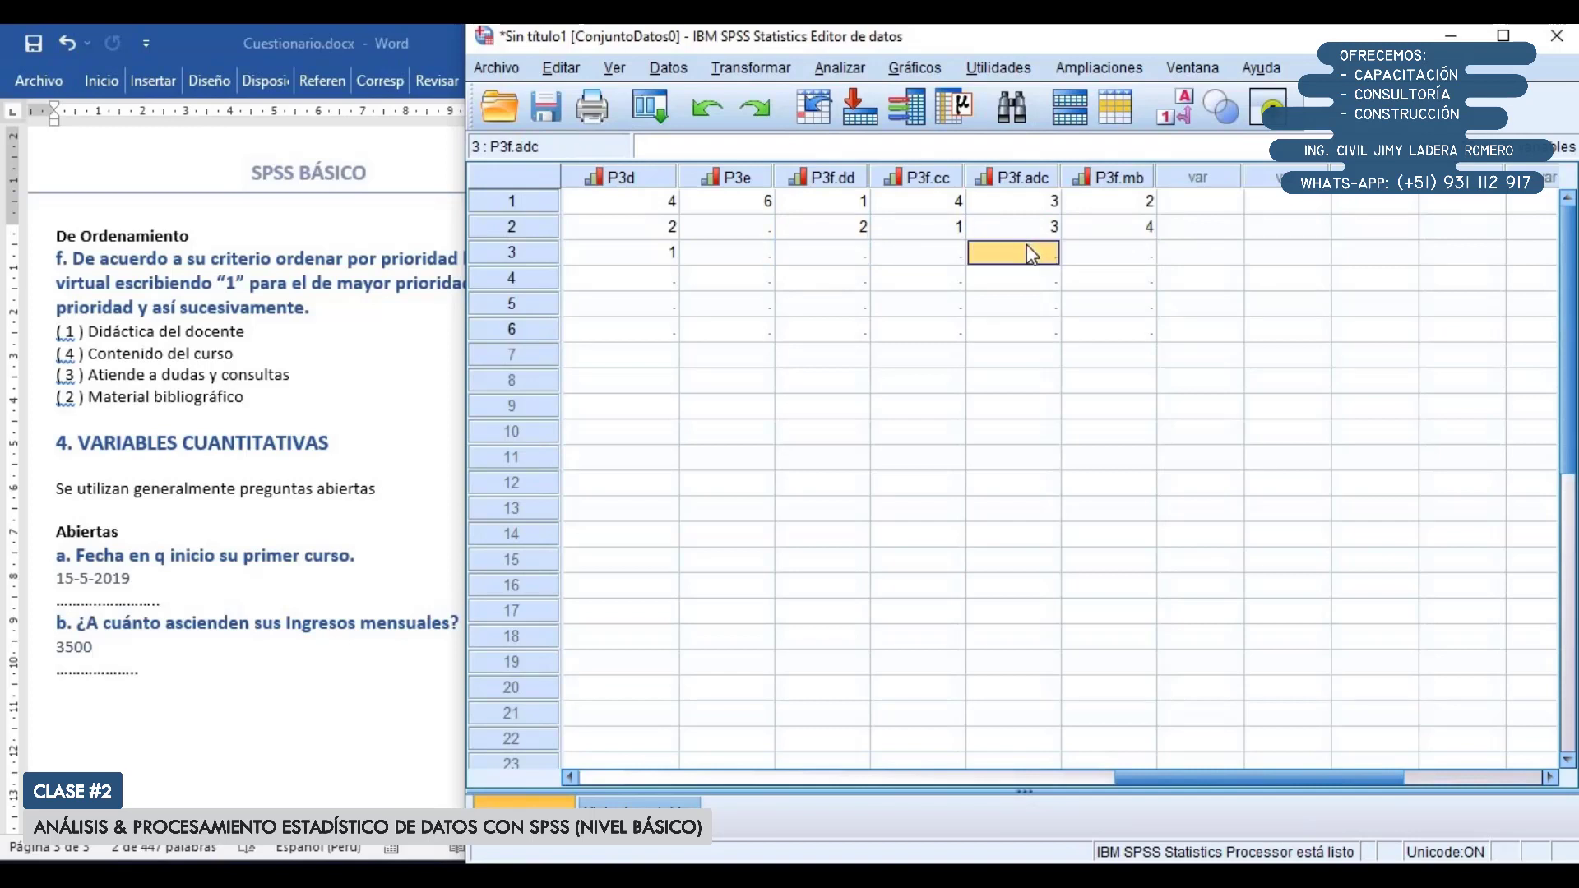
{"action": "type", "text": "1"}
{"action": "left_click", "coordinate": [929, 245]}
{"action": "type", "text": "2"}
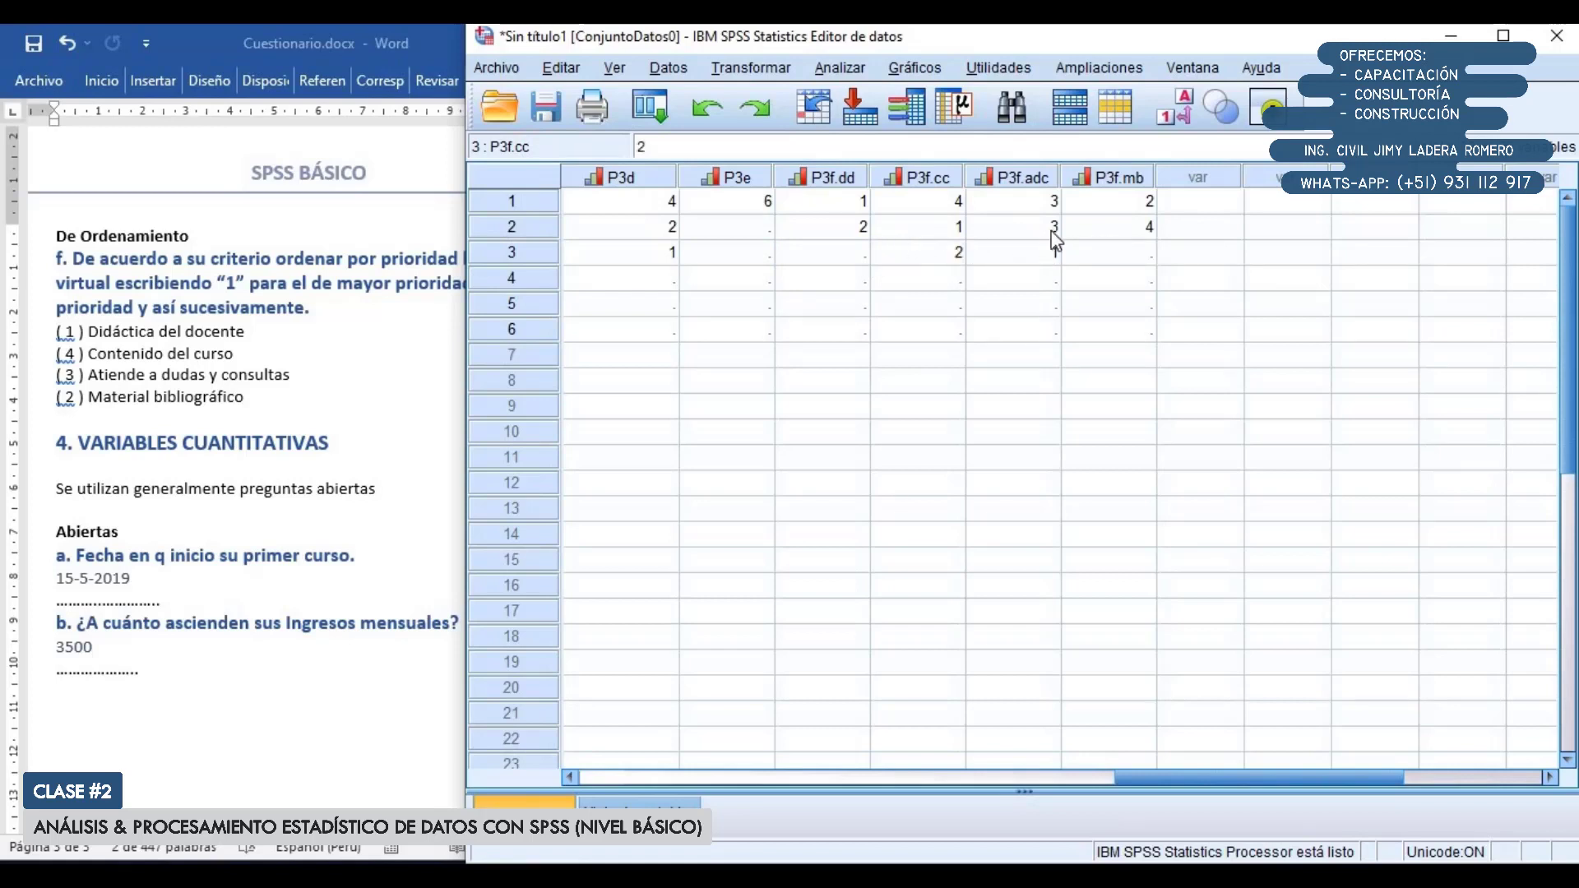
{"action": "left_click", "coordinate": [845, 251]}
{"action": "type", "text": "3"}
{"action": "left_click", "coordinate": [1137, 248]}
{"action": "type", "text": "4"}
{"action": "left_click_drag", "start_coordinate": [814, 251], "coordinate": [1098, 255]}
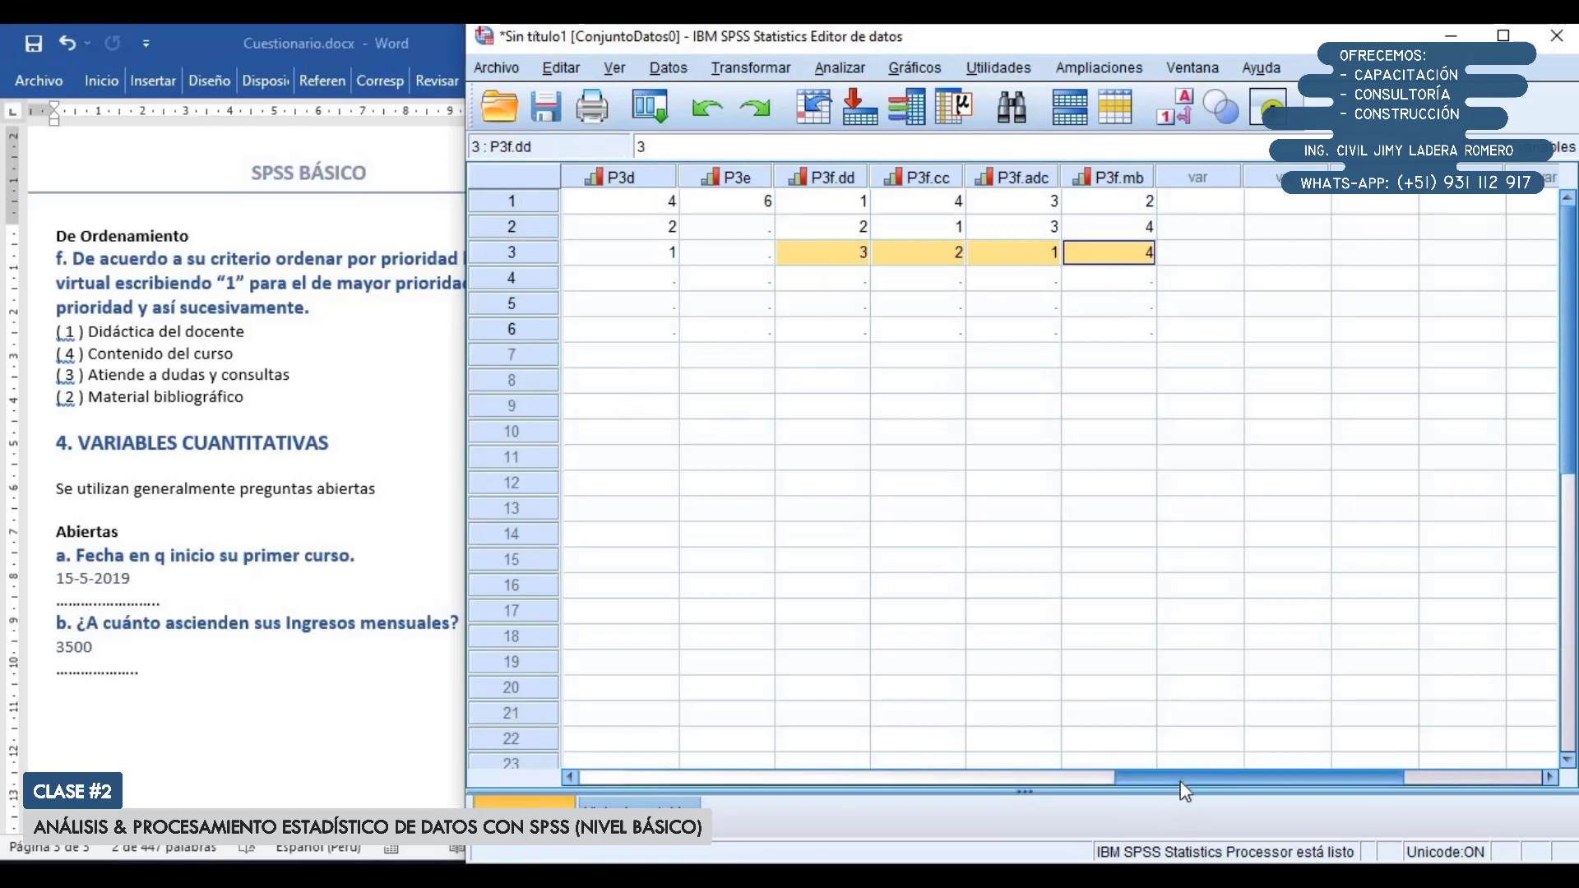
{"action": "left_click_drag", "start_coordinate": [1181, 781], "coordinate": [1201, 776]}
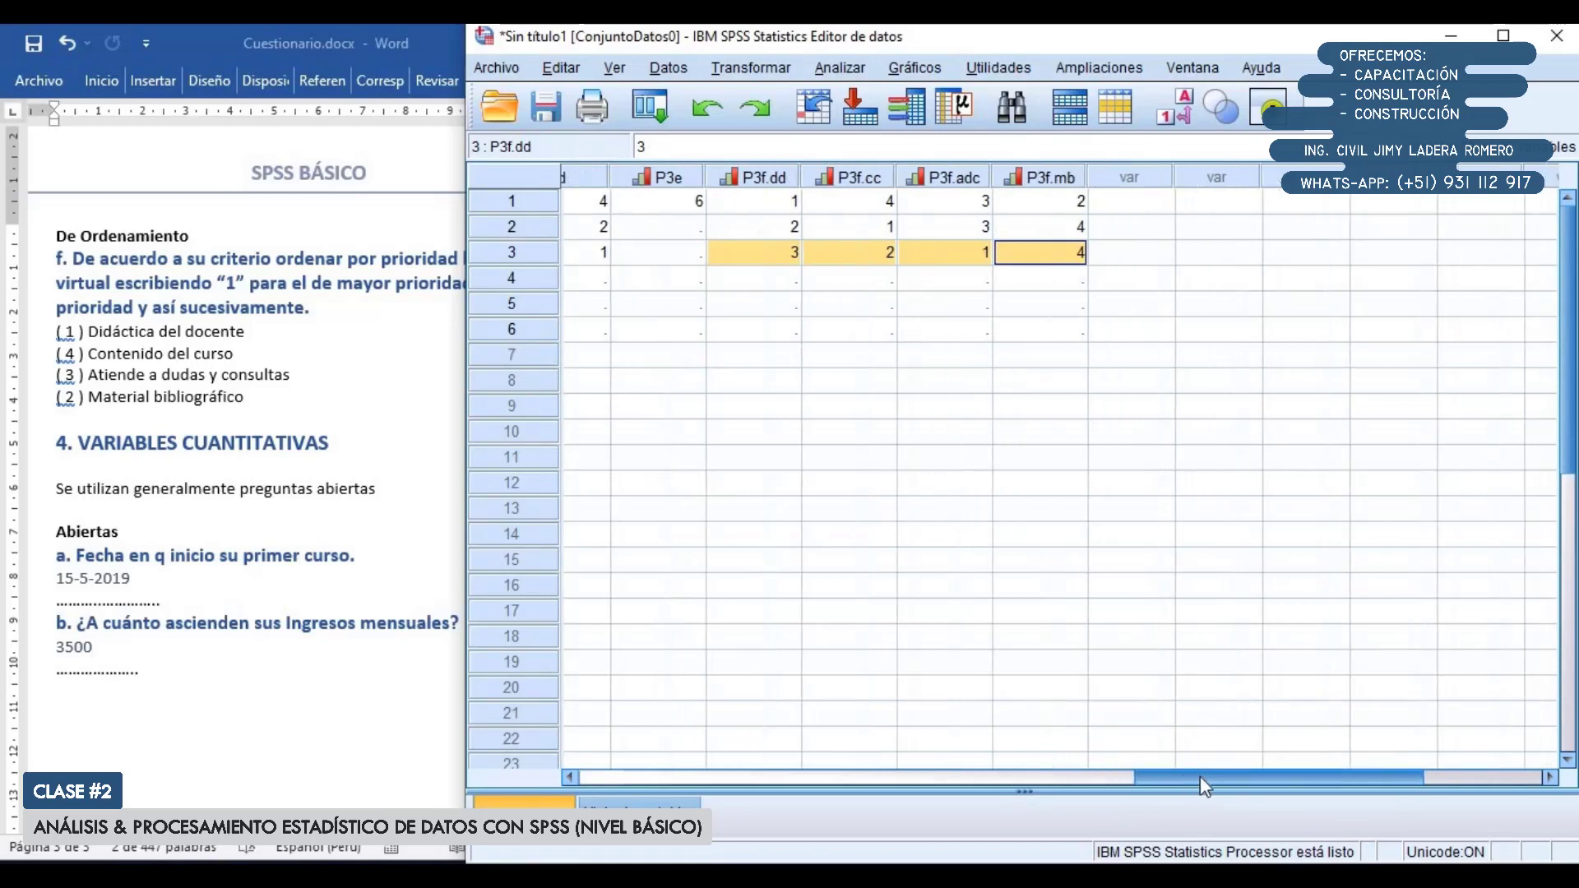
{"action": "left_click", "coordinate": [344, 499]}
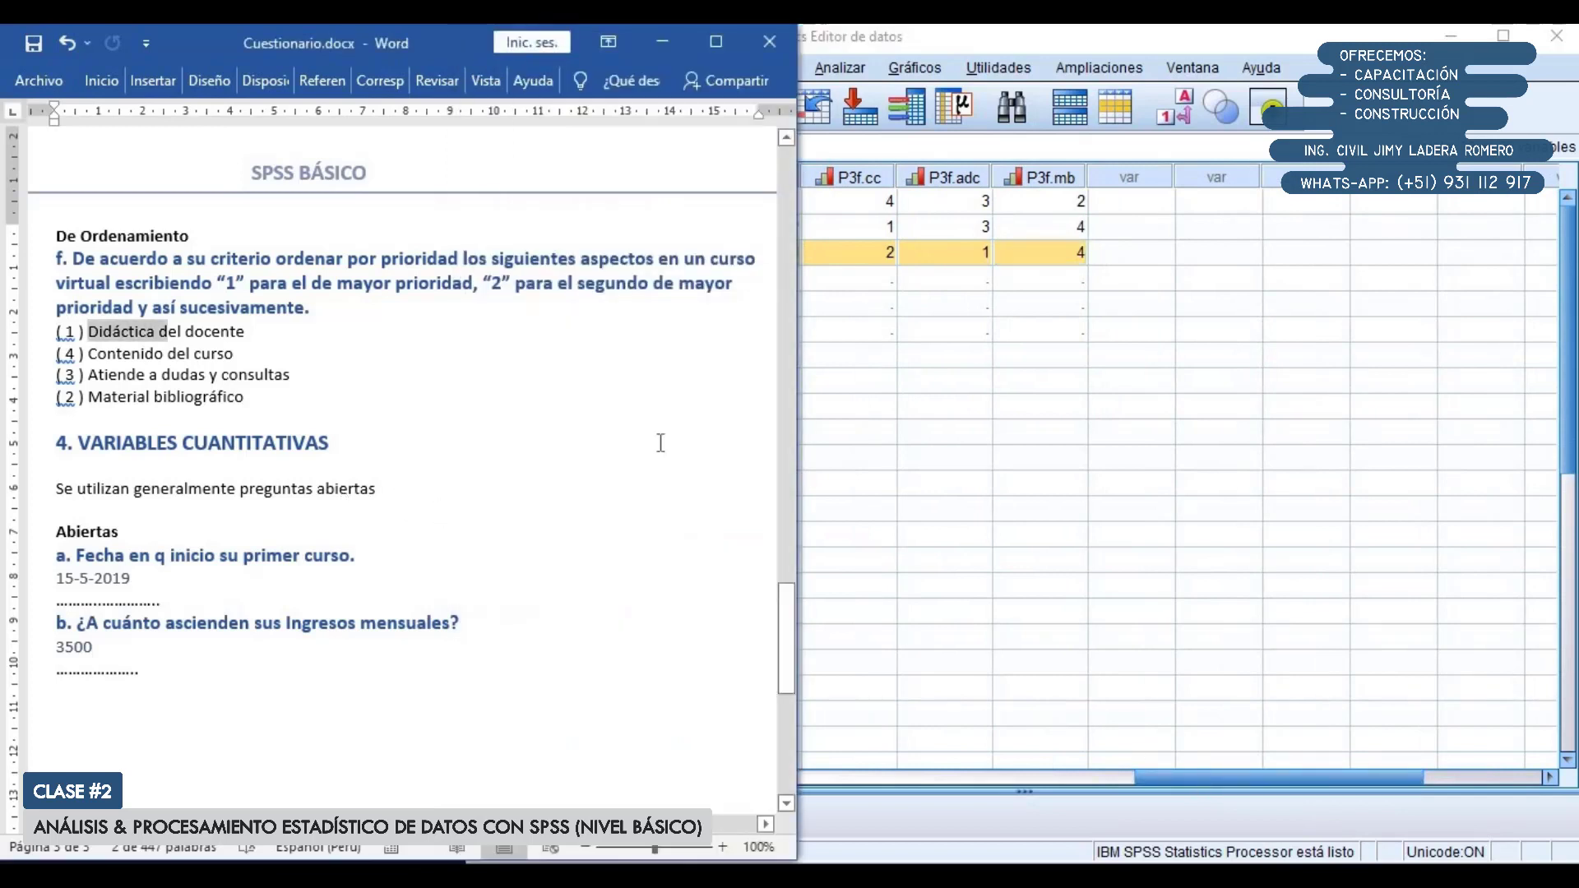
{"action": "left_click", "coordinate": [1063, 48]}
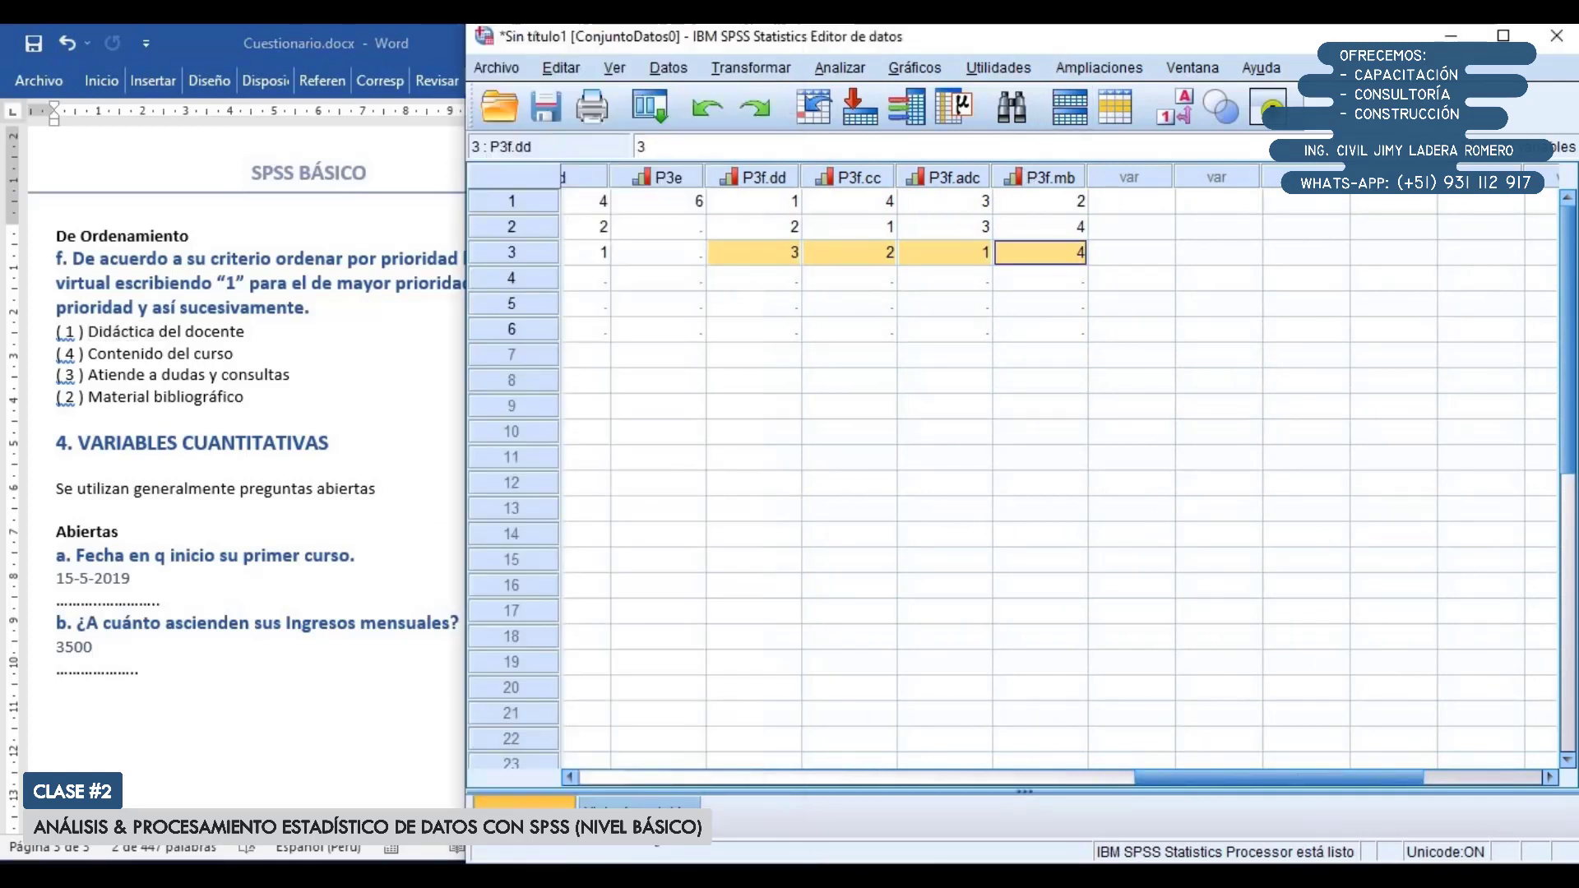
Below the P3f variables, add variable P4a labelled "Fecha de inicio del primer curso" for the questionnaire's first quantitative question
{"action": "left_click", "coordinate": [638, 802]}
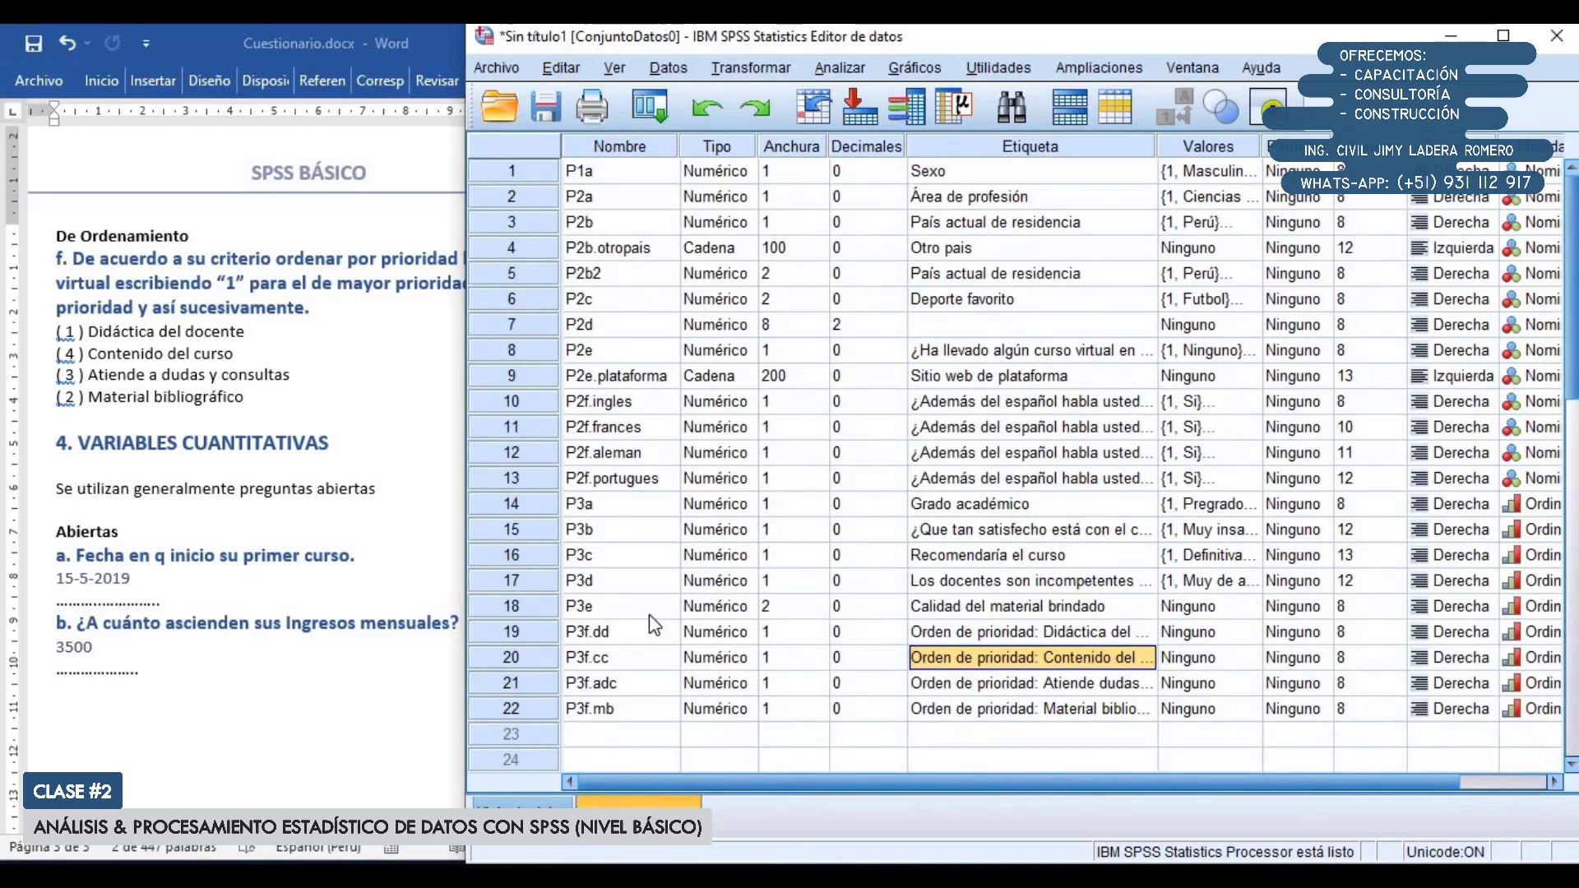
{"action": "scroll", "coordinate": [649, 614], "scroll_direction": "down", "scroll_amount": 2}
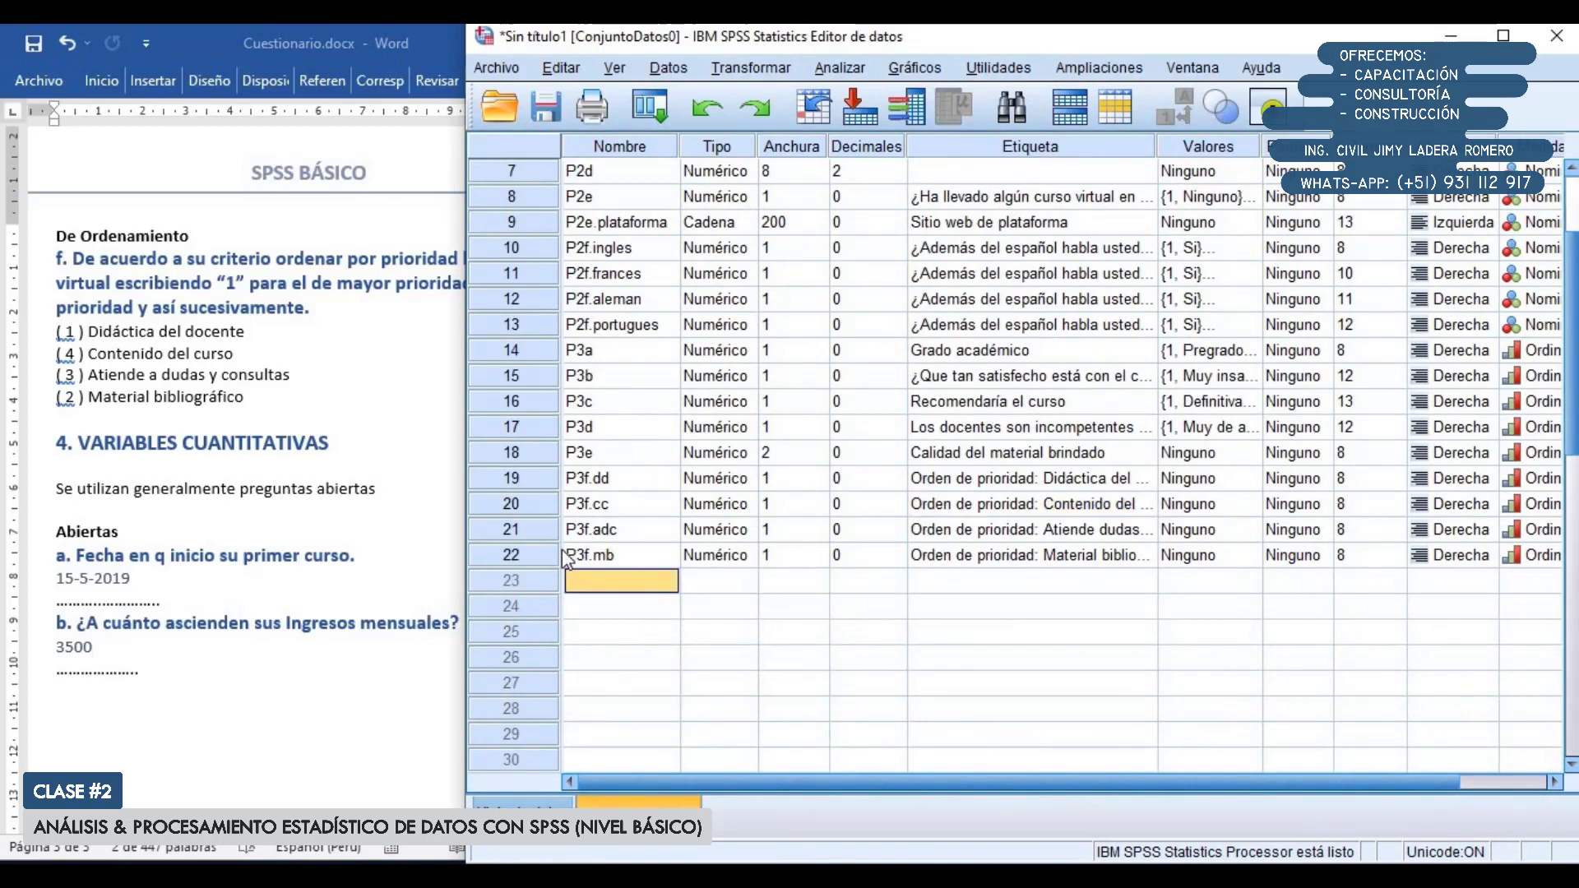
{"action": "left_click_drag", "start_coordinate": [556, 477], "coordinate": [545, 553]}
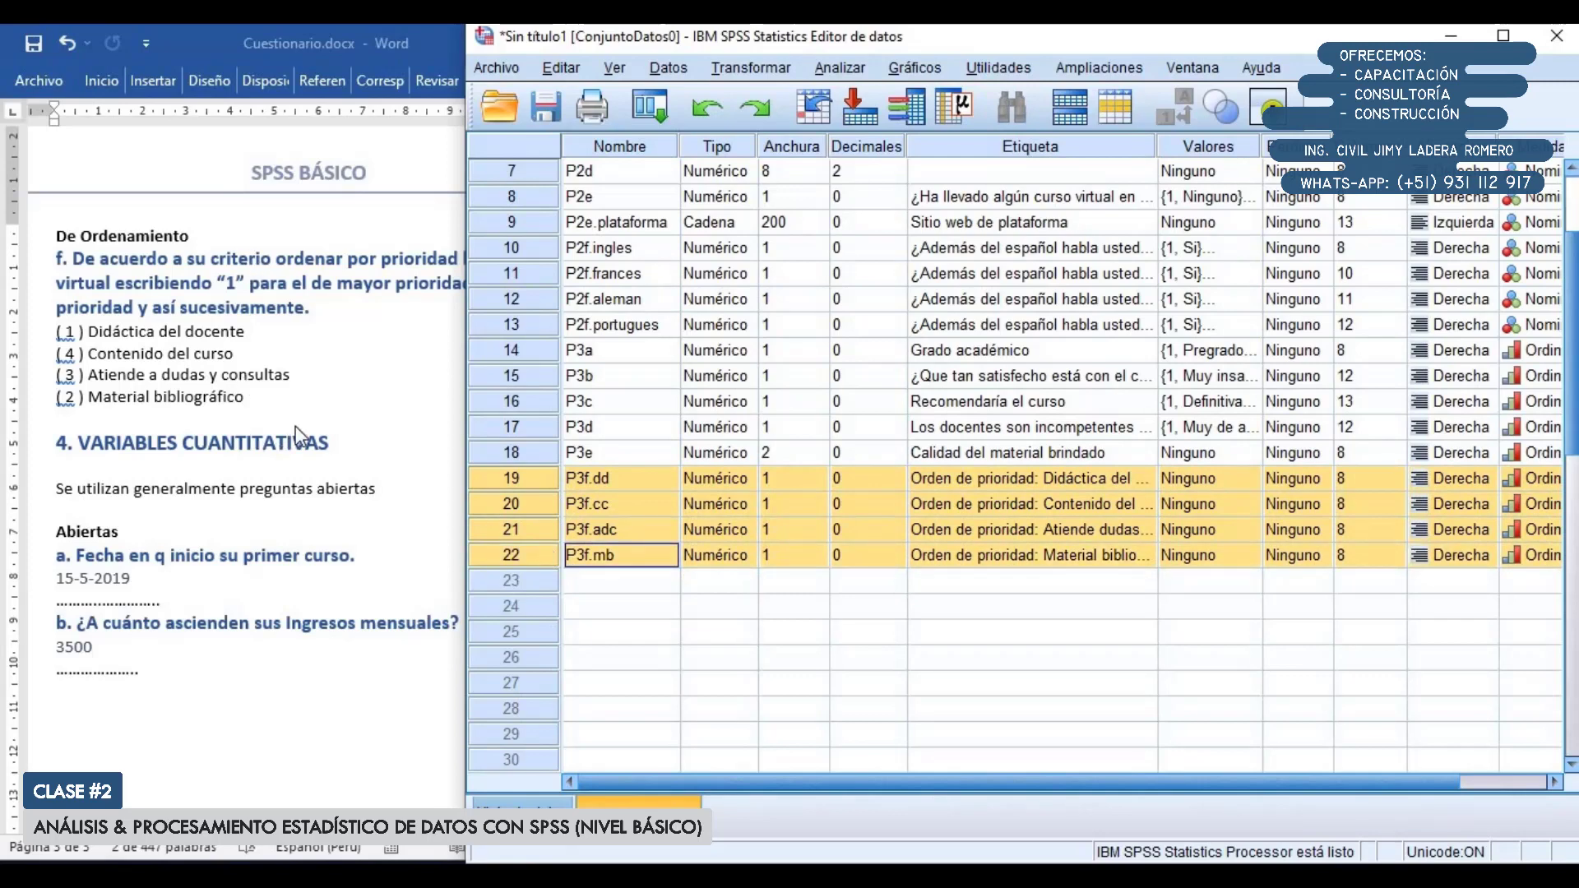
{"action": "scroll", "coordinate": [199, 391], "scroll_direction": "down", "scroll_amount": 2}
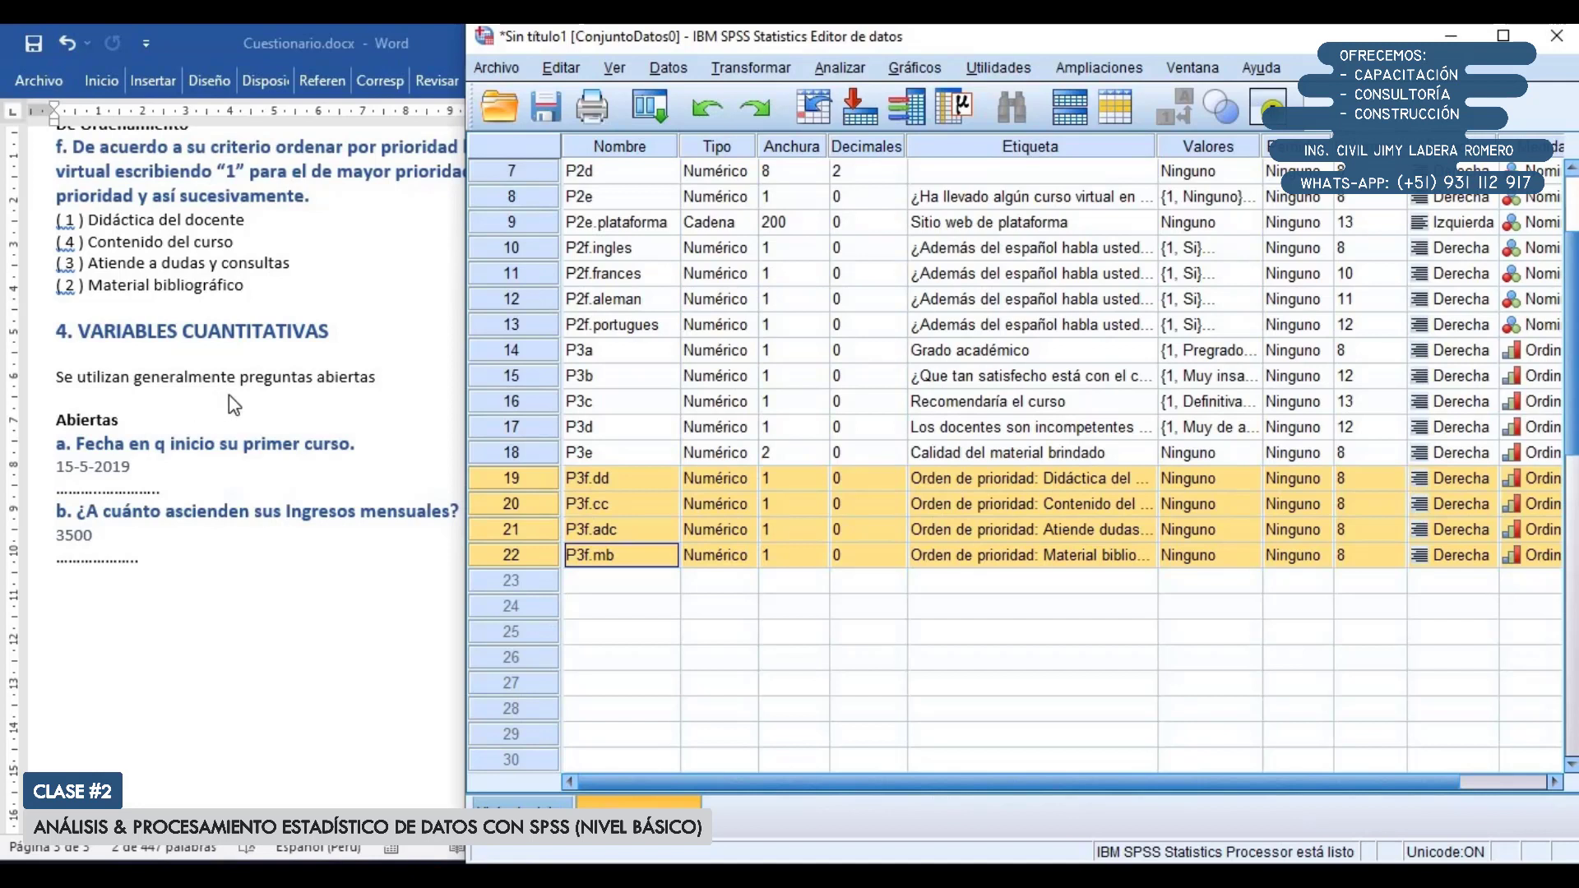
{"action": "left_click", "coordinate": [609, 583]}
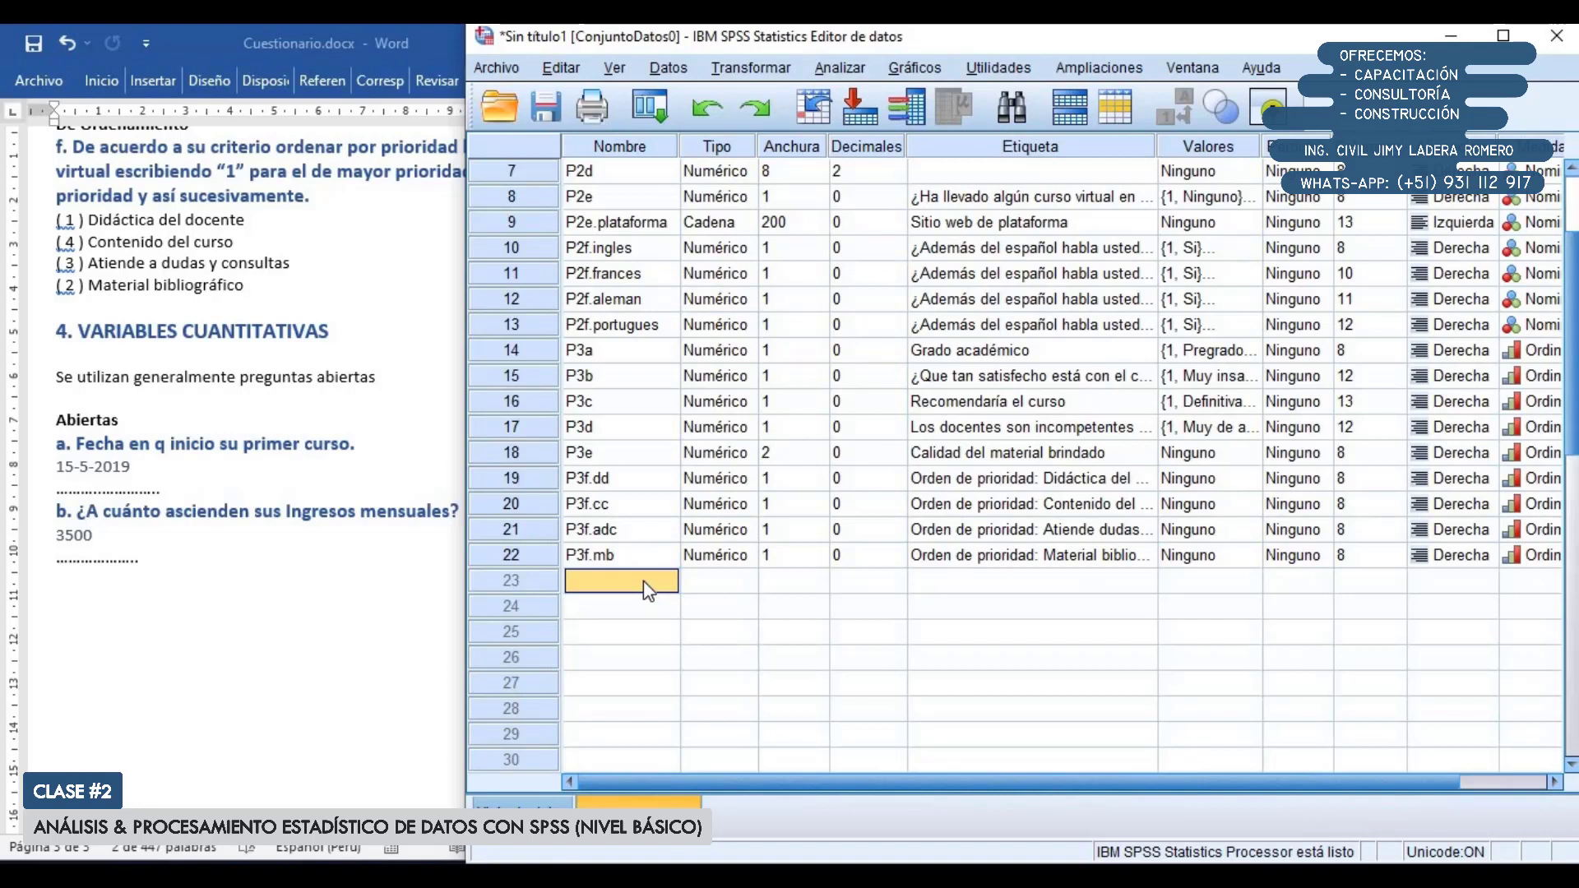
{"action": "type", "text": "P4a"}
{"action": "key", "text": "Tab"}
{"action": "key", "text": "Tab"}
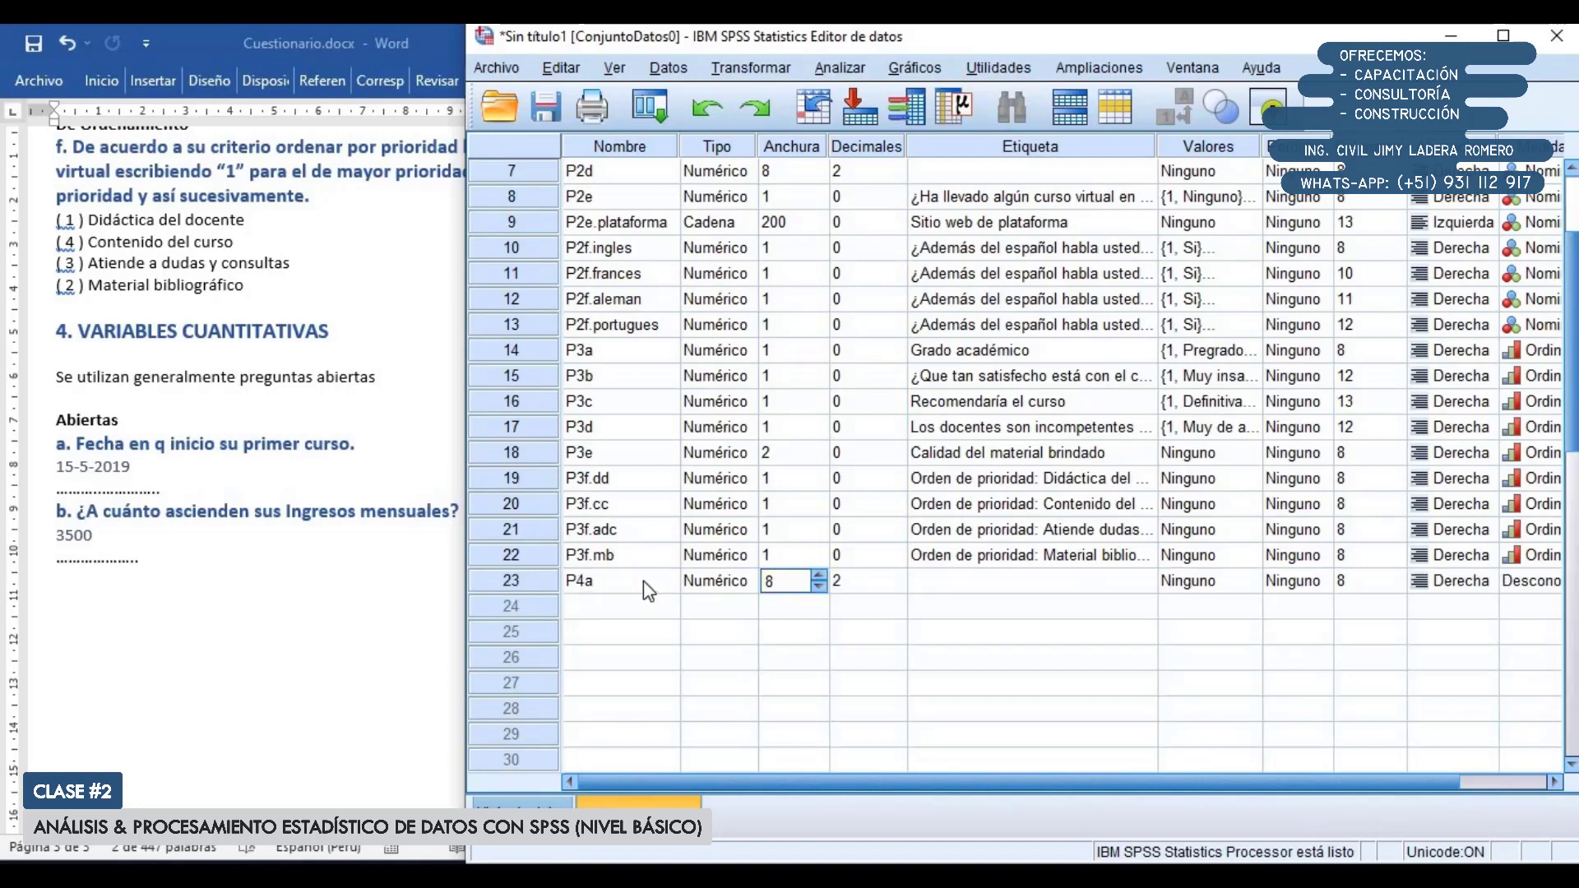
{"action": "key", "text": "Tab"}
{"action": "key", "text": "Tab"}
{"action": "type", "text": "Fec"}
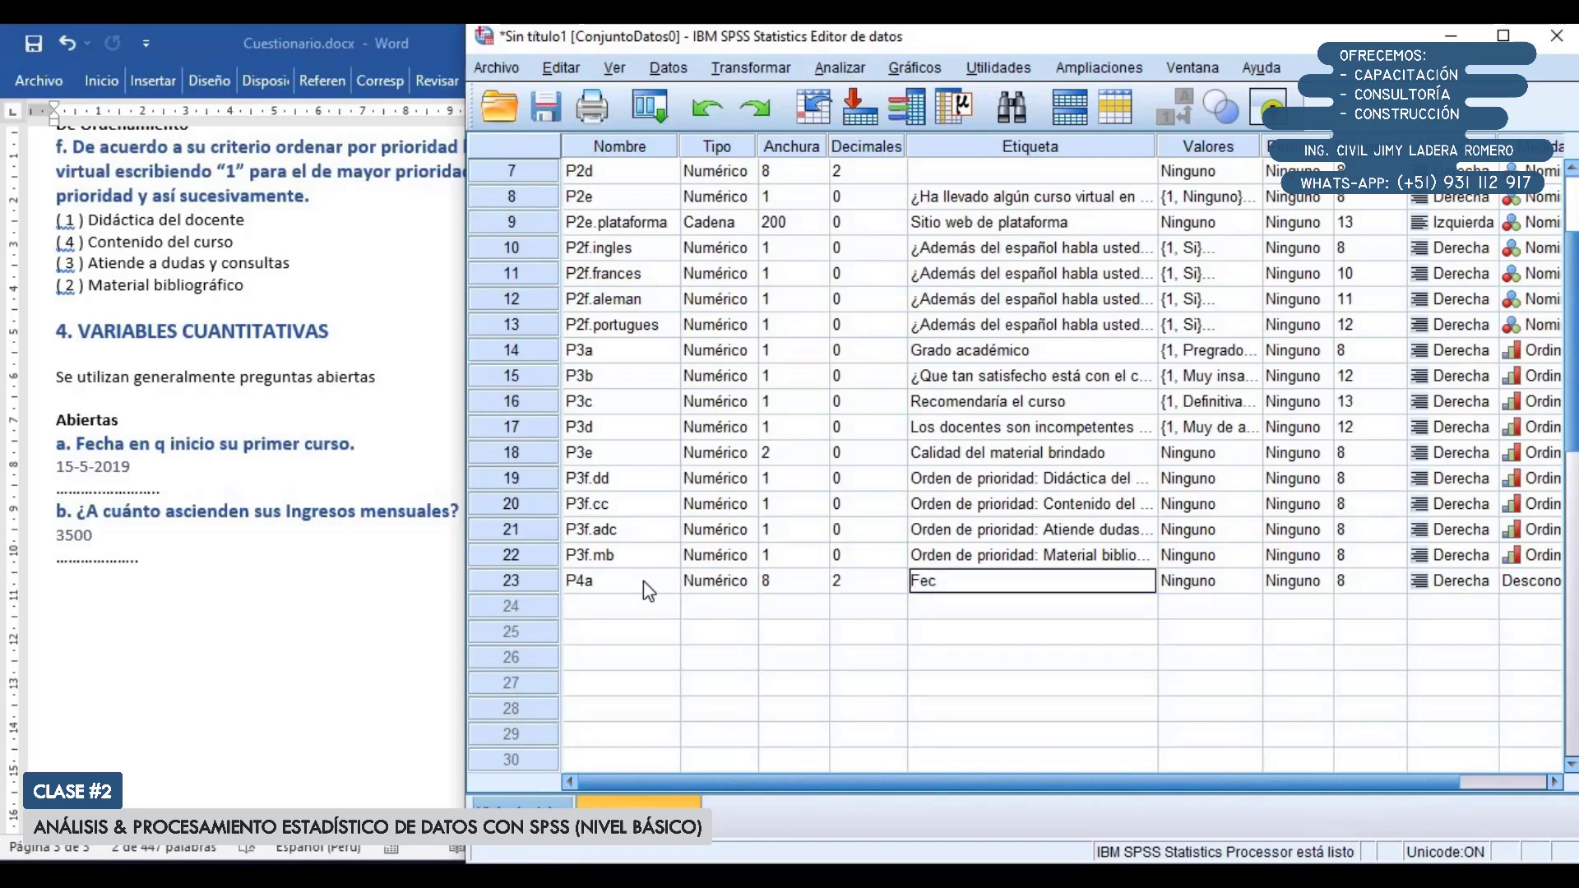
{"action": "type", "text": "ha de inicio del primer curso"}
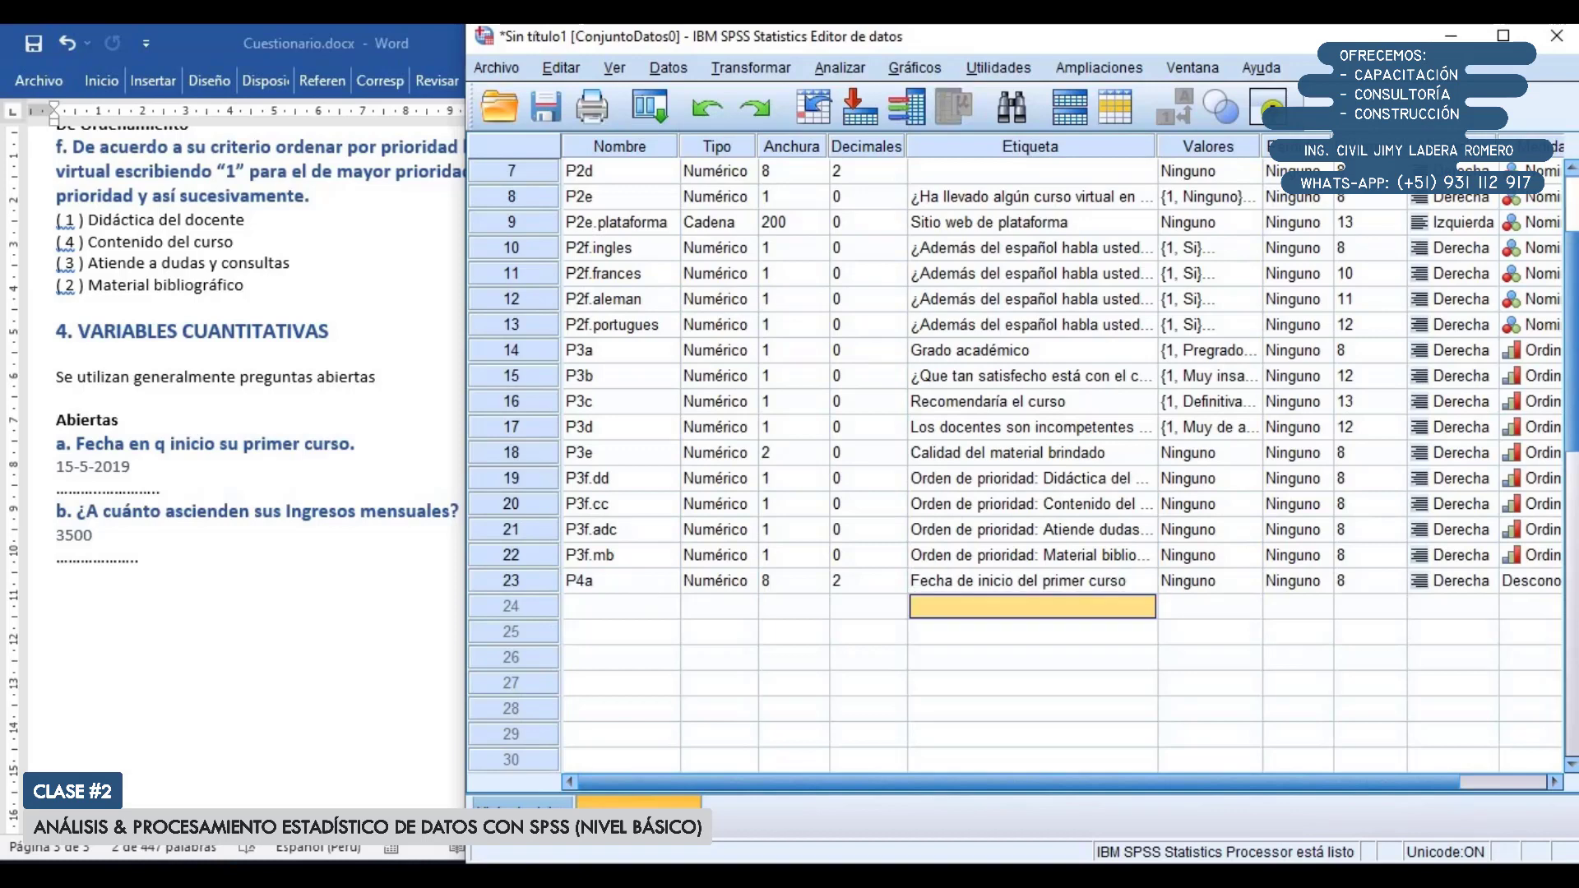
{"action": "key", "text": "Return"}
Set P4a's type to Fecha with format dd-mmm-aaaa and its measurement level to Escala
{"action": "left_click", "coordinate": [751, 580]}
{"action": "left_click", "coordinate": [752, 581]}
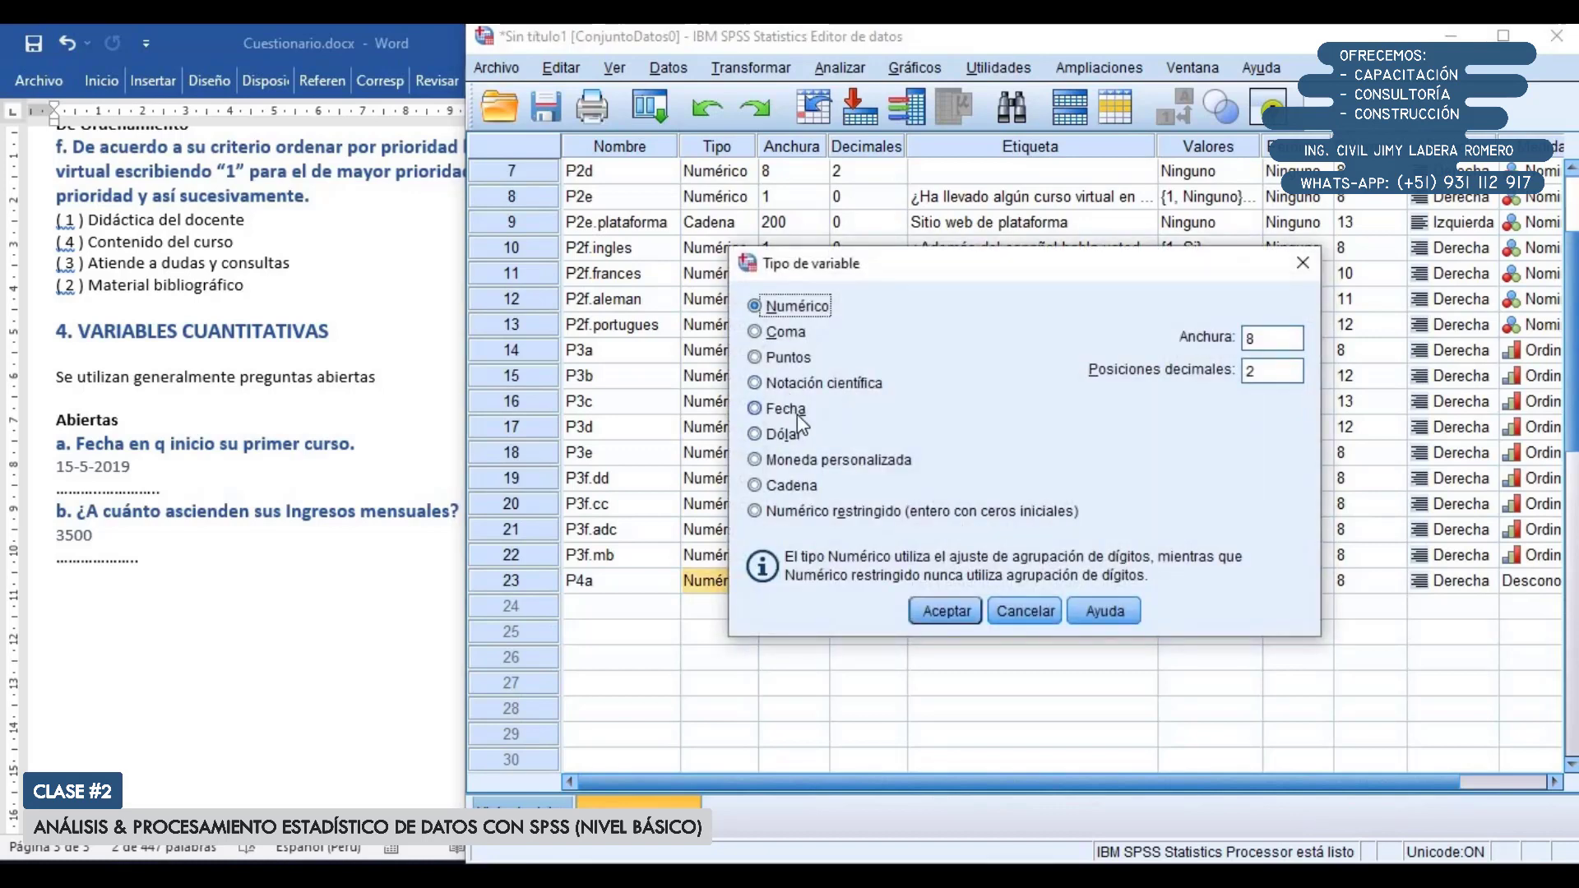
{"action": "left_click", "coordinate": [797, 412]}
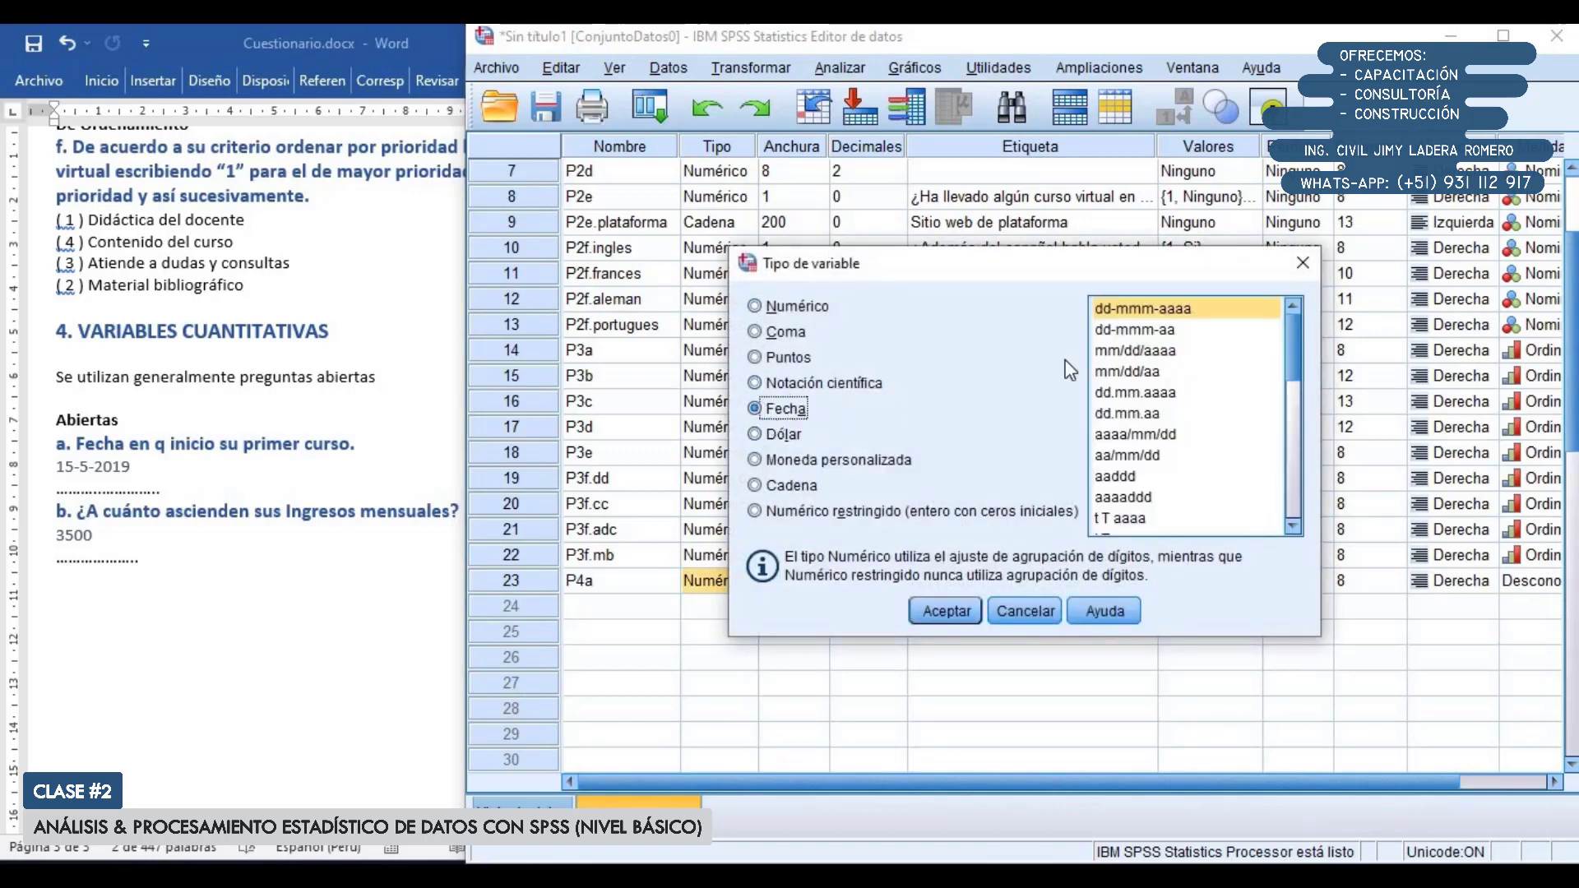
{"action": "left_click", "coordinate": [949, 610]}
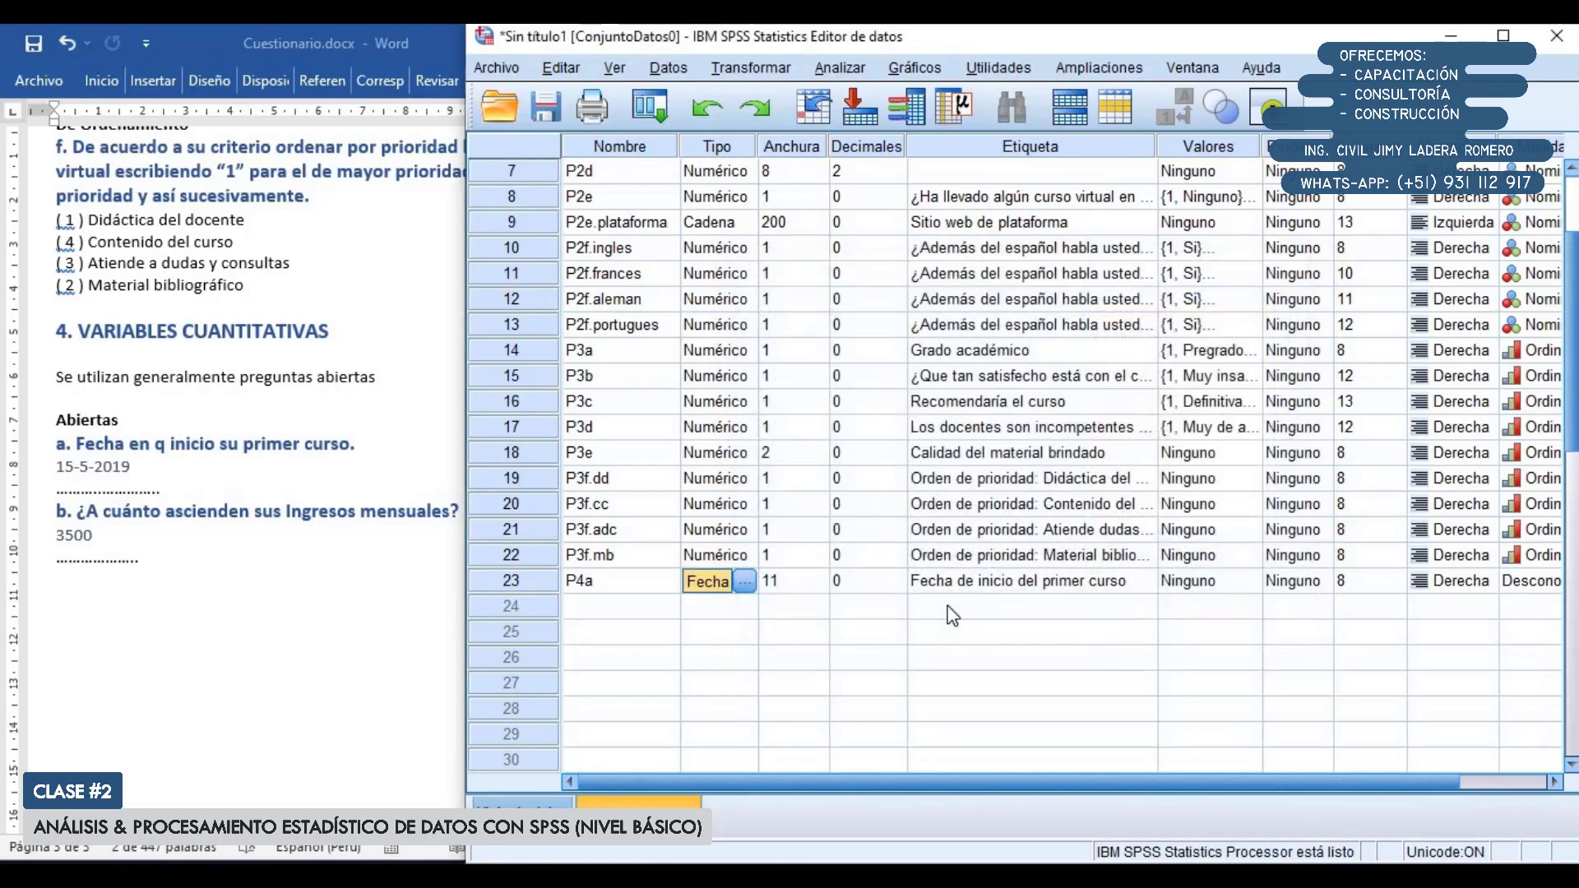
{"action": "left_click", "coordinate": [1529, 588]}
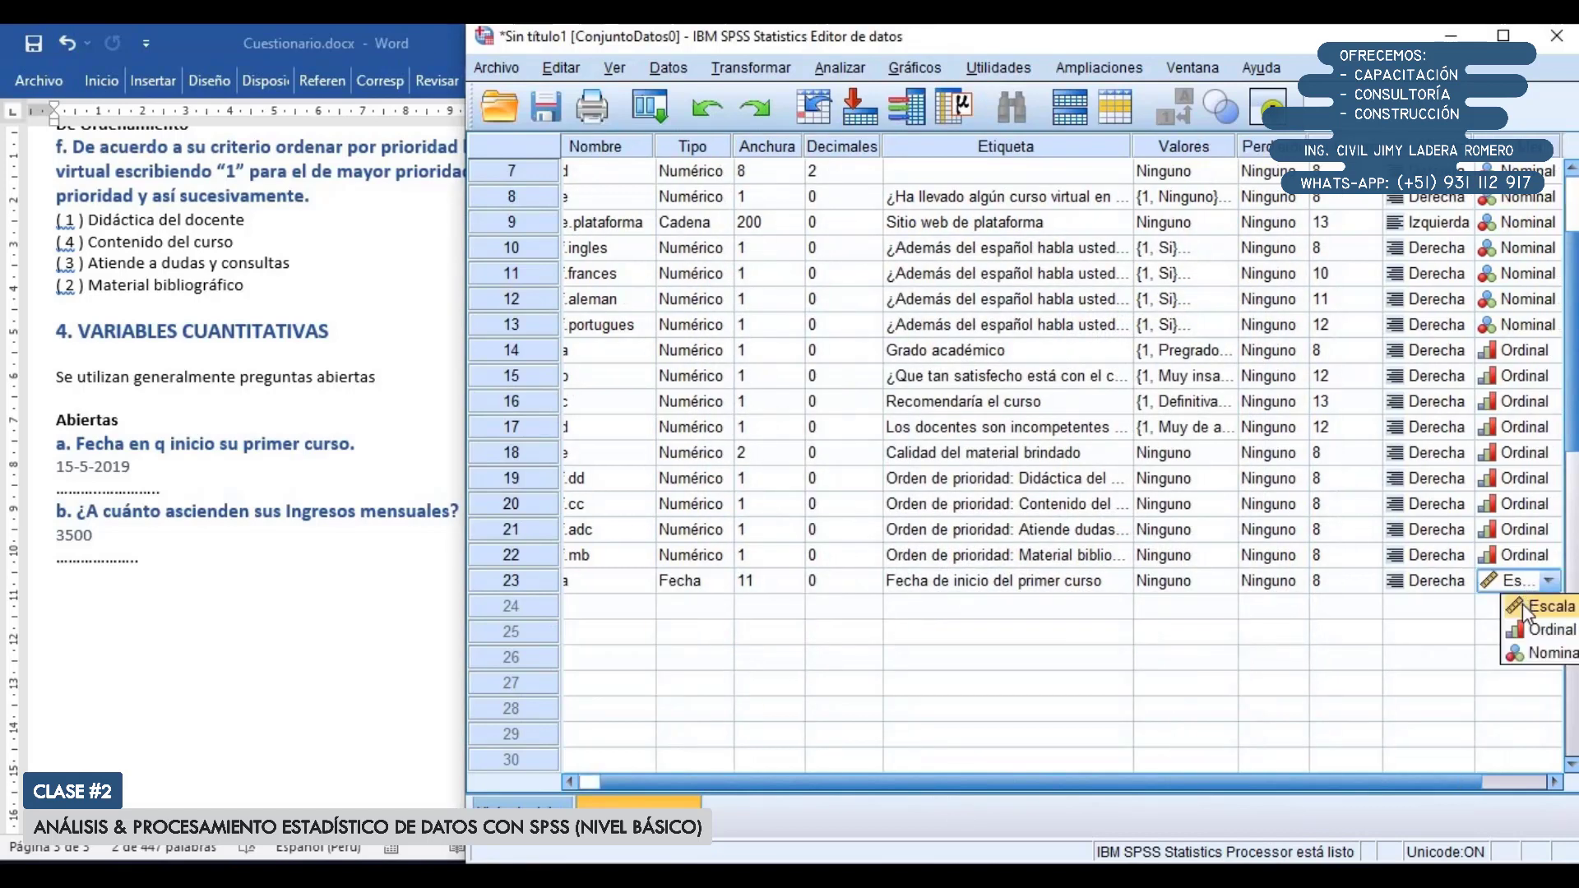
{"action": "left_click", "coordinate": [1523, 606]}
{"action": "left_click", "coordinate": [1331, 779]}
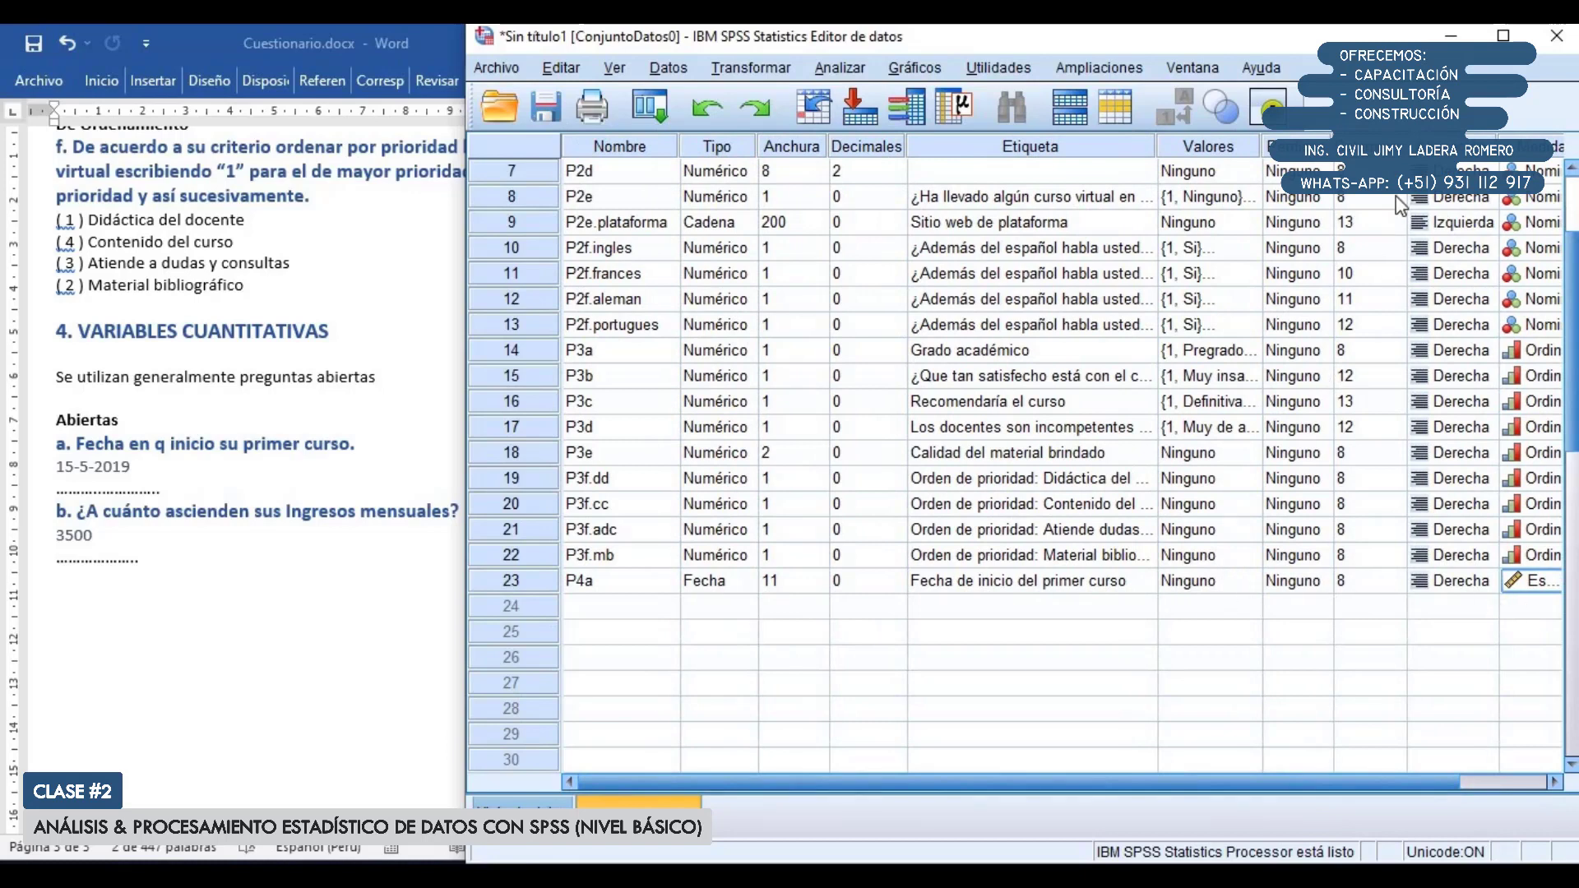
{"action": "left_click", "coordinate": [527, 579]}
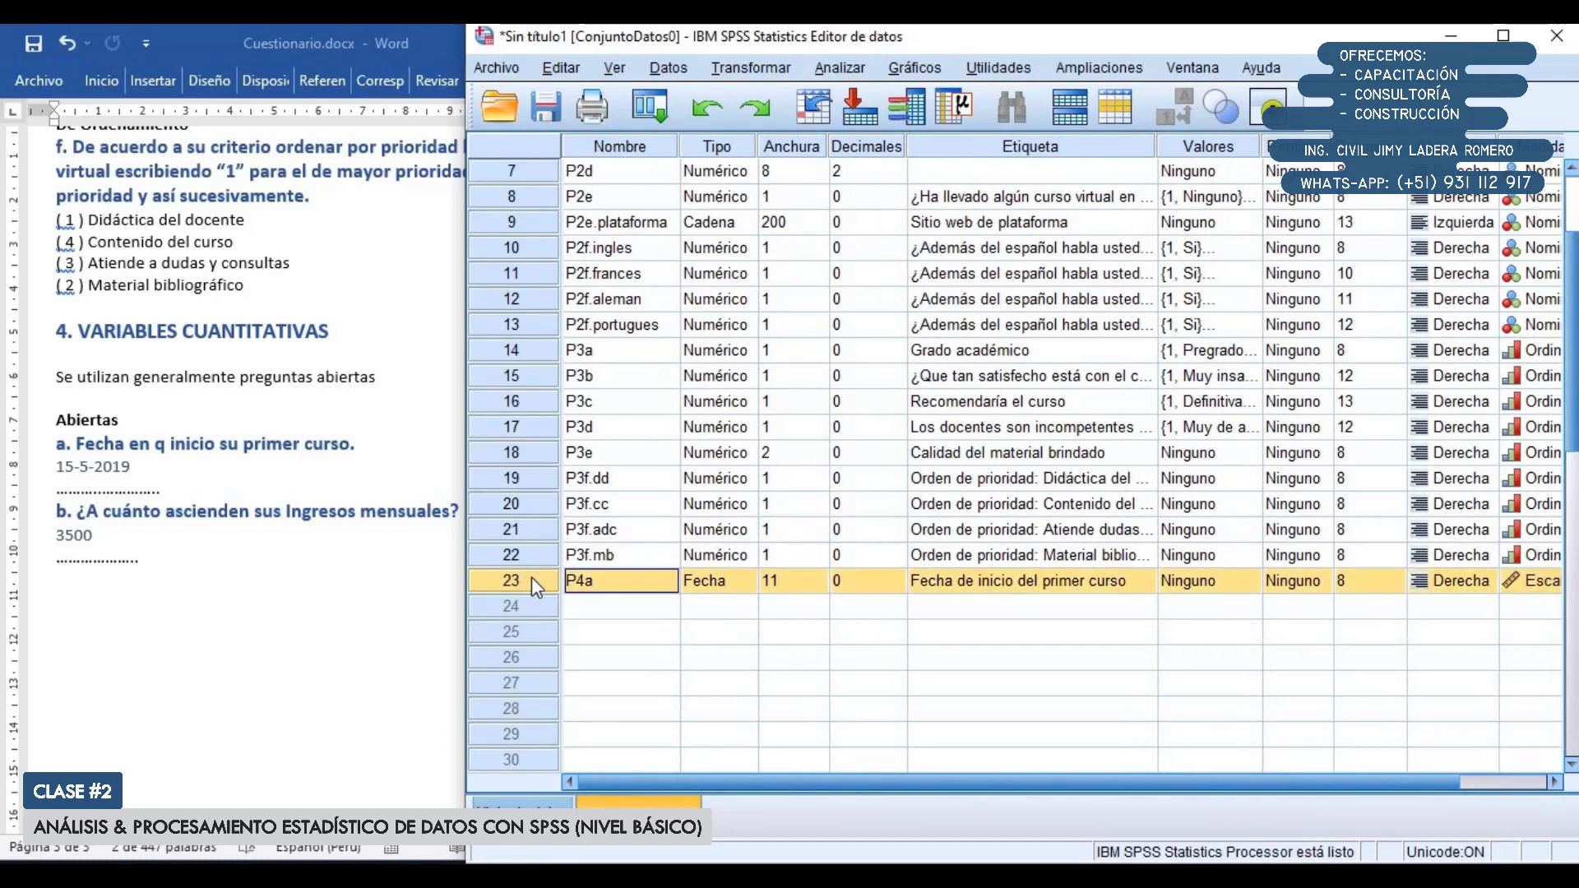
Add variable P4b below P4a with the label "Ingresos Mensuales"
{"action": "left_click", "coordinate": [652, 608]}
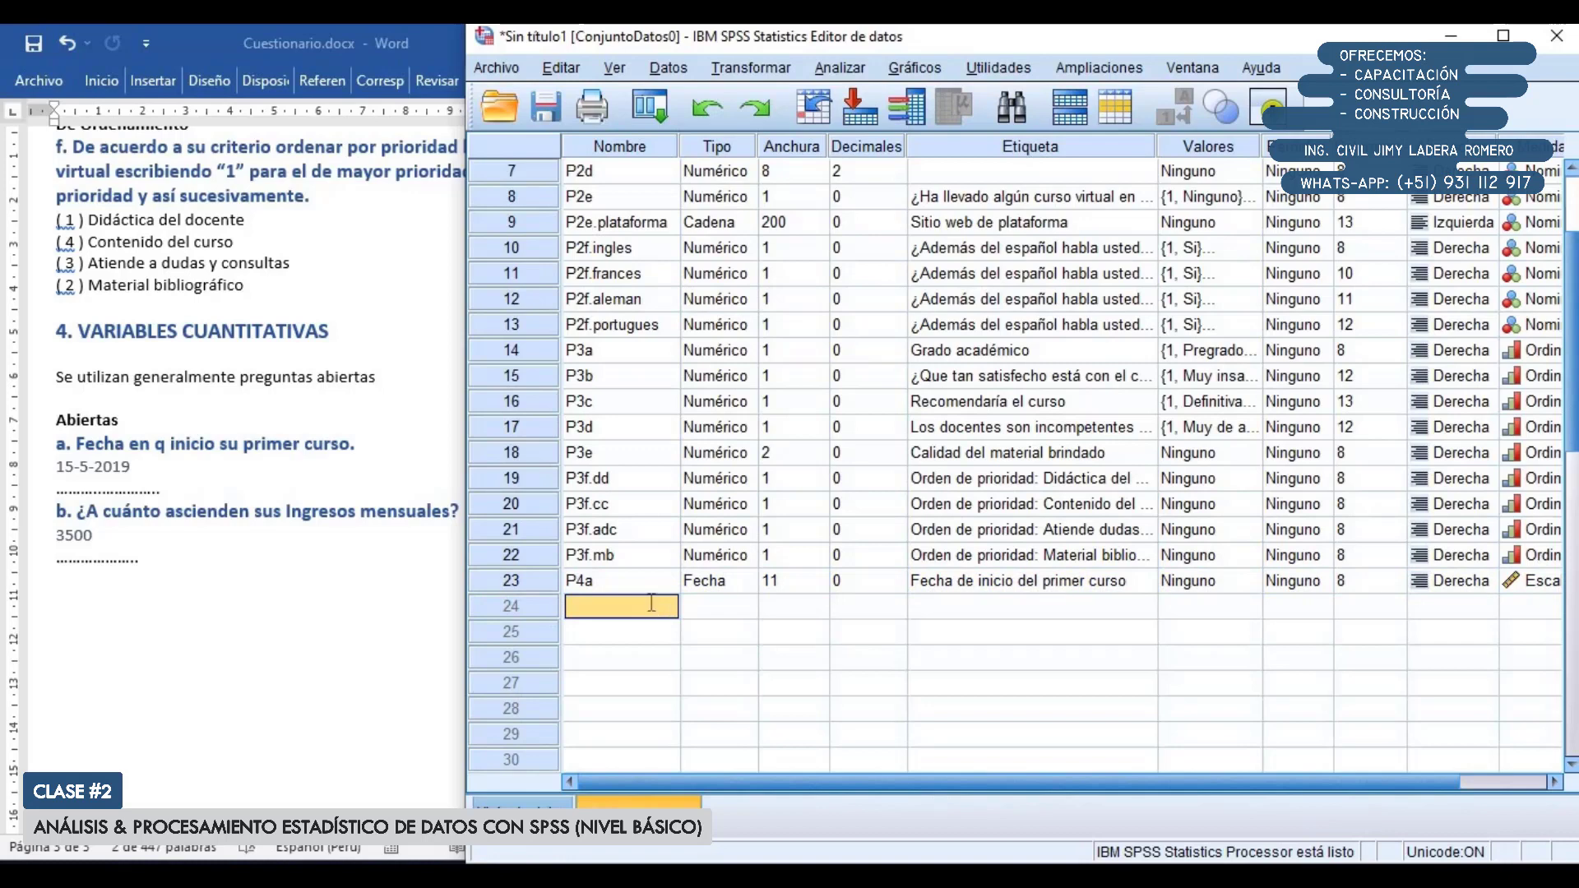
{"action": "type", "text": "P4b"}
{"action": "key", "text": "Tab"}
{"action": "key", "text": "Tab"}
{"action": "key", "text": "Tab"}
{"action": "key", "text": "Tab"}
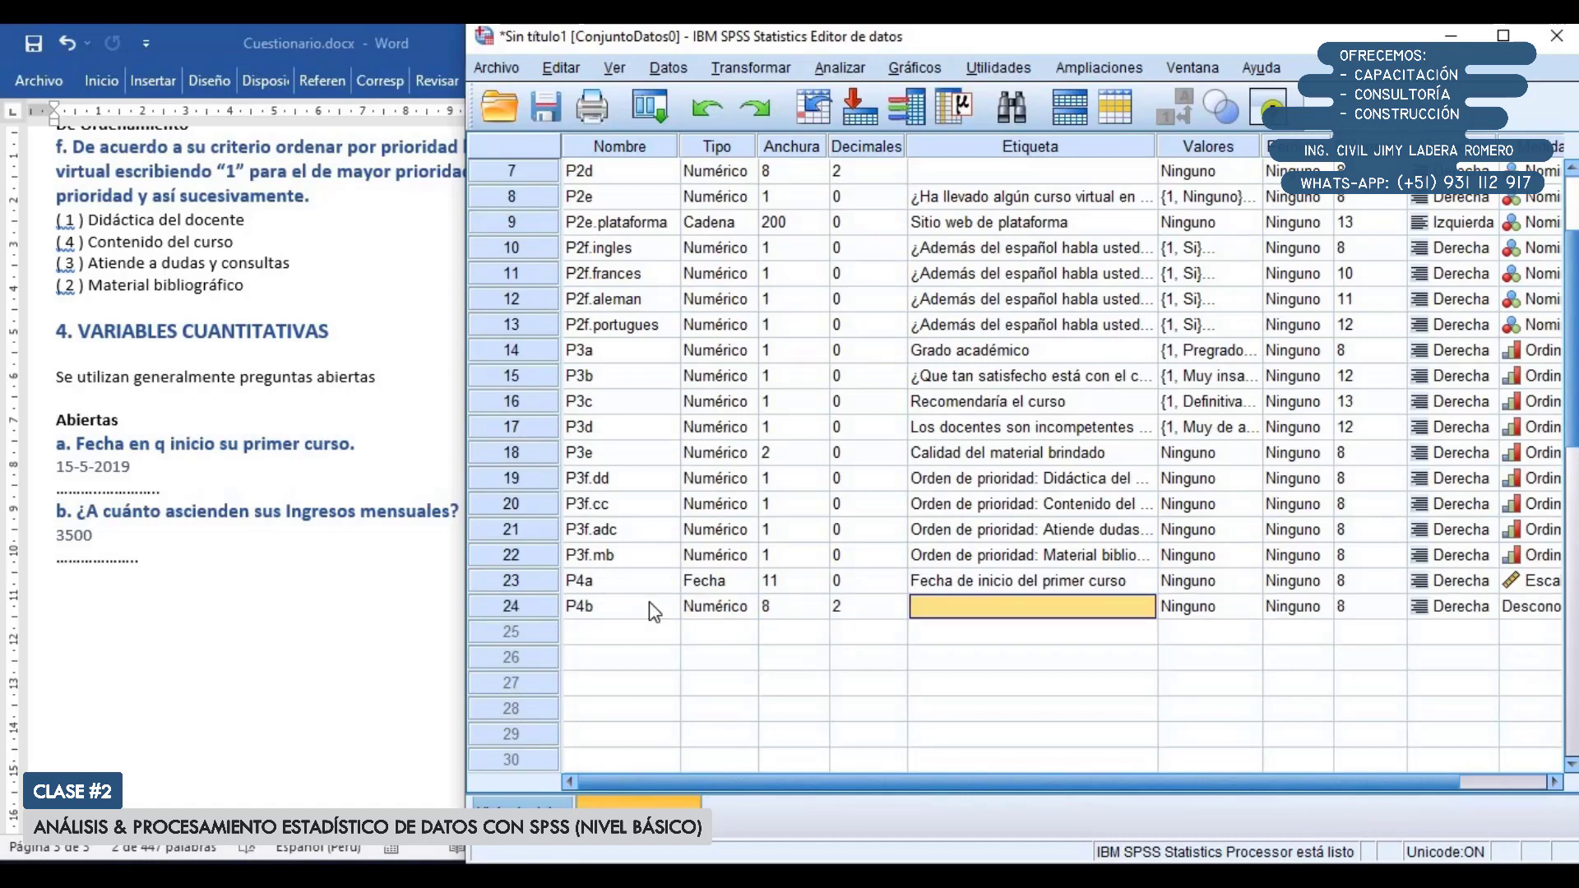
{"action": "type", "text": "Ing"}
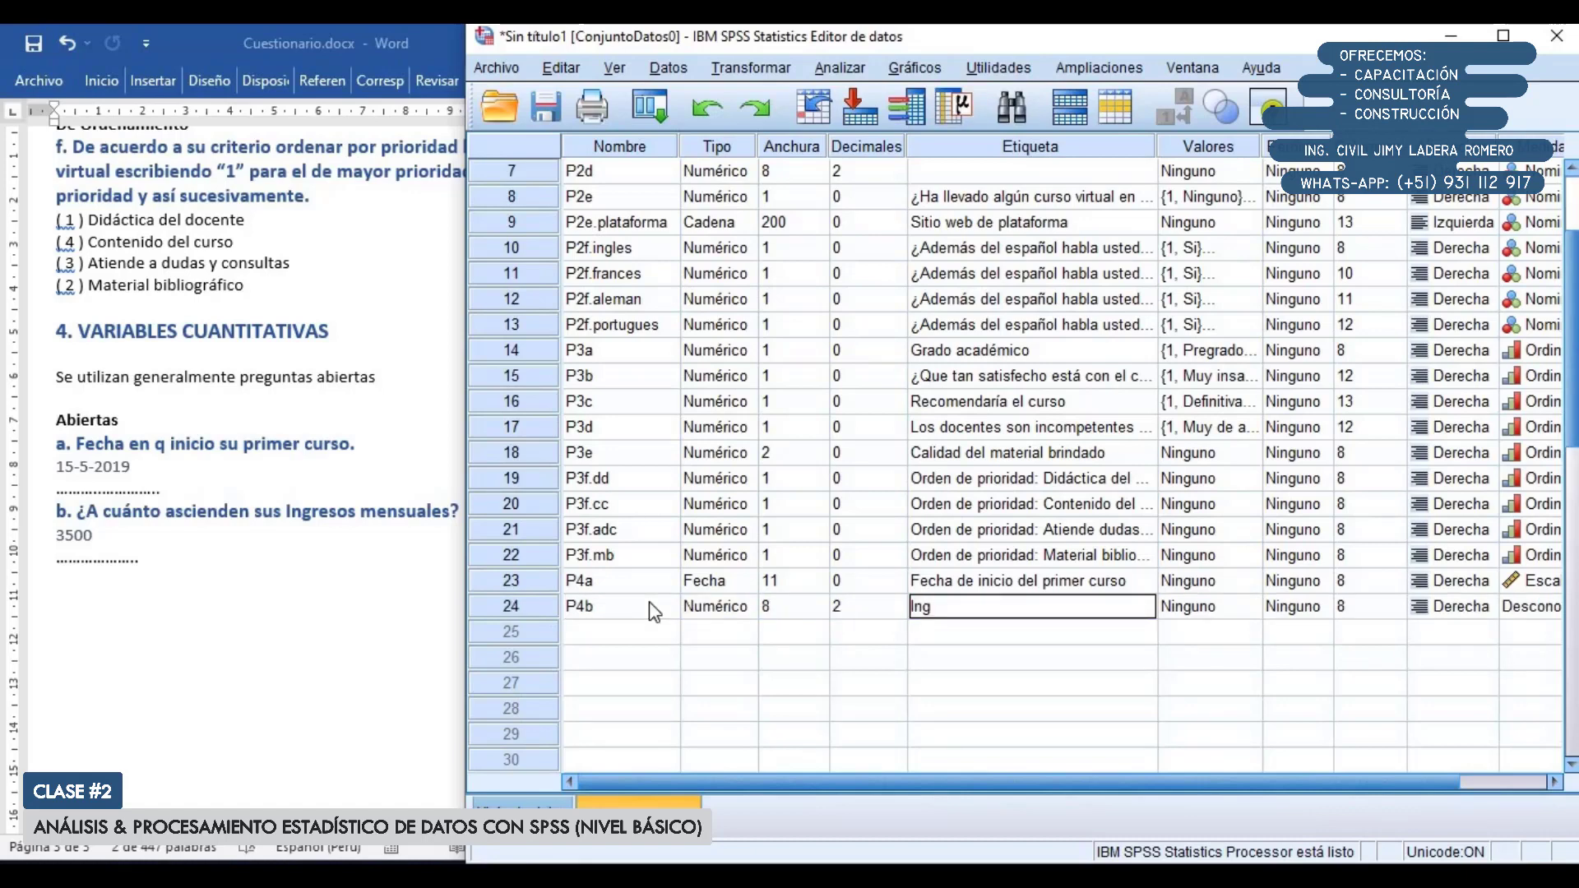
{"action": "type", "text": "resos Mensuales"}
{"action": "key", "text": "Return"}
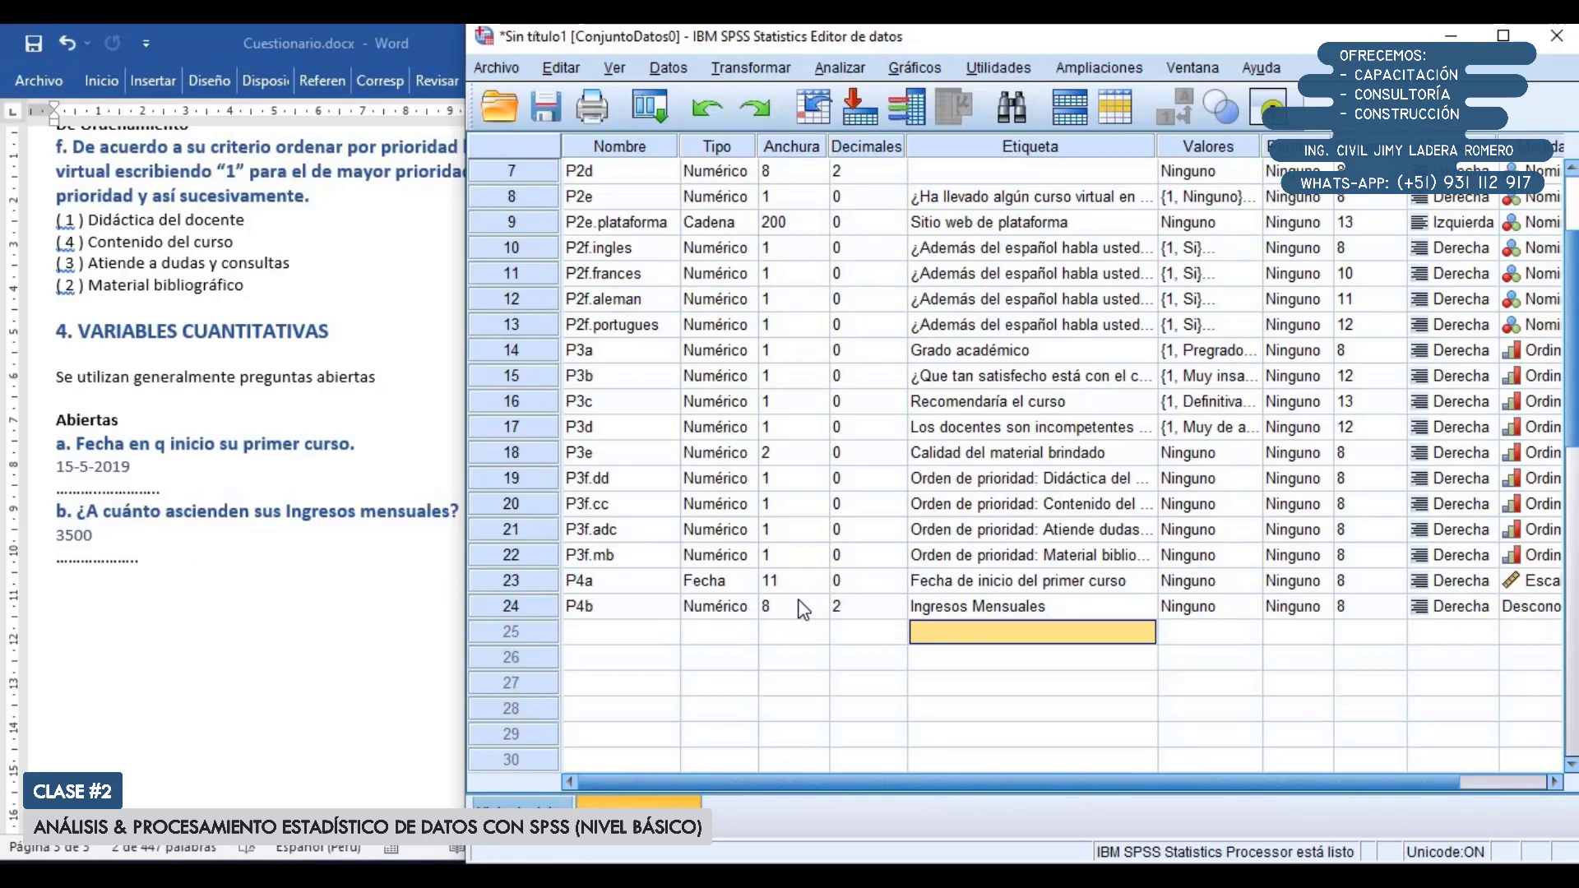
Set P4b to 0 decimals and a width of 5, with Escala as its measurement level
{"action": "left_click", "coordinate": [897, 613]}
{"action": "left_click", "coordinate": [896, 612]}
{"action": "left_click", "coordinate": [897, 612]}
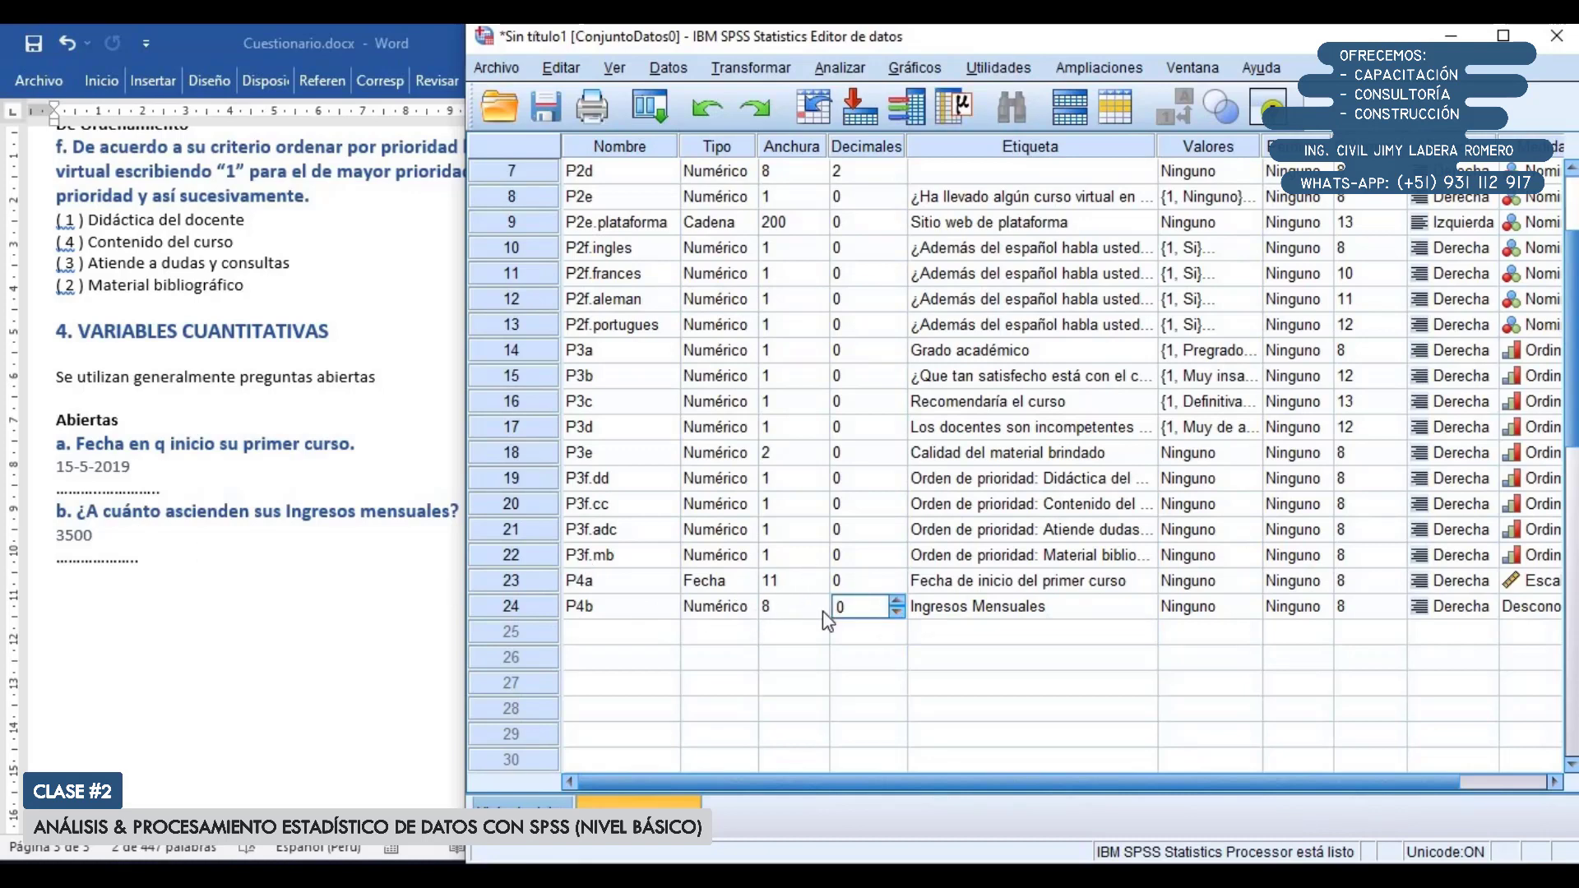
{"action": "left_click", "coordinate": [822, 610]}
{"action": "left_click", "coordinate": [822, 611]}
{"action": "left_click", "coordinate": [823, 611]}
{"action": "left_click", "coordinate": [823, 611]}
{"action": "left_click", "coordinate": [823, 611]}
{"action": "left_click", "coordinate": [822, 611]}
{"action": "left_click", "coordinate": [822, 612]}
{"action": "left_click", "coordinate": [823, 612]}
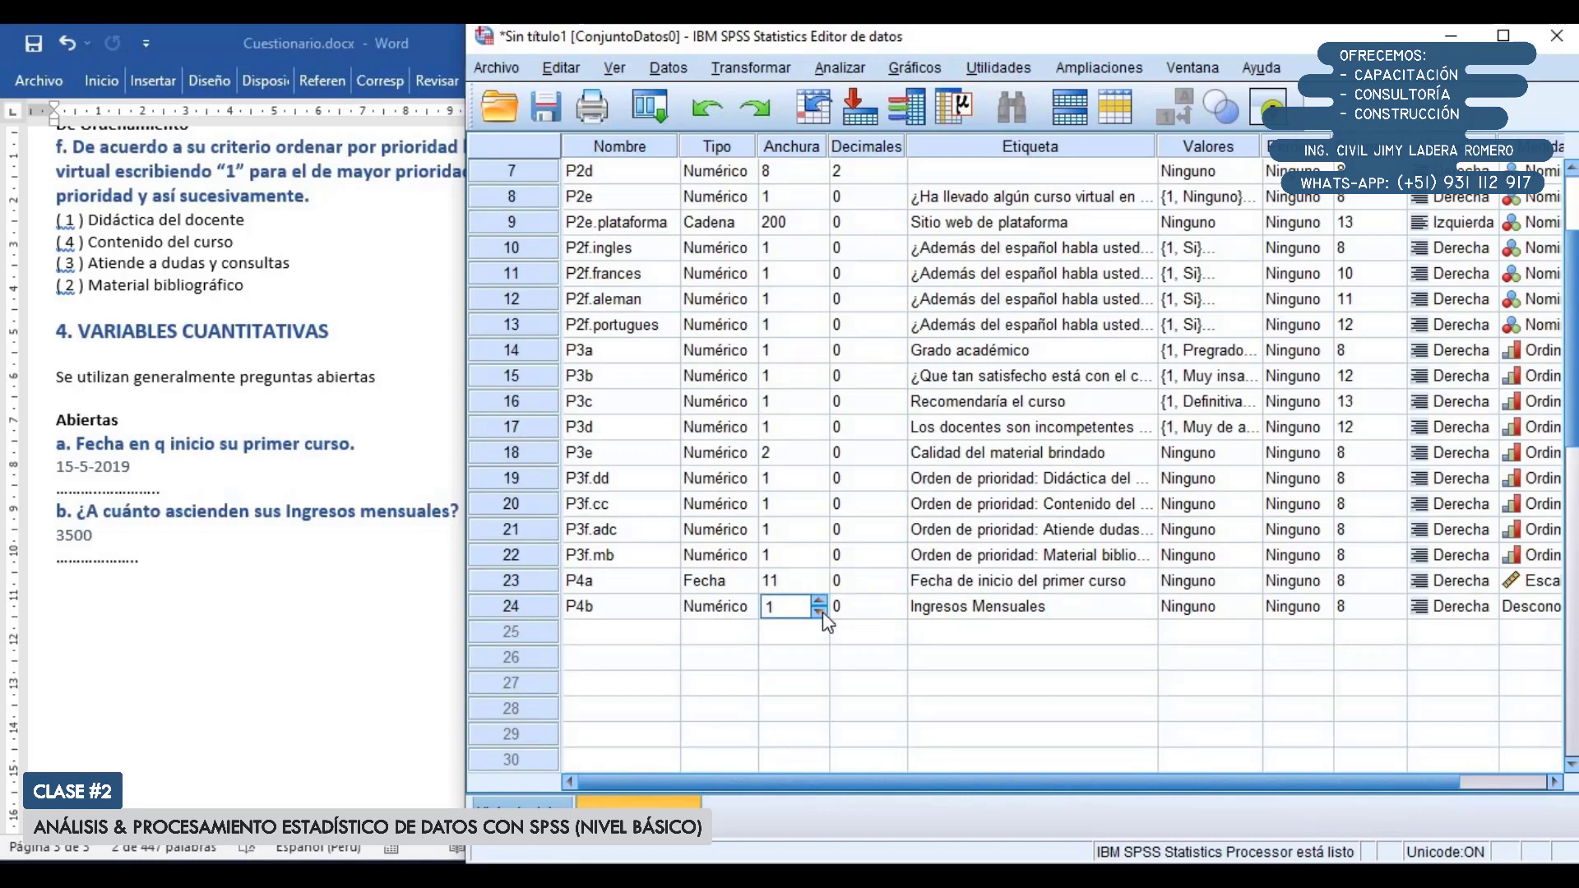
{"action": "left_click", "coordinate": [820, 603]}
{"action": "left_click", "coordinate": [820, 603]}
{"action": "left_click", "coordinate": [820, 603]}
{"action": "left_click", "coordinate": [820, 602]}
{"action": "left_click", "coordinate": [1541, 612]}
{"action": "left_click", "coordinate": [1531, 631]}
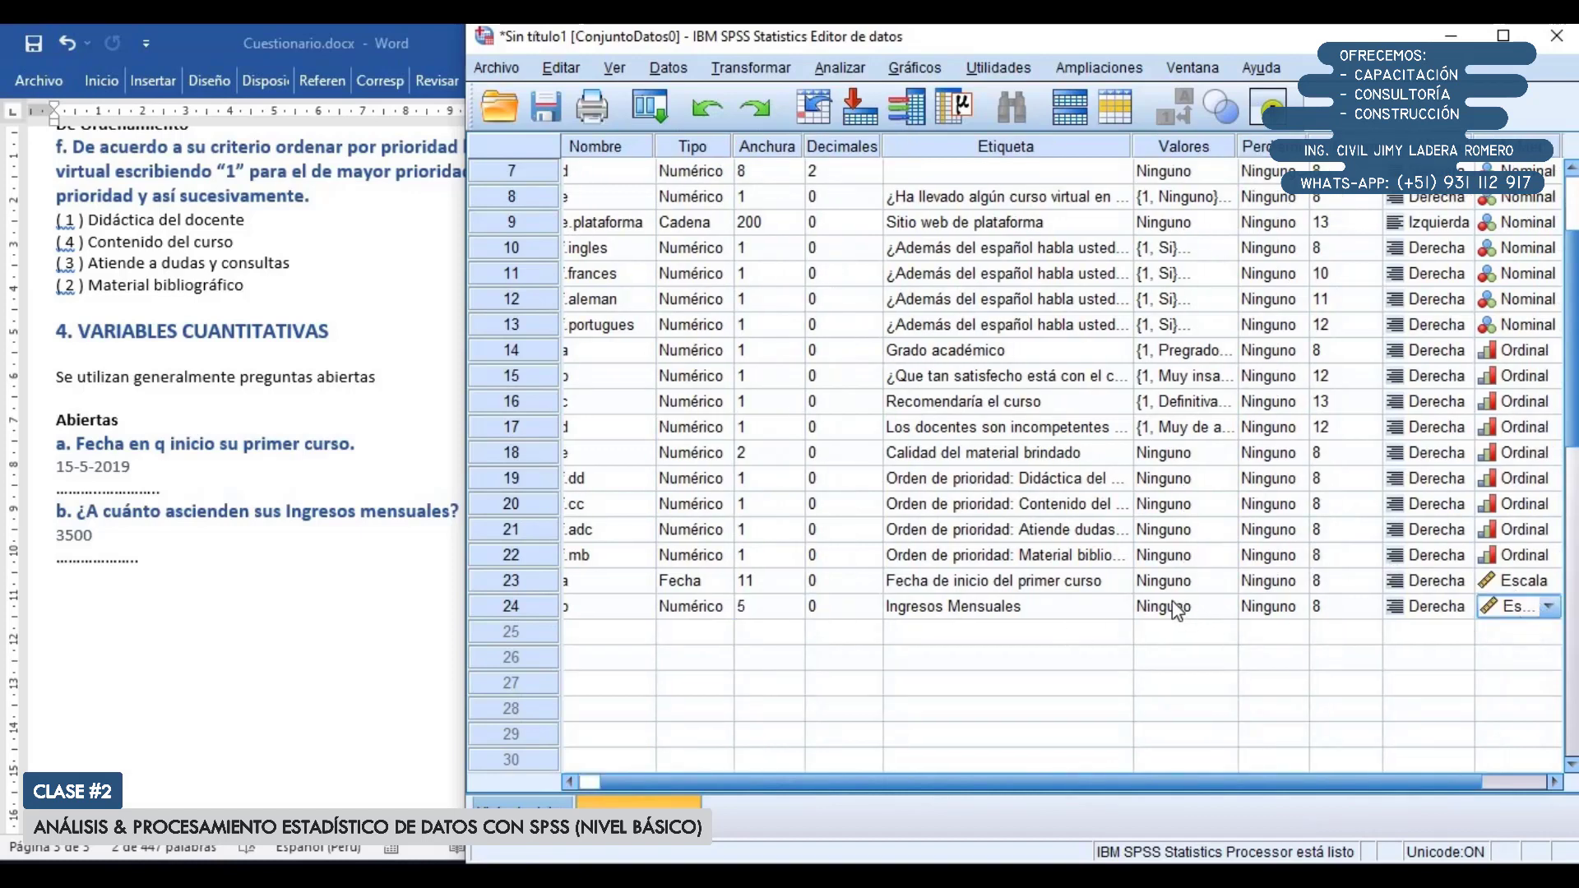
Review the full list of variable definitions from P1a to P4b, widening the data editor to see more attributes
{"action": "left_click", "coordinate": [1135, 760]}
{"action": "left_click", "coordinate": [1224, 742]}
{"action": "left_click", "coordinate": [1038, 587]}
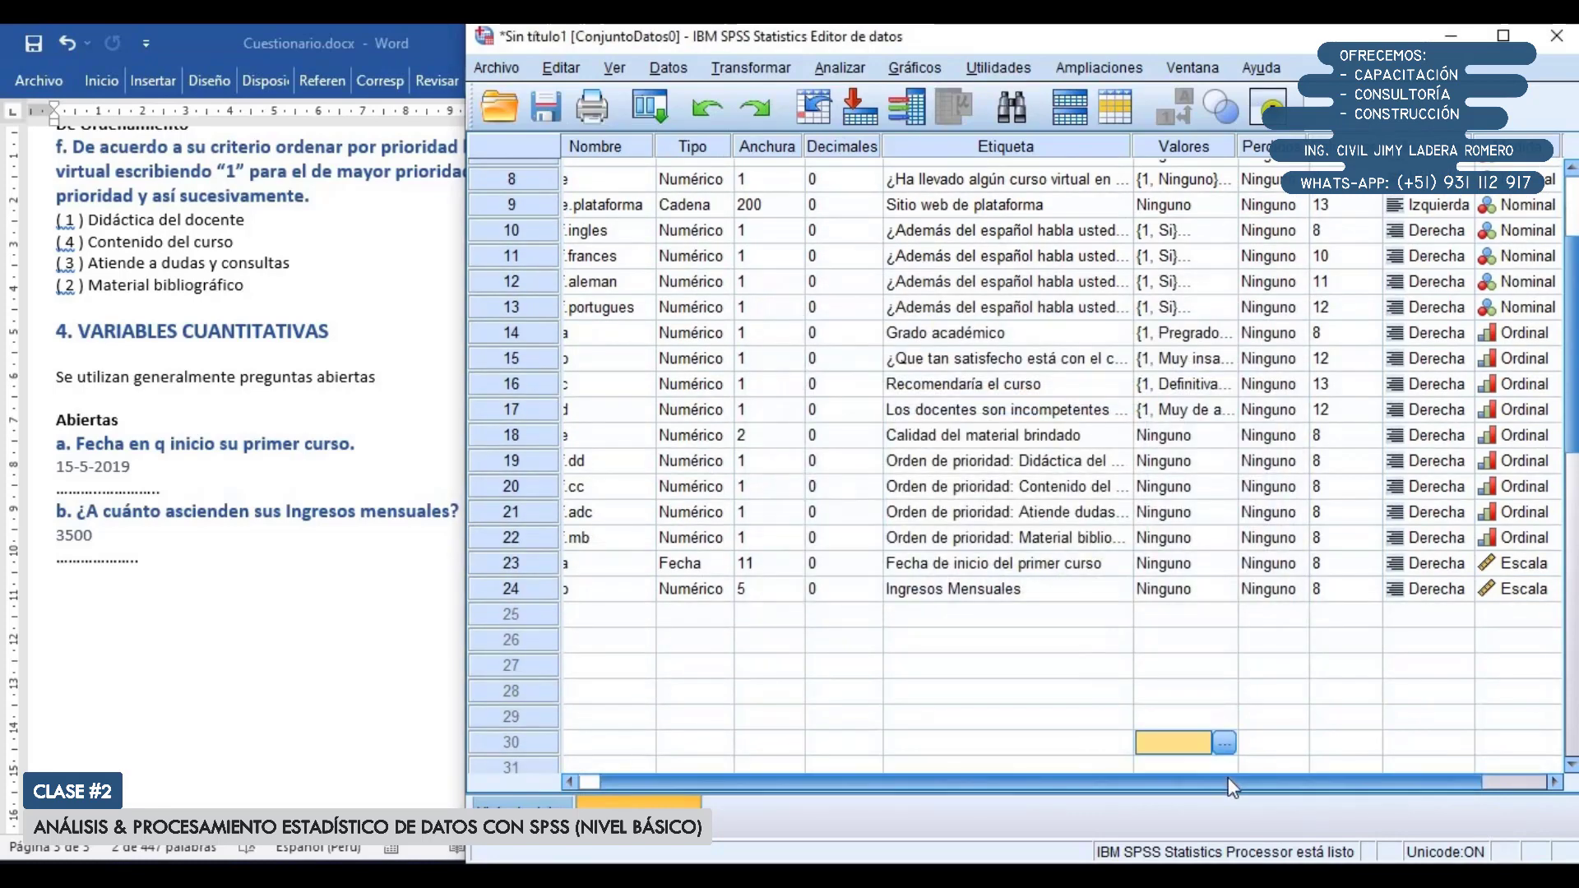
{"action": "left_click", "coordinate": [1227, 782]}
{"action": "scroll", "coordinate": [619, 678], "scroll_direction": "up", "scroll_amount": 3}
{"action": "scroll", "coordinate": [621, 659], "scroll_direction": "down", "scroll_amount": 1}
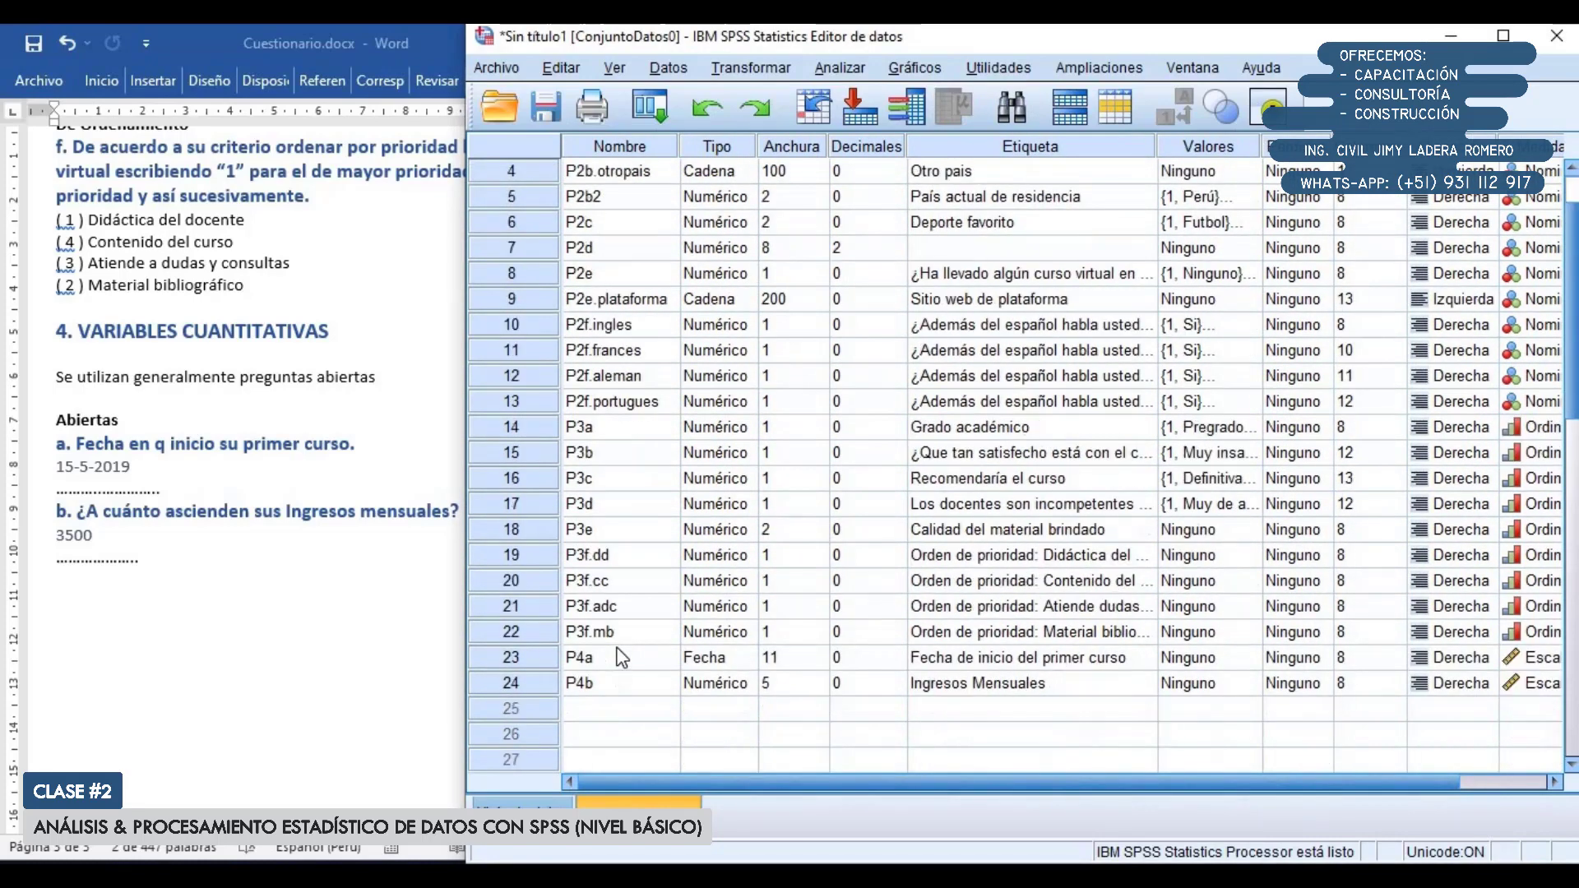
{"action": "scroll", "coordinate": [621, 659], "scroll_direction": "up", "scroll_amount": 1}
{"action": "left_click", "coordinate": [621, 760]}
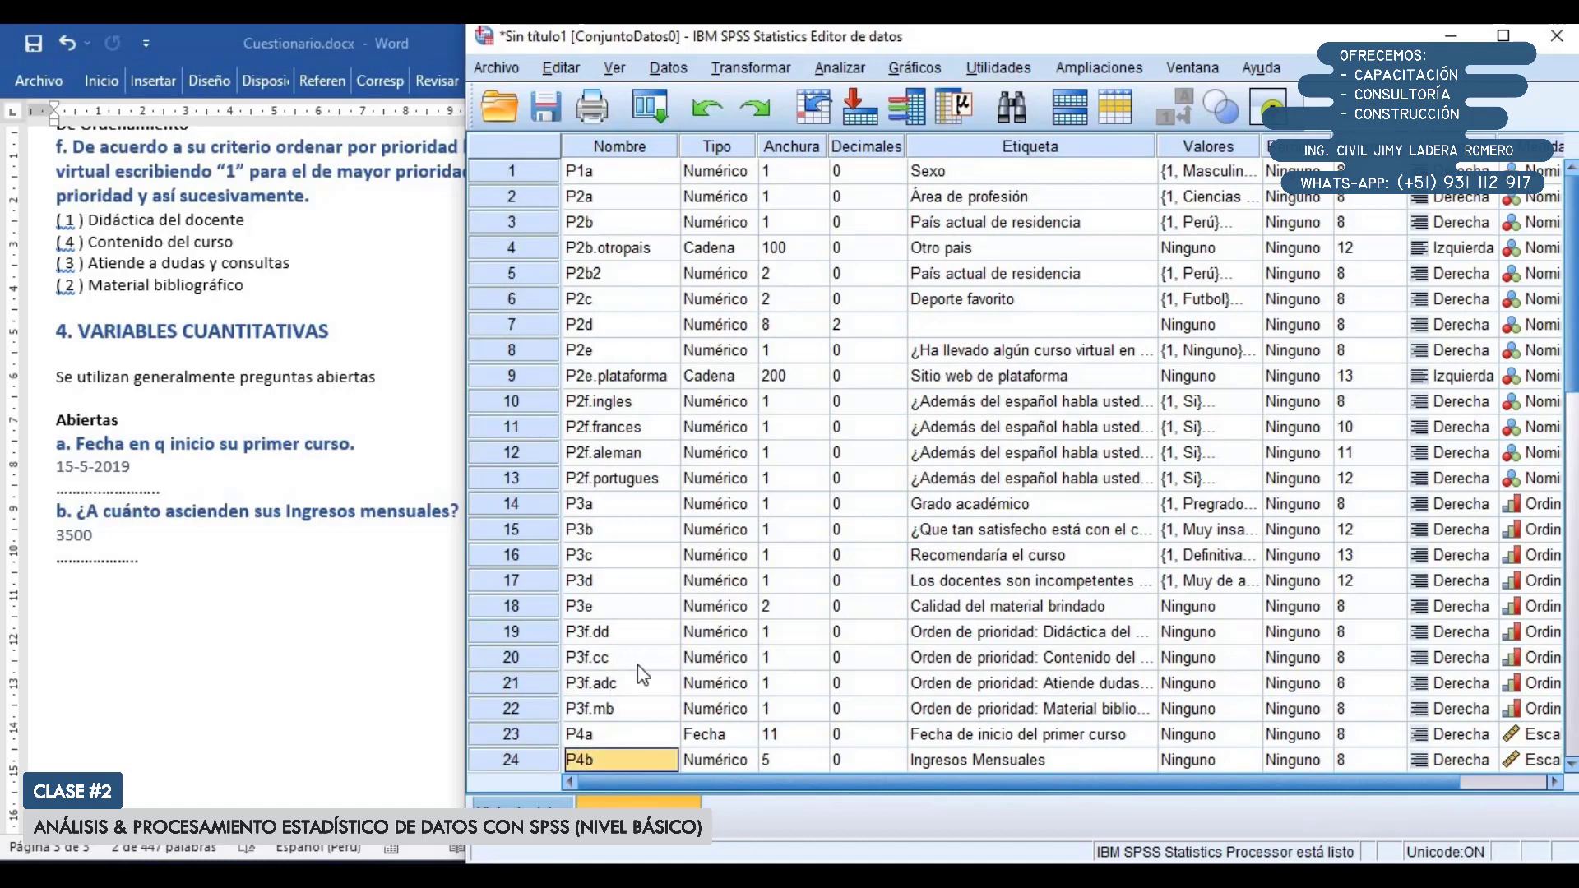
{"action": "left_click_drag", "start_coordinate": [543, 175], "coordinate": [513, 581]}
{"action": "left_click_drag", "start_coordinate": [513, 732], "coordinate": [513, 765]}
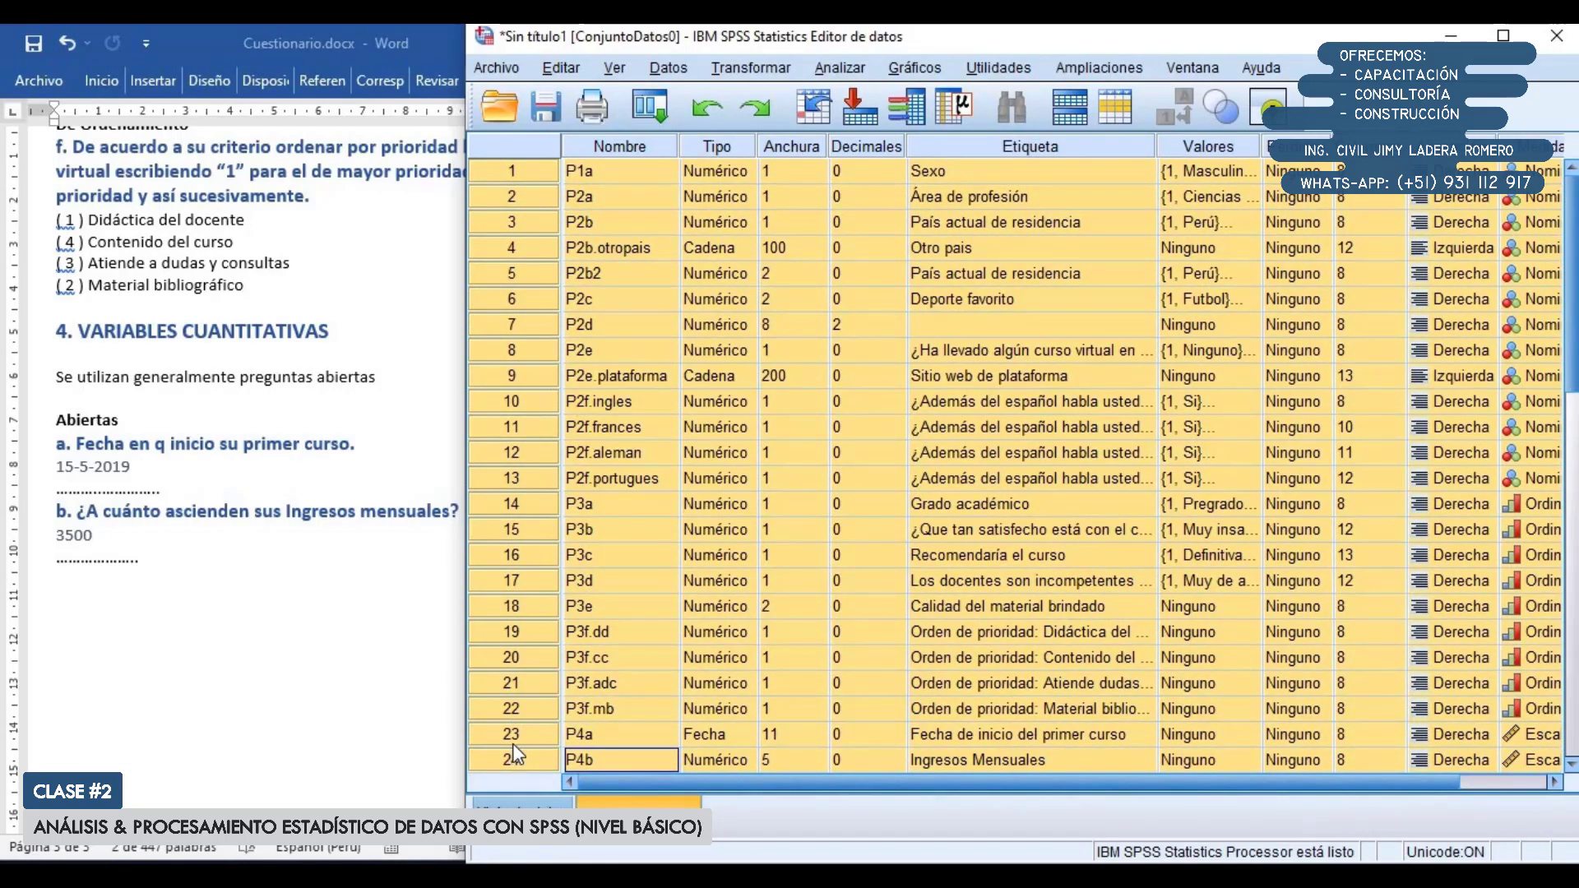
{"action": "left_click_drag", "start_coordinate": [462, 418], "coordinate": [396, 431]}
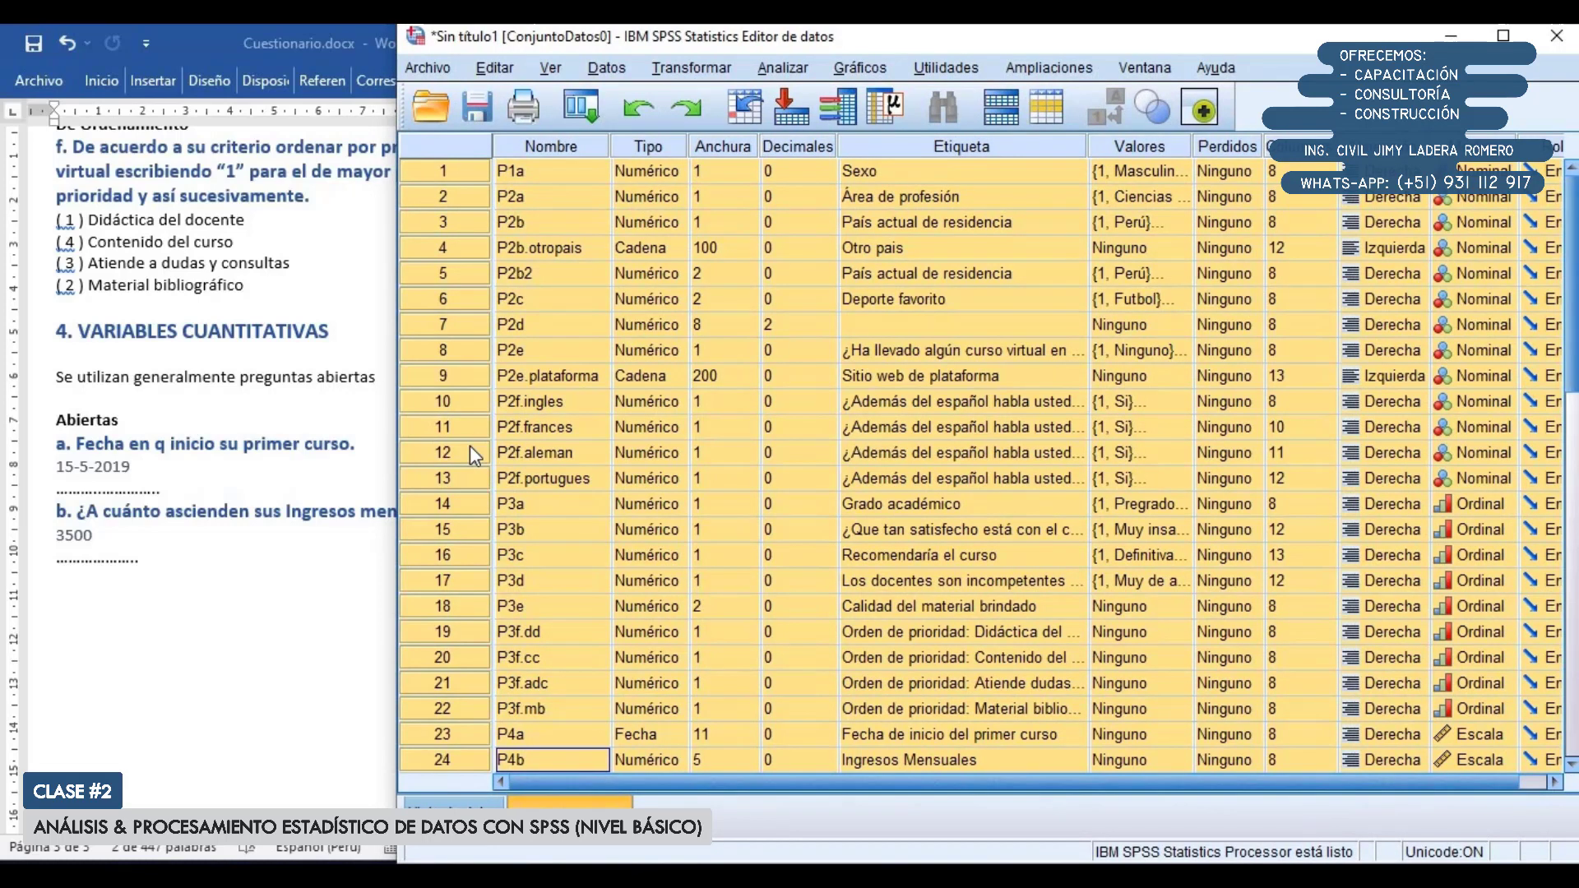
{"action": "left_click", "coordinate": [959, 460]}
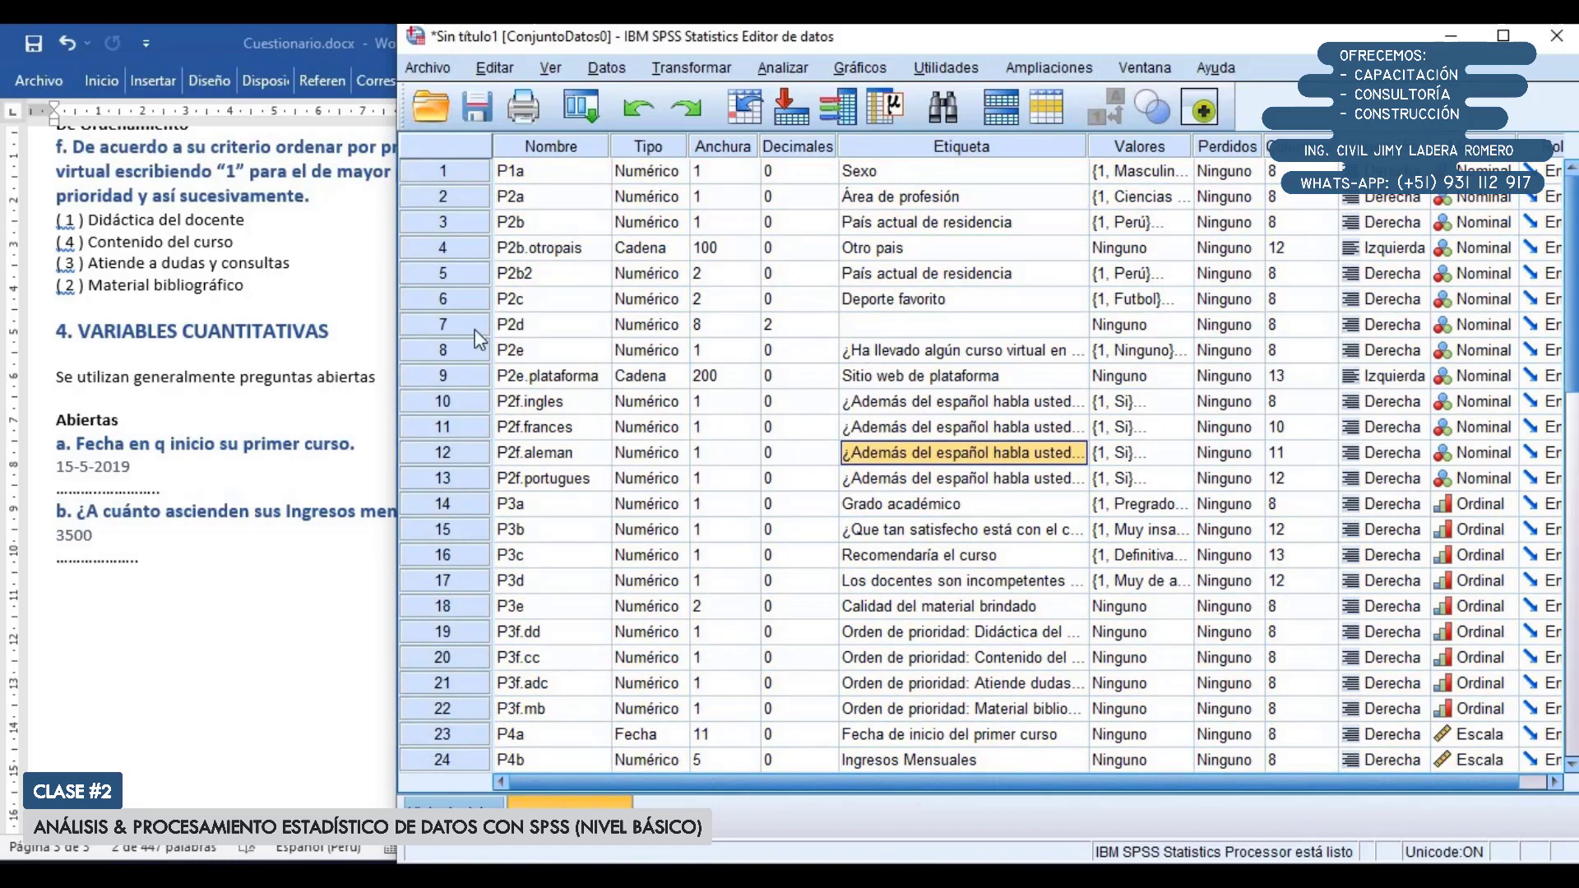
Check P2d against the questionnaire's favourite pastime question and change its type to Cadena with 200 characters
{"action": "left_click", "coordinate": [451, 342]}
{"action": "scroll", "coordinate": [276, 515], "scroll_direction": "up", "scroll_amount": 10}
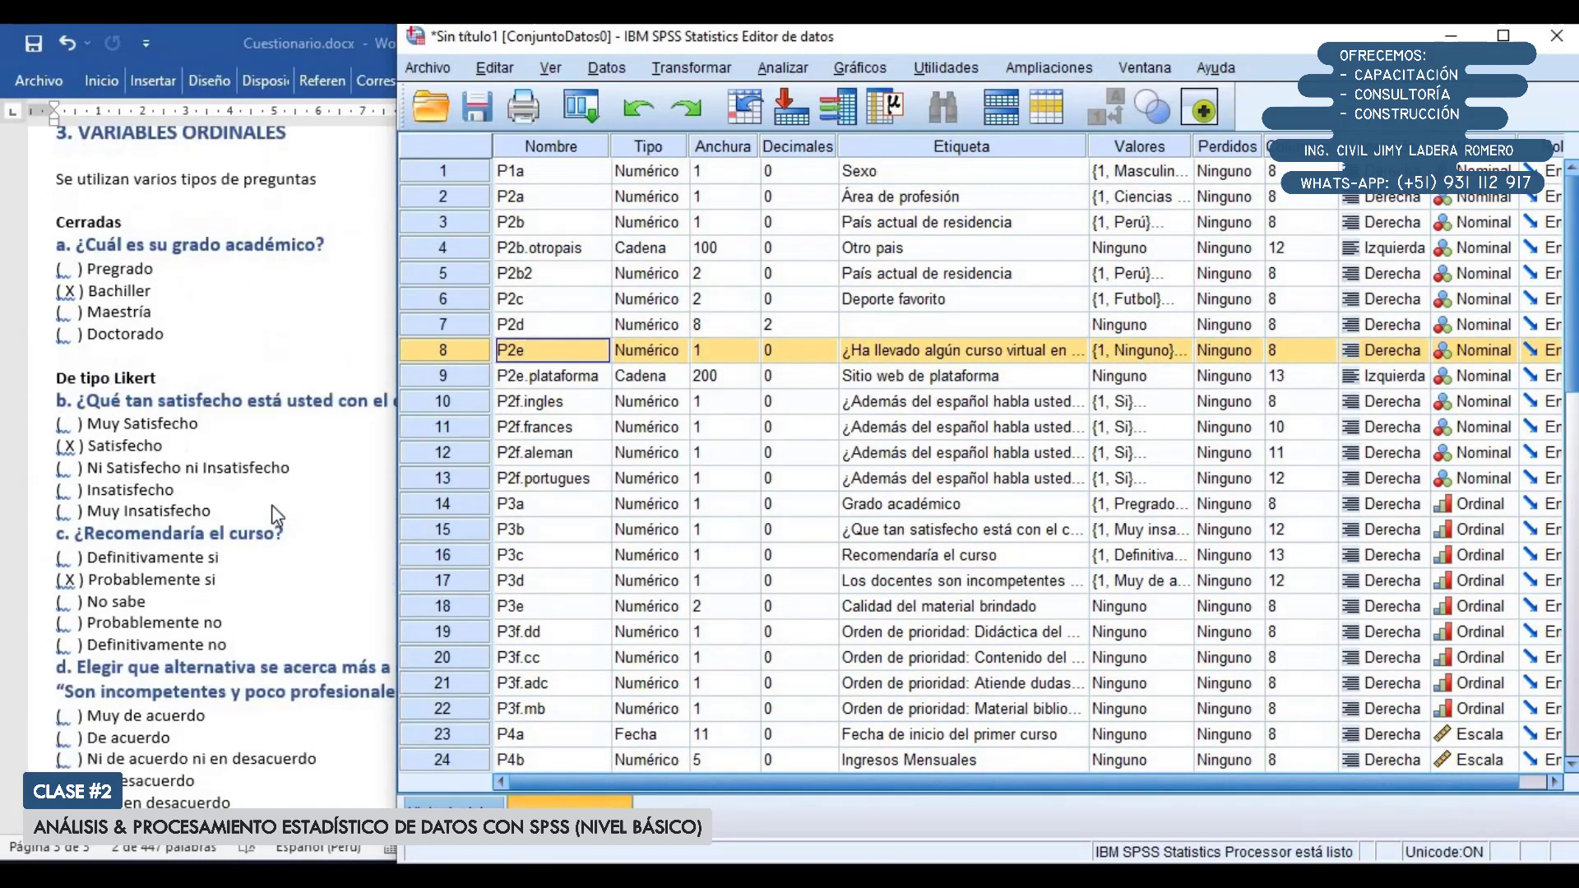
{"action": "scroll", "coordinate": [276, 516], "scroll_direction": "up", "scroll_amount": 5}
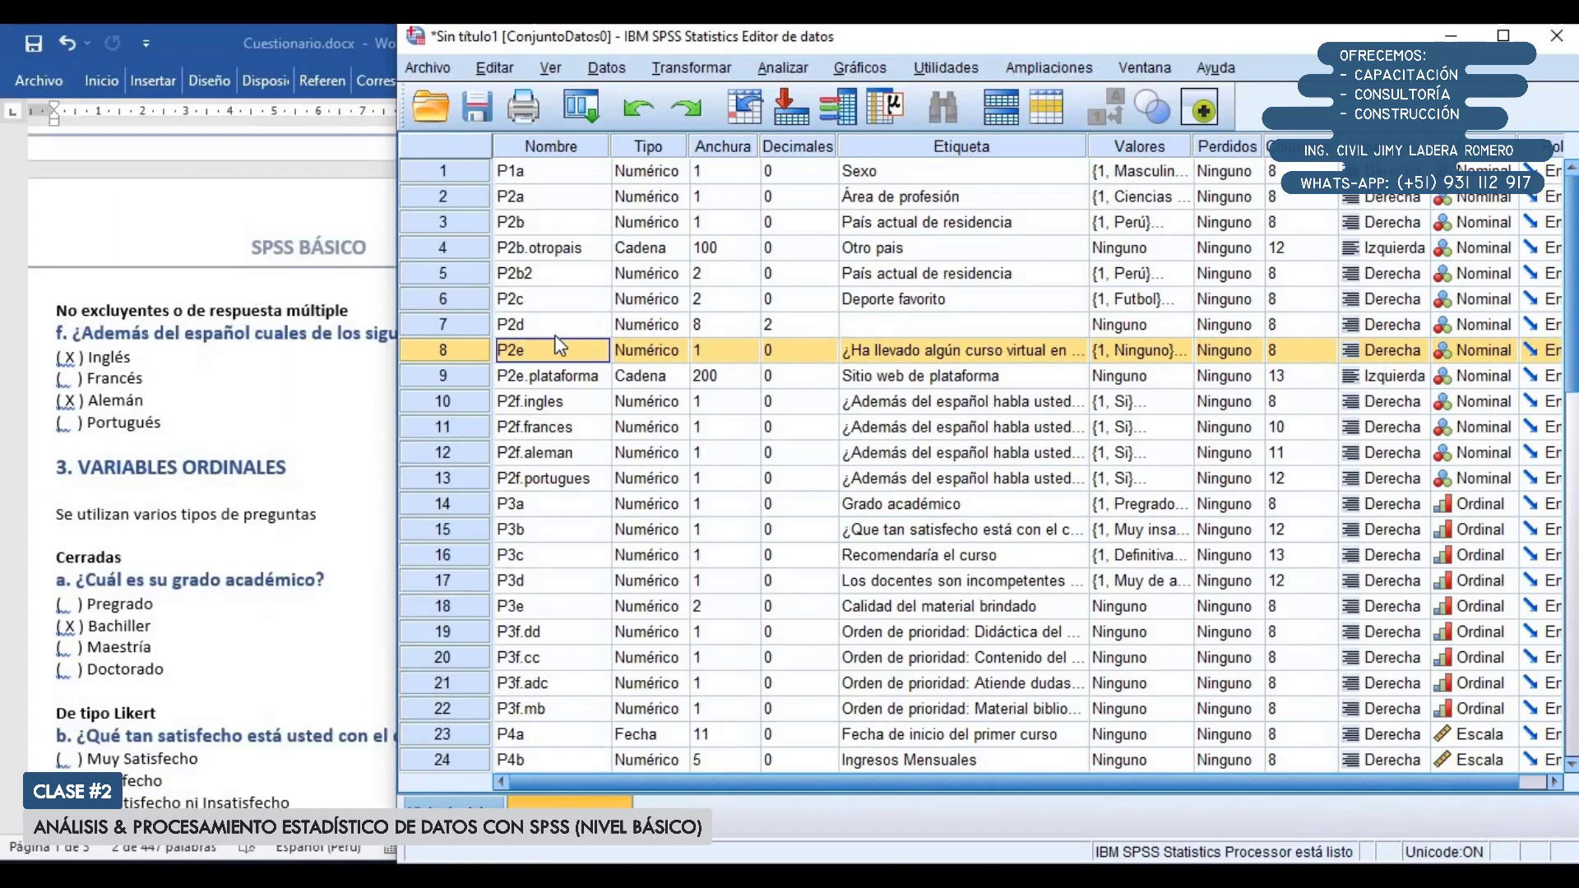
{"action": "left_click", "coordinate": [467, 316]}
{"action": "scroll", "coordinate": [121, 449], "scroll_direction": "up", "scroll_amount": 10}
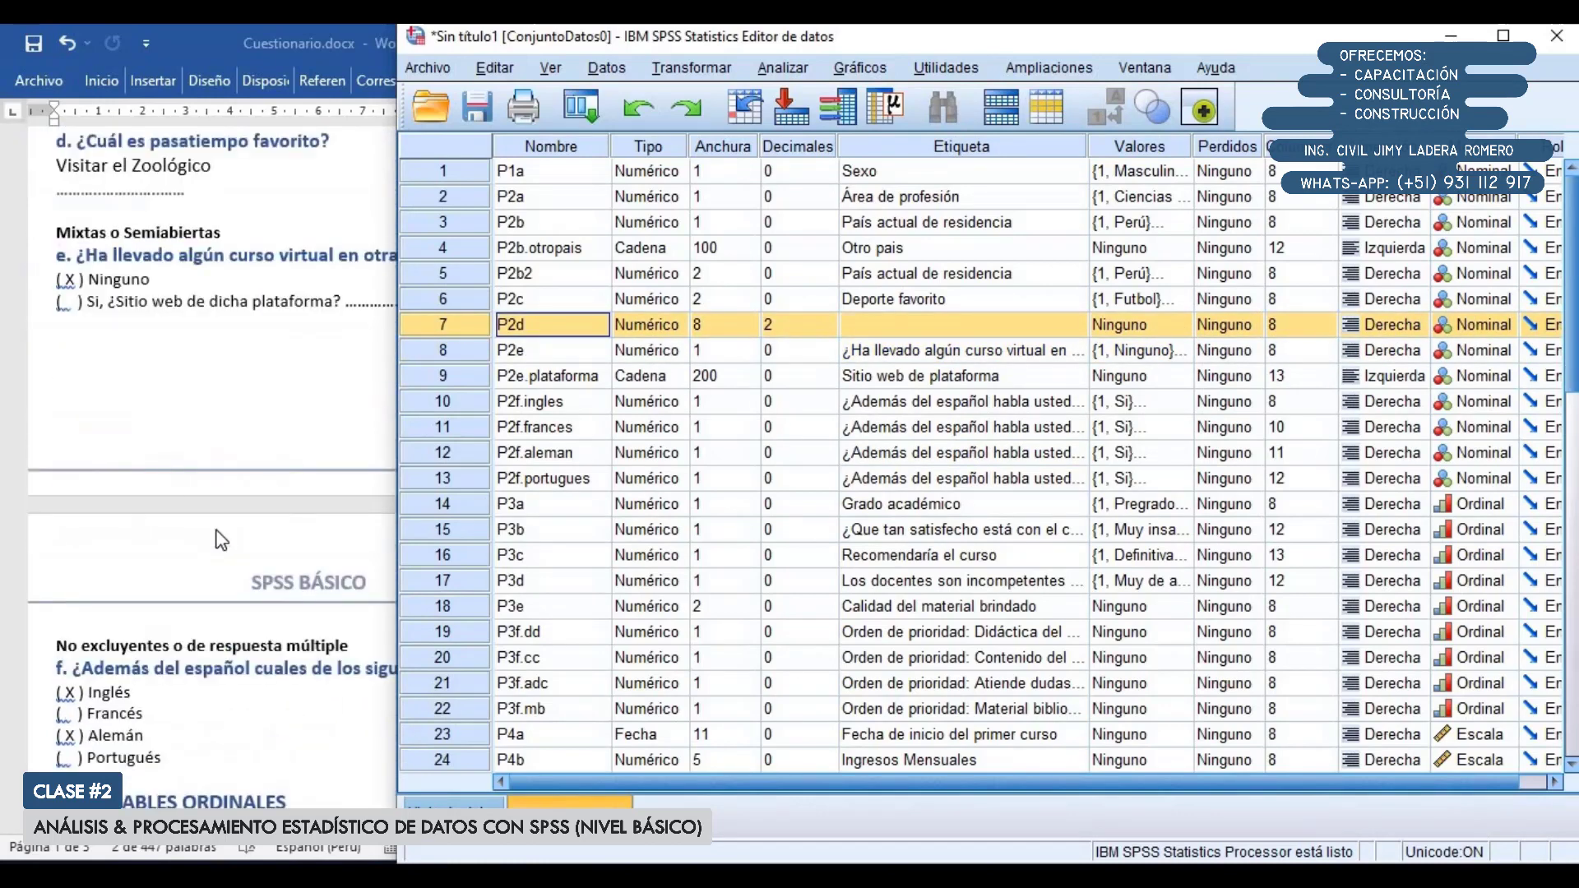
{"action": "left_click", "coordinate": [964, 328]}
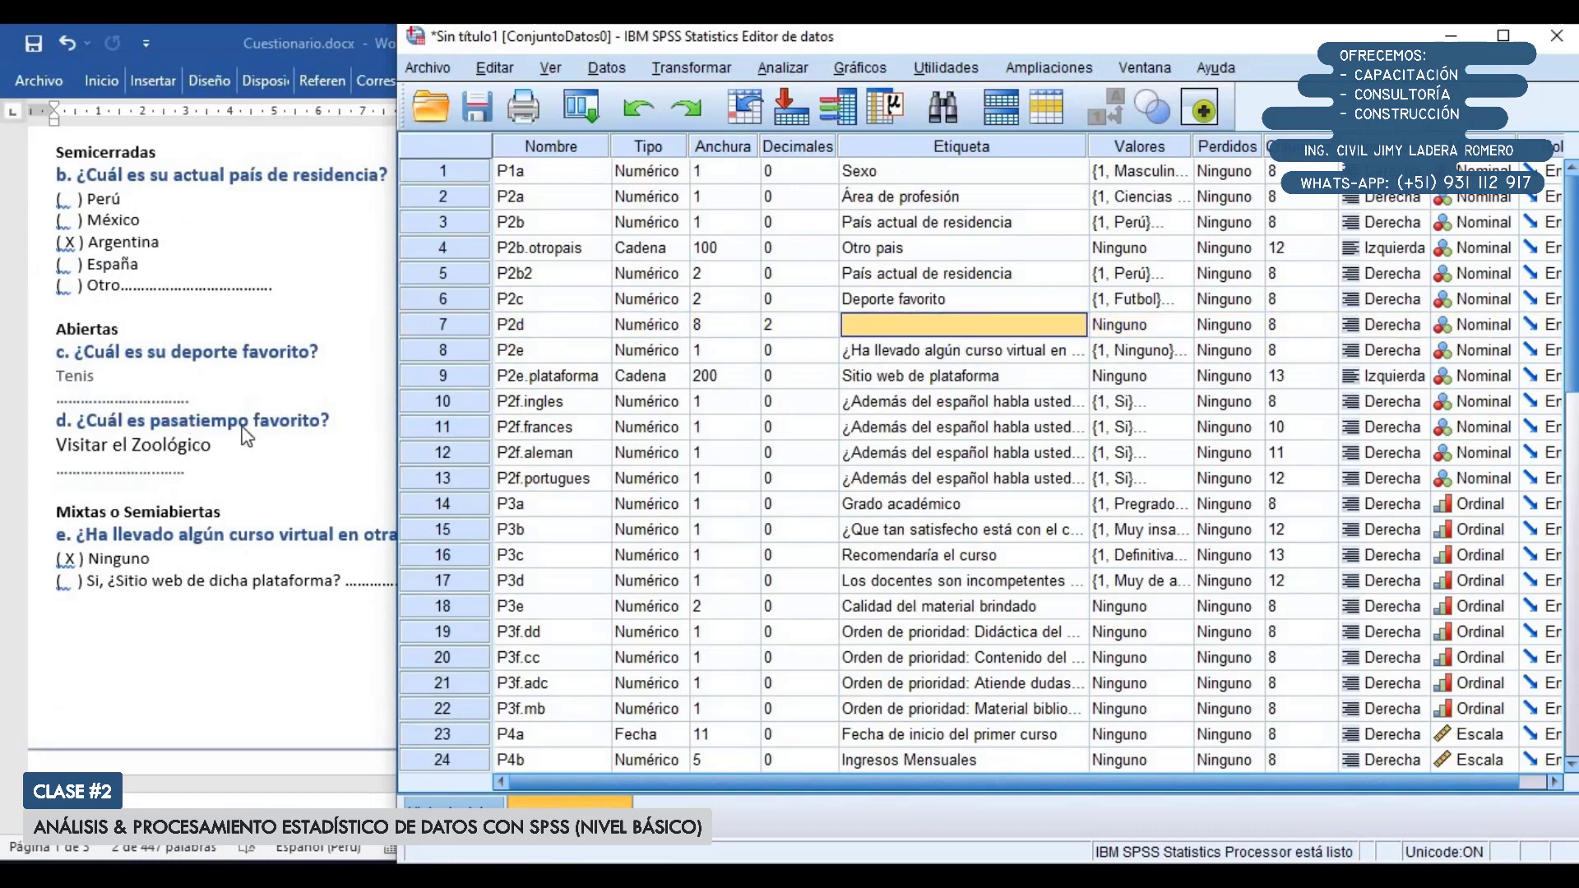
{"action": "left_click", "coordinate": [660, 325]}
{"action": "left_click", "coordinate": [680, 324]}
{"action": "left_click", "coordinate": [756, 486]}
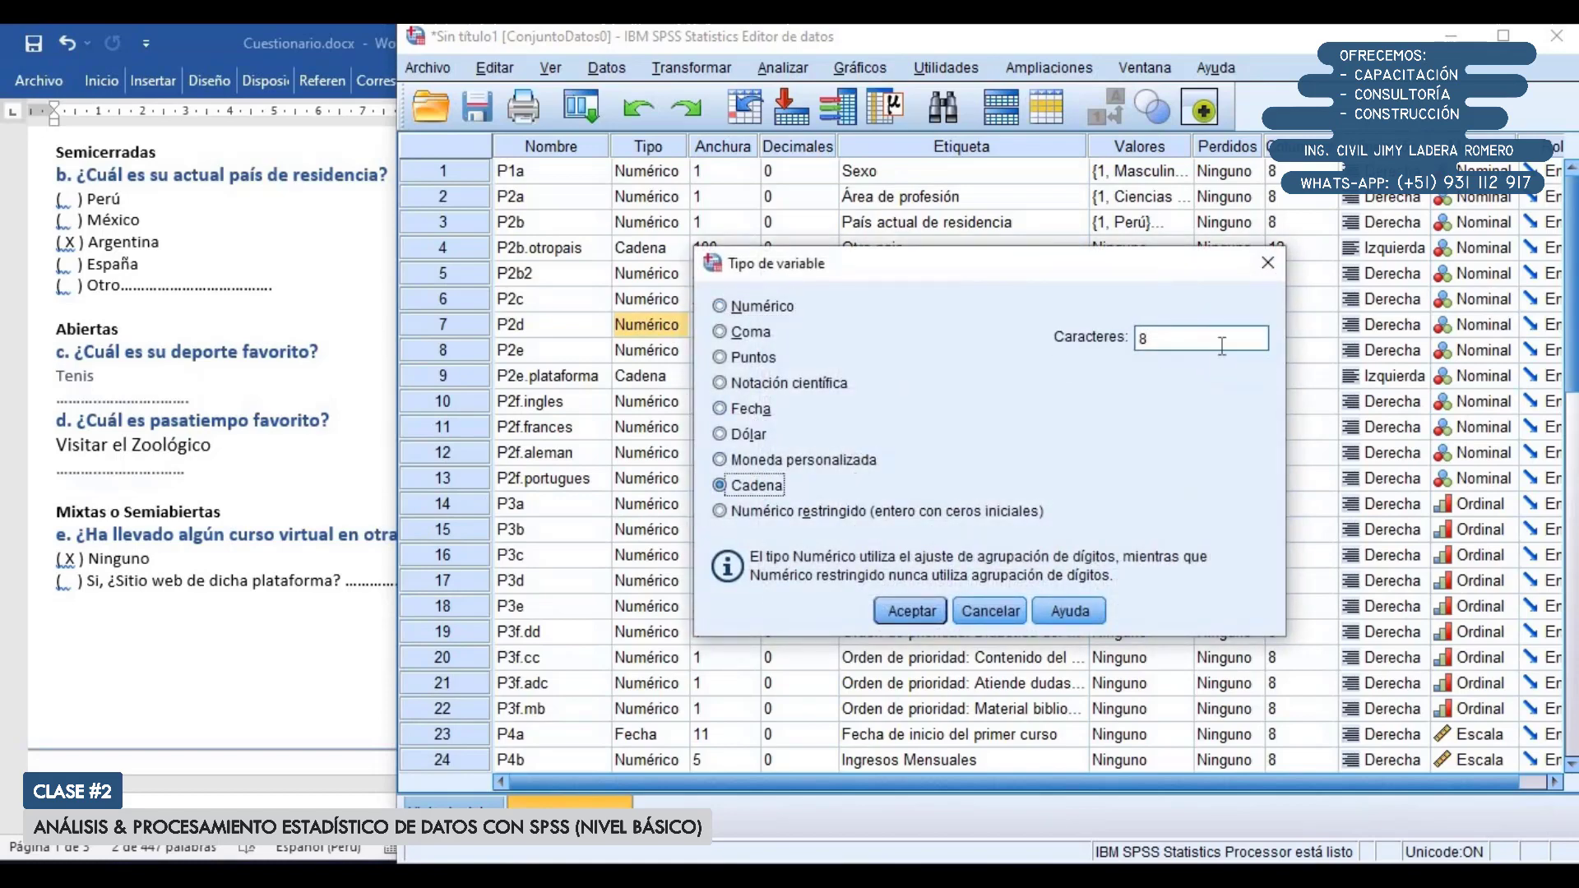
{"action": "key", "text": "Tab"}
{"action": "type", "text": "200"}
{"action": "key", "text": "Return"}
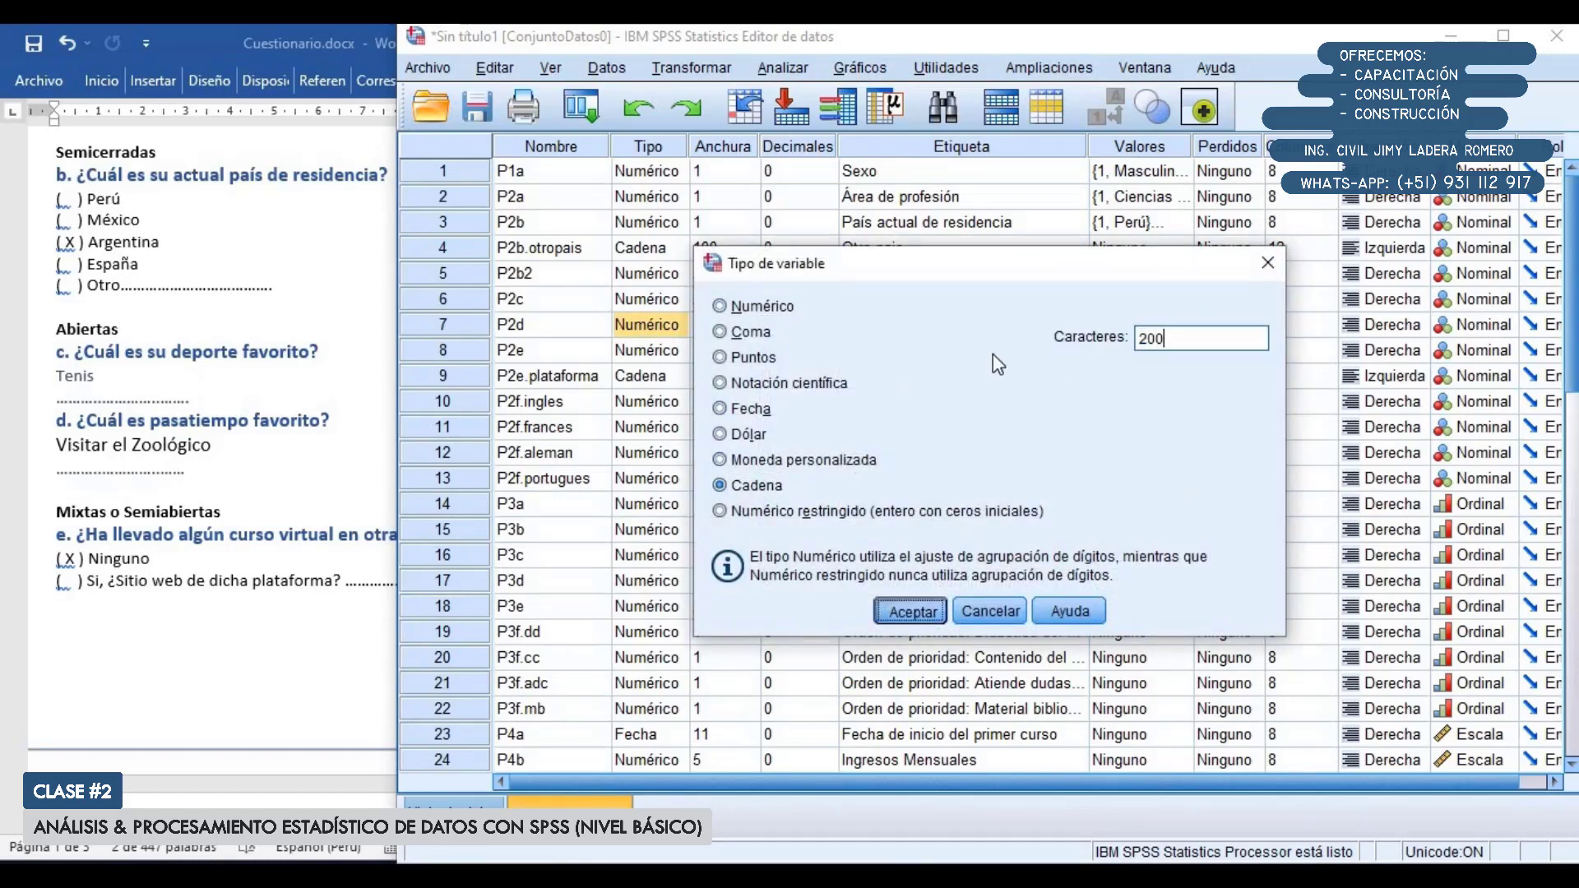
Label variable P2d as "Pasatiempo favorito" and review its completed definition
{"action": "left_click", "coordinate": [936, 322]}
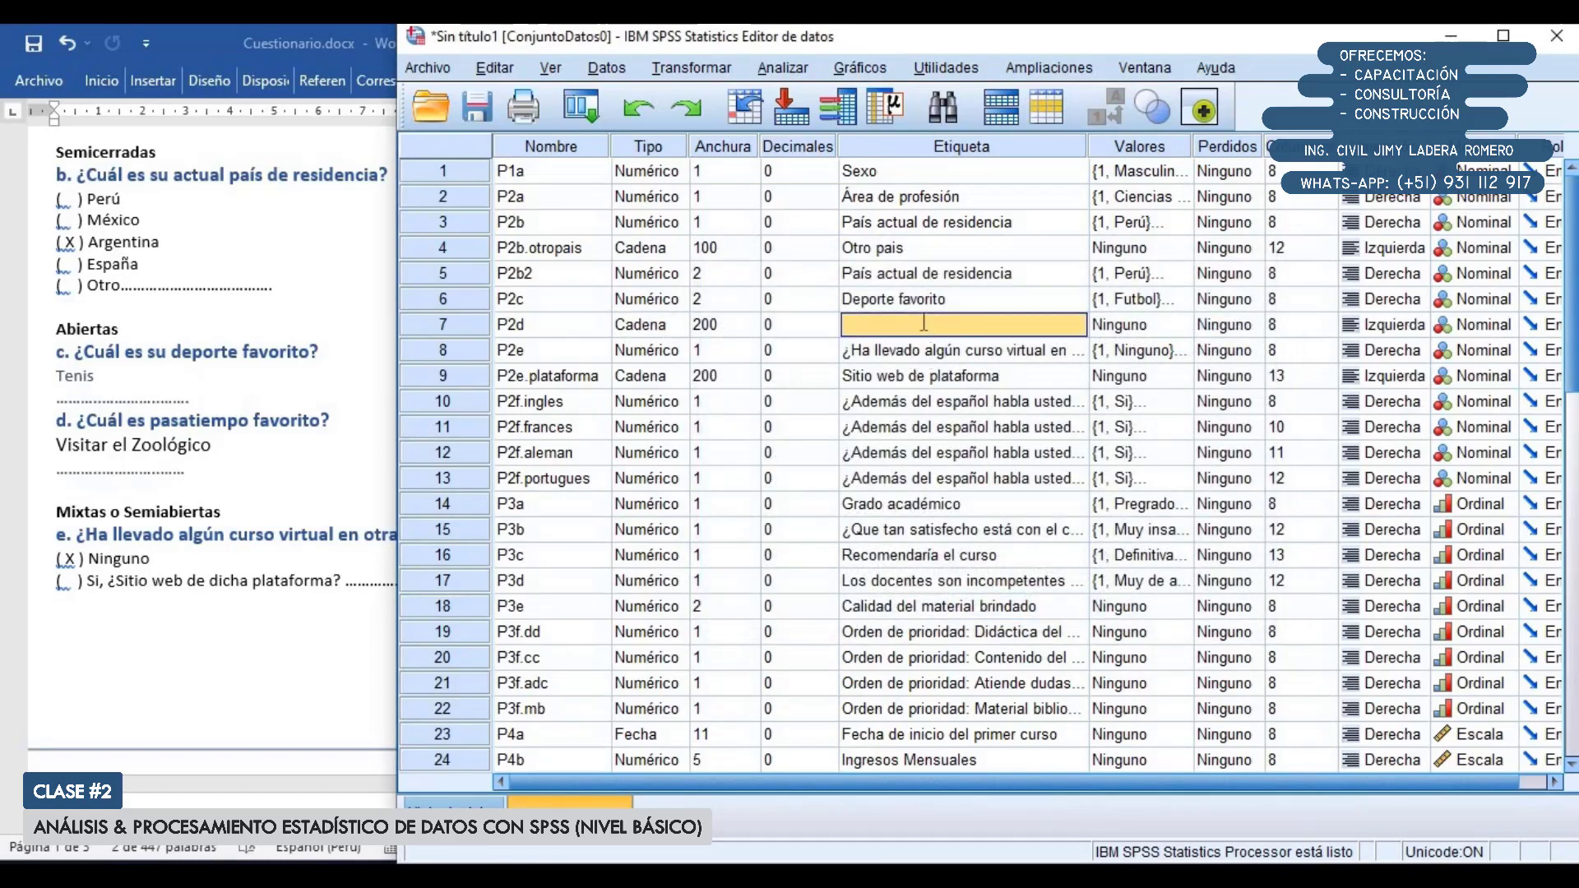
{"action": "type", "text": "<´s"}
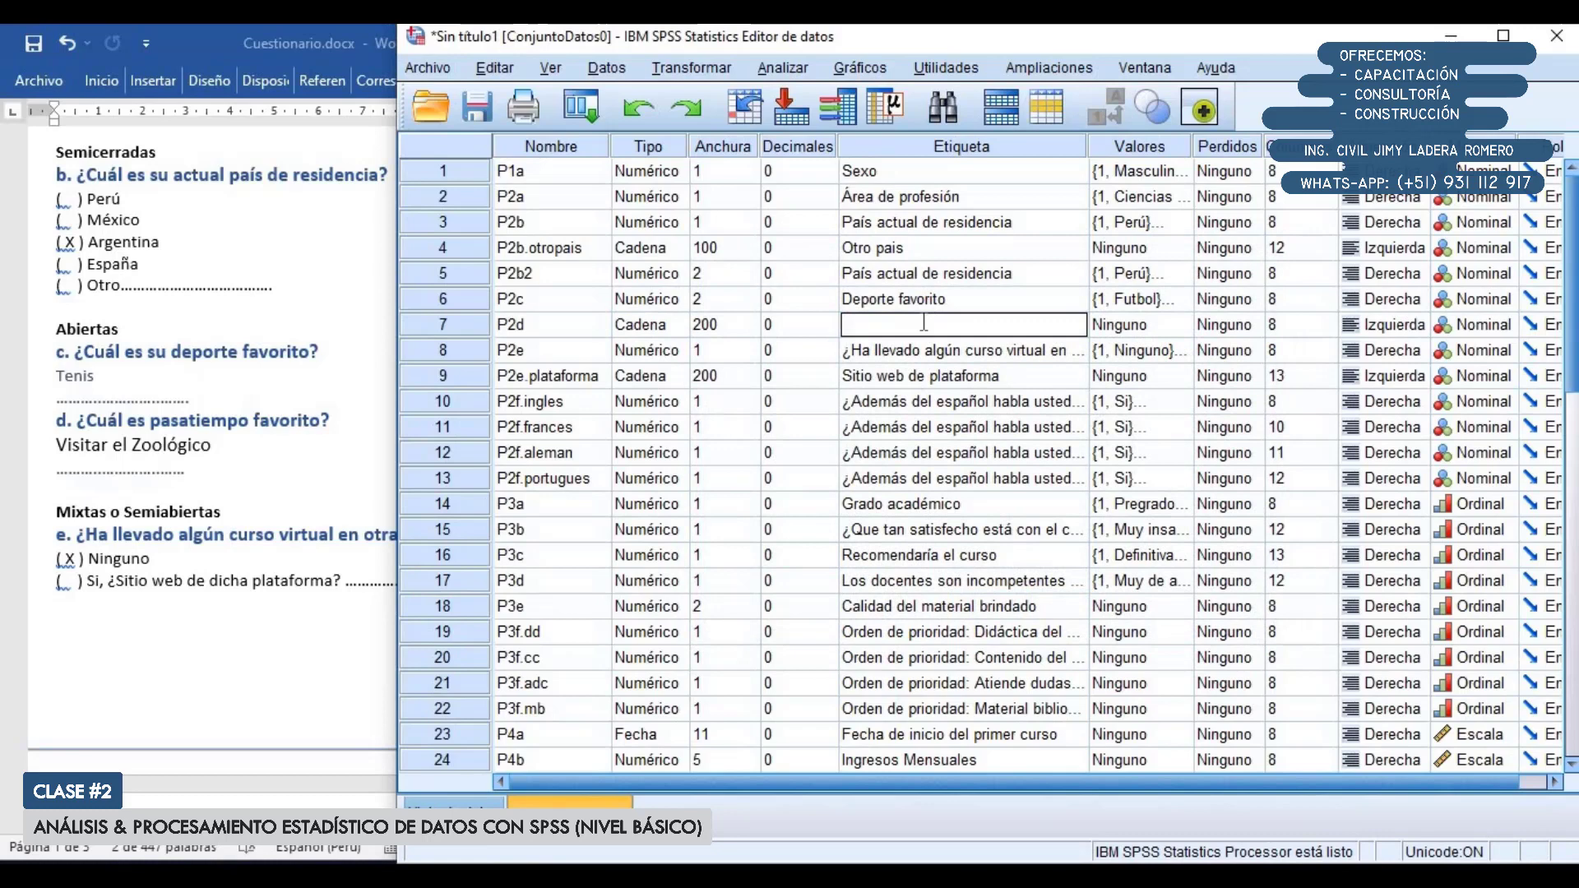
{"action": "type", "text": "Pasatiempo favorito"}
{"action": "key", "text": "Return"}
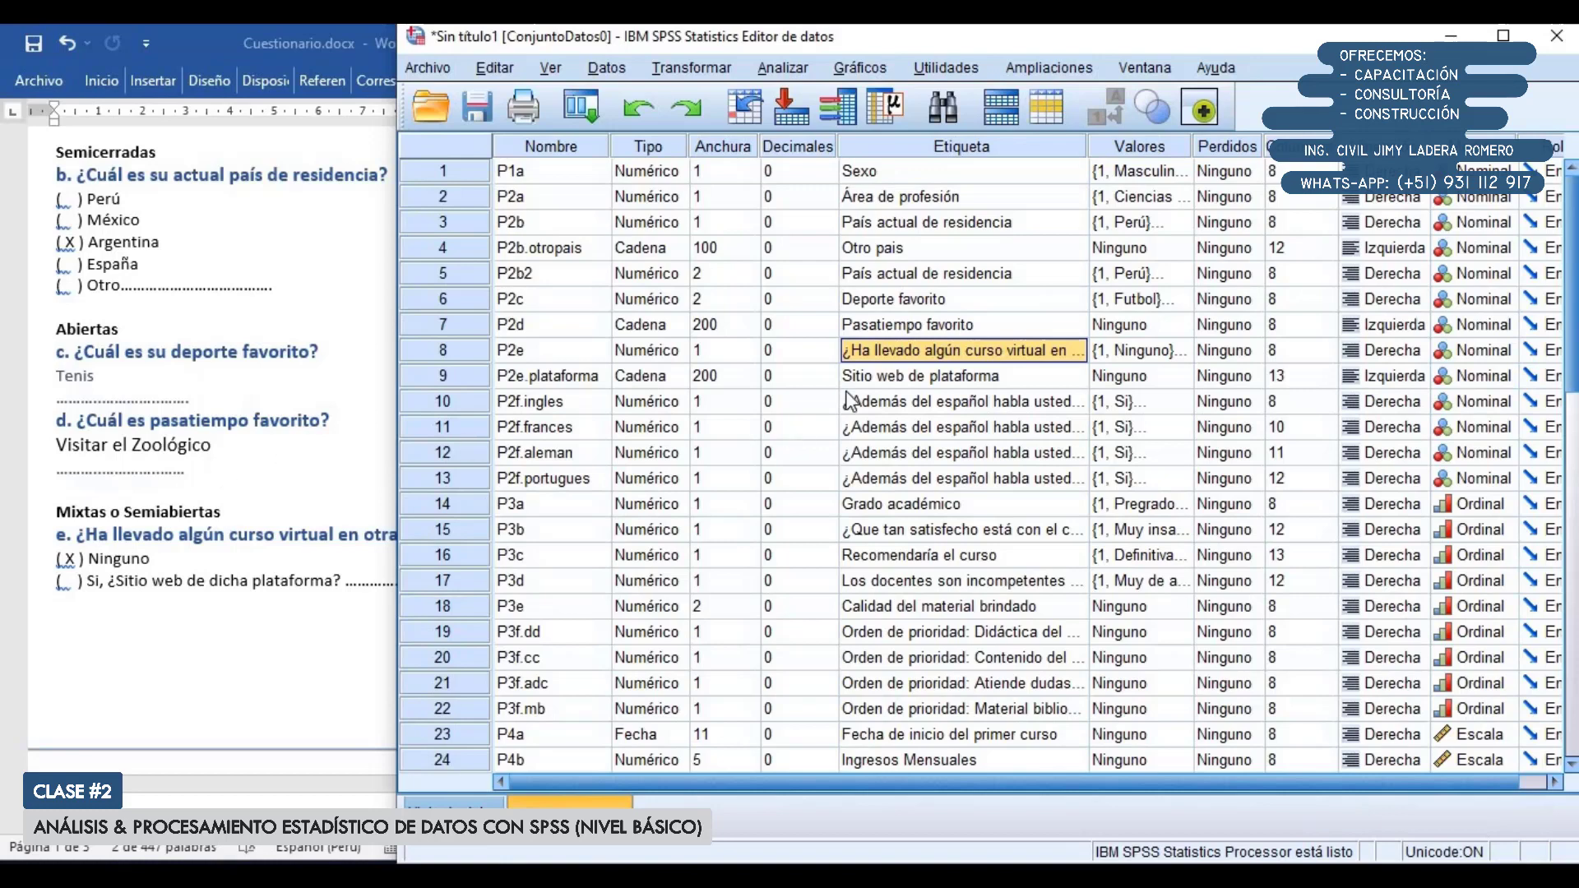
{"action": "left_click", "coordinate": [466, 324]}
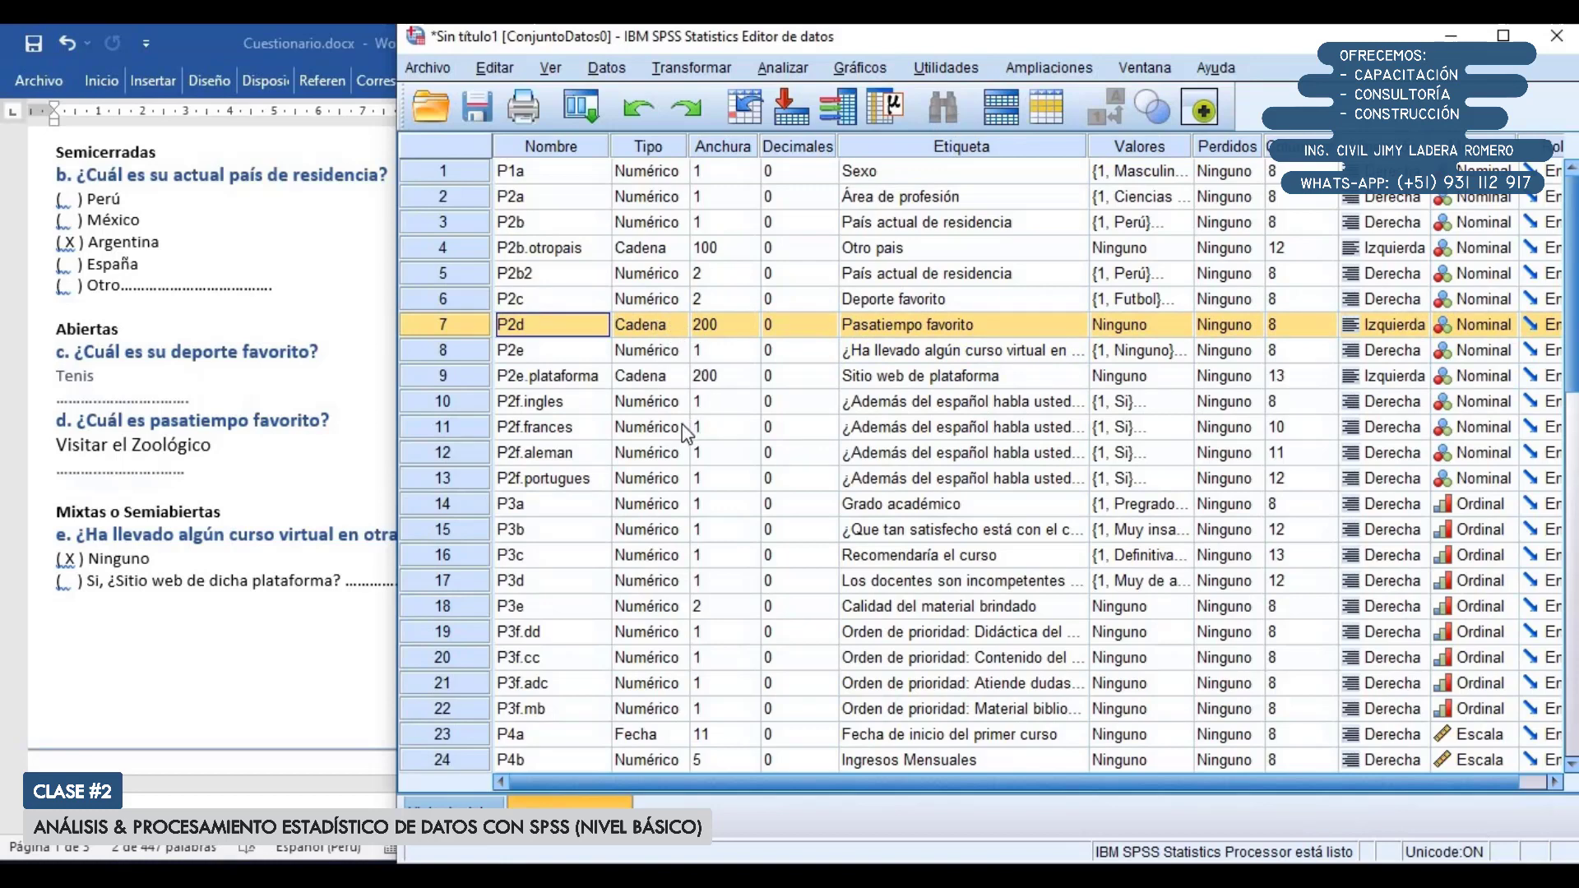
{"action": "scroll", "coordinate": [679, 483], "scroll_direction": "down", "scroll_amount": 5}
{"action": "scroll", "coordinate": [679, 484], "scroll_direction": "up", "scroll_amount": 5}
Delete all six test cases from the data view so that only the empty variables remain
{"action": "left_click", "coordinate": [452, 802]}
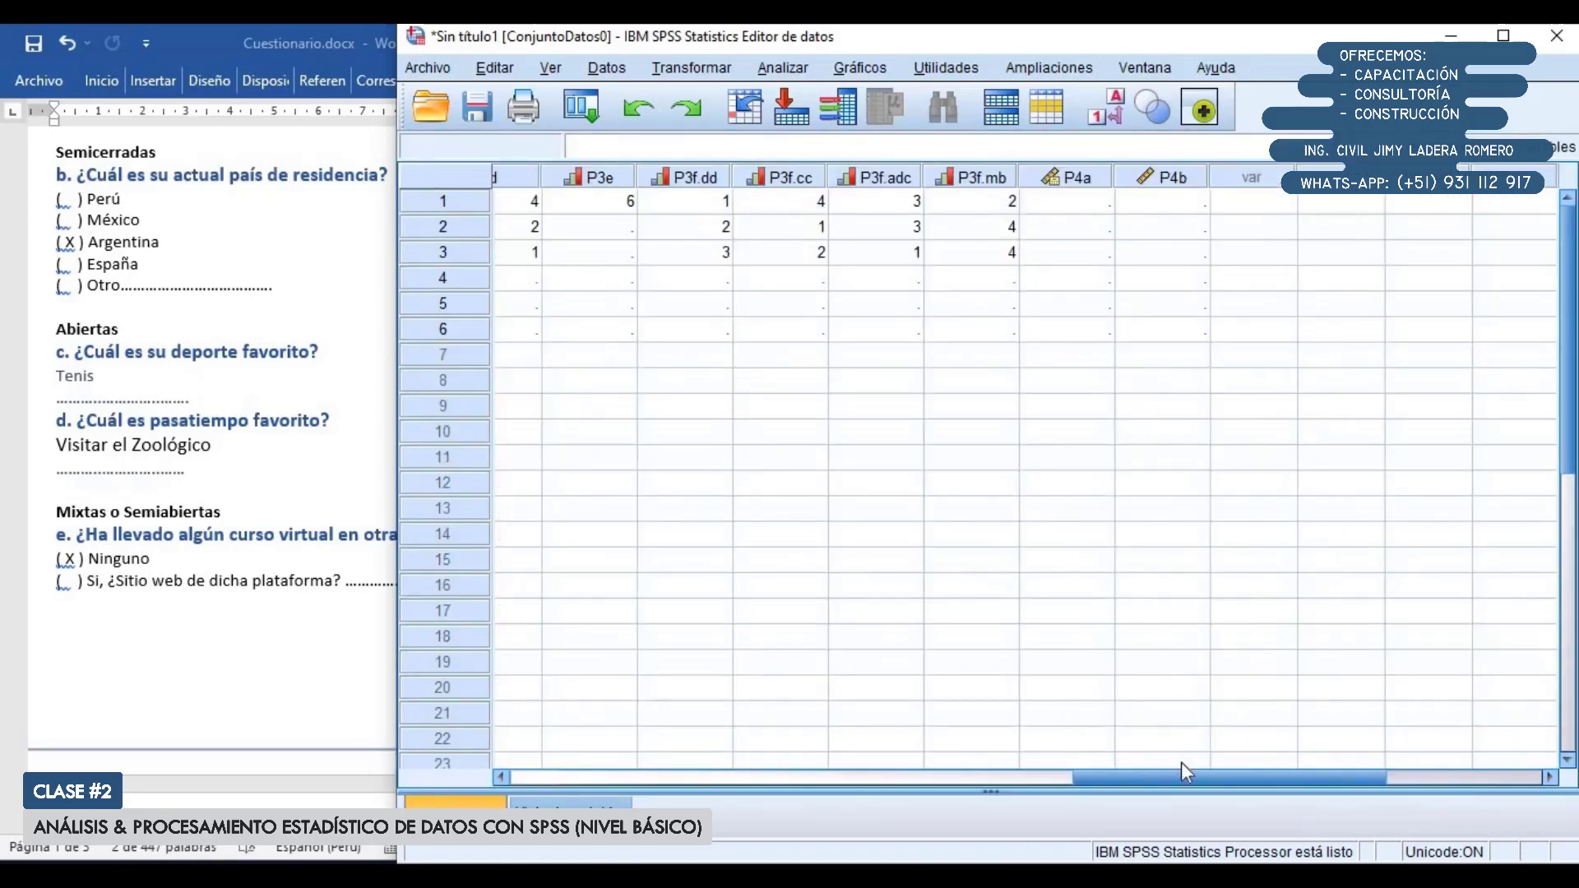
{"action": "left_click_drag", "start_coordinate": [1173, 777], "coordinate": [806, 777]}
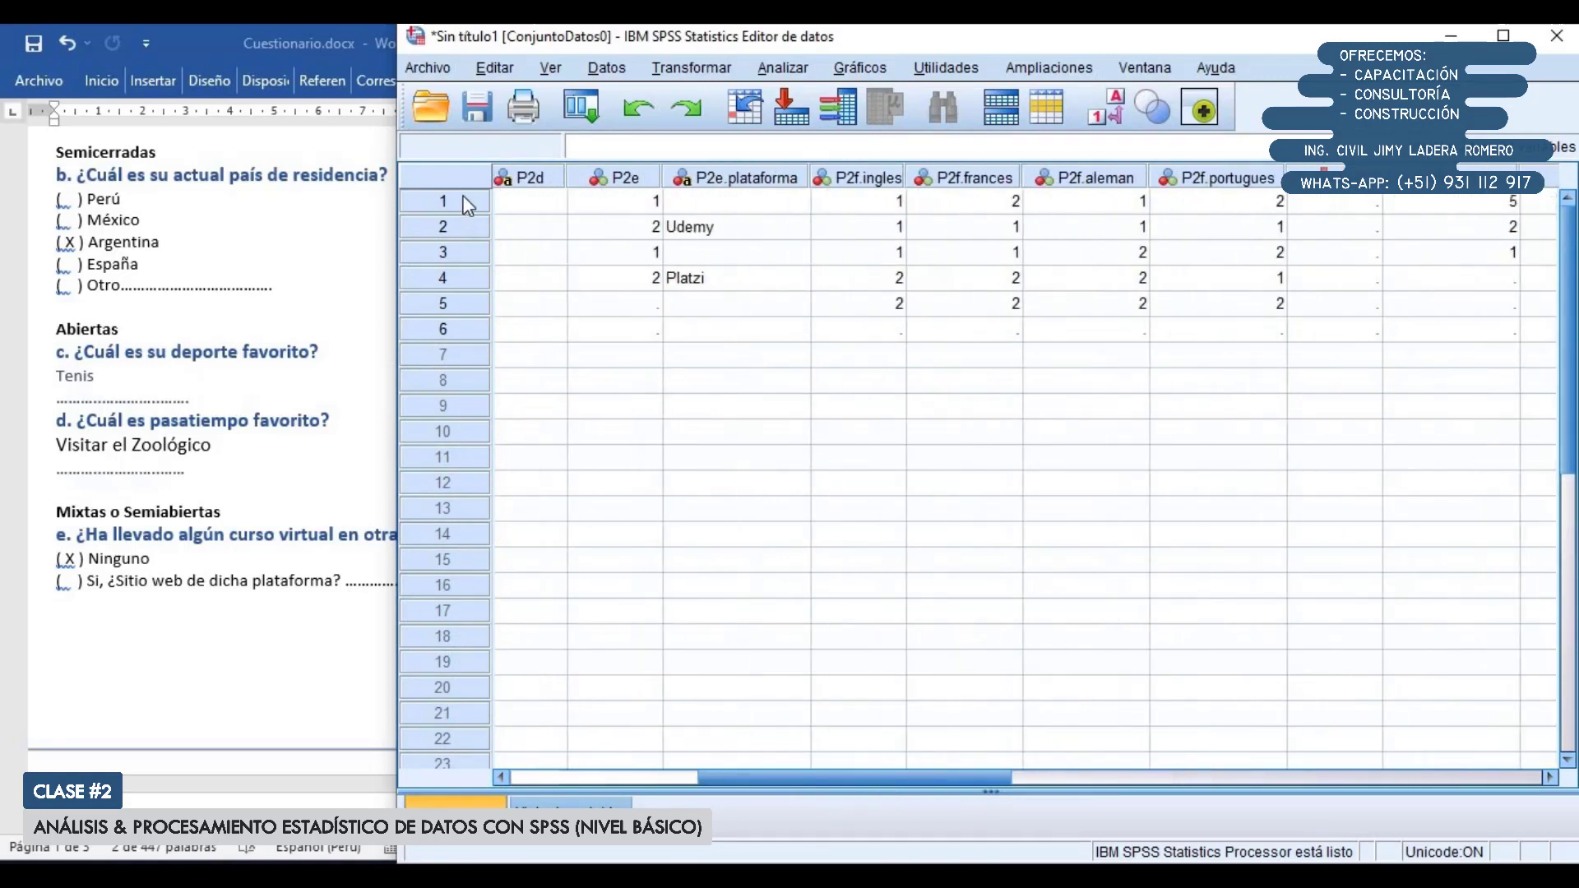
{"action": "left_click_drag", "start_coordinate": [468, 205], "coordinate": [448, 329]}
{"action": "right_click", "coordinate": [456, 277]}
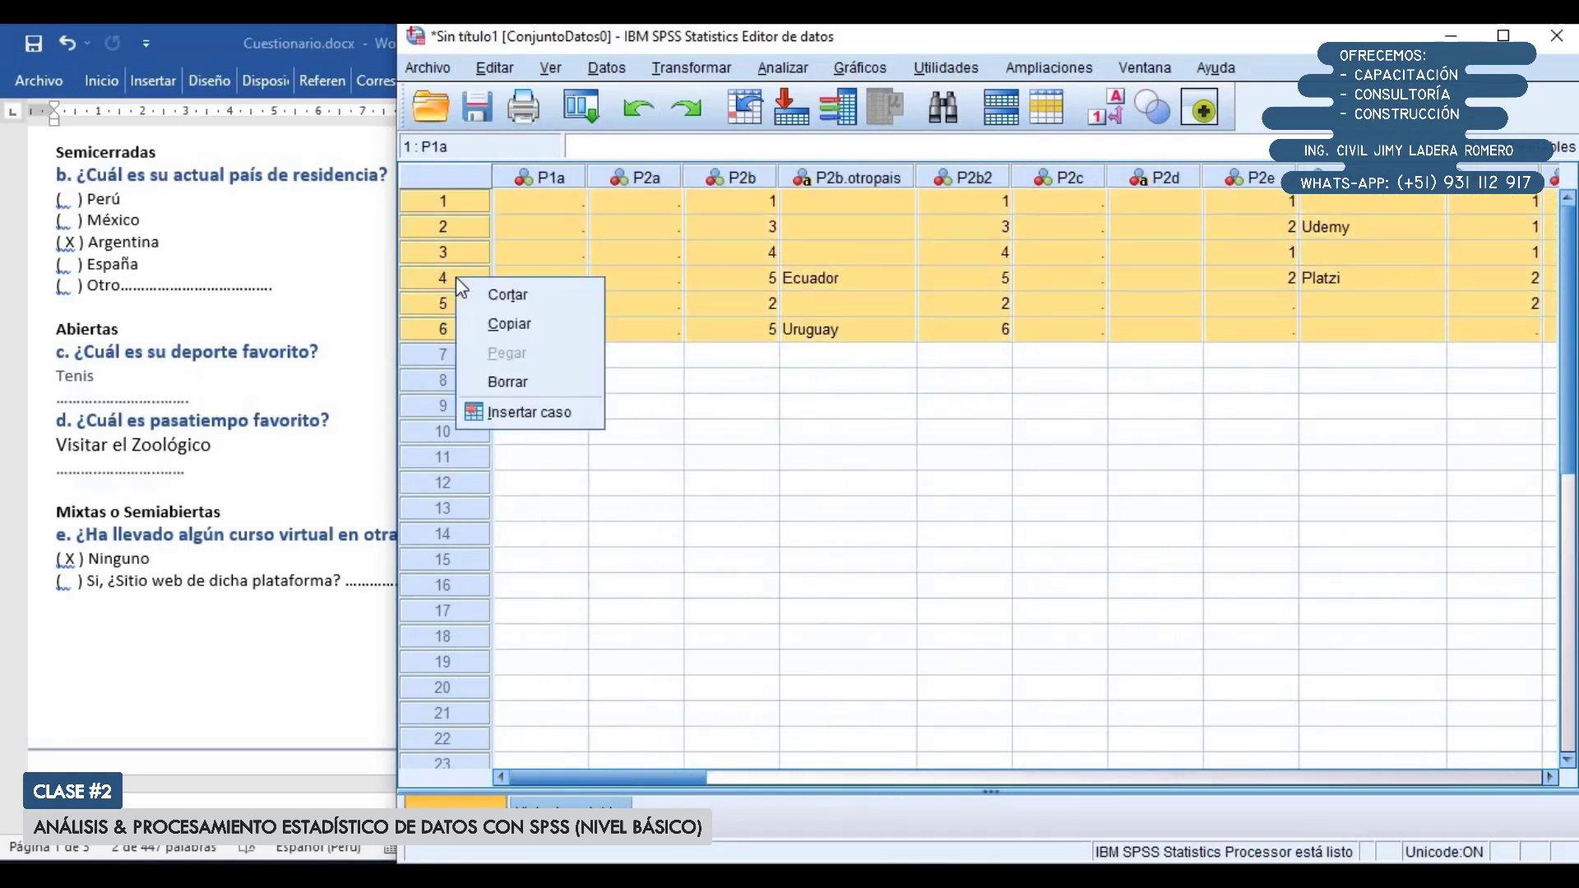
{"action": "left_click", "coordinate": [515, 383]}
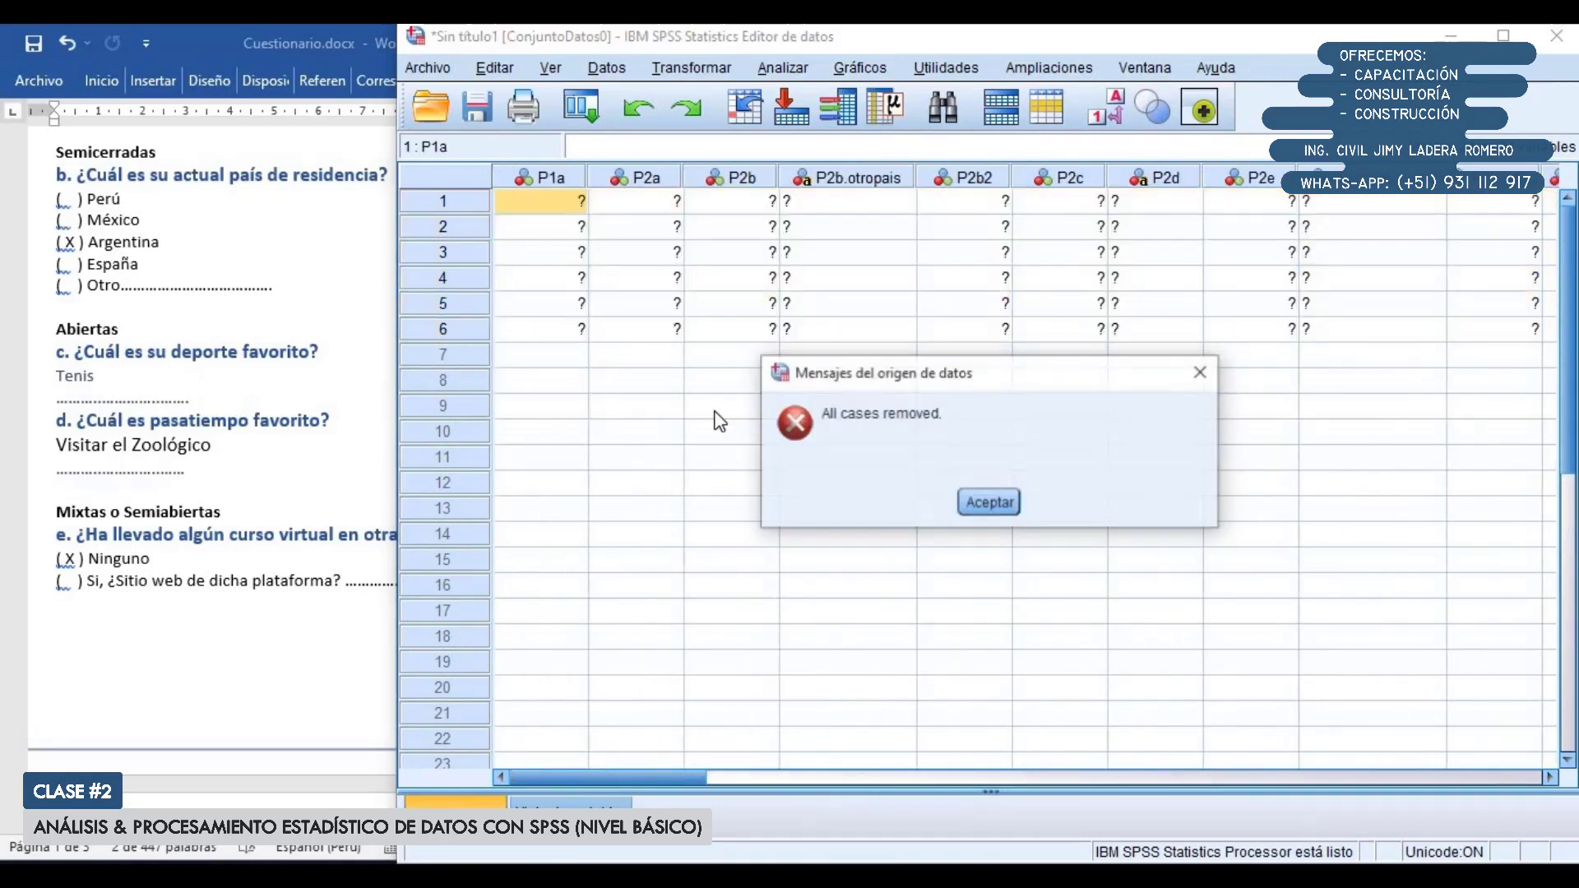
{"action": "left_click", "coordinate": [990, 504]}
{"action": "left_click_drag", "start_coordinate": [452, 211], "coordinate": [448, 278]}
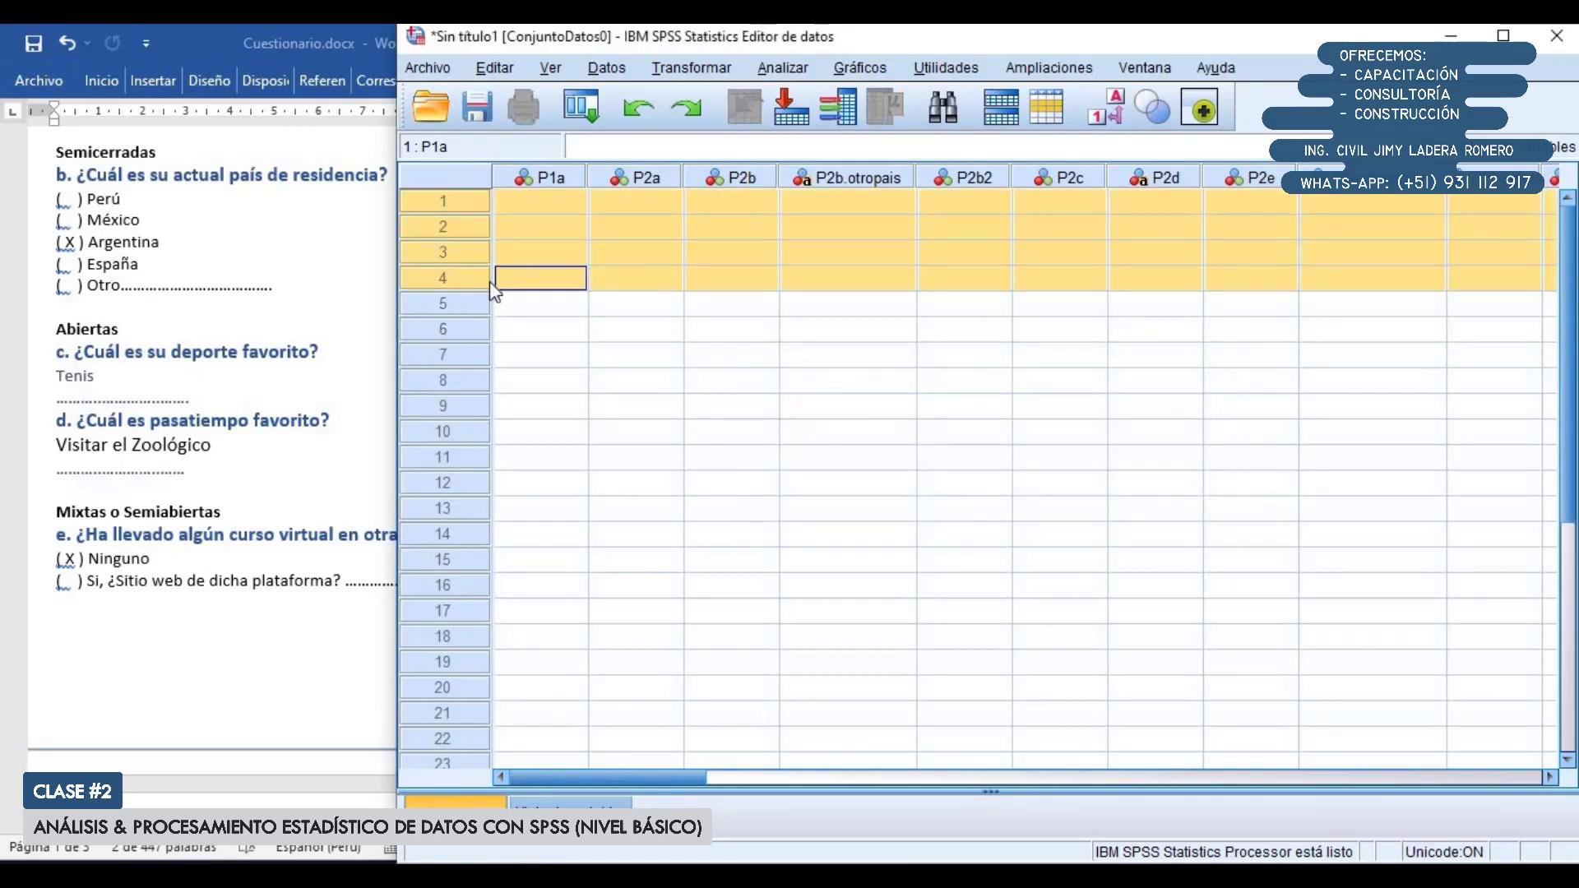
{"action": "right_click", "coordinate": [465, 268]}
{"action": "left_click", "coordinate": [540, 210]}
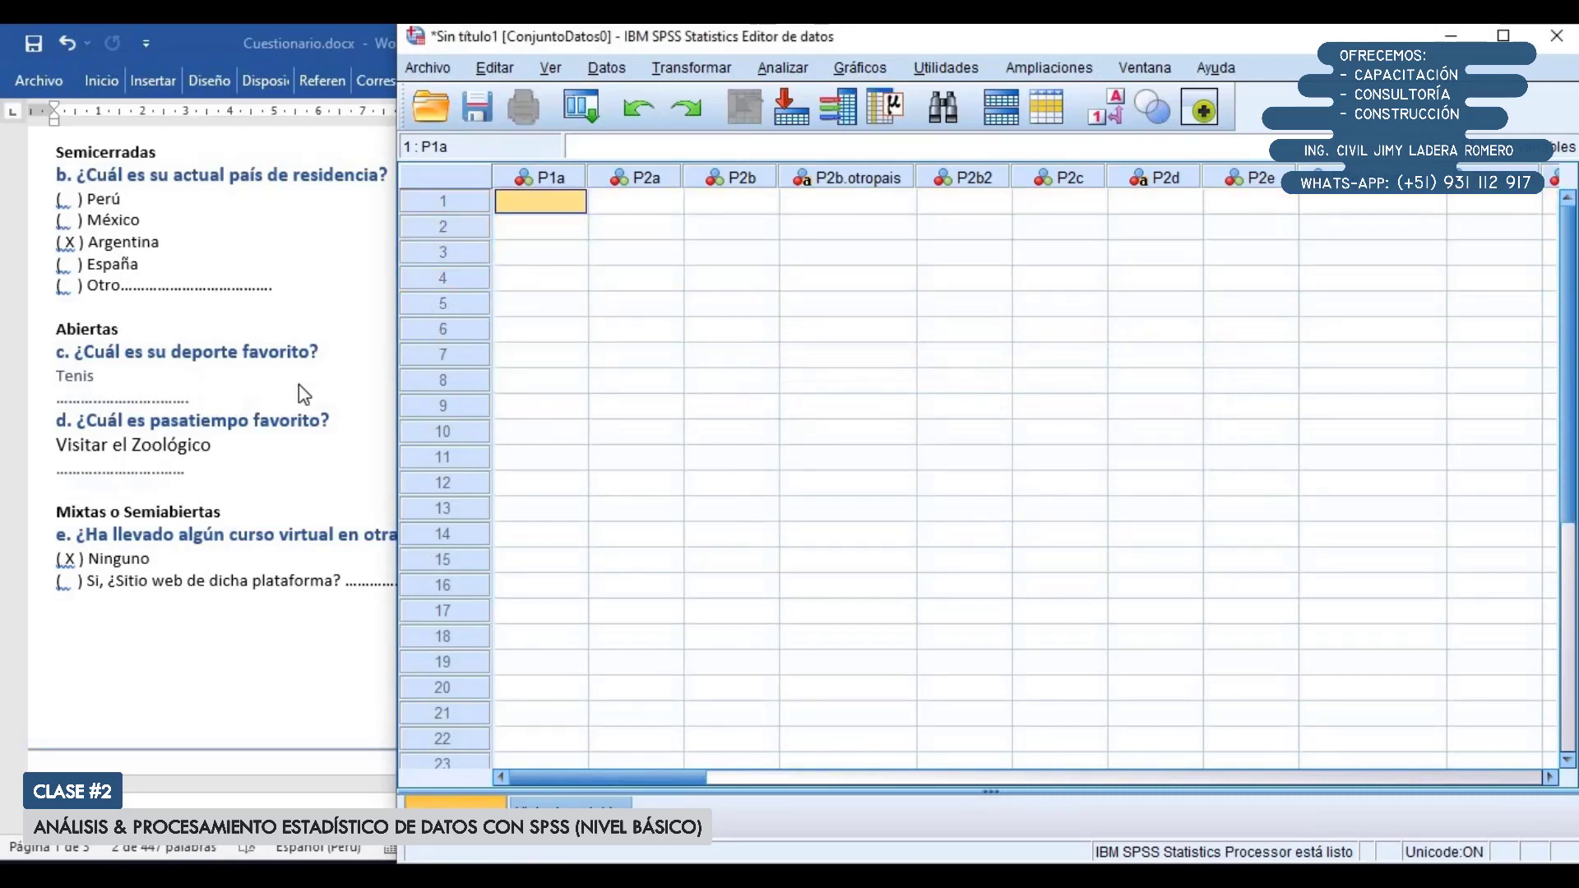
Enter code 2 for P1a in case 1, following the questionnaire's sex answer, and display value labels instead of codes
{"action": "scroll", "coordinate": [299, 383], "scroll_direction": "up", "scroll_amount": 8}
{"action": "scroll", "coordinate": [296, 387], "scroll_direction": "down", "scroll_amount": 2}
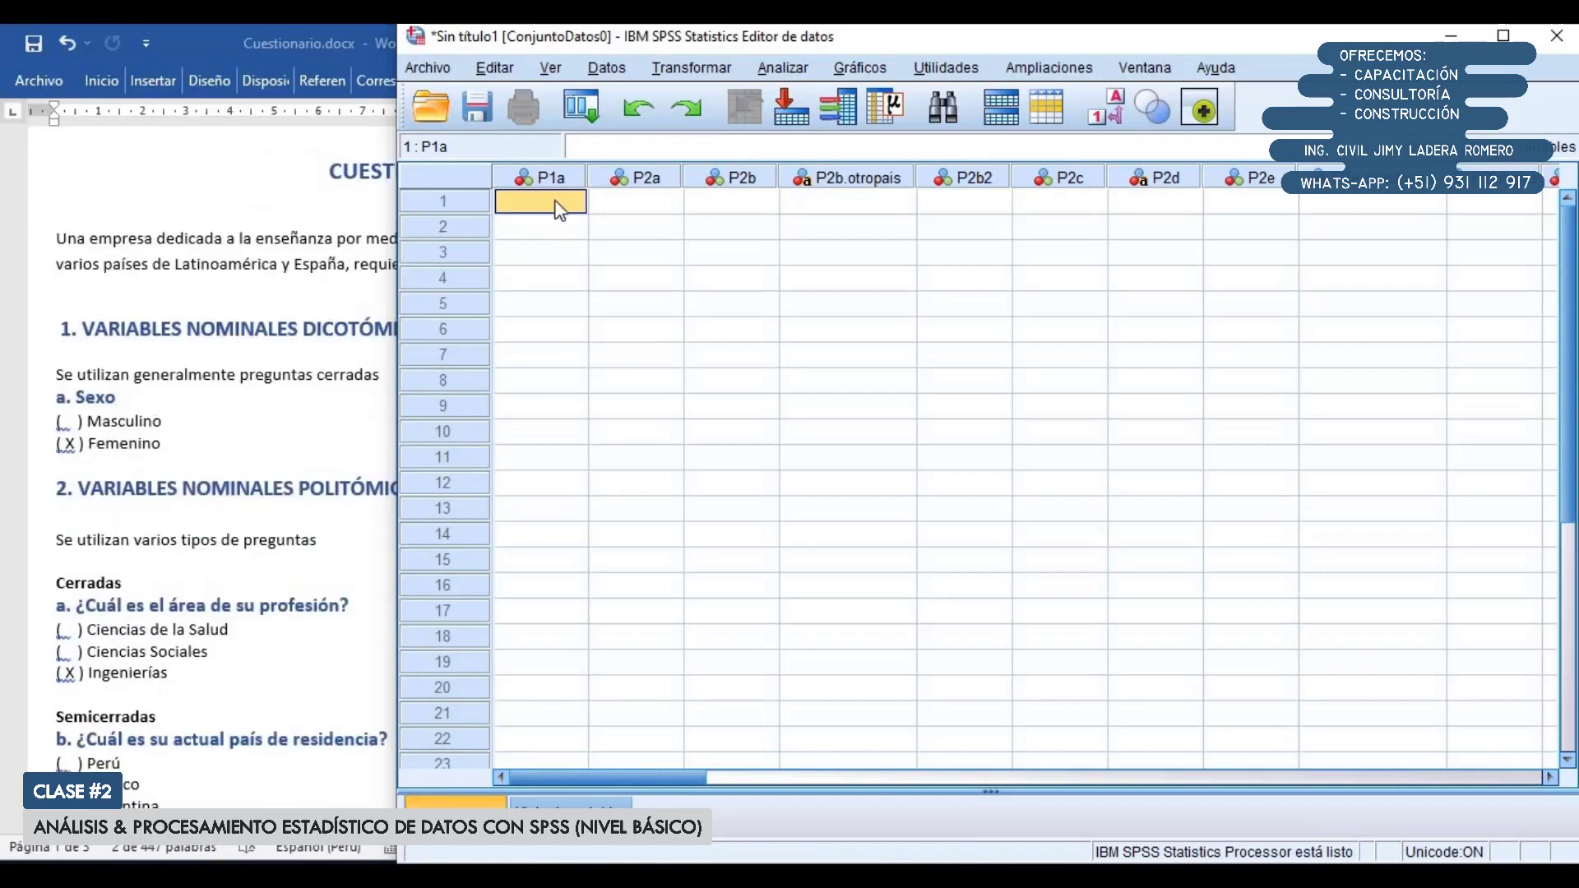
{"action": "type", "text": "2"}
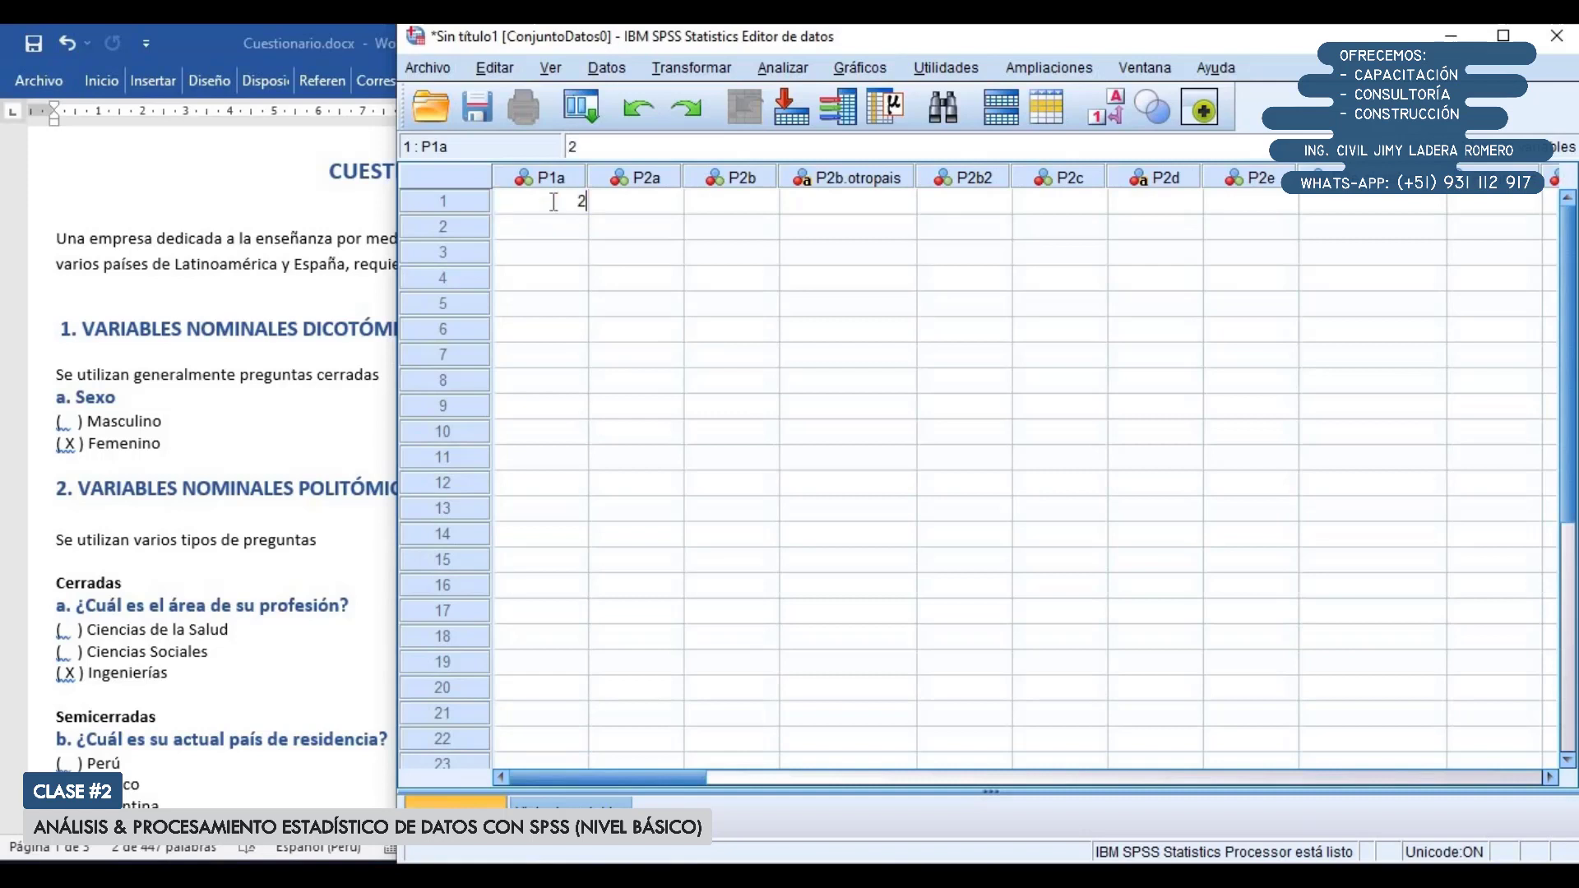
{"action": "left_click", "coordinate": [646, 220]}
{"action": "key", "text": "Up"}
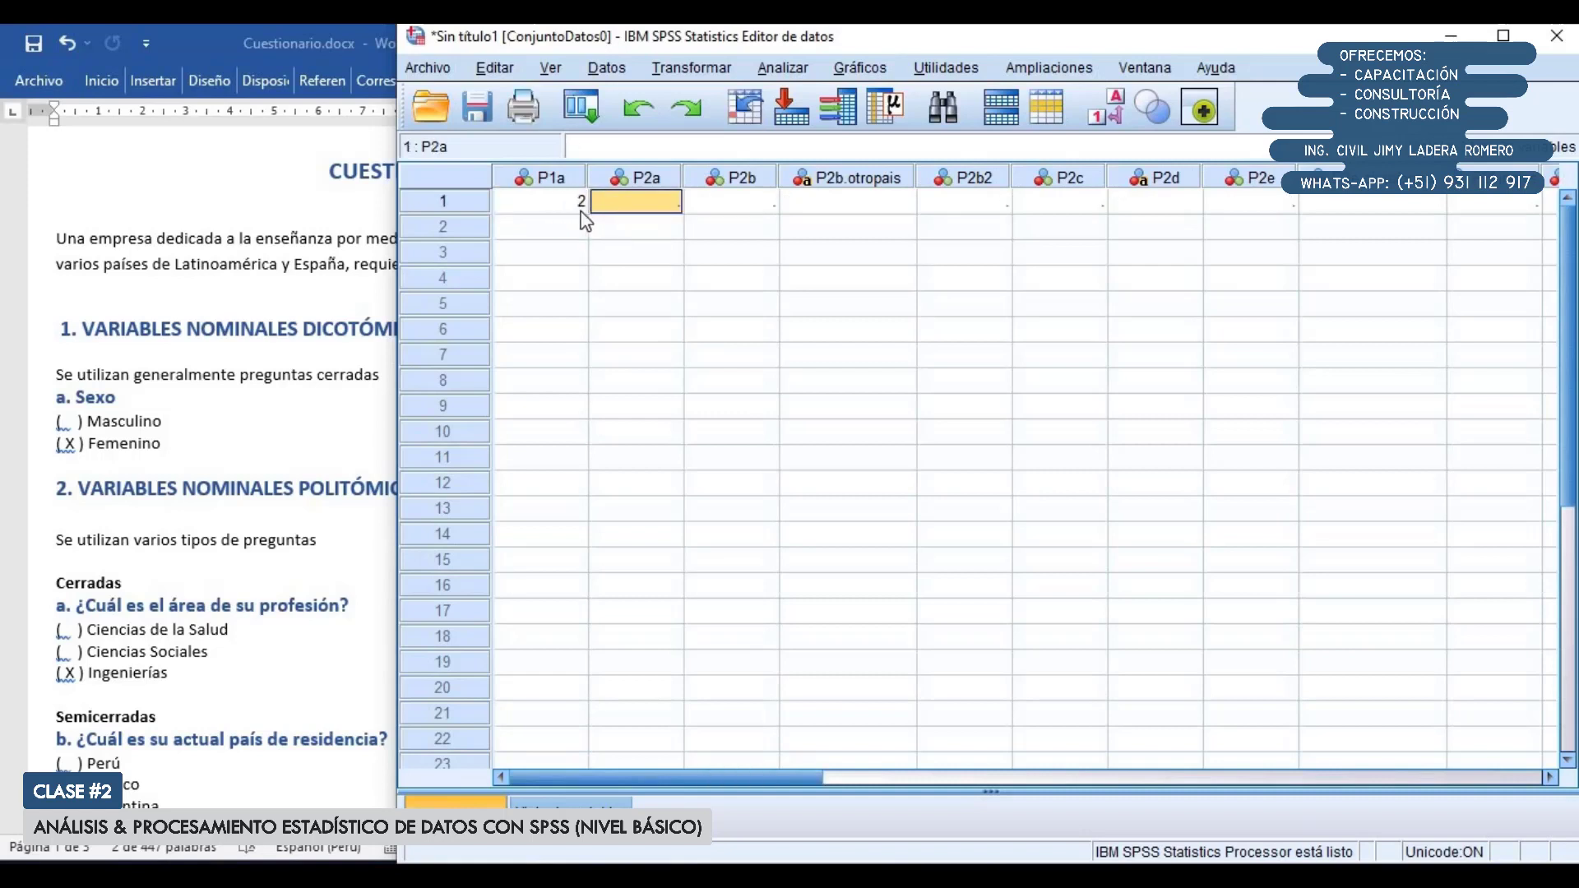
{"action": "left_click", "coordinate": [1112, 112]}
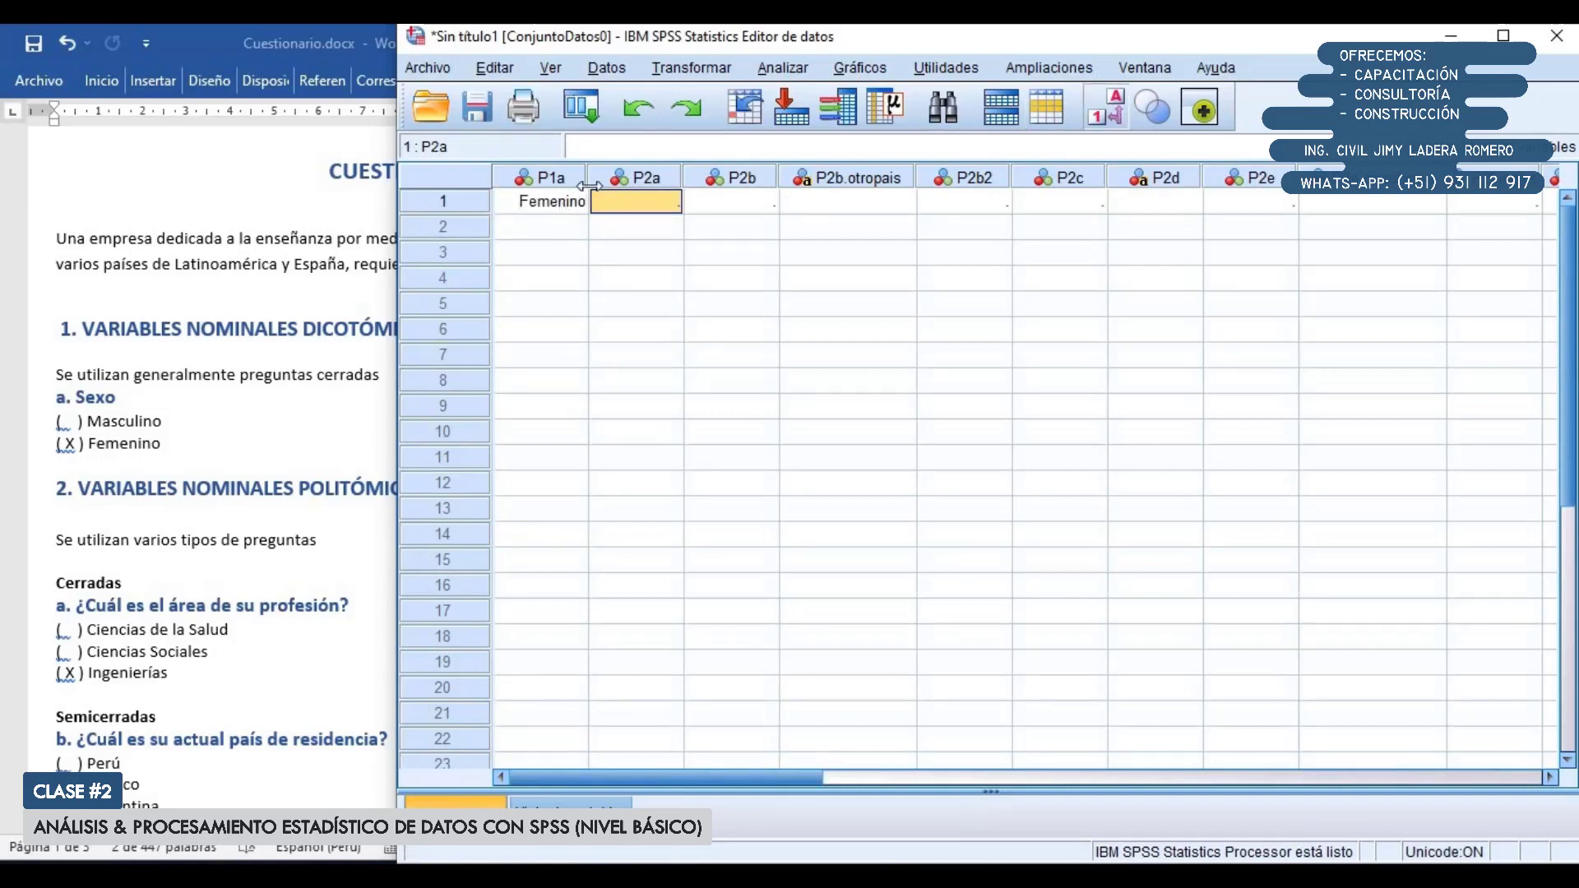
Set P2a in case 1 to Ingenierías, matching the questionnaire's area of profession answer
{"action": "left_click", "coordinate": [645, 202]}
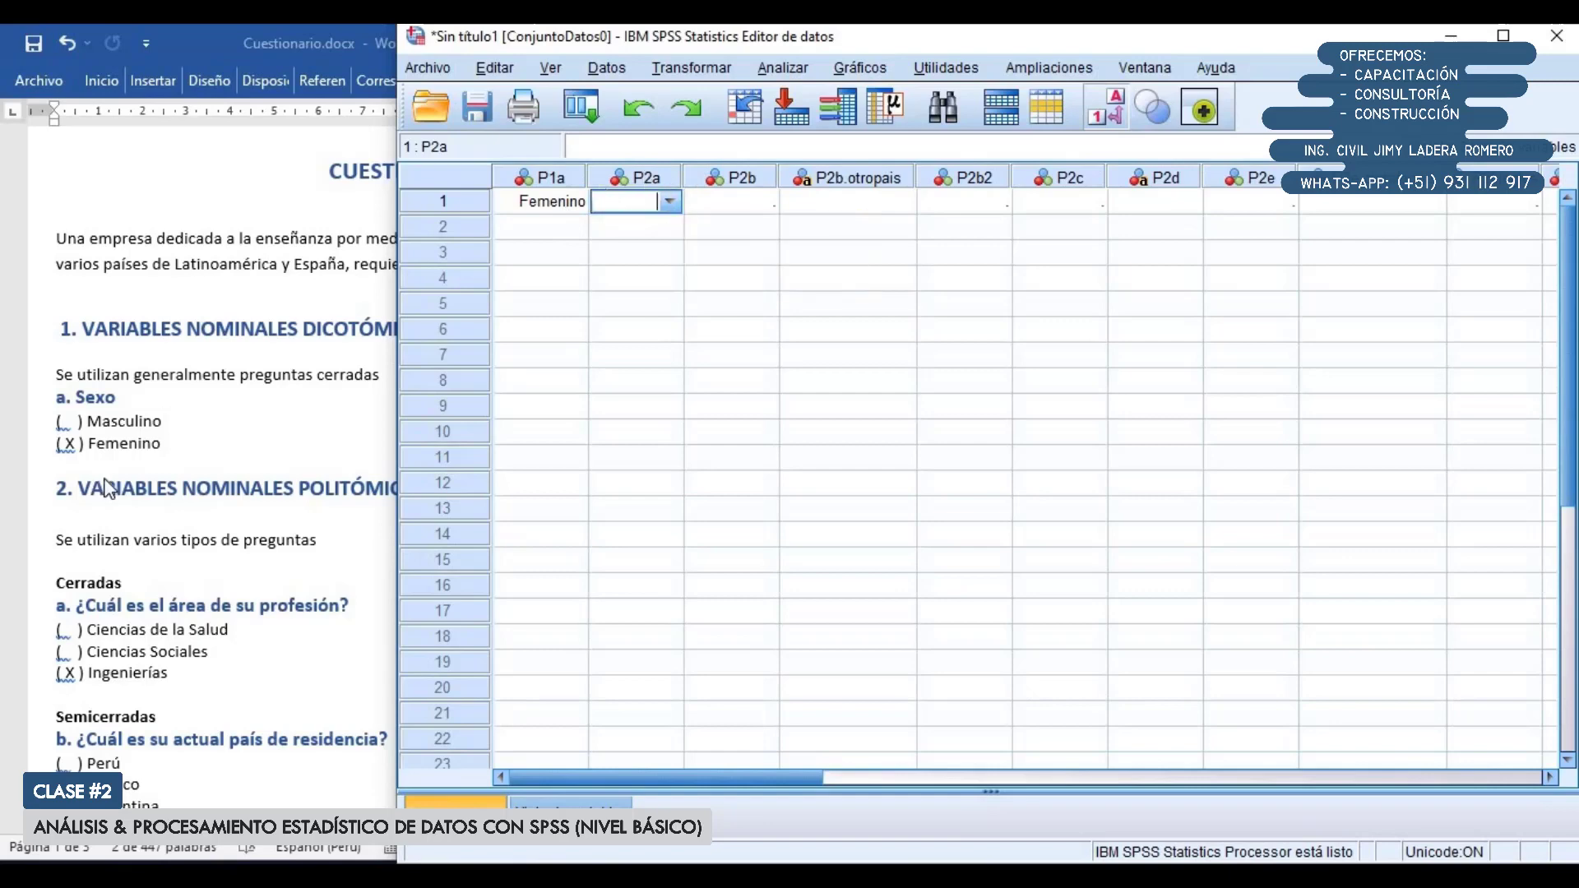
{"action": "scroll", "coordinate": [107, 539], "scroll_direction": "down", "scroll_amount": 2}
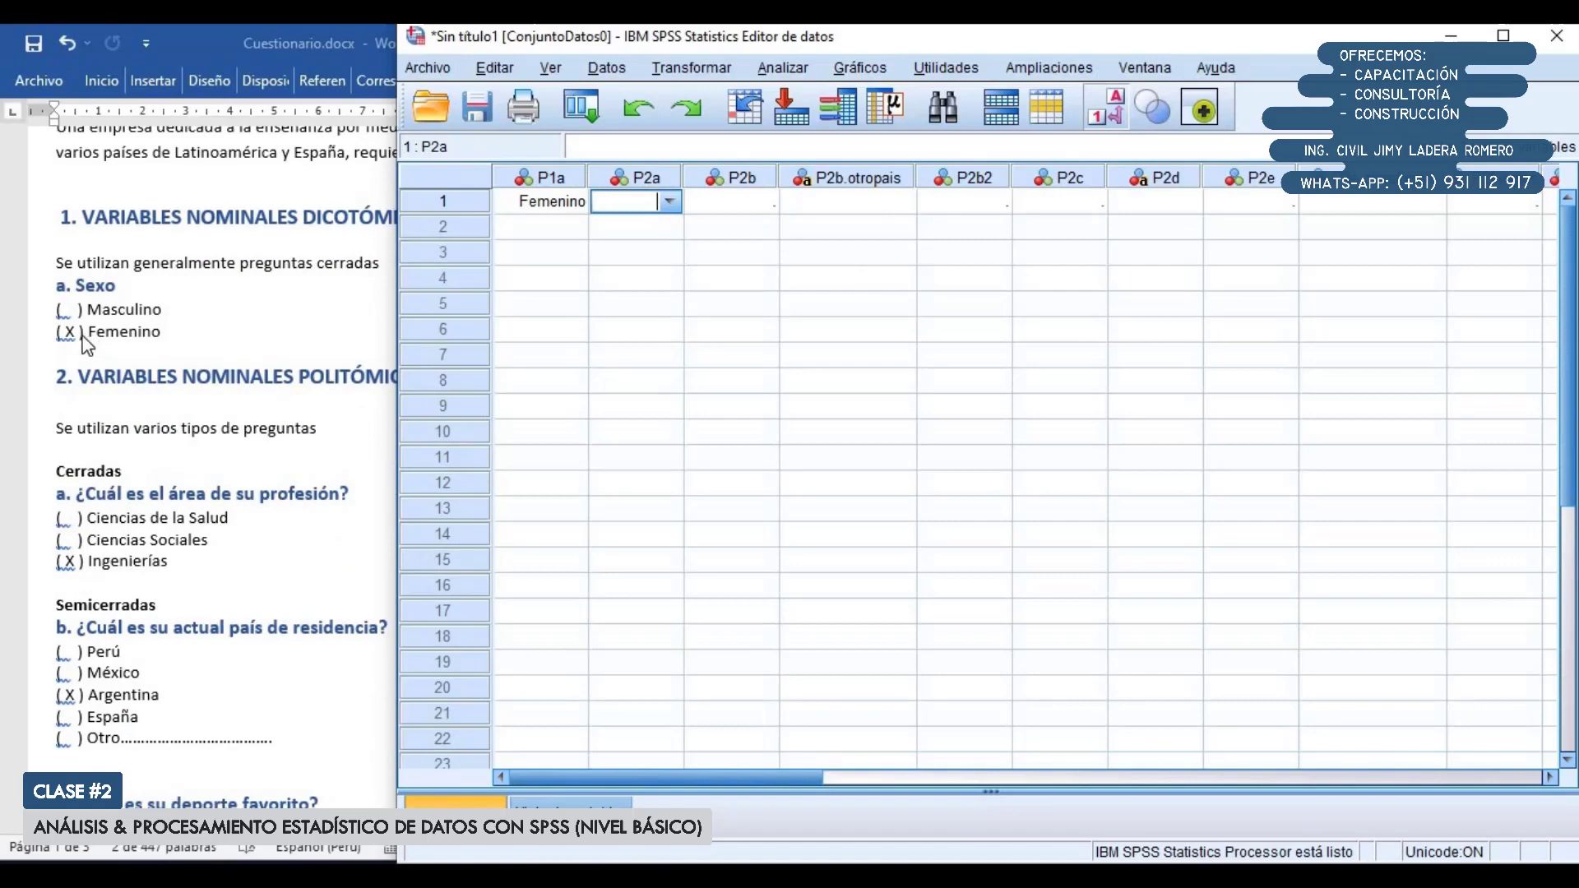
{"action": "left_click", "coordinate": [670, 201]}
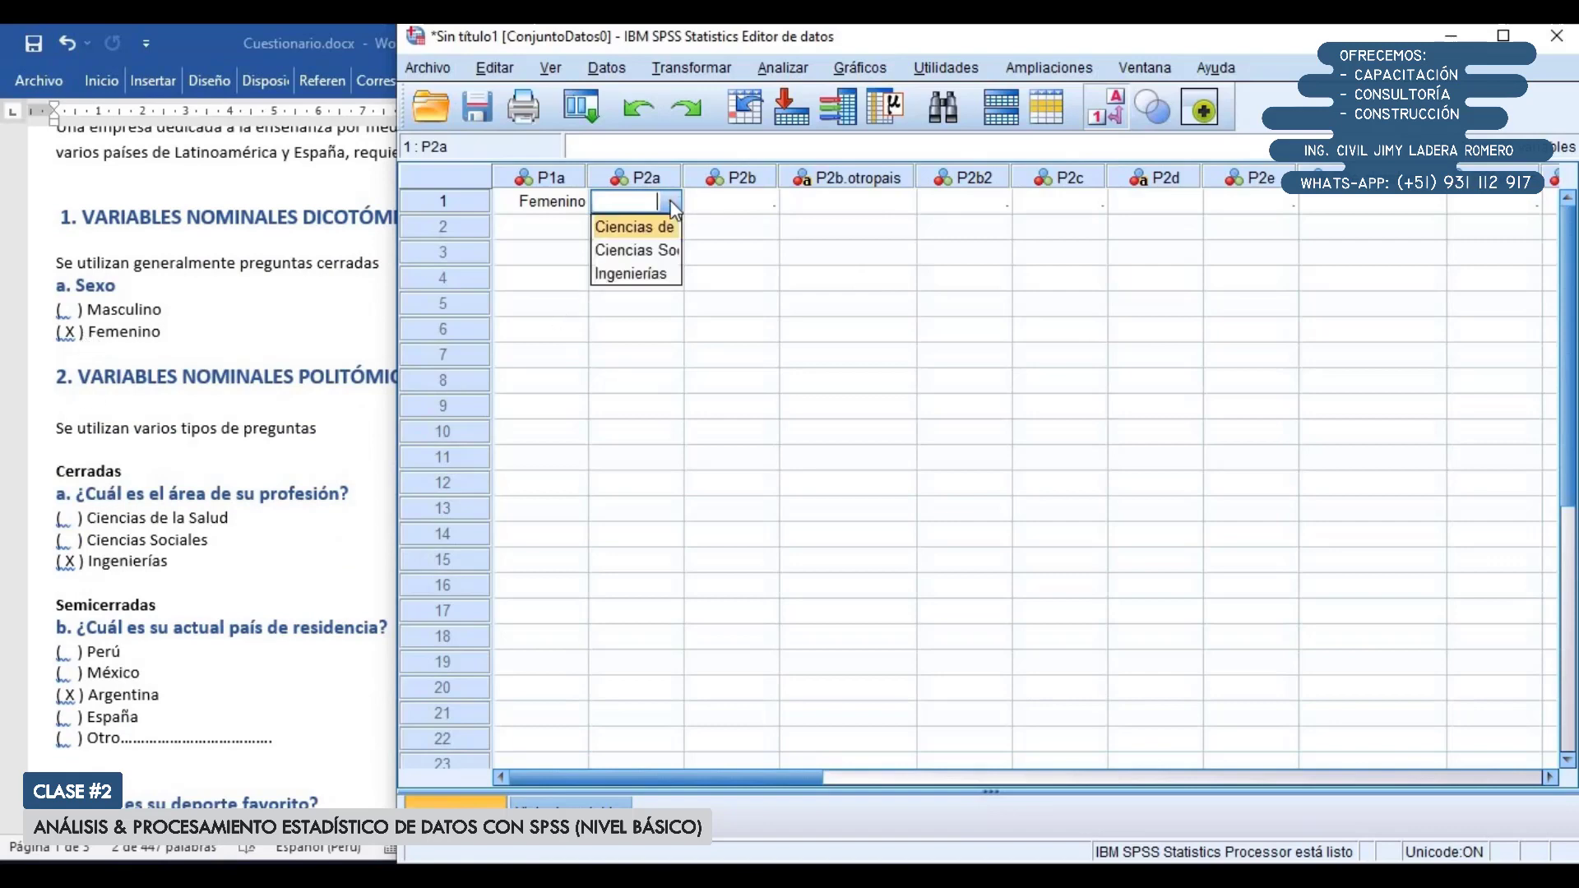
{"action": "left_click", "coordinate": [633, 273]}
{"action": "key", "text": "Tab"}
Set P2b in case 1 to Argentina, as marked in the questionnaire, and leave P2b.otropais blank
{"action": "scroll", "coordinate": [213, 439], "scroll_direction": "down", "scroll_amount": 3}
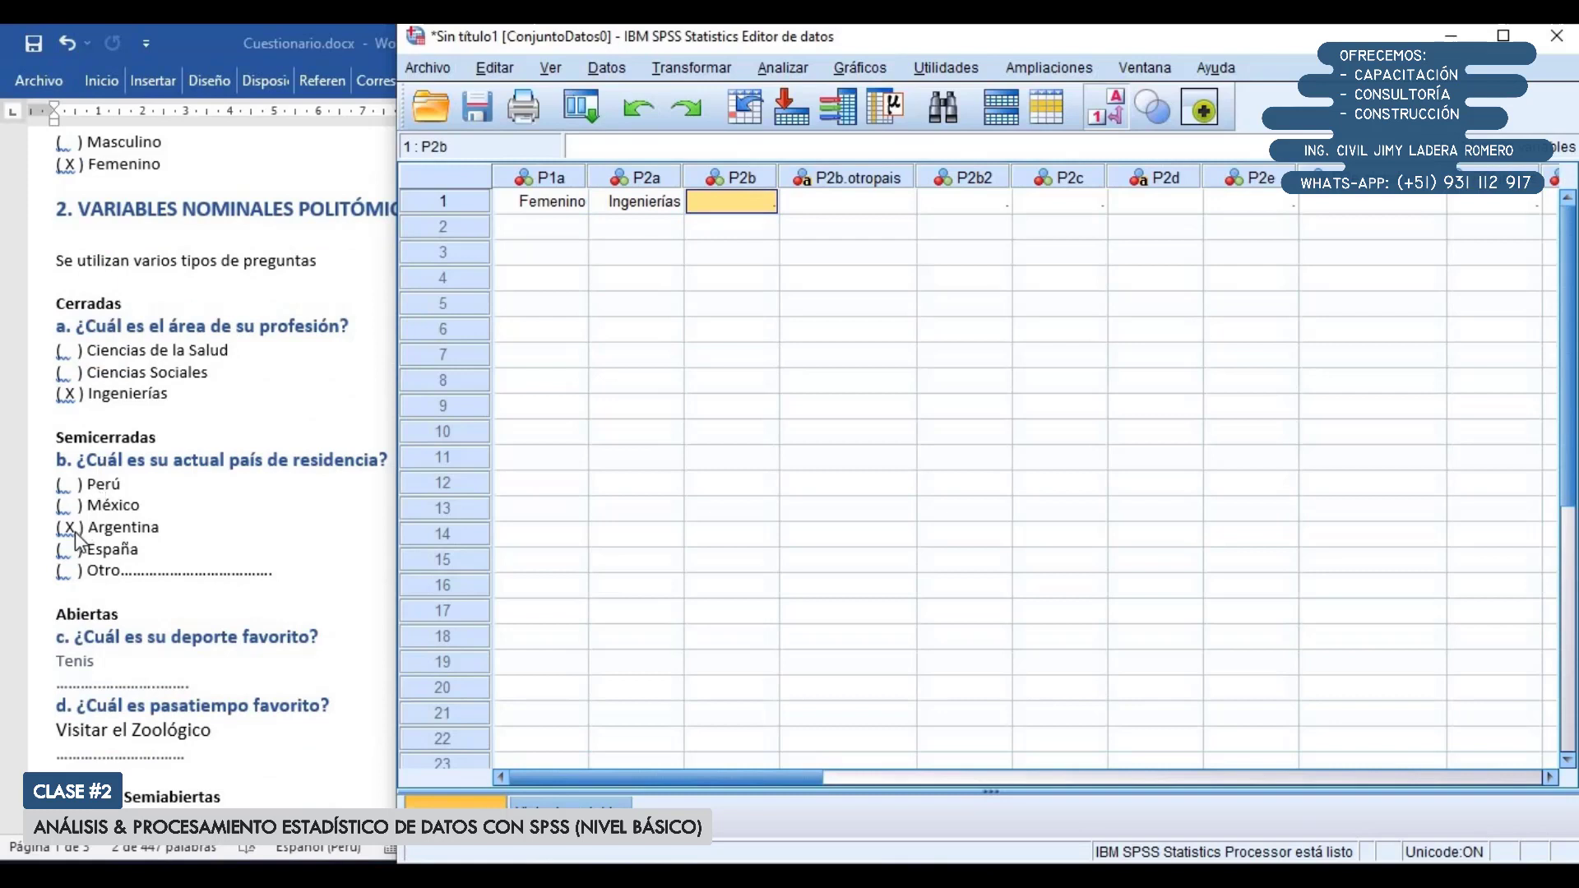
{"action": "left_click", "coordinate": [763, 205]}
{"action": "left_click", "coordinate": [765, 202]}
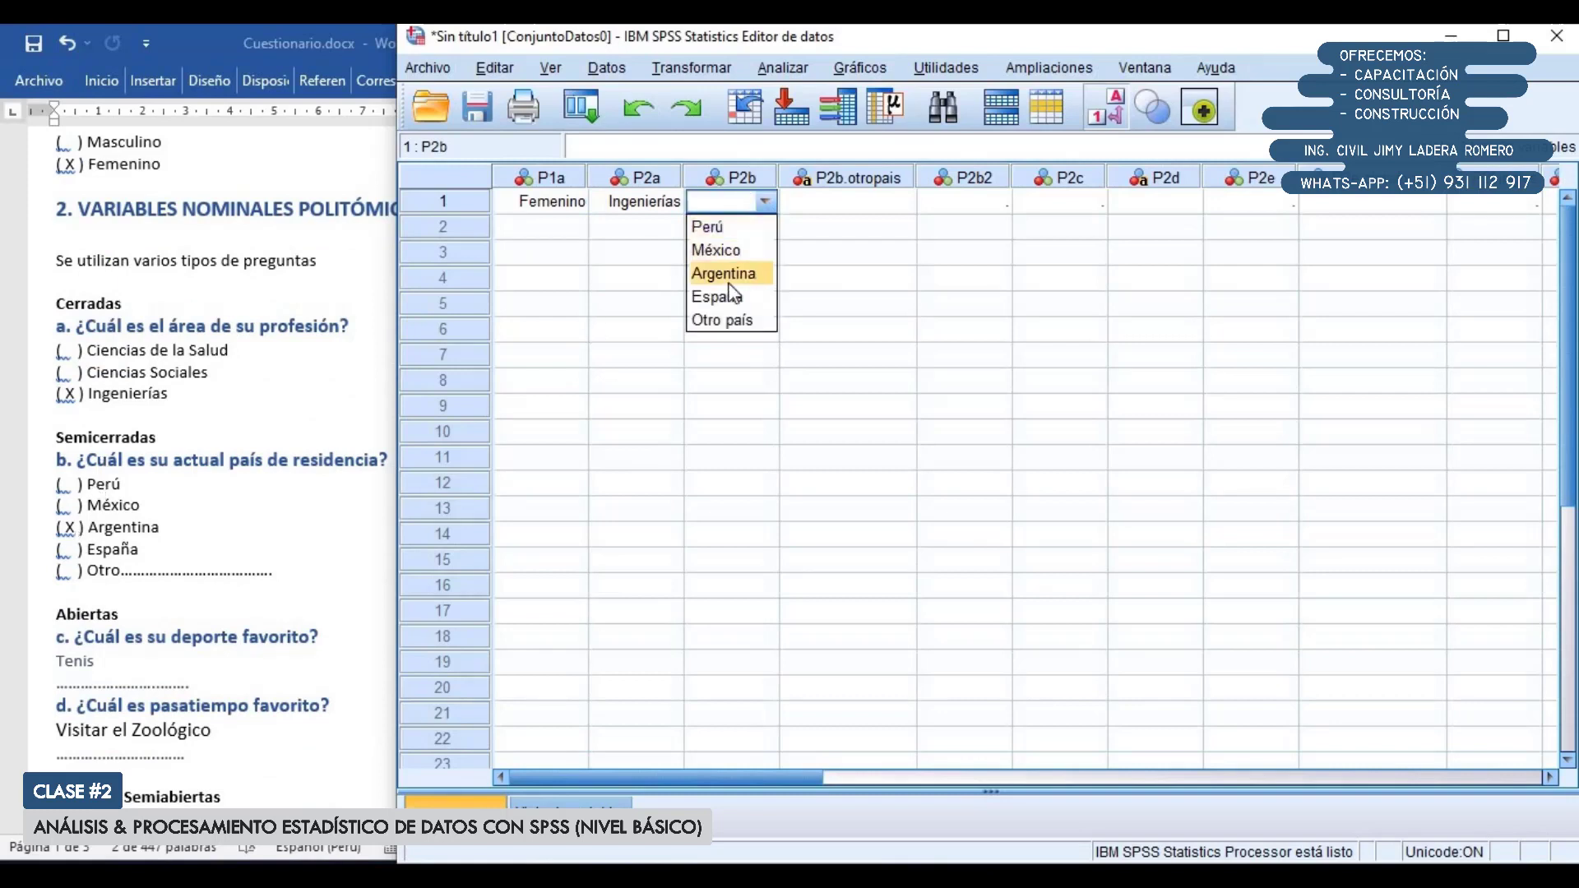
{"action": "left_click", "coordinate": [724, 271]}
{"action": "left_click", "coordinate": [858, 205]}
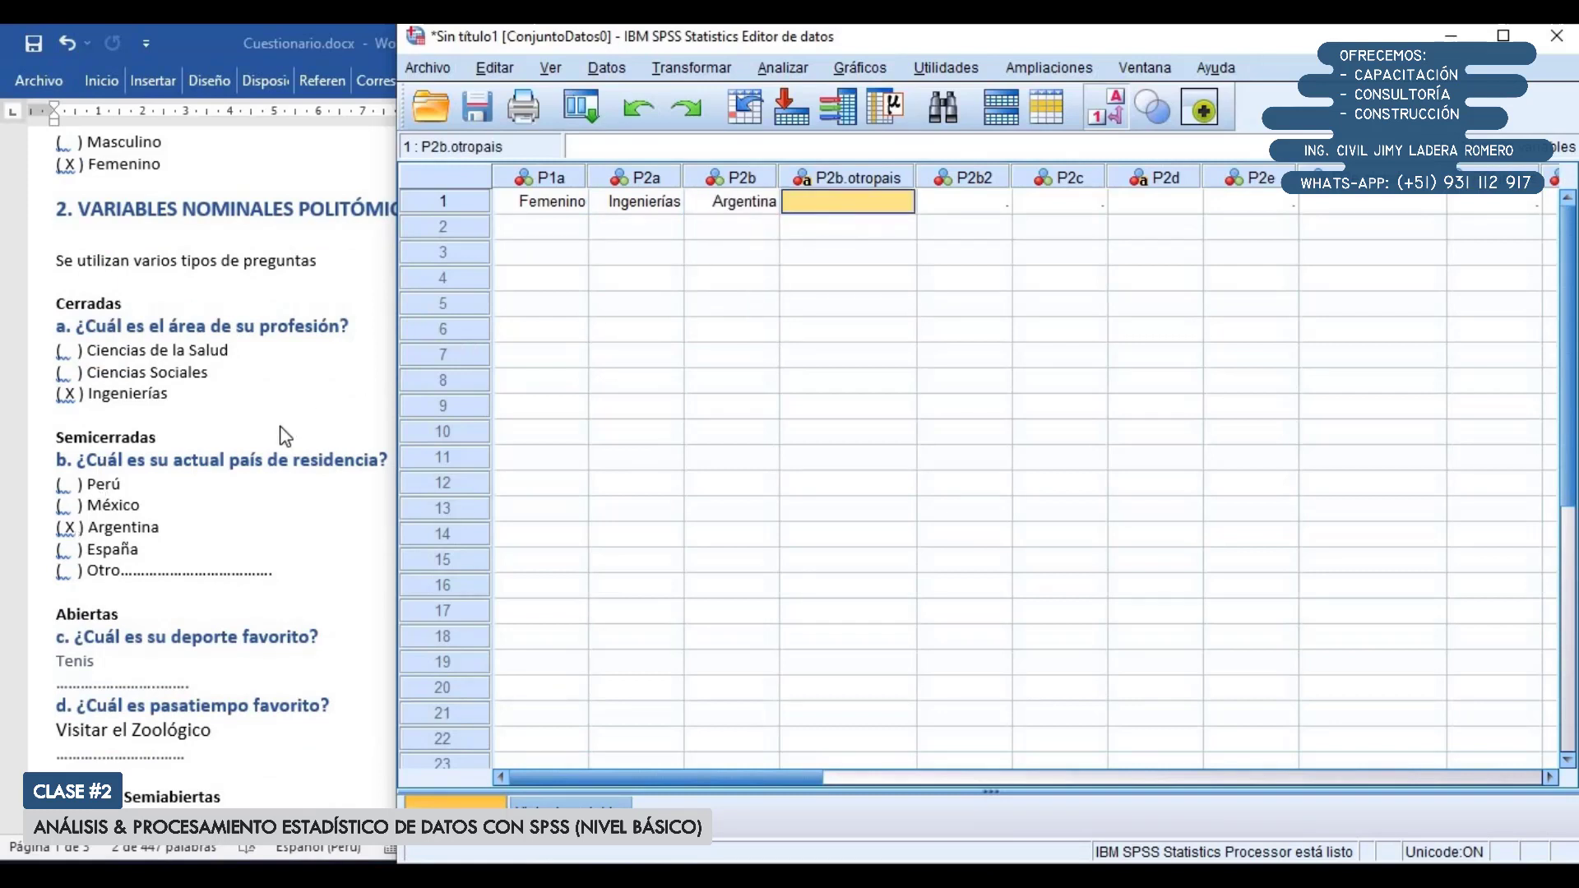
{"action": "scroll", "coordinate": [268, 455], "scroll_direction": "down", "scroll_amount": 3}
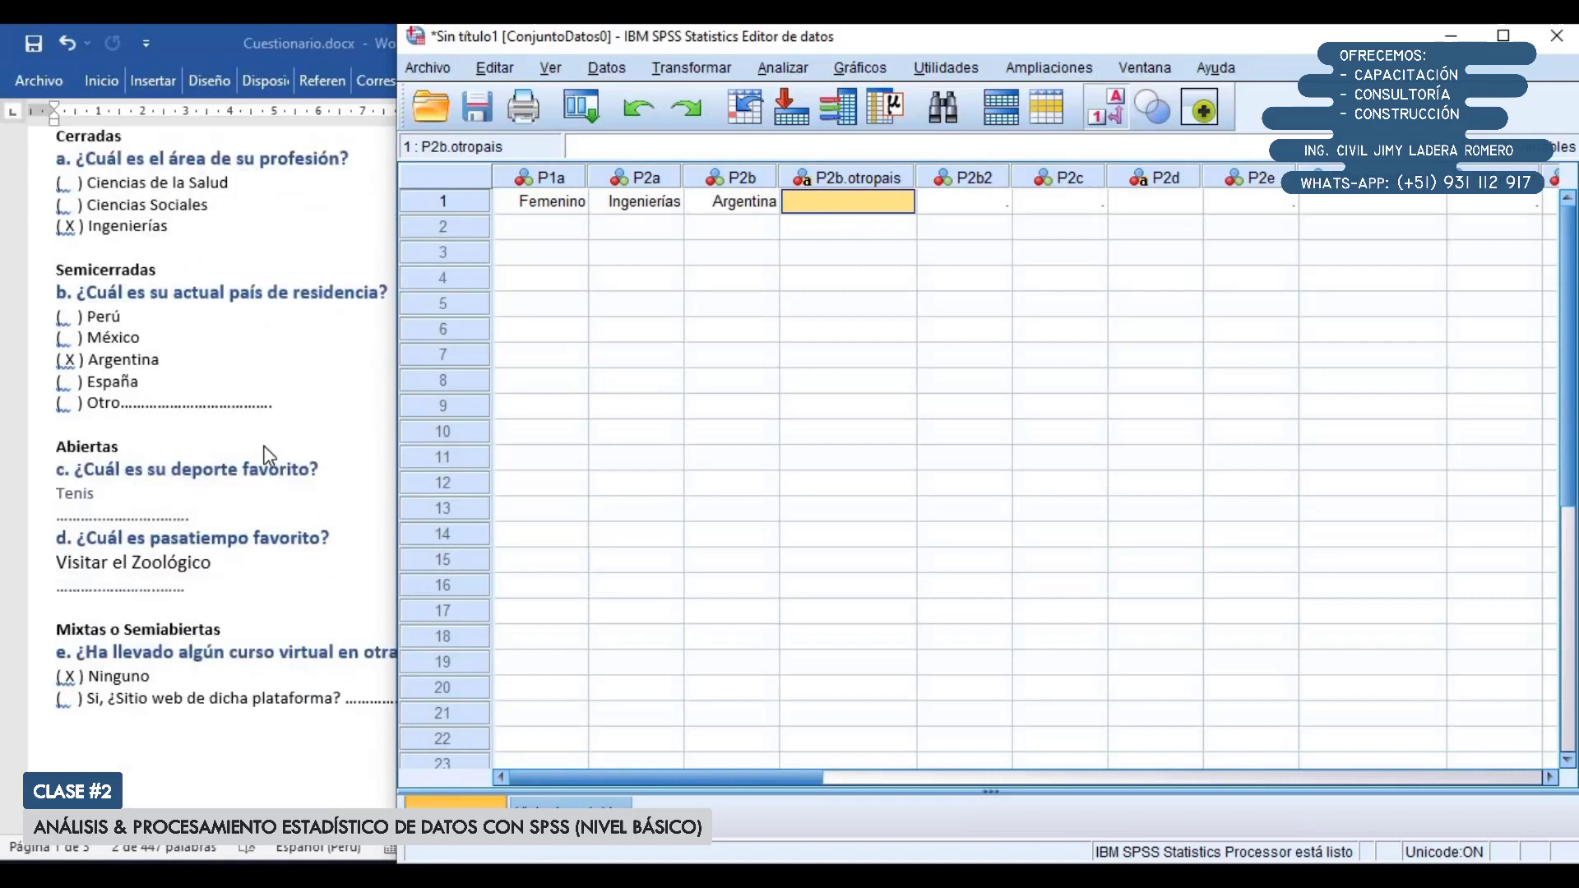
{"action": "left_click", "coordinate": [744, 176]}
{"action": "double_click", "coordinate": [744, 201]}
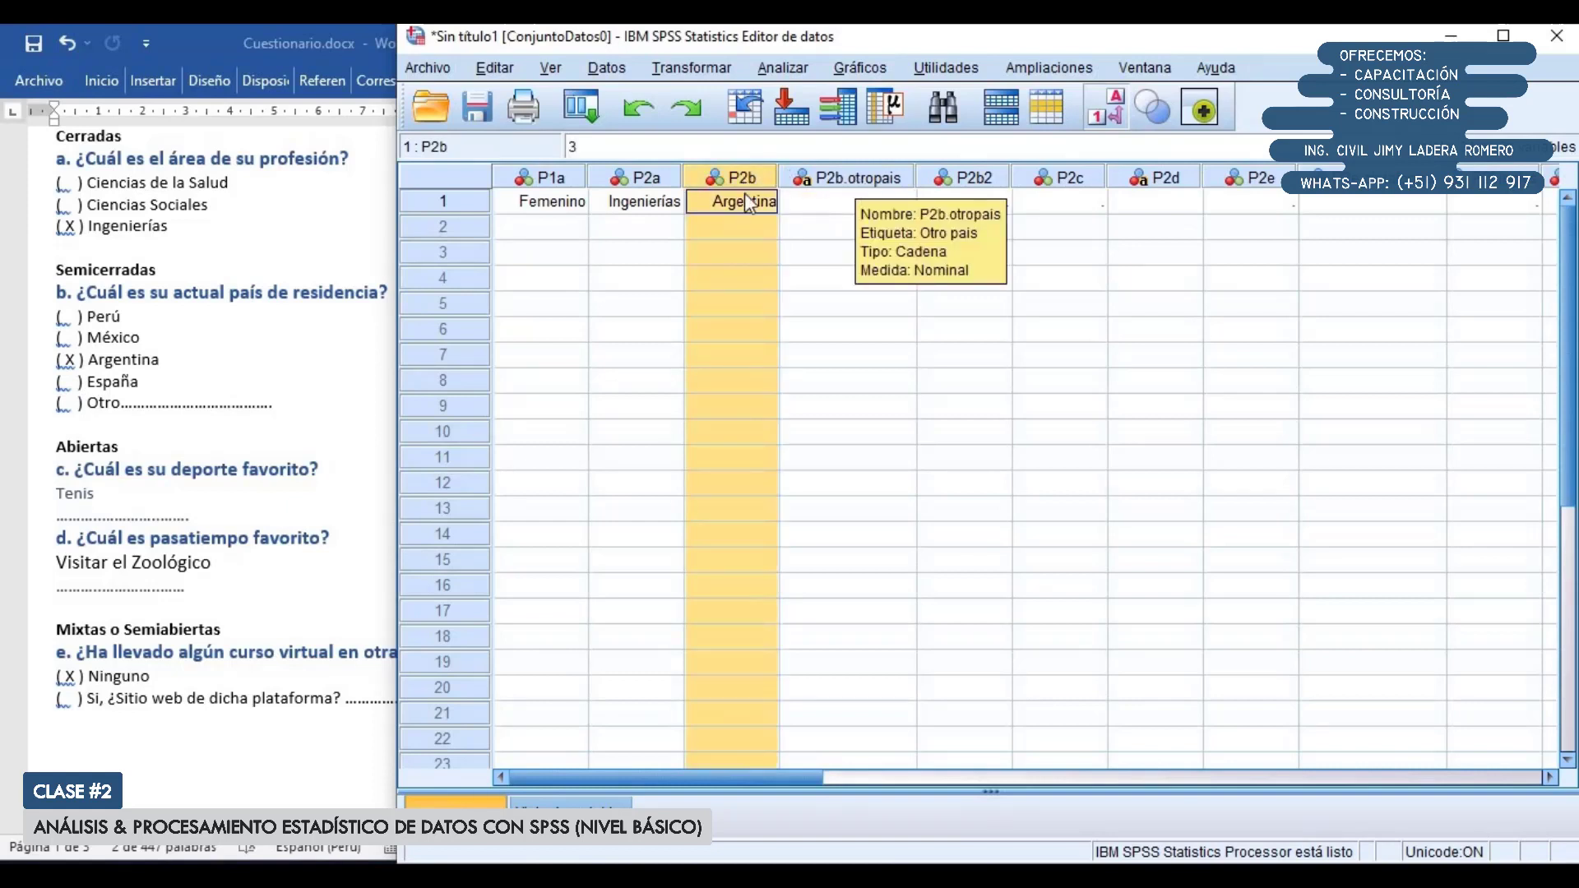
{"action": "left_click", "coordinate": [823, 202]}
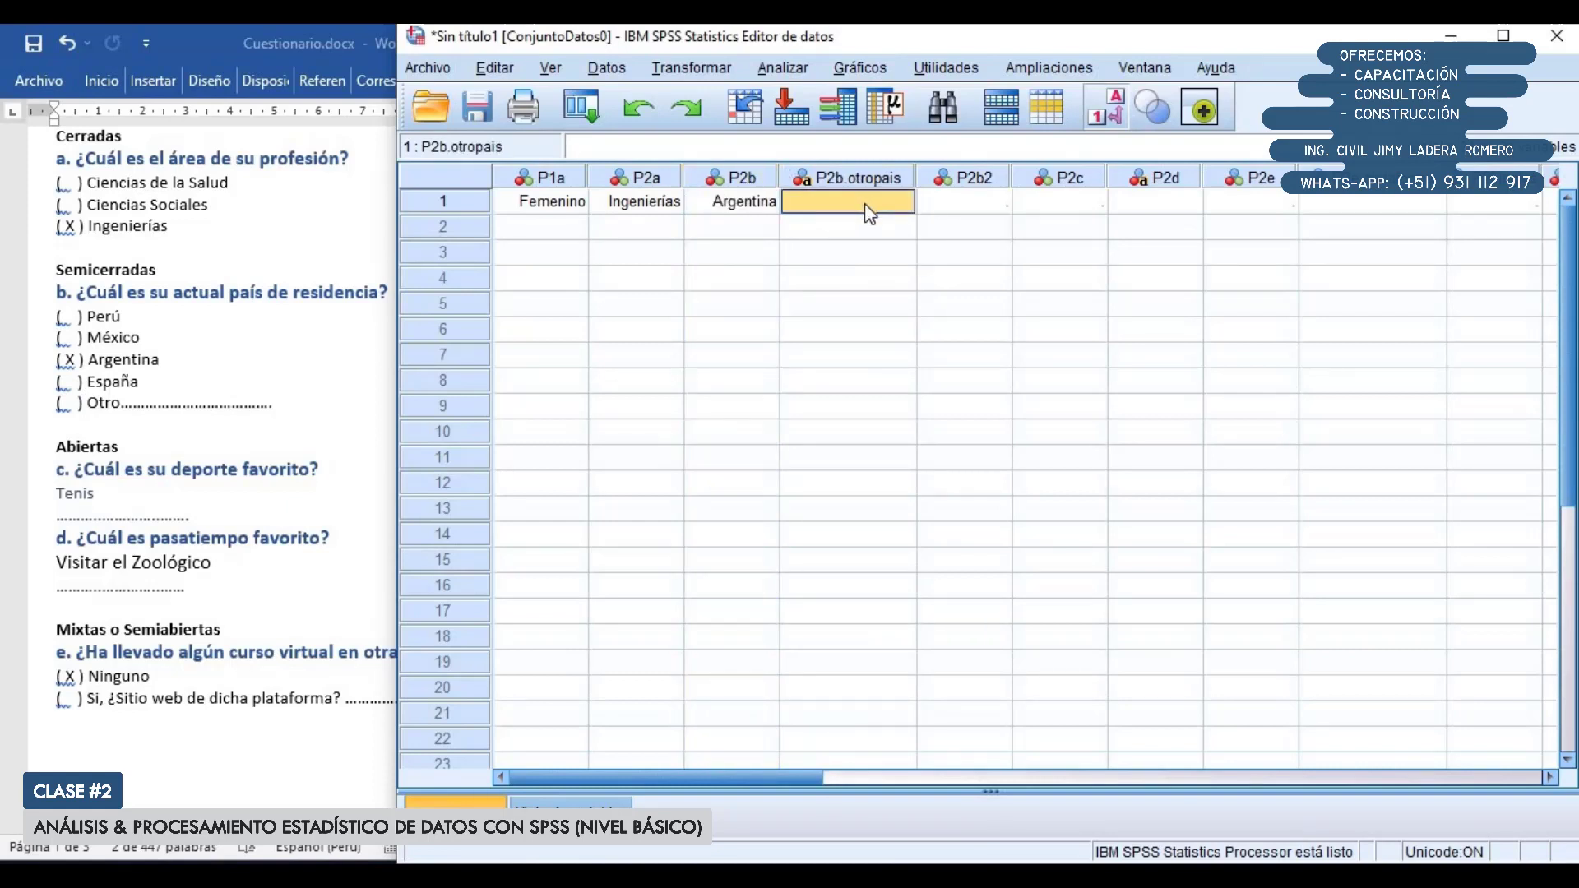
Set P2b2 in case 1 to Argentina as well
{"action": "left_click", "coordinate": [985, 201]}
{"action": "left_click", "coordinate": [990, 201]}
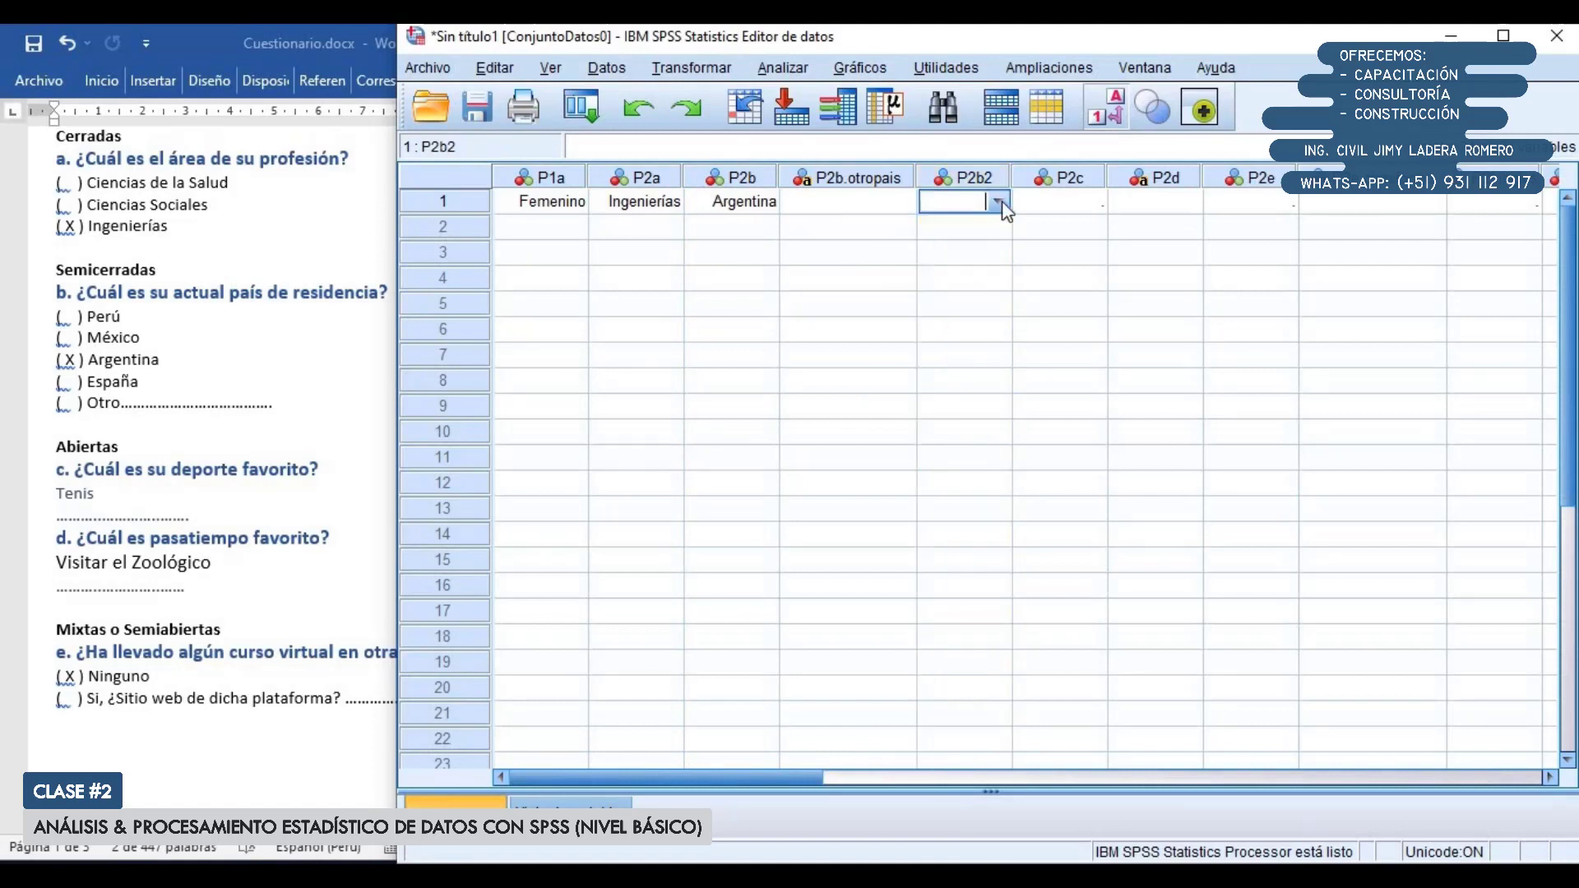
{"action": "left_click", "coordinate": [998, 201]}
{"action": "left_click", "coordinate": [952, 273]}
Compare P2b, P2b.otropais and P2b2 in the data and in the variable definitions as alternative codings of country of residence
{"action": "left_click", "coordinate": [734, 178]}
{"action": "left_click", "coordinate": [945, 181], "text": "shift"}
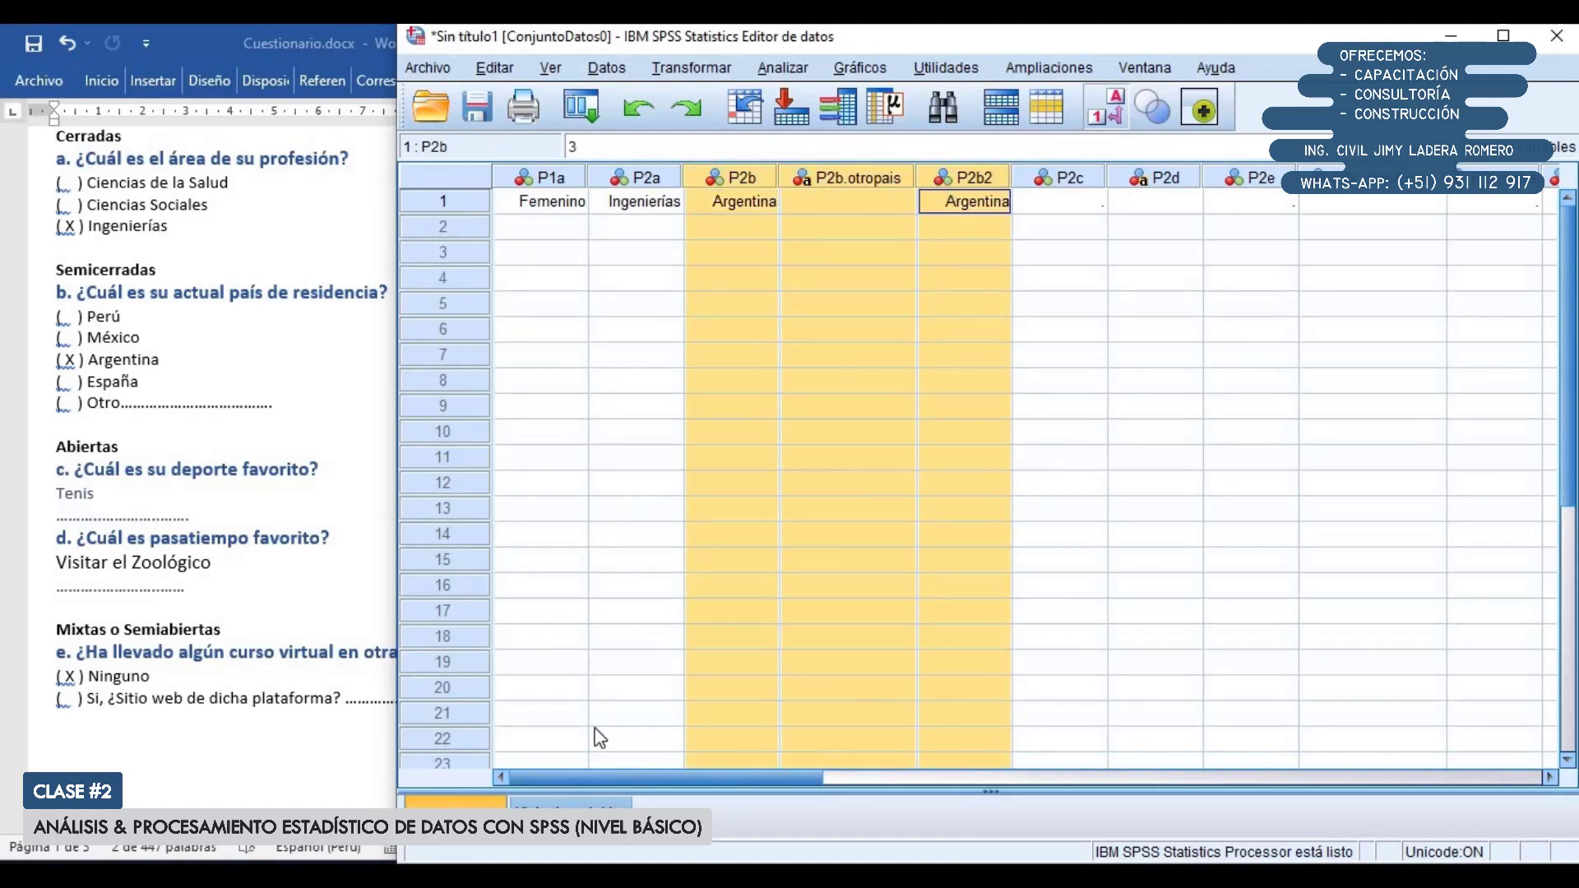
{"action": "left_click", "coordinate": [597, 801]}
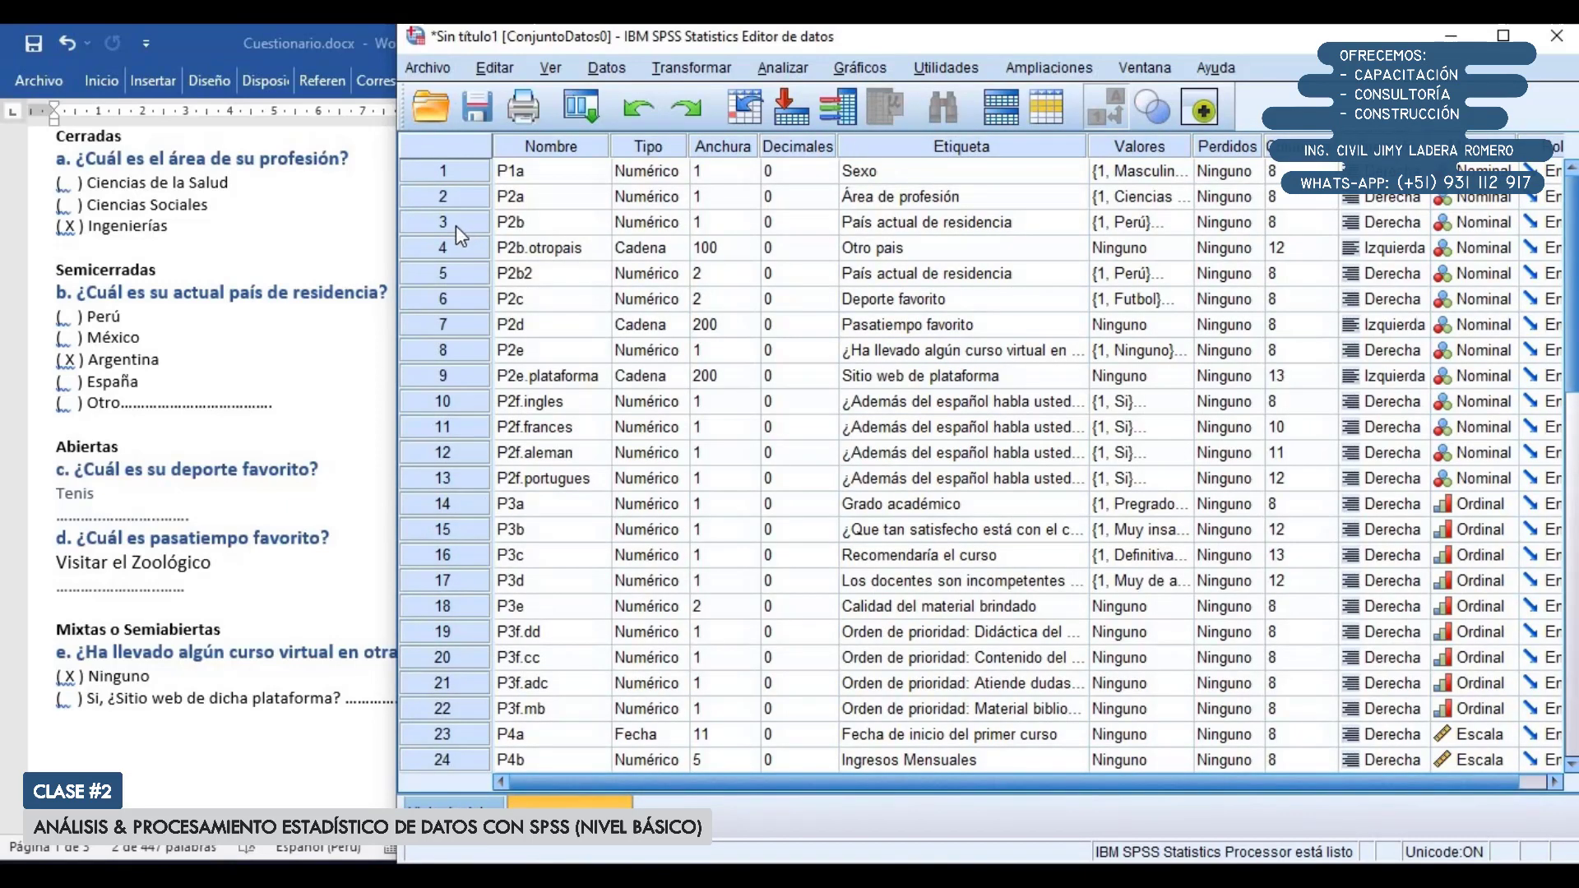
{"action": "left_click", "coordinate": [447, 273], "text": "shift"}
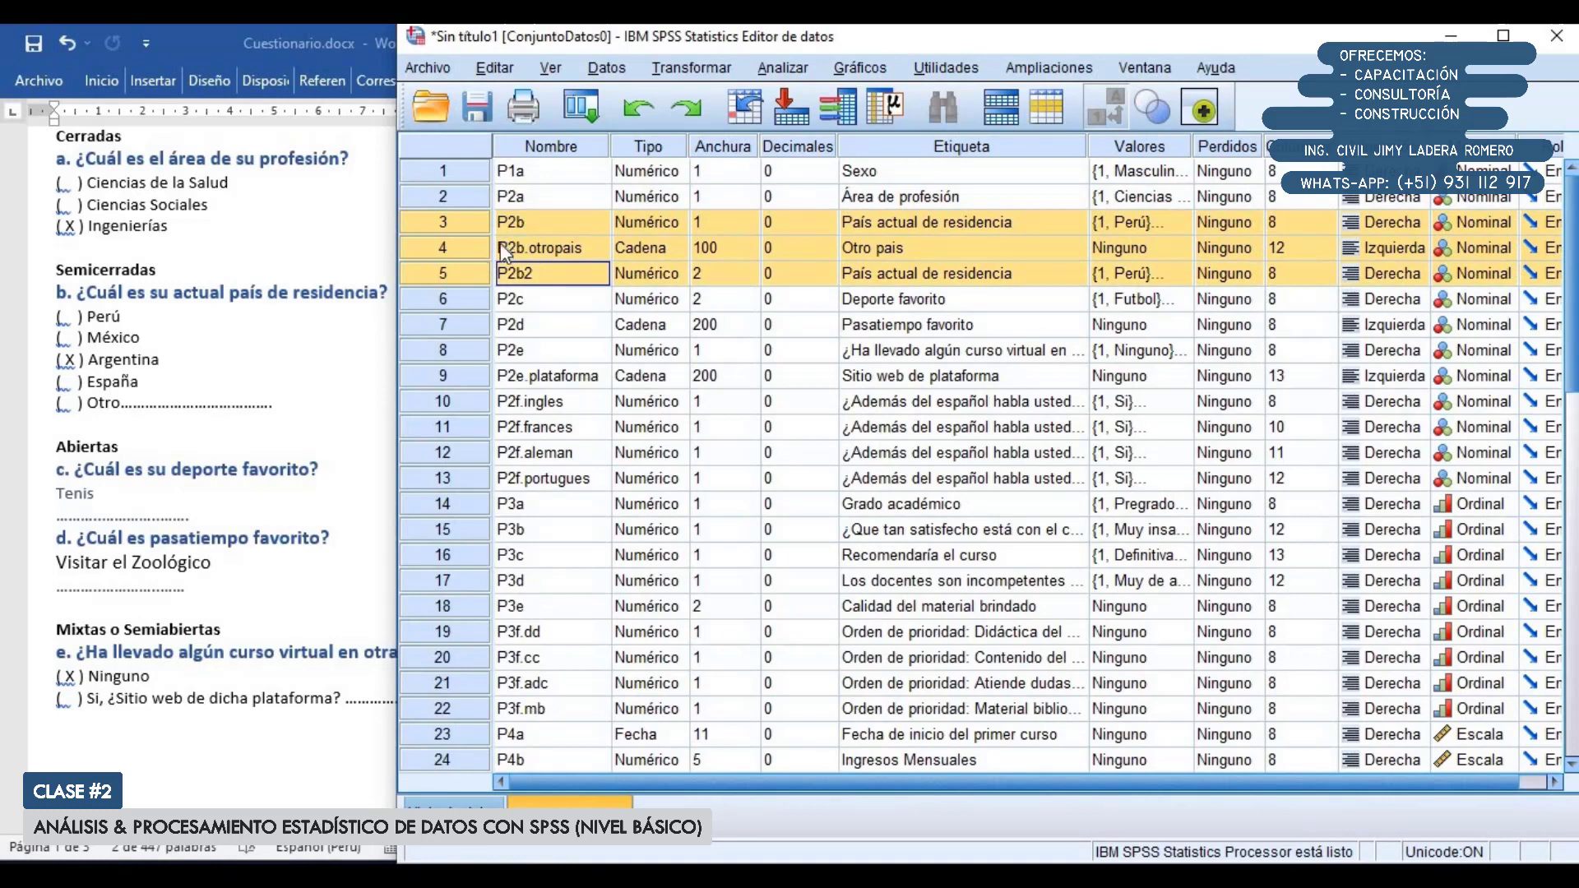
{"action": "left_click", "coordinate": [455, 802]}
{"action": "left_click", "coordinate": [891, 257]}
{"action": "left_click", "coordinate": [745, 177]}
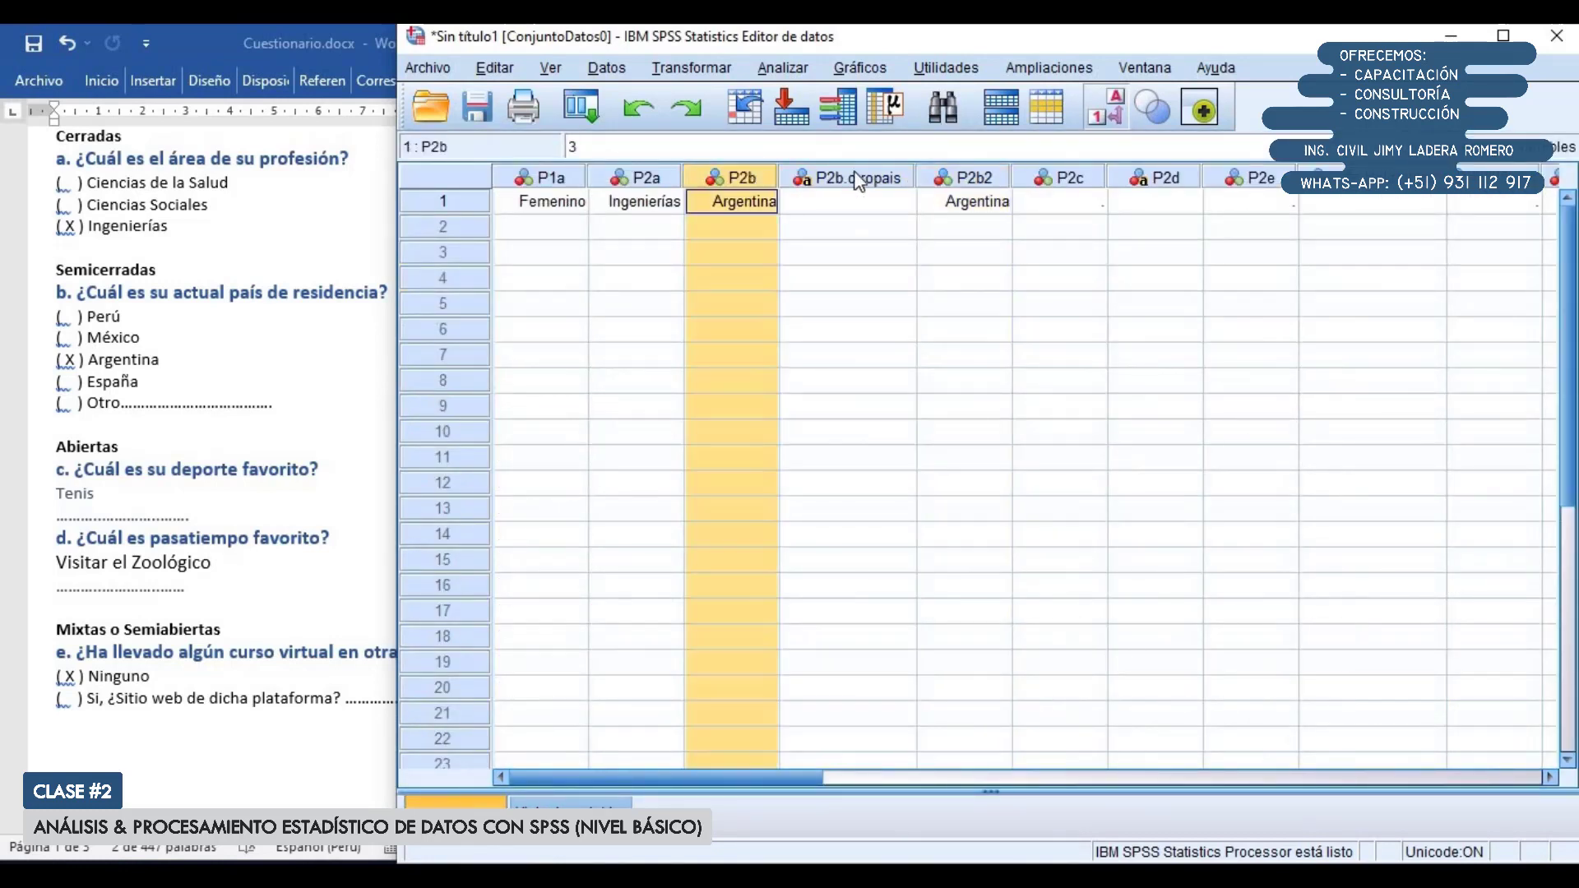
{"action": "left_click", "coordinate": [855, 178], "text": "shift"}
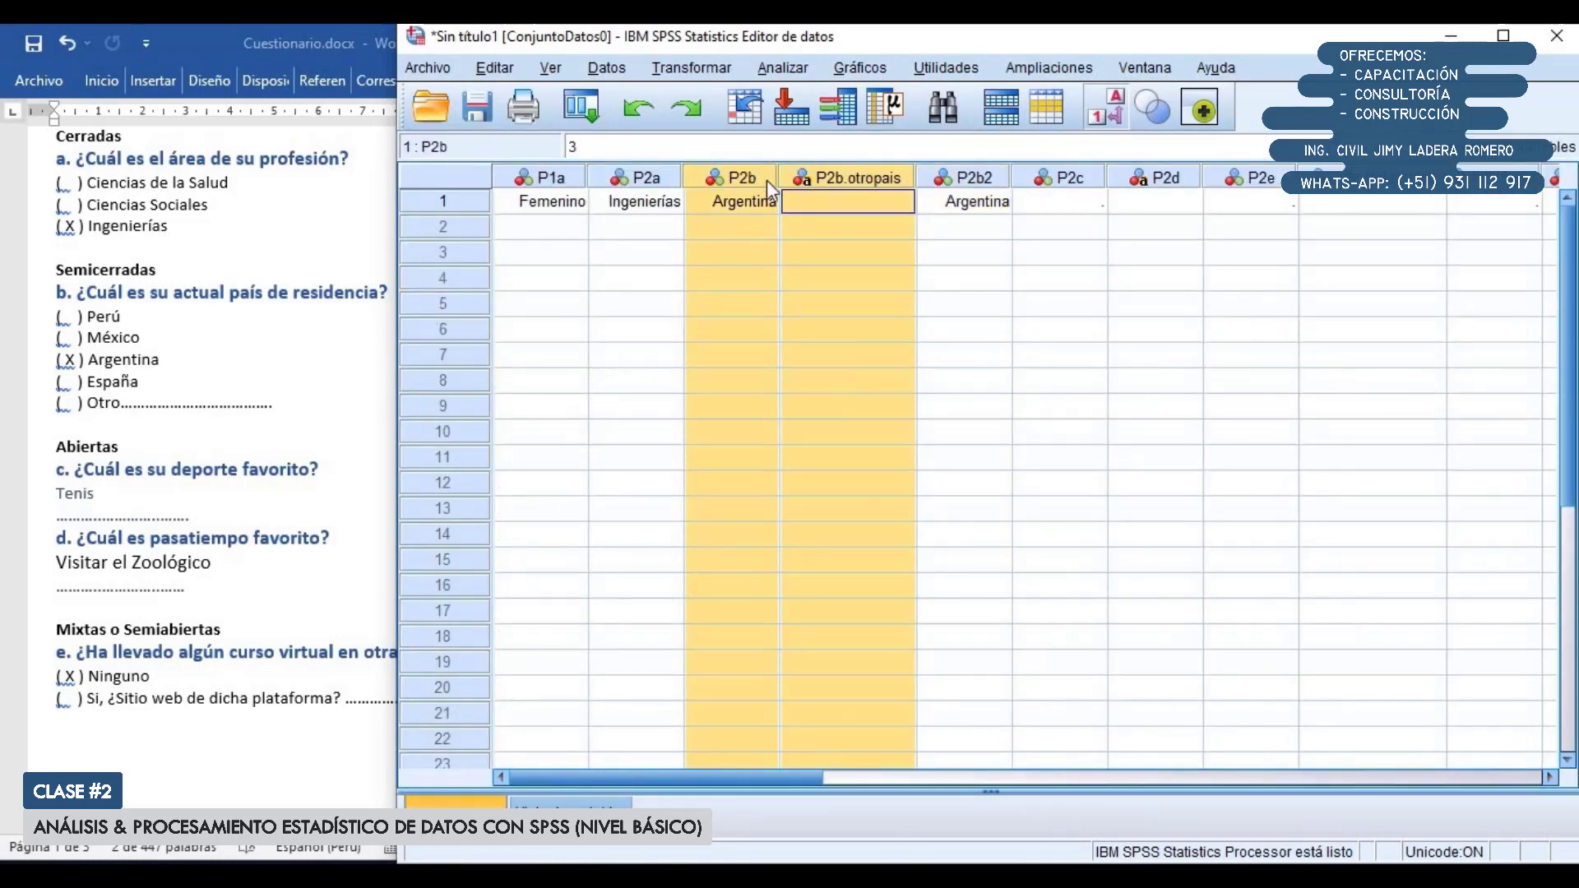
{"action": "left_click", "coordinate": [967, 183]}
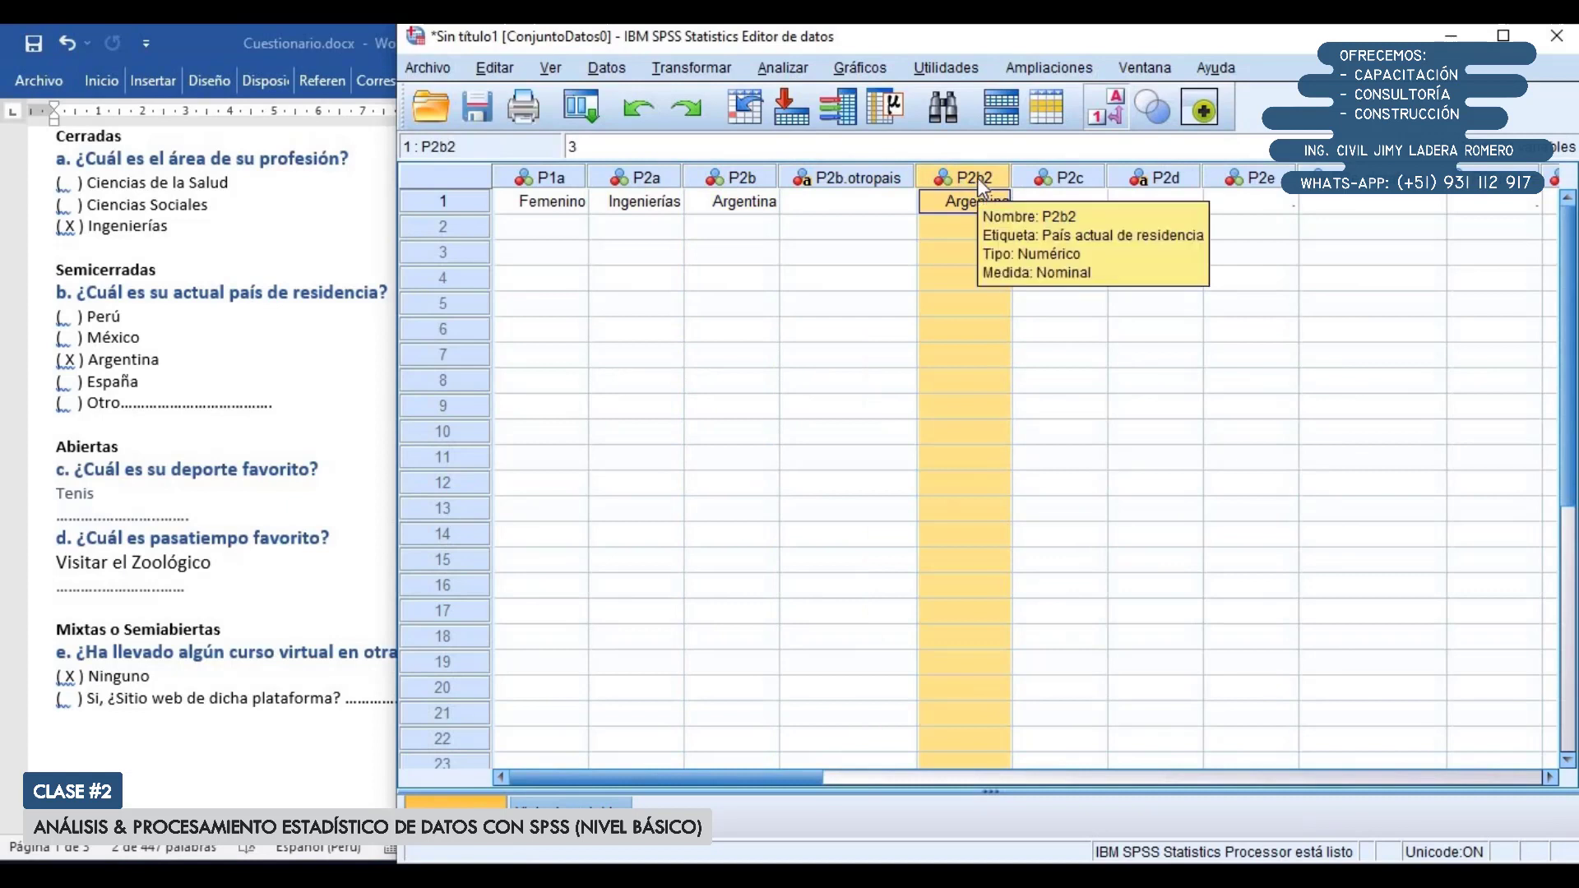
Set P2c in case 1 to Tenis, matching the questionnaire's favourite sport answer
{"action": "key", "text": "Right"}
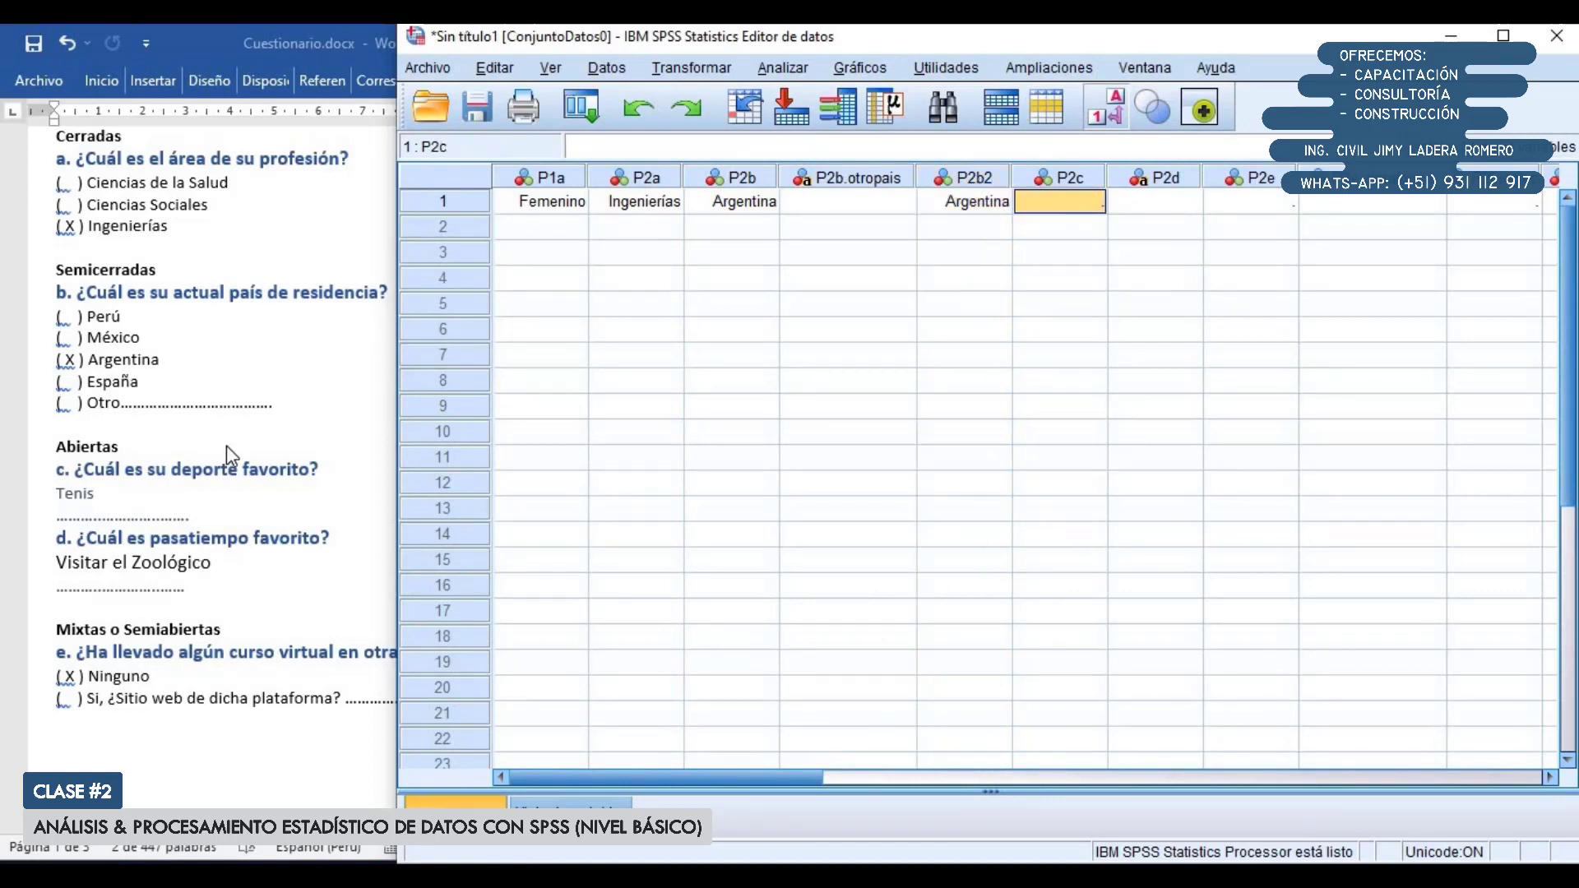
{"action": "scroll", "coordinate": [234, 448], "scroll_direction": "down", "scroll_amount": 1}
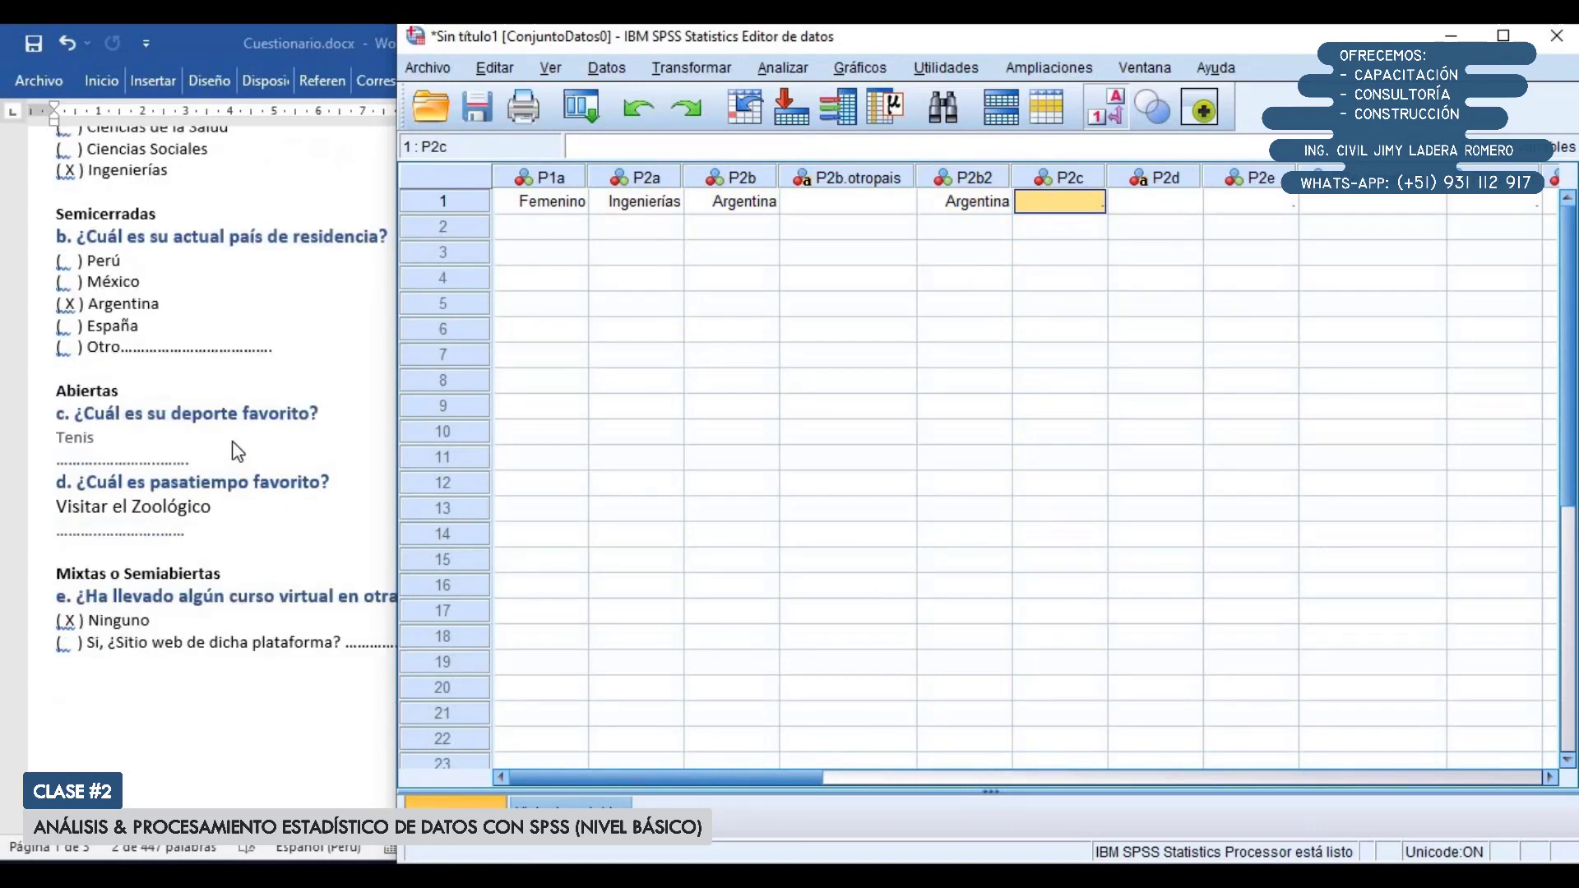
{"action": "left_click", "coordinate": [1094, 202]}
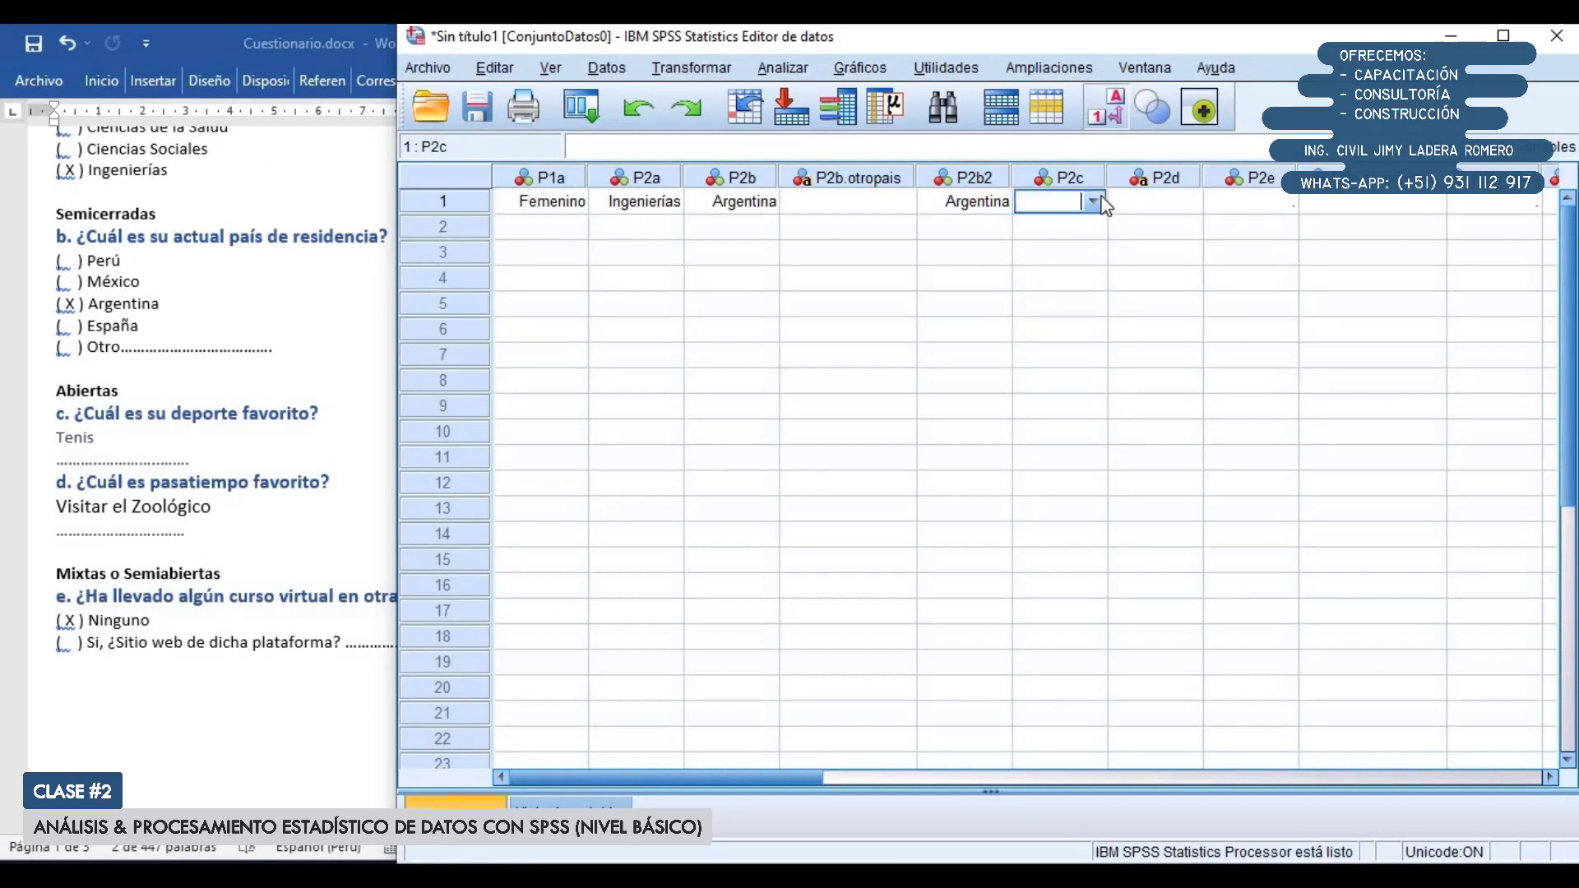
{"action": "left_click", "coordinate": [1092, 201]}
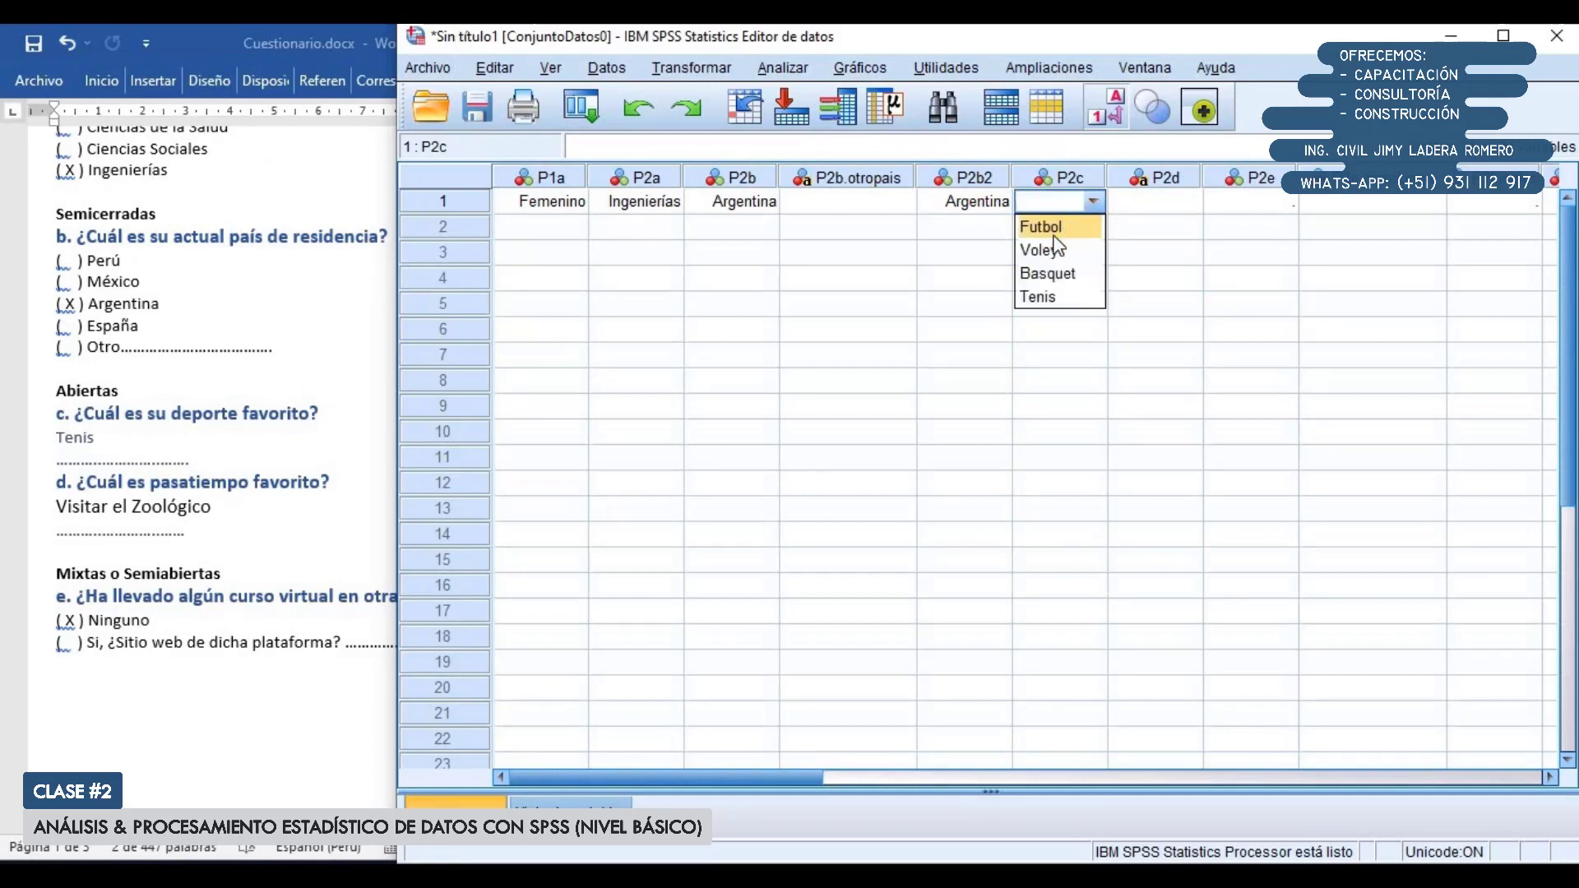
{"action": "left_click", "coordinate": [1044, 296]}
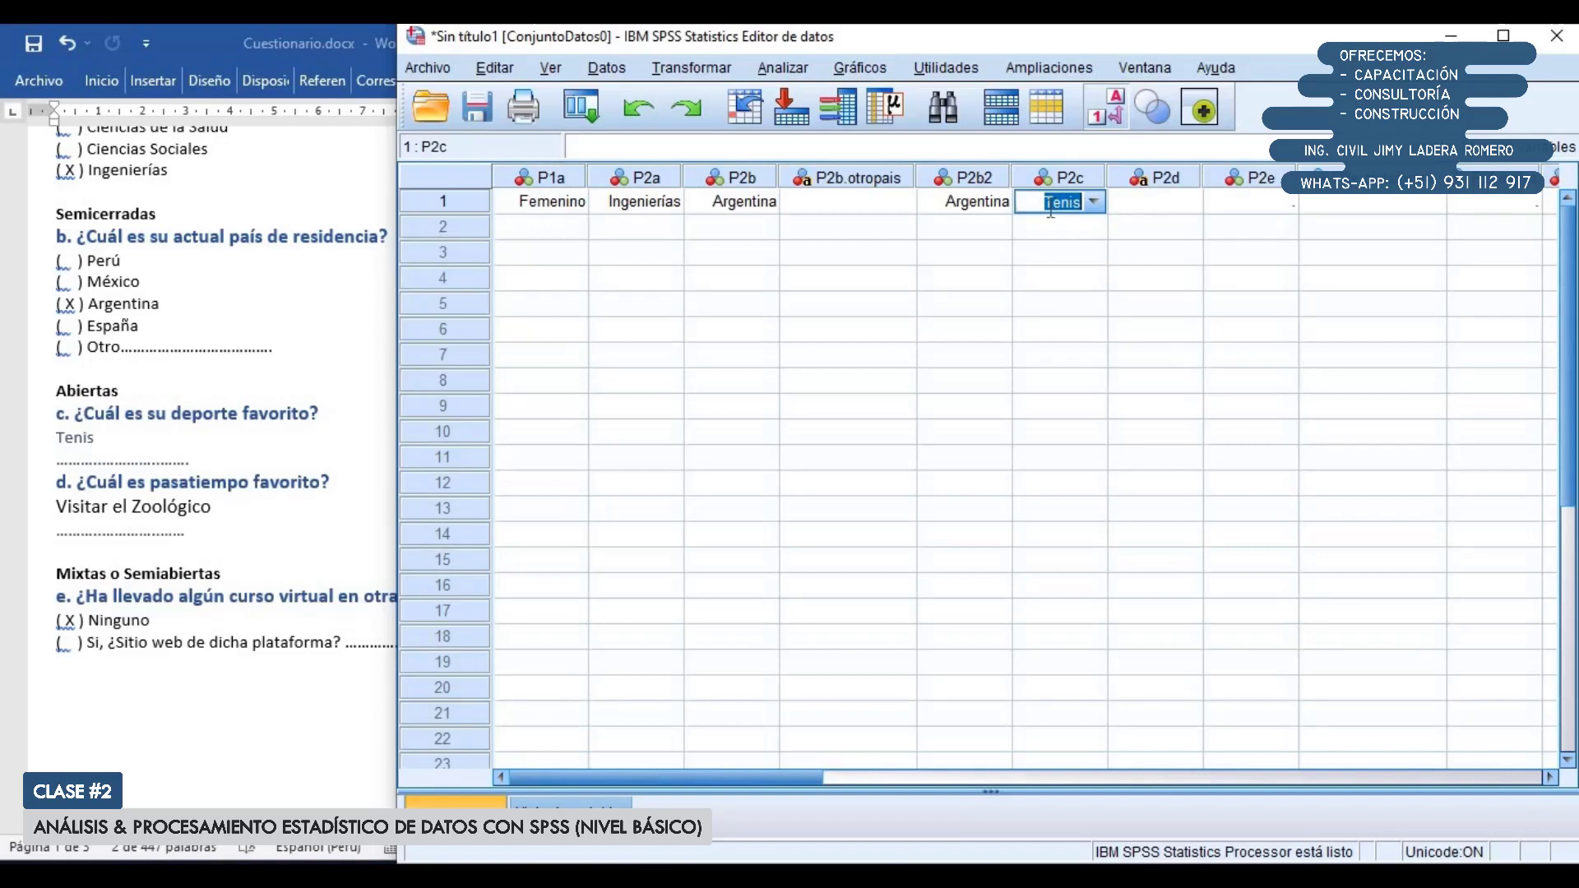
Widen the P2d column for the pastime answer and set P3d in case 1 to En desacuerdo
{"action": "left_click", "coordinate": [1151, 212]}
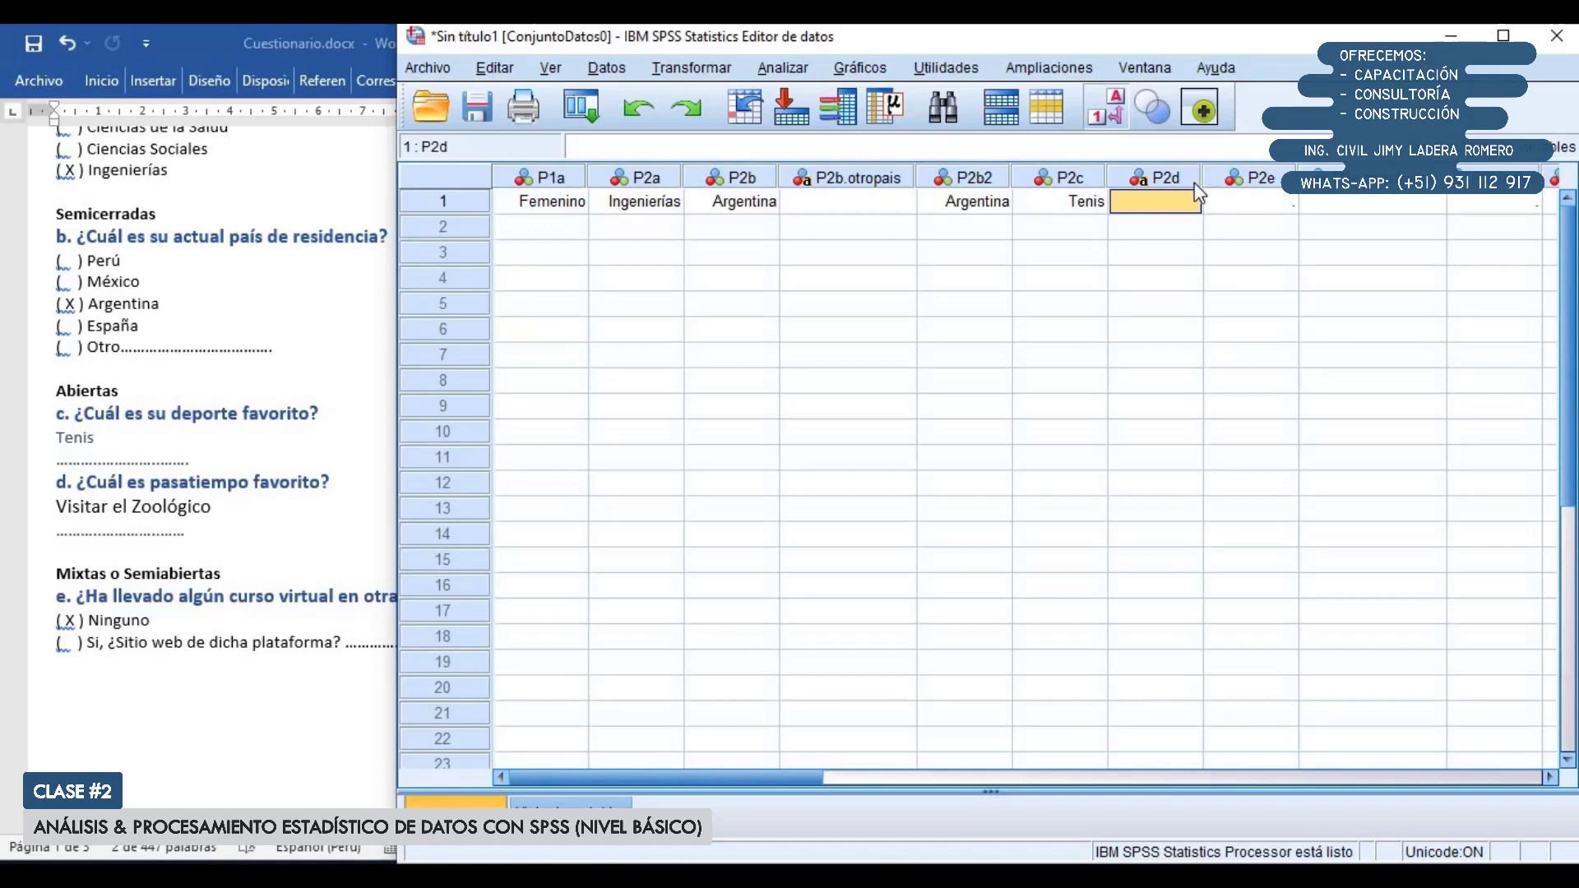
{"action": "left_click_drag", "start_coordinate": [1202, 178], "coordinate": [1255, 177]}
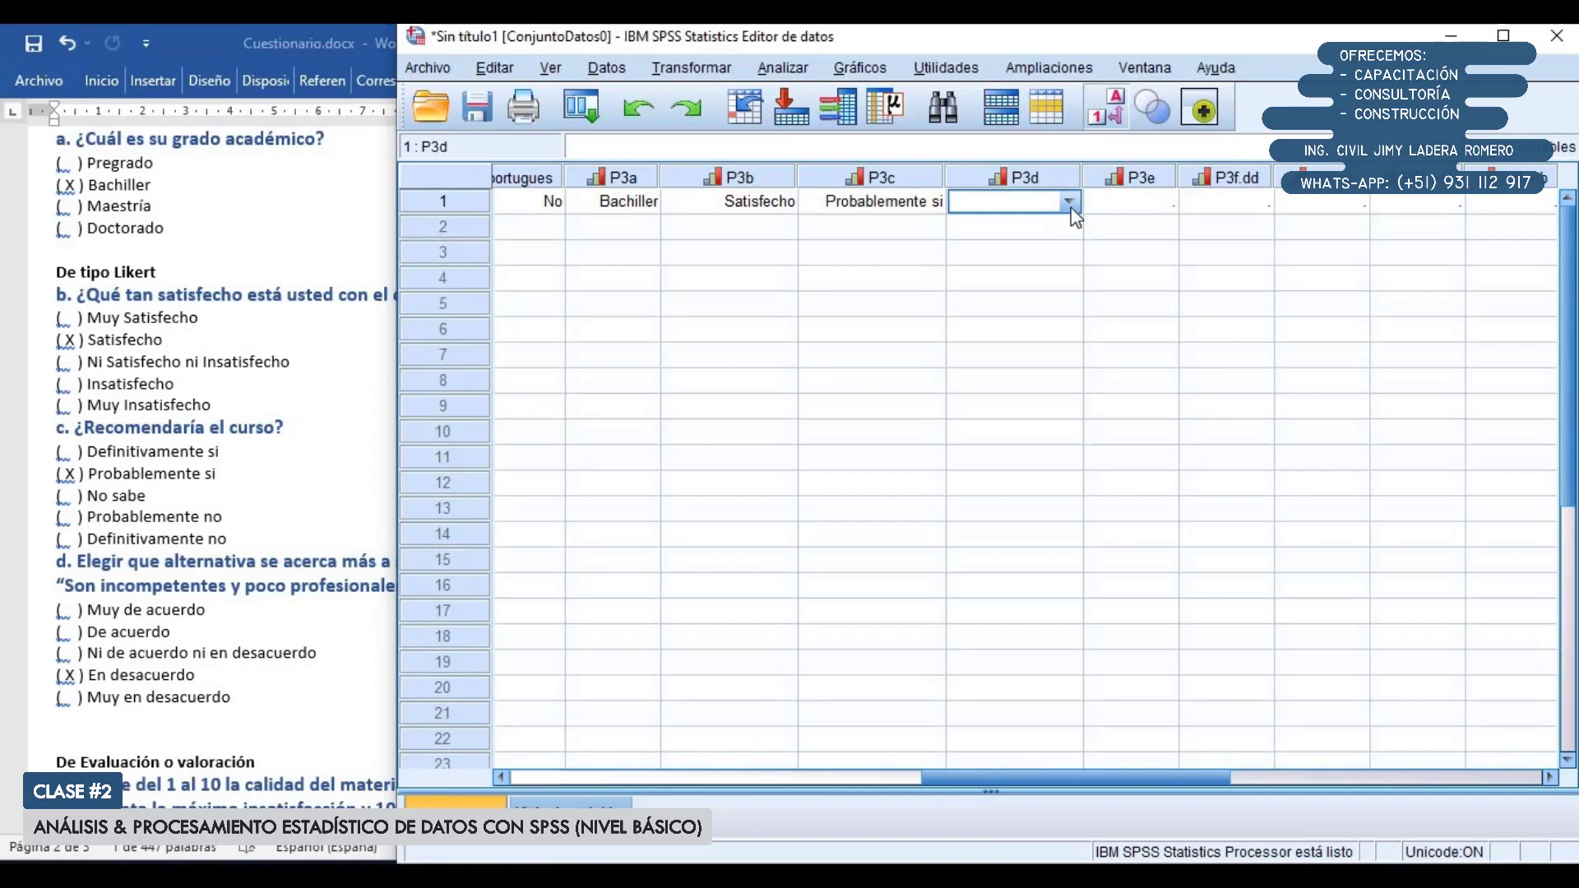
{"action": "left_click", "coordinate": [1068, 202]}
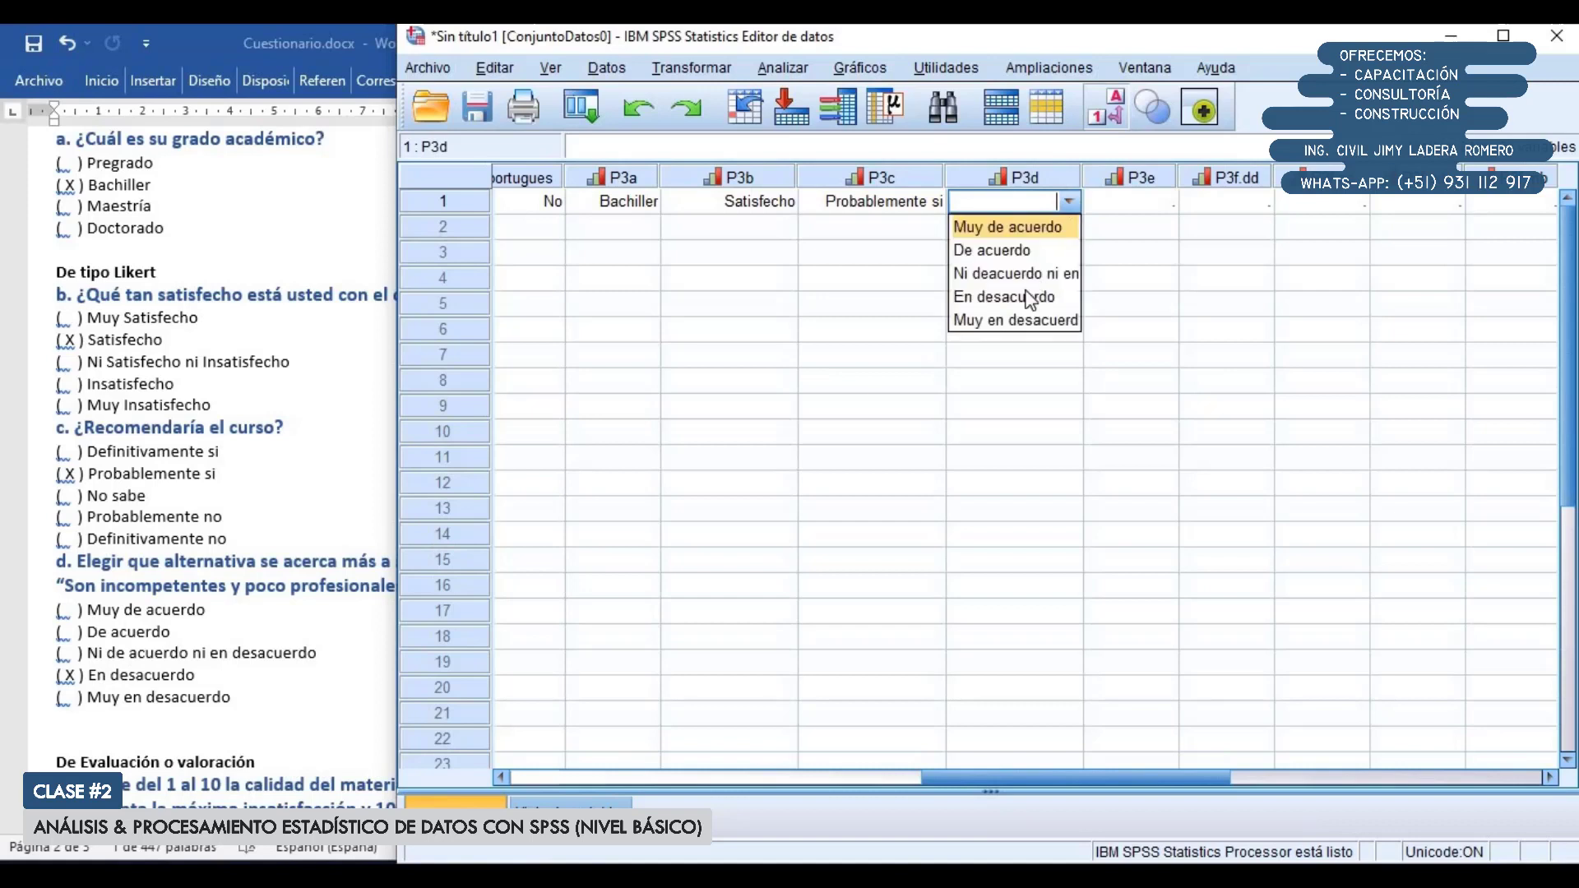
{"action": "left_click", "coordinate": [1042, 299]}
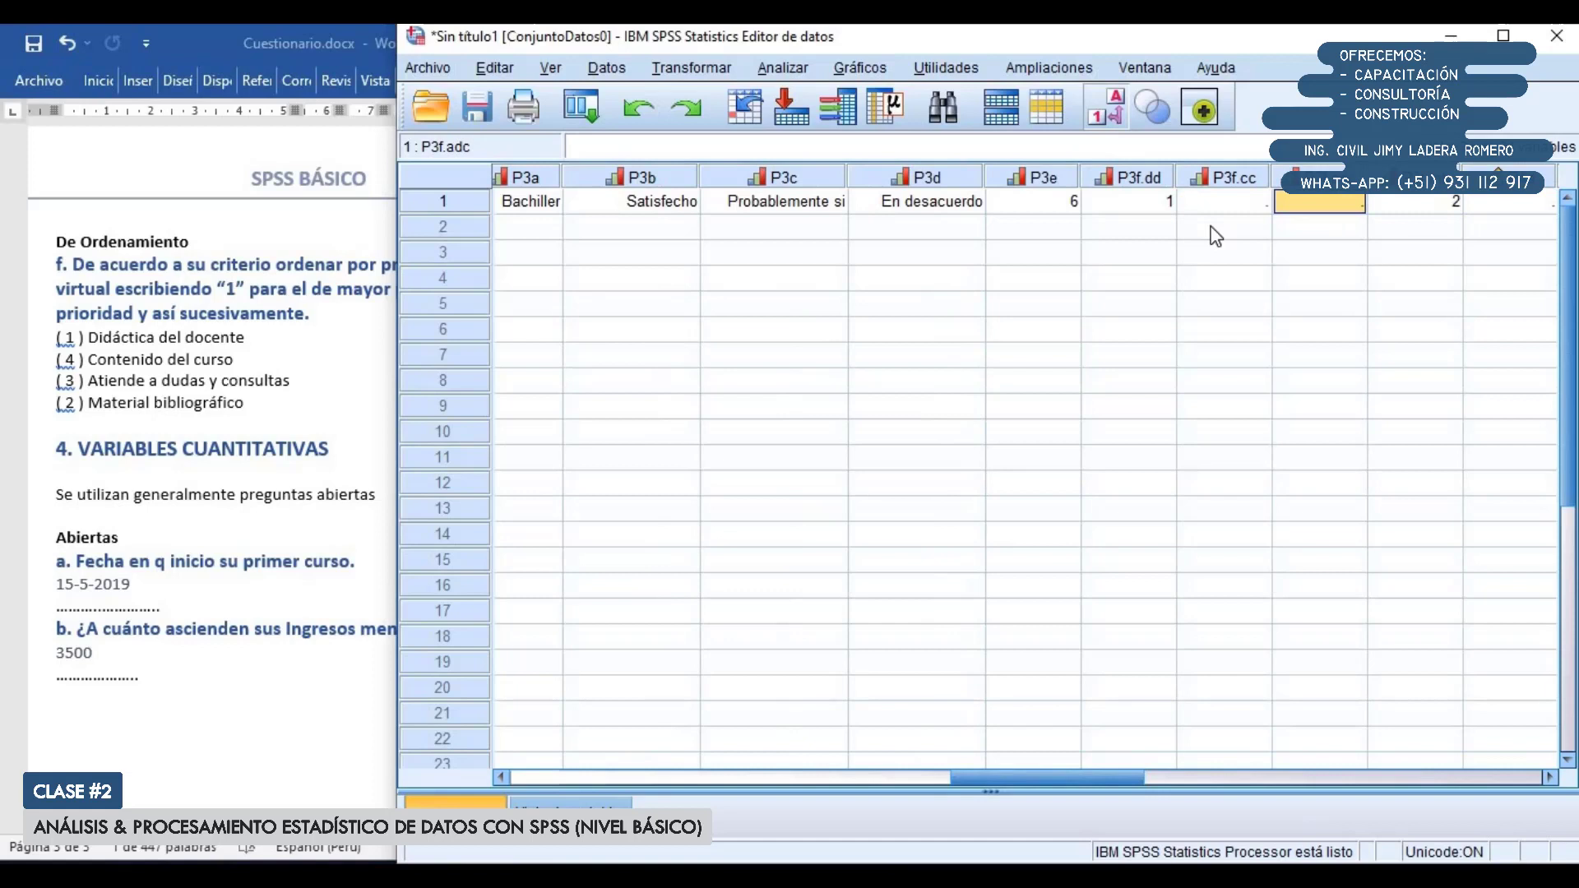
Complete the priority ranking in case 1 with 3 in P3f.adc and 4 in P3f.cc
{"action": "type", "text": "3"}
{"action": "key", "text": "Left"}
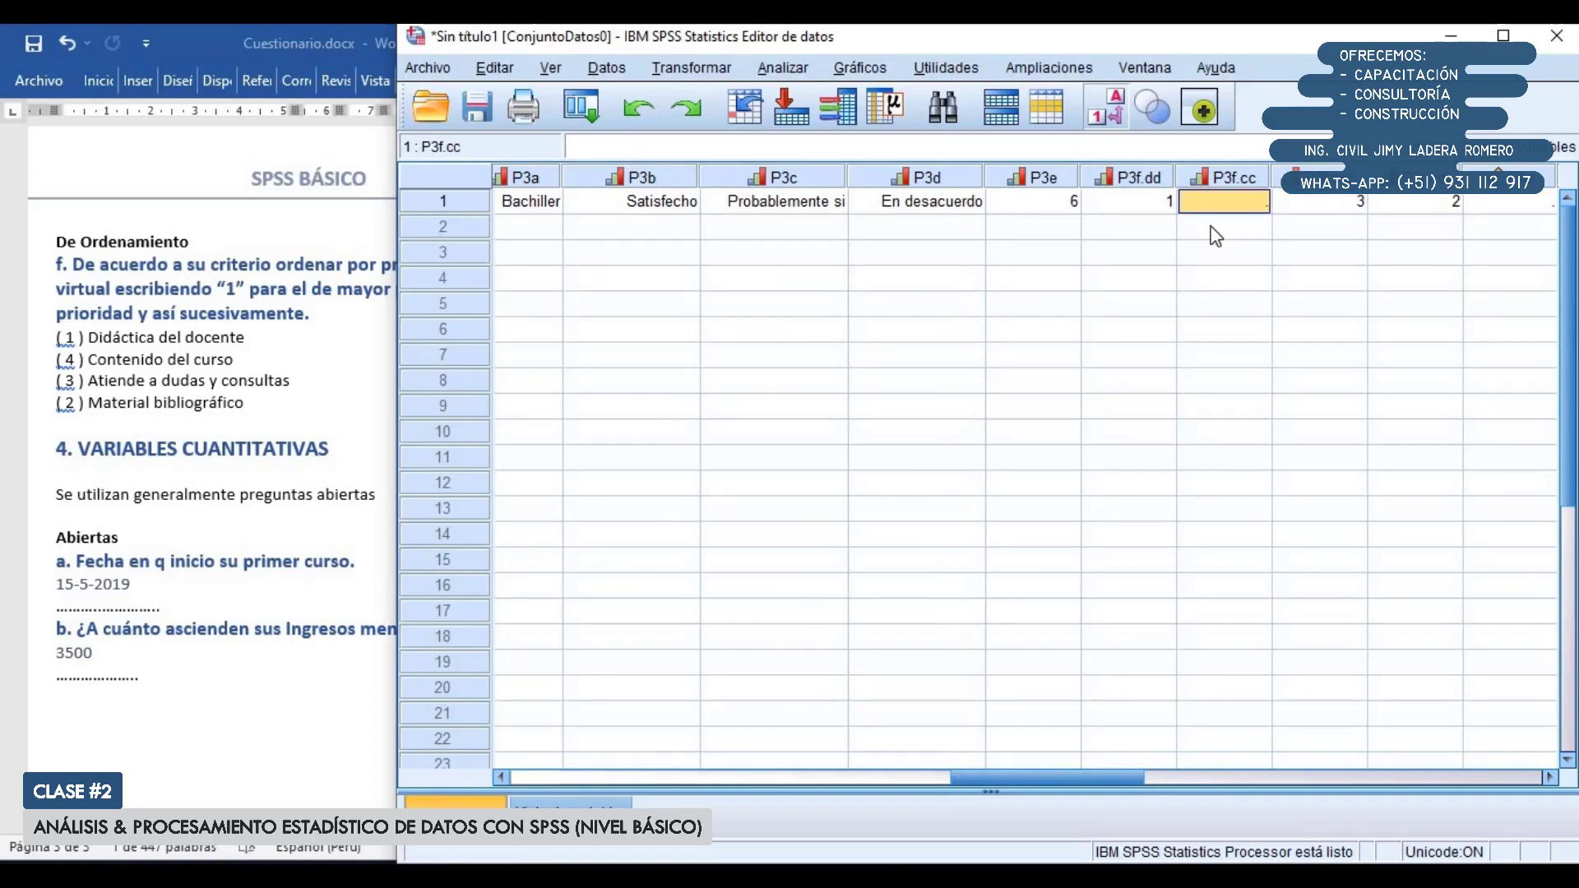
{"action": "type", "text": "4"}
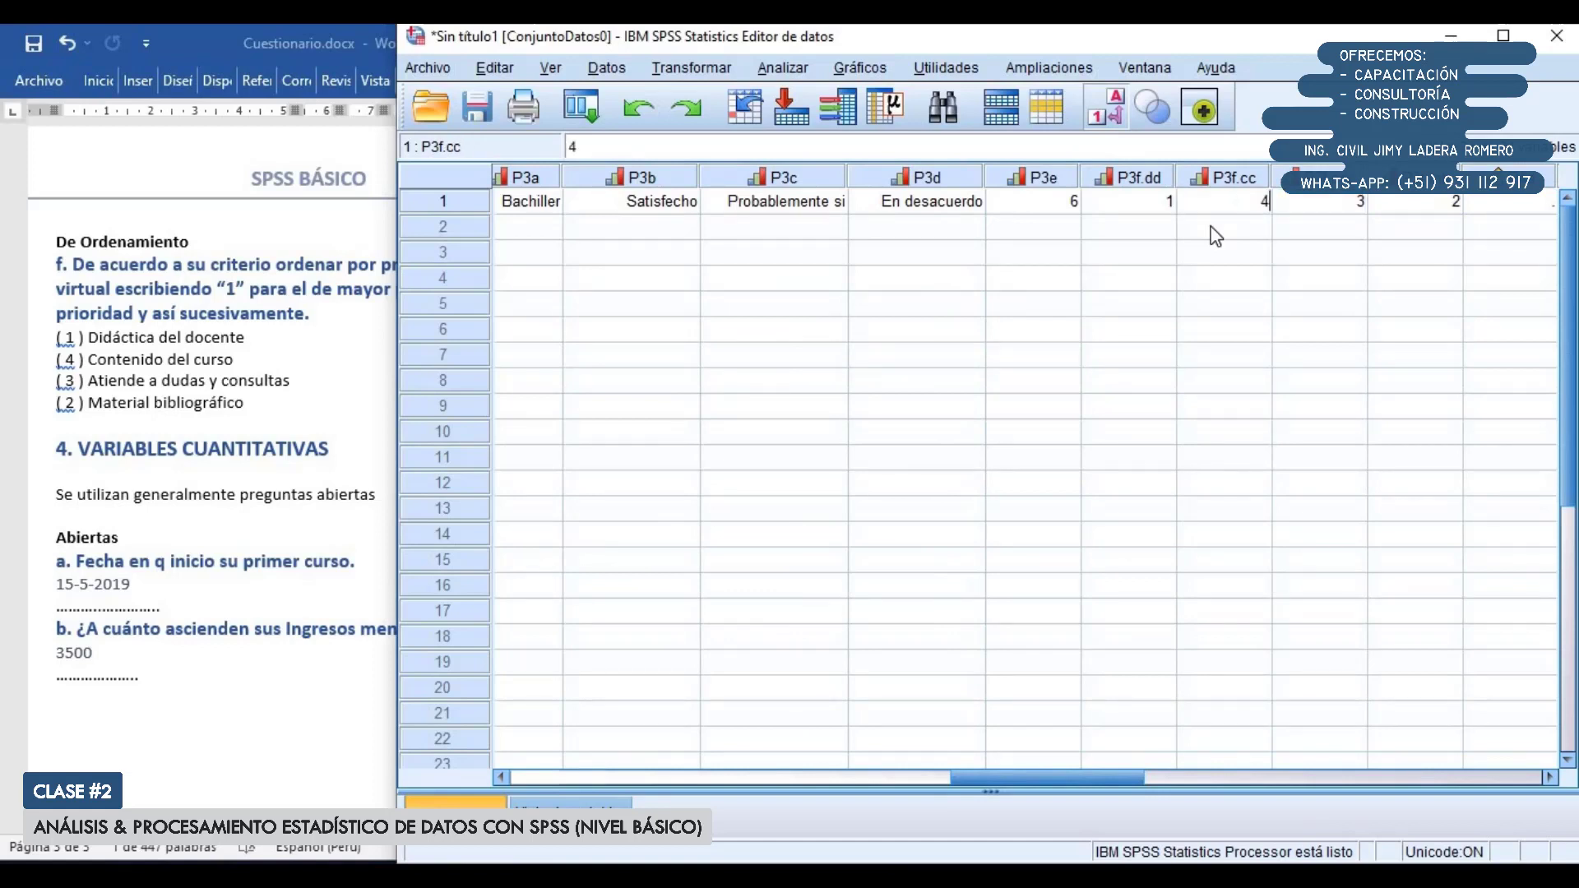
Enter the first course's start date 15-5-2019 in P4a and the monthly income 3500 in P4b for case 1
{"action": "key", "text": "Right"}
{"action": "key", "text": "Right"}
{"action": "key", "text": "Right"}
{"action": "type", "text": "15-5-2019"}
{"action": "key", "text": "Return"}
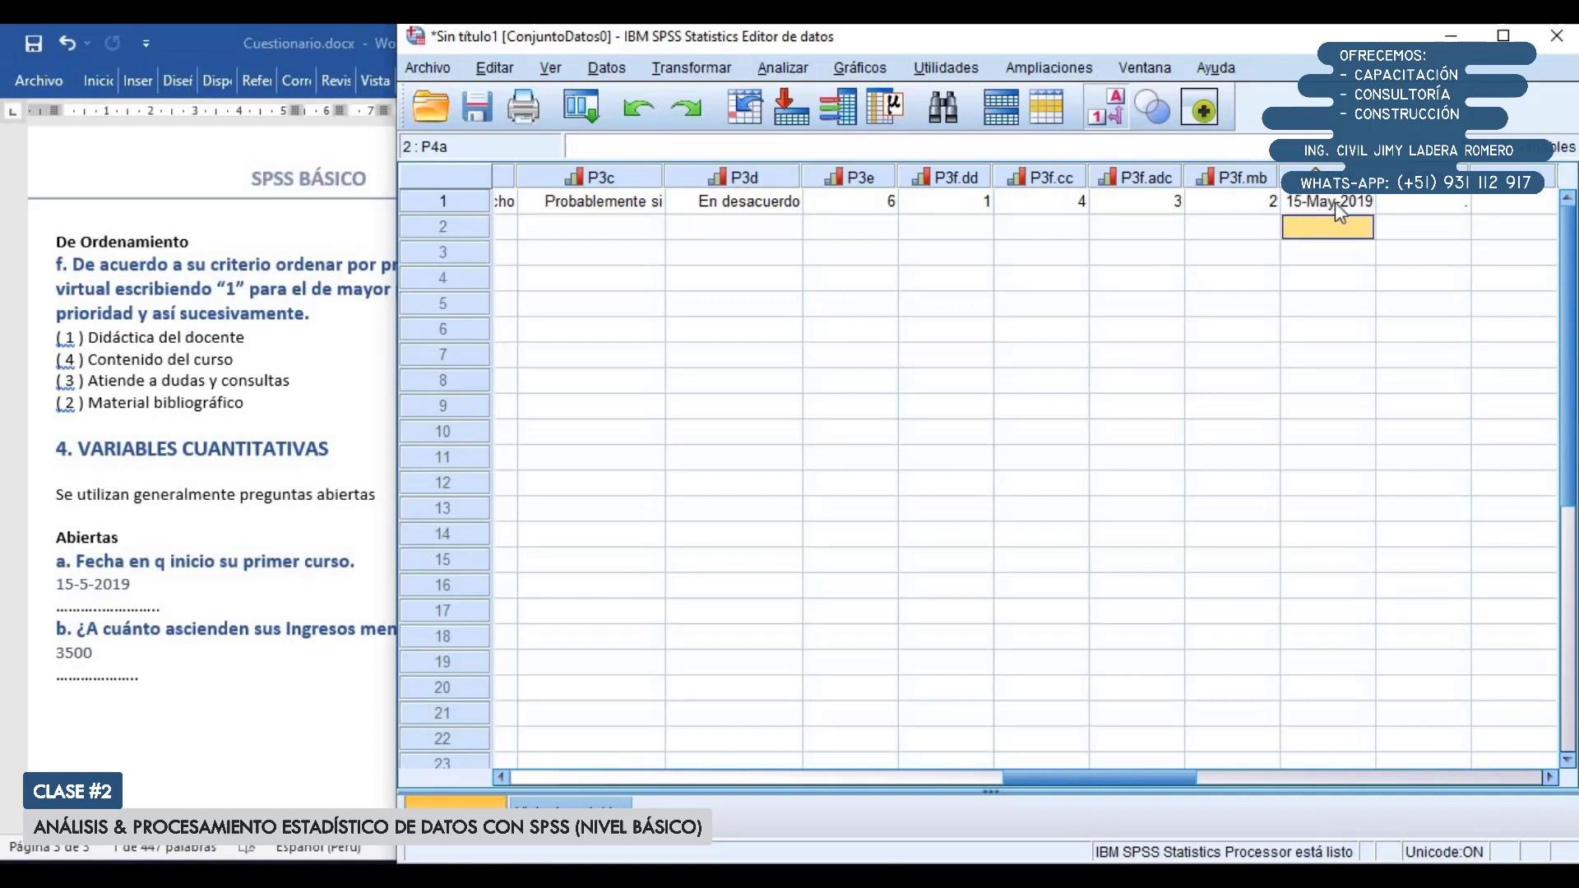
{"action": "left_click", "coordinate": [1427, 203]}
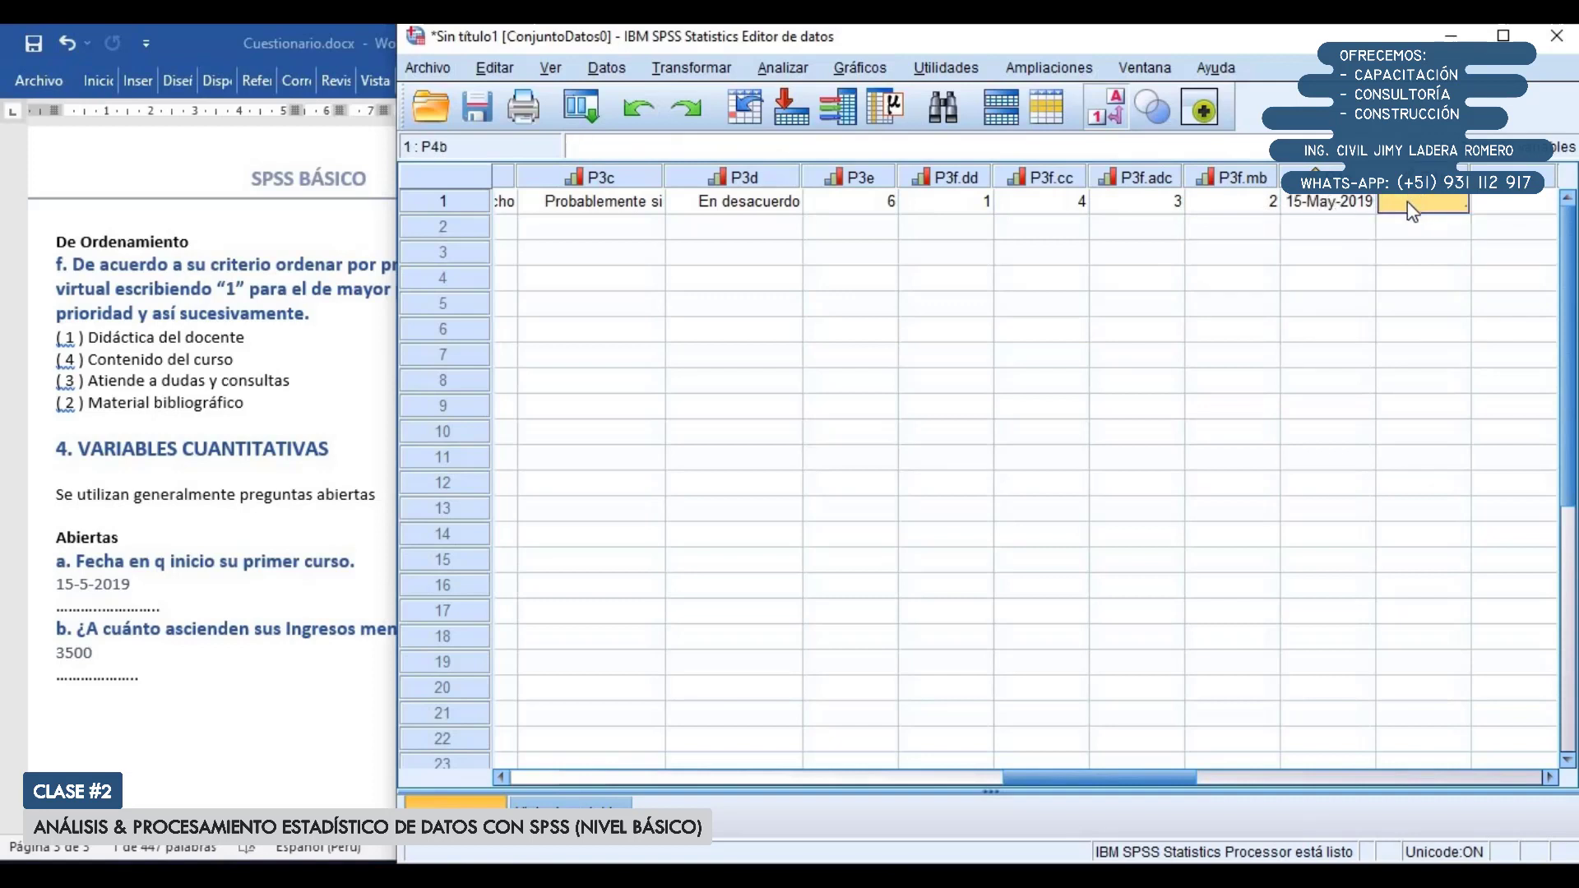
{"action": "key", "text": "Return"}
Begin case 2 by setting P1a to Masculino and P2a to Ciencias Sociales
{"action": "left_click_drag", "start_coordinate": [1098, 777], "coordinate": [605, 777]}
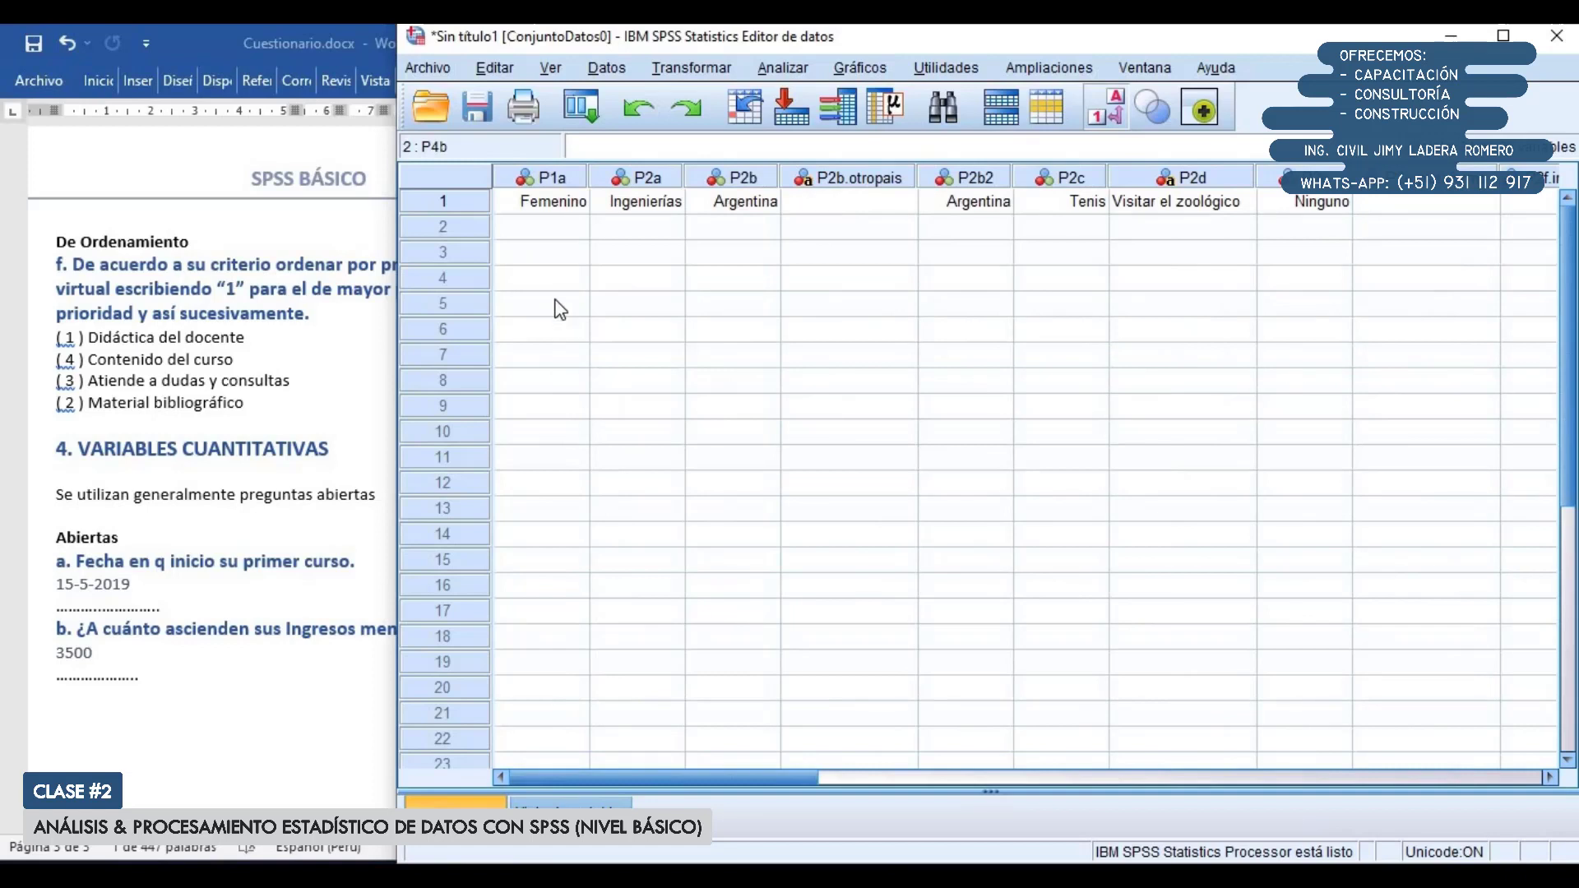
{"action": "left_click", "coordinate": [570, 227]}
{"action": "double_click", "coordinate": [567, 228]}
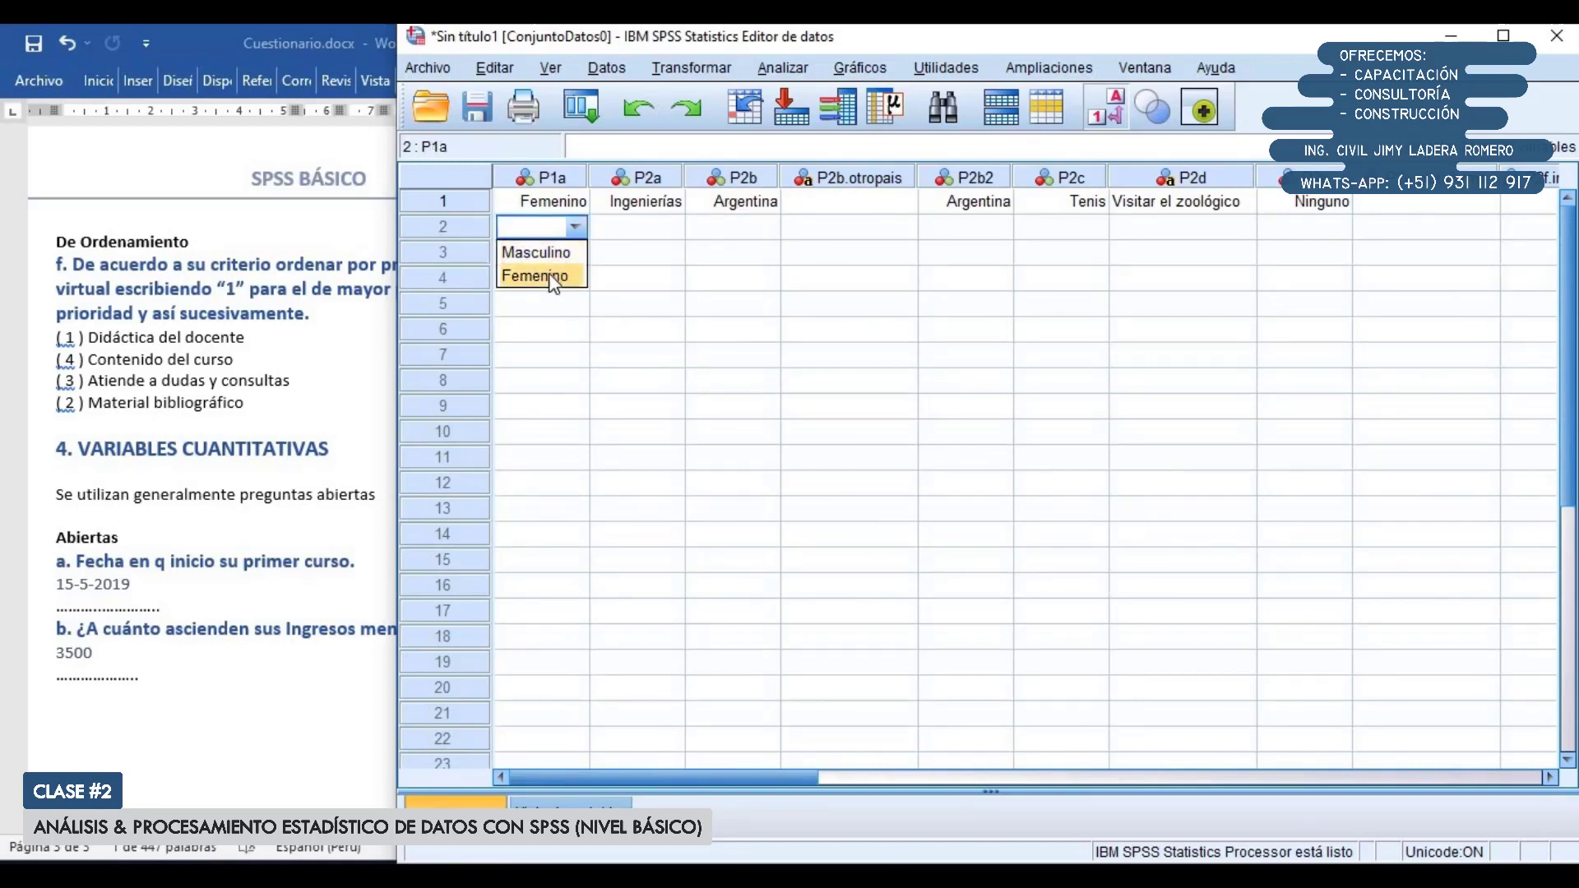
{"action": "left_click", "coordinate": [555, 254]}
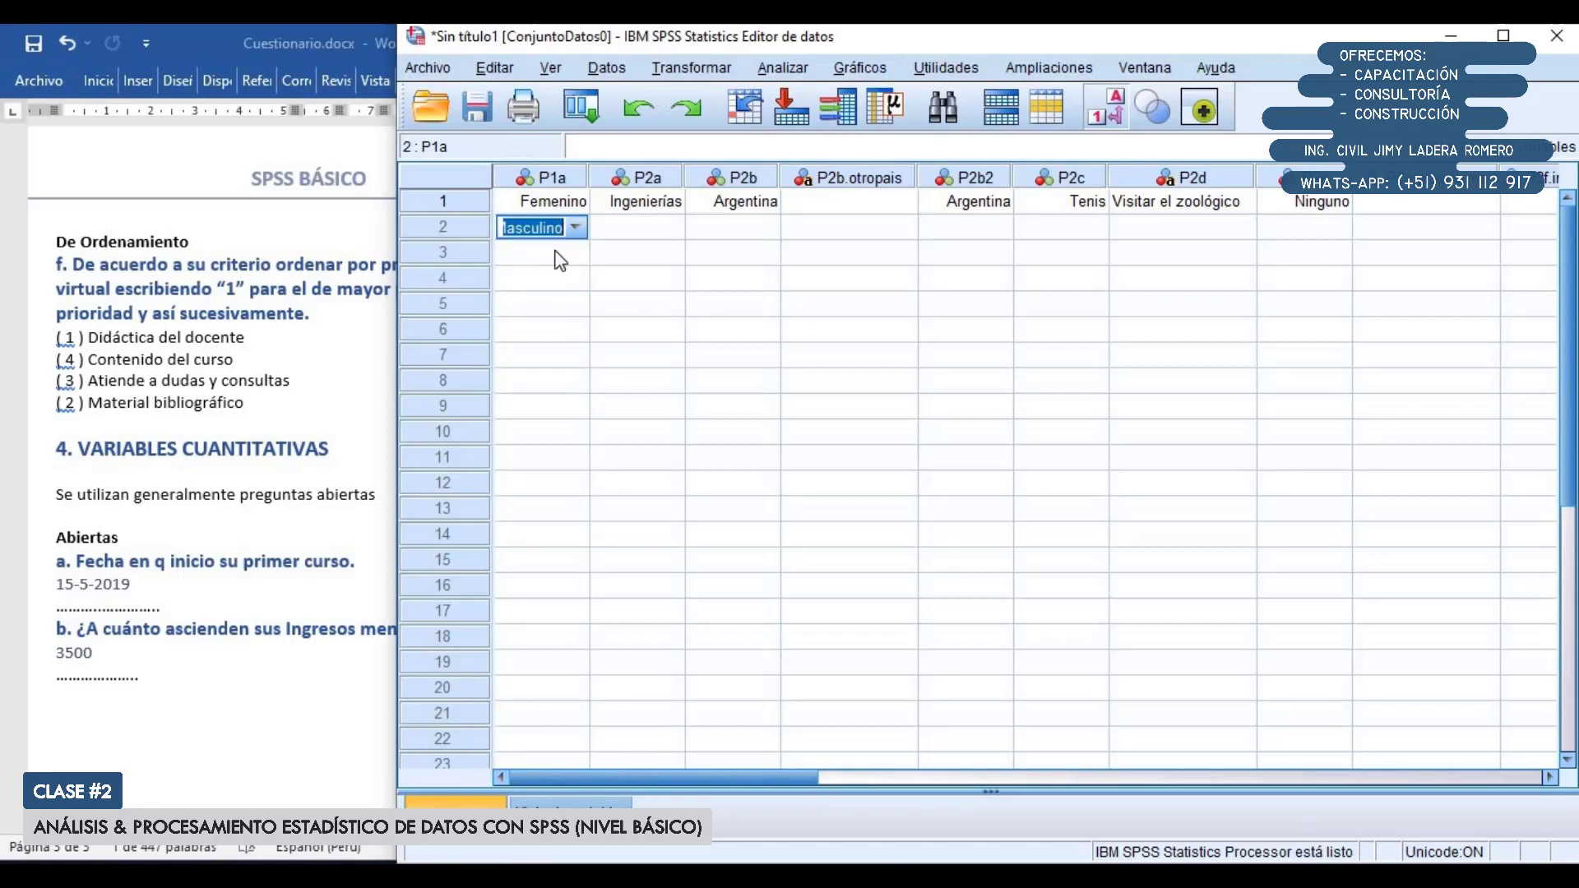
{"action": "left_click", "coordinate": [650, 227]}
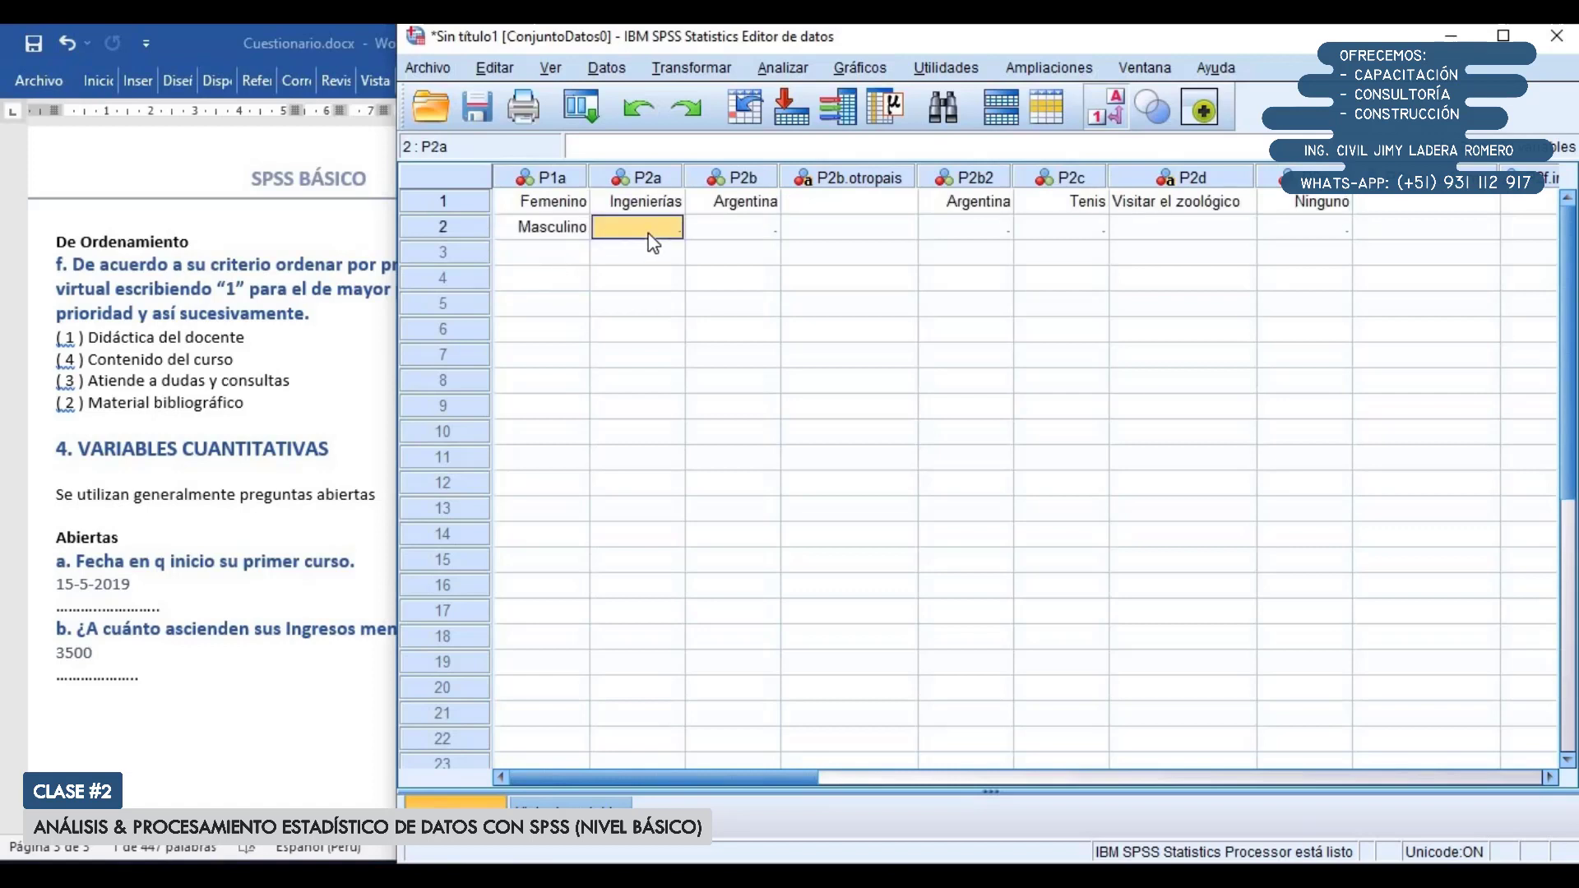
{"action": "double_click", "coordinate": [677, 226]}
{"action": "left_click", "coordinate": [638, 276]}
Set P2b in case 2 to Perú
{"action": "left_click", "coordinate": [736, 228]}
{"action": "double_click", "coordinate": [768, 228]}
{"action": "left_click", "coordinate": [728, 276]}
{"action": "left_click", "coordinate": [879, 225]}
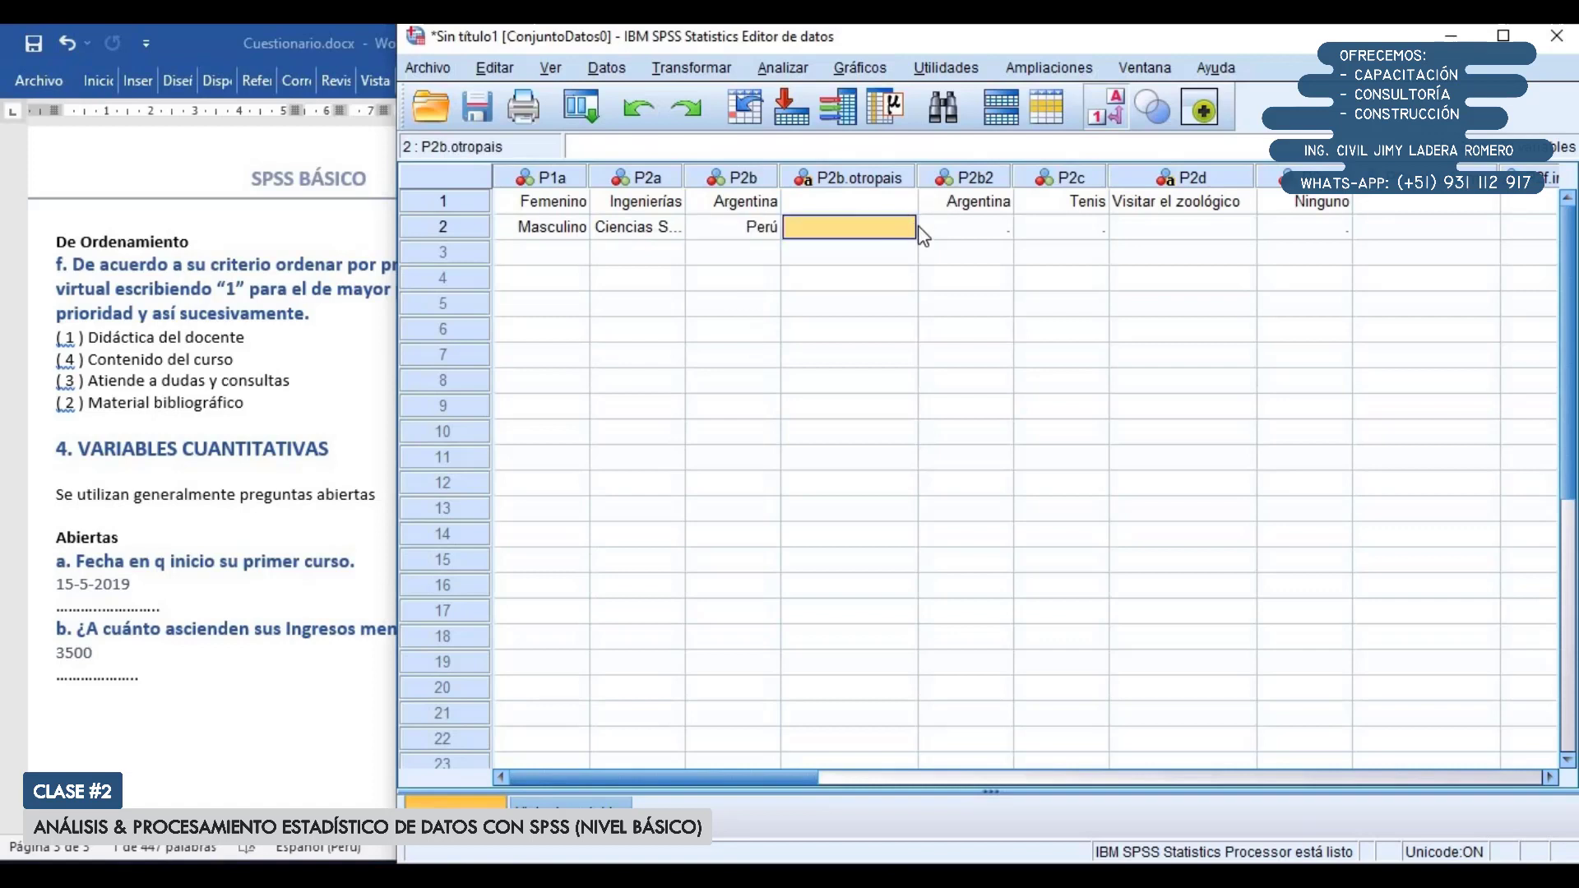
Change P2b in case 2 to Otro país and enter "Bol" as the other country in P2b.otropais
{"action": "left_click", "coordinate": [765, 228]}
{"action": "double_click", "coordinate": [768, 228]}
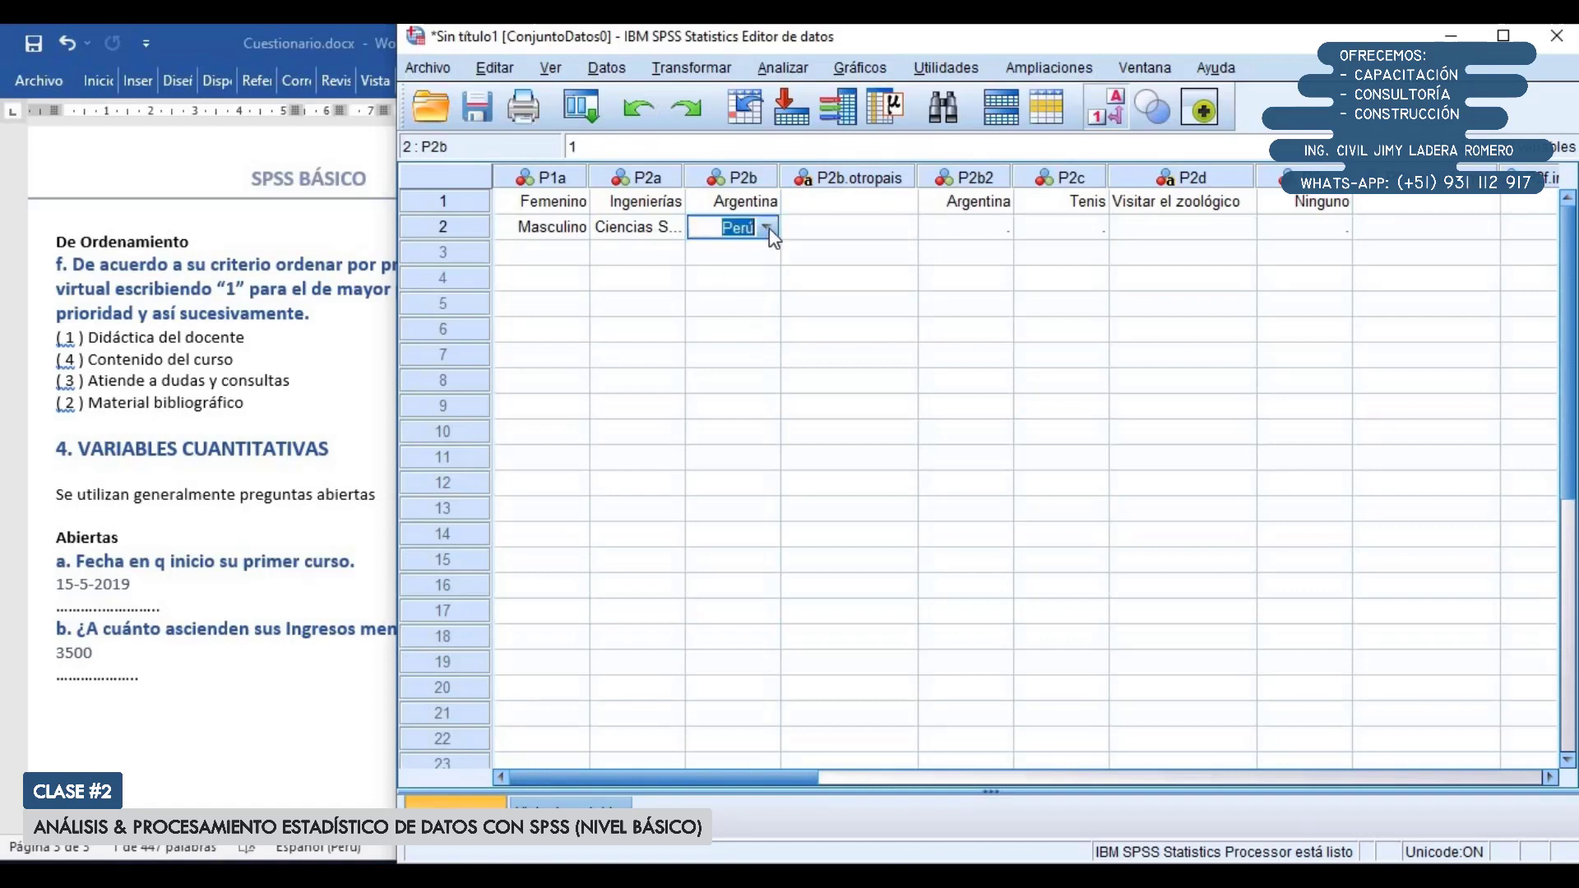
{"action": "left_click", "coordinate": [768, 228]}
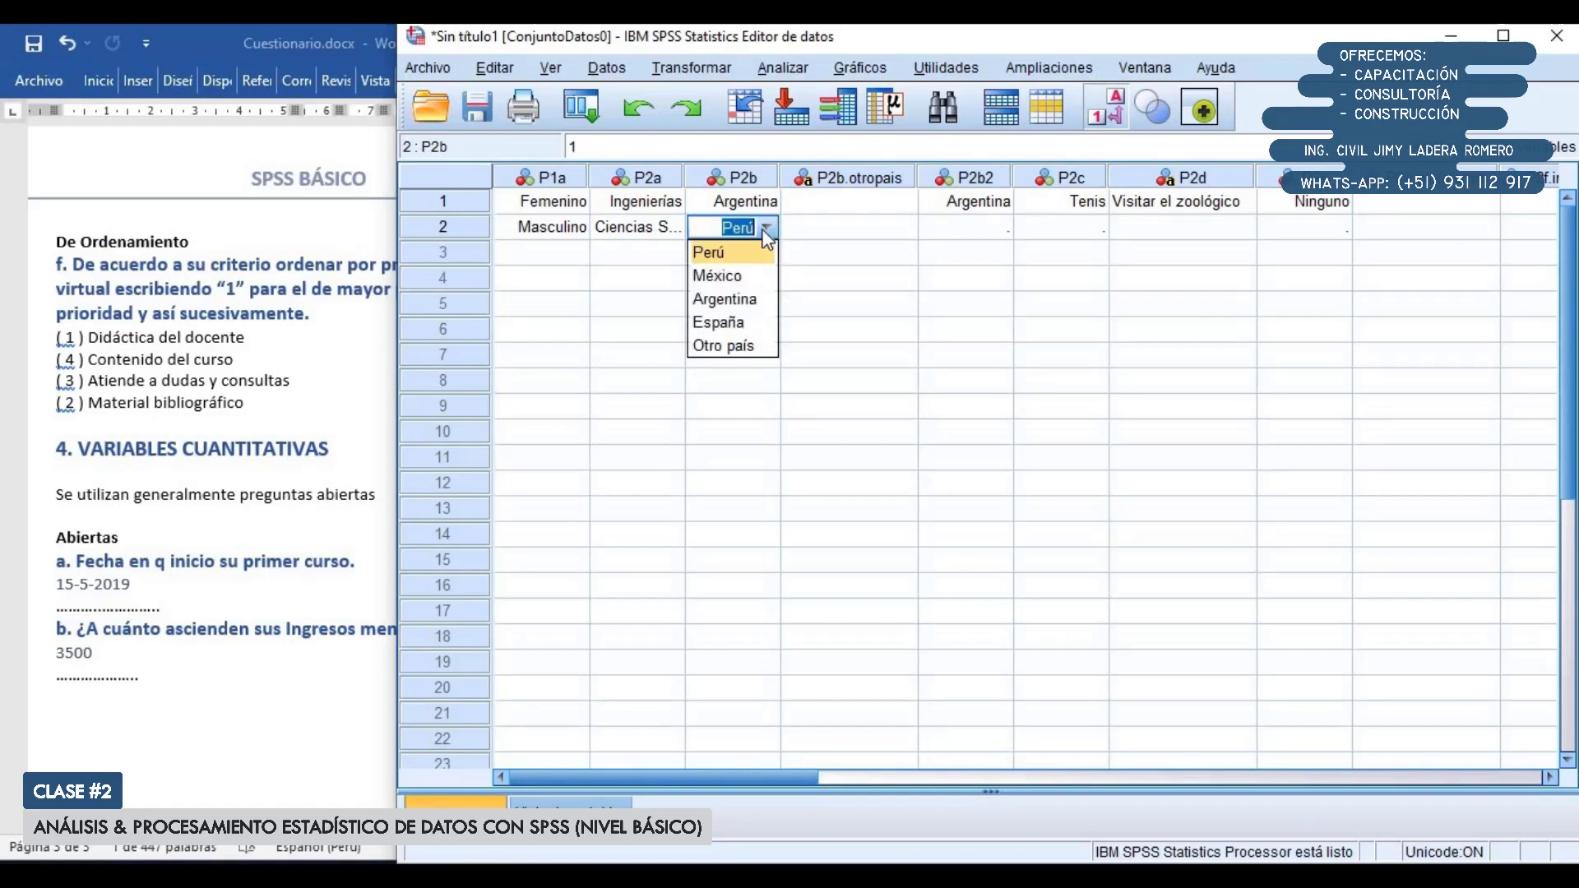
{"action": "left_click", "coordinate": [764, 230]}
{"action": "left_click", "coordinate": [765, 230]}
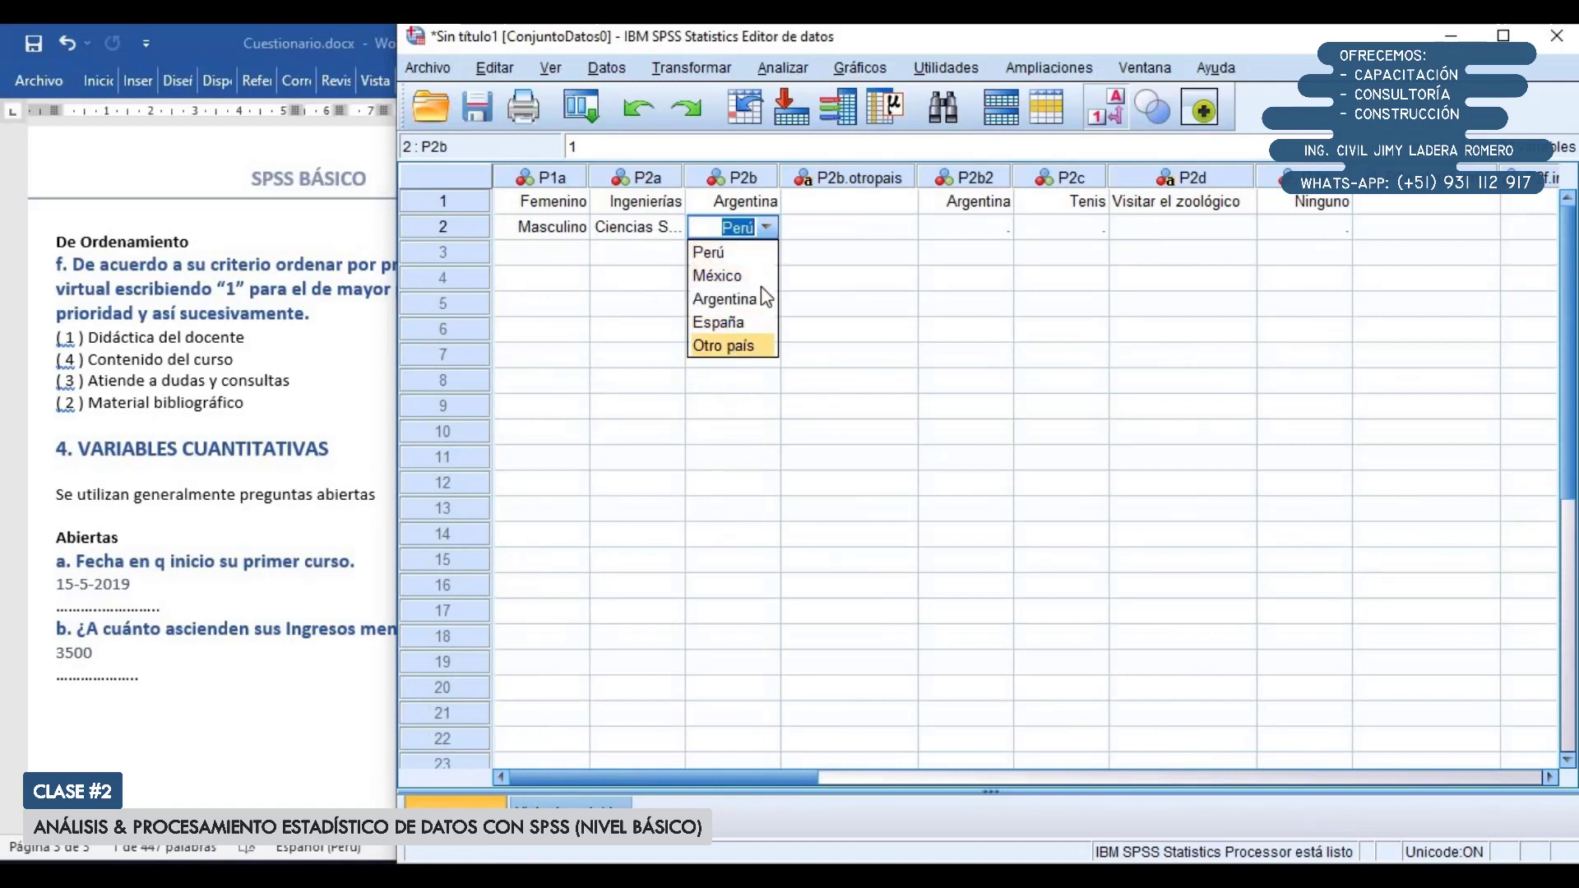
{"action": "left_click", "coordinate": [783, 224]}
{"action": "left_click", "coordinate": [834, 228]}
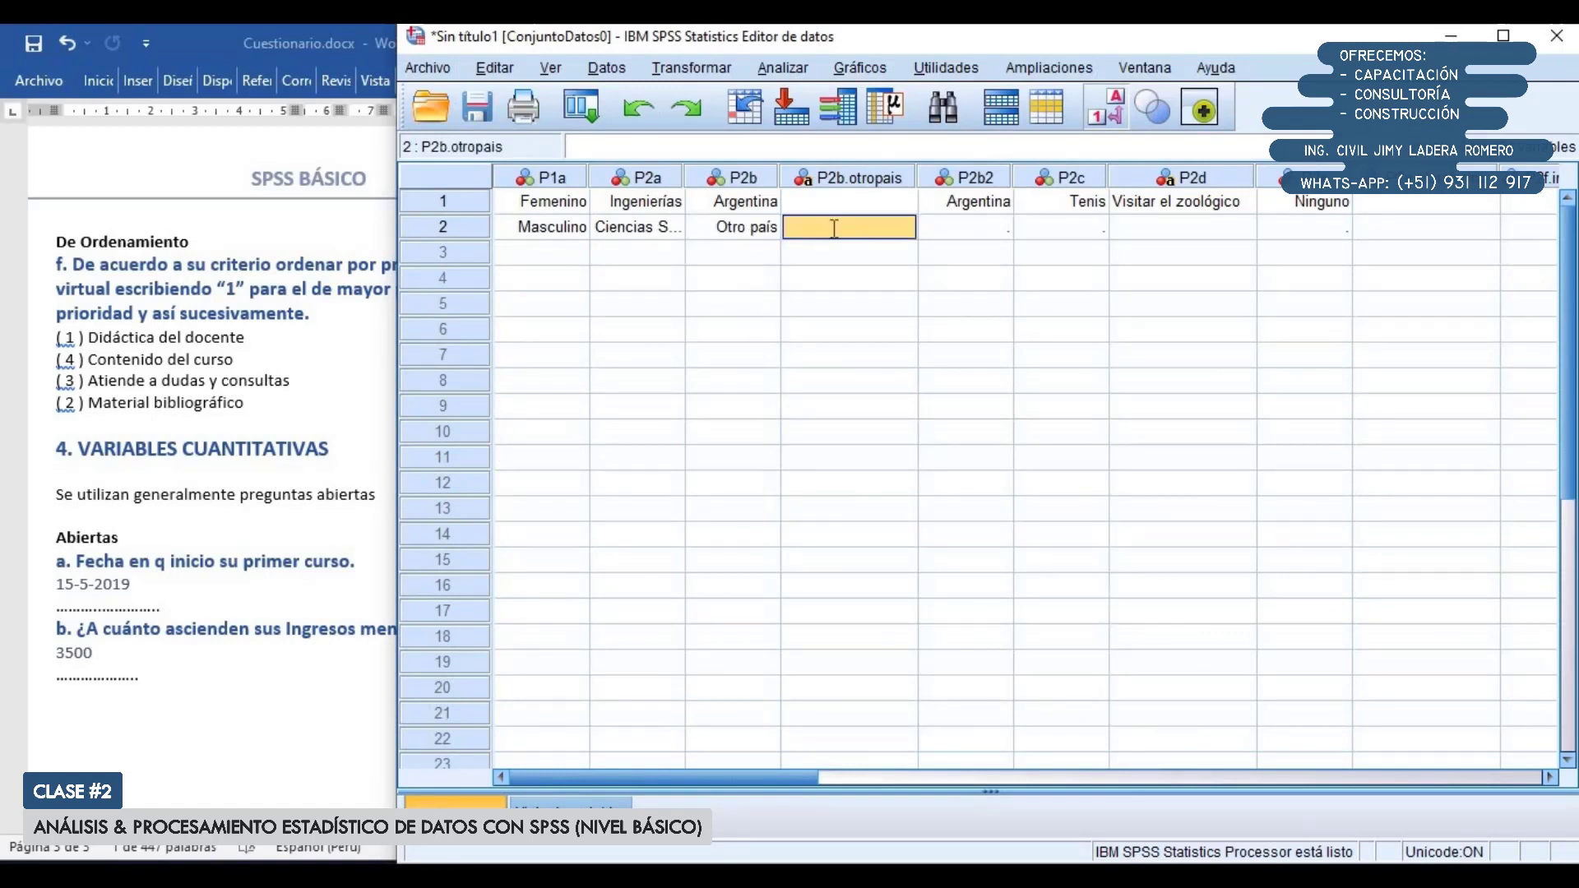
{"action": "type", "text": "Bol"}
Open the value labels of P2b2 in the variable definitions and enter 7 as the value for a new country label
{"action": "left_click", "coordinate": [464, 268]}
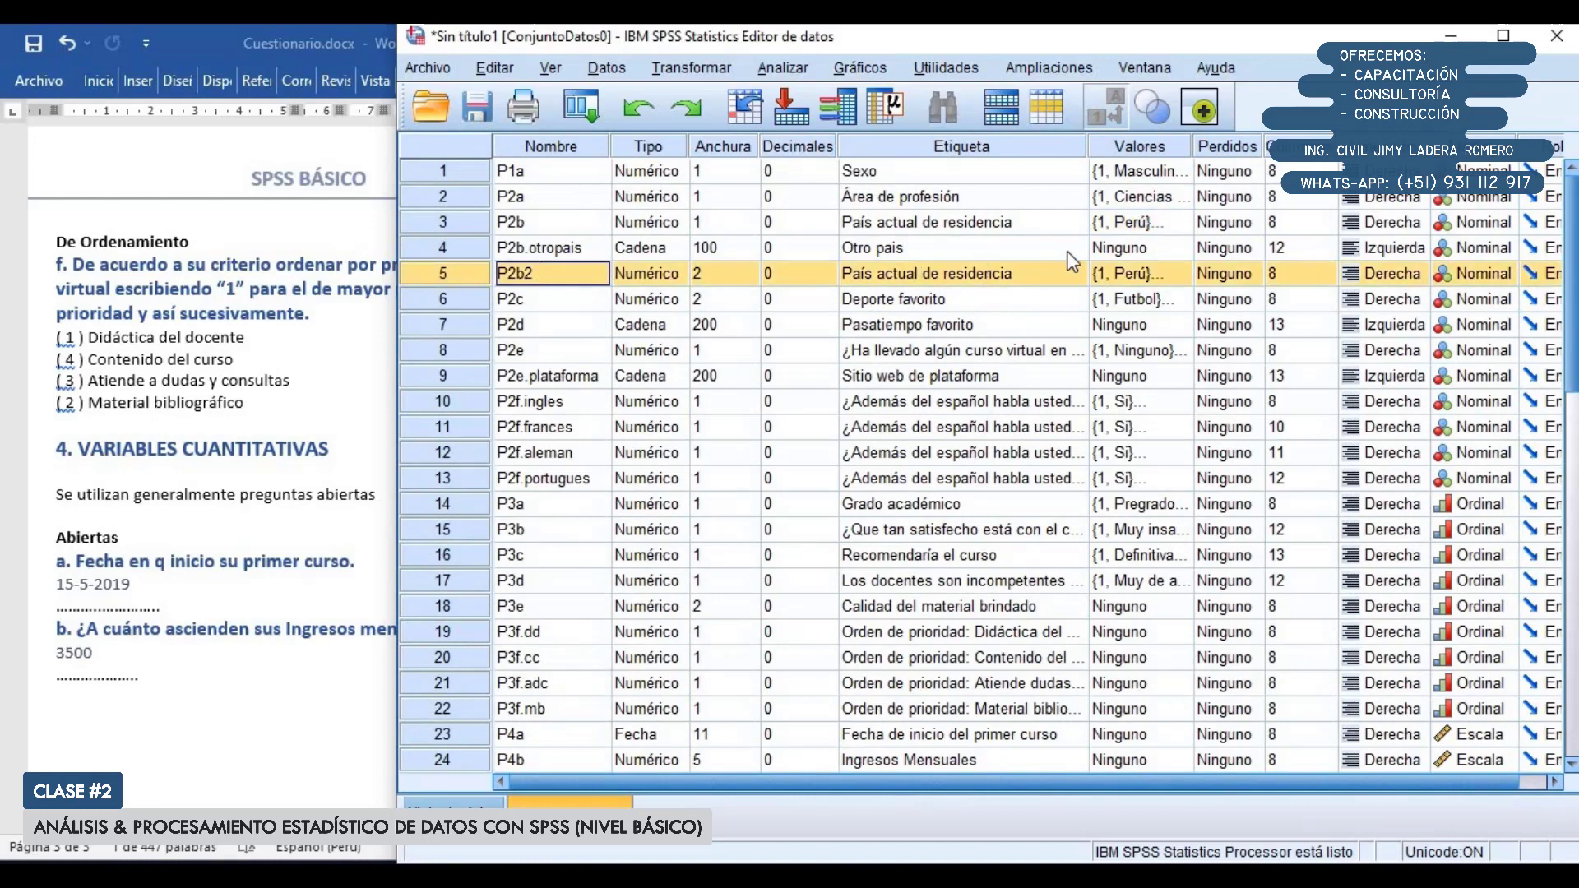
{"action": "left_click", "coordinate": [1182, 271]}
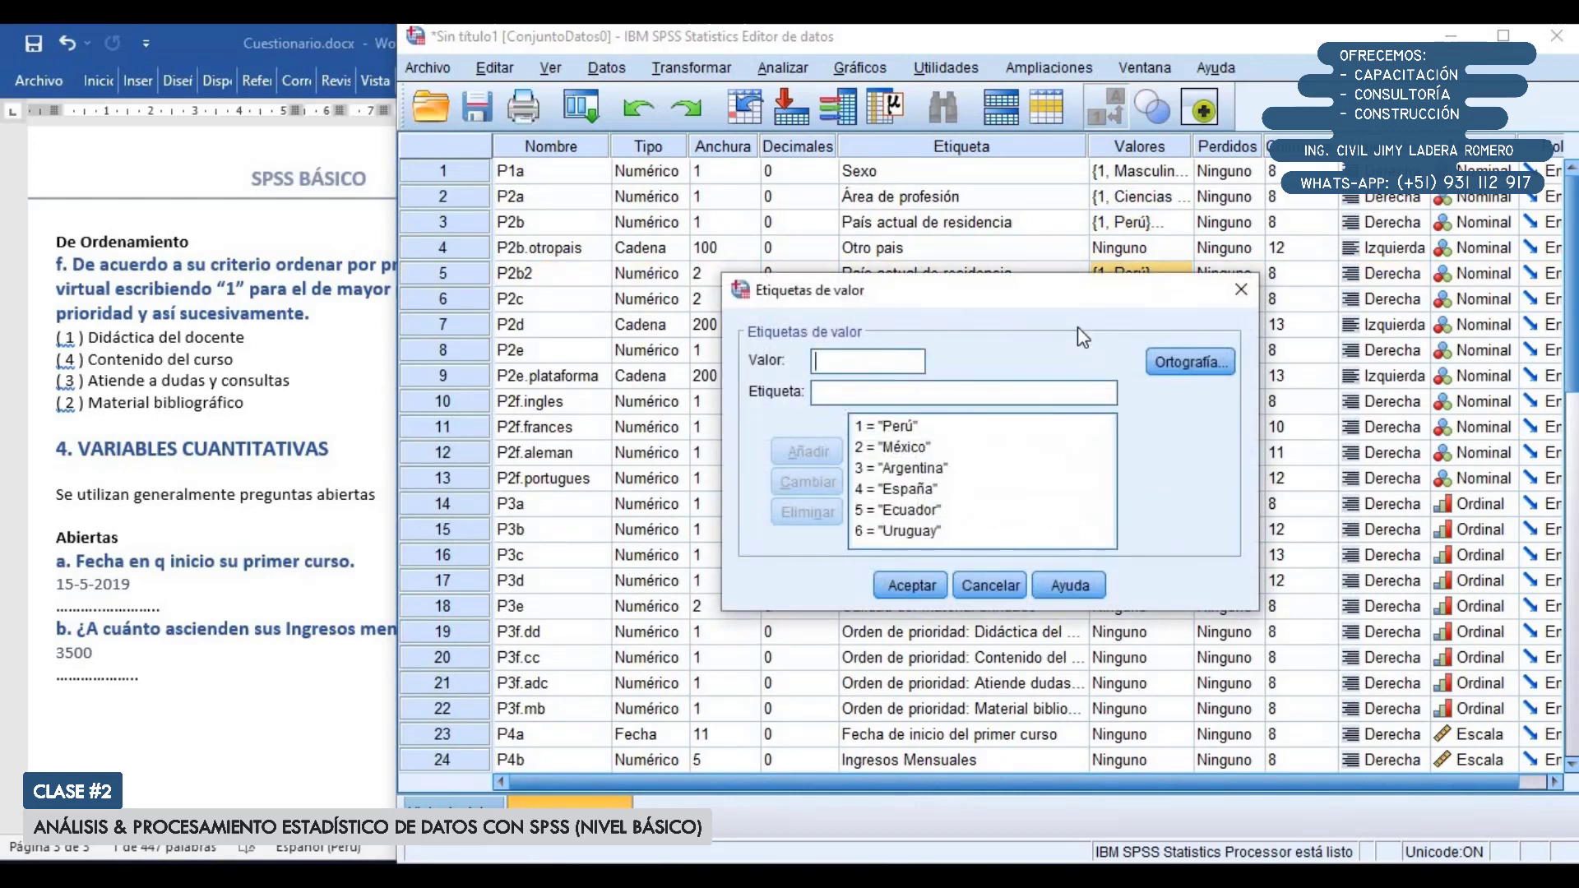
{"action": "type", "text": "7"}
{"action": "key", "text": "Tab"}
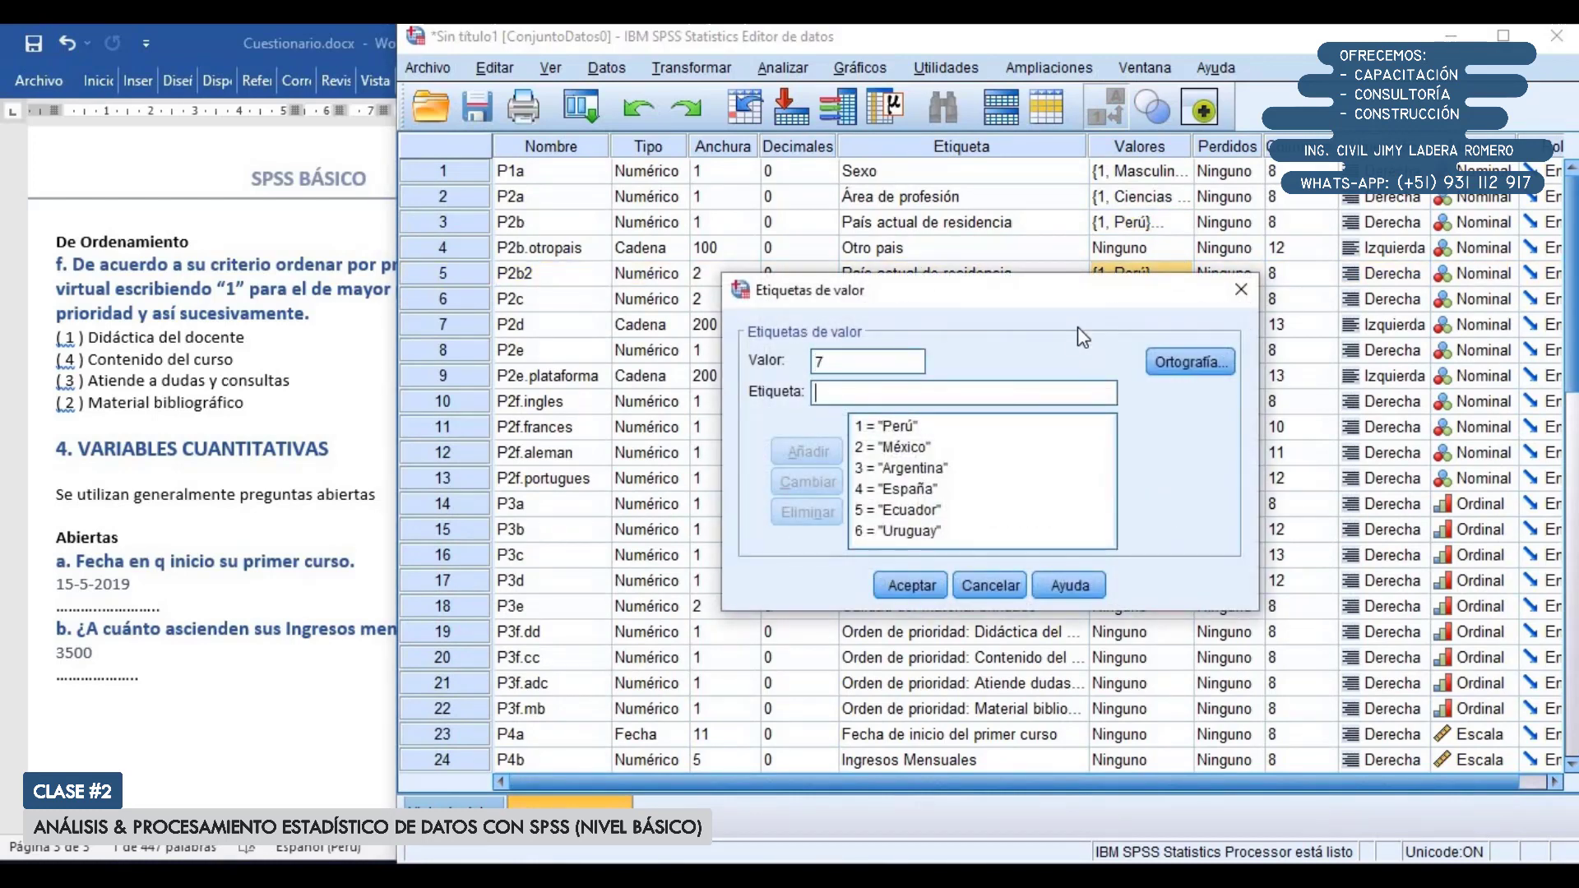